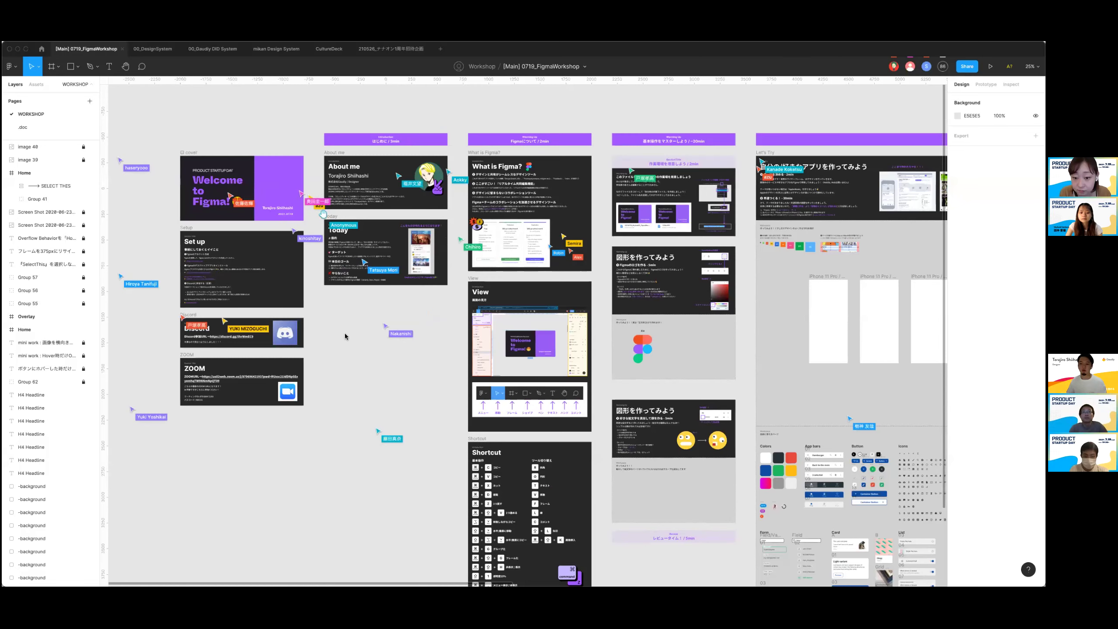
# Zoom from 25% to about 95% on the Introduction, About me, Today and What is Figma? slides.
pyautogui.hscroll(-3, 344, 333)
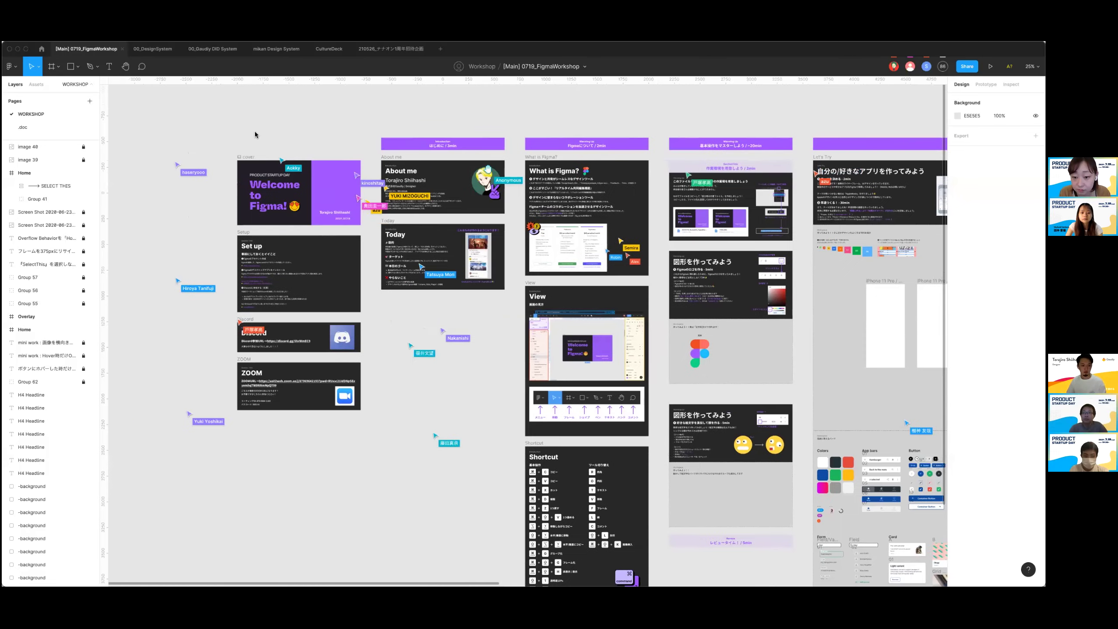
pyautogui.scroll(2, 255, 132)
pyautogui.scroll(2, 255, 132)
pyautogui.scroll(2, 255, 132)
pyautogui.scroll(2, 255, 131)
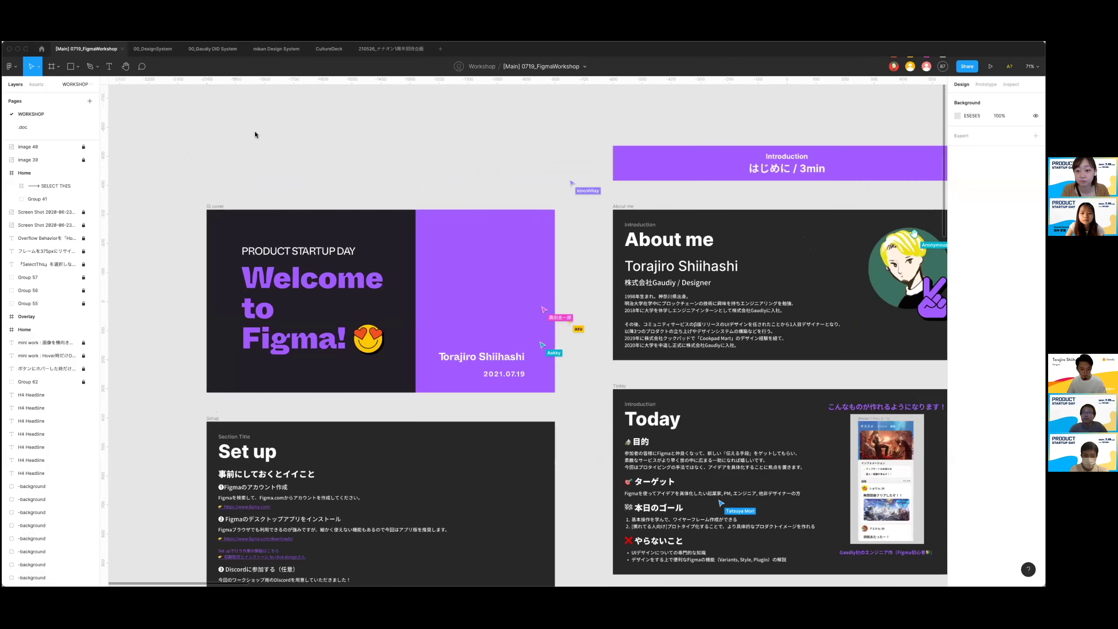
pyautogui.scroll(-2, 255, 131)
pyautogui.scroll(-3, 309, 236)
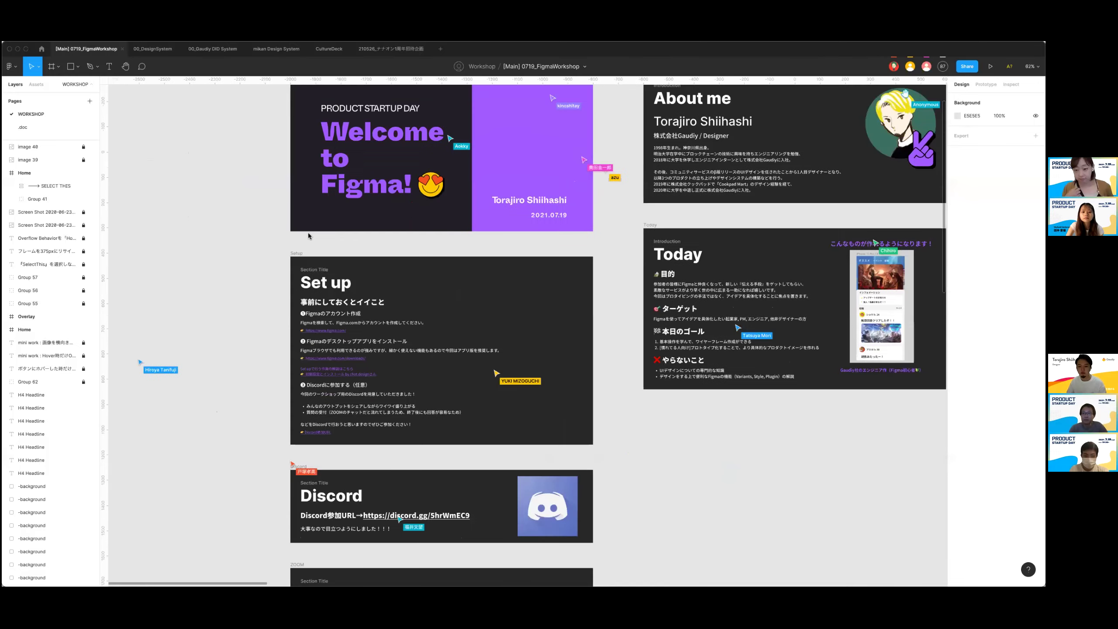
pyautogui.scroll(-1, 309, 236)
pyautogui.hscroll(2, 471, 186)
pyautogui.scroll(2, 472, 185)
pyautogui.scroll(2, 574, 177)
pyautogui.hscroll(3, 575, 176)
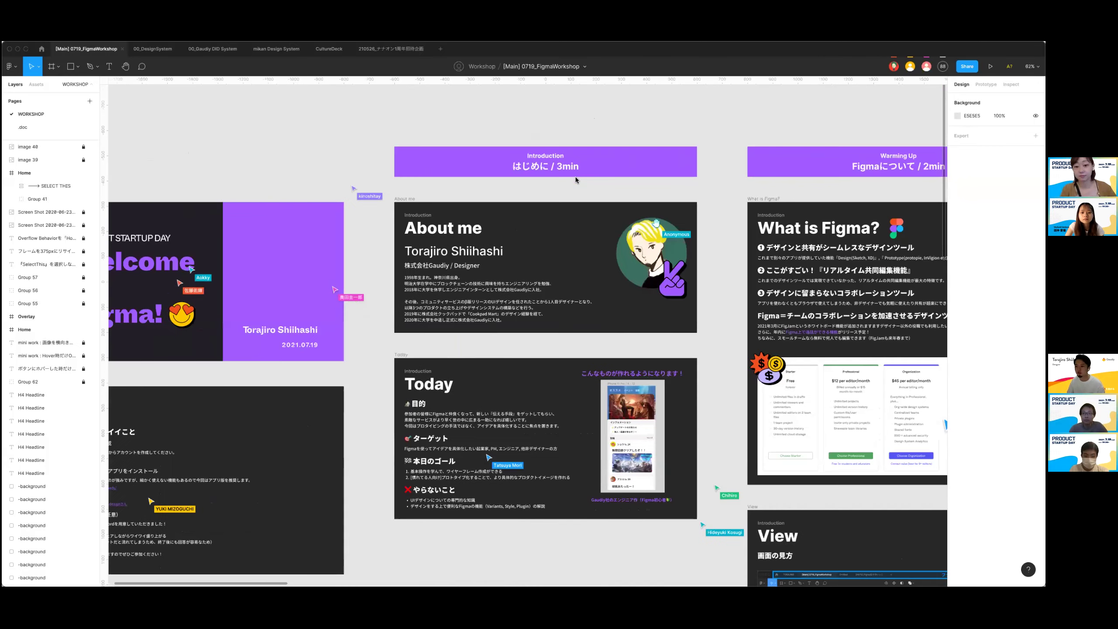
pyautogui.hscroll(2, 575, 176)
pyautogui.scroll(-1, 575, 177)
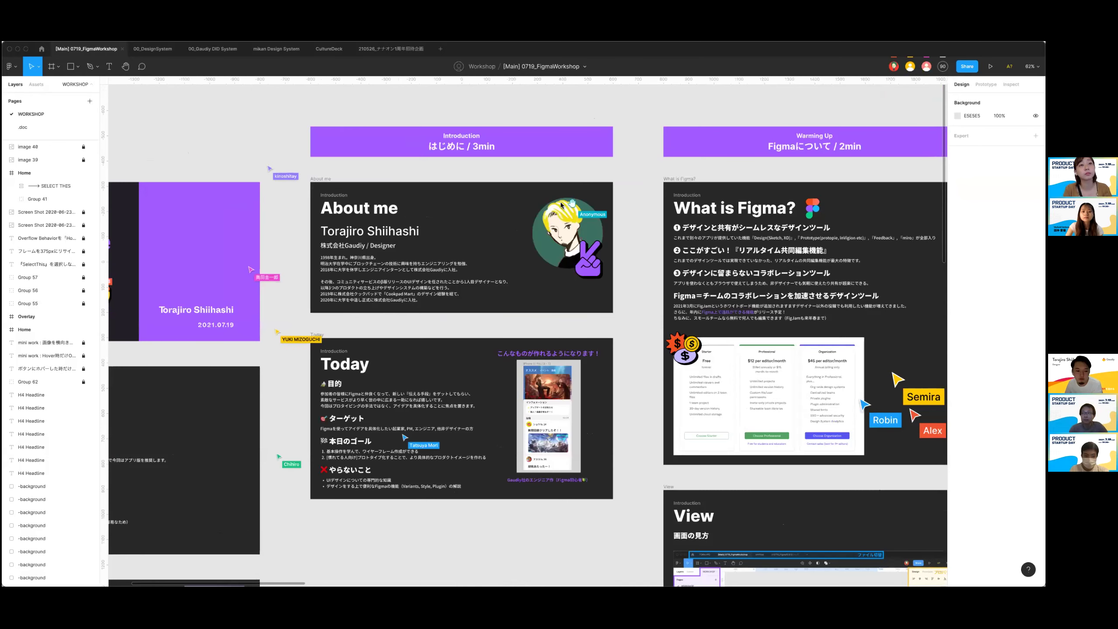
pyautogui.hscroll(-2, 554, 210)
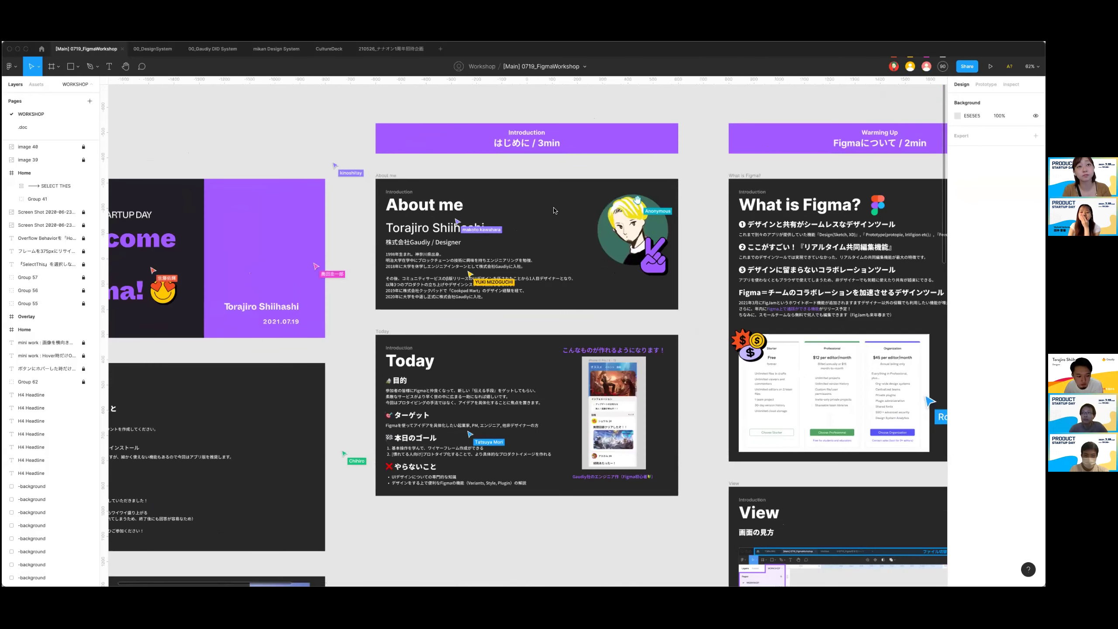
pyautogui.hscroll(-1, 553, 210)
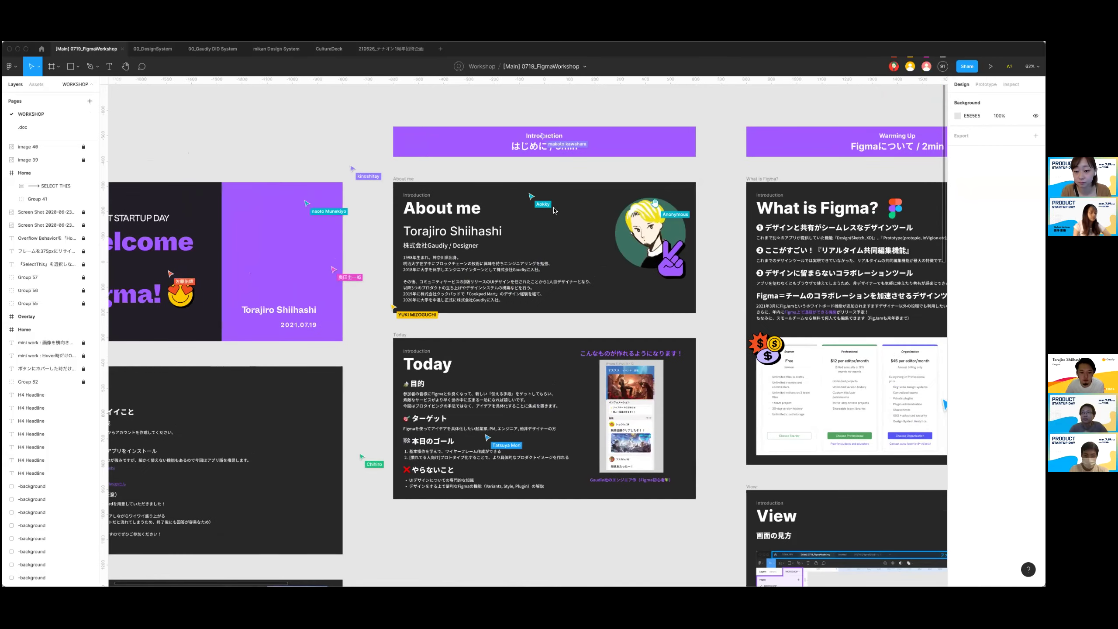
pyautogui.keyDown('ctrl'); pyautogui.scroll(2, 554, 210); pyautogui.keyUp('ctrl')
pyautogui.keyDown('ctrl'); pyautogui.scroll(2, 553, 211); pyautogui.keyUp('ctrl')
pyautogui.keyDown('ctrl'); pyautogui.scroll(-5, 554, 211); pyautogui.keyUp('ctrl')
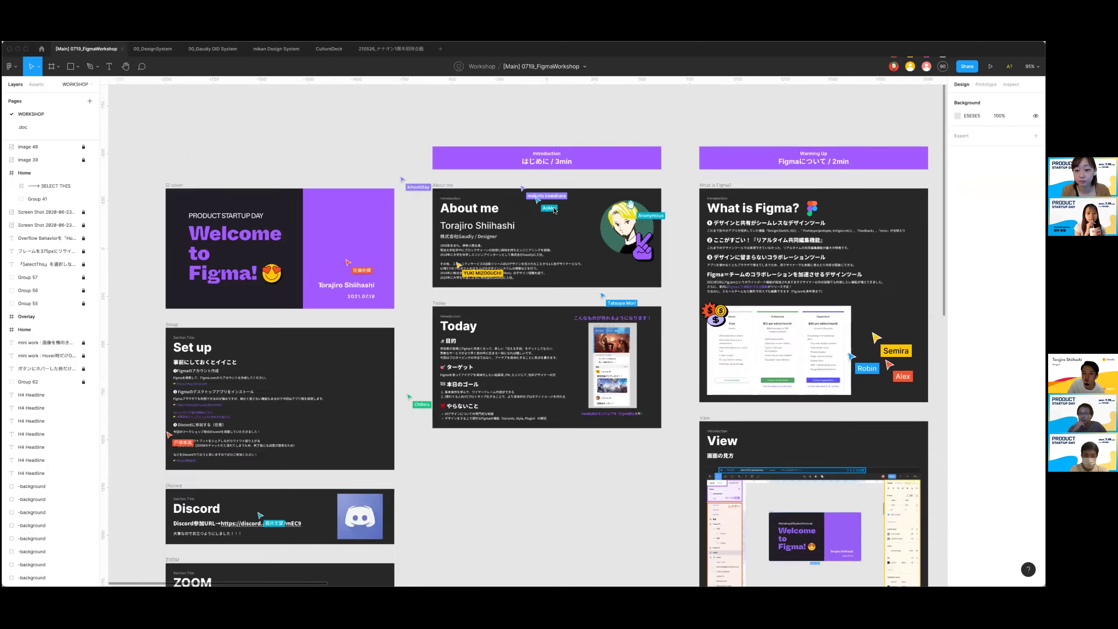
pyautogui.keyDown('ctrl'); pyautogui.scroll(2, 456, 240); pyautogui.keyUp('ctrl')
pyautogui.keyDown('ctrl'); pyautogui.scroll(1, 457, 240); pyautogui.keyUp('ctrl')
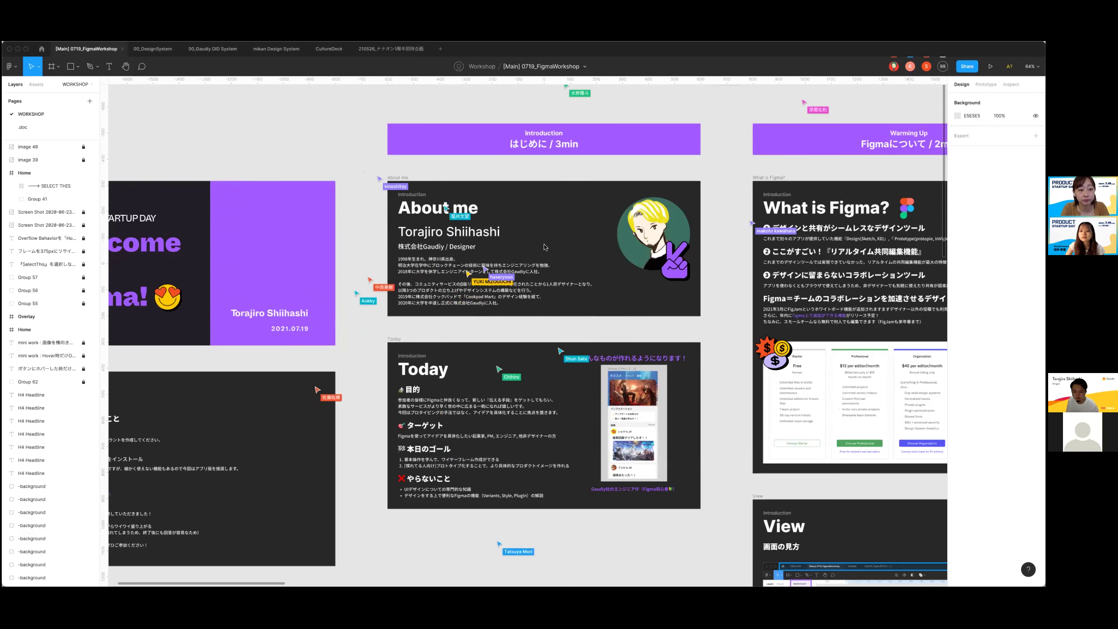
pyautogui.hscroll(1, 544, 247)
pyautogui.hscroll(2, 544, 247)
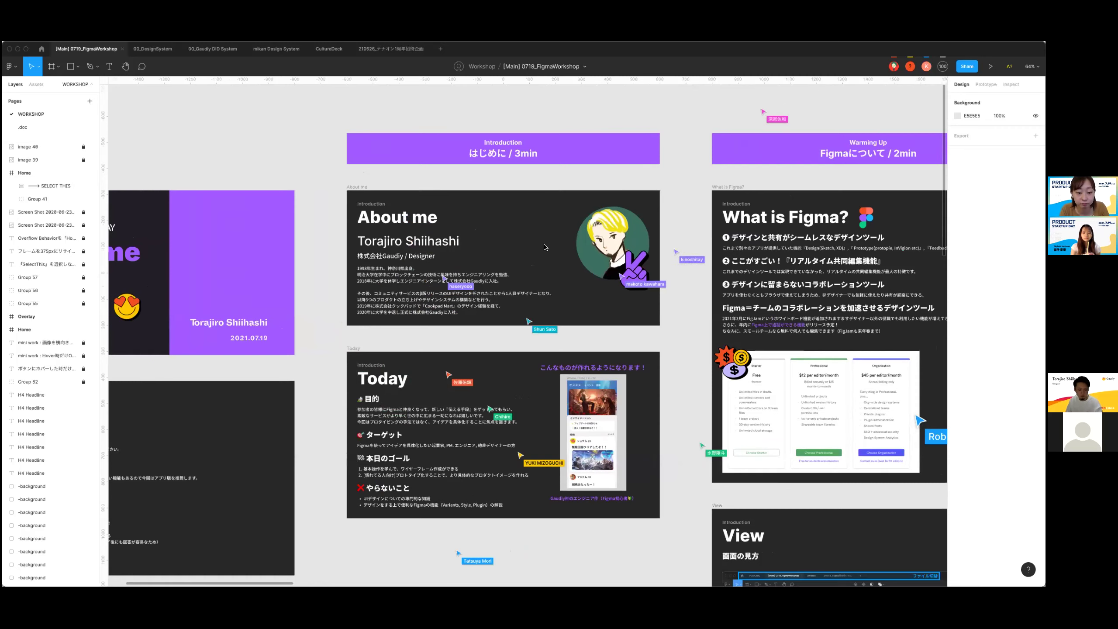
# Zoom to about 135% on the Today slide with its goals and sample app mockup.
pyautogui.scroll(-2, 545, 246)
pyautogui.scroll(-3, 545, 242)
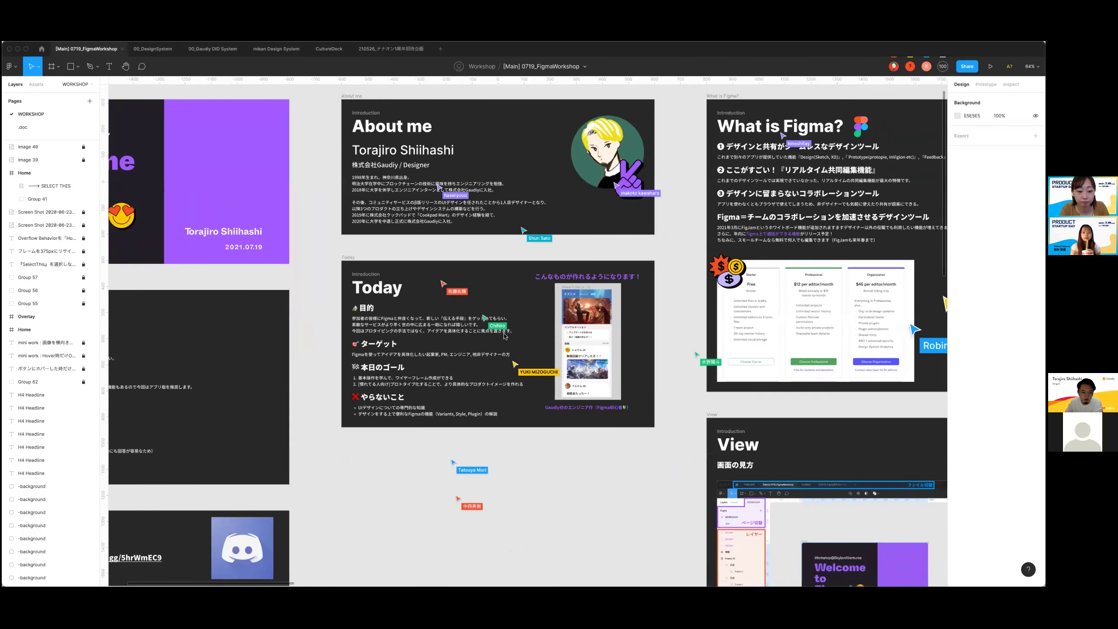
pyautogui.scroll(5, 504, 336)
pyautogui.scroll(-3, 504, 336)
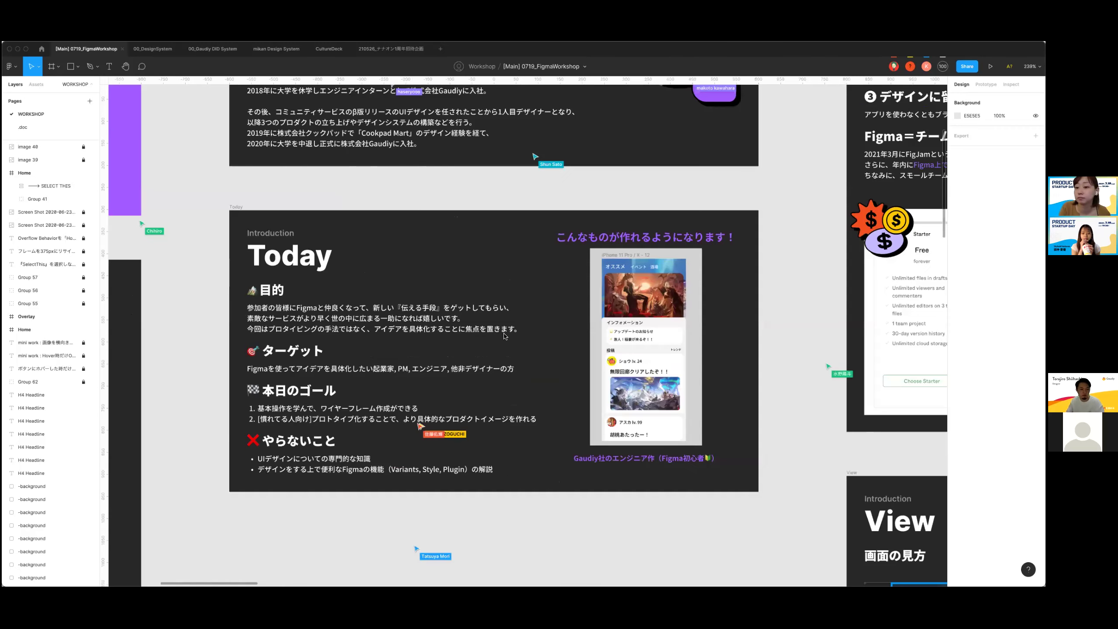
pyautogui.scroll(-2, 504, 336)
pyautogui.scroll(-1, 504, 336)
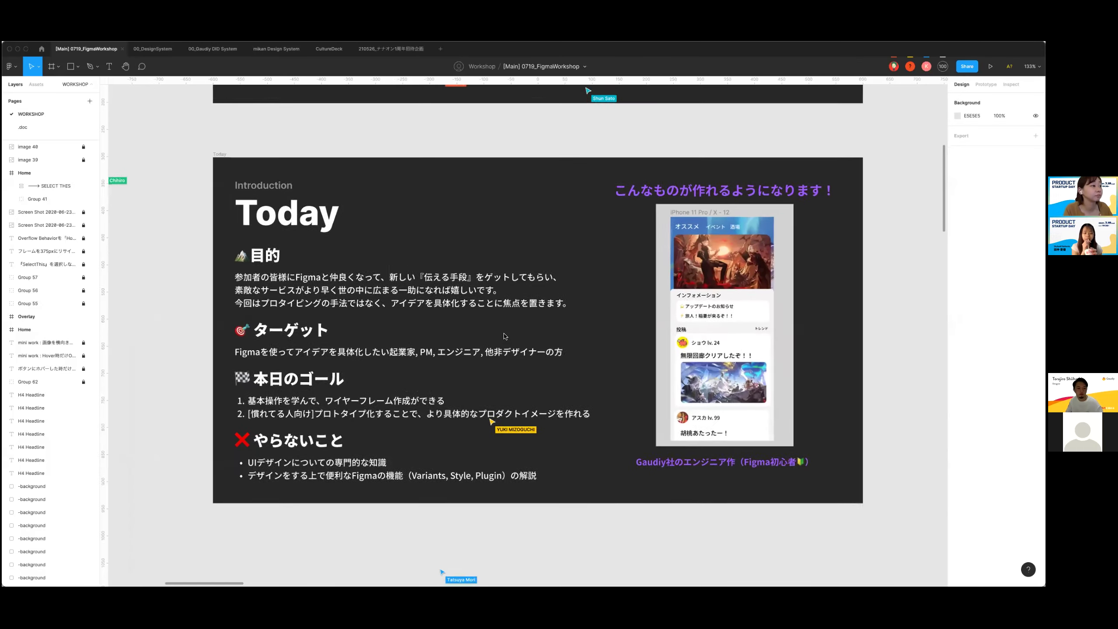
pyautogui.scroll(-1, 505, 336)
pyautogui.scroll(1, 505, 336)
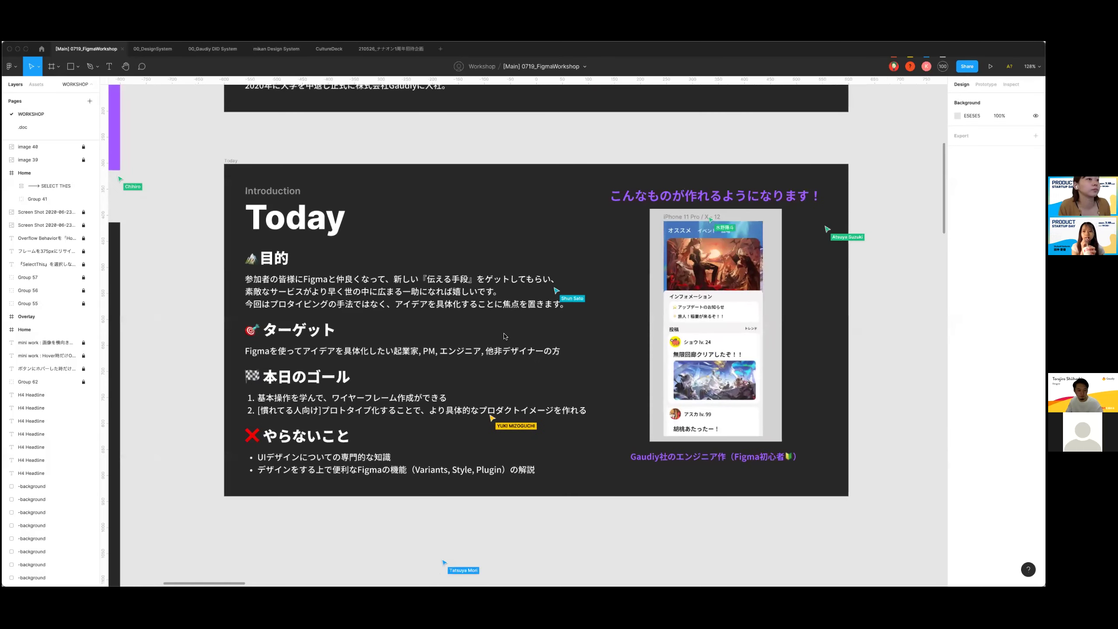
pyautogui.scroll(1, 504, 336)
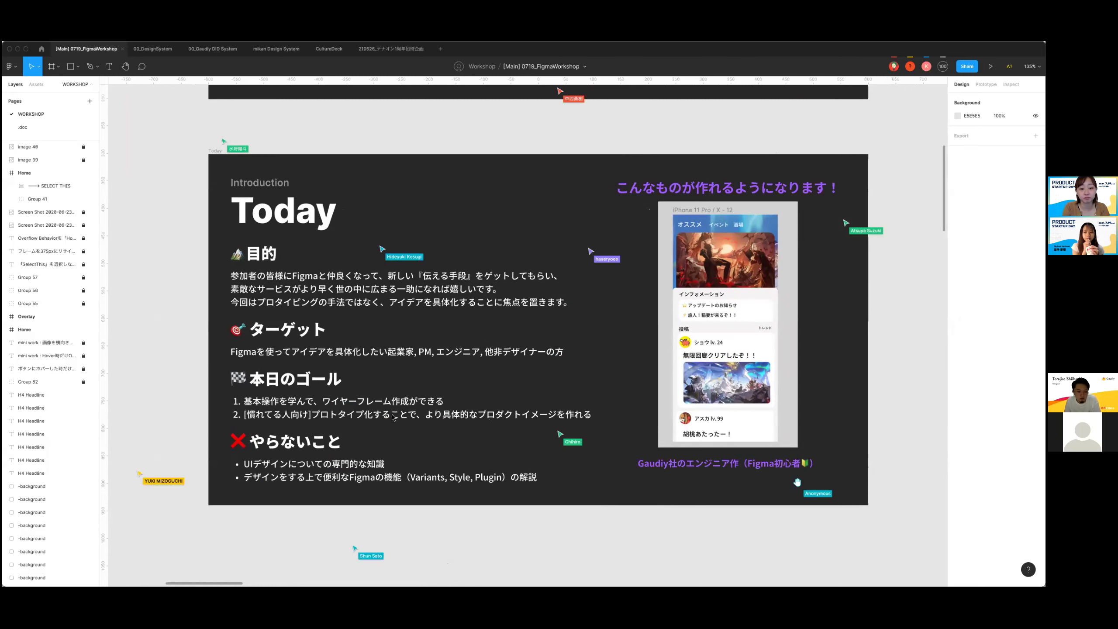
pyautogui.scroll(-1, 393, 417)
pyautogui.scroll(-1, 393, 417)
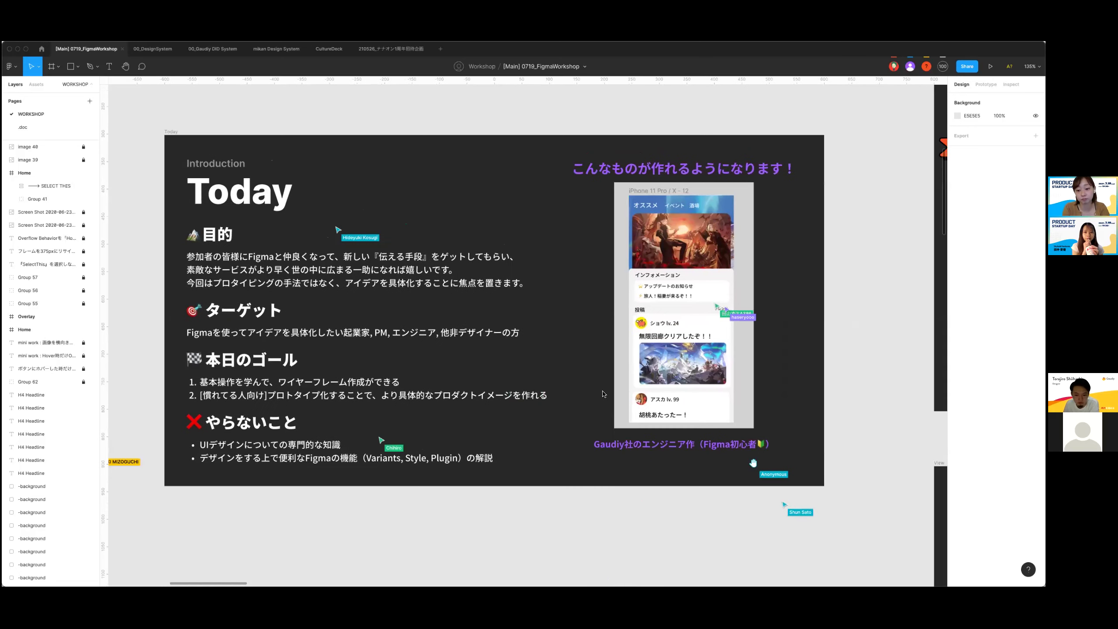
pyautogui.hscroll(1, 603, 393)
pyautogui.scroll(1, 603, 394)
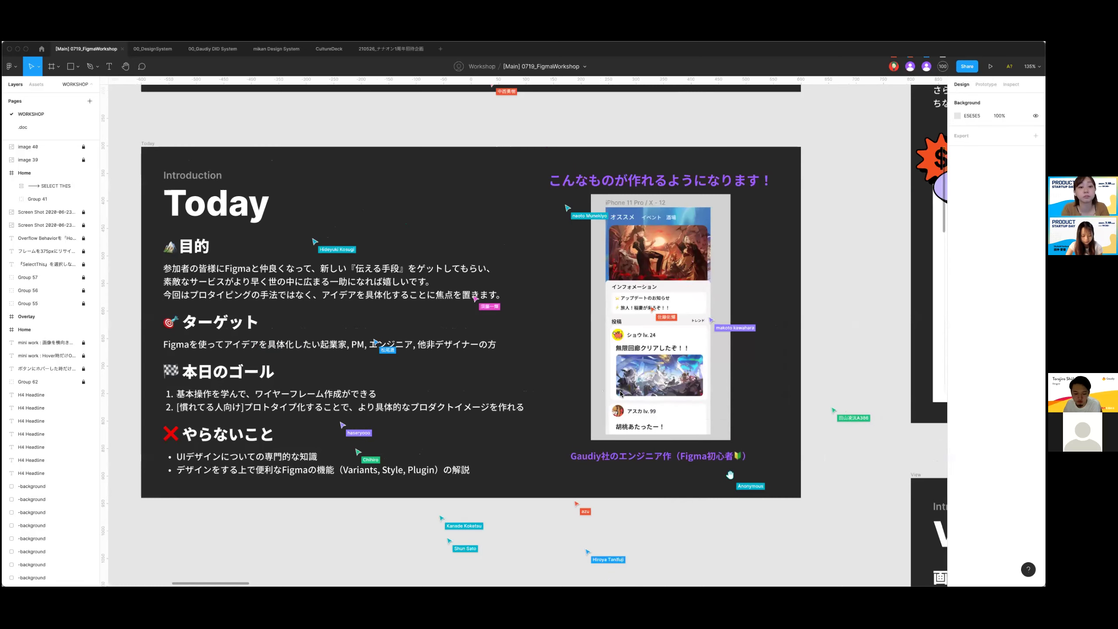
pyautogui.scroll(1, 620, 393)
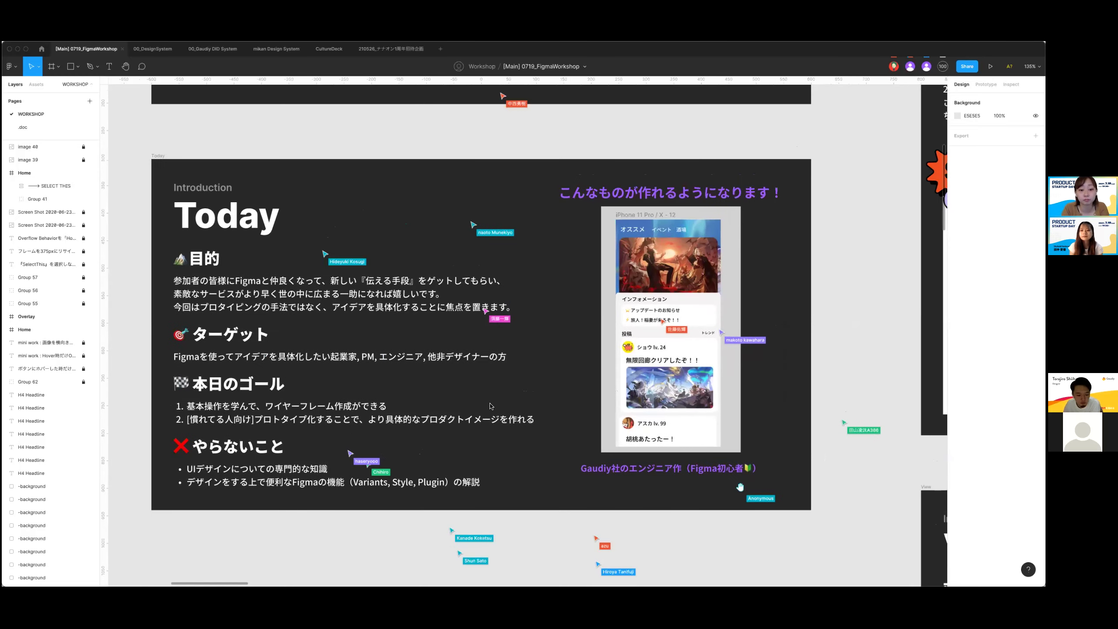
pyautogui.scroll(-1, 616, 315)
pyautogui.hscroll(-1, 616, 314)
pyautogui.moveTo(723, 120); pyautogui.dragTo(683, 91)
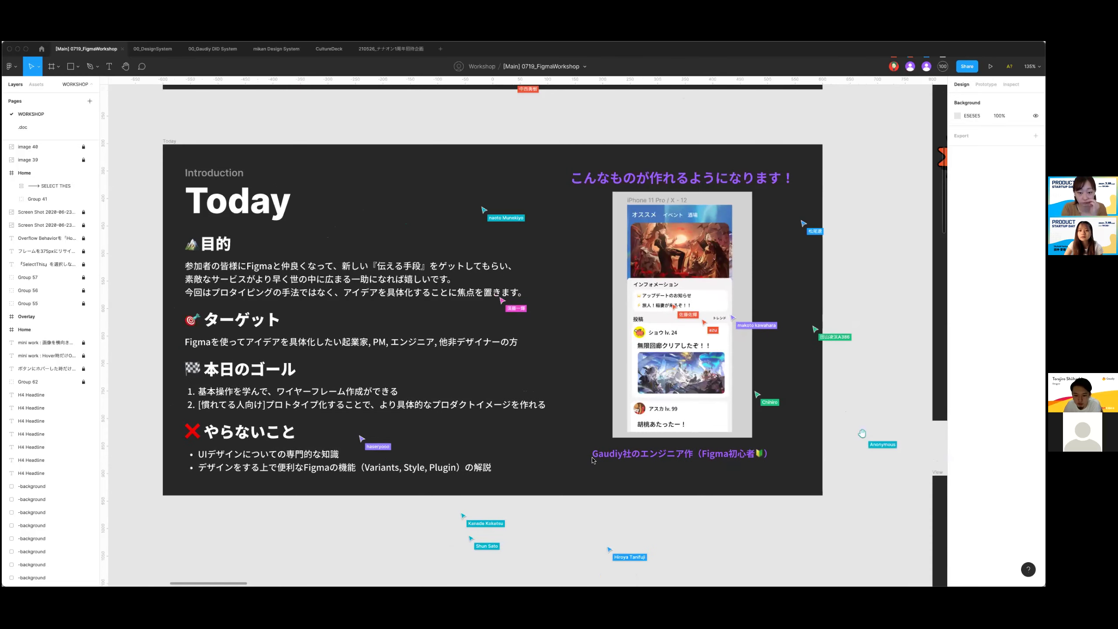
pyautogui.scroll(1, 596, 292)
pyautogui.hscroll(1, 596, 293)
pyautogui.hscroll(2, 596, 293)
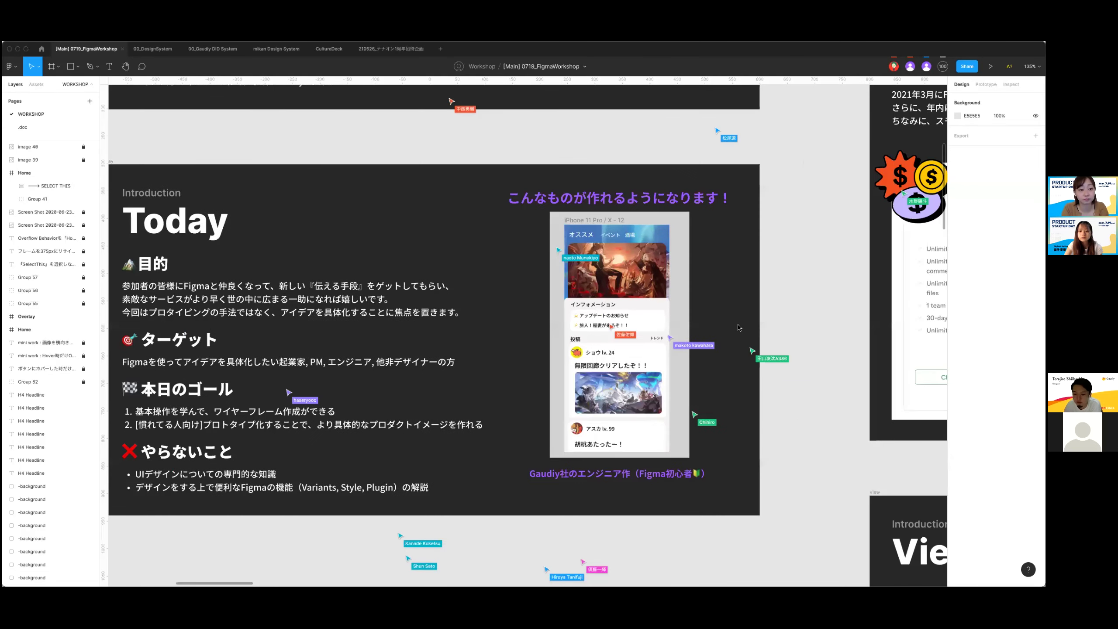
pyautogui.hscroll(-2, 688, 393)
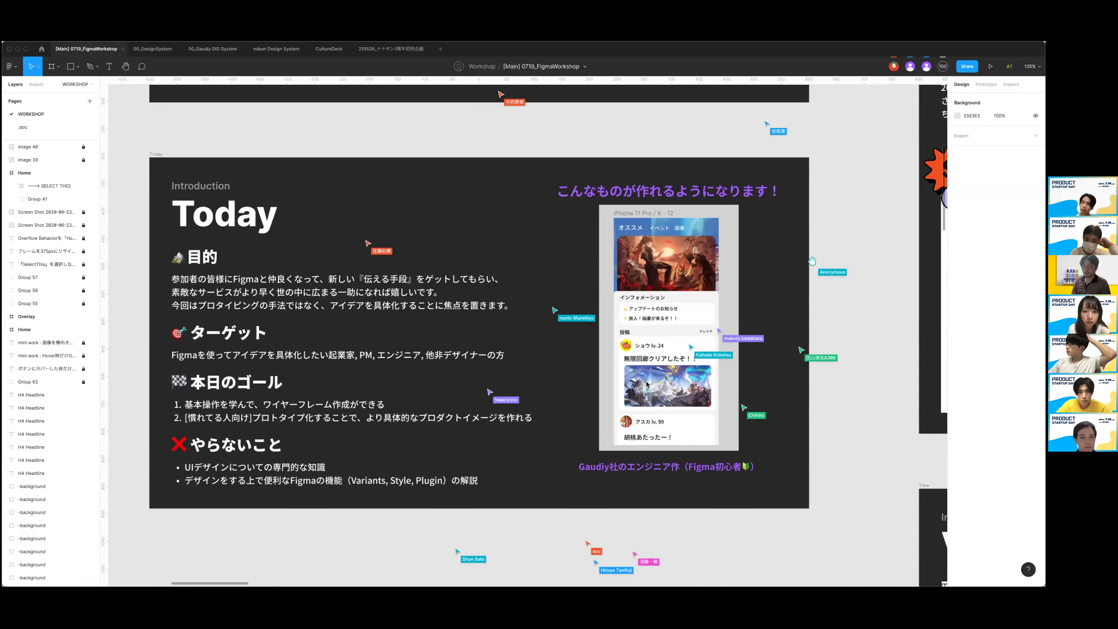
pyautogui.scroll(-1, 646, 384)
pyautogui.hscroll(-1, 781, 274)
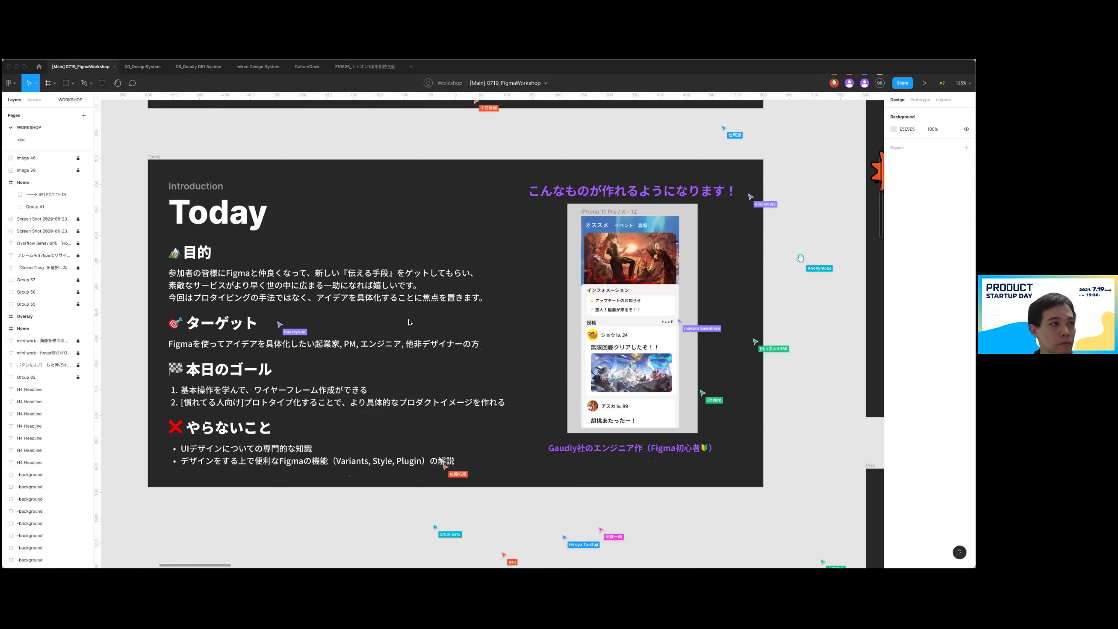
pyautogui.scroll(-1, 409, 321)
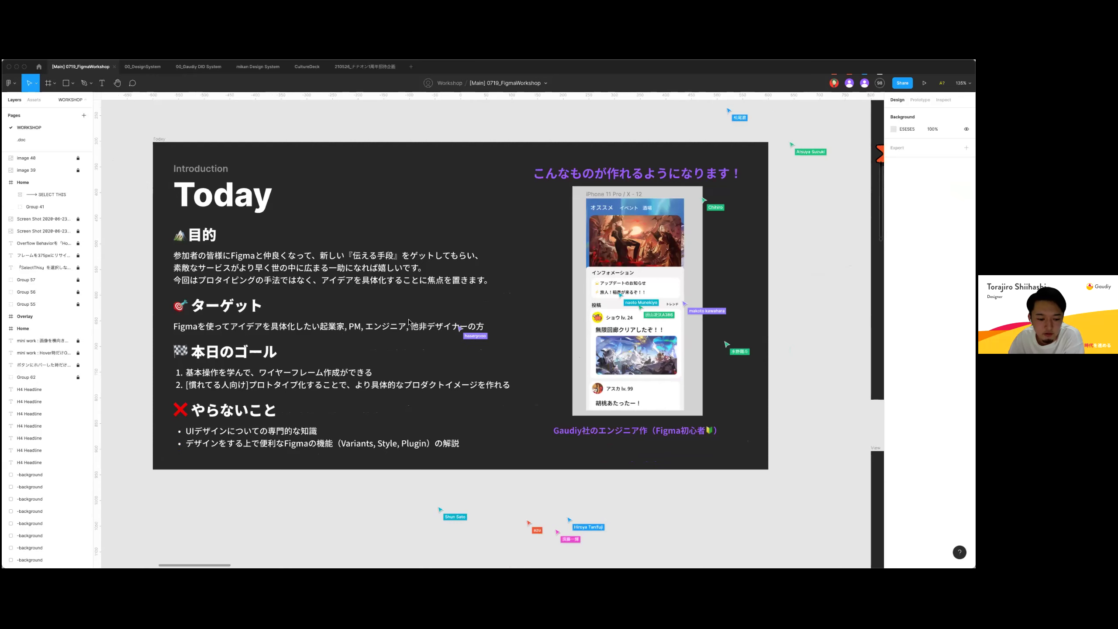
pyautogui.scroll(1, 409, 322)
pyautogui.scroll(1, 408, 322)
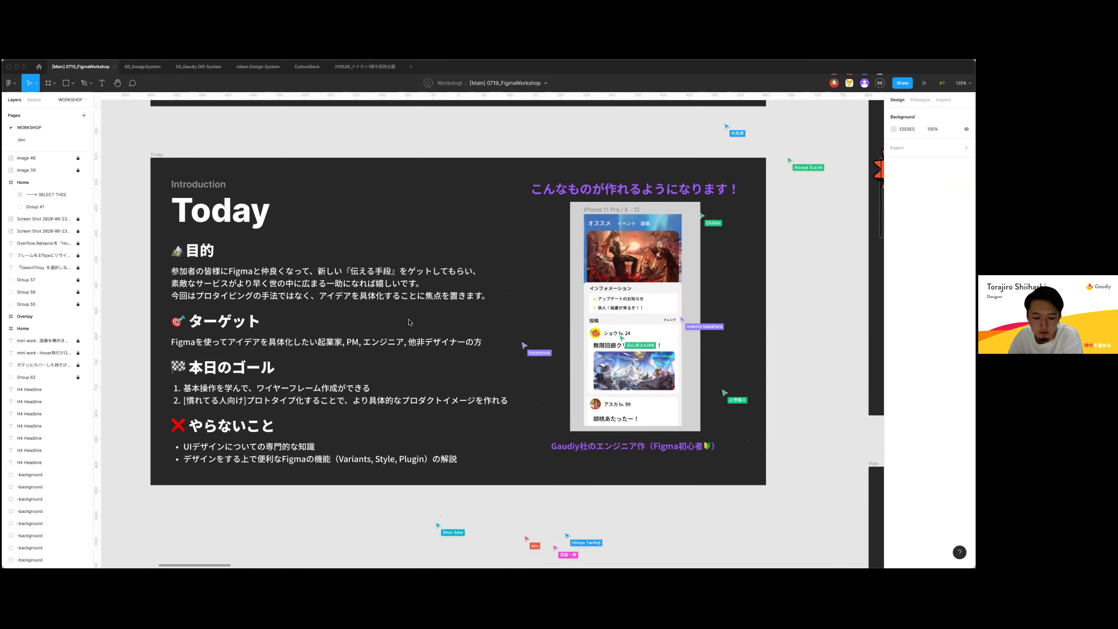
pyautogui.scroll(1, 408, 321)
pyautogui.scroll(-3, 408, 321)
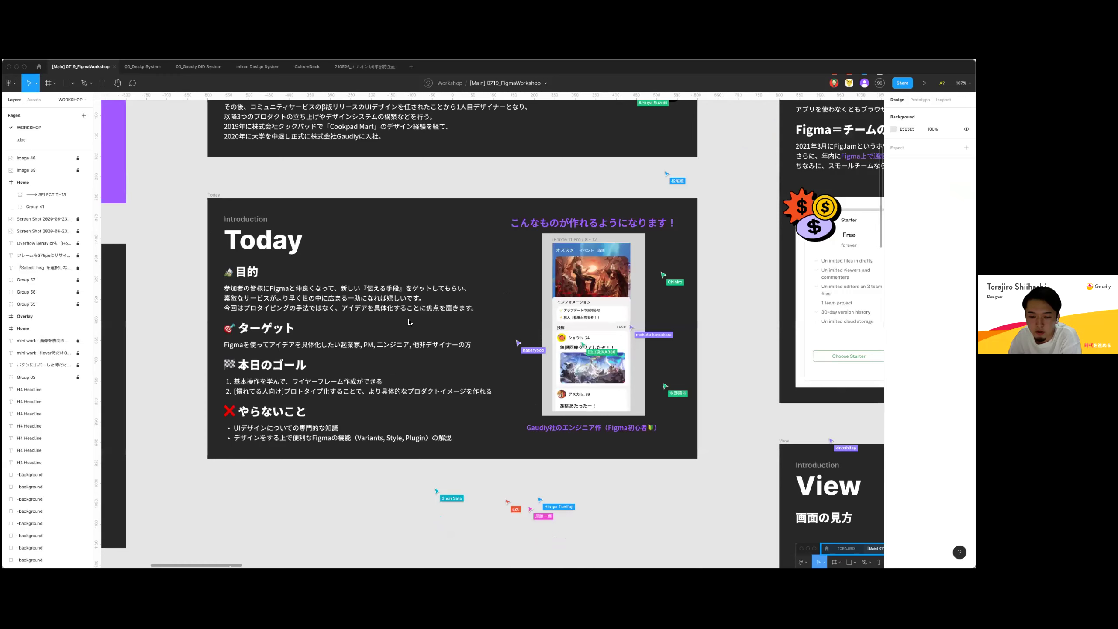
pyautogui.scroll(2, 408, 322)
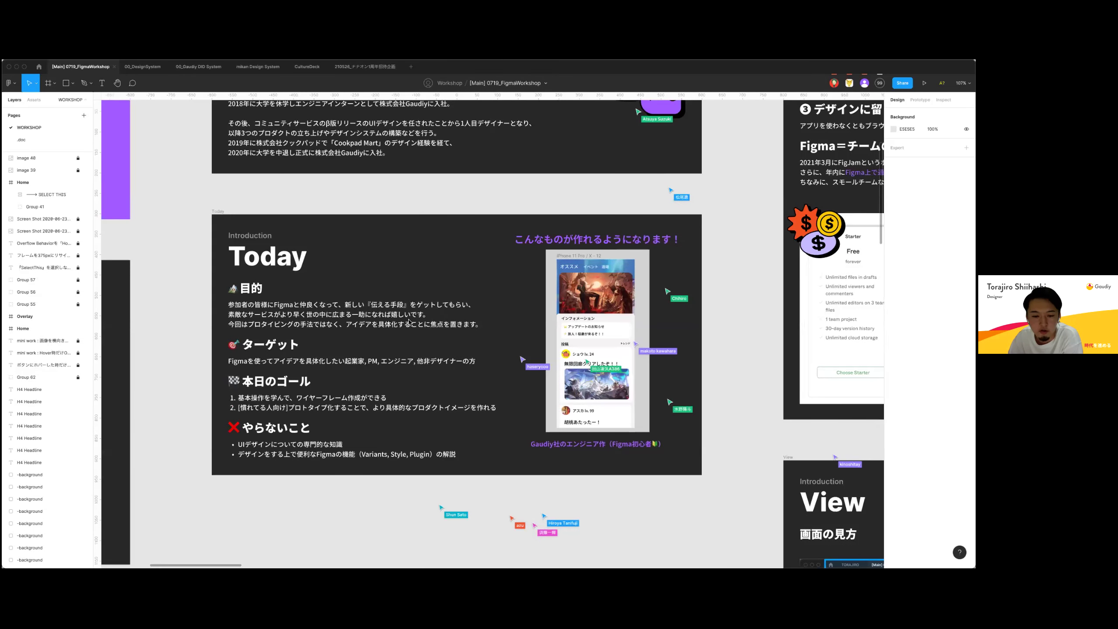
pyautogui.scroll(2, 408, 322)
pyautogui.scroll(-2, 408, 321)
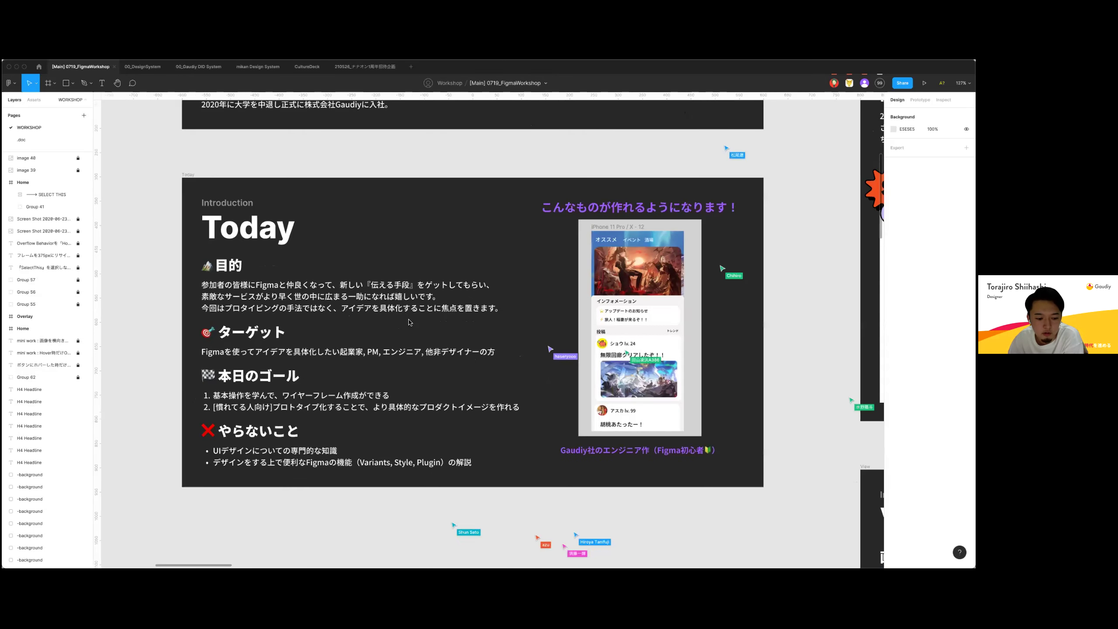
pyautogui.scroll(-3, 408, 321)
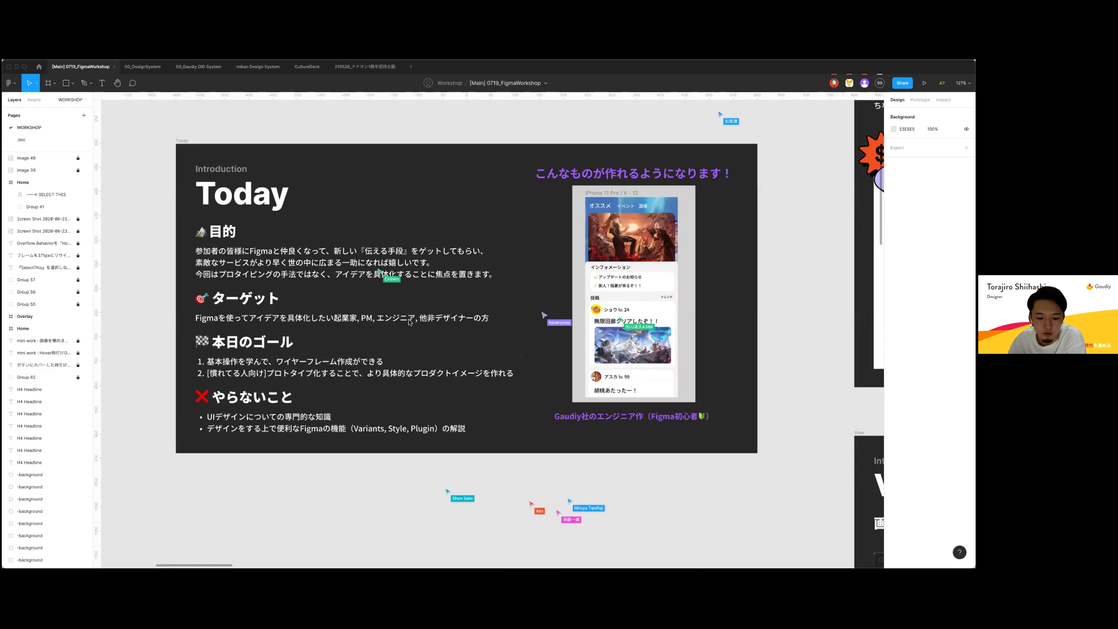
pyautogui.scroll(-3, 409, 323)
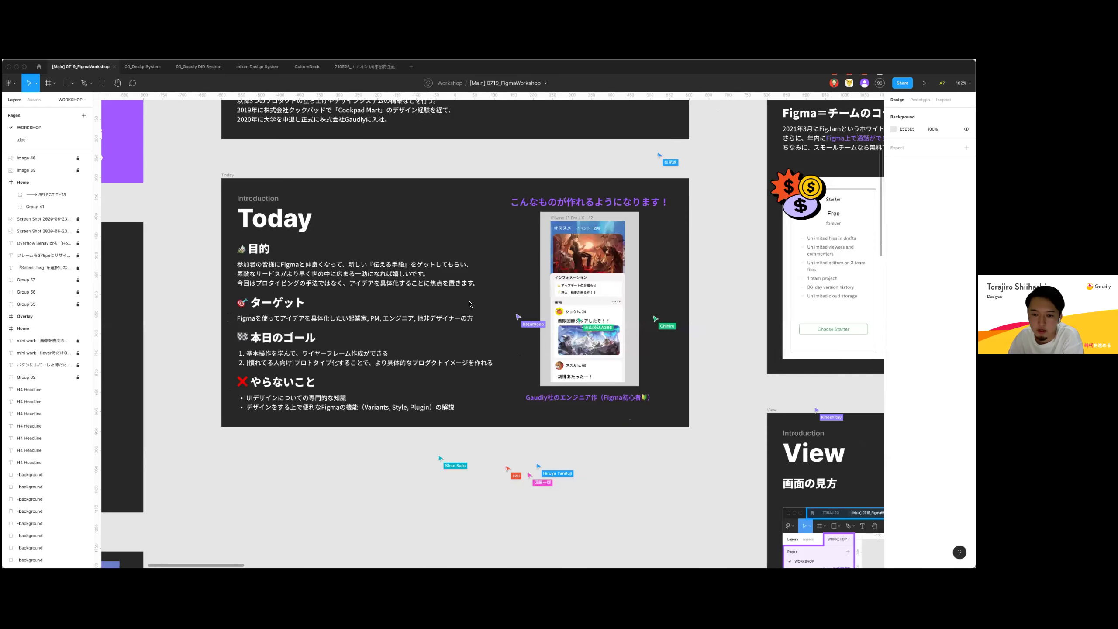
pyautogui.scroll(-5, 469, 303)
pyautogui.scroll(-5, 470, 303)
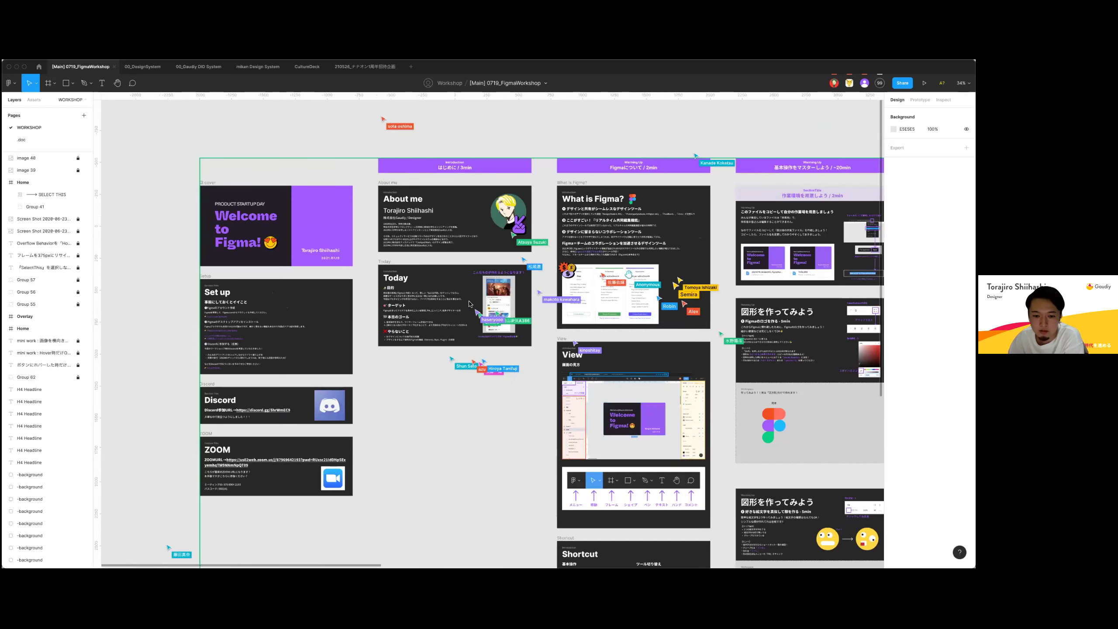
pyautogui.hscroll(5, 516, 223)
pyautogui.scroll(5, 515, 222)
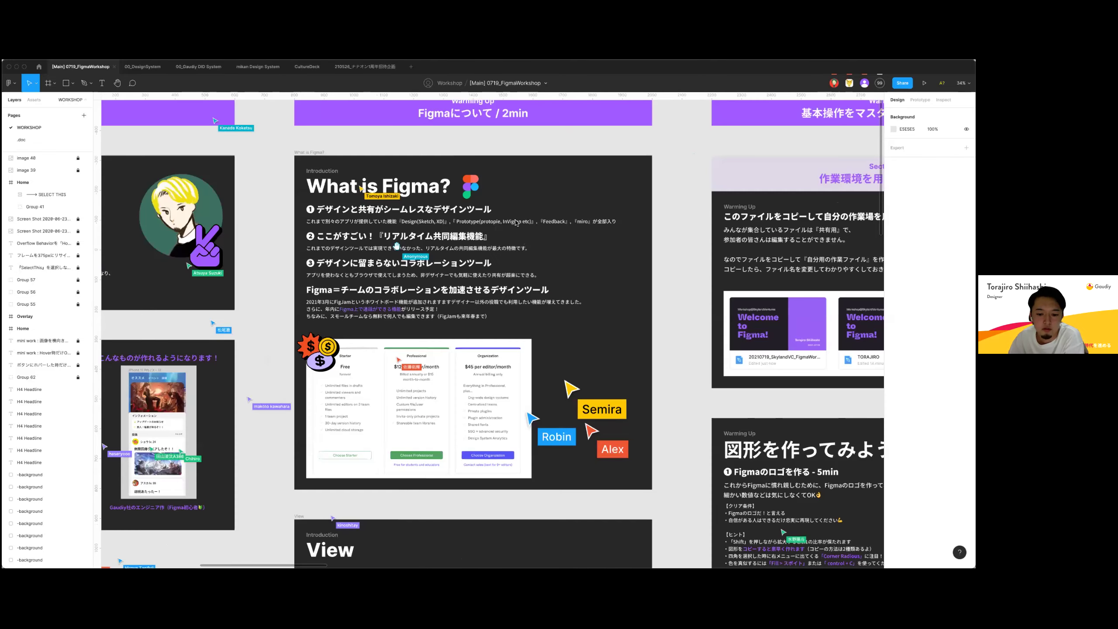
pyautogui.scroll(5, 516, 222)
pyautogui.scroll(-3, 515, 222)
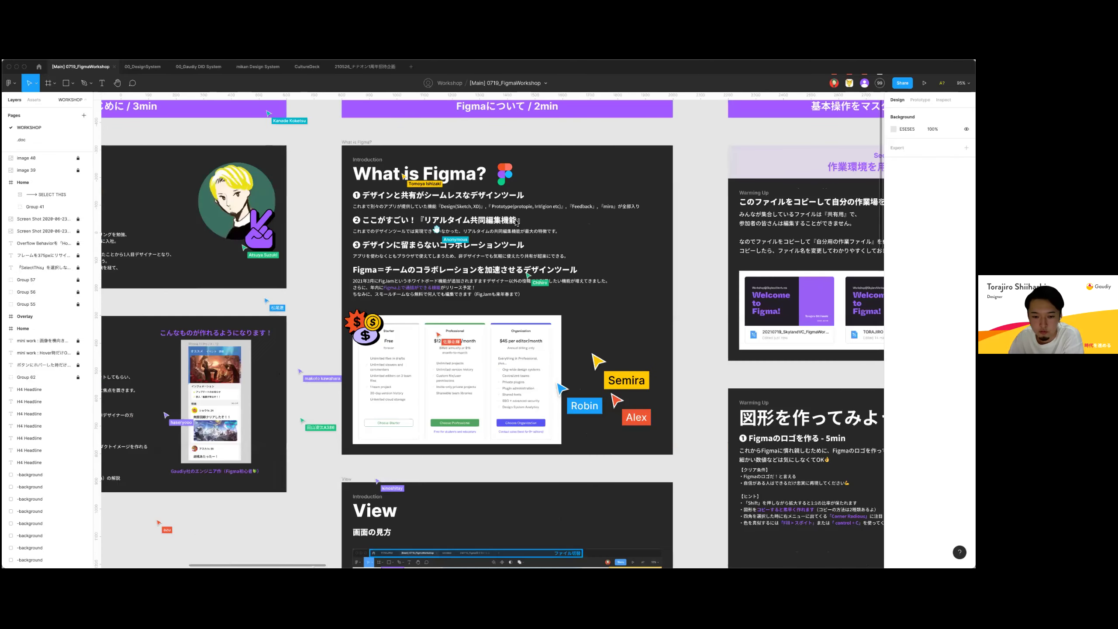
pyautogui.scroll(-3, 515, 222)
pyautogui.scroll(3, 516, 222)
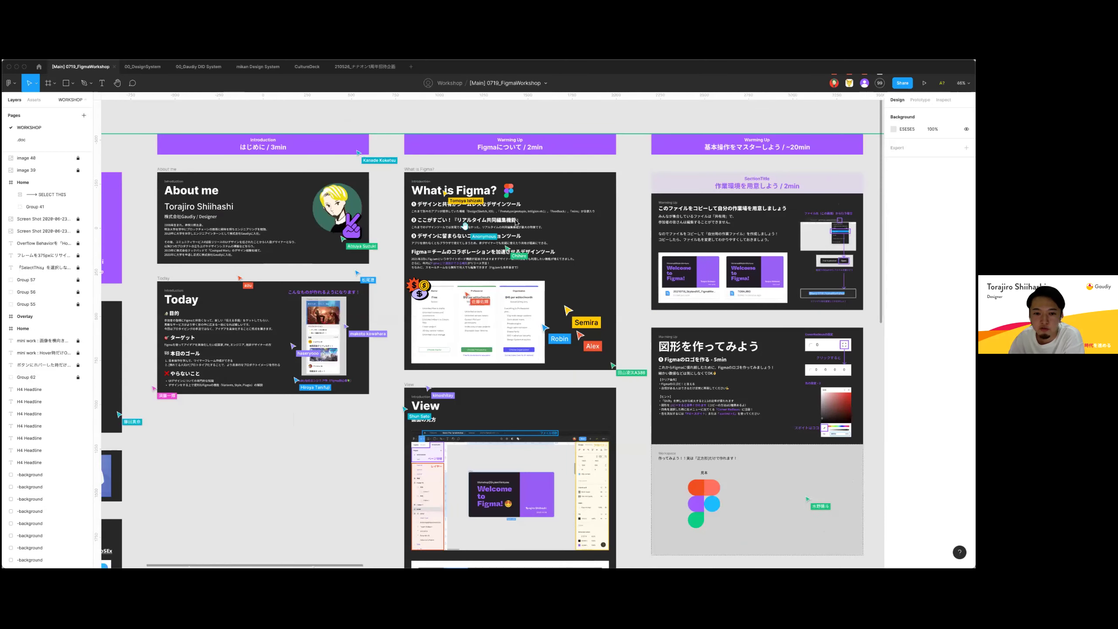
pyautogui.scroll(3, 515, 222)
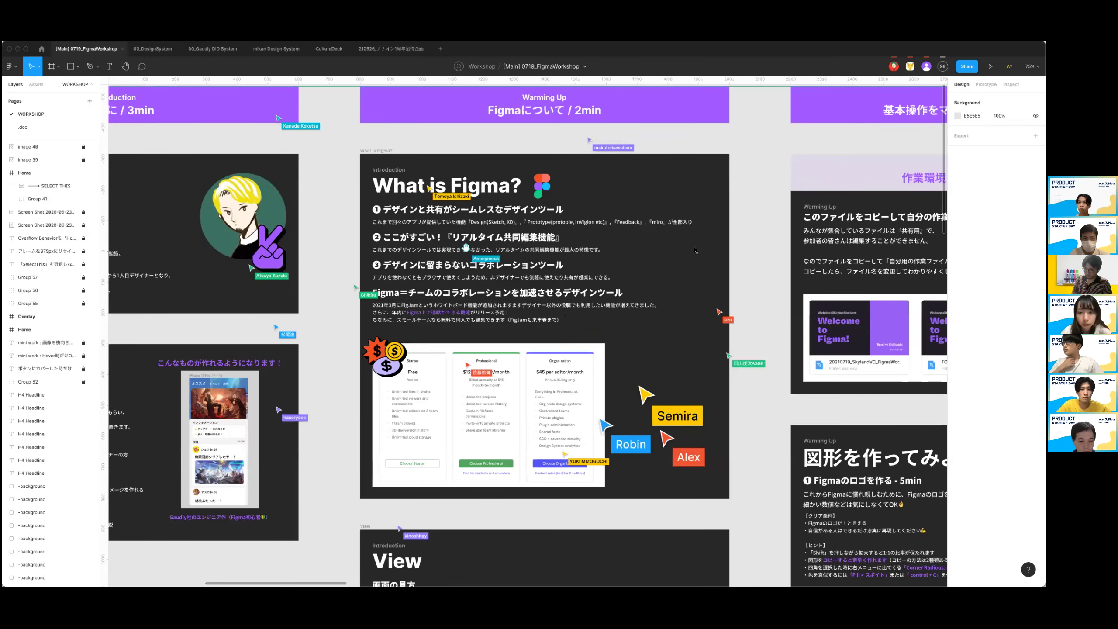
pyautogui.scroll(-2, 694, 250)
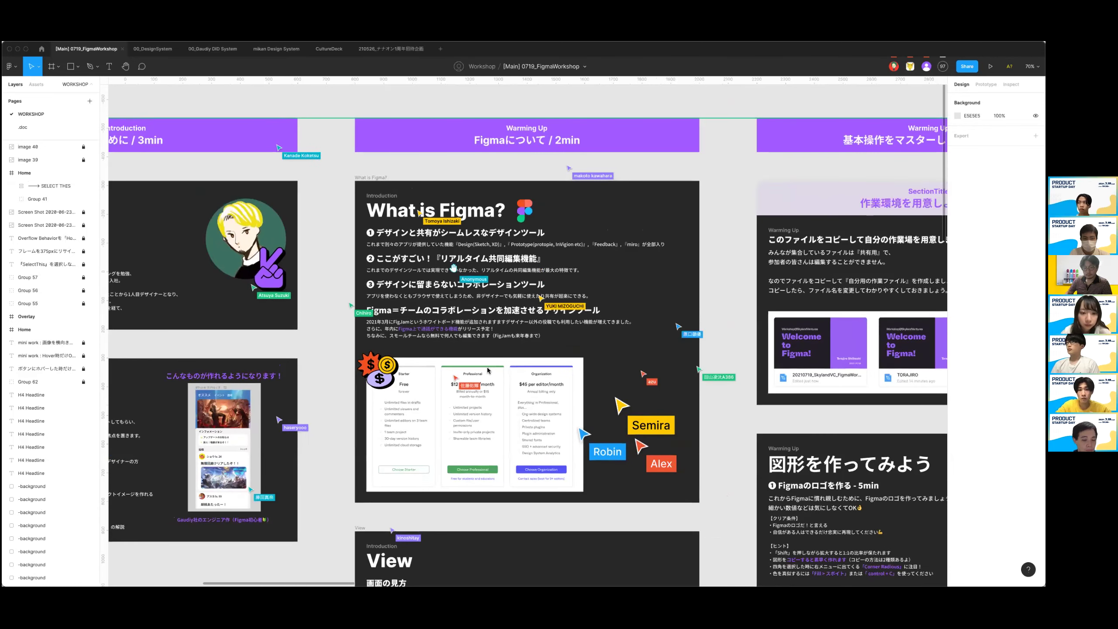
# Pan and zoom across the workshop slides to What is Figma? and the Warming Up slides.
pyautogui.scroll(-3, 488, 371)
pyautogui.scroll(1, 477, 300)
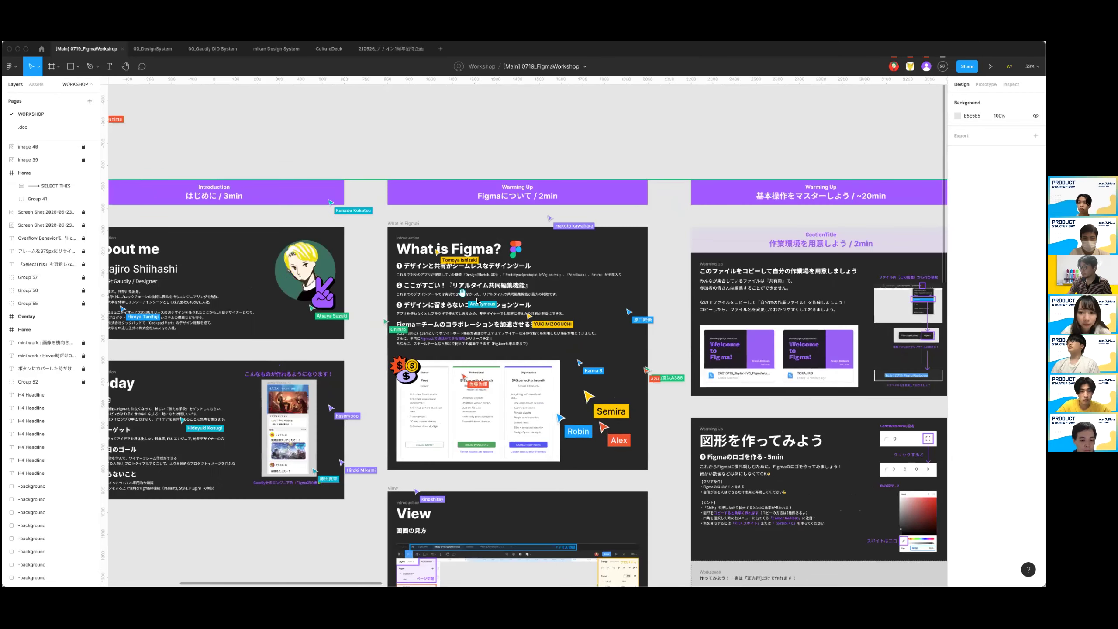
pyautogui.scroll(2, 477, 301)
pyautogui.scroll(1, 480, 302)
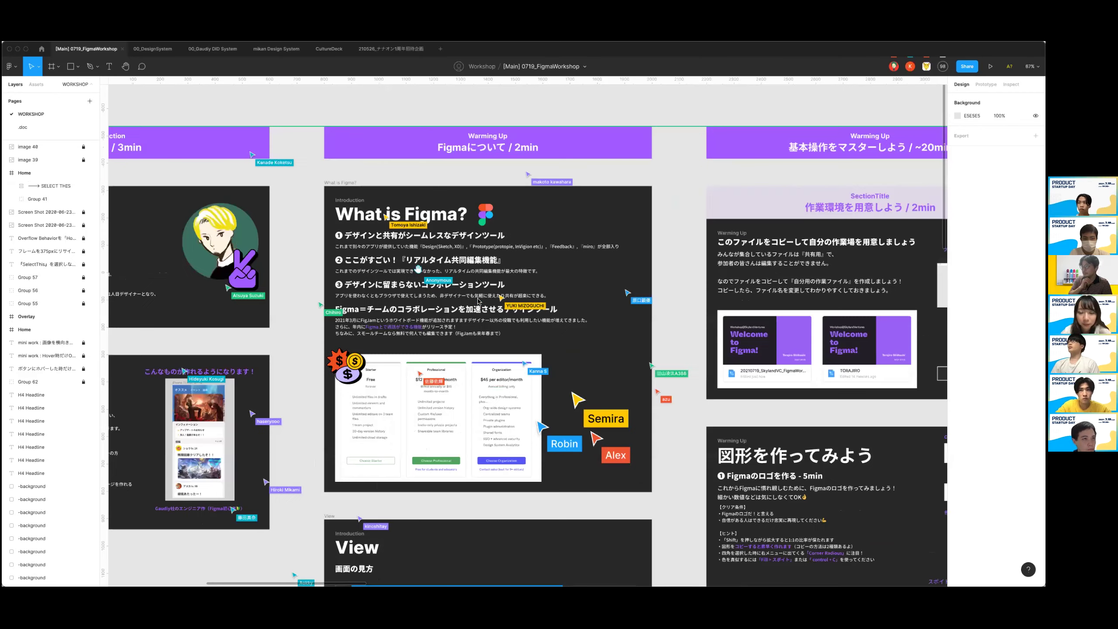
pyautogui.scroll(1, 479, 302)
pyautogui.scroll(-1, 478, 301)
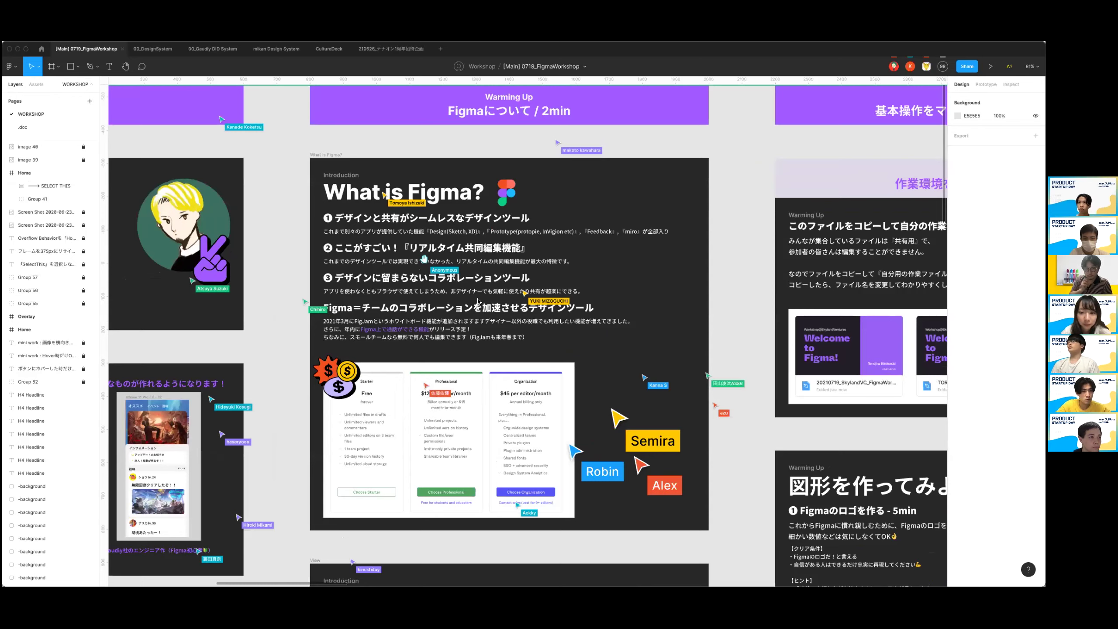
pyautogui.scroll(2, 385, 232)
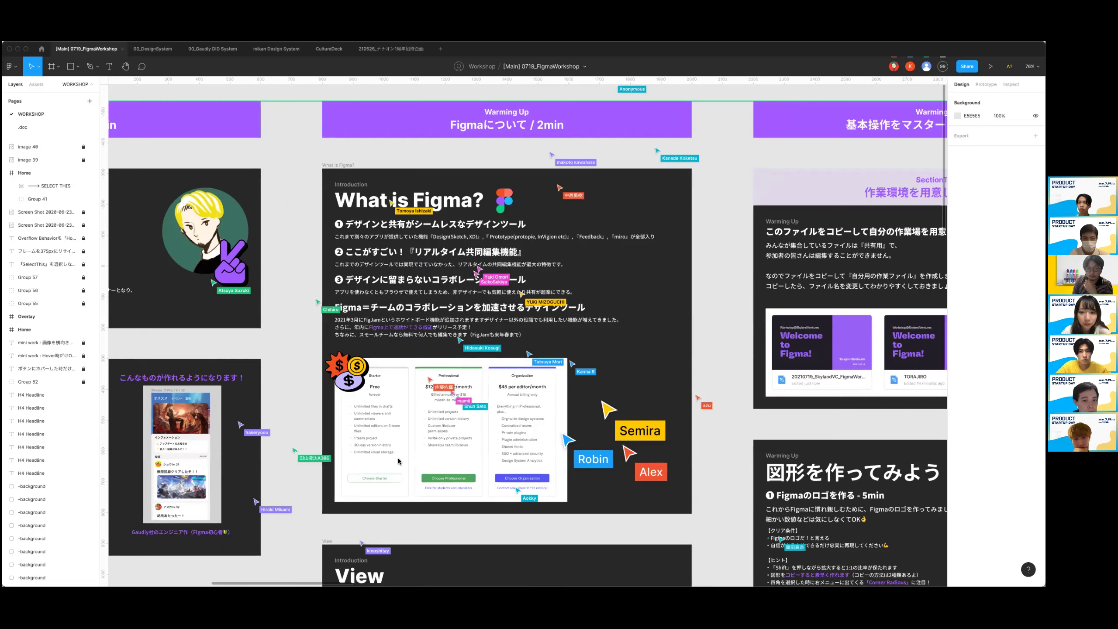
pyautogui.scroll(1, 399, 458)
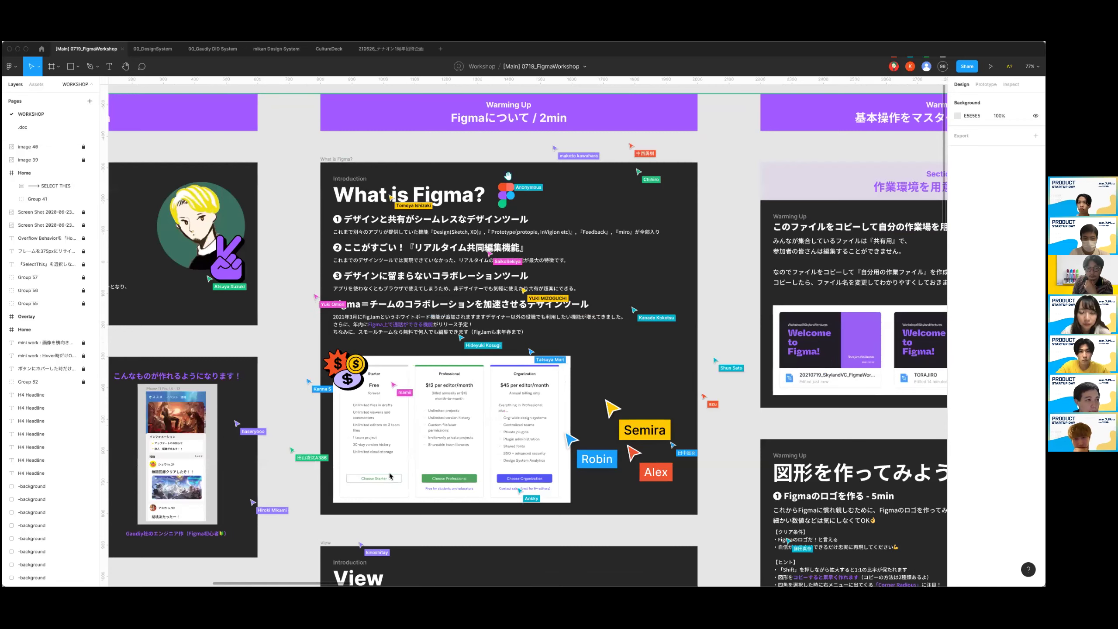
pyautogui.scroll(-5, 402, 475)
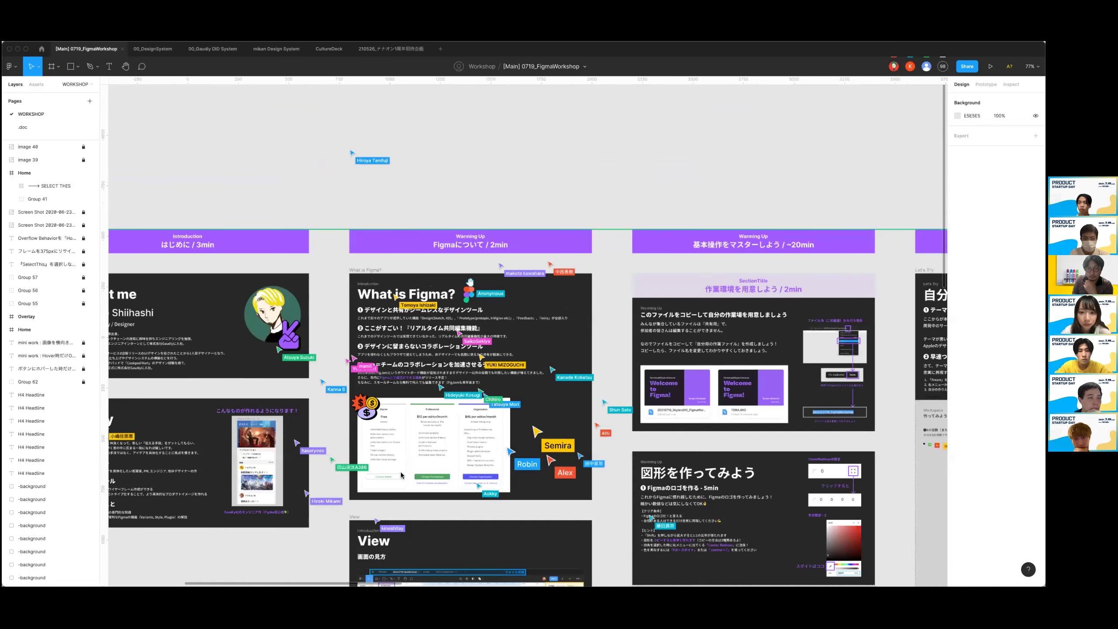
pyautogui.scroll(5, 420, 462)
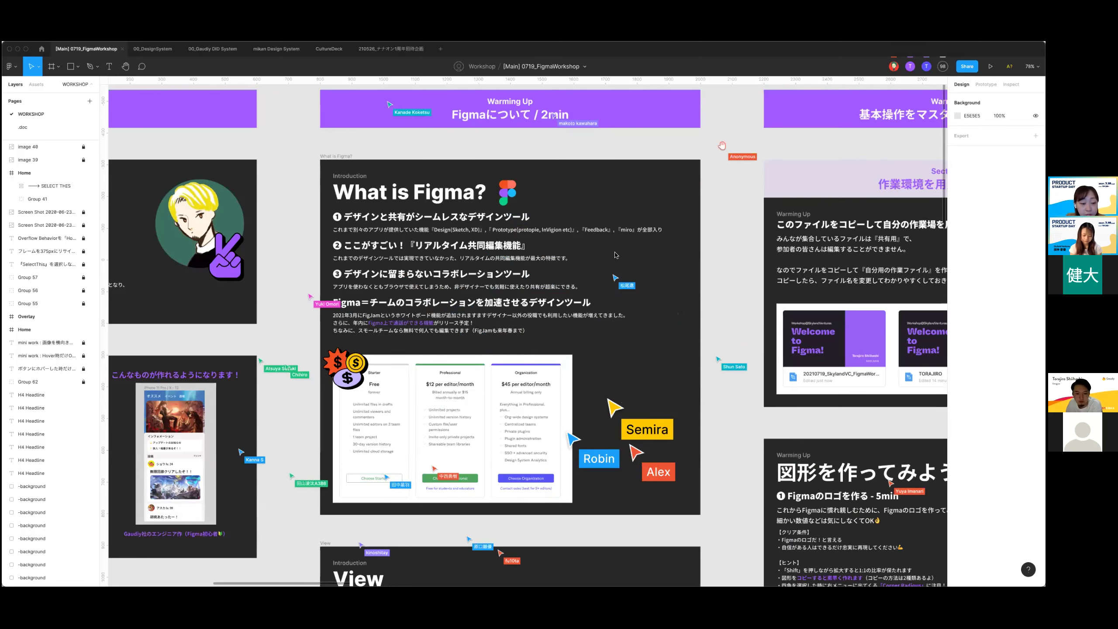
pyautogui.scroll(-3, 615, 255)
pyautogui.scroll(2, 616, 254)
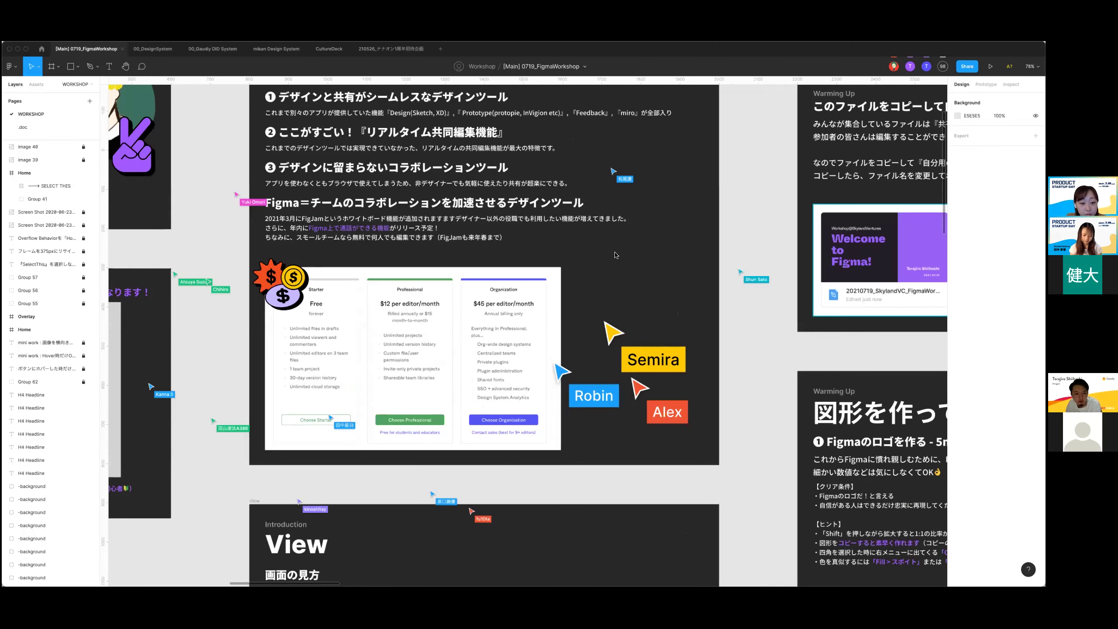
pyautogui.scroll(2, 615, 254)
pyautogui.scroll(1, 615, 255)
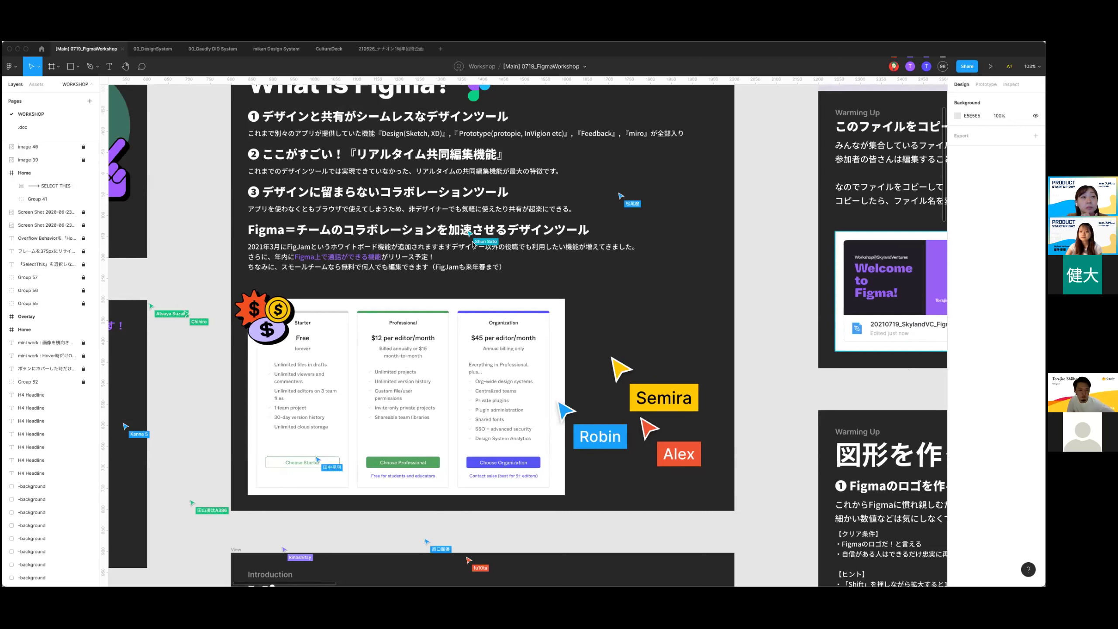
pyautogui.scroll(1, 372, 343)
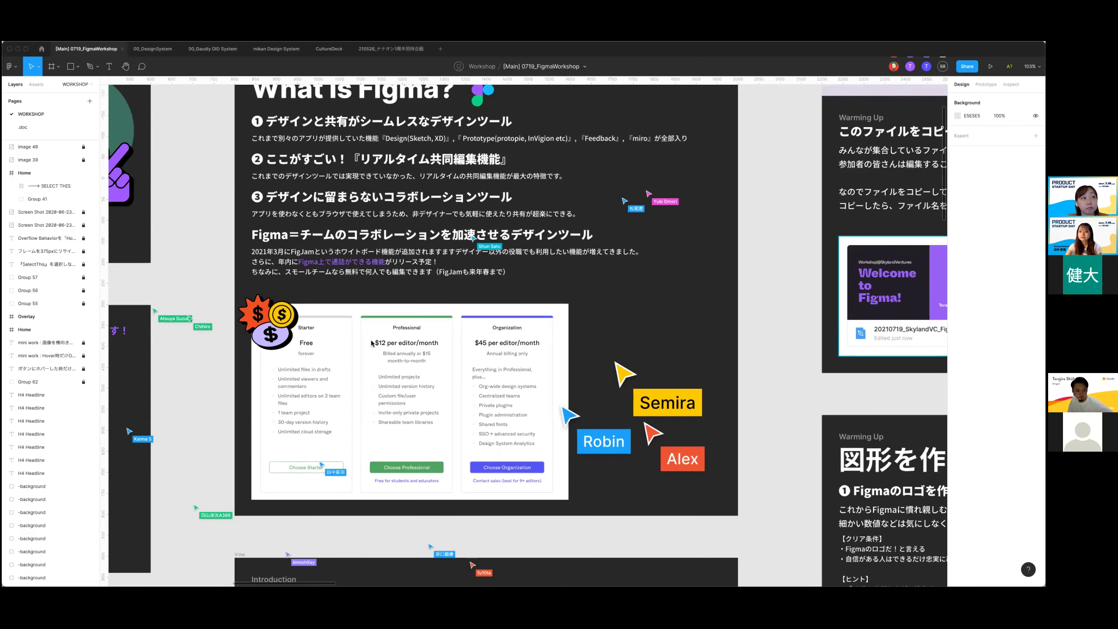
pyautogui.scroll(2, 372, 343)
pyautogui.hscroll(1, 371, 344)
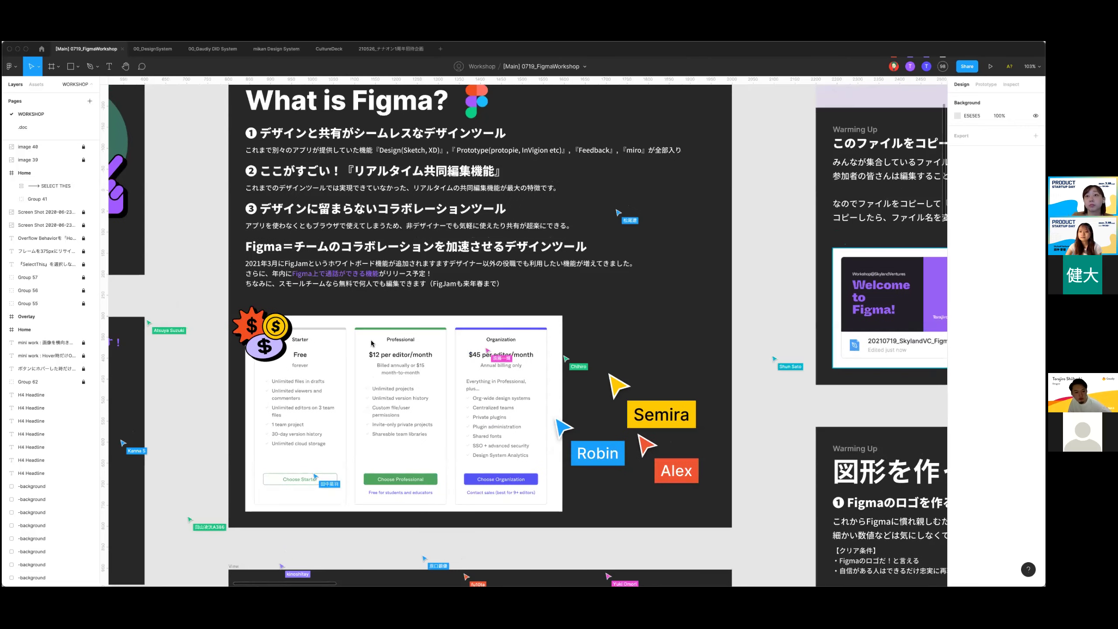
pyautogui.scroll(-2, 371, 343)
pyautogui.hscroll(-2, 372, 343)
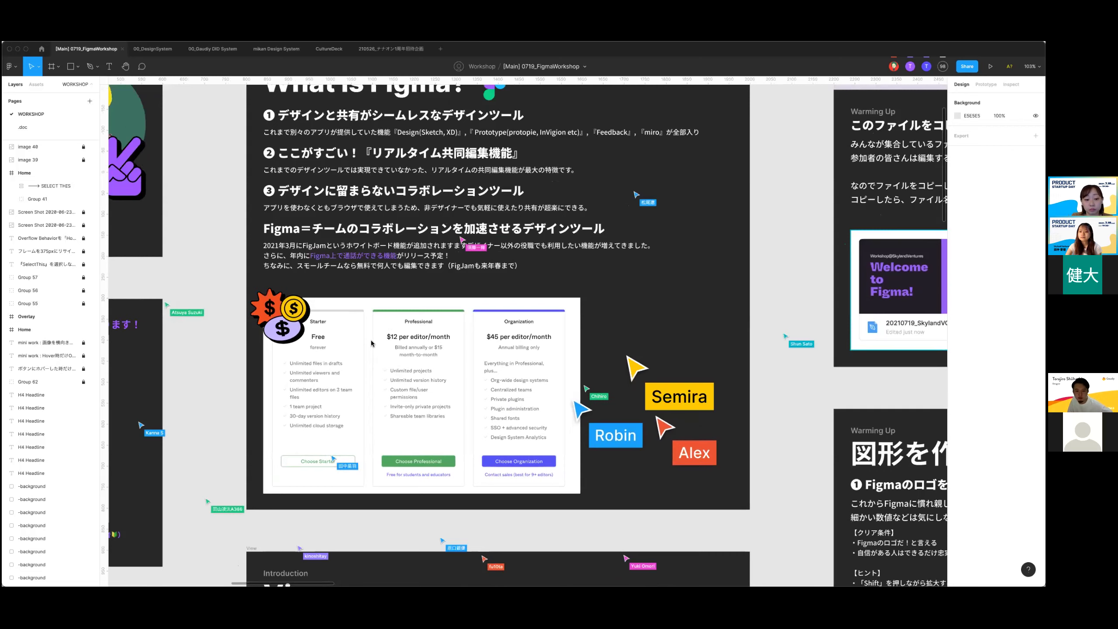
pyautogui.scroll(-1, 371, 343)
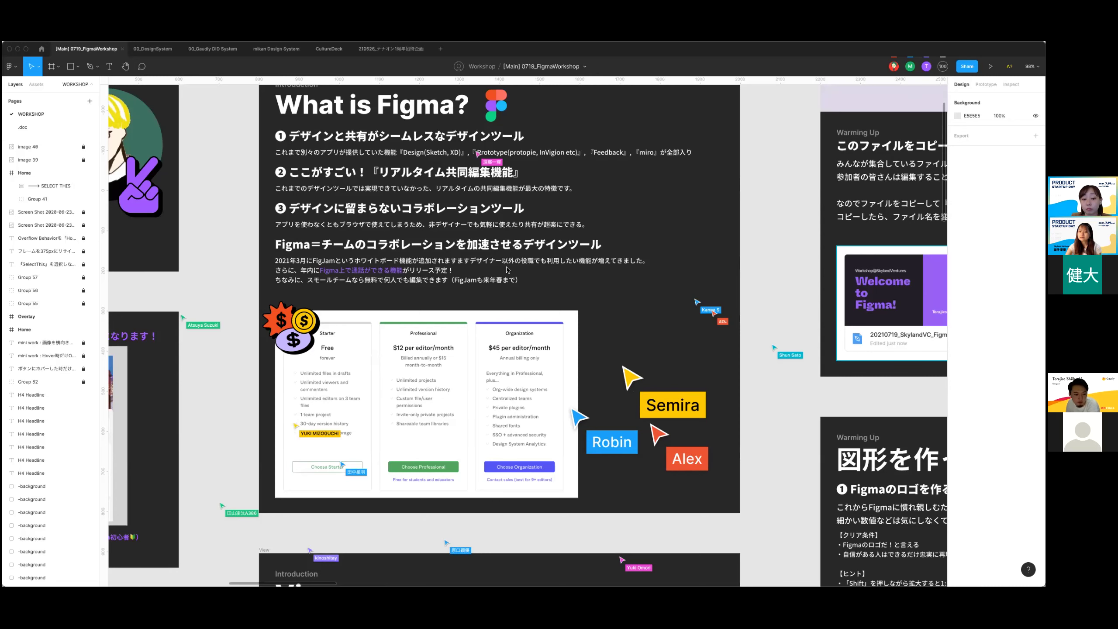
pyautogui.scroll(-1, 430, 414)
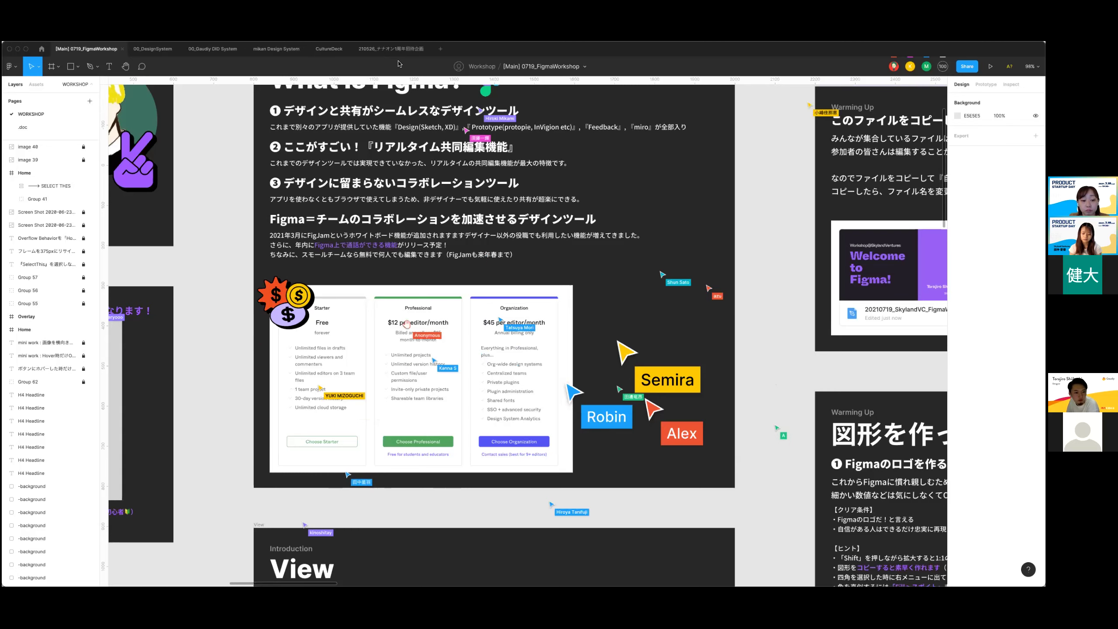
# View the FigJam invitation-campaign flowchart, then return to the [Main] 0719_FigmaWorkshop file.
pyautogui.hotkey('ctrl', 'shift', 'Tab')
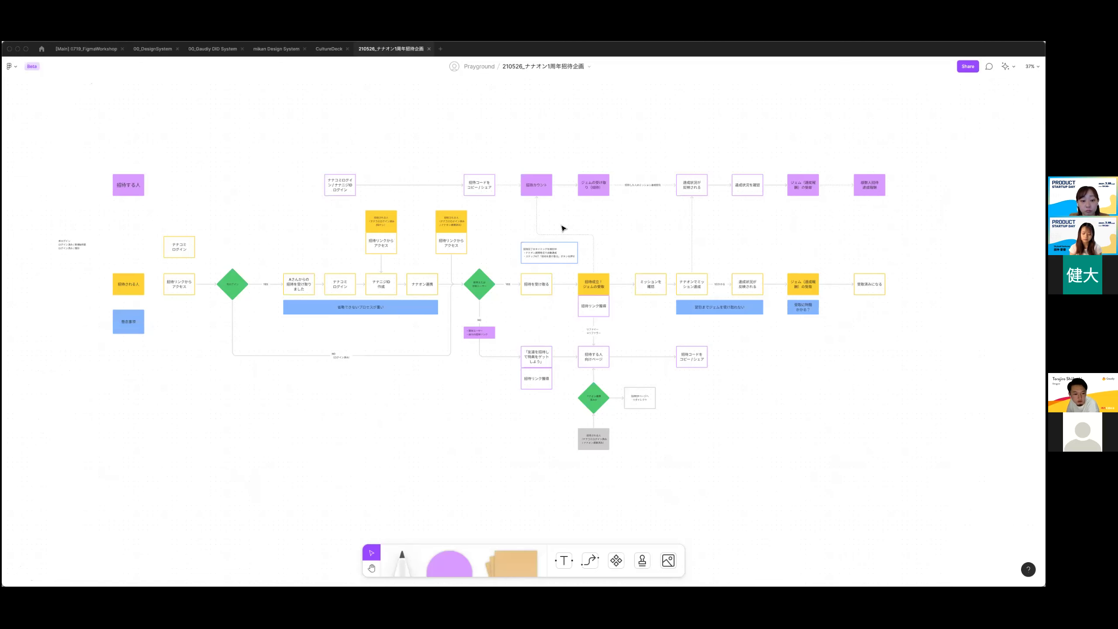
pyautogui.hscroll(-5, 562, 228)
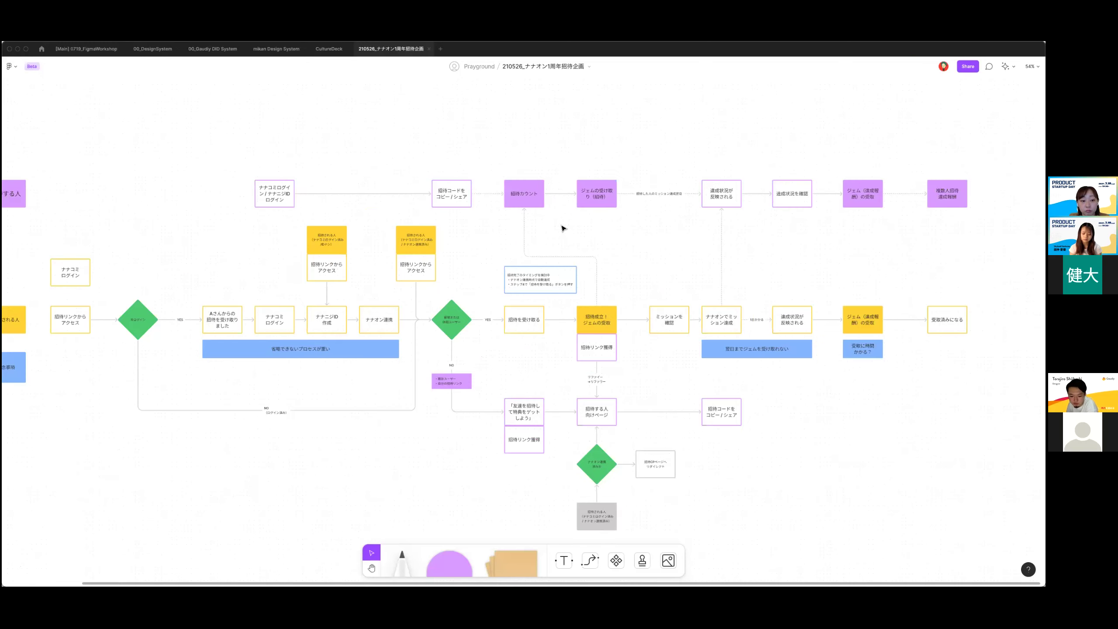
pyautogui.scroll(1, 308, 282)
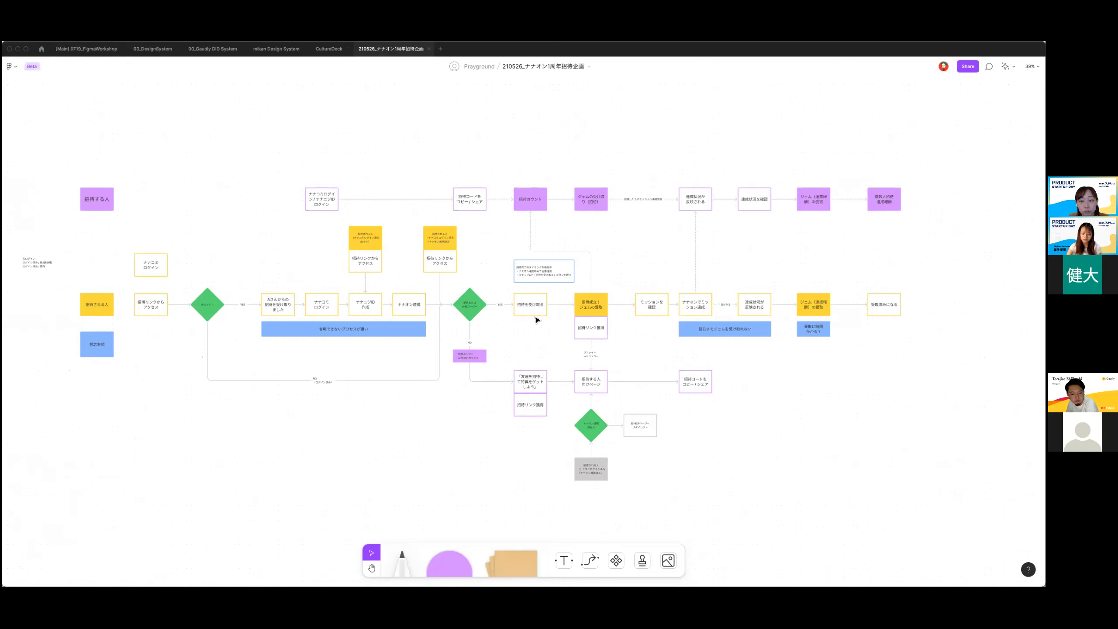
pyautogui.hscroll(2, 536, 319)
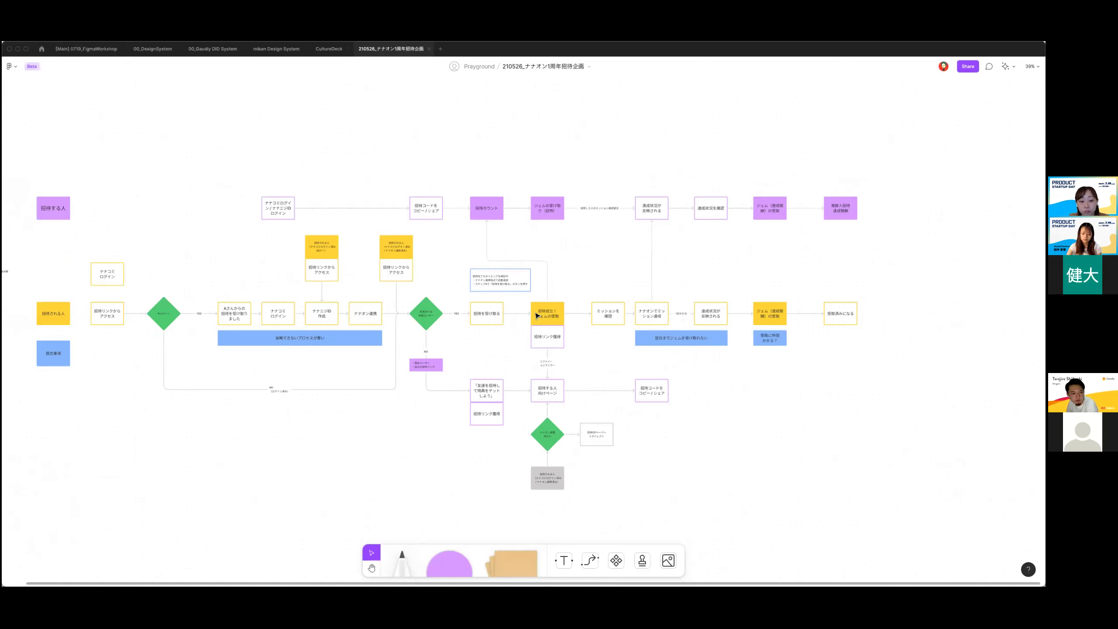
pyautogui.click(71, 49)
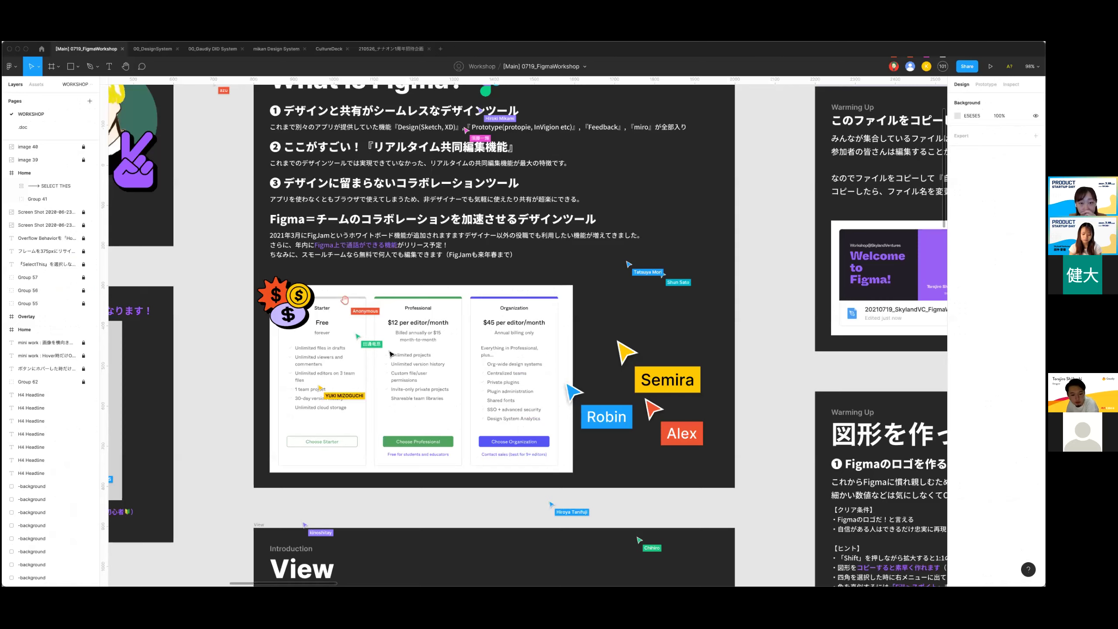
# Scroll from the Shortcut slide across to the Warming Up face-drawing exercise slides.
pyautogui.scroll(-3, 390, 354)
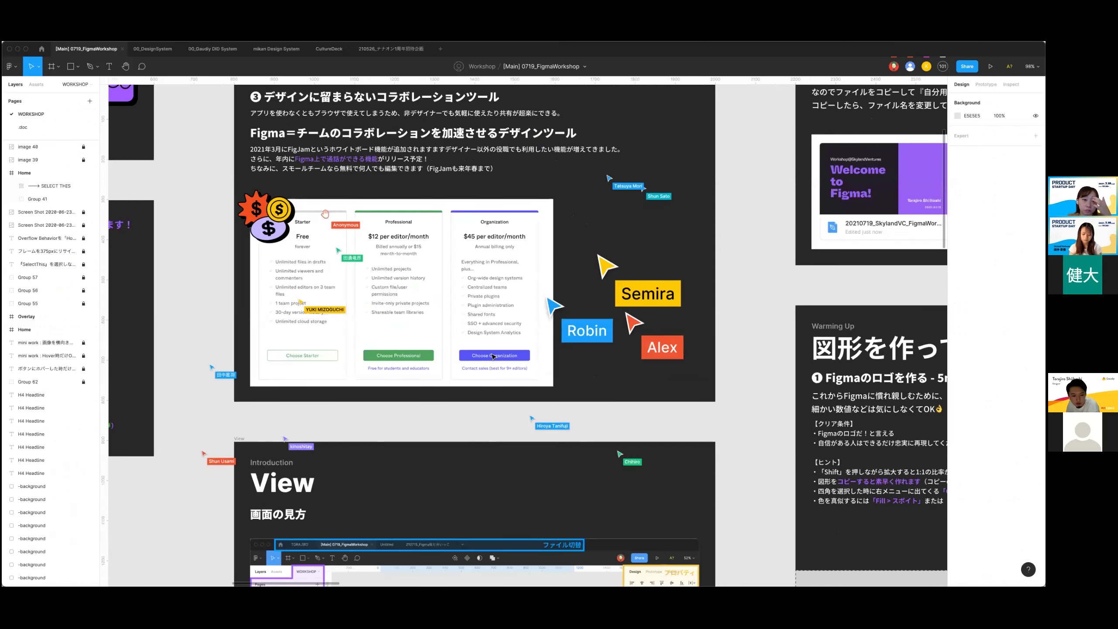
pyautogui.keyDown('ctrl'); pyautogui.scroll(-3, 493, 356); pyautogui.keyUp('ctrl')
pyautogui.scroll(-8, 493, 355)
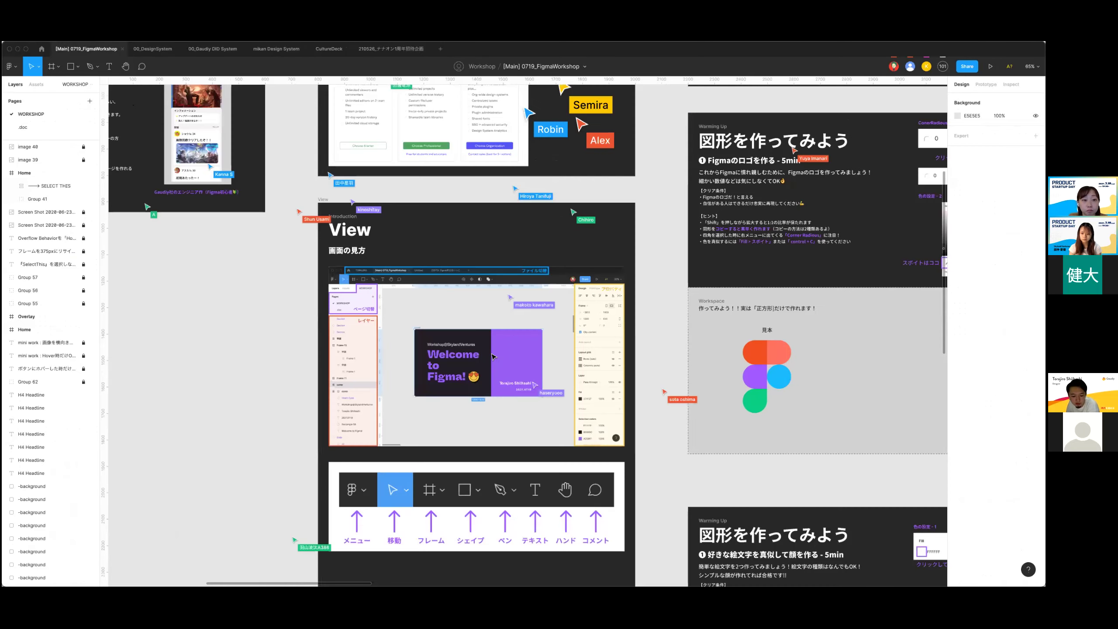
pyautogui.scroll(-3, 494, 356)
pyautogui.scroll(-1, 494, 356)
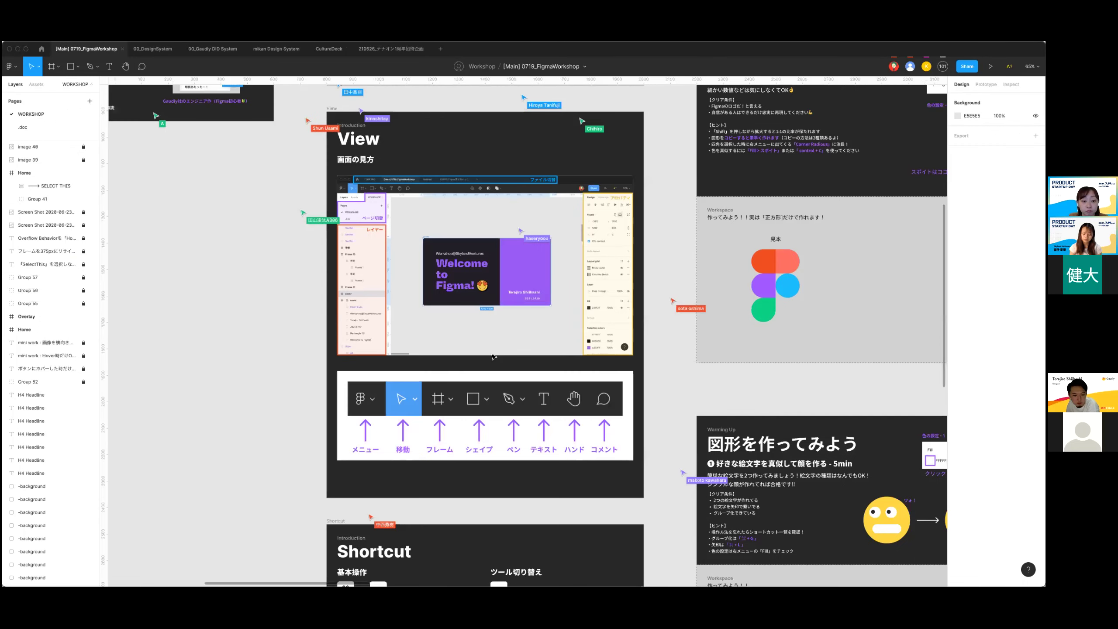
pyautogui.scroll(-1, 494, 356)
pyautogui.scroll(2, 494, 355)
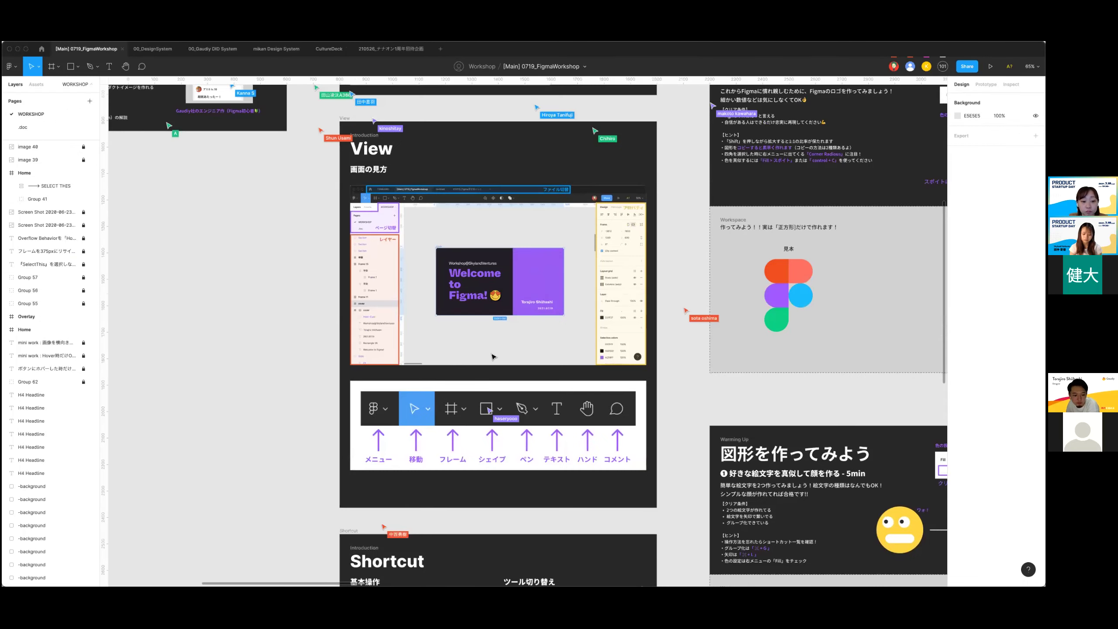
pyautogui.scroll(-1, 493, 355)
pyautogui.scroll(-5, 494, 356)
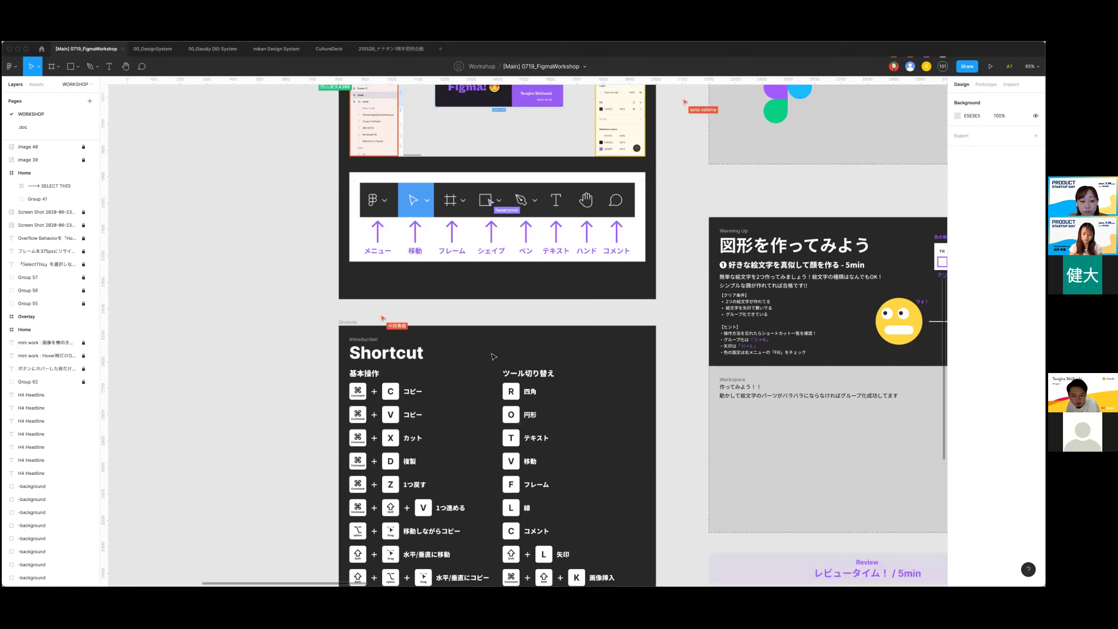
pyautogui.scroll(1, 494, 355)
pyautogui.scroll(-5, 493, 355)
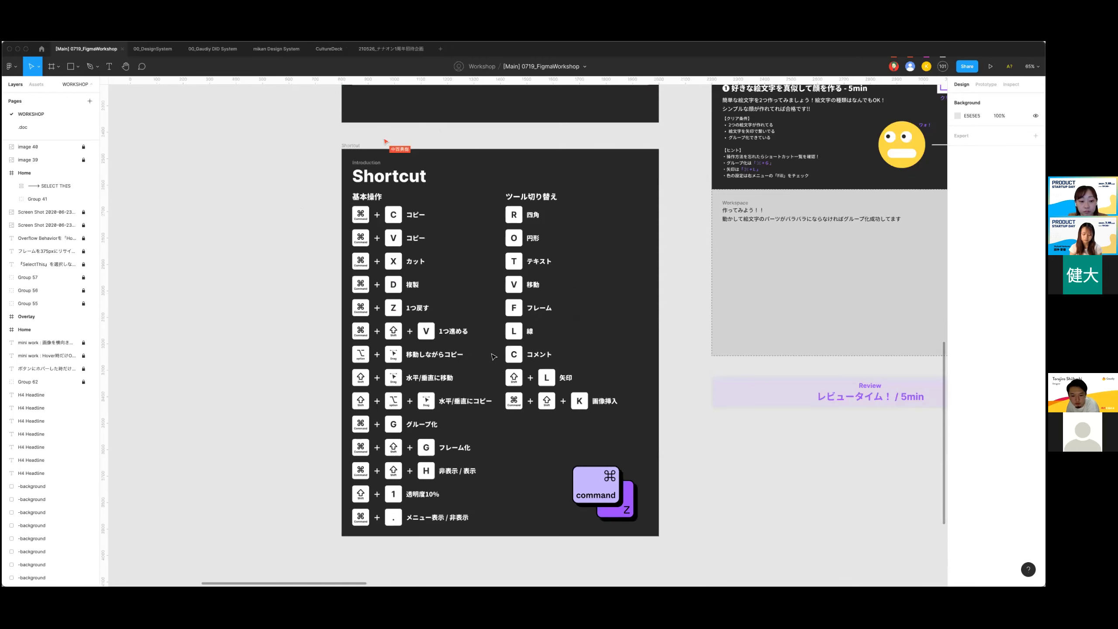
pyautogui.scroll(8, 493, 356)
pyautogui.scroll(2, 493, 356)
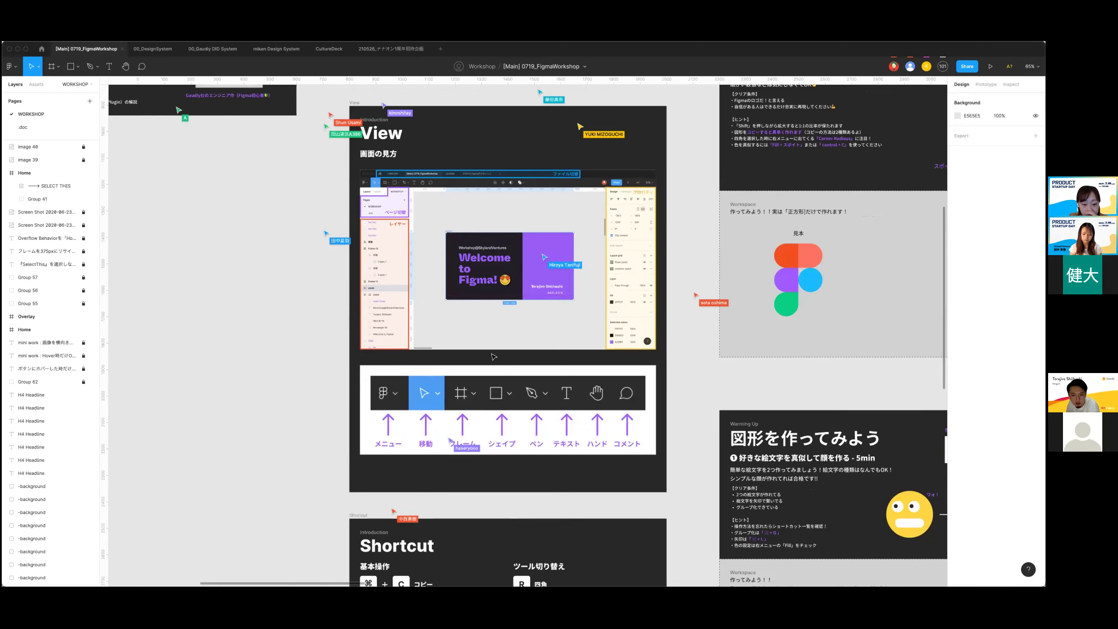
pyautogui.scroll(3, 493, 355)
pyautogui.scroll(1, 494, 356)
pyautogui.hscroll(2, 493, 356)
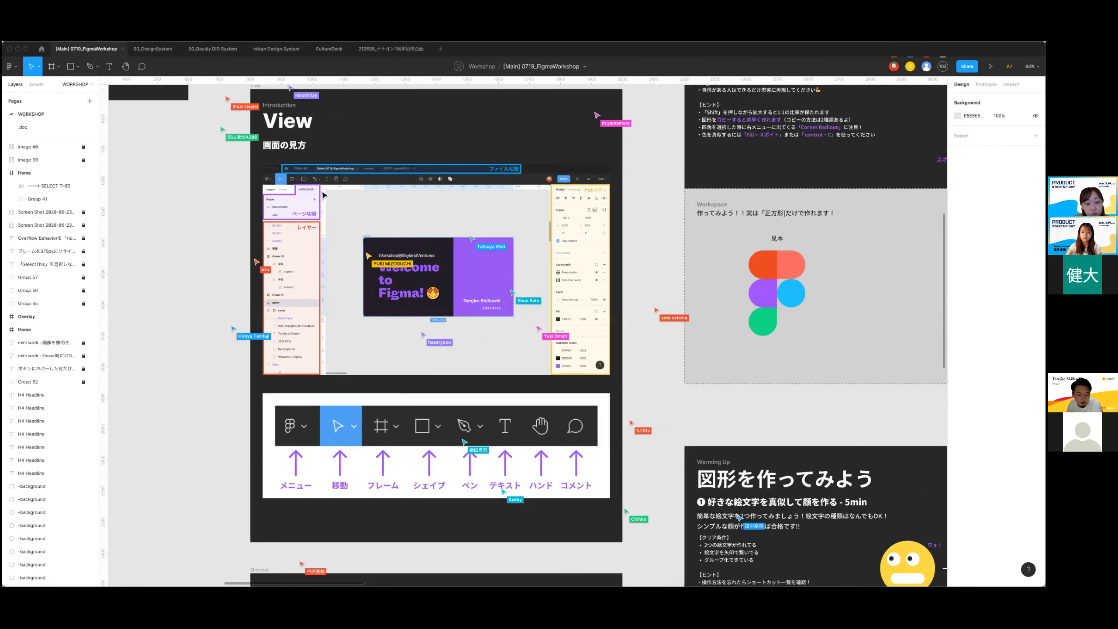
pyautogui.scroll(-2, 324, 195)
pyautogui.scroll(-5, 324, 195)
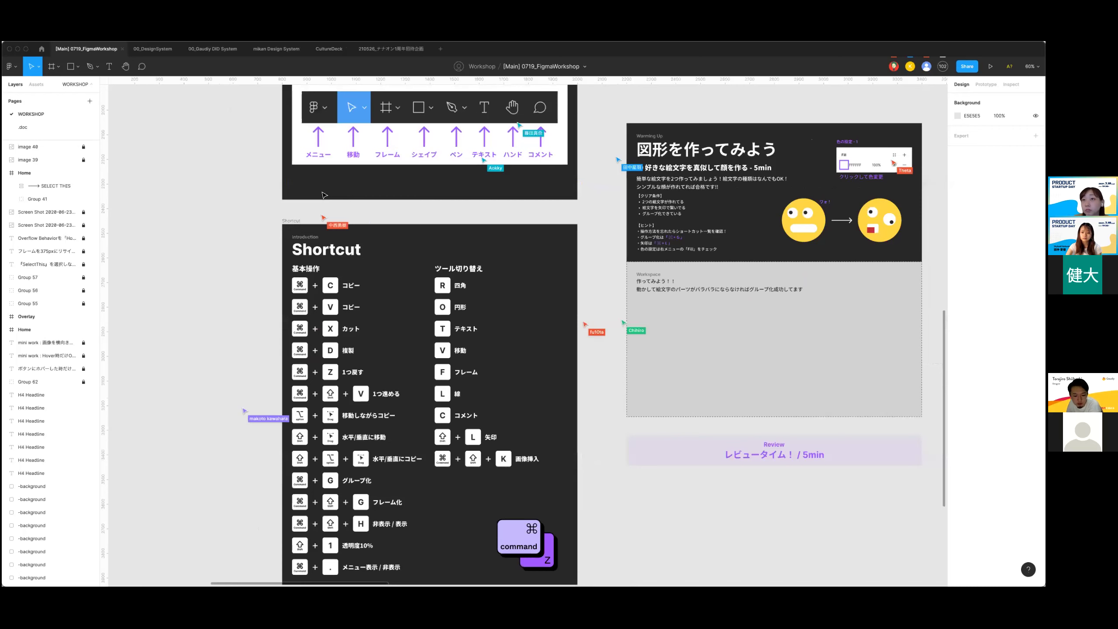
pyautogui.scroll(-2, 324, 195)
pyautogui.hscroll(-1, 423, 316)
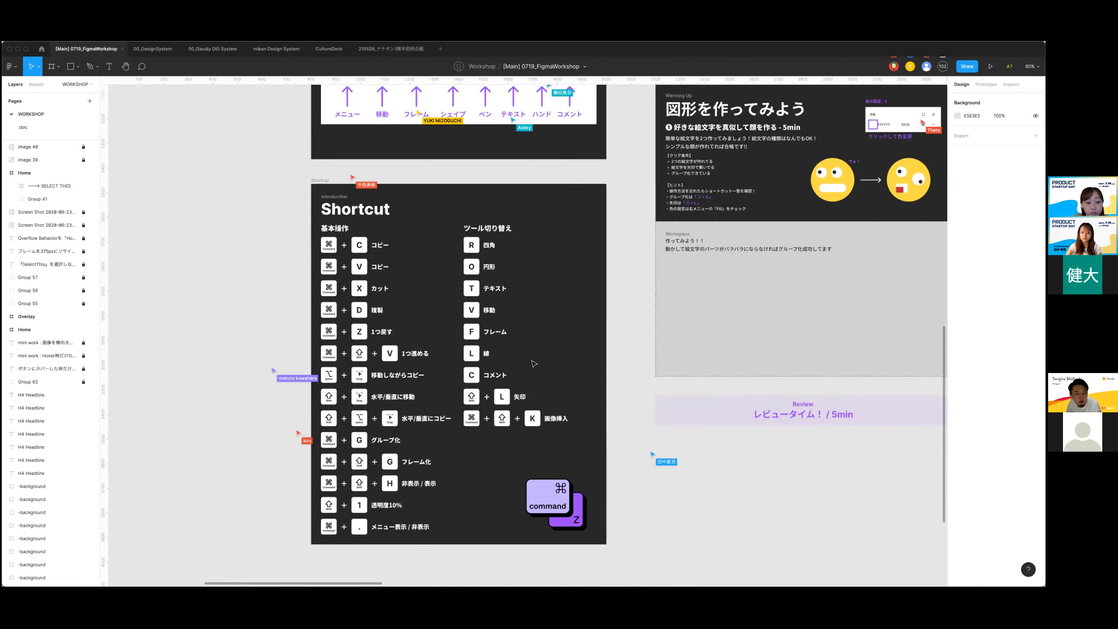
pyautogui.scroll(1, 534, 363)
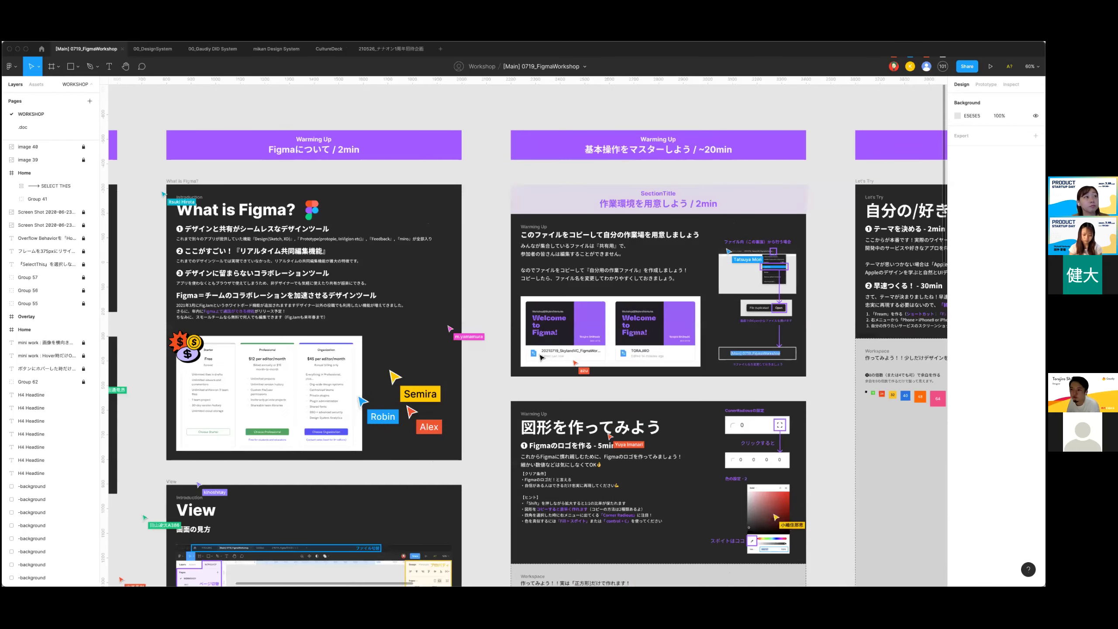
# Centre the 作業環境を用意しよう slide and zoom it to 100%.
pyautogui.hscroll(5, 541, 358)
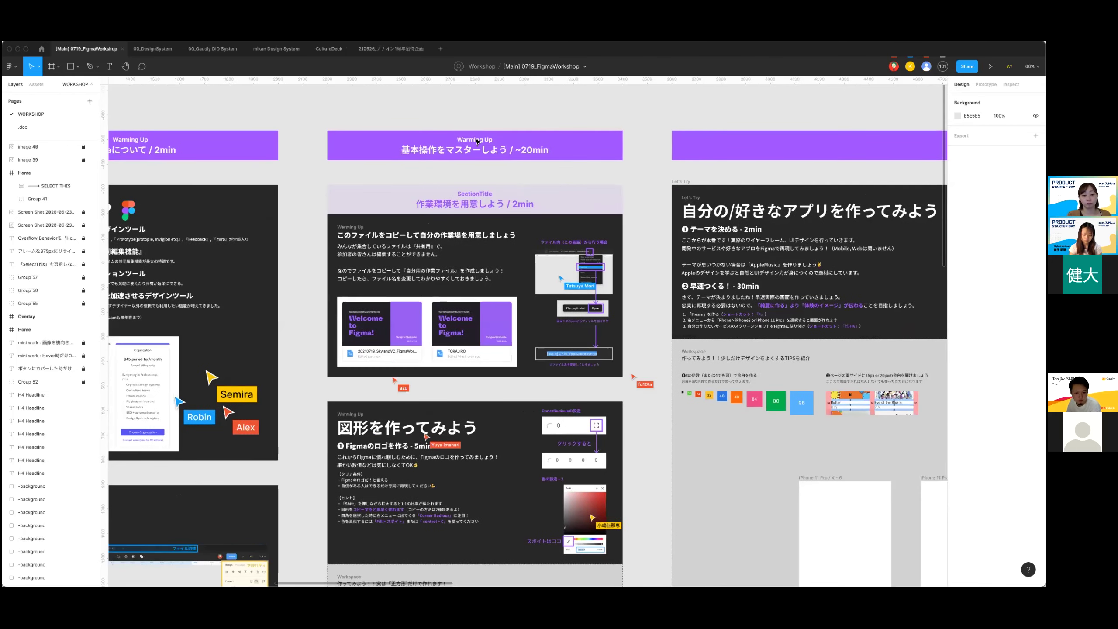
pyautogui.hscroll(-1, 478, 141)
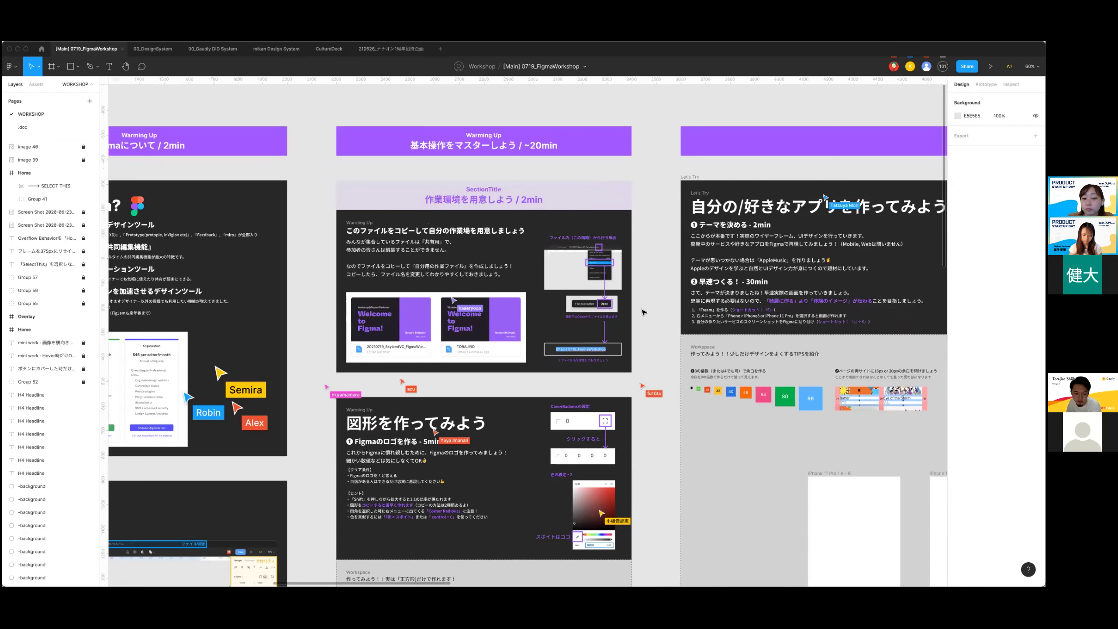
pyautogui.scroll(-2, 643, 312)
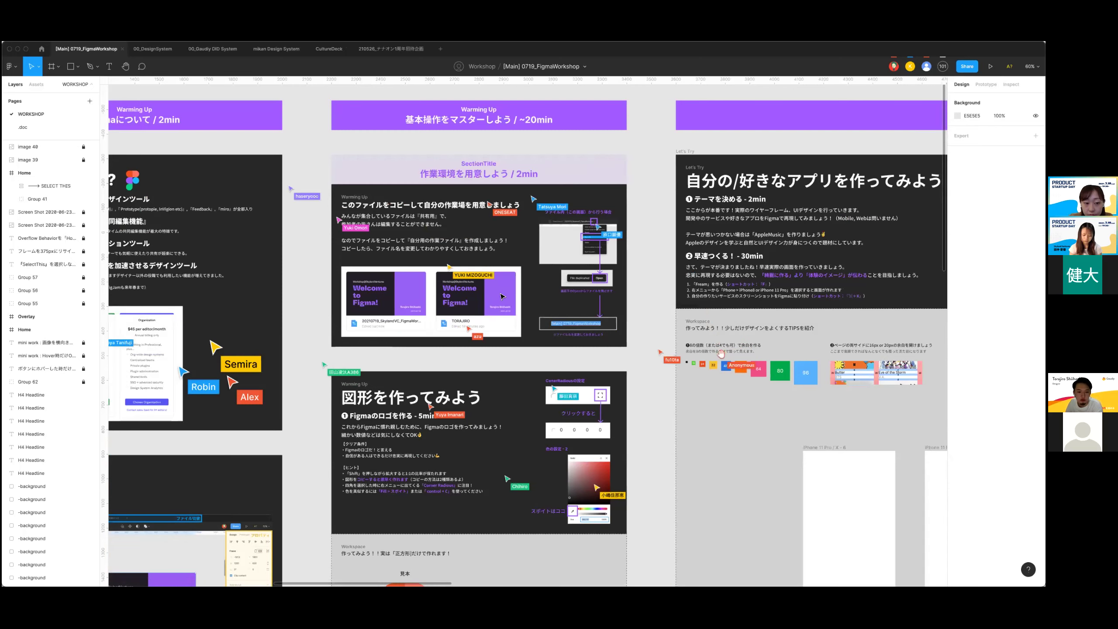
pyautogui.scroll(1, 502, 296)
pyautogui.hotkey('shift', '0')
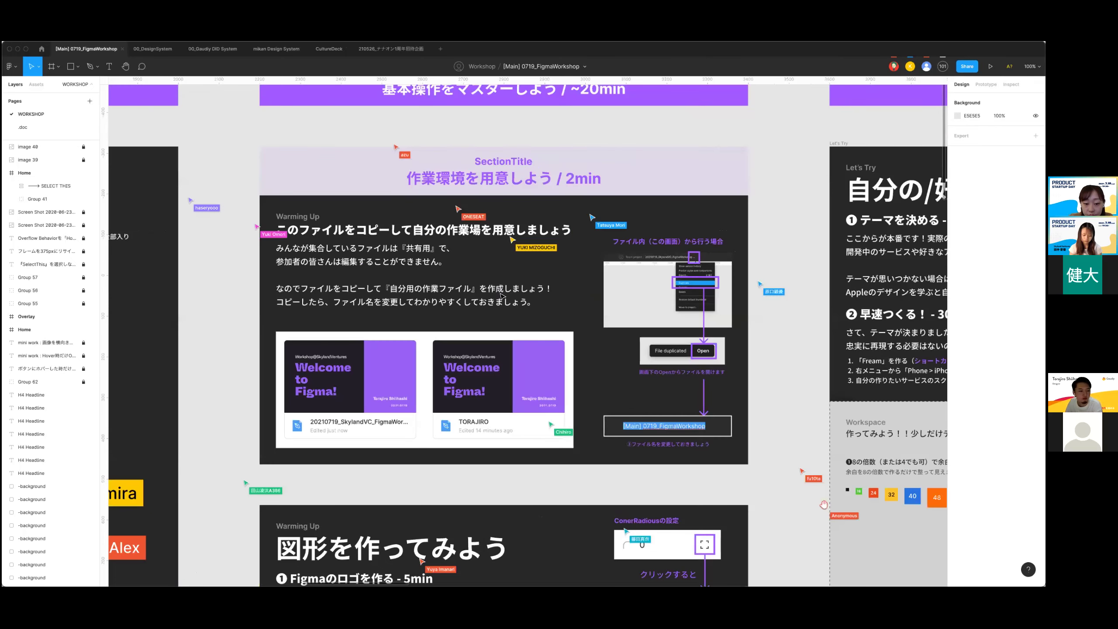
pyautogui.scroll(1, 502, 296)
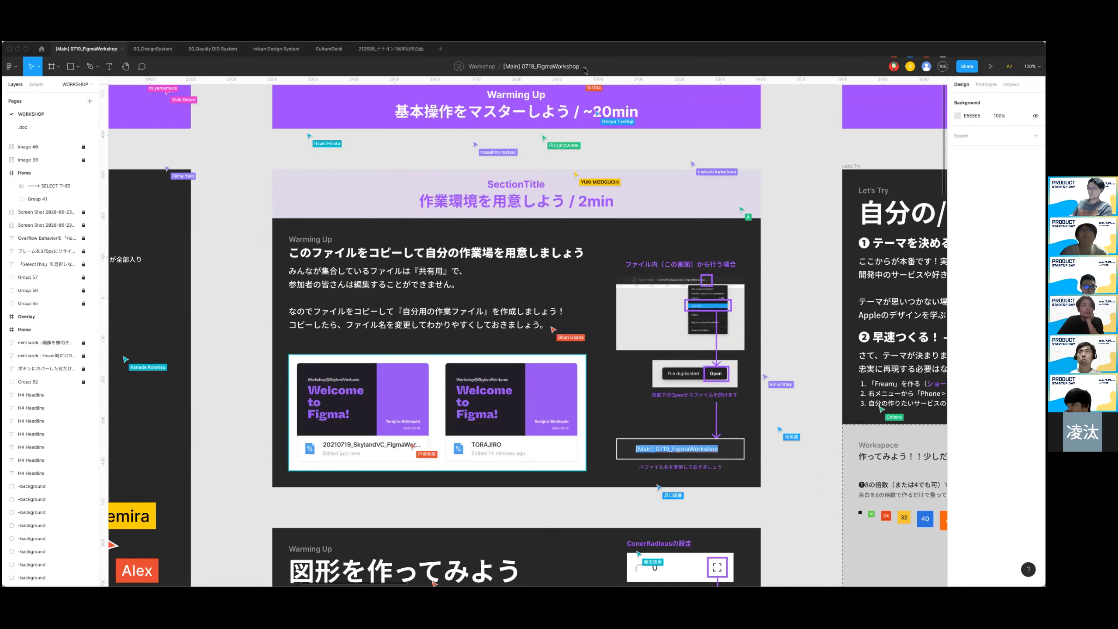
# Show the Duplicate option in the file-name menu, then close the menu.
pyautogui.click(585, 68)
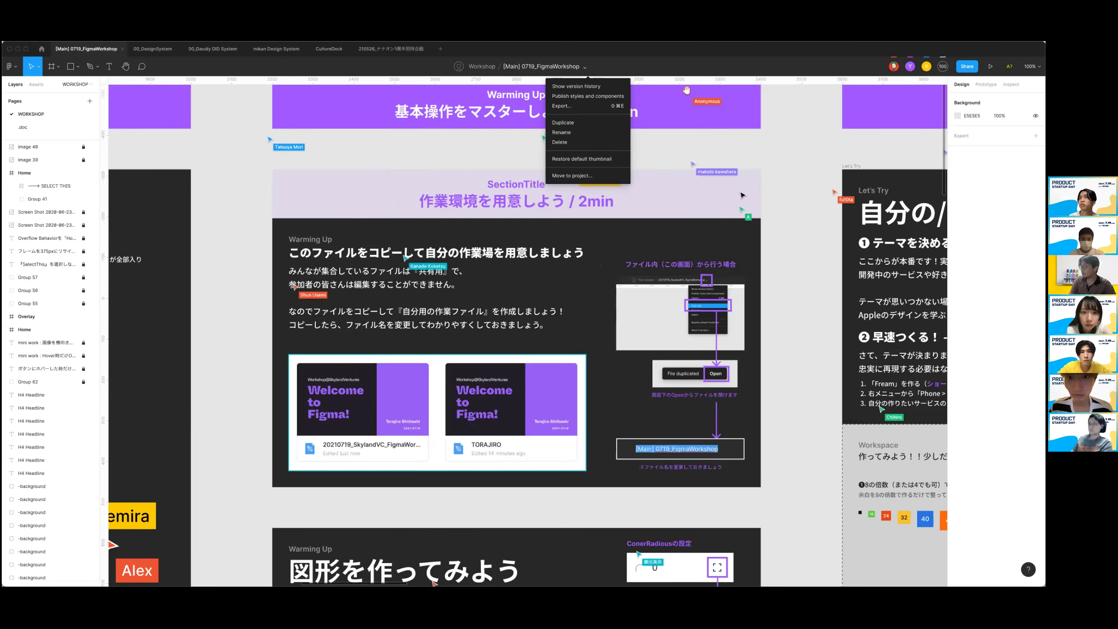
pyautogui.press('Escape')
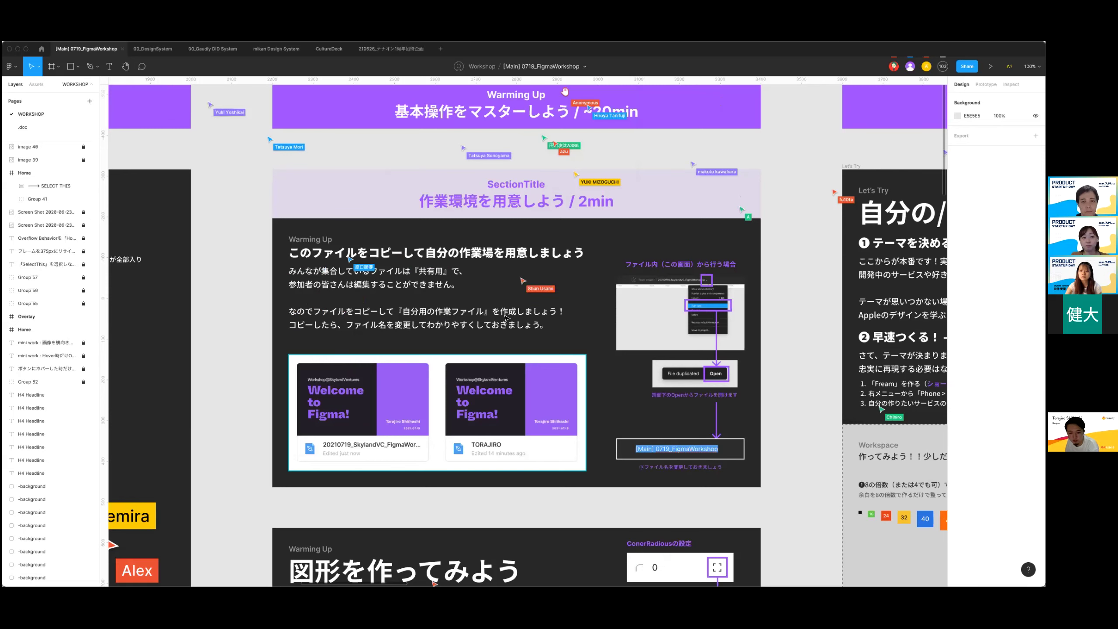
pyautogui.click(584, 68)
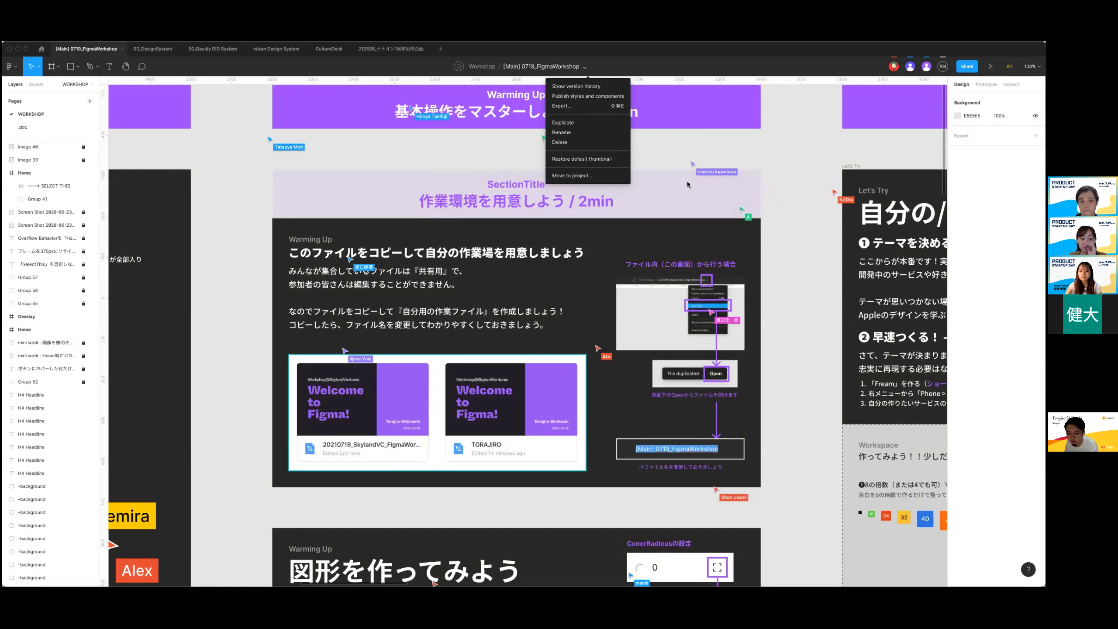
pyautogui.click(620, 190)
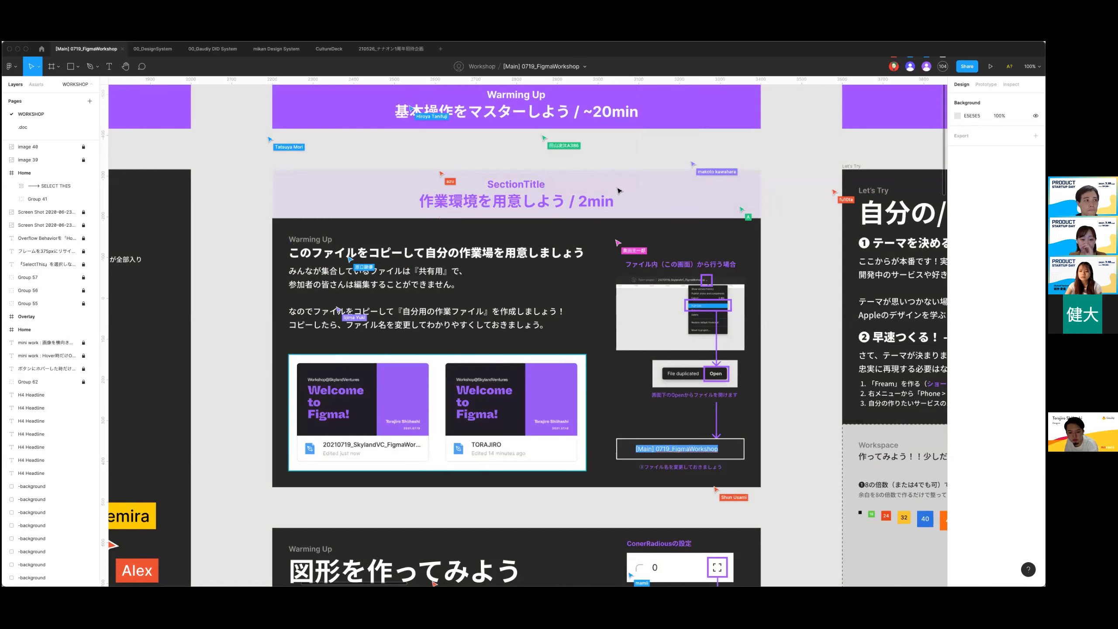
# Zoom to 200% on the duplicate instructions, then out to 42% for an overview.
pyautogui.scroll(-1, 700, 371)
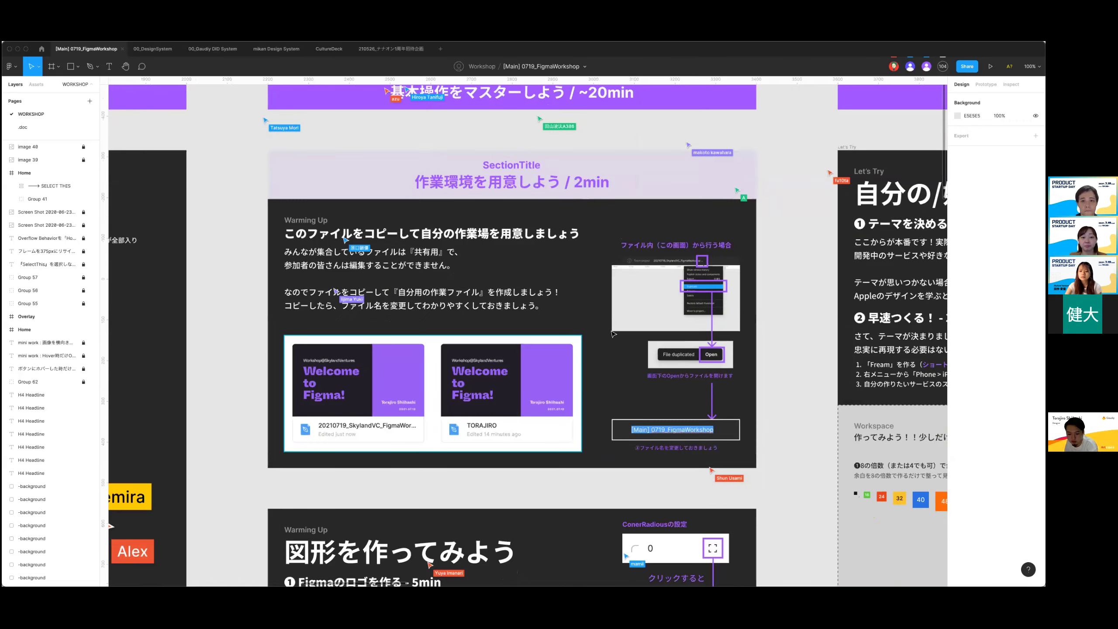
pyautogui.hotkey('ctrl', '+')
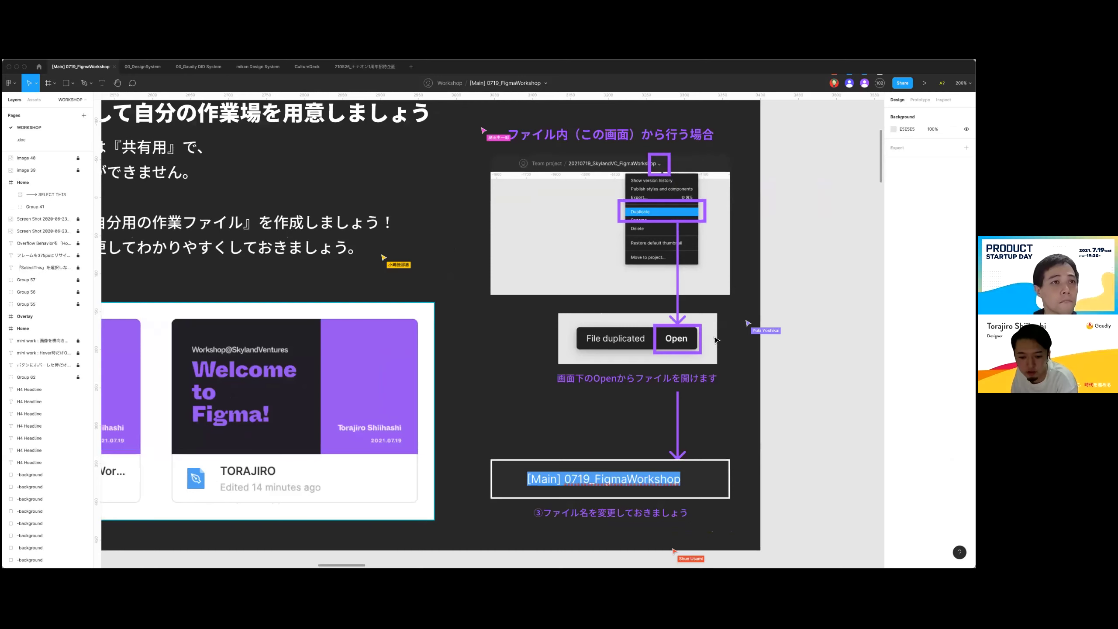
pyautogui.scroll(-3, 584, 375)
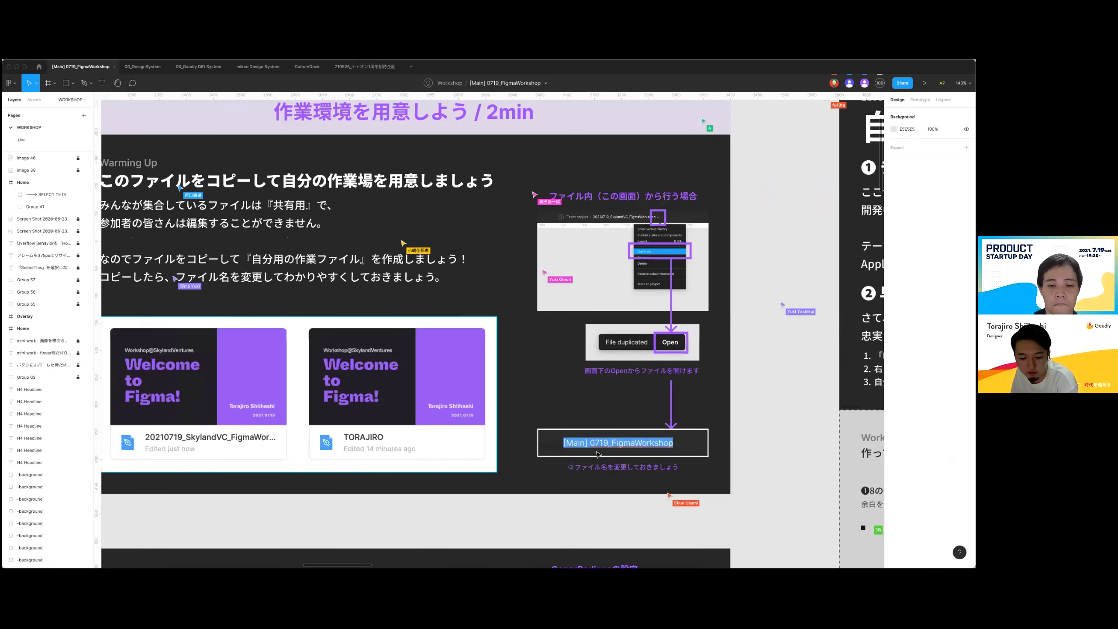
pyautogui.scroll(-3, 640, 463)
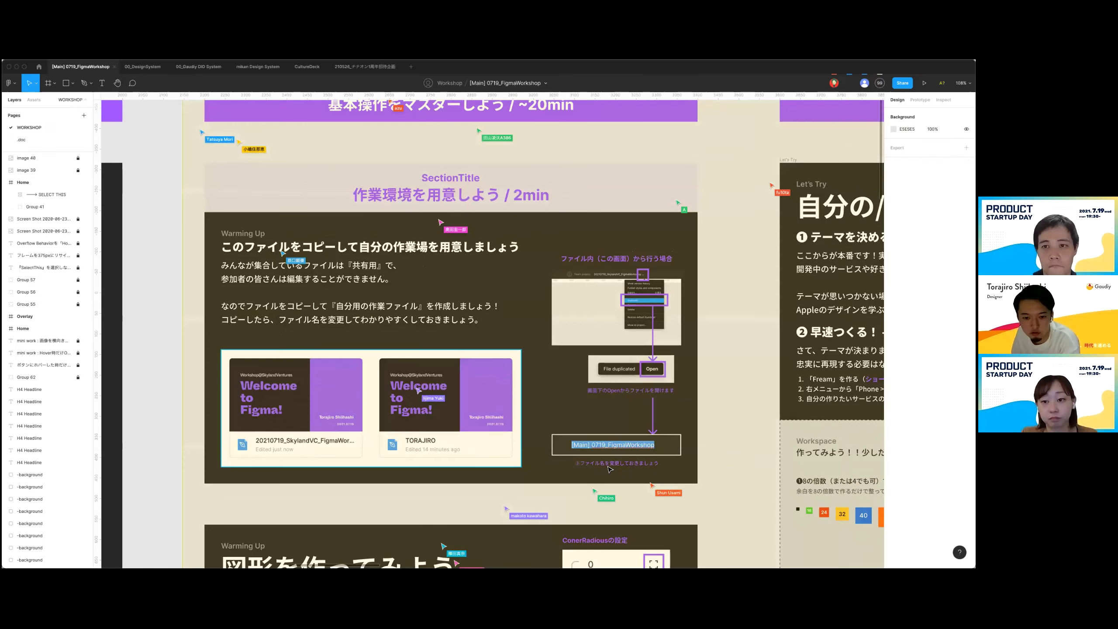
pyautogui.scroll(-3, 651, 480)
pyautogui.scroll(-3, 618, 303)
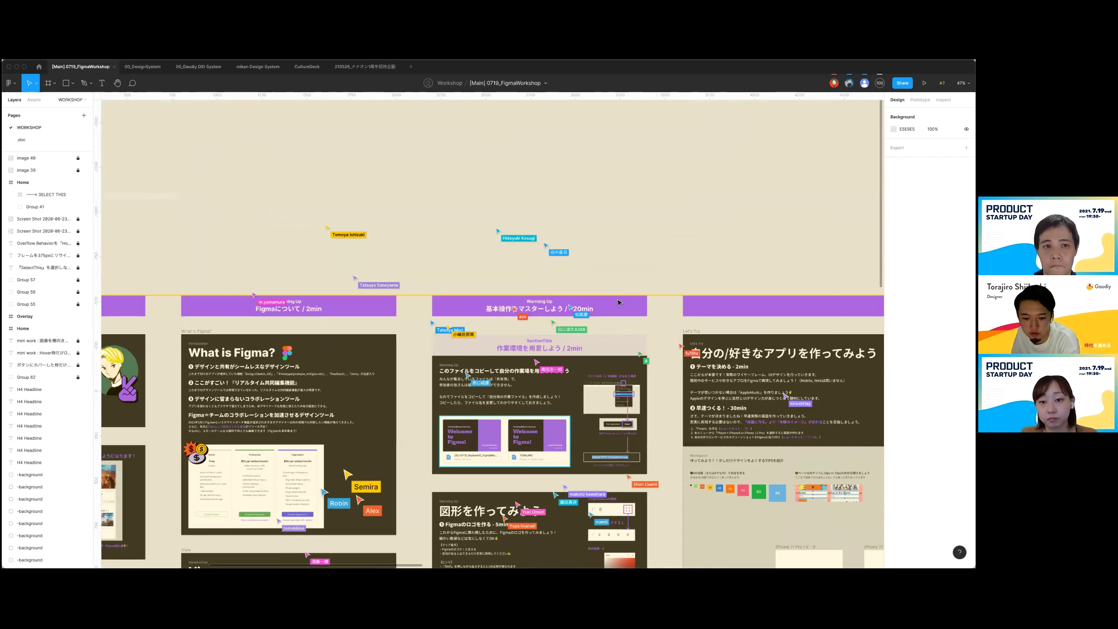
# Zoom from 42% to 77% around the 作業環境 workspace-setup slide.
pyautogui.scroll(-3, 565, 309)
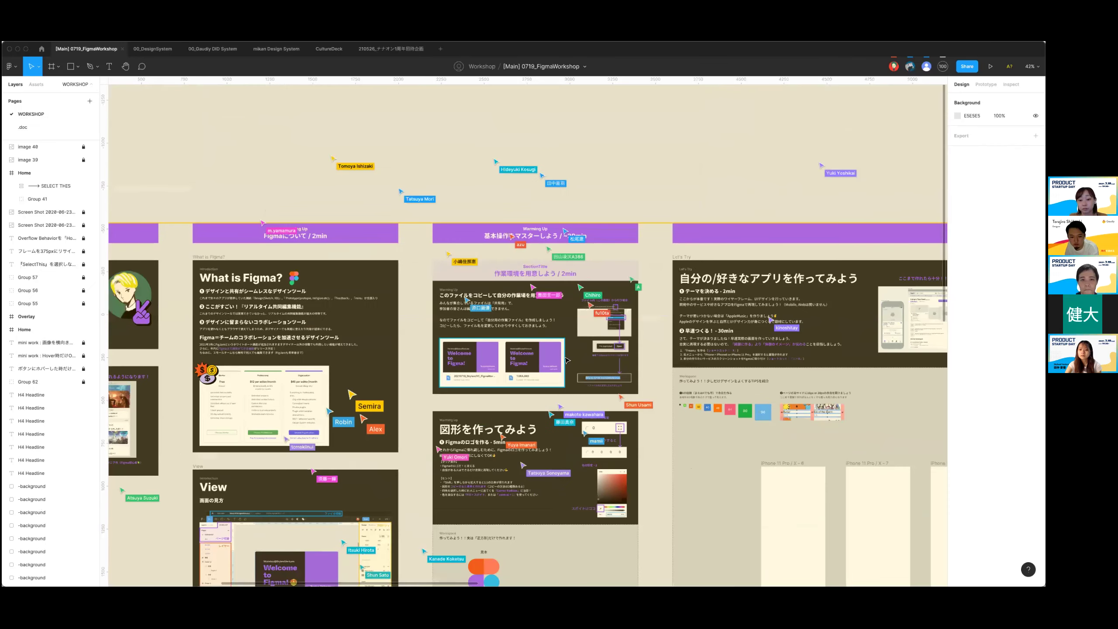
pyautogui.scroll(3, 644, 309)
pyautogui.scroll(1, 645, 310)
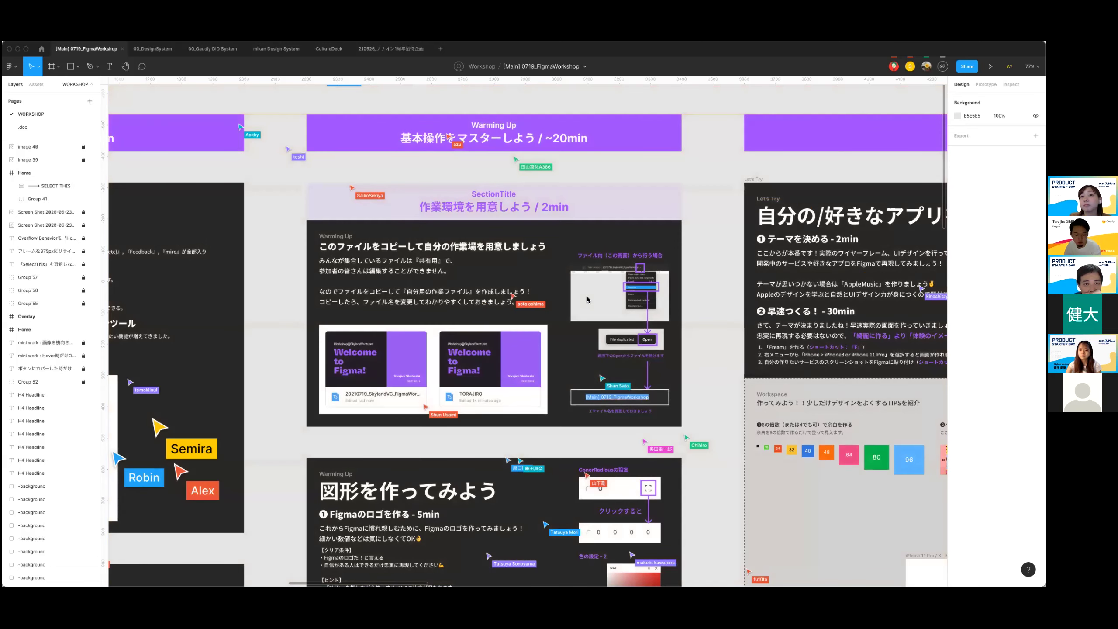
# Move down to the 図形を作ってみよう slide and its sample-logo workspace at about 77%.
pyautogui.scroll(-5, 586, 300)
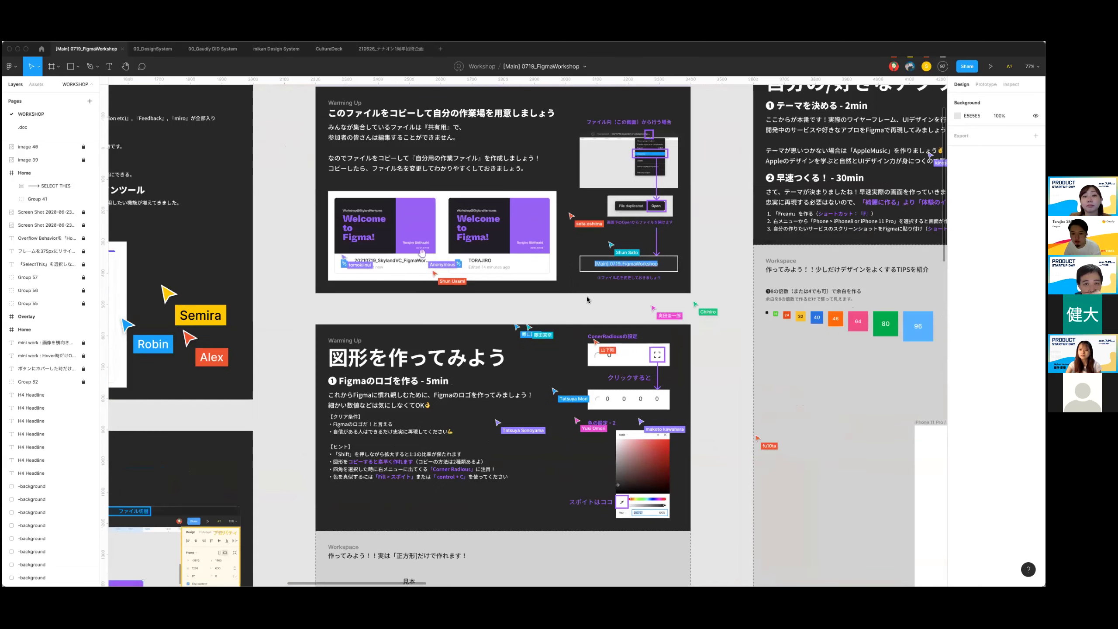
pyautogui.scroll(2, 586, 300)
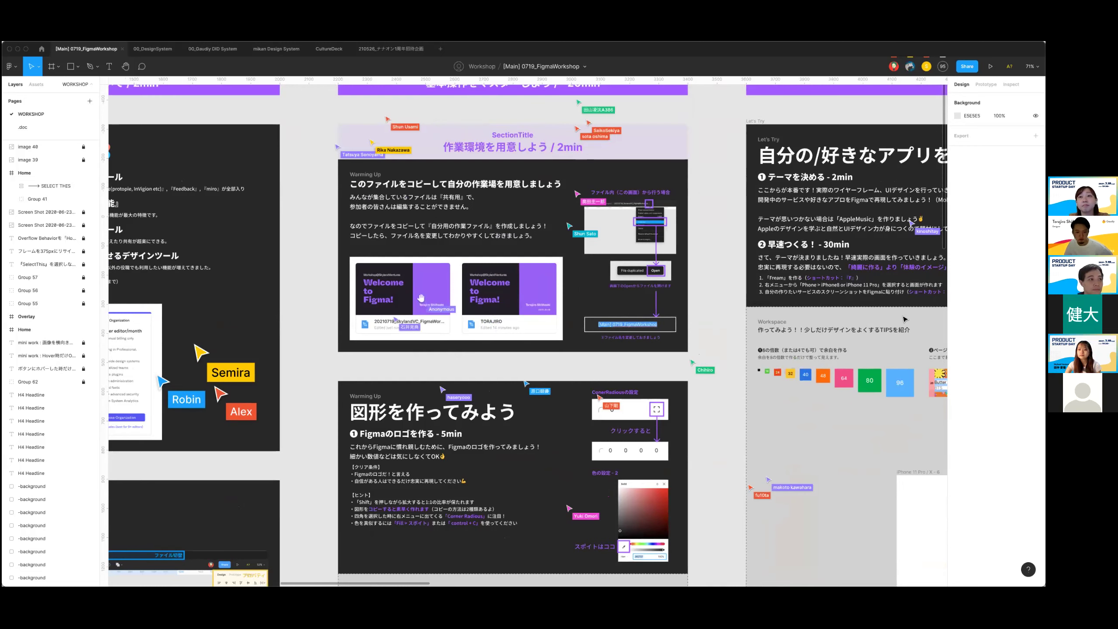
pyautogui.scroll(-1, 836, 309)
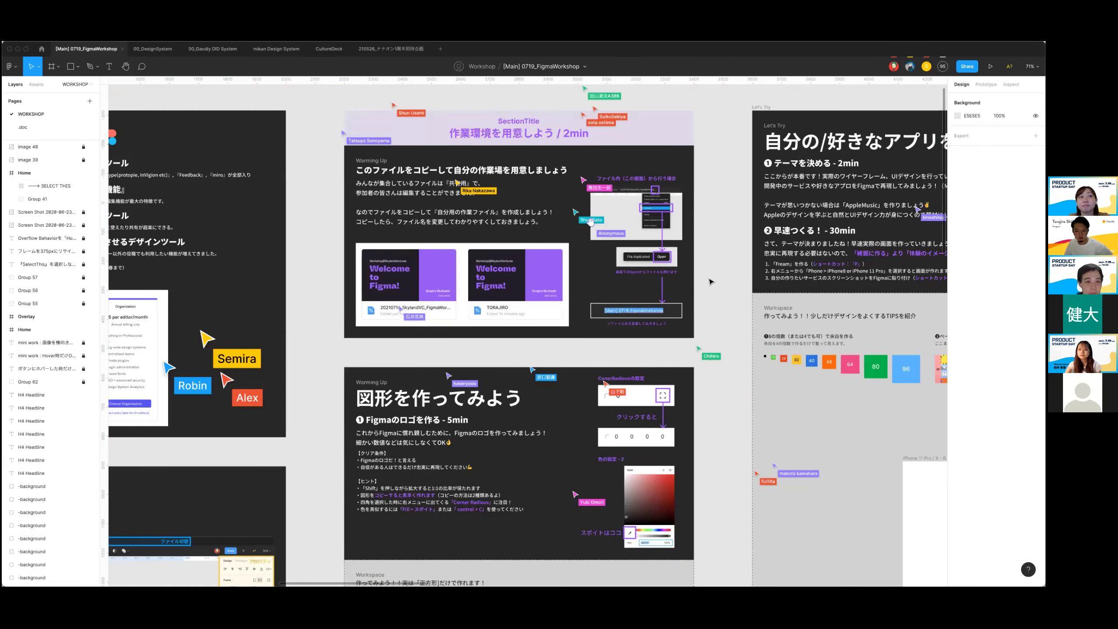
pyautogui.scroll(-3, 711, 280)
pyautogui.scroll(1, 711, 281)
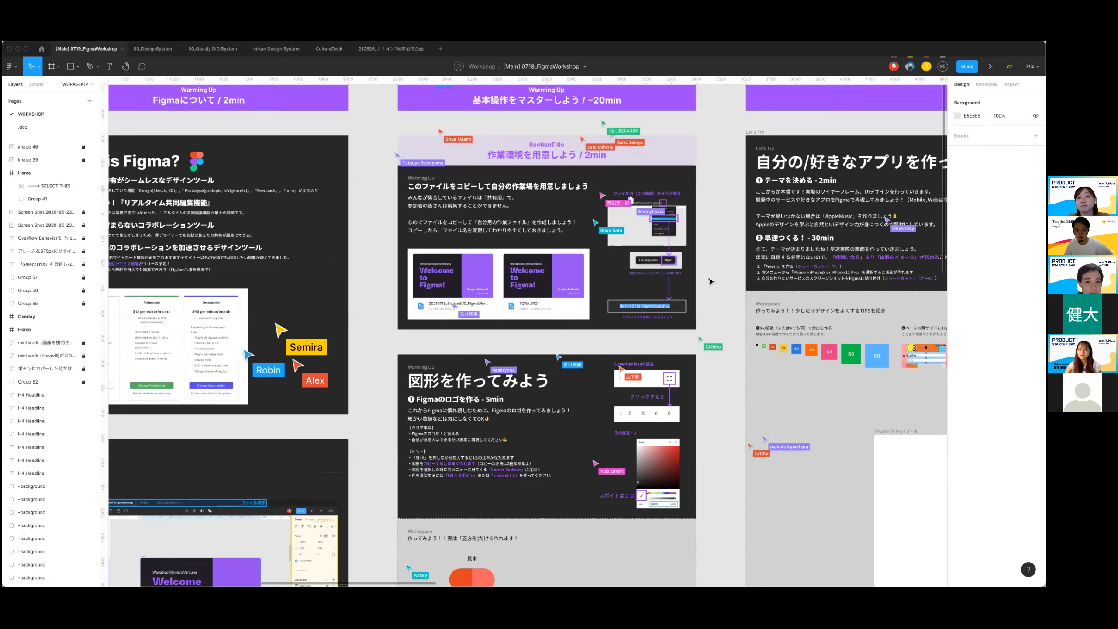
pyautogui.scroll(2, 710, 280)
pyautogui.scroll(1, 523, 334)
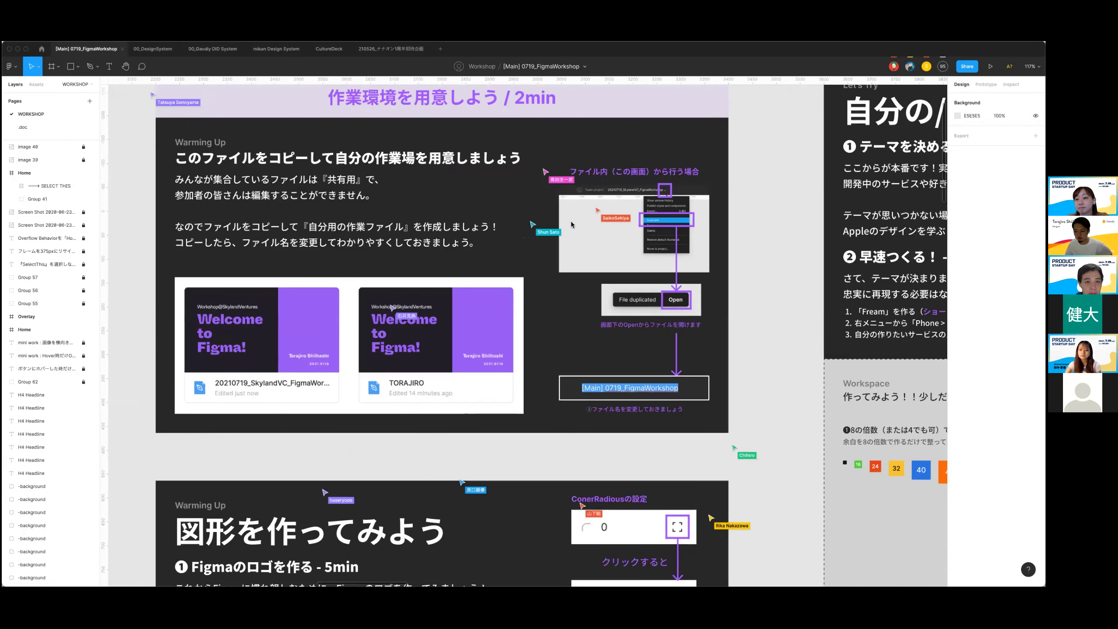
pyautogui.hscroll(-2, 571, 224)
pyautogui.hscroll(-2, 918, 437)
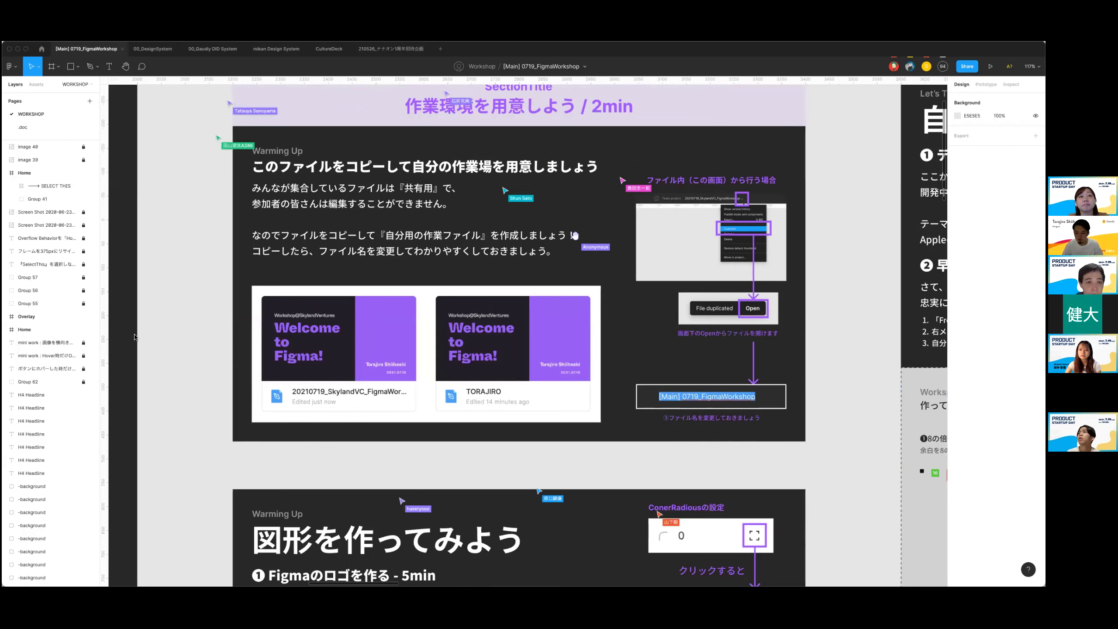
pyautogui.scroll(-3, 675, 316)
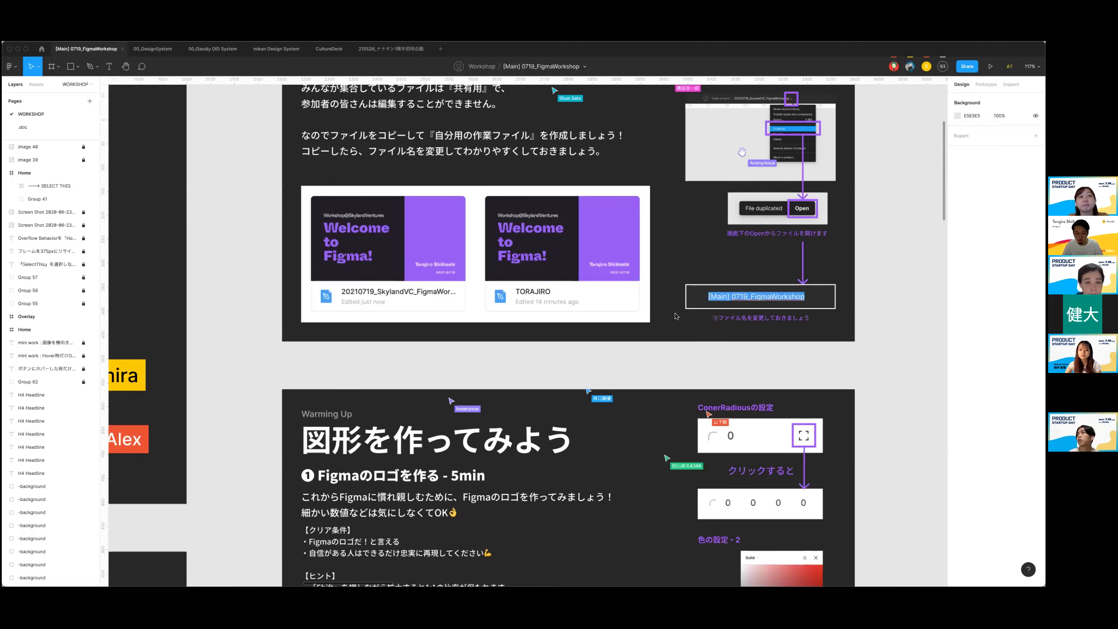
pyautogui.scroll(-3, 676, 316)
pyautogui.scroll(-4, 675, 315)
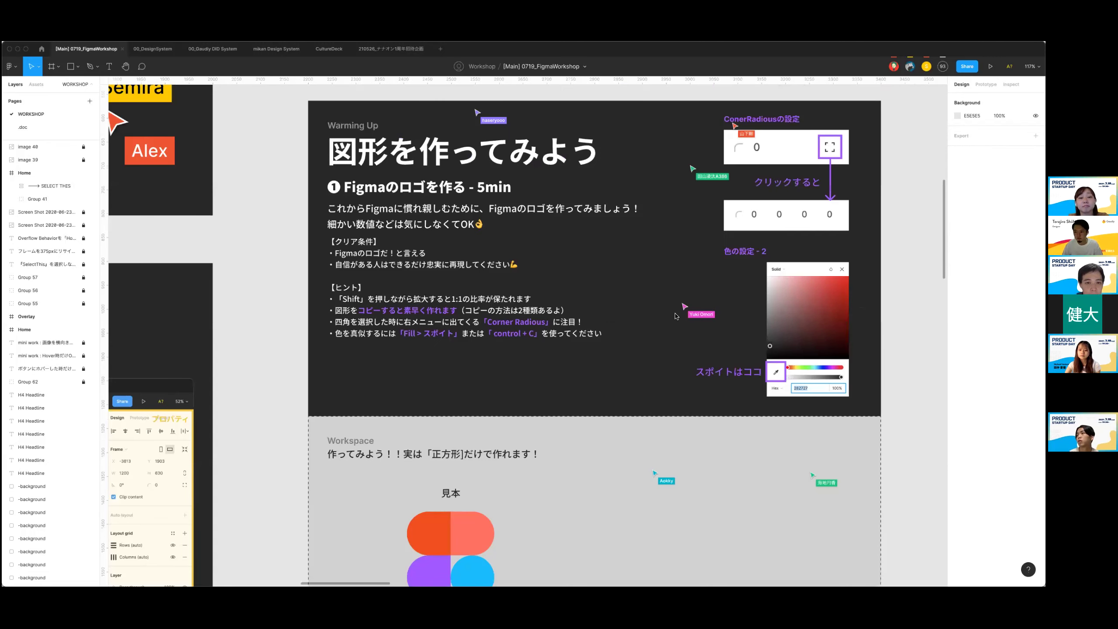
pyautogui.keyDown('ctrl'); pyautogui.scroll(-3, 676, 316); pyautogui.keyUp('ctrl')
pyautogui.scroll(1, 675, 316)
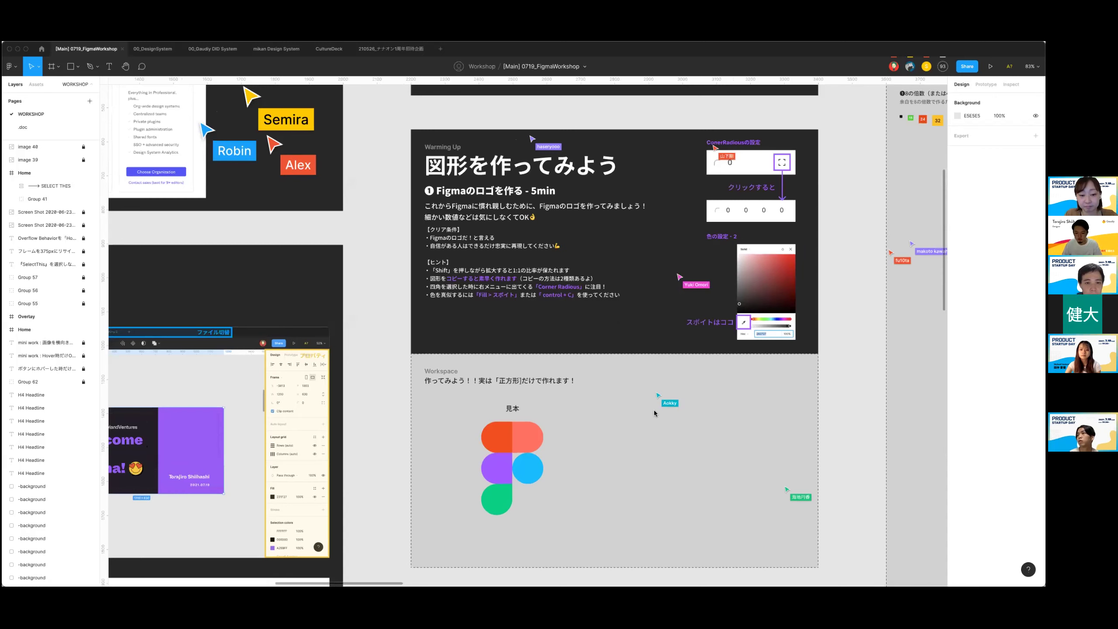
pyautogui.keyDown('ctrl'); pyautogui.scroll(-1, 653, 409); pyautogui.keyUp('ctrl')
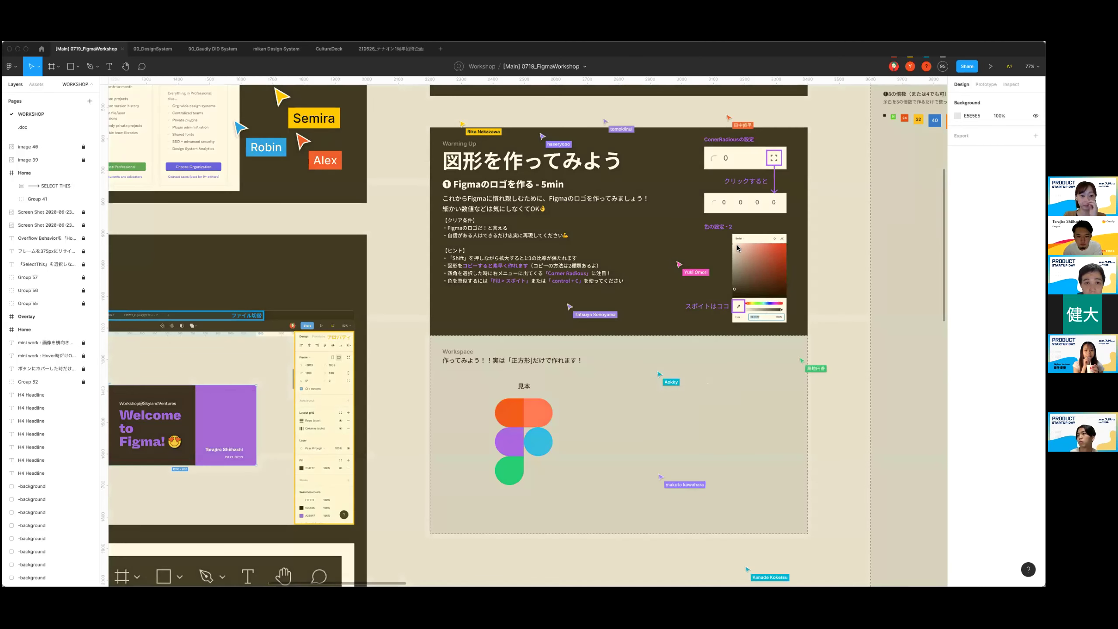
pyautogui.hscroll(3, 738, 248)
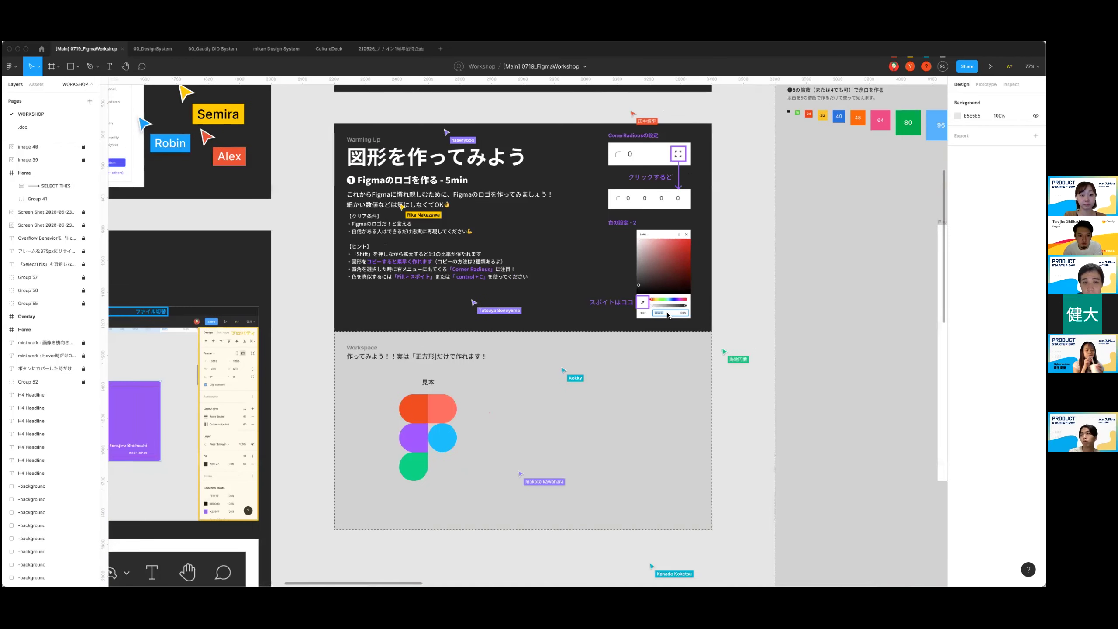
pyautogui.hscroll(1, 667, 315)
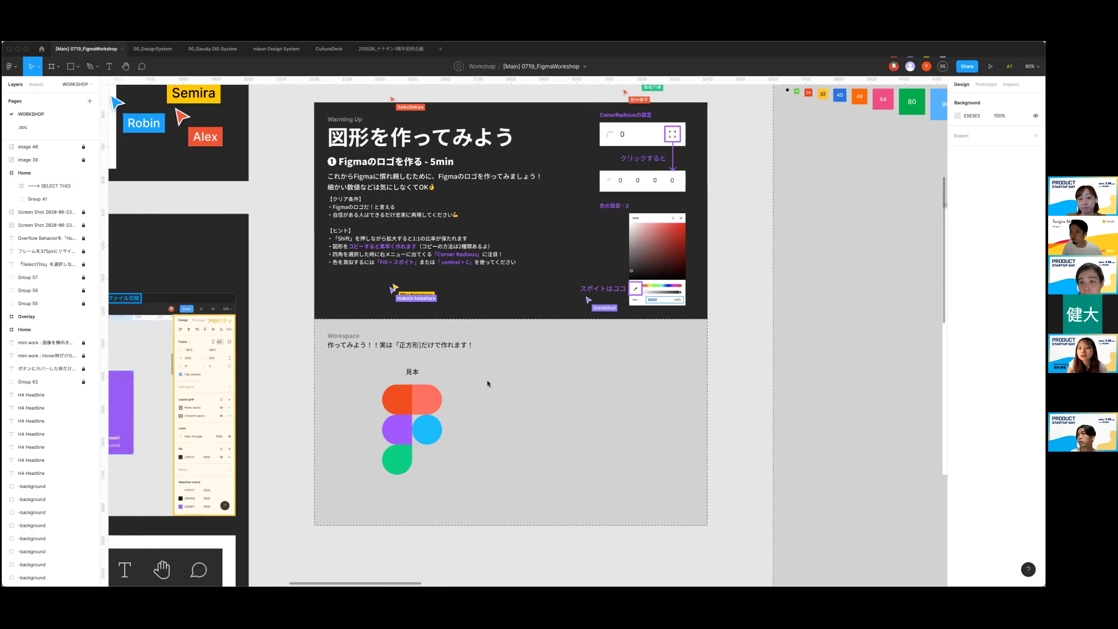
pyautogui.scroll(2, 487, 380)
pyautogui.scroll(-2, 487, 379)
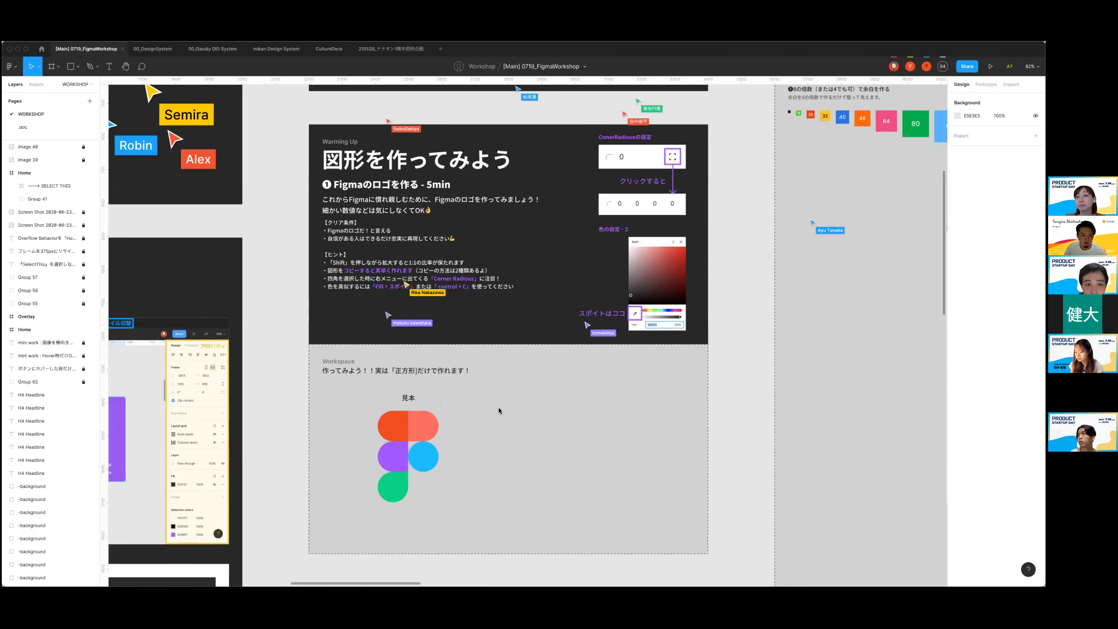
pyautogui.scroll(1, 498, 407)
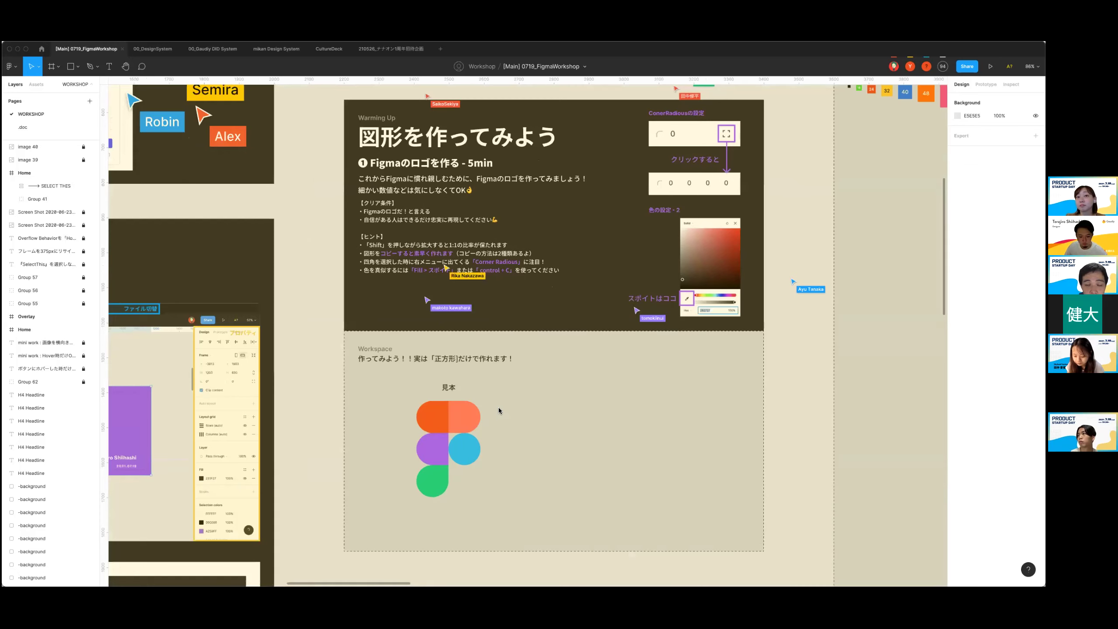
pyautogui.scroll(-2, 498, 408)
pyautogui.hscroll(1, 498, 407)
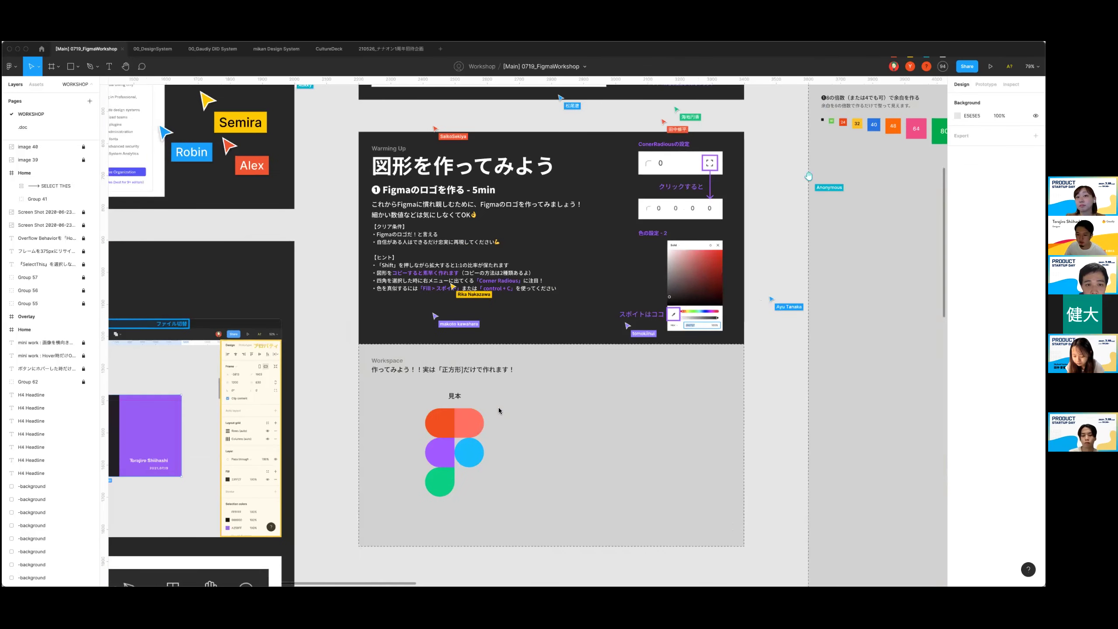
pyautogui.hscroll(-1, 497, 407)
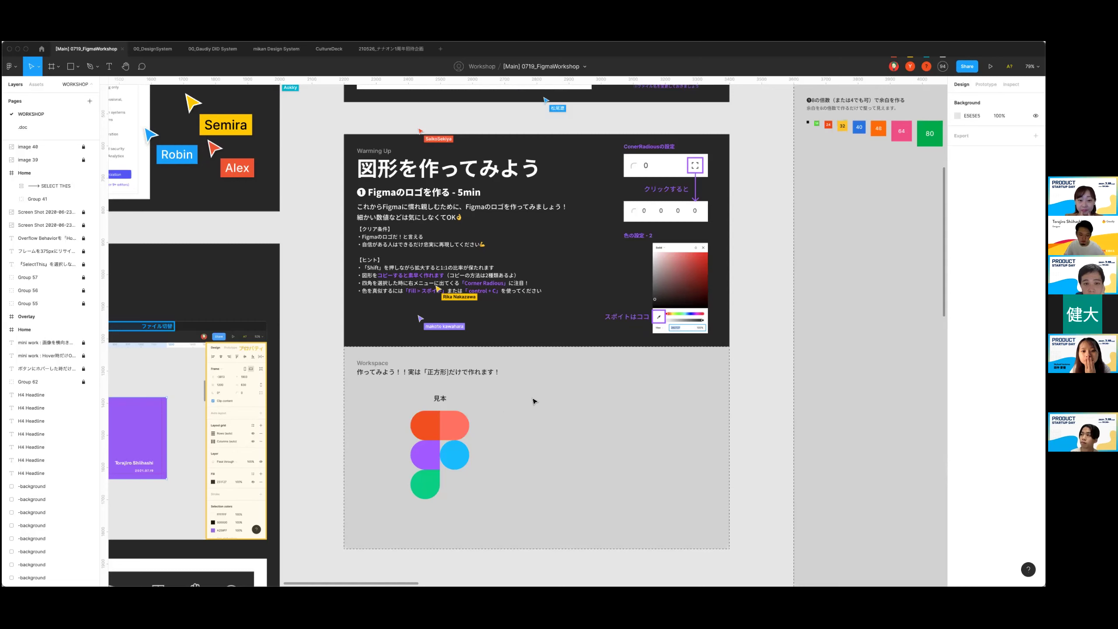
pyautogui.scroll(-2, 534, 400)
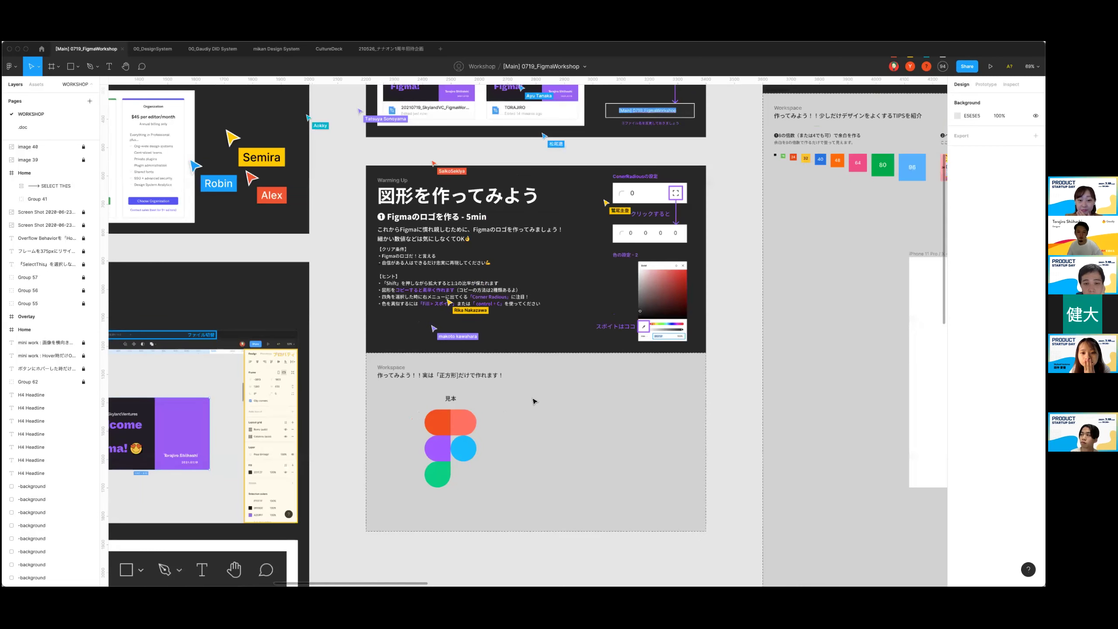
pyautogui.scroll(2, 534, 401)
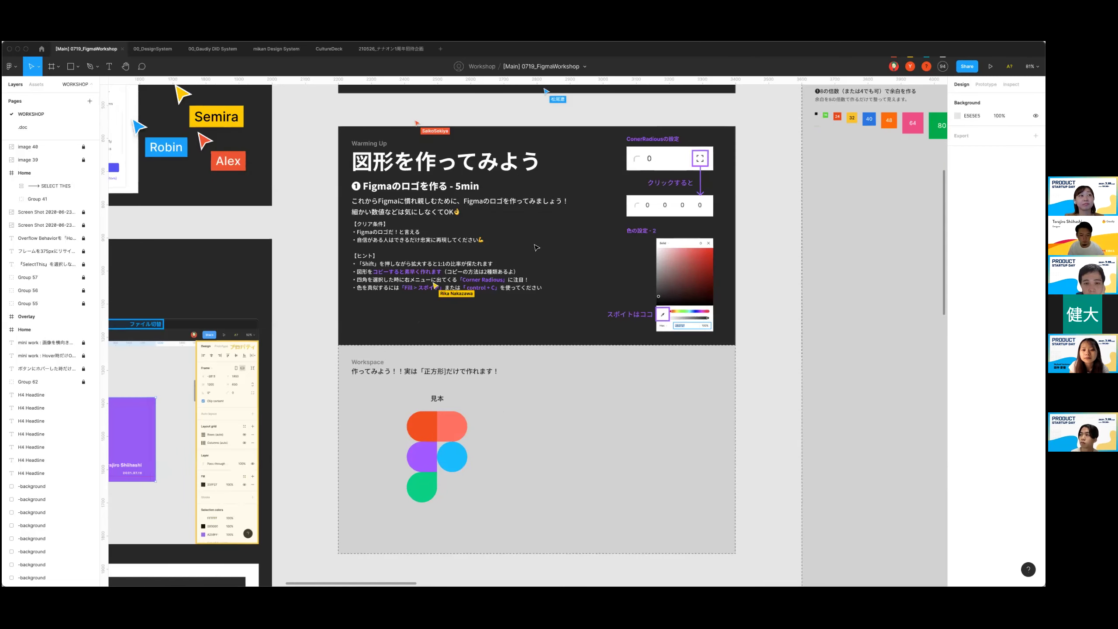
pyautogui.scroll(-3, 536, 247)
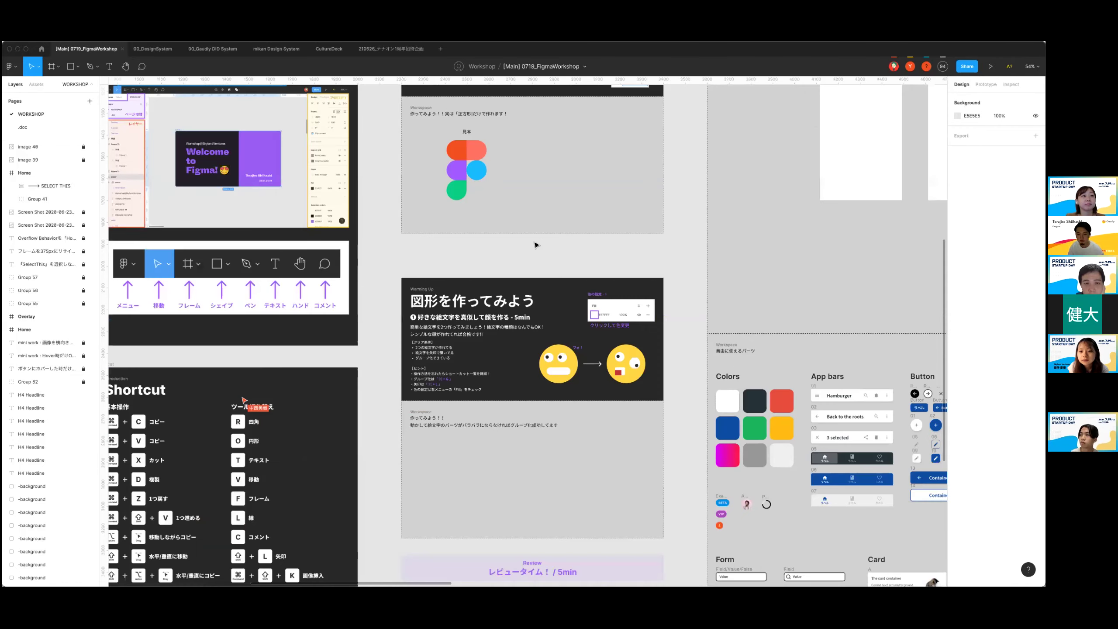
pyautogui.scroll(2, 536, 245)
pyautogui.scroll(2, 536, 245)
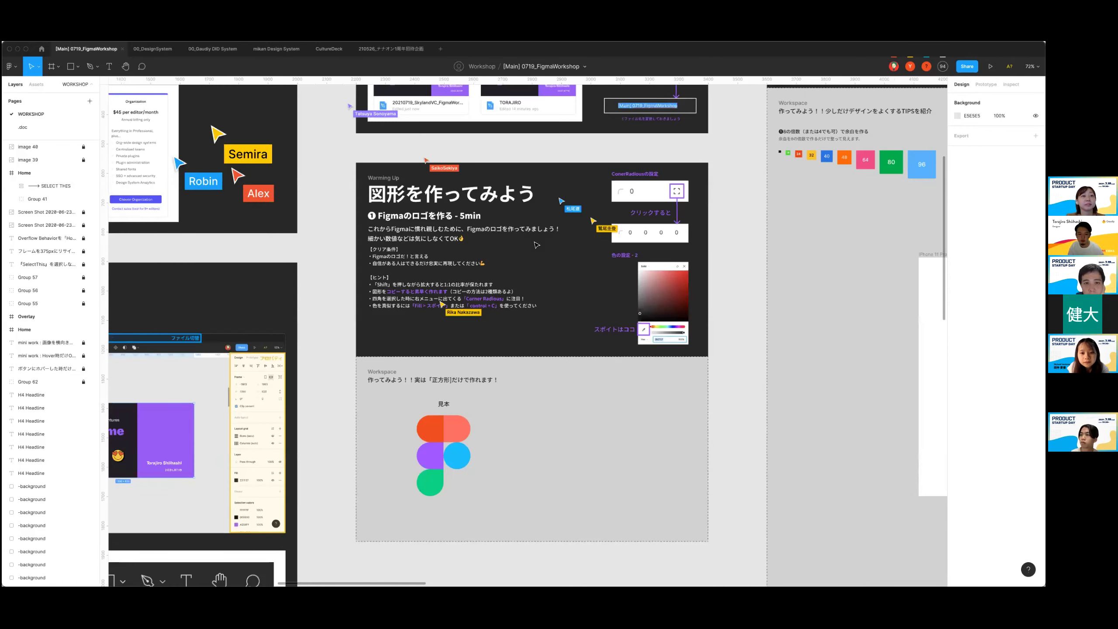
pyautogui.scroll(-1, 536, 245)
pyautogui.scroll(1, 536, 245)
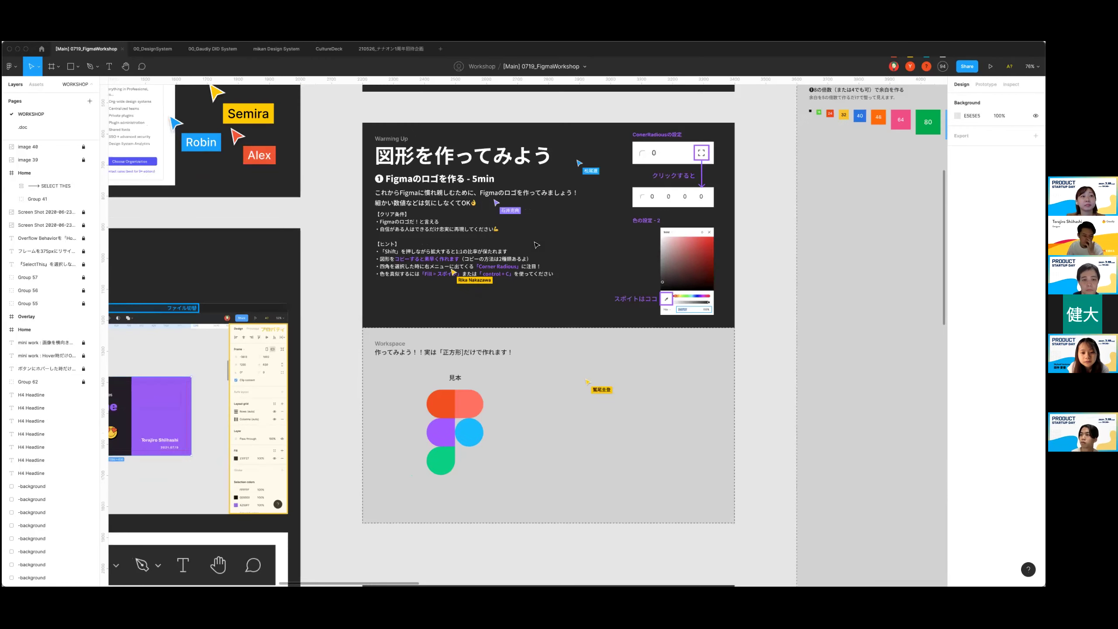
pyautogui.scroll(-1, 536, 245)
pyautogui.hscroll(-1, 536, 245)
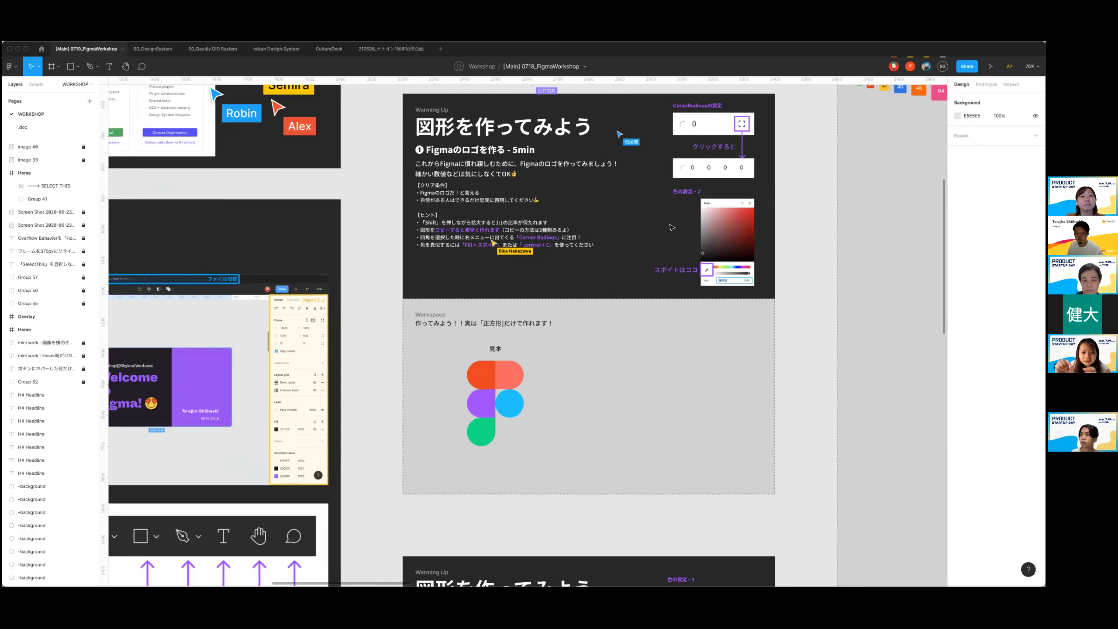
pyautogui.hscroll(3, 672, 227)
pyautogui.scroll(-1, 672, 227)
pyautogui.scroll(-4, 672, 227)
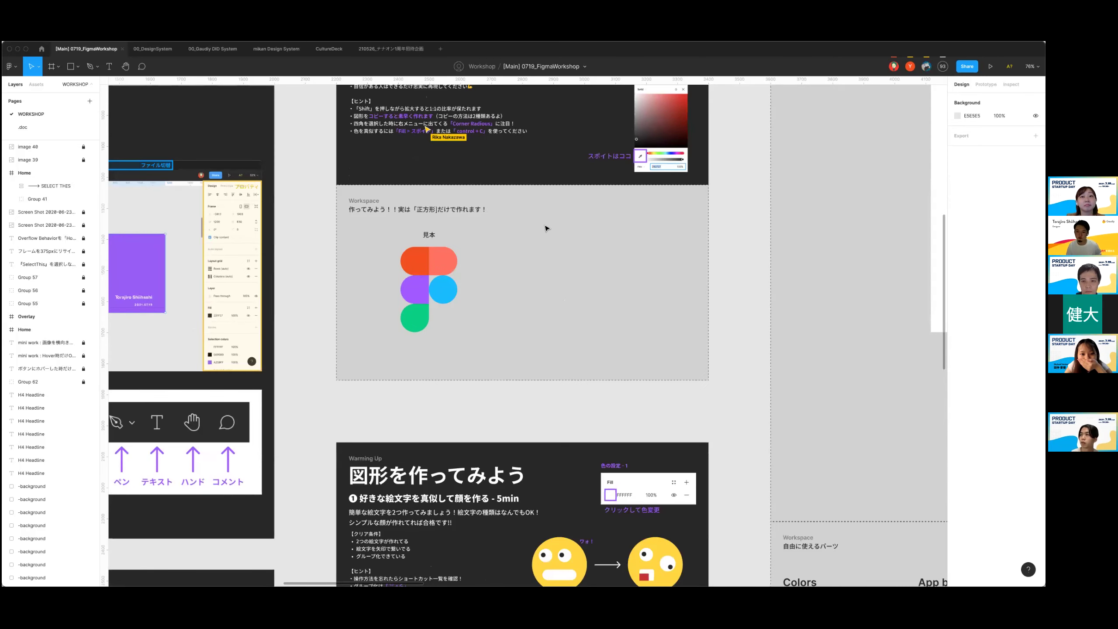
pyautogui.scroll(1, 545, 227)
pyautogui.scroll(3, 546, 228)
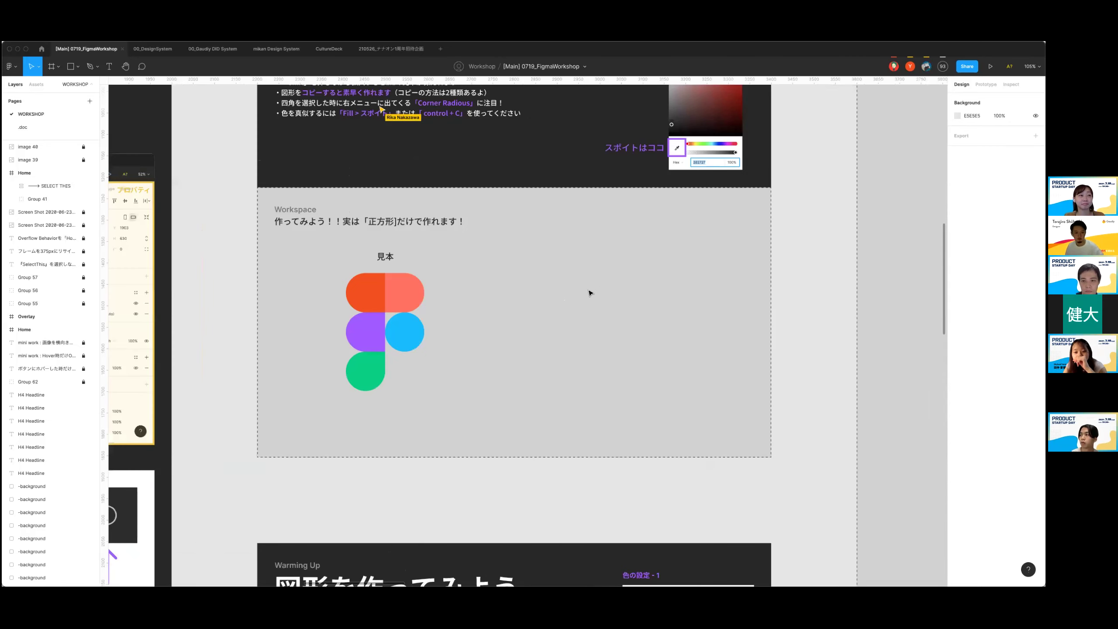
pyautogui.scroll(2, 590, 293)
pyautogui.scroll(-5, 590, 293)
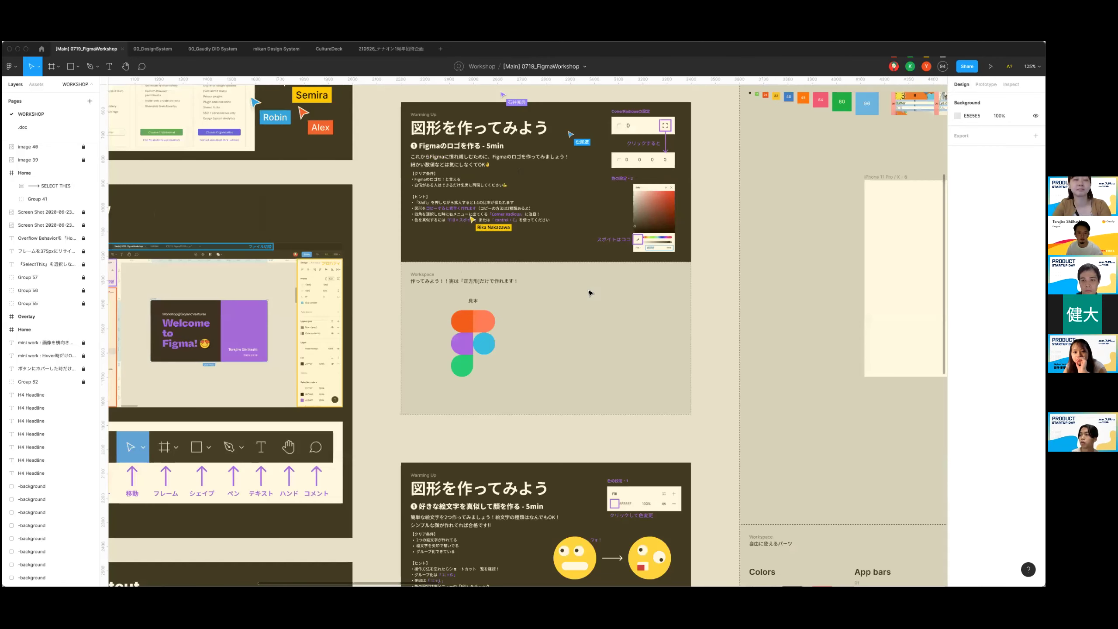
pyautogui.scroll(-2, 590, 293)
pyautogui.scroll(3, 590, 293)
pyautogui.hscroll(2, 898, 223)
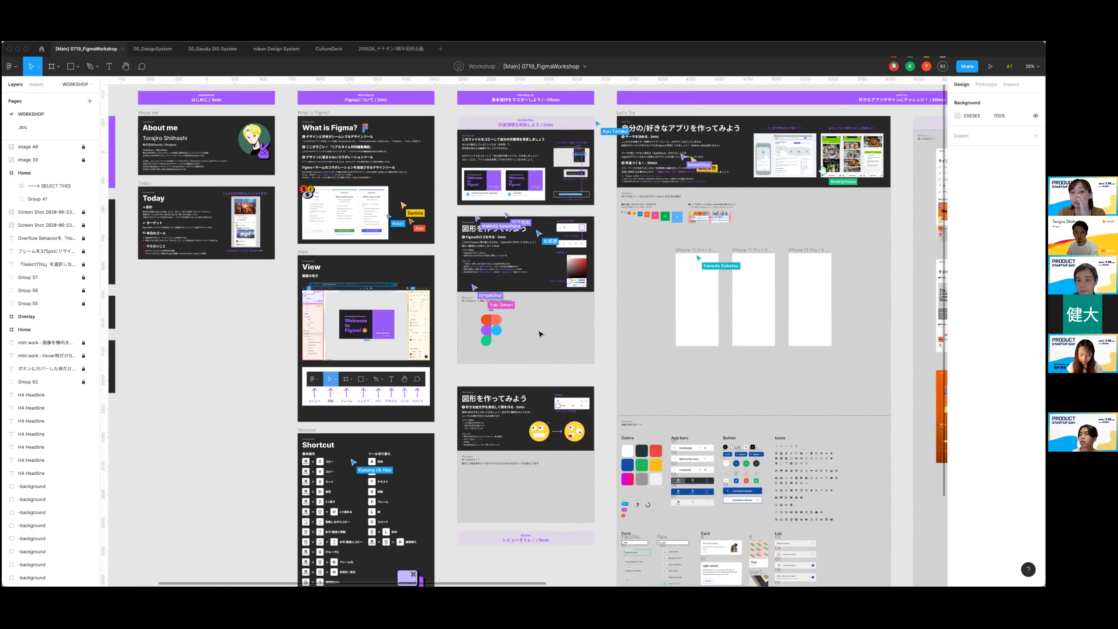
pyautogui.scroll(3, 541, 334)
pyautogui.scroll(5, 540, 333)
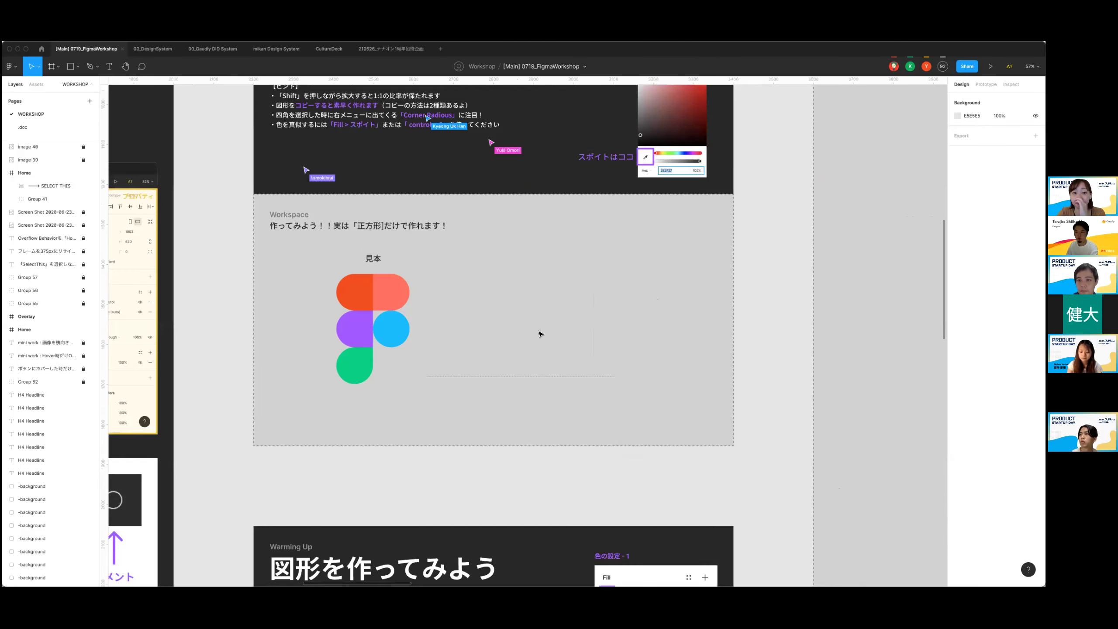
pyautogui.scroll(3, 541, 334)
pyautogui.scroll(-2, 541, 334)
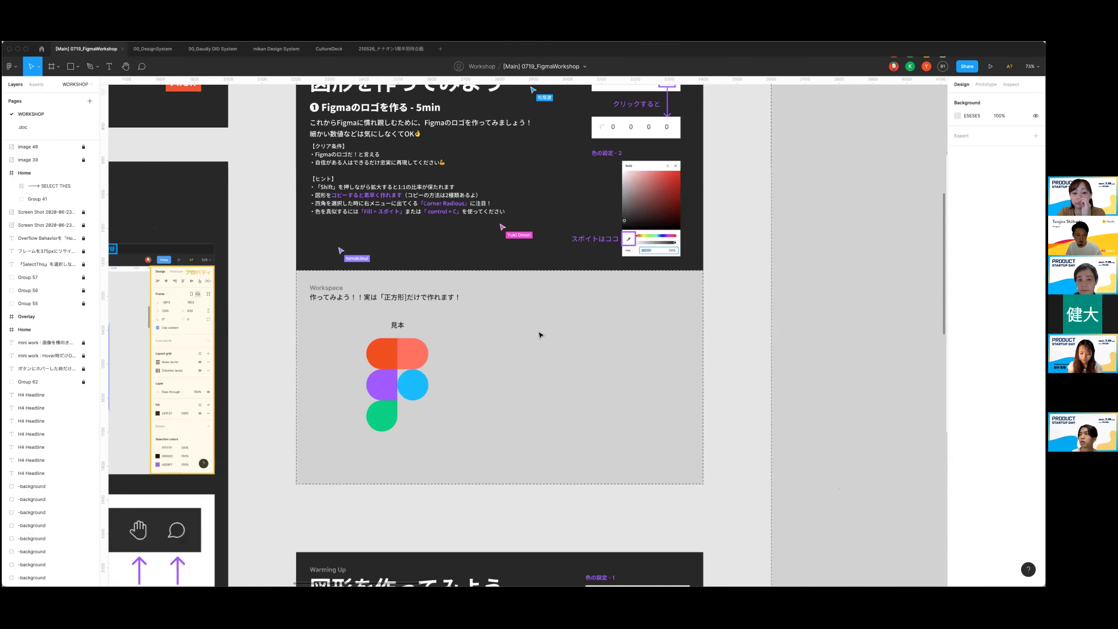
pyautogui.scroll(1, 540, 334)
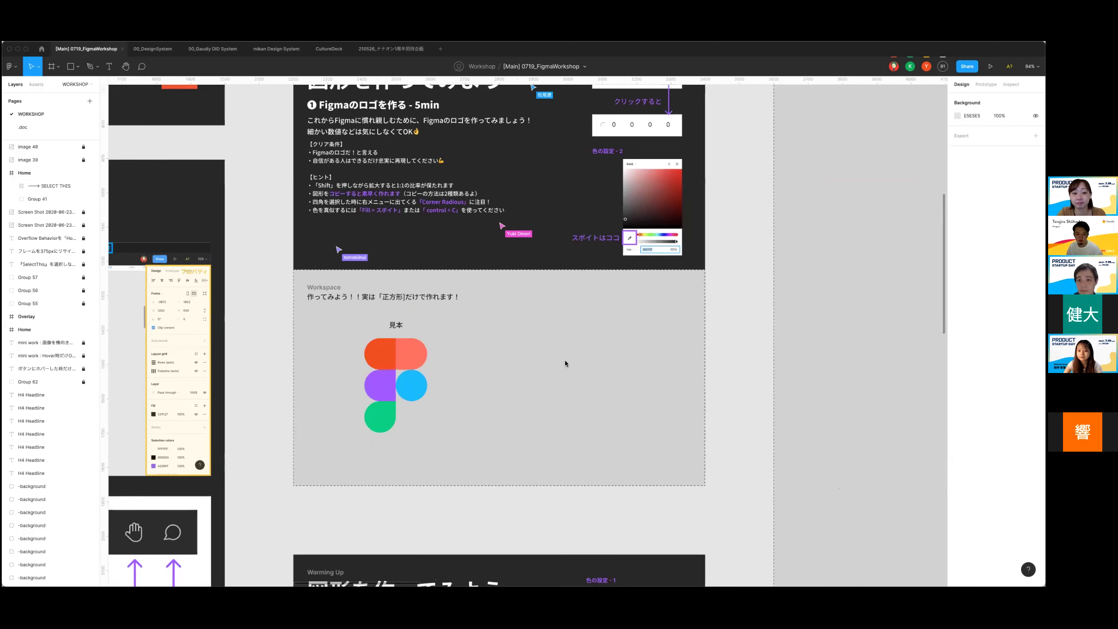
# Draw a C4C4C4 grey square beside the sample logo, resize it to 80×80, nudge it left.
pyautogui.press('r')
pyautogui.moveTo(565, 363); pyautogui.dragTo(534, 338)
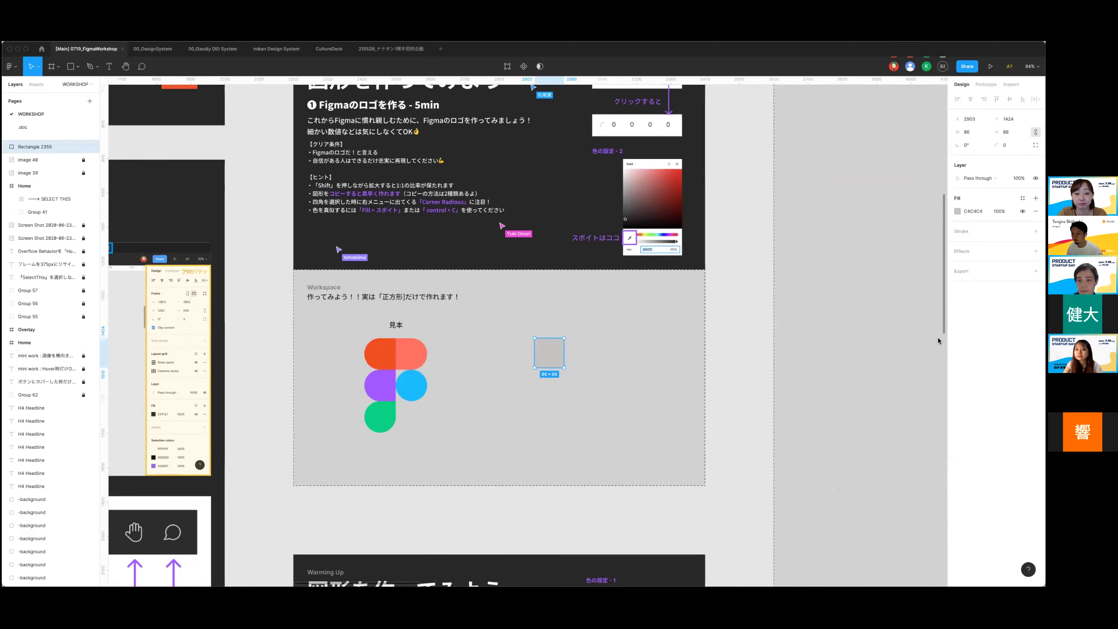
pyautogui.click(937, 340)
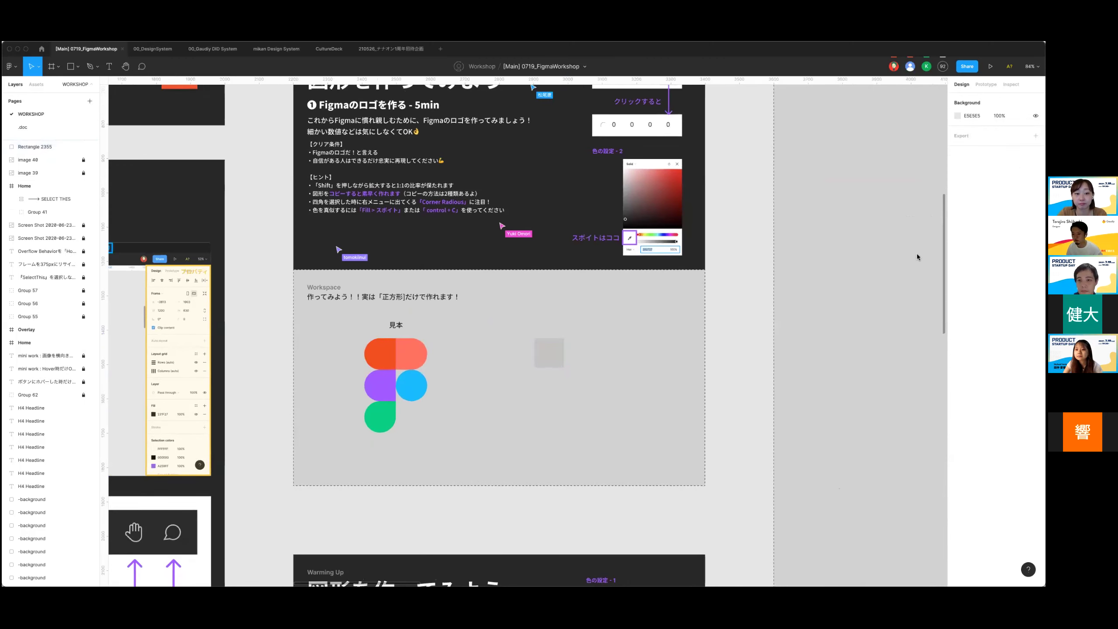
pyautogui.click(553, 359)
pyautogui.scroll(2, 553, 358)
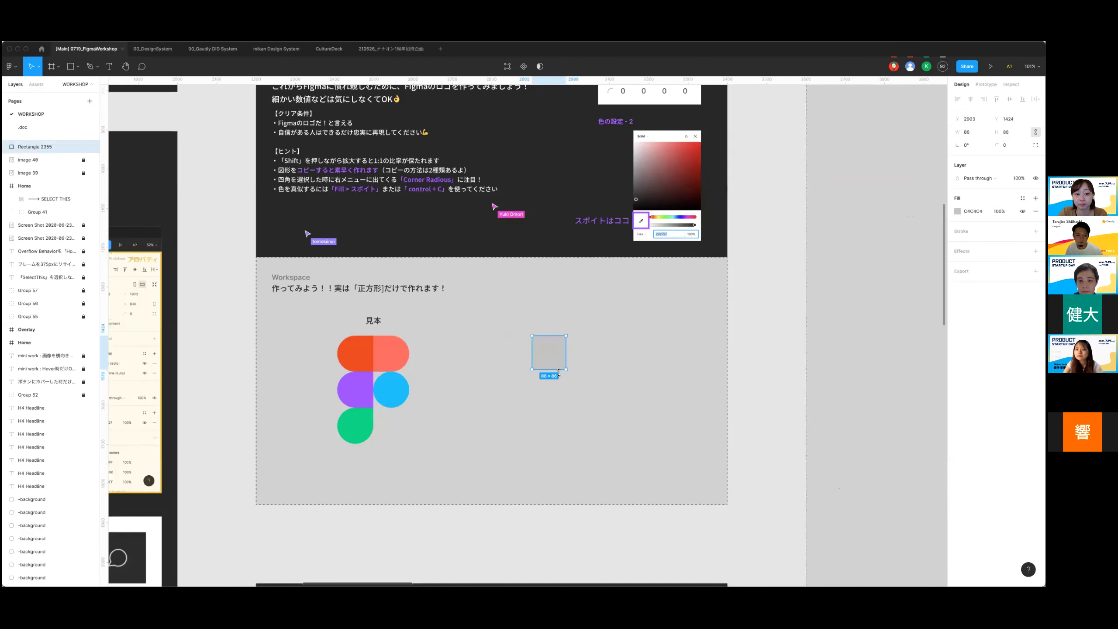
pyautogui.scroll(-3, 558, 372)
pyautogui.scroll(2, 560, 376)
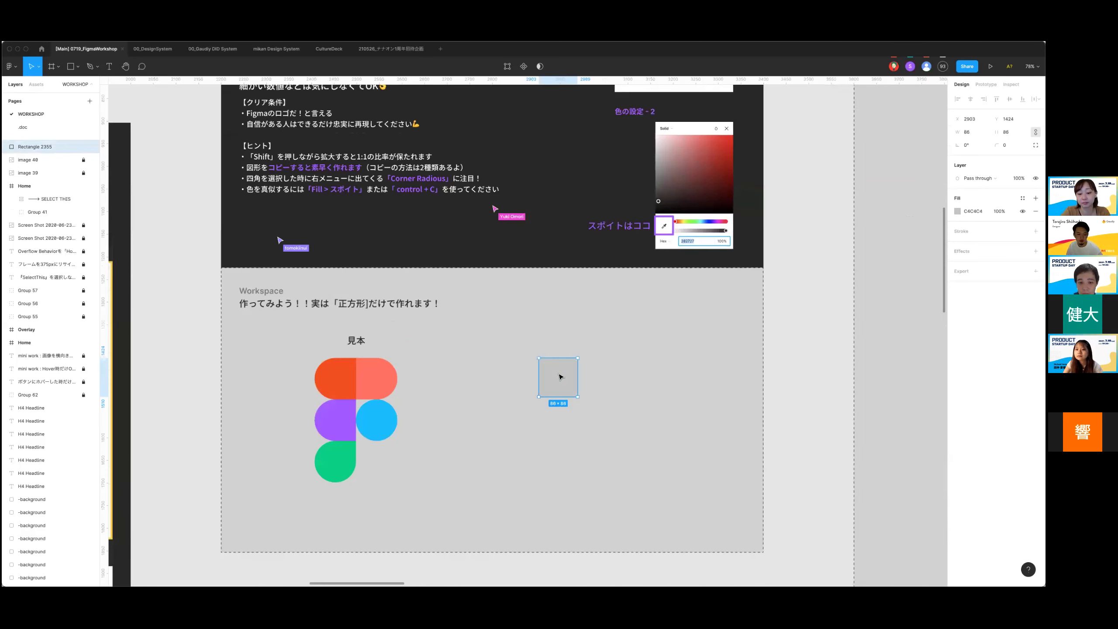
pyautogui.scroll(2, 559, 377)
pyautogui.moveTo(574, 395); pyautogui.dragTo(571, 390)
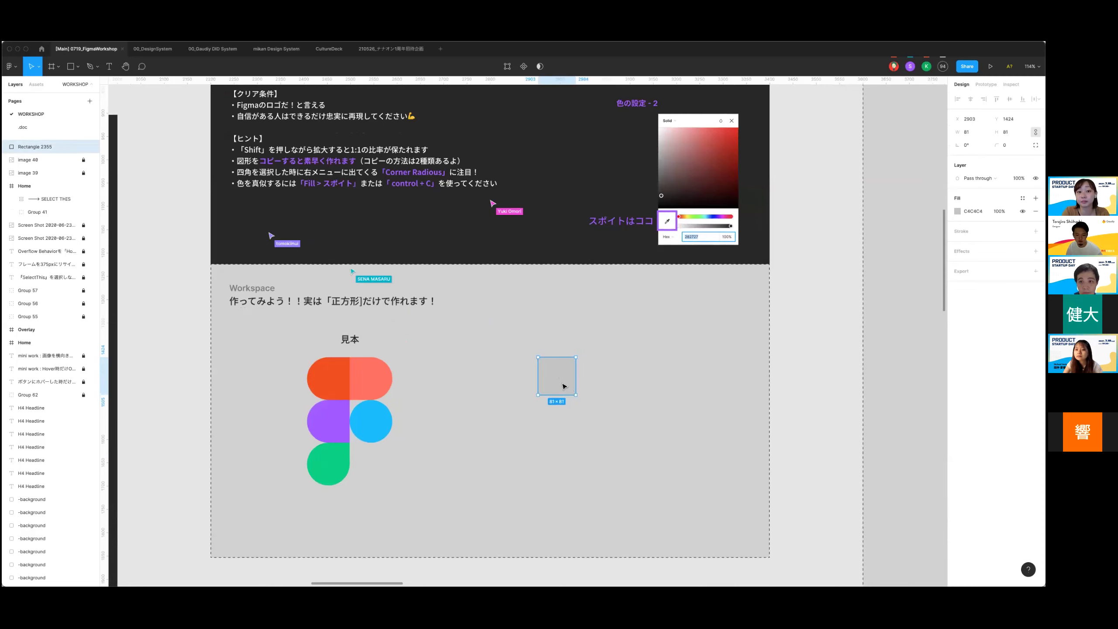
pyautogui.hotkey('shift', 'Left')
pyautogui.press('Left')
pyautogui.press('Left')
pyautogui.press('Left')
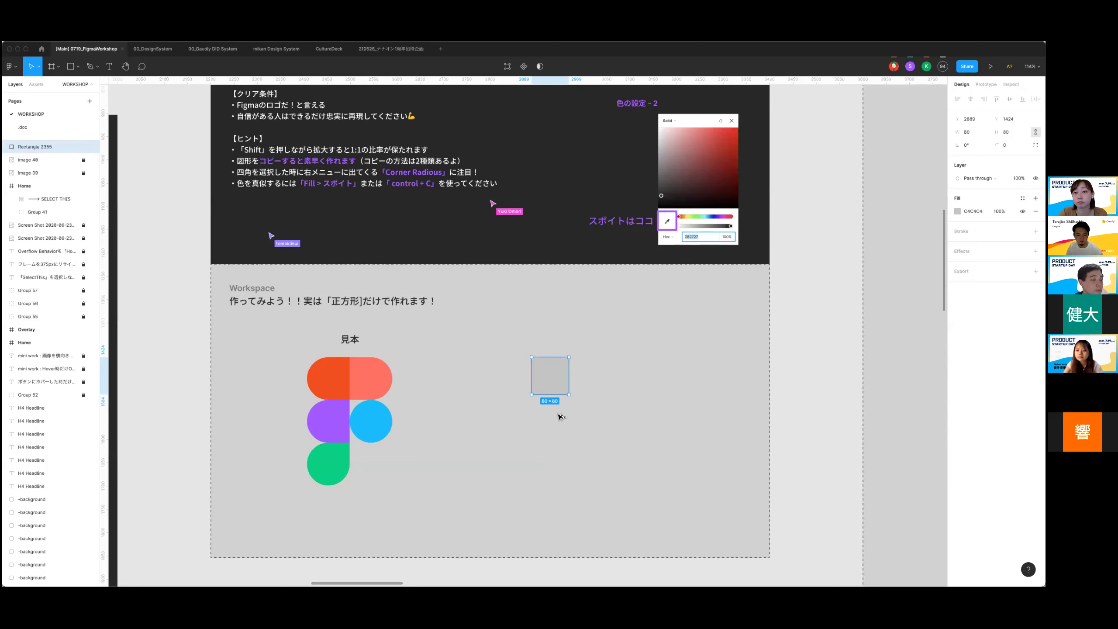
# Duplicate the square and place a copy to the right of the middle square.
pyautogui.hotkey('ctrl', 'd')
pyautogui.hotkey('ctrl', 'd')
pyautogui.moveTo(550, 423)
pyautogui.mouseDown()
pyautogui.moveTo(589, 424)
pyautogui.moveTo(589, 378)
pyautogui.mouseUp()
pyautogui.press('Escape')
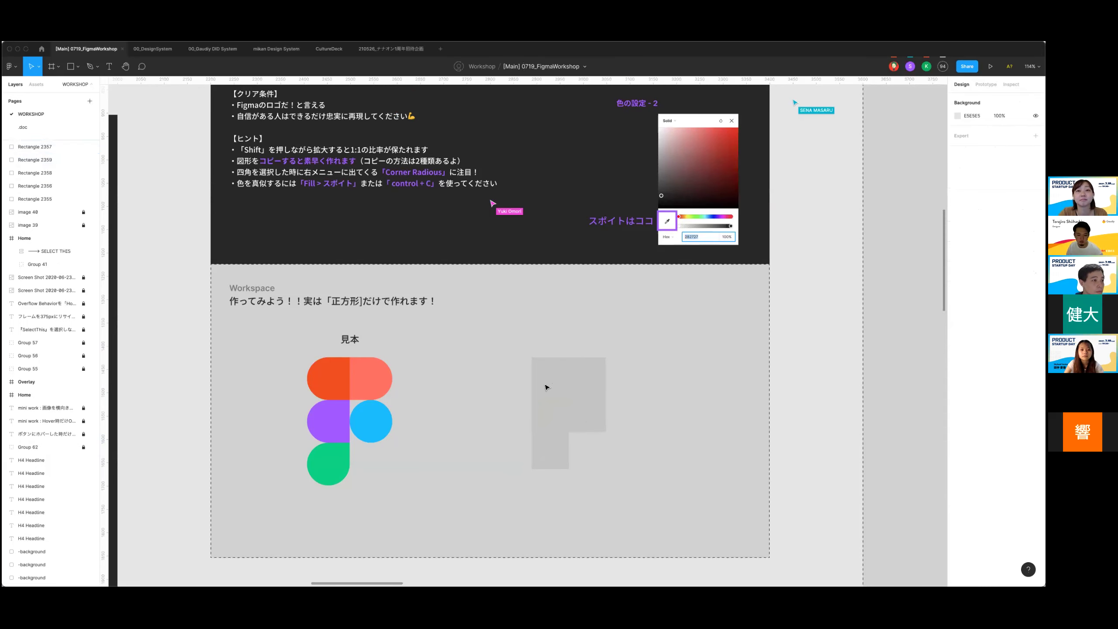
# Give the top-left square a top-left corner radius of 16 using independent corners.
pyautogui.click(546, 386)
pyautogui.click(1008, 145)
pyautogui.click(1035, 145)
pyautogui.write('16')
pyautogui.press('Return')
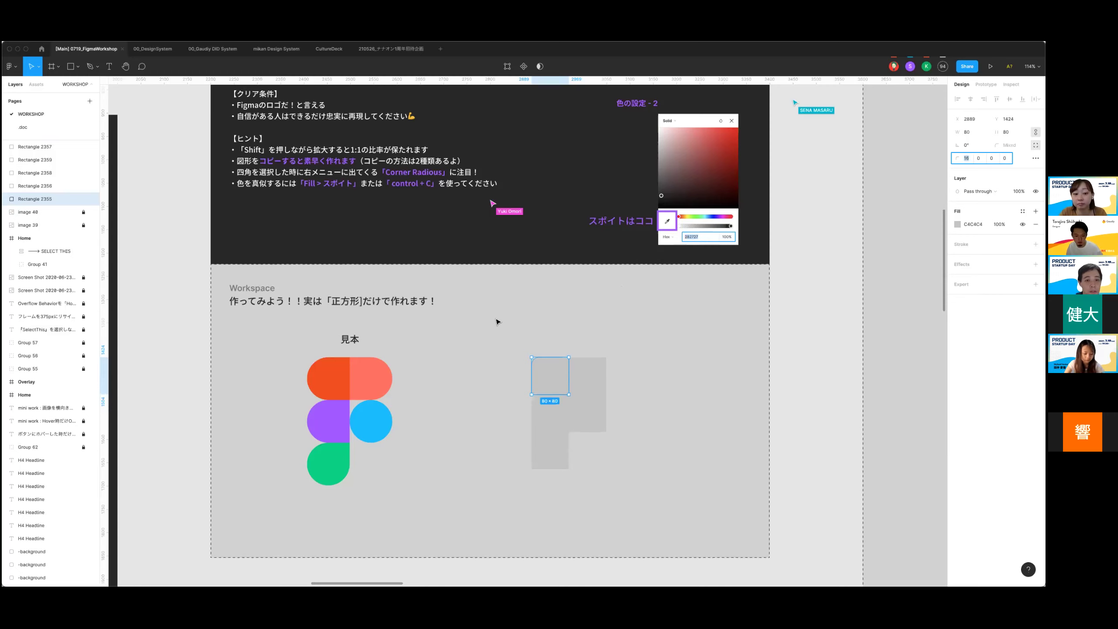
pyautogui.press('Return')
pyautogui.click(508, 325)
pyautogui.scroll(-3, 508, 326)
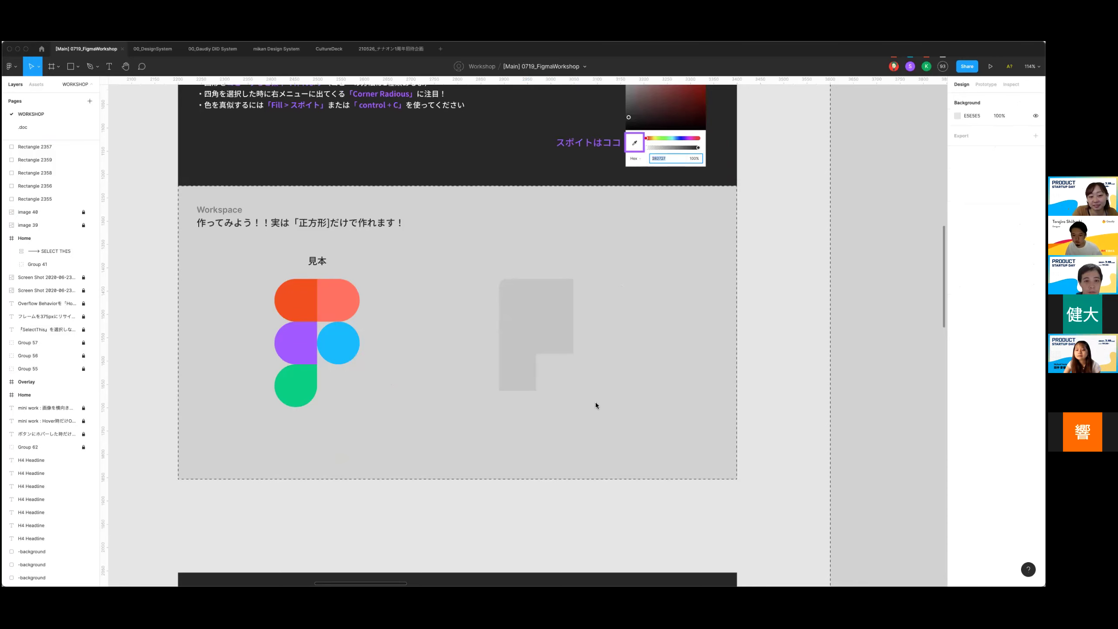
pyautogui.scroll(3, 557, 284)
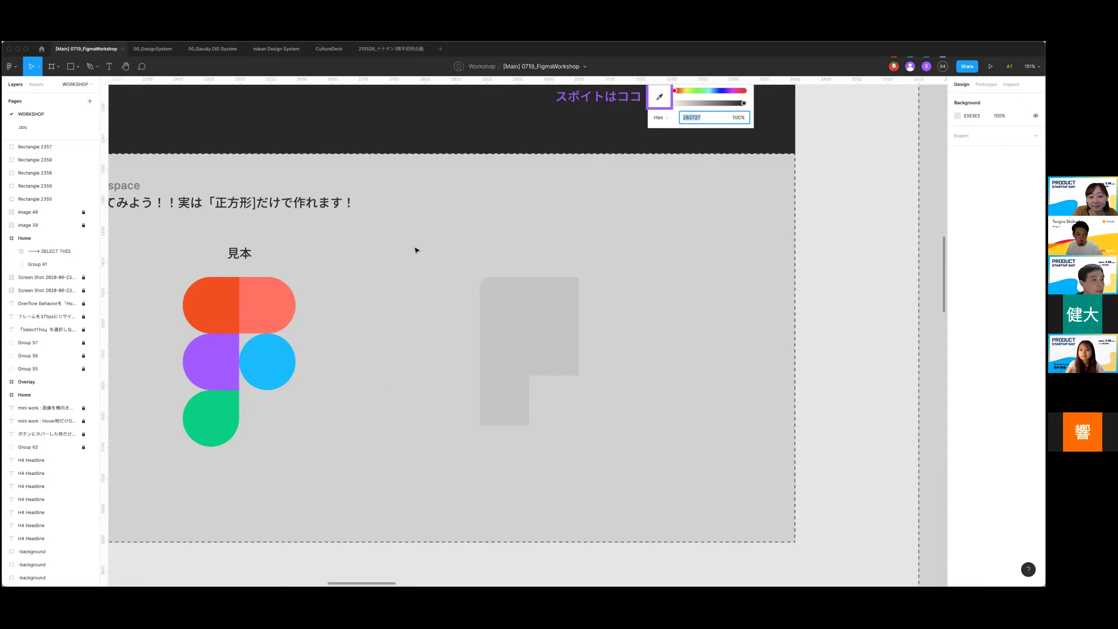
# Set the top-left square's first corner radius to 40 and its second corner to 0.
pyautogui.click(504, 302)
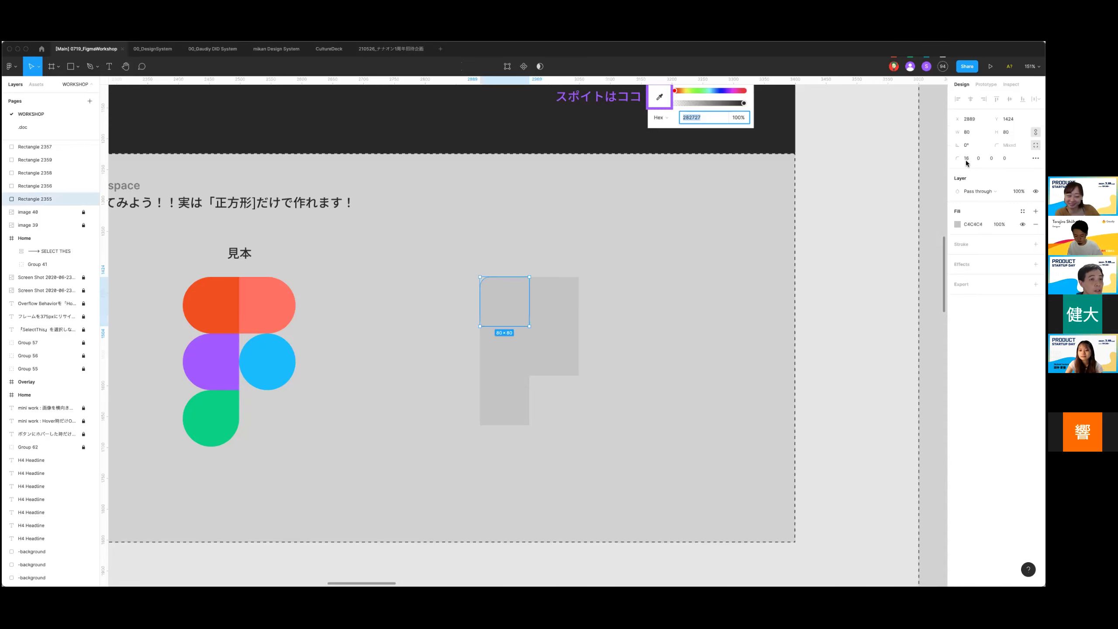
pyautogui.write('40')
pyautogui.press('Tab')
pyautogui.write('444')
pyautogui.press('BackSpace')
pyautogui.press('BackSpace')
pyautogui.press('BackSpace')
pyautogui.write('0')
pyautogui.press('Tab')
pyautogui.press('Tab')
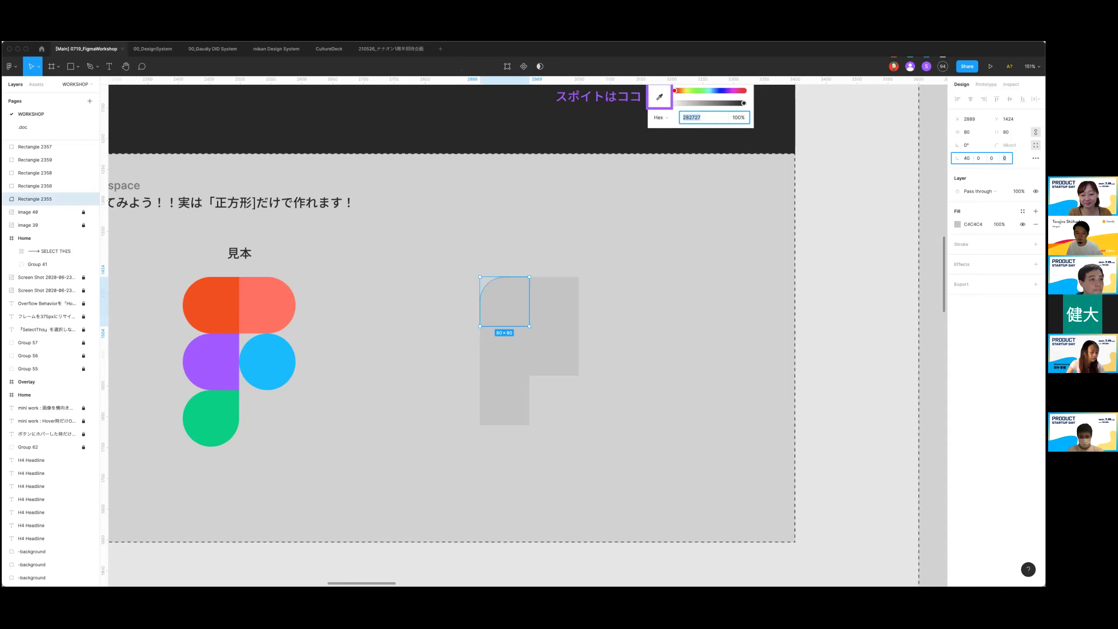
pyautogui.press('Tab')
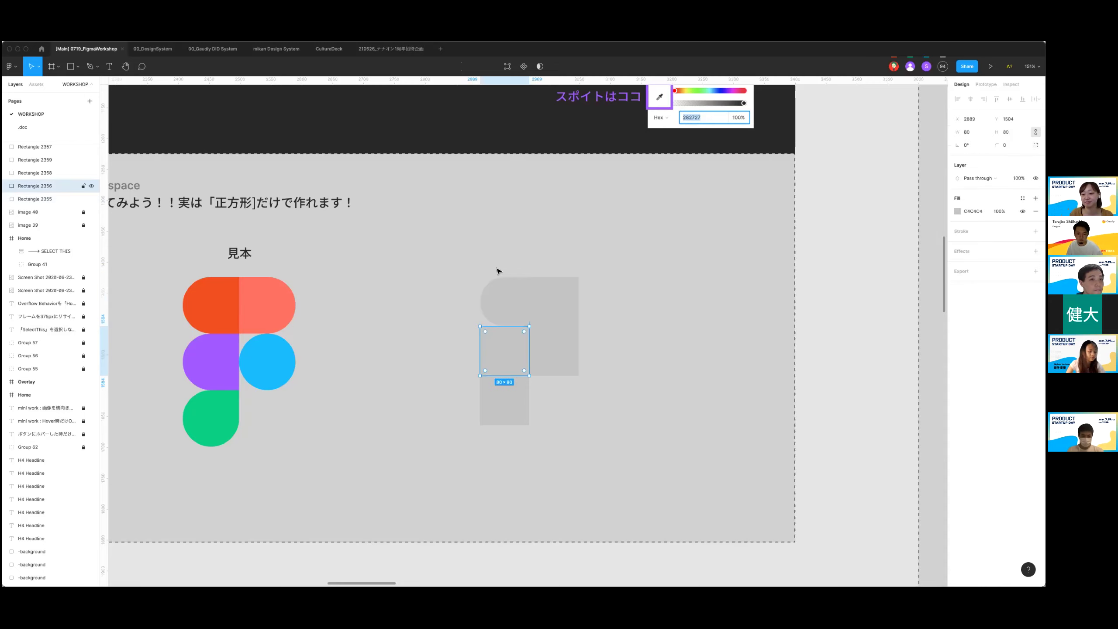
# Round the square below the top one with 40 on its top-left and bottom-left corners.
pyautogui.hotkey('shift', 'Tab')
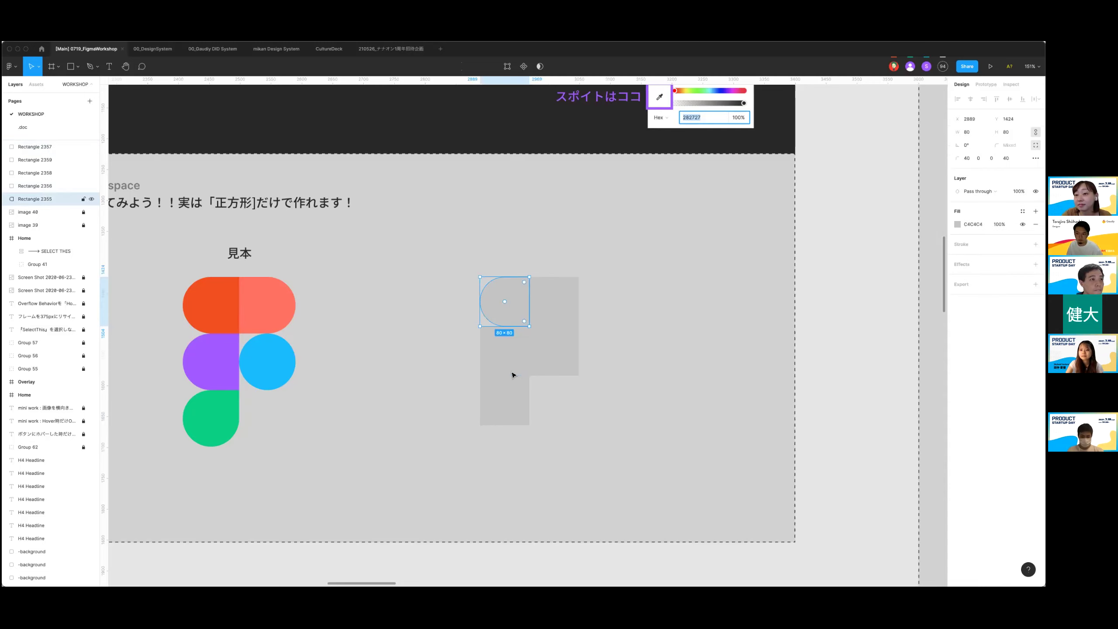
pyautogui.press('Tab')
pyautogui.click(1035, 145)
pyautogui.click(964, 158)
pyautogui.write('40')
pyautogui.press('Tab')
pyautogui.write('4')
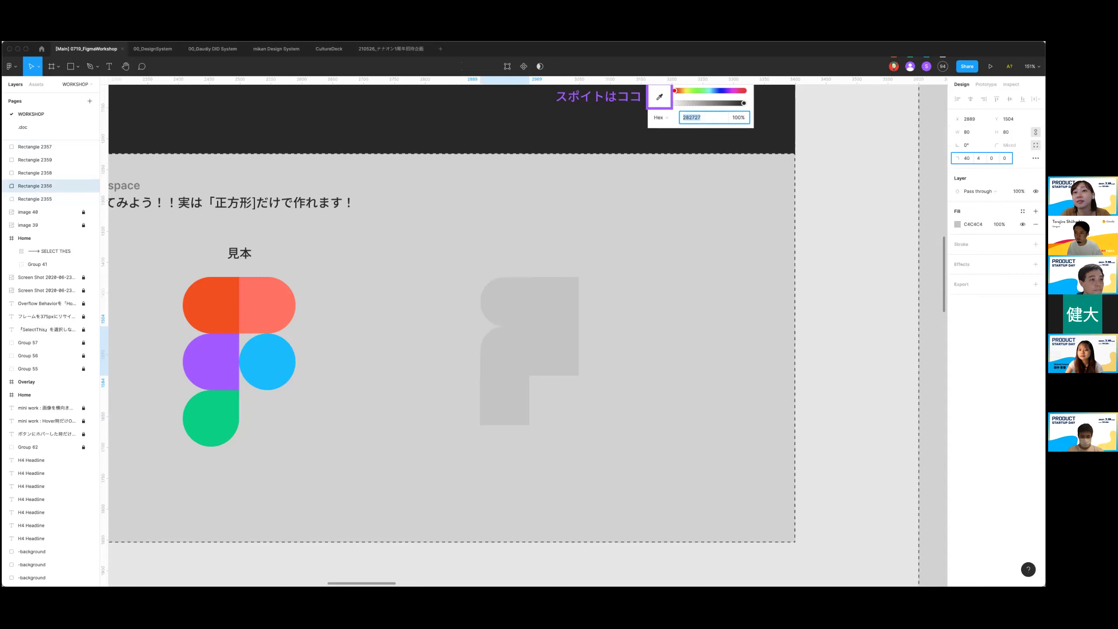
pyautogui.press('Tab')
pyautogui.write('40')
pyautogui.press('Return')
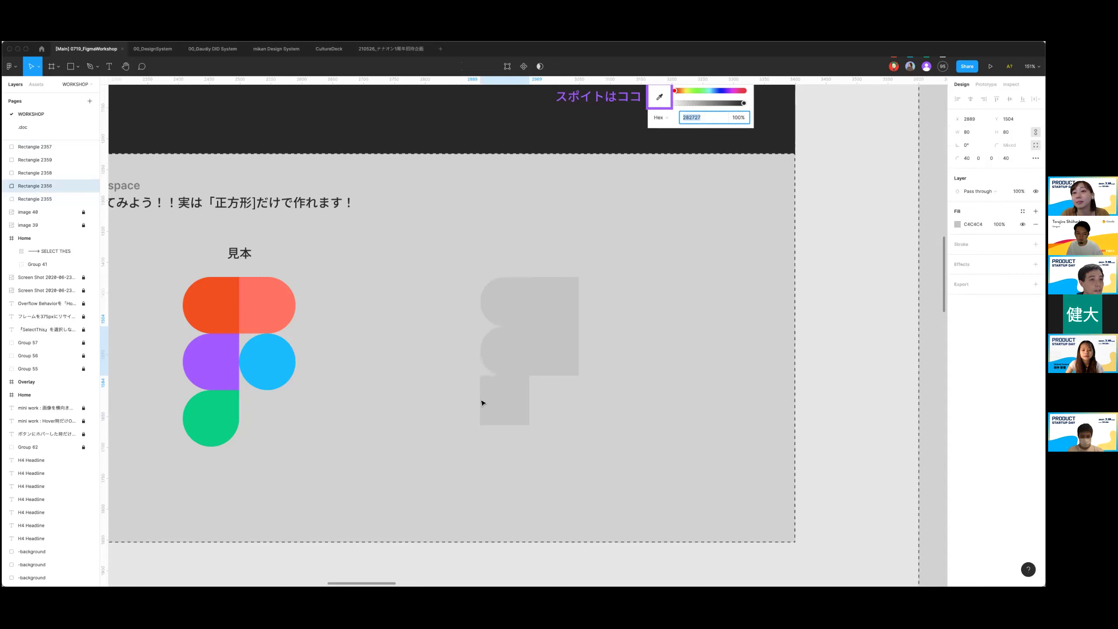
# Round the bottom square's corners to 40 and make the middle square a 40-radius circle.
pyautogui.click(510, 383)
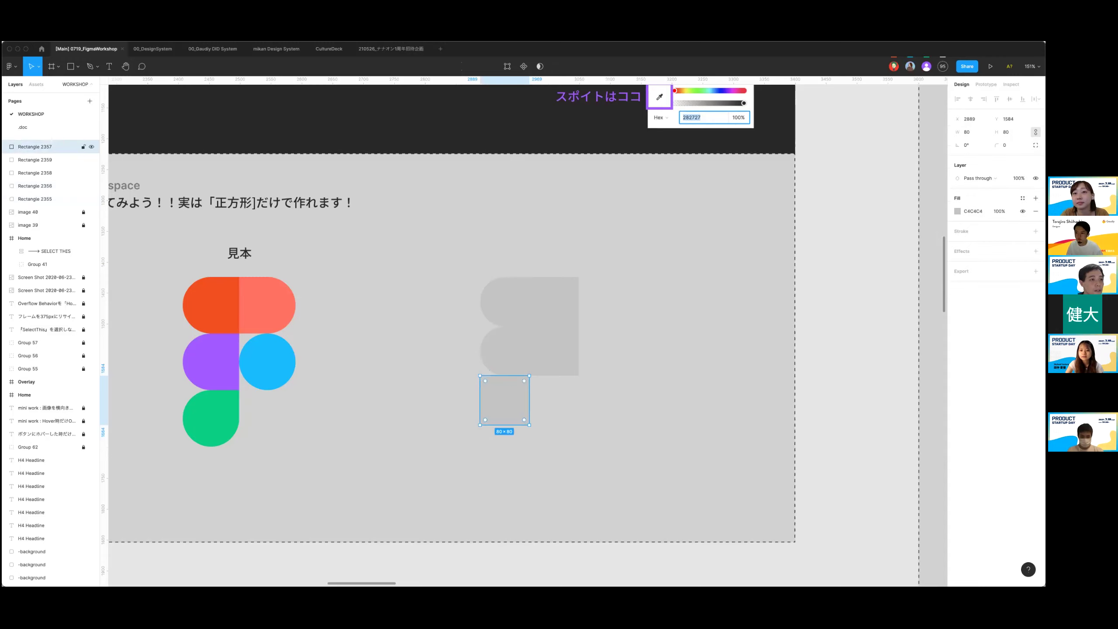
pyautogui.click(1036, 145)
pyautogui.write('40')
pyautogui.press('Tab')
pyautogui.press('Tab')
pyautogui.write('40')
pyautogui.press('Tab')
pyautogui.write('40')
pyautogui.press('Return')
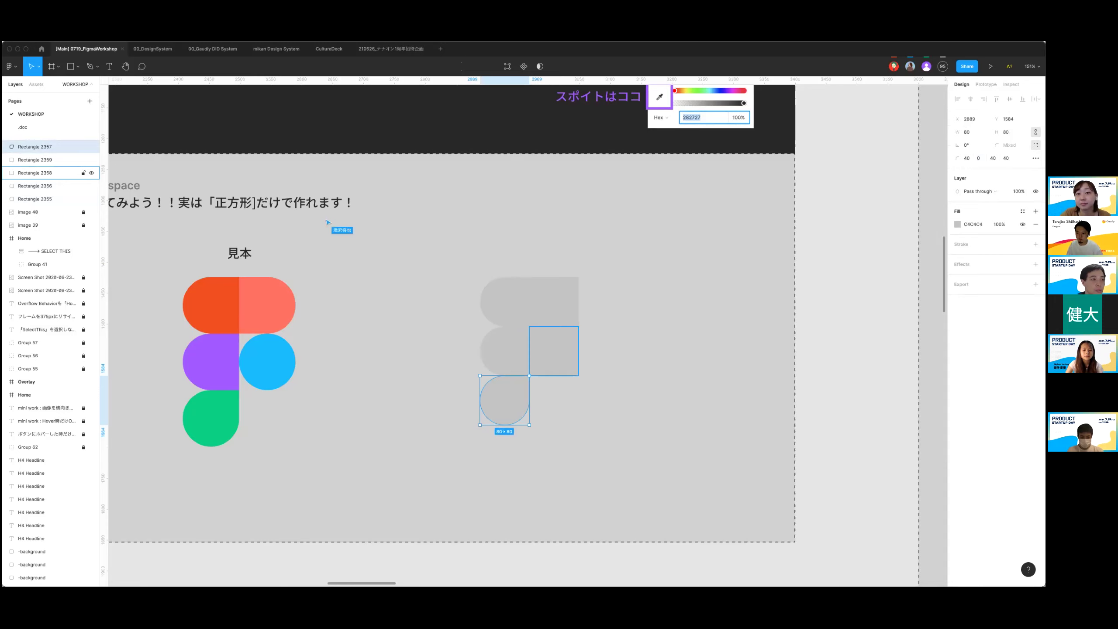
pyautogui.click(553, 351)
pyautogui.write('40')
pyautogui.press('Return')
# Round the top-right square's right corners, giving radii 0, 40, 40, 0.
pyautogui.click(538, 294)
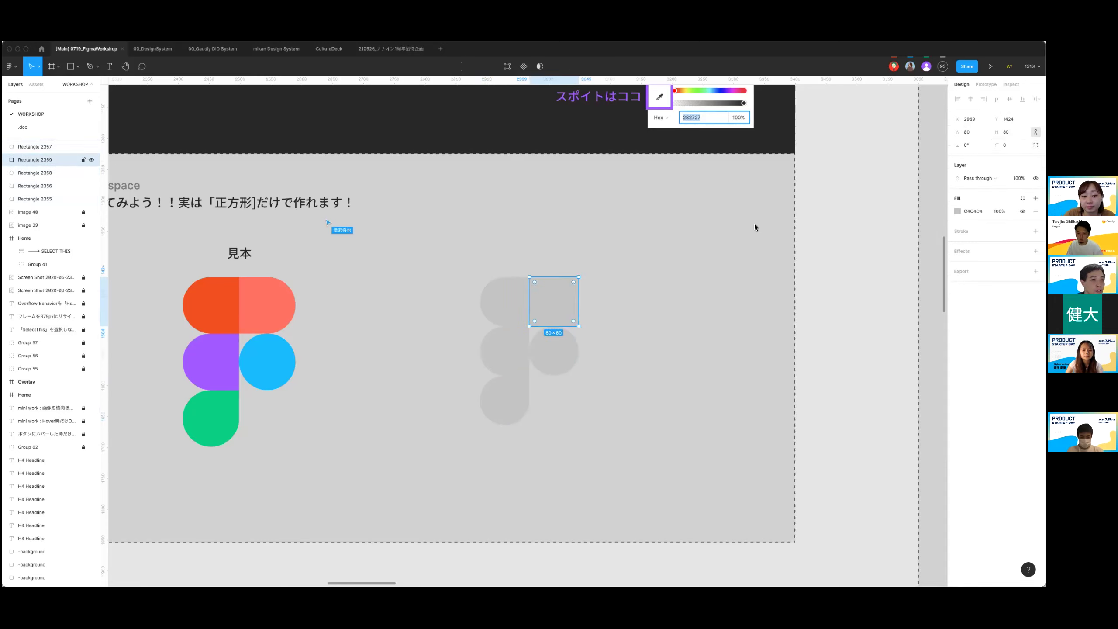
pyautogui.click(1036, 145)
pyautogui.click(978, 158)
pyautogui.write('4')
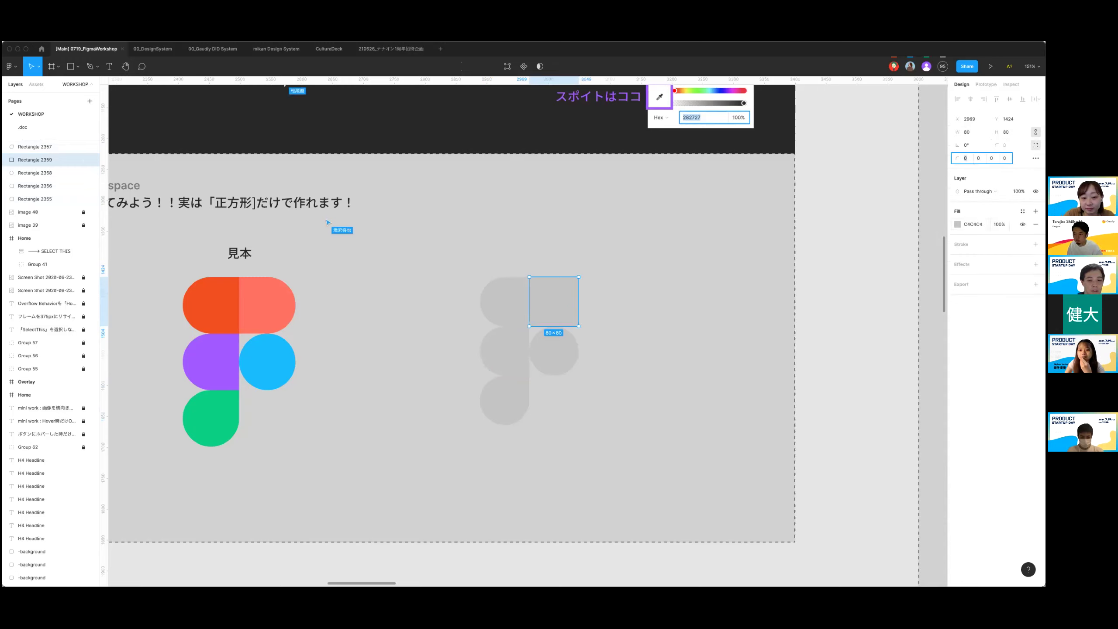
pyautogui.press('Return')
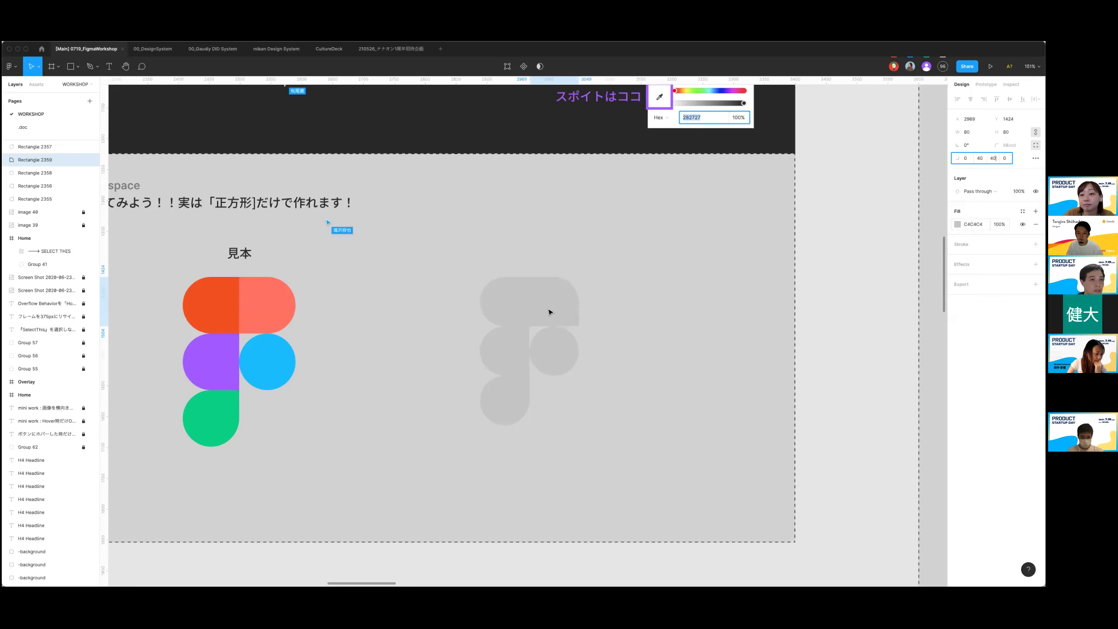
pyautogui.click(571, 284)
# Try placing a comment pin, discard it, and reselect the top-right grey piece.
pyautogui.press('c')
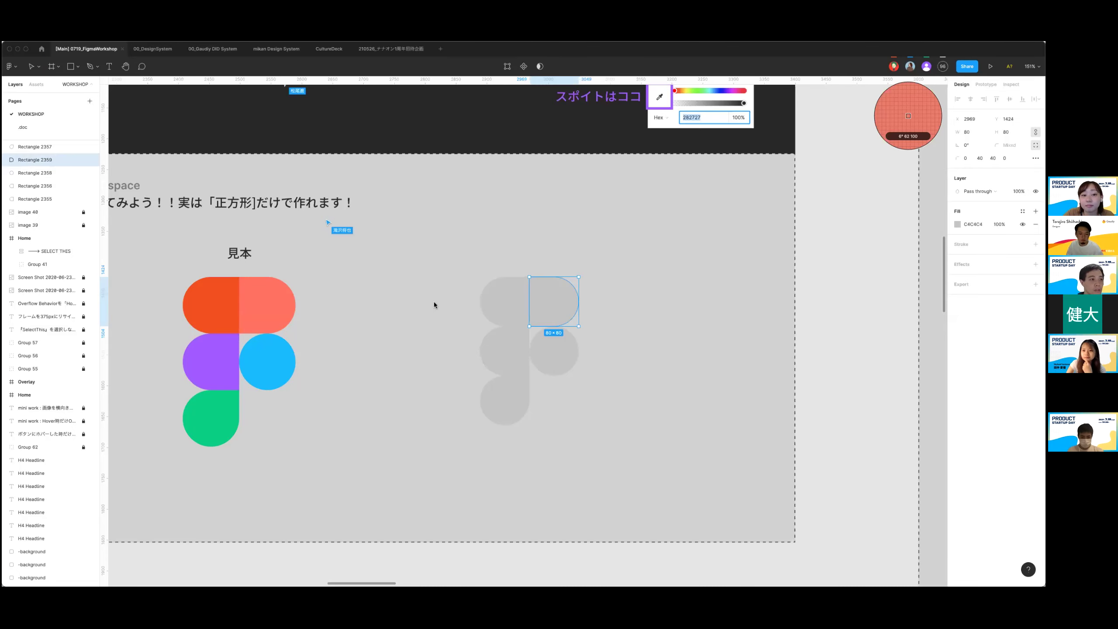
pyautogui.click(272, 302)
pyautogui.click(566, 300)
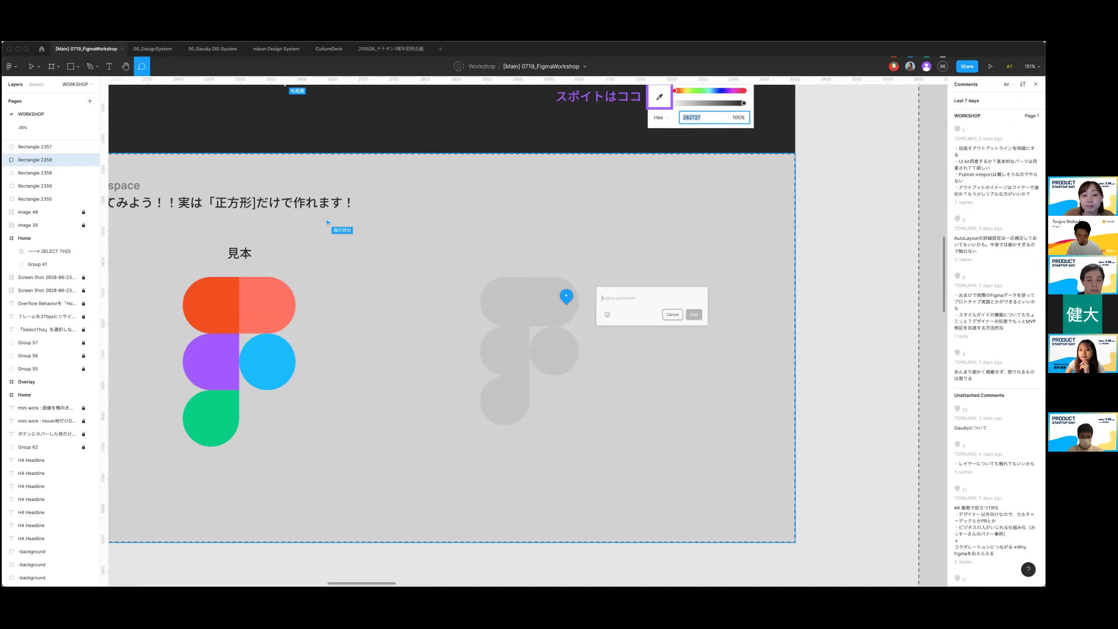
pyautogui.press('Escape')
pyautogui.press('v')
pyautogui.click(551, 307)
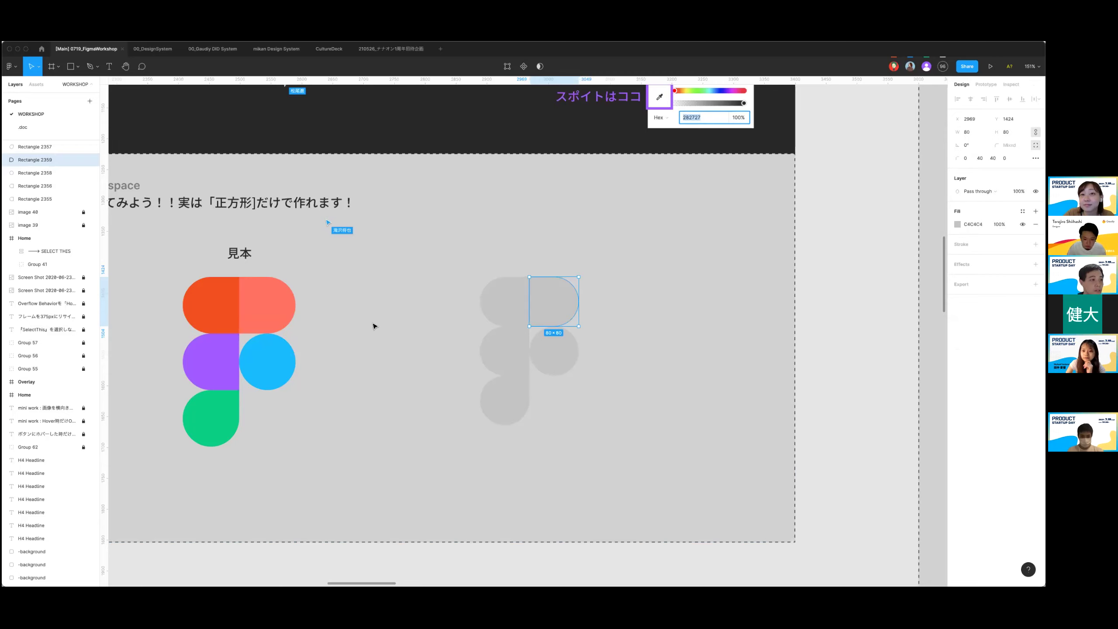
# Eyedrop the sample's coral, blue and green onto the top-right piece, circle and bottom-left piece.
pyautogui.press('i')
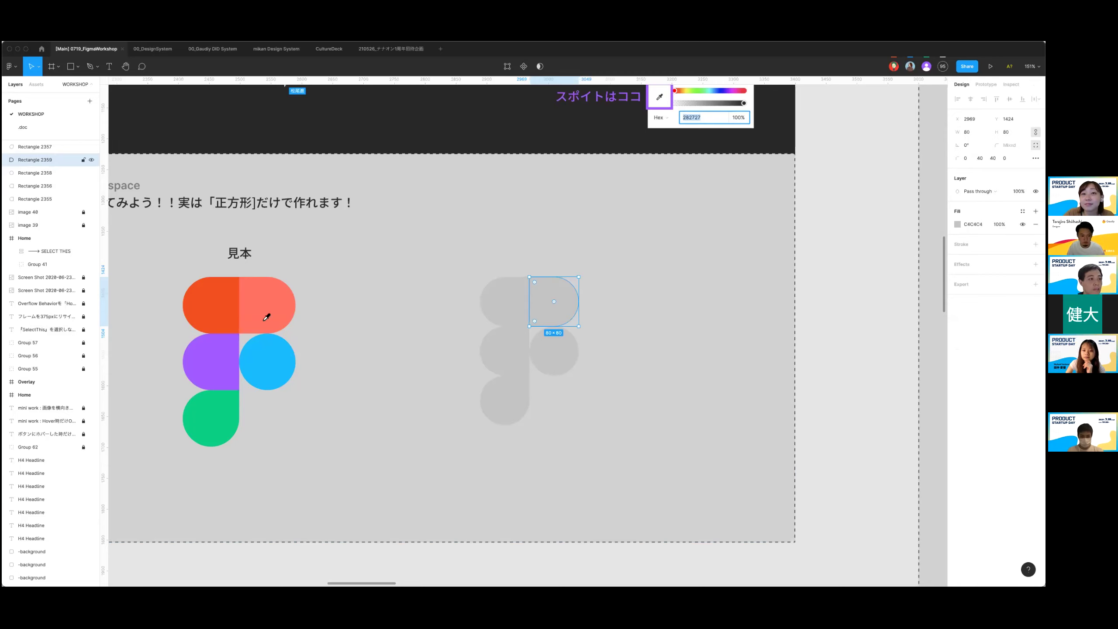
pyautogui.click(267, 315)
pyautogui.click(553, 357)
pyautogui.click(267, 361)
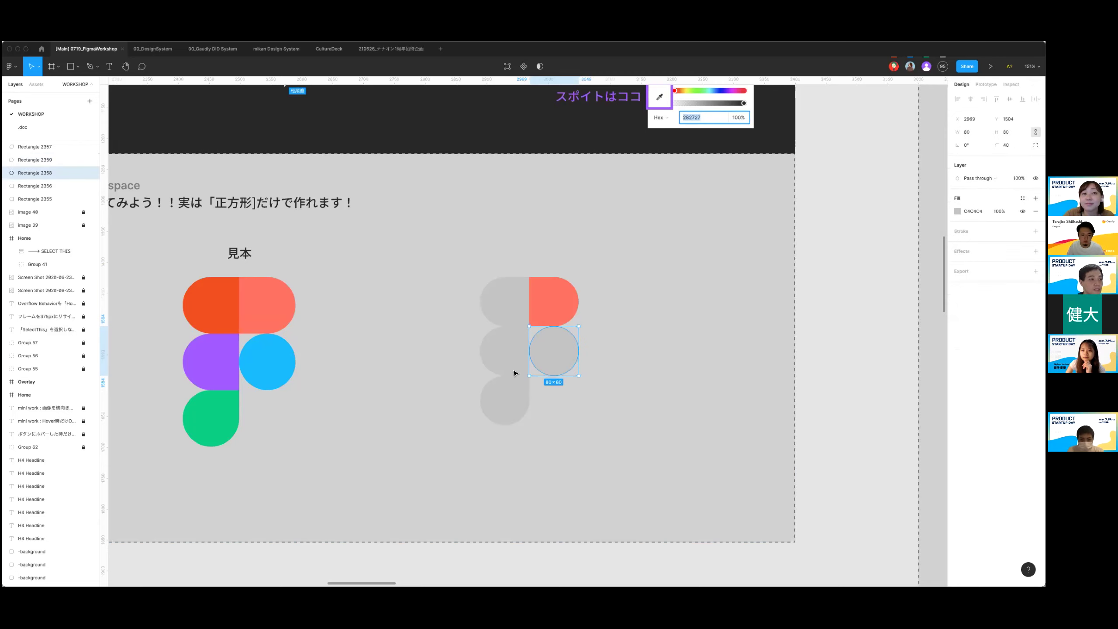
pyautogui.click(511, 379)
pyautogui.press('i')
pyautogui.click(207, 423)
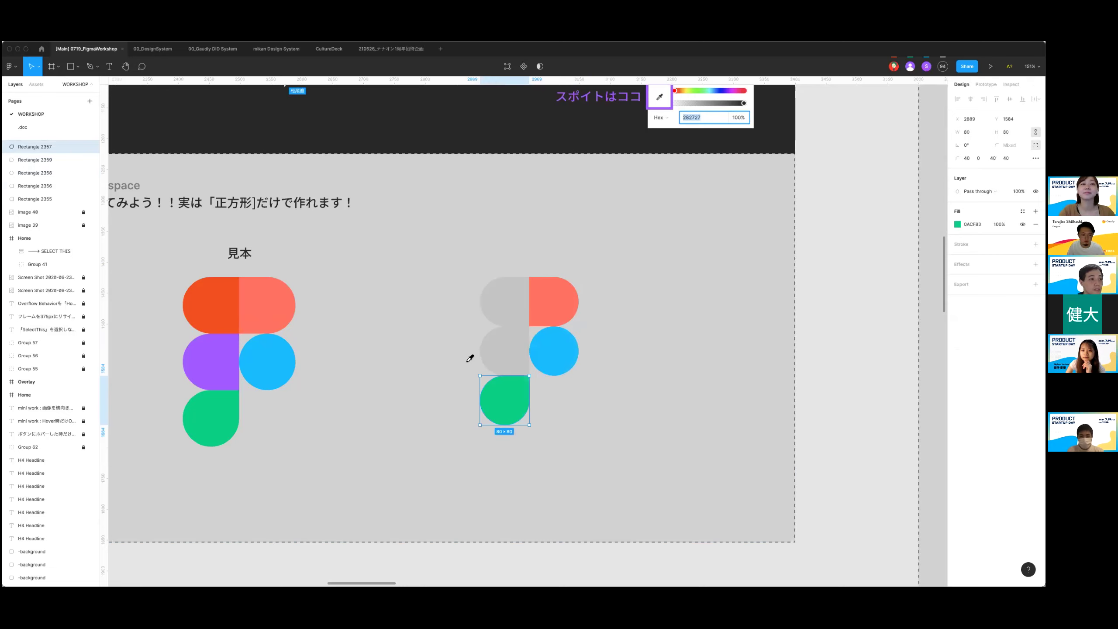
# Colour the middle-left piece purple and the top-left piece orange-red F24E1E from the sample.
pyautogui.click(482, 354)
pyautogui.press('i')
pyautogui.click(211, 361)
pyautogui.click(497, 307)
pyautogui.press('i')
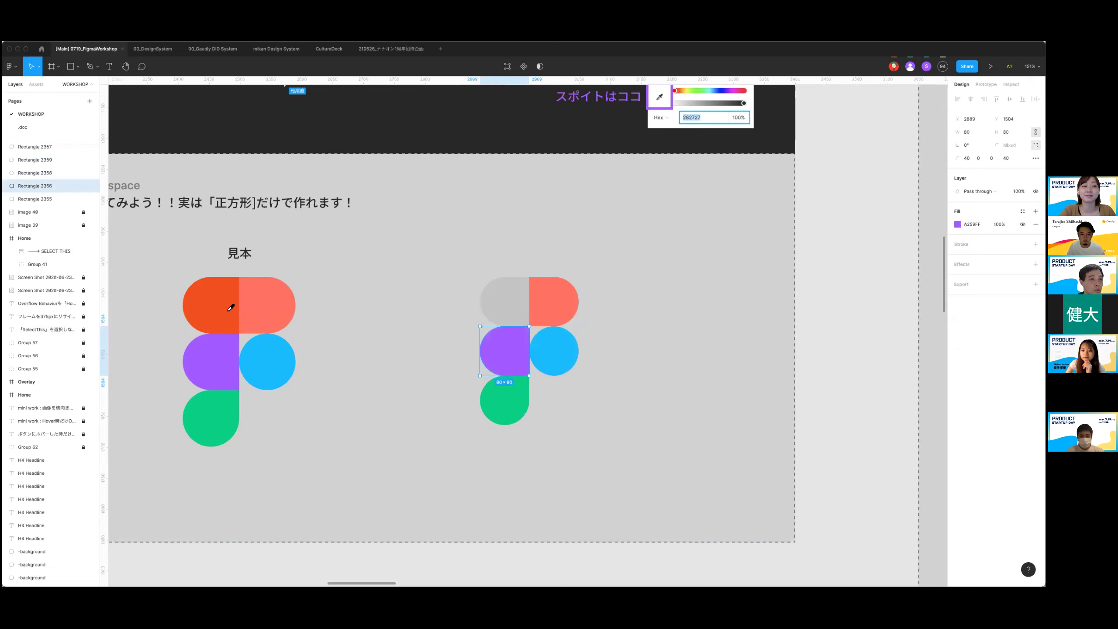
pyautogui.click(220, 304)
pyautogui.scroll(-1, 395, 322)
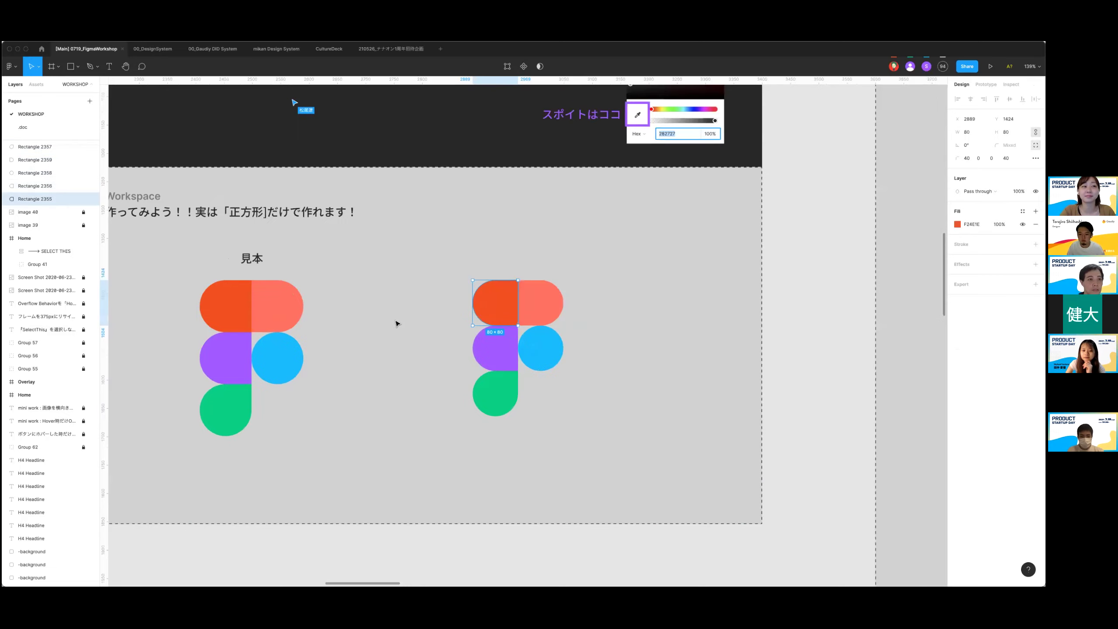
pyautogui.click(472, 321)
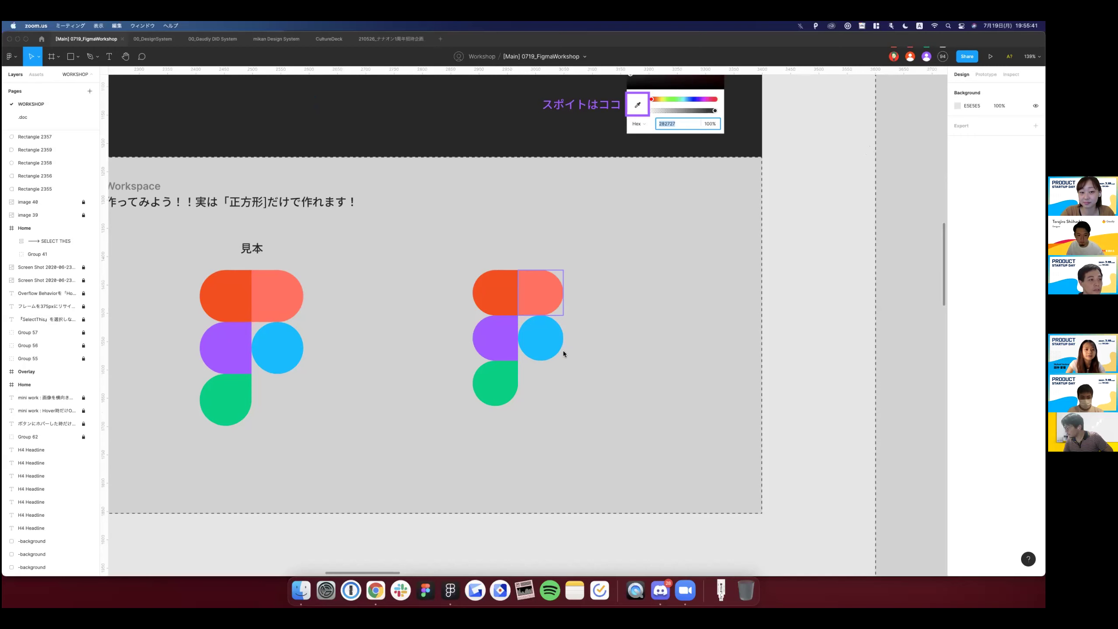
pyautogui.scroll(-3, 561, 353)
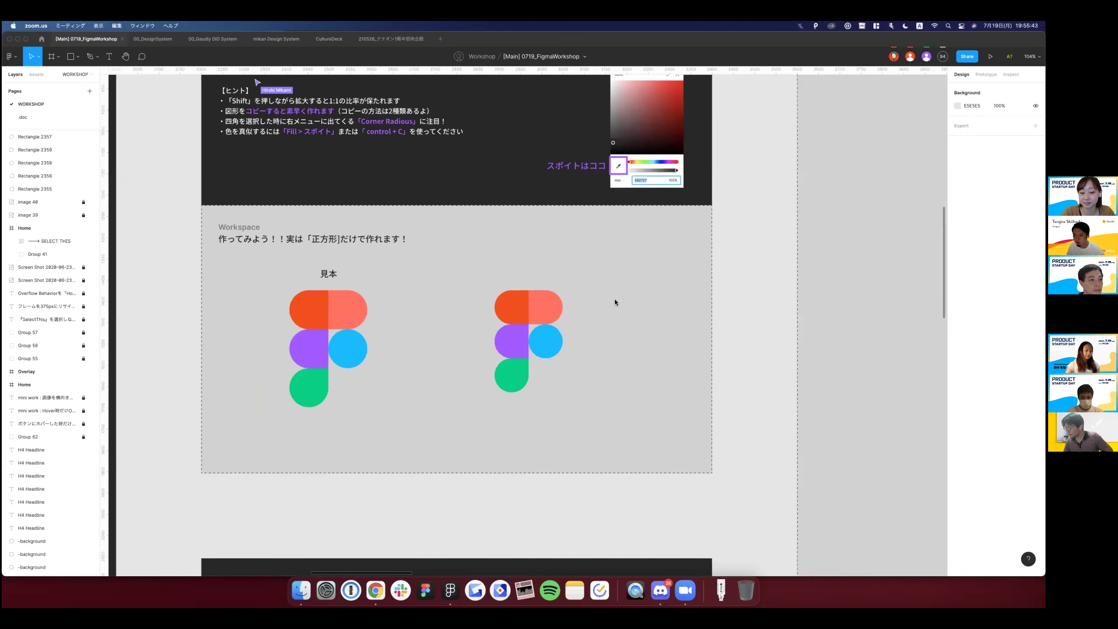
pyautogui.scroll(1, 625, 300)
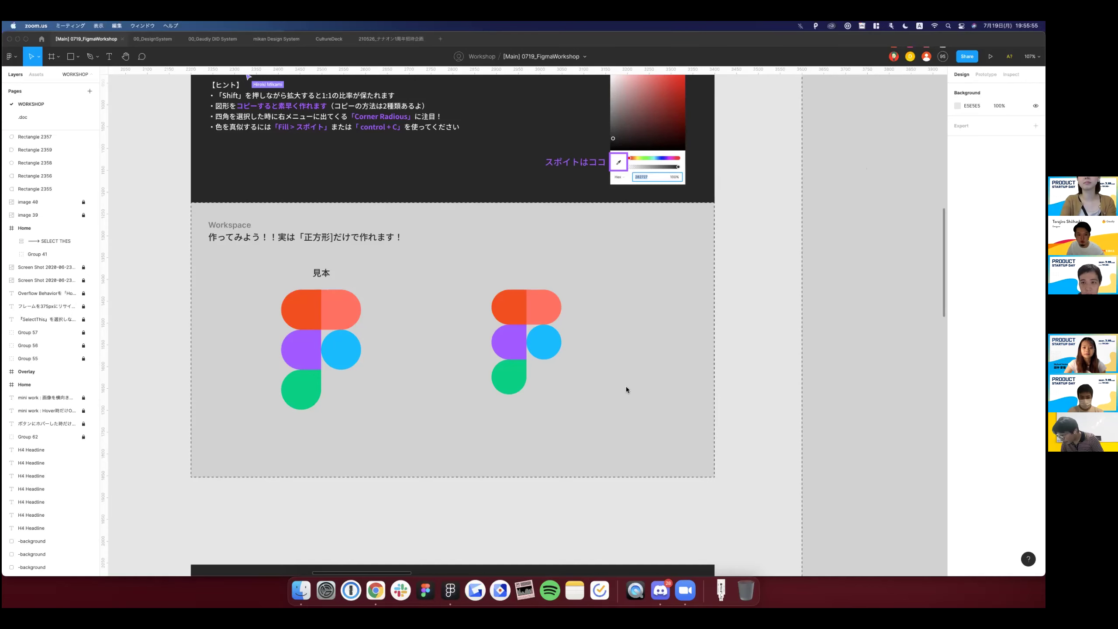
pyautogui.scroll(-5, 626, 386)
pyautogui.scroll(3, 538, 217)
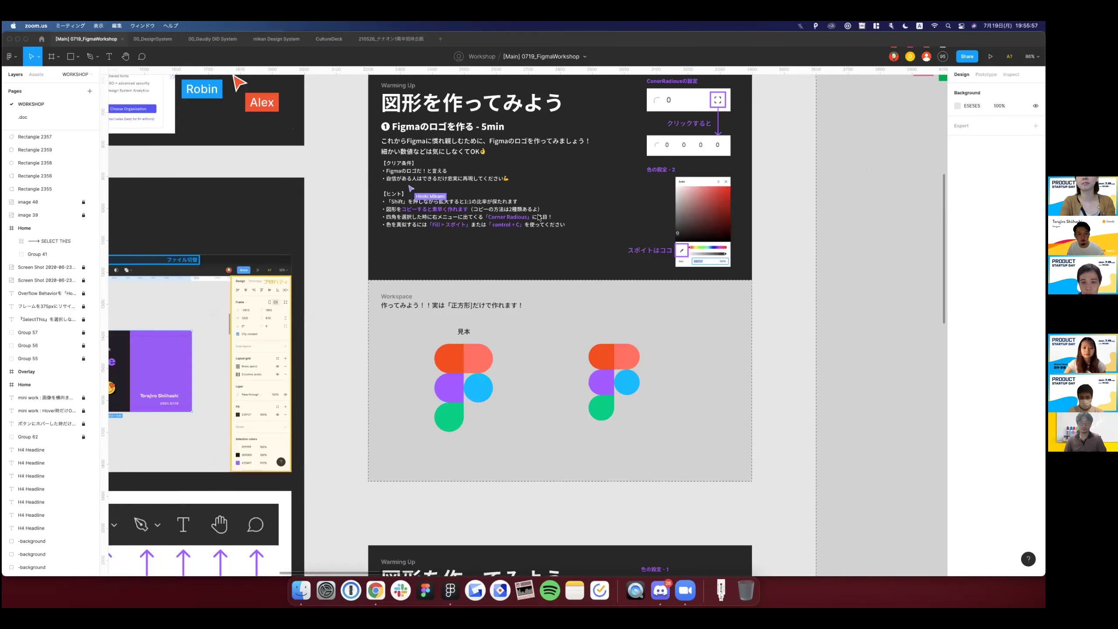
pyautogui.scroll(1, 538, 216)
pyautogui.scroll(1, 538, 216)
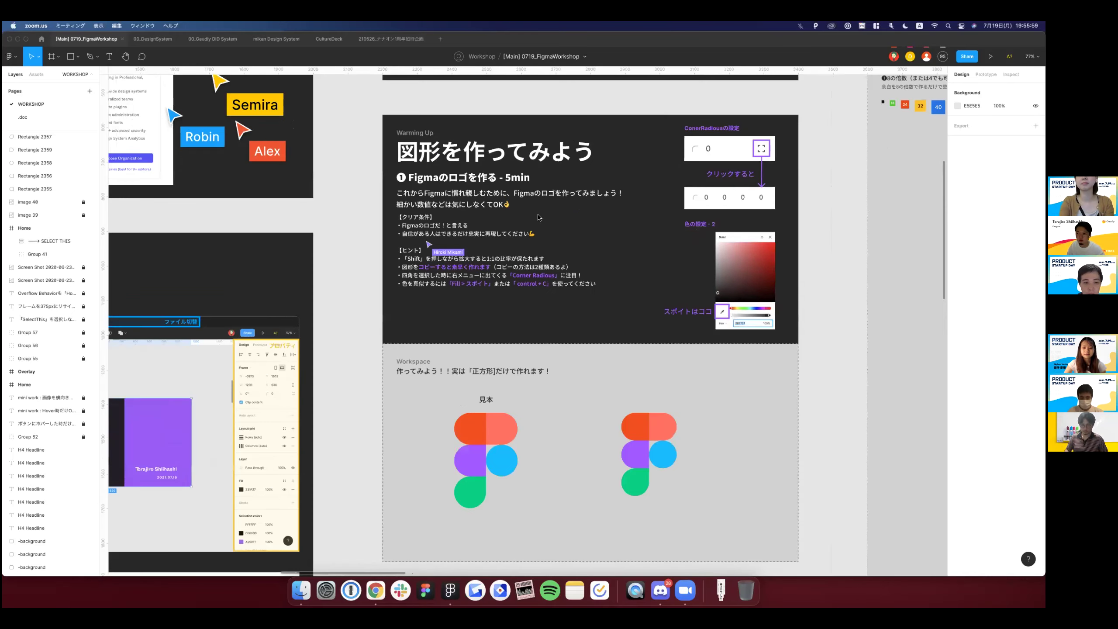
pyautogui.scroll(-1, 538, 217)
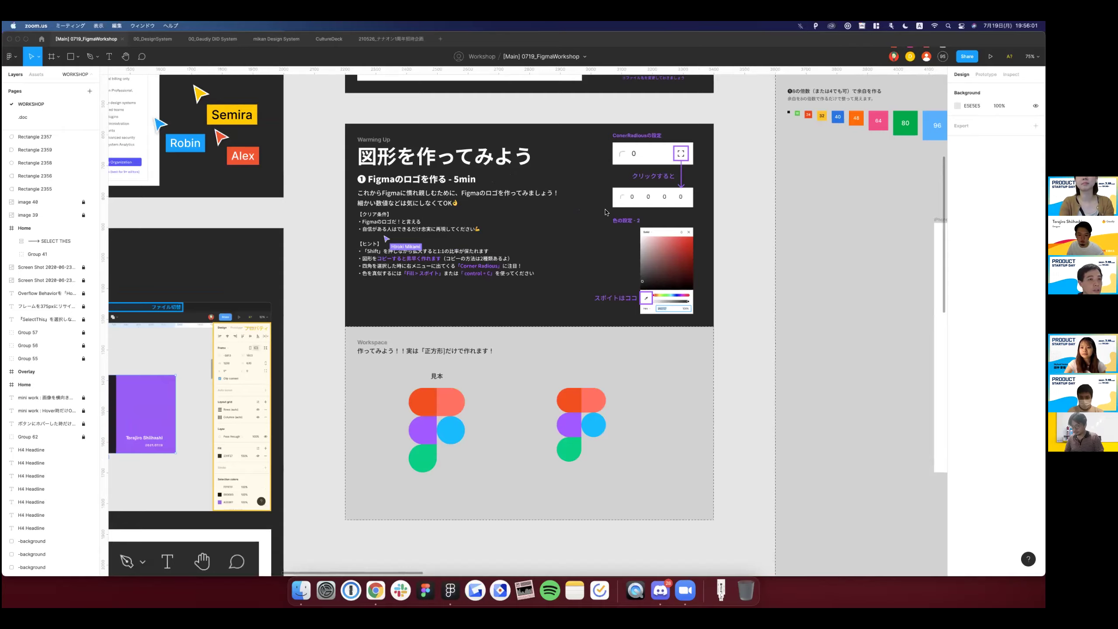
pyautogui.scroll(-2, 605, 212)
pyautogui.hscroll(-2, 606, 212)
pyautogui.scroll(-3, 605, 212)
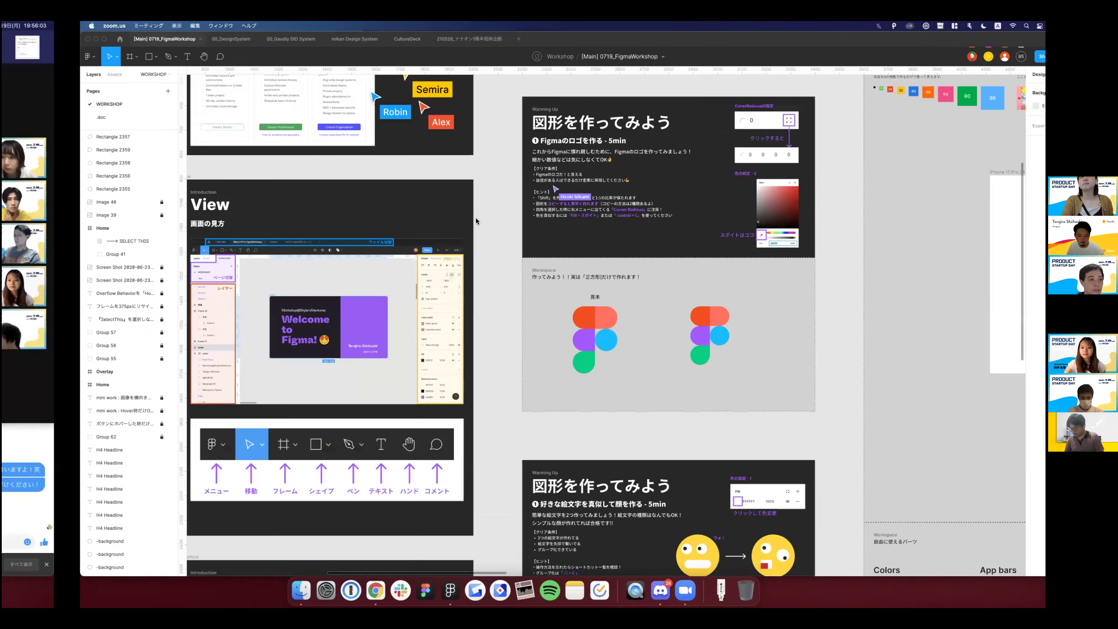
pyautogui.scroll(1, 598, 296)
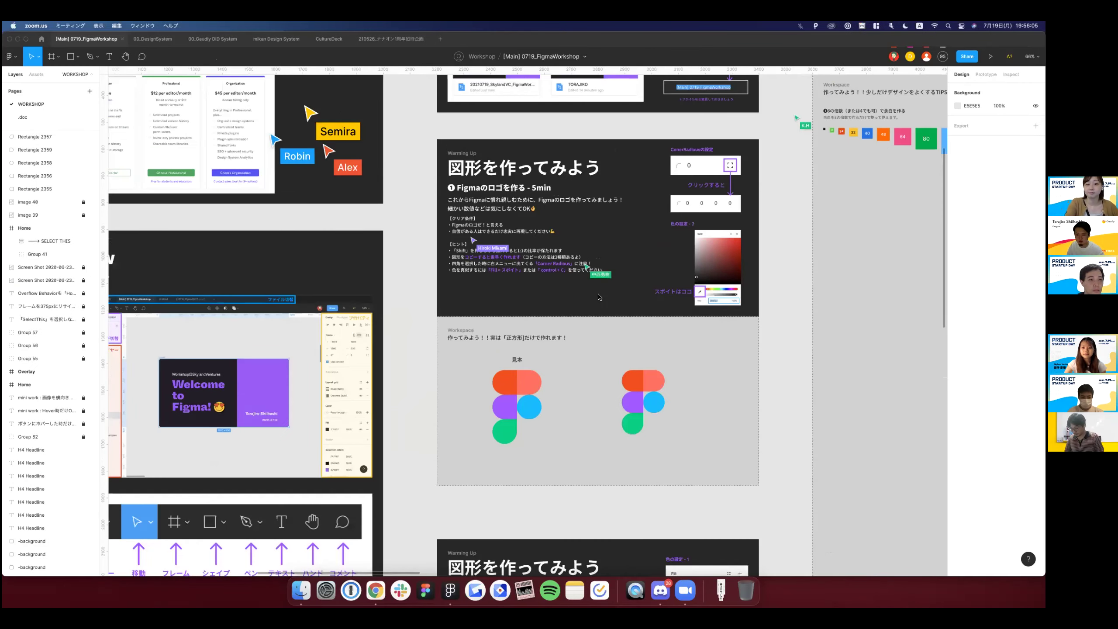
pyautogui.scroll(1, 598, 297)
pyautogui.scroll(1, 634, 302)
pyautogui.scroll(2, 642, 305)
# Switch to Discord, widen its window, and scroll through the shared logo attempts.
pyautogui.hotkey('ctrl', 'Right')
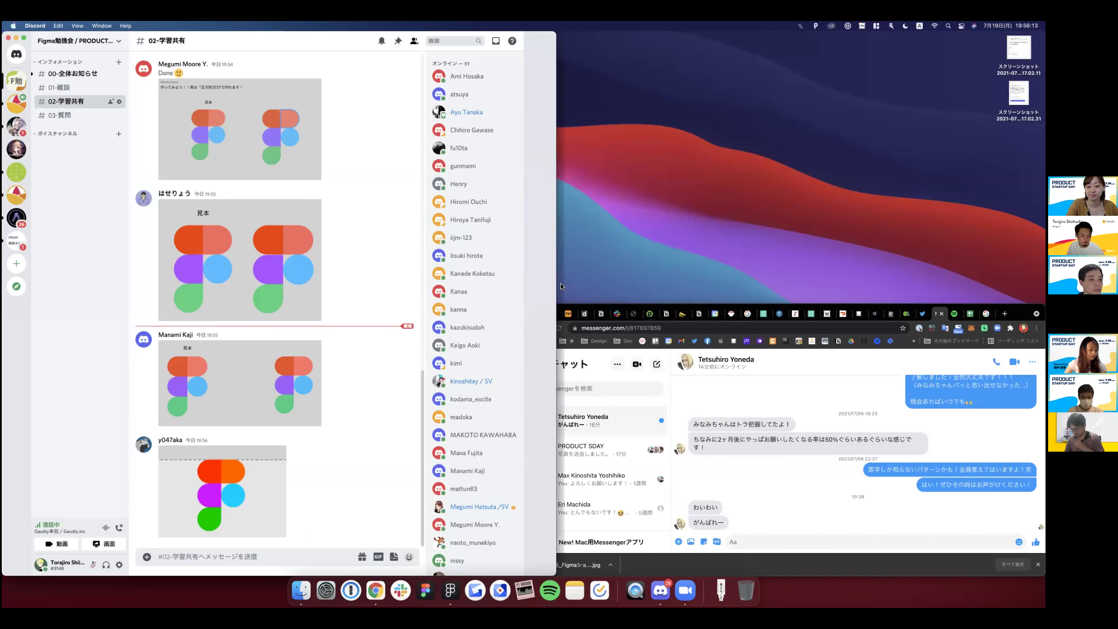
pyautogui.hotkey('ctrl', 'alt', 'Return')
pyautogui.scroll(10, 560, 285)
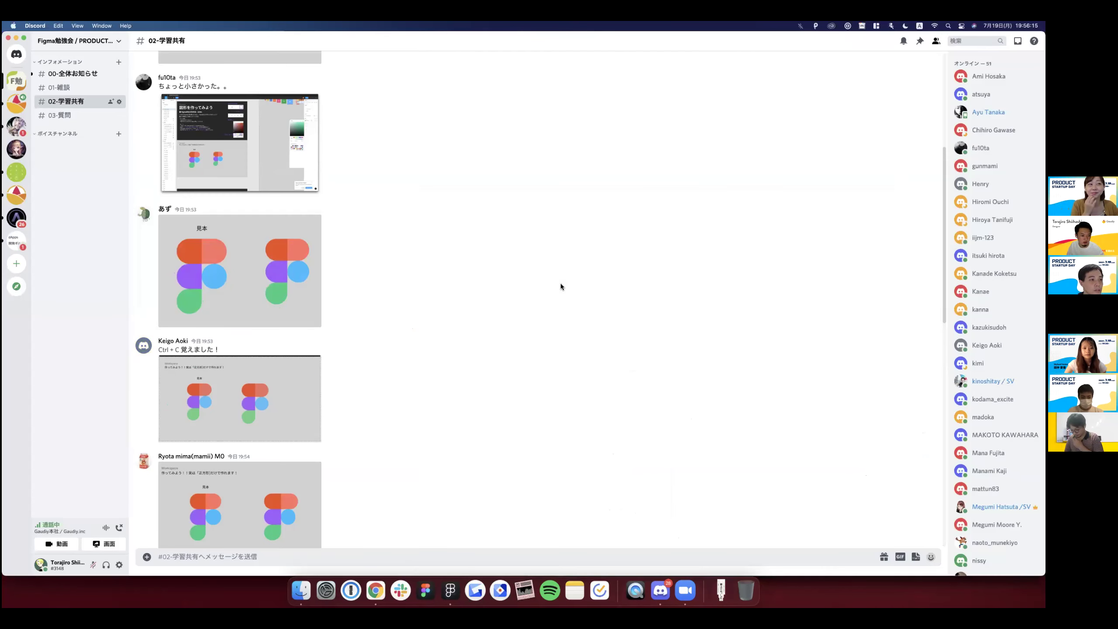
pyautogui.scroll(10, 560, 283)
pyautogui.scroll(2, 510, 226)
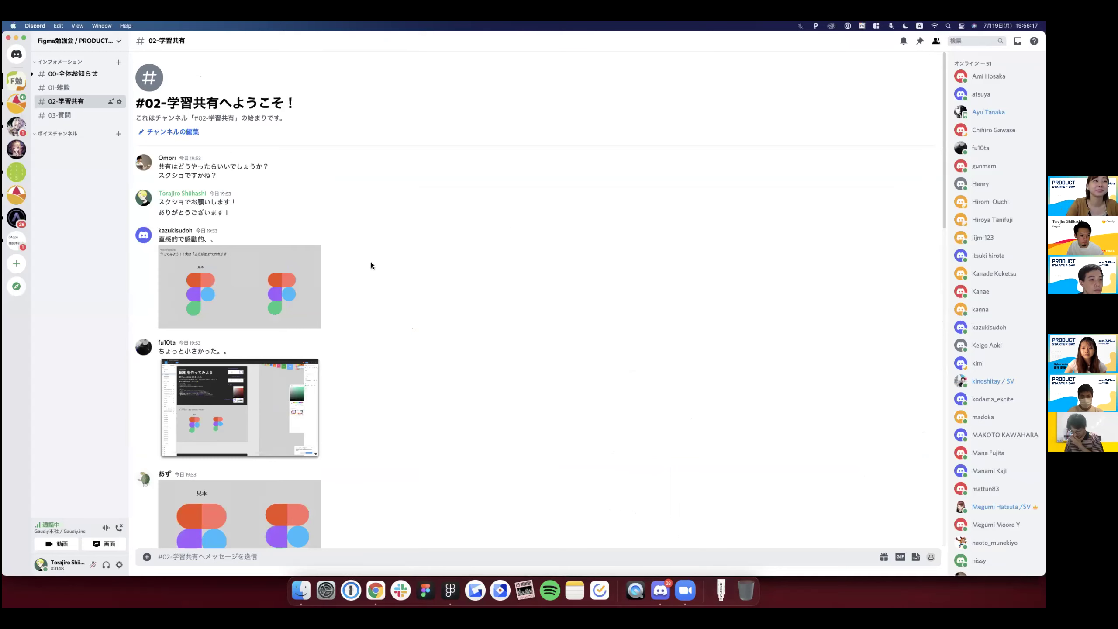
pyautogui.scroll(-5, 371, 266)
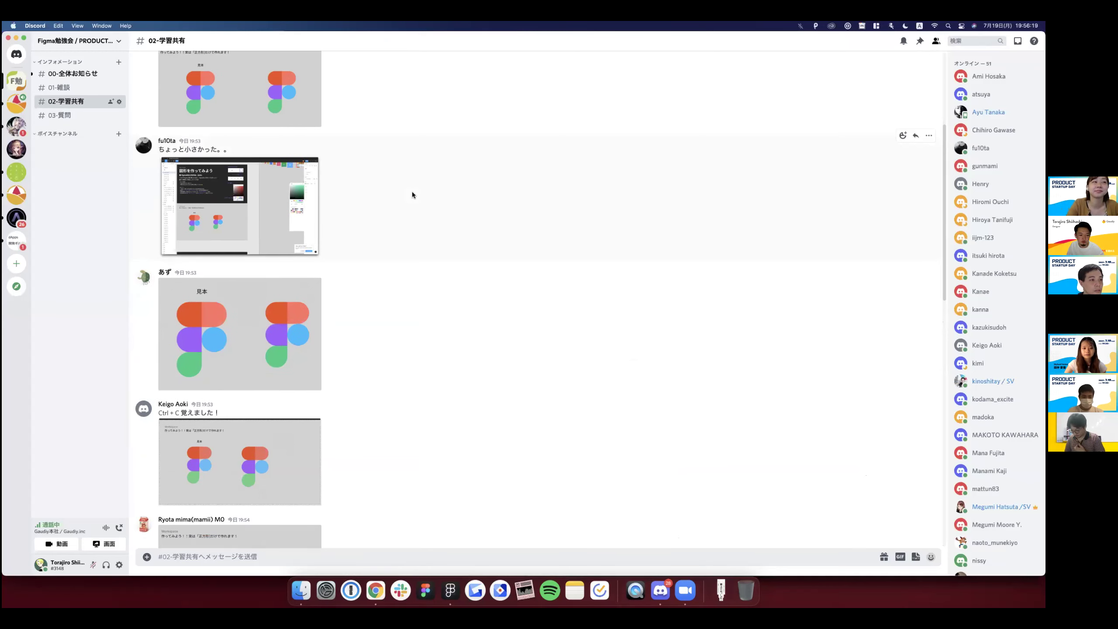
pyautogui.scroll(-4, 412, 195)
pyautogui.scroll(-5, 412, 195)
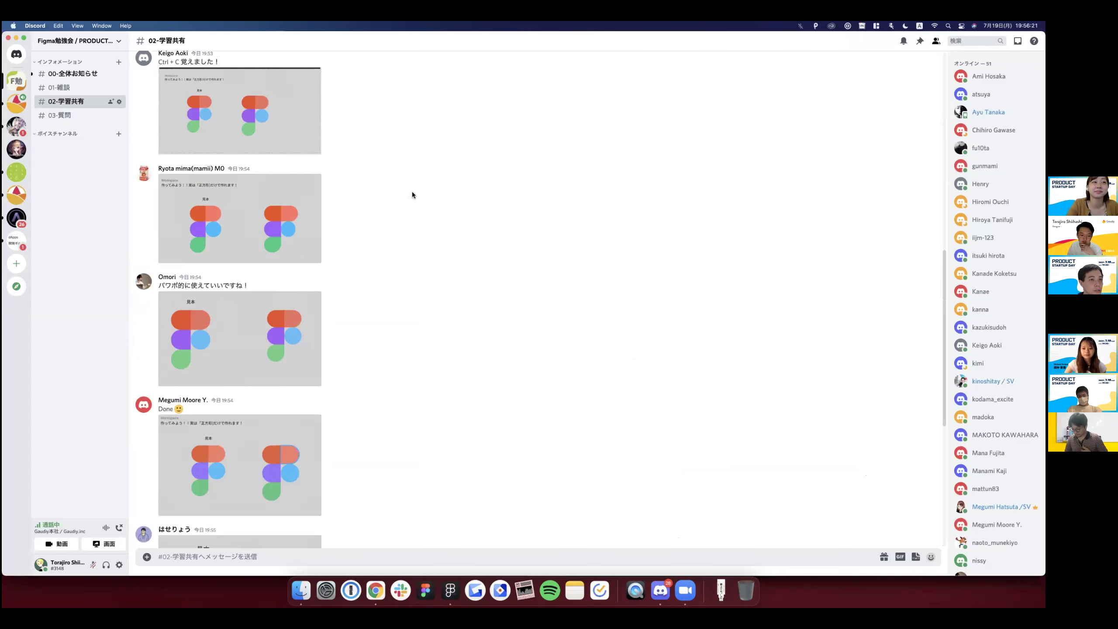
pyautogui.scroll(-2, 412, 195)
pyautogui.scroll(-6, 412, 194)
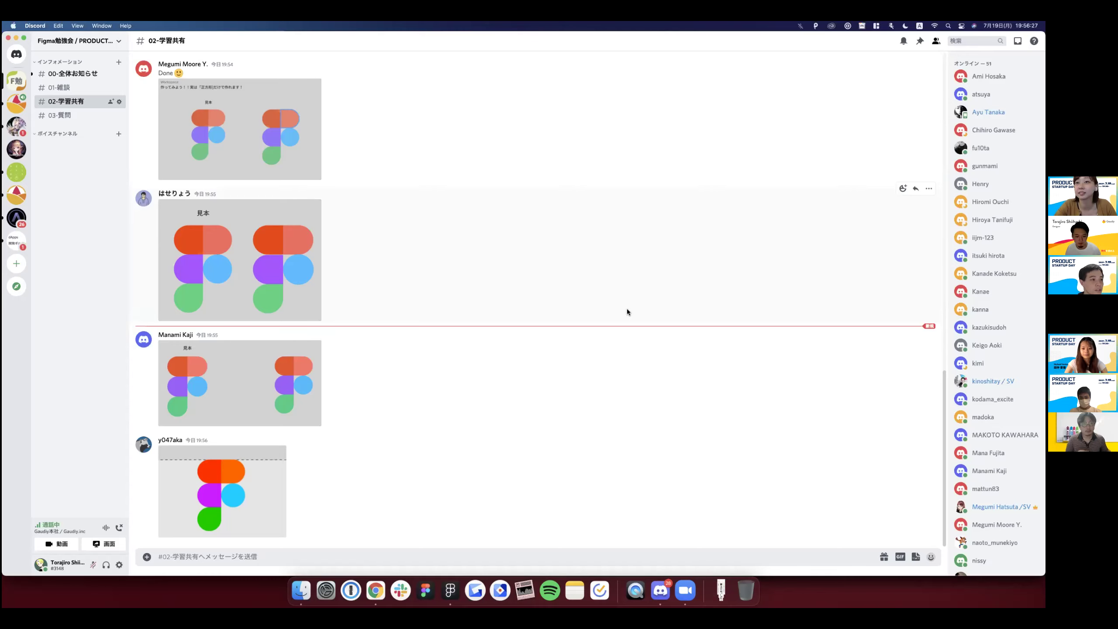
# Glance at Figma, then return to Discord and open and close the emoji picker.
pyautogui.press('super+Tab')
pyautogui.hscroll(3, 554, 387)
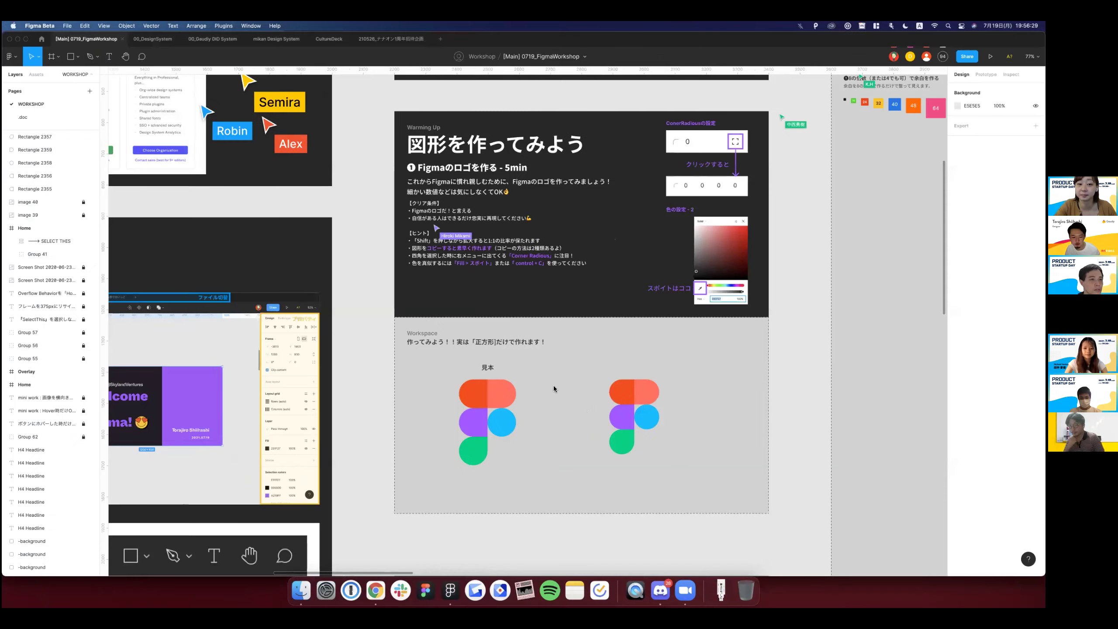
pyautogui.press('super+Tab')
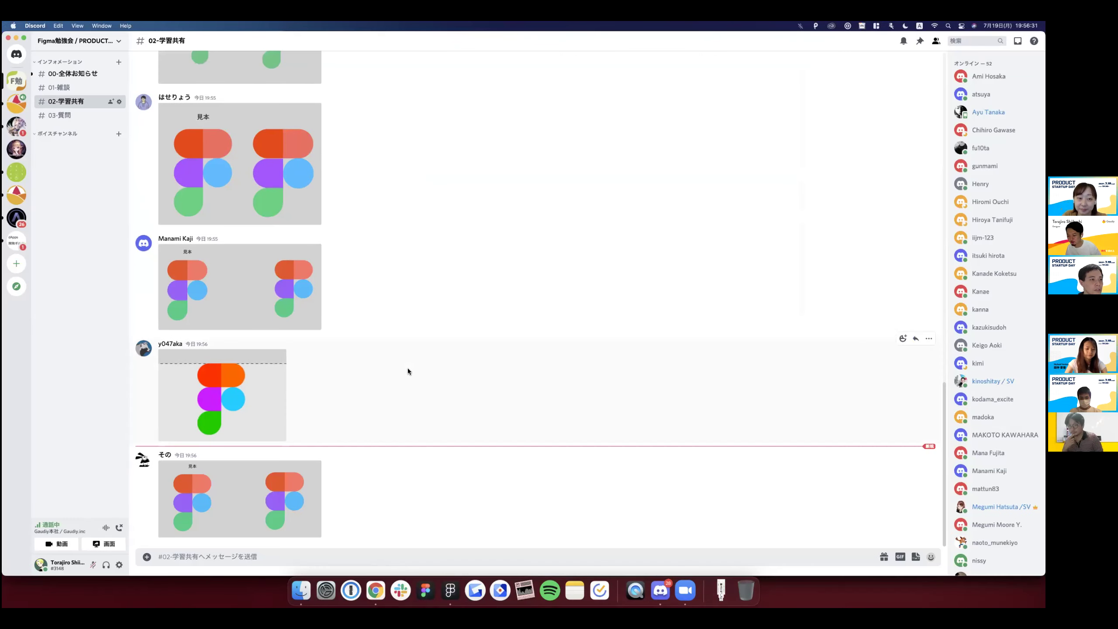
pyautogui.click(930, 557)
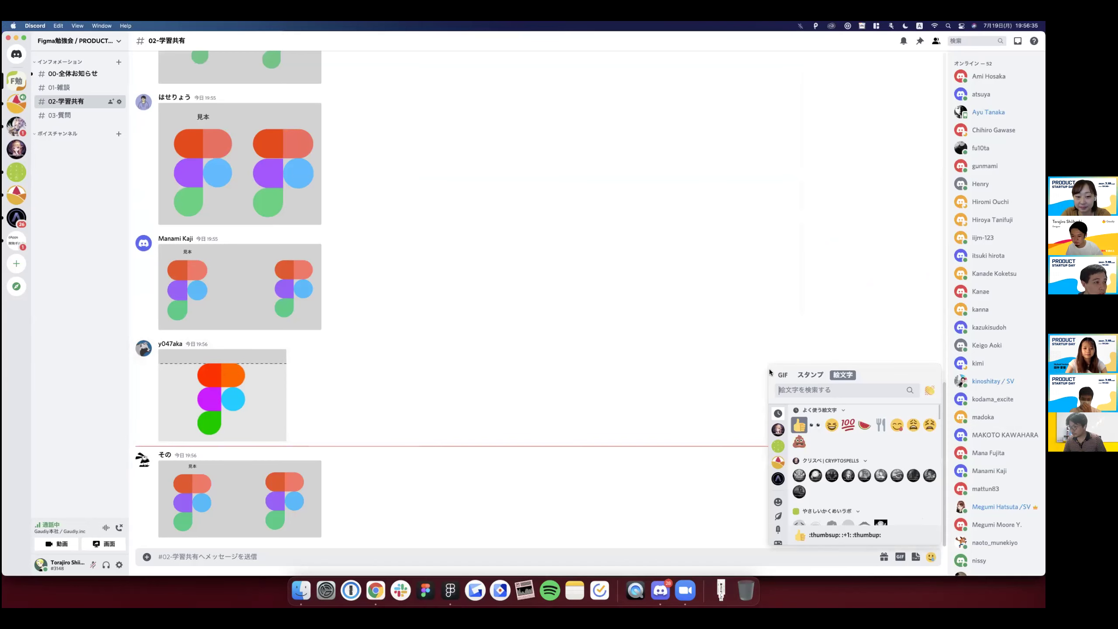
pyautogui.click(588, 313)
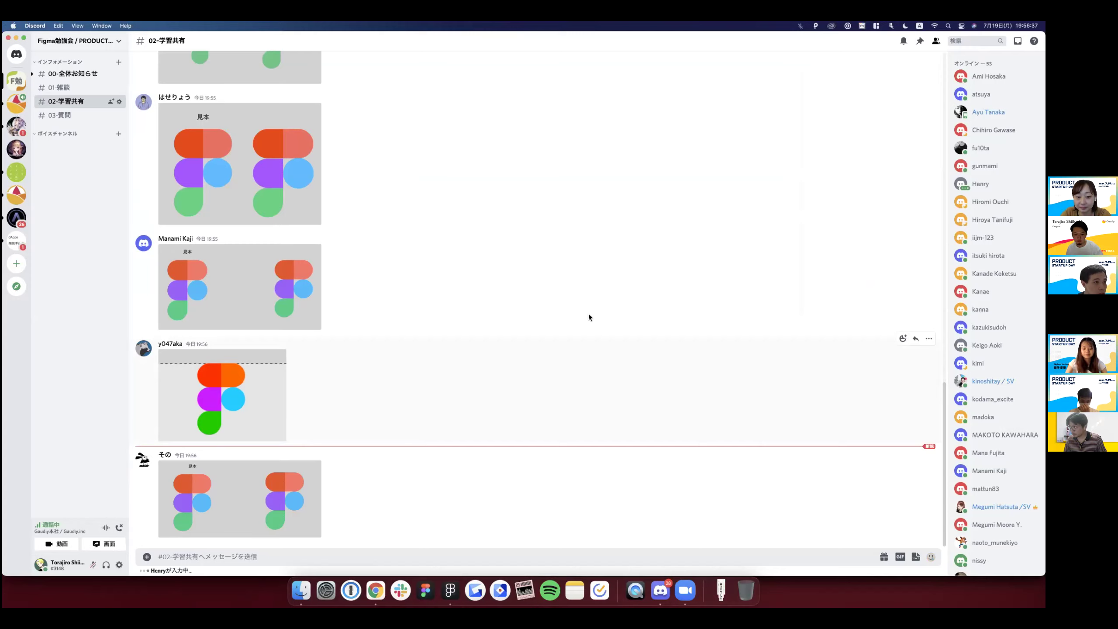
# Return to the full-screen Figma workshop file showing the logo exercise slide.
pyautogui.press('super+Tab')
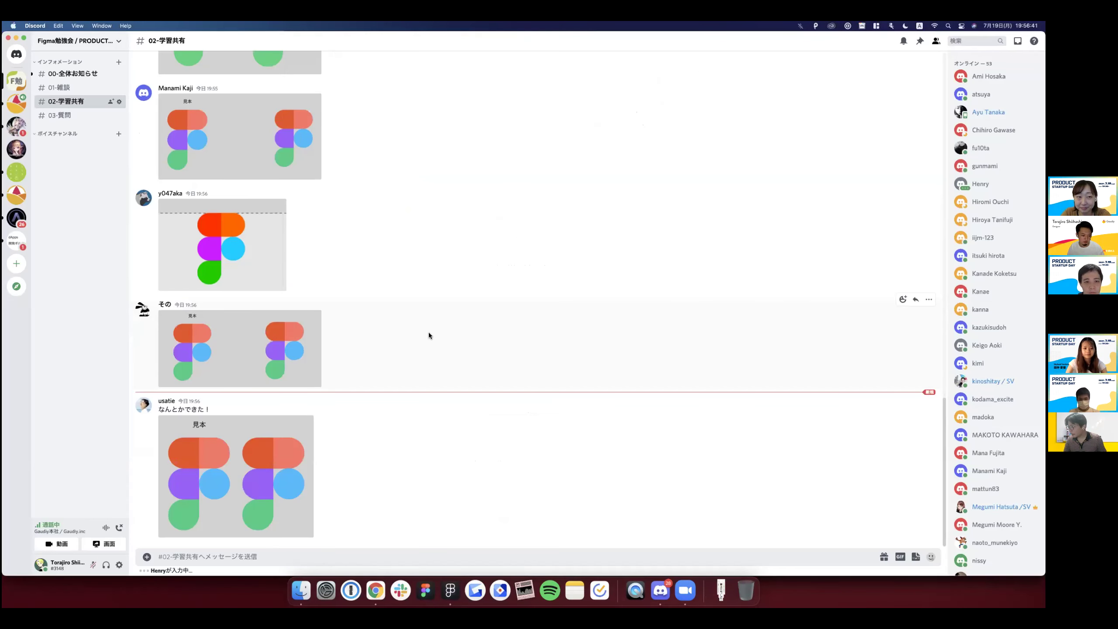
pyautogui.scroll(3, 447, 353)
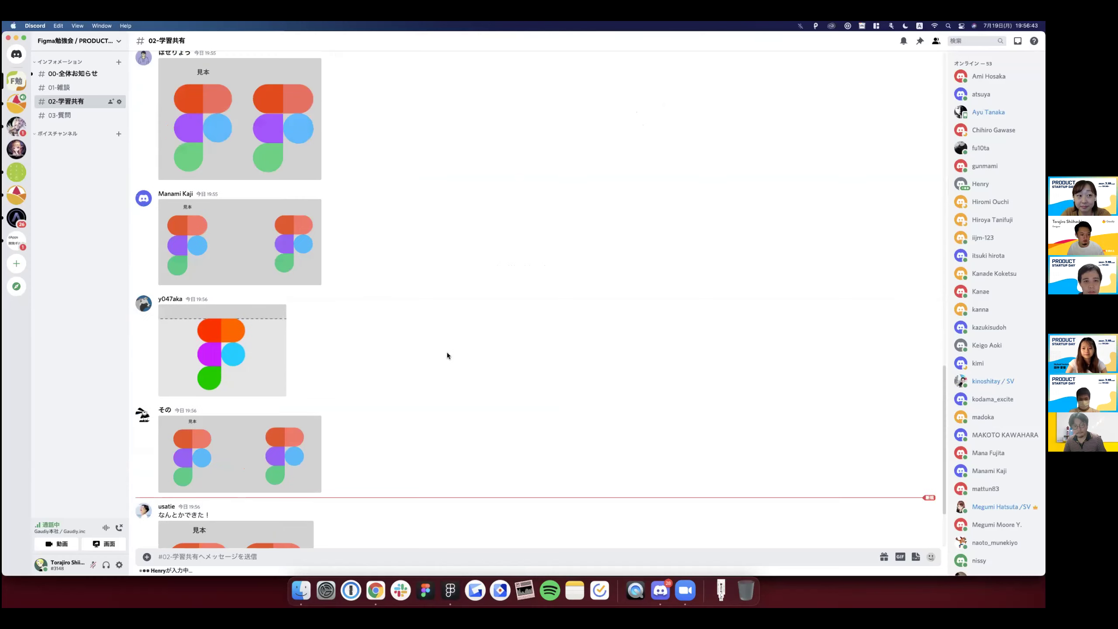
pyautogui.scroll(2, 475, 274)
pyautogui.scroll(3, 475, 277)
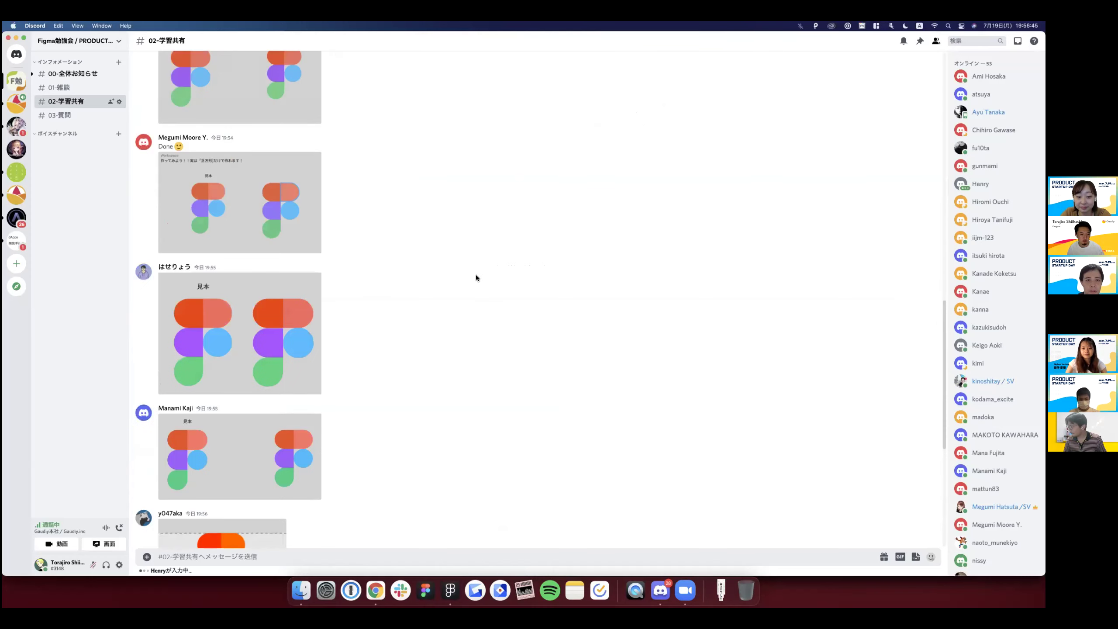
pyautogui.scroll(3, 475, 277)
pyautogui.scroll(-5, 475, 278)
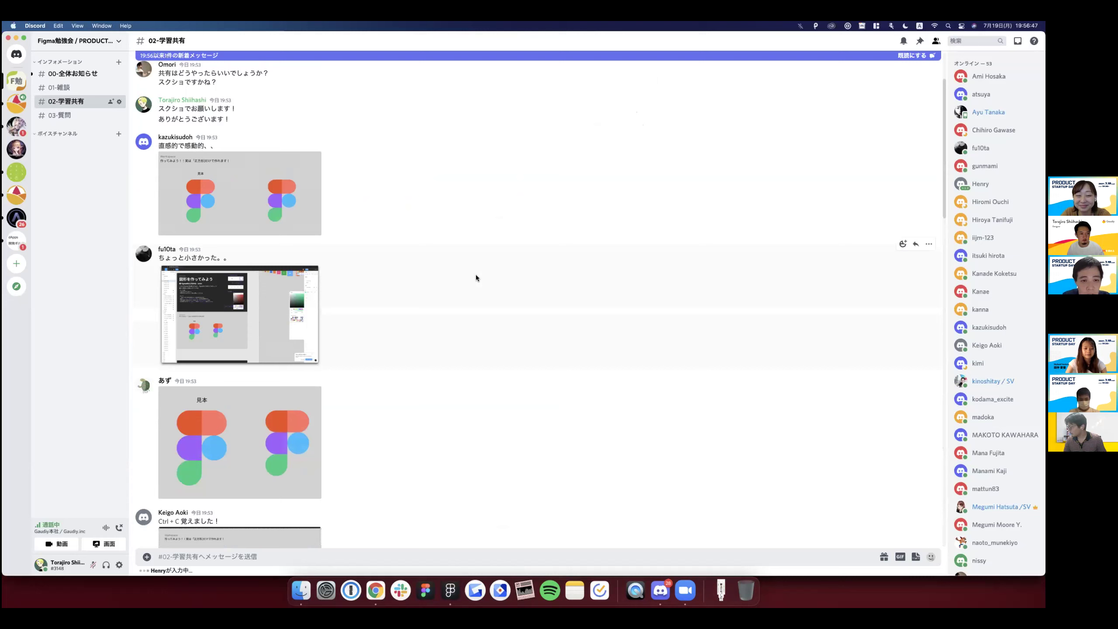
pyautogui.scroll(-5, 476, 277)
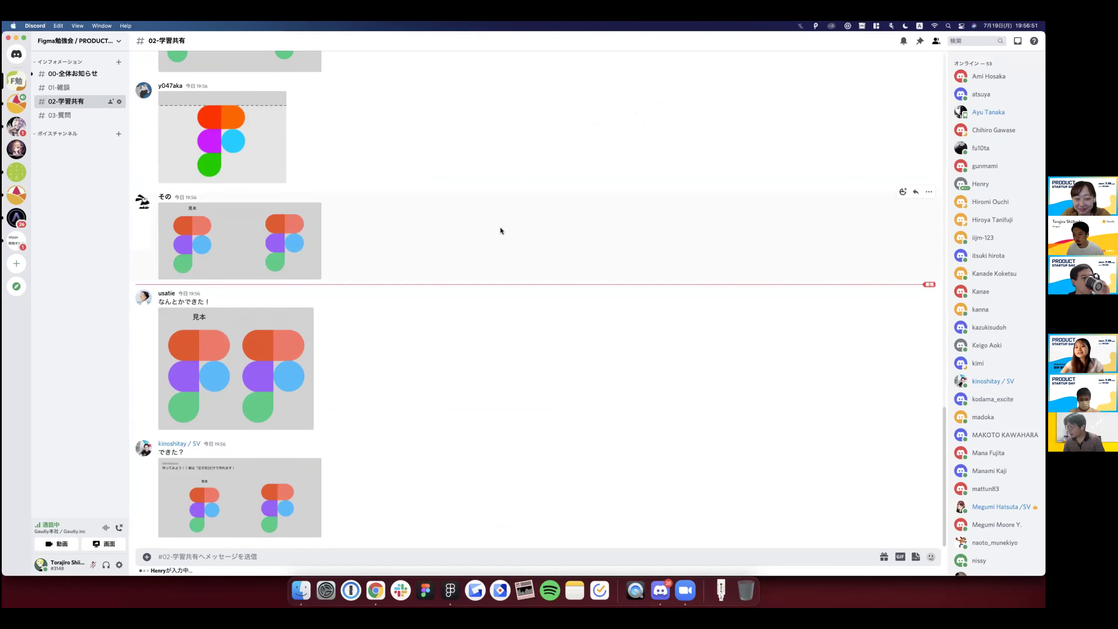
pyautogui.press('super+Tab')
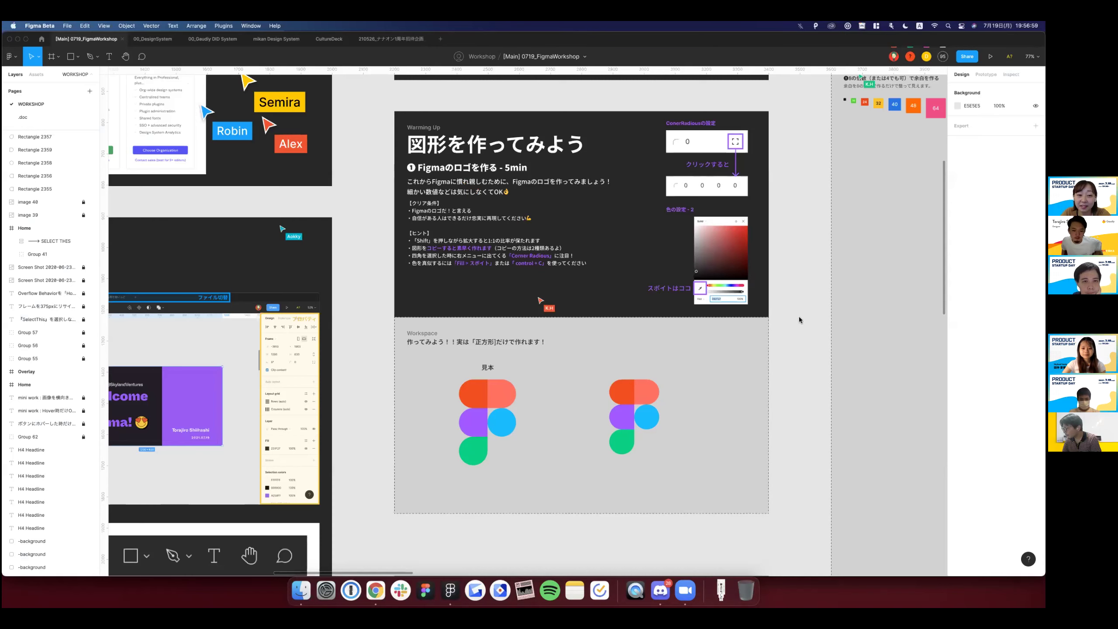
pyautogui.hotkey('ctrl', 'Left')
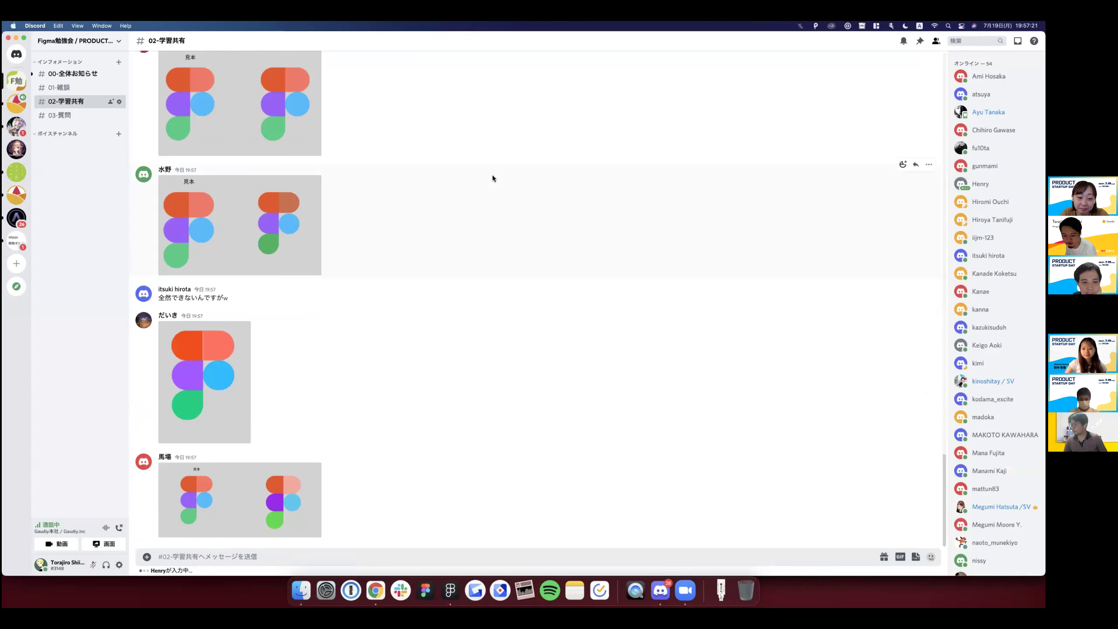
pyautogui.hotkey('ctrl', 'Right')
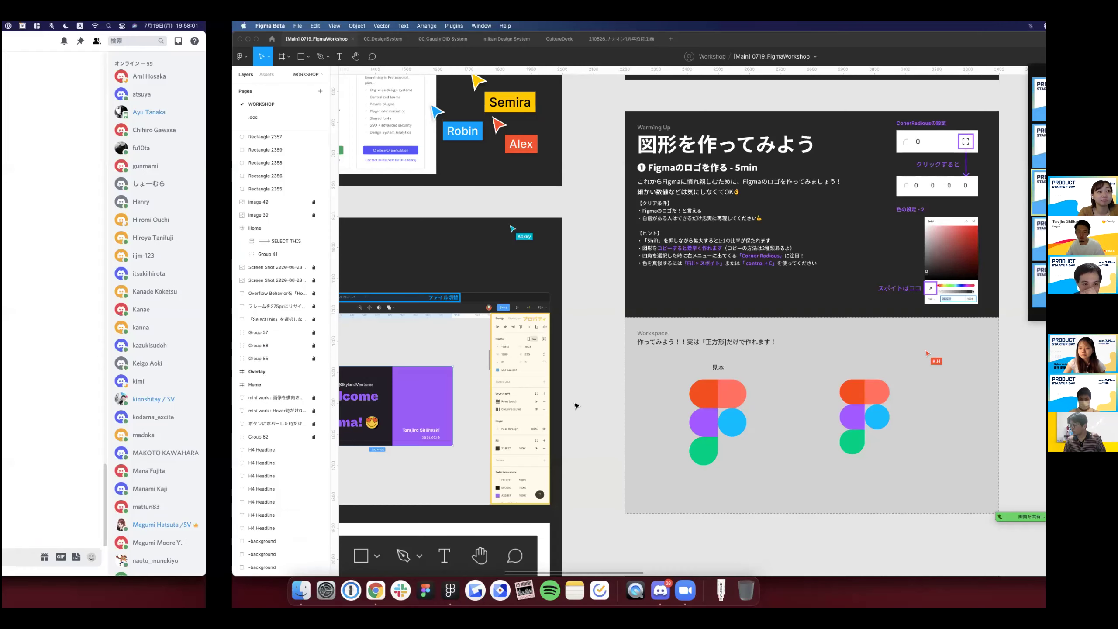
# Draw a square beside the copied logo and set its height to 80.
pyautogui.press('r')
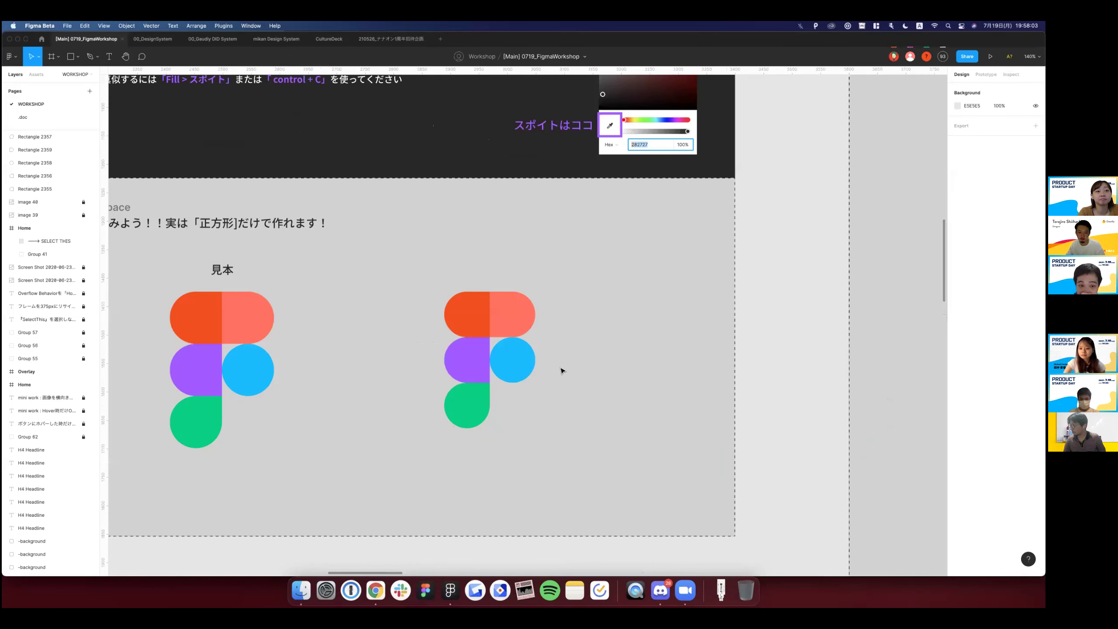
pyautogui.scroll(2, 567, 343)
pyautogui.scroll(3, 616, 321)
pyautogui.moveTo(560, 270); pyautogui.dragTo(621, 329)
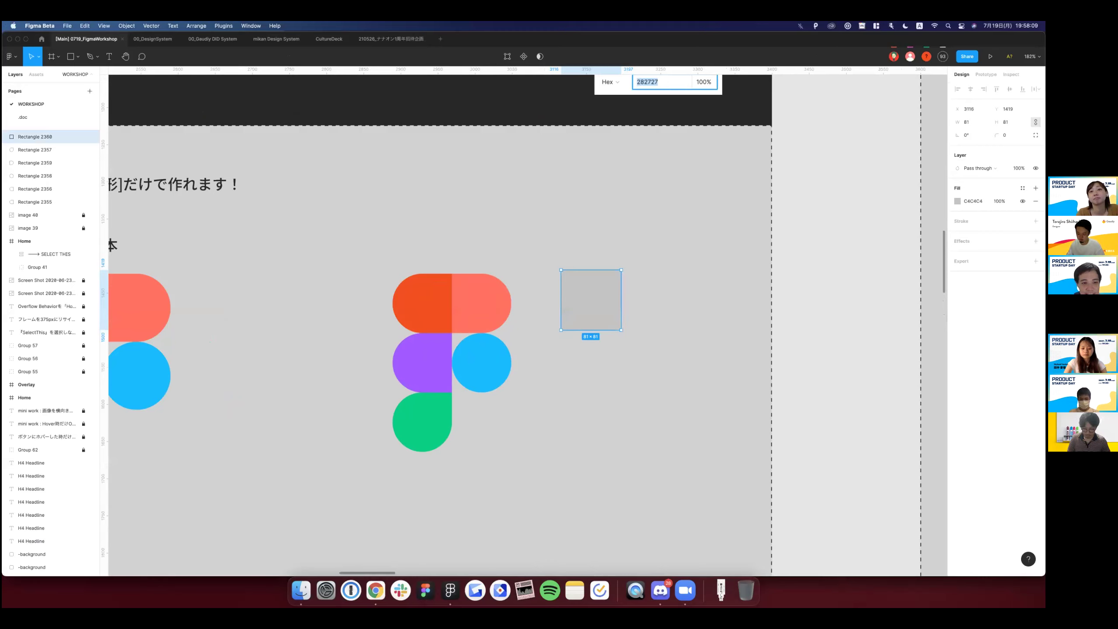
pyautogui.click(1008, 122)
pyautogui.write('80')
pyautogui.press('Return')
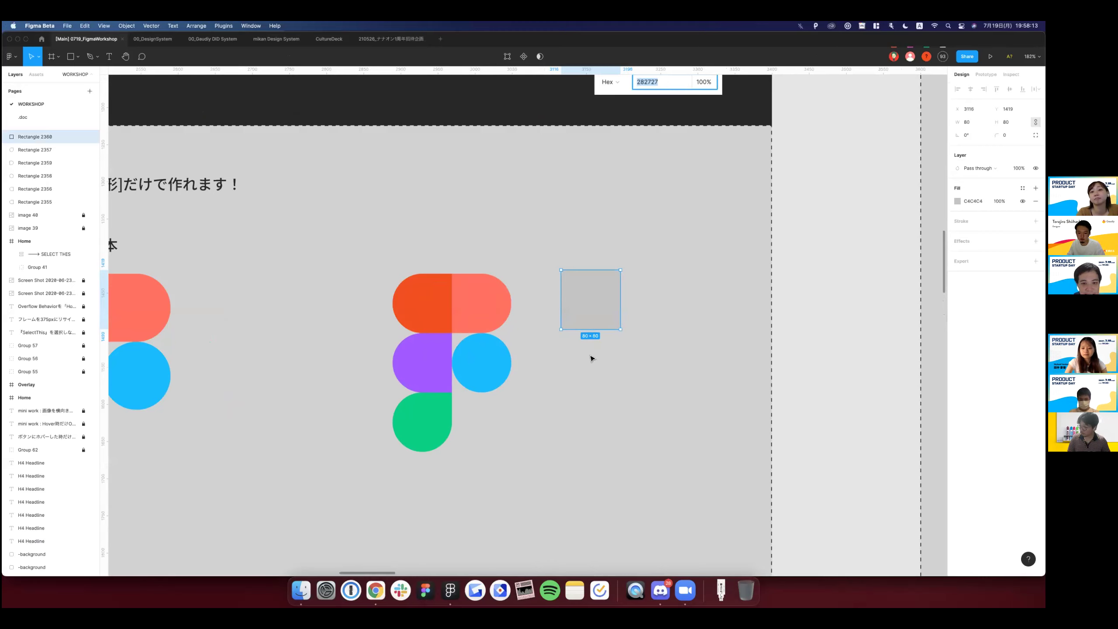
# Copy the 80×80 square into a two-column grid of grey squares.
pyautogui.moveTo(602, 317); pyautogui.dragTo(603, 377)
pyautogui.hotkey('ctrl', 'd')
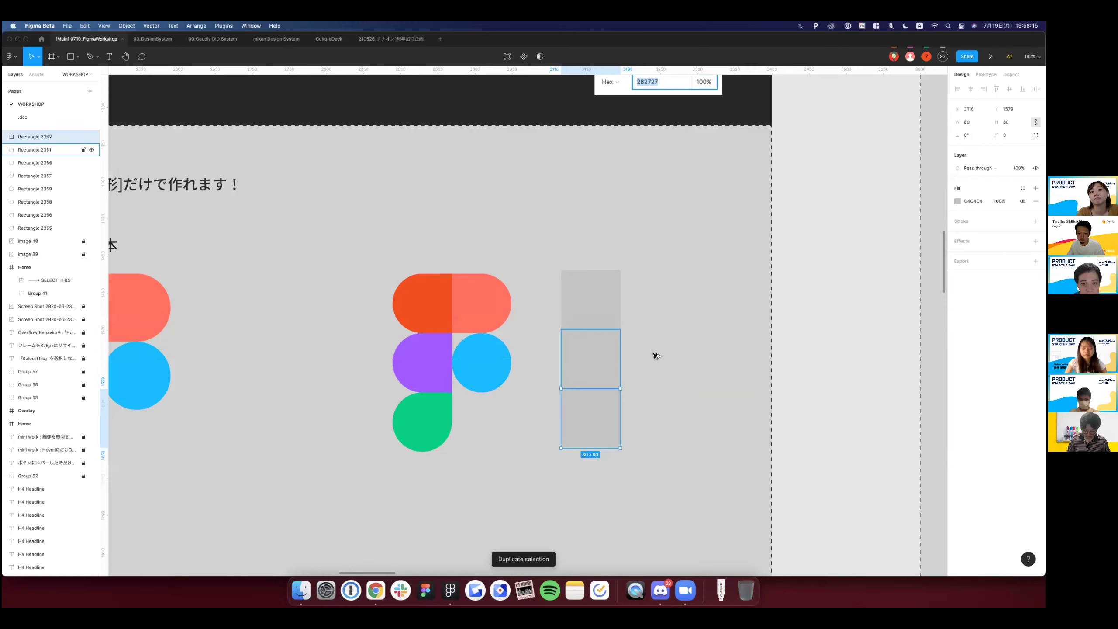
pyautogui.hotkey('ctrl', 'd')
pyautogui.press('Escape')
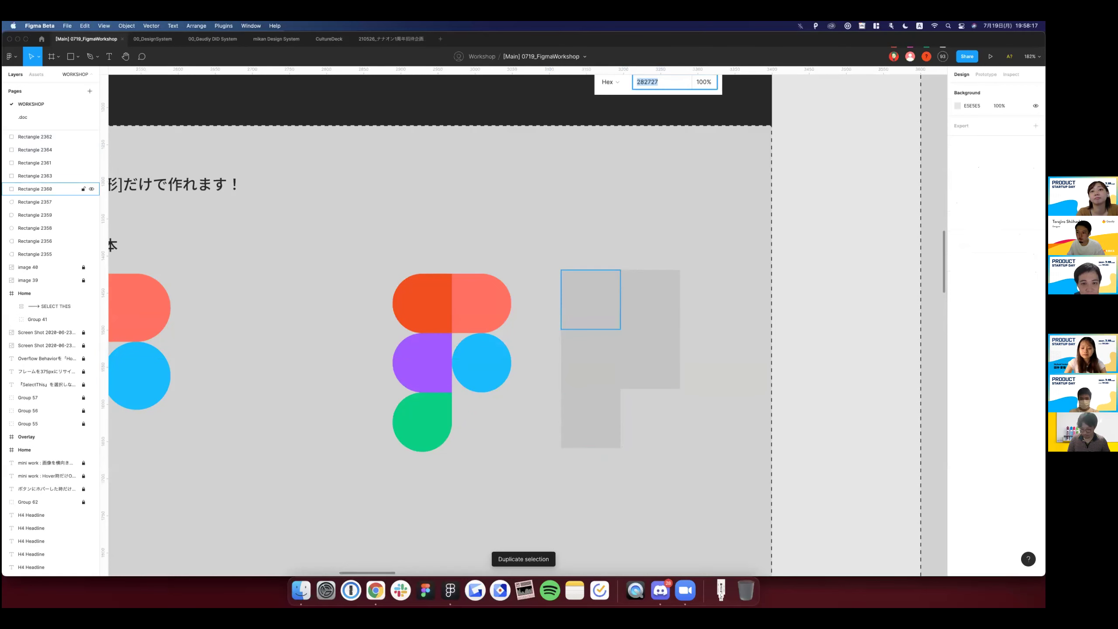
# Round the top-left square's top-left and bottom-left corners to 40.
pyautogui.click(44, 188)
pyautogui.click(1035, 134)
pyautogui.write('40')
pyautogui.press('Tab')
pyautogui.press('Tab')
pyautogui.press('Tab')
pyautogui.write('40')
pyautogui.press('Return')
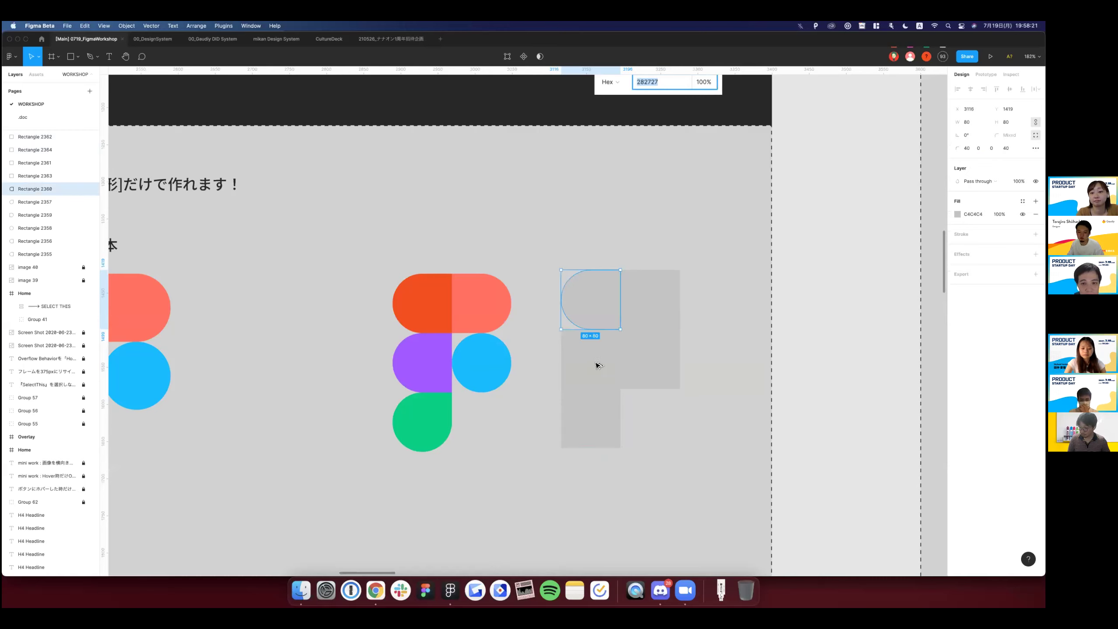
pyautogui.click(598, 365)
pyautogui.press('super+z')
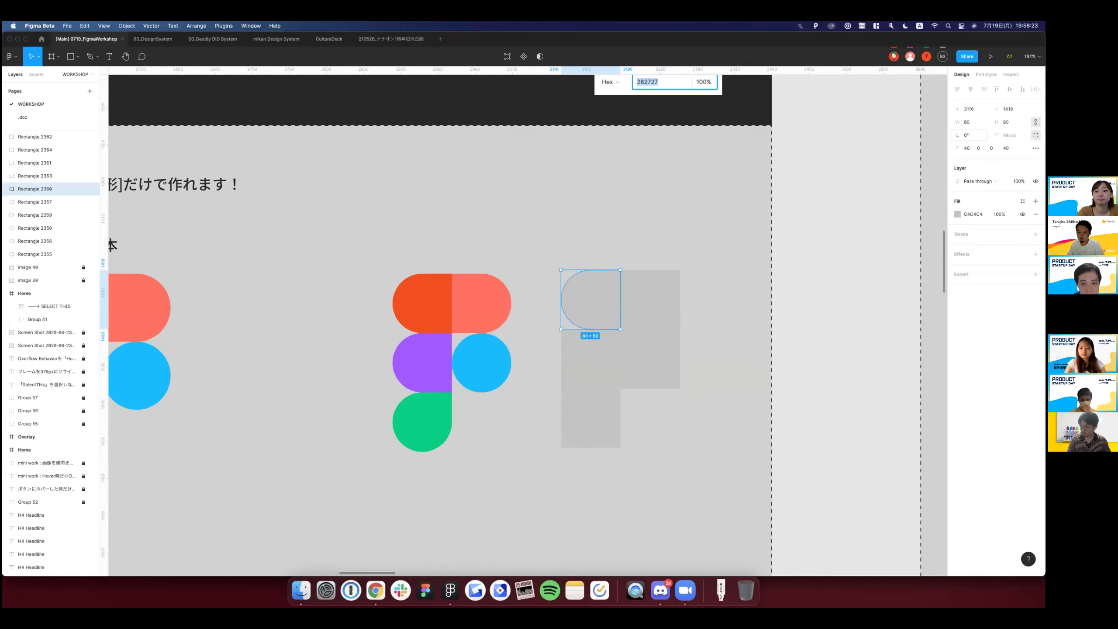
# Replace the extra grey squares with two copies of the left-rounded shape below it.
pyautogui.click(603, 379)
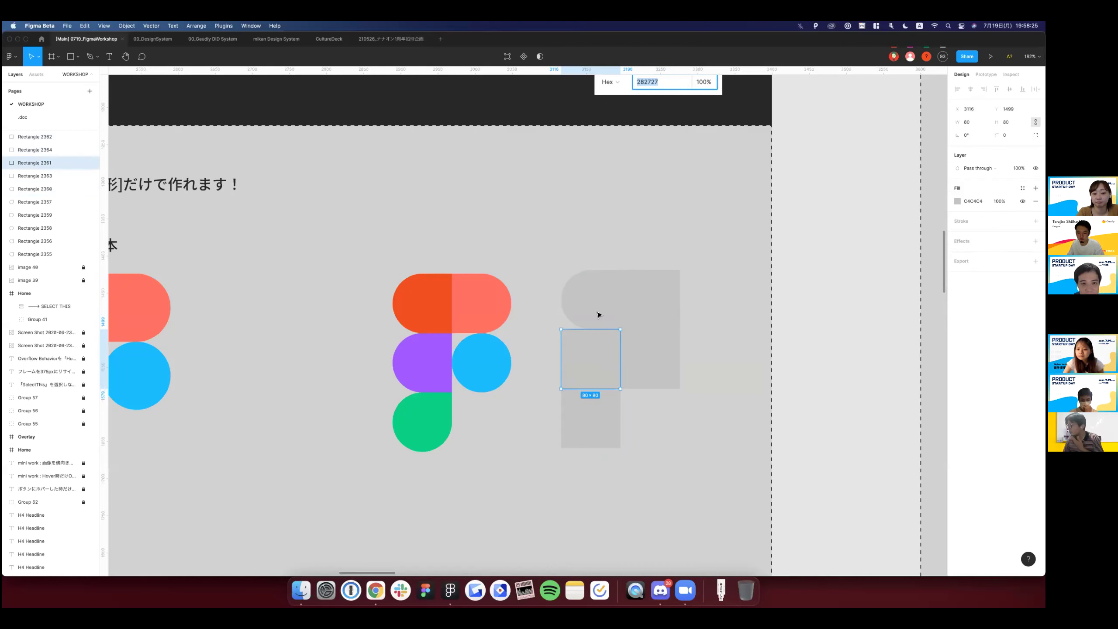
pyautogui.press('Delete')
pyautogui.press('super+d')
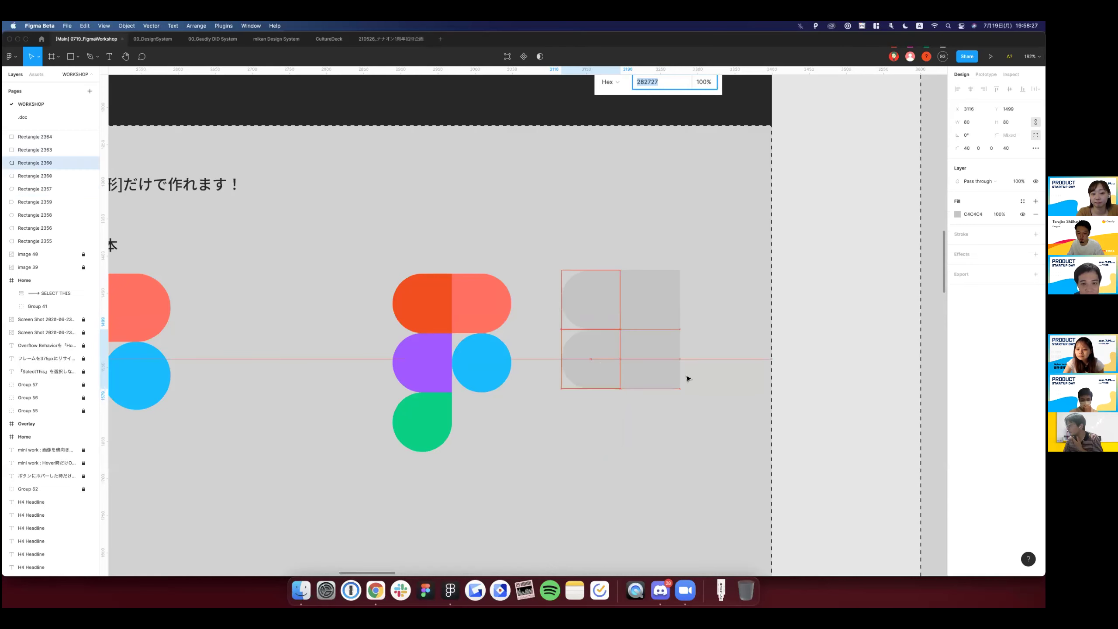
pyautogui.press('super+d')
pyautogui.click(671, 299)
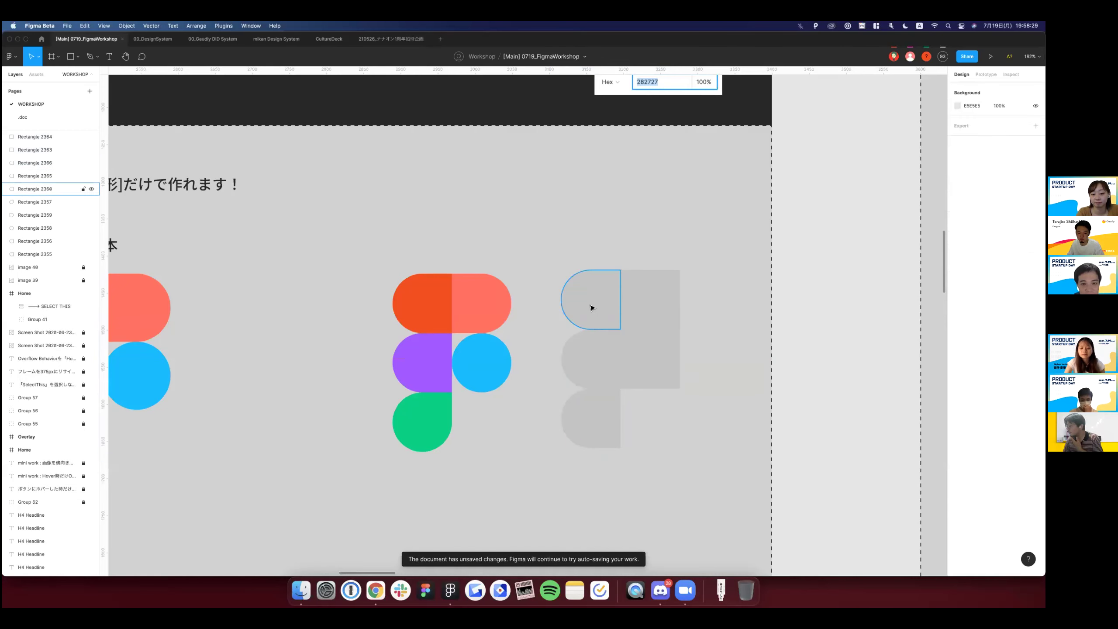
pyautogui.press('Delete')
# Duplicate the left-rounded shape beside itself and flip it horizontally to round its right side.
pyautogui.click(591, 307)
pyautogui.press('super+d')
pyautogui.moveTo(648, 308); pyautogui.dragTo(665, 307)
pyautogui.hotkey('shift', 'h')
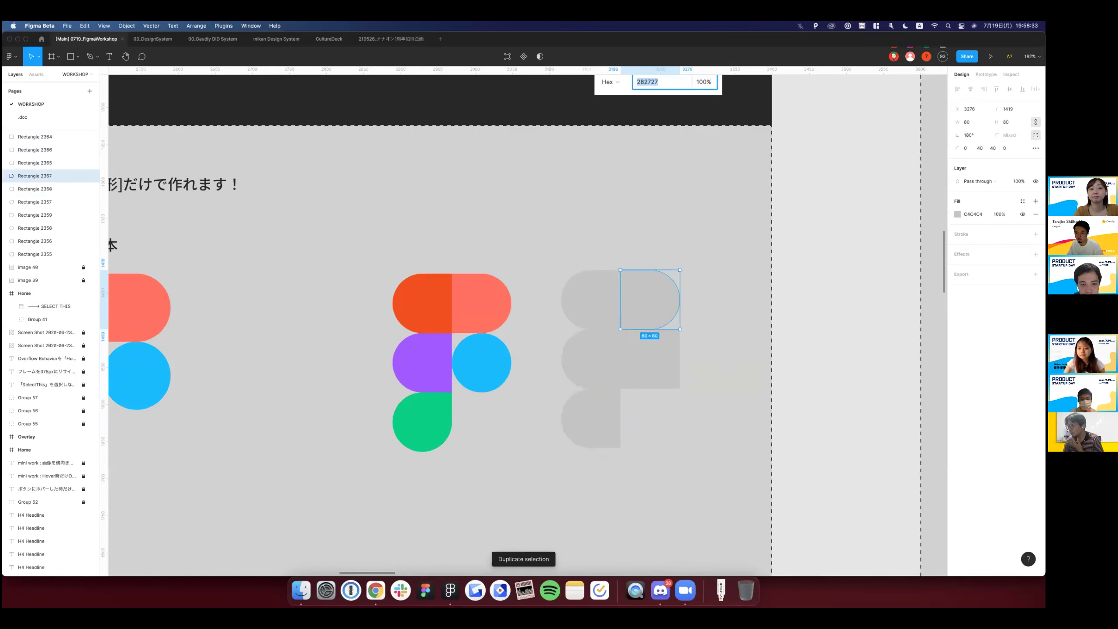
# Make the middle-right square a 40-radius circle and round the bottom piece's bottom-right corner to 40.
pyautogui.click(650, 370)
pyautogui.click(1007, 135)
pyautogui.write('40')
pyautogui.press('Return')
pyautogui.click(596, 411)
pyautogui.click(991, 148)
pyautogui.write('40')
pyautogui.press('Return')
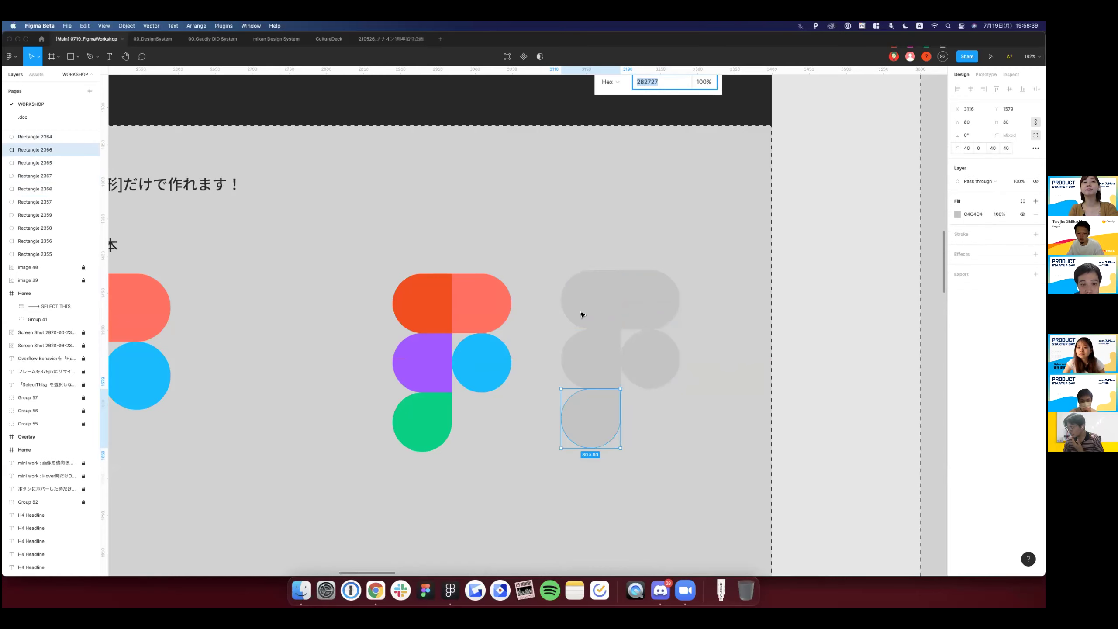
pyautogui.press('Escape')
pyautogui.click(584, 312)
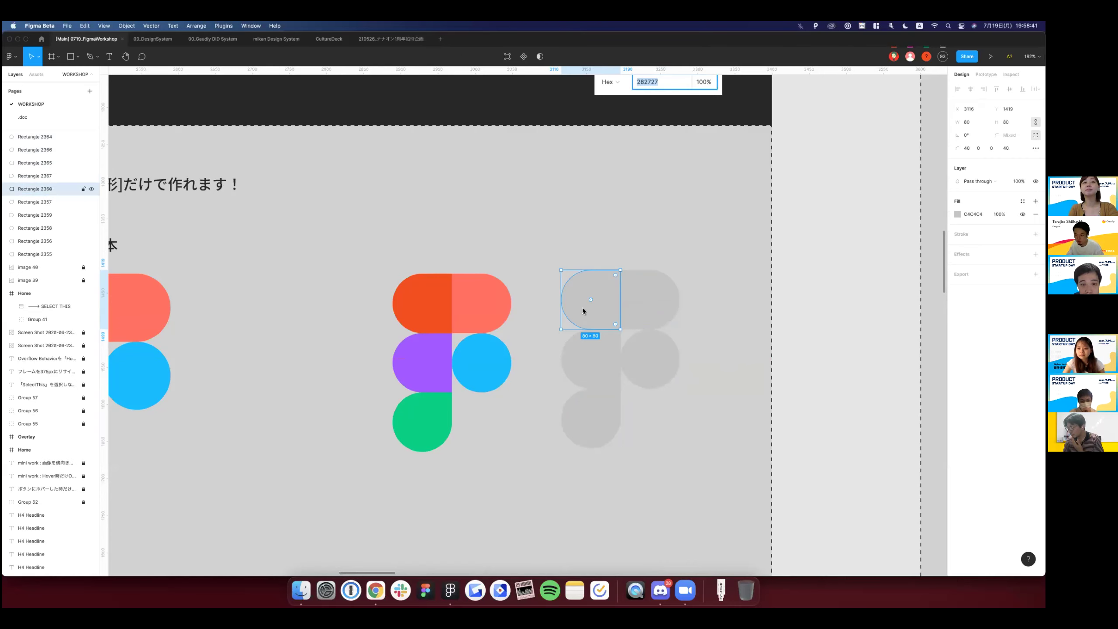
pyautogui.click(957, 214)
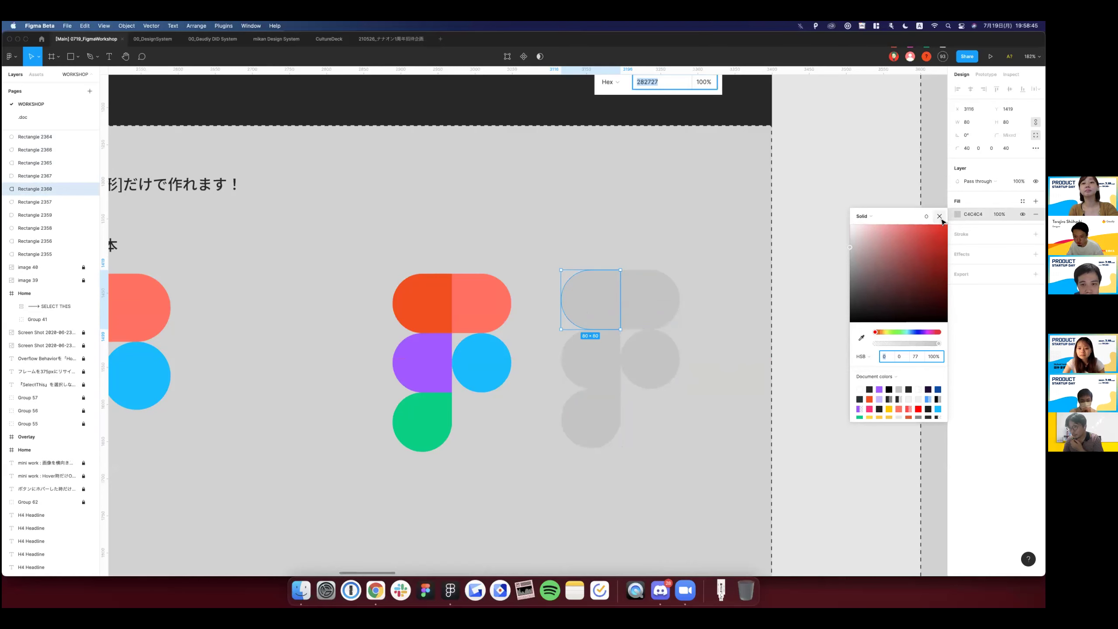
# Eyedrop orange, purple and green from the sample logo onto the matching grey pieces.
pyautogui.press('i')
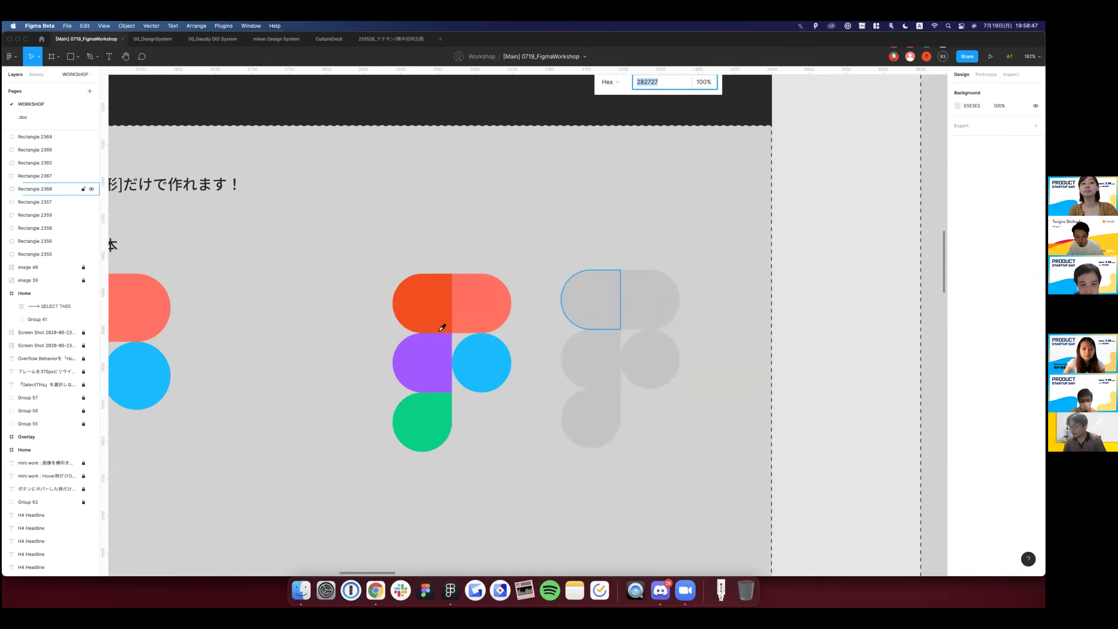
pyautogui.click(442, 326)
pyautogui.click(596, 381)
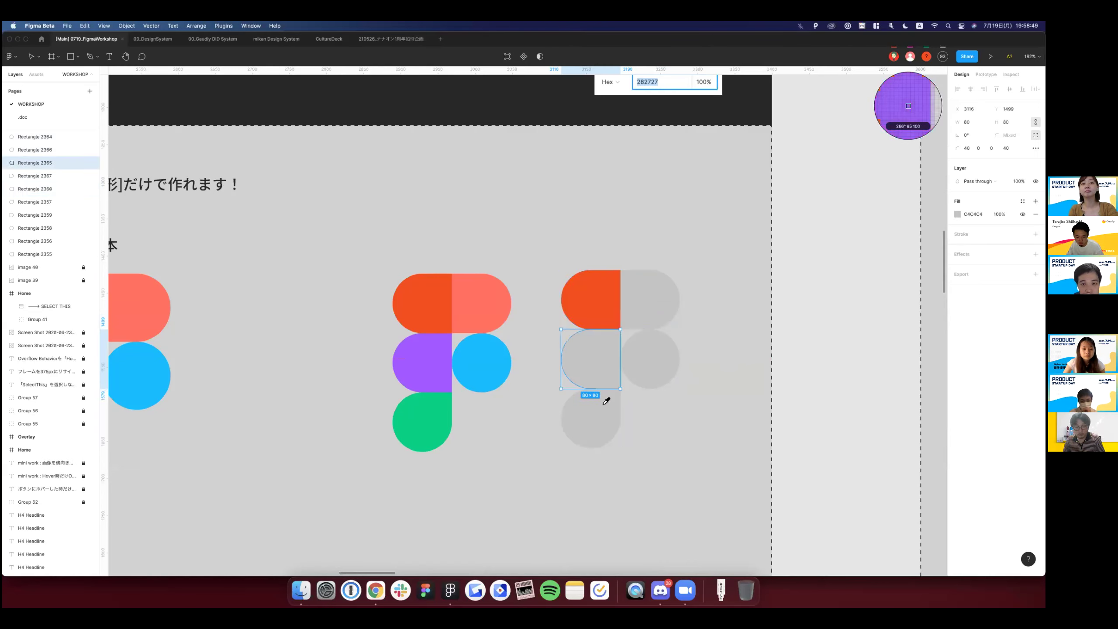
pyautogui.click(606, 401)
pyautogui.click(638, 362)
# Eyedrop blue for the circle and salmon for the top-right shape, then deselect the logo.
pyautogui.press('i')
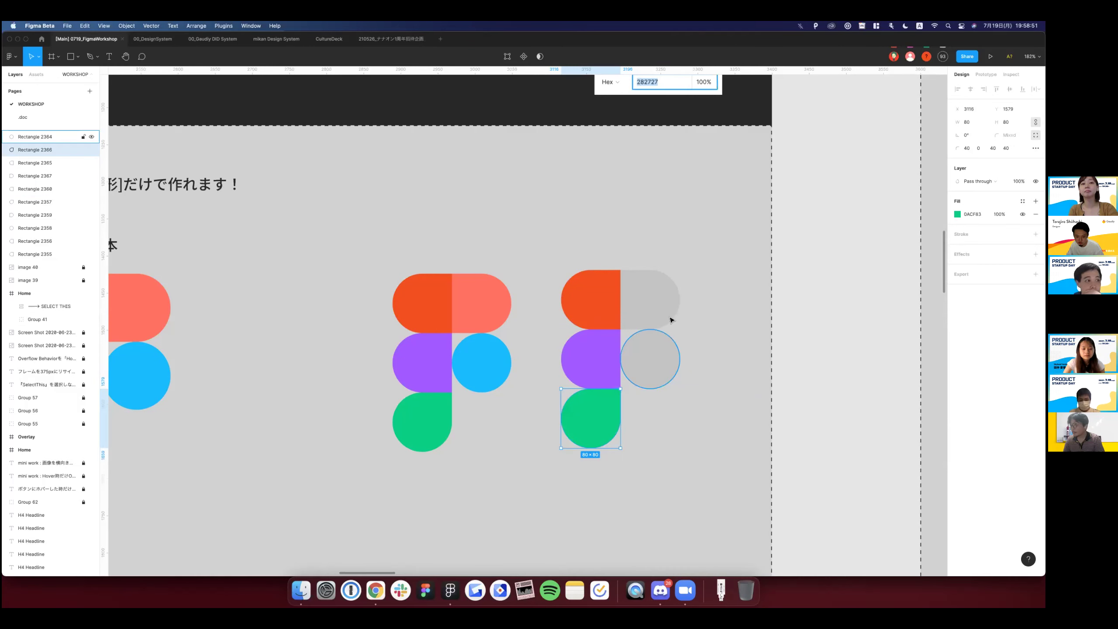
pyautogui.click(497, 359)
pyautogui.click(465, 299)
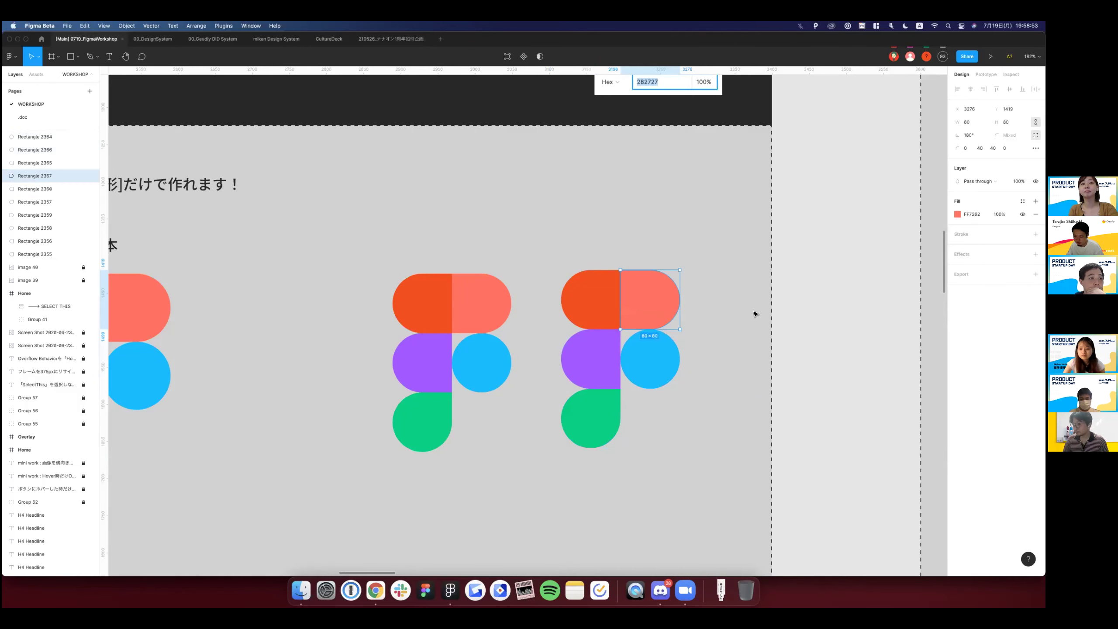
pyautogui.press('Escape')
pyautogui.scroll(-5, 753, 310)
pyautogui.hotkey('ctrl', 'Right')
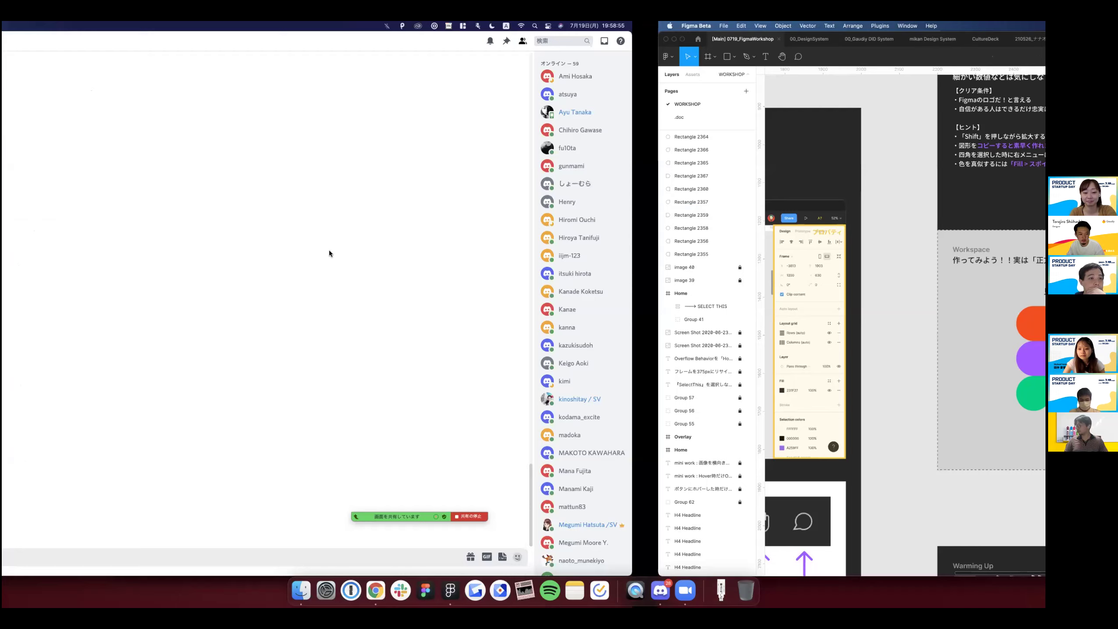
# Switch to Discord and scroll through the latest shared logo attempts.
pyautogui.hotkey('ctrl', 'Right')
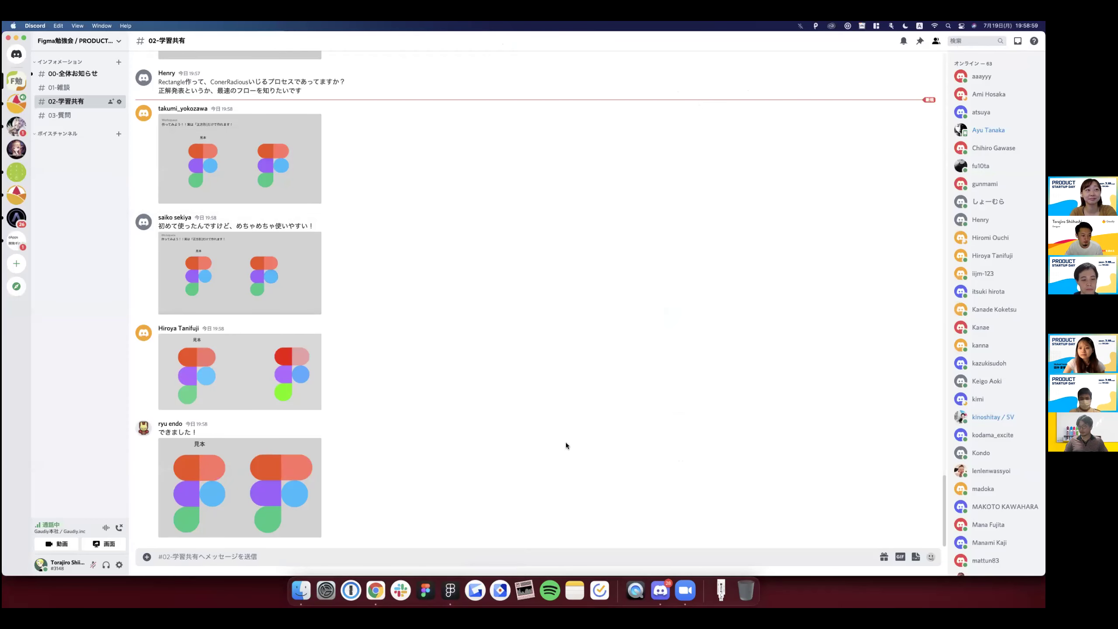
pyautogui.scroll(2, 498, 314)
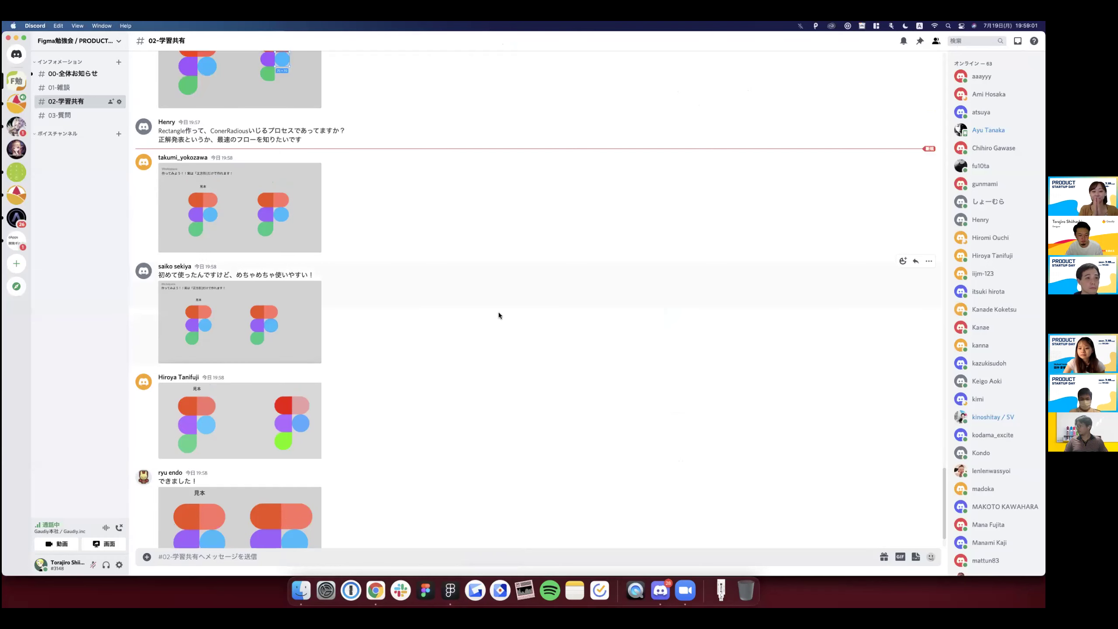
pyautogui.scroll(-2, 599, 392)
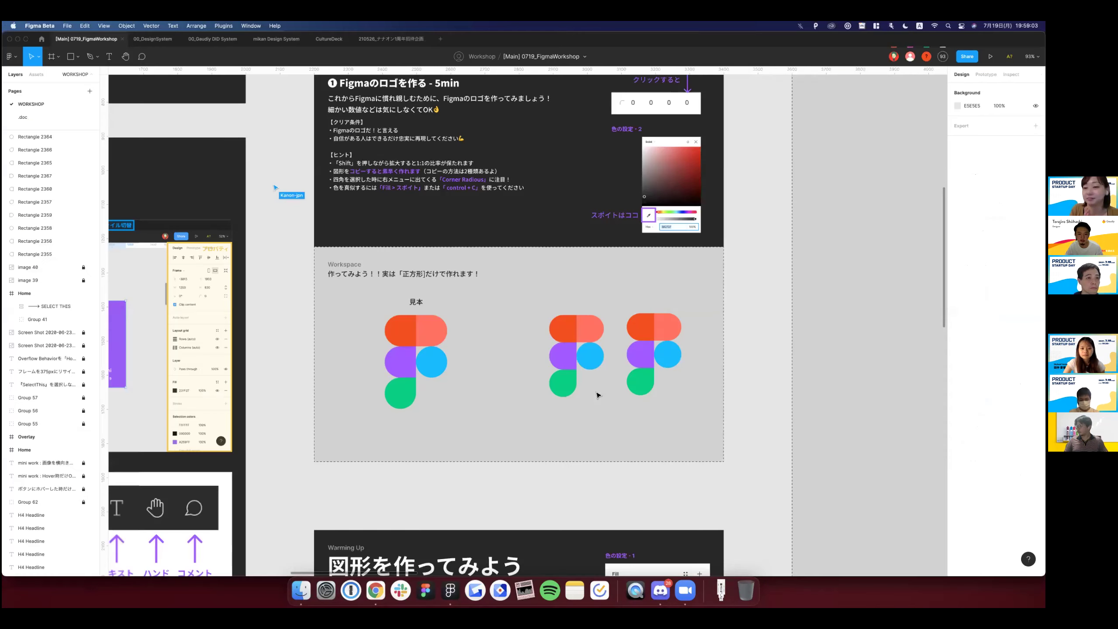
# Scroll the canvas down to the emoji-face Warming Up frame with its empty workspace.
pyautogui.scroll(-10, 598, 394)
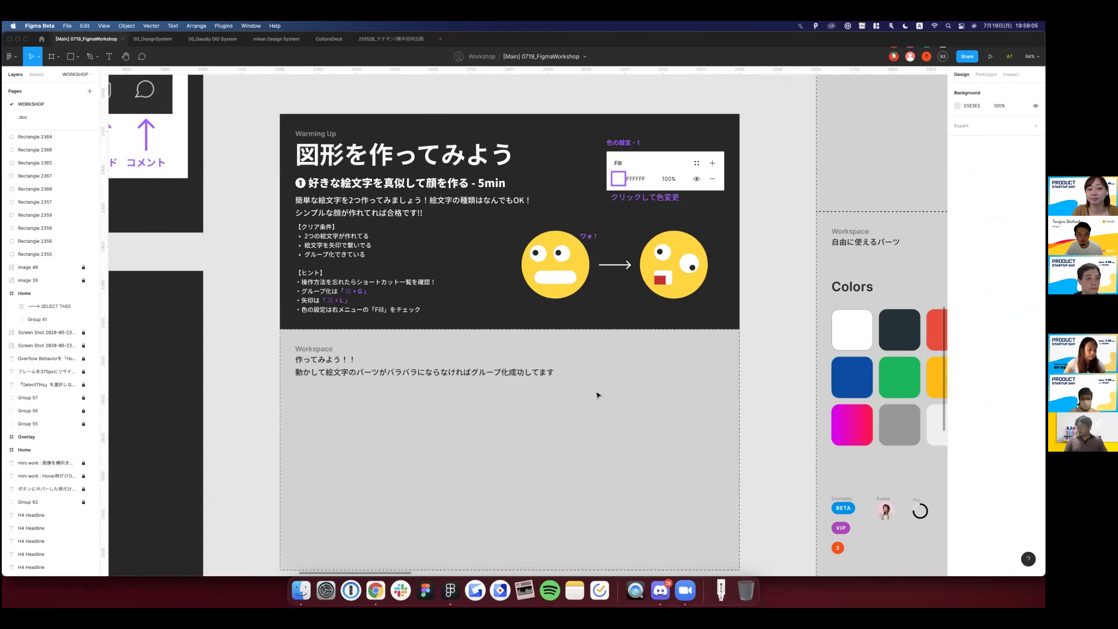
pyautogui.scroll(-2, 598, 394)
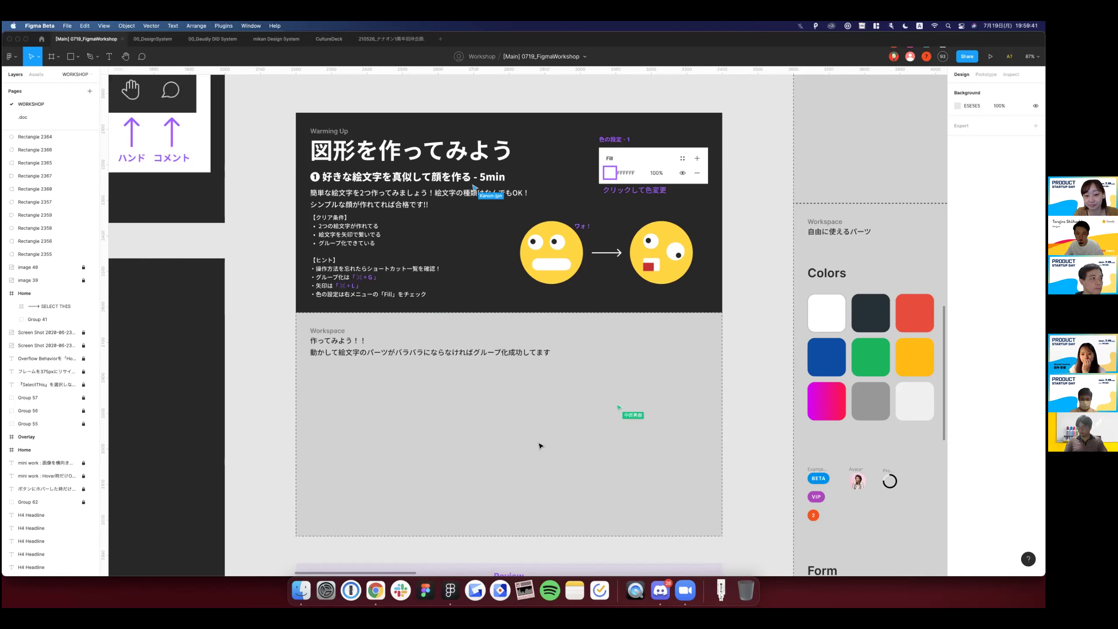
pyautogui.scroll(-1, 588, 279)
pyautogui.scroll(3, 562, 171)
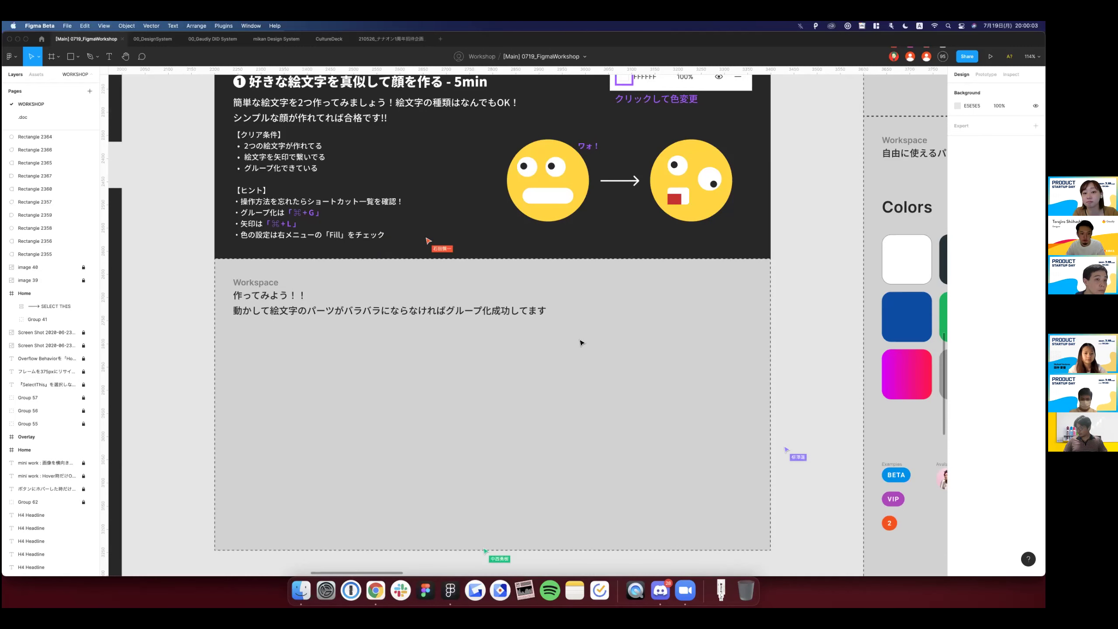
pyautogui.scroll(-3, 569, 290)
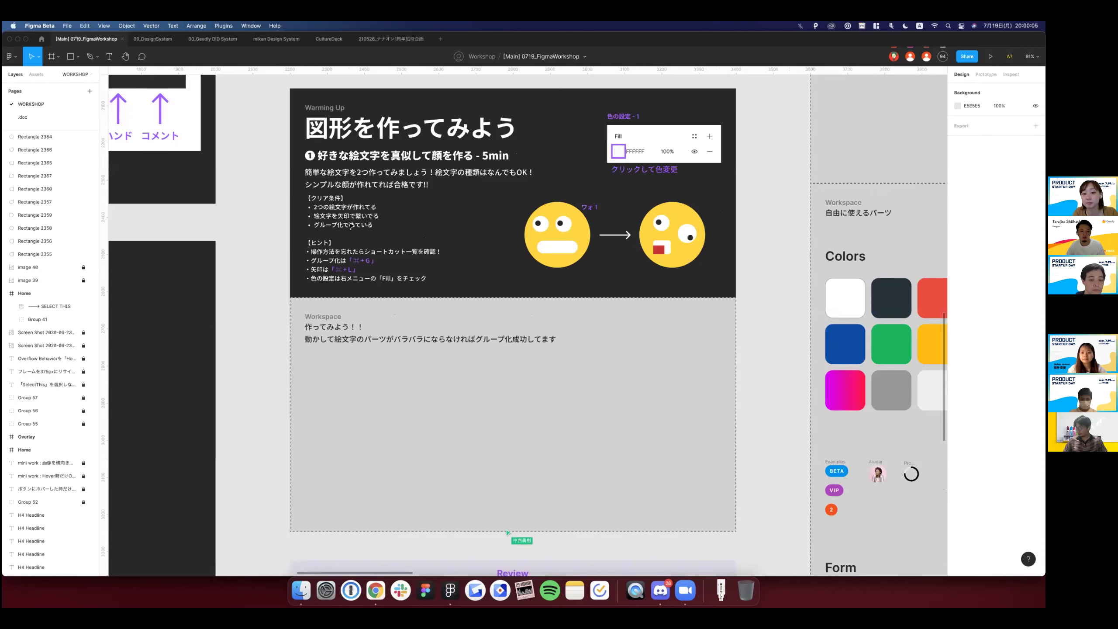
pyautogui.scroll(1, 332, 266)
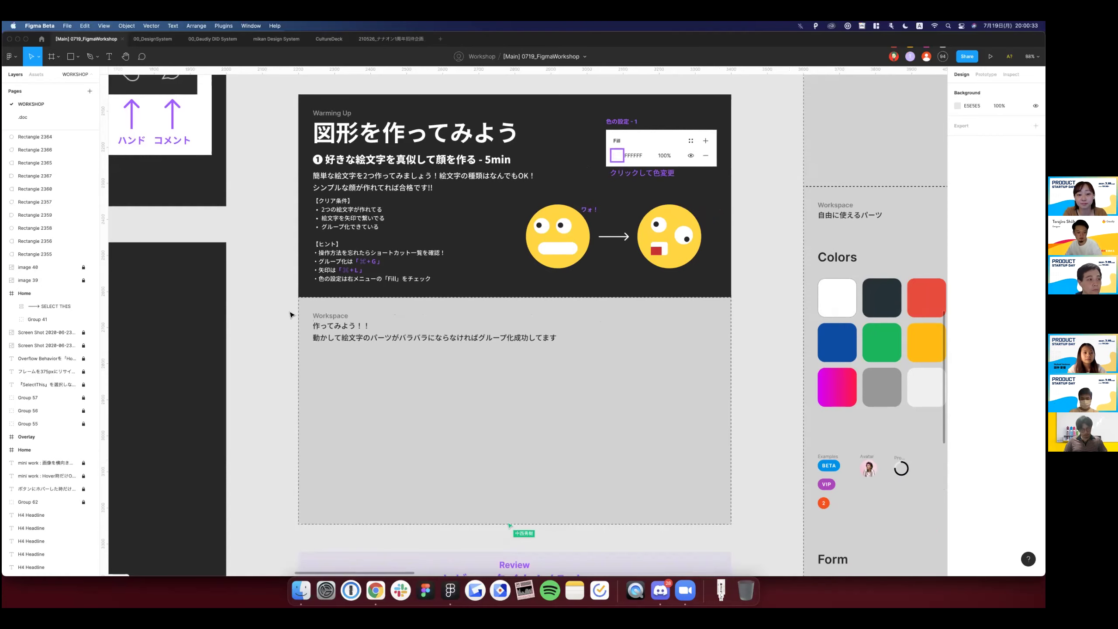
pyautogui.press('super+Tab')
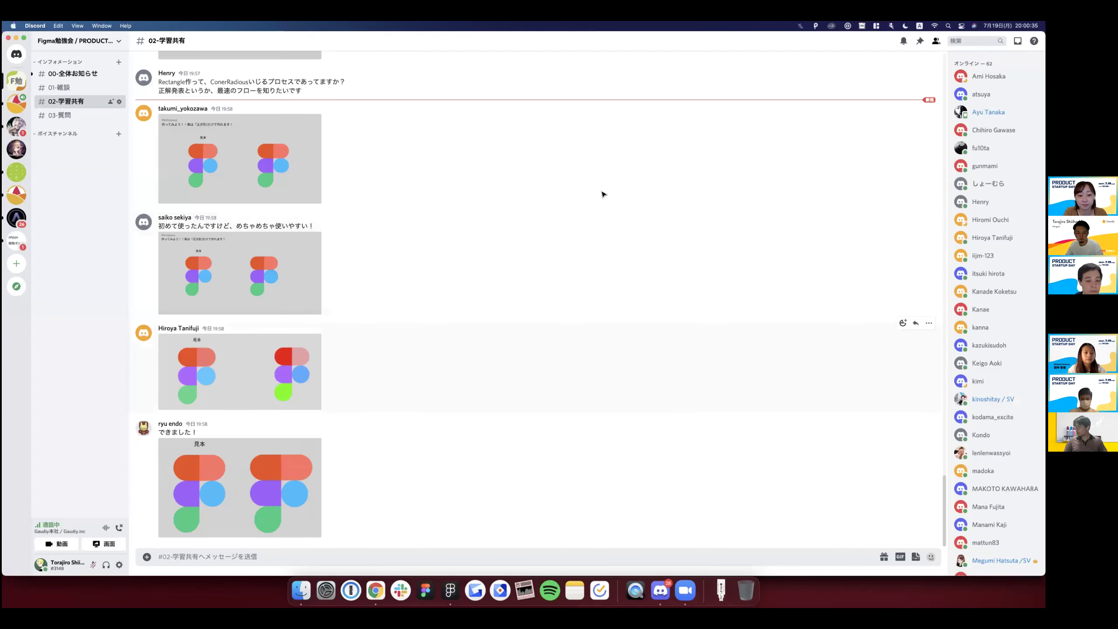
pyautogui.press('super+Tab')
pyautogui.scroll(-3, 520, 282)
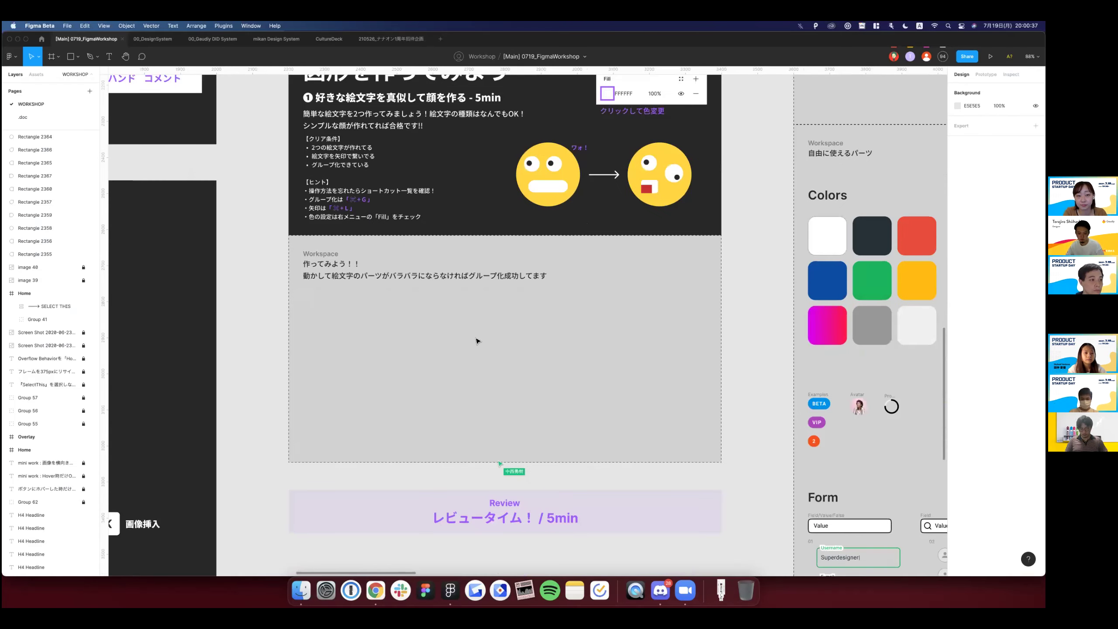
pyautogui.hscroll(-3, 320, 307)
pyautogui.scroll(3, 320, 307)
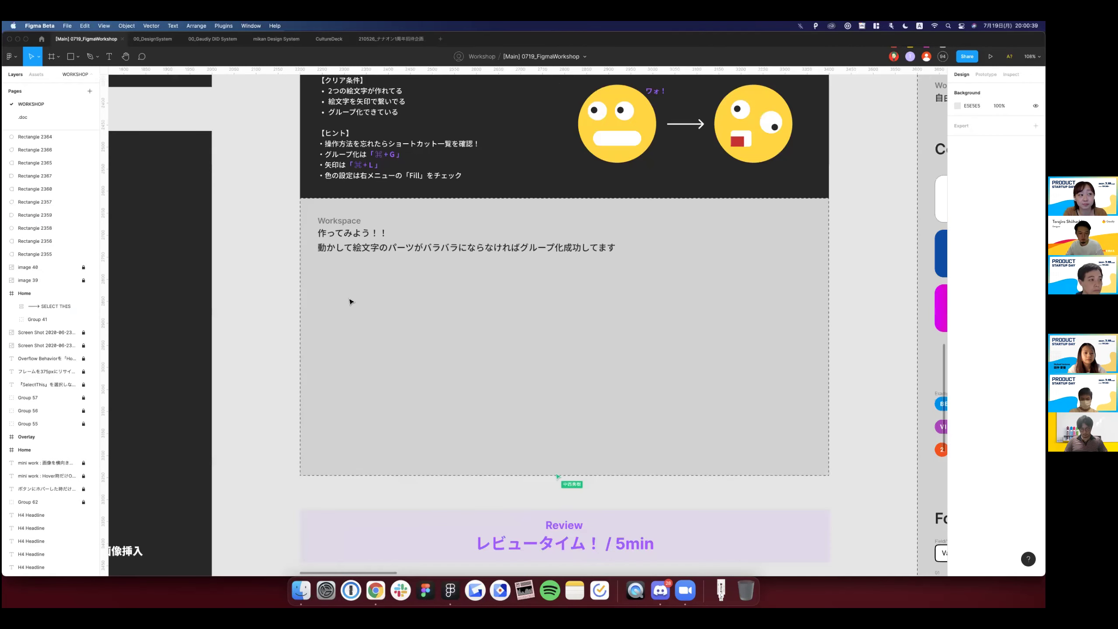
pyautogui.scroll(3, 411, 299)
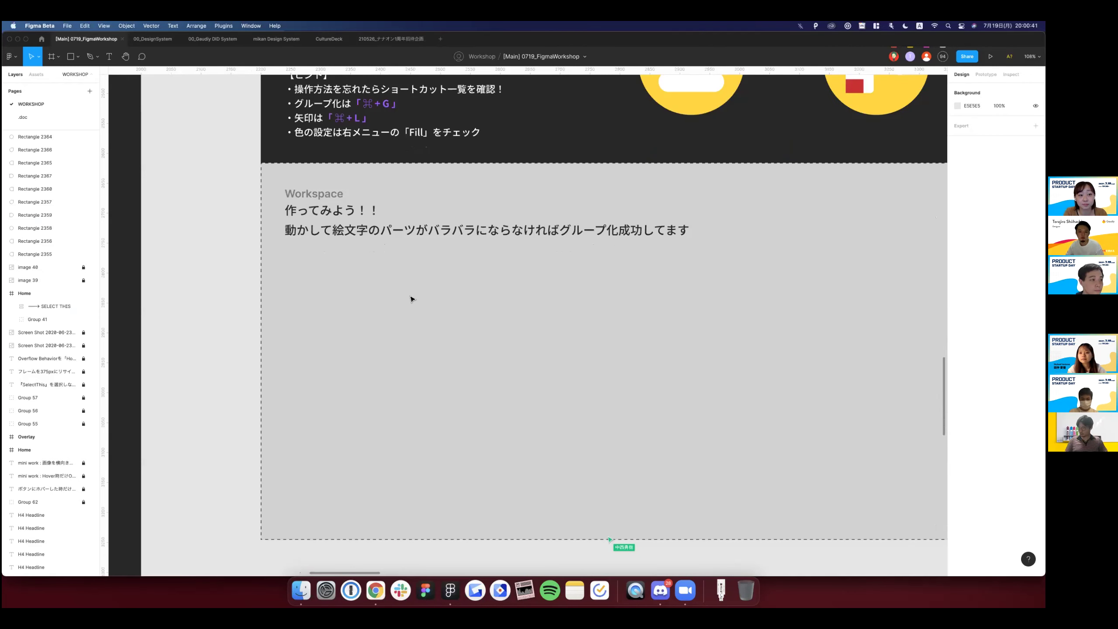
pyautogui.scroll(-1, 411, 299)
pyautogui.scroll(3, 412, 299)
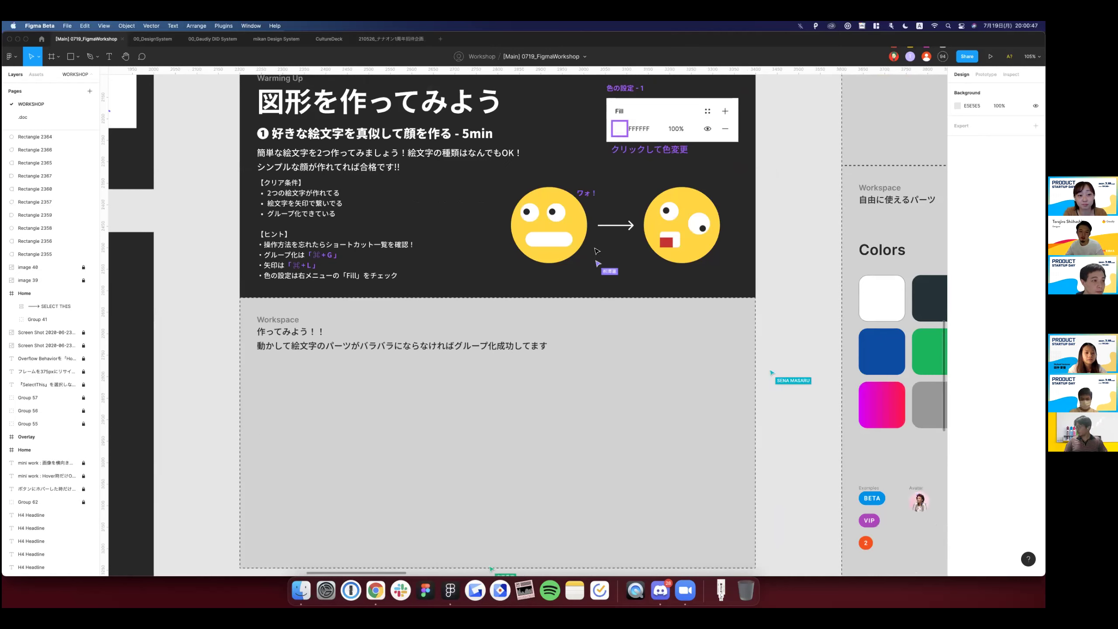
pyautogui.scroll(-3, 334, 352)
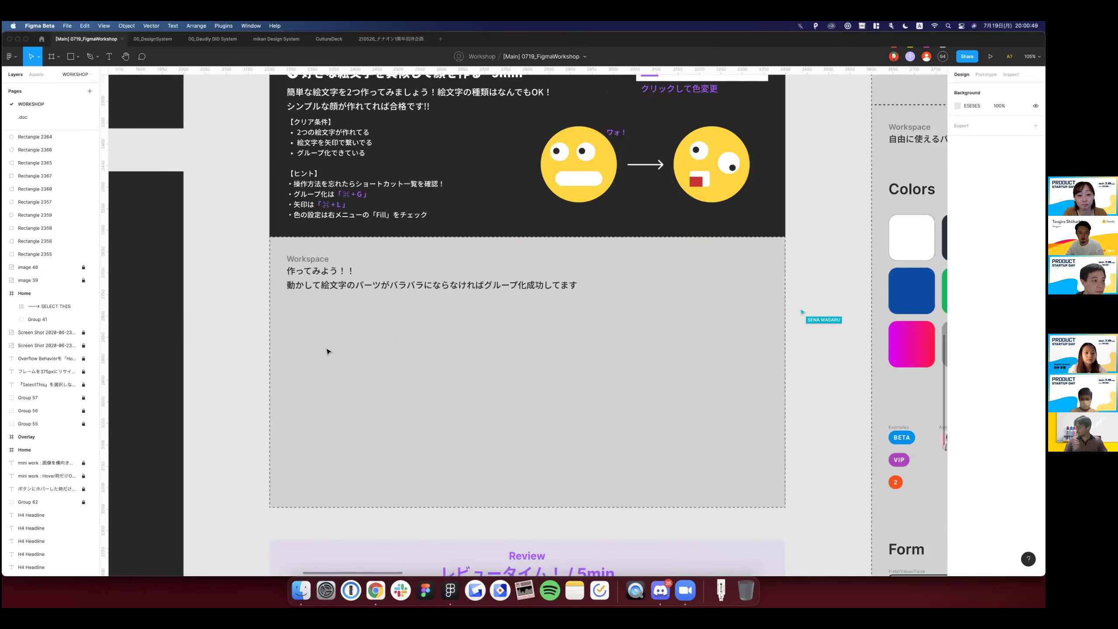
# Insert a 😎 sunglasses emoji as a text layer in the empty workspace via the emoji picker.
pyautogui.press('t')
pyautogui.click(327, 351)
pyautogui.scroll(3, 328, 350)
pyautogui.scroll(5, 330, 348)
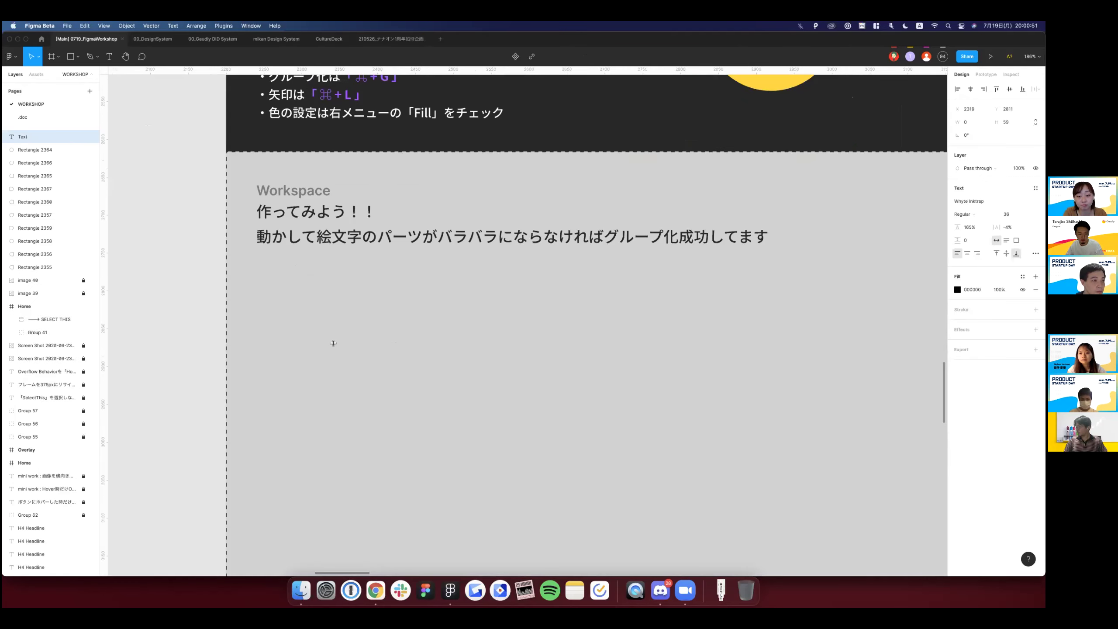
pyautogui.press('Escape')
pyautogui.press('t')
pyautogui.click(389, 349)
pyautogui.press('ctrl+super+space')
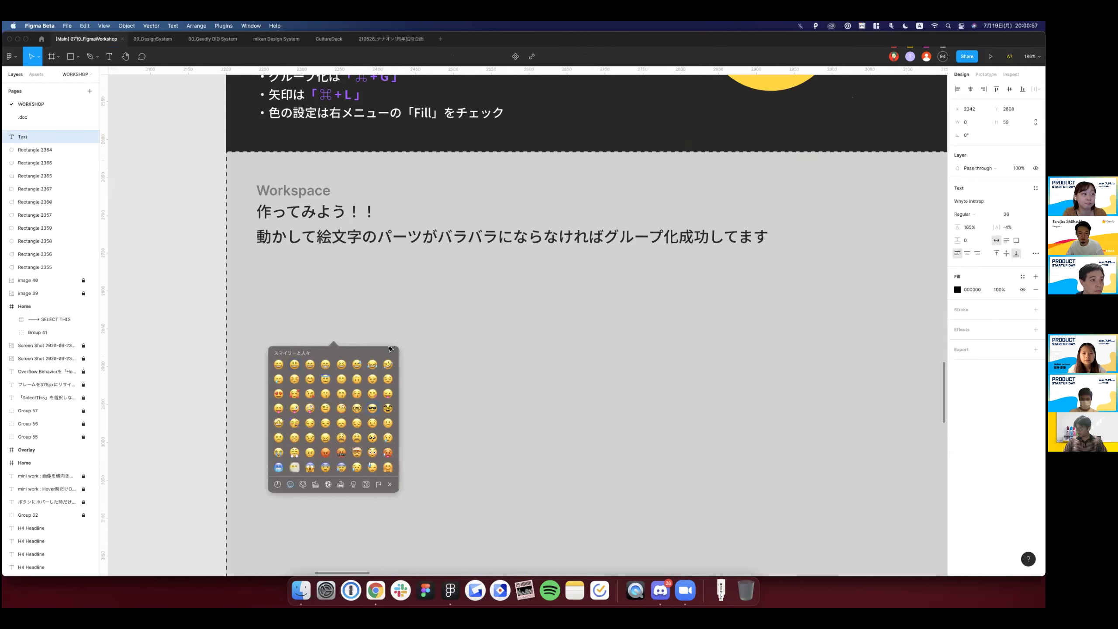
pyautogui.press('Return')
pyautogui.press('Escape')
pyautogui.scroll(-5, 389, 338)
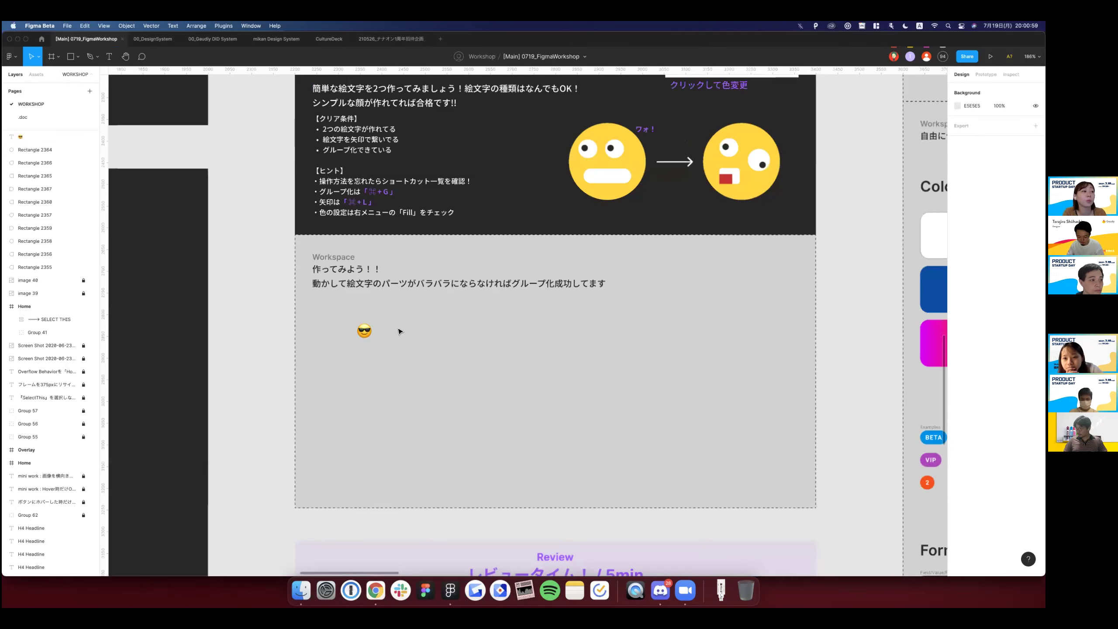
pyautogui.scroll(5, 389, 338)
# Draw a pale yellow circle beside the emoji and resize it to 108×108.
pyautogui.press('o')
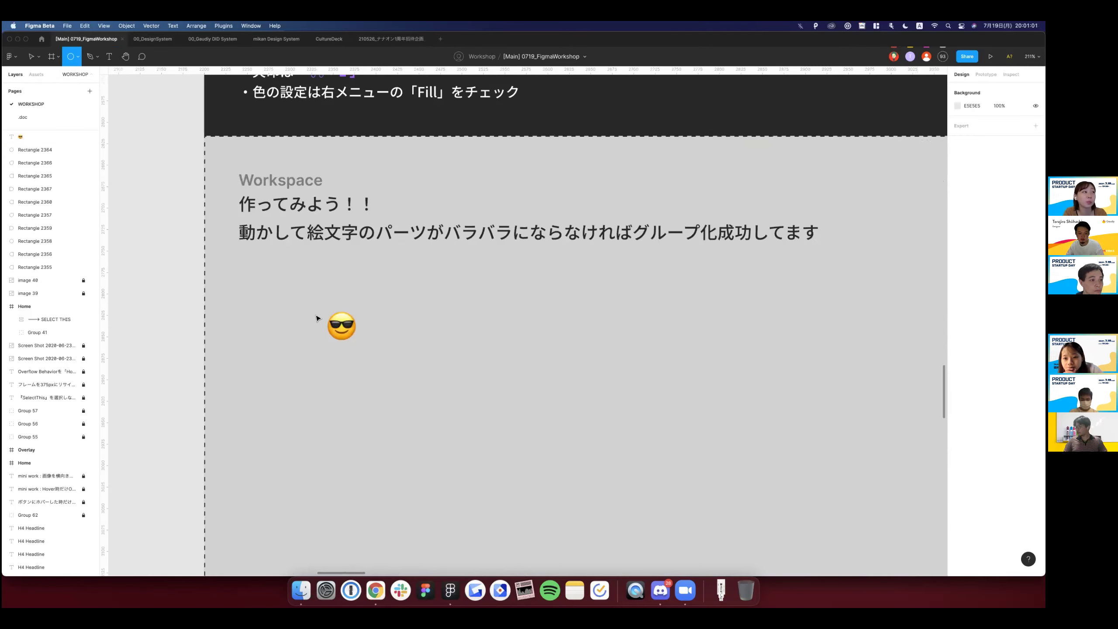
pyautogui.moveTo(397, 326); pyautogui.dragTo(521, 450)
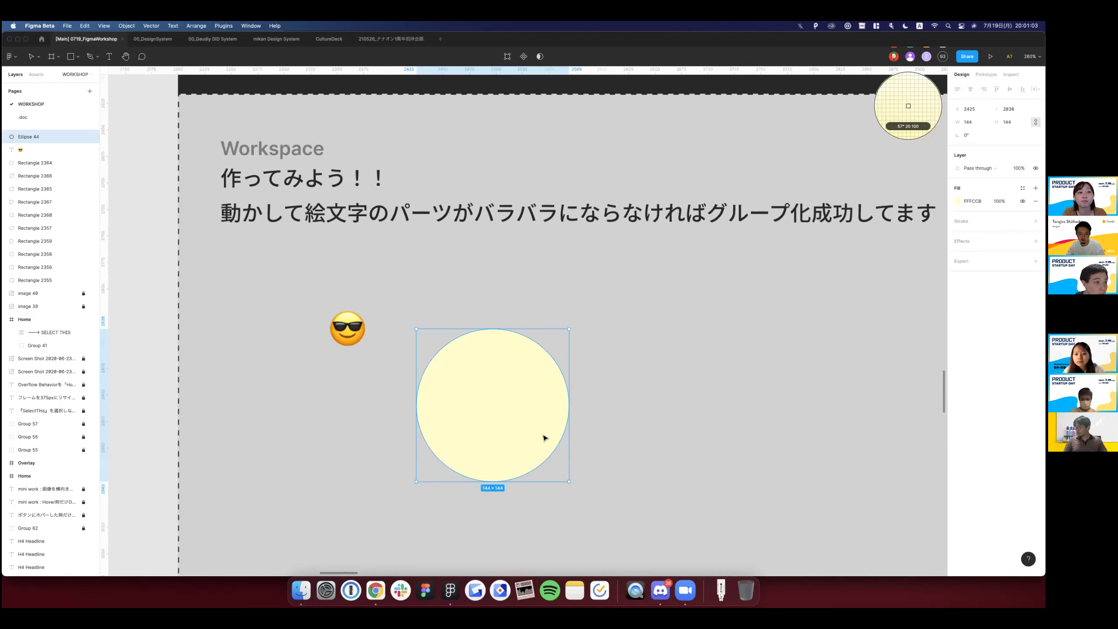
pyautogui.press('Escape')
pyautogui.click(492, 404)
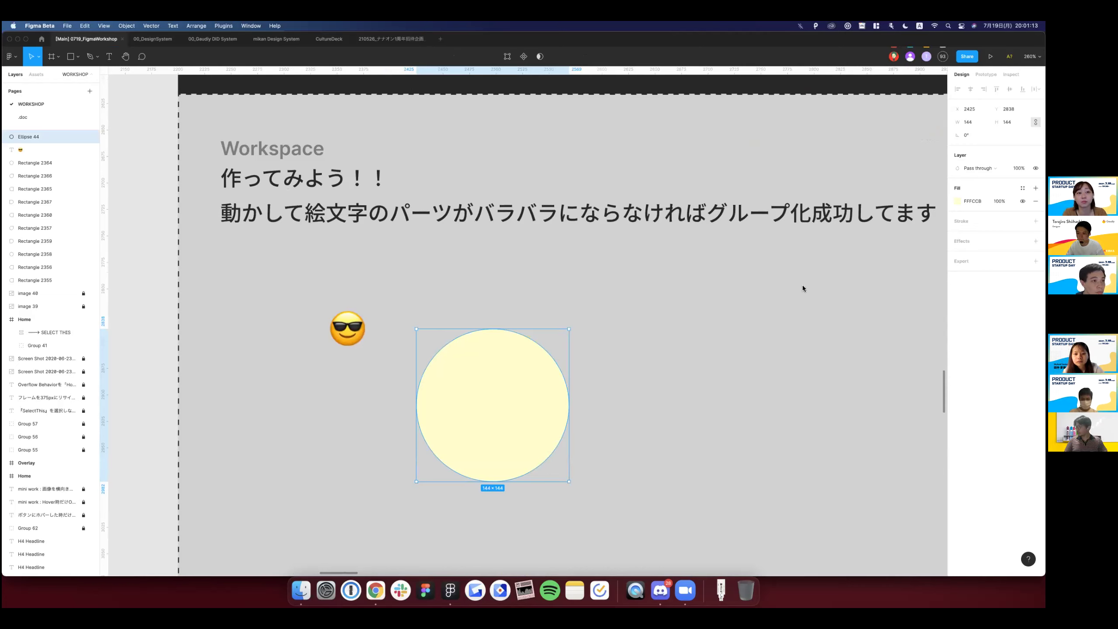
pyautogui.scroll(-1, 621, 315)
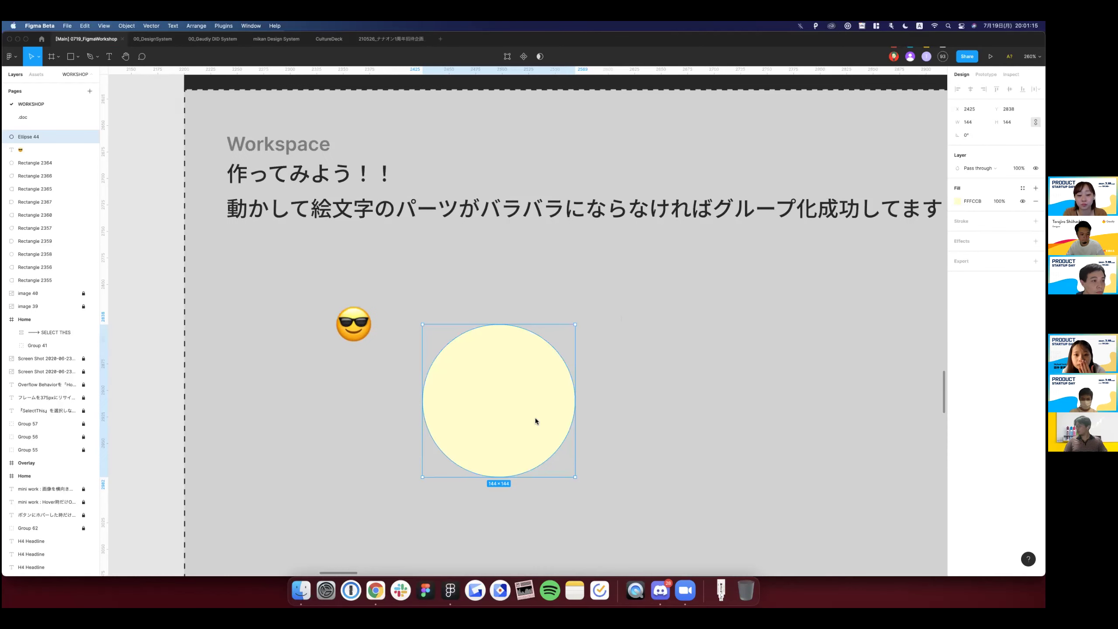
pyautogui.scroll(-3, 535, 420)
pyautogui.scroll(5, 468, 333)
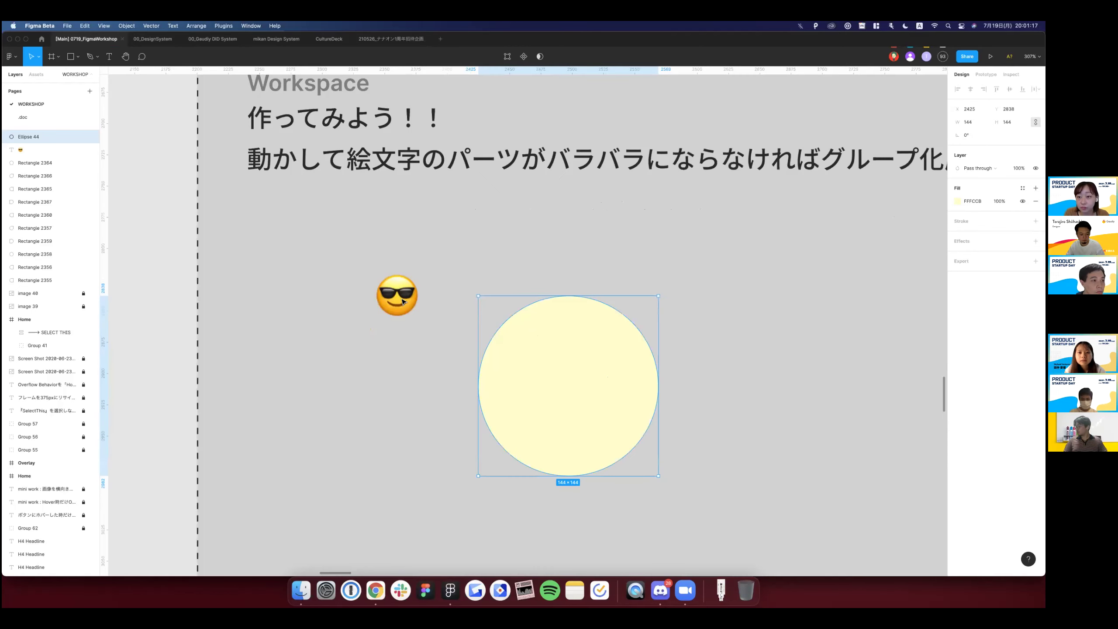
pyautogui.click(402, 302)
pyautogui.hotkey('shift', 'Down')
pyautogui.hotkey('shift', 'Down')
pyautogui.hotkey('shift', 'Down')
pyautogui.click(584, 417)
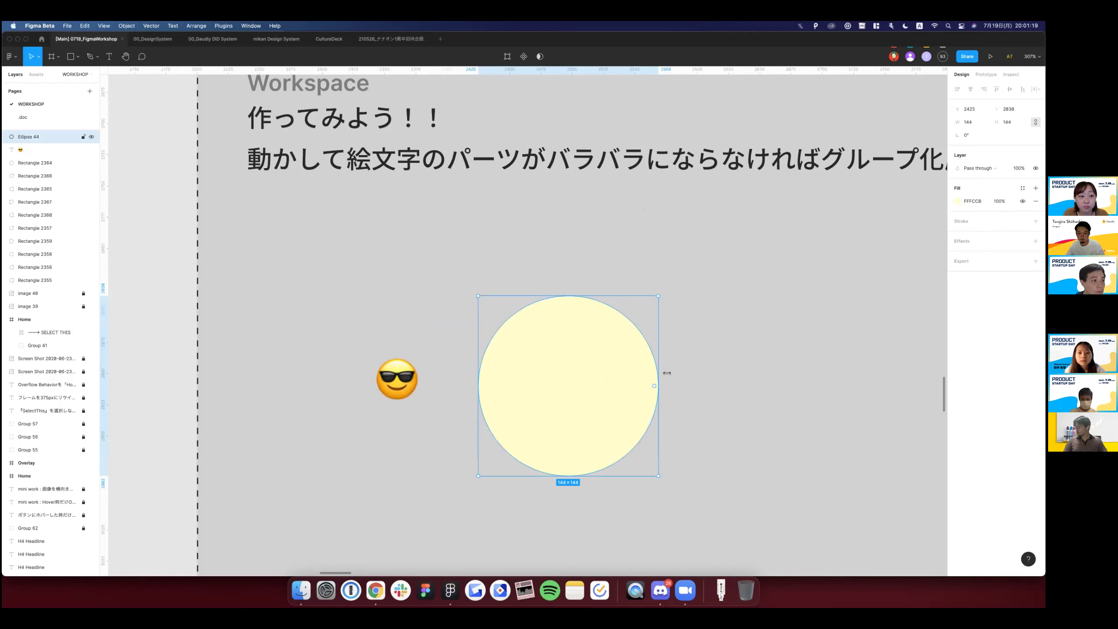
pyautogui.keyDown('shift'); pyautogui.moveTo(666, 373); pyautogui.dragTo(622, 397); pyautogui.keyUp('shift')
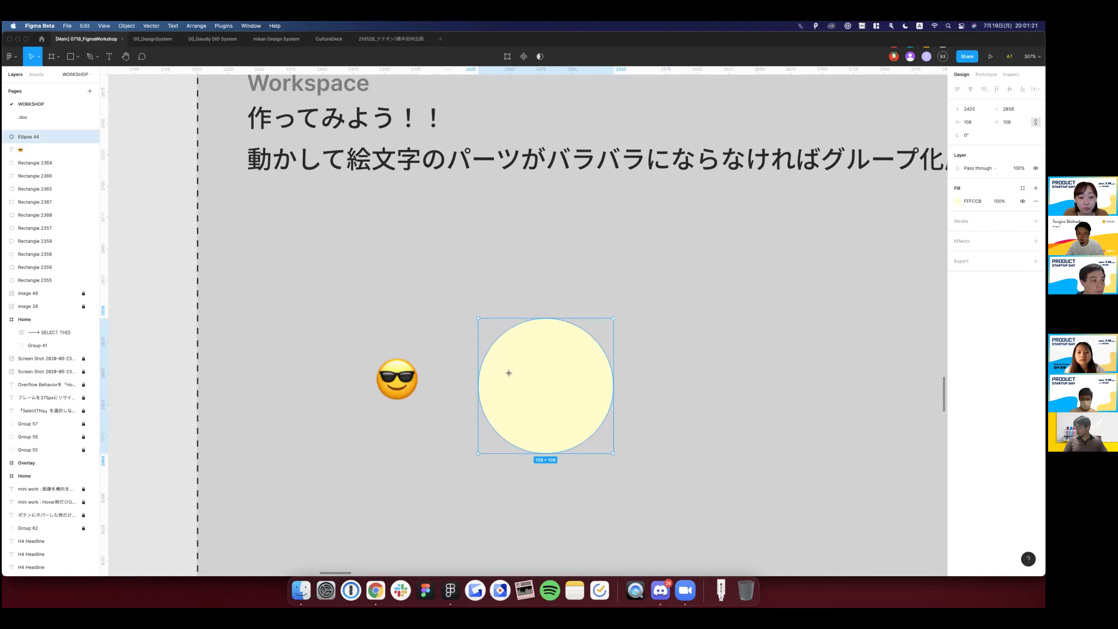
pyautogui.press('Escape')
# Draw the sunglasses lens rectangles inside the circle and fill them dark grey.
pyautogui.press('r')
pyautogui.moveTo(498, 361)
pyautogui.mouseDown()
pyautogui.moveTo(543, 391)
pyautogui.moveTo(576, 376)
pyautogui.mouseUp()
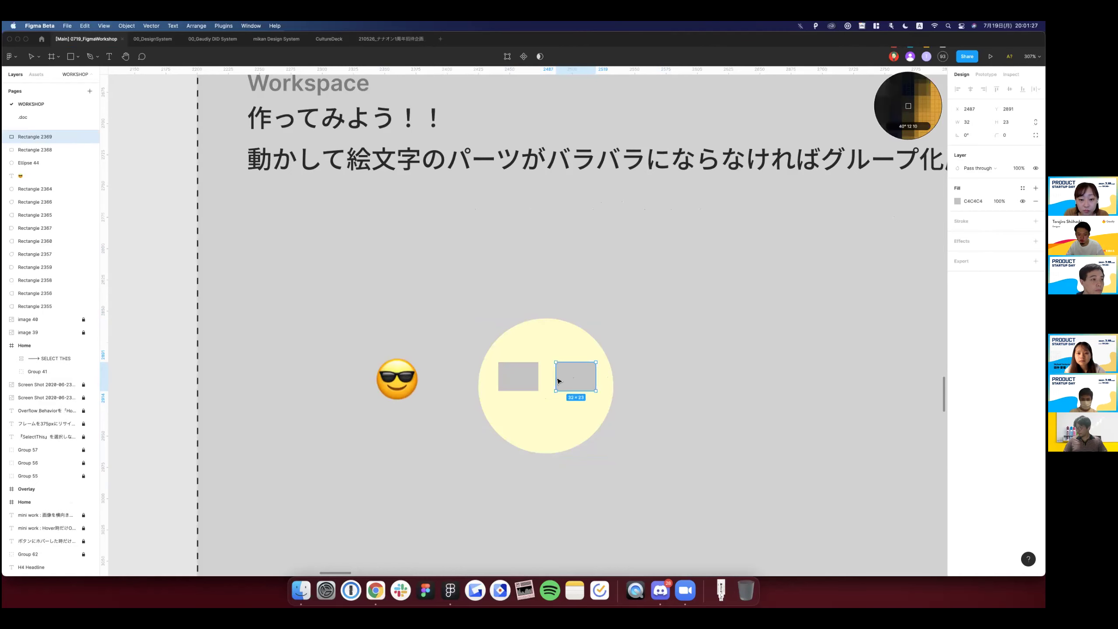
pyautogui.press('super+alt+v')
pyautogui.click(528, 377)
pyautogui.press('super+alt+v')
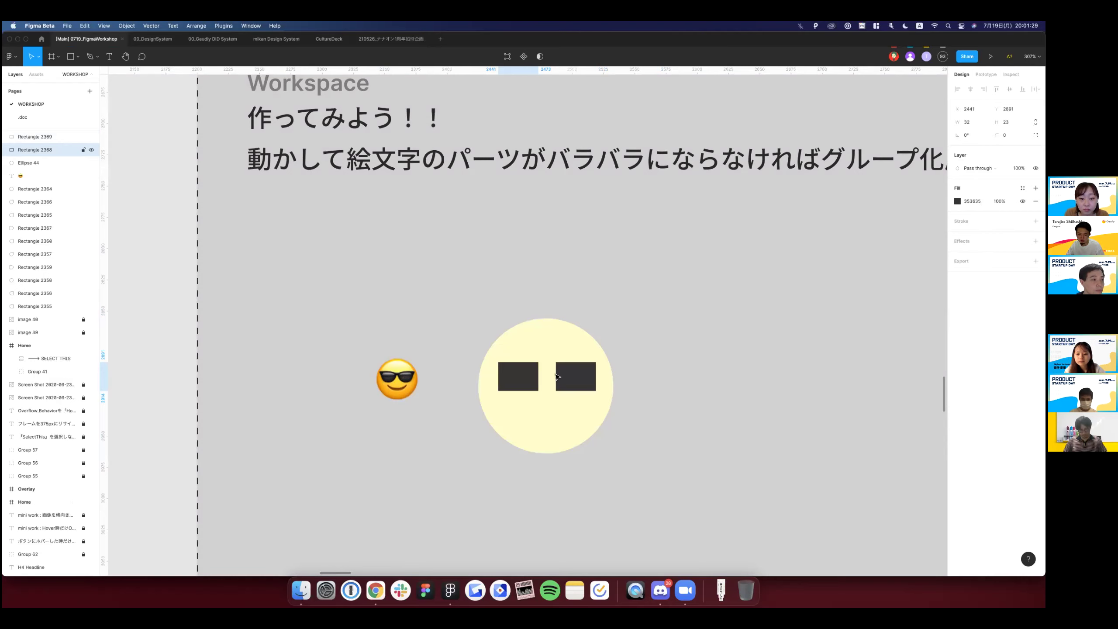
pyautogui.scroll(5, 528, 377)
# Add a small dark bridge rectangle joining the two lenses.
pyautogui.press('r')
pyautogui.moveTo(546, 353); pyautogui.dragTo(578, 365)
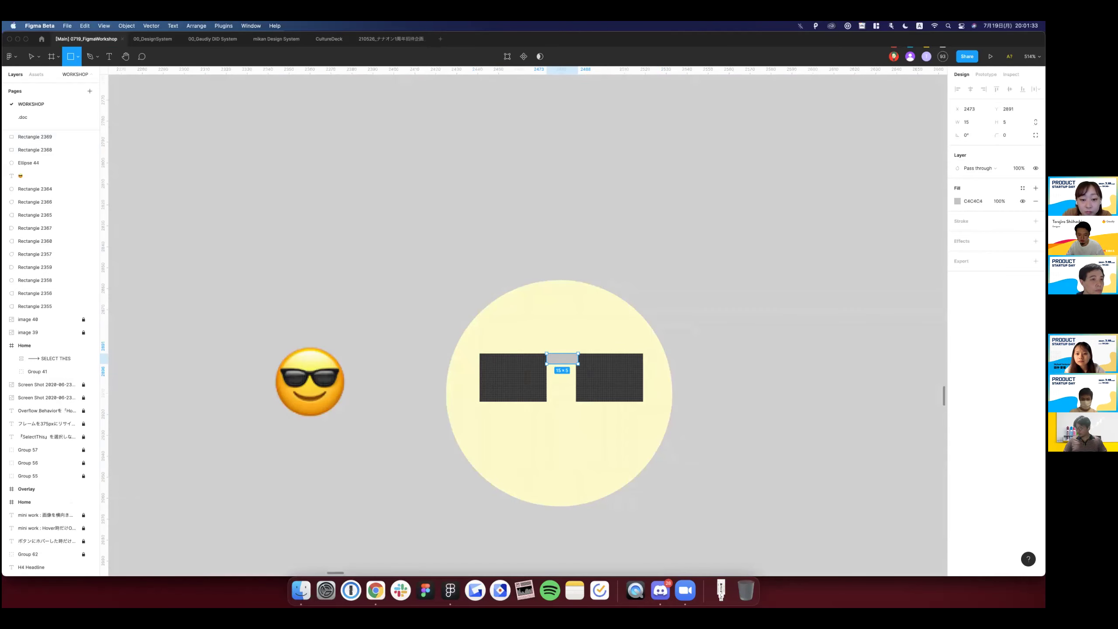
pyautogui.click(598, 369)
pyautogui.click(618, 377)
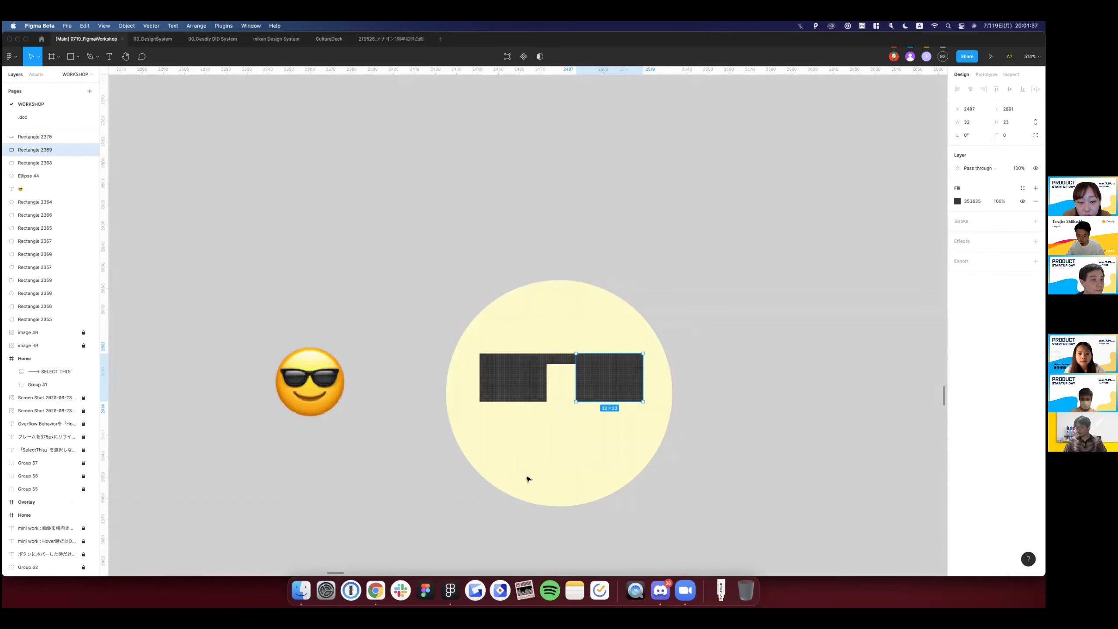
pyautogui.press('Escape')
pyautogui.scroll(-2, 486, 420)
pyautogui.hscroll(2, 486, 420)
pyautogui.press('r')
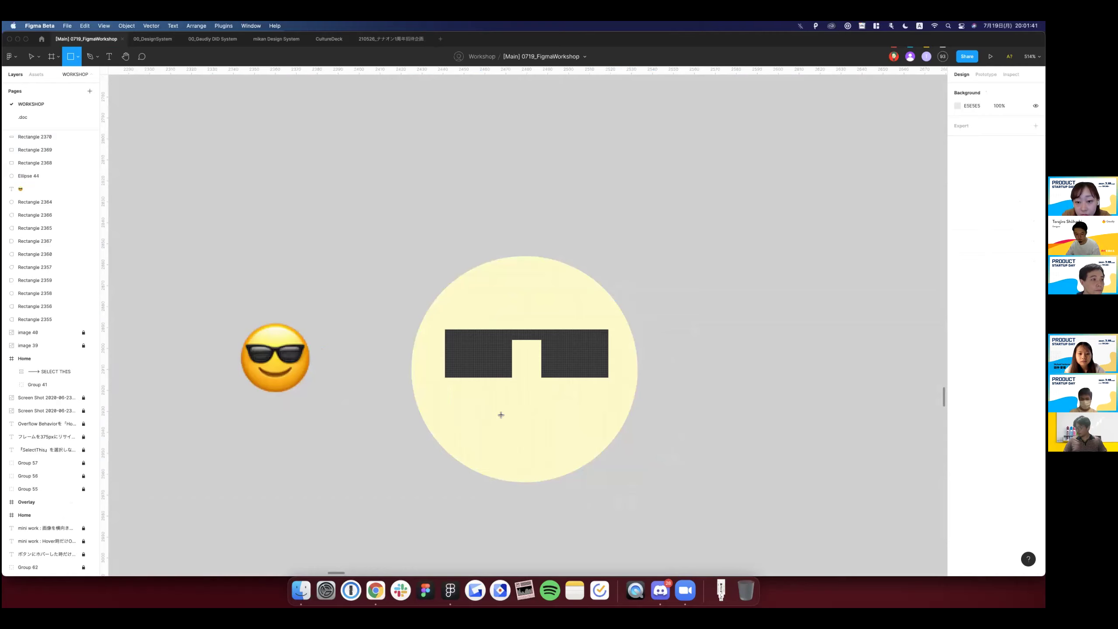
# Draw a rectangle below the glasses and set its bottom corner radii to 40.
pyautogui.moveTo(487, 407)
pyautogui.mouseDown()
pyautogui.moveTo(560, 480)
pyautogui.moveTo(542, 448)
pyautogui.mouseUp()
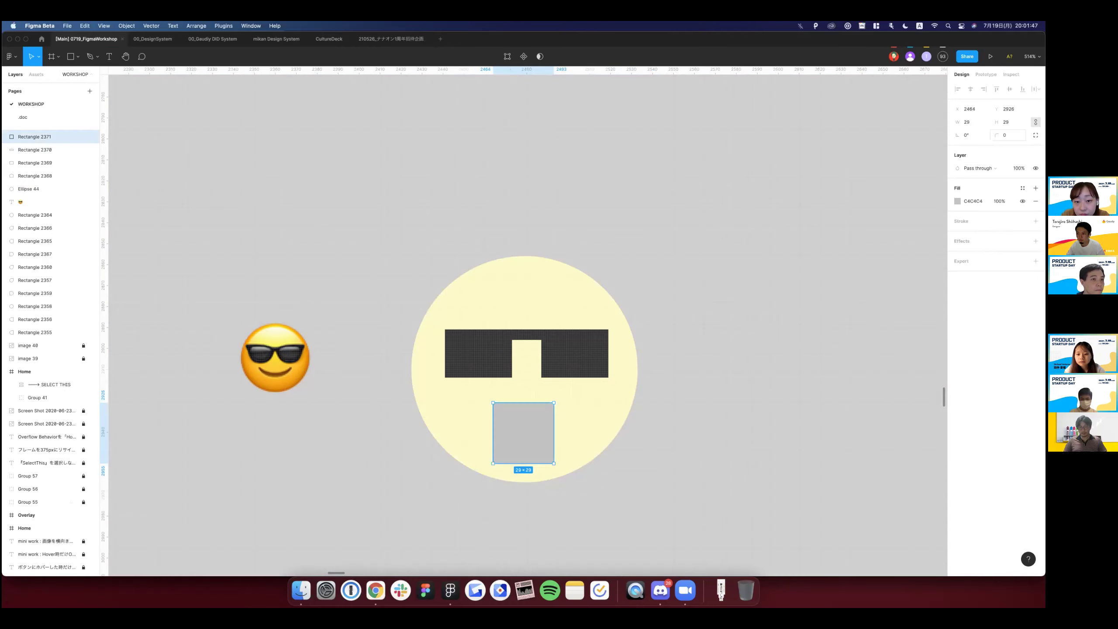
pyautogui.click(1035, 134)
pyautogui.click(991, 148)
pyautogui.write('4')
pyautogui.press('Return')
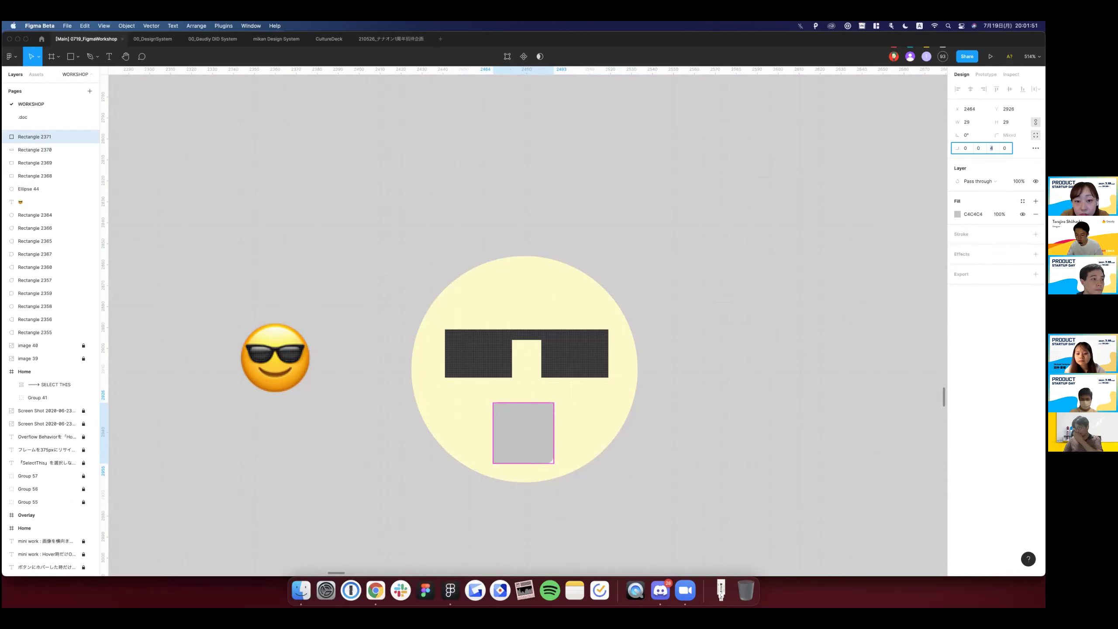
pyautogui.write('0')
pyautogui.press('Tab')
pyautogui.write('40')
pyautogui.press('Return')
# Flatten the rounded rectangle into a thin mouth bar 79 wide and 5 tall.
pyautogui.moveTo(525, 431); pyautogui.dragTo(524, 428)
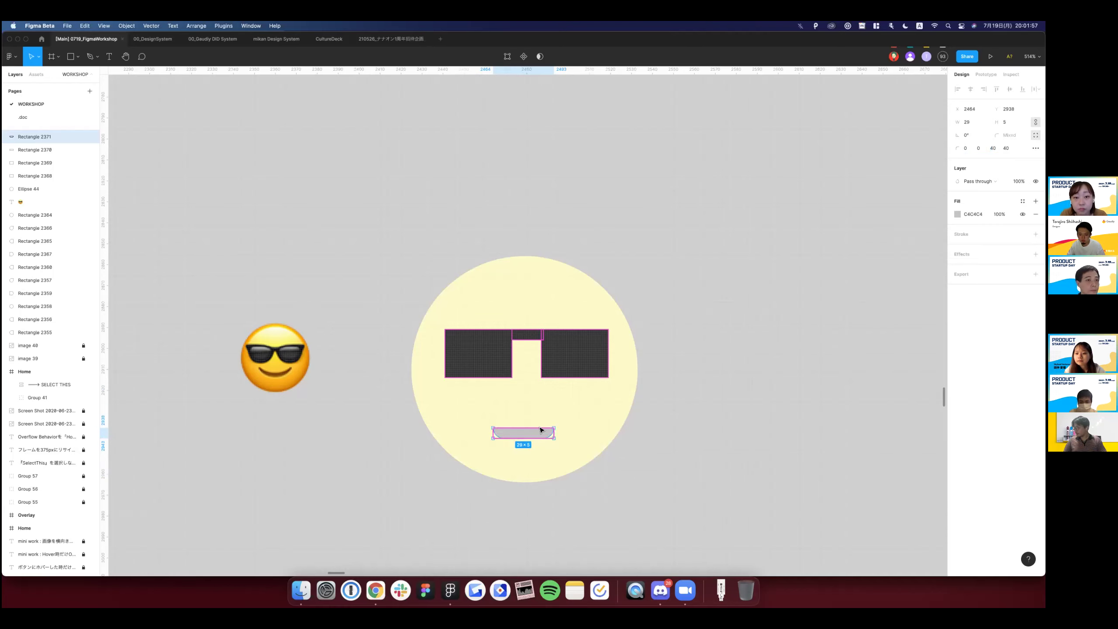
pyautogui.press('Escape')
pyautogui.click(553, 433)
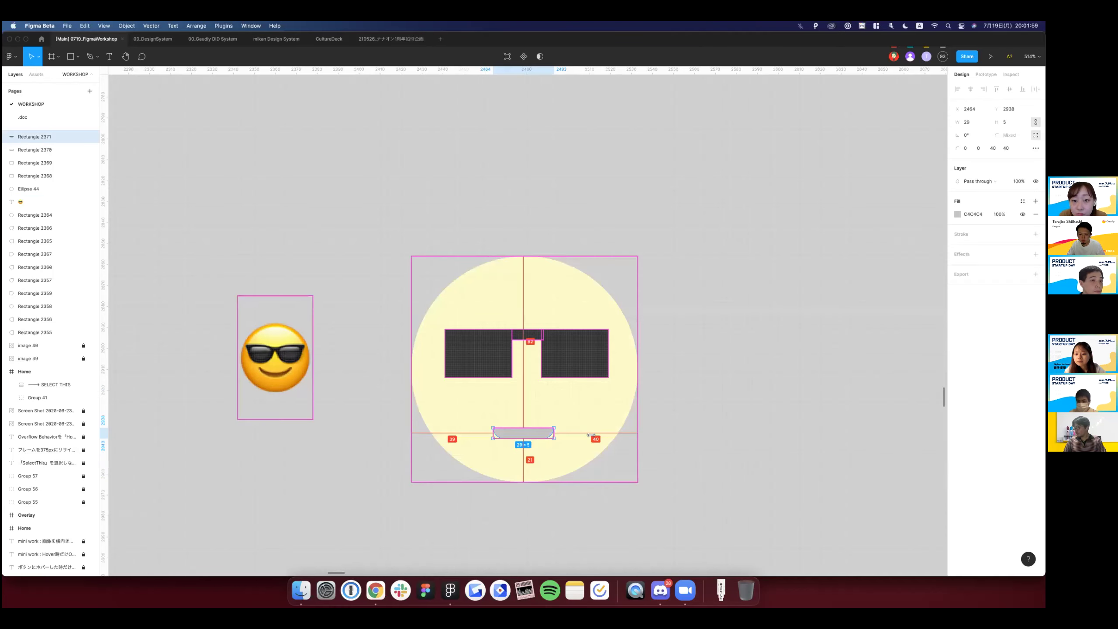
pyautogui.moveTo(591, 435); pyautogui.dragTo(669, 438)
pyautogui.press('Escape')
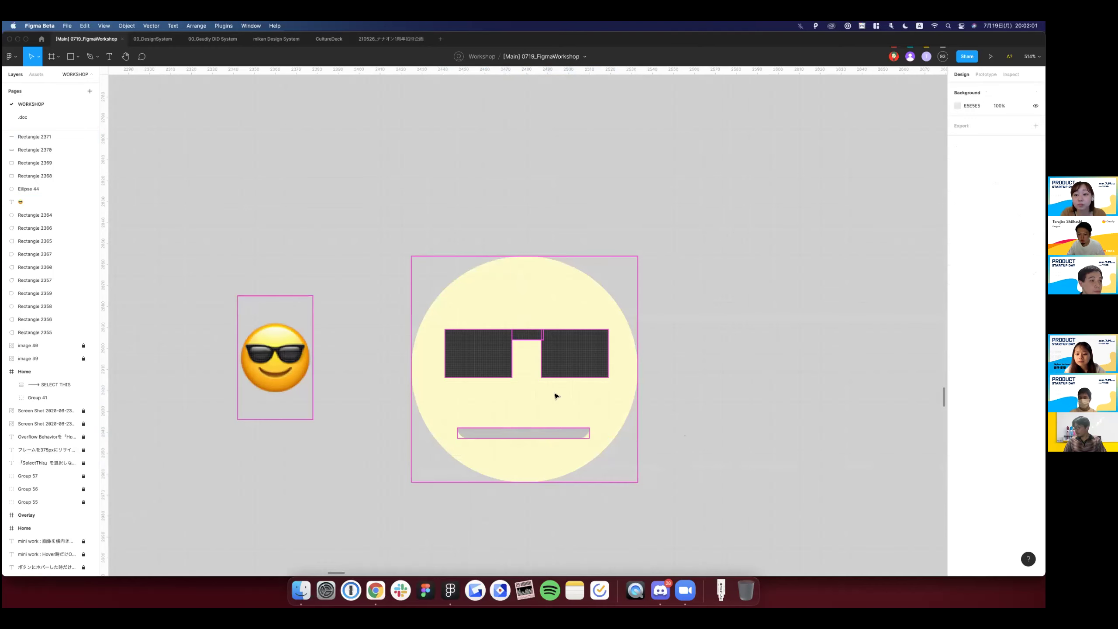
# Check the shared results in Discord's learning-share channel, then return to Figma.
pyautogui.scroll(-3, 555, 396)
pyautogui.scroll(-2, 556, 396)
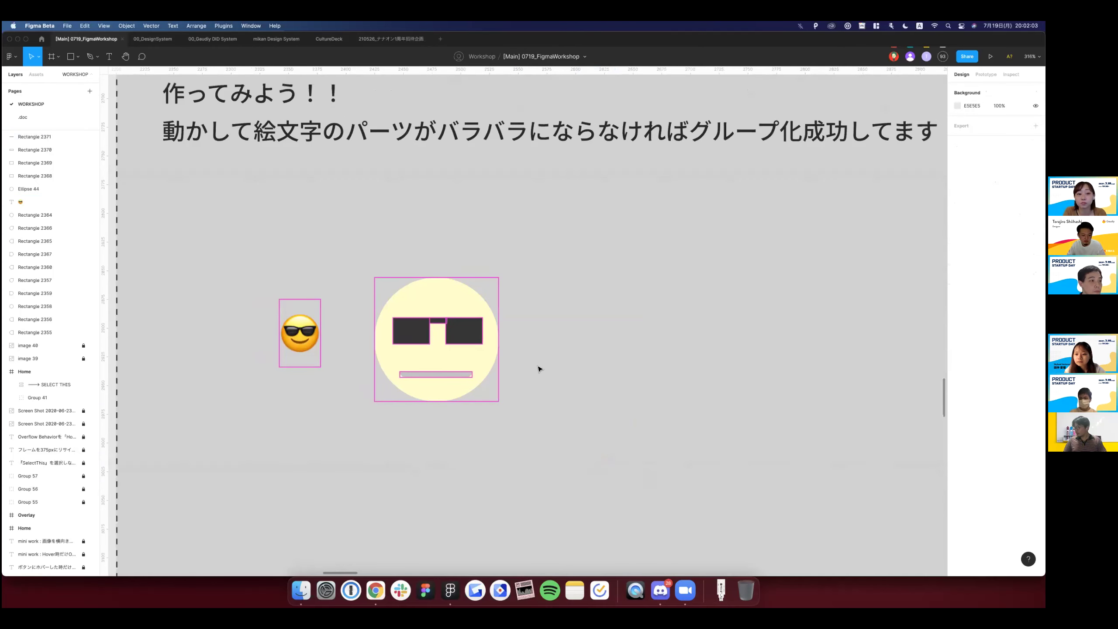
pyautogui.scroll(-2, 539, 368)
pyautogui.scroll(-1, 287, 319)
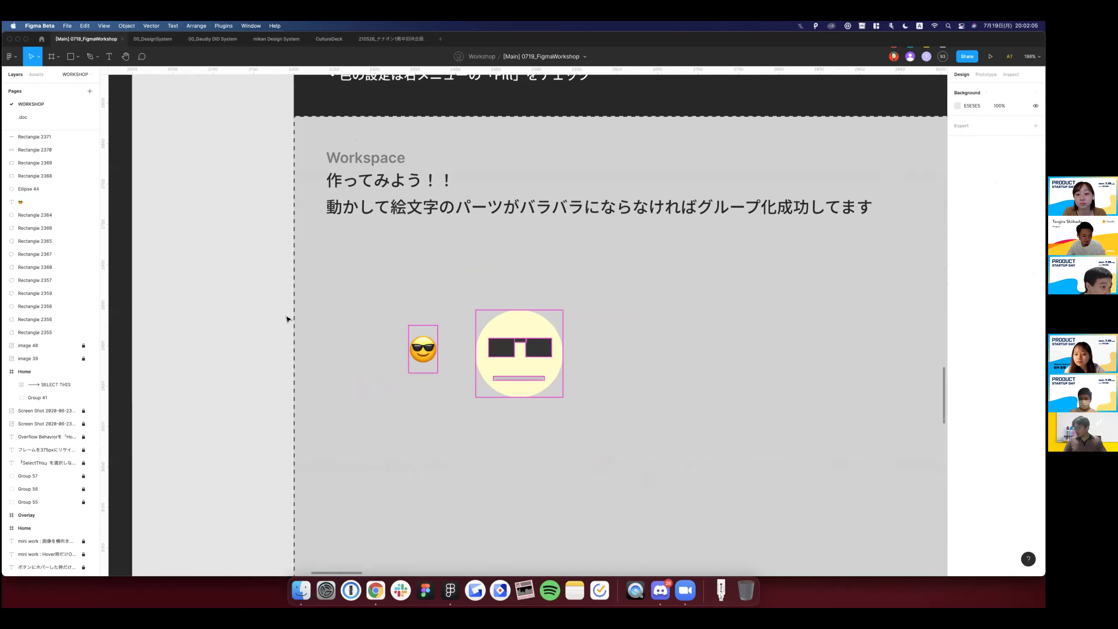
pyautogui.scroll(-2, 286, 319)
pyautogui.press('super+Tab')
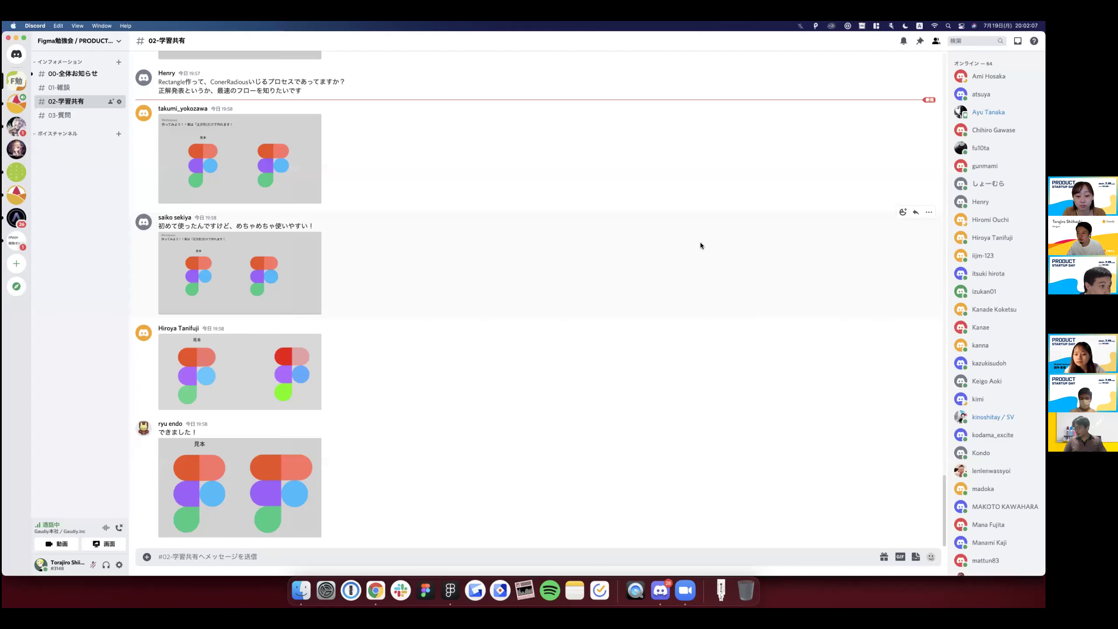
pyautogui.scroll(2, 700, 242)
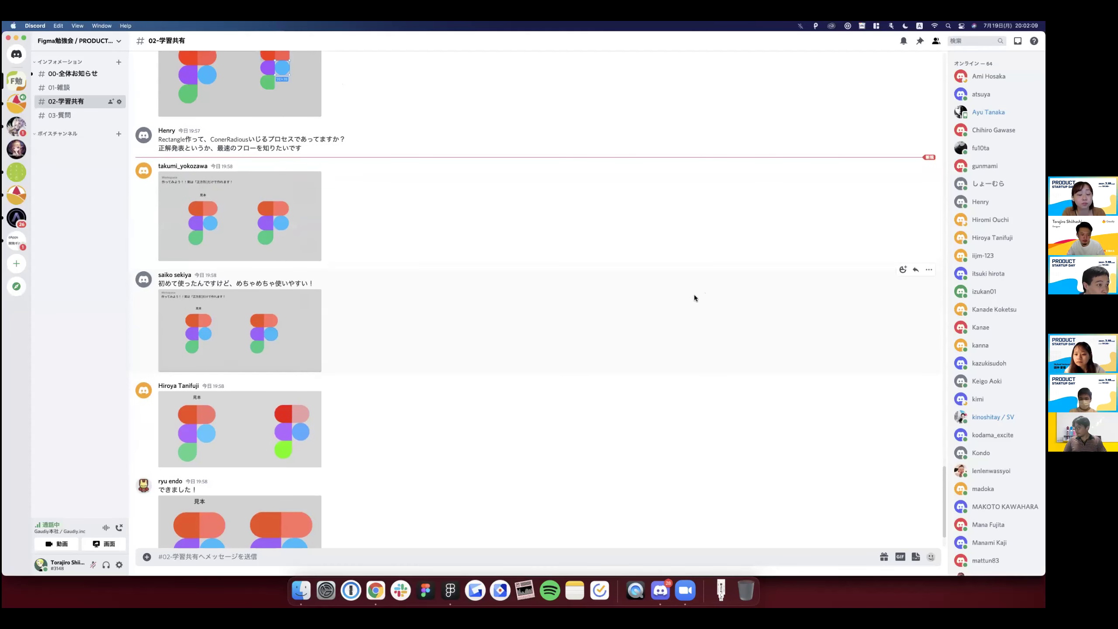
pyautogui.scroll(-2, 581, 158)
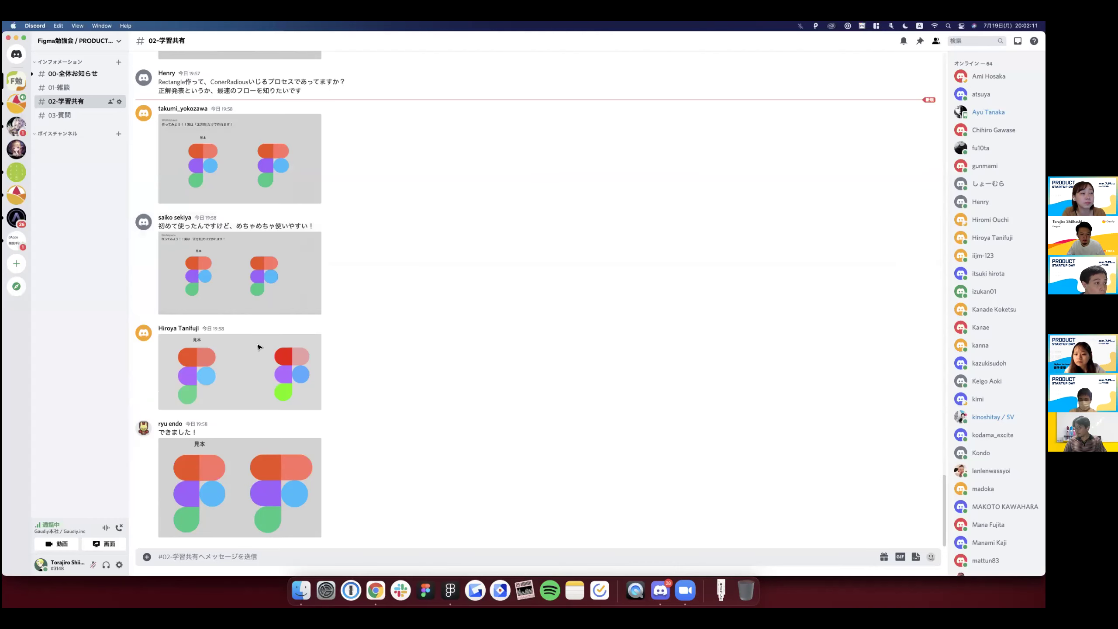
pyautogui.press('super+Tab')
# Make a first attempt at grouping the face parts, then undo it and the stray moves.
pyautogui.moveTo(327, 314)
pyautogui.mouseDown()
pyautogui.moveTo(385, 334)
pyautogui.moveTo(355, 313)
pyautogui.mouseUp()
pyautogui.click(490, 378)
pyautogui.moveTo(556, 421); pyautogui.dragTo(554, 419)
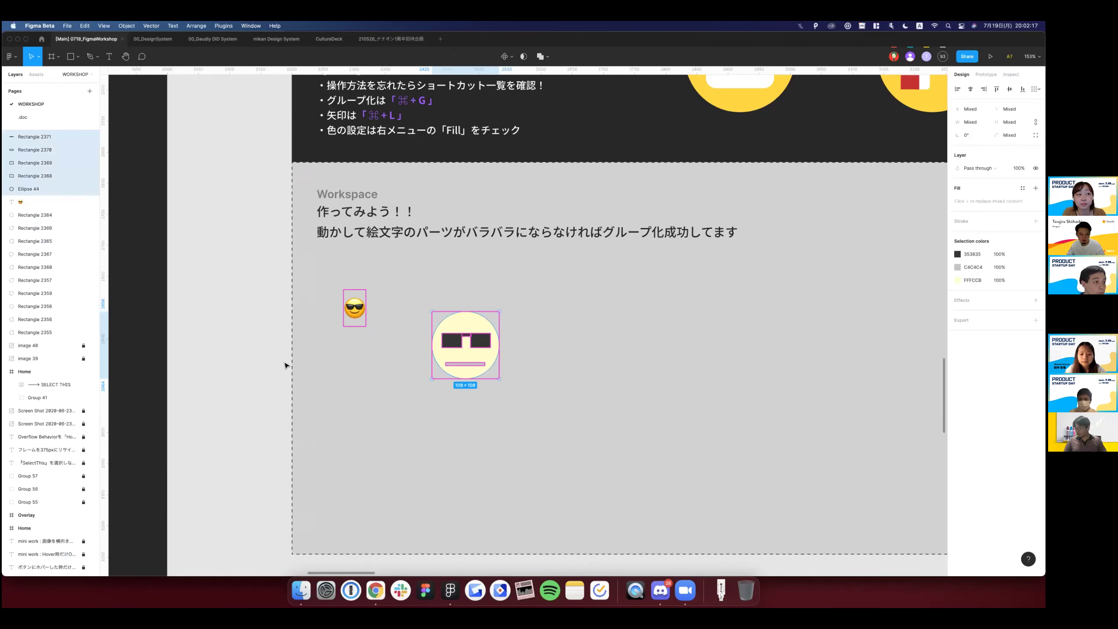
pyautogui.press('super+g')
pyautogui.click(456, 404)
pyautogui.click(482, 334)
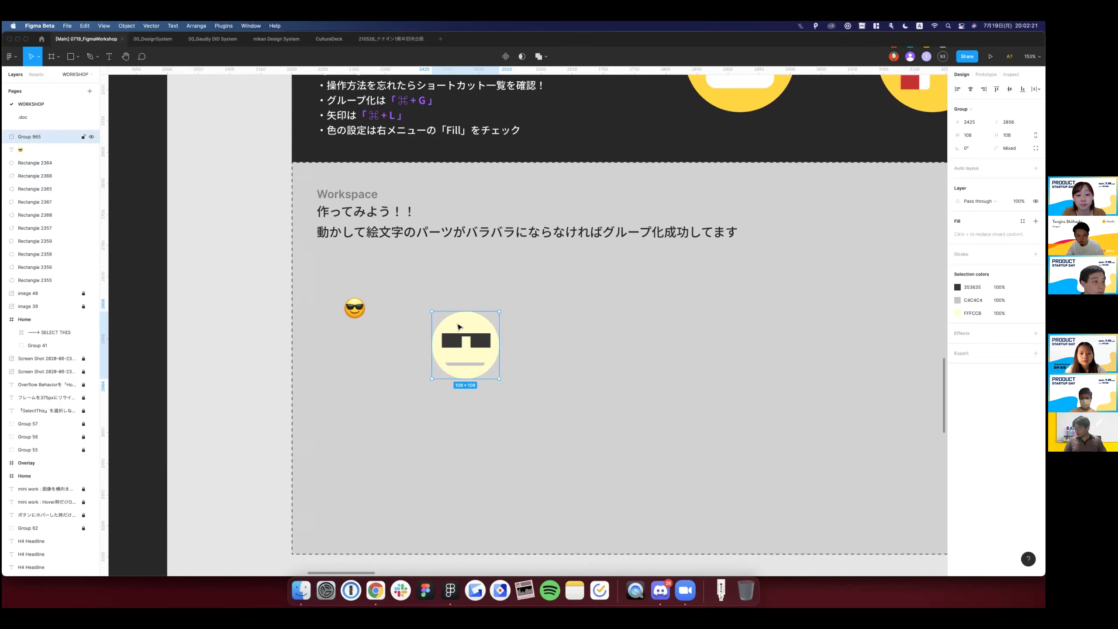
pyautogui.press('super+z')
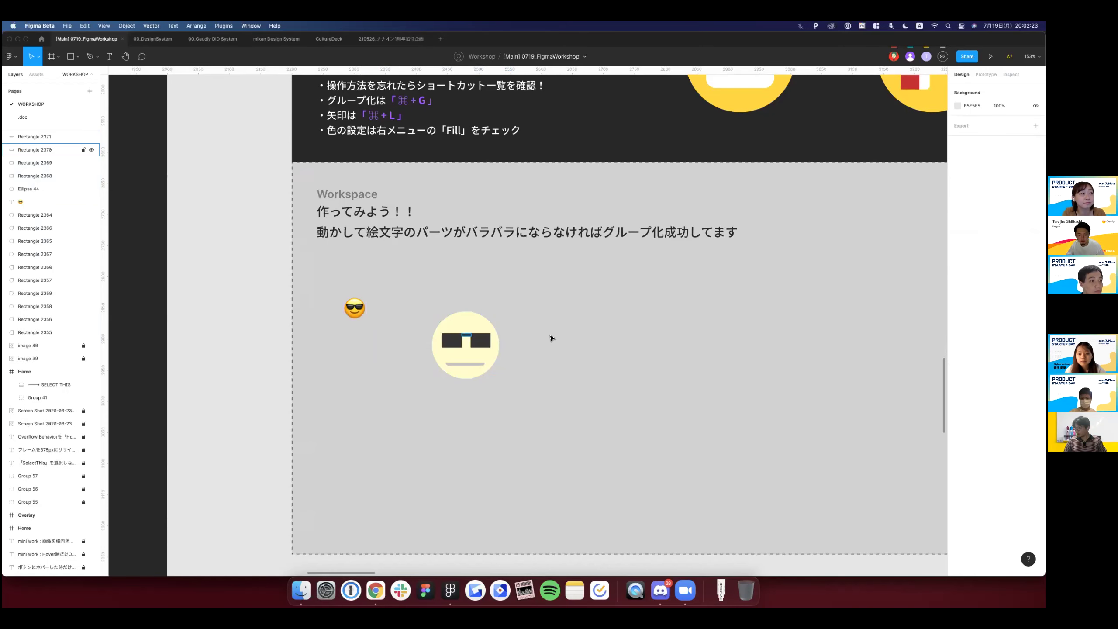
pyautogui.scroll(5, 552, 337)
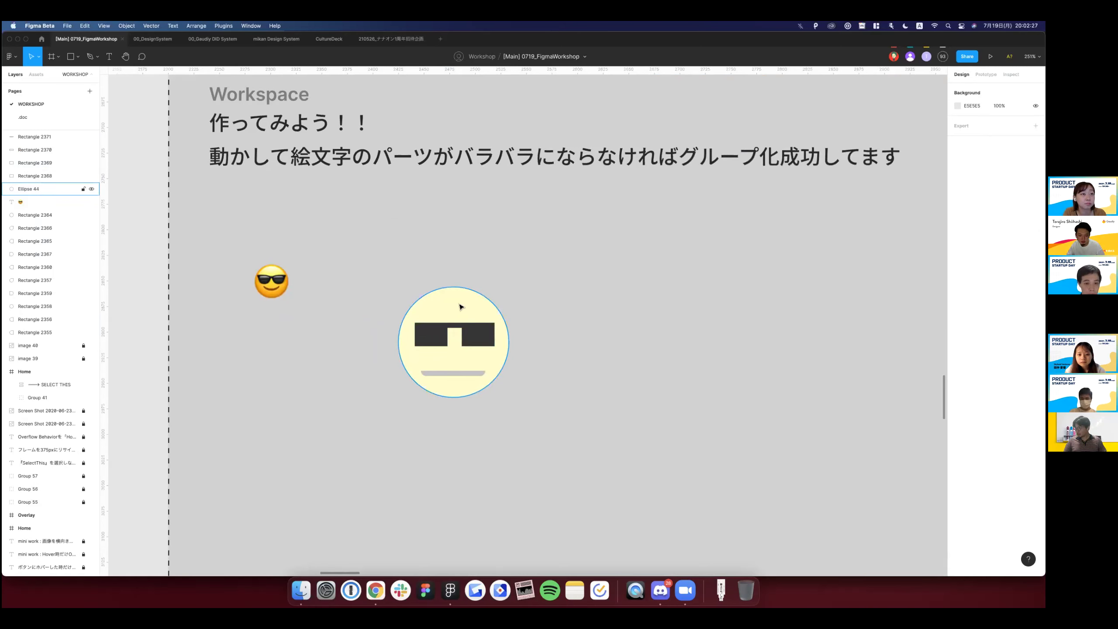
pyautogui.moveTo(452, 345); pyautogui.dragTo(425, 436)
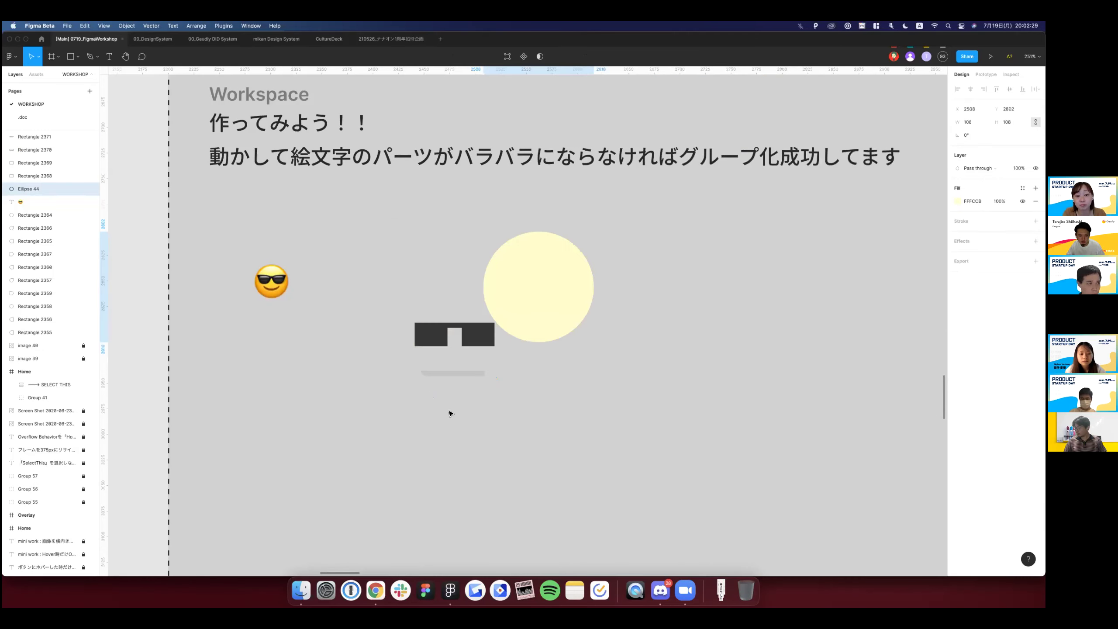
pyautogui.hotkey('ctrl', 'z')
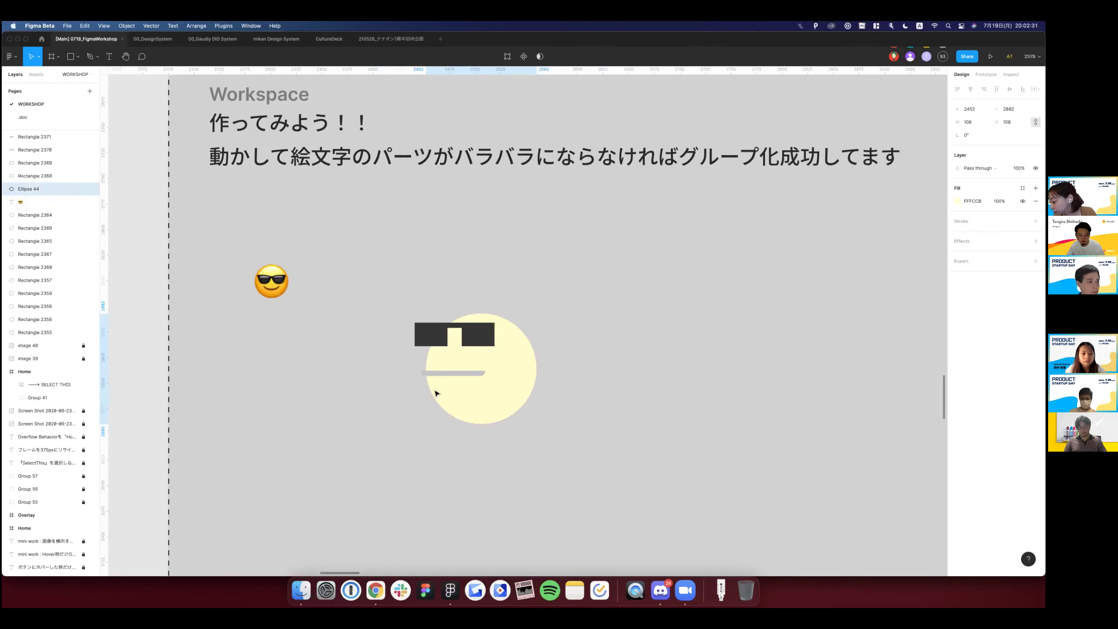
pyautogui.hotkey('ctrl', 'z')
pyautogui.hotkey('ctrl', 'z')
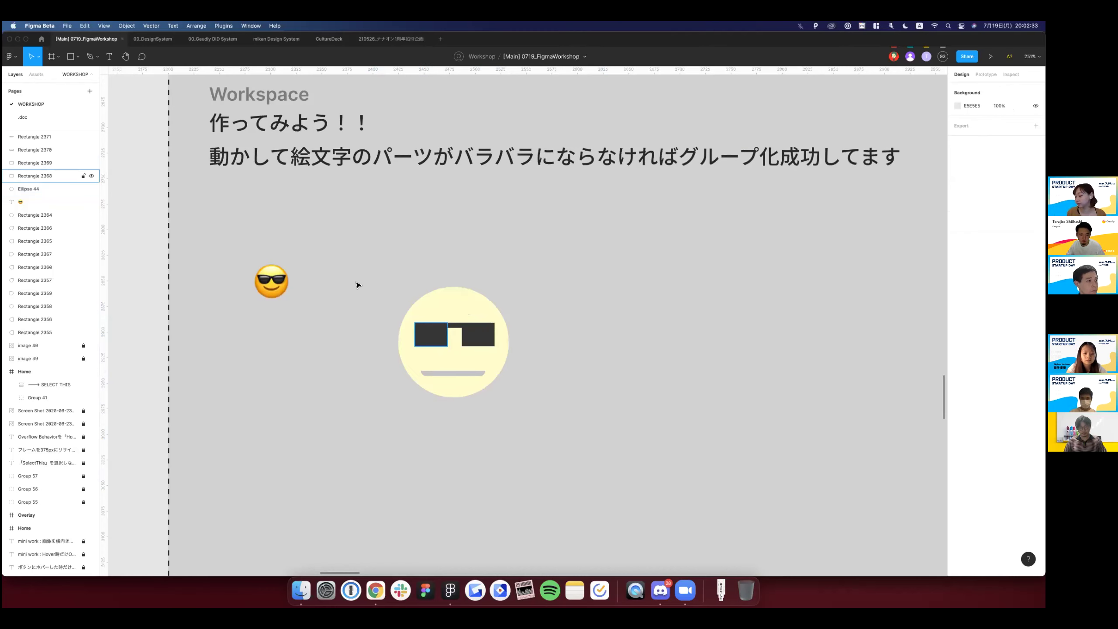
# Marquee-select circle, lenses, bridge and mouth, group them, and test-drag the group.
pyautogui.moveTo(307, 267); pyautogui.dragTo(608, 456)
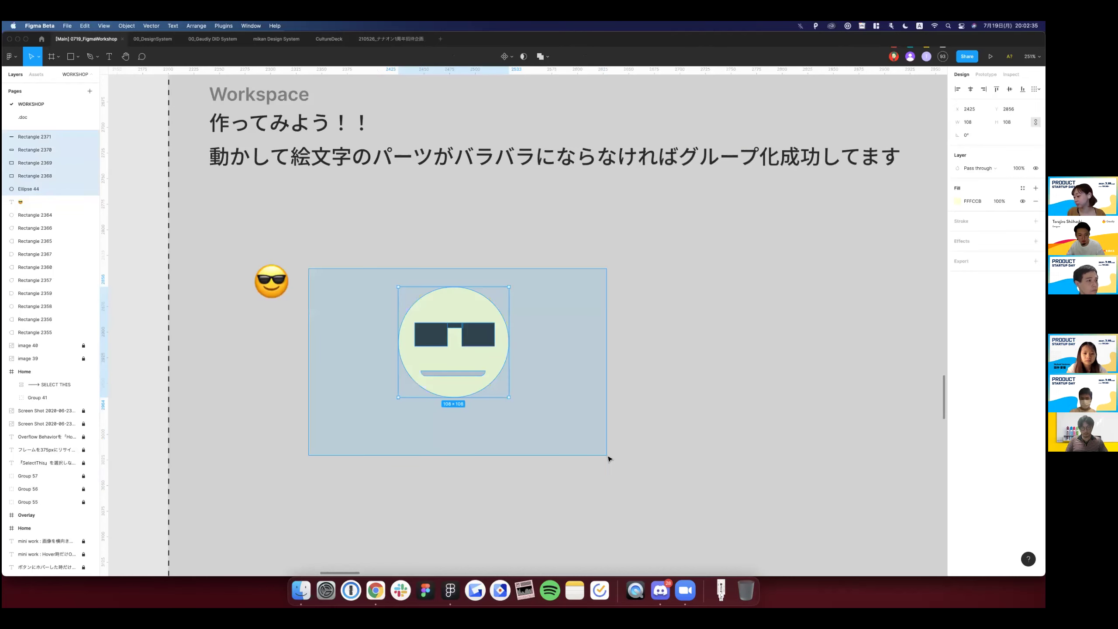
pyautogui.hotkey('ctrl', 'g')
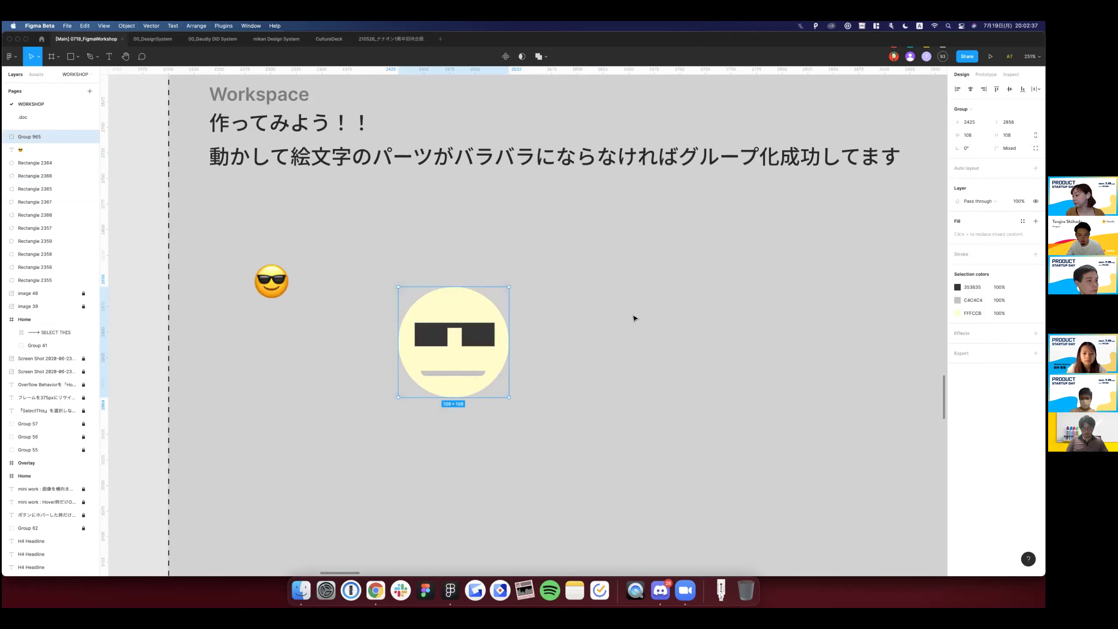
pyautogui.moveTo(467, 310); pyautogui.dragTo(527, 389)
pyautogui.moveTo(486, 354); pyautogui.dragTo(504, 364)
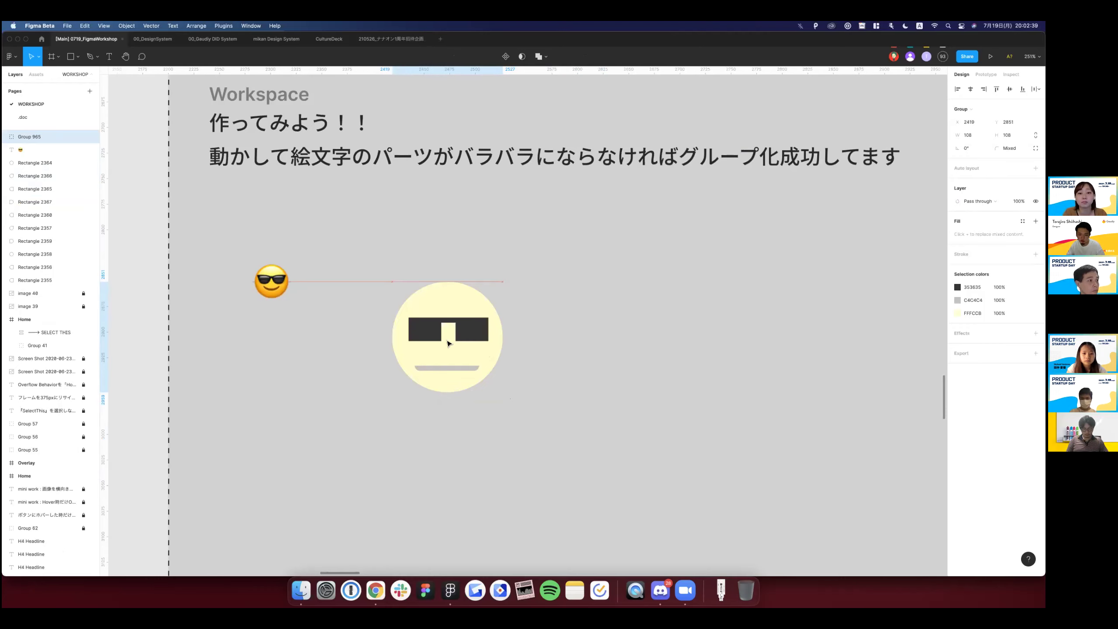
pyautogui.moveTo(447, 343); pyautogui.dragTo(515, 299)
pyautogui.hotkey('ctrl', 'z')
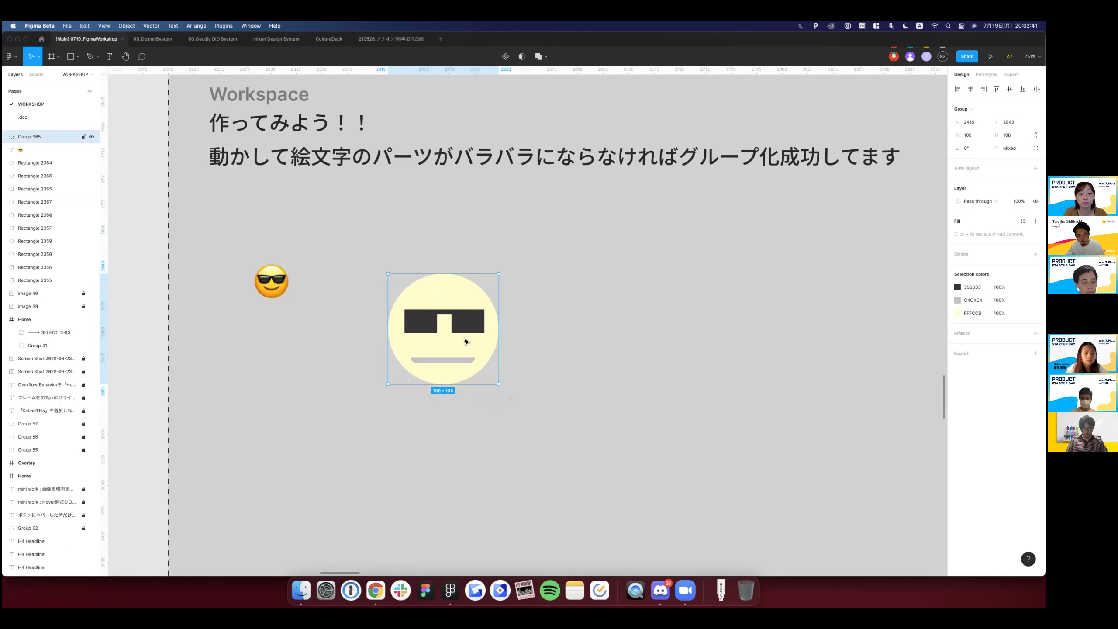
pyautogui.moveTo(462, 336); pyautogui.dragTo(467, 342)
pyautogui.click(649, 365)
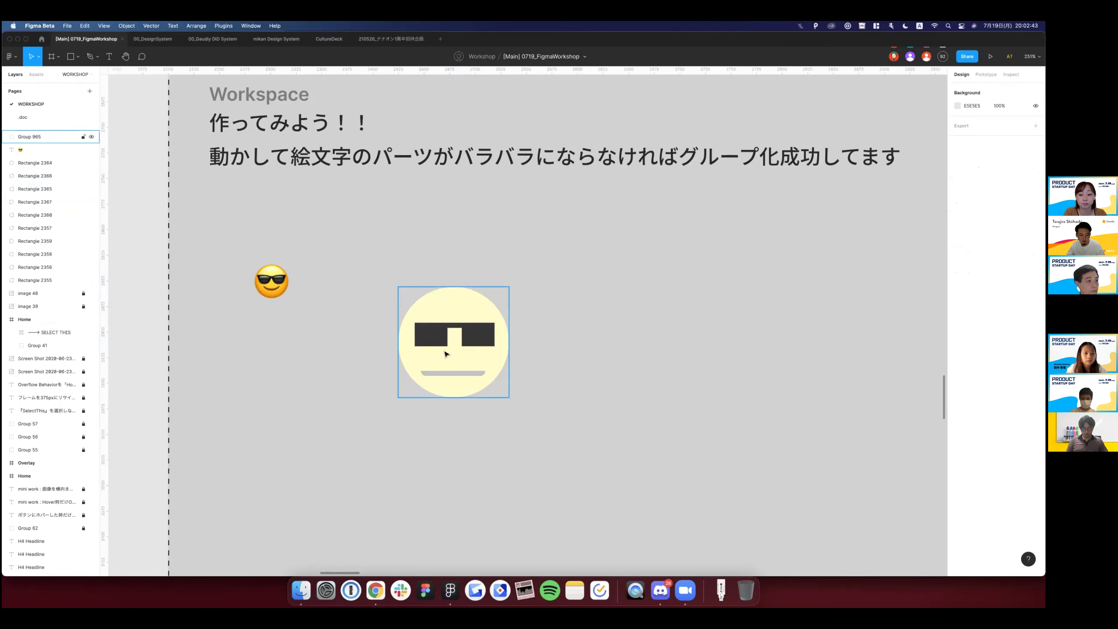
pyautogui.click(446, 354)
pyautogui.scroll(-3, 446, 353)
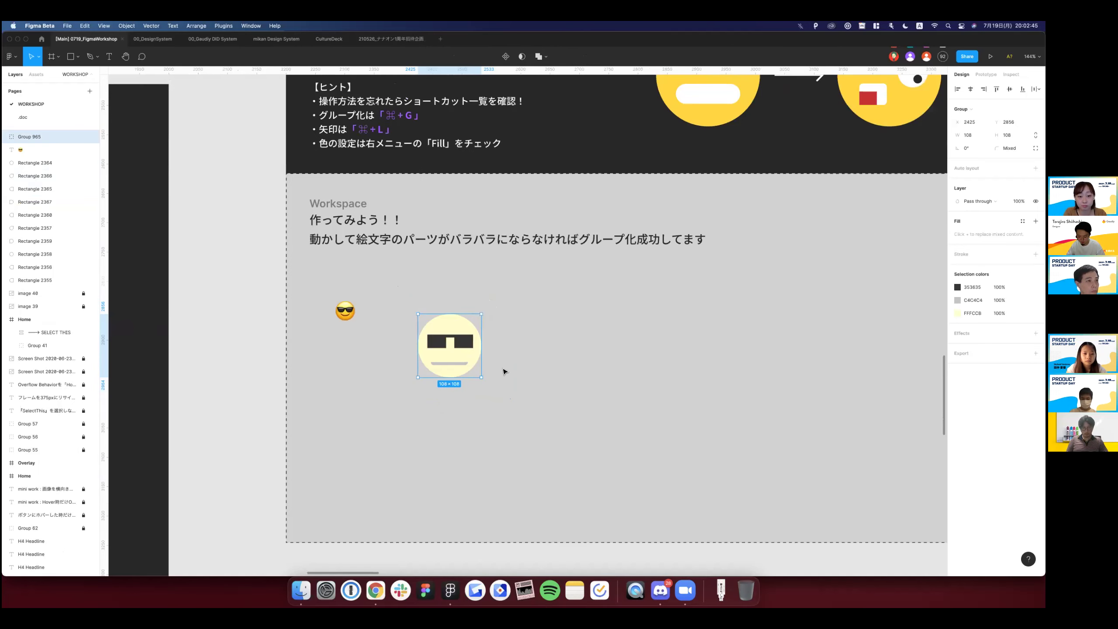
pyautogui.click(504, 372)
pyautogui.scroll(2, 504, 371)
pyautogui.hotkey('shift', 'l')
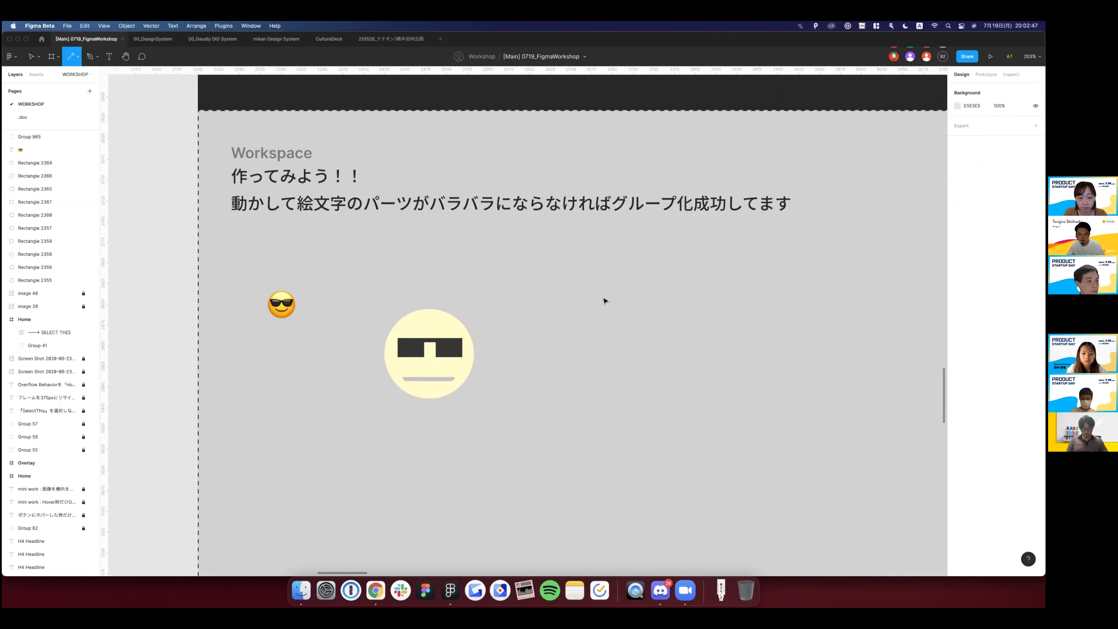
# Draw a horizontal arrow to the right of the face, then glance at Discord.
pyautogui.moveTo(498, 357); pyautogui.dragTo(500, 357)
pyautogui.press('super+Tab')
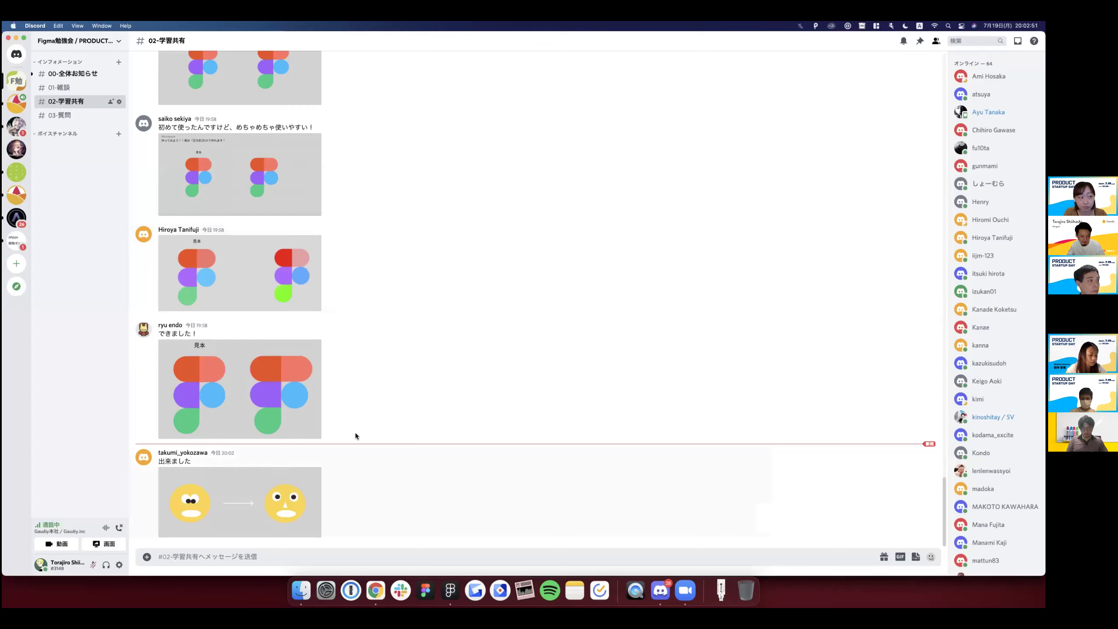
pyautogui.moveTo(541, 262)
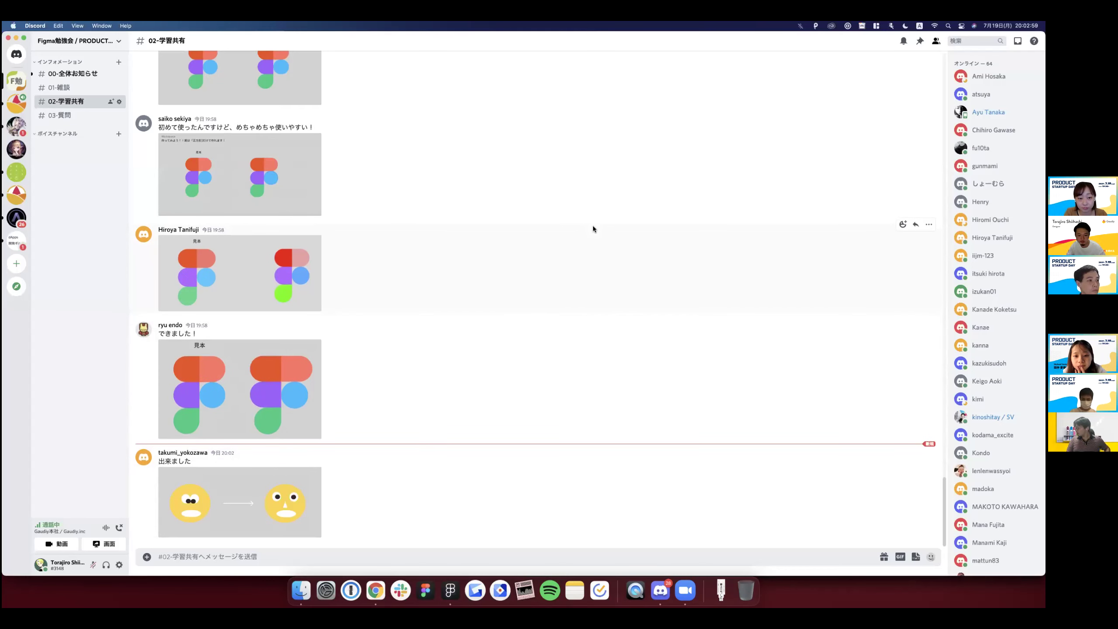
pyautogui.press('super+Tab')
pyautogui.scroll(-2, 474, 396)
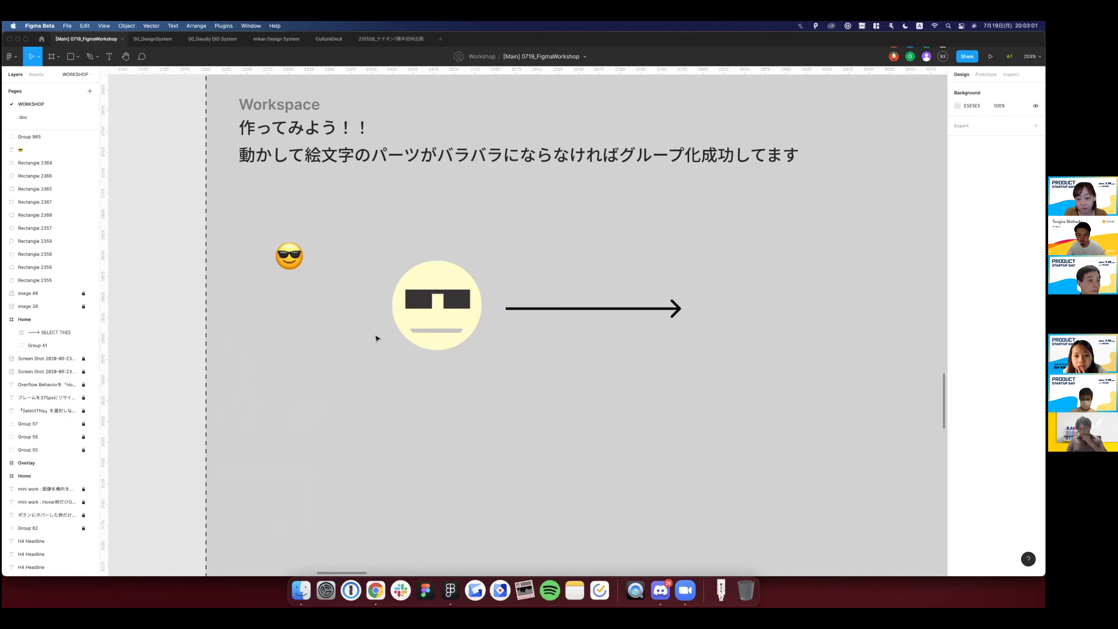
# Delete the small 😎 reference emoji, leaving only the face and arrow.
pyautogui.scroll(-5, 377, 339)
pyautogui.click(345, 355)
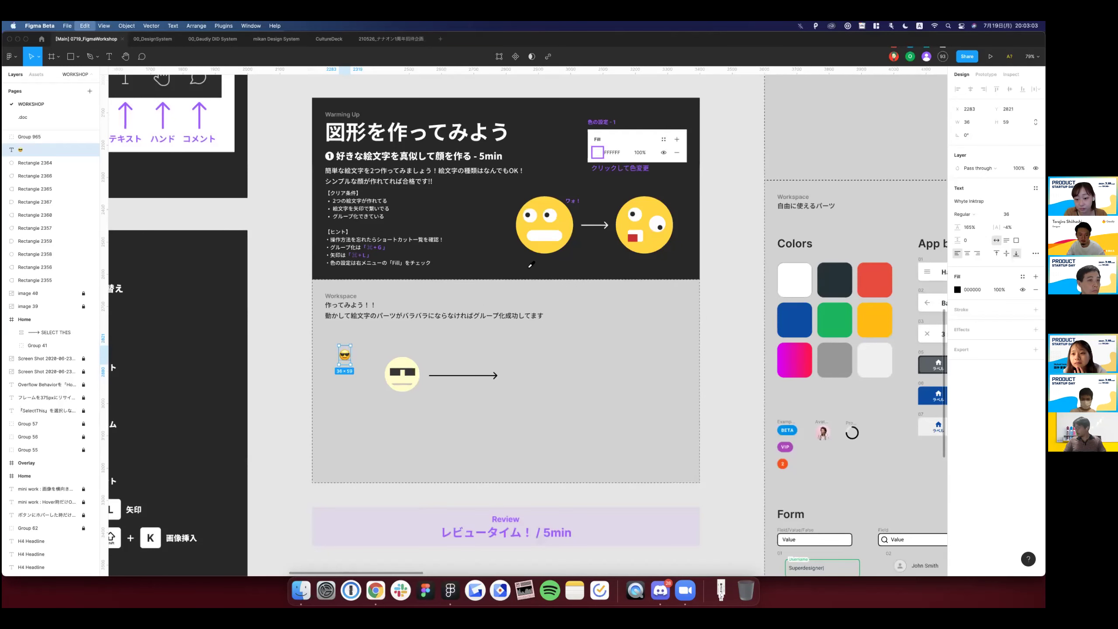
pyautogui.press('Delete')
pyautogui.click(411, 359)
pyautogui.click(408, 396)
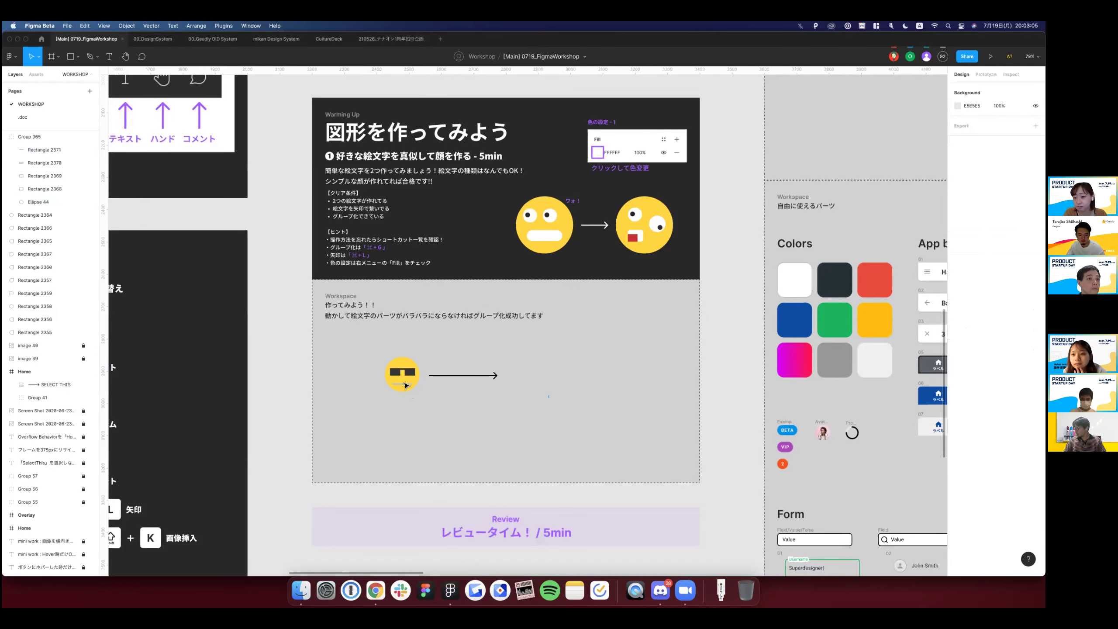
pyautogui.press('Tab')
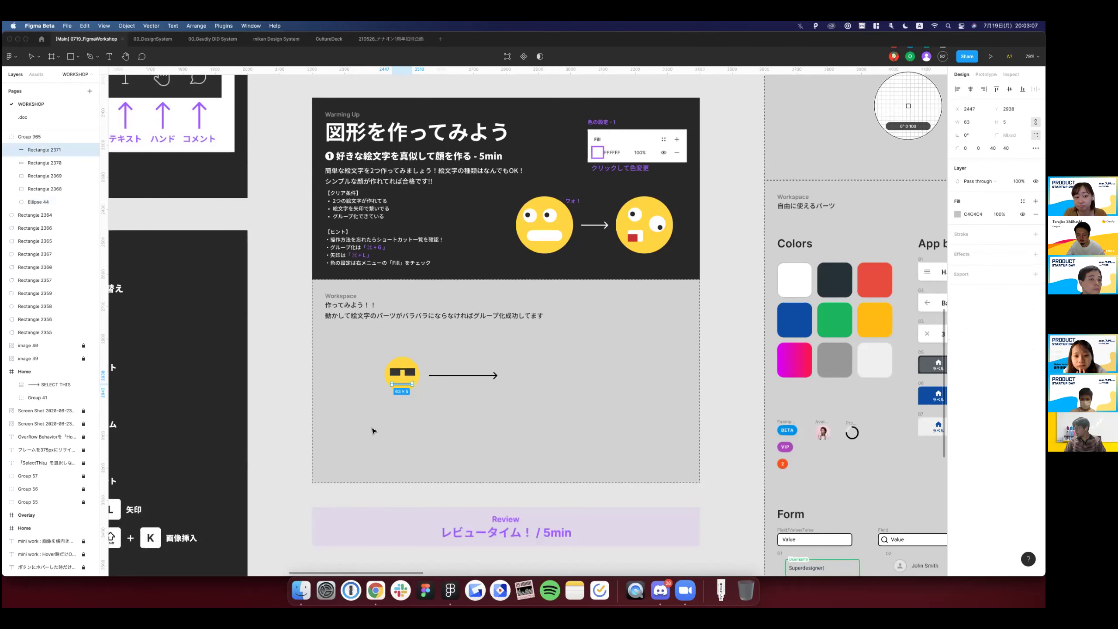
pyautogui.click(374, 431)
# Pan around the canvas to review the face, then check Discord and return.
pyautogui.scroll(5, 467, 362)
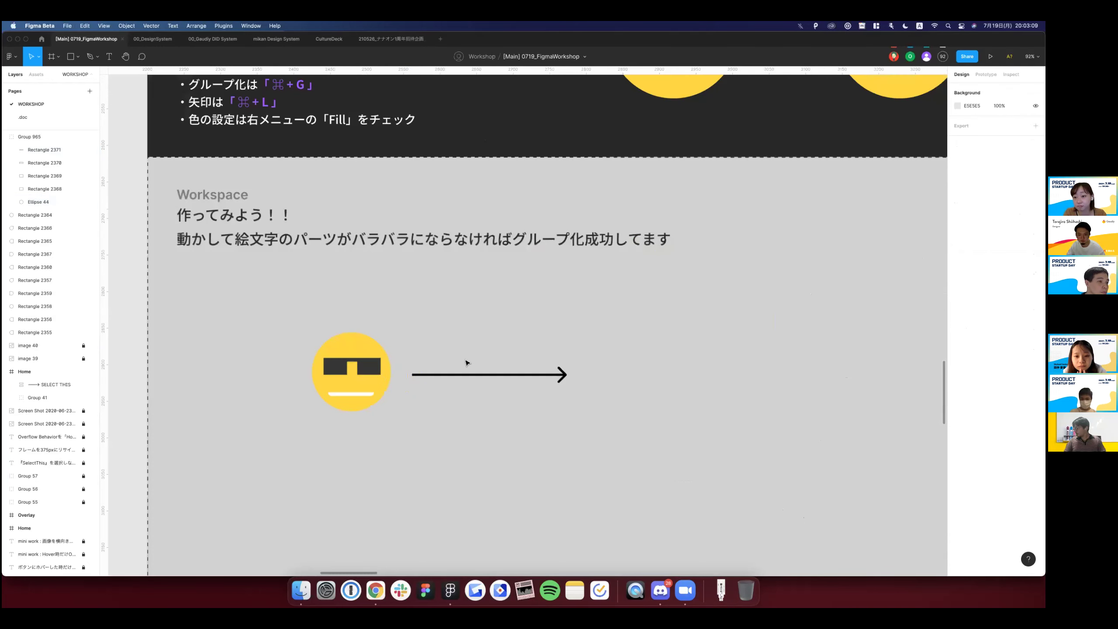
pyautogui.scroll(-2, 467, 362)
pyautogui.scroll(-2, 467, 363)
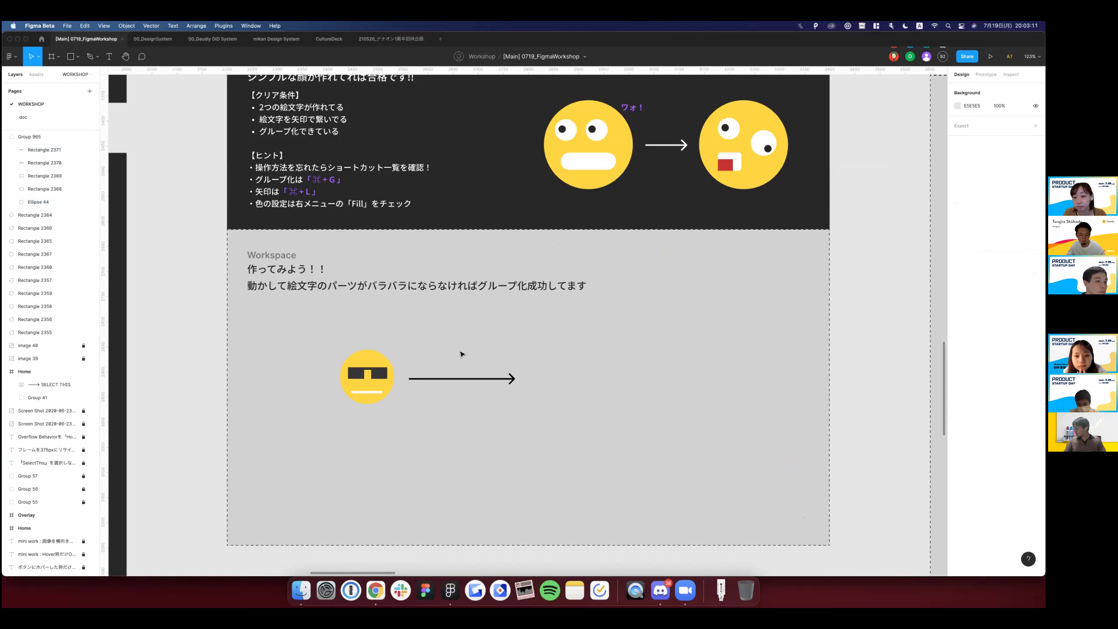
pyautogui.hscroll(2, 467, 355)
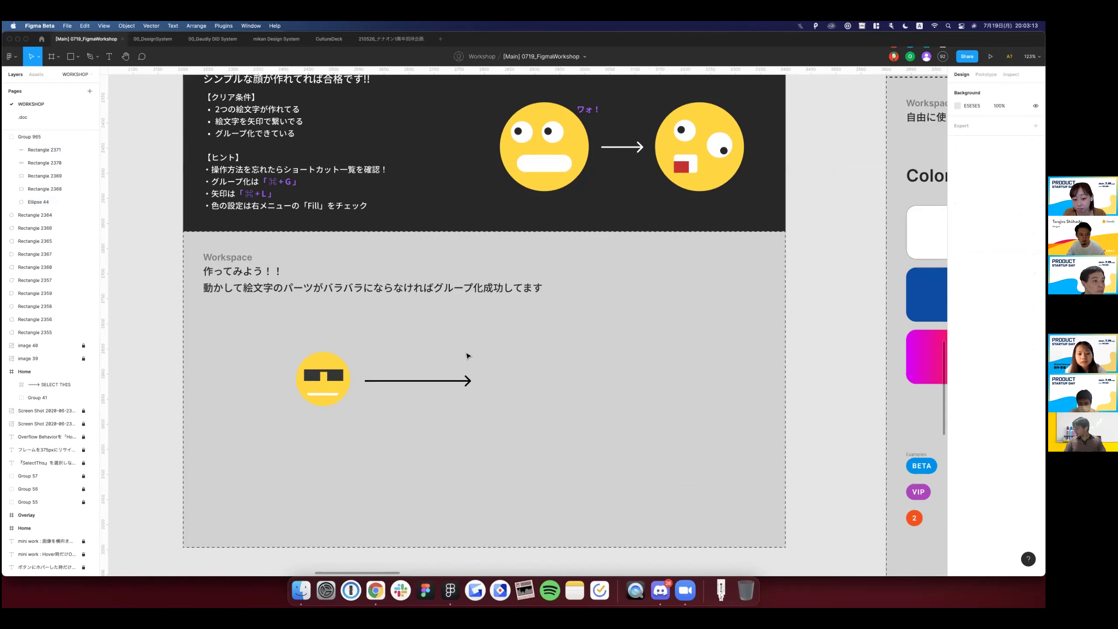
pyautogui.scroll(5, 467, 356)
pyautogui.scroll(-4, 467, 355)
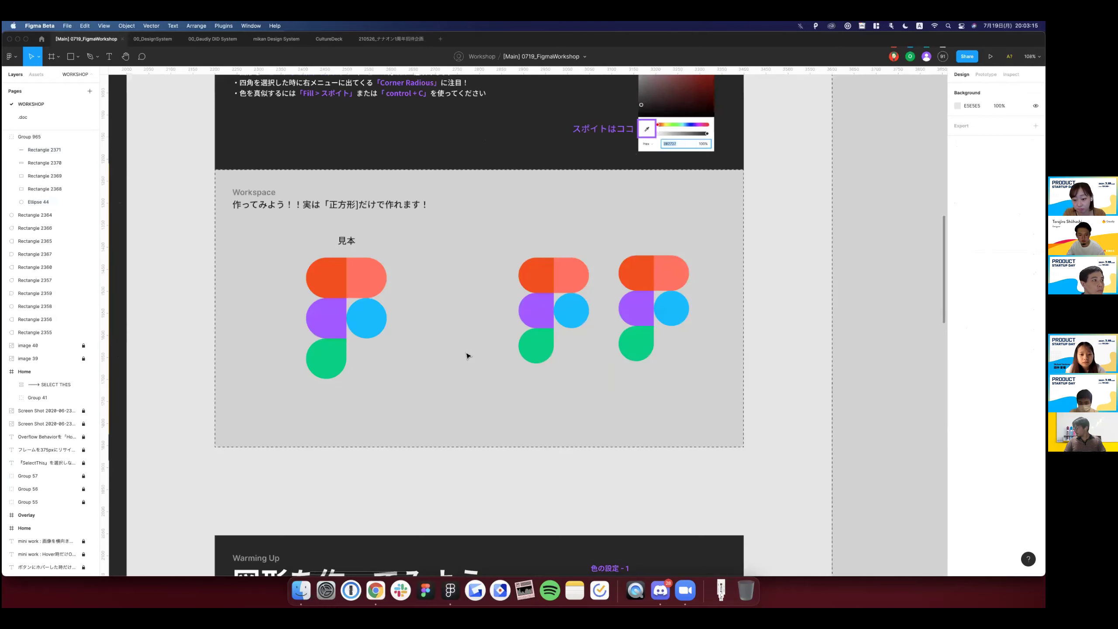
pyautogui.scroll(-10, 467, 356)
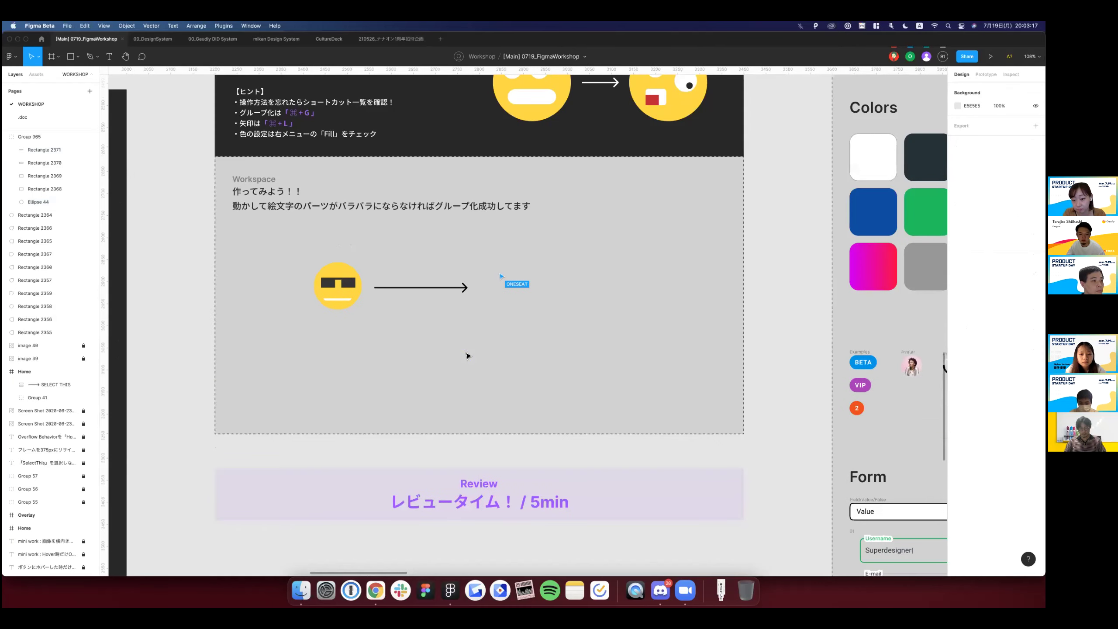
pyautogui.scroll(3, 467, 356)
pyautogui.scroll(1, 467, 356)
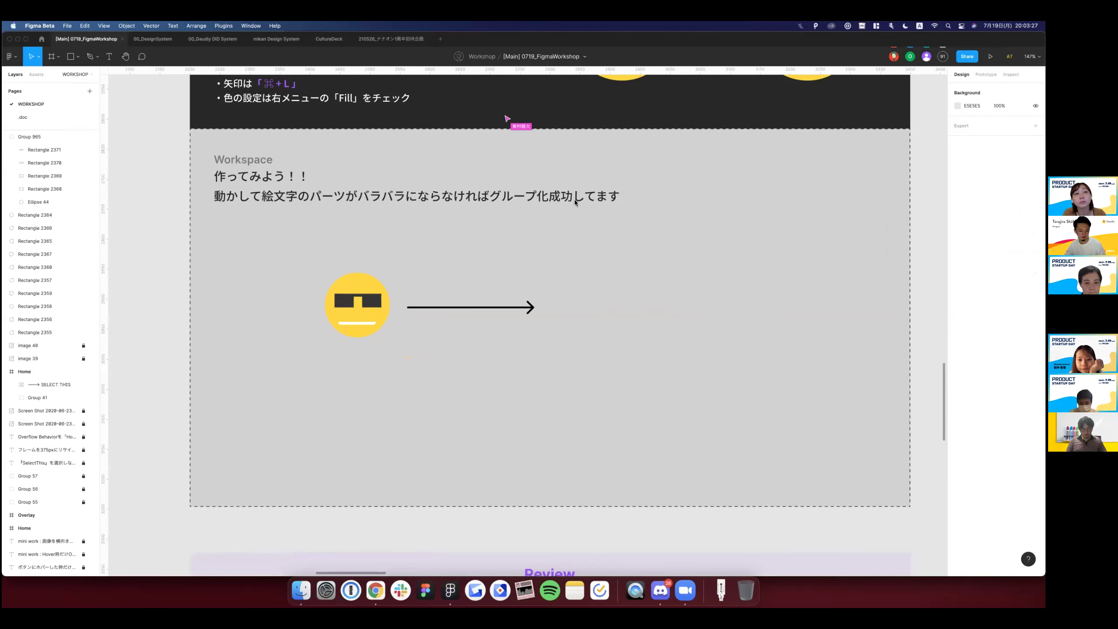
pyautogui.press('super+Tab')
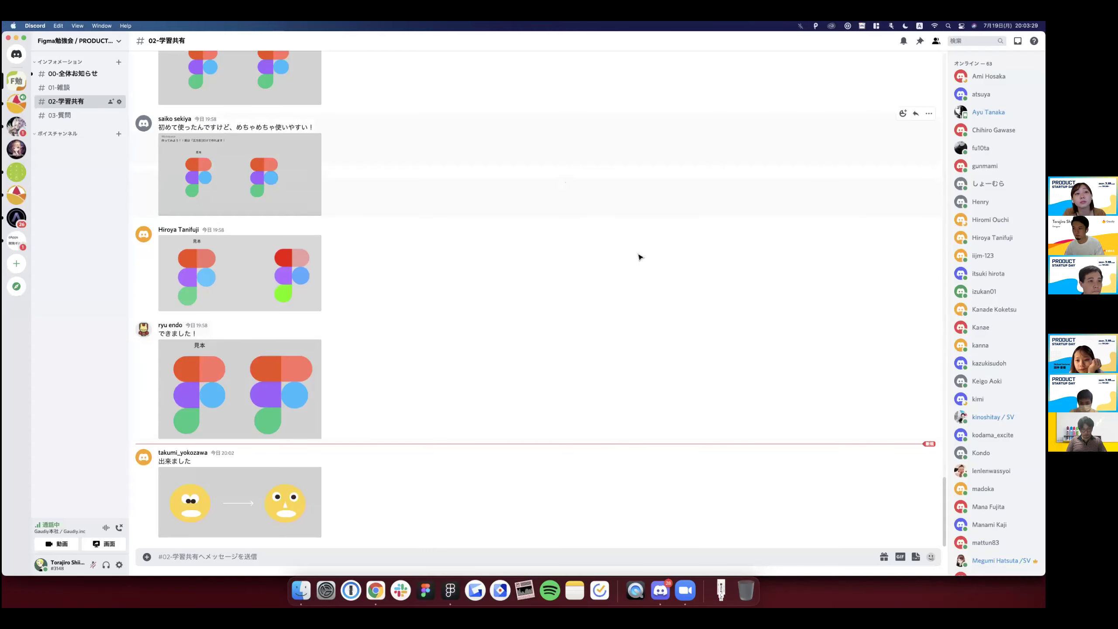
pyautogui.press('super+Tab')
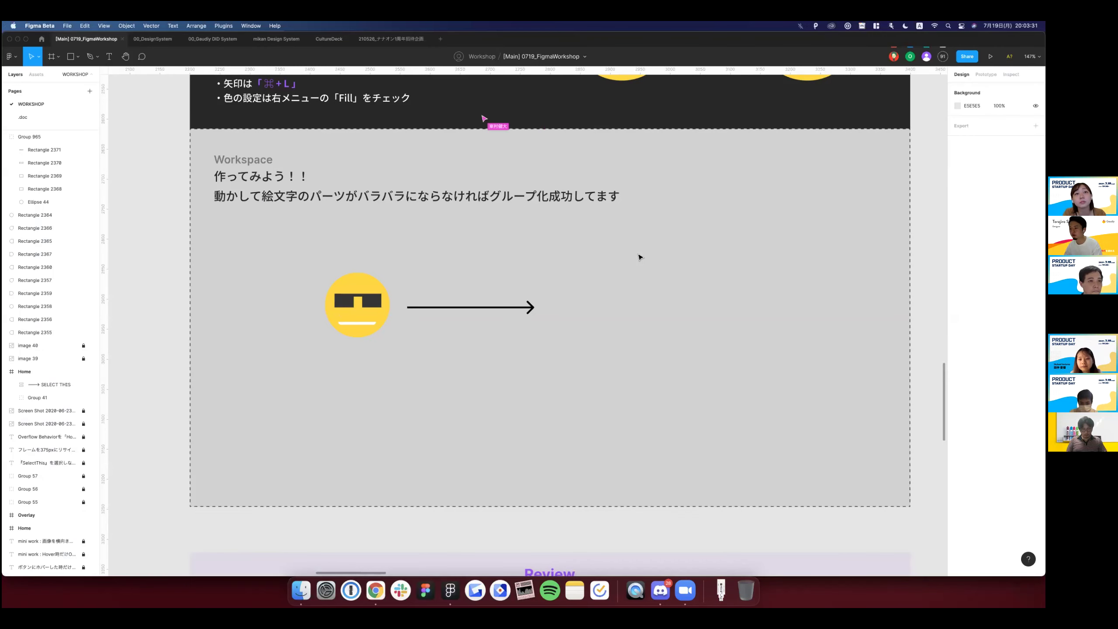
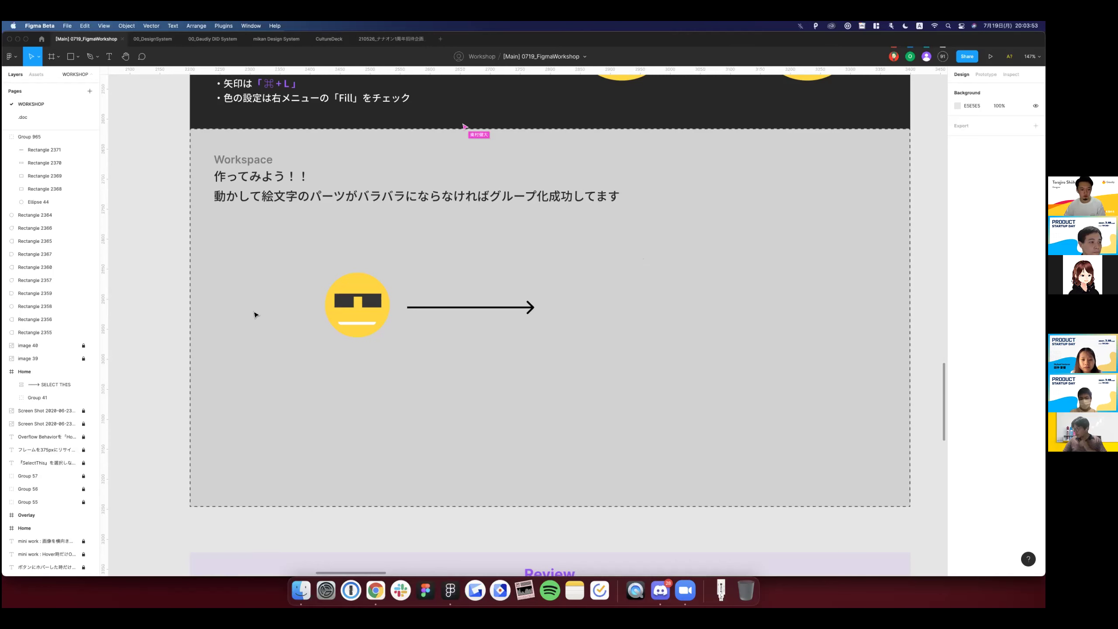
# Duplicate the sunglasses emoji group to the right of the arrow.
pyautogui.hotkey('ctrl', 'Left')
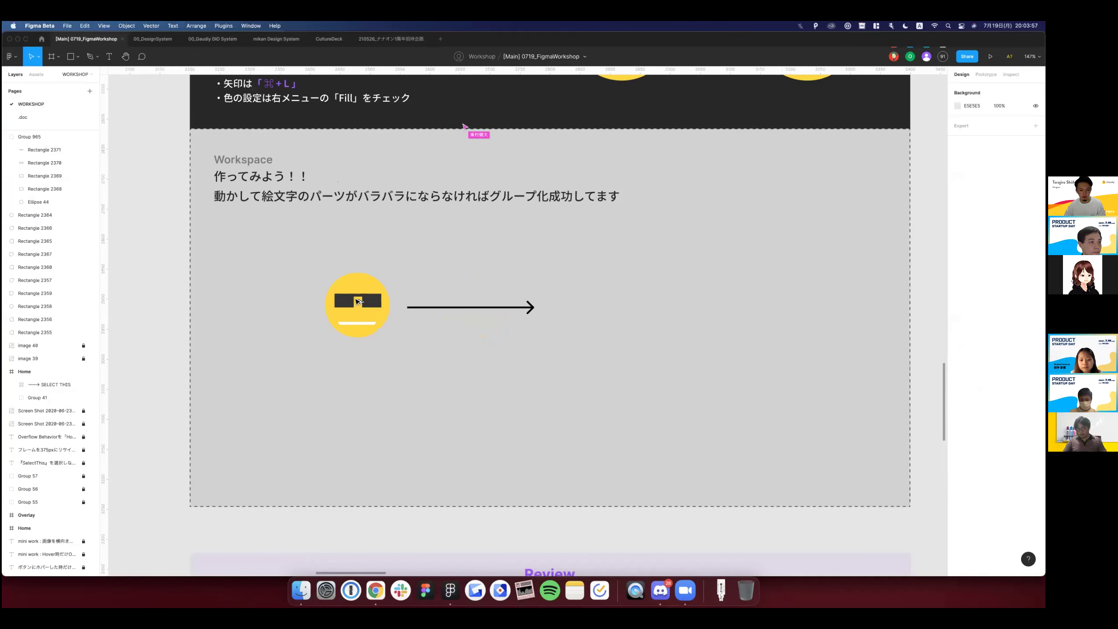
pyautogui.moveTo(359, 302); pyautogui.dragTo(616, 299)
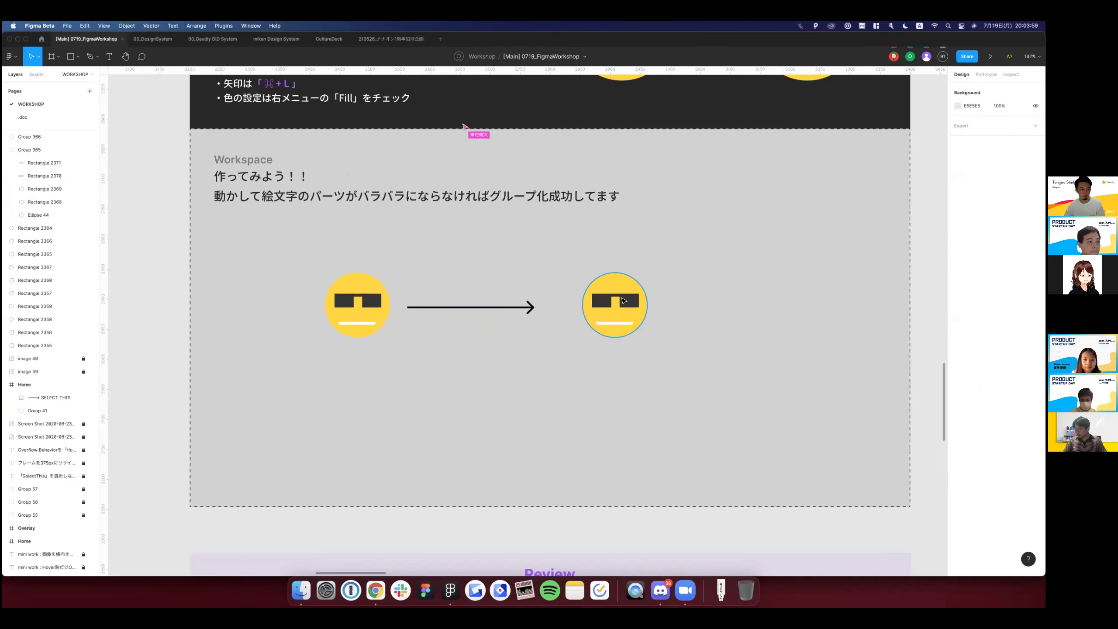
pyautogui.click(625, 297)
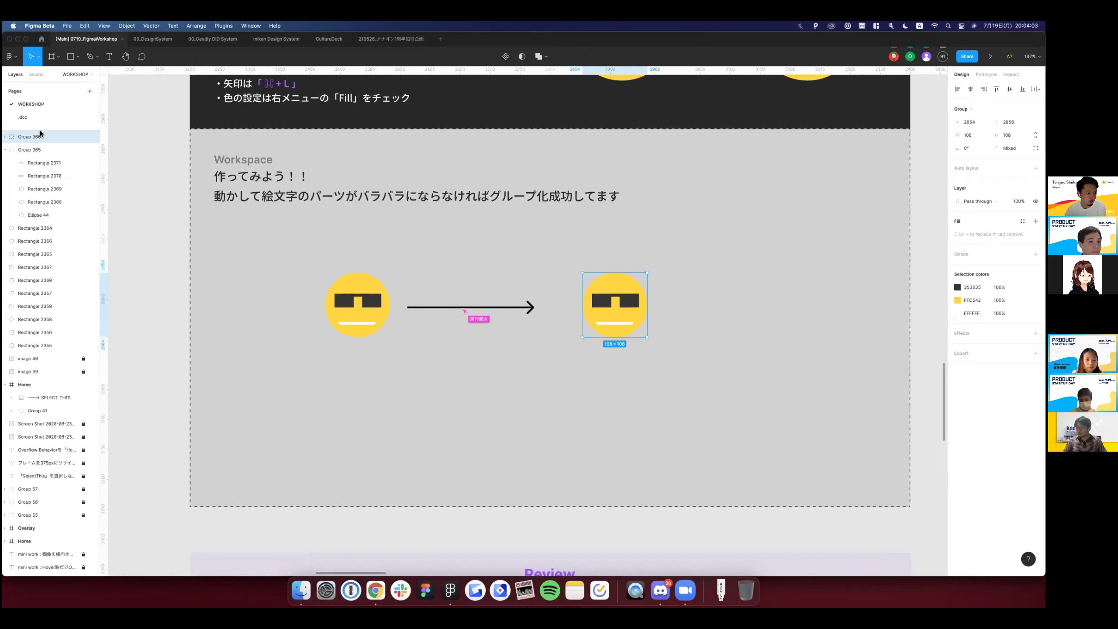
# Expand Group 966 in the Layers panel and select the copy's mouth bar.
pyautogui.moveTo(39, 131)
pyautogui.mouseDown()
pyautogui.moveTo(39, 188)
pyautogui.moveTo(15, 203)
pyautogui.mouseUp()
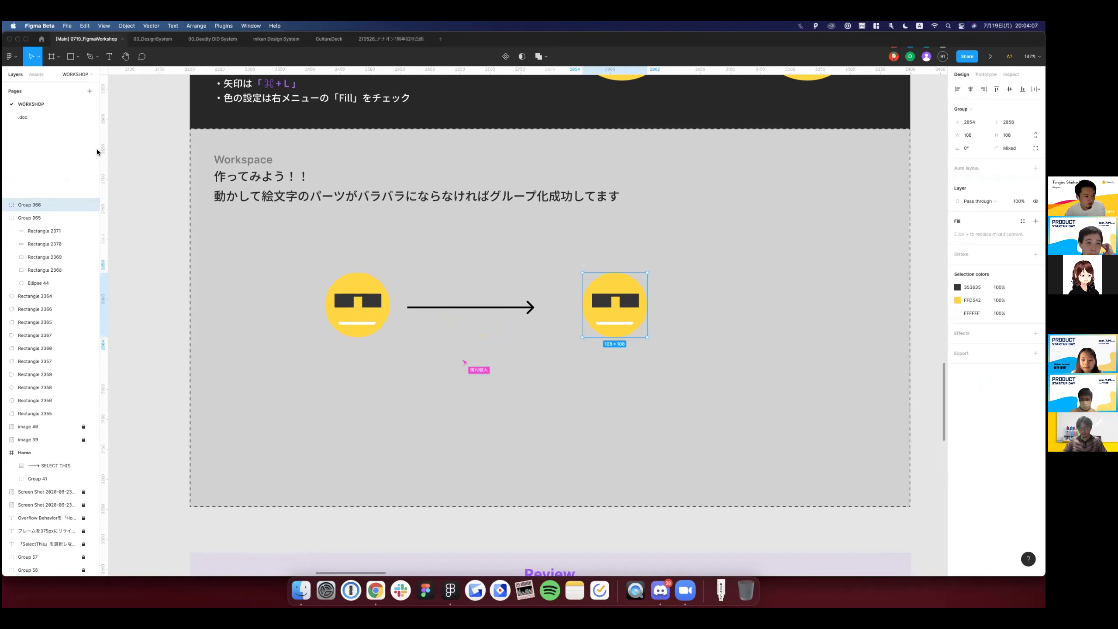
pyautogui.click(5, 205)
pyautogui.click(5, 205)
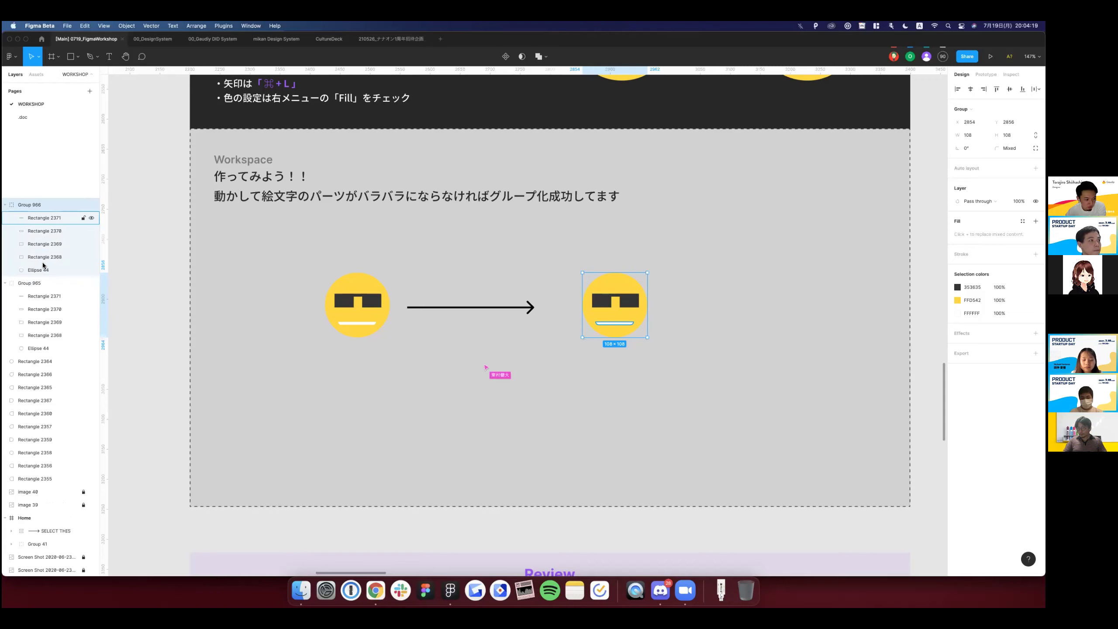
pyautogui.click(49, 218)
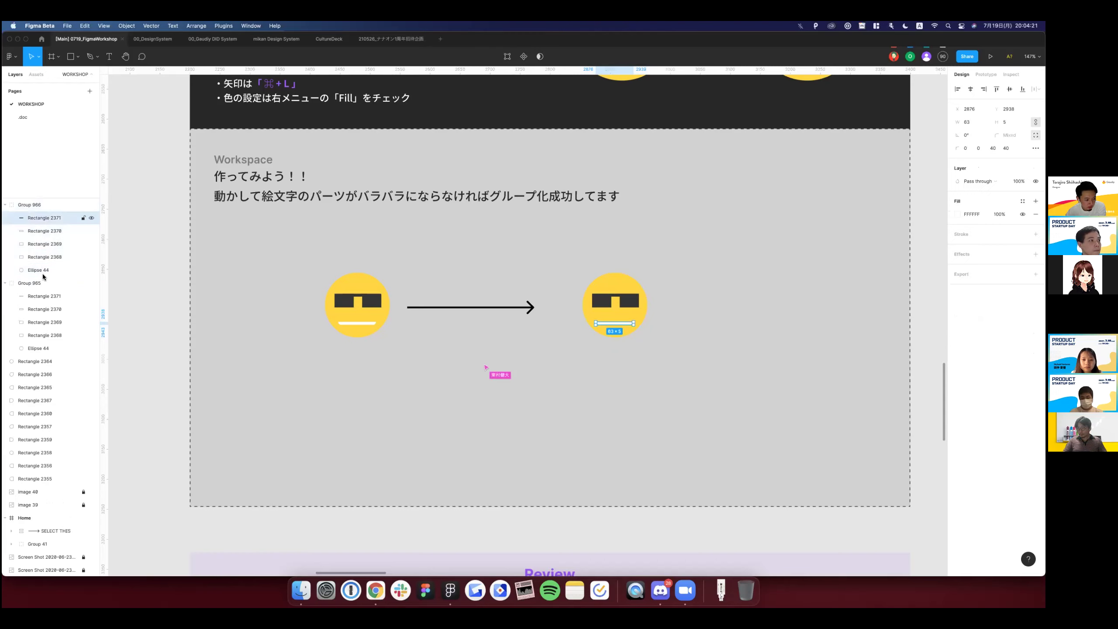
pyautogui.click(44, 269)
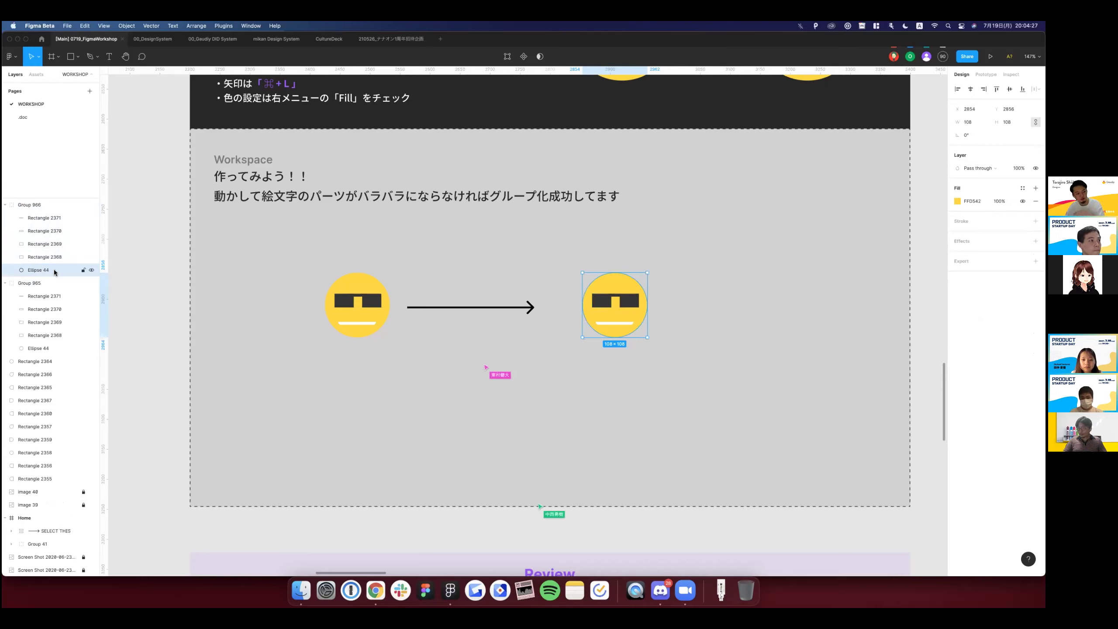
pyautogui.moveTo(48, 257)
pyautogui.mouseDown()
pyautogui.moveTo(49, 272)
pyautogui.moveTo(51, 248)
pyautogui.mouseUp()
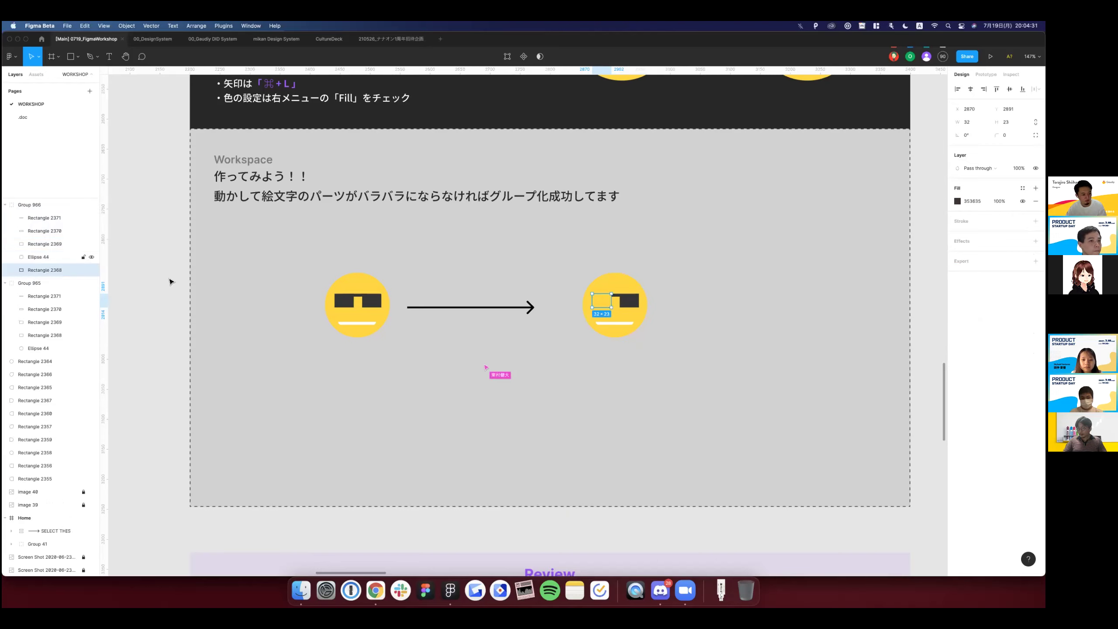
pyautogui.click(180, 291)
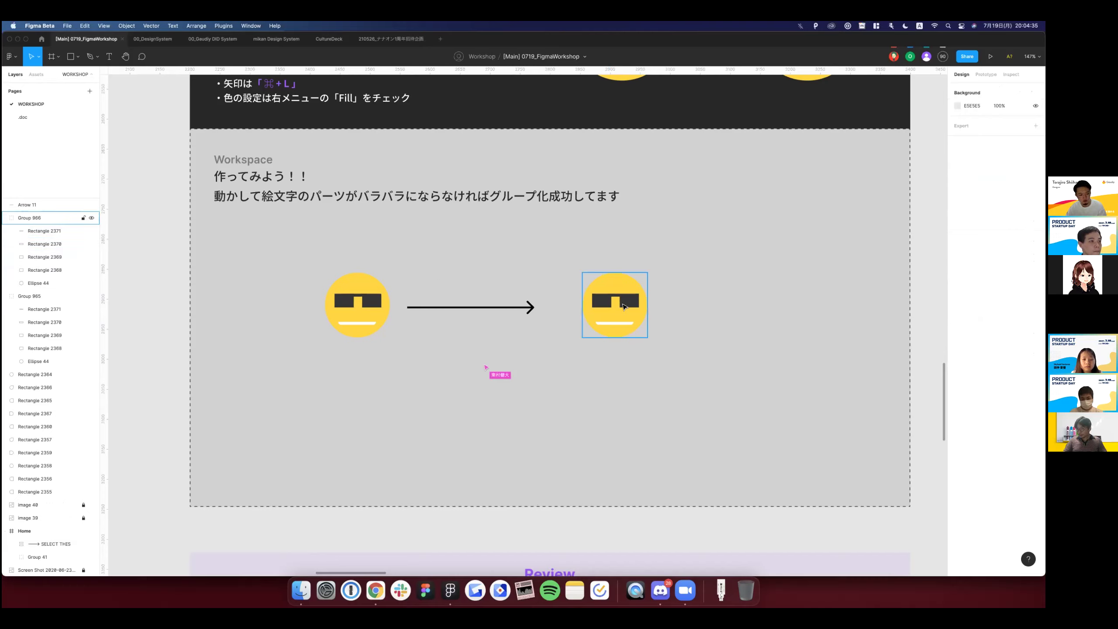
pyautogui.click(38, 283)
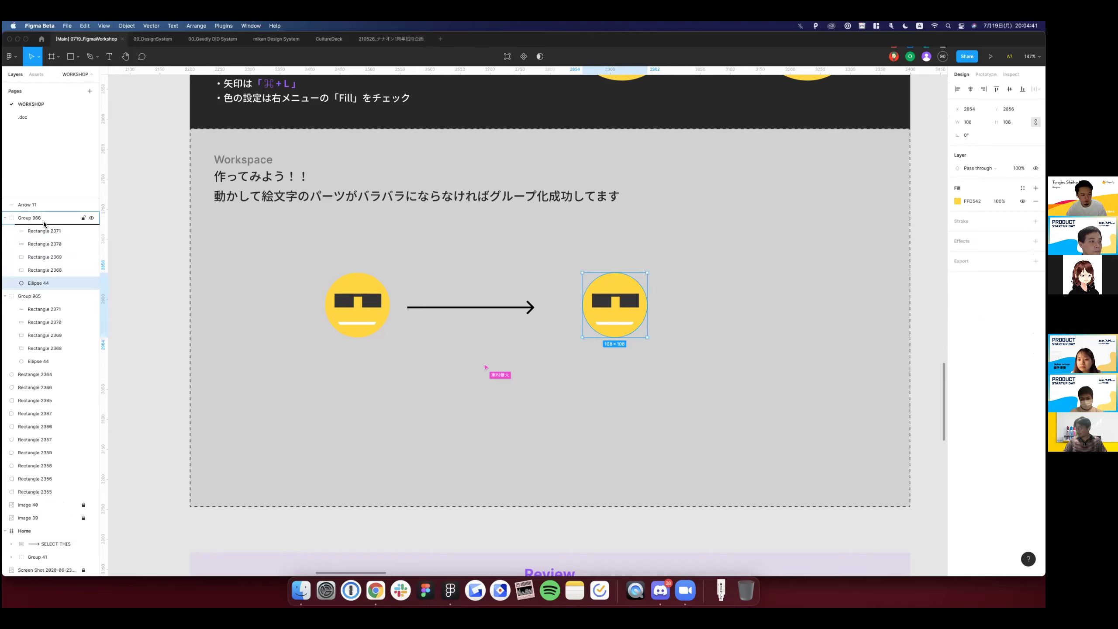
pyautogui.moveTo(44, 223); pyautogui.dragTo(42, 241)
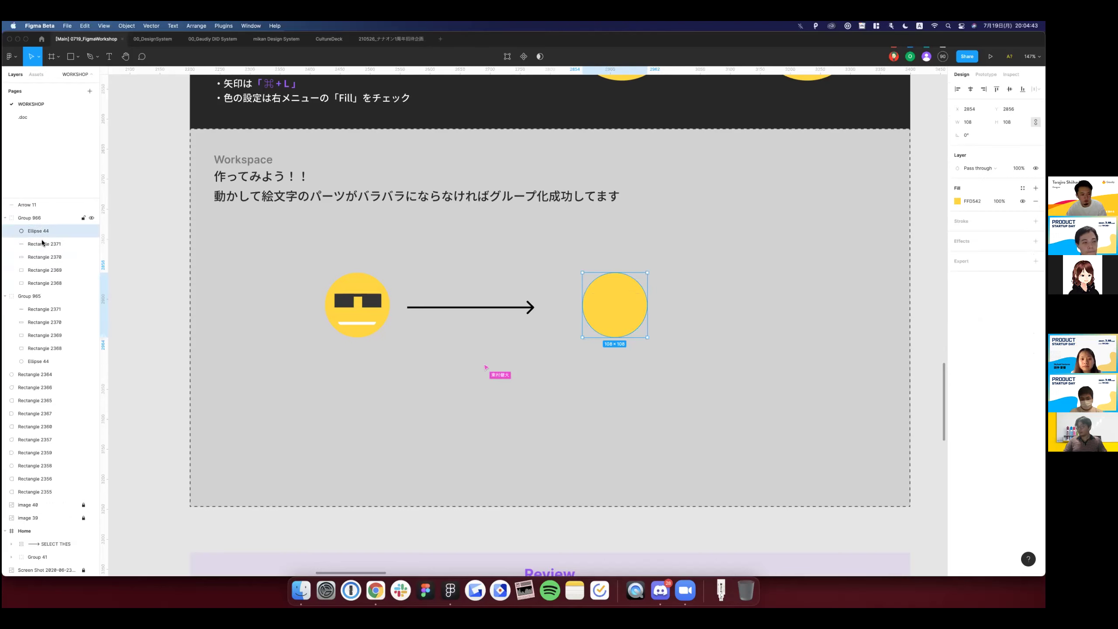
pyautogui.press('super+z')
pyautogui.click(232, 290)
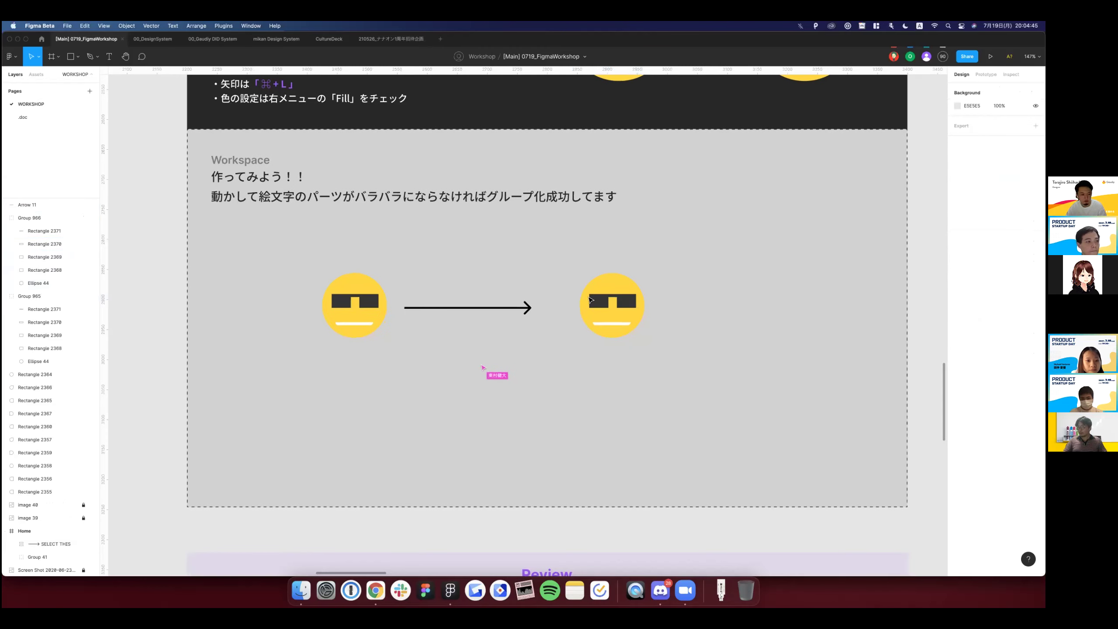
pyautogui.scroll(5, 591, 326)
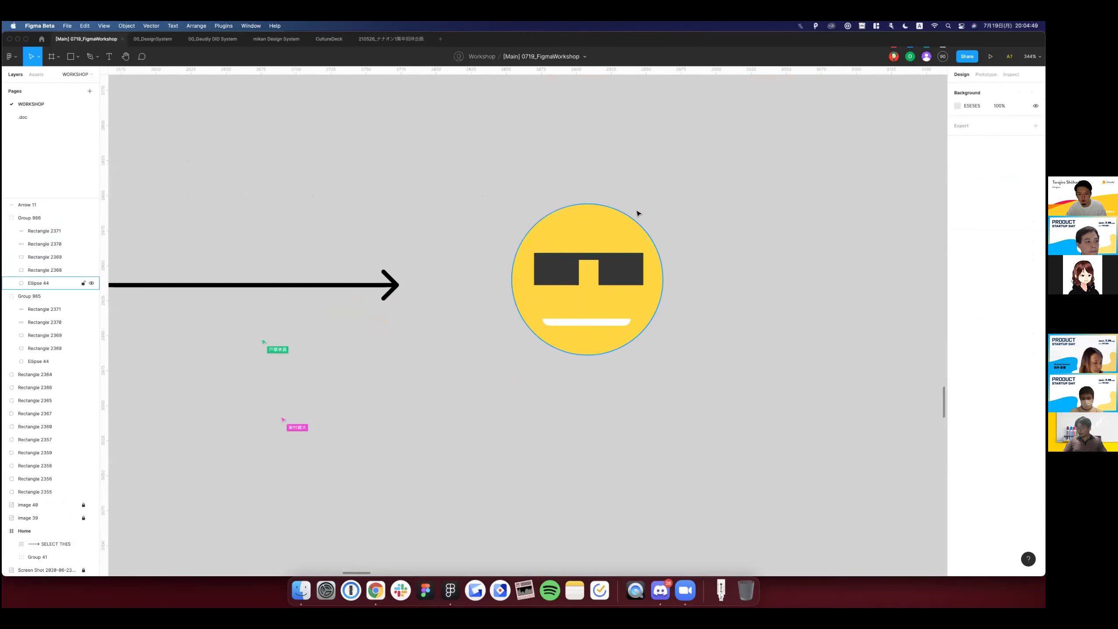
# Check the copied emoji face circle's layer-ordering options, leaving them unchanged.
pyautogui.click(610, 223)
pyautogui.scroll(-2, 610, 223)
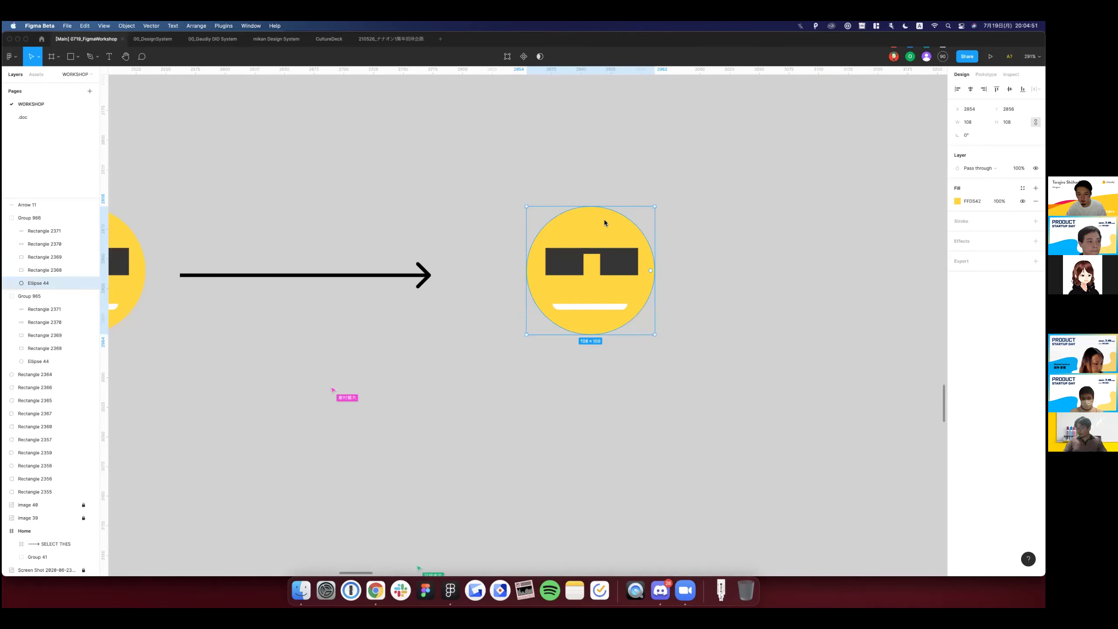
pyautogui.rightClick(605, 219)
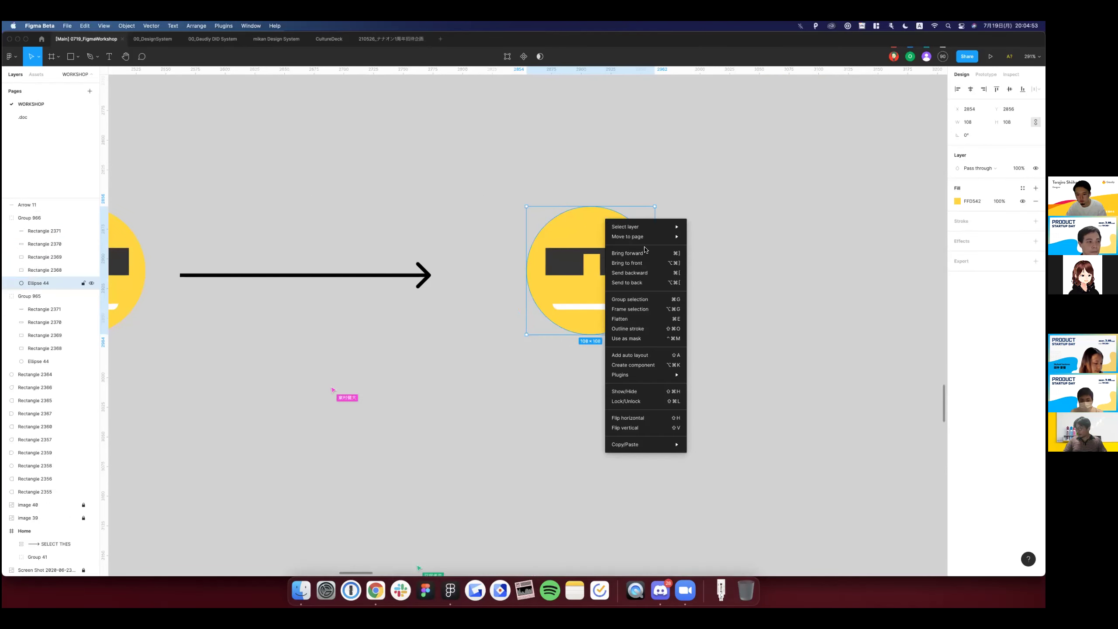
pyautogui.rightClick(581, 223)
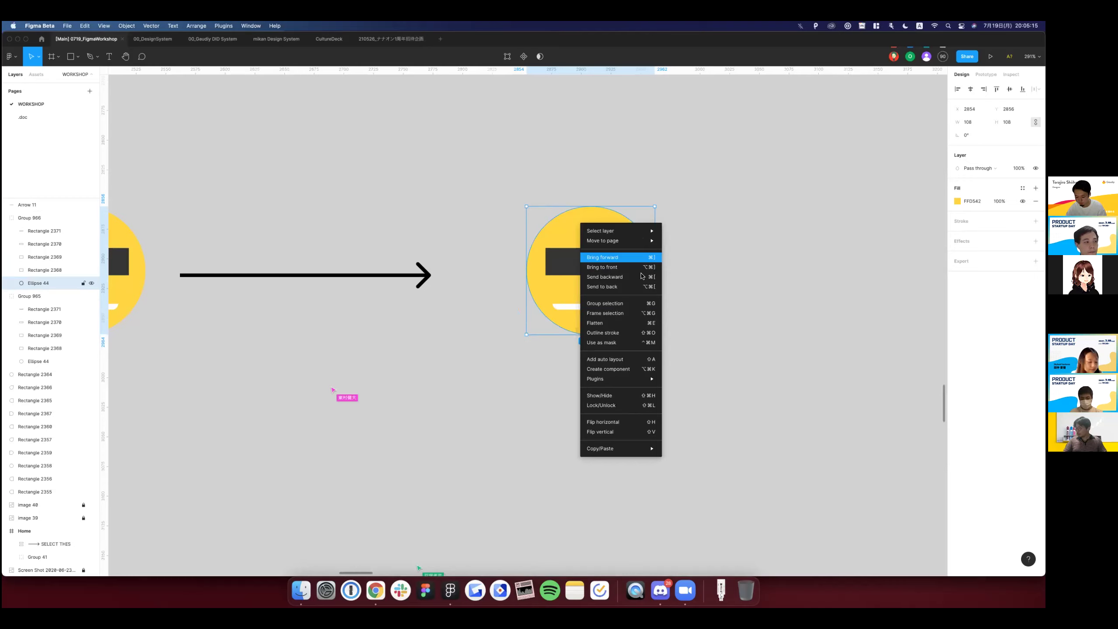
pyautogui.click(728, 292)
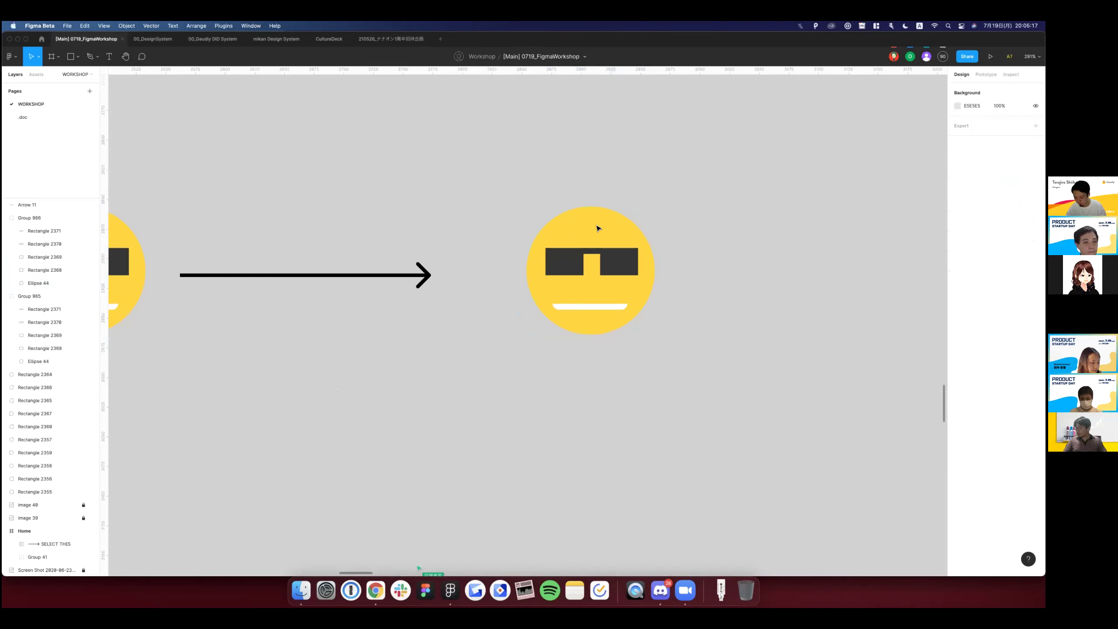
pyautogui.click(597, 228)
pyautogui.rightClick(596, 225)
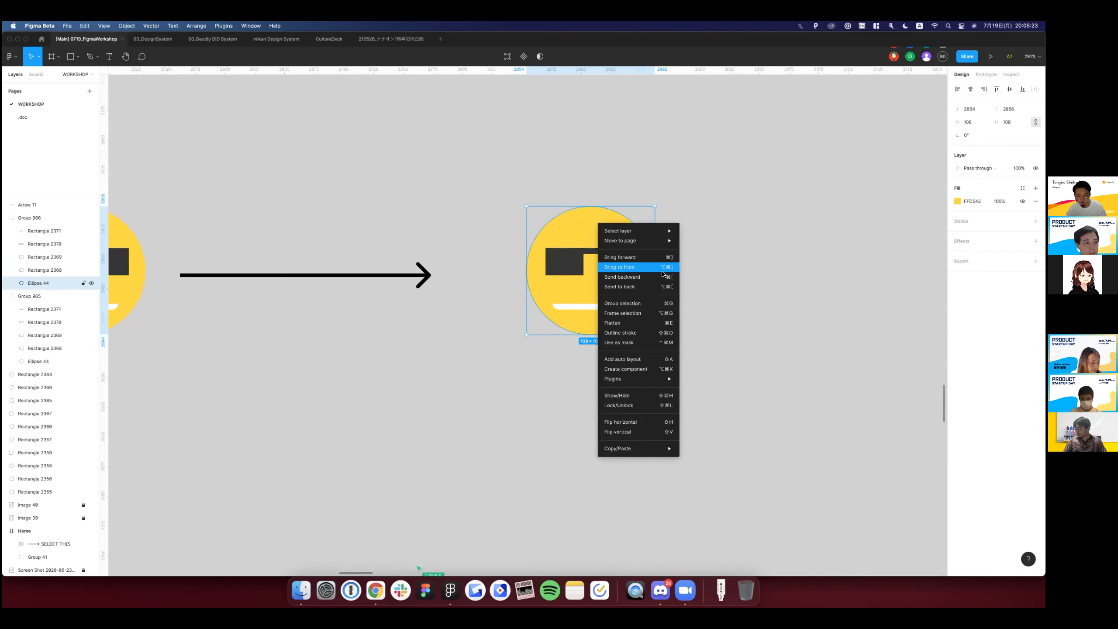
pyautogui.click(573, 248)
# Bring the left lens, Rectangle 2368, to the front of Group 866.
pyautogui.click(574, 268)
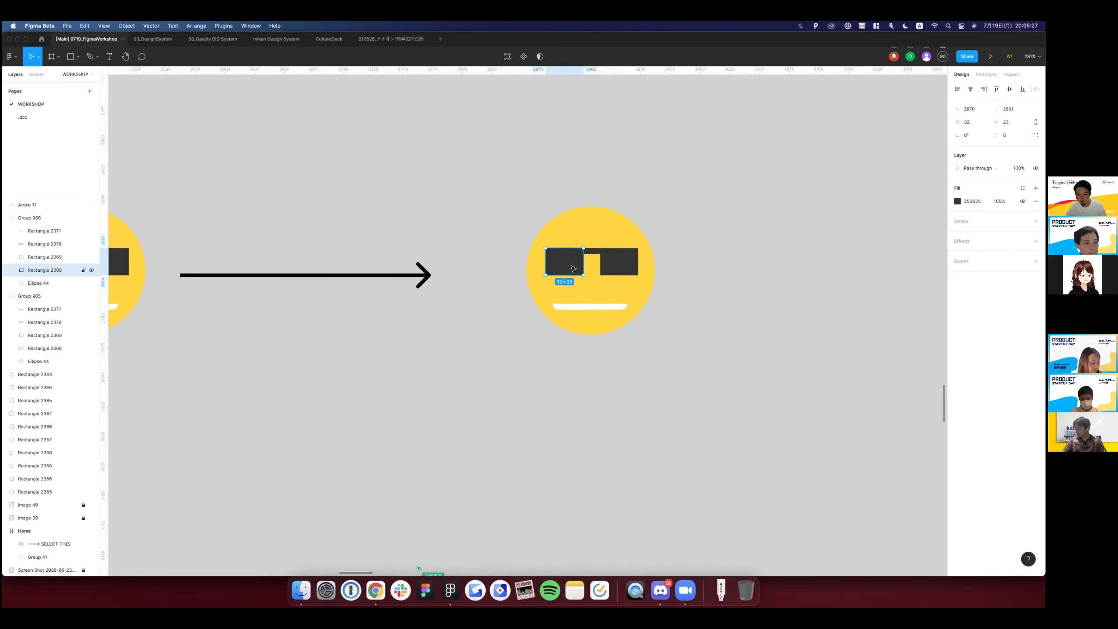
pyautogui.press('super+bracketleft')
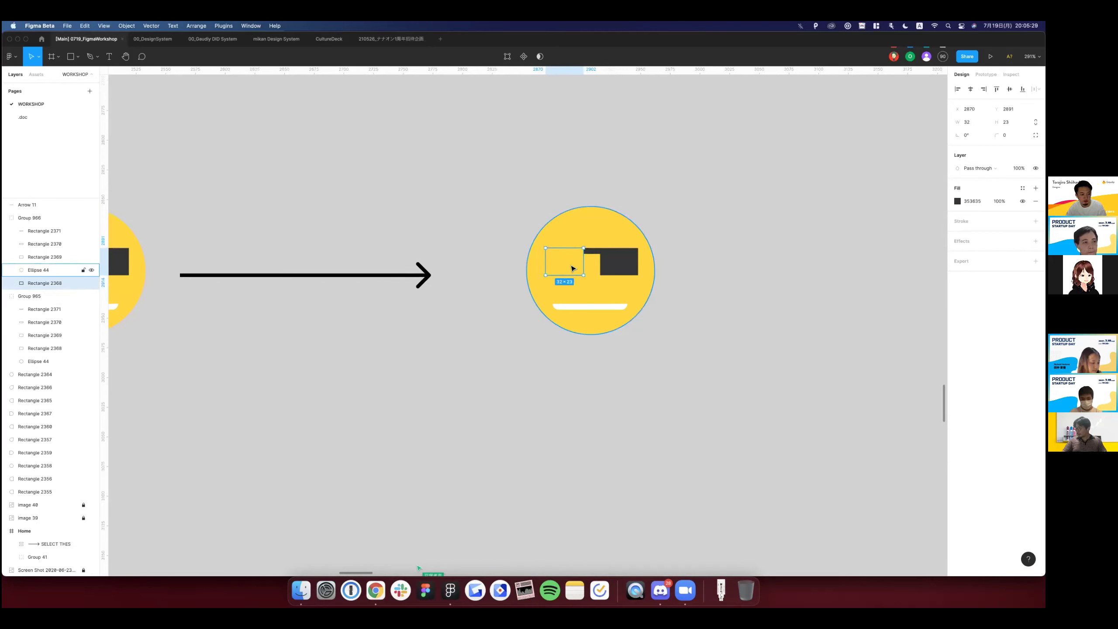
pyautogui.press(']')
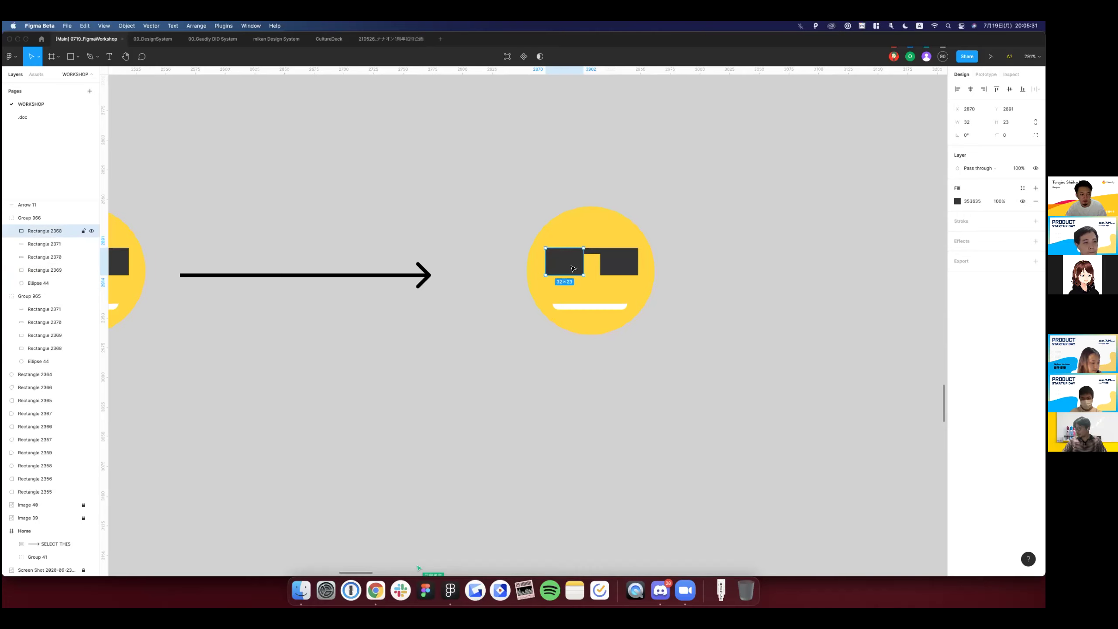
pyautogui.press('Escape')
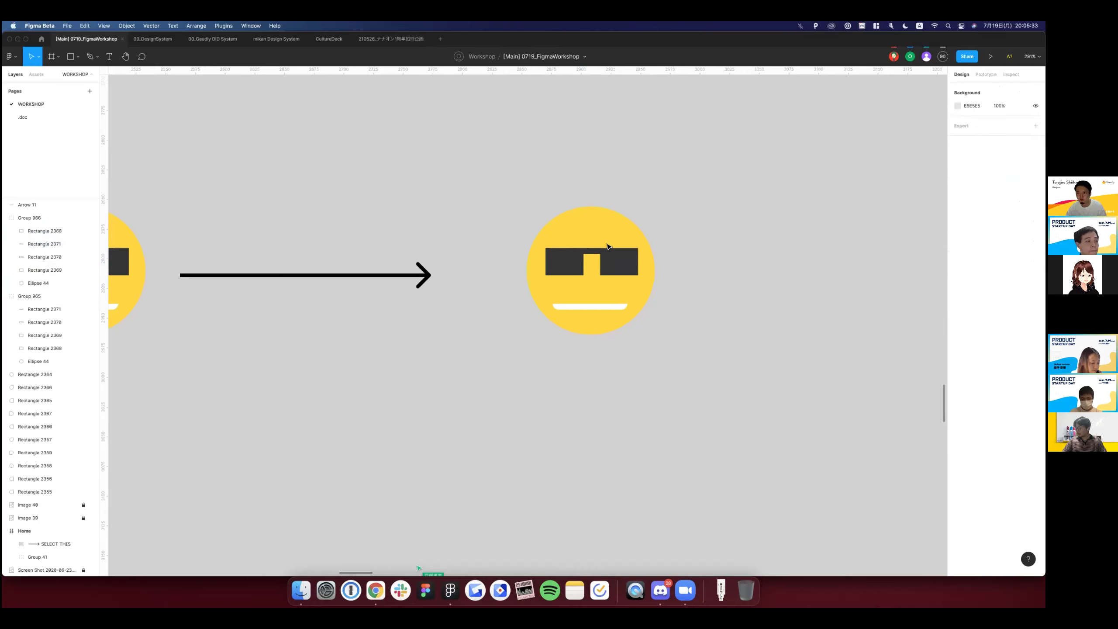
# Zoom the Workspace frame out and back in, then switch to Discord's 02-学習共有 channel.
pyautogui.scroll(-5, 608, 247)
pyautogui.scroll(-5, 608, 247)
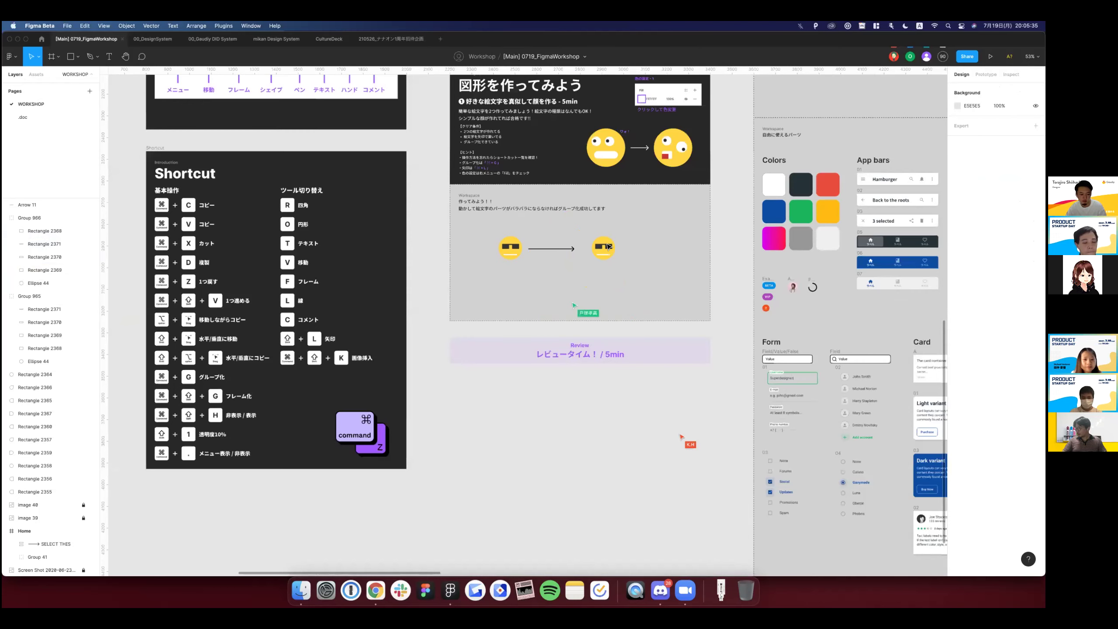
pyautogui.scroll(2, 608, 246)
pyautogui.scroll(3, 608, 247)
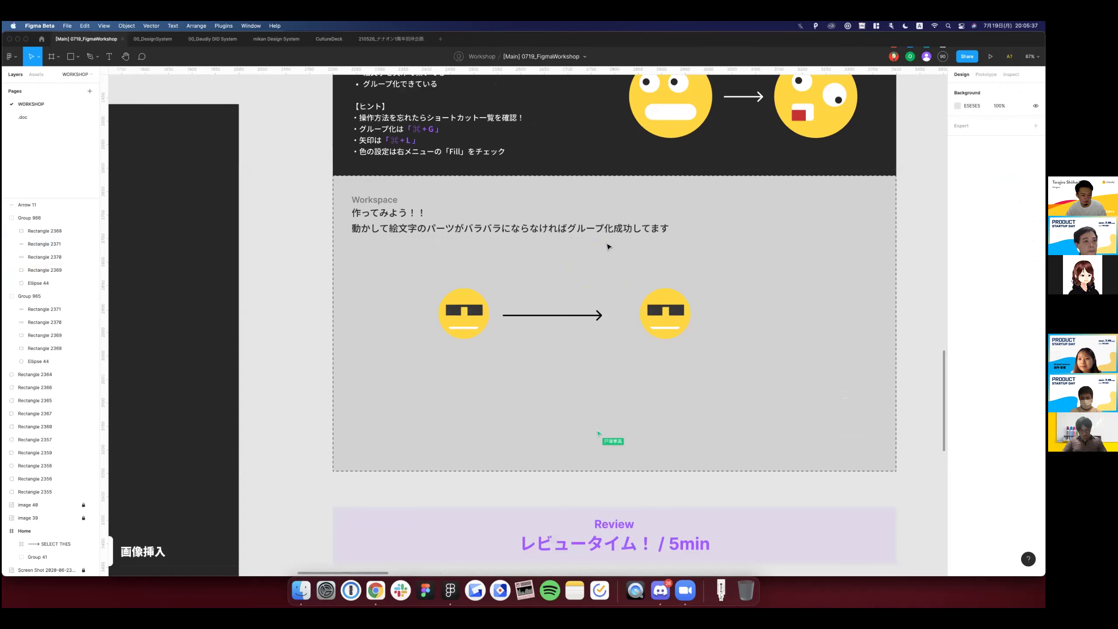
pyautogui.scroll(3, 608, 247)
pyautogui.hscroll(2, 608, 247)
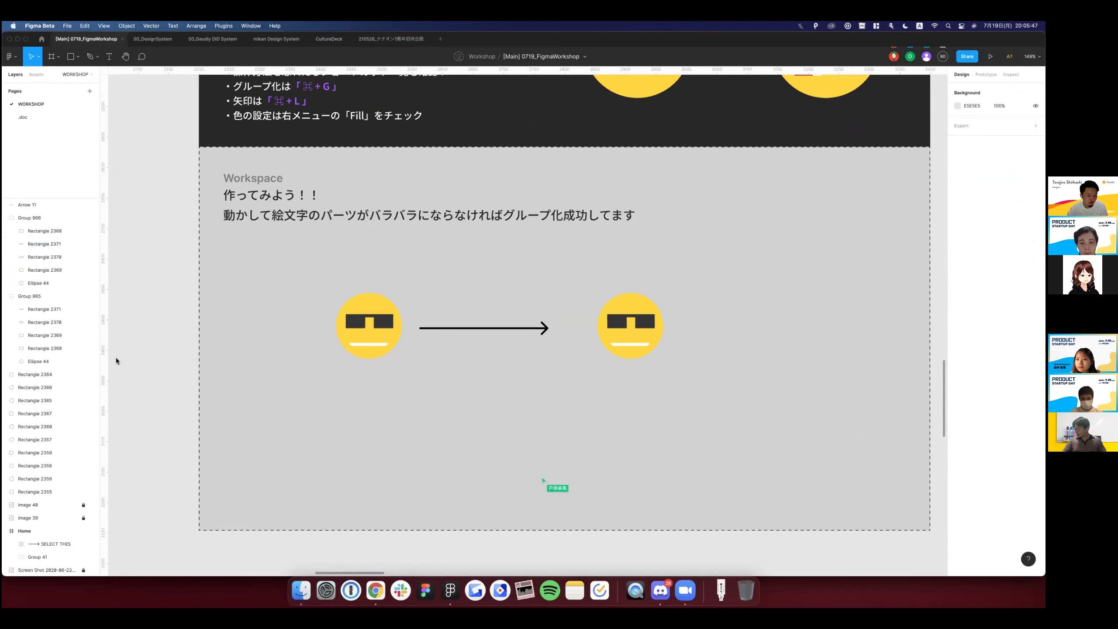
pyautogui.press('super+Tab')
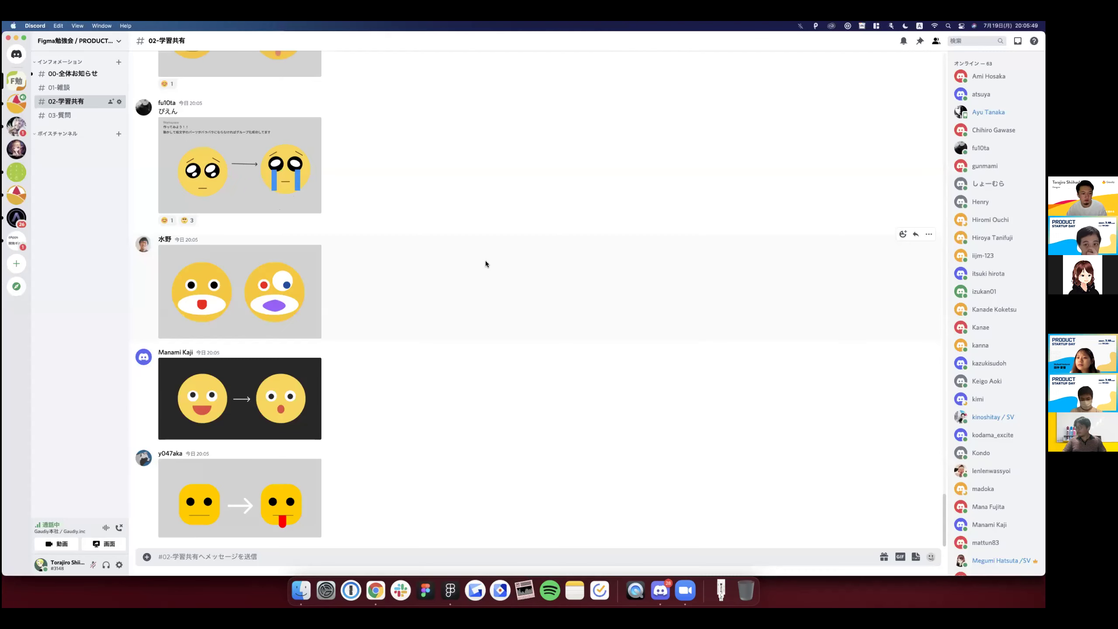
# Scroll through the participants' emoji before-and-after screenshots in 02-学習共有.
pyautogui.scroll(5, 486, 264)
pyautogui.scroll(5, 486, 263)
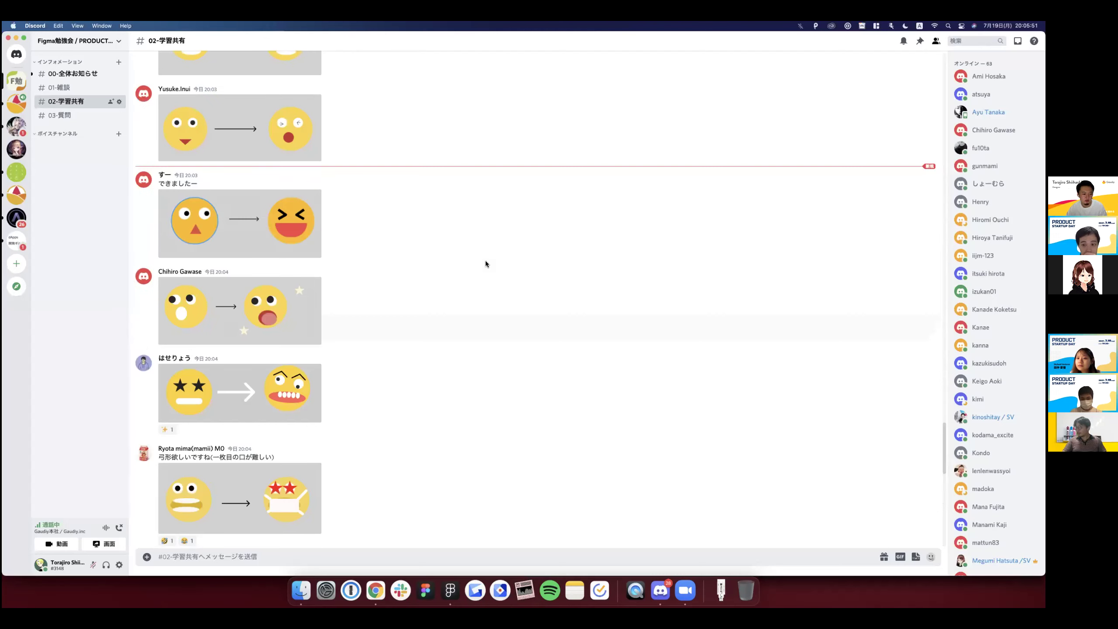
pyautogui.scroll(4, 486, 260)
pyautogui.scroll(3, 297, 261)
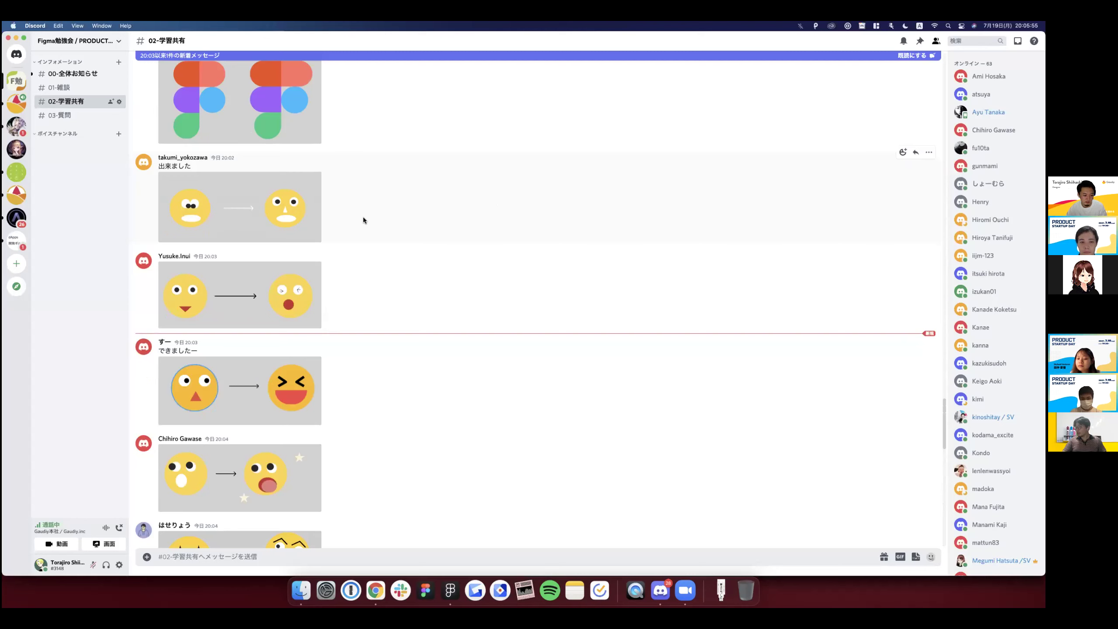
pyautogui.scroll(-2, 366, 225)
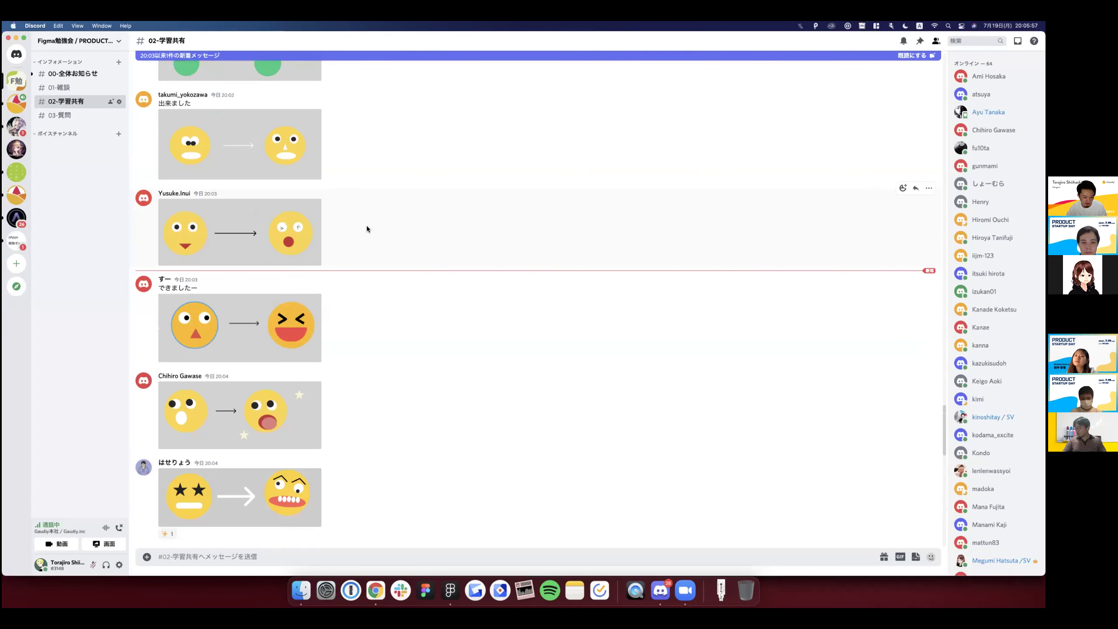
pyautogui.scroll(-1, 367, 225)
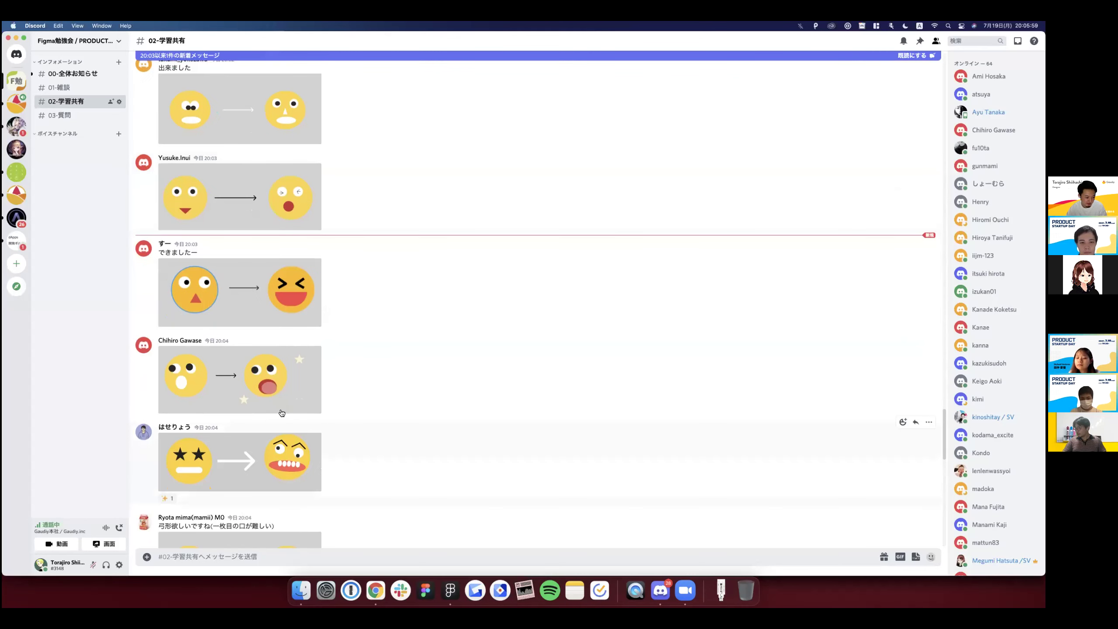
pyautogui.scroll(-2, 282, 413)
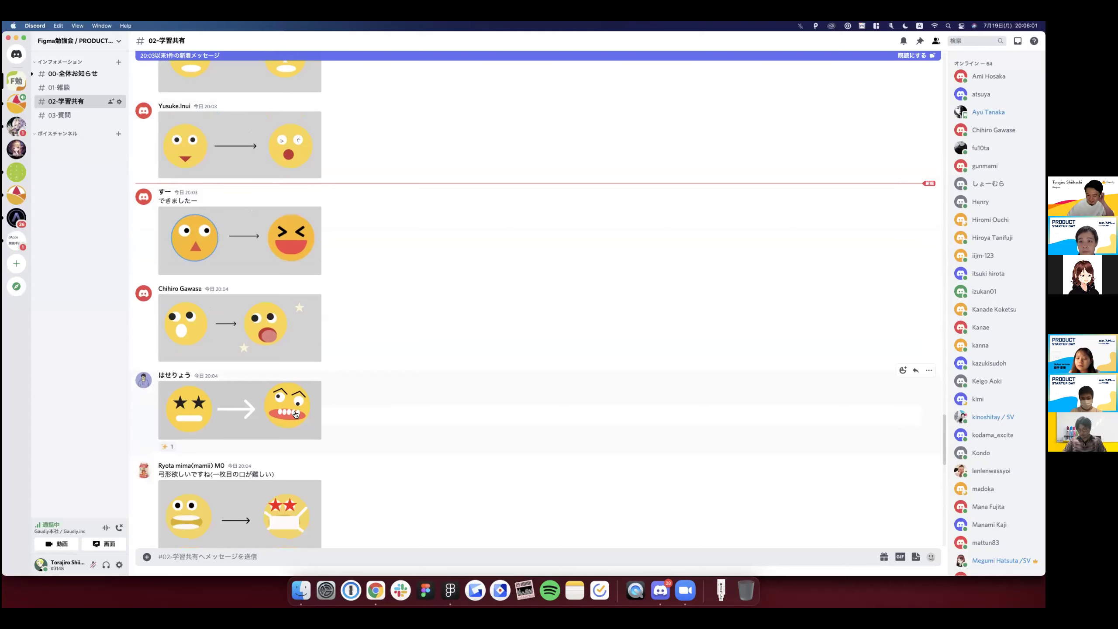
pyautogui.scroll(-2, 295, 414)
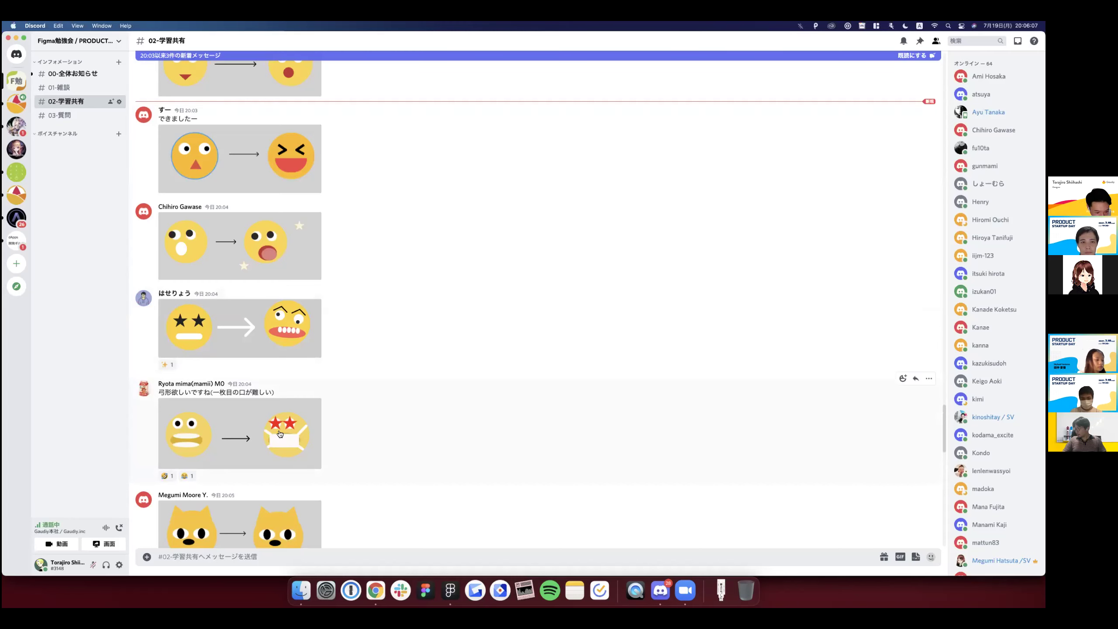
pyautogui.scroll(-1, 277, 438)
pyautogui.scroll(-3, 281, 441)
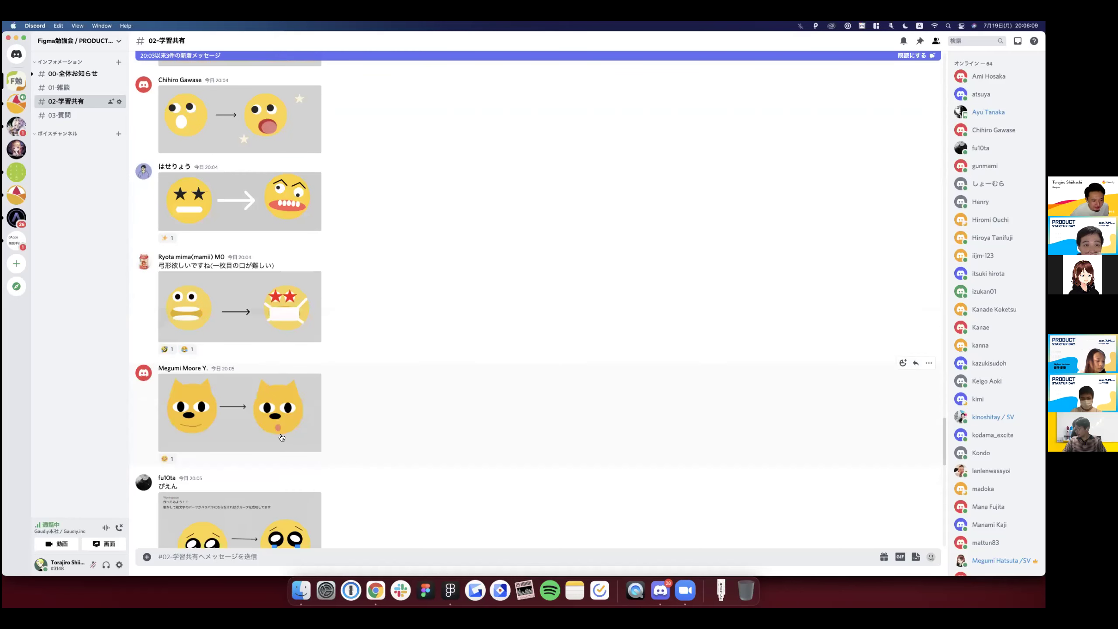
pyautogui.scroll(-2, 282, 437)
pyautogui.scroll(-2, 282, 438)
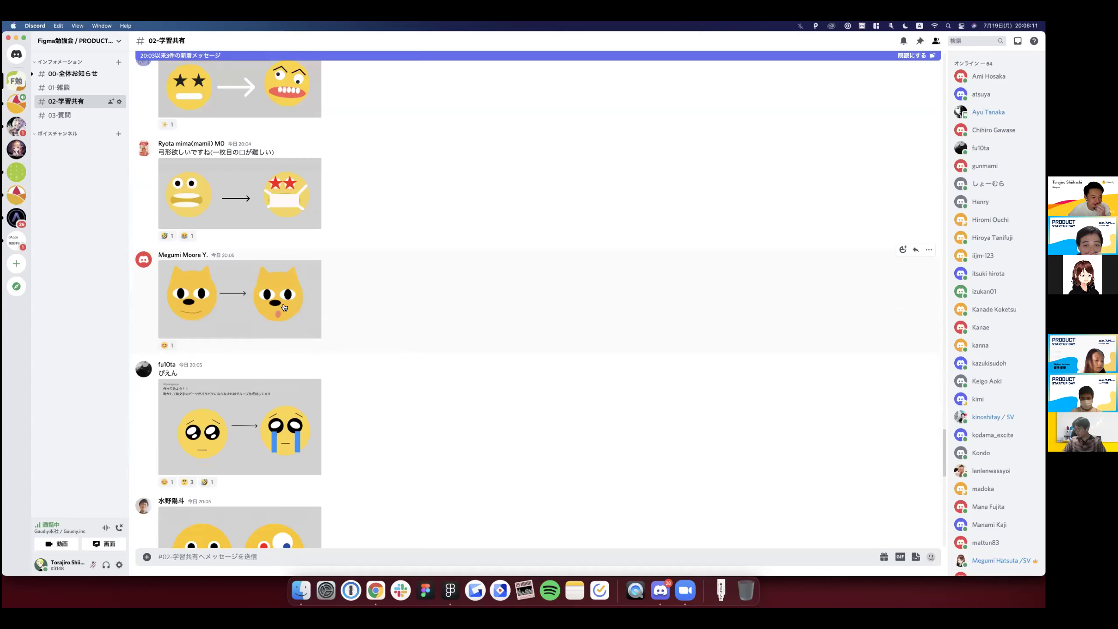
pyautogui.scroll(-1, 288, 313)
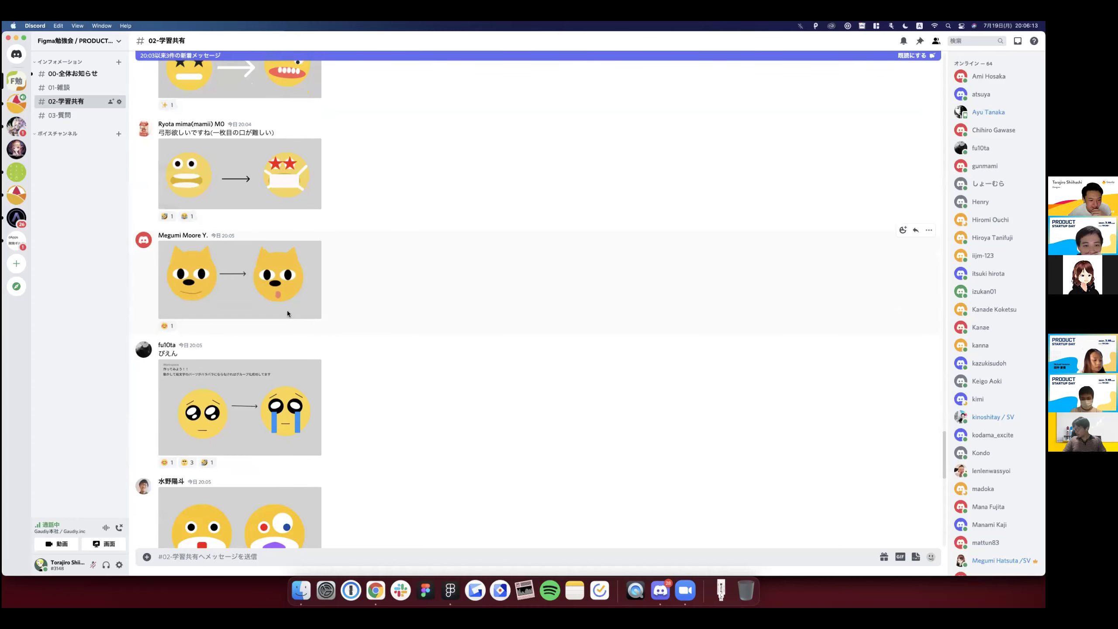
pyautogui.scroll(2, 287, 312)
pyautogui.scroll(3, 287, 312)
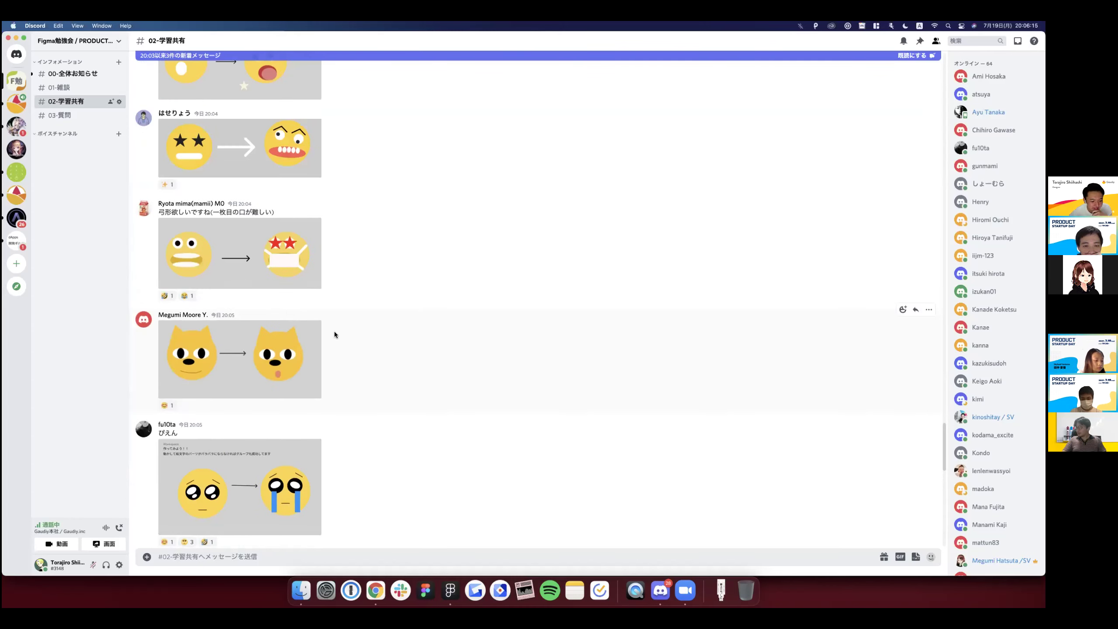
pyautogui.scroll(1, 333, 331)
pyautogui.scroll(-5, 330, 247)
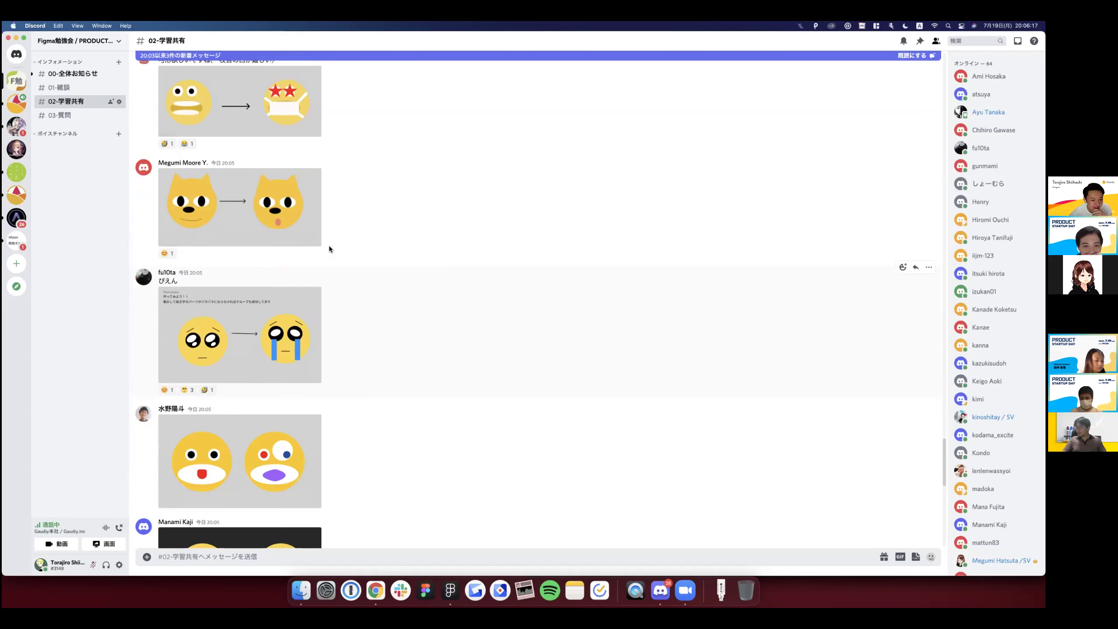
pyautogui.scroll(-5, 328, 249)
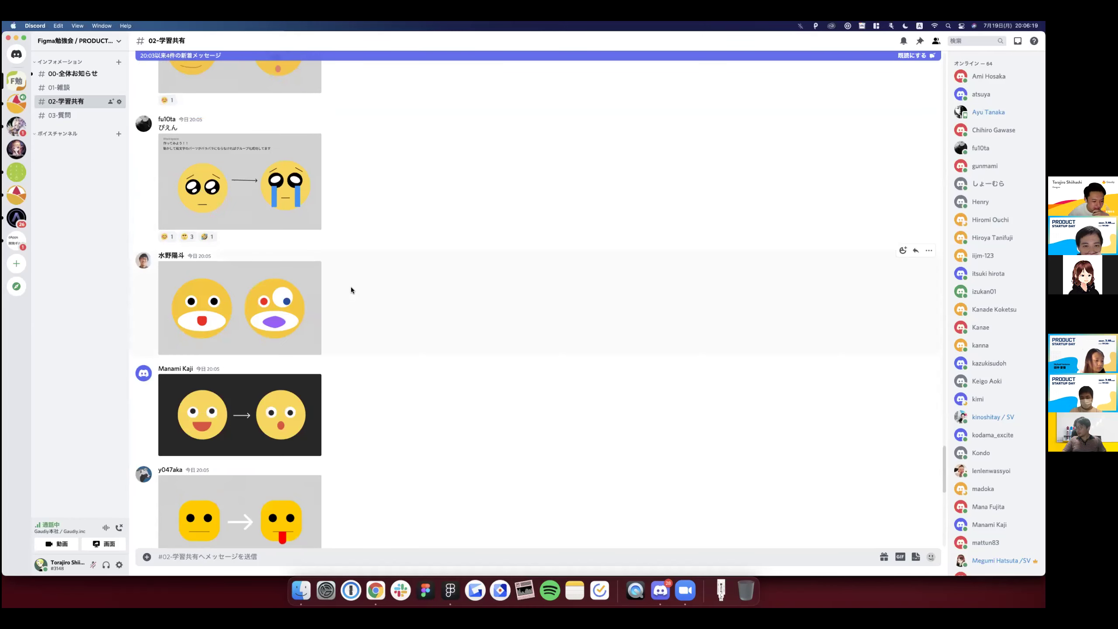
pyautogui.scroll(-4, 351, 290)
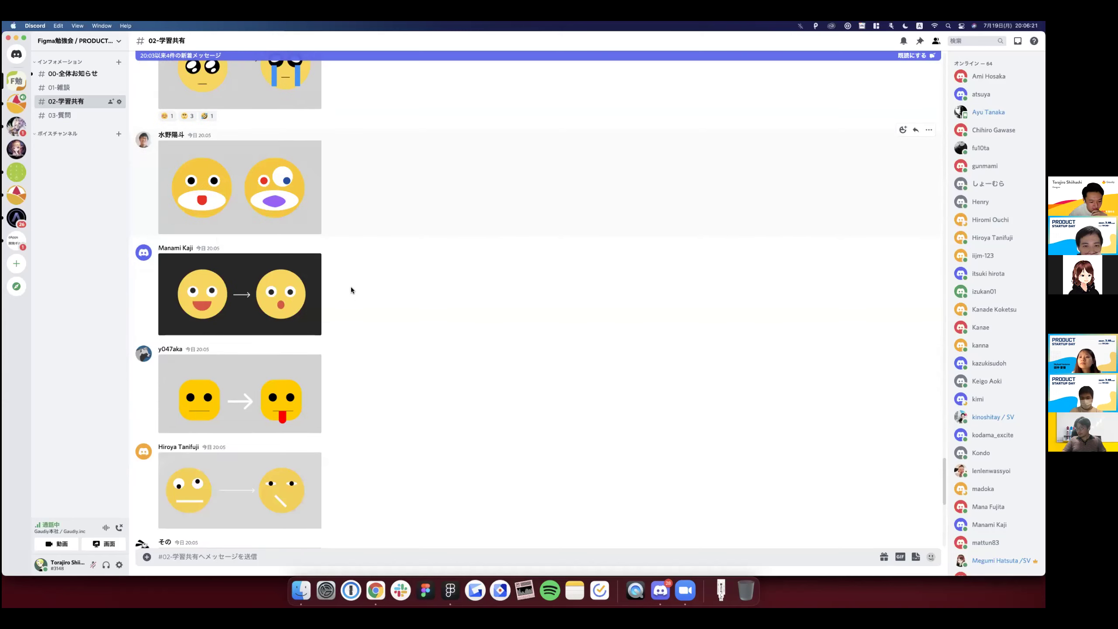
pyautogui.scroll(-4, 351, 290)
pyautogui.scroll(-4, 351, 290)
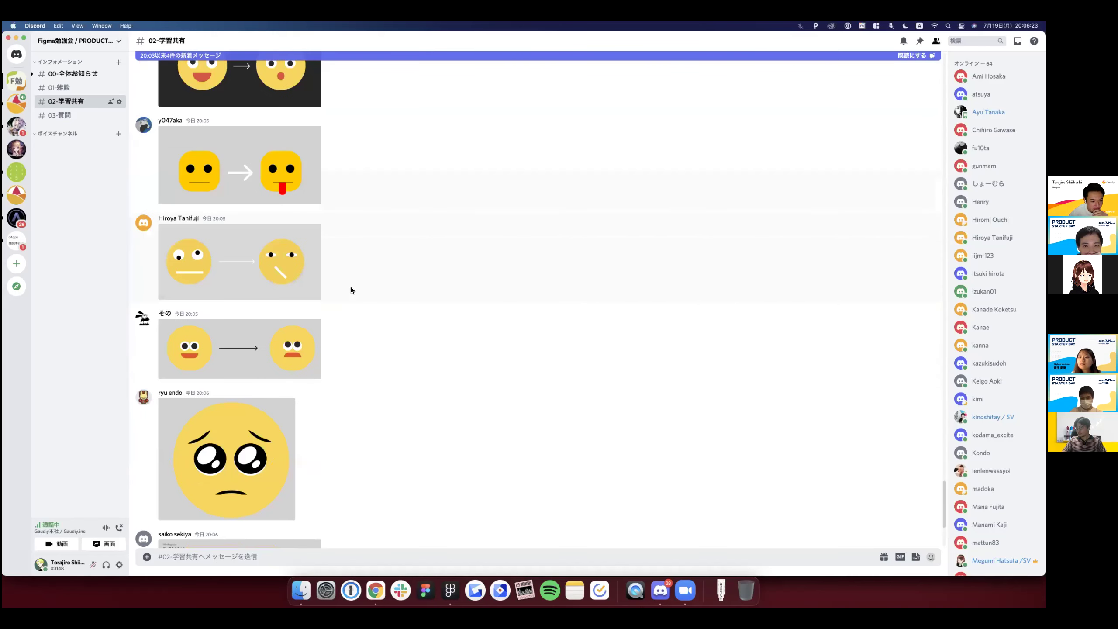
pyautogui.scroll(-3, 351, 290)
pyautogui.scroll(1, 351, 290)
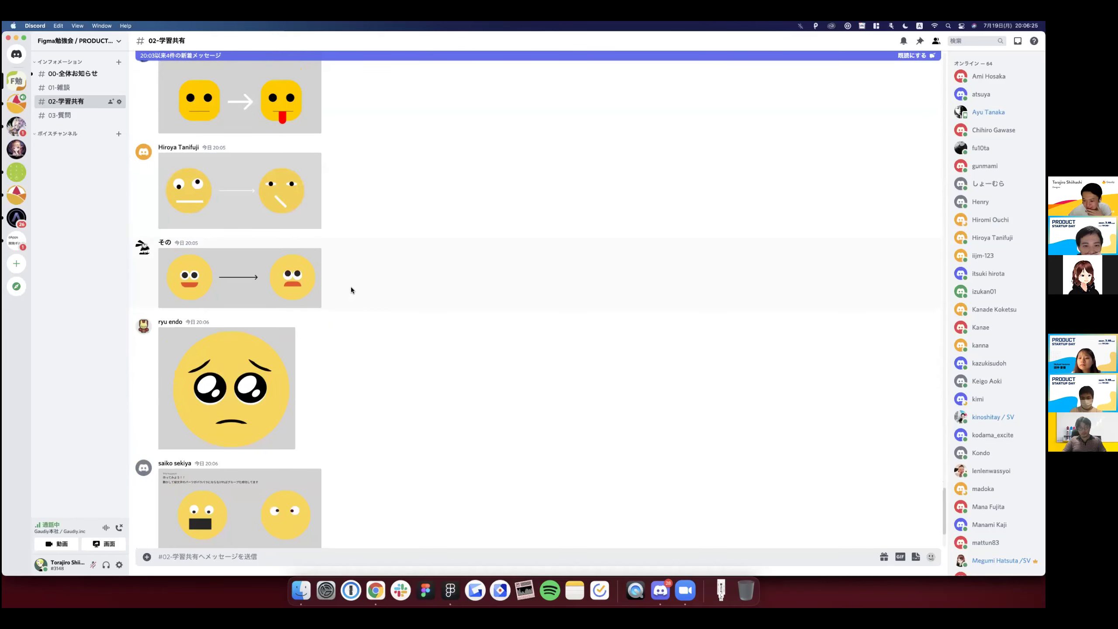
pyautogui.scroll(-4, 351, 287)
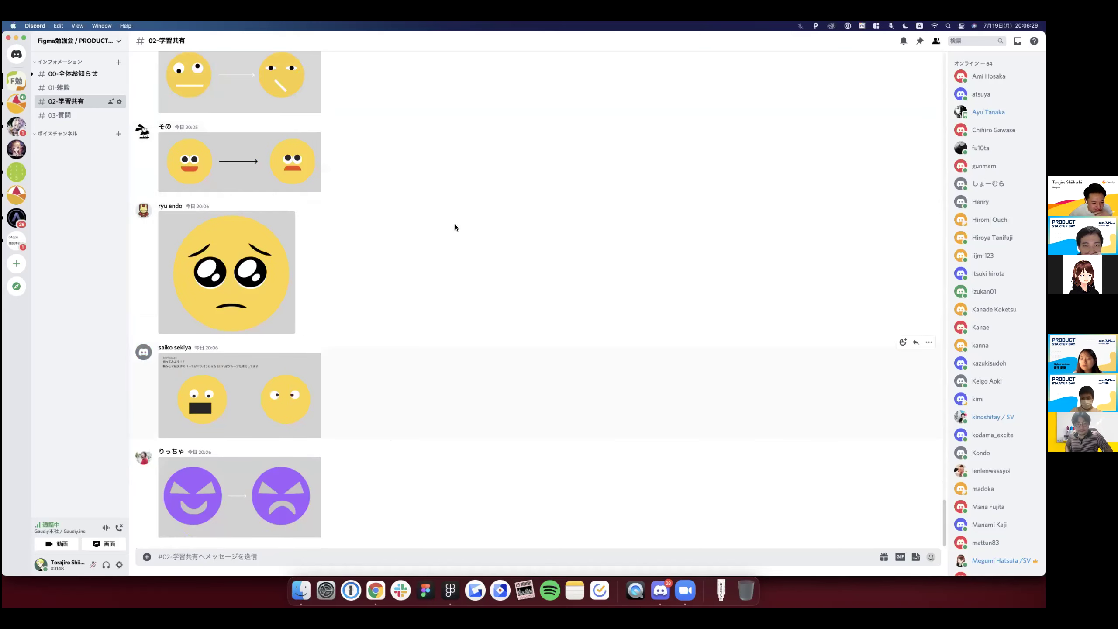
pyautogui.moveTo(524, 384)
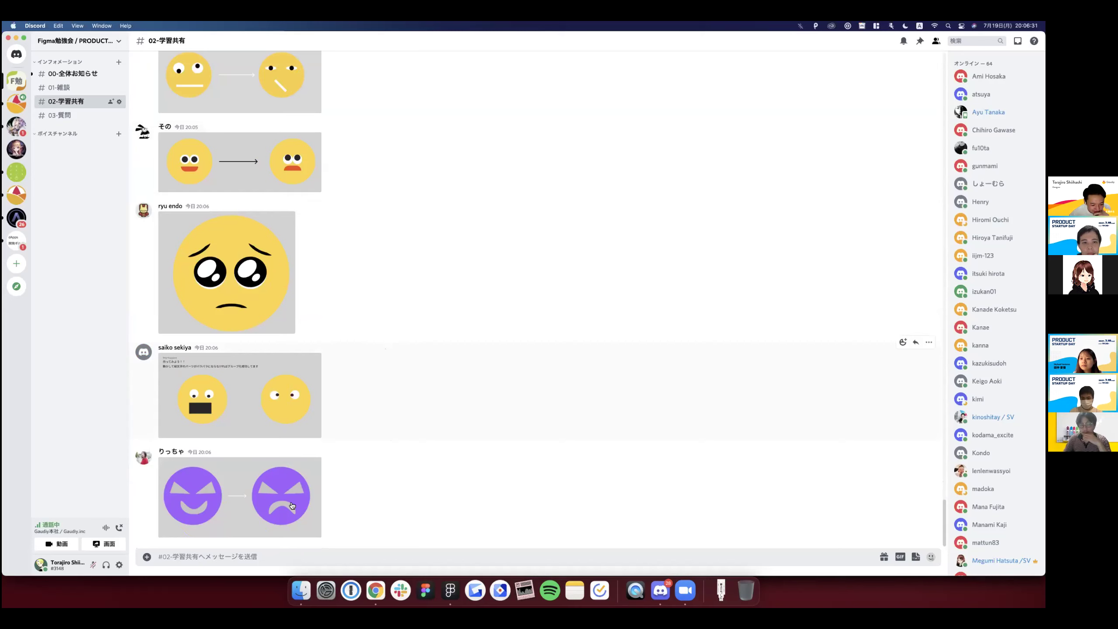
pyautogui.moveTo(305, 503)
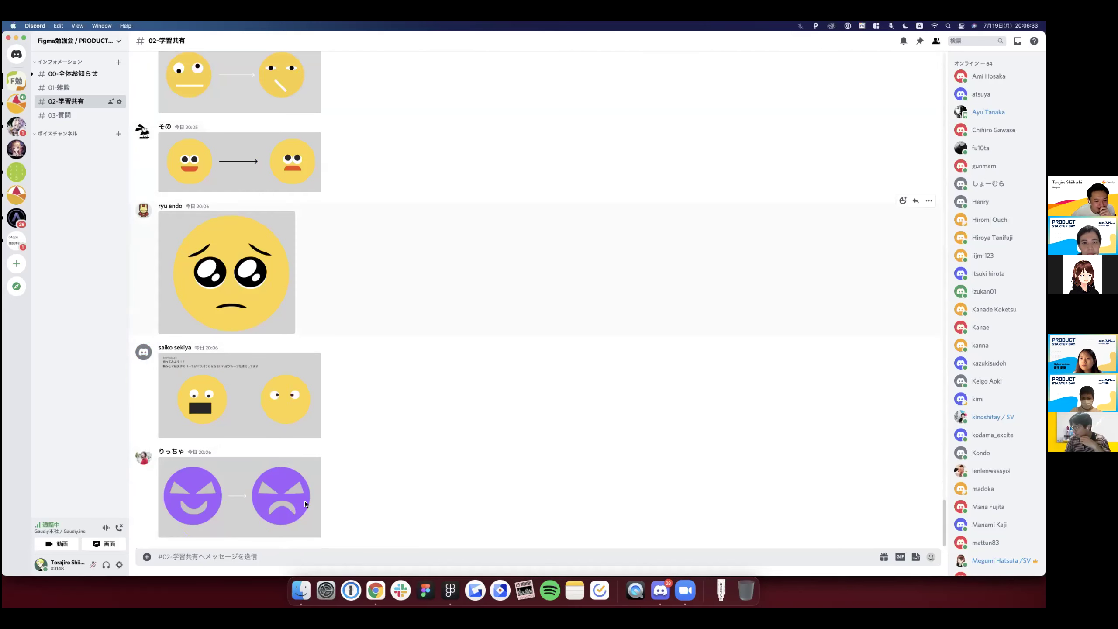
pyautogui.scroll(1, 303, 501)
pyautogui.scroll(2, 304, 501)
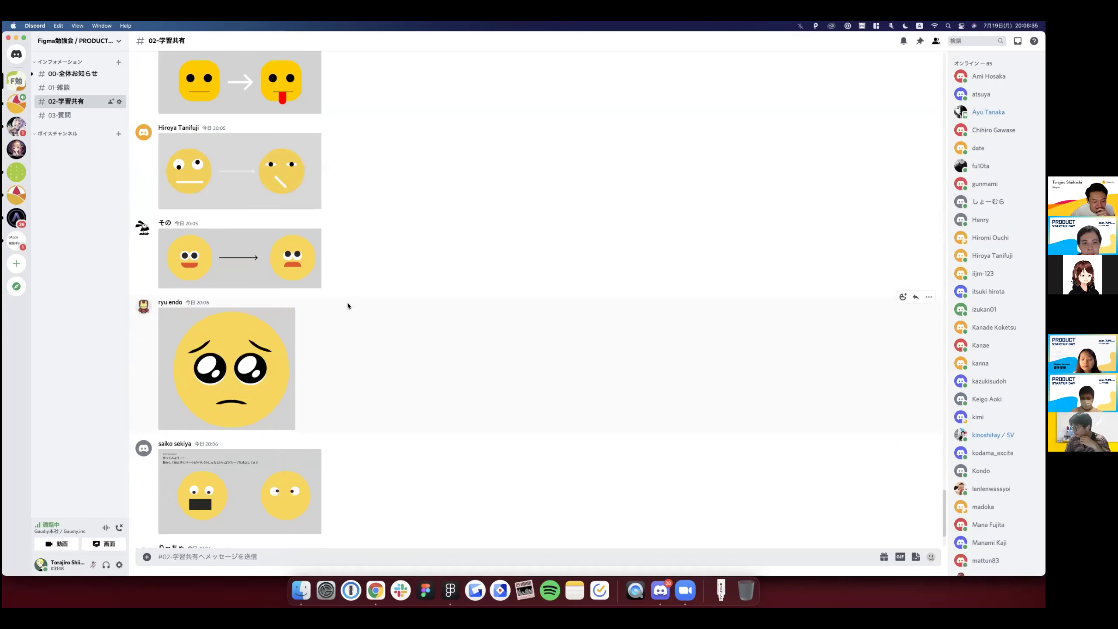
pyautogui.scroll(5, 347, 302)
pyautogui.scroll(-3, 348, 302)
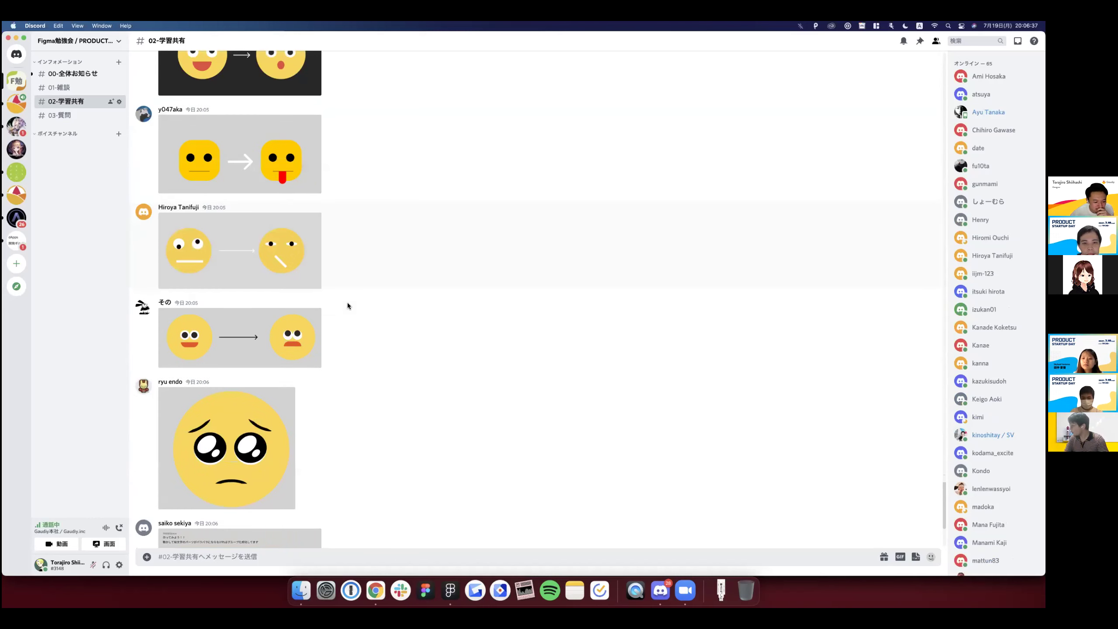
pyautogui.scroll(-6, 347, 303)
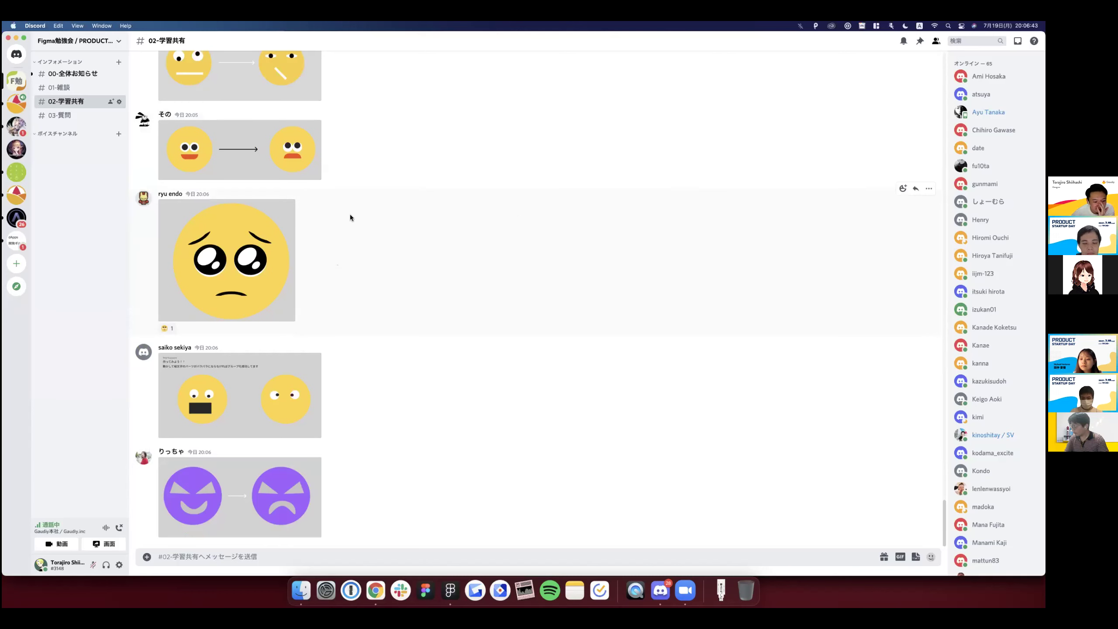
pyautogui.scroll(5, 350, 217)
# Return to Figma, zoom out, and pan to the '自分の/好きなアプリを作ってみよう' section.
pyautogui.press('super+Tab')
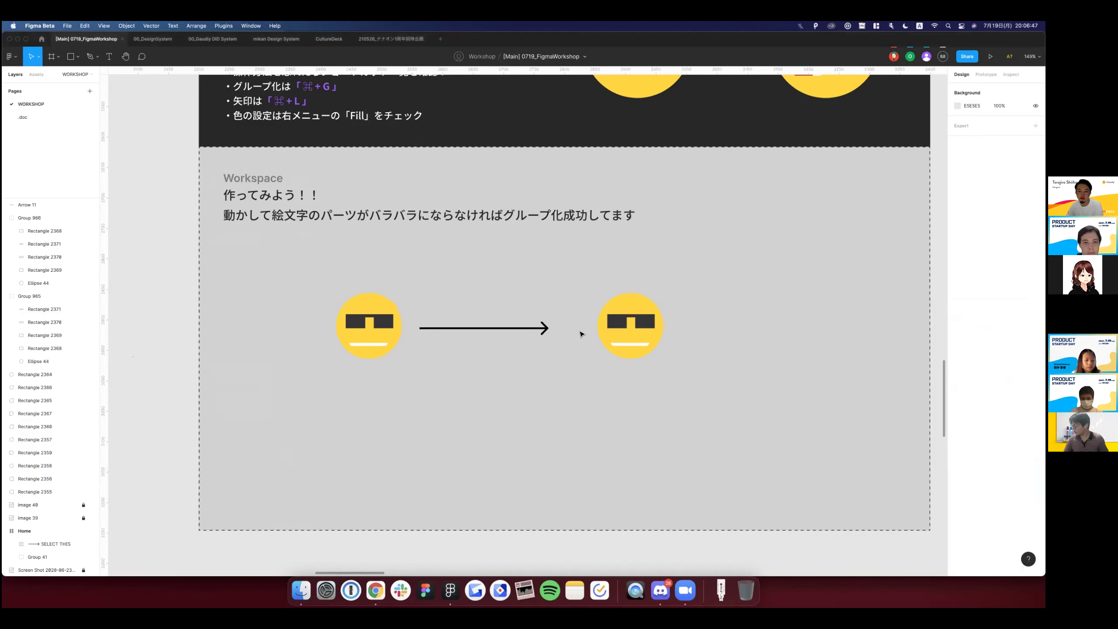
pyautogui.press('-')
pyautogui.press('-')
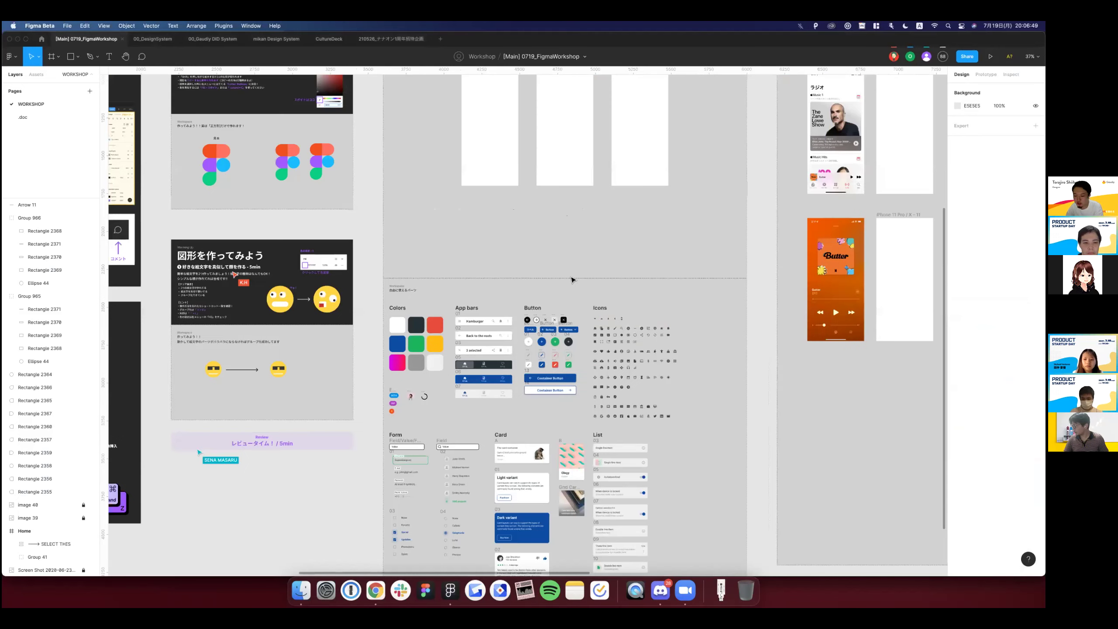
pyautogui.hscroll(-5, 571, 279)
pyautogui.scroll(3, 571, 279)
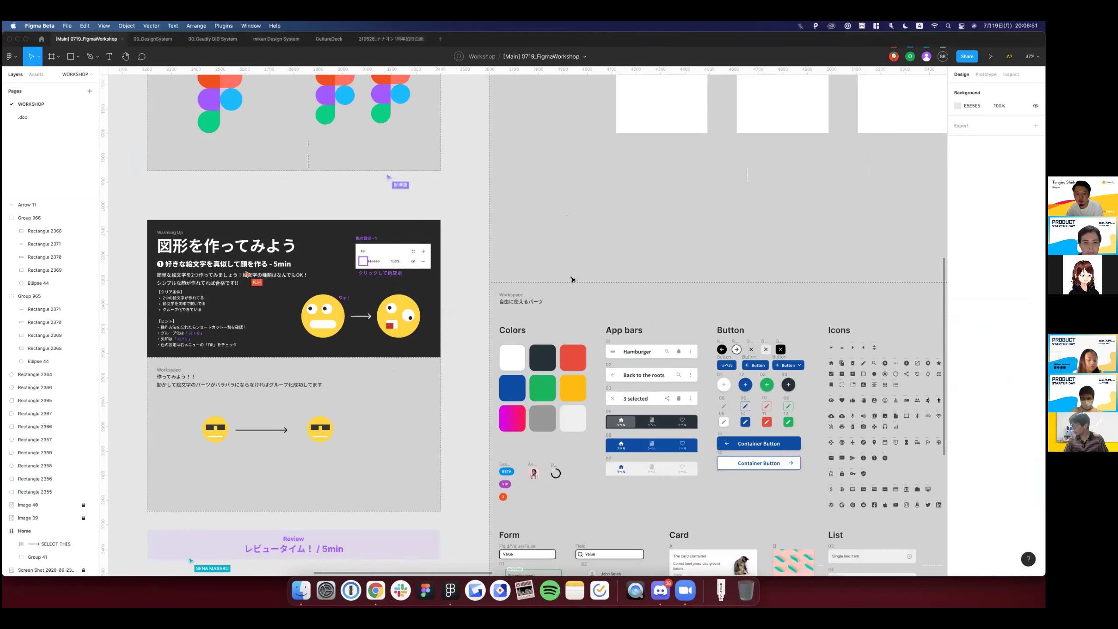
pyautogui.scroll(3, 571, 279)
pyautogui.scroll(-5, 571, 278)
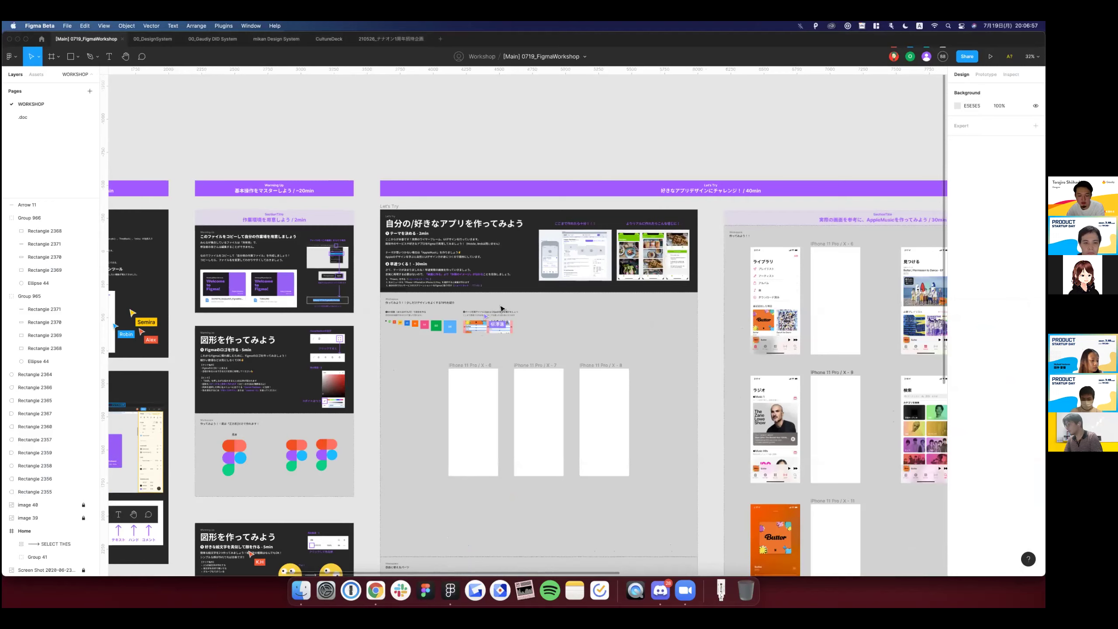
pyautogui.scroll(2, 501, 308)
pyautogui.scroll(3, 501, 308)
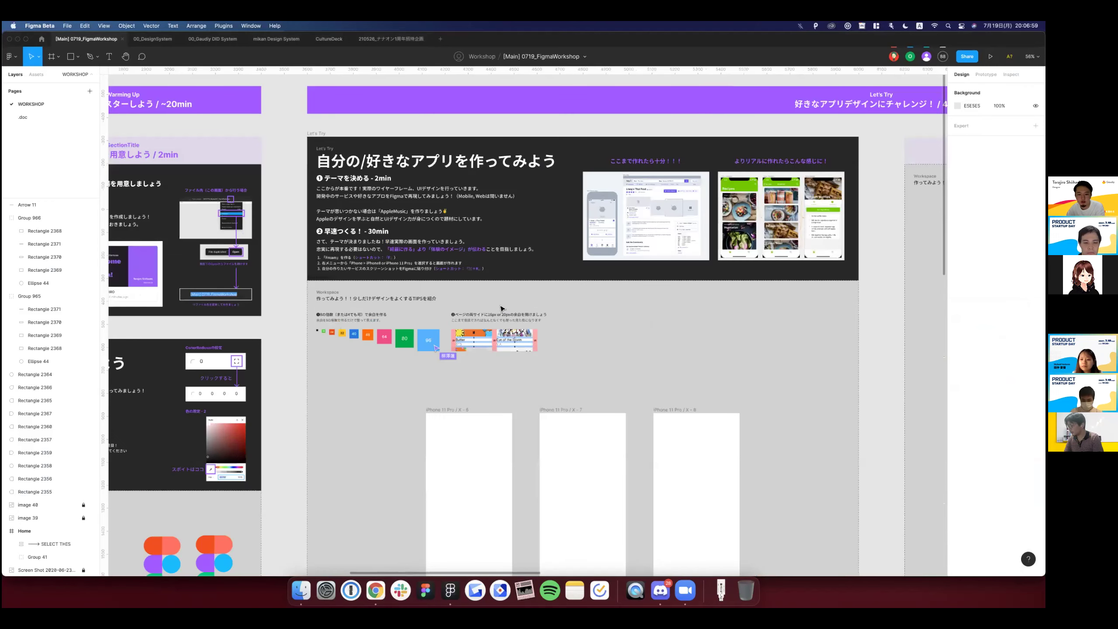
pyautogui.hscroll(2, 501, 308)
pyautogui.scroll(-3, 501, 308)
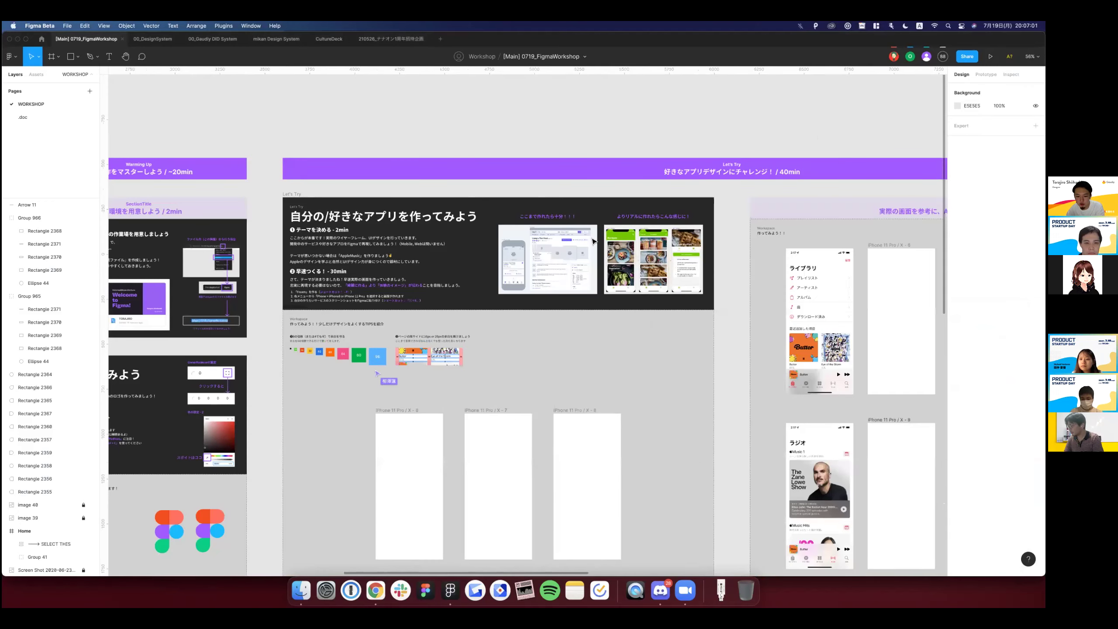
pyautogui.scroll(-2, 595, 242)
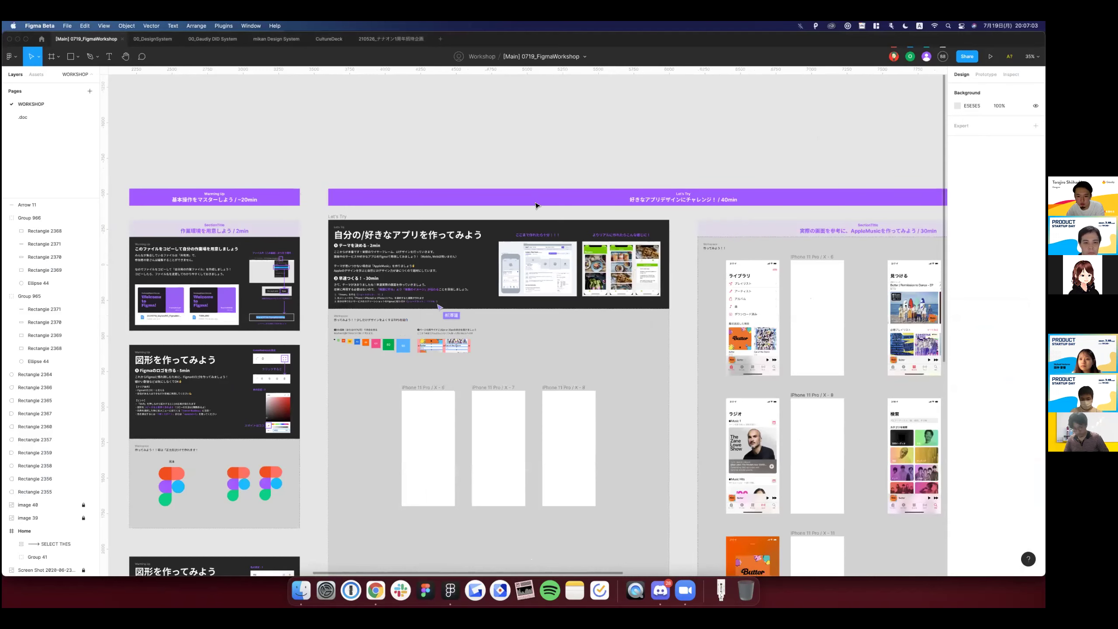
pyautogui.scroll(3, 497, 271)
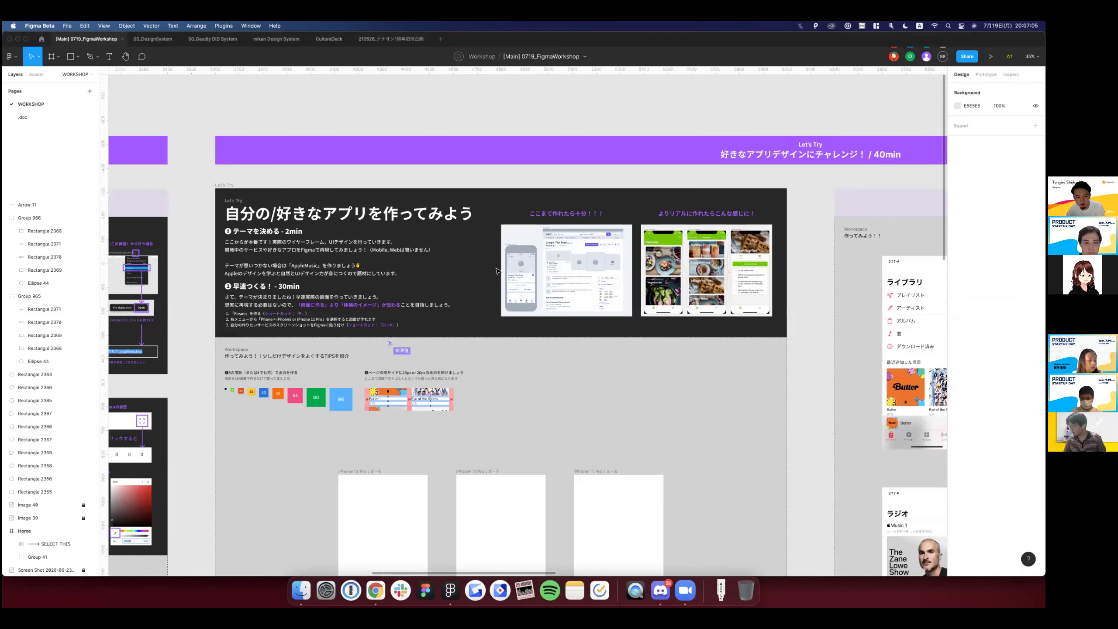
pyautogui.scroll(1, 497, 270)
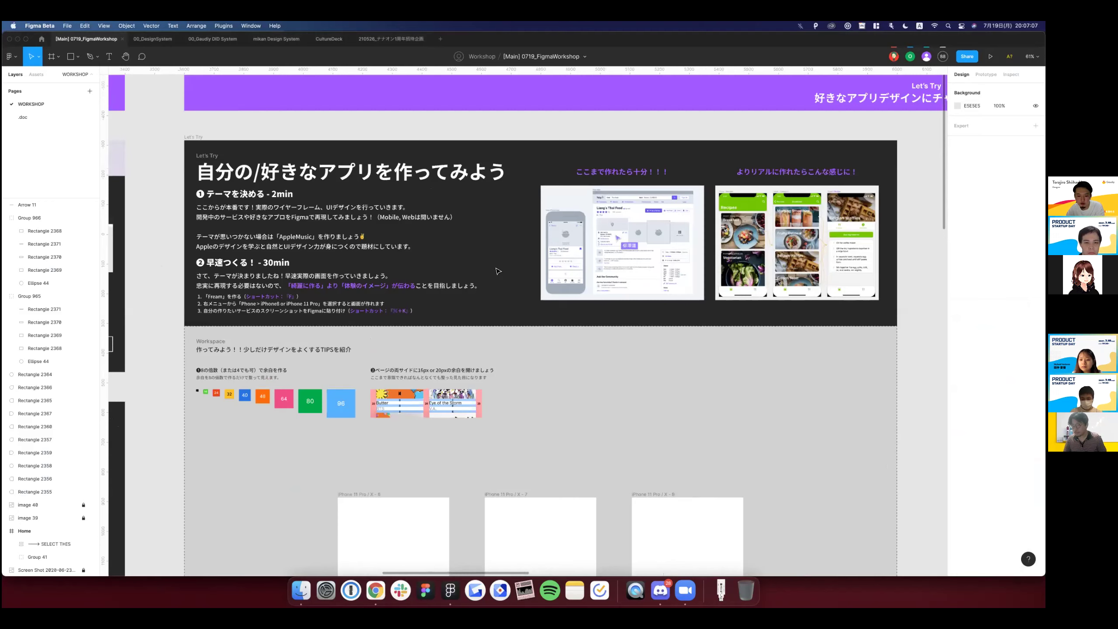
pyautogui.hscroll(-2, 497, 270)
pyautogui.scroll(1, 496, 270)
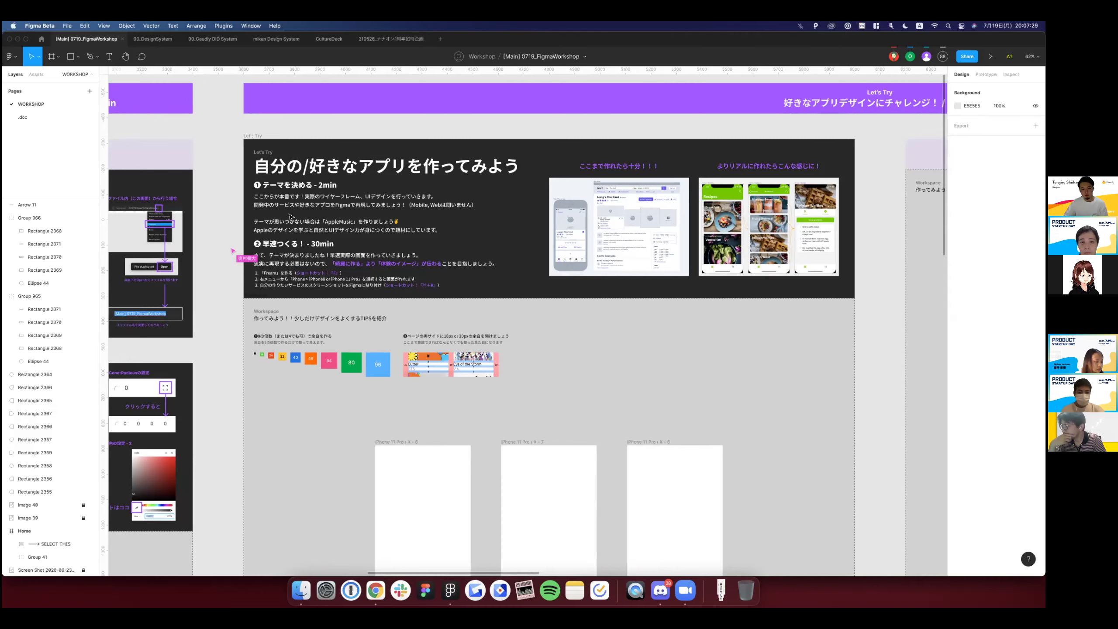
pyautogui.hscroll(1, 290, 217)
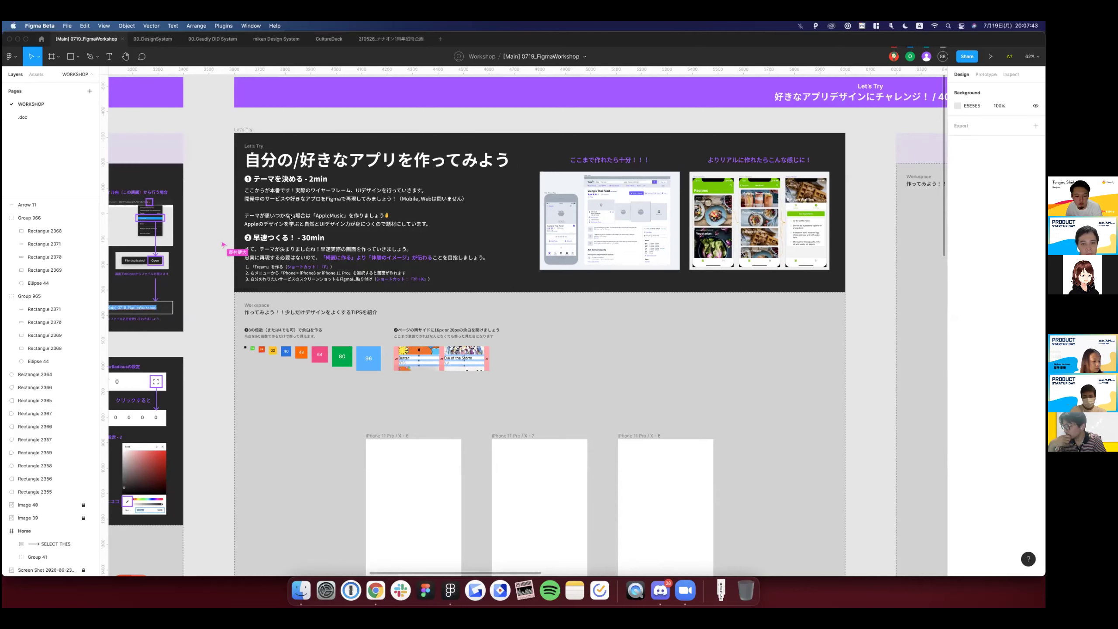
pyautogui.scroll(-5, 290, 216)
pyautogui.scroll(3, 398, 237)
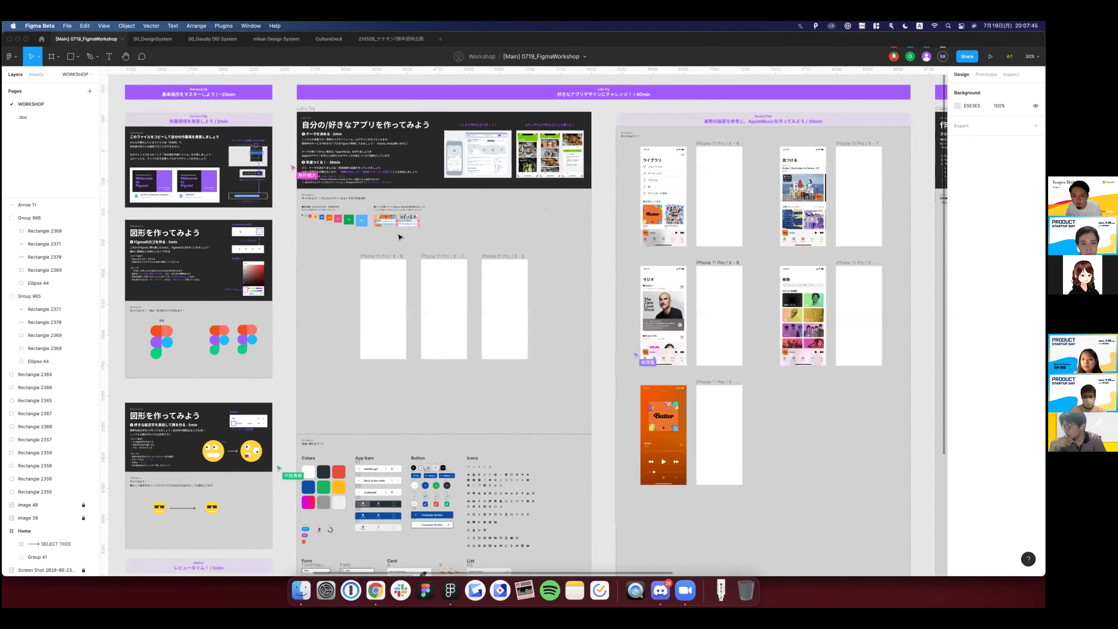
pyautogui.scroll(3, 399, 237)
pyautogui.scroll(5, 399, 237)
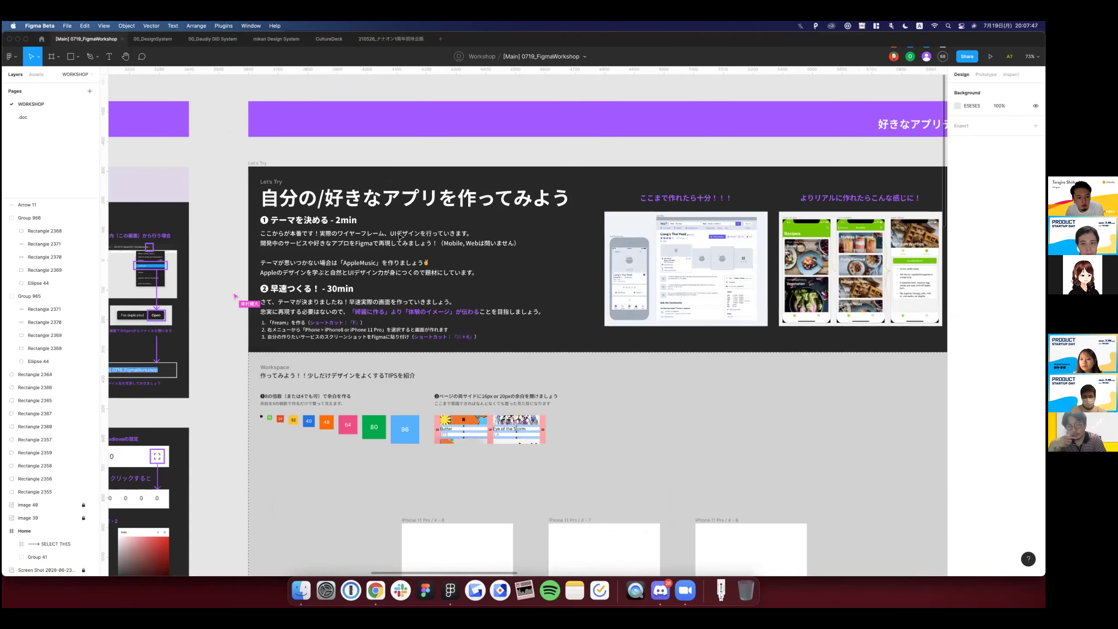
pyautogui.scroll(-2, 399, 237)
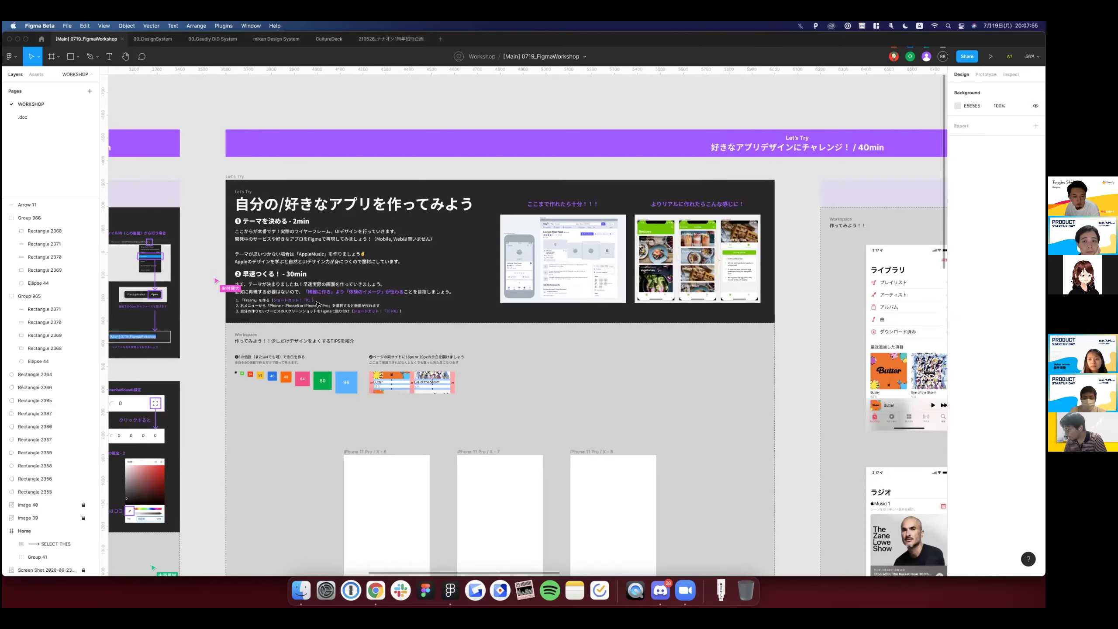
pyautogui.scroll(-3, 317, 303)
pyautogui.scroll(3, 340, 229)
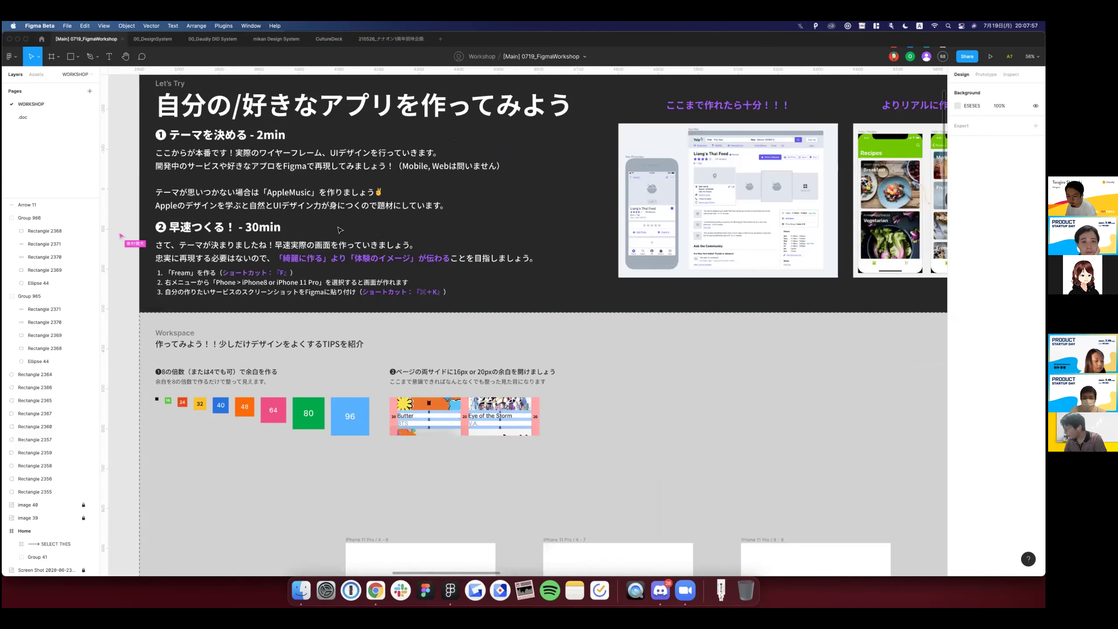
pyautogui.scroll(1, 340, 230)
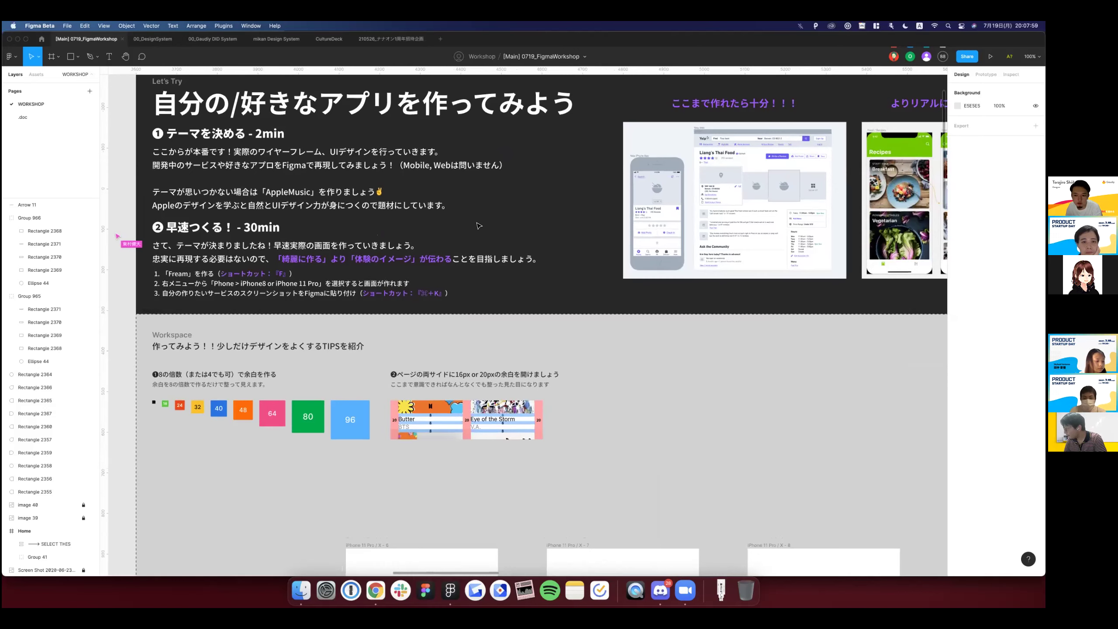
pyautogui.scroll(-2, 339, 229)
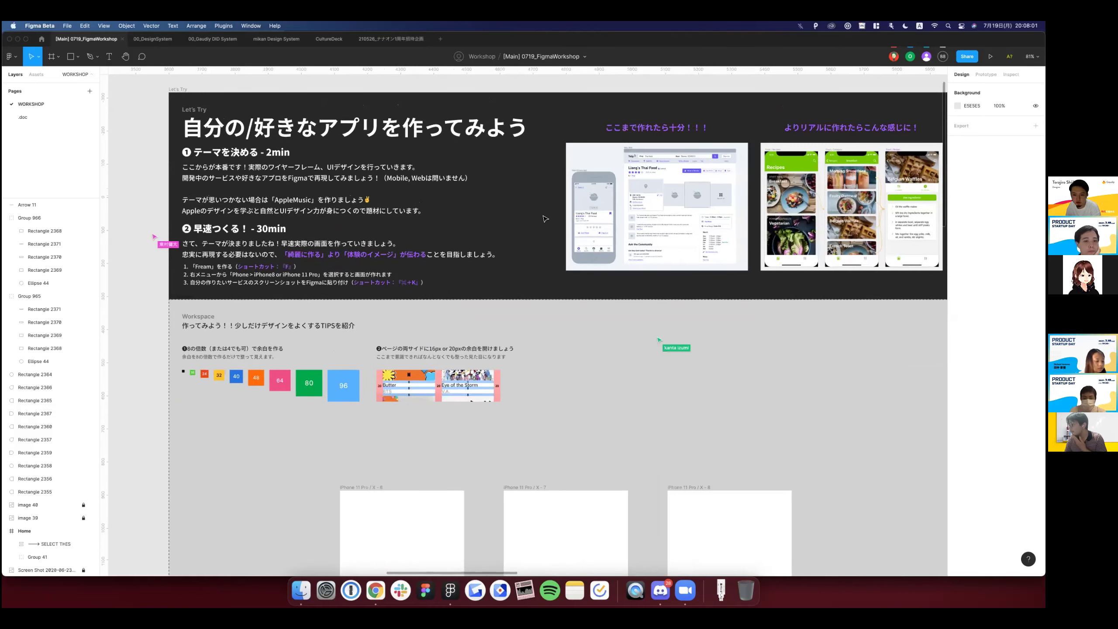
pyautogui.scroll(2, 545, 218)
pyautogui.scroll(-3, 545, 219)
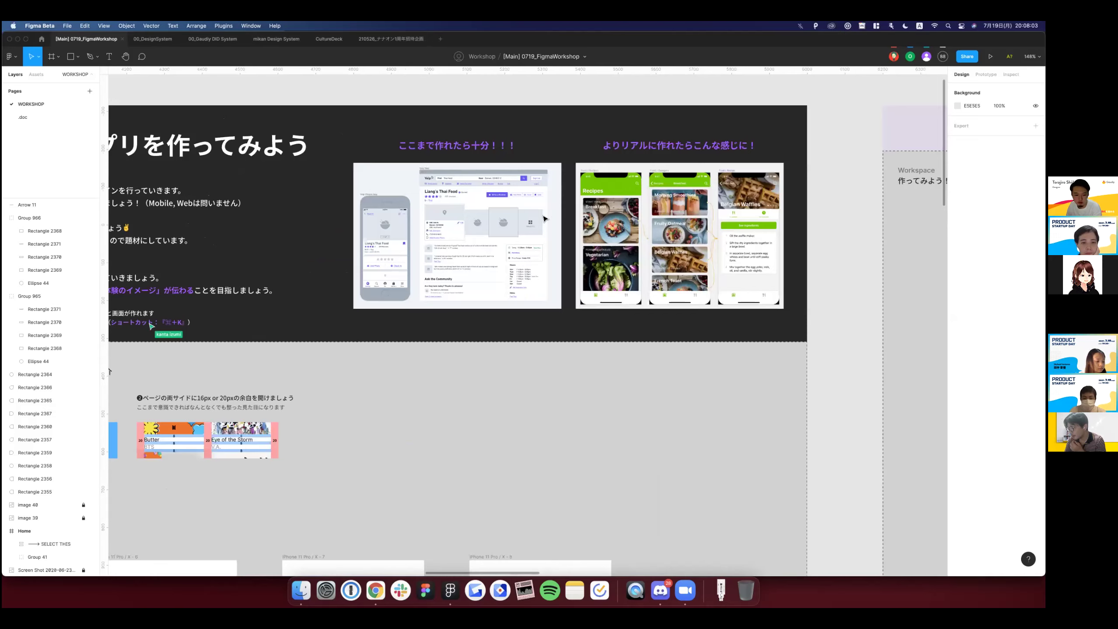
pyautogui.scroll(3, 545, 219)
pyautogui.scroll(2, 545, 218)
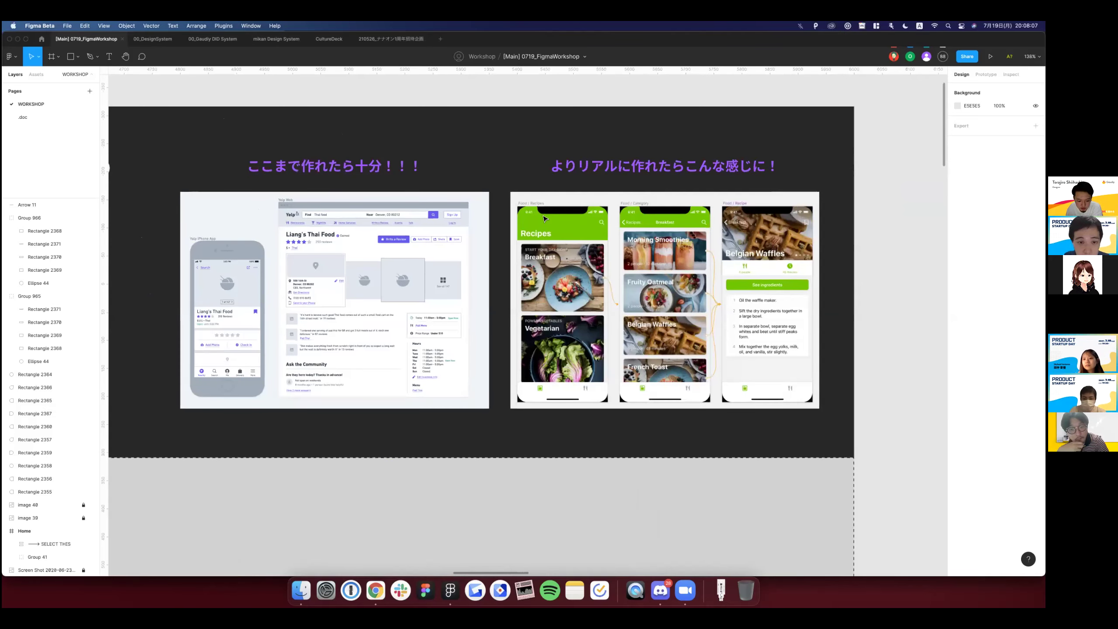
pyautogui.scroll(-5, 545, 219)
pyautogui.scroll(-2, 545, 219)
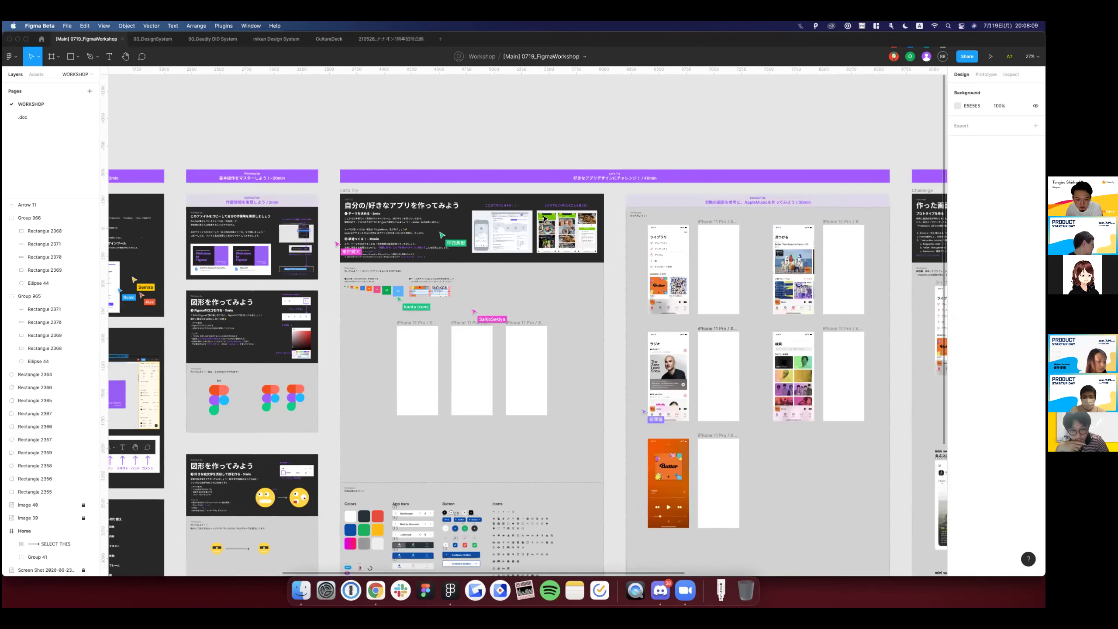
pyautogui.scroll(3, 545, 219)
pyautogui.scroll(-7, 545, 218)
pyautogui.hscroll(-2, 544, 218)
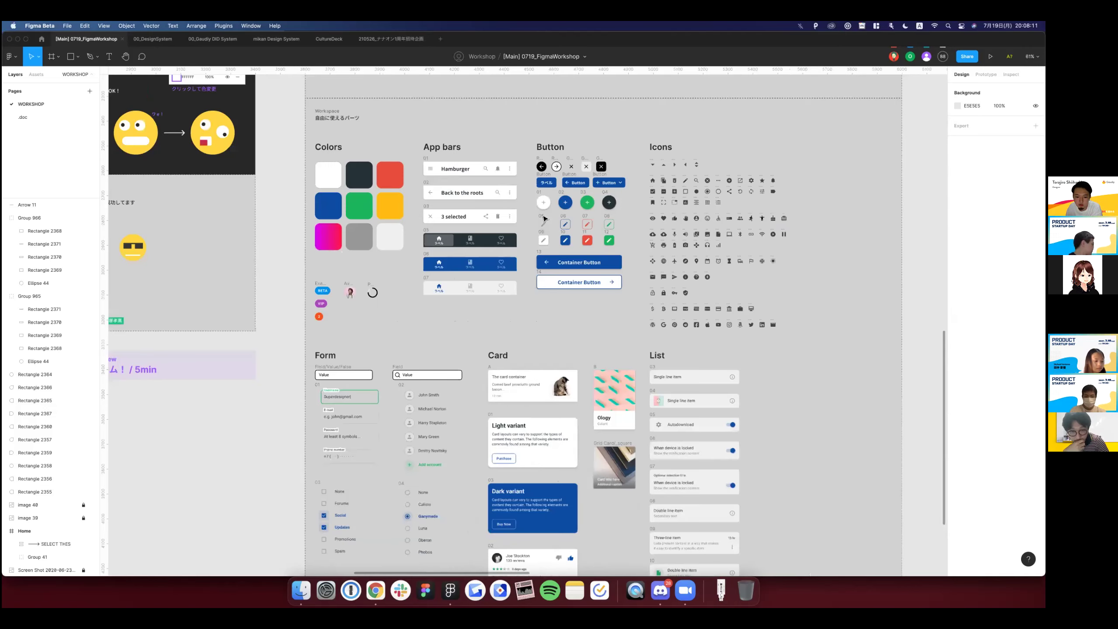
pyautogui.scroll(-2, 545, 219)
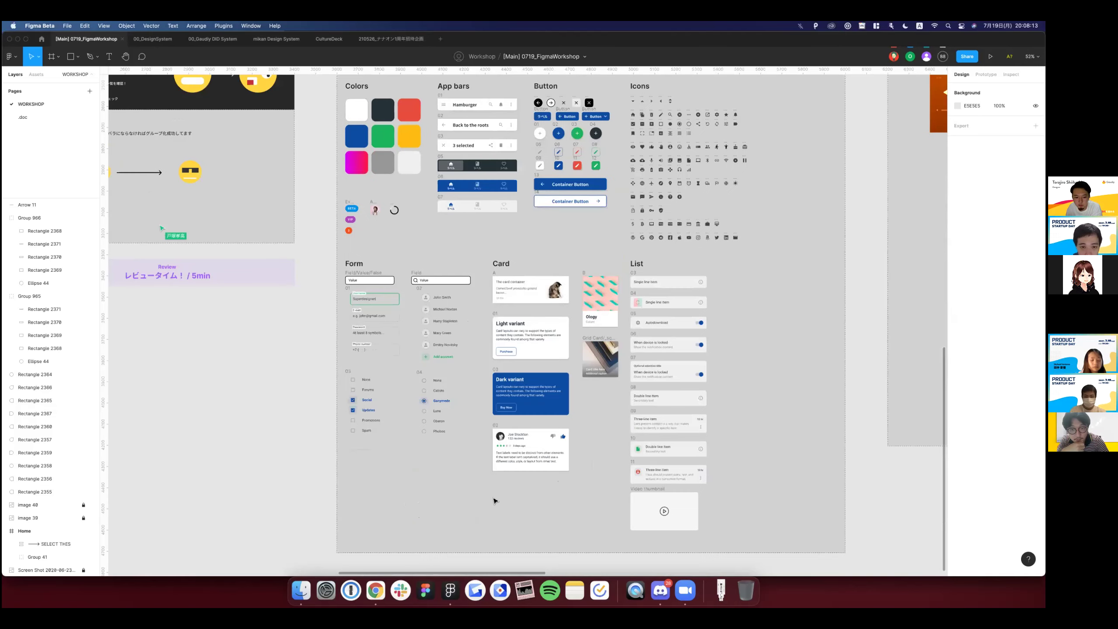
pyautogui.click(388, 389)
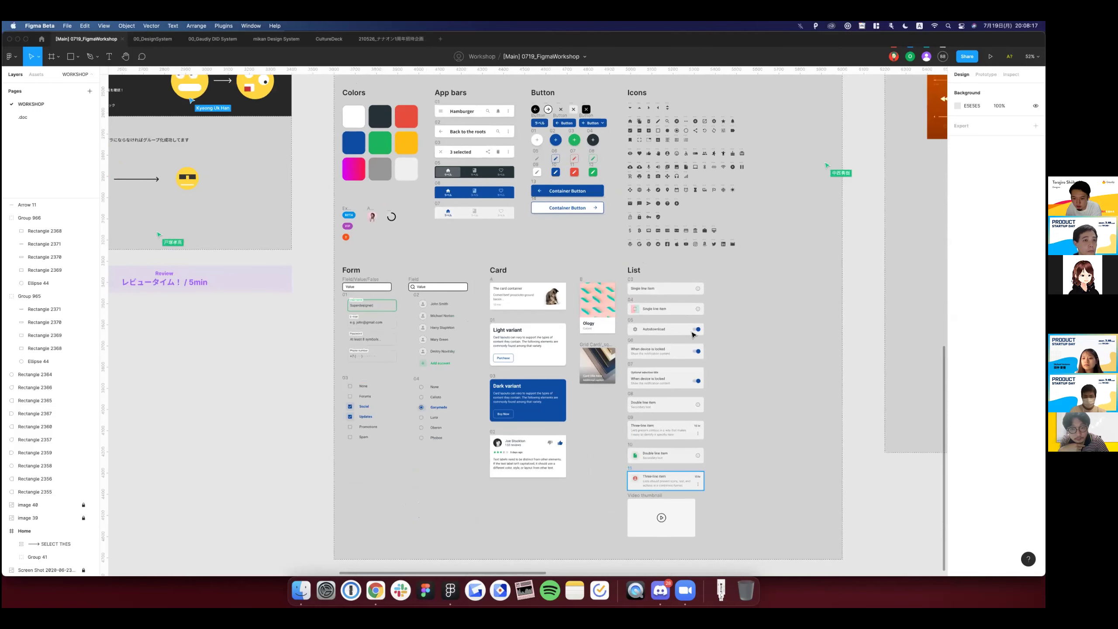
pyautogui.scroll(4, 694, 373)
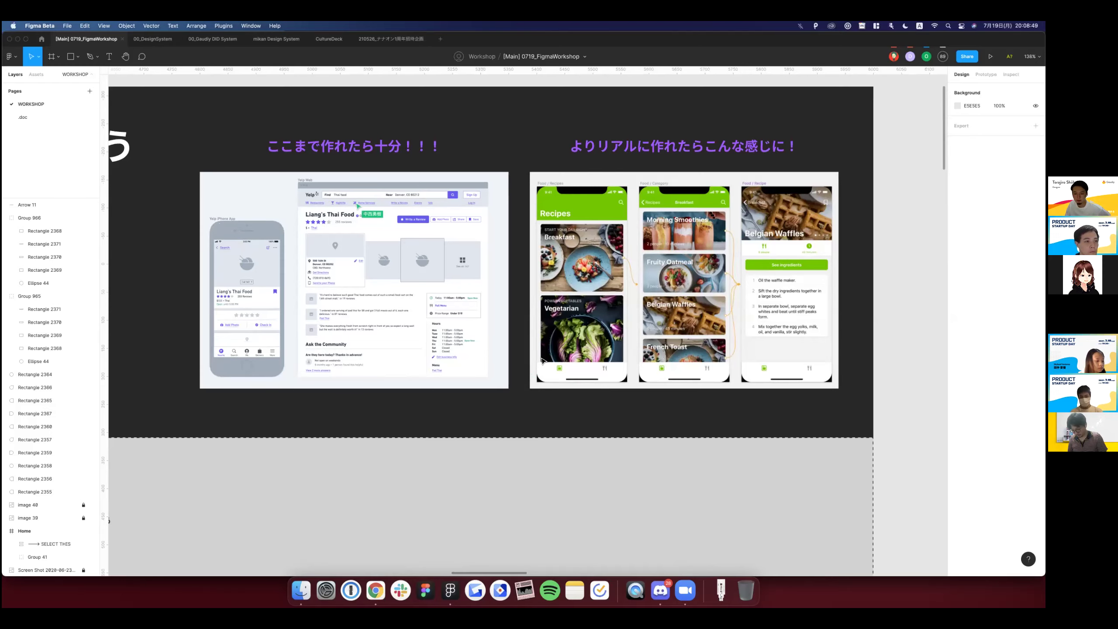
# Pan around the Let's Try slide to review its 8px-spacing and 16/20px-margin tips.
pyautogui.hscroll(2, 542, 360)
pyautogui.scroll(-2, 542, 360)
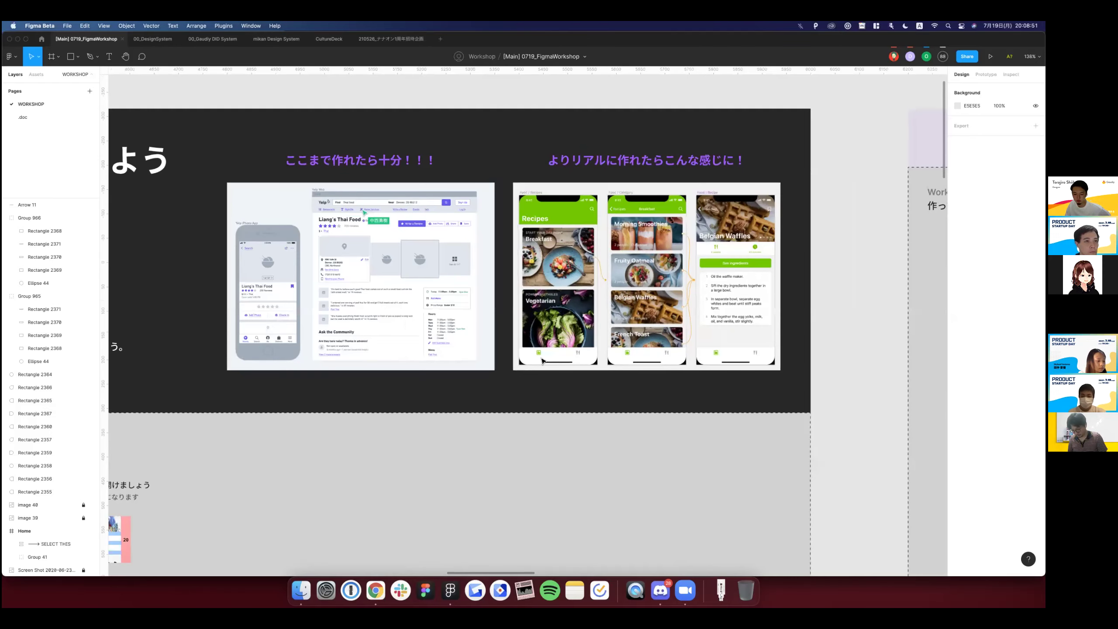
pyautogui.scroll(3, 543, 361)
pyautogui.scroll(-1, 542, 361)
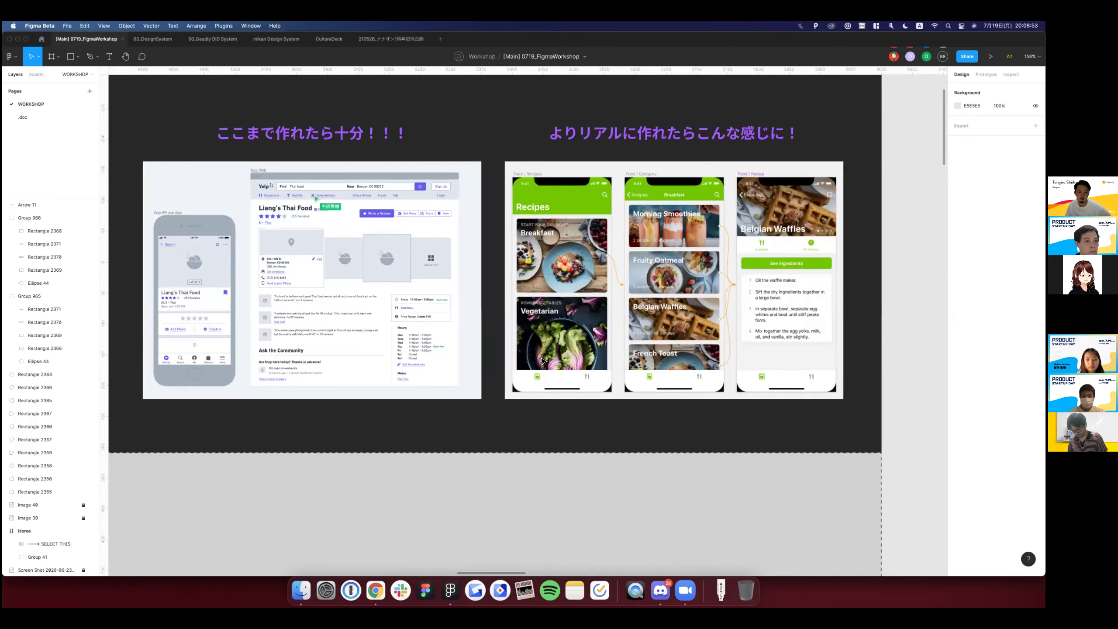
pyautogui.scroll(-2, 542, 360)
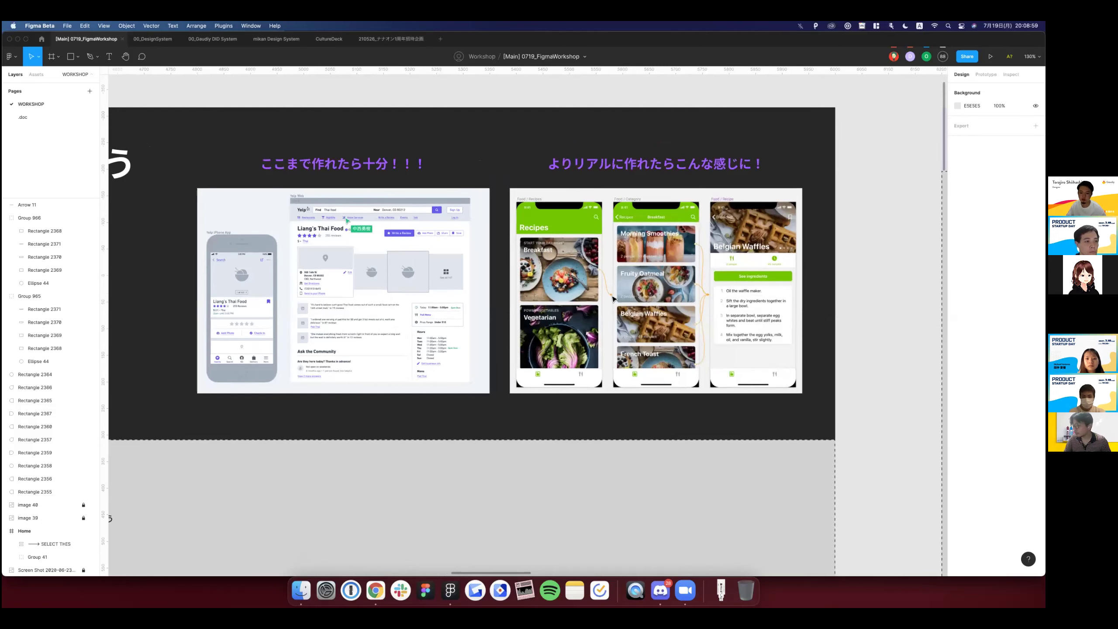
pyautogui.scroll(-2, 613, 298)
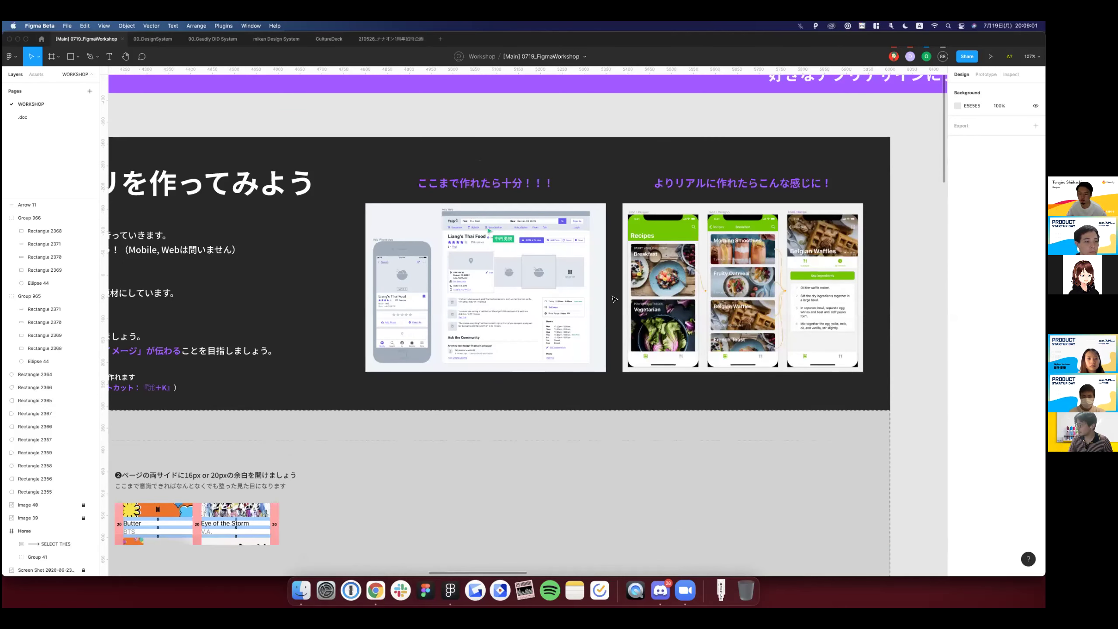
pyautogui.scroll(-2, 613, 299)
pyautogui.hscroll(-3, 613, 298)
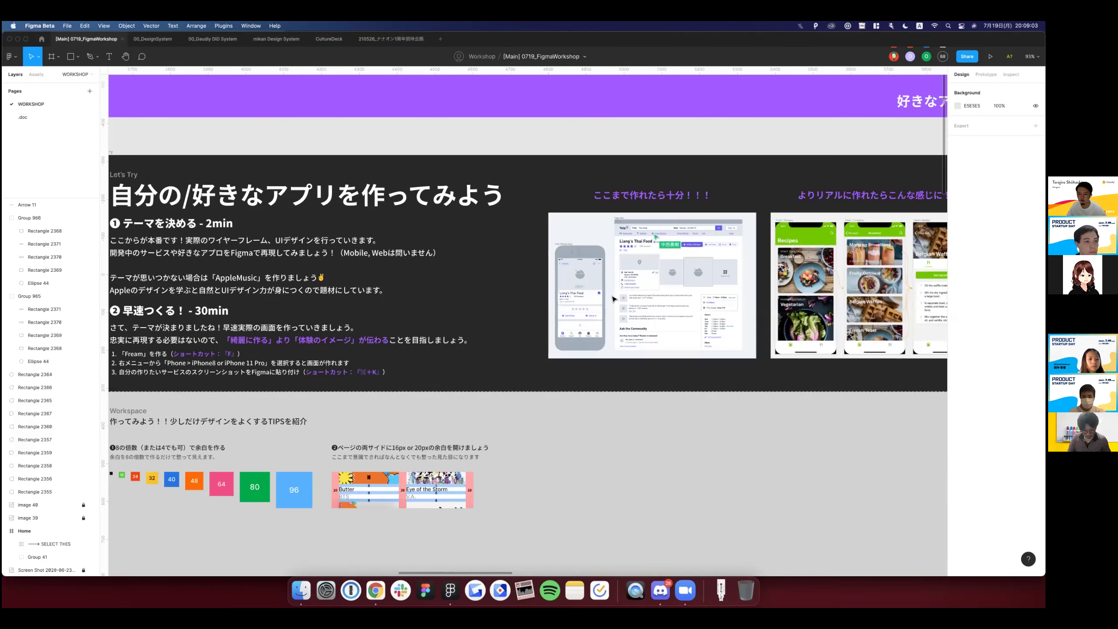
pyautogui.scroll(-1, 613, 299)
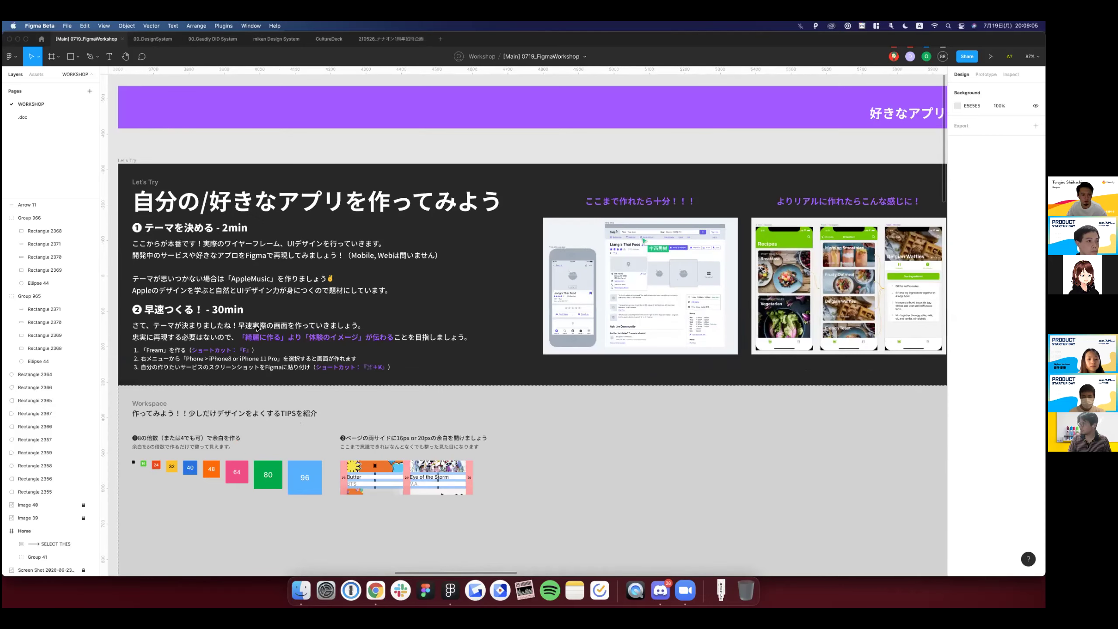
pyautogui.hscroll(-2, 258, 328)
pyautogui.scroll(-1, 258, 329)
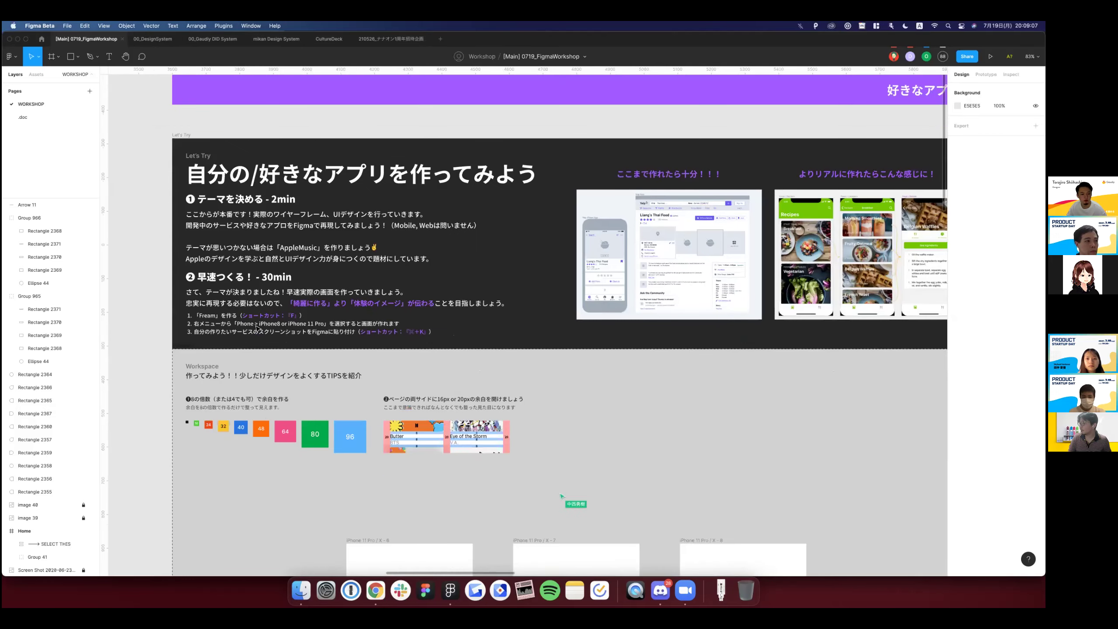
pyautogui.scroll(3, 258, 328)
pyautogui.hscroll(2, 257, 329)
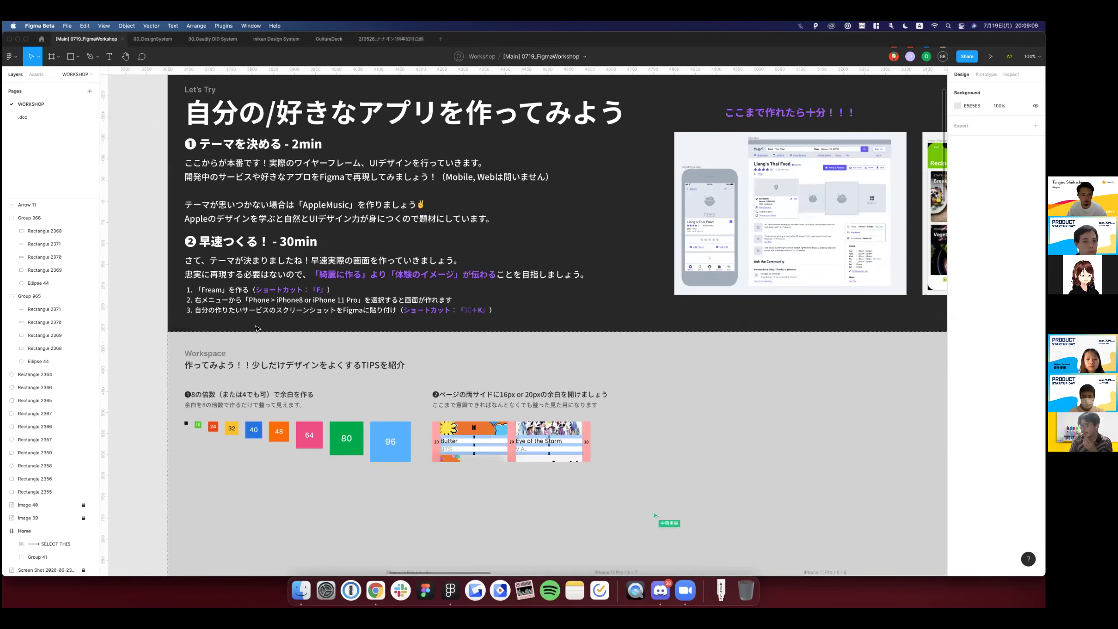
pyautogui.hscroll(1, 258, 328)
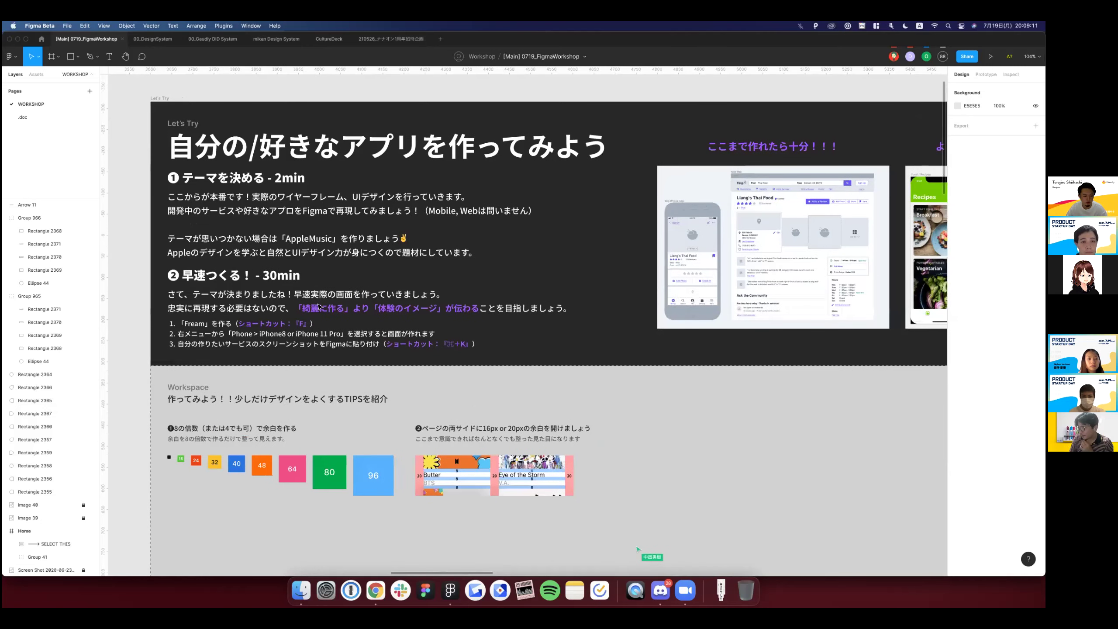
pyautogui.scroll(-2, 320, 307)
pyautogui.scroll(-1, 320, 306)
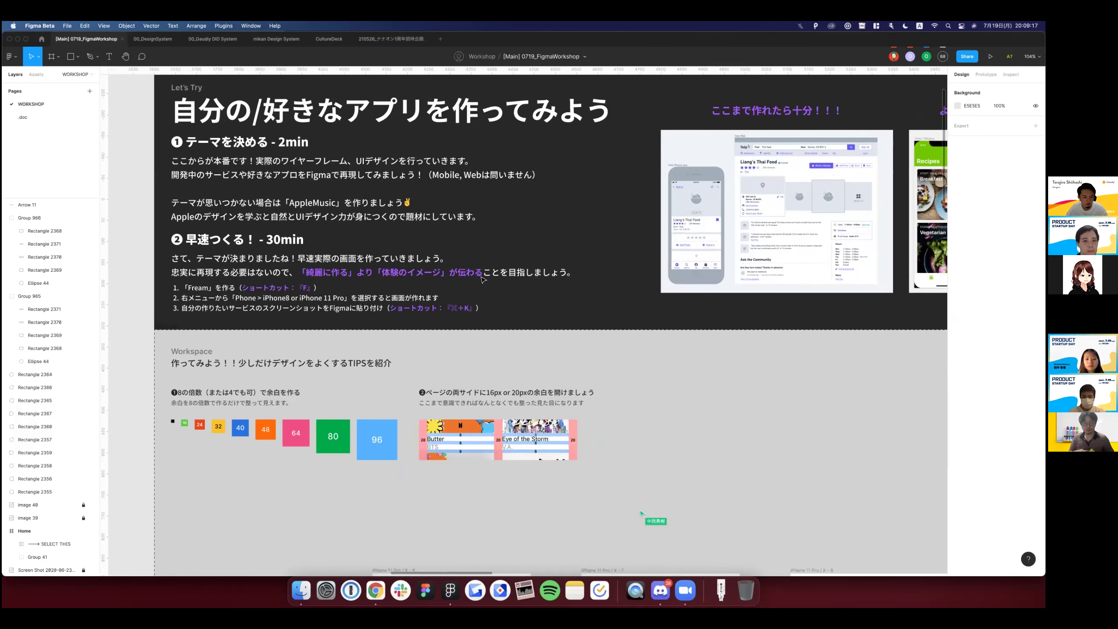
pyautogui.hscroll(-2, 483, 279)
pyautogui.hscroll(2, 442, 271)
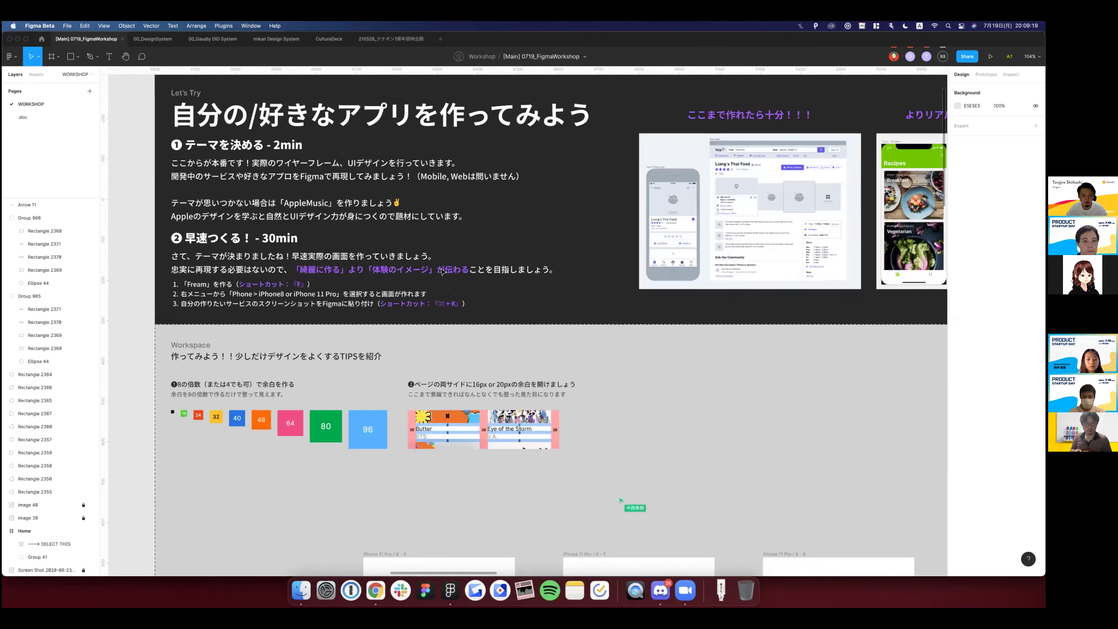
pyautogui.scroll(2, 443, 271)
pyautogui.scroll(1, 442, 272)
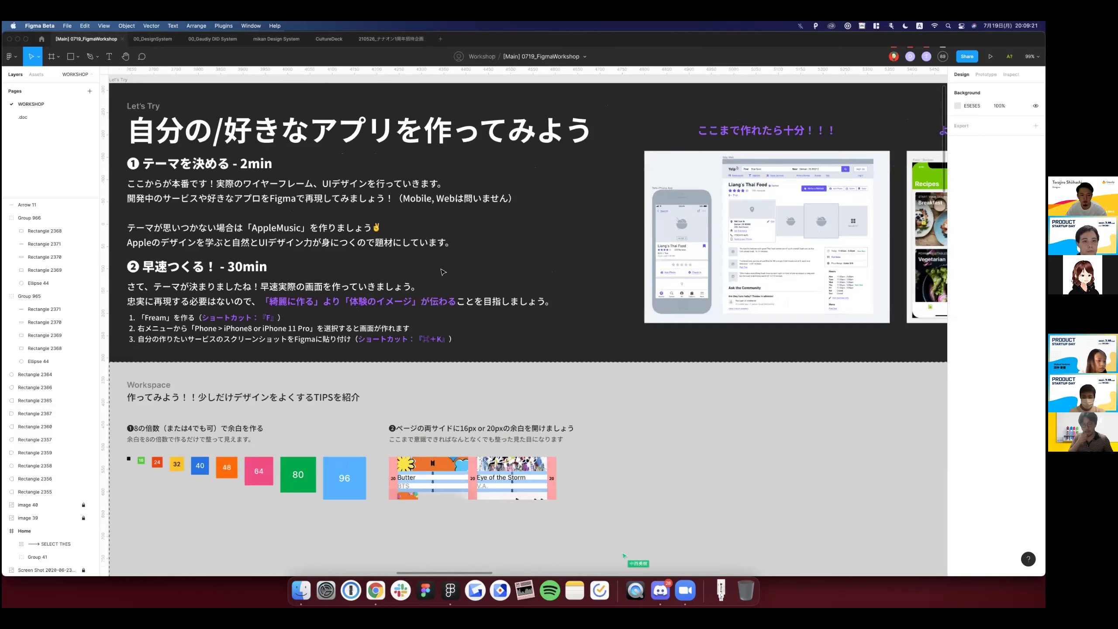
pyautogui.scroll(1, 443, 272)
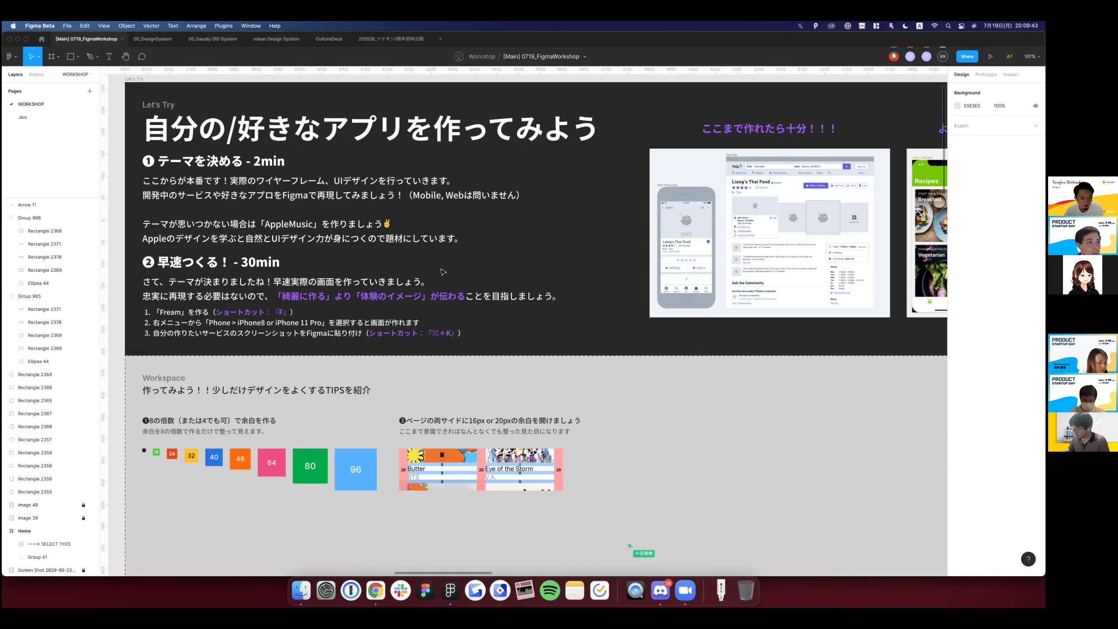
pyautogui.scroll(-1, 458, 272)
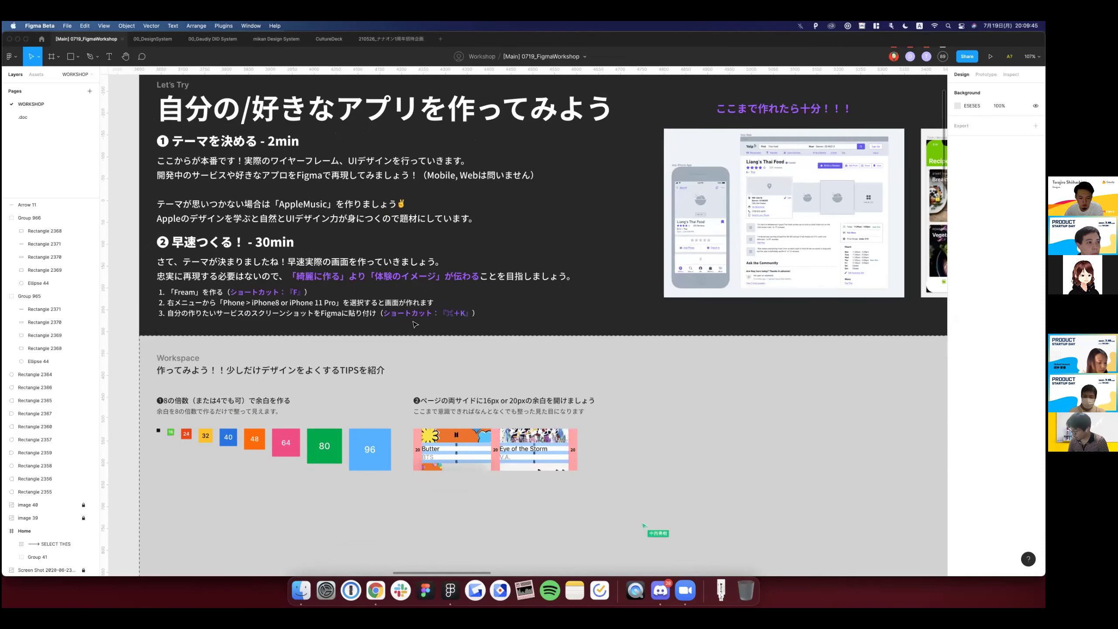
pyautogui.scroll(-1, 414, 323)
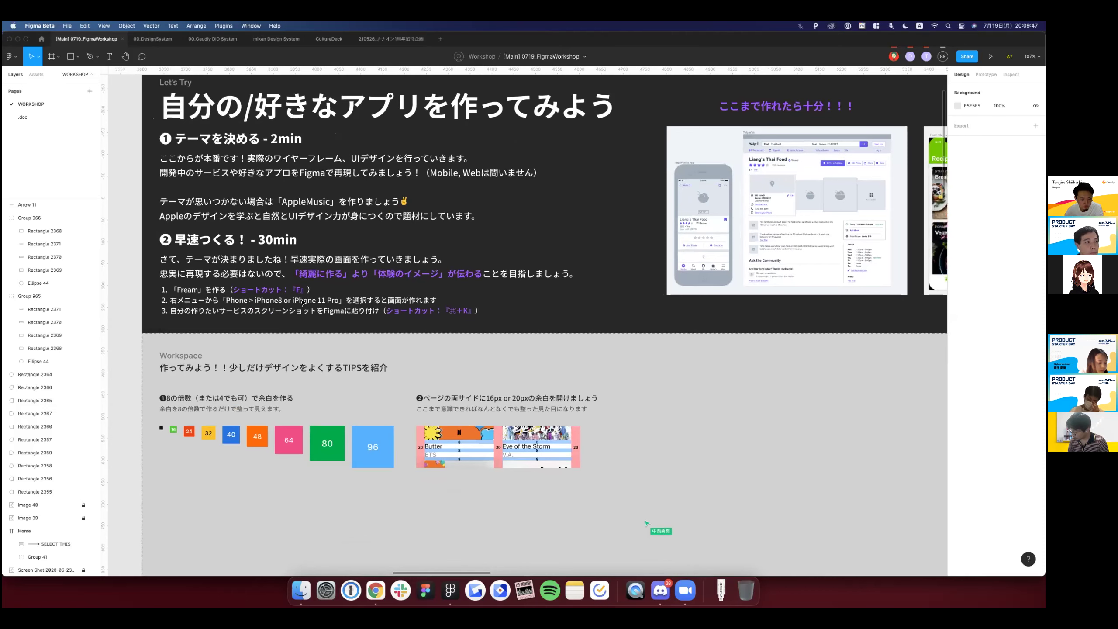
pyautogui.scroll(-5, 291, 257)
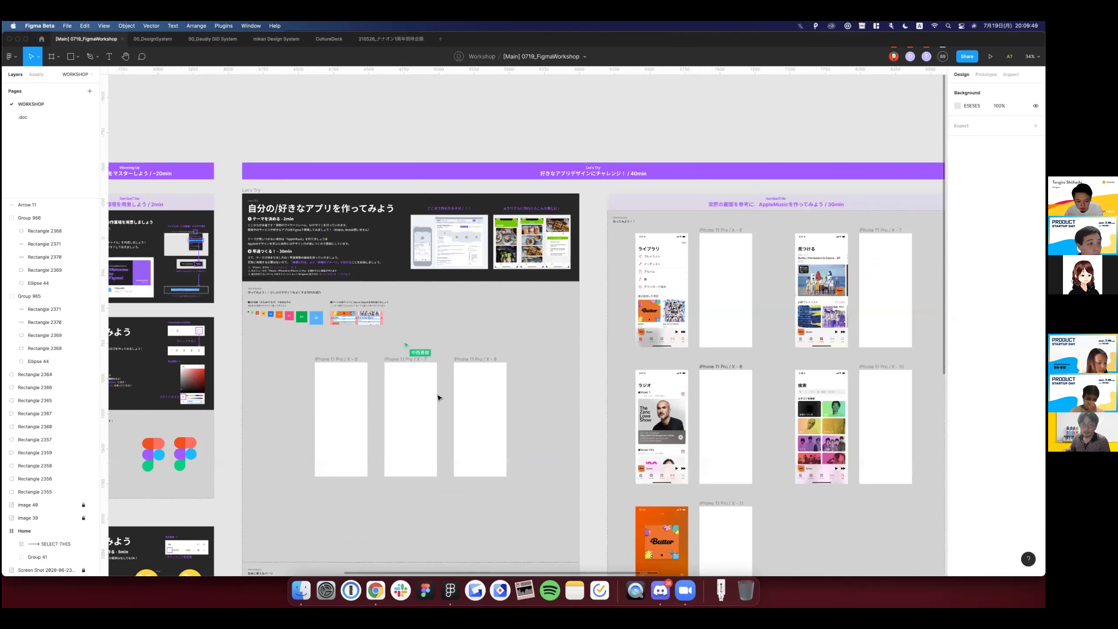
pyautogui.scroll(-1, 439, 398)
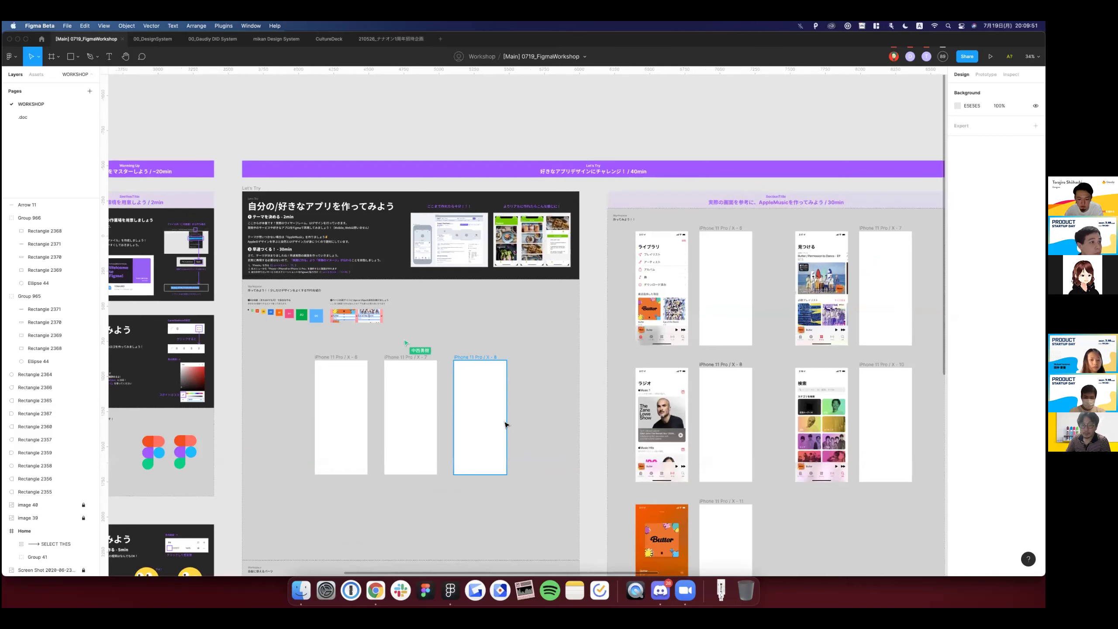
pyautogui.hscroll(-2, 363, 308)
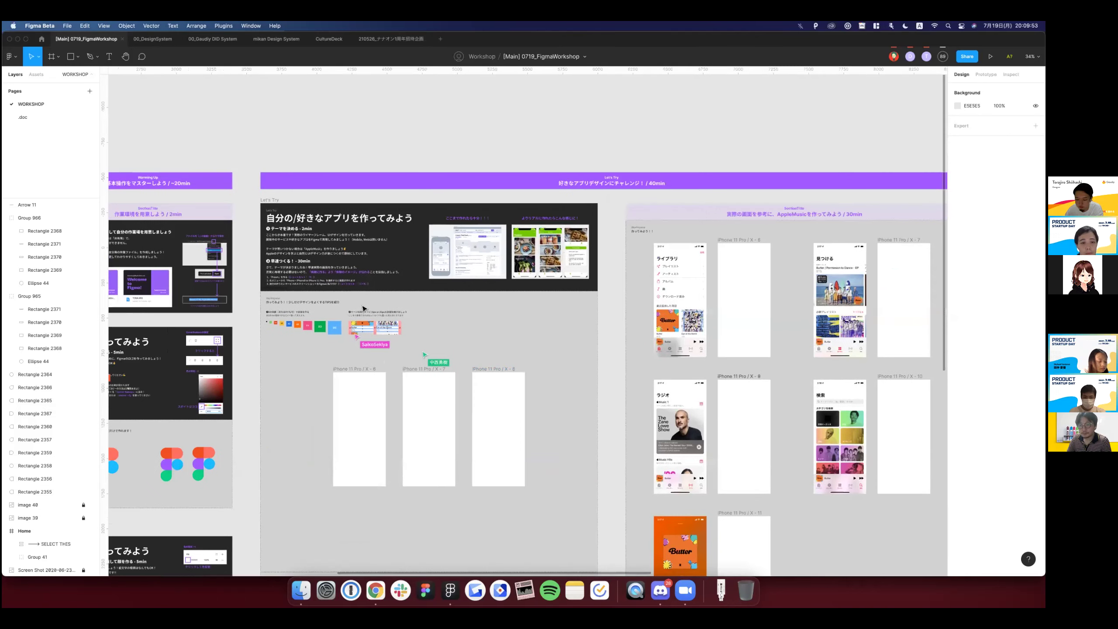
pyautogui.scroll(5, 363, 309)
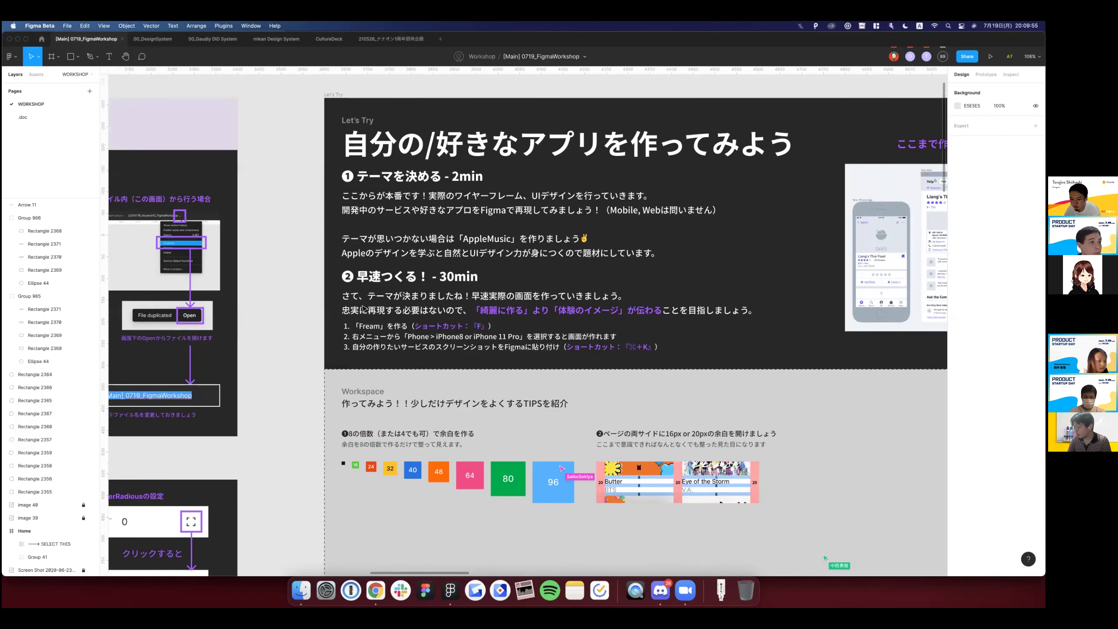
pyautogui.scroll(-3, 364, 309)
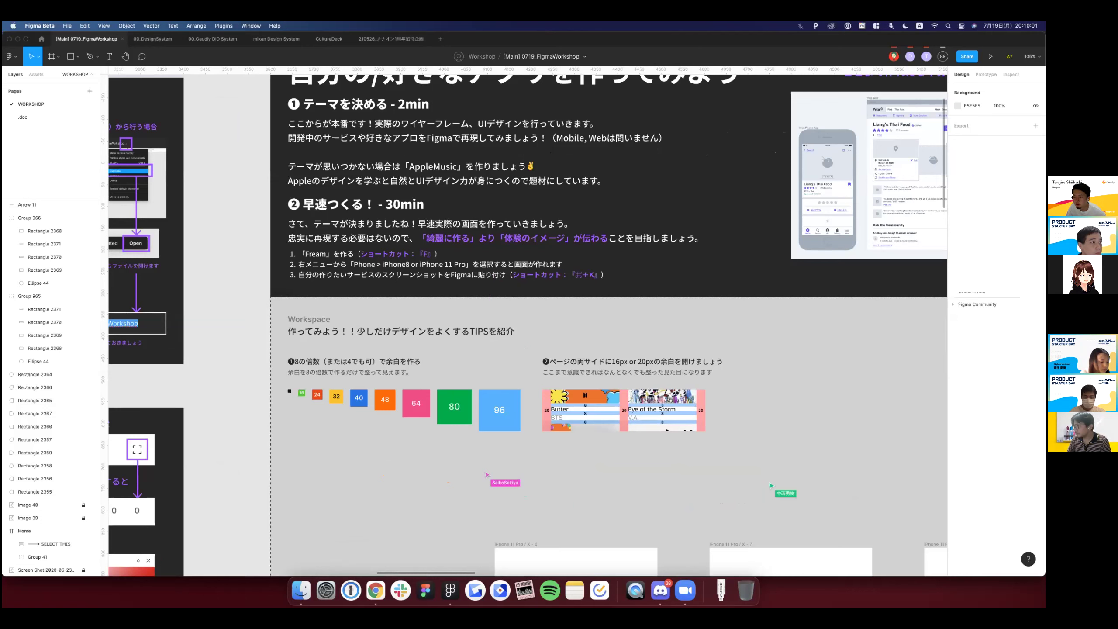
pyautogui.press('f')
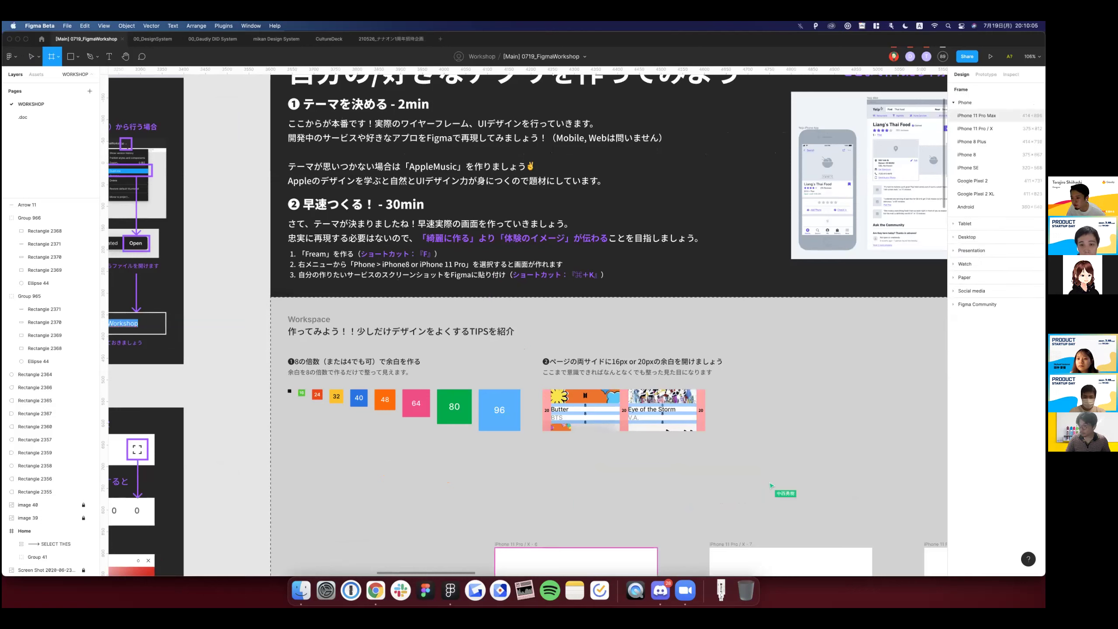
pyautogui.click(968, 237)
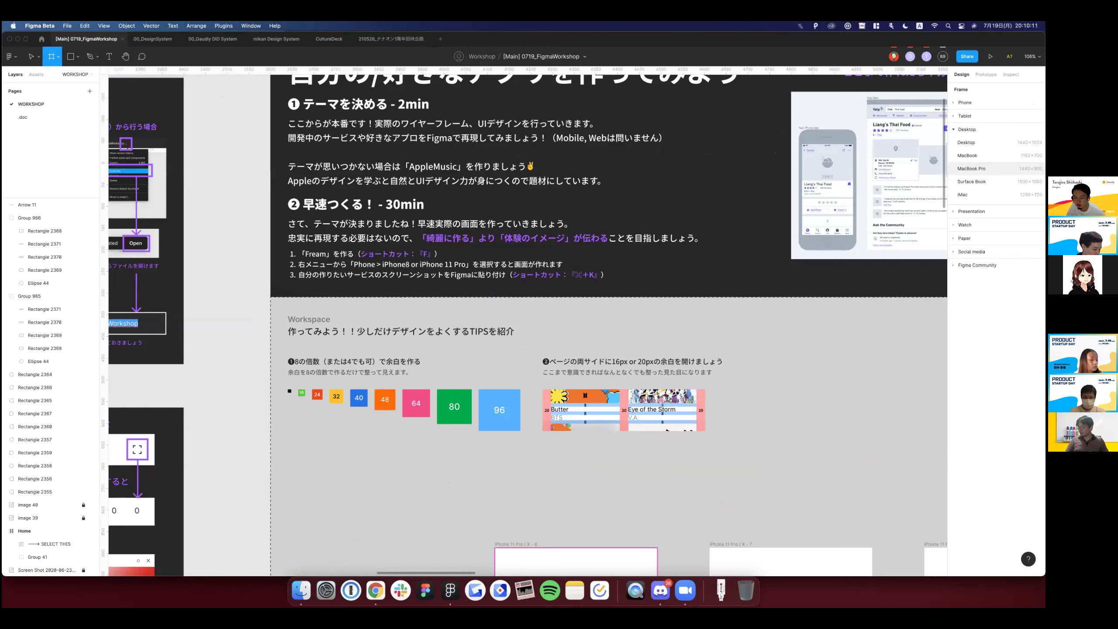
pyautogui.click(971, 168)
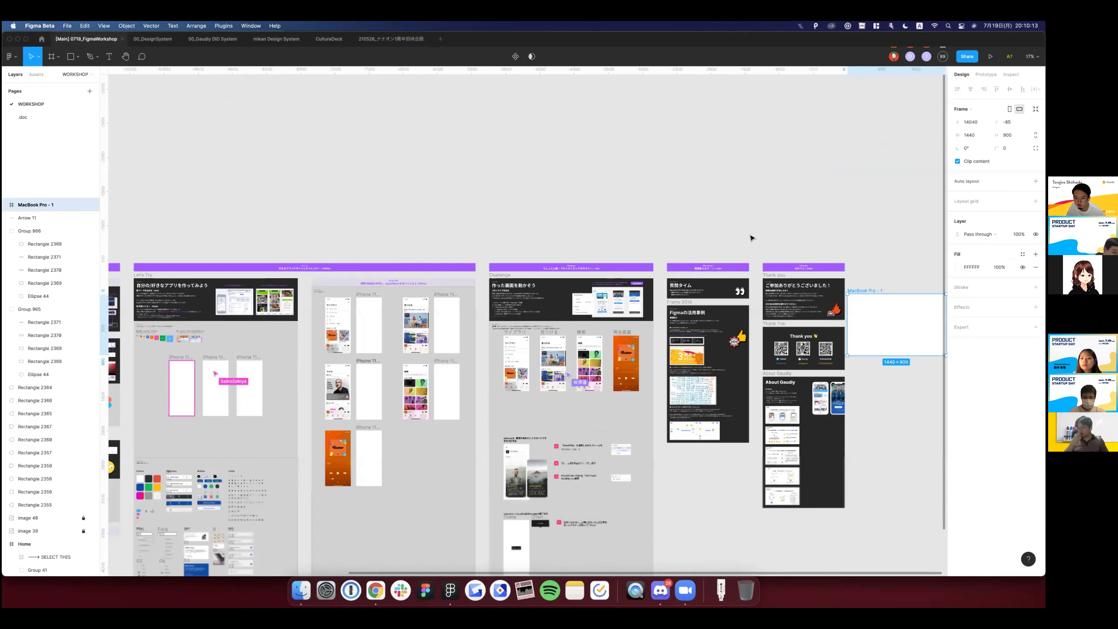
pyautogui.hscroll(5, 748, 229)
pyautogui.scroll(3, 719, 212)
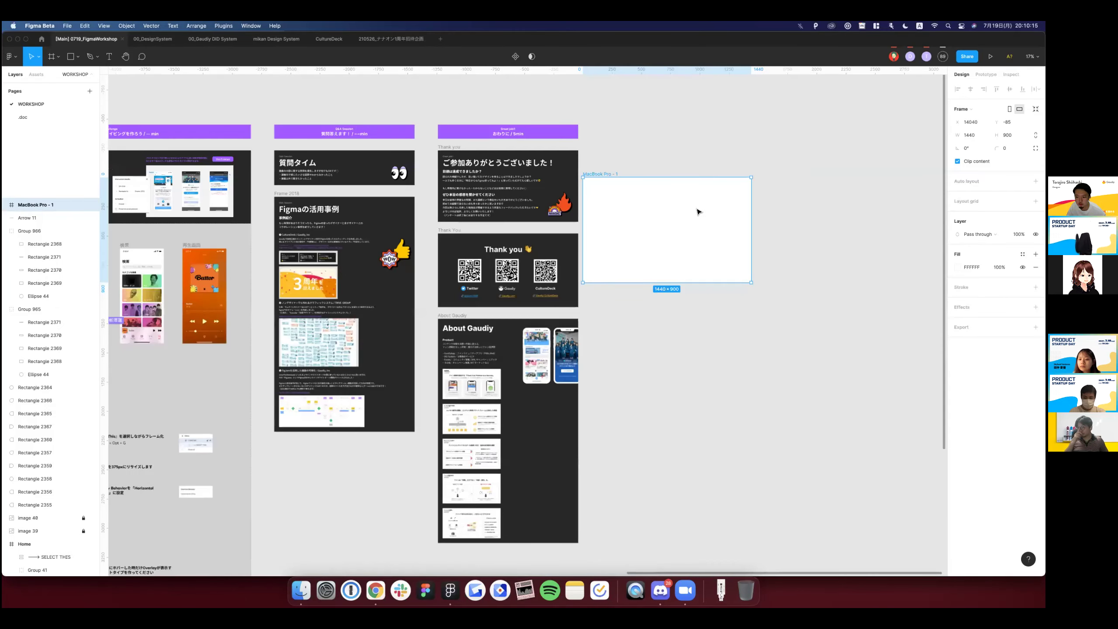
pyautogui.scroll(2, 645, 176)
pyautogui.scroll(3, 652, 205)
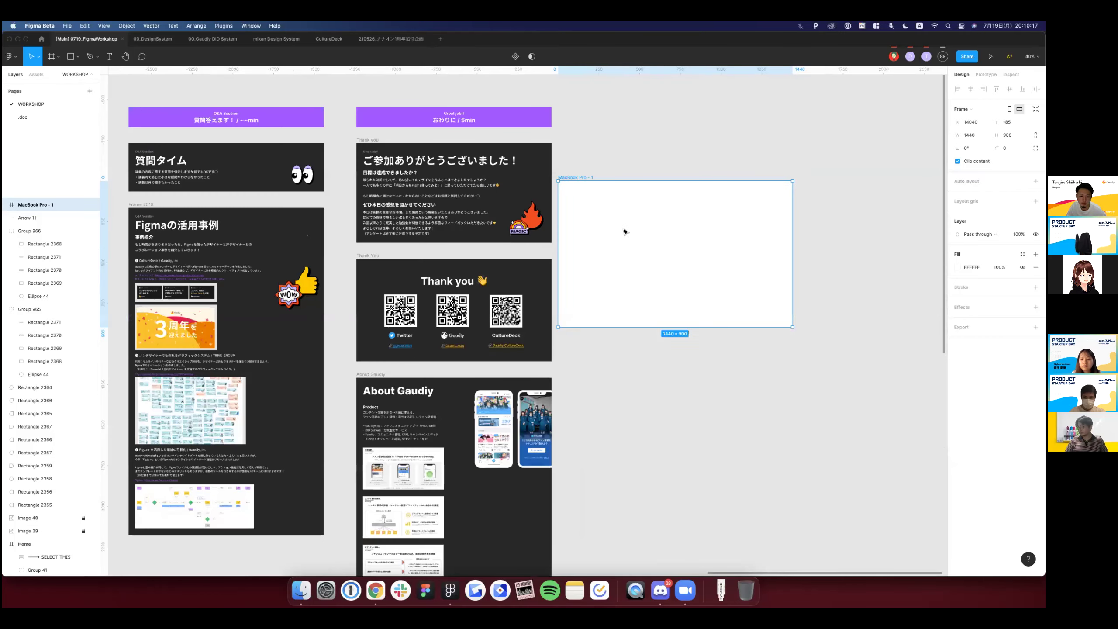
pyautogui.scroll(1, 625, 231)
pyautogui.press('Delete')
pyautogui.scroll(-3, 625, 232)
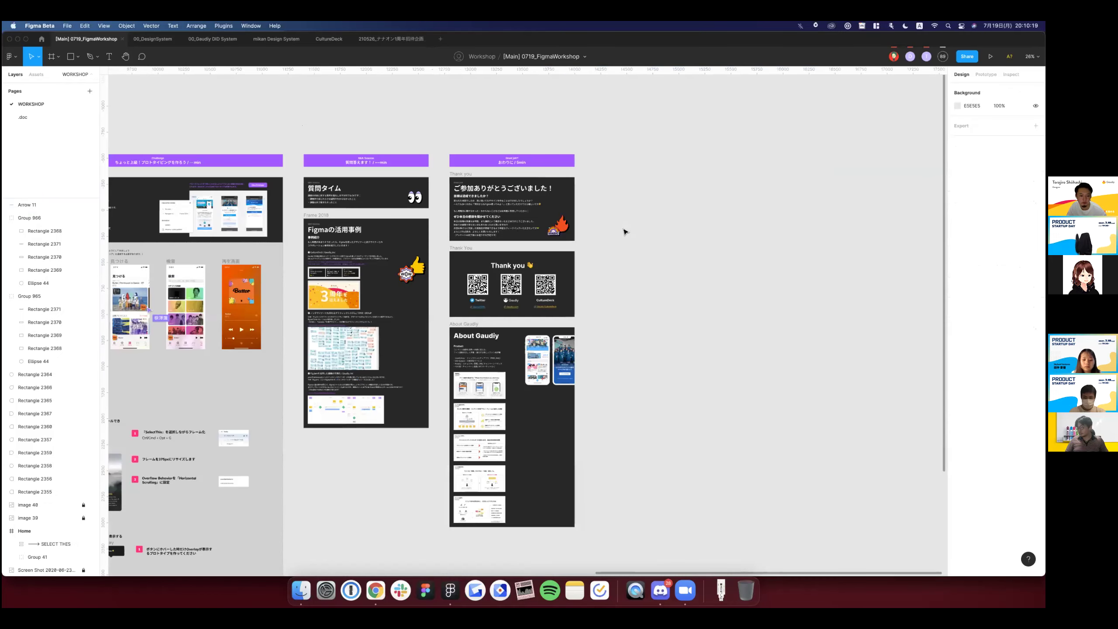
pyautogui.hscroll(-10, 465, 159)
pyautogui.scroll(2, 570, 252)
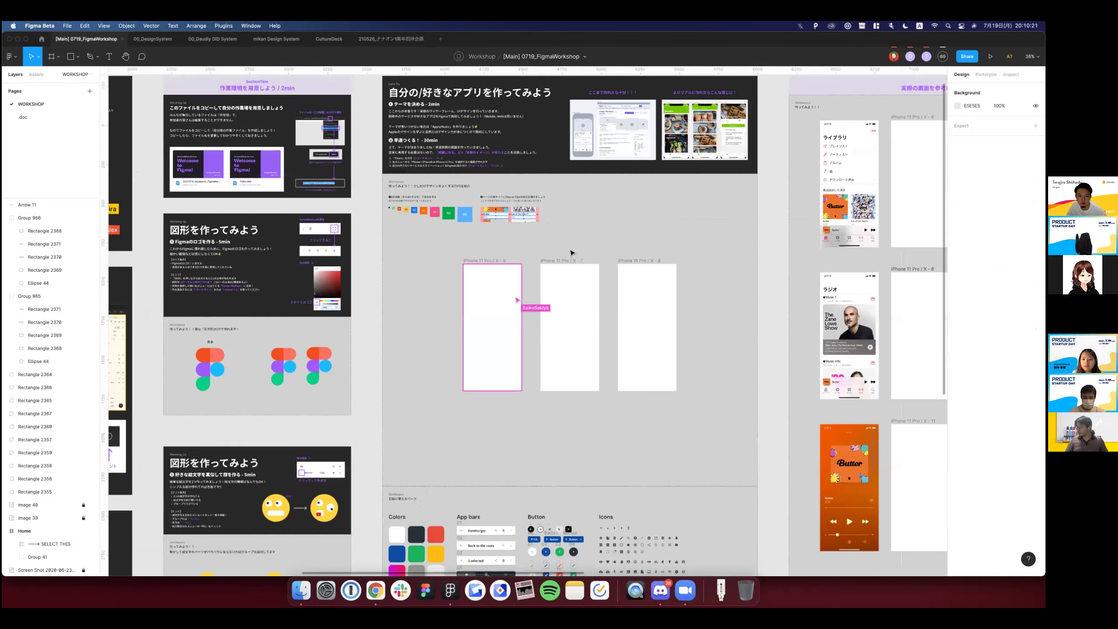
pyautogui.scroll(2, 512, 249)
pyautogui.scroll(3, 511, 250)
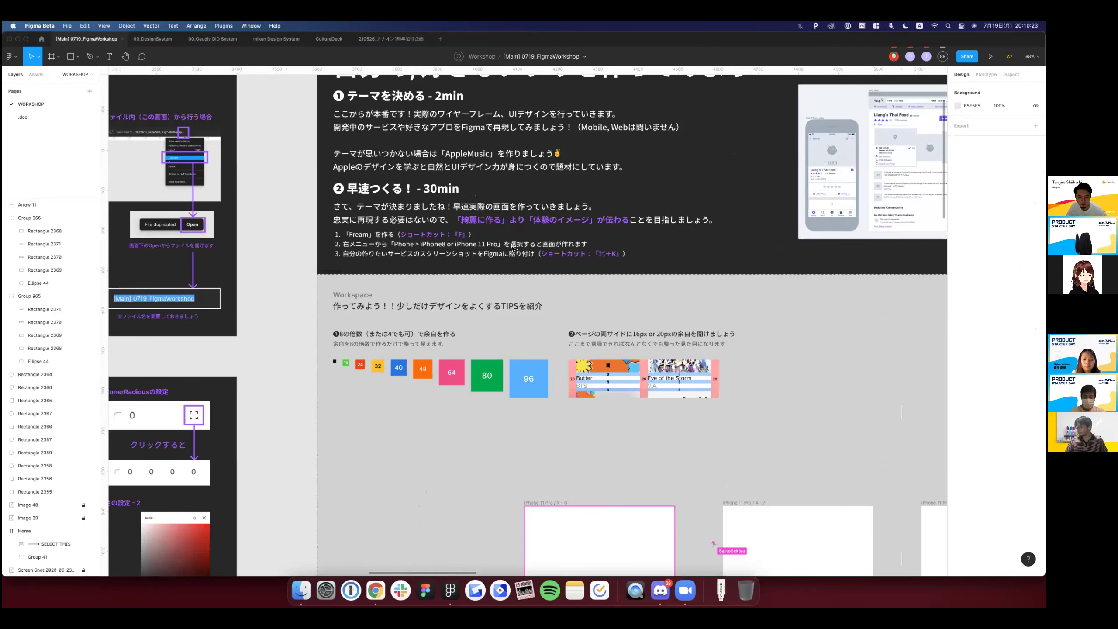
pyautogui.scroll(2, 512, 249)
pyautogui.scroll(-1, 512, 249)
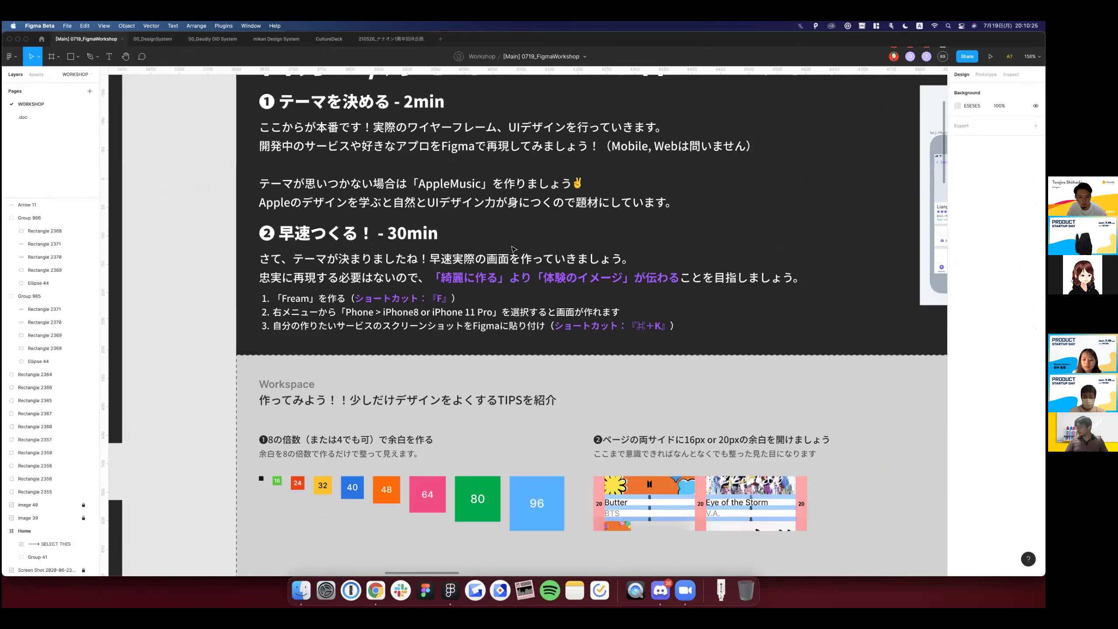
pyautogui.scroll(-1, 512, 249)
pyautogui.scroll(-1, 512, 250)
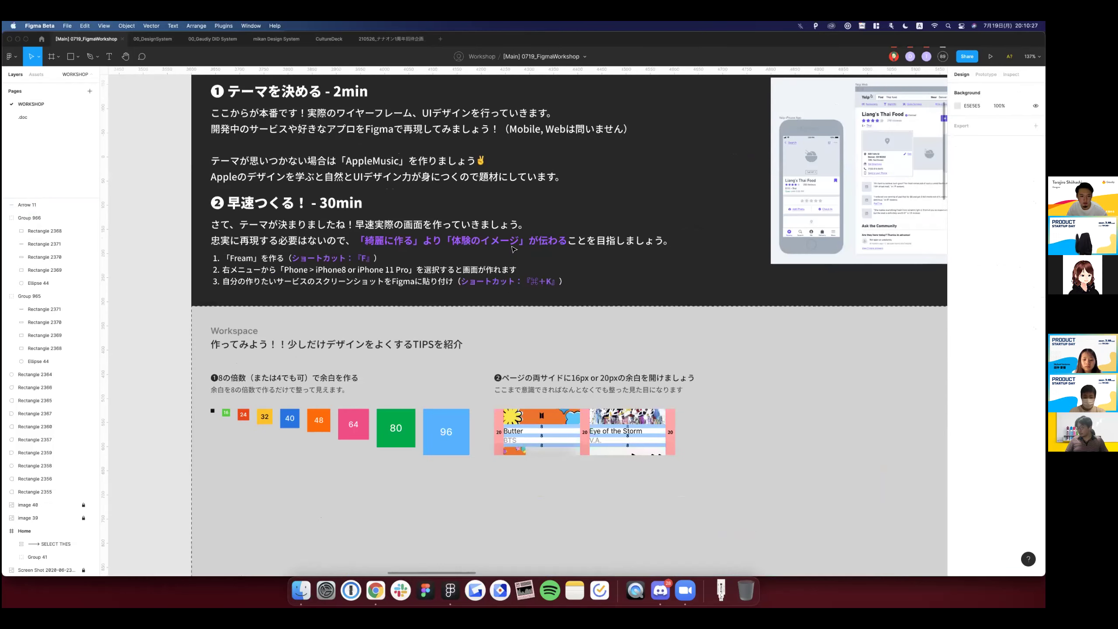
pyautogui.scroll(-2, 511, 249)
pyautogui.hscroll(1, 451, 266)
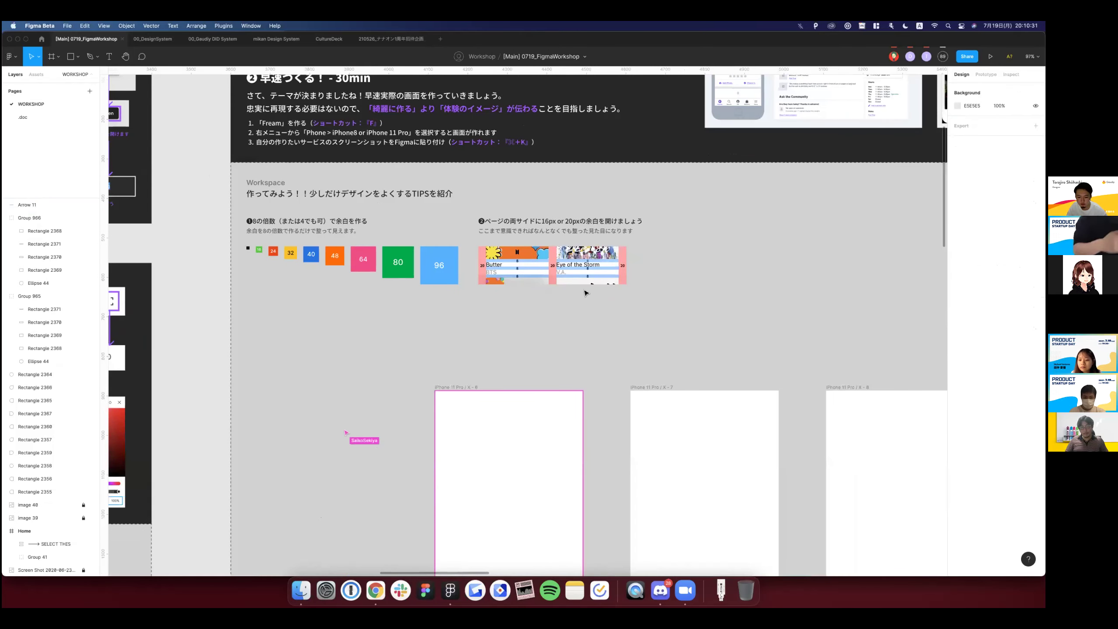
pyautogui.scroll(3, 585, 293)
pyautogui.scroll(-3, 527, 249)
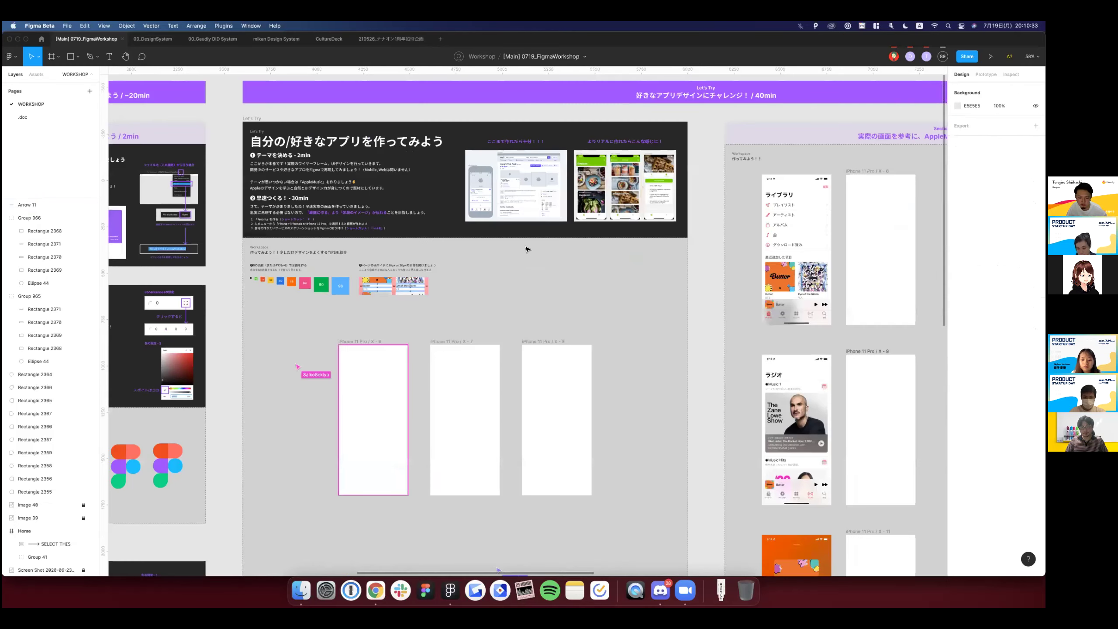
pyautogui.scroll(-3, 527, 250)
pyautogui.hscroll(-1, 527, 249)
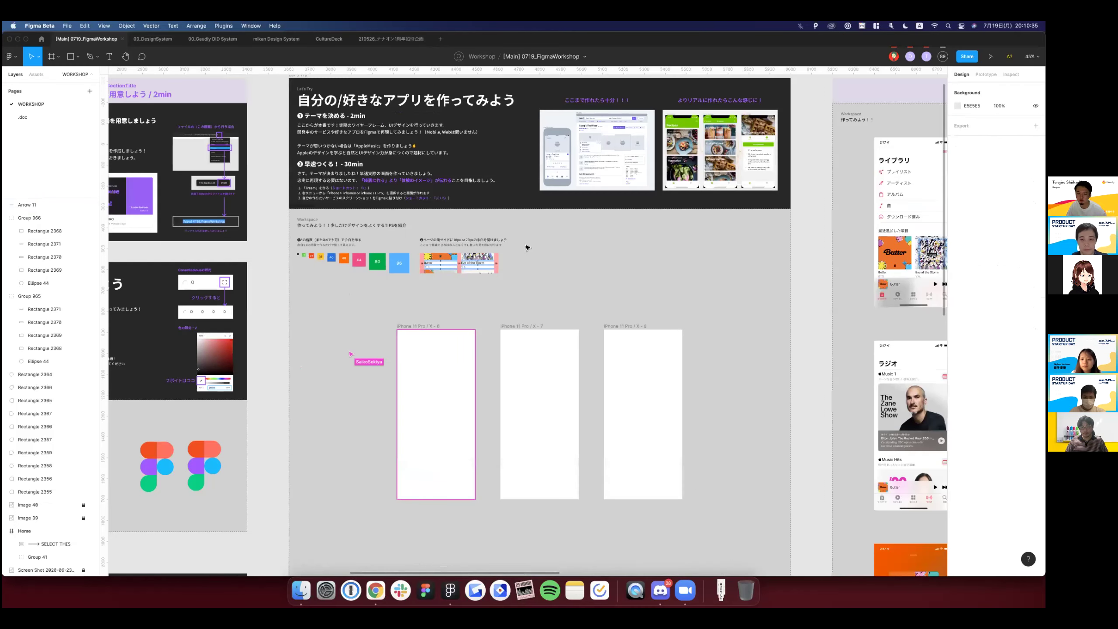
pyautogui.scroll(-3, 527, 248)
pyautogui.scroll(-1, 527, 248)
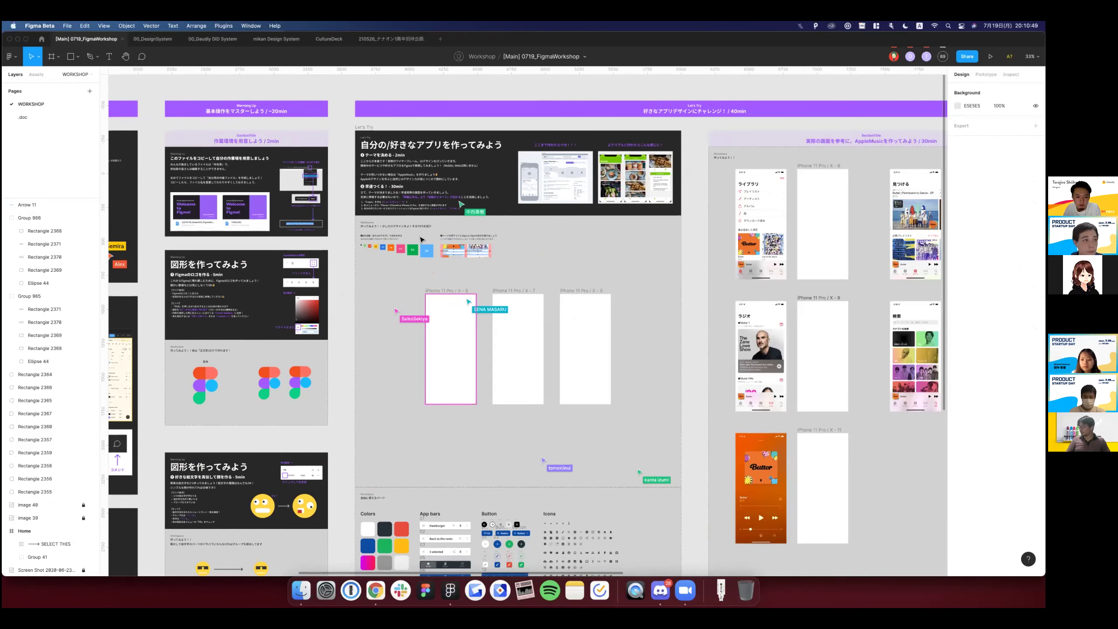
pyautogui.scroll(1, 422, 239)
pyautogui.scroll(2, 421, 239)
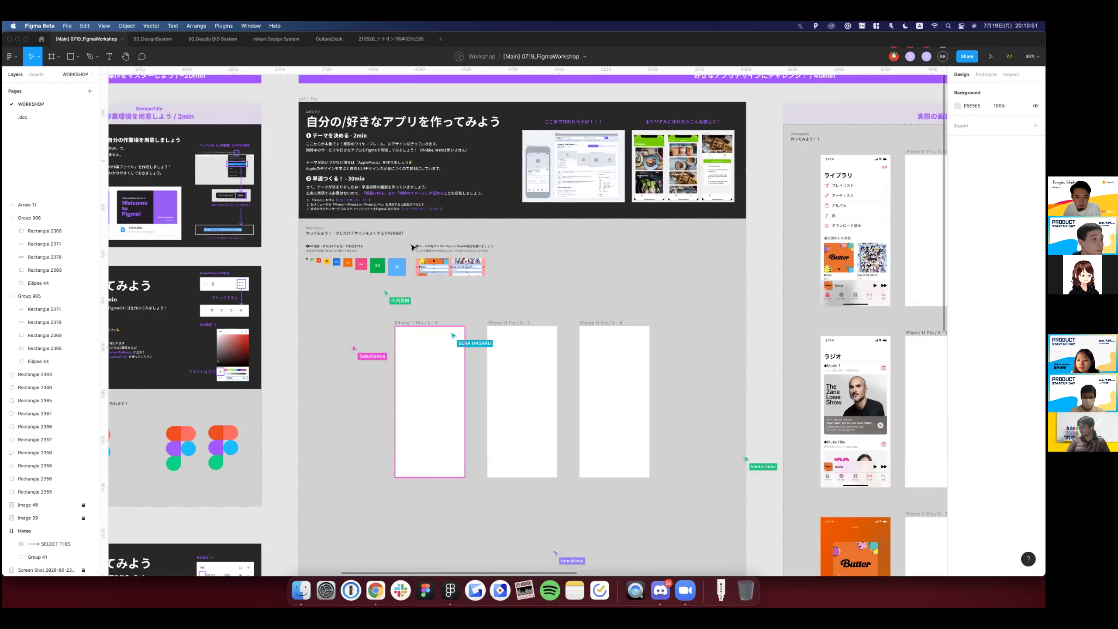
pyautogui.scroll(-3, 412, 247)
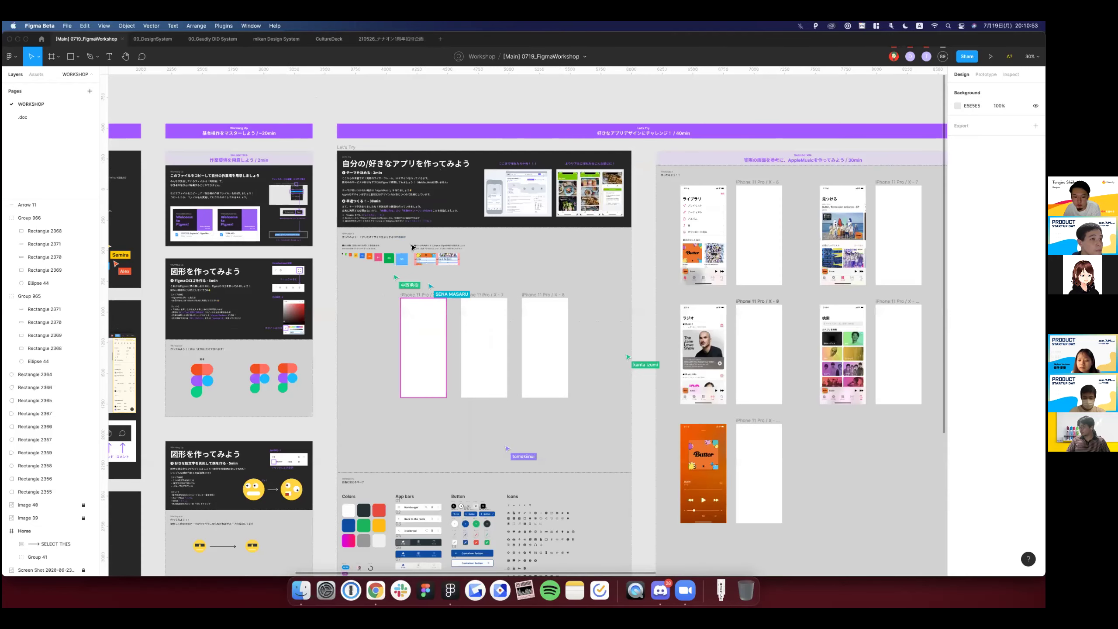
pyautogui.scroll(3, 412, 247)
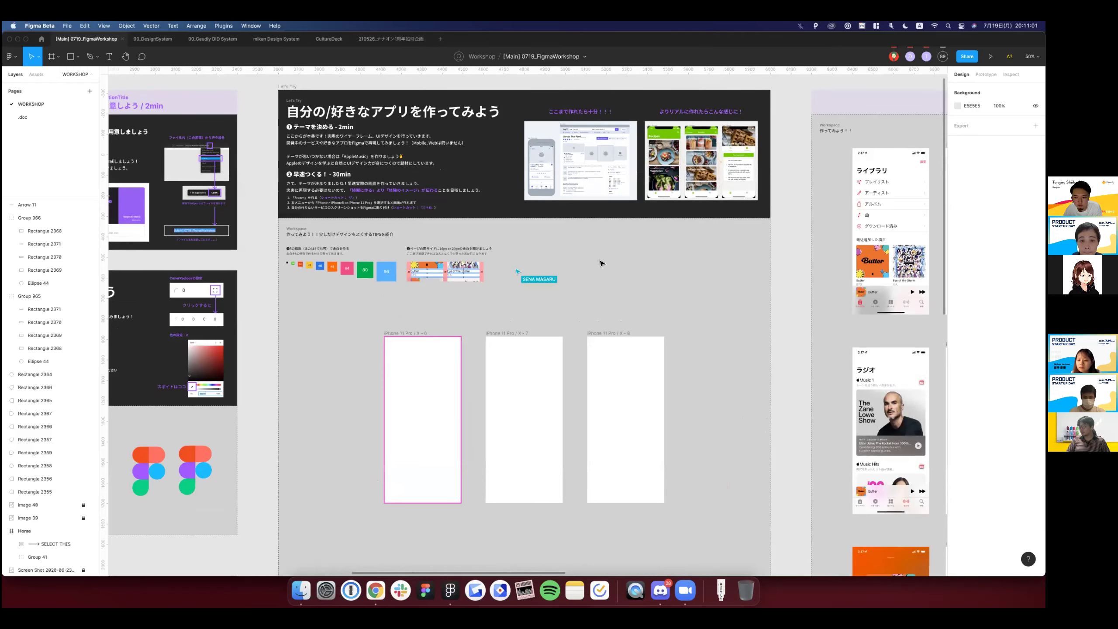
pyautogui.hscroll(5, 601, 264)
pyautogui.scroll(-10, 601, 264)
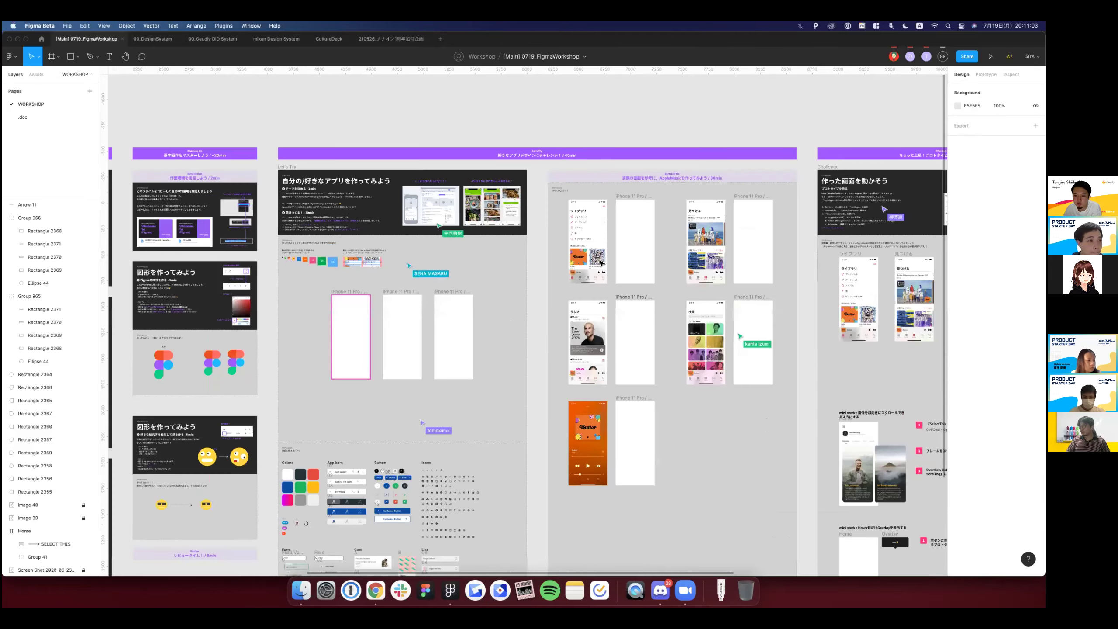
pyautogui.scroll(8, 601, 263)
pyautogui.scroll(-3, 574, 332)
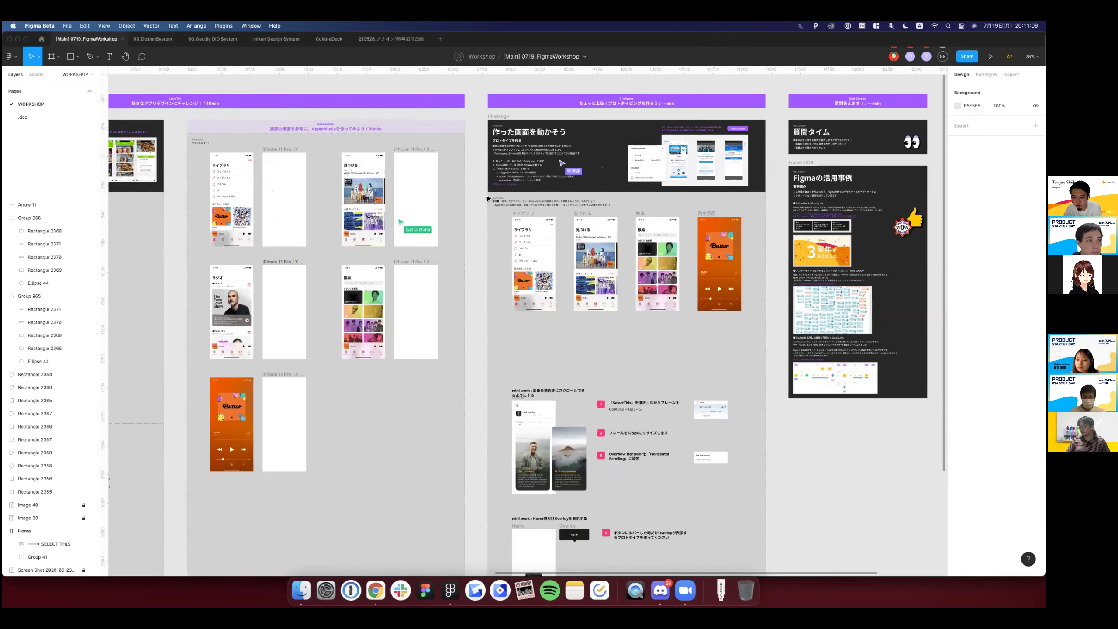
pyautogui.scroll(-3, 488, 199)
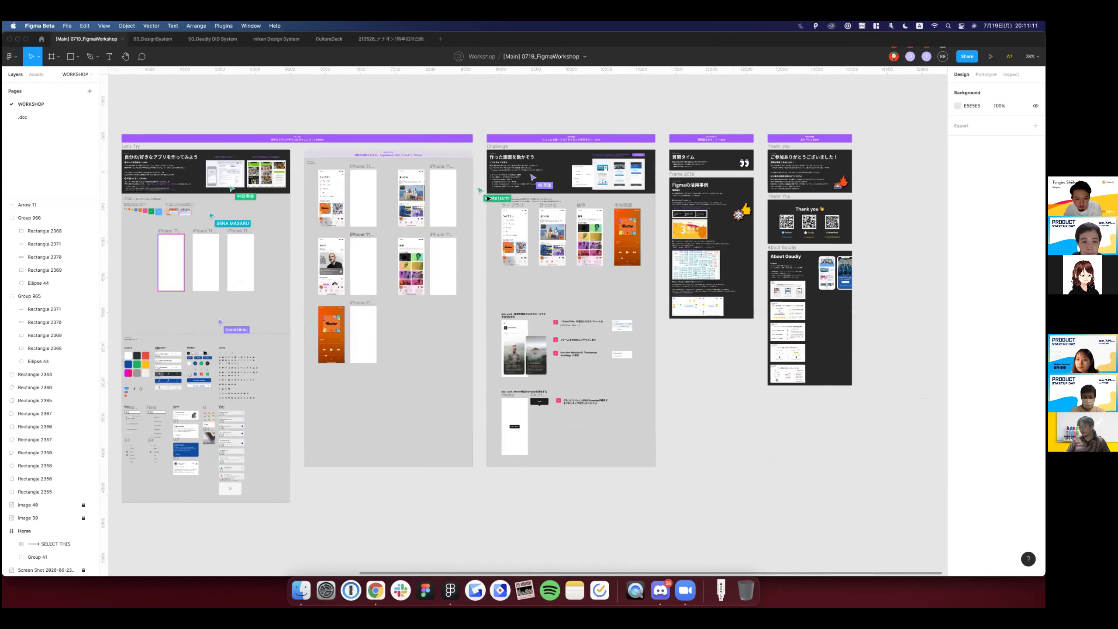
pyautogui.scroll(2, 488, 199)
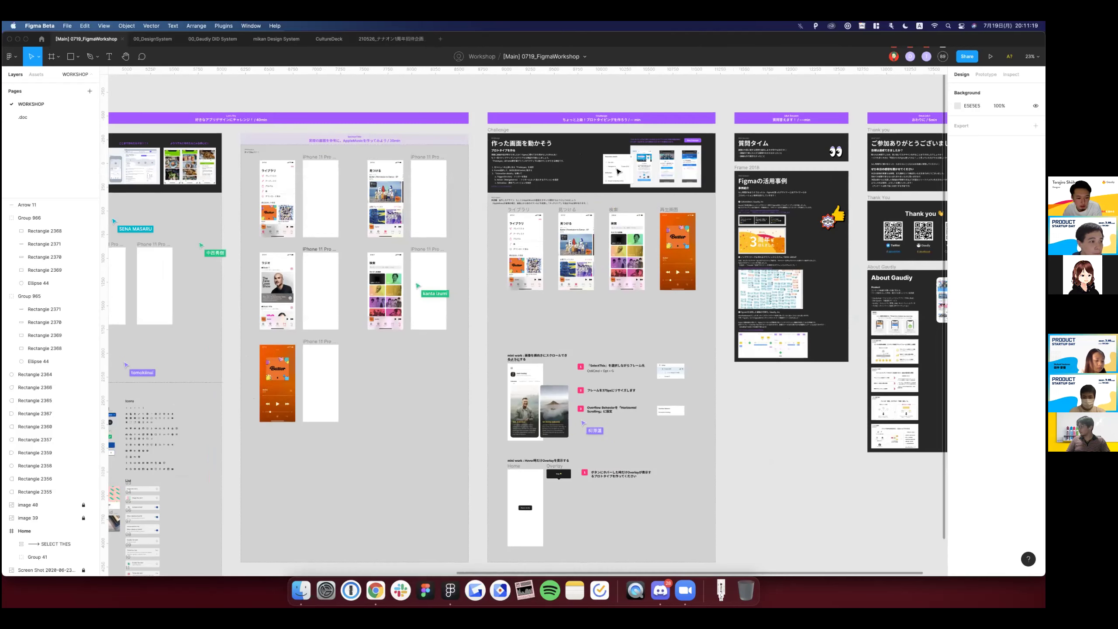
pyautogui.hscroll(-3, 618, 171)
pyautogui.hscroll(-10, 618, 171)
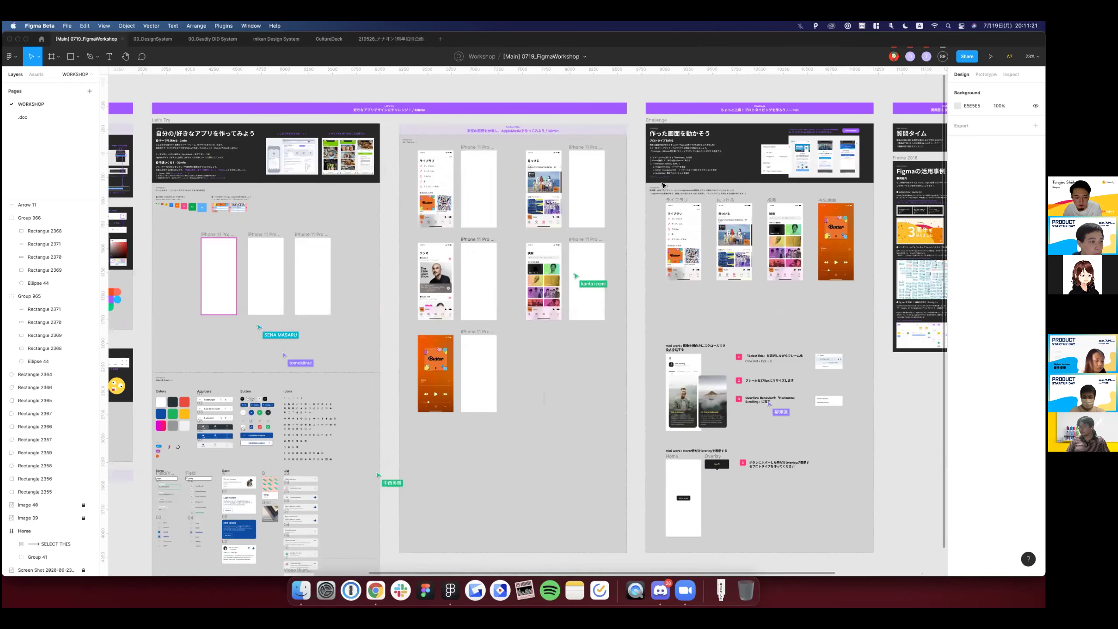
pyautogui.hscroll(-3, 478, 185)
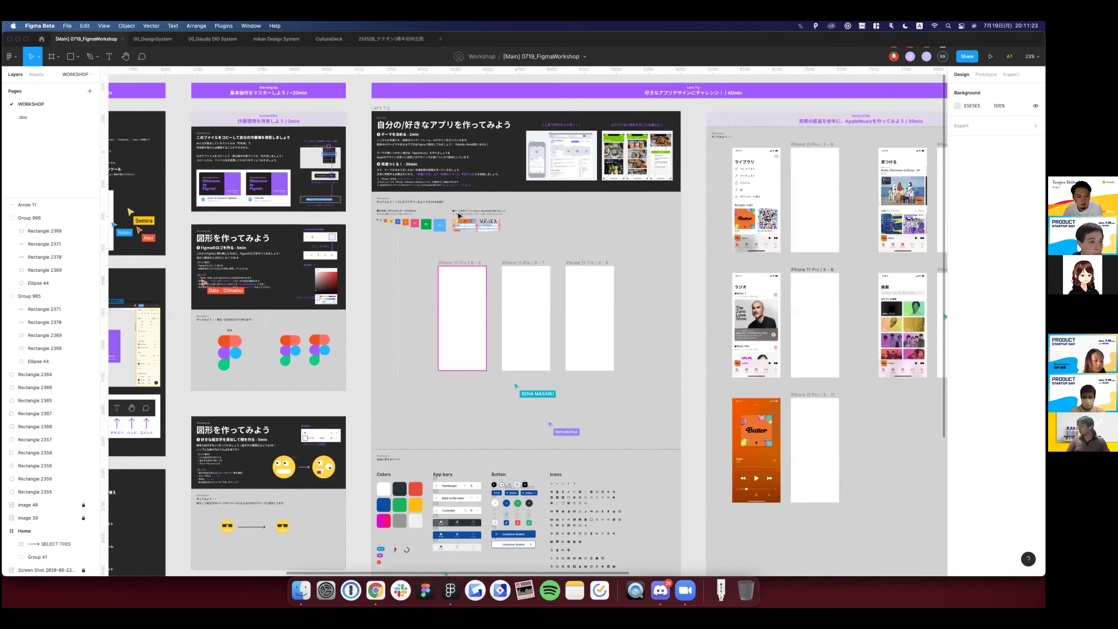
pyautogui.keyDown('ctrl'); pyautogui.scroll(5, 462, 207); pyautogui.keyUp('ctrl')
pyautogui.keyDown('ctrl'); pyautogui.scroll(3, 457, 216); pyautogui.keyUp('ctrl')
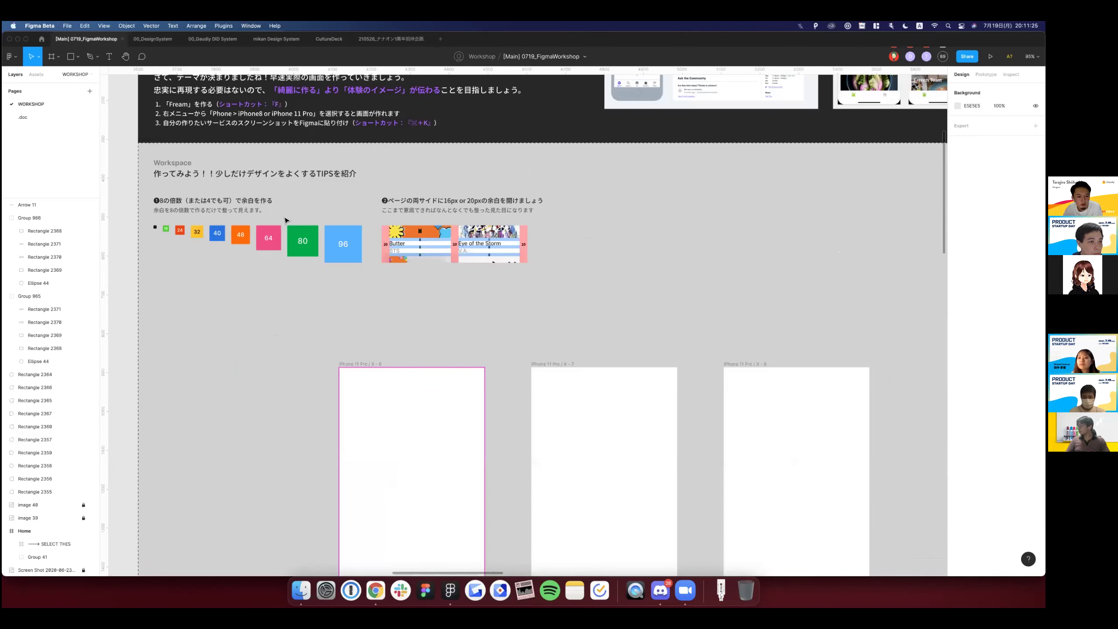
pyautogui.scroll(-1, 498, 228)
pyautogui.keyDown('ctrl'); pyautogui.scroll(-2, 499, 229); pyautogui.keyUp('ctrl')
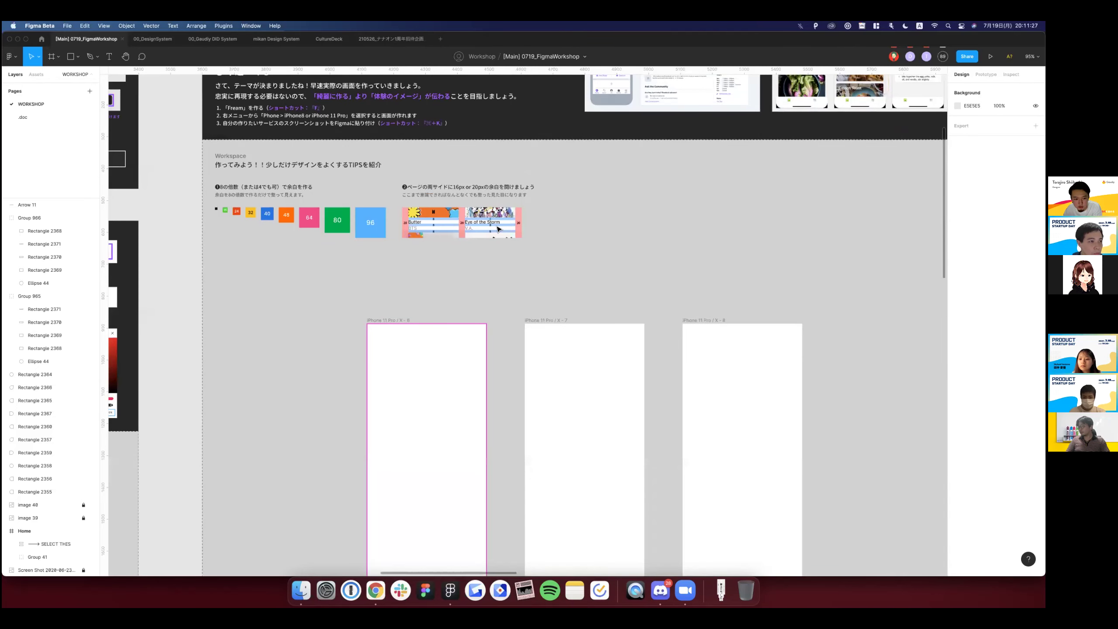
pyautogui.keyDown('ctrl'); pyautogui.scroll(-4, 499, 228); pyautogui.keyUp('ctrl')
pyautogui.keyDown('ctrl'); pyautogui.scroll(4, 499, 229); pyautogui.keyUp('ctrl')
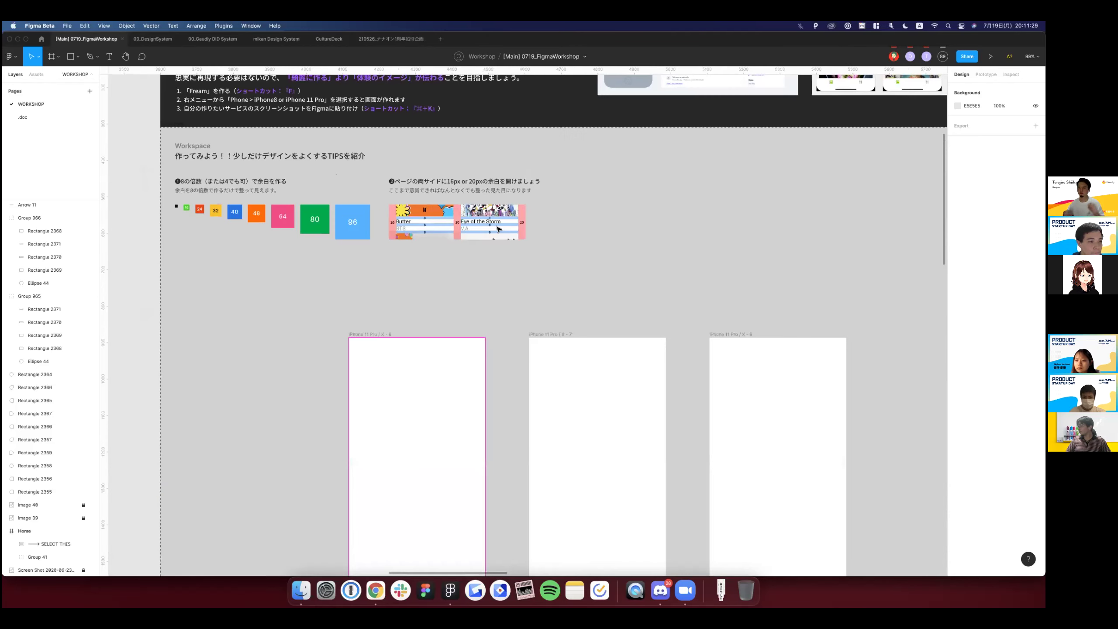
pyautogui.scroll(-1, 499, 228)
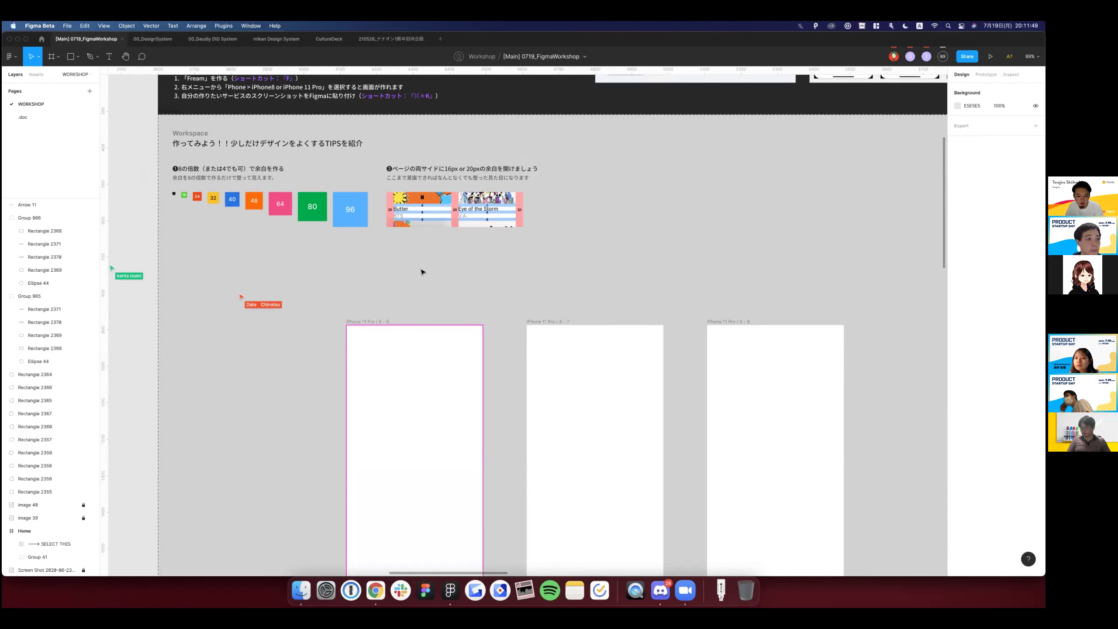
pyautogui.scroll(1, 421, 272)
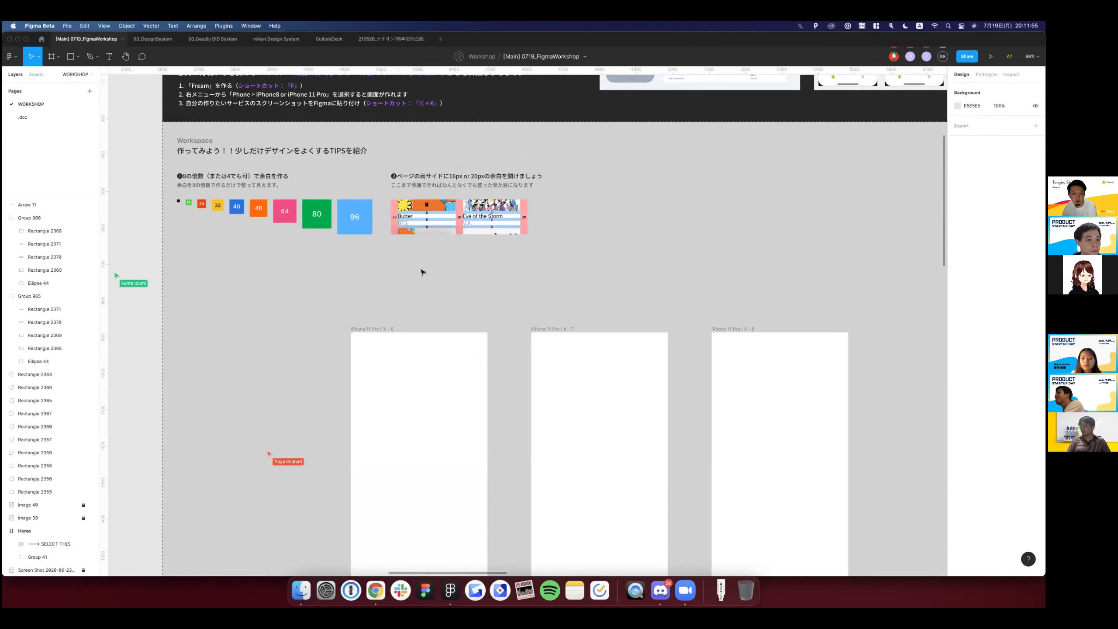
pyautogui.scroll(-5, 421, 272)
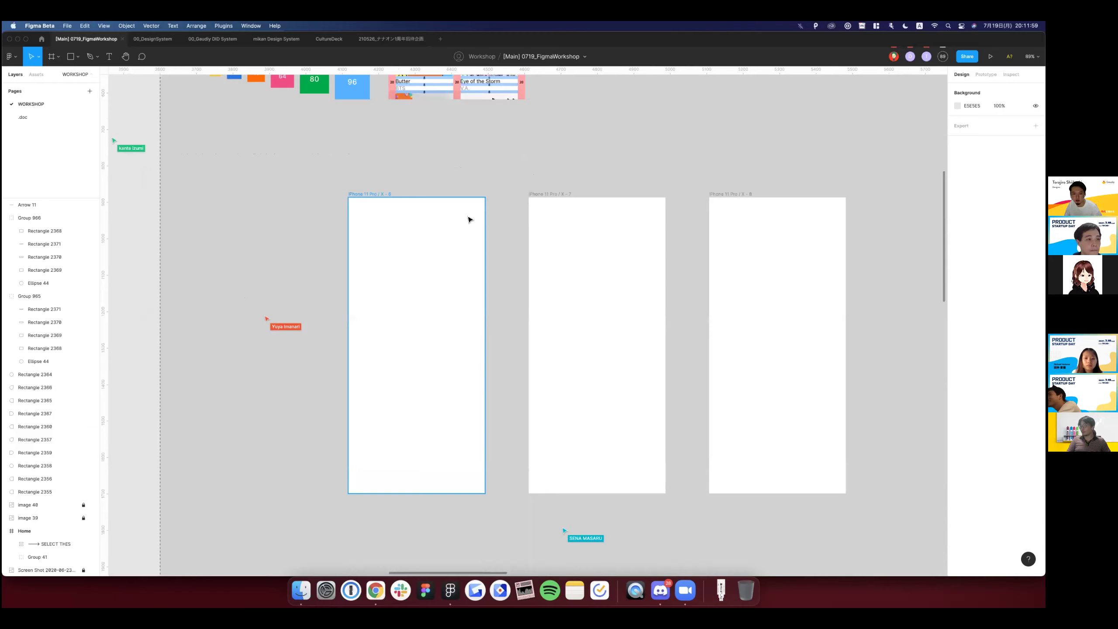
pyautogui.scroll(3, 467, 216)
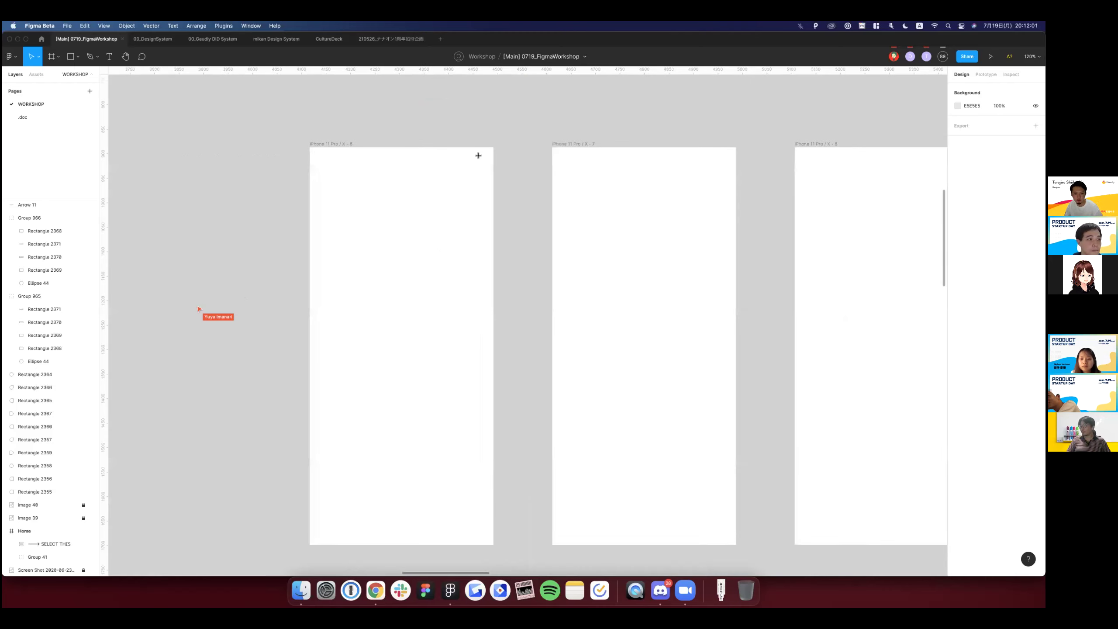
pyautogui.scroll(-1, 478, 155)
# Draw a 16px-wide strip along the first iPhone frame's edge.
pyautogui.press('r')
pyautogui.moveTo(479, 155); pyautogui.dragTo(489, 505)
pyautogui.click(968, 121)
pyautogui.write('24')
pyautogui.press('Return')
pyautogui.write('16')
pyautogui.press('Return')
pyautogui.moveTo(479, 247); pyautogui.dragTo(486, 248)
# Duplicate the strip and fill both side strips red (E42C2C).
pyautogui.press('super+d')
pyautogui.hotkey('alt', 'a')
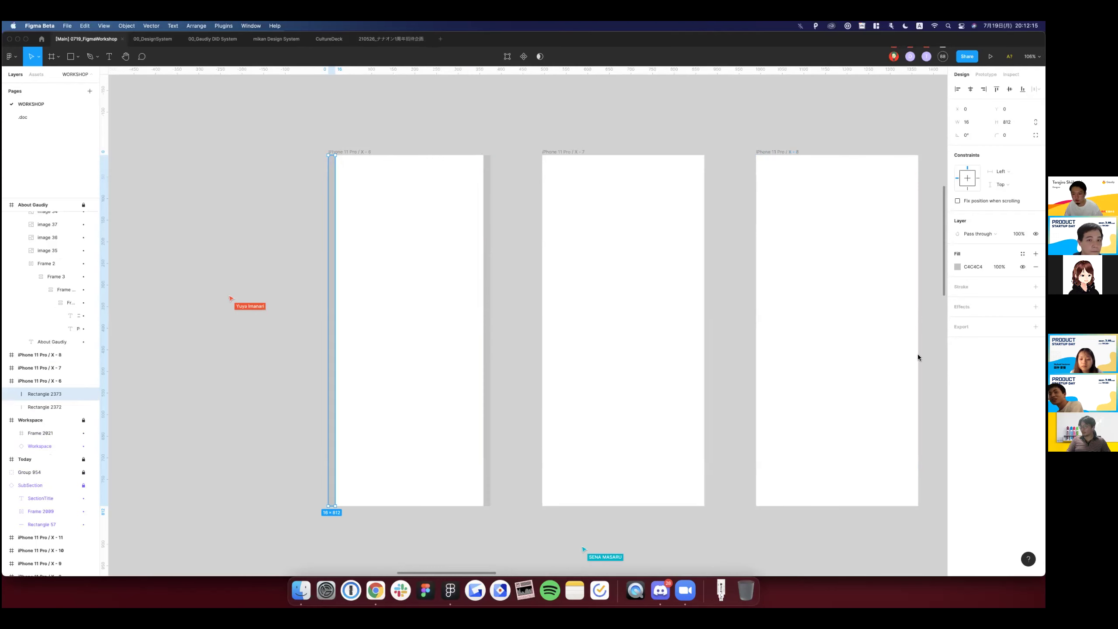
pyautogui.press('super+a')
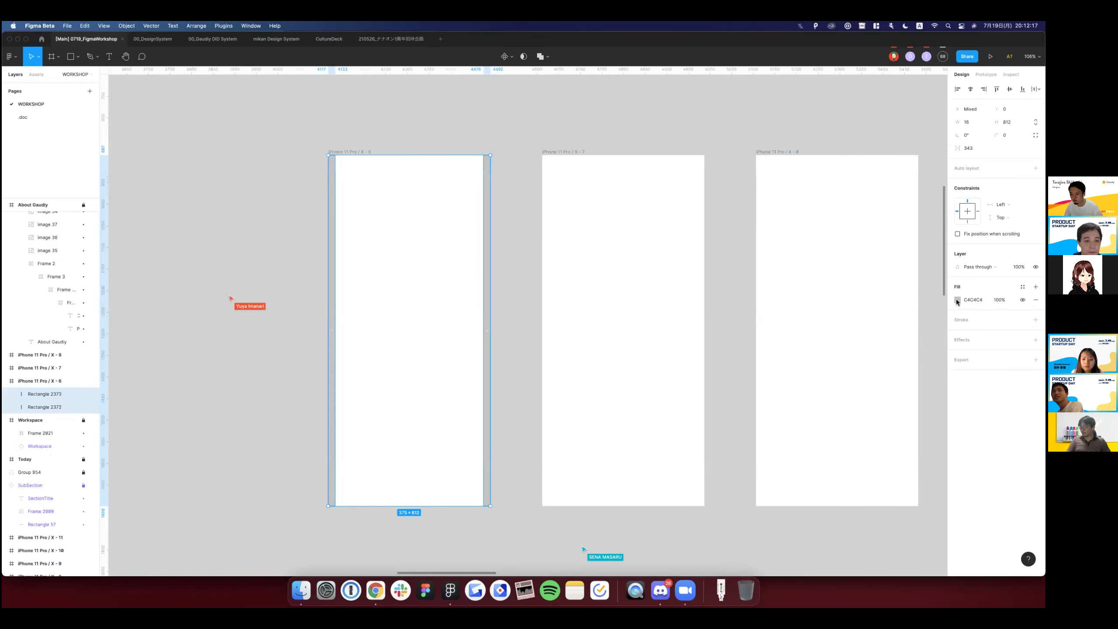
pyautogui.click(957, 299)
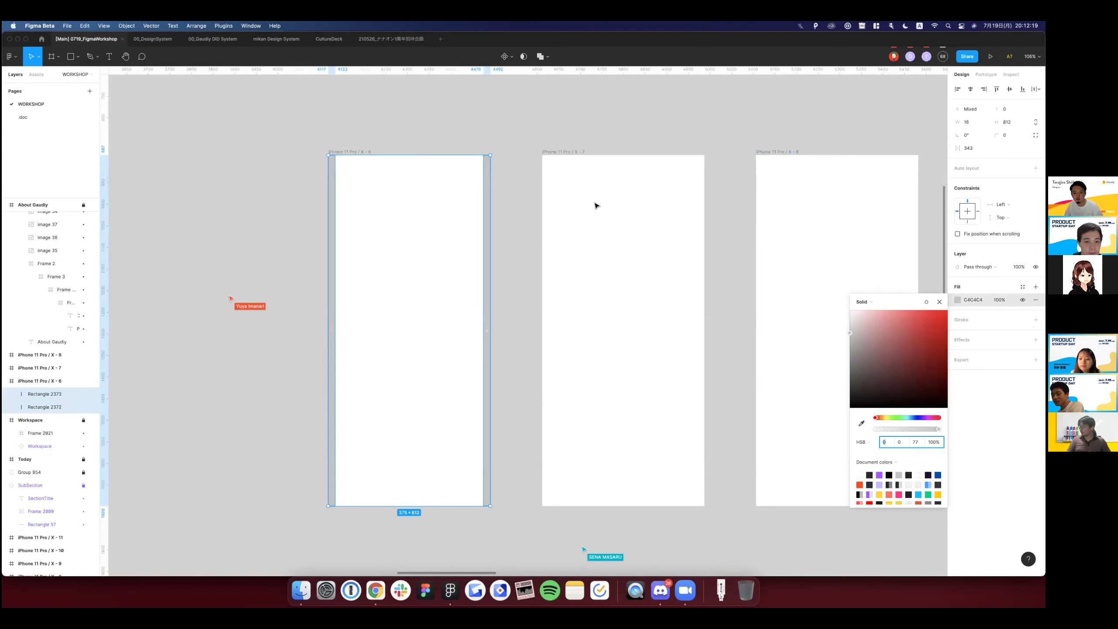
pyautogui.click(487, 172)
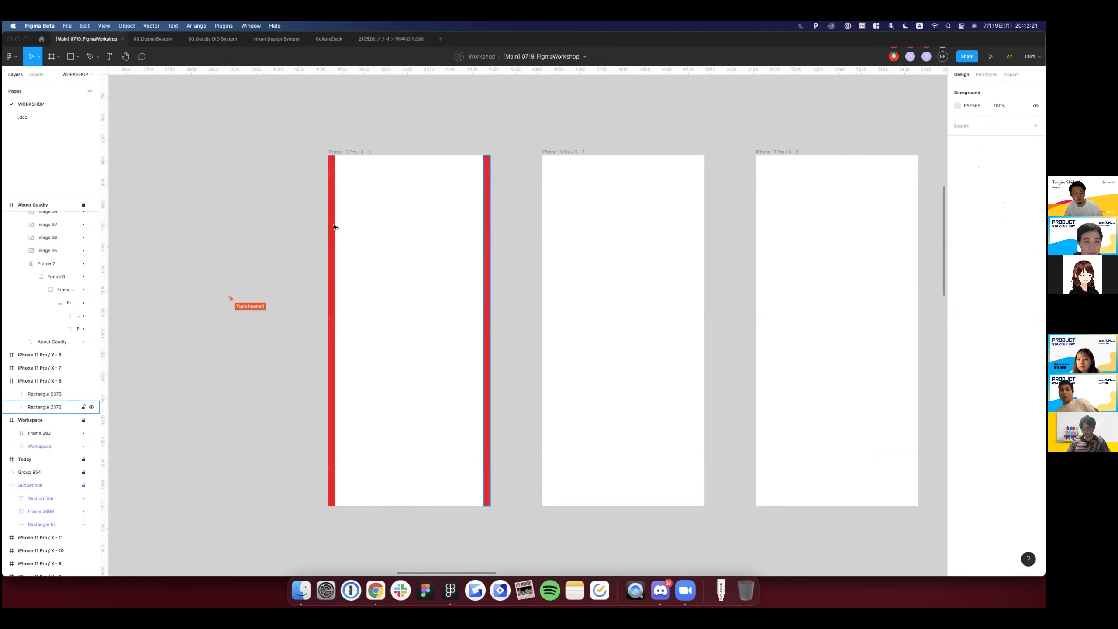
# Draw a grey 343×238 placeholder rectangle across the frame's upper half.
pyautogui.press('r')
pyautogui.moveTo(343, 219); pyautogui.dragTo(483, 347)
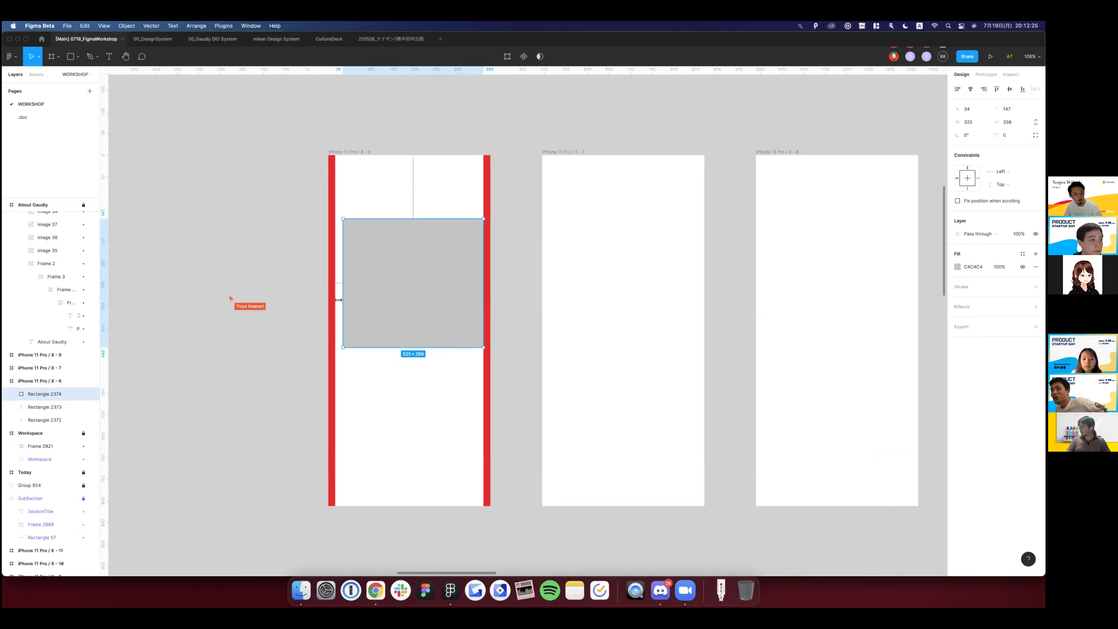
pyautogui.click(521, 328)
pyautogui.scroll(-1, 521, 328)
pyautogui.scroll(-1, 520, 328)
pyautogui.scroll(-2, 520, 328)
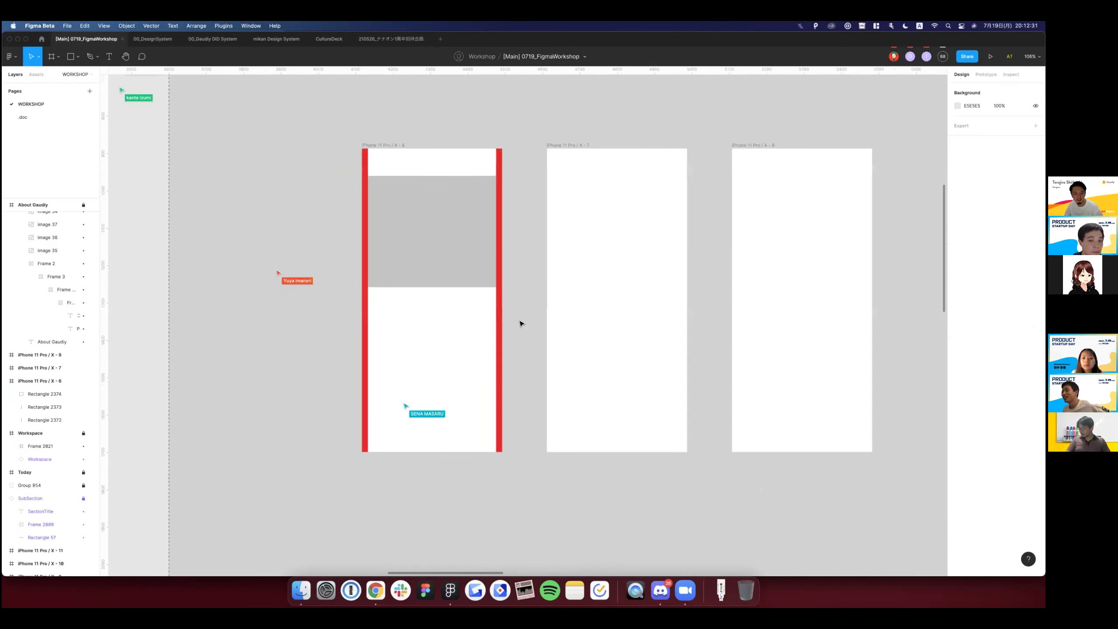
# Pan and zoom the canvas to the Workspace parts kit, inspecting the Button and Icons sections.
pyautogui.scroll(5, 521, 325)
pyautogui.hscroll(5, 524, 315)
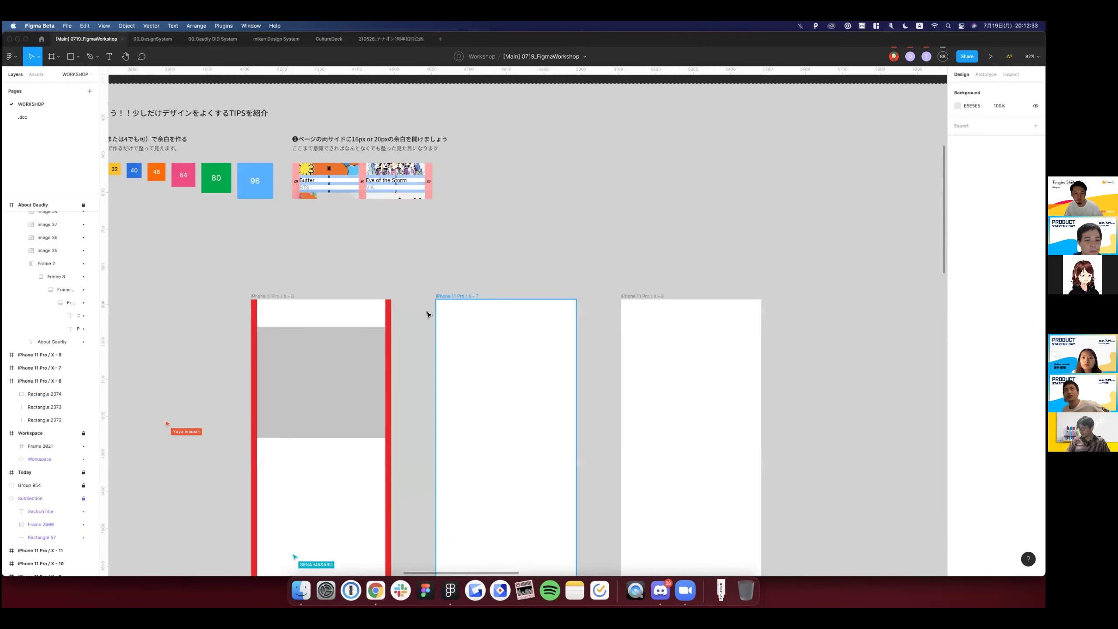
pyautogui.hscroll(-2, 417, 314)
pyautogui.scroll(1, 416, 315)
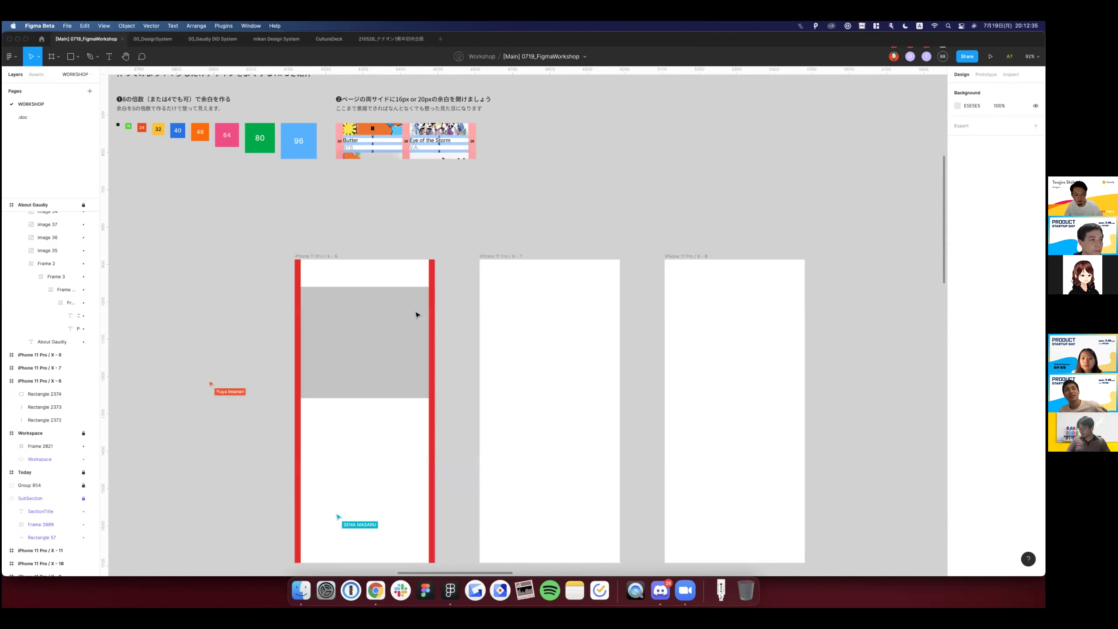
pyautogui.scroll(-2, 417, 314)
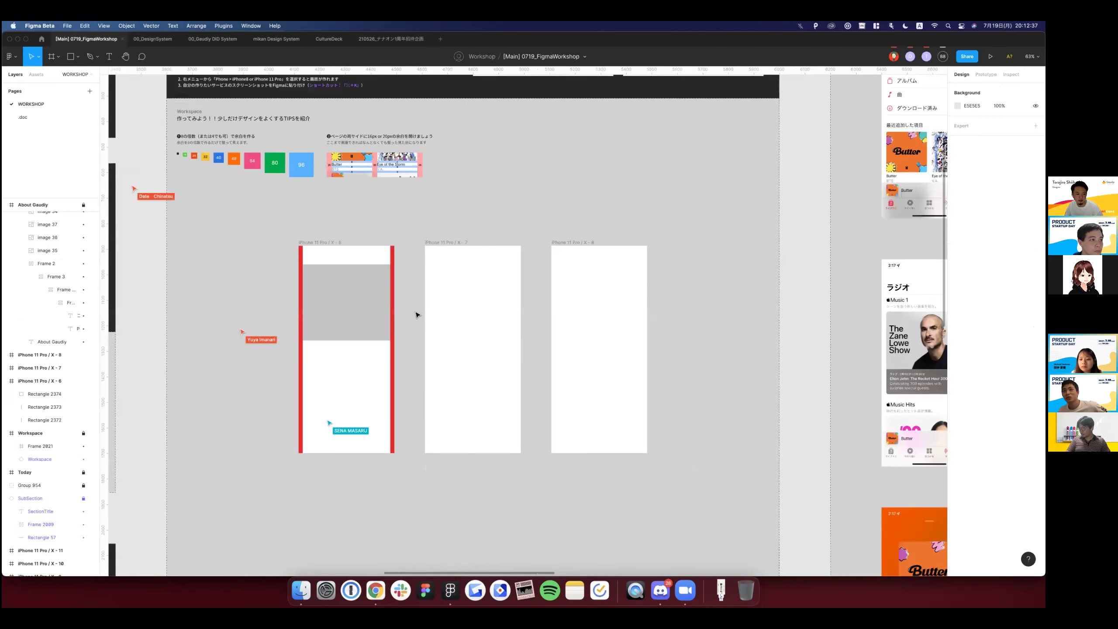
pyautogui.scroll(-1, 416, 315)
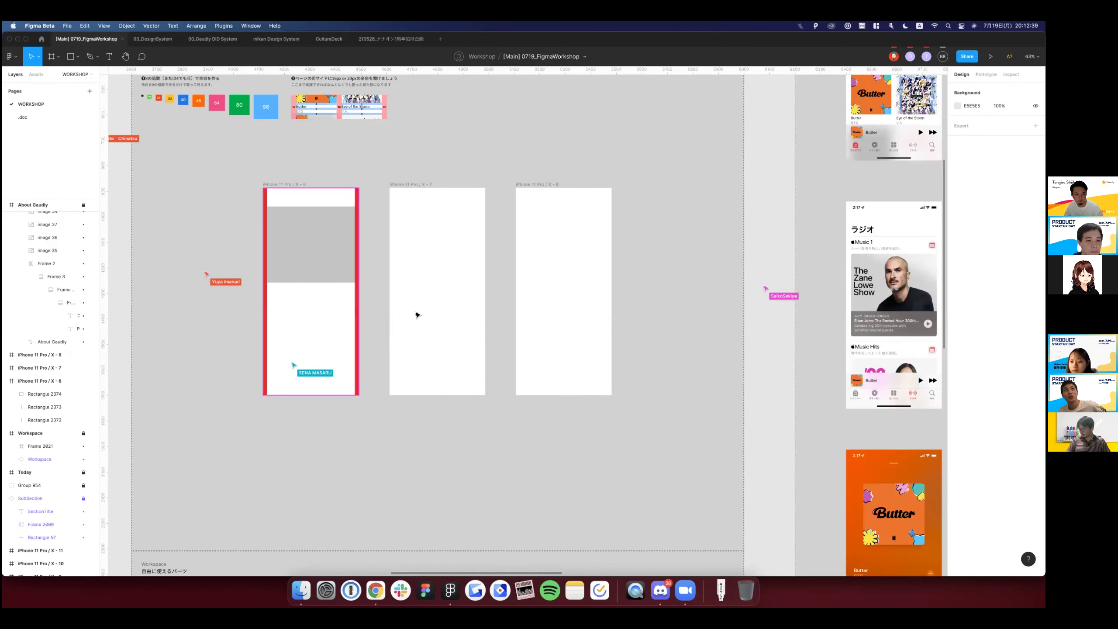
pyautogui.scroll(2, 417, 314)
pyautogui.hscroll(-1, 416, 315)
pyautogui.scroll(1, 403, 209)
pyautogui.hscroll(-1, 403, 210)
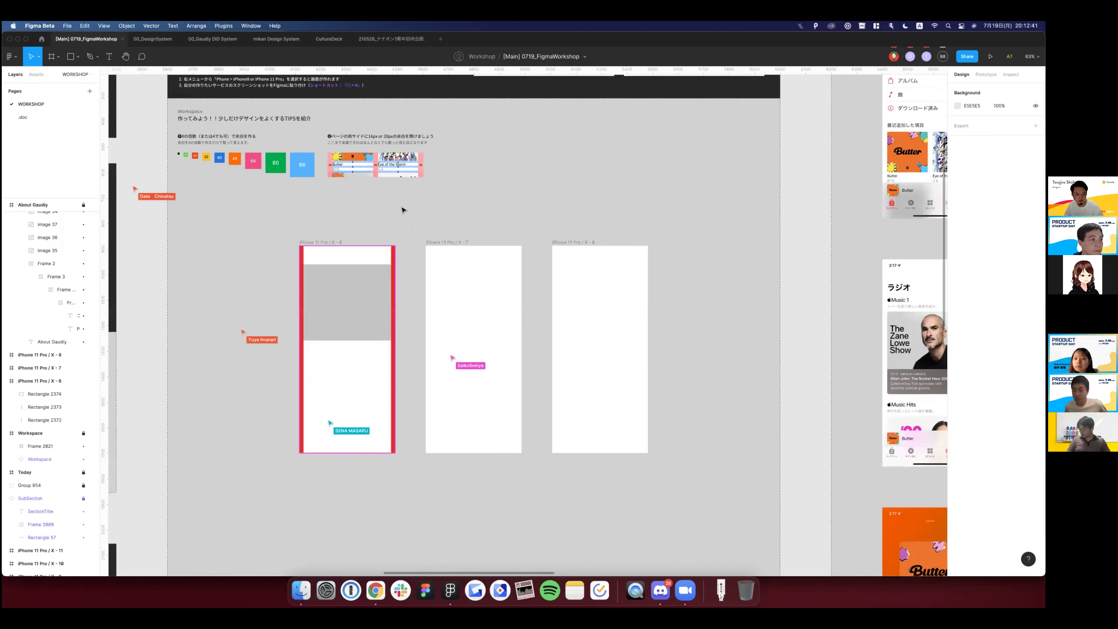
pyautogui.scroll(1, 403, 210)
pyautogui.hscroll(-1, 403, 210)
pyautogui.scroll(2, 403, 209)
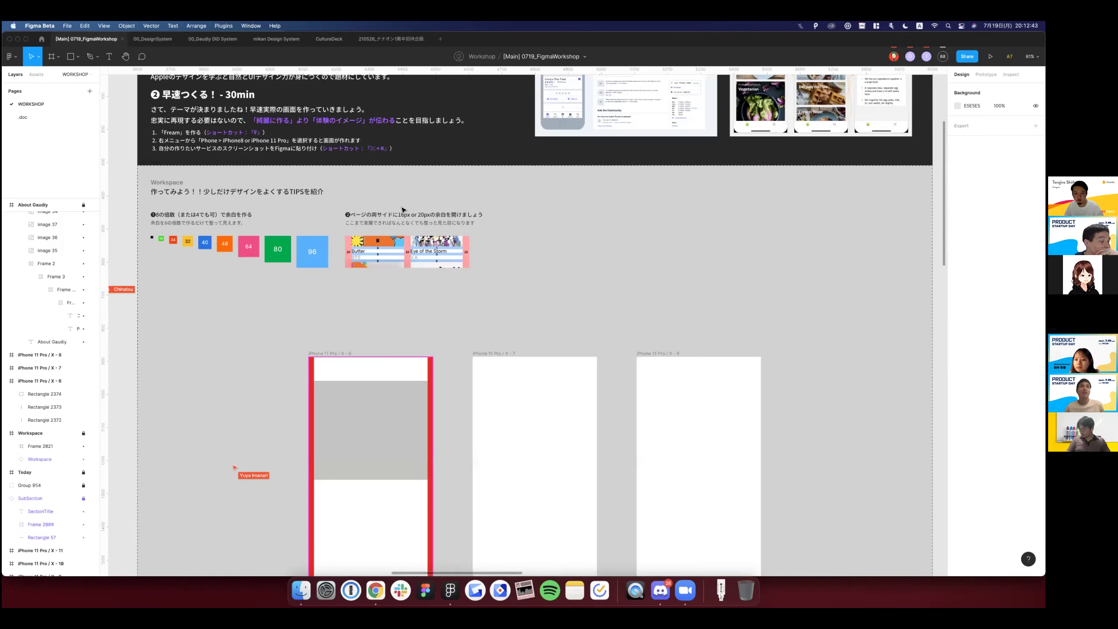
pyautogui.scroll(-2, 403, 210)
pyautogui.scroll(-5, 403, 210)
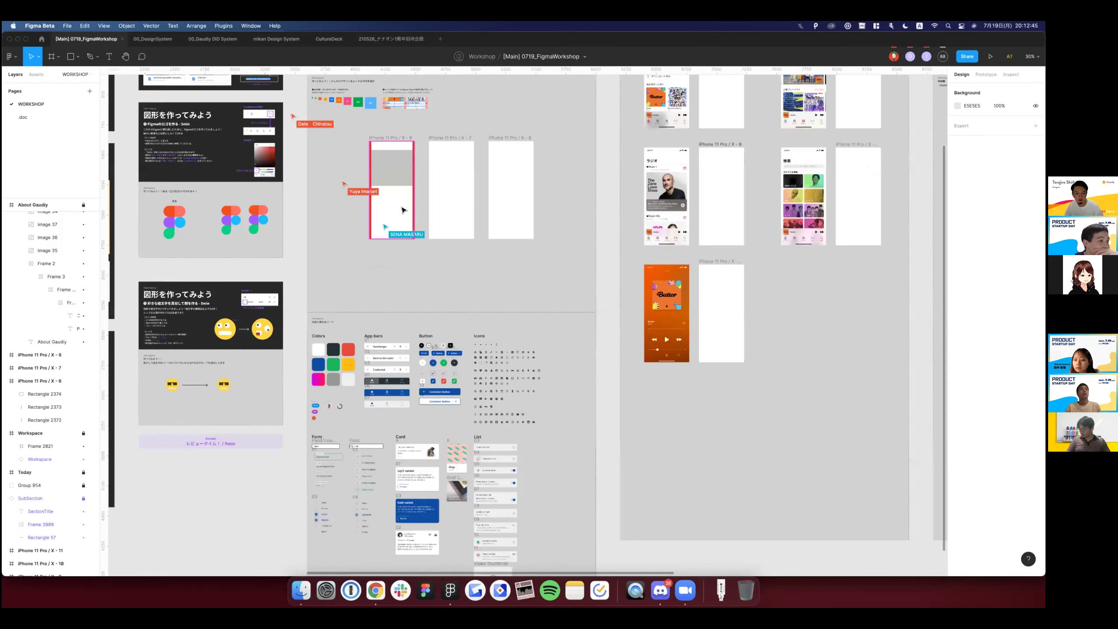
pyautogui.scroll(2, 403, 209)
pyautogui.scroll(-5, 402, 209)
pyautogui.scroll(2, 403, 209)
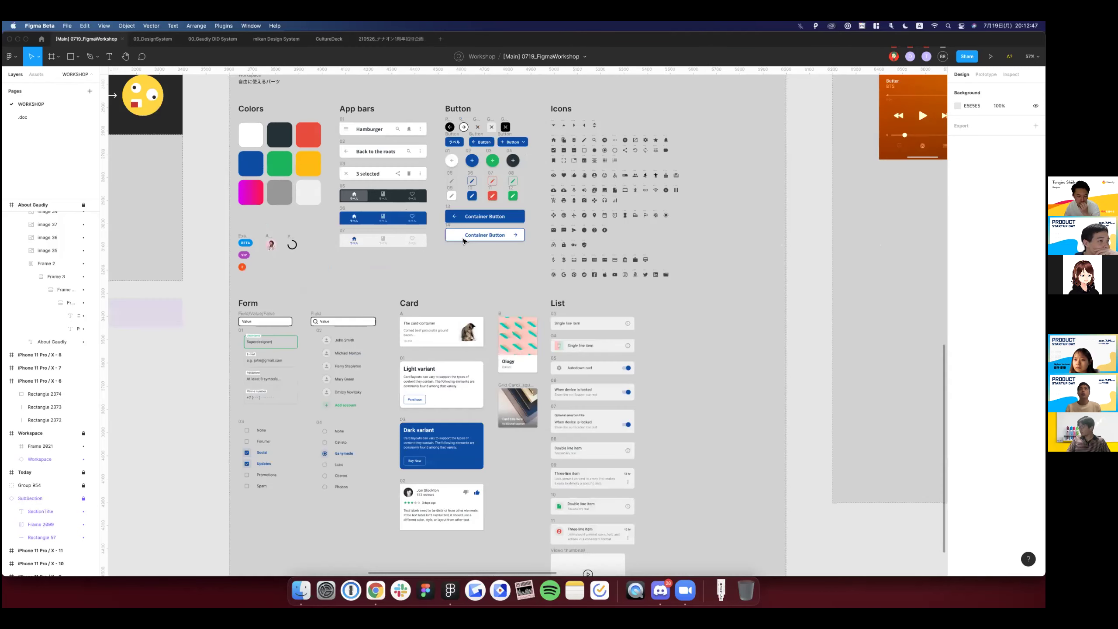
pyautogui.scroll(2, 464, 241)
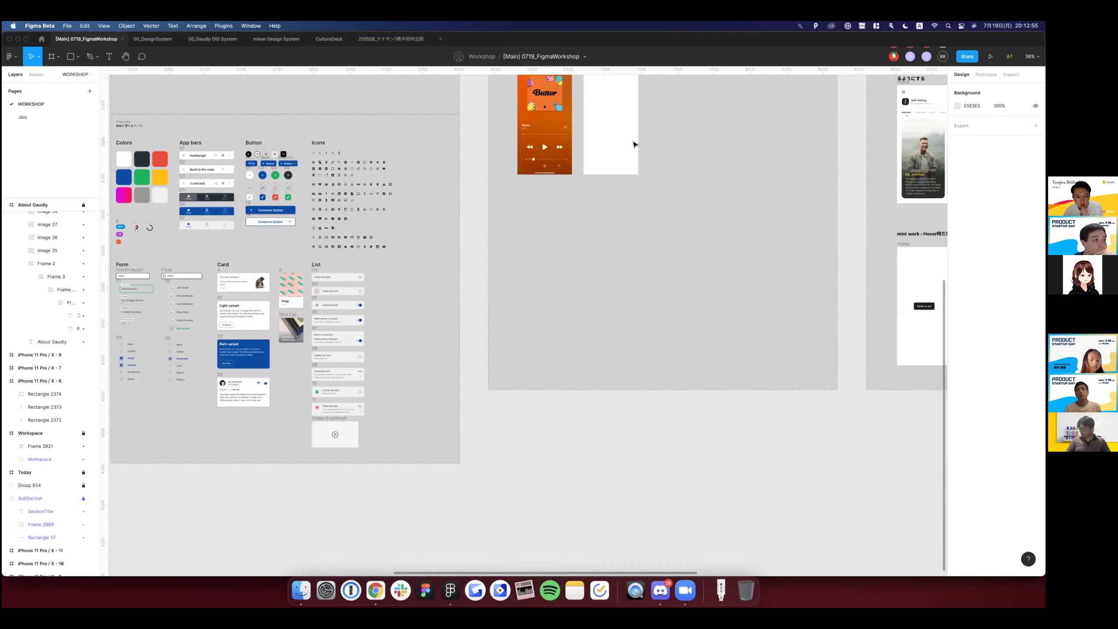
pyautogui.hscroll(-5, 558, 162)
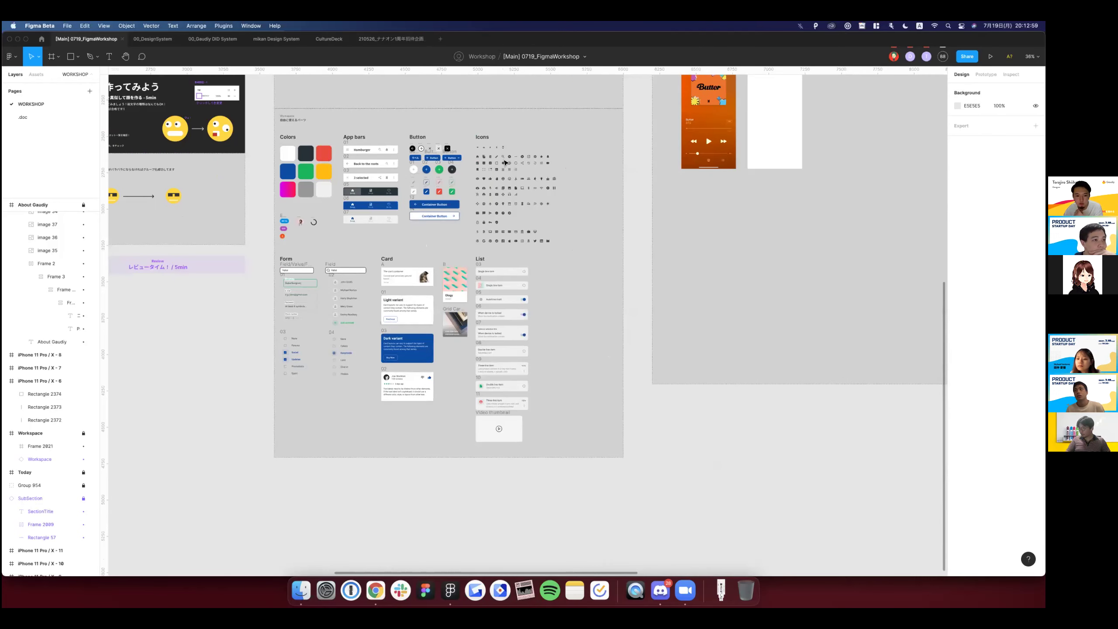
pyautogui.scroll(2, 506, 162)
pyautogui.scroll(5, 505, 163)
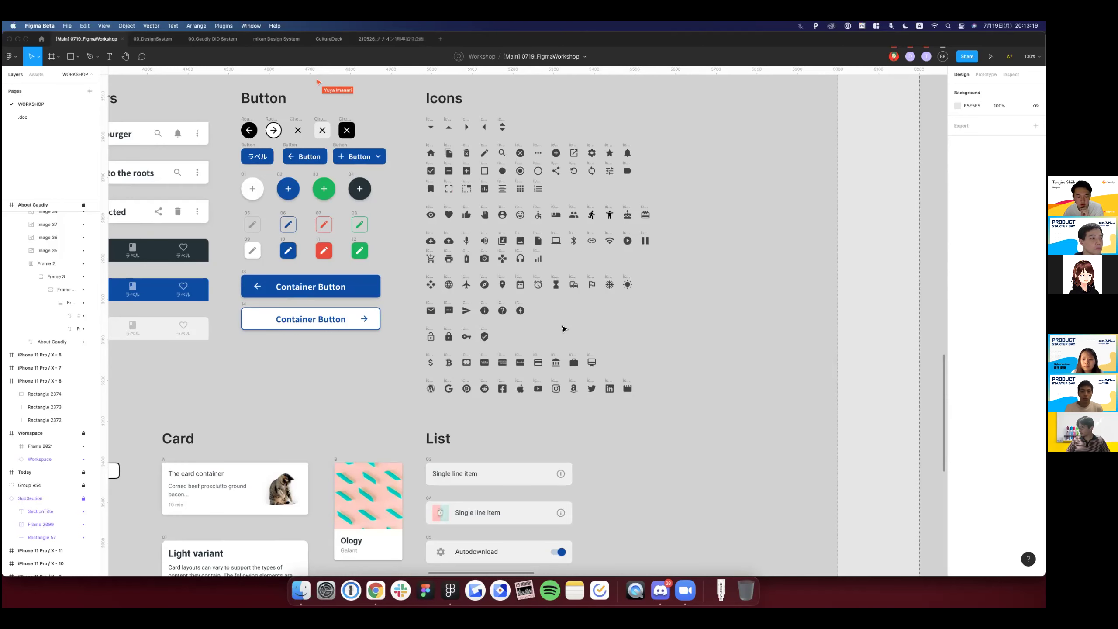
pyautogui.scroll(3, 563, 328)
pyautogui.scroll(1, 499, 342)
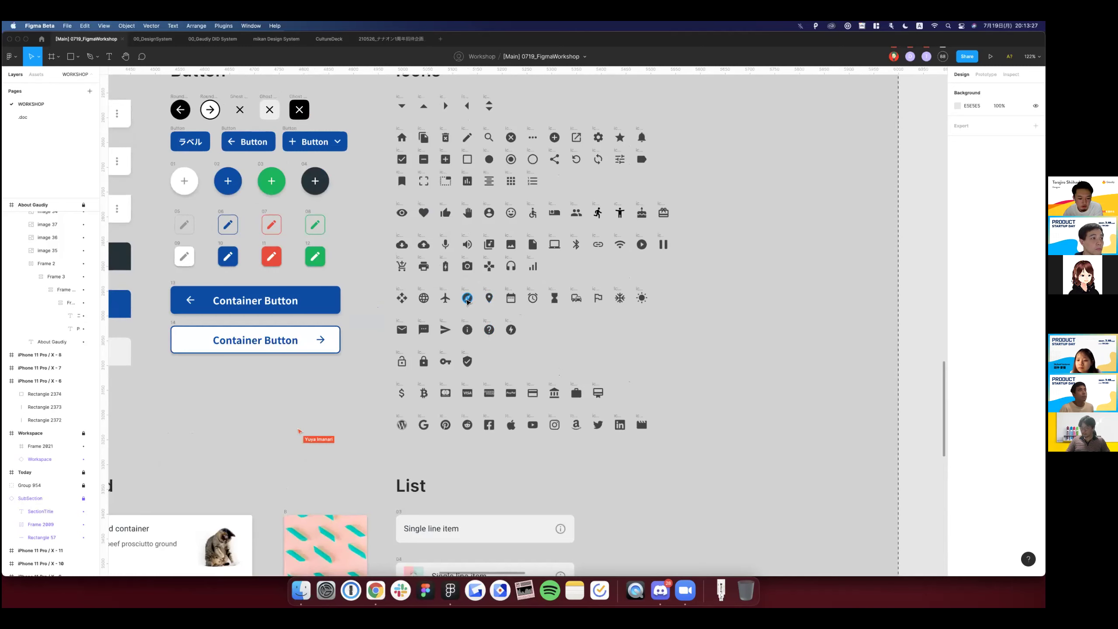
pyautogui.scroll(-3, 467, 302)
pyautogui.scroll(-5, 467, 302)
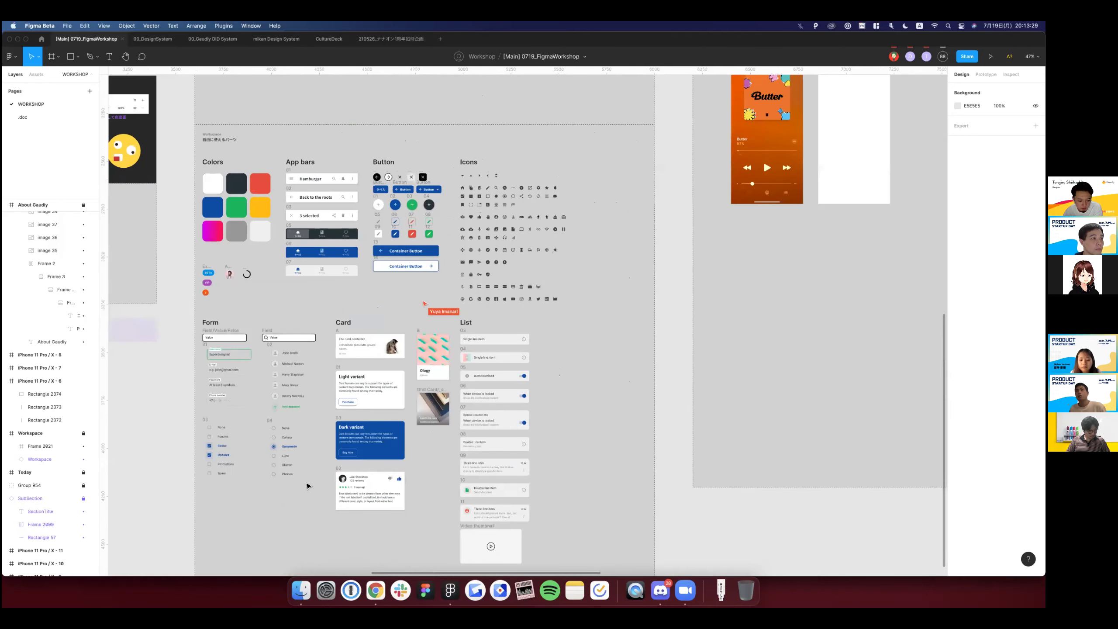
# Pan right to the Challenge slide '作った画面を動かそう' and zoom in on its four music-app screens.
pyautogui.scroll(-1, 305, 484)
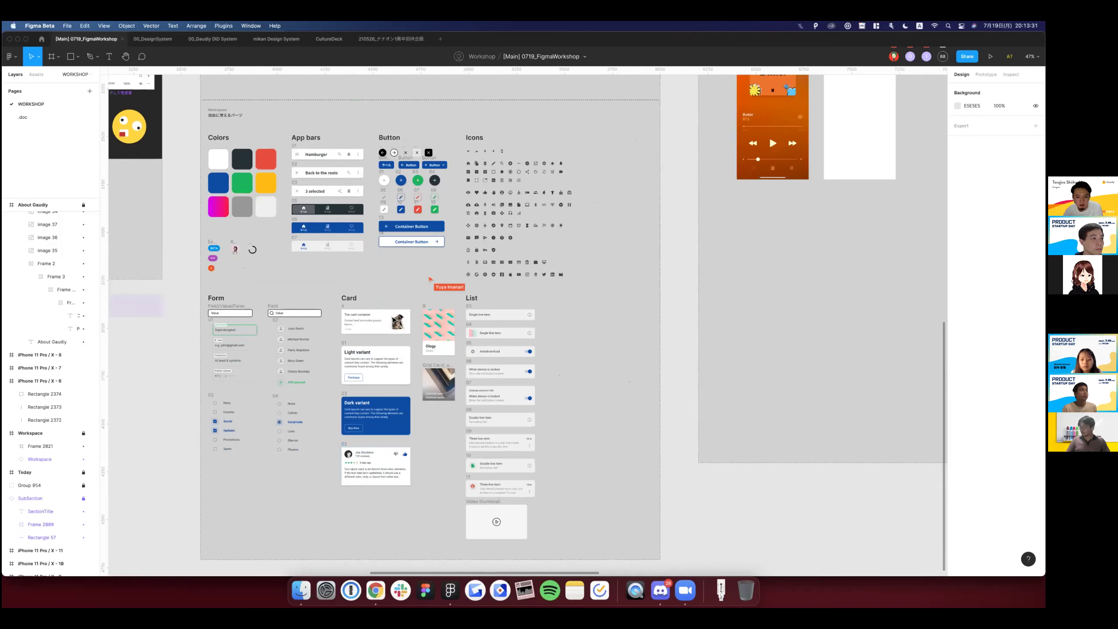
pyautogui.scroll(1, 393, 319)
pyautogui.hscroll(1, 393, 319)
pyautogui.scroll(5, 393, 320)
pyautogui.hscroll(5, 393, 319)
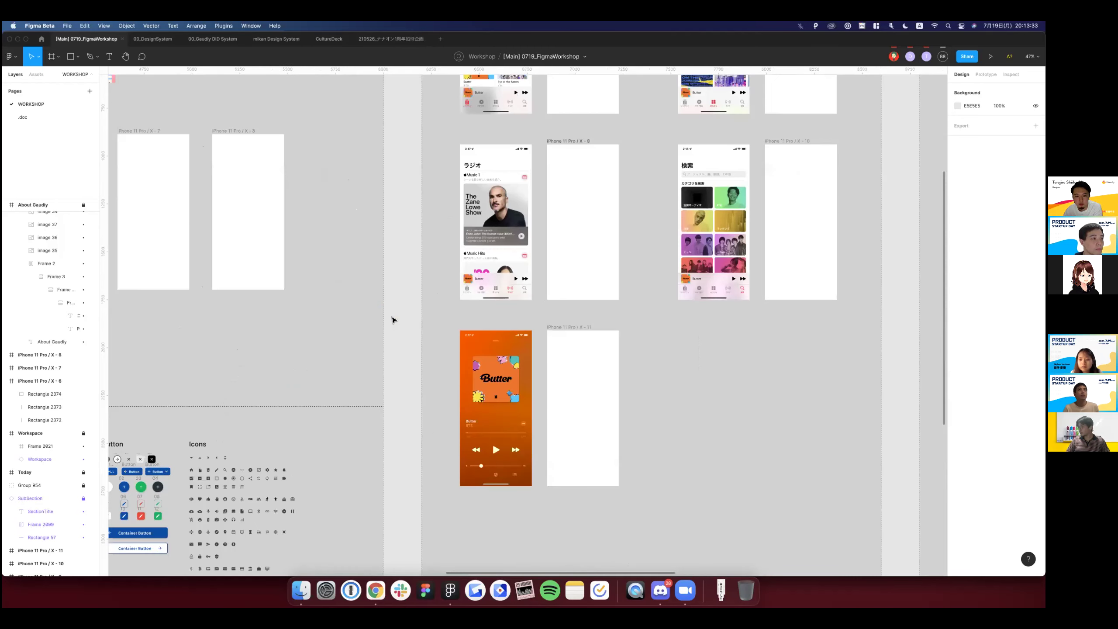
pyautogui.scroll(-3, 546, 171)
pyautogui.scroll(1, 545, 171)
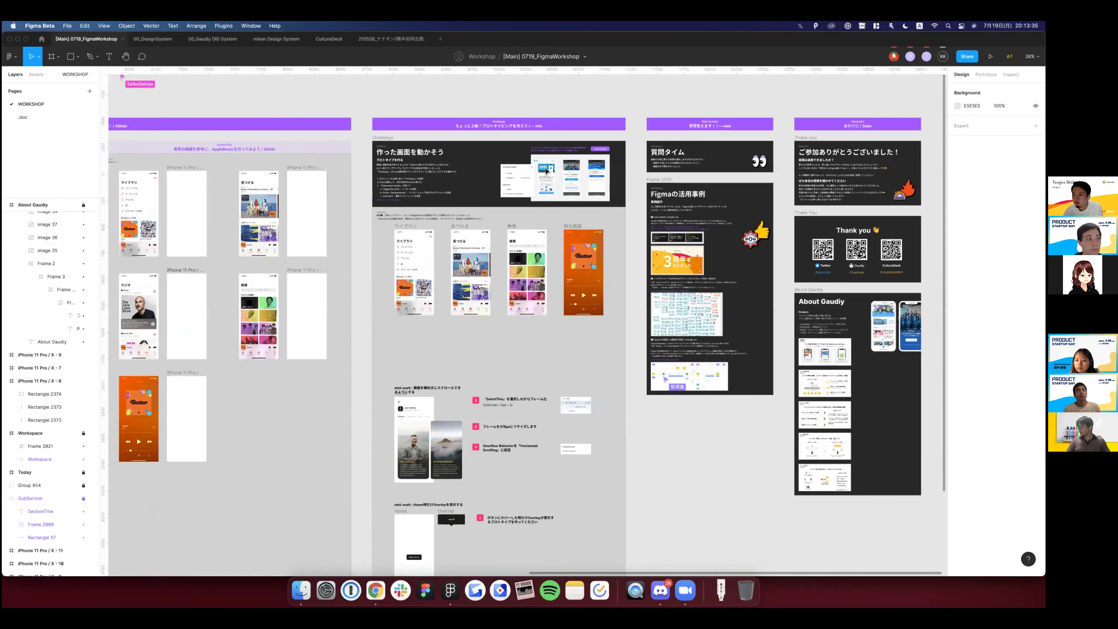
pyautogui.scroll(2, 546, 171)
pyautogui.scroll(1, 546, 170)
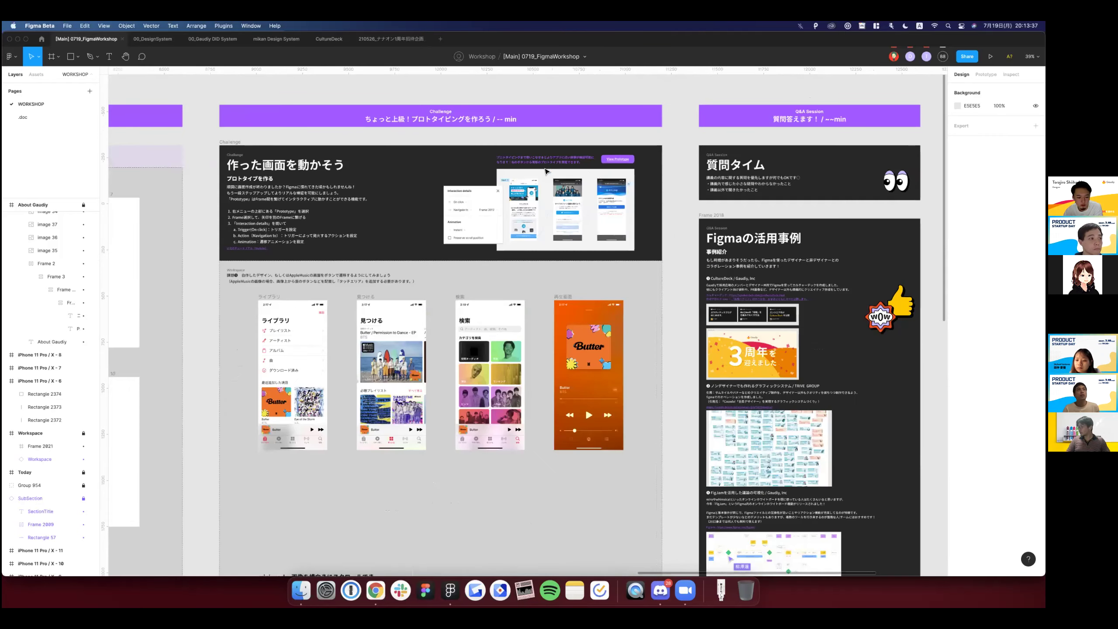
pyautogui.scroll(1, 545, 170)
pyautogui.scroll(1, 546, 171)
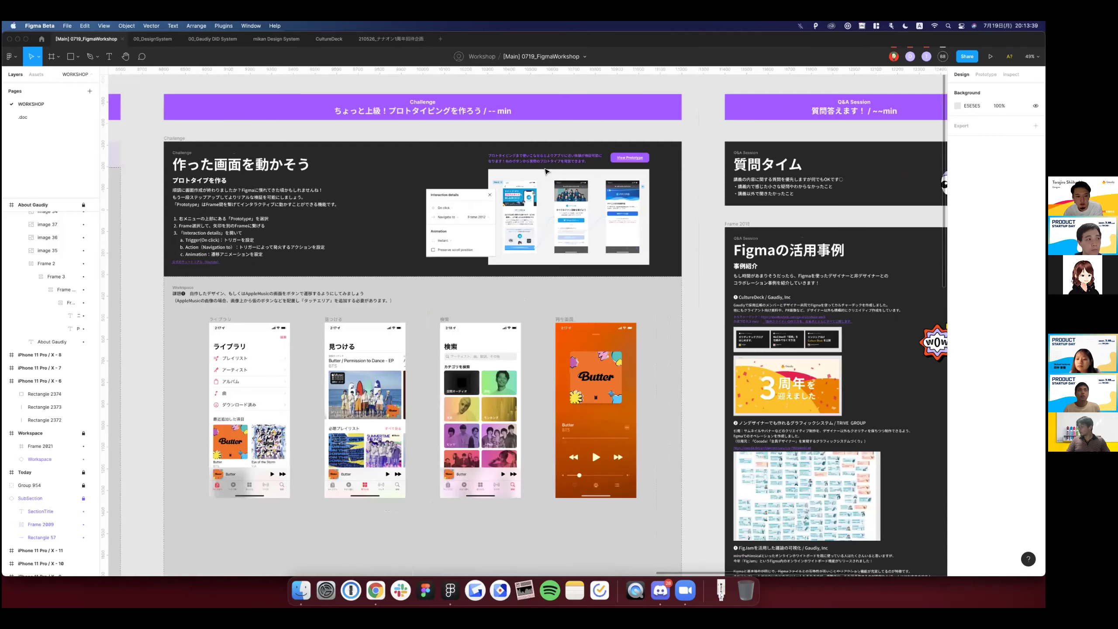
pyautogui.scroll(1, 546, 170)
pyautogui.scroll(1, 546, 170)
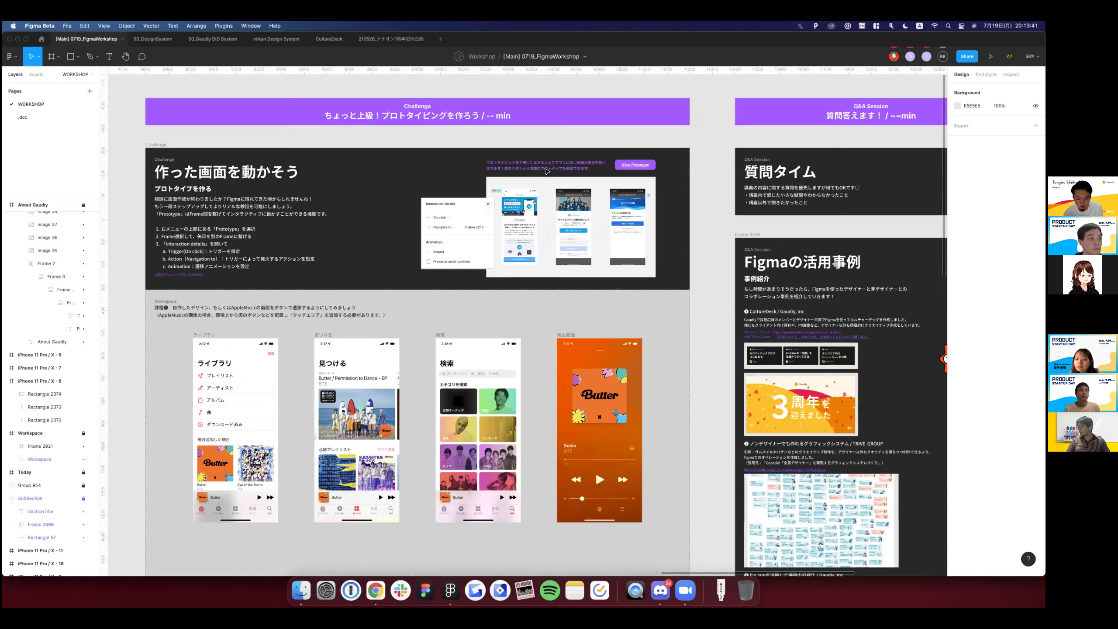
pyautogui.hscroll(-1, 546, 171)
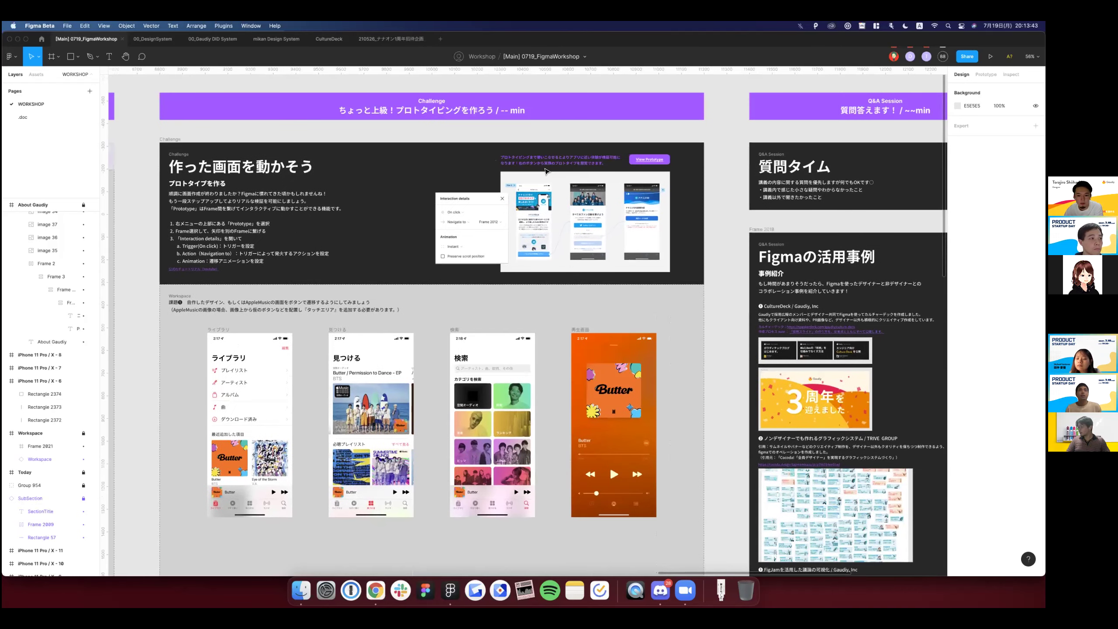
pyautogui.hscroll(-2, 546, 170)
pyautogui.hscroll(-2, 546, 171)
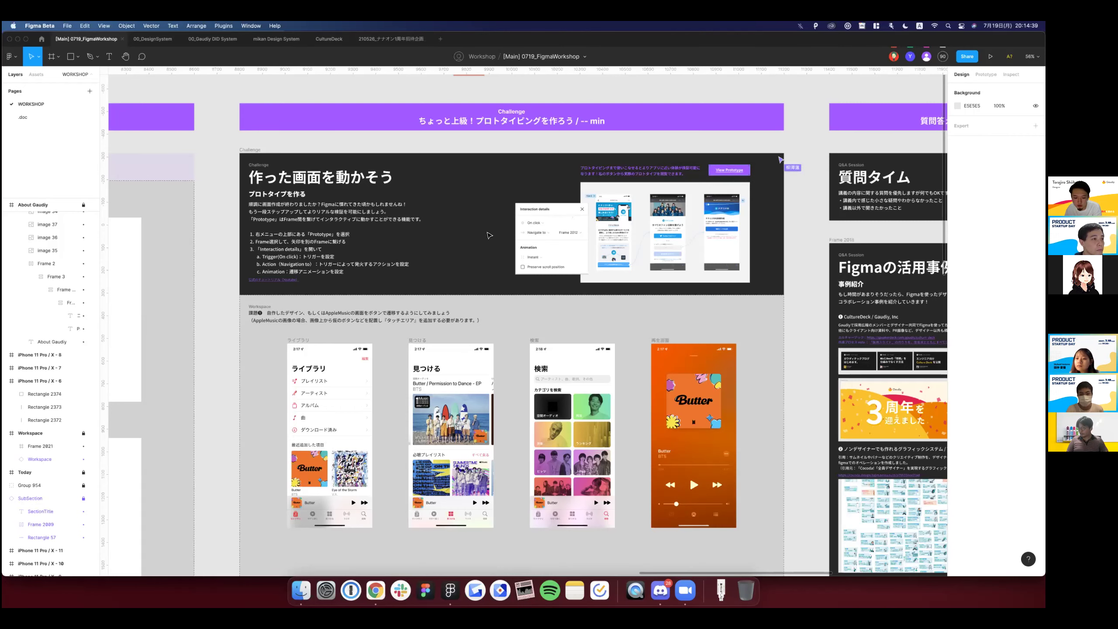
pyautogui.scroll(-5, 488, 235)
pyautogui.scroll(-3, 671, 260)
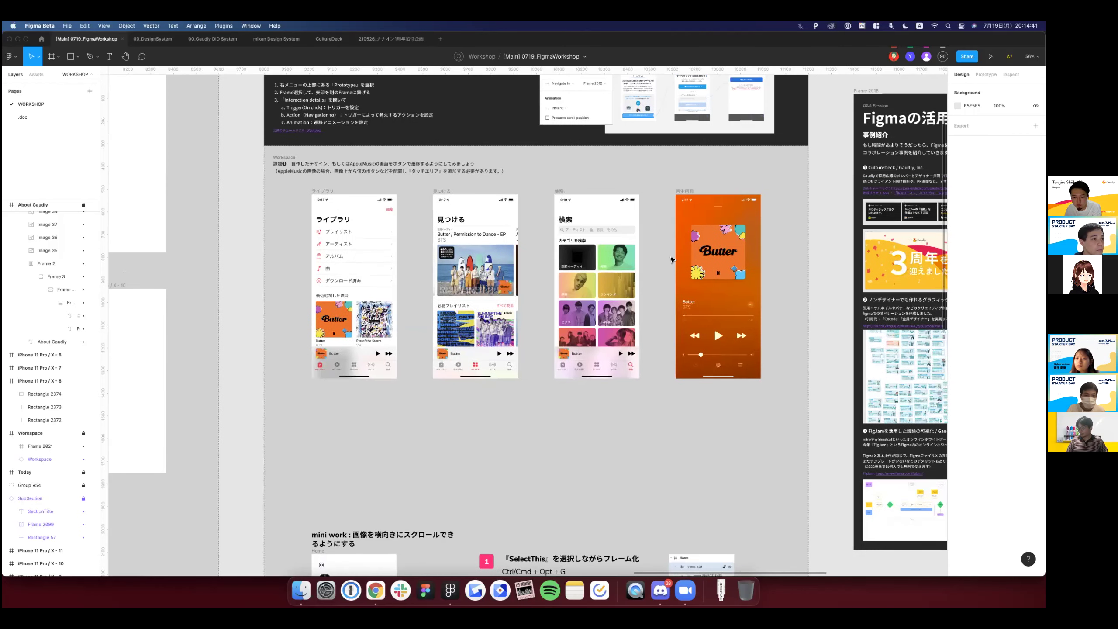
pyautogui.scroll(5, 686, 247)
pyautogui.hscroll(1, 685, 242)
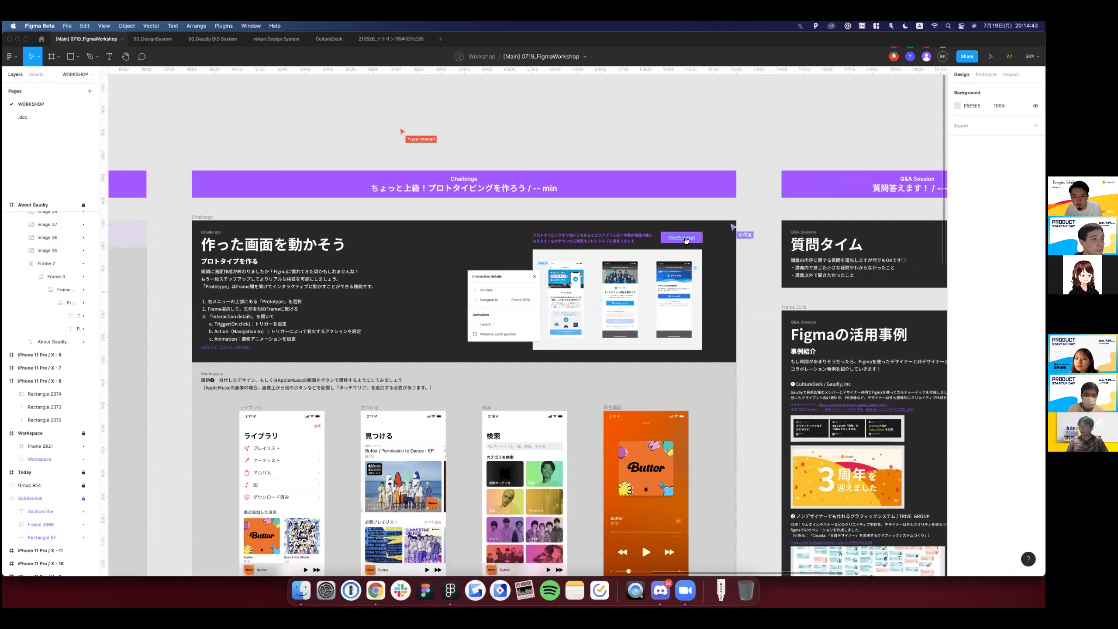
# Play through the linked ナナニジID Twitter-login prototype, then switch to the 210526_ナナオン1周年招待企画 FigJam board.
pyautogui.click(685, 240)
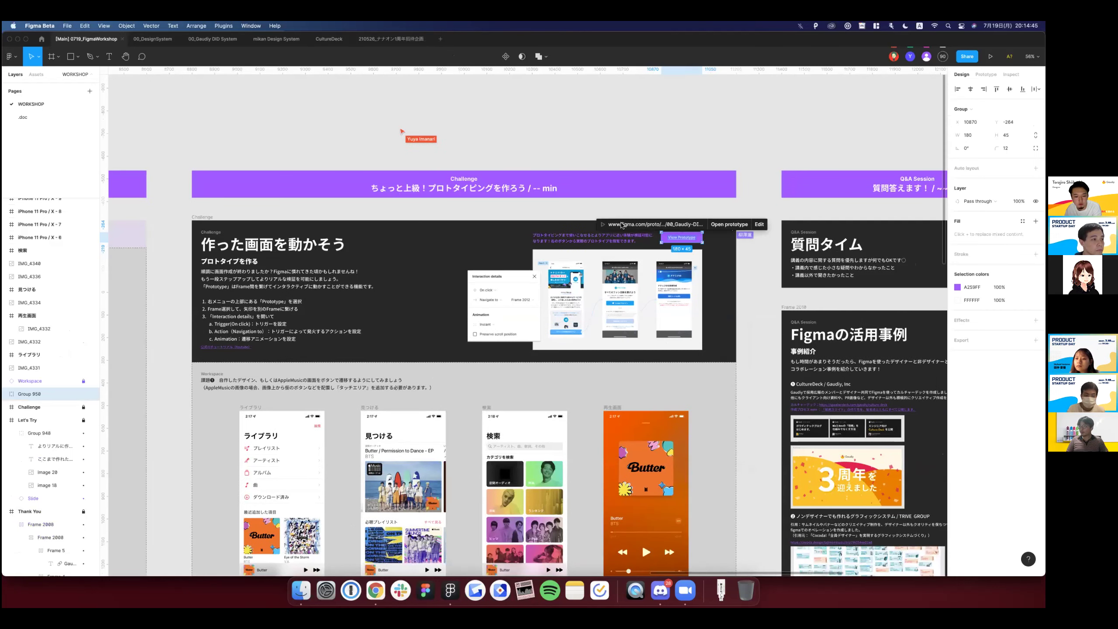
pyautogui.click(621, 225)
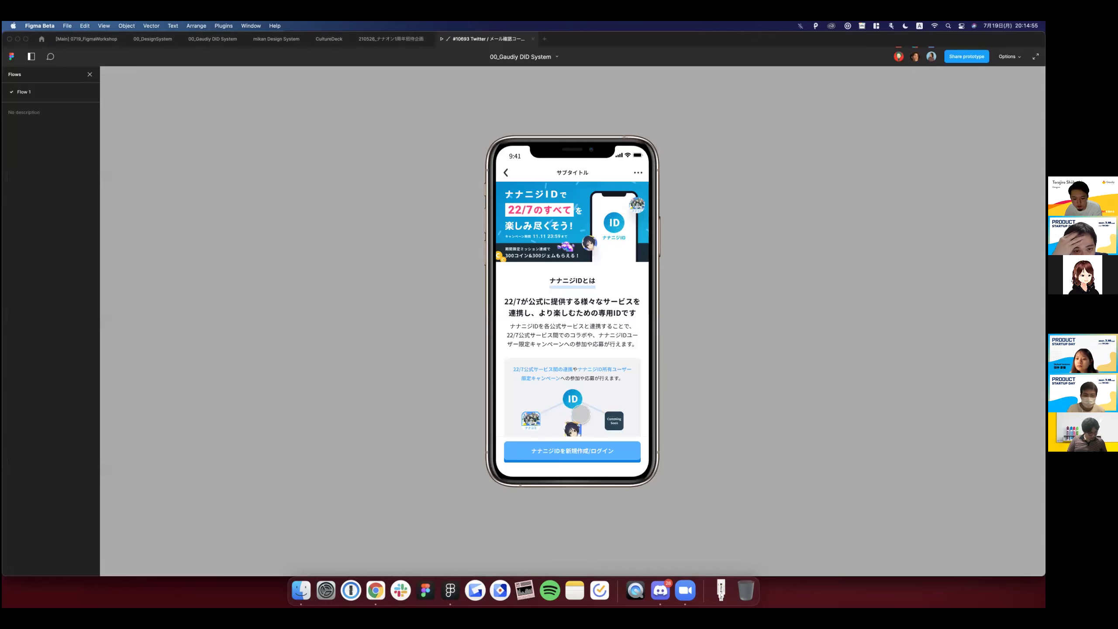
pyautogui.click(590, 453)
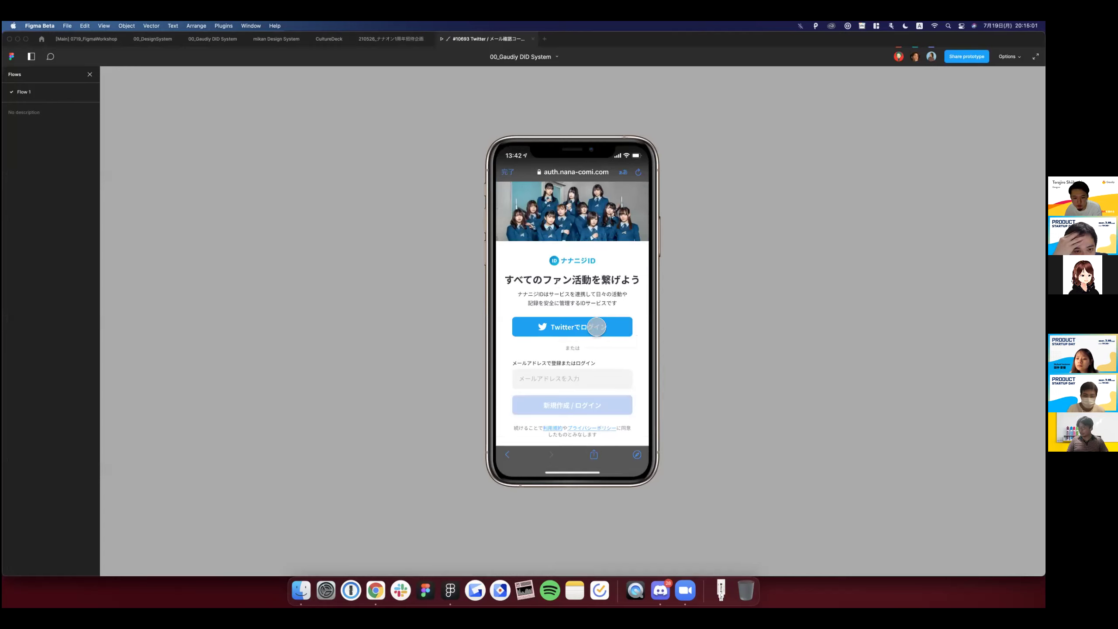
pyautogui.click(596, 326)
pyautogui.click(517, 357)
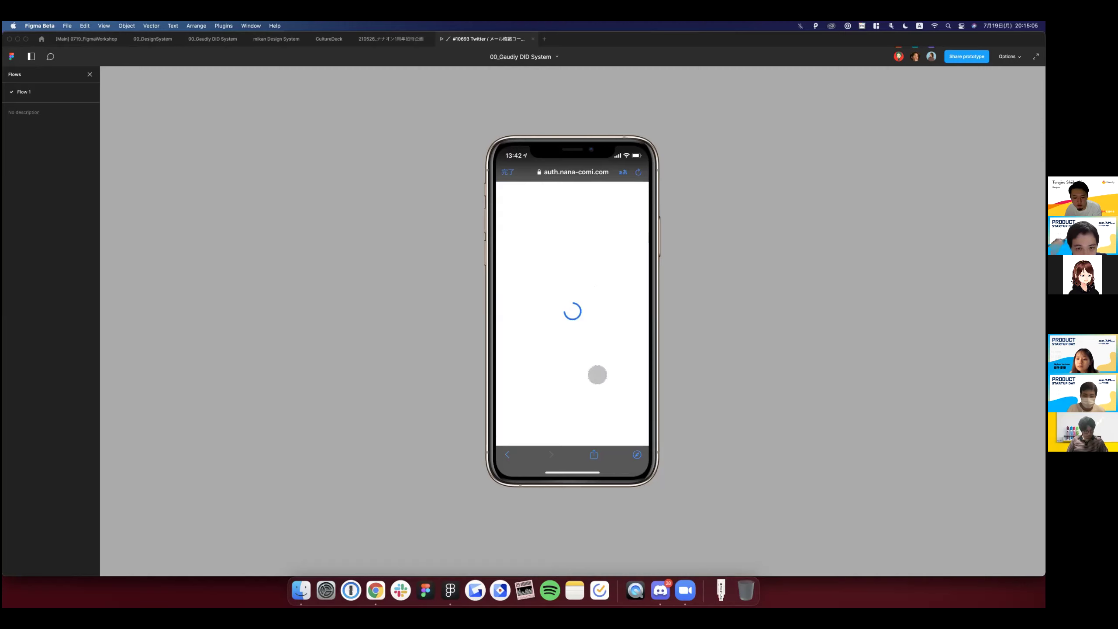
pyautogui.click(597, 375)
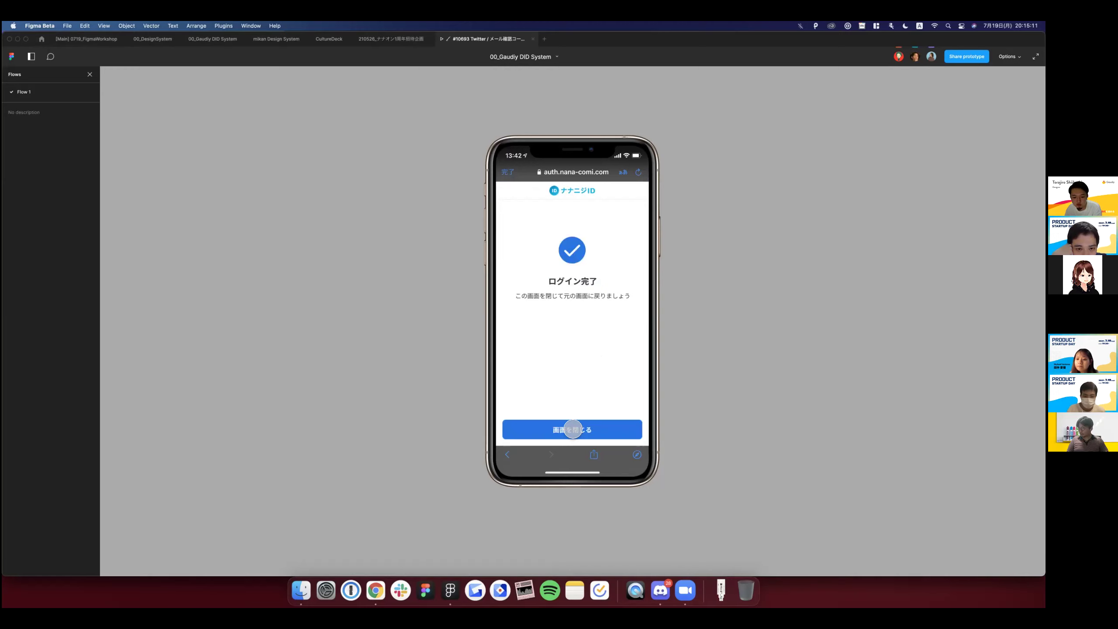
pyautogui.click(573, 430)
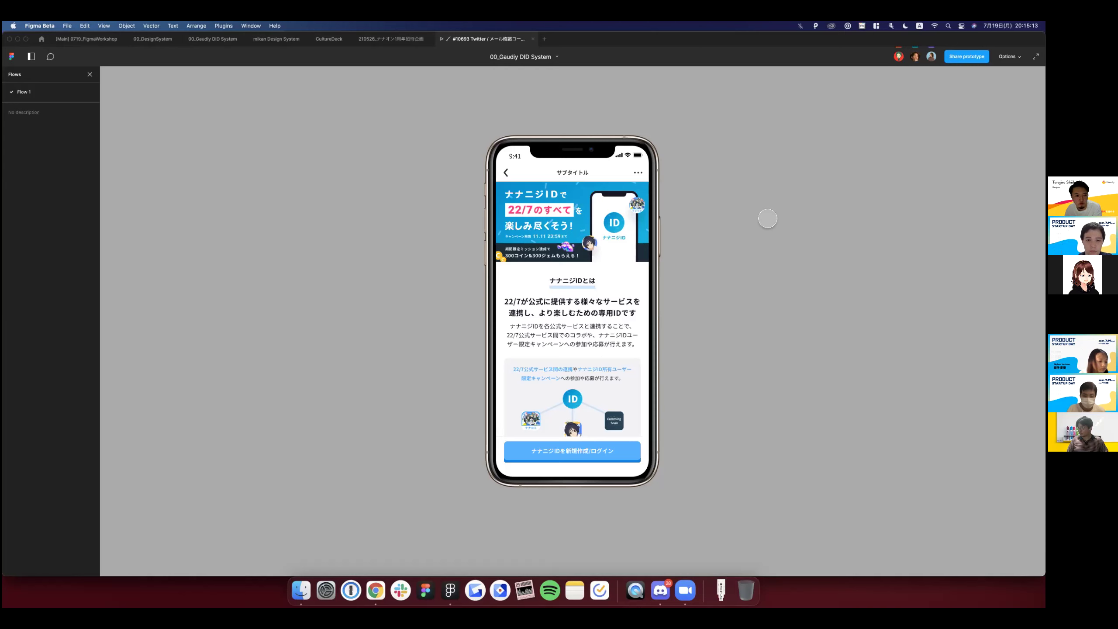
pyautogui.click(379, 40)
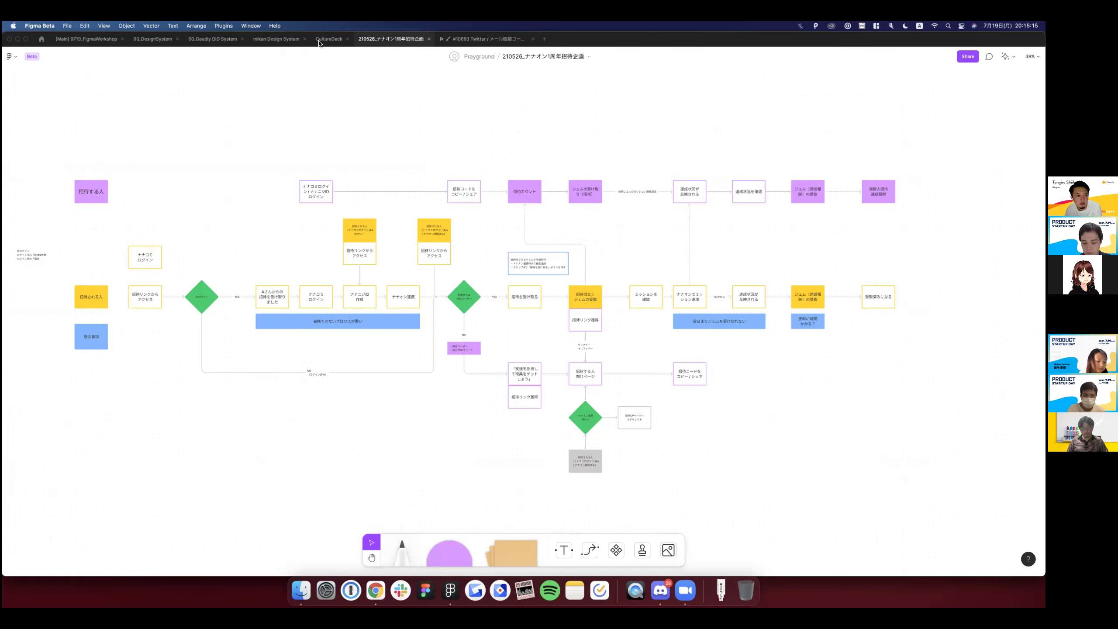
pyautogui.click(83, 39)
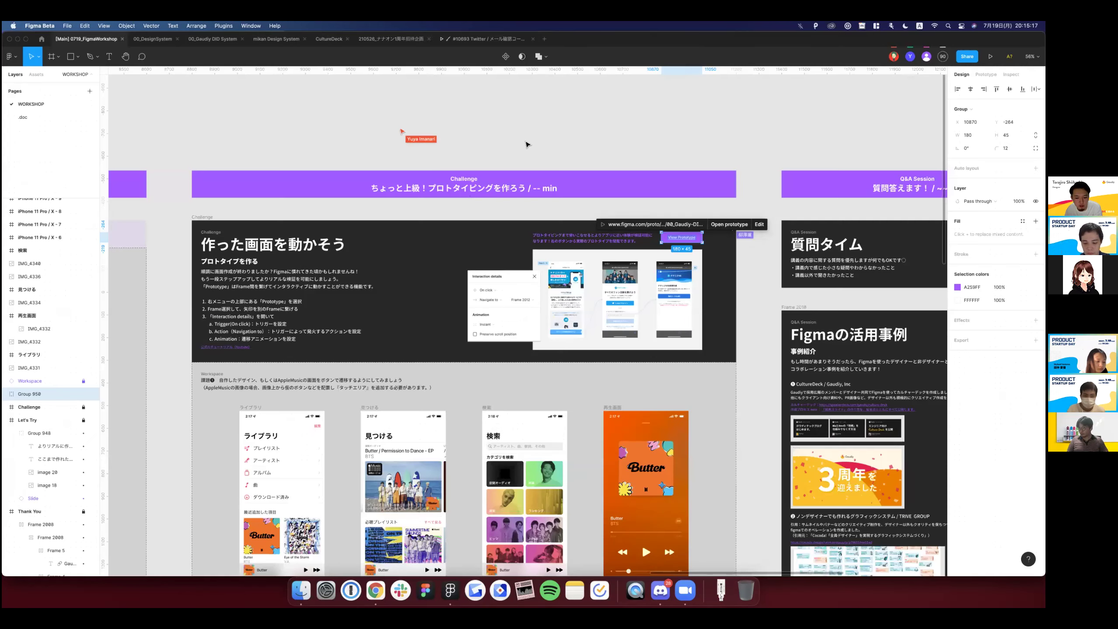
pyautogui.click(527, 142)
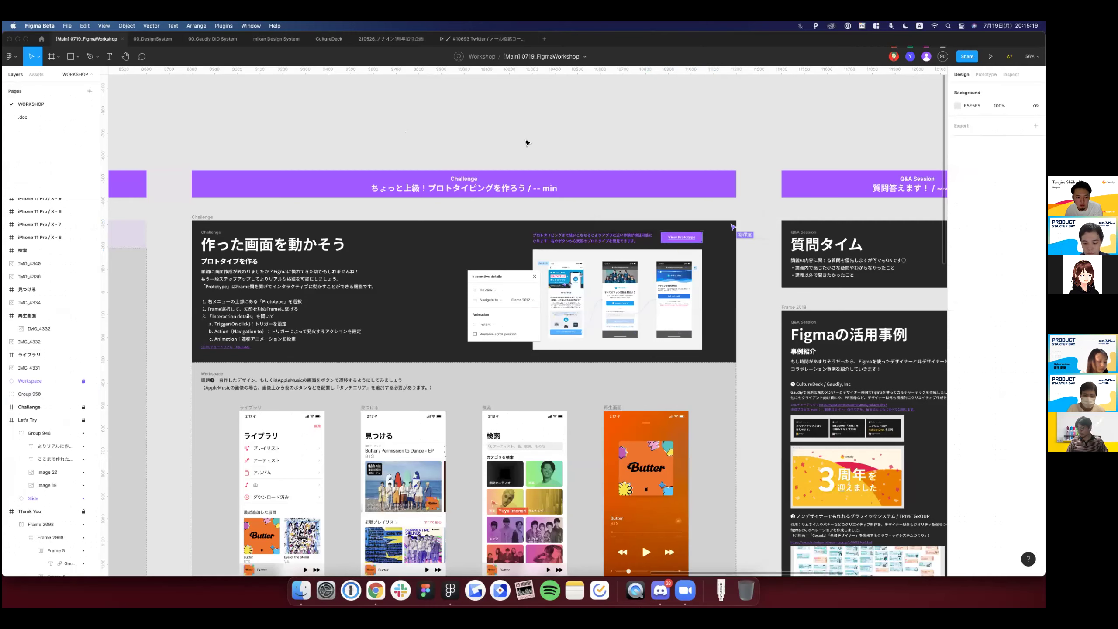
pyautogui.hscroll(-2, 526, 142)
pyautogui.scroll(2, 526, 142)
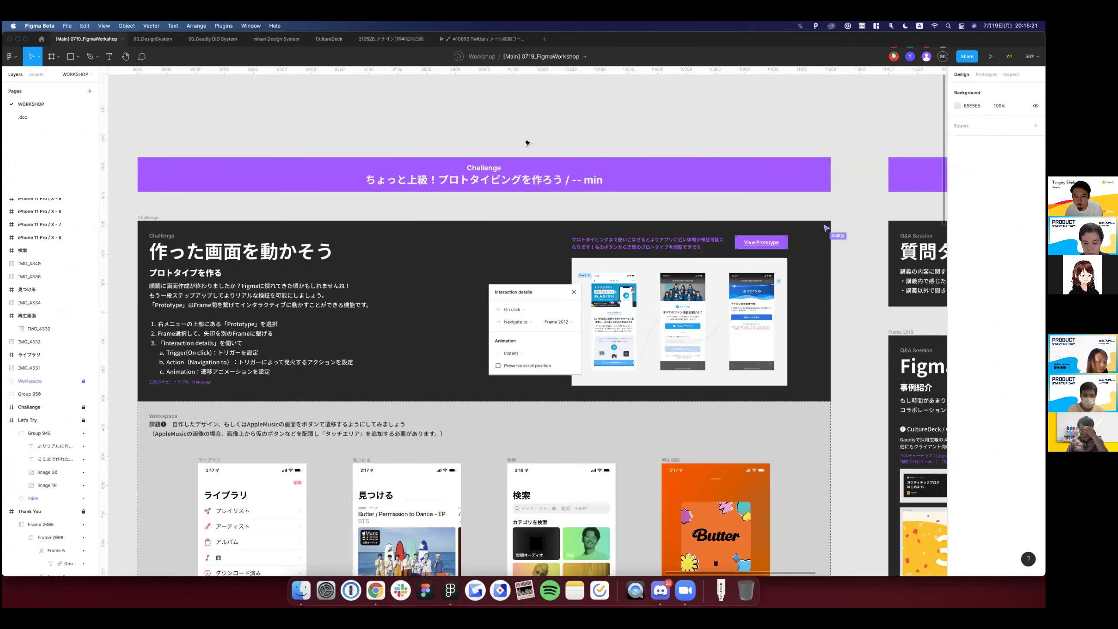
pyautogui.scroll(-2, 526, 143)
pyautogui.scroll(1, 413, 180)
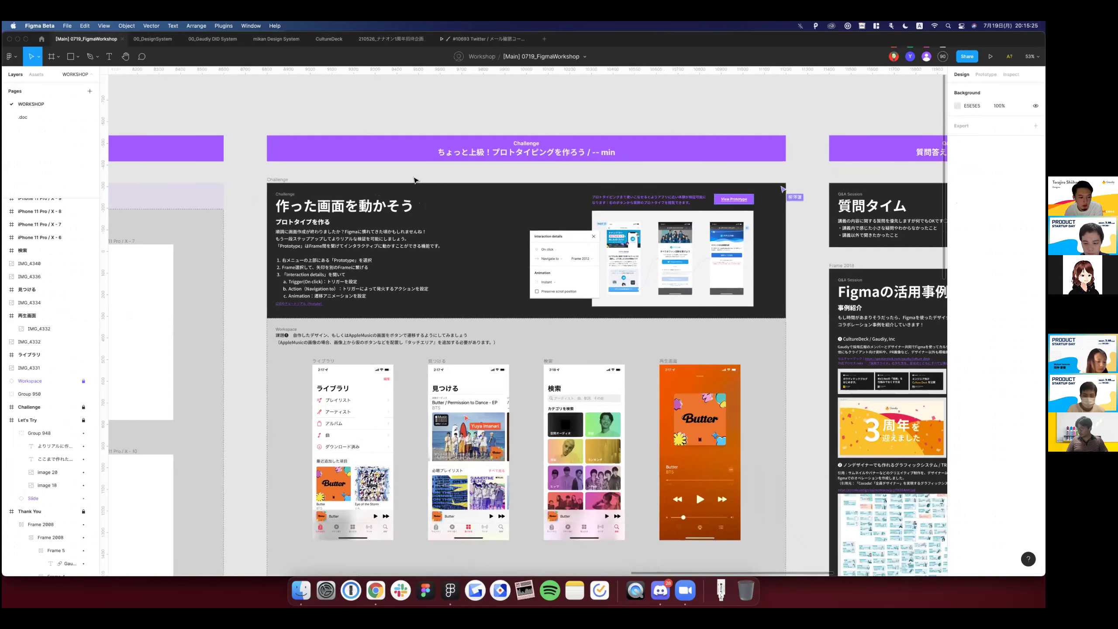
pyautogui.scroll(-2, 387, 202)
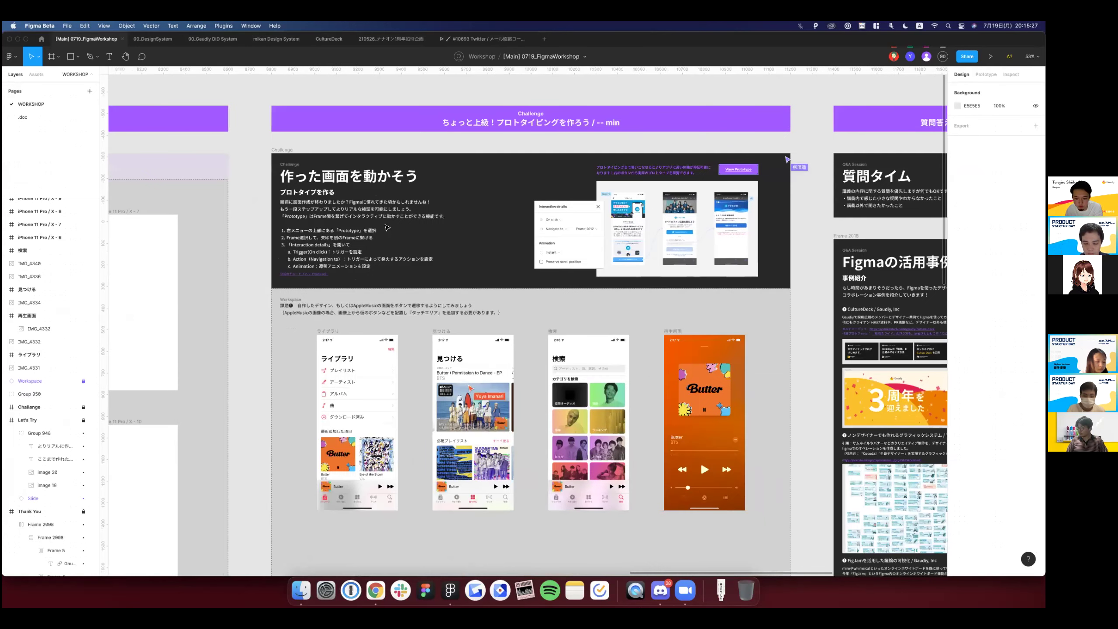
pyautogui.scroll(-4, 377, 303)
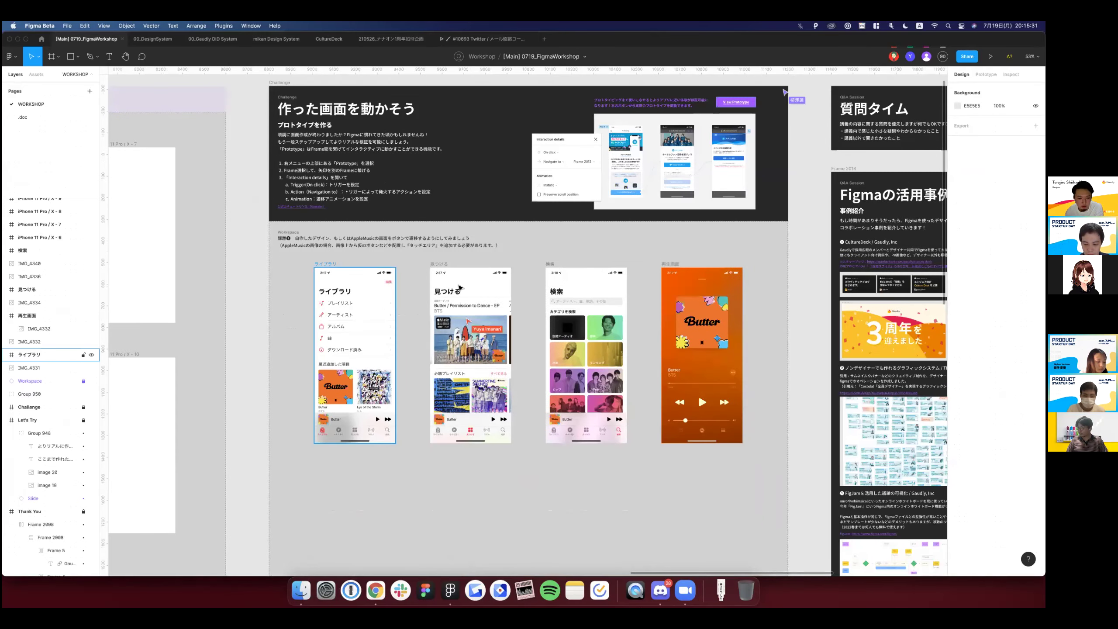
pyautogui.scroll(-3, 323, 269)
pyautogui.hscroll(3, 324, 268)
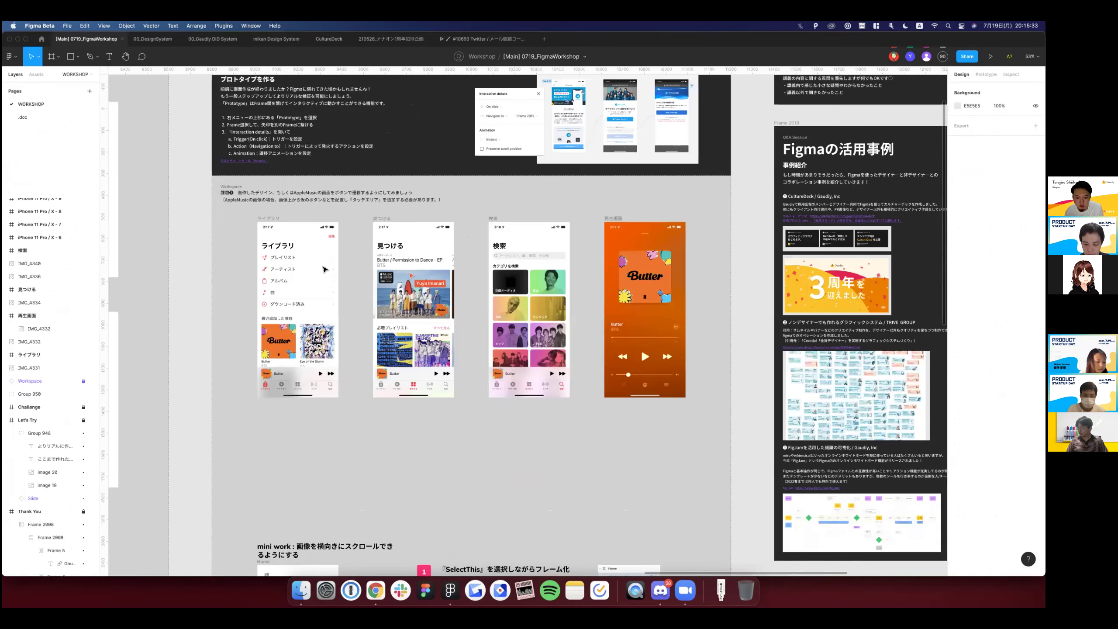
pyautogui.scroll(-3, 324, 268)
pyautogui.hscroll(-2, 324, 268)
pyautogui.hscroll(-1, 324, 268)
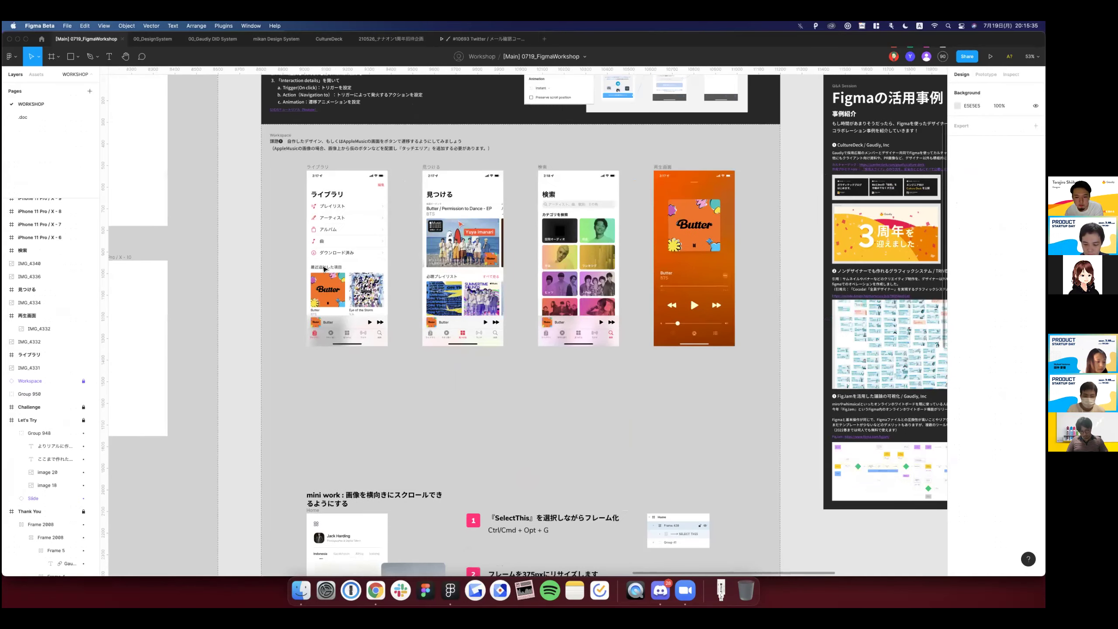
pyautogui.scroll(3, 324, 268)
pyautogui.scroll(-1, 351, 325)
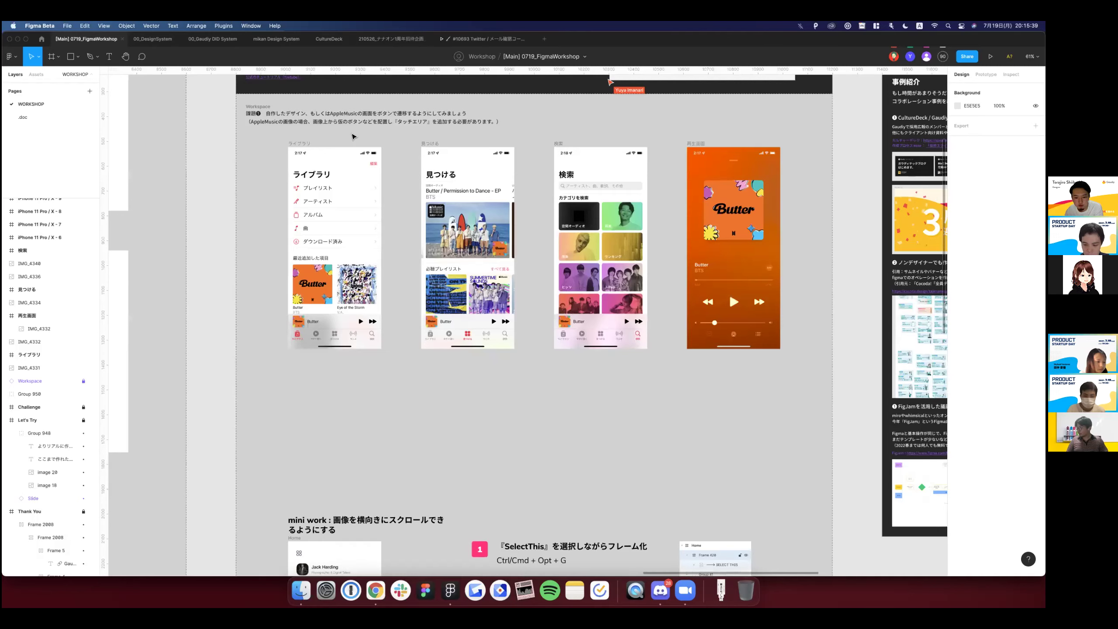
pyautogui.hscroll(1, 353, 137)
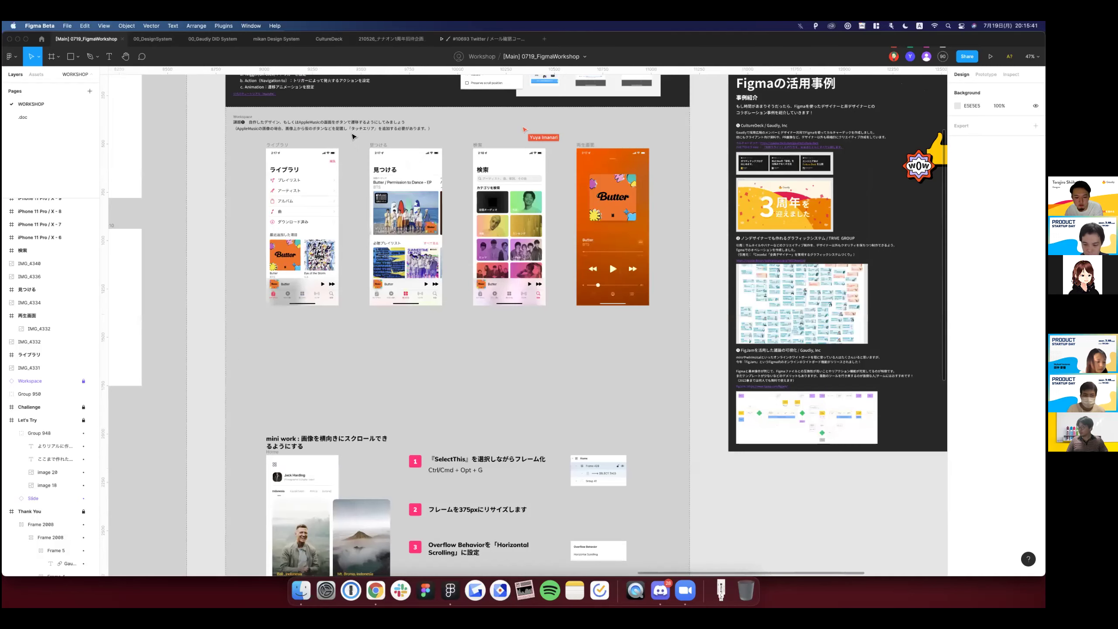
pyautogui.scroll(1, 354, 137)
pyautogui.scroll(3, 353, 137)
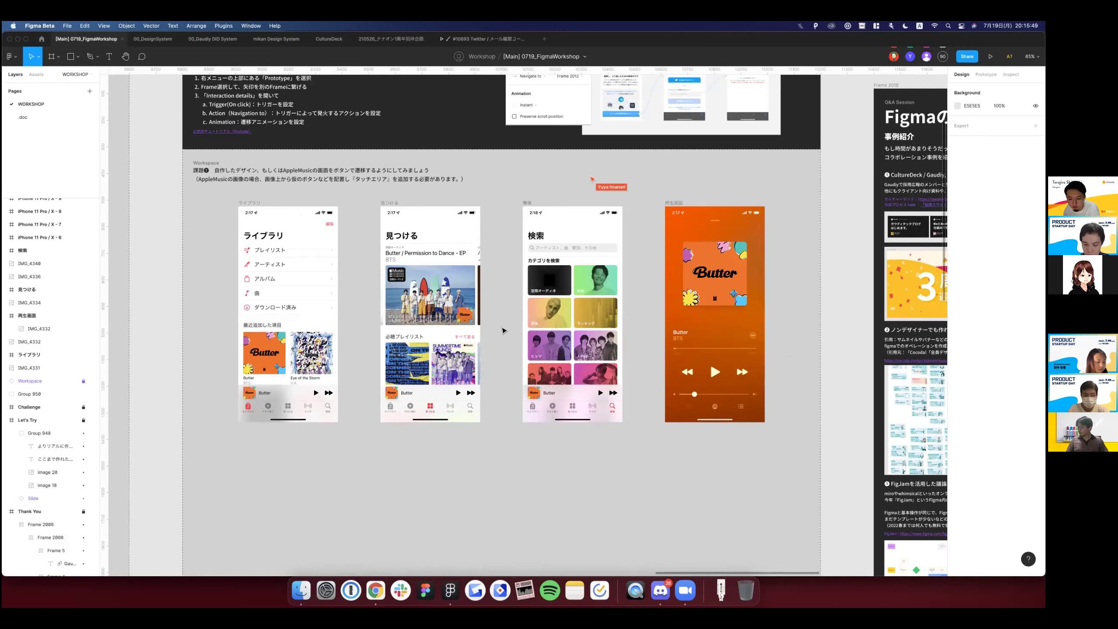
pyautogui.scroll(-2, 503, 330)
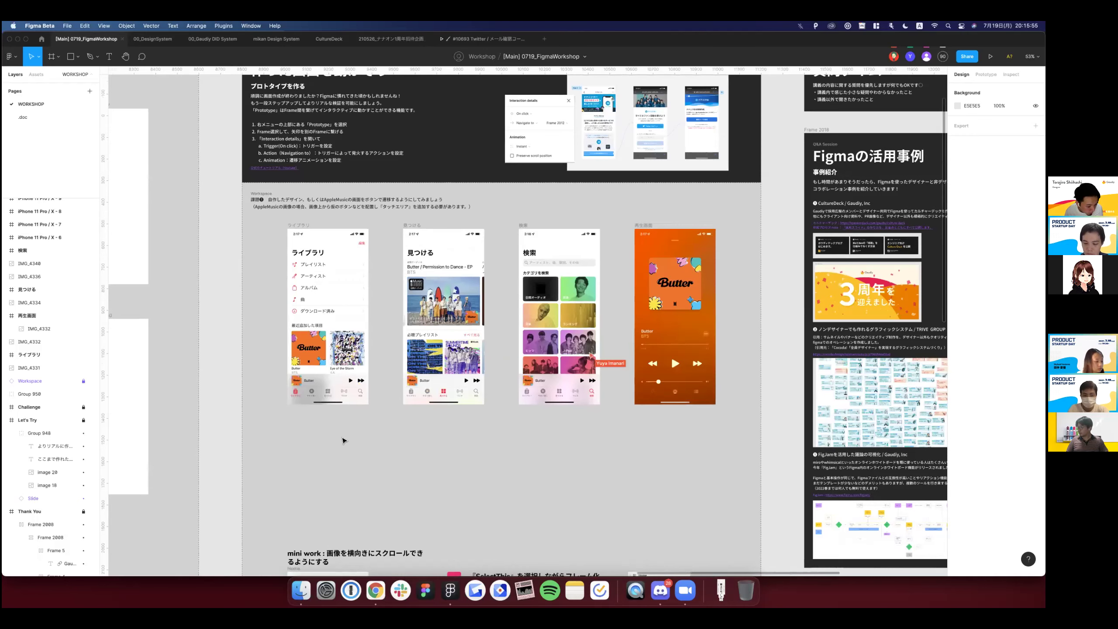
pyautogui.scroll(-5, 343, 440)
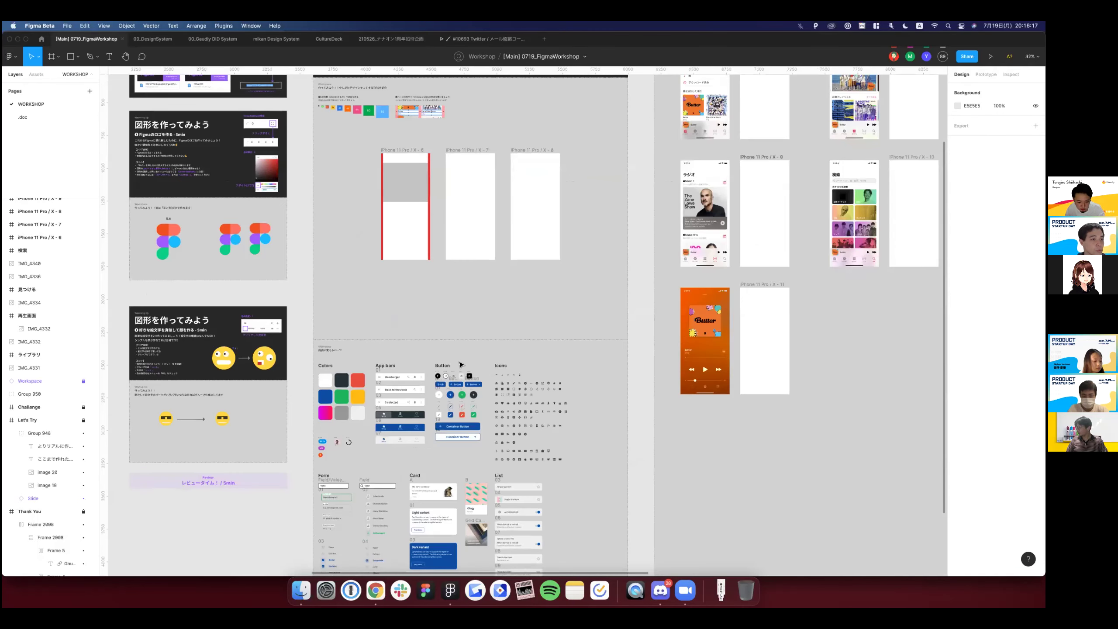
pyautogui.scroll(5, 460, 364)
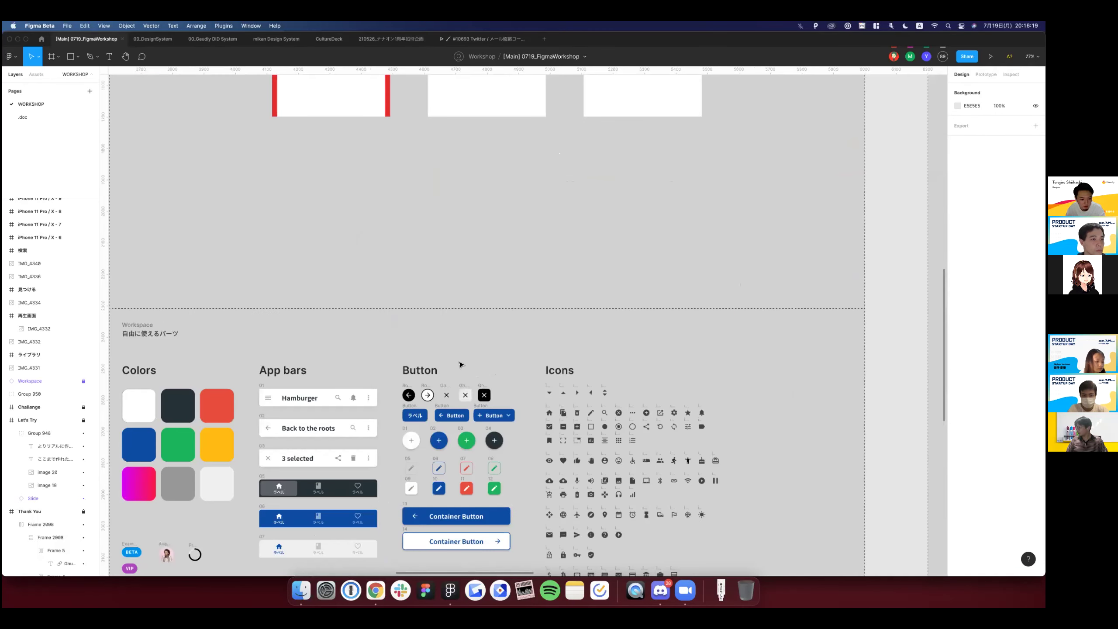
pyautogui.scroll(3, 460, 365)
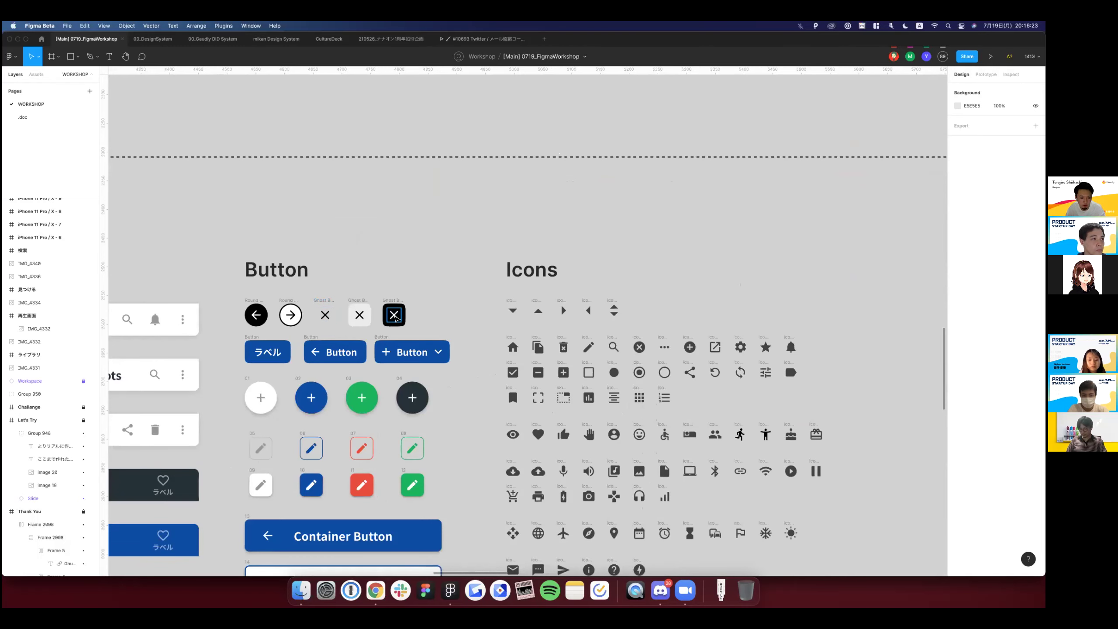
pyautogui.scroll(5, 394, 317)
pyautogui.scroll(2, 363, 263)
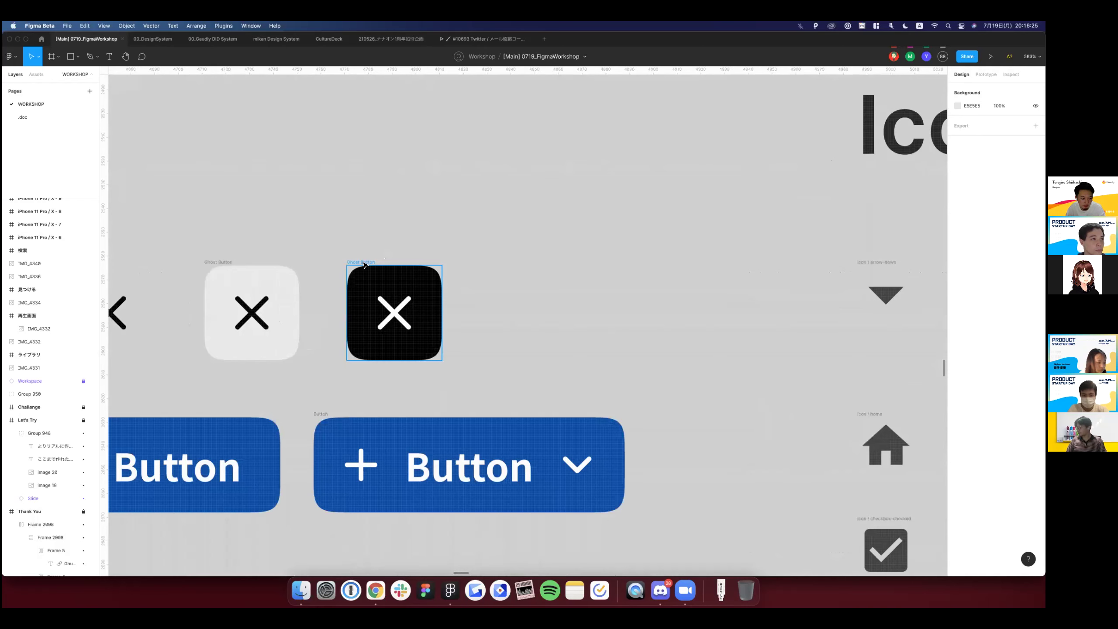
pyautogui.click(363, 263)
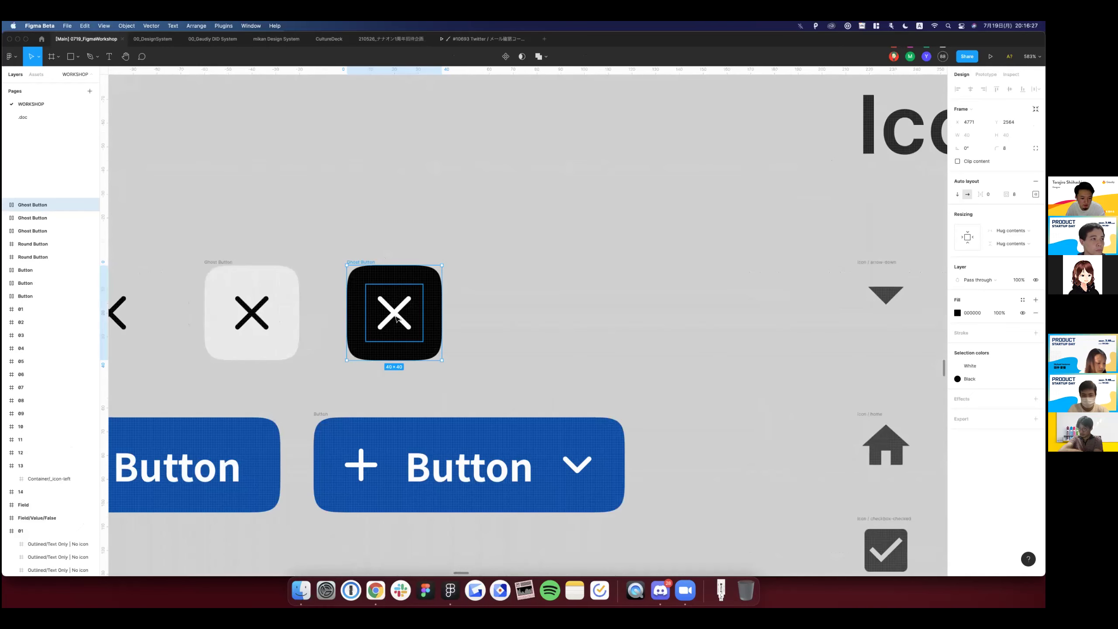
pyautogui.moveTo(395, 317); pyautogui.dragTo(510, 219)
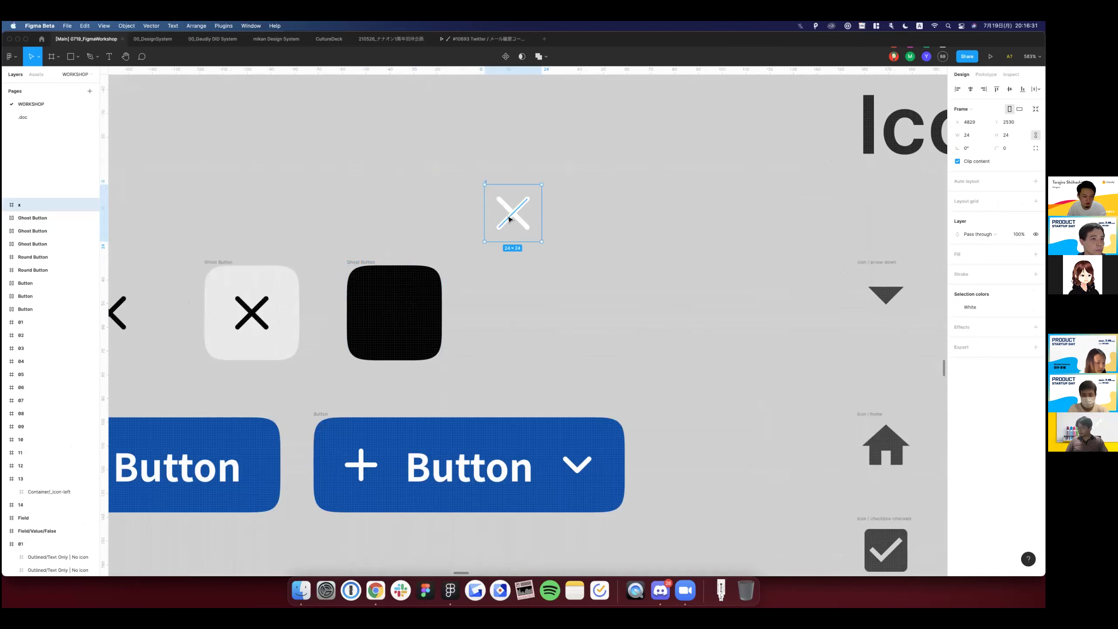
pyautogui.hotkey('ctrl', 'z')
pyautogui.click(508, 219)
pyautogui.scroll(-5, 509, 219)
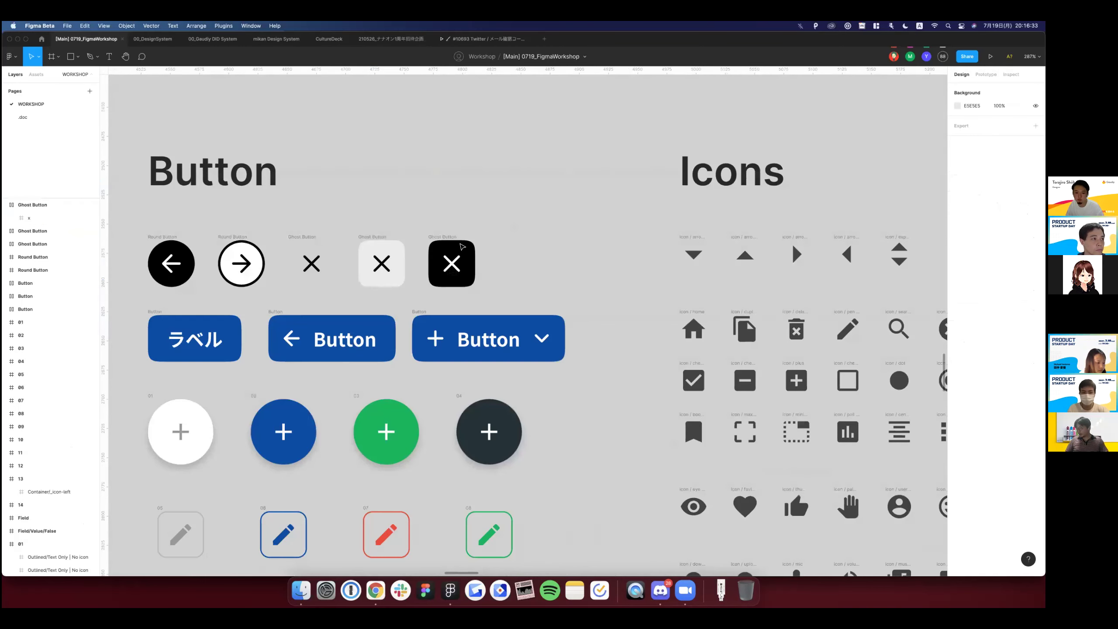
pyautogui.click(431, 239)
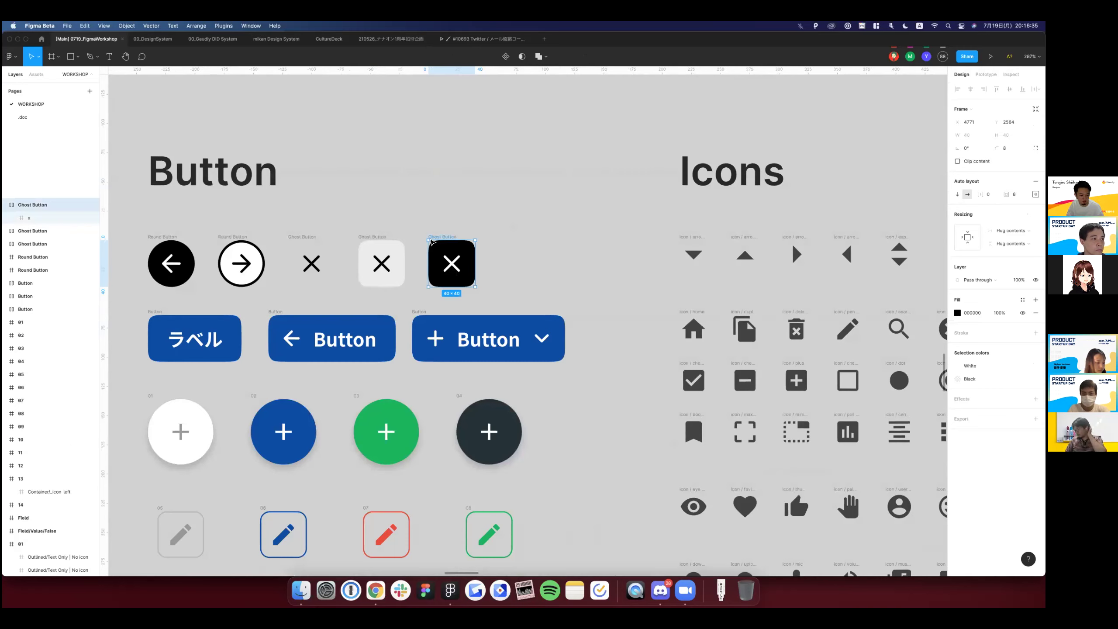
pyautogui.click(525, 309)
pyautogui.scroll(5, 526, 310)
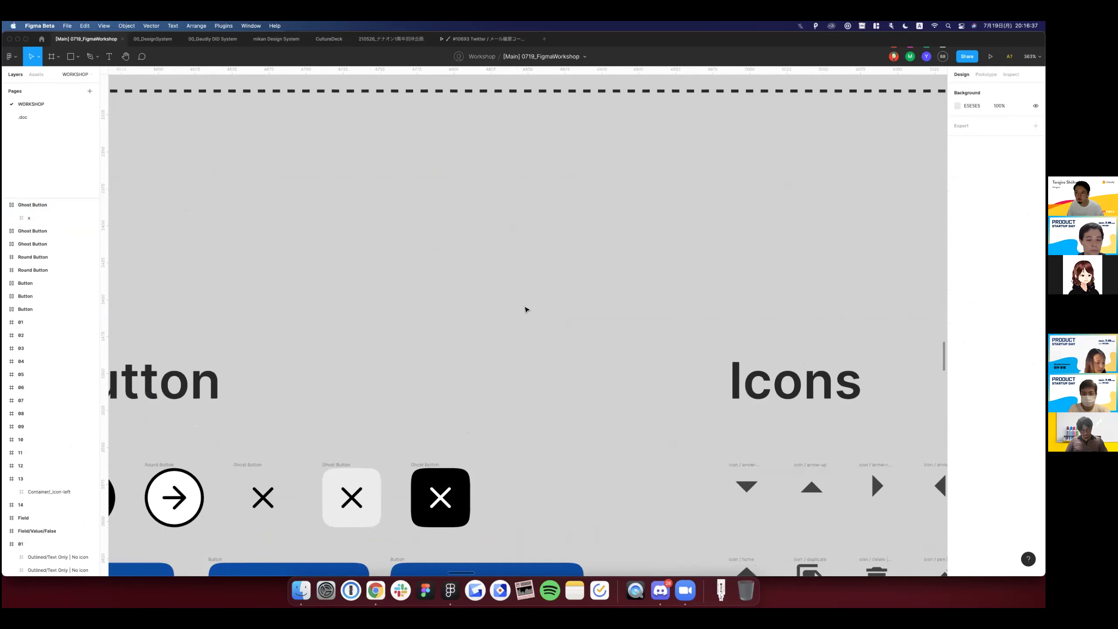
pyautogui.scroll(2, 527, 310)
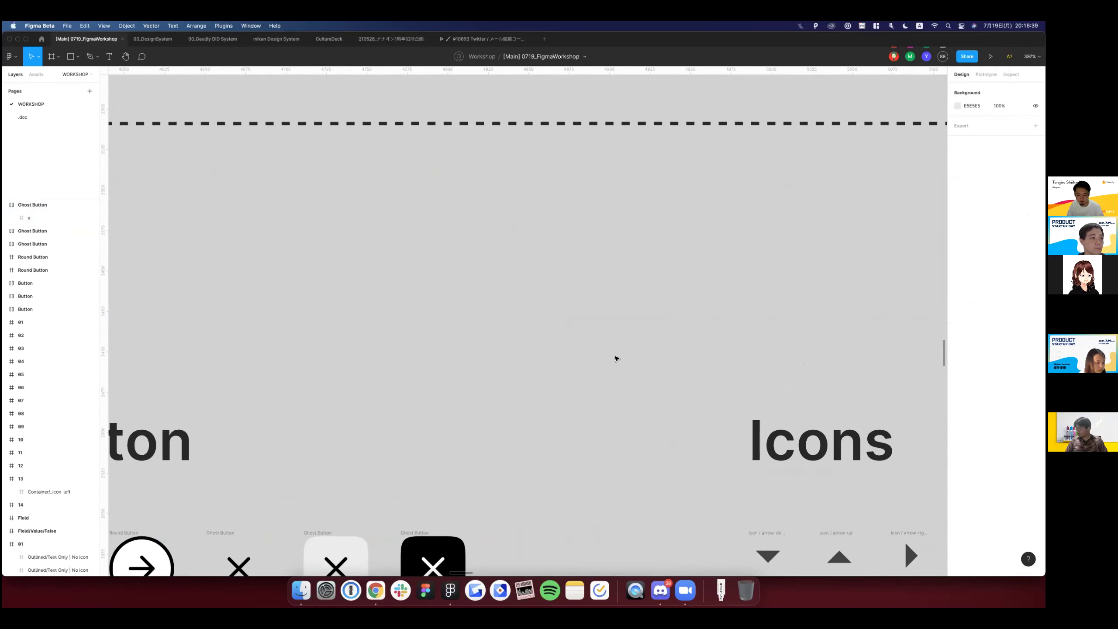
pyautogui.hotkey('shift', '1')
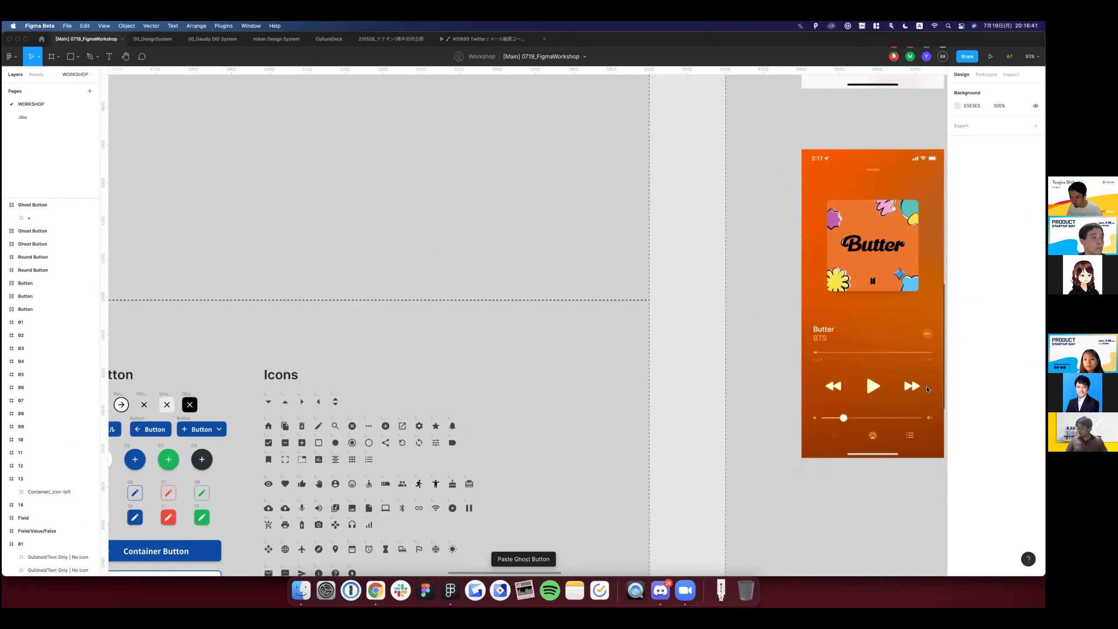
# Select the dark tab bar among the app bars and paste a copy above the Workspace.
pyautogui.scroll(-1, 570, 289)
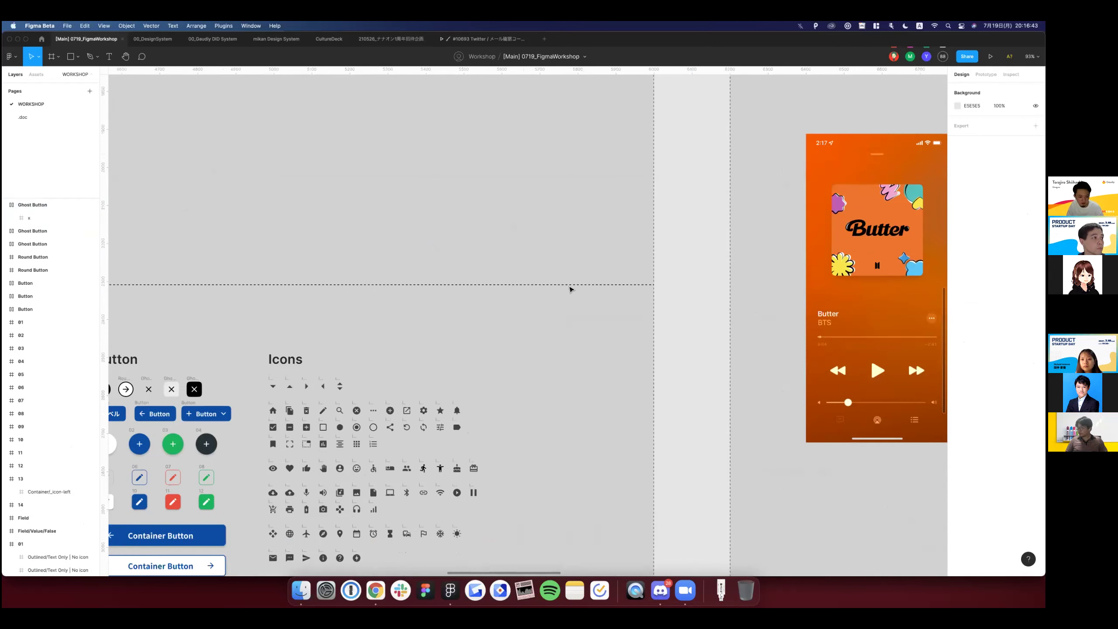
pyautogui.hscroll(-10, 570, 289)
pyautogui.hscroll(-2, 503, 349)
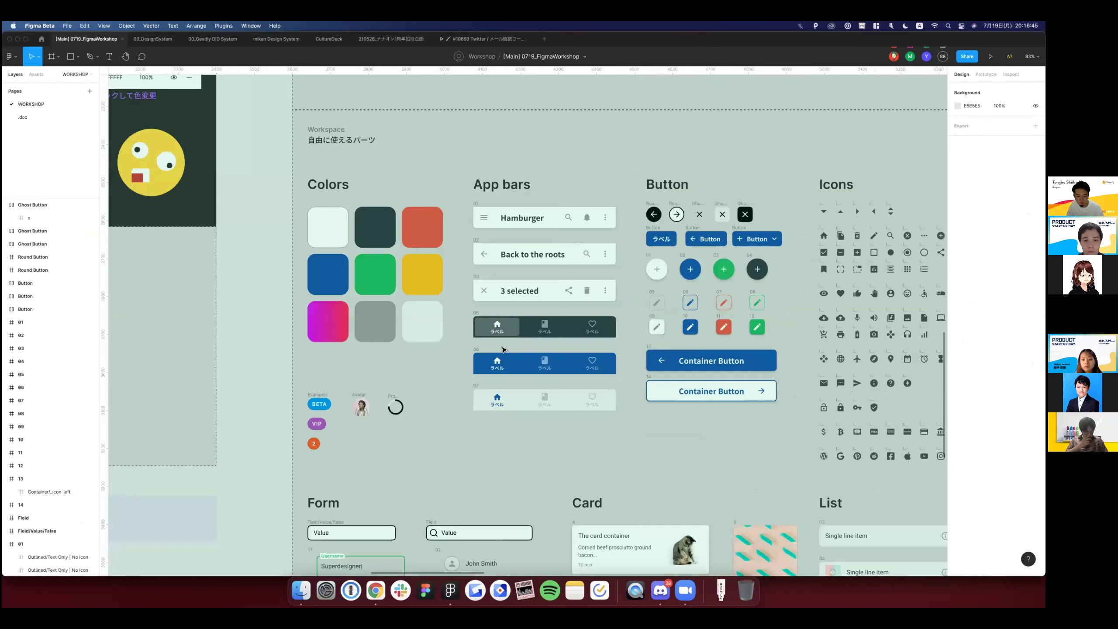
pyautogui.scroll(3, 504, 349)
pyautogui.click(615, 310)
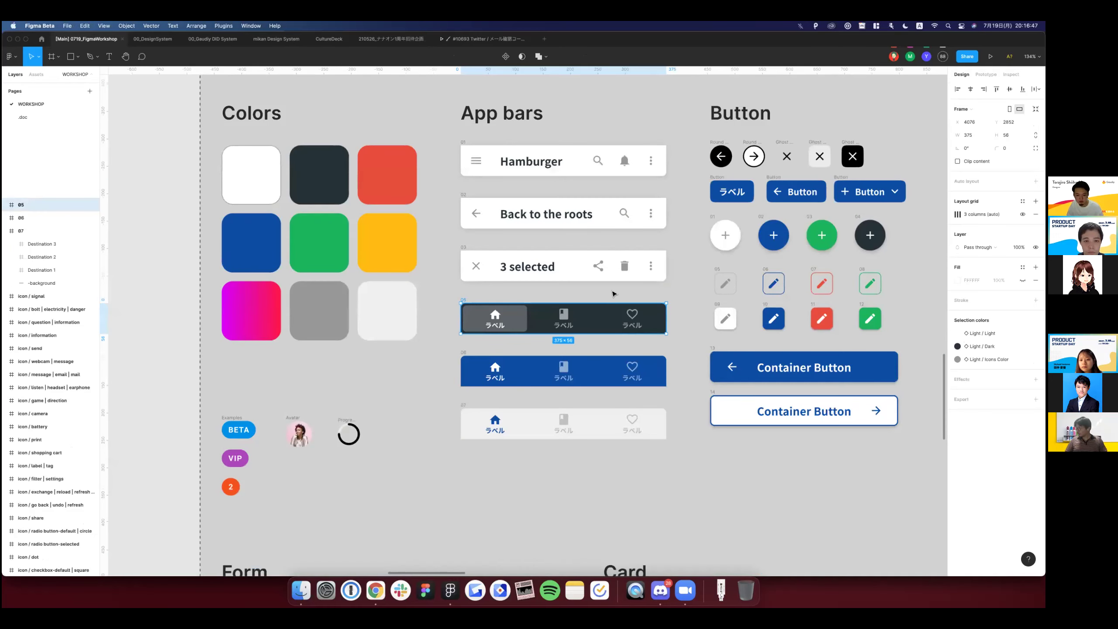
pyautogui.scroll(5, 613, 294)
pyautogui.scroll(6, 609, 374)
pyautogui.hscroll(2, 609, 375)
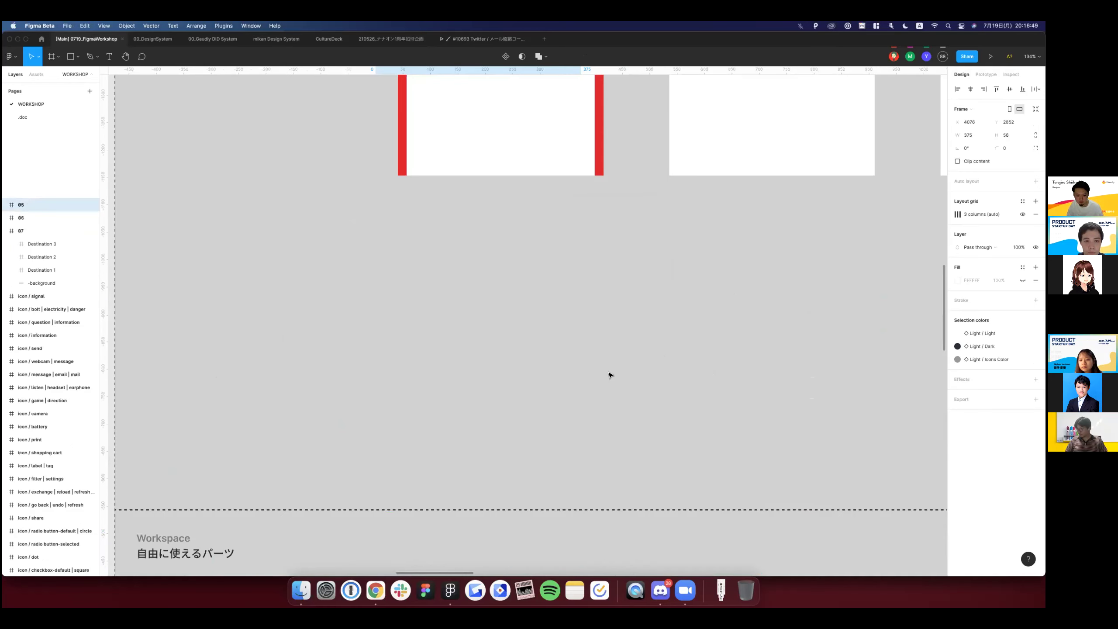
pyautogui.press('cmd+v')
pyautogui.scroll(-10, 507, 380)
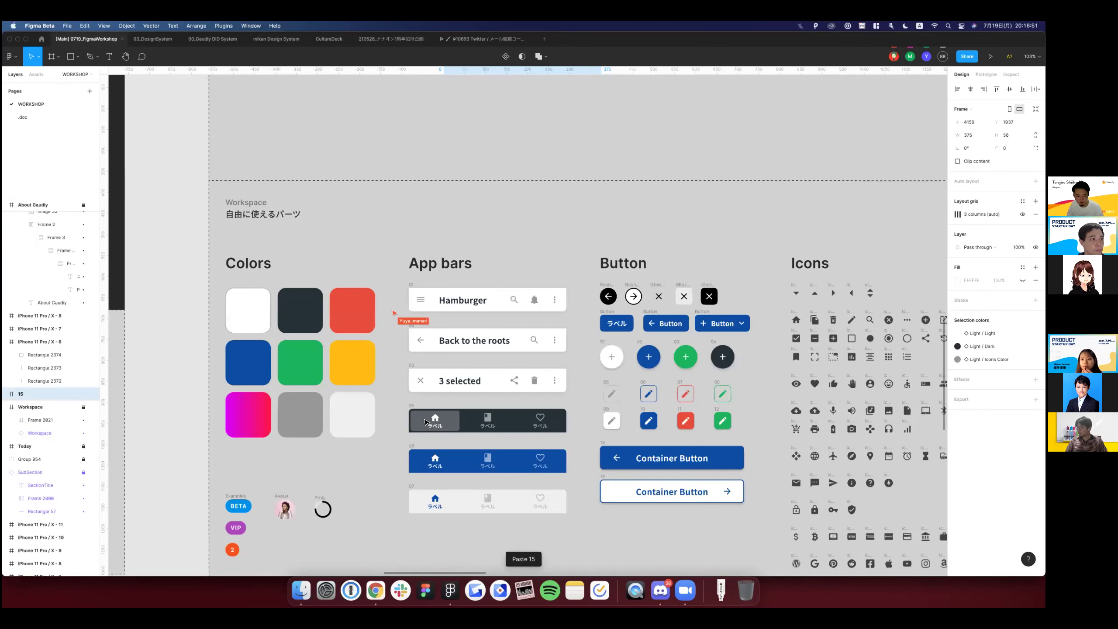
pyautogui.press('Escape')
pyautogui.scroll(5, 412, 410)
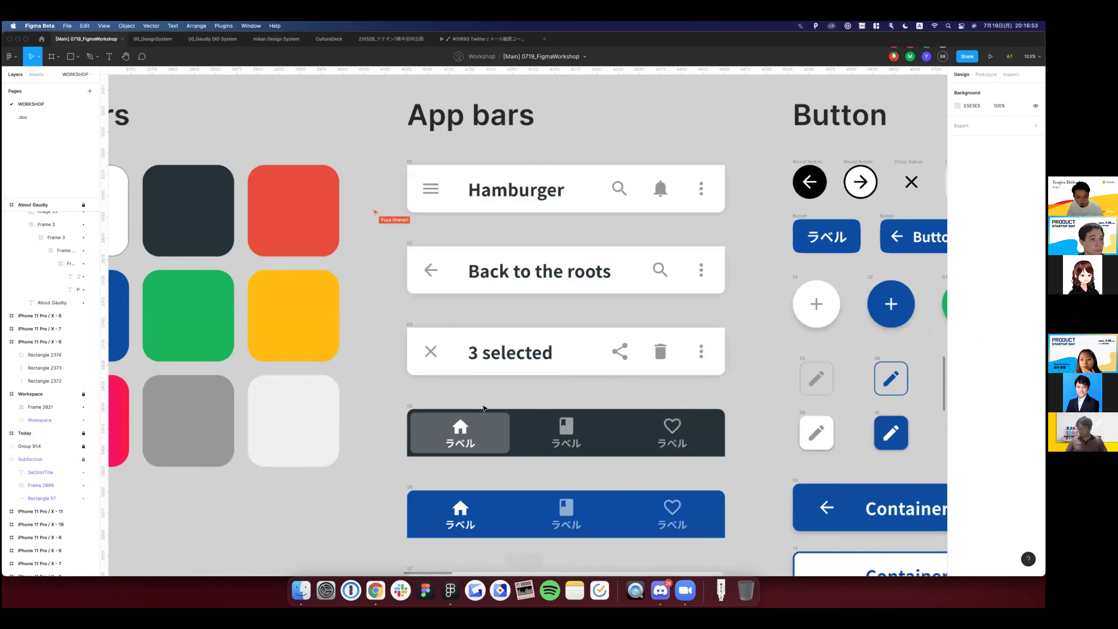
# Select dark tab bar 05 and paste two more copies of it.
pyautogui.click(483, 408)
pyautogui.press('cmd+v')
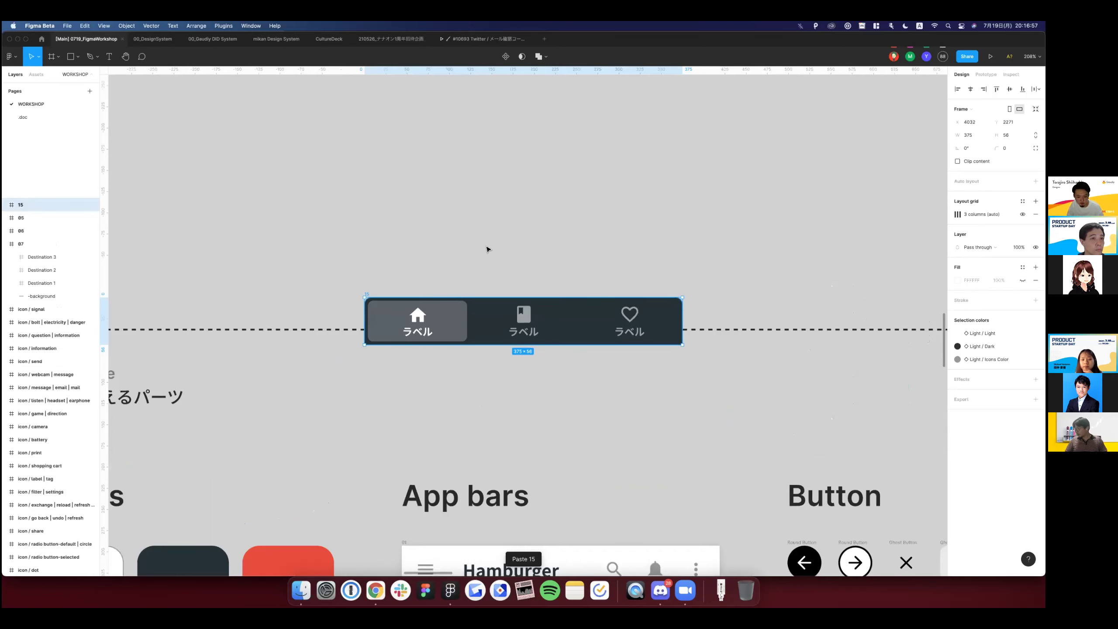
pyautogui.press('cmd+v')
pyautogui.scroll(-5, 487, 247)
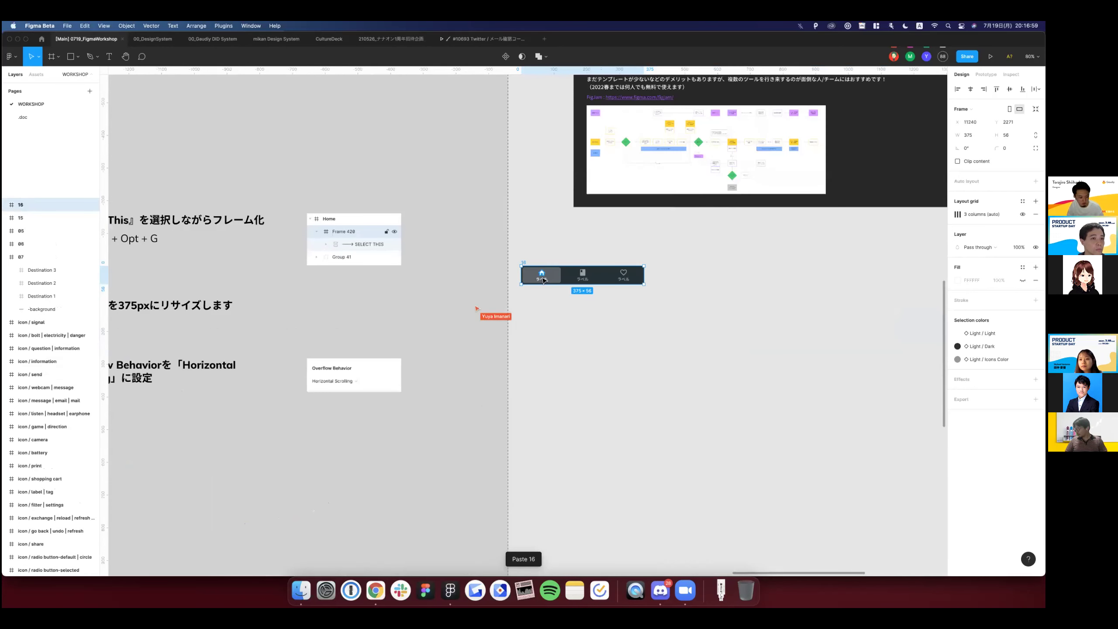
pyautogui.click(556, 316)
pyautogui.hscroll(10, 557, 316)
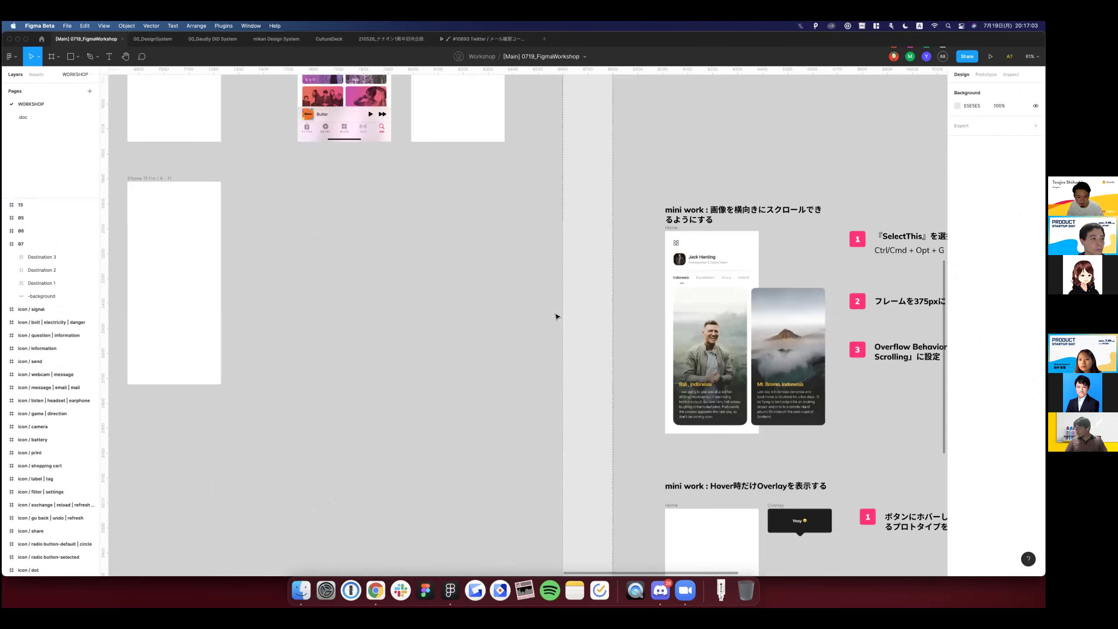
pyautogui.hscroll(-15, 556, 316)
pyautogui.scroll(-1, 507, 276)
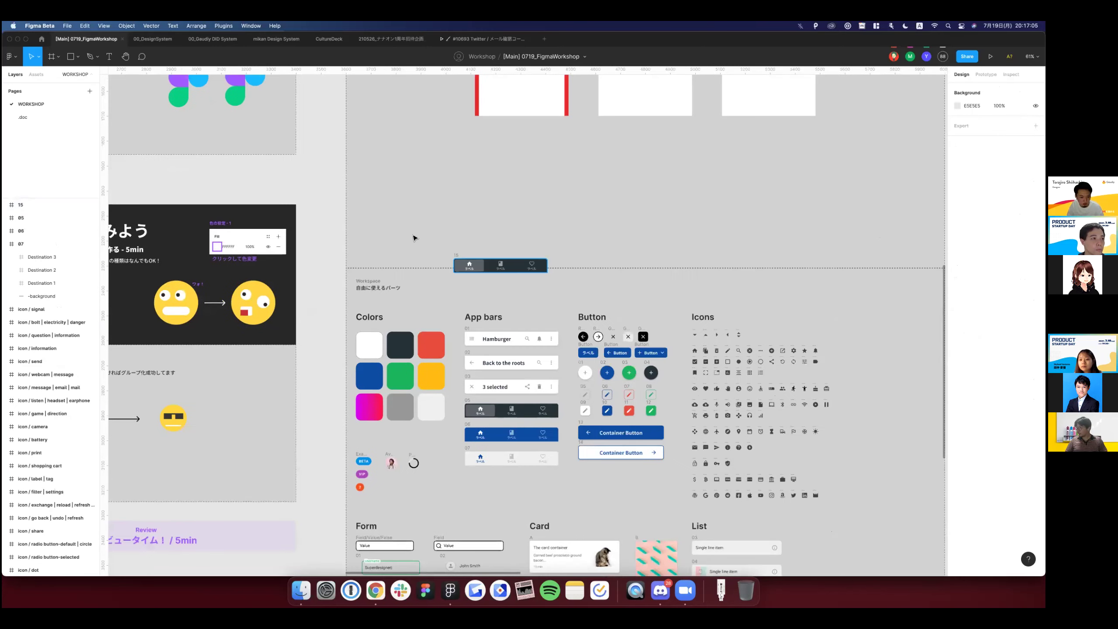
pyautogui.keyDown('ctrl'); pyautogui.scroll(5, 413, 238); pyautogui.keyUp('ctrl')
# Select the pasted tab bar 15 and inspect its Destination 2 cell.
pyautogui.click(383, 236)
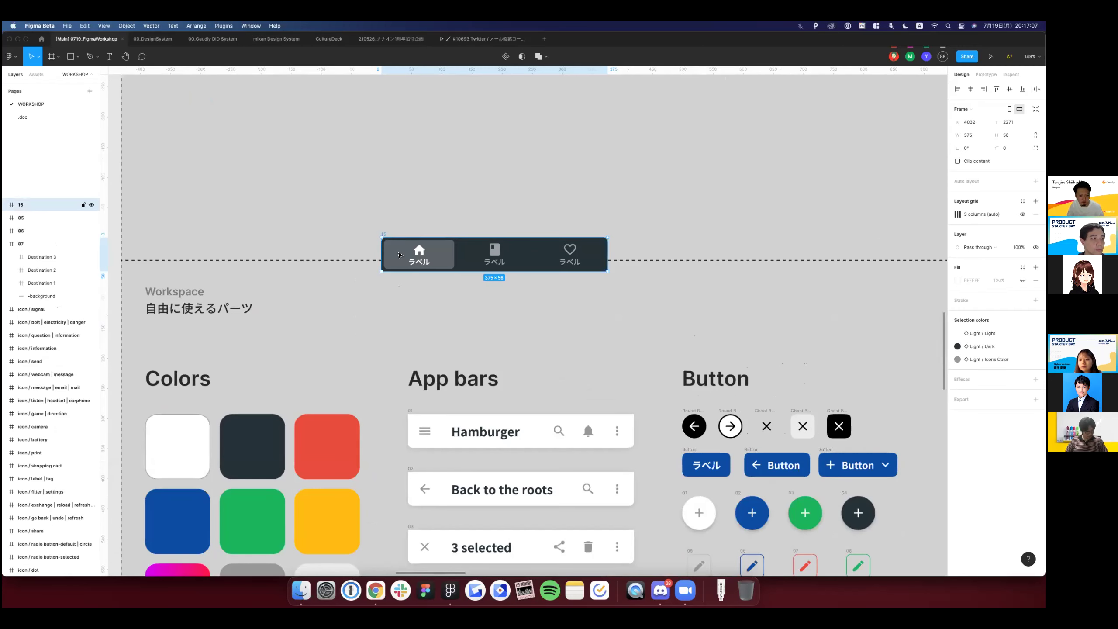
pyautogui.keyDown('ctrl'); pyautogui.scroll(3, 503, 271); pyautogui.keyUp('ctrl')
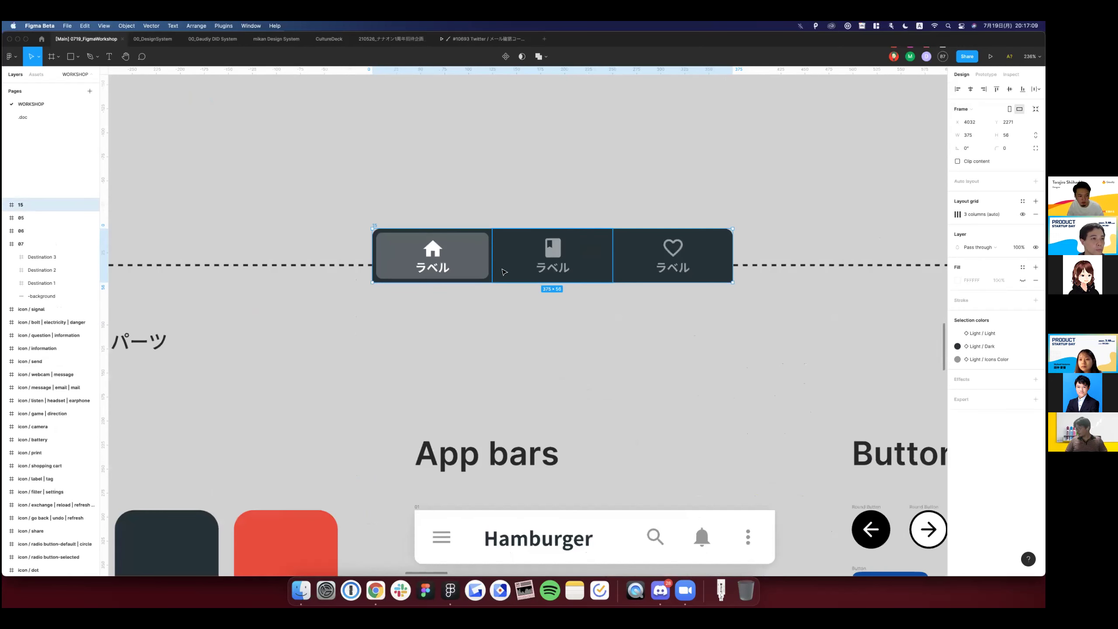
pyautogui.doubleClick(503, 272)
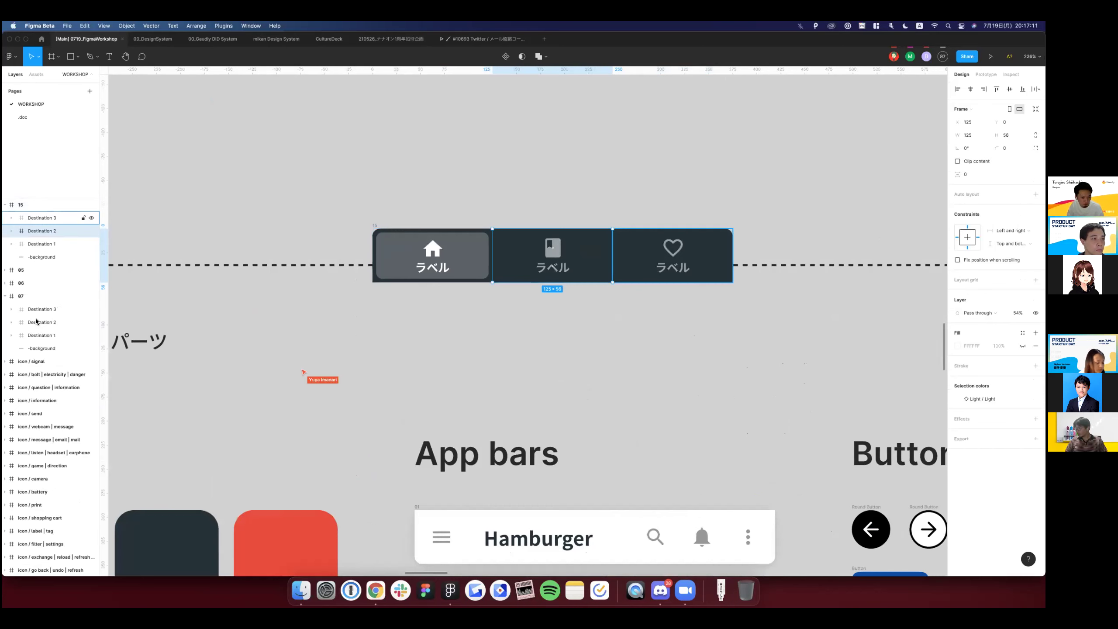
pyautogui.press('Escape')
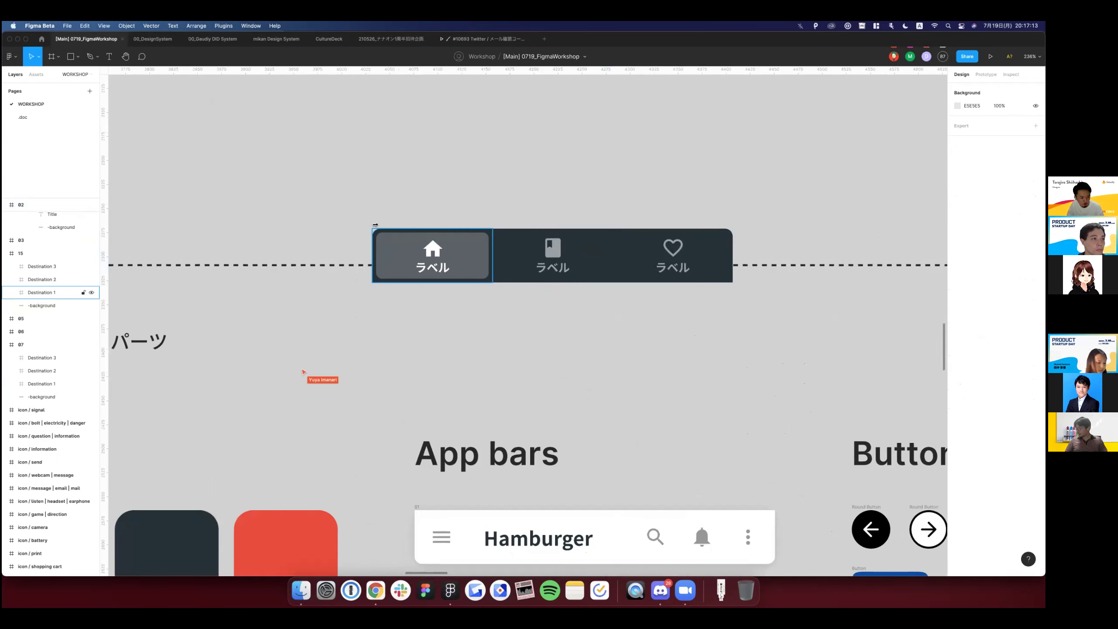
# Duplicate tab bar 15 above itself and pull copies of Destination 1–3 out below it.
pyautogui.click(48, 257)
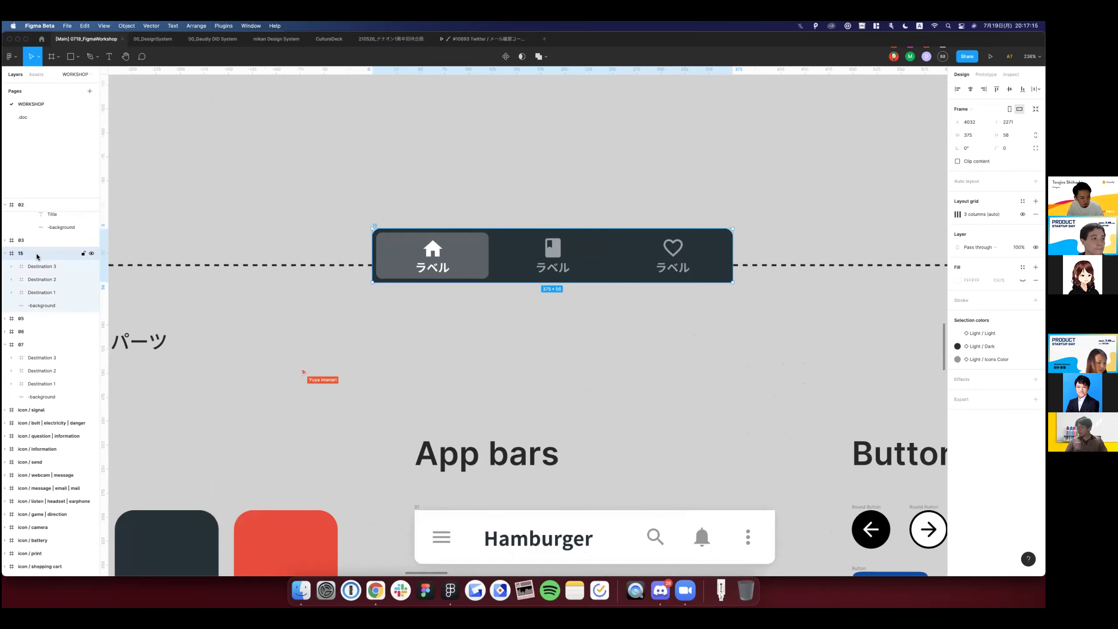
pyautogui.moveTo(469, 257); pyautogui.dragTo(470, 171)
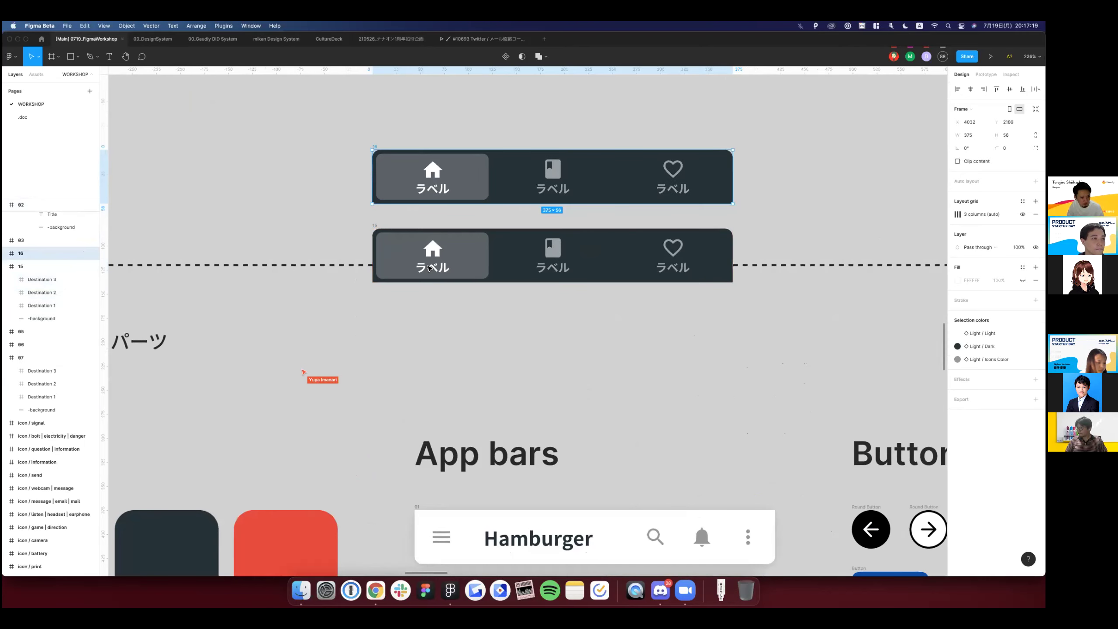
pyautogui.press('Escape')
pyautogui.click(47, 305)
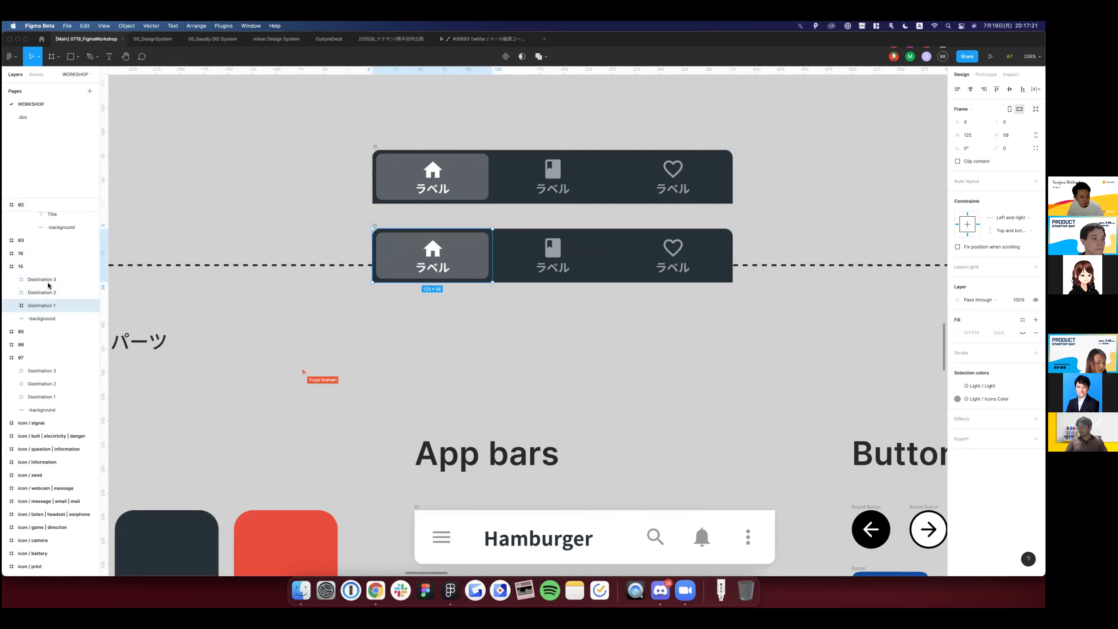
pyautogui.moveTo(467, 247); pyautogui.dragTo(467, 250)
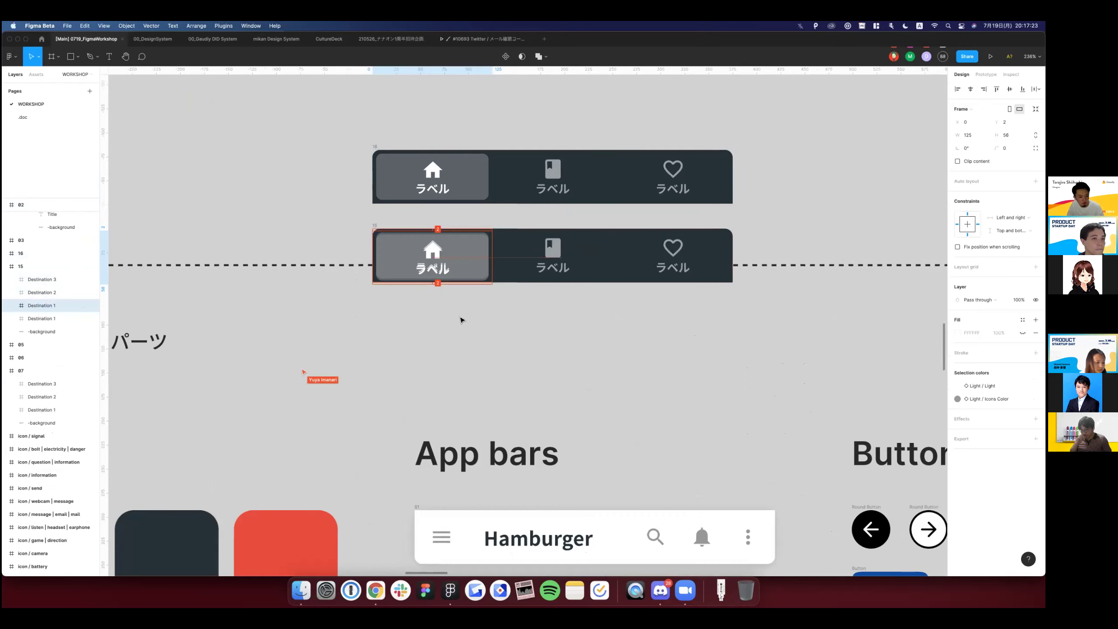
pyautogui.moveTo(462, 320); pyautogui.dragTo(462, 325)
pyautogui.moveTo(571, 277); pyautogui.dragTo(673, 320)
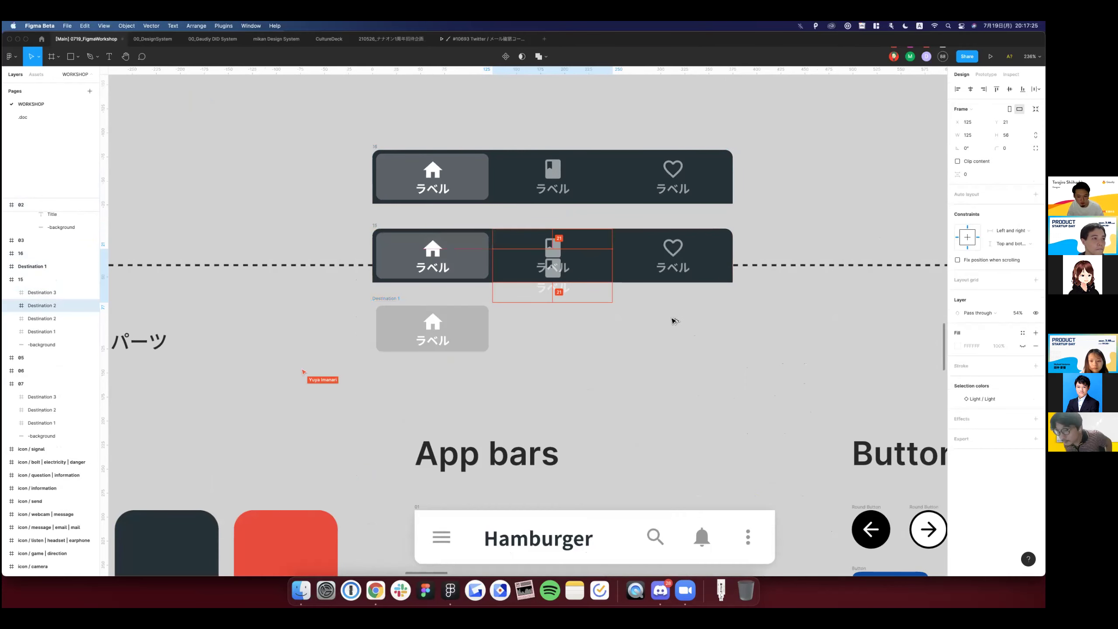
pyautogui.moveTo(672, 255); pyautogui.dragTo(672, 337)
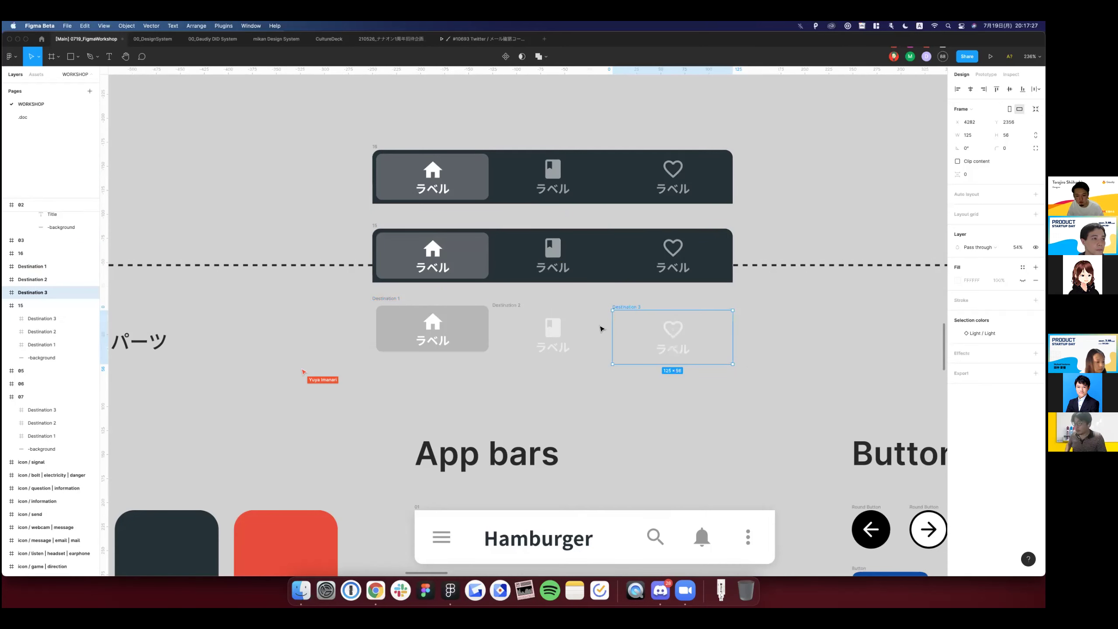
# Marquee-select both tab bars and the separated cells, and delete them.
pyautogui.moveTo(332, 120); pyautogui.dragTo(740, 370)
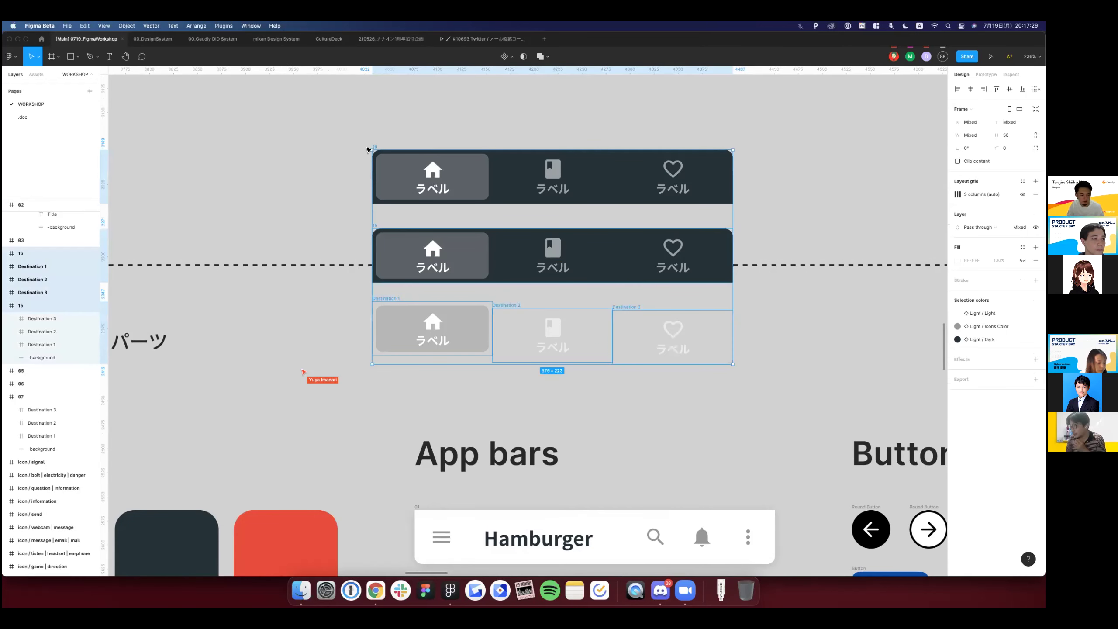
pyautogui.scroll(-3, 367, 149)
pyautogui.press('Delete')
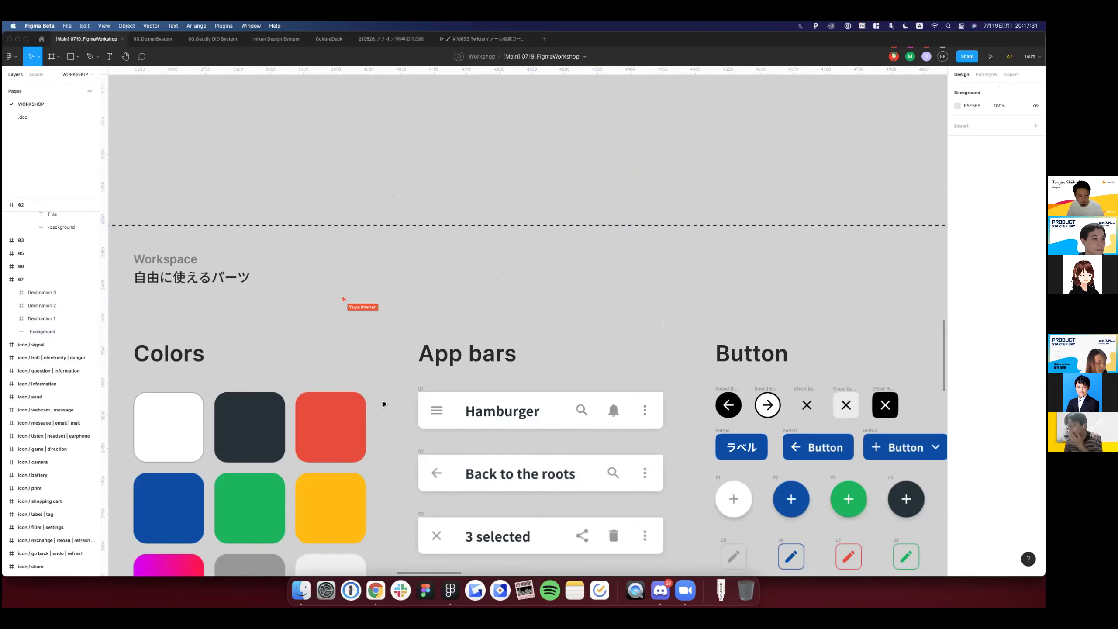
# Glance at the Discord channel and return to the Figma workshop file.
pyautogui.press('super+Tab')
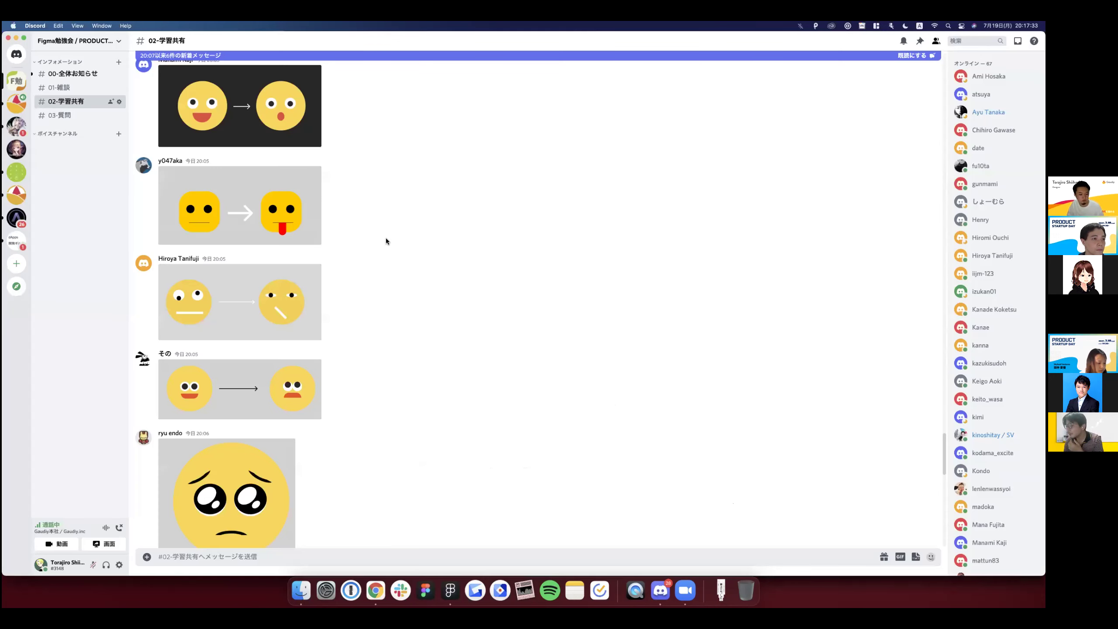
pyautogui.scroll(5, 386, 241)
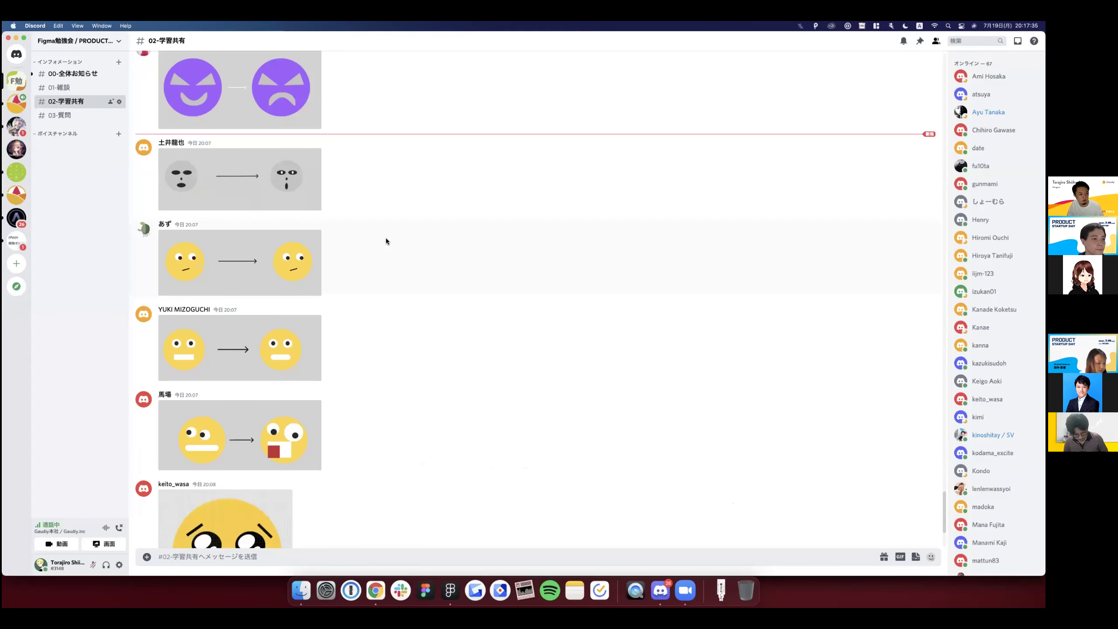
pyautogui.press('super+Tab')
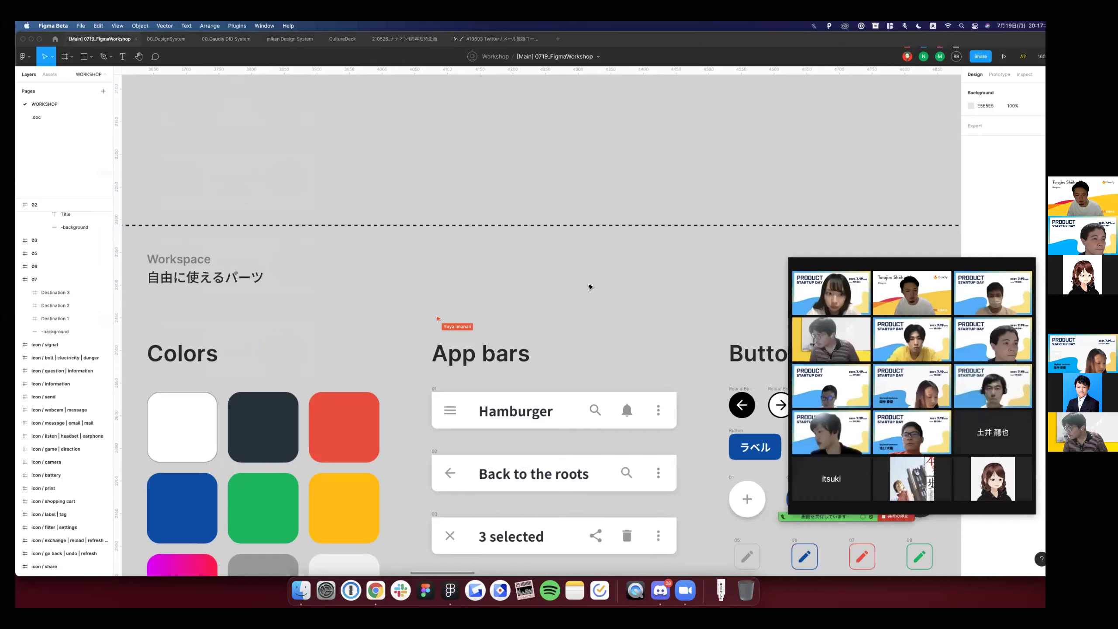
pyautogui.scroll(-5, 590, 286)
pyautogui.scroll(-3, 590, 286)
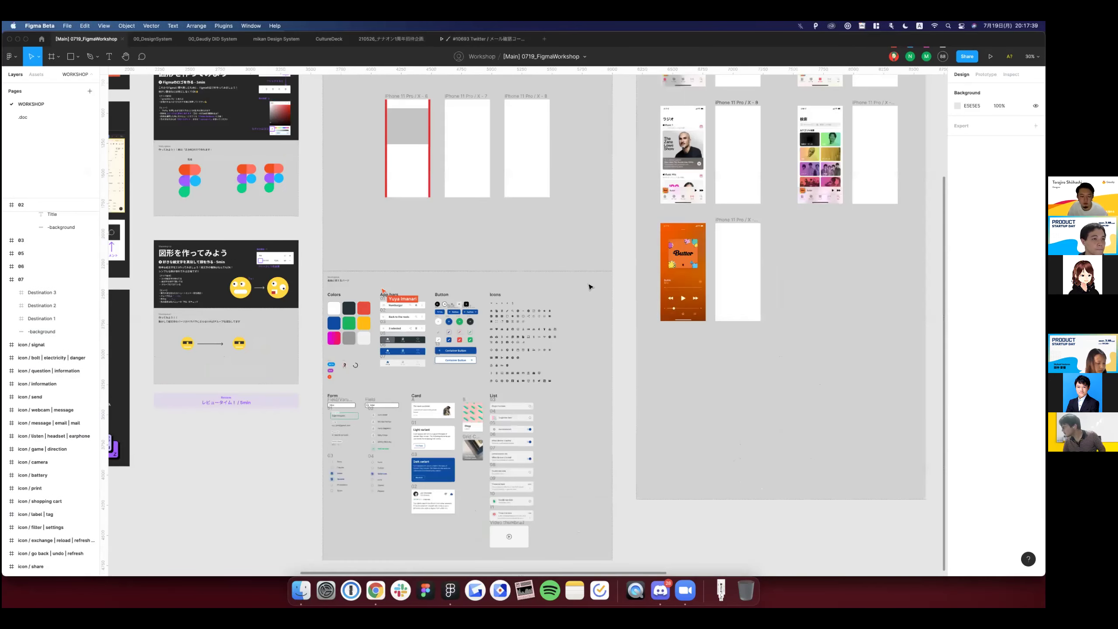
pyautogui.scroll(-3, 590, 286)
pyautogui.scroll(3, 590, 287)
pyautogui.hscroll(3, 590, 286)
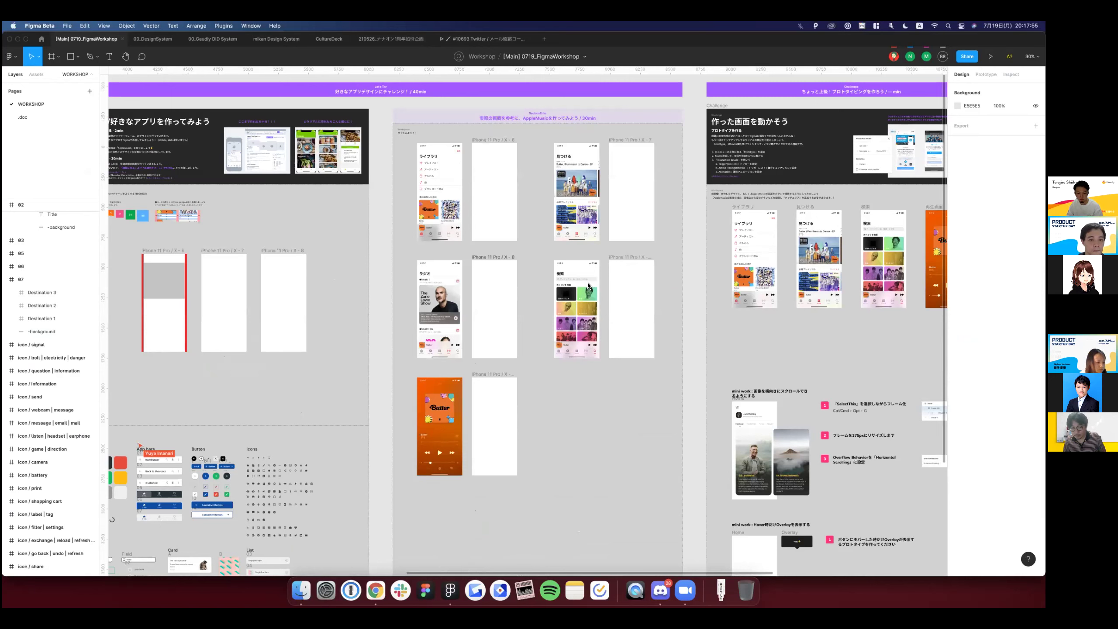
pyautogui.press('super+shift+3')
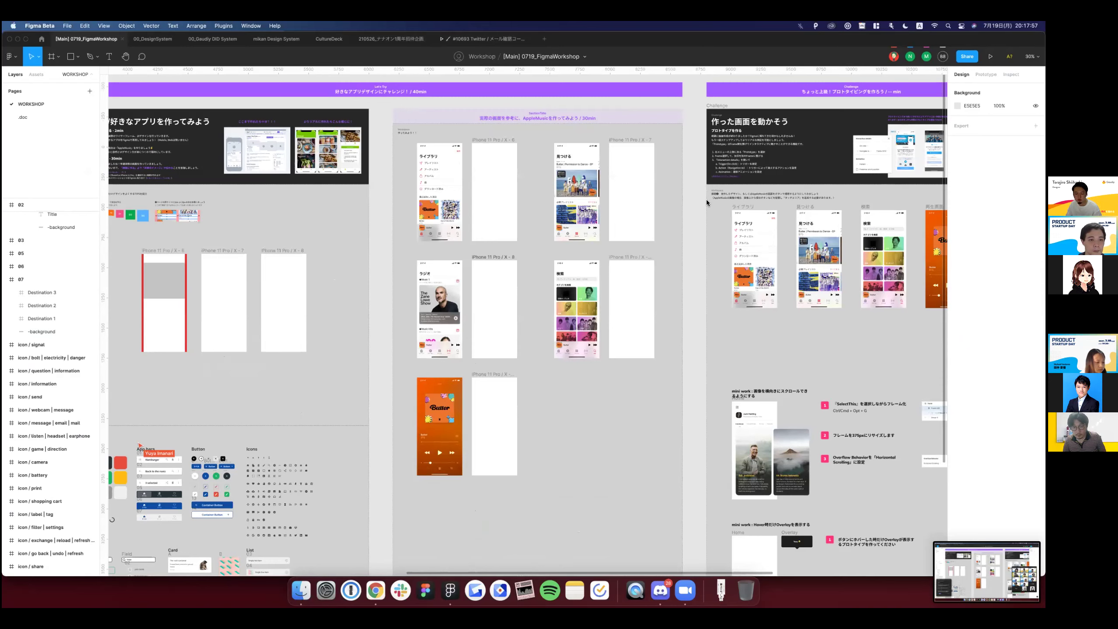
pyautogui.hscroll(5, 706, 199)
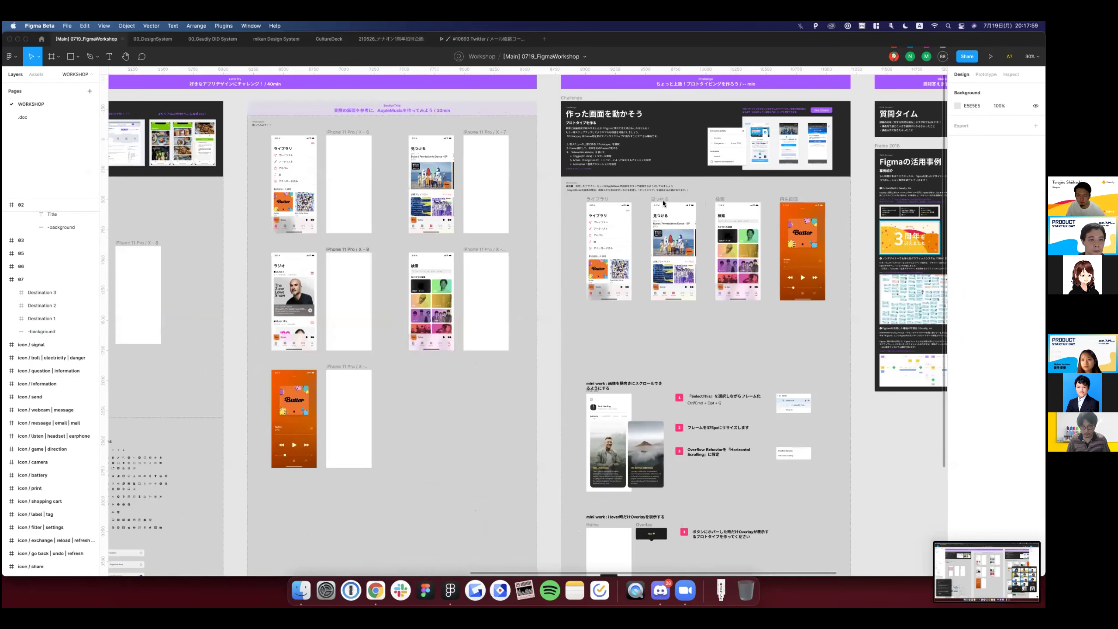
pyautogui.hscroll(4, 662, 200)
pyautogui.scroll(-4, 663, 203)
pyautogui.hscroll(3, 663, 204)
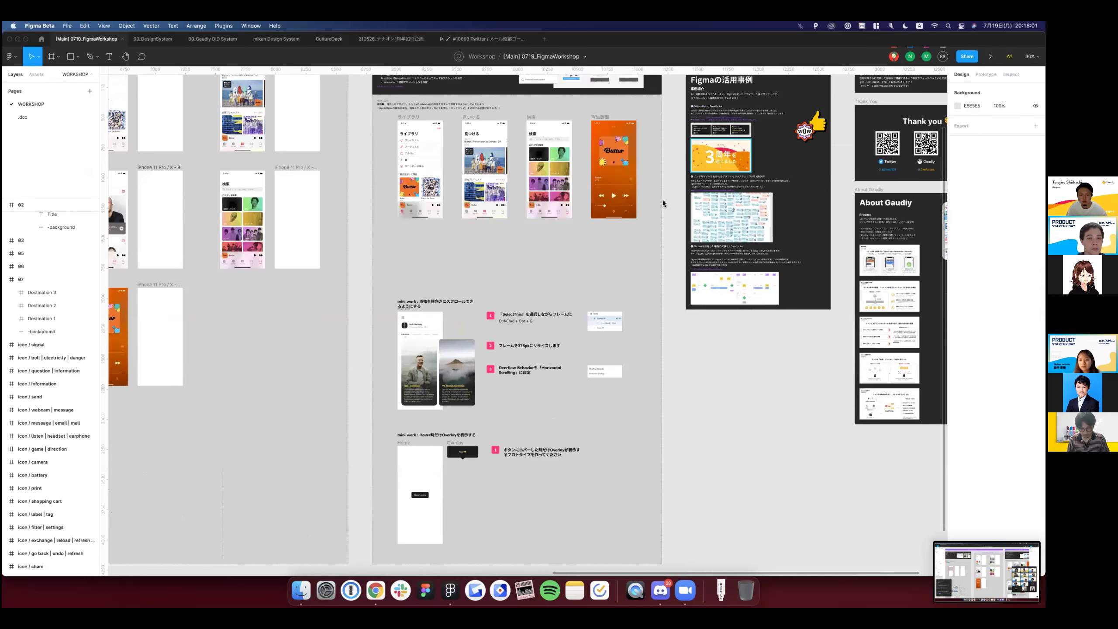
pyautogui.scroll(1, 663, 204)
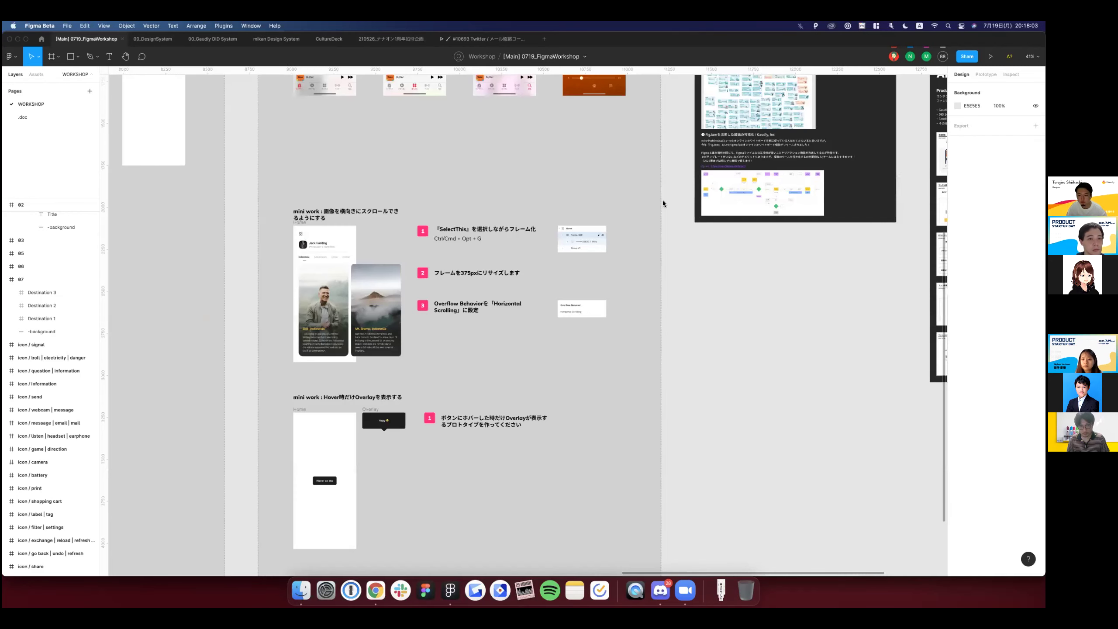
pyautogui.scroll(1, 663, 204)
pyautogui.hscroll(-2, 662, 203)
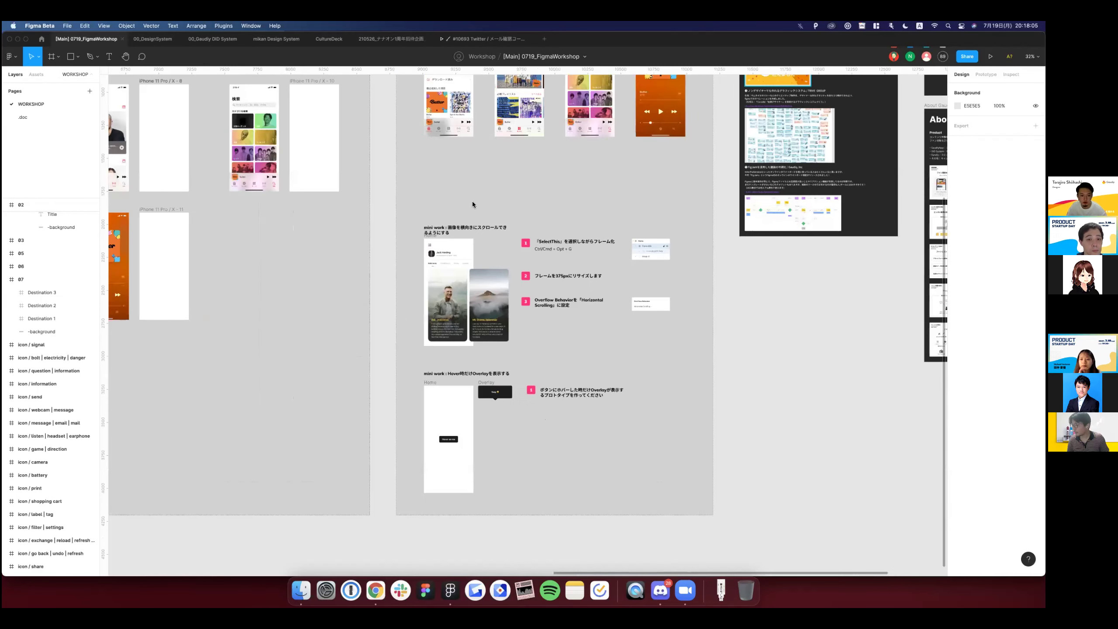
pyautogui.scroll(1, 472, 201)
pyautogui.scroll(1, 479, 242)
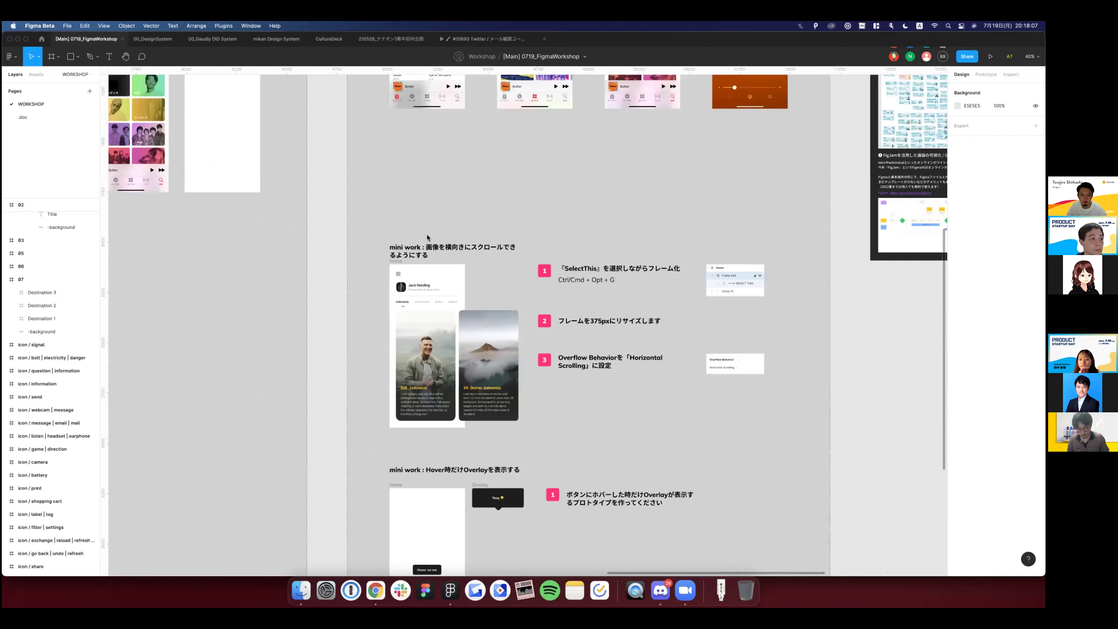
pyautogui.scroll(6, 301, 294)
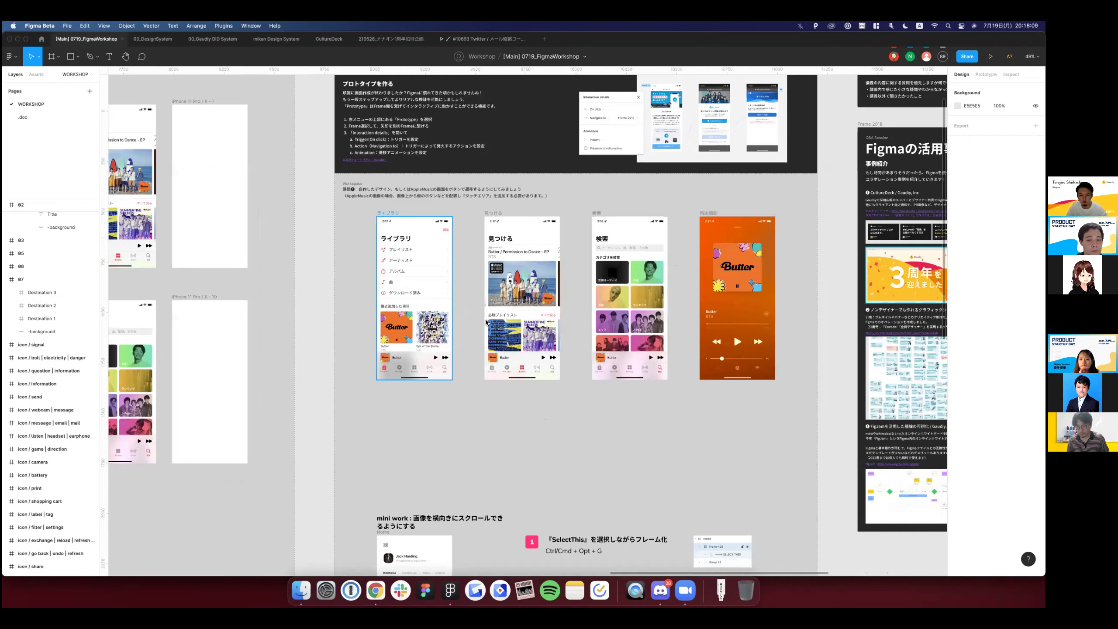
pyautogui.hscroll(1, 486, 321)
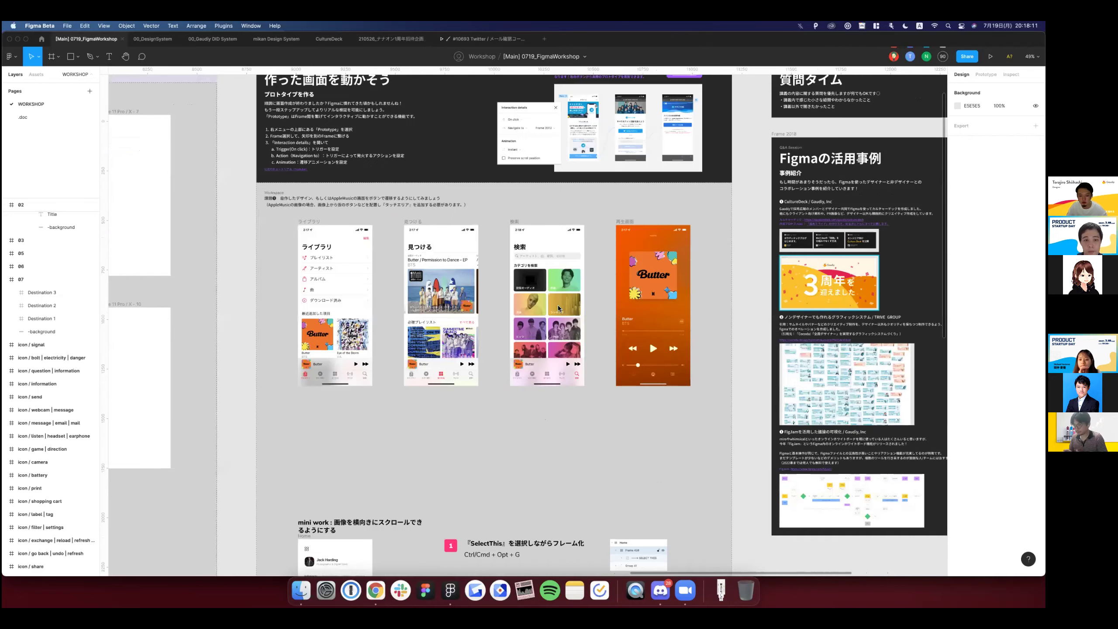
pyautogui.scroll(-2, 557, 305)
pyautogui.scroll(3, 558, 166)
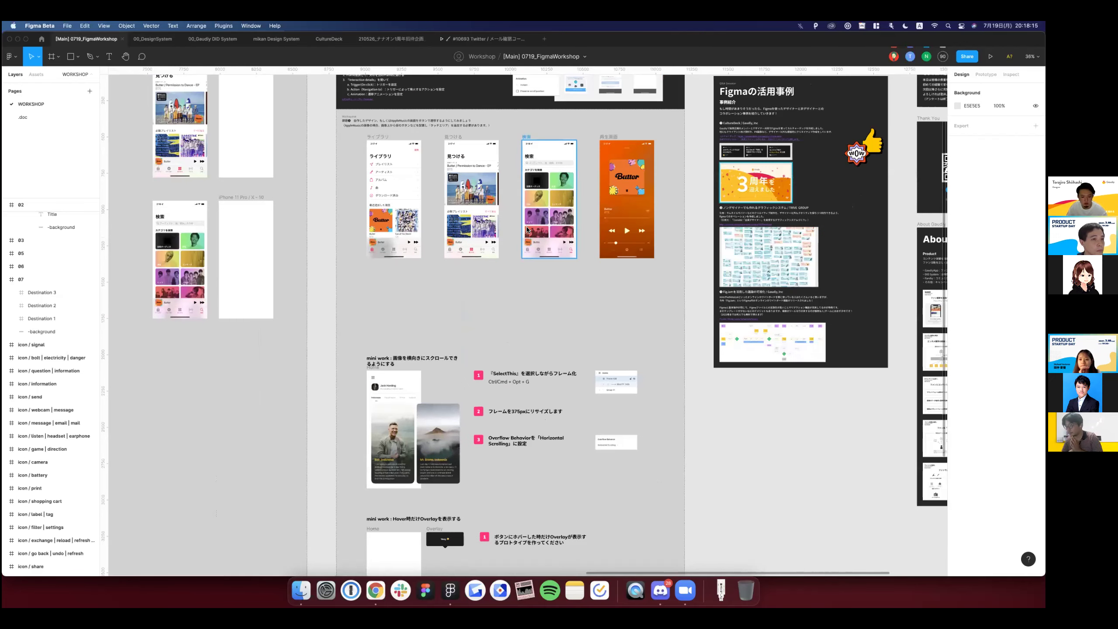
pyautogui.scroll(-3, 393, 253)
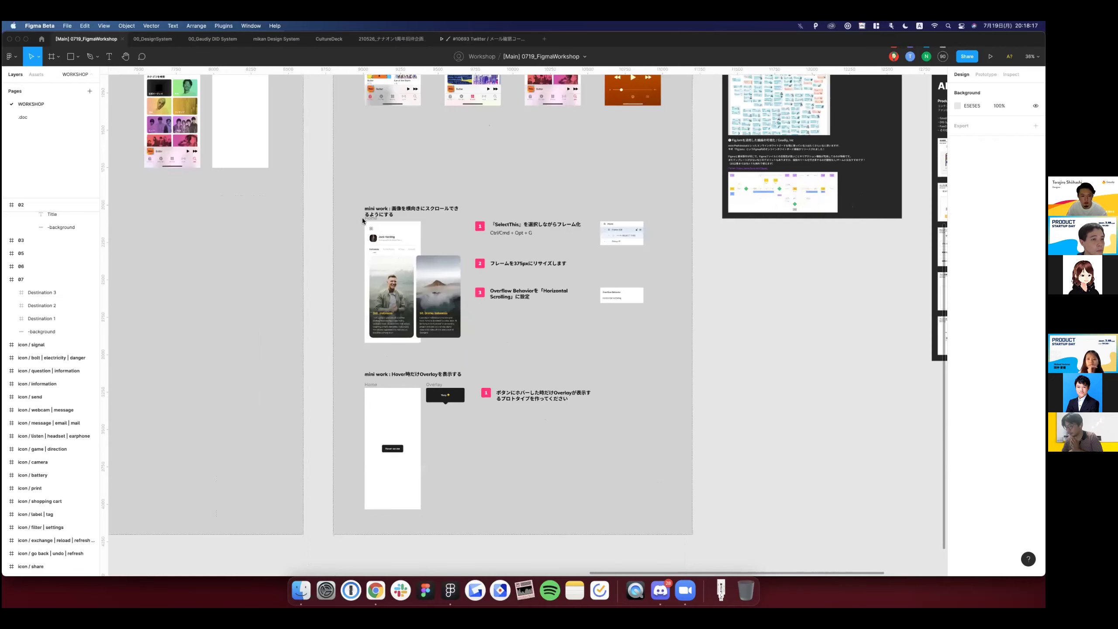
pyautogui.scroll(2, 362, 217)
pyautogui.scroll(-1, 417, 178)
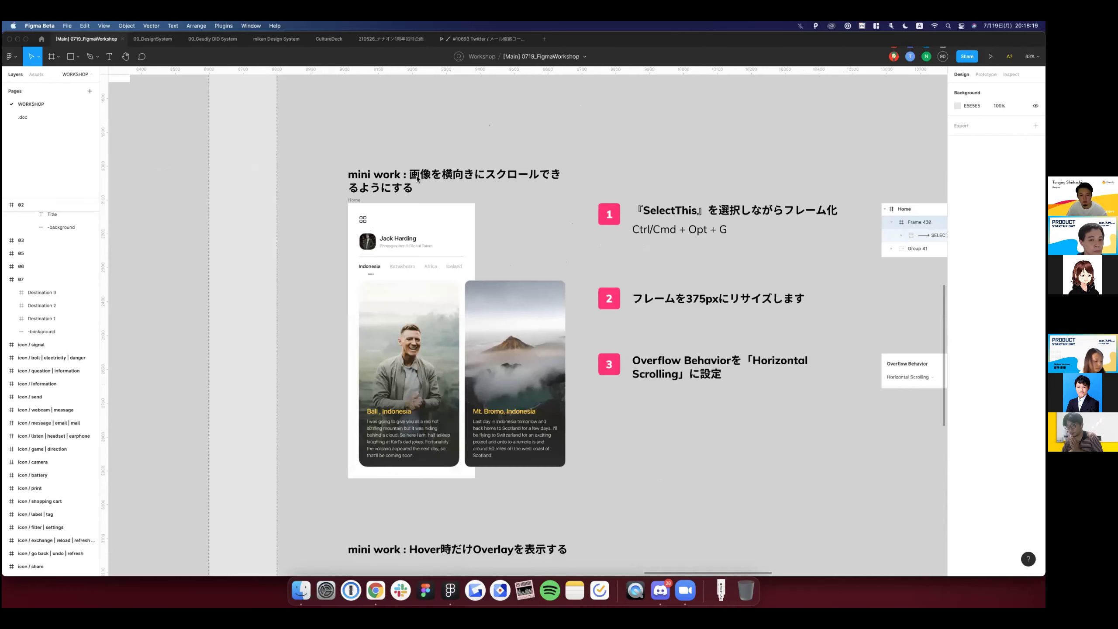
pyautogui.scroll(-1, 417, 178)
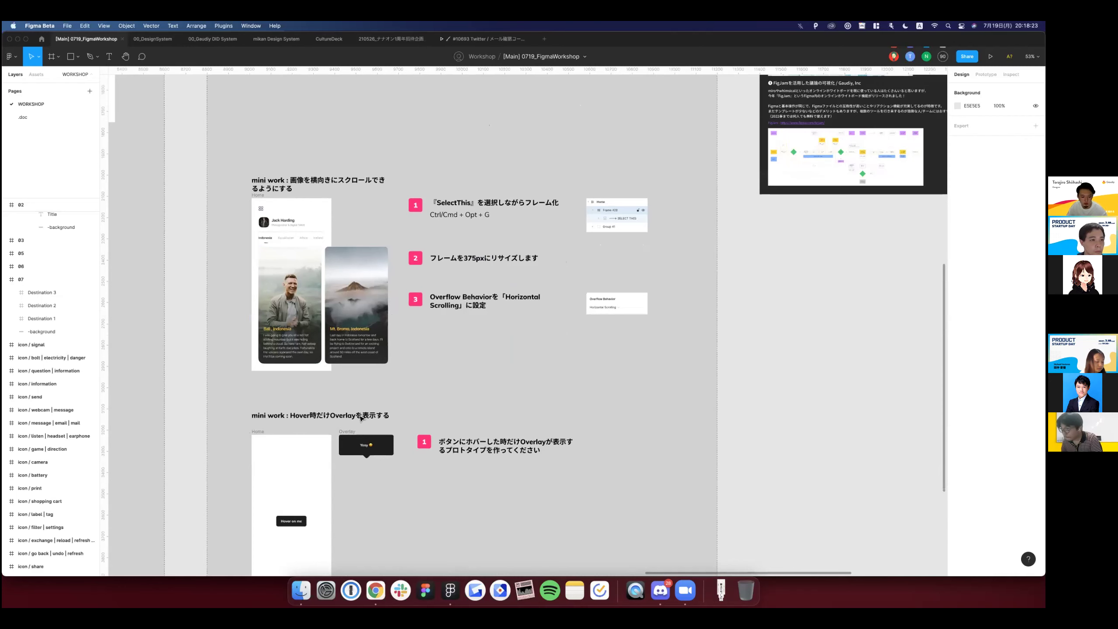
pyautogui.click(365, 447)
pyautogui.scroll(-2, 389, 310)
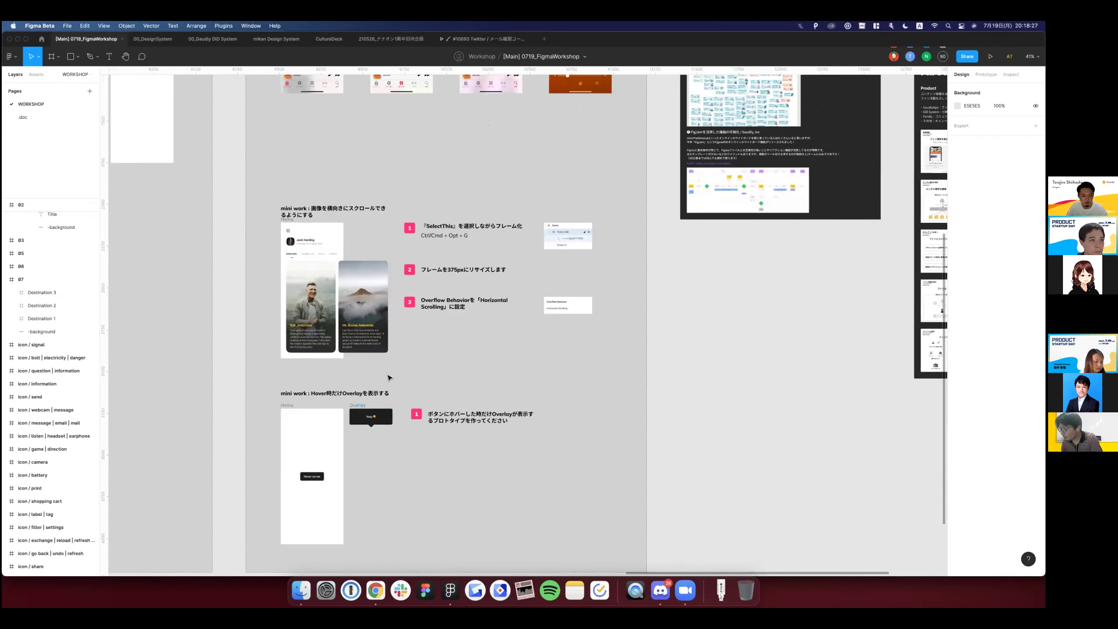
pyautogui.scroll(3, 550, 261)
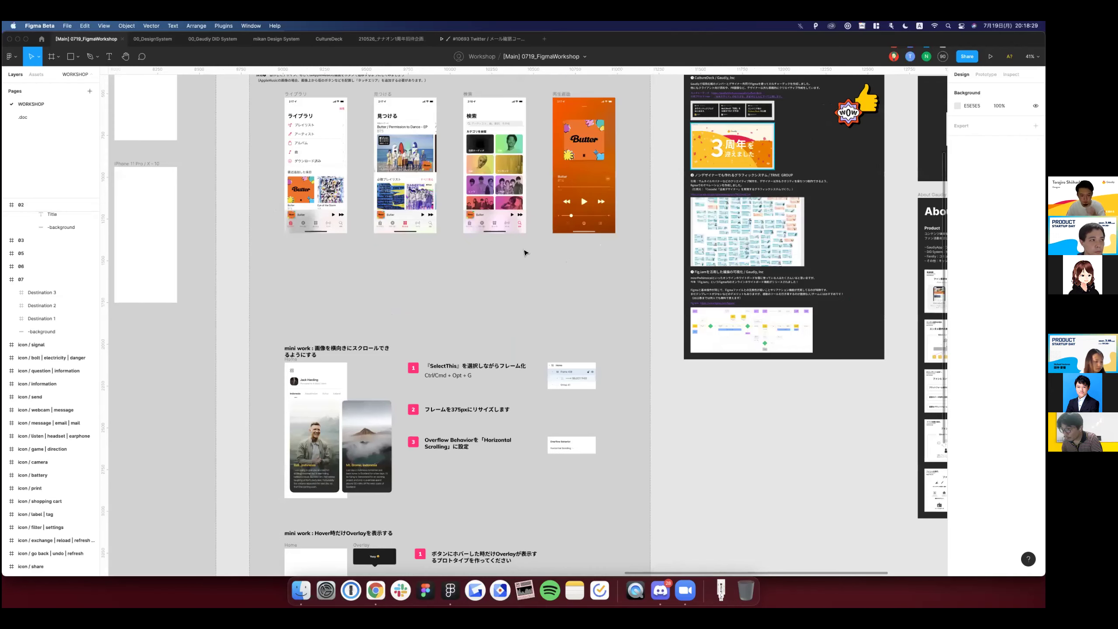
pyautogui.scroll(2, 524, 252)
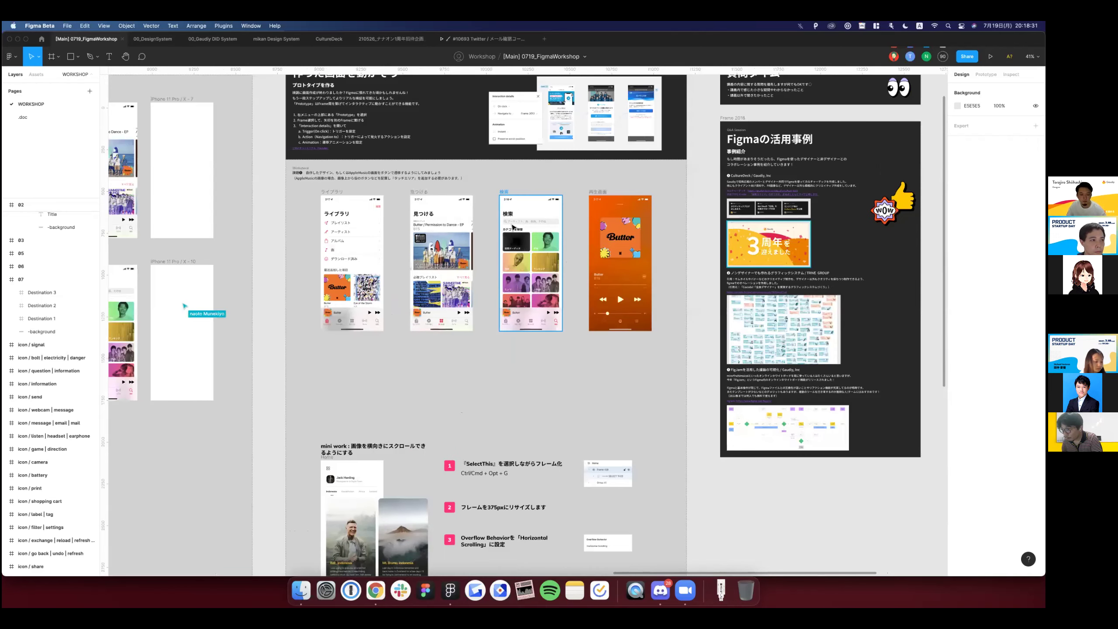
pyautogui.scroll(1, 351, 201)
pyautogui.scroll(1, 351, 202)
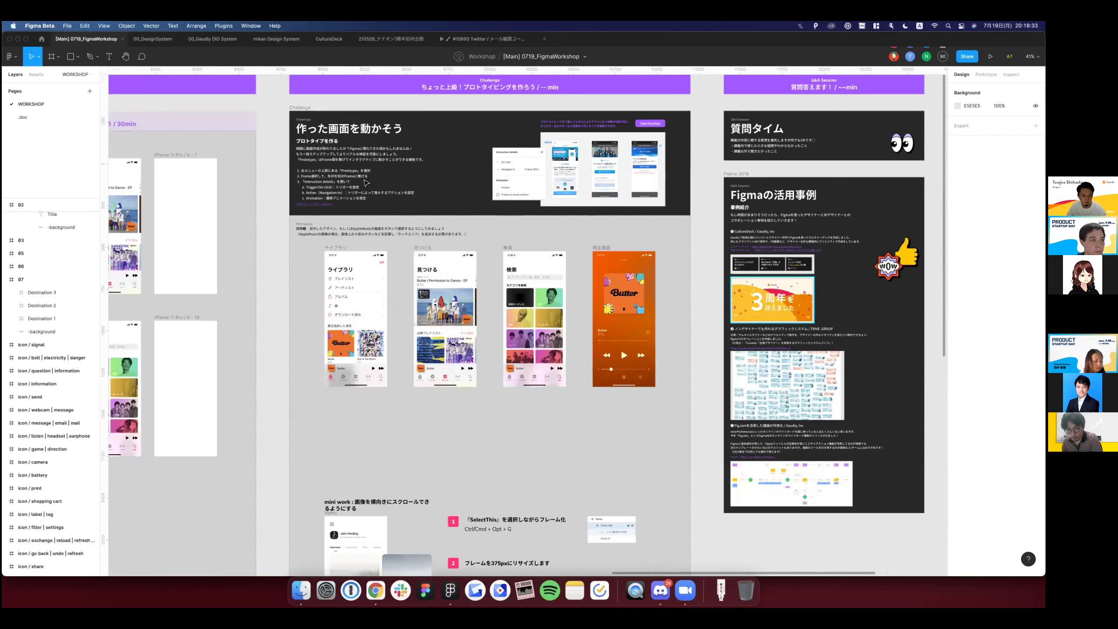
pyautogui.keyDown('ctrl'); pyautogui.scroll(-2, 549, 253); pyautogui.keyUp('ctrl')
pyautogui.keyDown('ctrl'); pyautogui.scroll(-2, 429, 279); pyautogui.keyUp('ctrl')
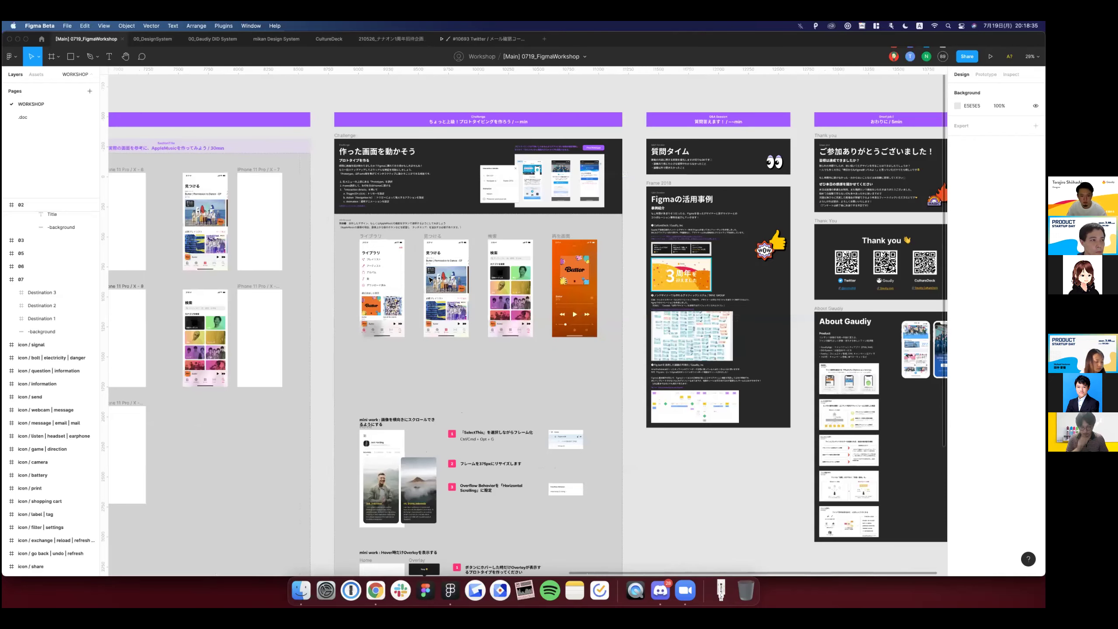
pyautogui.keyDown('ctrl'); pyautogui.scroll(3, 430, 279); pyautogui.keyUp('ctrl')
pyautogui.scroll(3, 429, 279)
pyautogui.hscroll(-1, 429, 279)
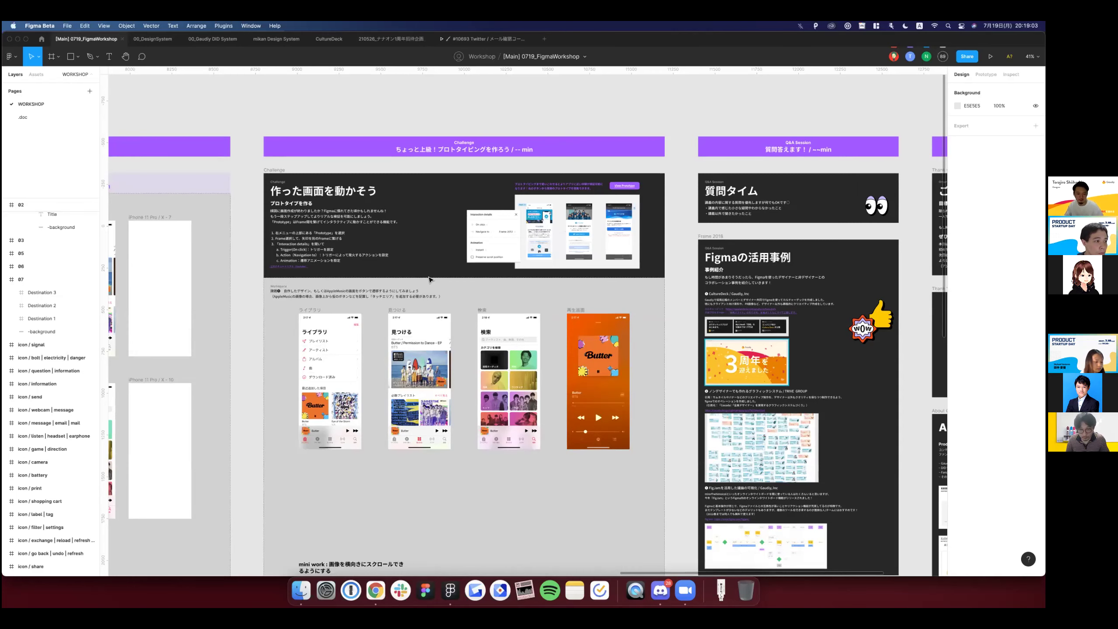
# Zoom out to the whole board, then zoom in on the three iPhone 11 Pro frames under Let's Try.
pyautogui.hscroll(-3, 429, 279)
pyautogui.scroll(-5, 429, 278)
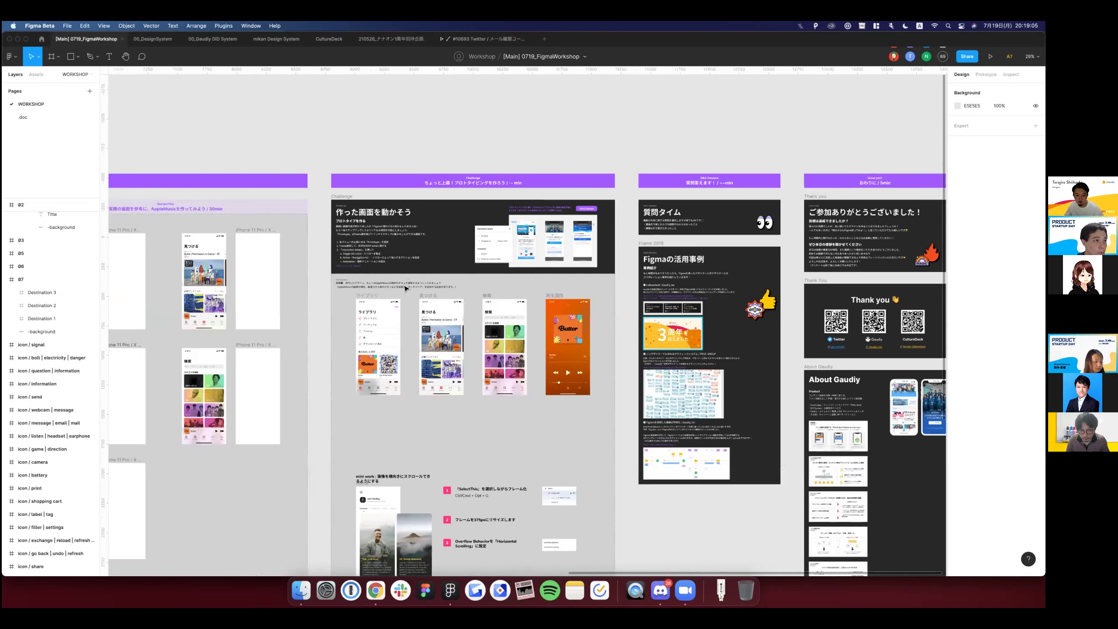
pyautogui.scroll(5, 404, 288)
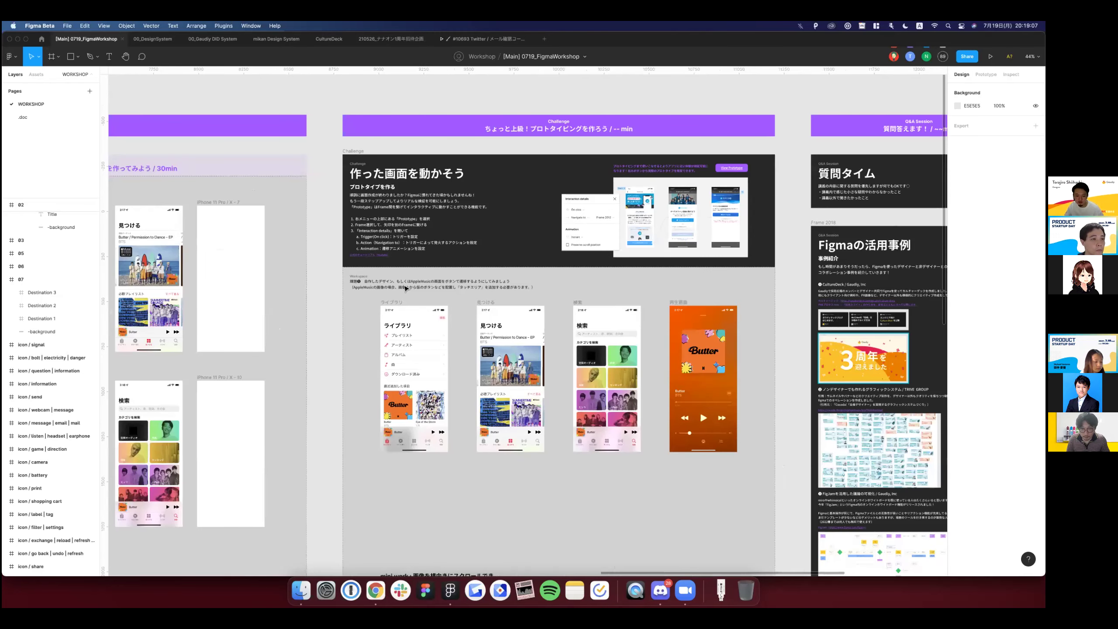
pyautogui.scroll(-2, 405, 287)
pyautogui.scroll(-1, 405, 289)
pyautogui.hscroll(-5, 405, 289)
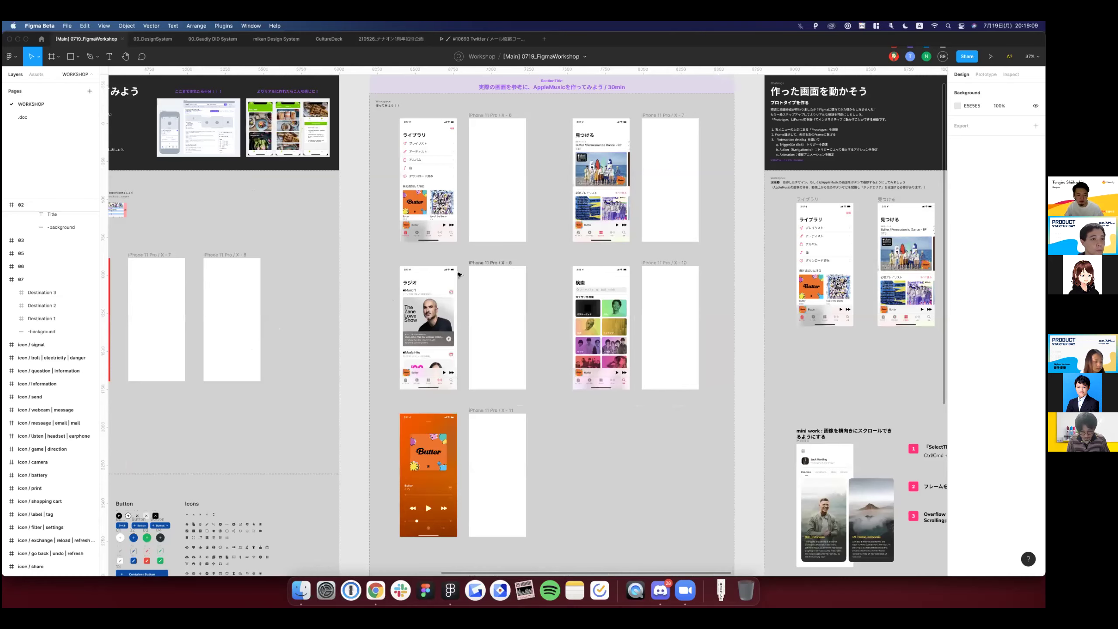
pyautogui.hscroll(-3, 459, 275)
pyautogui.hscroll(-3, 459, 275)
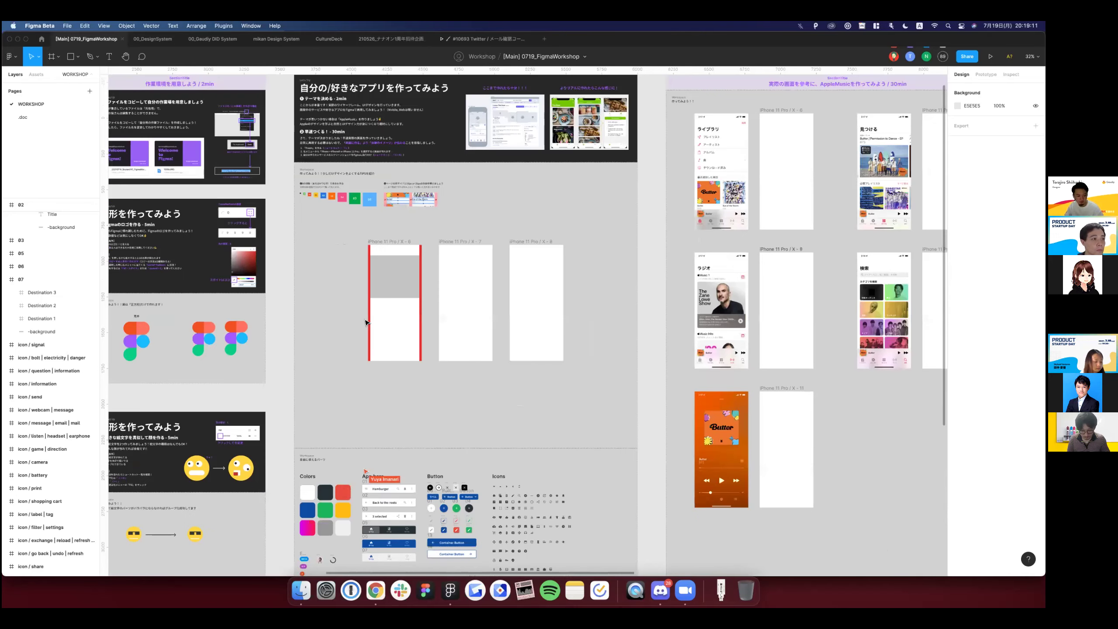
pyautogui.hscroll(-1, 366, 322)
pyautogui.scroll(-2, 465, 314)
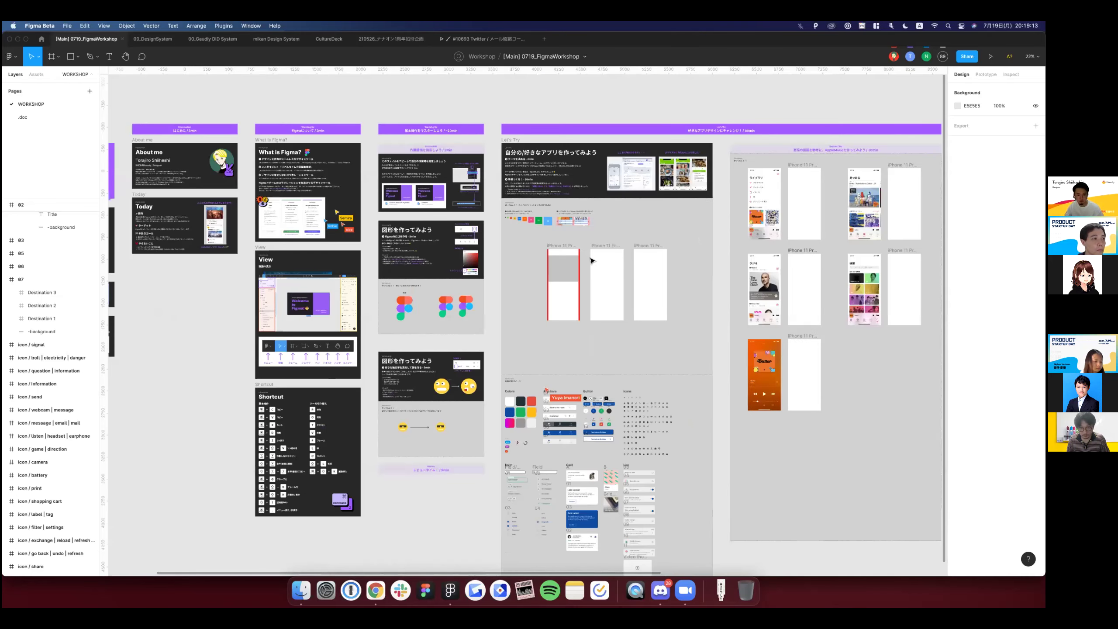
pyautogui.scroll(2, 592, 260)
pyautogui.scroll(3, 530, 232)
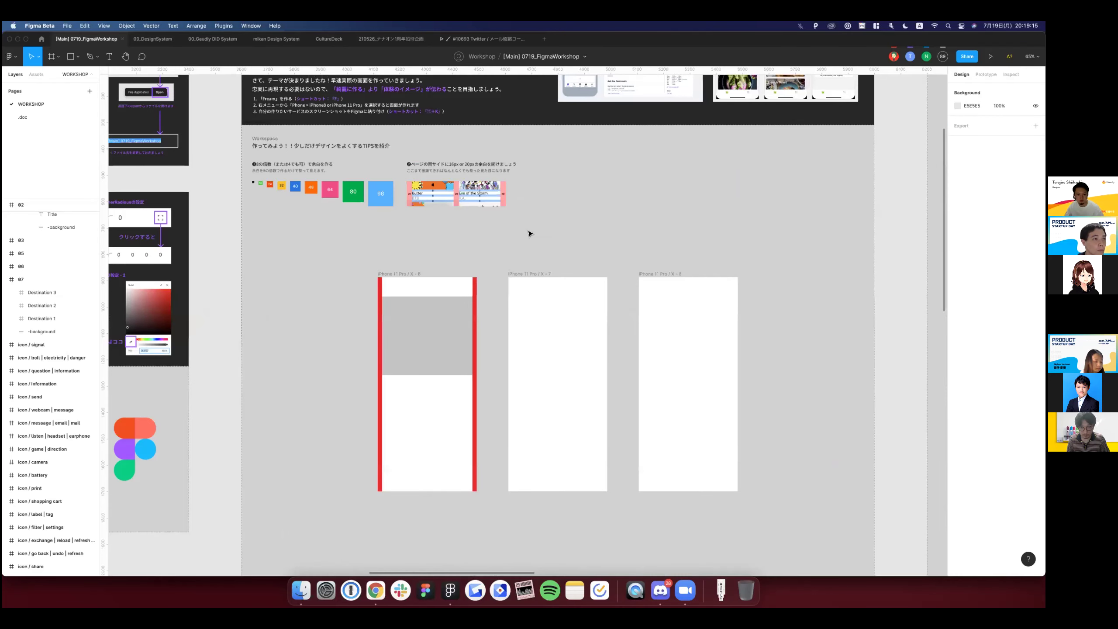
pyautogui.scroll(5, 530, 233)
pyautogui.scroll(3, 530, 233)
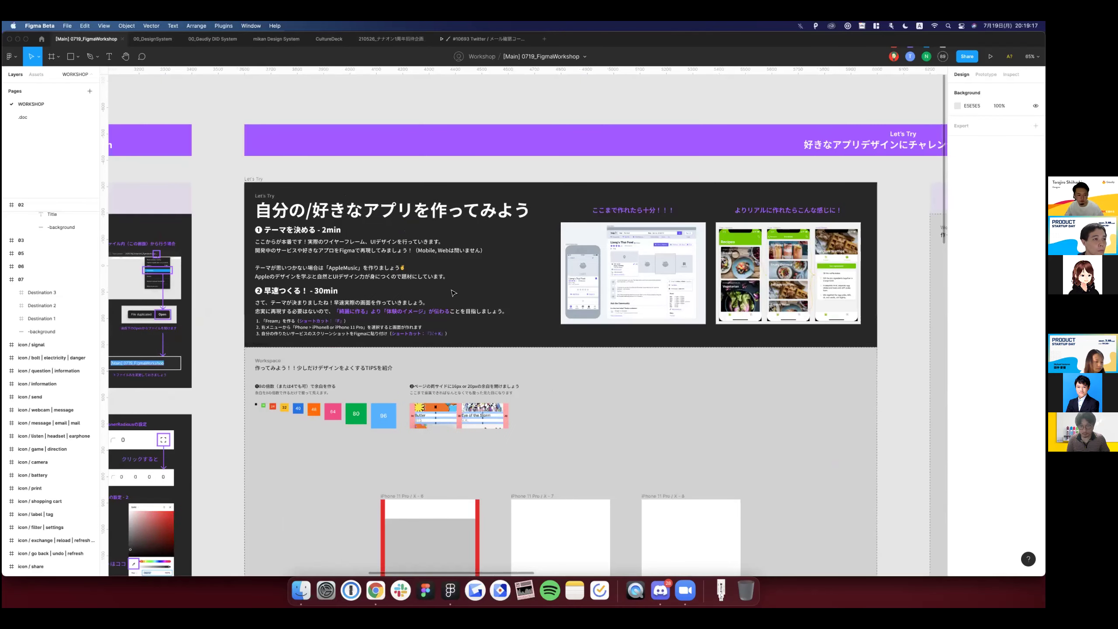
pyautogui.scroll(-8, 459, 364)
pyautogui.scroll(-3, 459, 363)
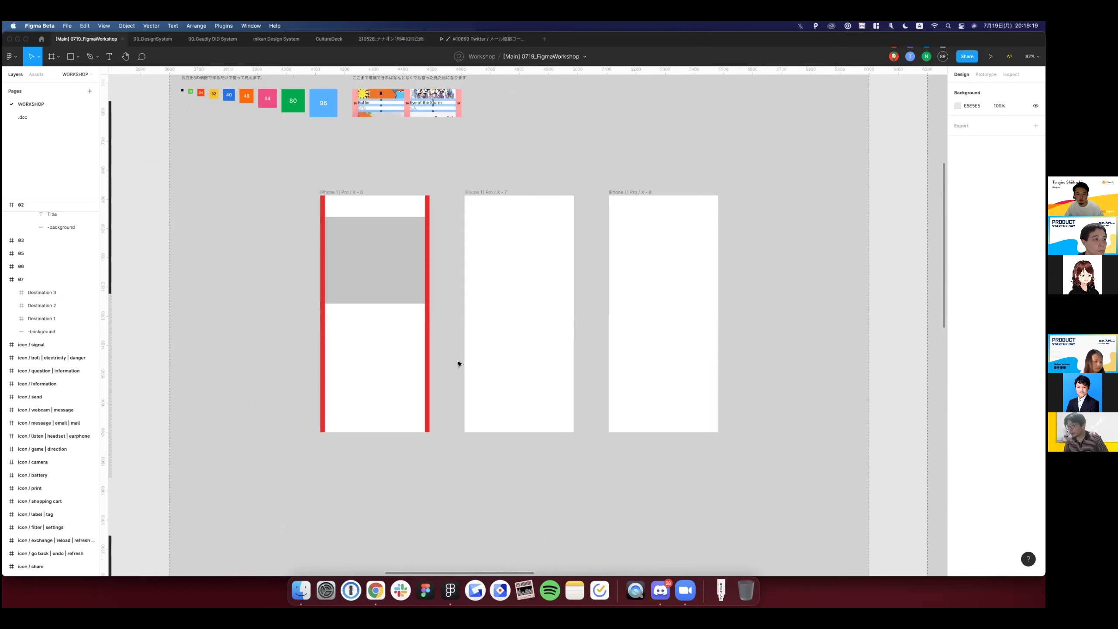
pyautogui.scroll(-2, 458, 363)
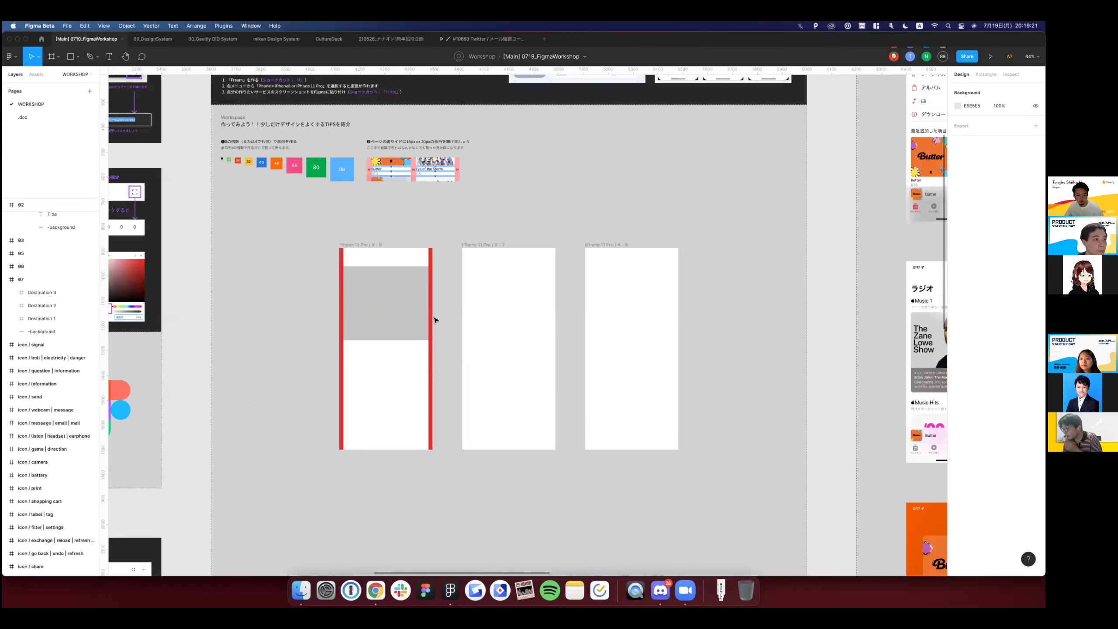
pyautogui.scroll(1, 435, 319)
# Delete the grey placeholder block and red side bars from the iPhone 11 Pro / X-6 frame.
pyautogui.click(431, 320)
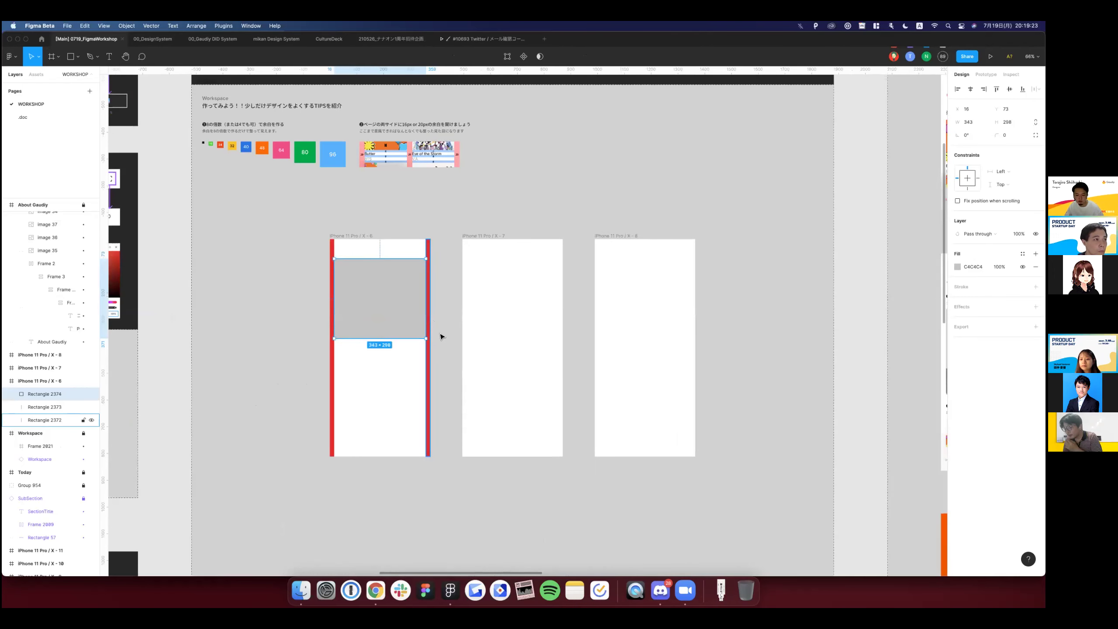
pyautogui.press('Delete')
pyautogui.click(428, 337)
pyautogui.press('Delete')
pyautogui.press('Delete')
pyautogui.scroll(-1, 386, 293)
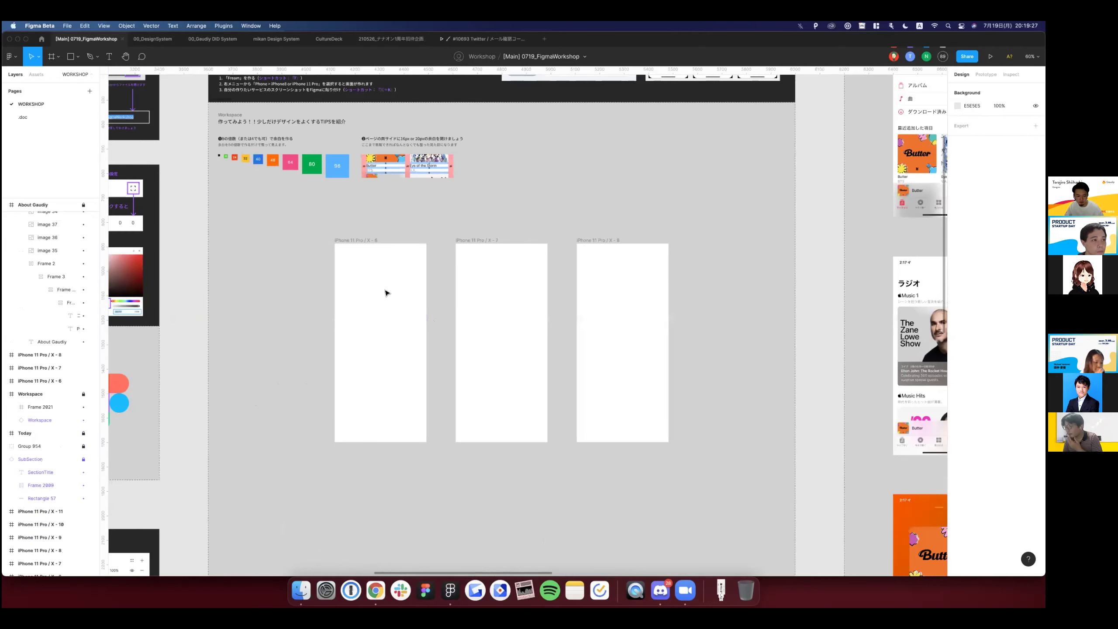
pyautogui.scroll(-7, 385, 293)
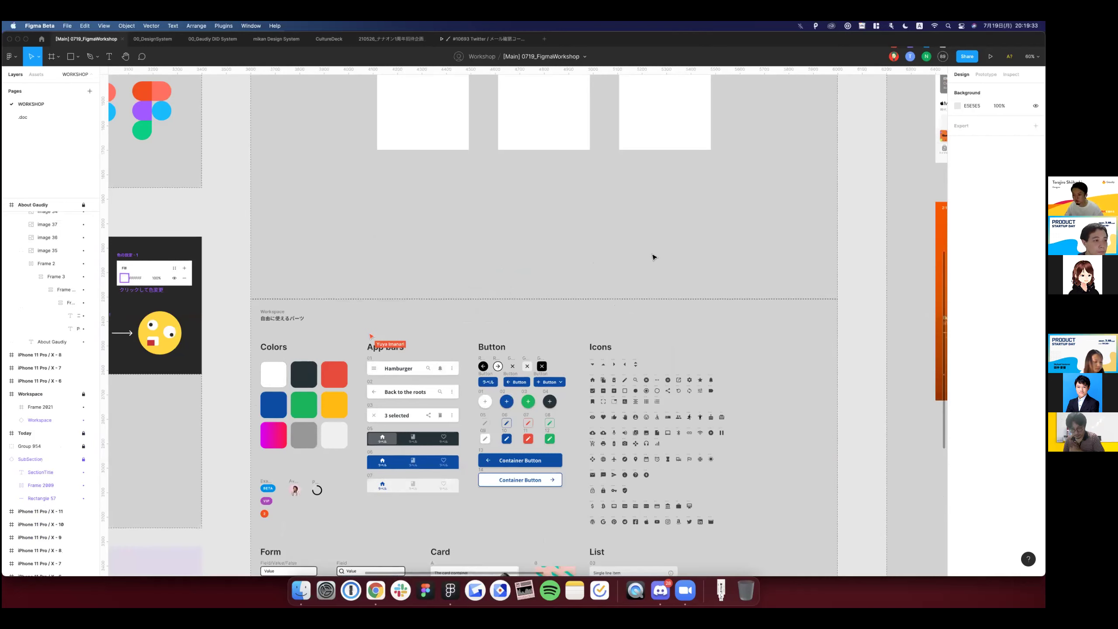
pyautogui.scroll(5, 659, 248)
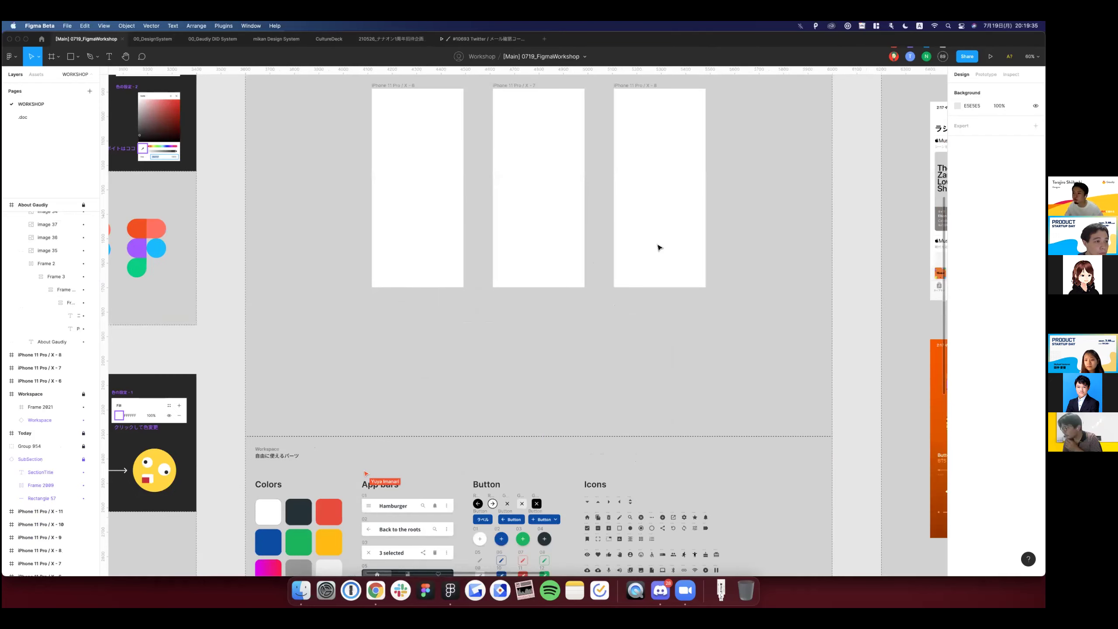
pyautogui.scroll(2, 659, 248)
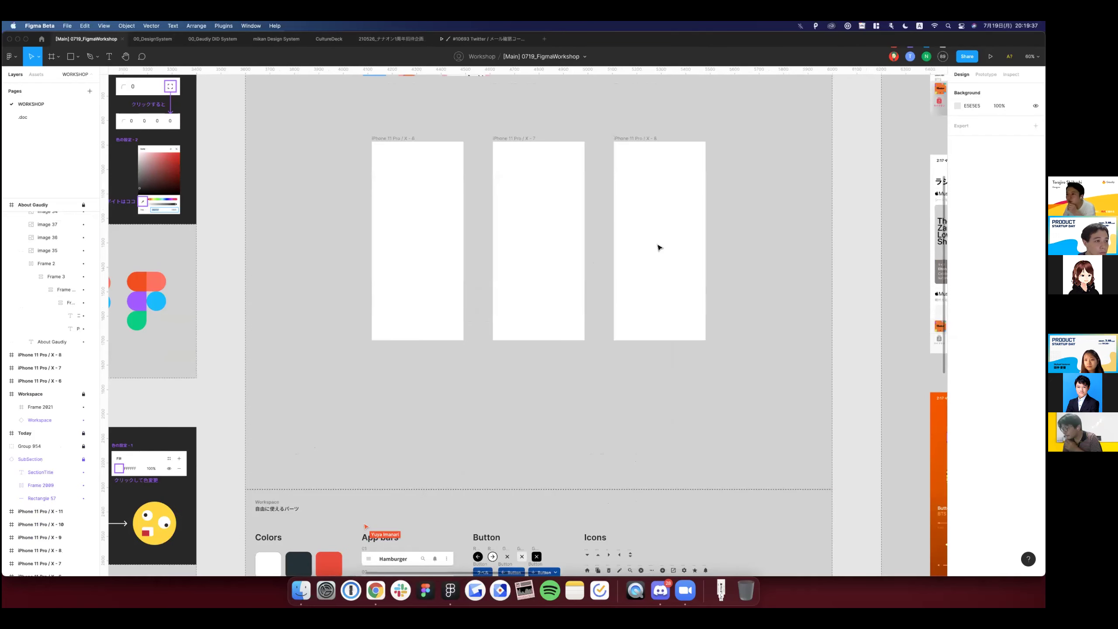
pyautogui.scroll(2, 739, 237)
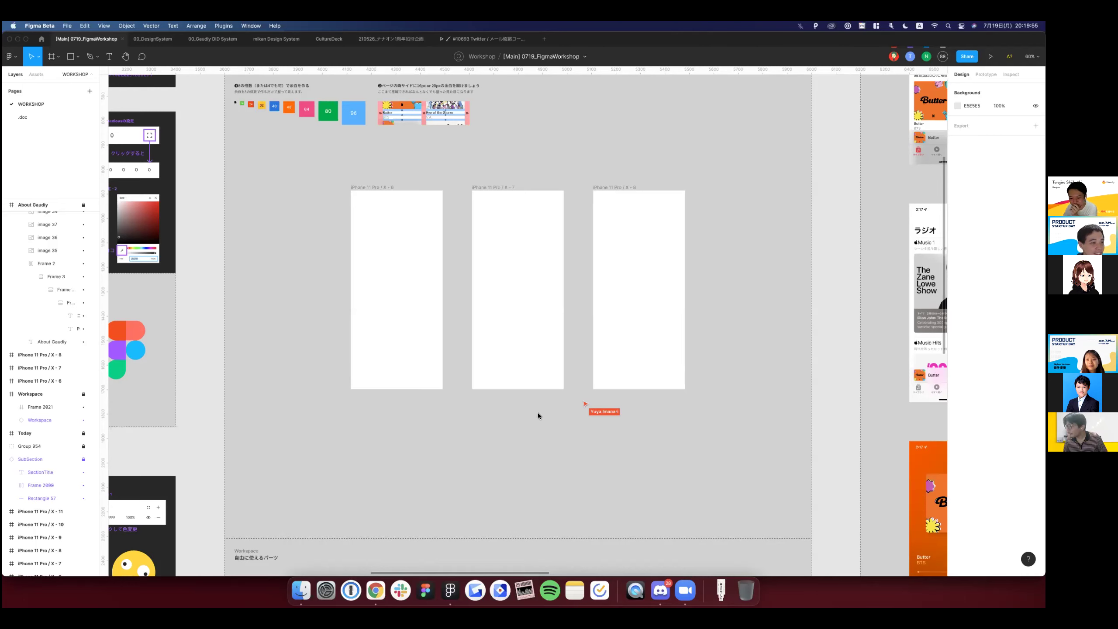
pyautogui.hscroll(2, 554, 416)
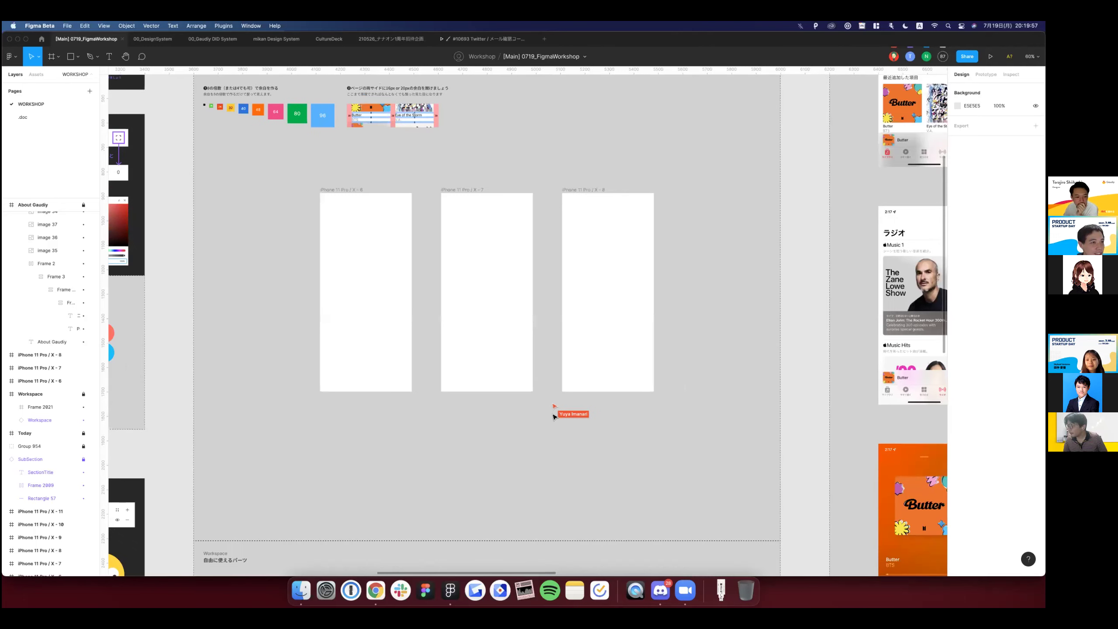
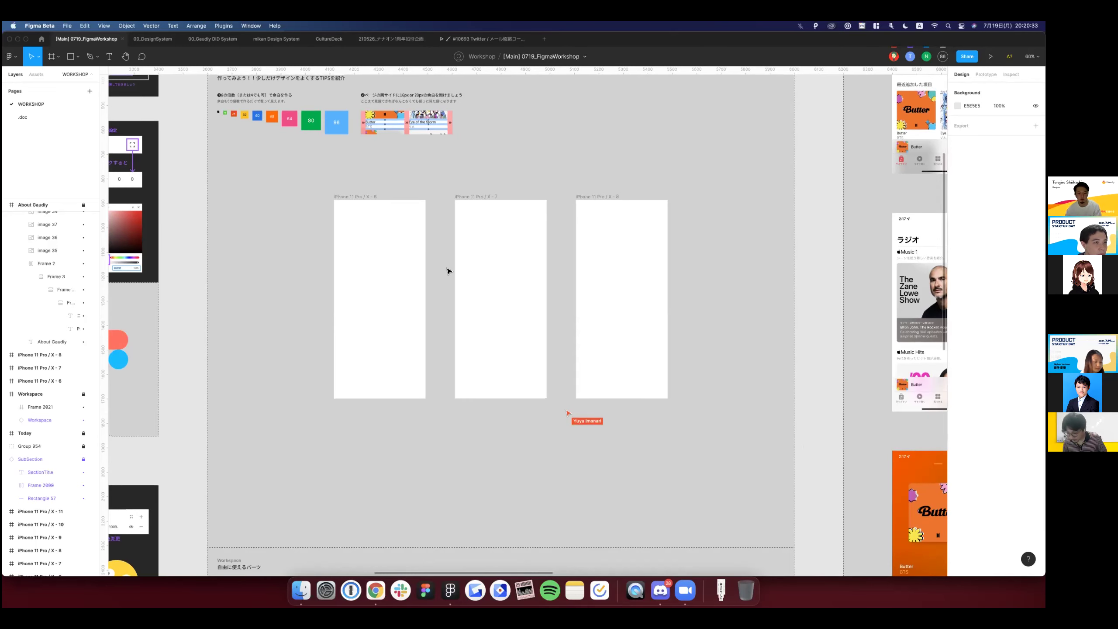
# Draw a test rectangle in the first iPhone frame, then undo it.
pyautogui.scroll(-3, 447, 271)
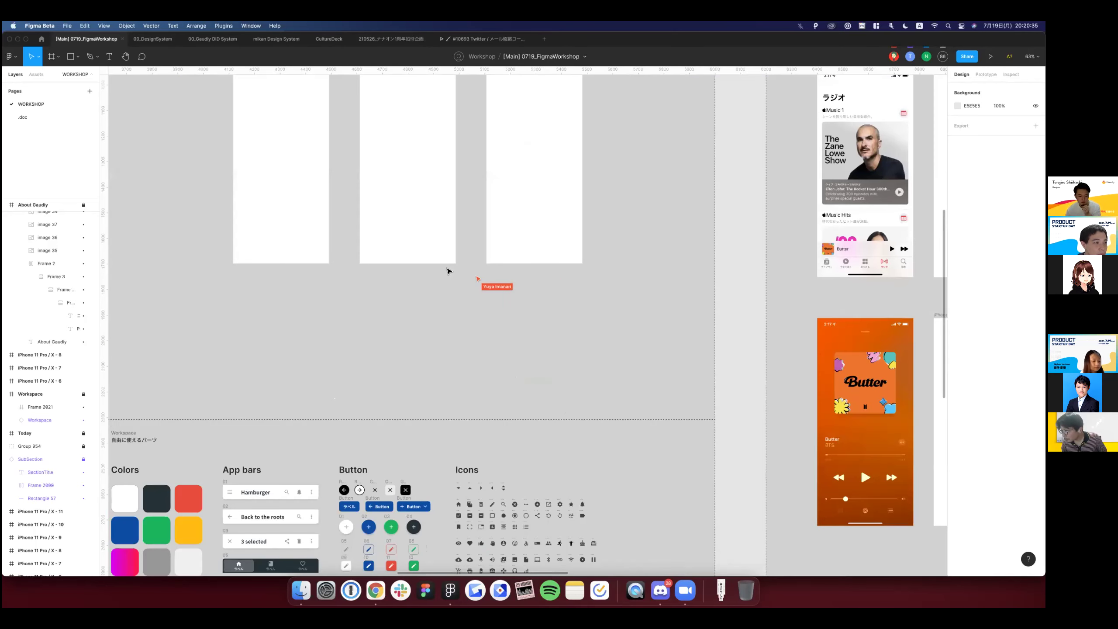
pyautogui.scroll(-5, 448, 271)
pyautogui.scroll(-2, 448, 270)
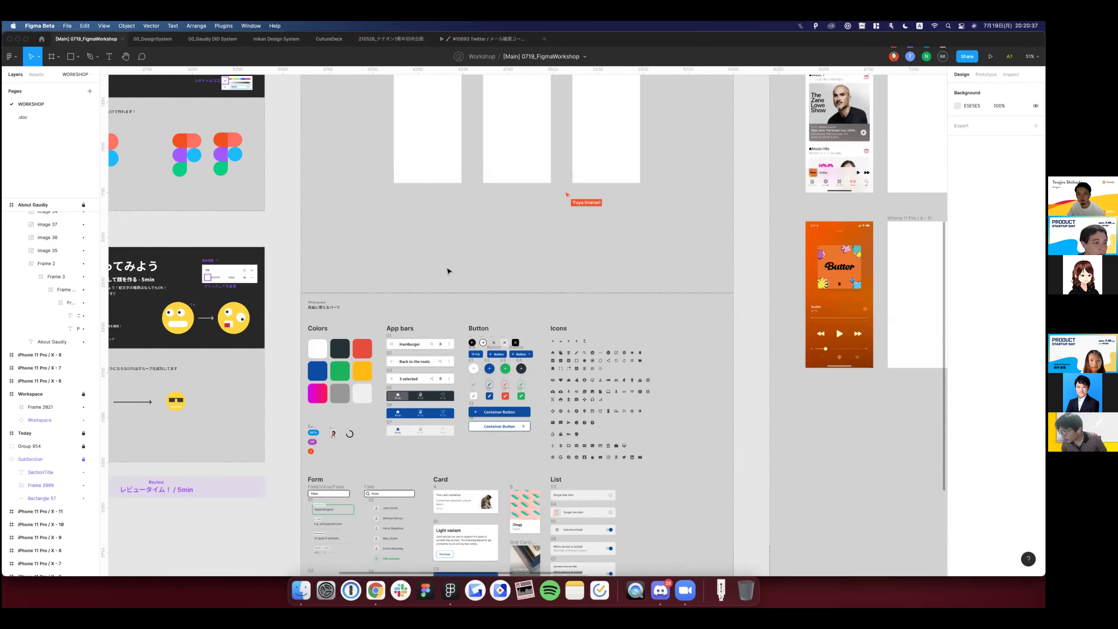
pyautogui.scroll(-2, 448, 271)
pyautogui.scroll(-2, 448, 271)
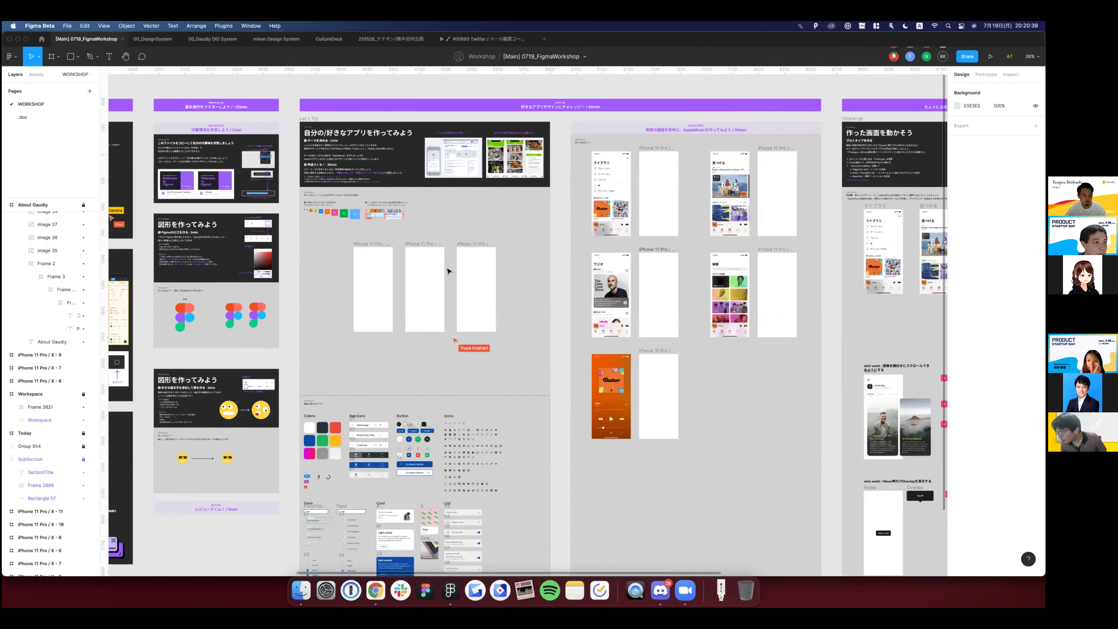
pyautogui.scroll(2, 448, 271)
pyautogui.scroll(2, 448, 270)
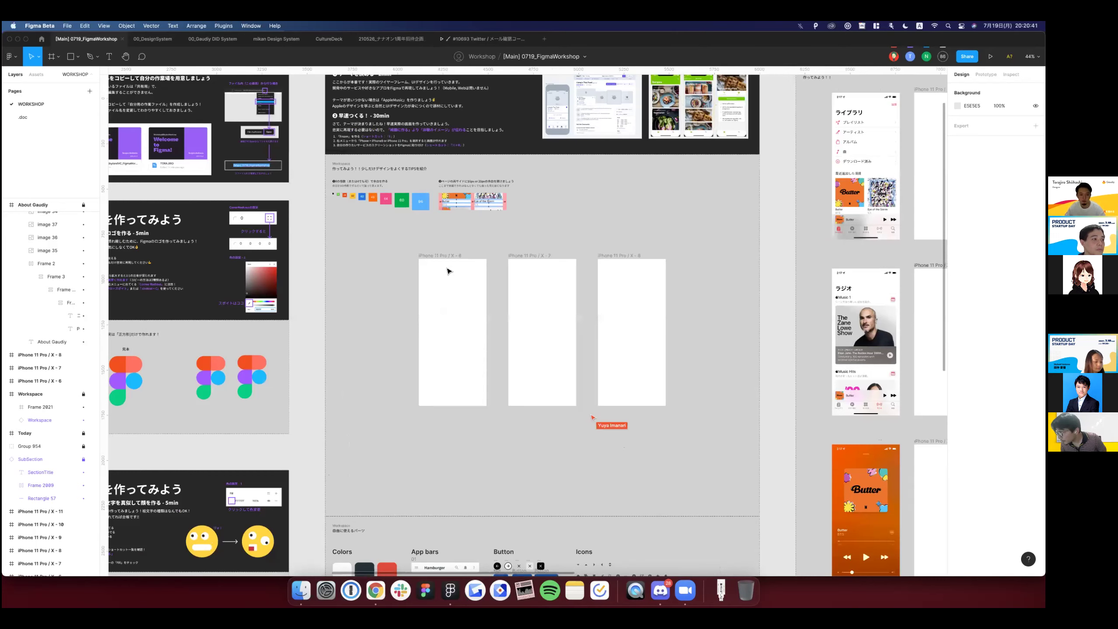
pyautogui.scroll(-1, 448, 271)
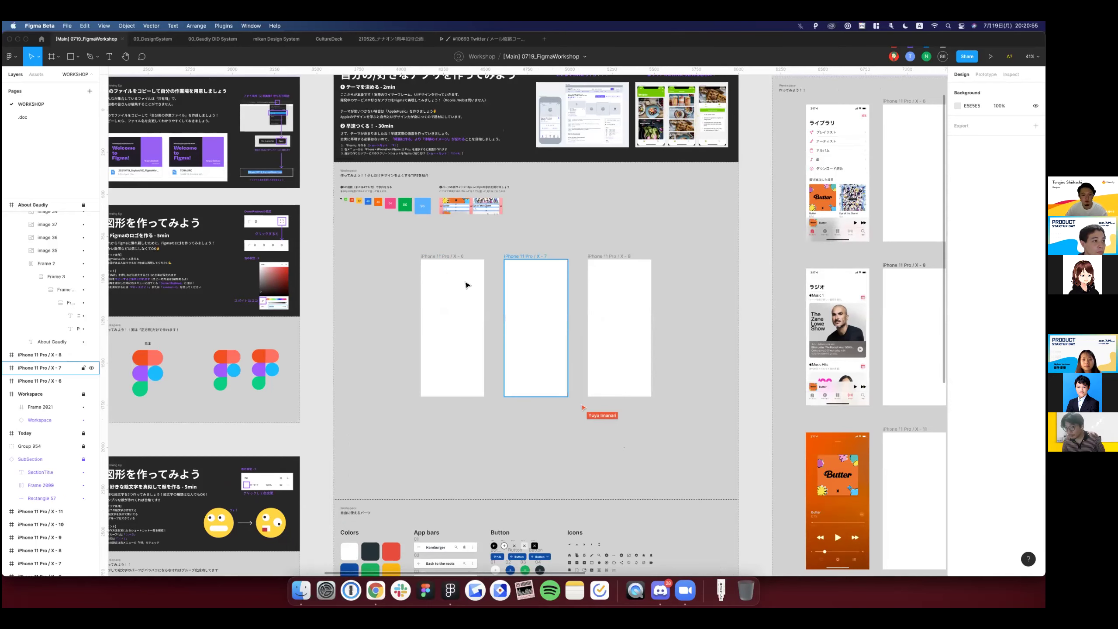
pyautogui.scroll(5, 466, 284)
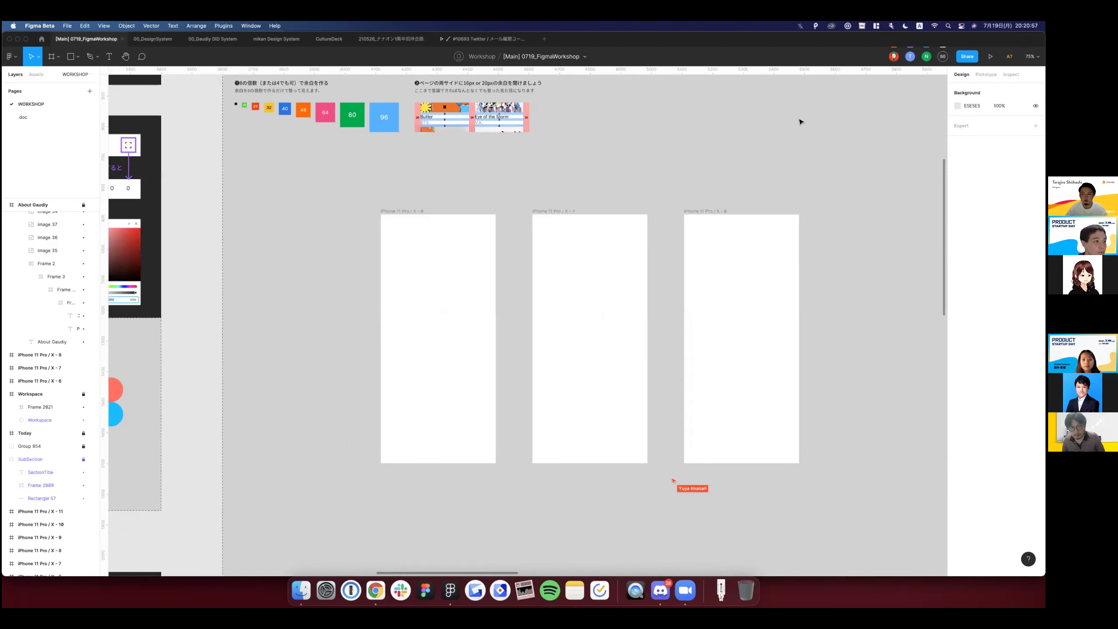
pyautogui.scroll(-2, 798, 120)
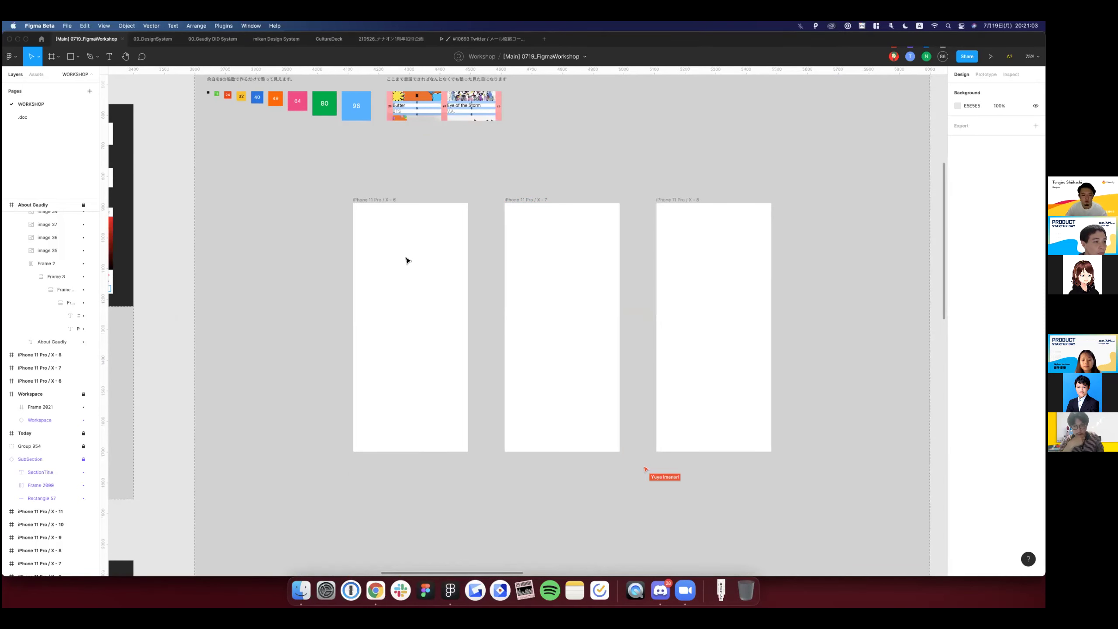
pyautogui.scroll(3, 396, 246)
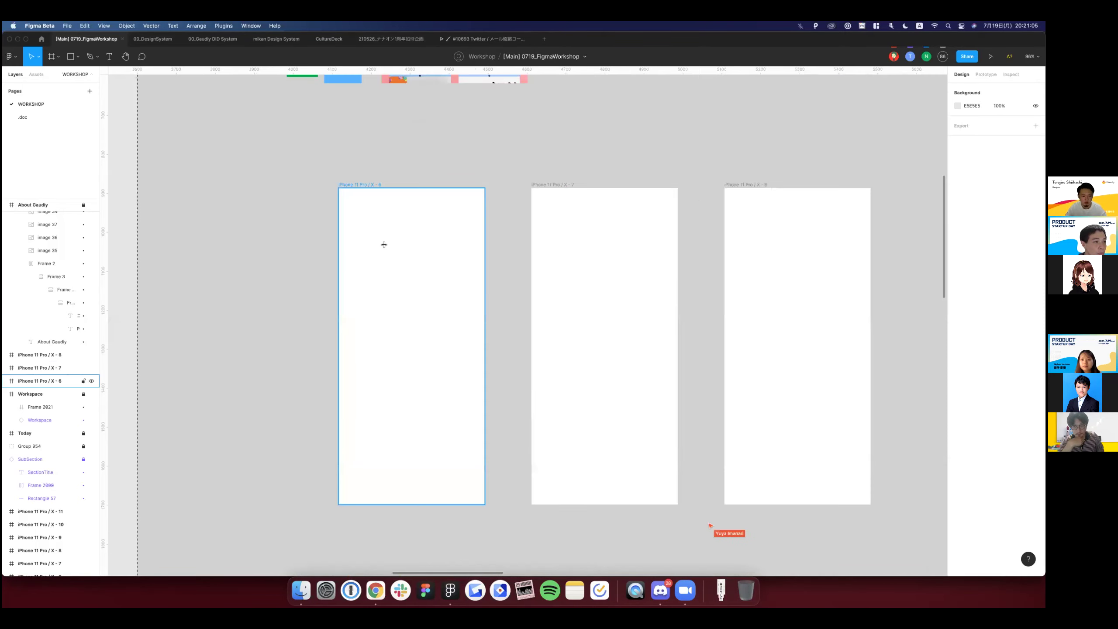
pyautogui.press('r')
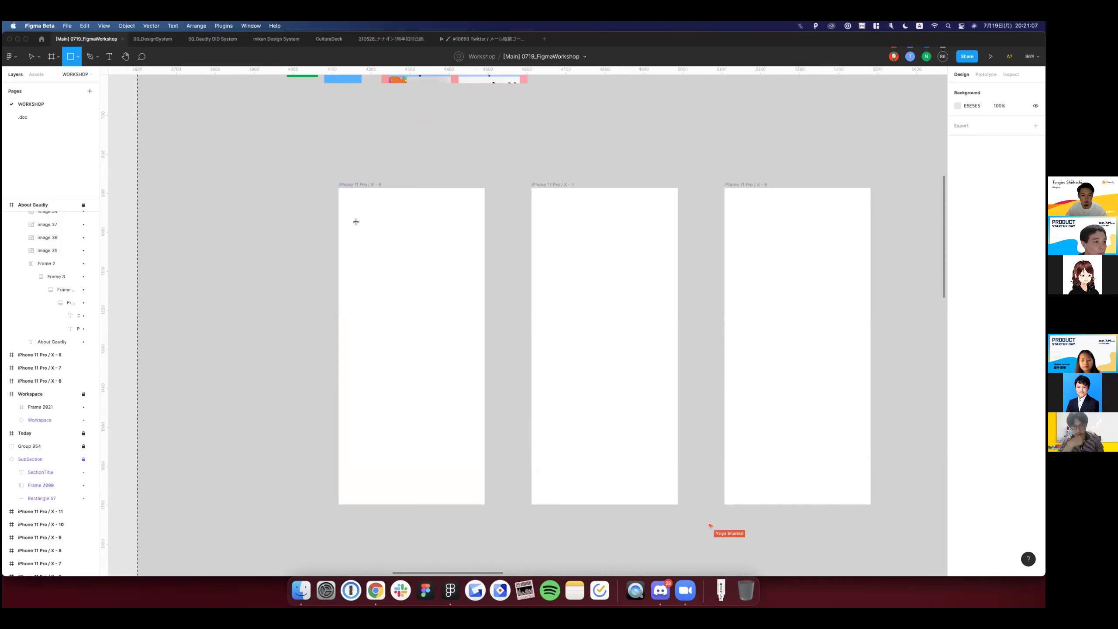
pyautogui.moveTo(439, 303); pyautogui.dragTo(443, 316)
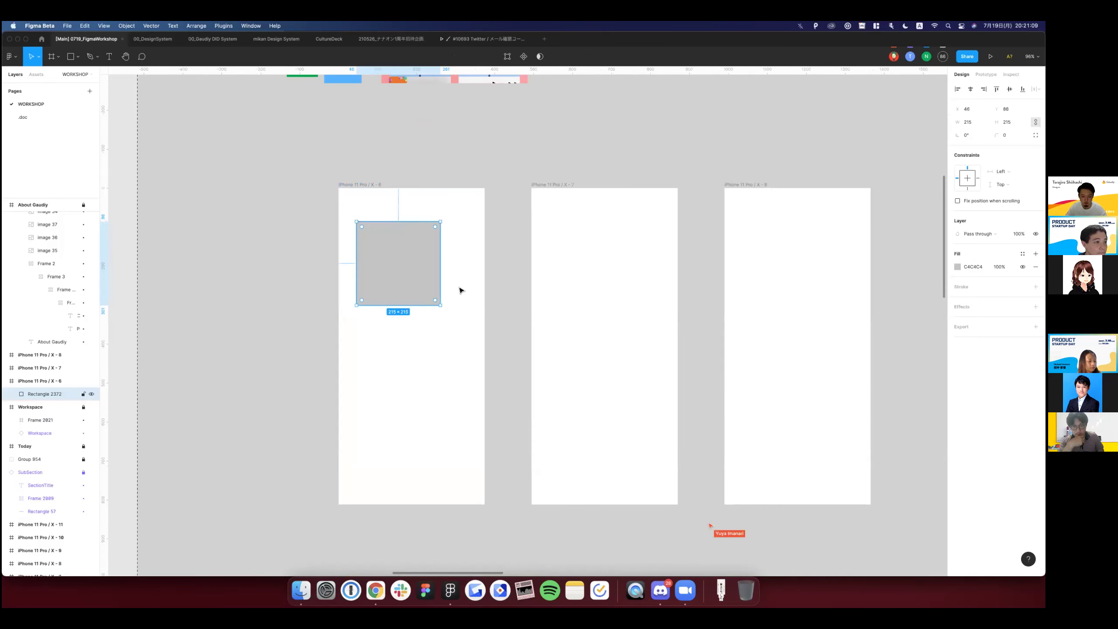
pyautogui.hotkey('ctrl', 'z')
# Select the dark, green and grey colour swatches and paste copies of them.
pyautogui.scroll(-5, 446, 281)
pyautogui.scroll(-5, 447, 281)
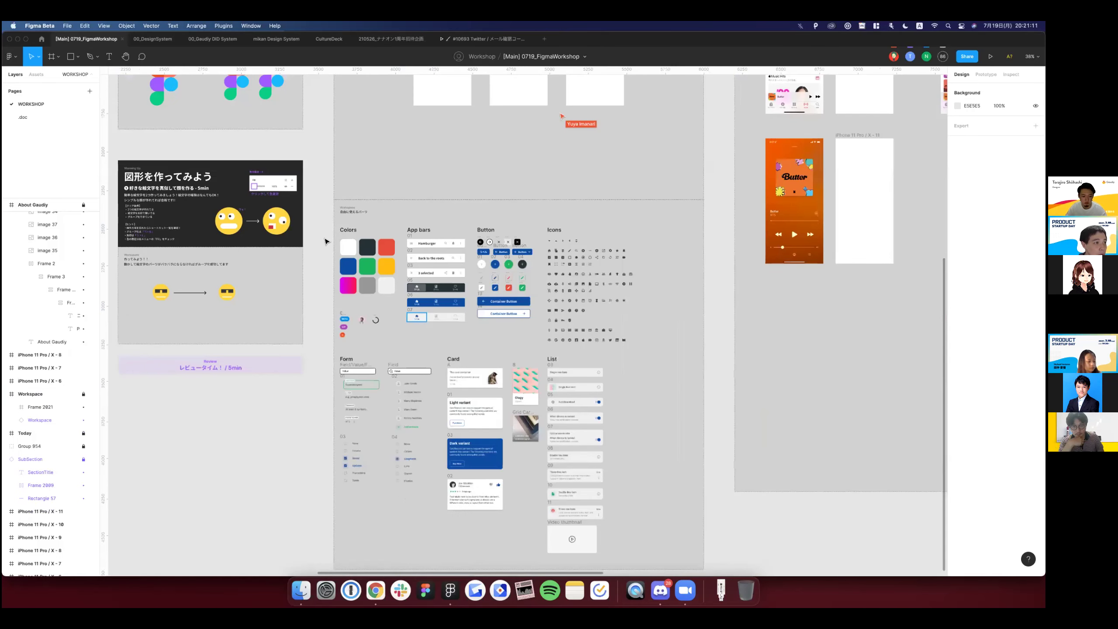
pyautogui.scroll(5, 333, 271)
pyautogui.scroll(2, 333, 271)
pyautogui.click(333, 271)
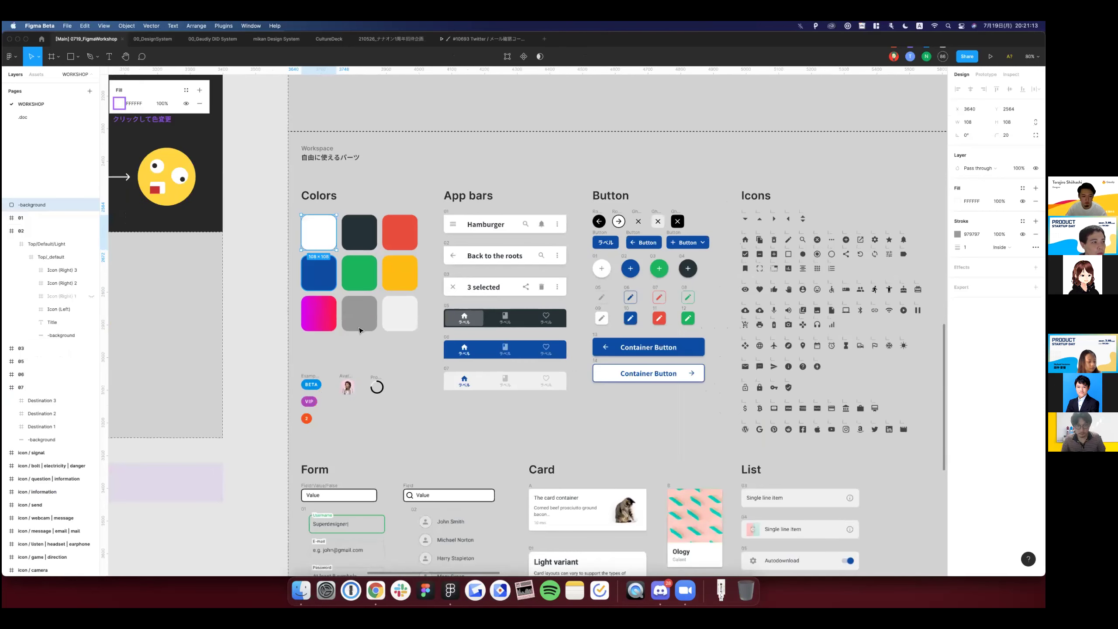
pyautogui.click(359, 231)
pyautogui.keyDown('shift'); pyautogui.click(359, 273); pyautogui.keyUp('shift')
pyautogui.keyDown('shift'); pyautogui.click(362, 323); pyautogui.keyUp('shift')
pyautogui.scroll(-3, 363, 323)
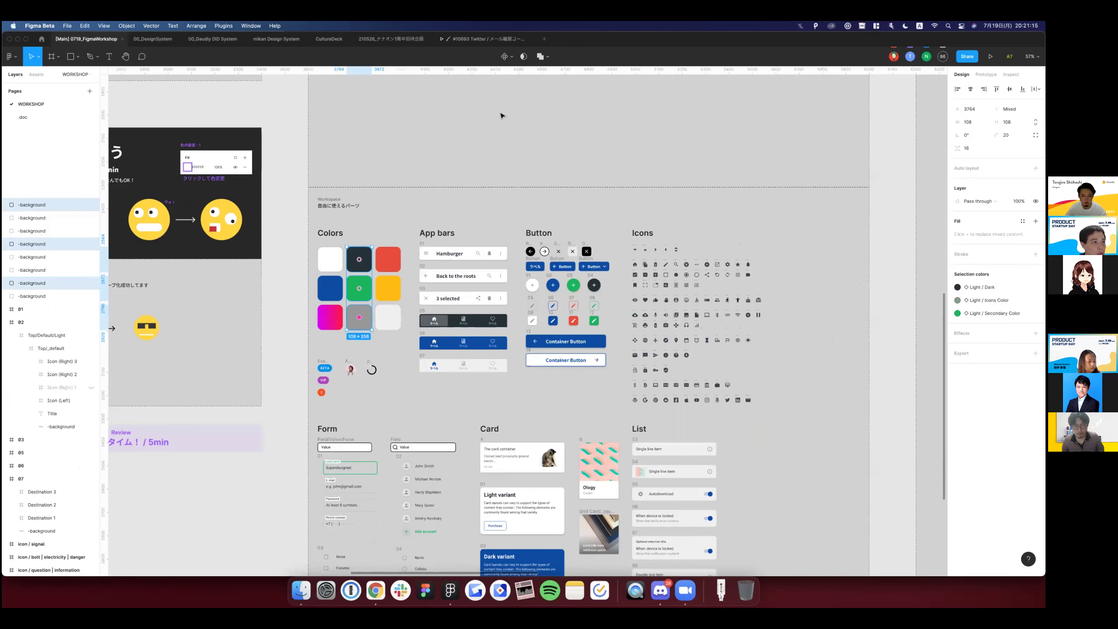
pyautogui.hotkey('ctrl', 'v')
# Move the swatch copies into the first iPhone frame and spread them vertically.
pyautogui.scroll(5, 502, 379)
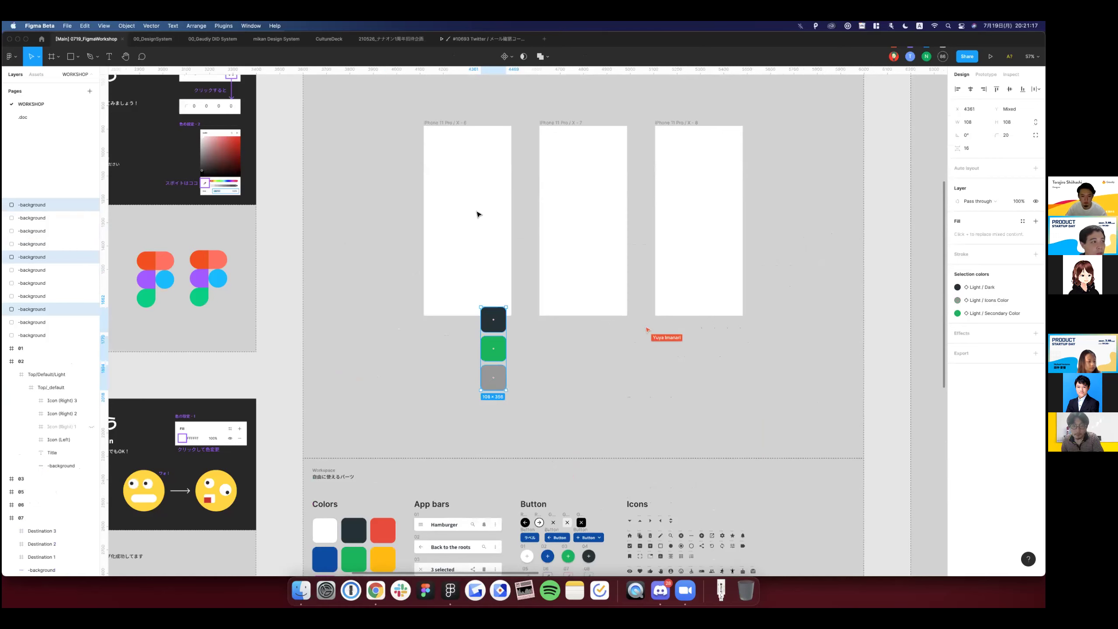
pyautogui.moveTo(503, 369); pyautogui.dragTo(477, 214)
pyautogui.scroll(2, 476, 252)
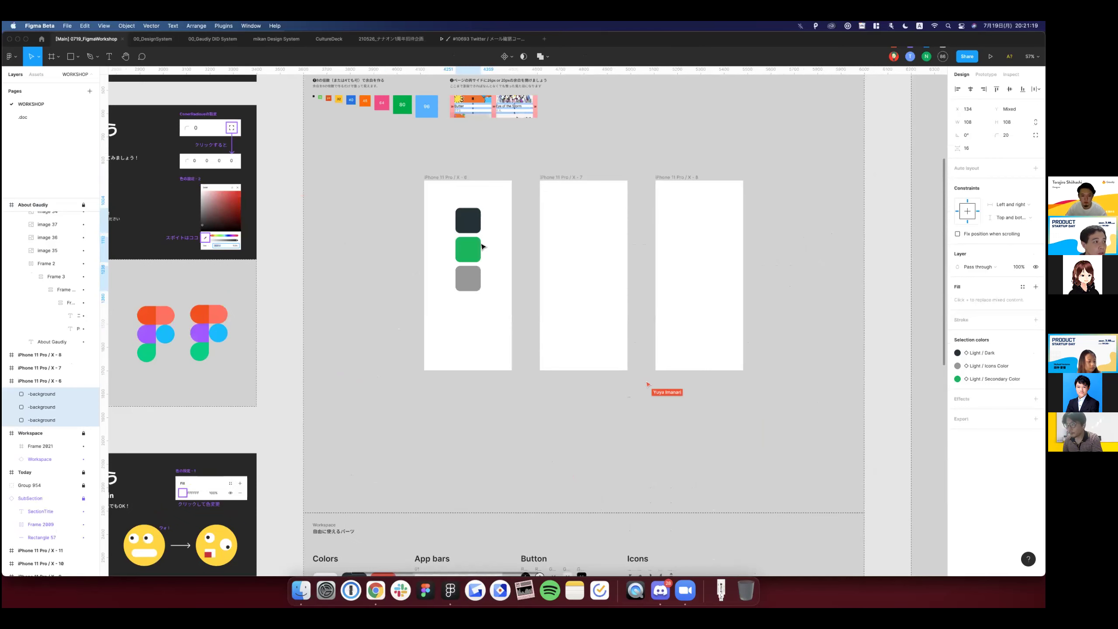
pyautogui.scroll(3, 483, 247)
pyautogui.moveTo(466, 265); pyautogui.dragTo(462, 262)
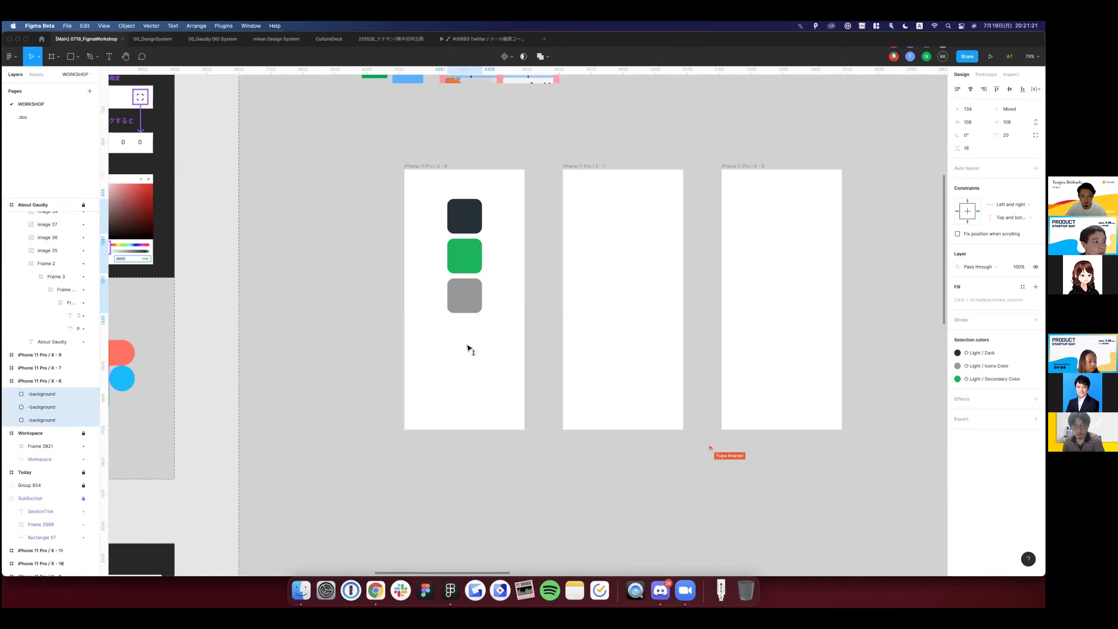
pyautogui.click(477, 366)
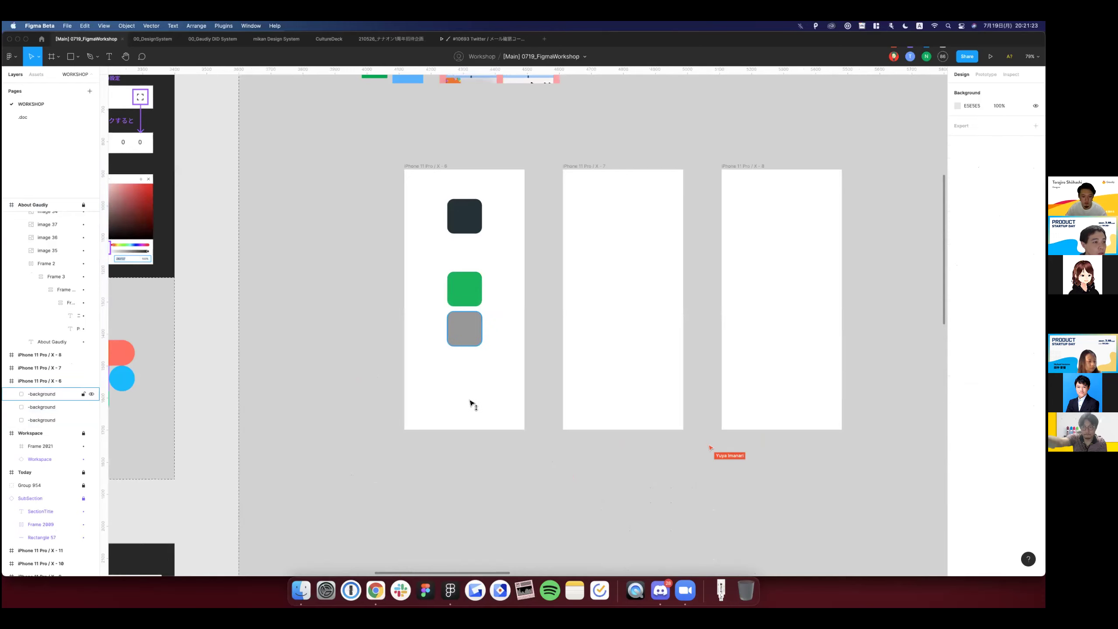
pyautogui.moveTo(471, 404); pyautogui.dragTo(469, 395)
pyautogui.click(517, 203)
pyautogui.scroll(2, 517, 203)
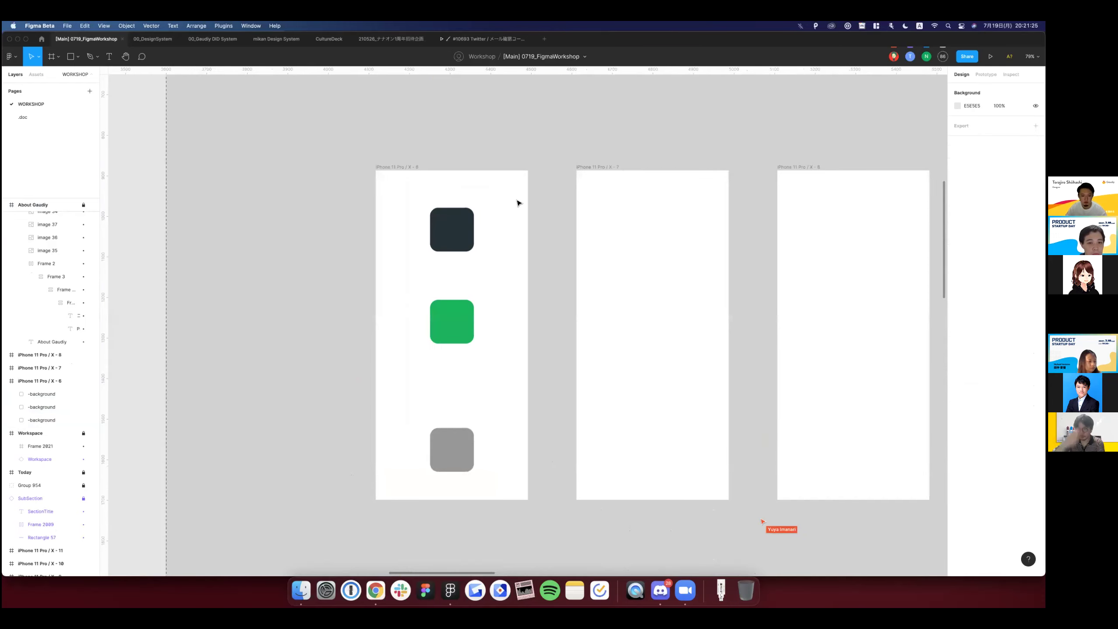
# Add an 'option' text label to the right of the coloured squares.
pyautogui.scroll(2, 516, 203)
pyautogui.scroll(-1, 430, 374)
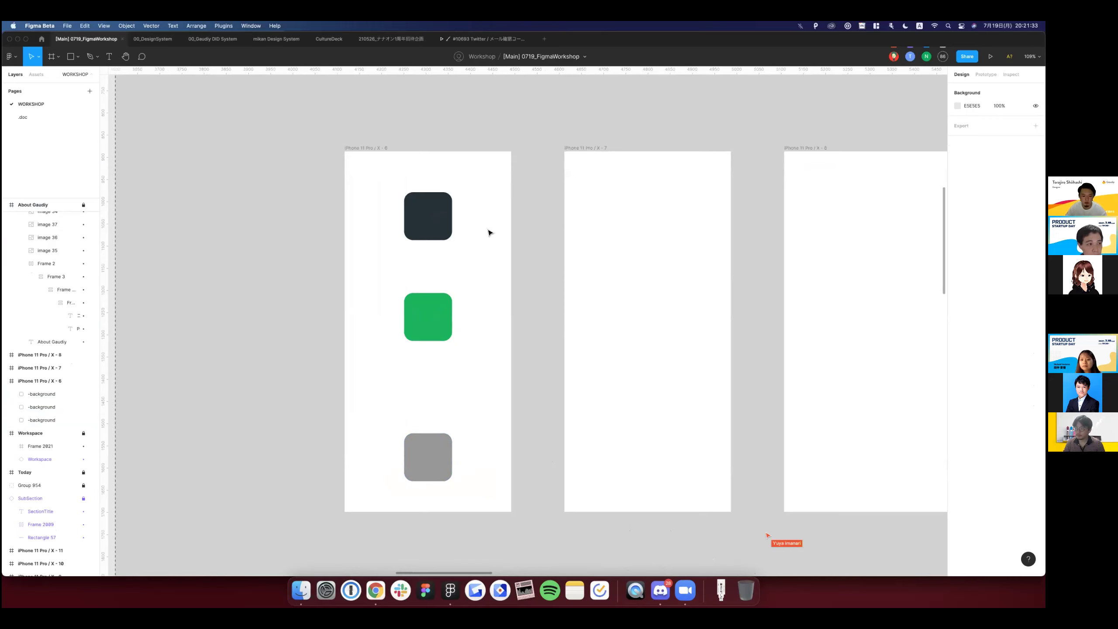
pyautogui.scroll(2, 490, 232)
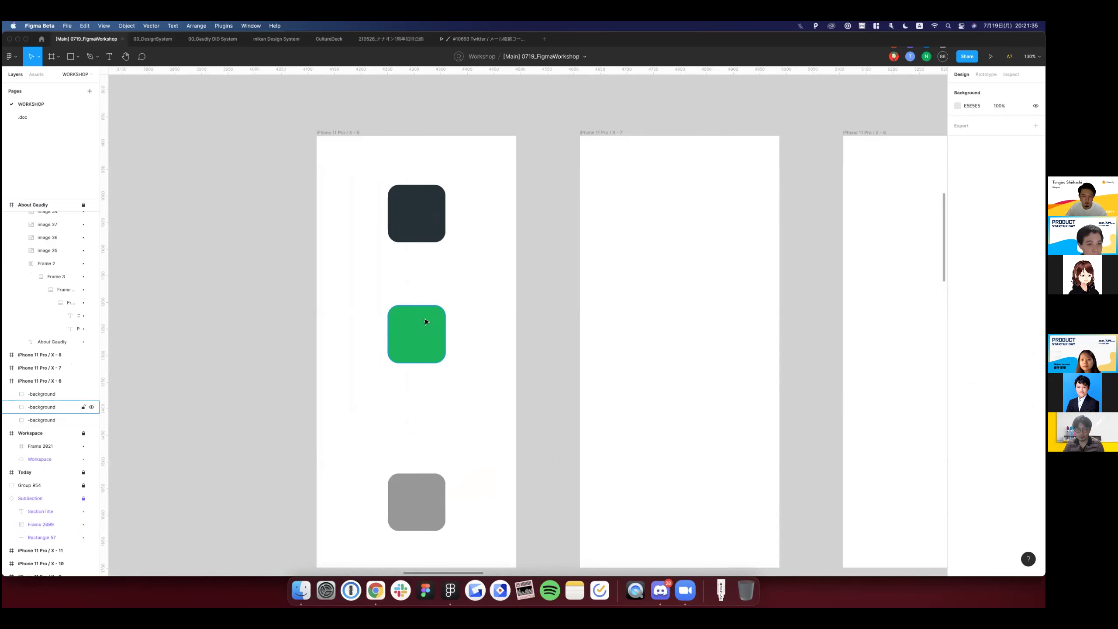
pyautogui.click(42, 407)
pyautogui.press('alt')
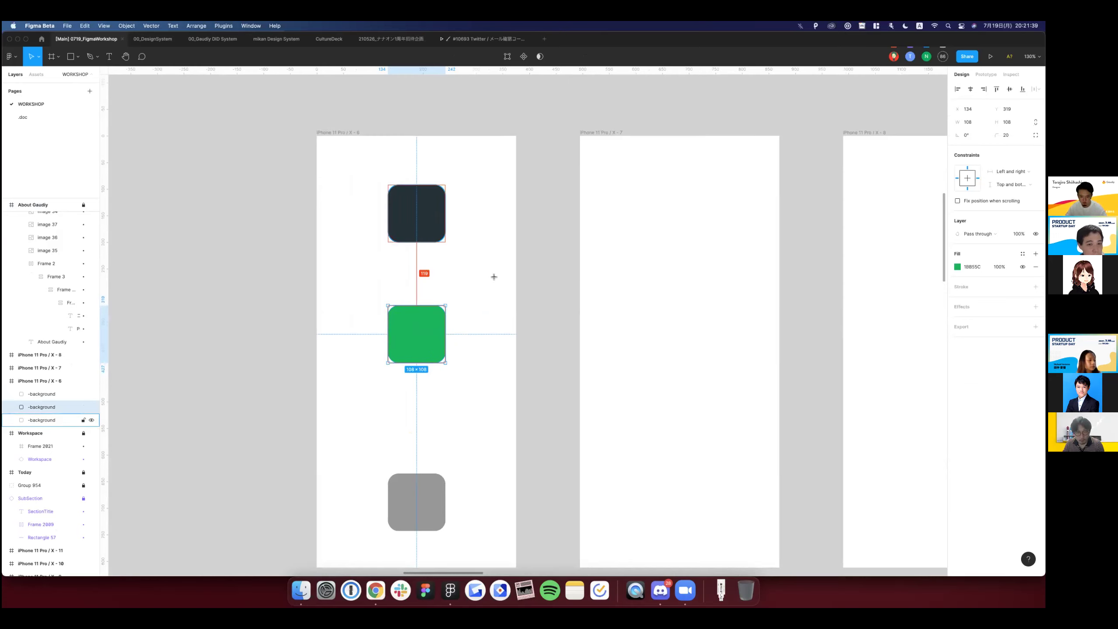
pyautogui.press('t')
pyautogui.click(488, 276)
pyautogui.write('option')
pyautogui.click(427, 327)
# Measure and adjust the gaps between the dark, green and grey squares, undoing the last moves.
pyautogui.press('alt')
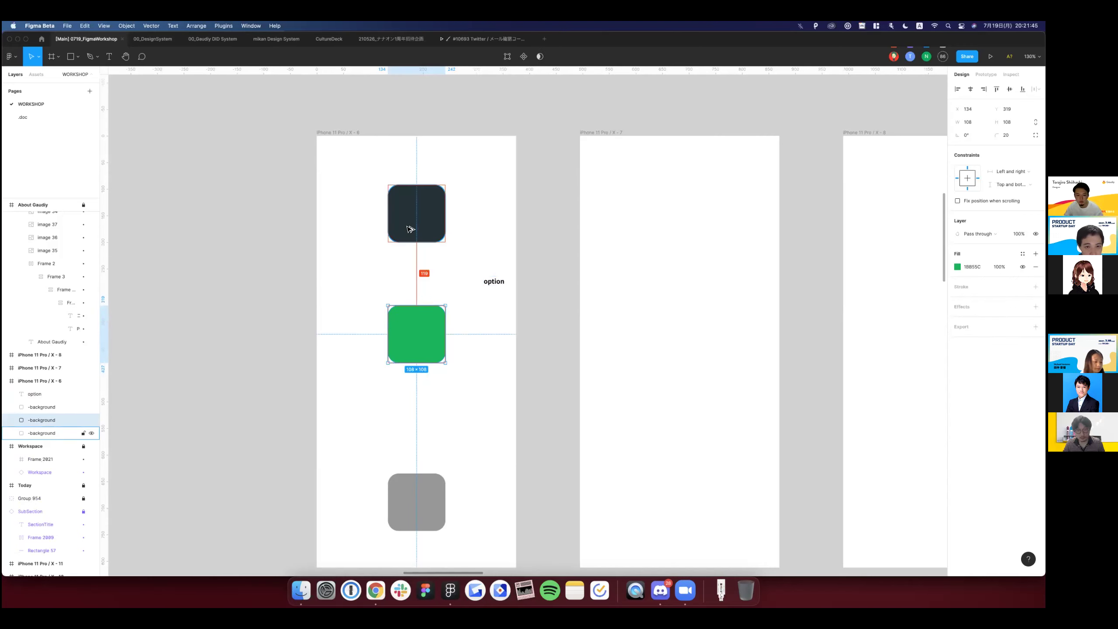
pyautogui.hotkey('shift', 'Up')
pyautogui.hotkey('shift', 'Up')
pyautogui.hotkey('shift', 'Up')
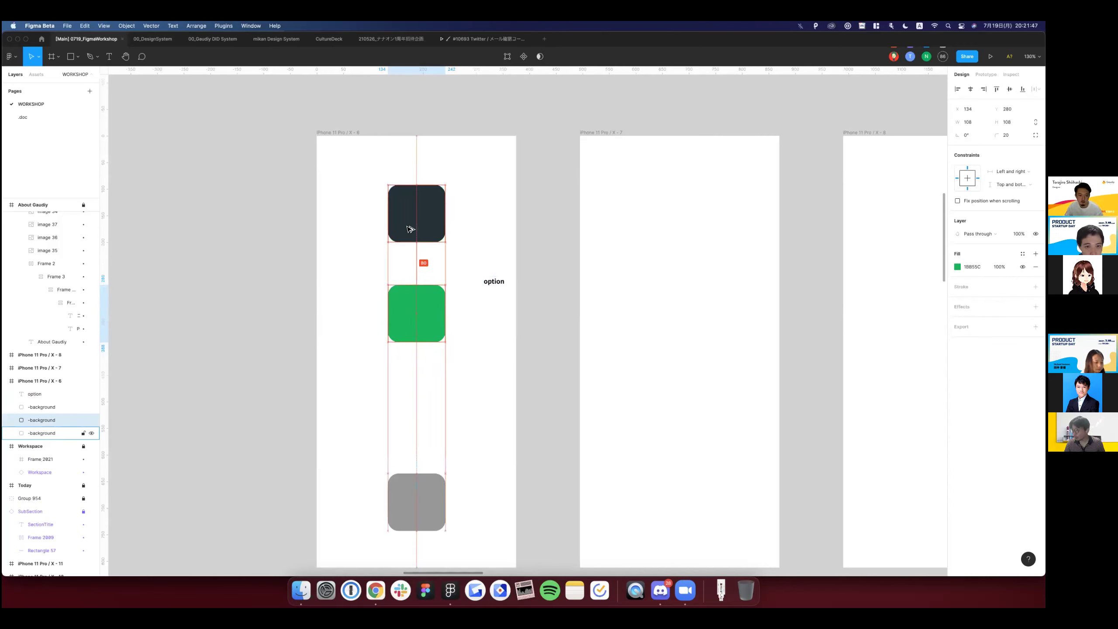
pyautogui.moveTo(416, 511); pyautogui.dragTo(417, 422)
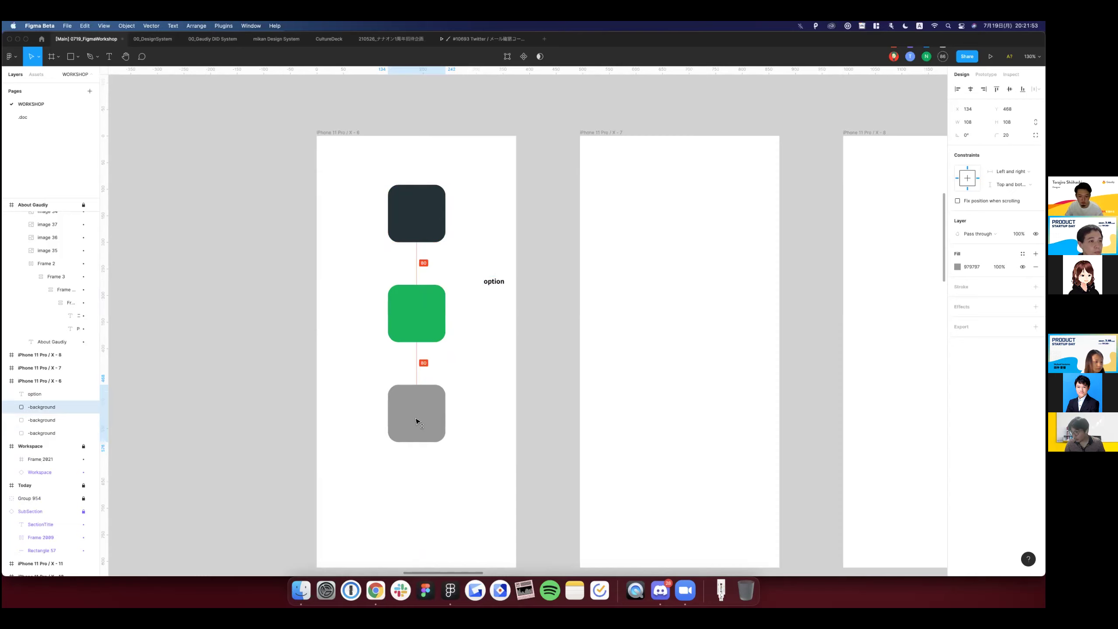
pyautogui.moveTo(417, 357); pyautogui.dragTo(418, 357)
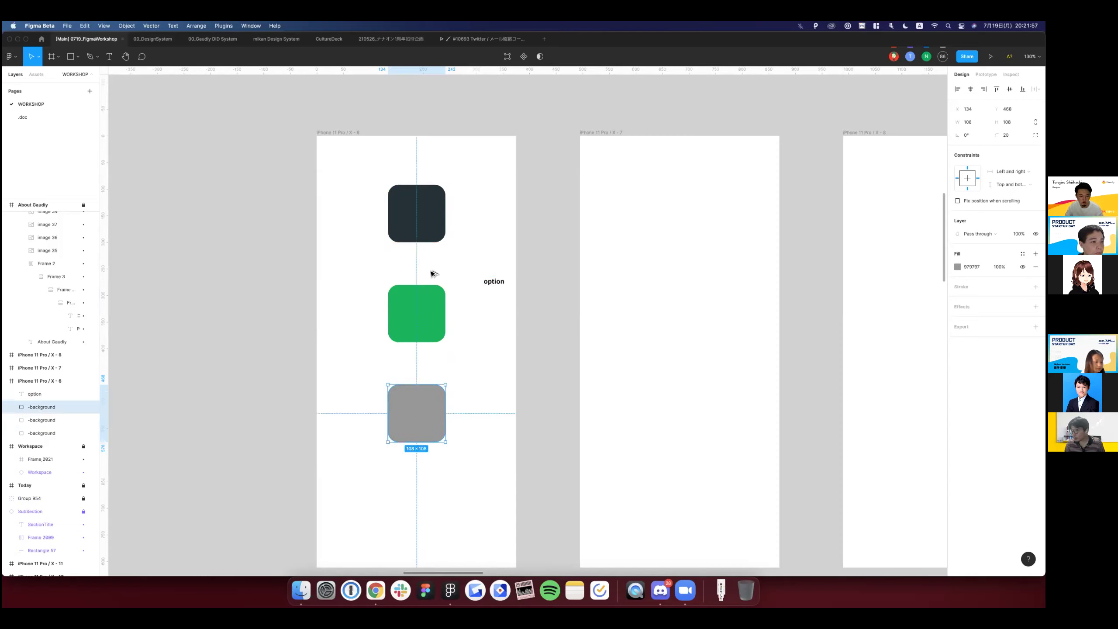
pyautogui.click(429, 293)
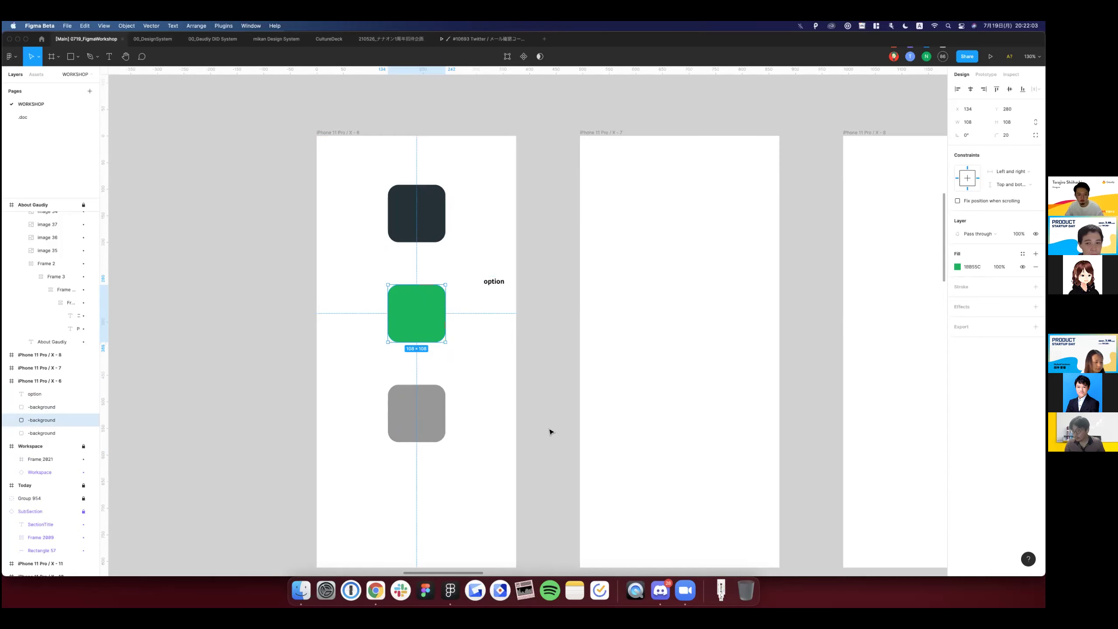
pyautogui.hotkey('ctrl', 'z')
pyautogui.hotkey('ctrl', 'z')
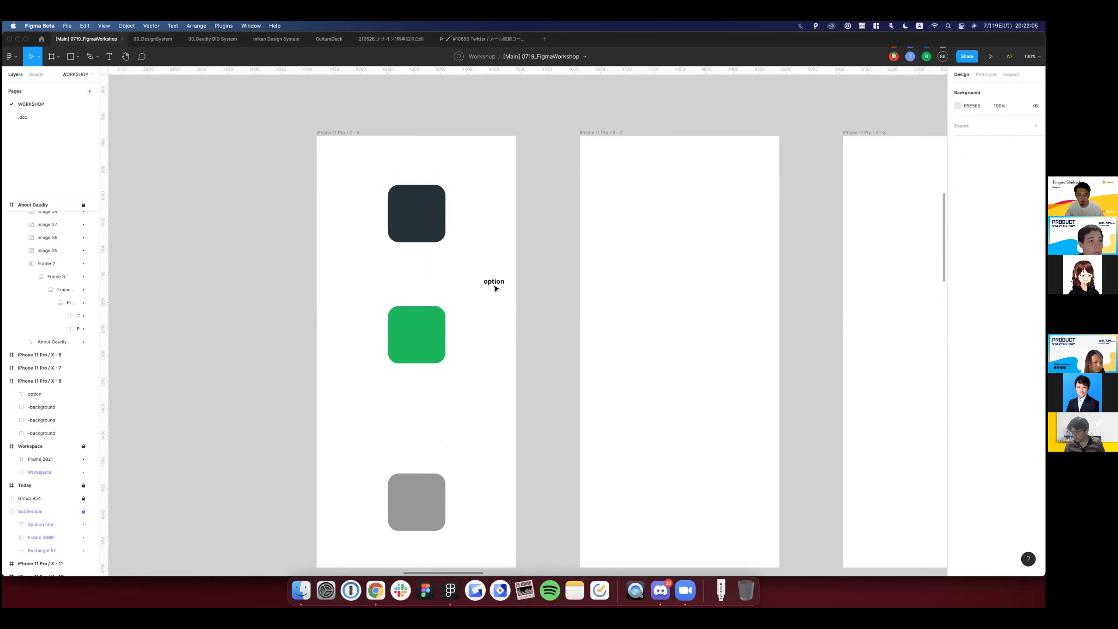
pyautogui.click(495, 286)
pyautogui.hotkey('ctrl', 'd')
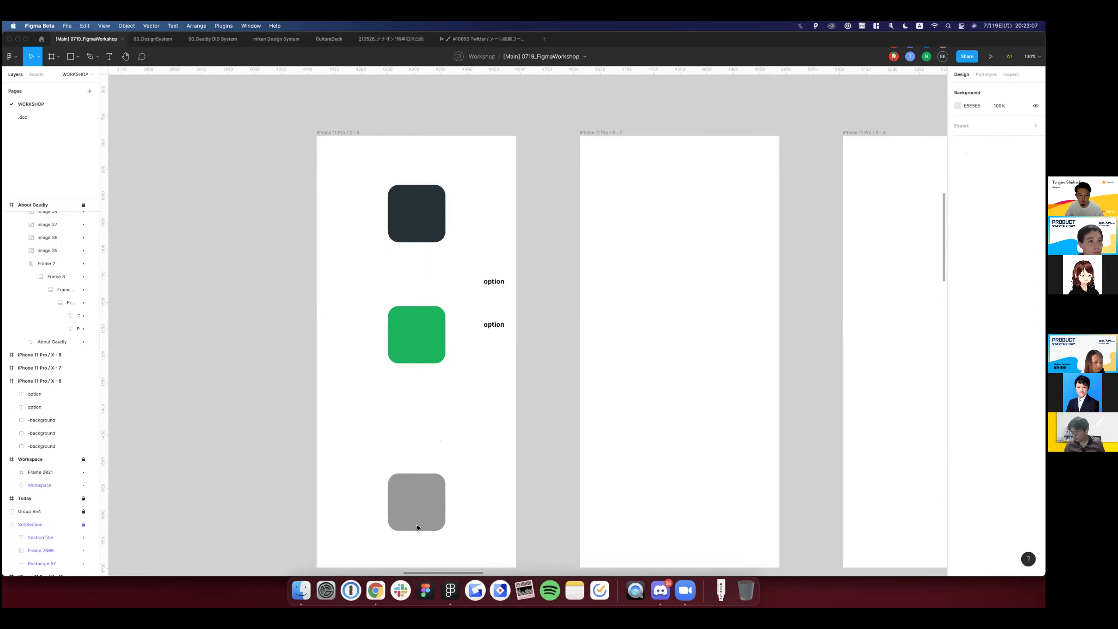
pyautogui.click(417, 335)
pyautogui.keyDown('shift'); pyautogui.click(425, 205); pyautogui.keyUp('shift')
pyautogui.keyDown('shift'); pyautogui.click(417, 520); pyautogui.keyUp('shift')
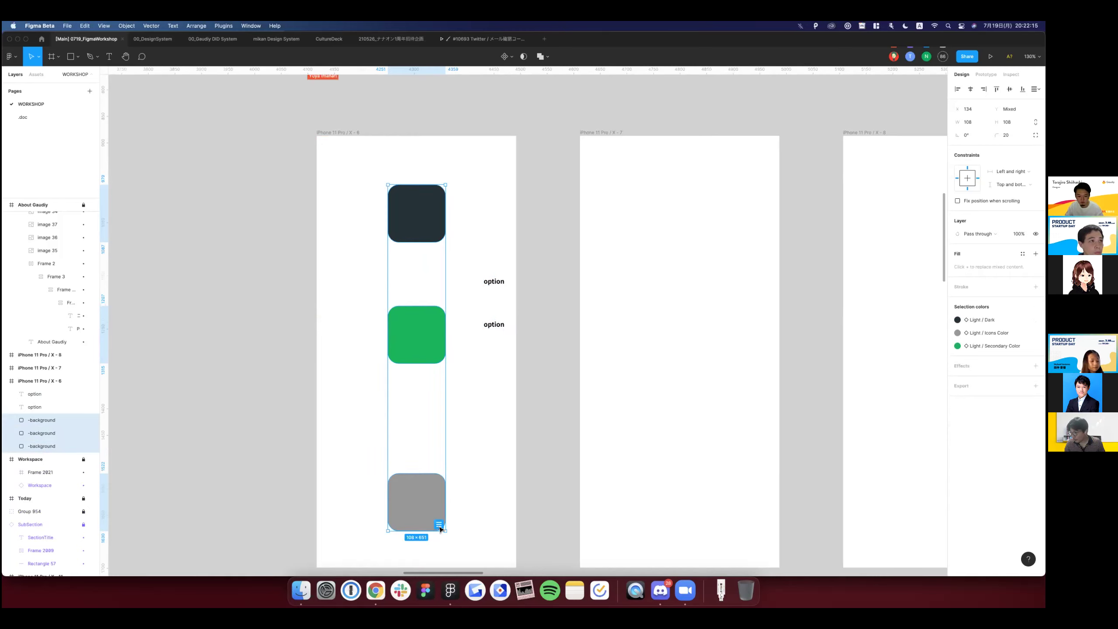
pyautogui.click(440, 525)
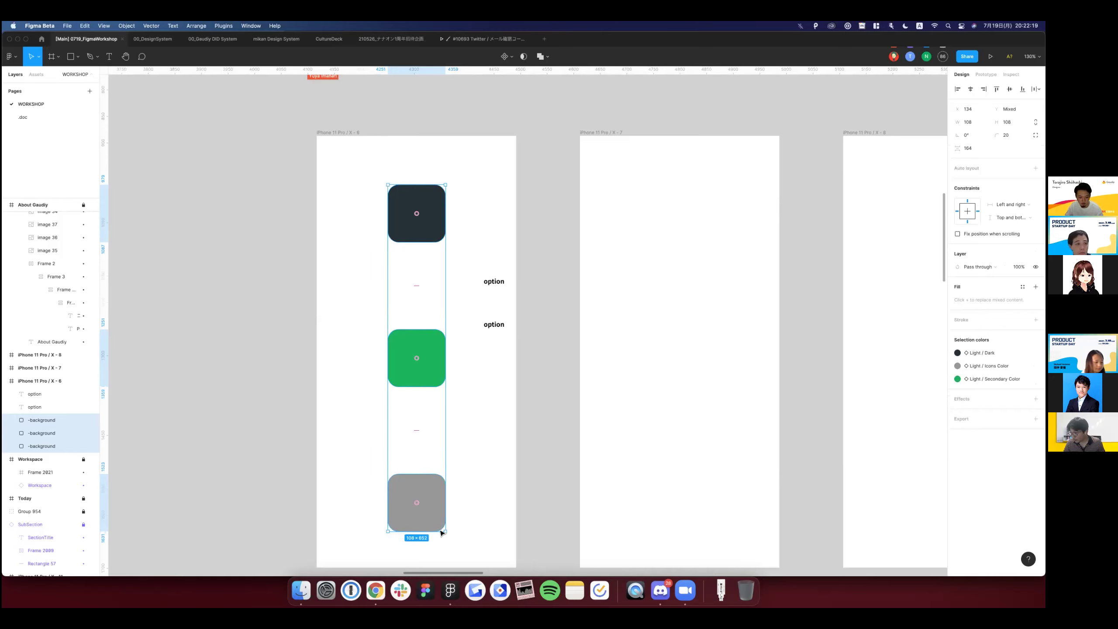
pyautogui.hotkey('ctrl', 'z')
pyautogui.click(438, 525)
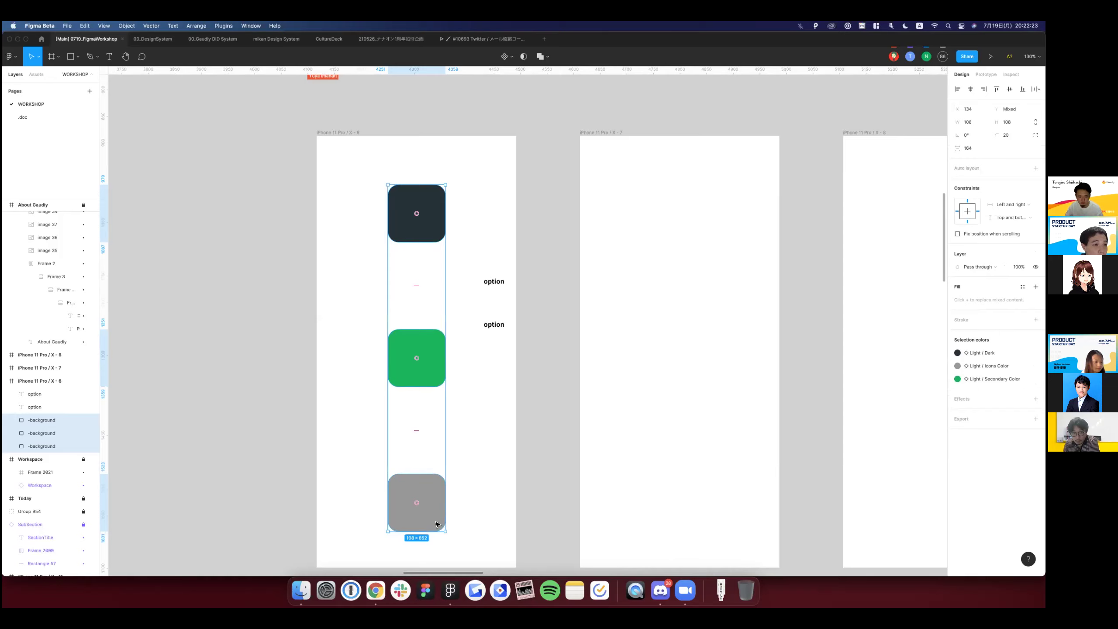
pyautogui.hotkey('ctrl', 'z')
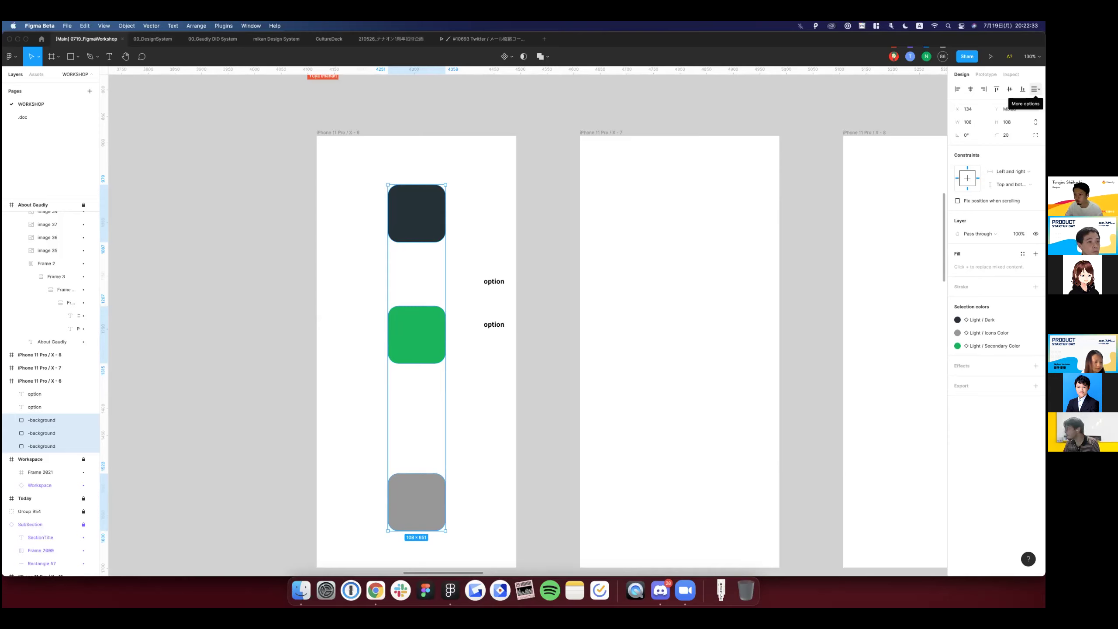
pyautogui.click(1035, 89)
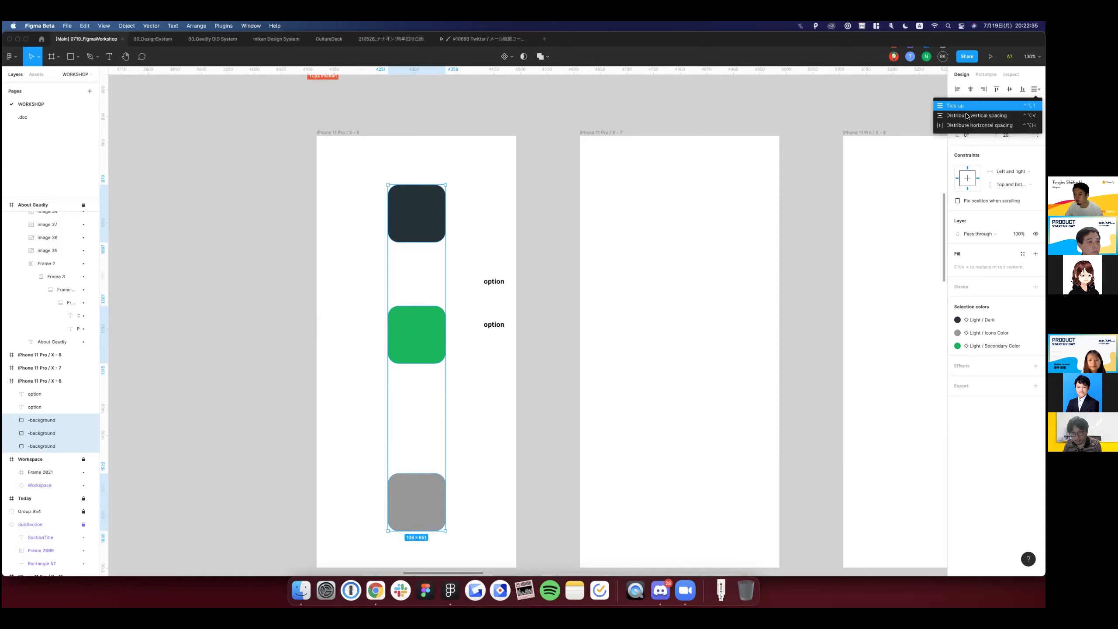
pyautogui.press('Down')
pyautogui.press('Down')
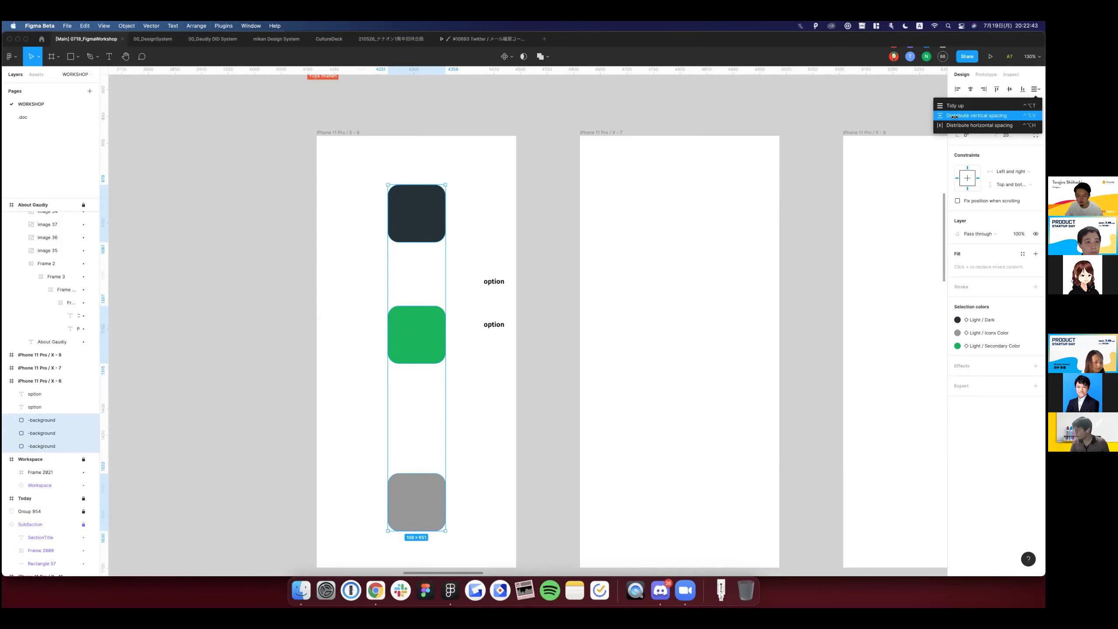
pyautogui.click(953, 116)
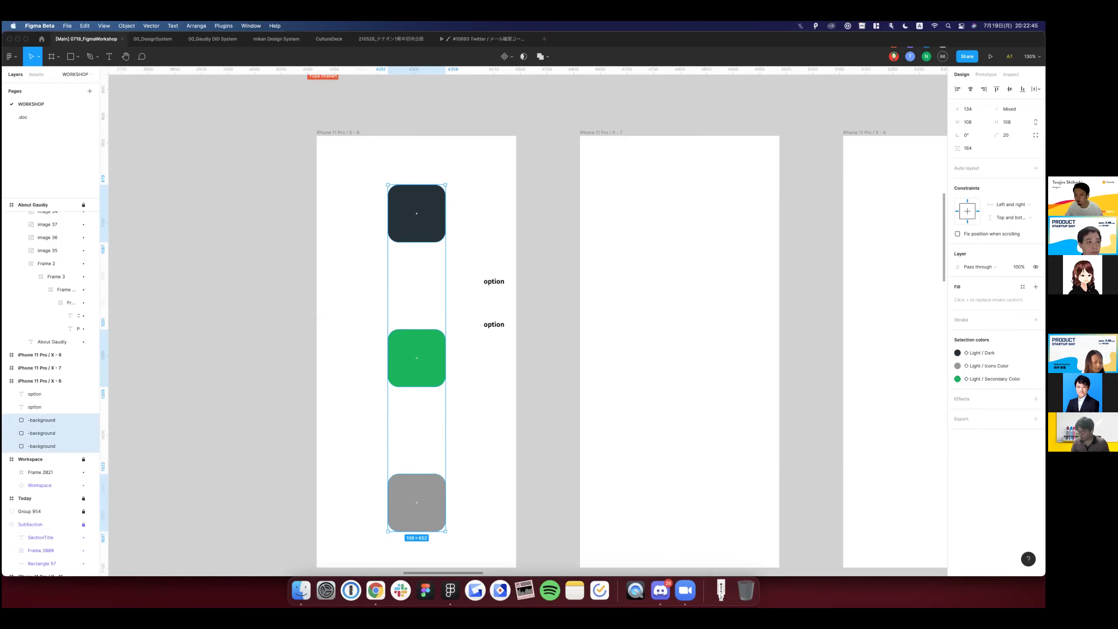
pyautogui.hotkey('ctrl', 'z')
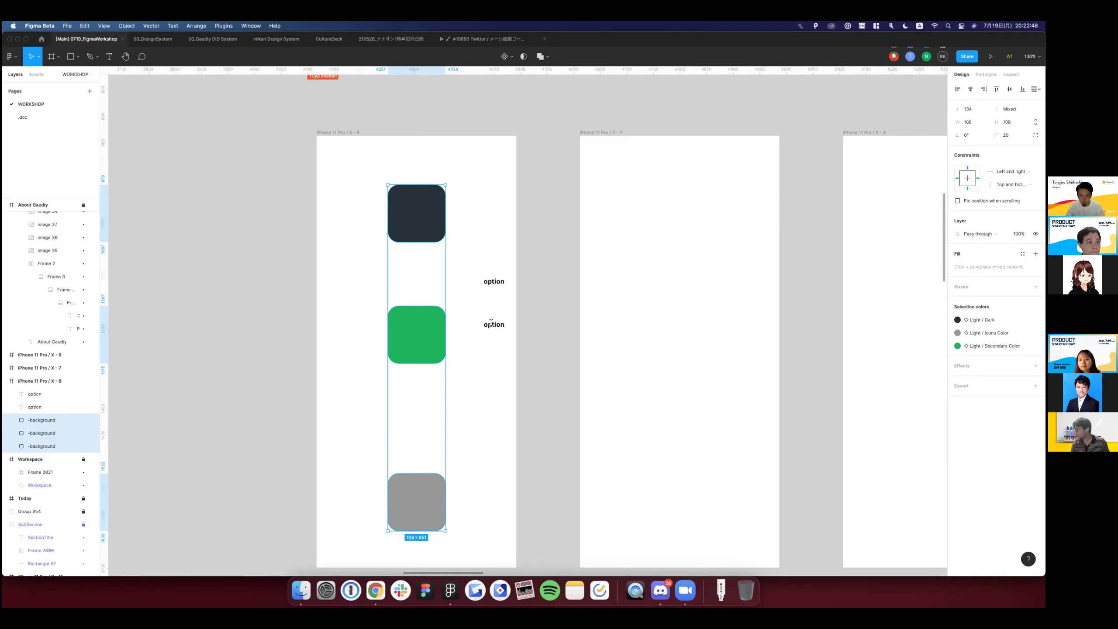
# Move the second label out of the frame and change it to 'more options / vertical'.
pyautogui.click(491, 324)
pyautogui.moveTo(511, 327); pyautogui.dragTo(527, 325)
pyautogui.doubleClick(526, 325)
pyautogui.press('Escape')
# Check the squares' spacing options and move the 'option' label further right.
pyautogui.moveTo(387, 451)
pyautogui.mouseDown()
pyautogui.moveTo(382, 165)
pyautogui.moveTo(391, 167)
pyautogui.mouseUp()
pyautogui.click(1037, 90)
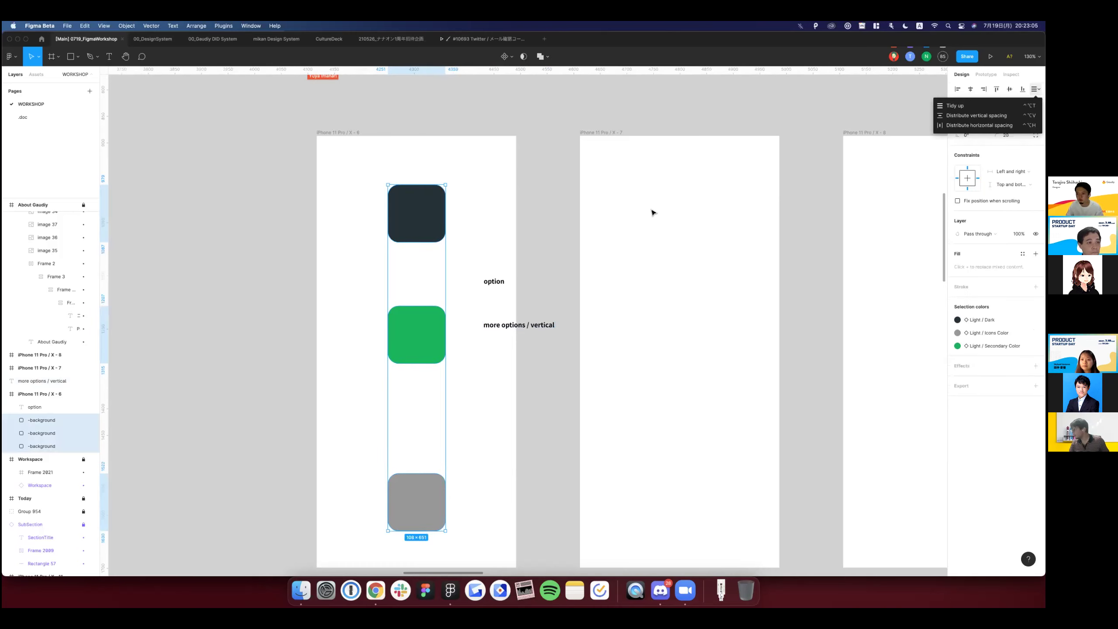
pyautogui.click(541, 281)
pyautogui.click(532, 325)
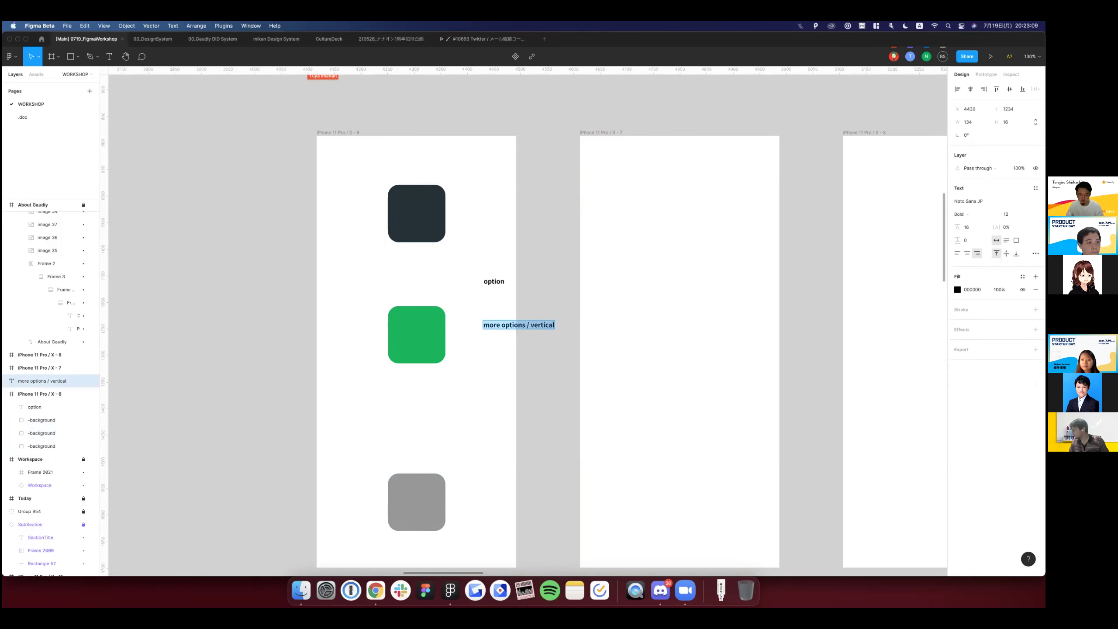
pyautogui.click(513, 222)
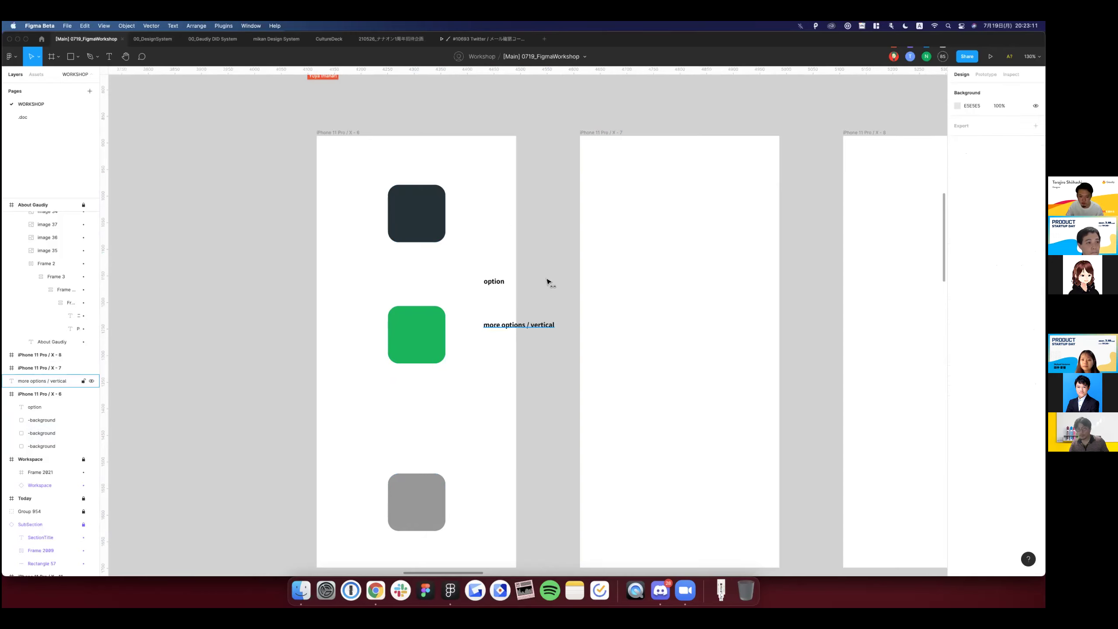
pyautogui.moveTo(494, 281); pyautogui.dragTo(547, 283)
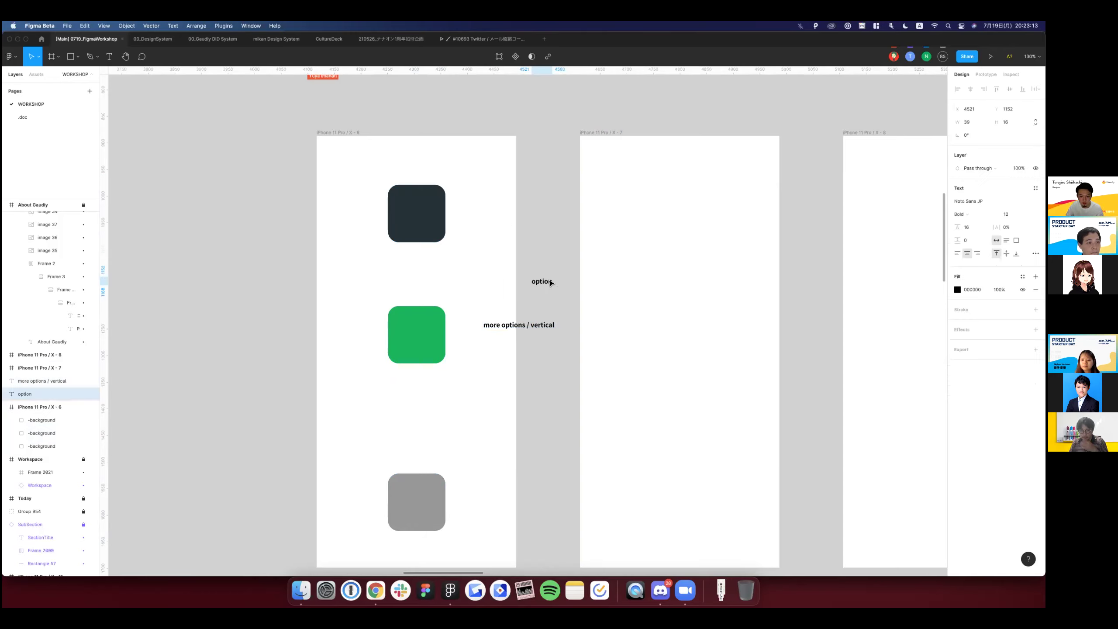
pyautogui.click(493, 391)
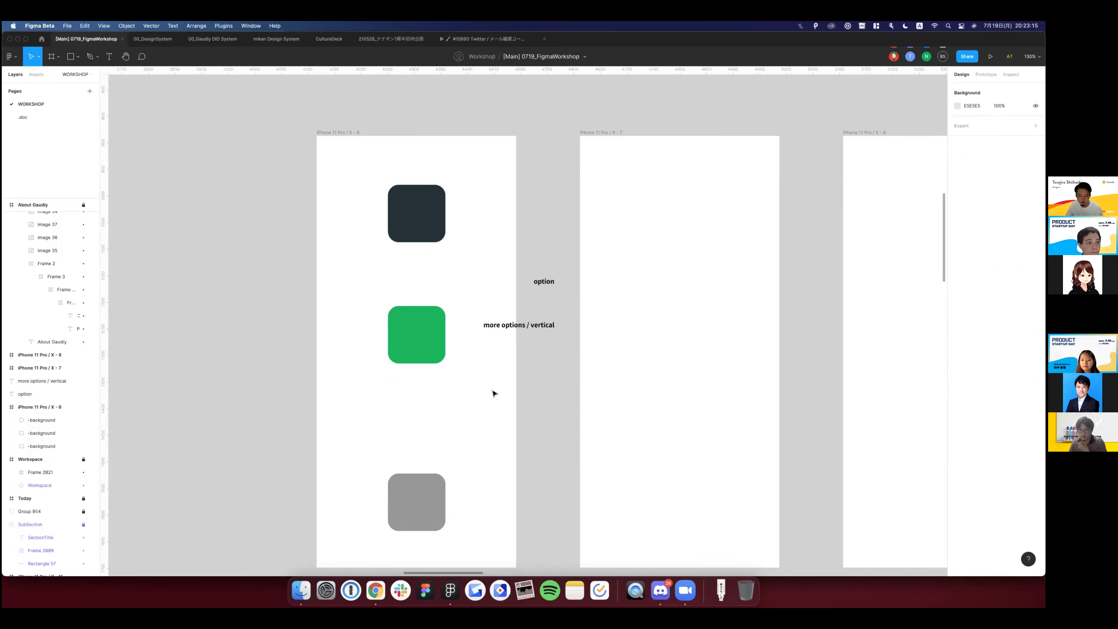
# Duplicate the label just below the original and retype it as 'shift + A'.
pyautogui.scroll(-2, 701, 439)
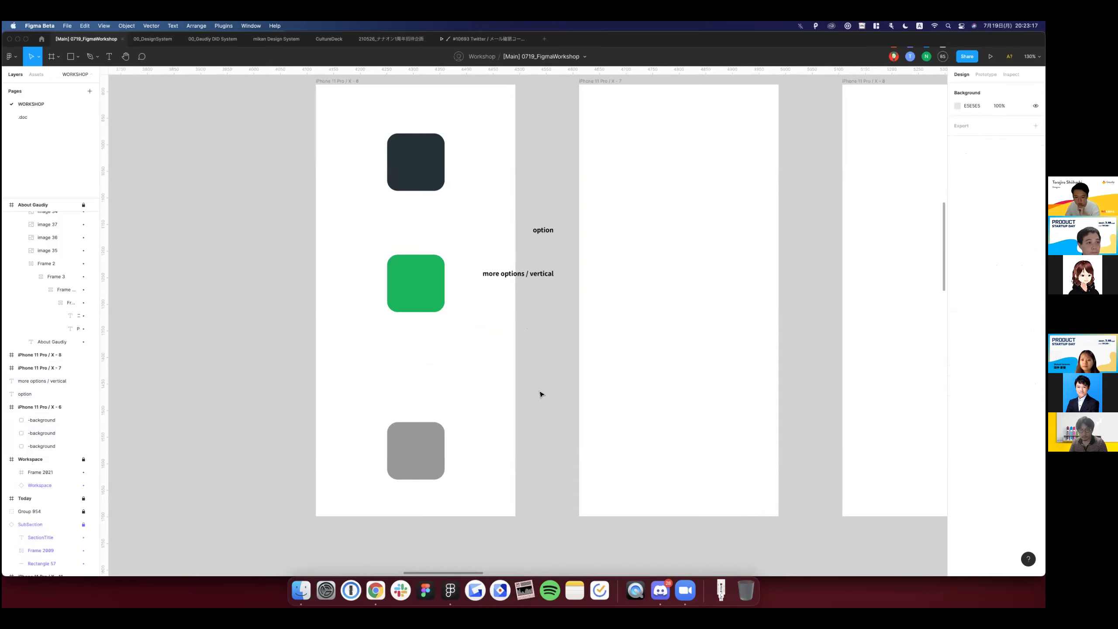
pyautogui.moveTo(357, 151)
pyautogui.mouseDown()
pyautogui.moveTo(399, 336)
pyautogui.moveTo(403, 463)
pyautogui.mouseUp()
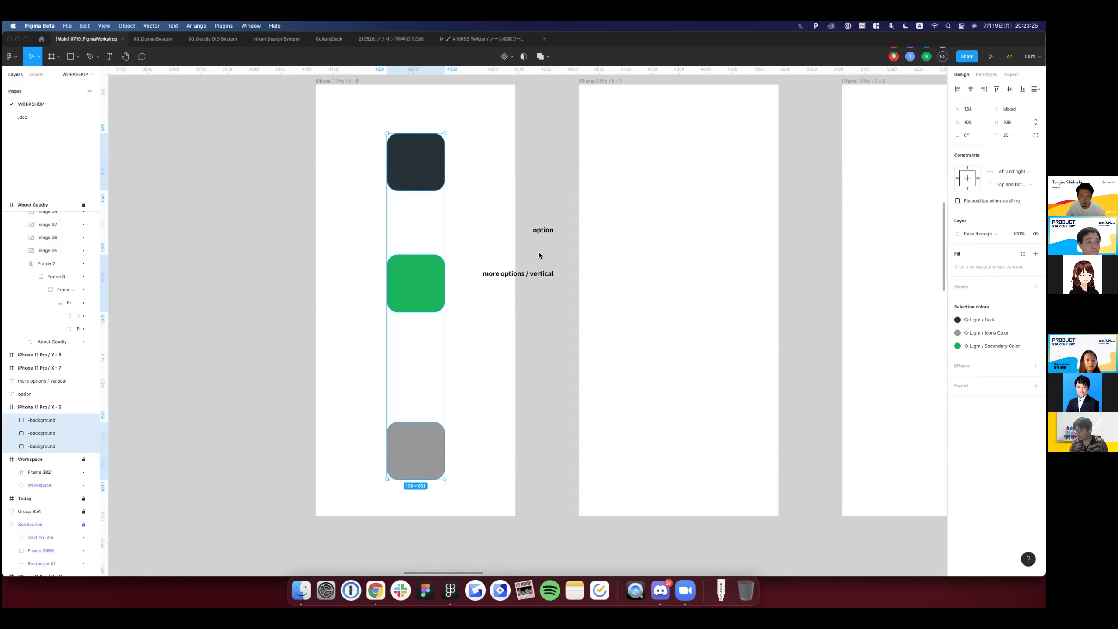
pyautogui.hscroll(2, 538, 251)
pyautogui.scroll(1, 538, 252)
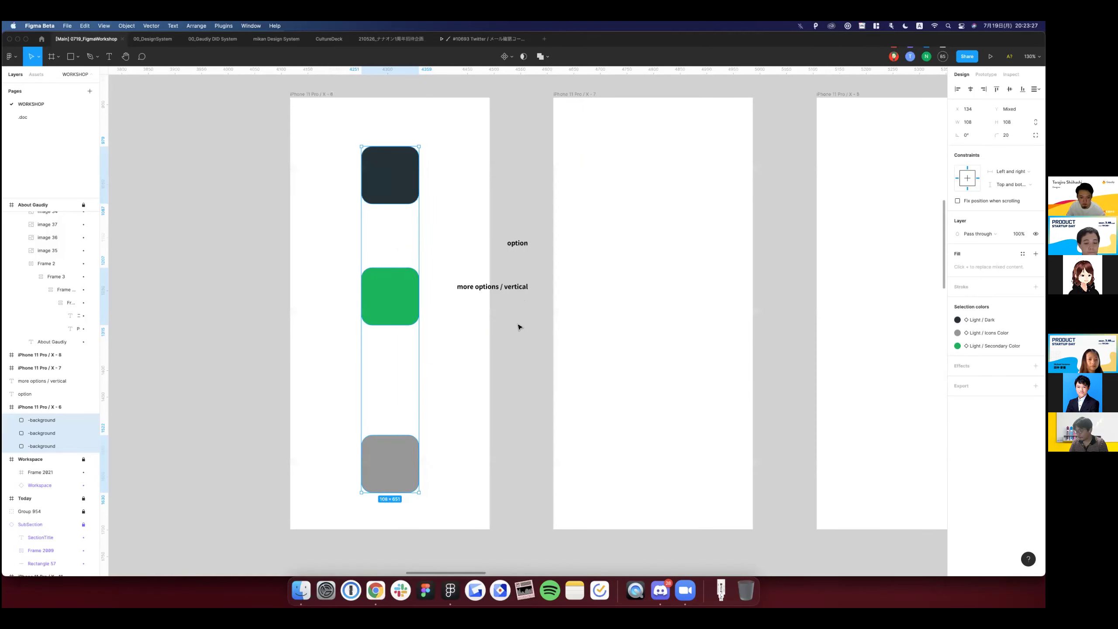
pyautogui.moveTo(518, 287); pyautogui.dragTo(516, 323)
pyautogui.press('Return')
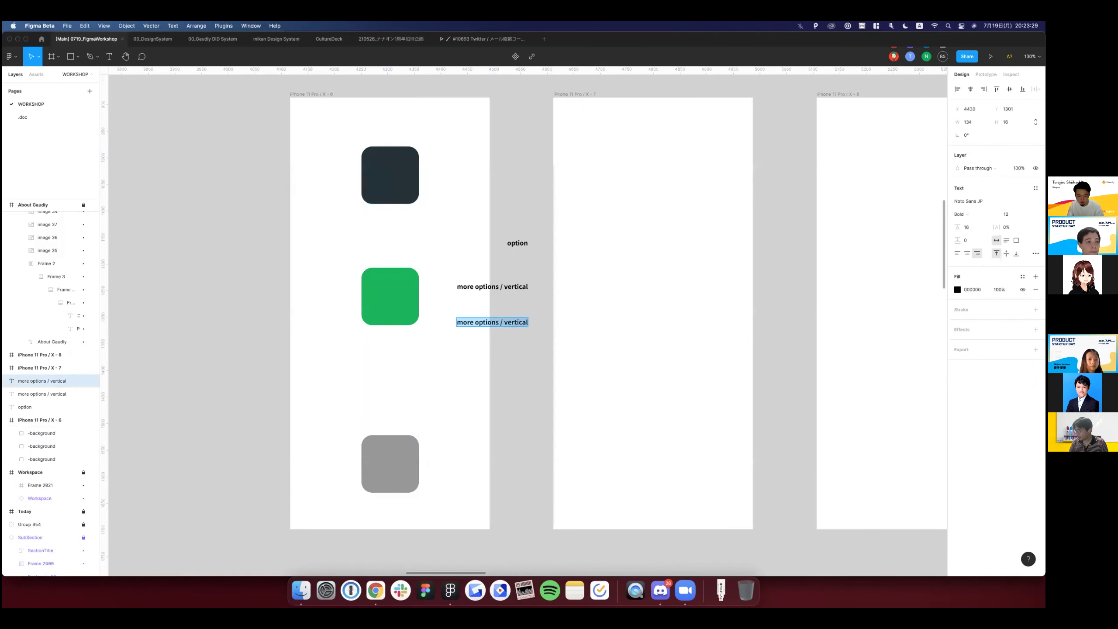
pyautogui.write('shift + A')
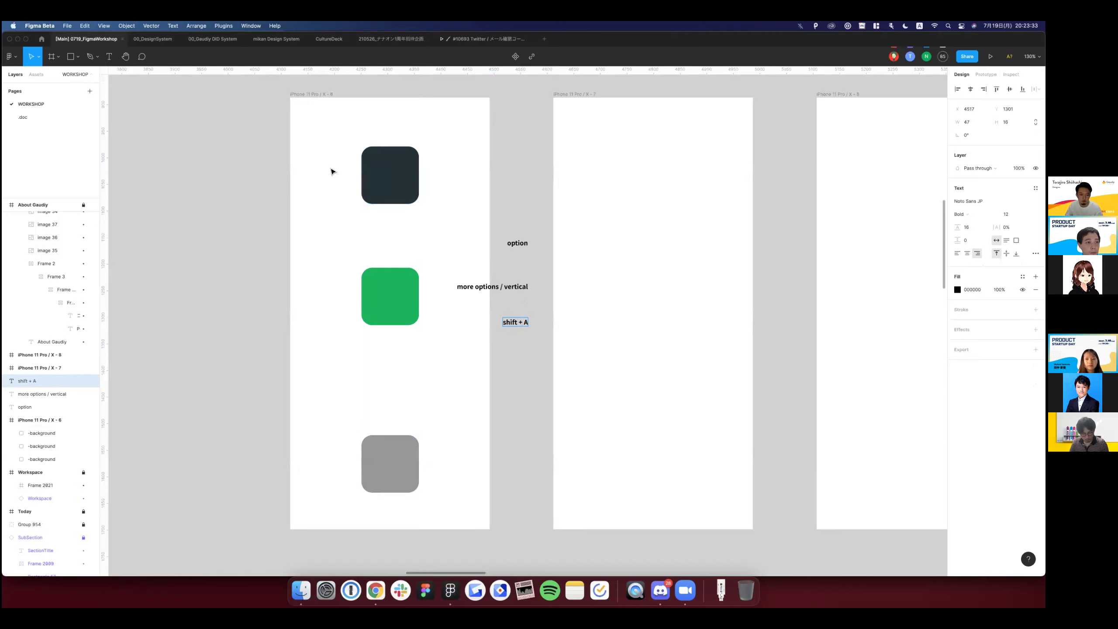
pyautogui.click(382, 504)
pyautogui.press('Return')
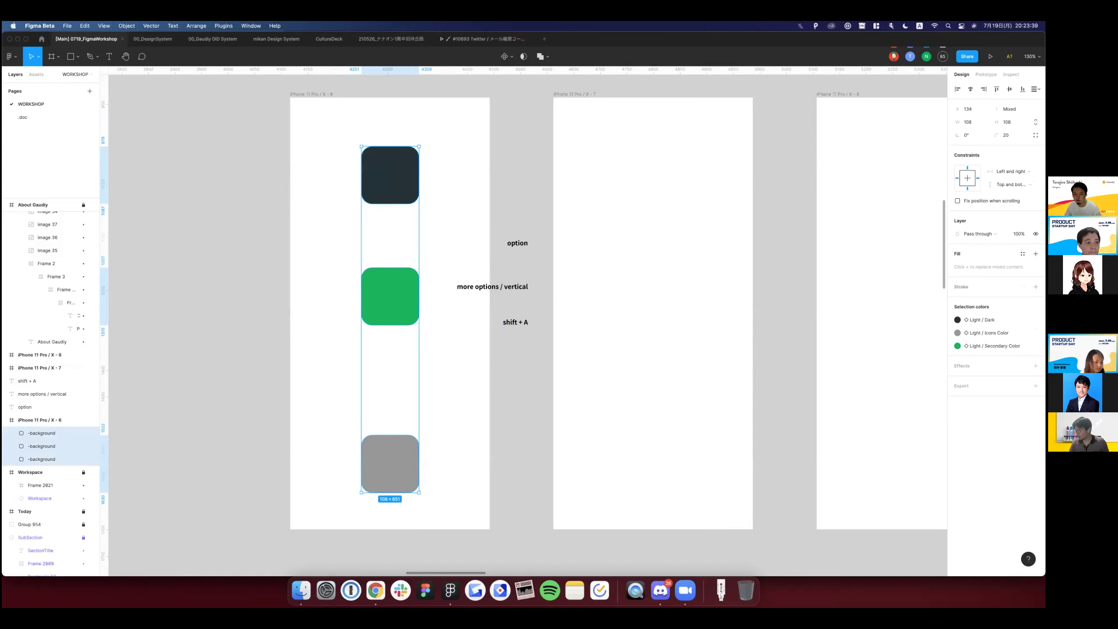
pyautogui.click(422, 513)
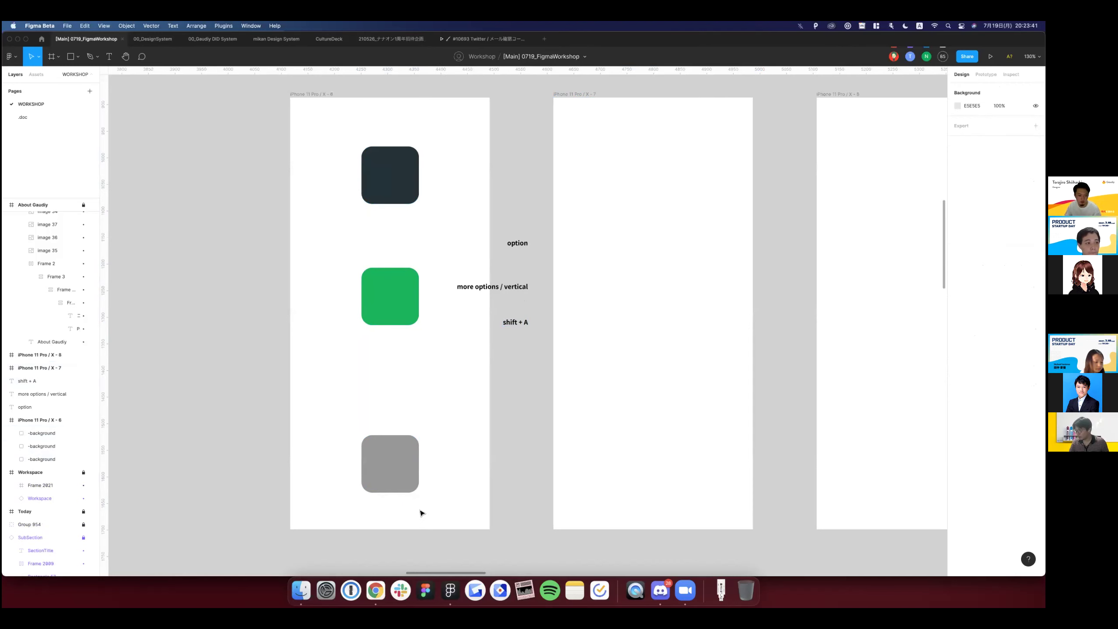
# Wrap the three squares in an auto layout frame with 40 spacing and duplicate the column.
pyautogui.press('super+z')
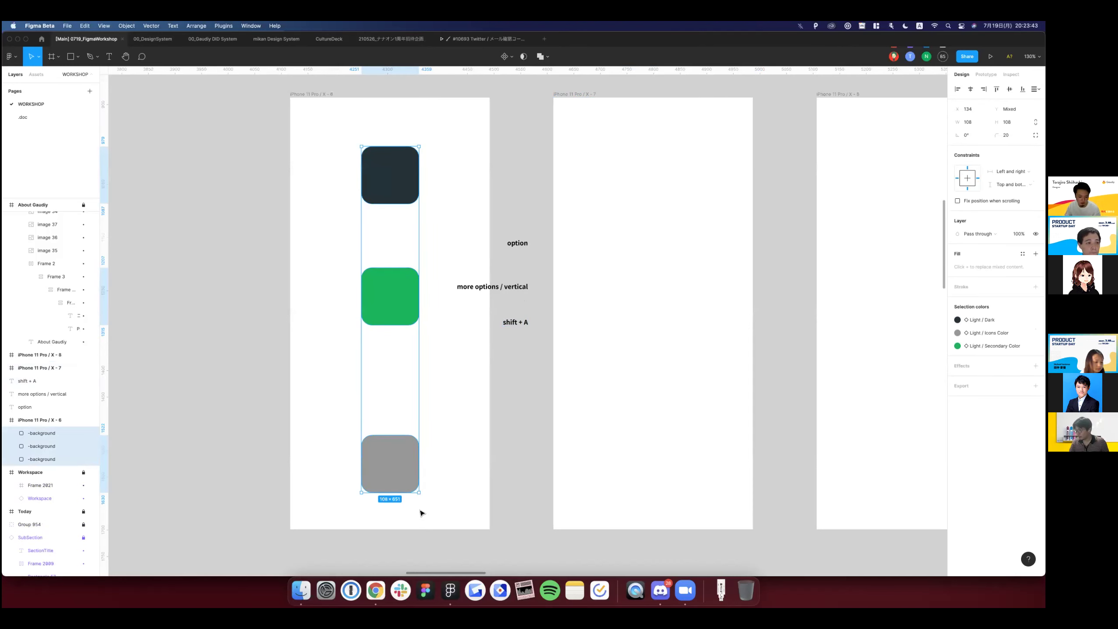
pyautogui.hotkey('shift', 'a')
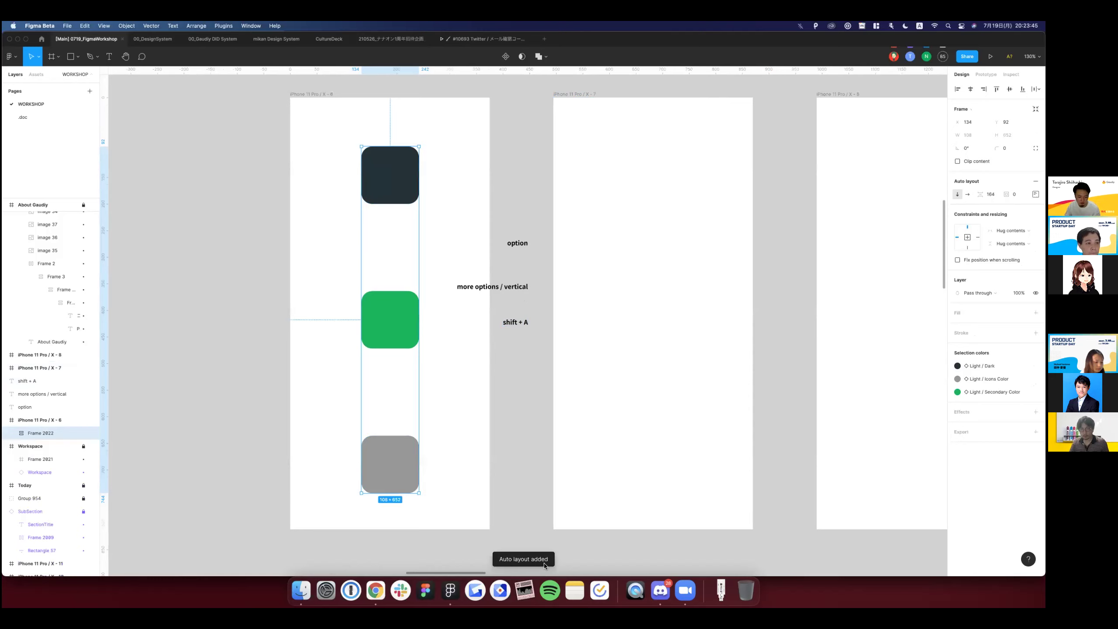
pyautogui.click(385, 126)
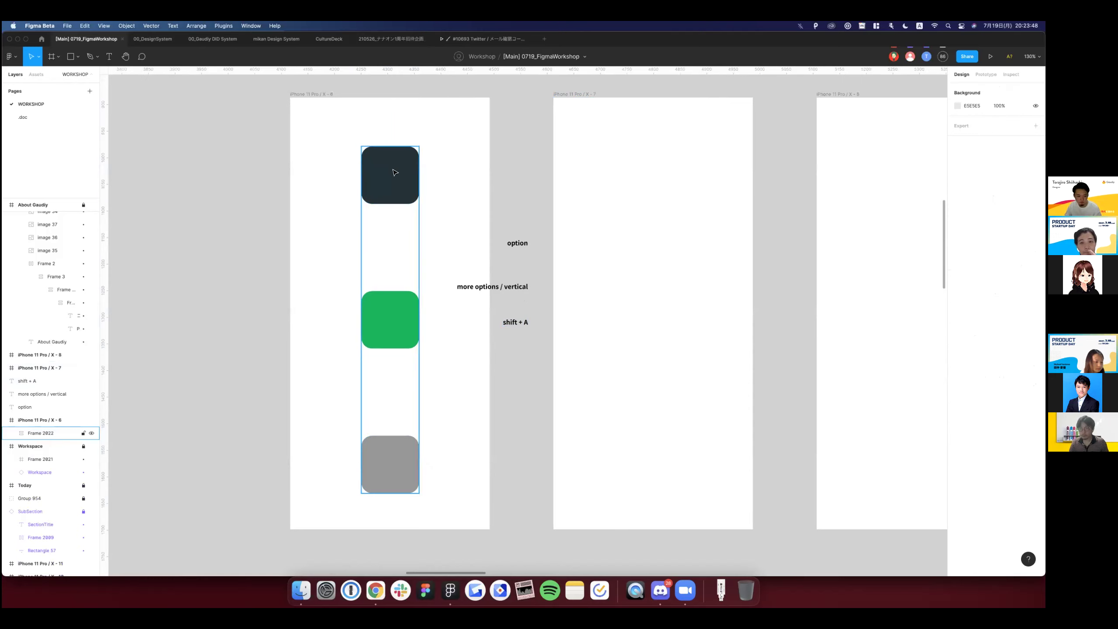
pyautogui.click(396, 297)
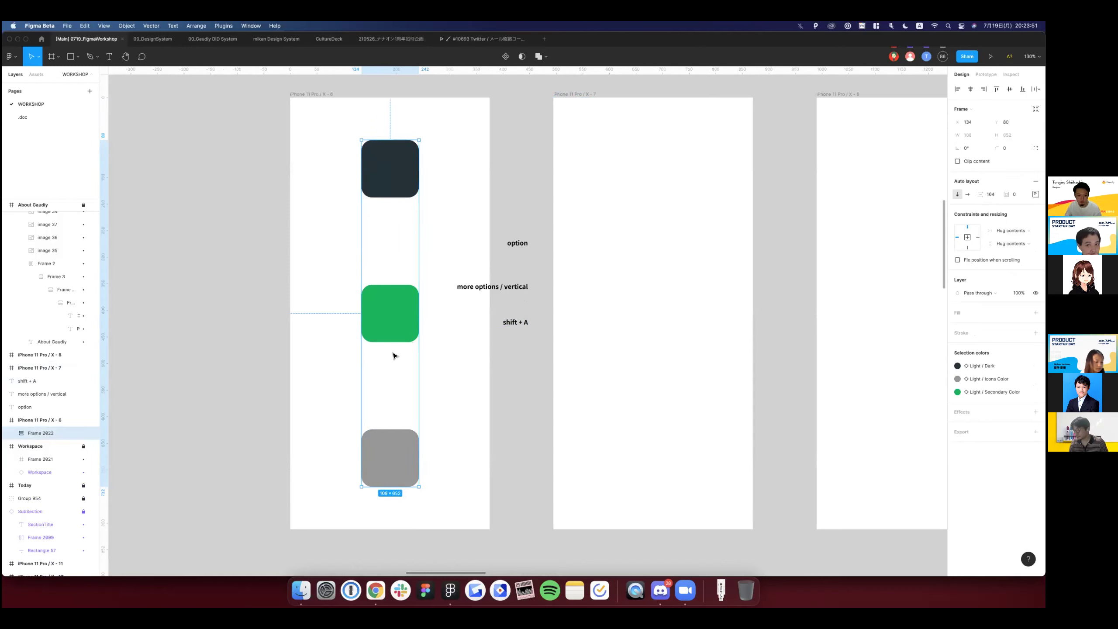
pyautogui.click(991, 194)
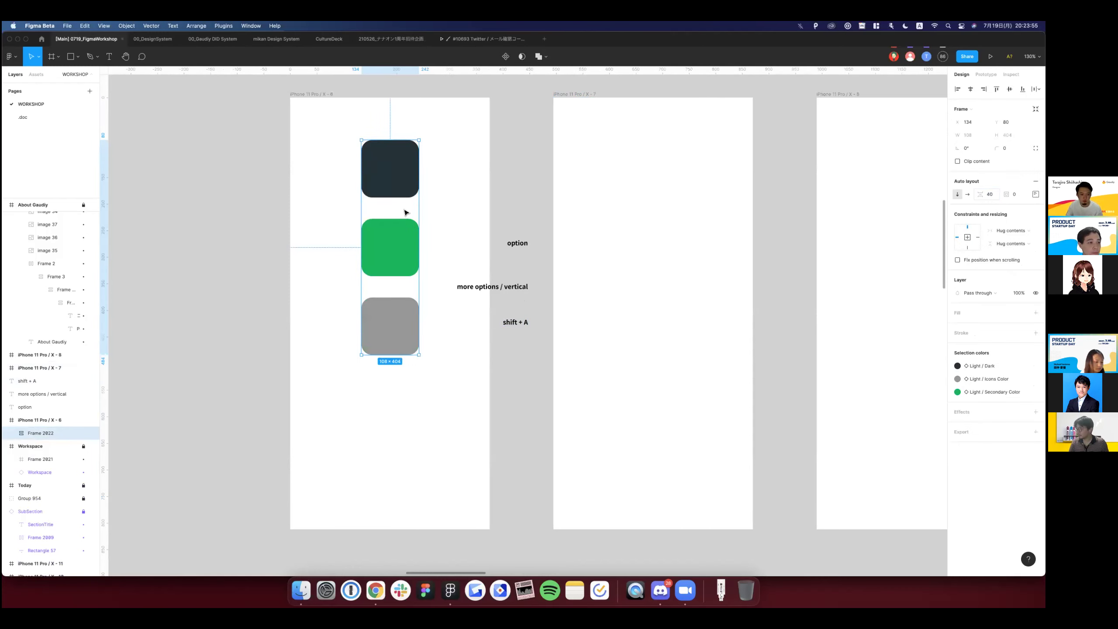
pyautogui.press('super+z')
pyautogui.press('super+z')
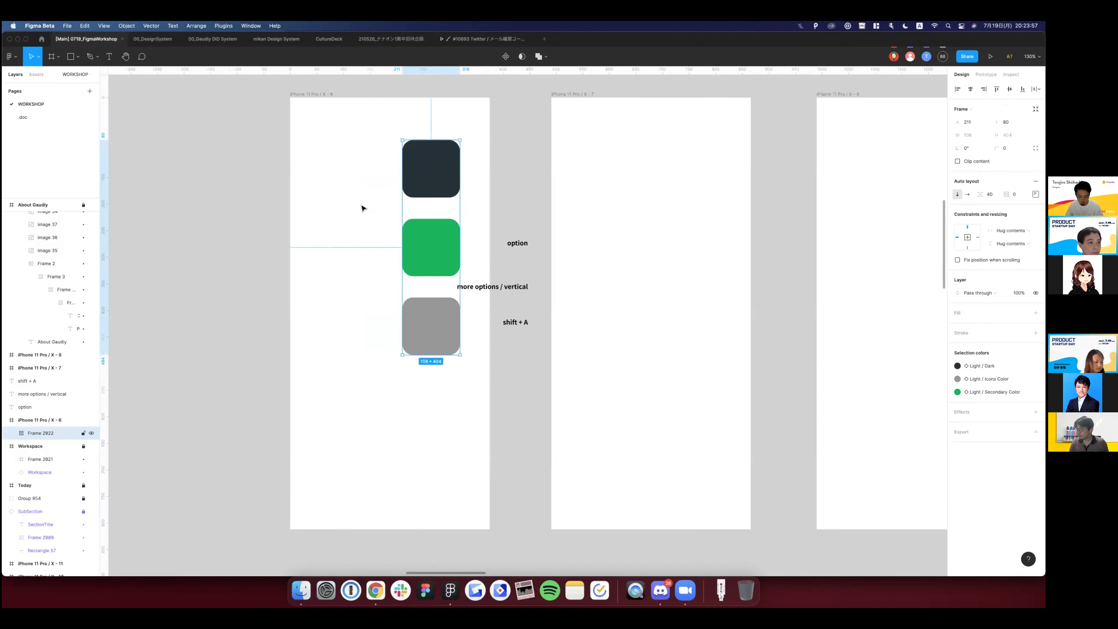
pyautogui.press('super+z')
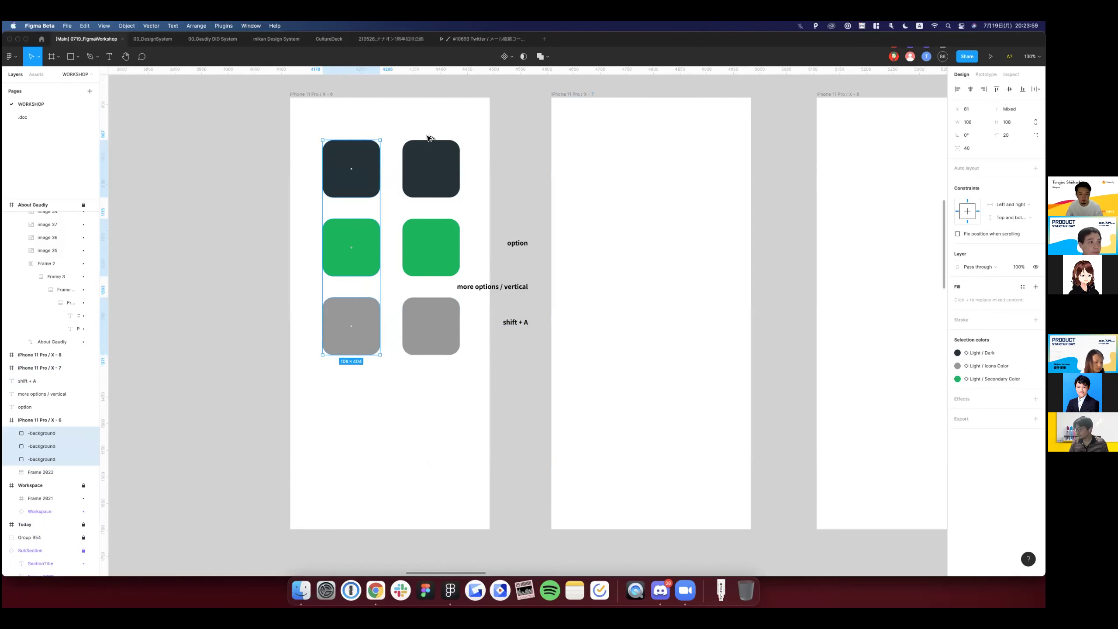
# Label the right column 'AutoLayout' and the left column 'AutoLayoutじゃない'.
pyautogui.press('Escape')
pyautogui.press('t')
pyautogui.click(428, 124)
pyautogui.write('A')
pyautogui.press('Escape')
pyautogui.write('utoLayout')
pyautogui.press('Escape')
pyautogui.moveTo(352, 129); pyautogui.dragTo(358, 130)
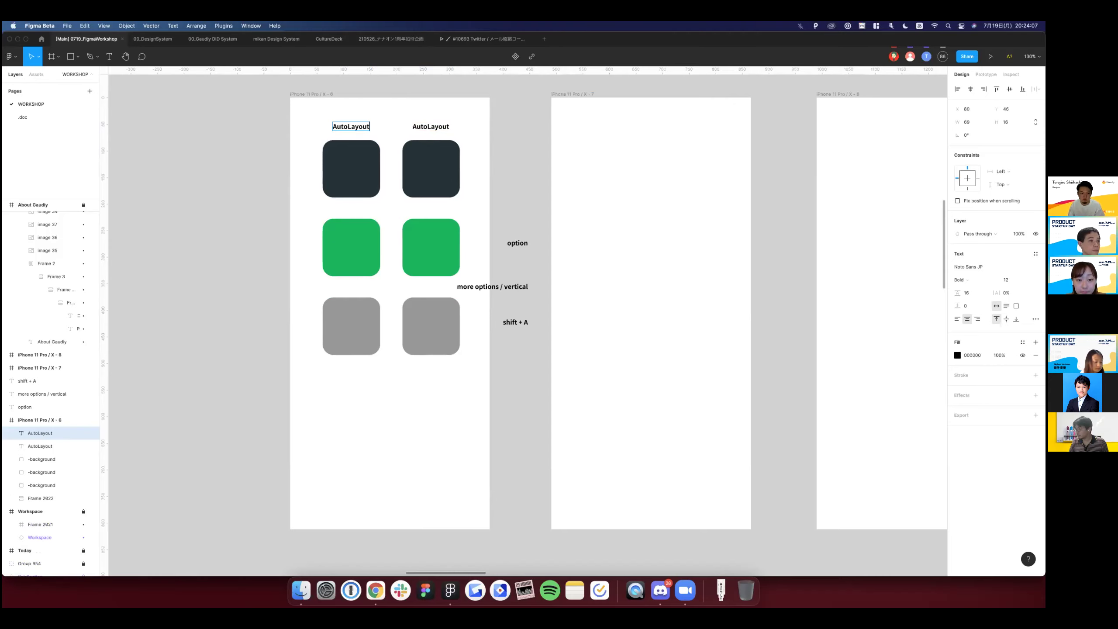
pyautogui.write('じゃない')
pyautogui.press('Escape')
pyautogui.click(368, 382)
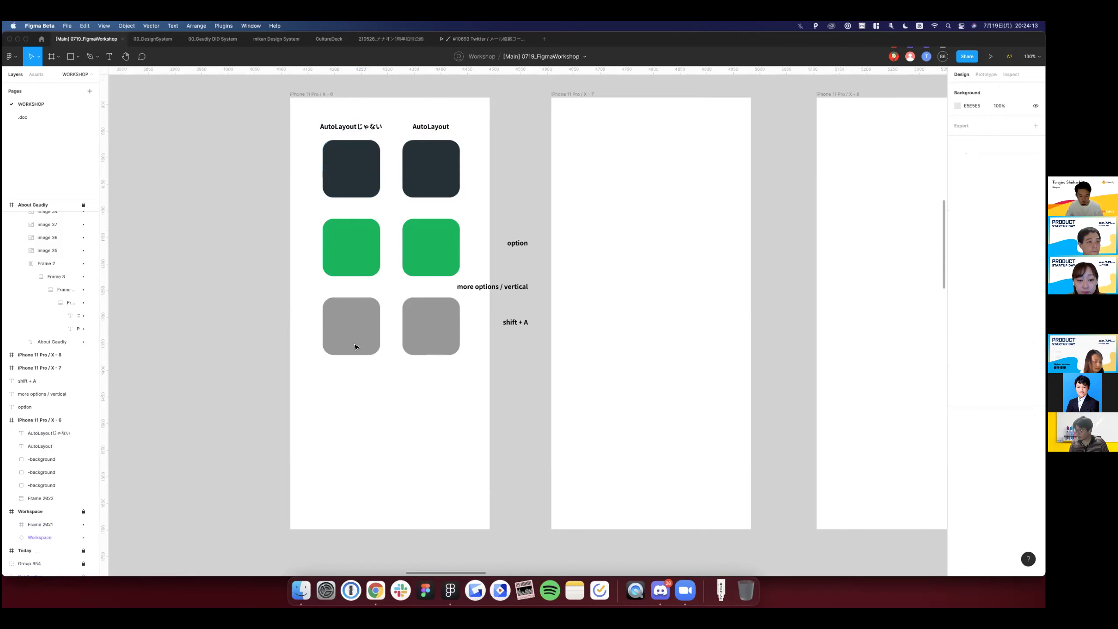
# Group the left, non-auto-layout column of squares.
pyautogui.moveTo(312, 151); pyautogui.dragTo(357, 327)
pyautogui.press('super+g')
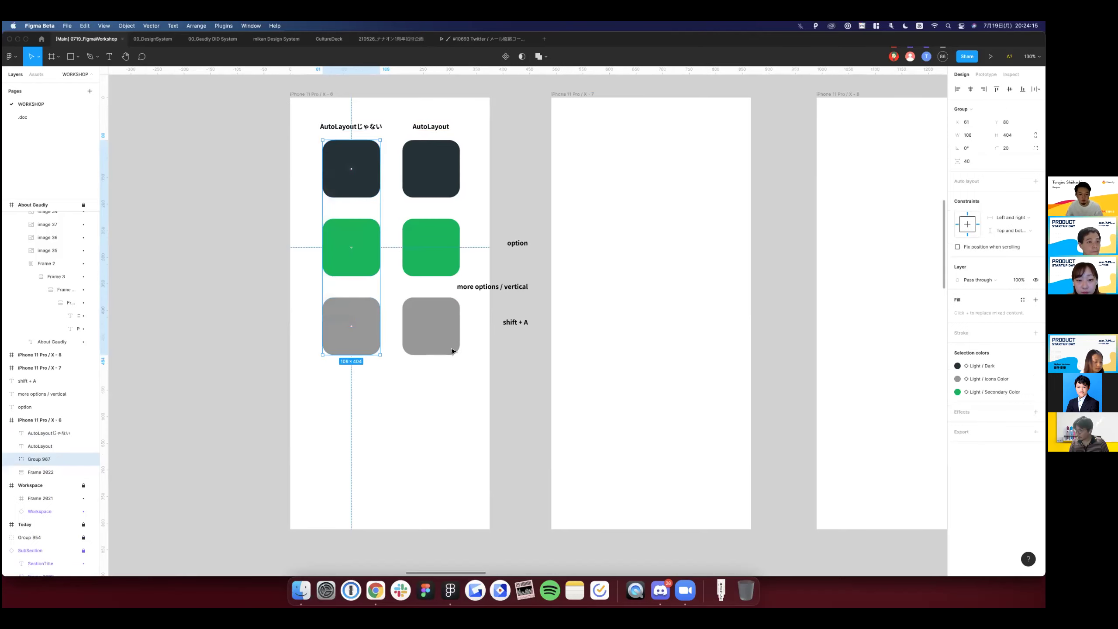
pyautogui.click(535, 175)
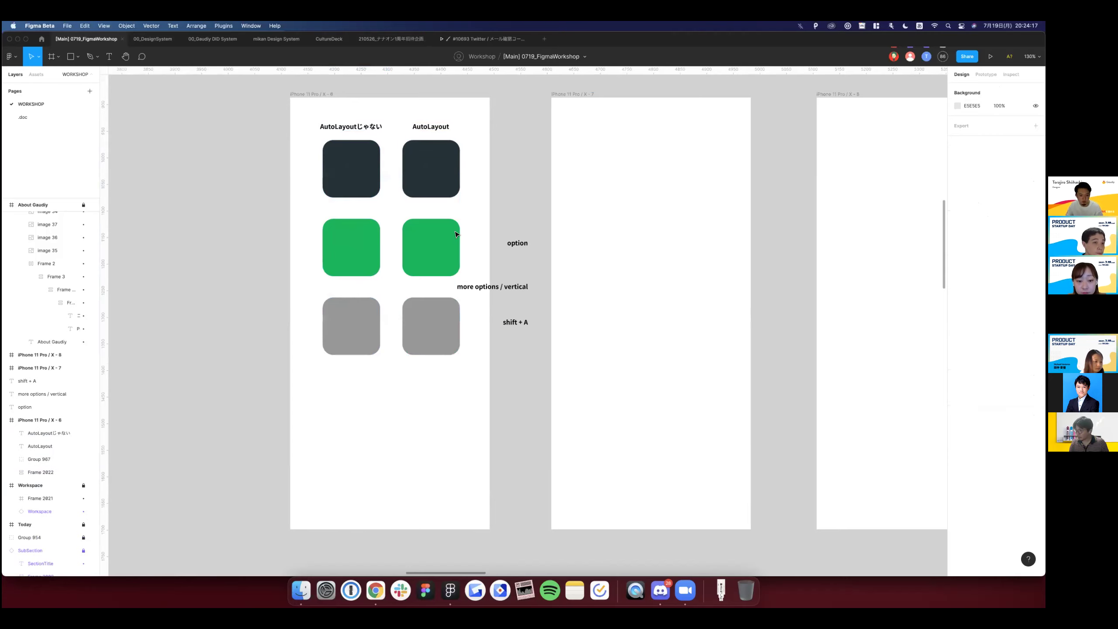
pyautogui.click(433, 189)
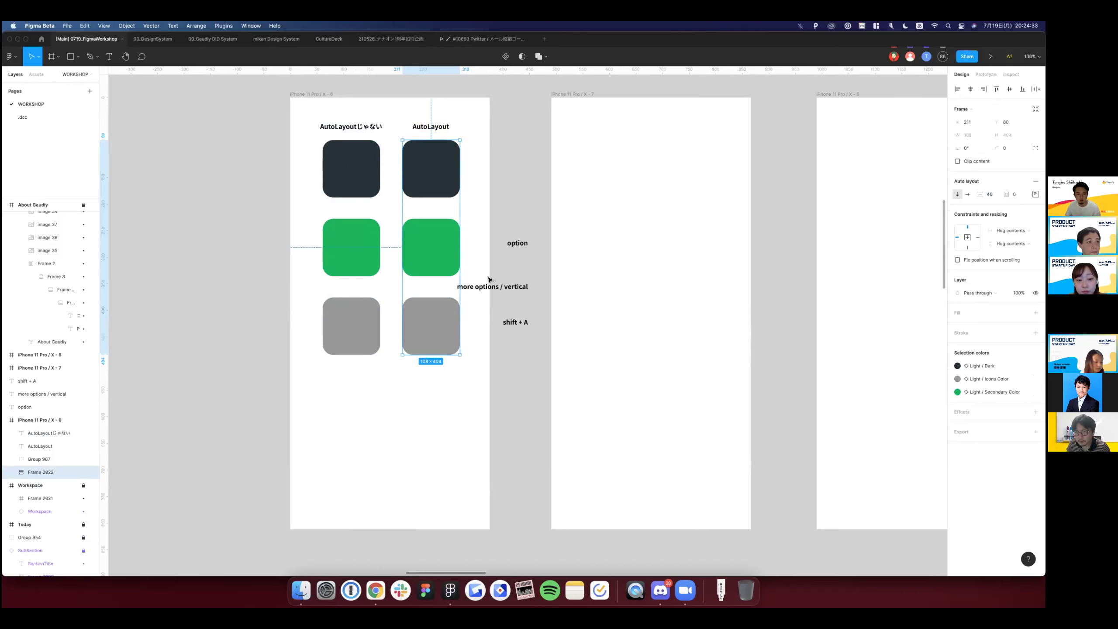
# Paste a copy of the green square into the AutoLayout column below the grey one.
pyautogui.click(437, 234)
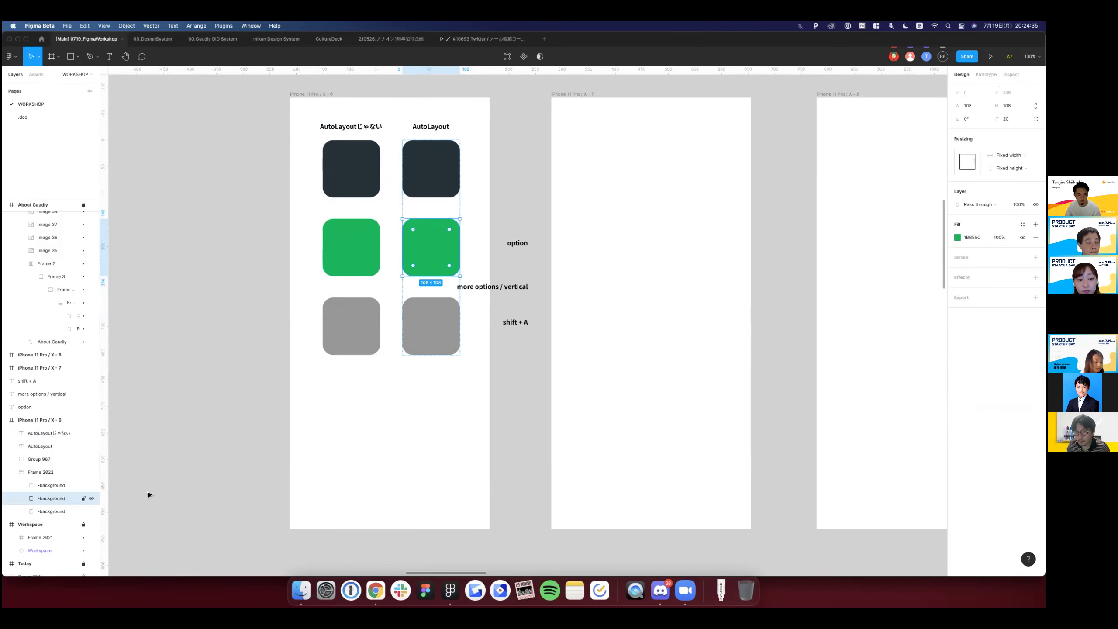
pyautogui.press('super+v')
pyautogui.hscroll(-5, 302, 459)
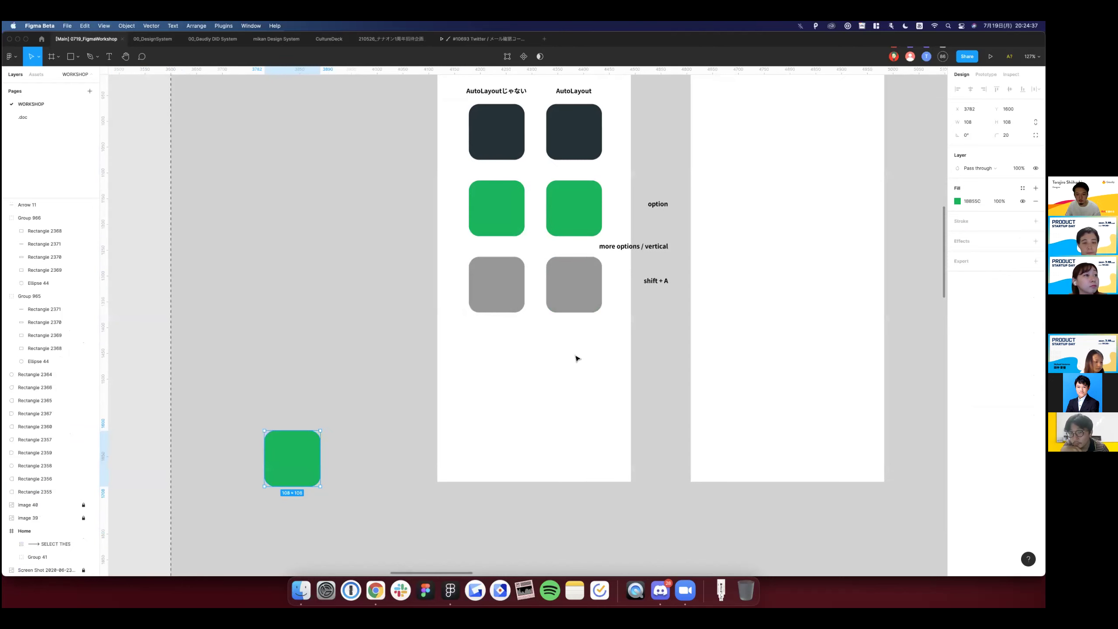
pyautogui.press('super+z')
pyautogui.press('super+z')
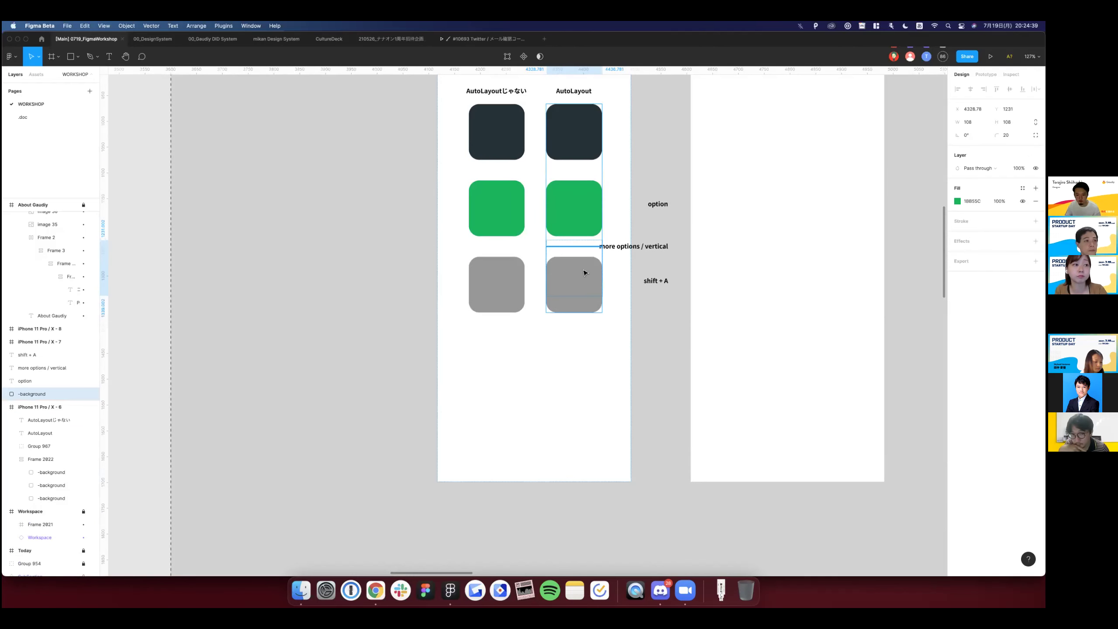
pyautogui.moveTo(585, 273); pyautogui.dragTo(584, 272)
pyautogui.press('Down')
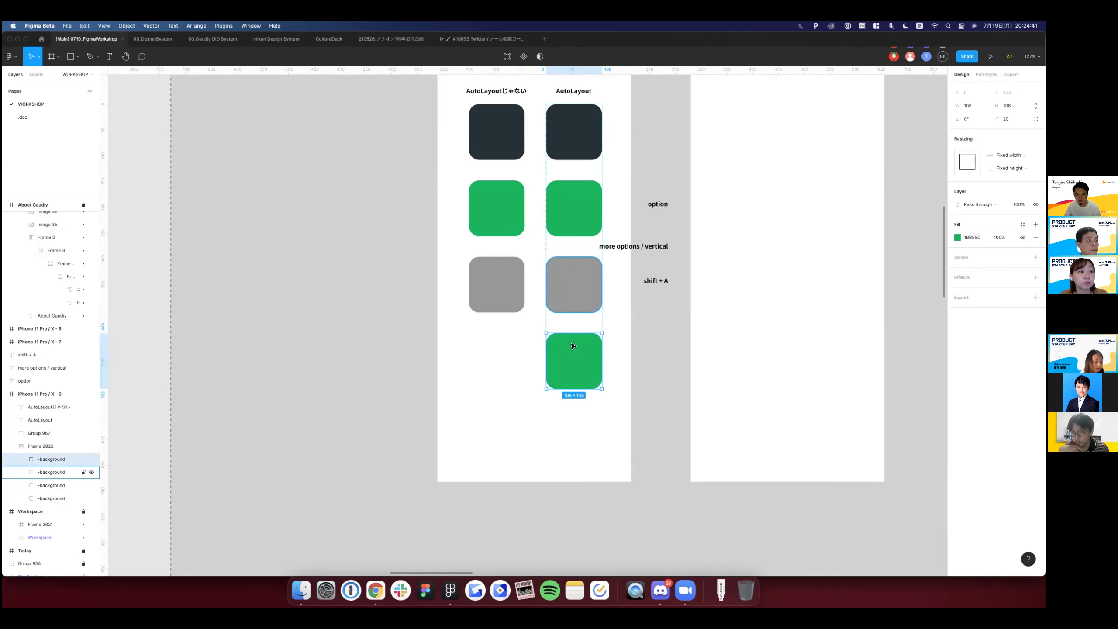
# Duplicate the grey square at the column's end and tighten the auto-layout spacing below 40.
pyautogui.press('Tab')
pyautogui.press('super+d')
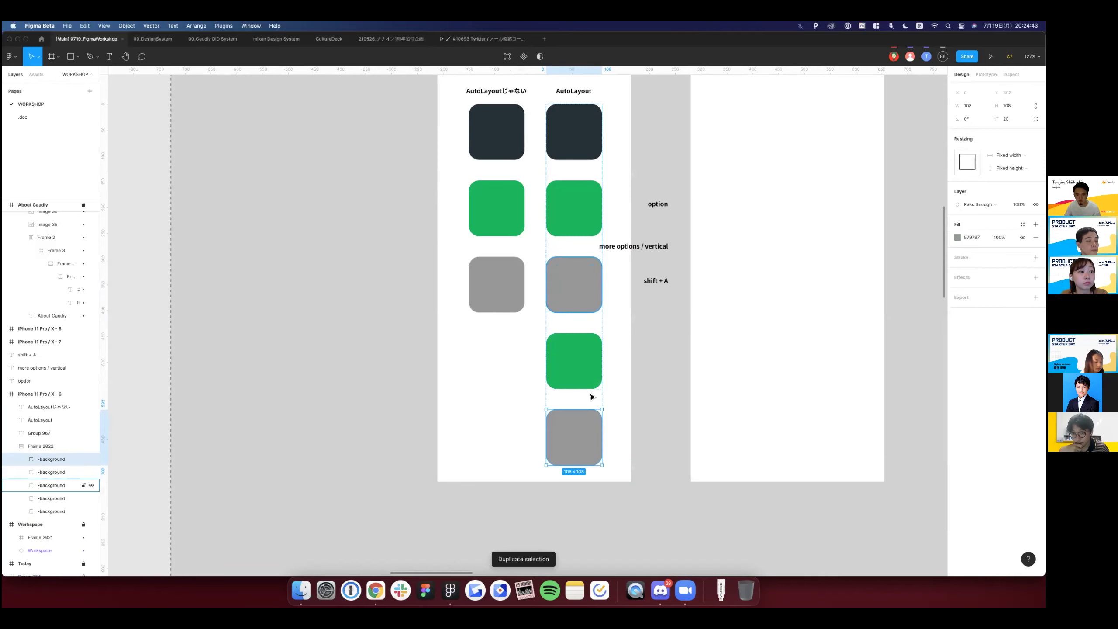
pyautogui.press('Tab')
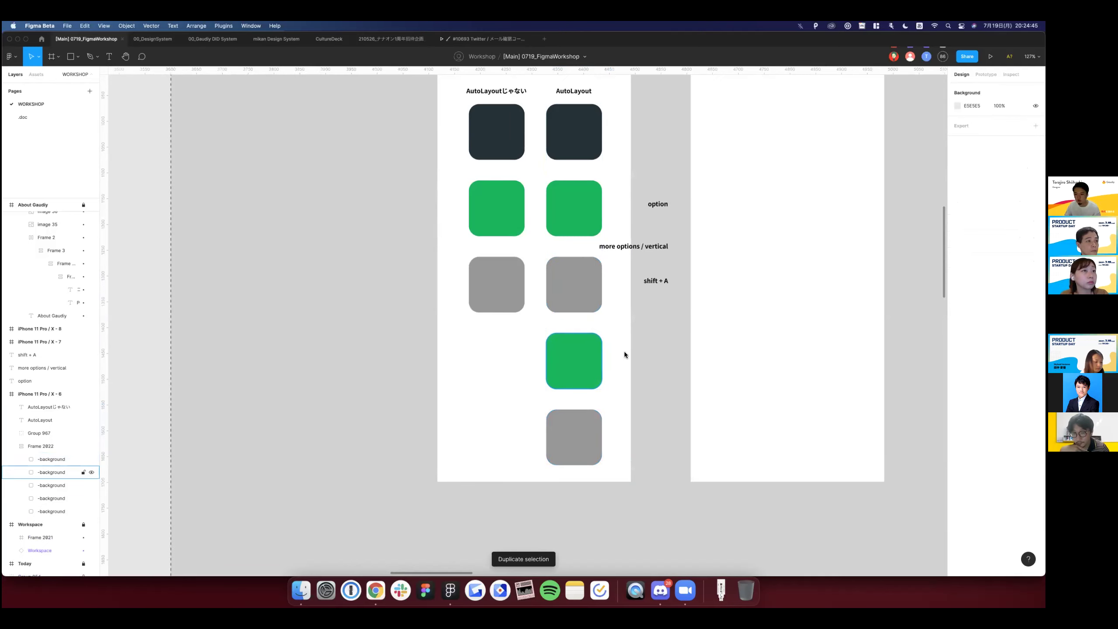
pyautogui.press('Escape')
pyautogui.click(988, 194)
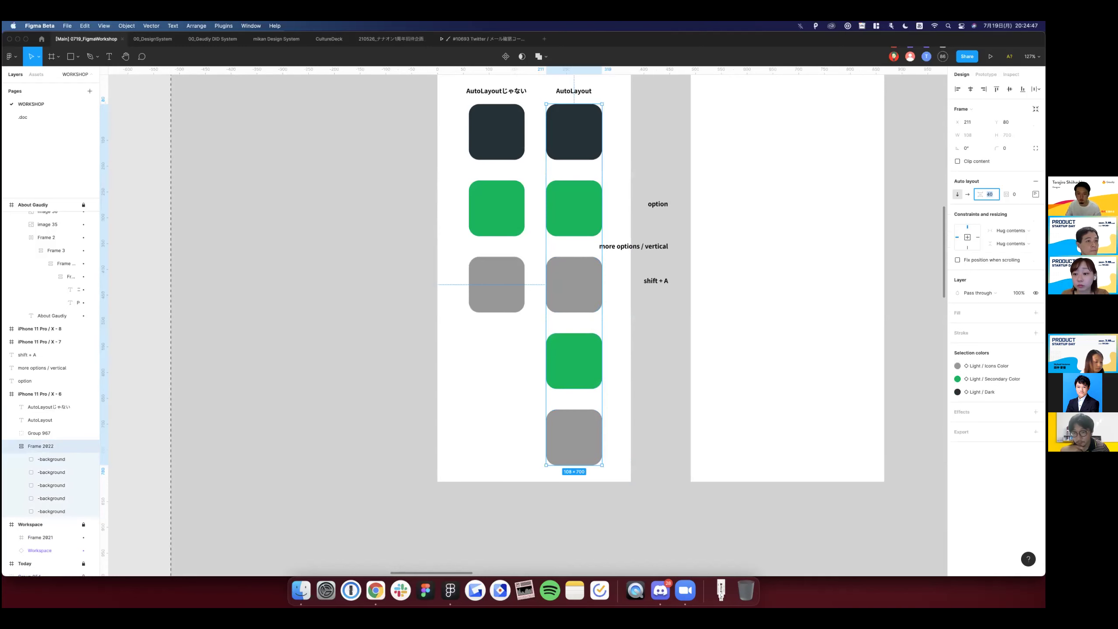
pyautogui.click(592, 405)
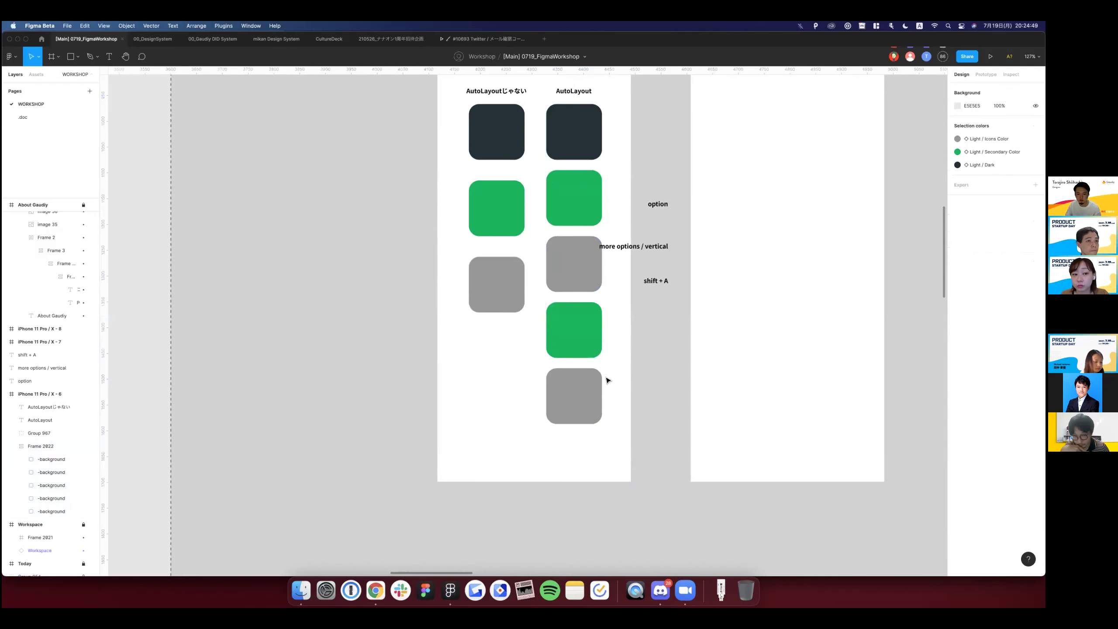
pyautogui.scroll(-2, 608, 379)
# Paste two copies of the Ology card and place one below the other.
pyautogui.scroll(-5, 607, 379)
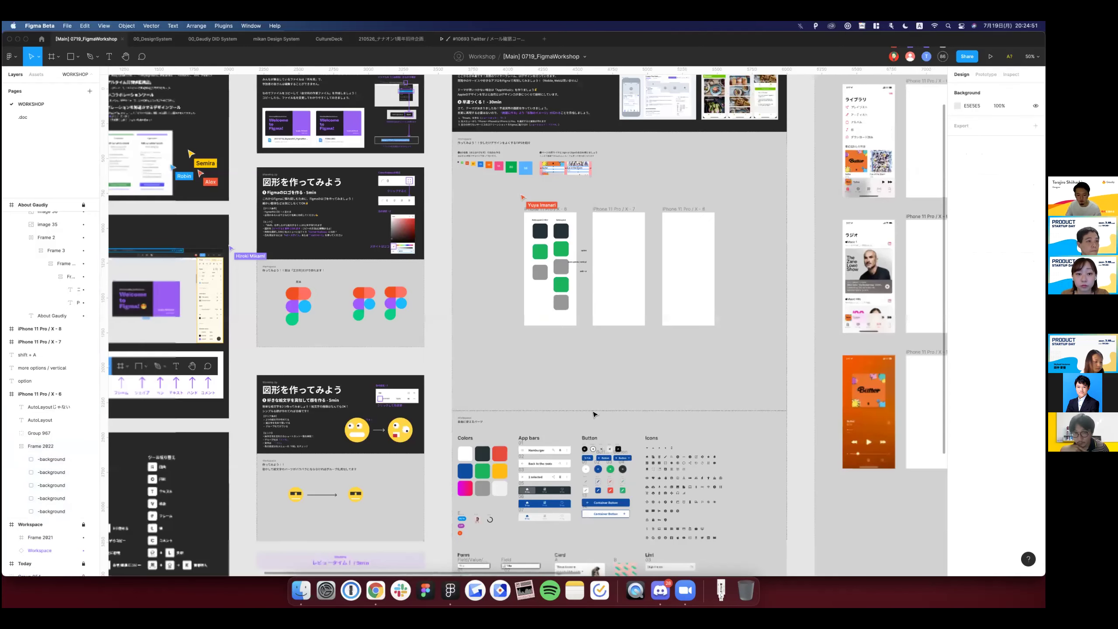
pyautogui.scroll(-3, 542, 462)
pyautogui.scroll(-1, 543, 461)
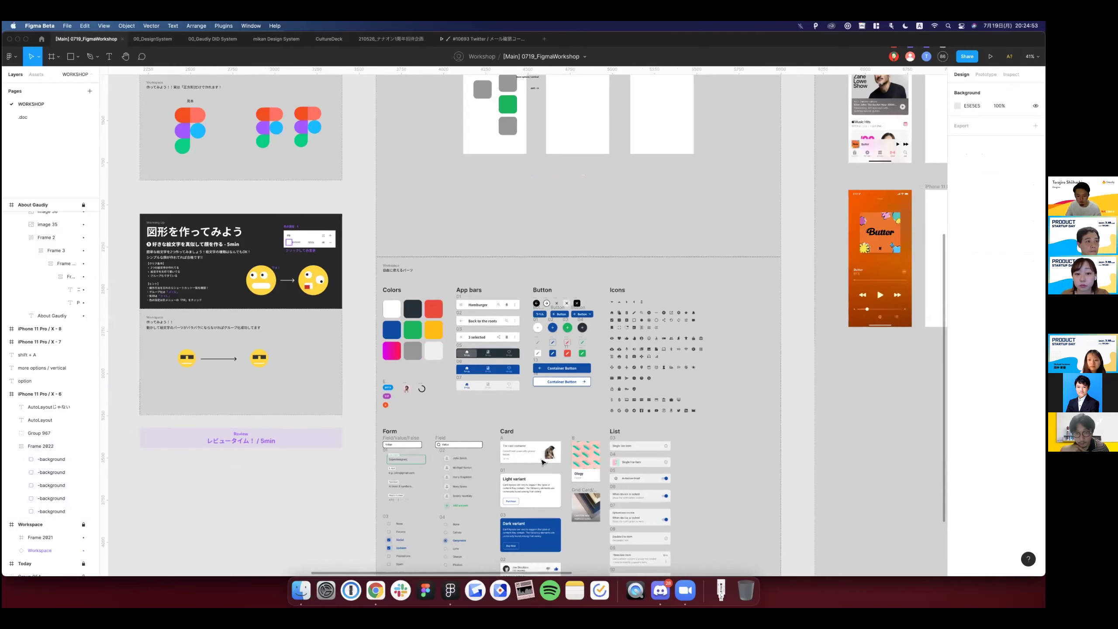
pyautogui.scroll(-2, 543, 461)
pyautogui.scroll(6, 555, 467)
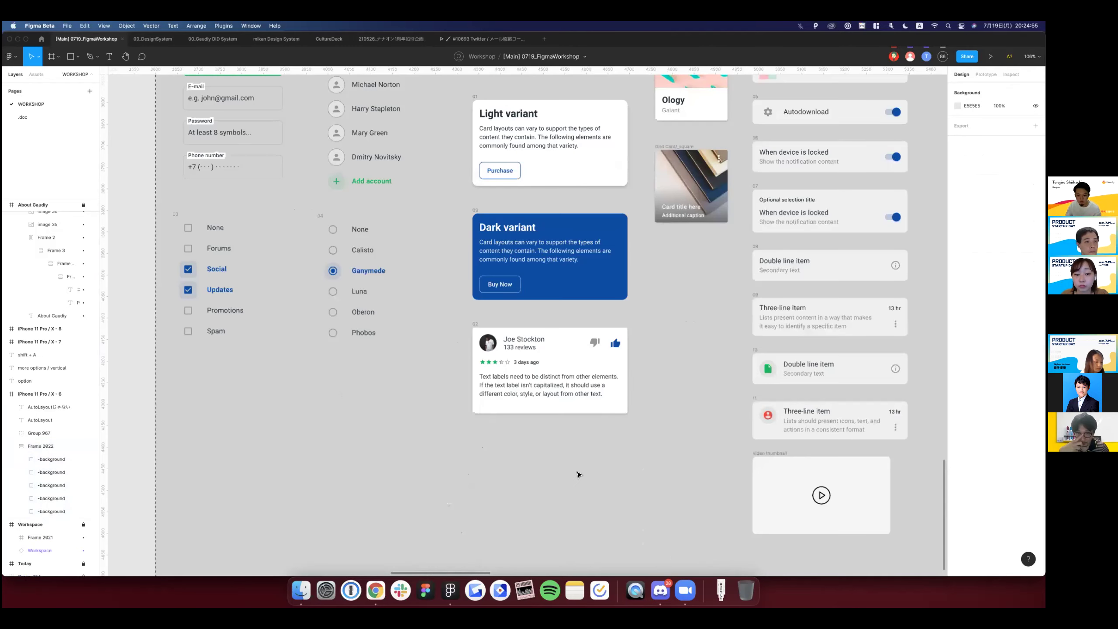
pyautogui.scroll(-3, 577, 474)
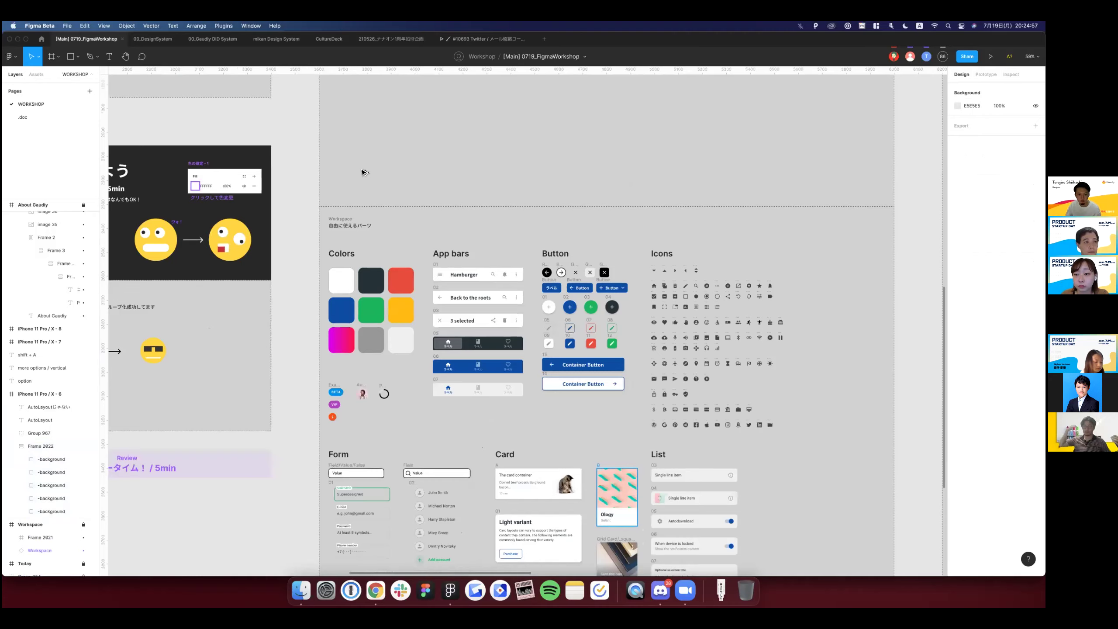
pyautogui.scroll(3, 364, 172)
pyautogui.hotkey('ctrl', 'v')
pyautogui.scroll(3, 405, 185)
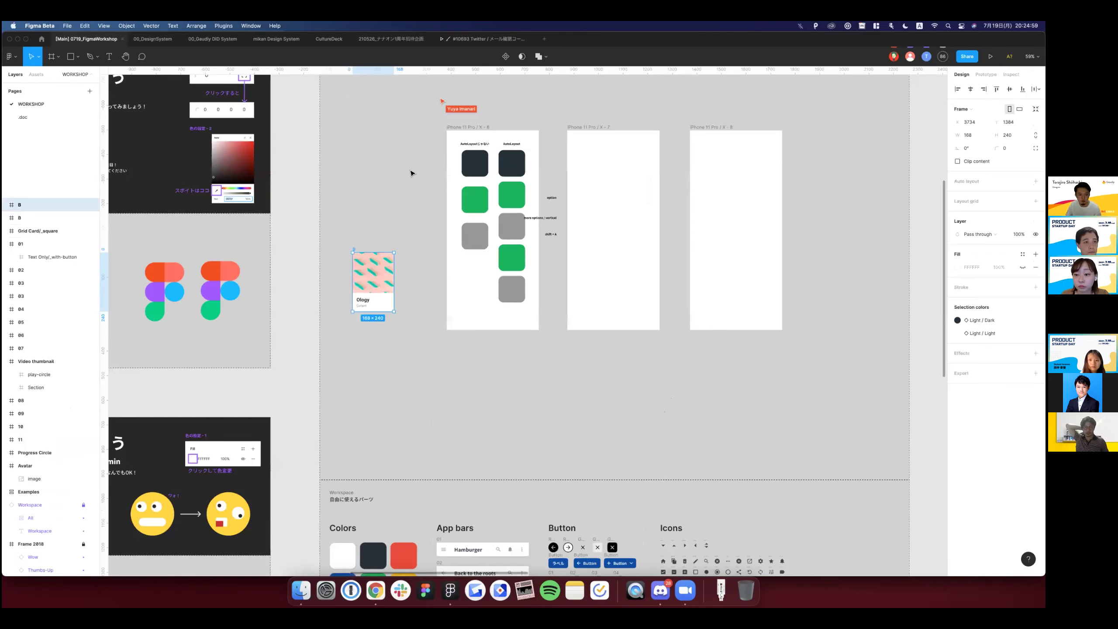
pyautogui.scroll(3, 411, 173)
pyautogui.hotkey('ctrl', 'v')
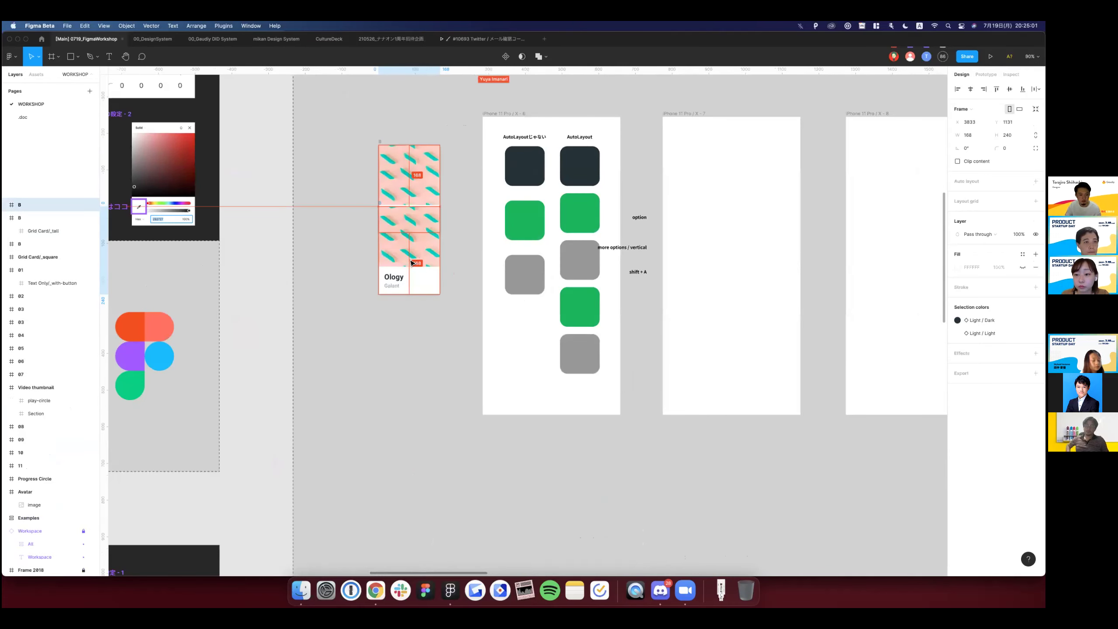
pyautogui.moveTo(411, 263); pyautogui.dragTo(411, 293)
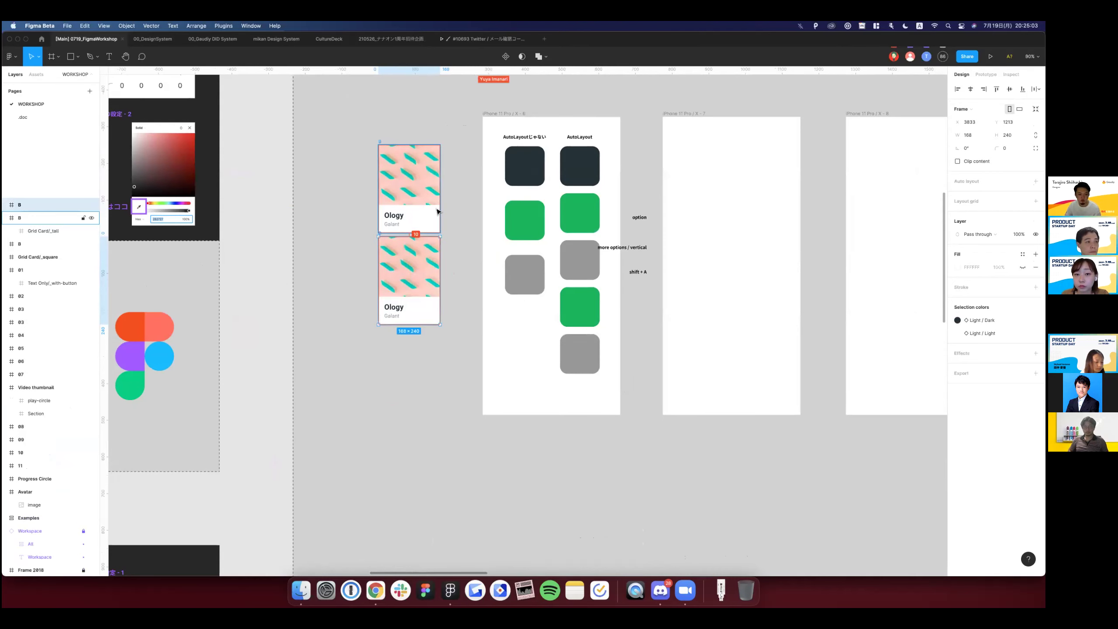
pyautogui.moveTo(430, 173); pyautogui.dragTo(407, 178)
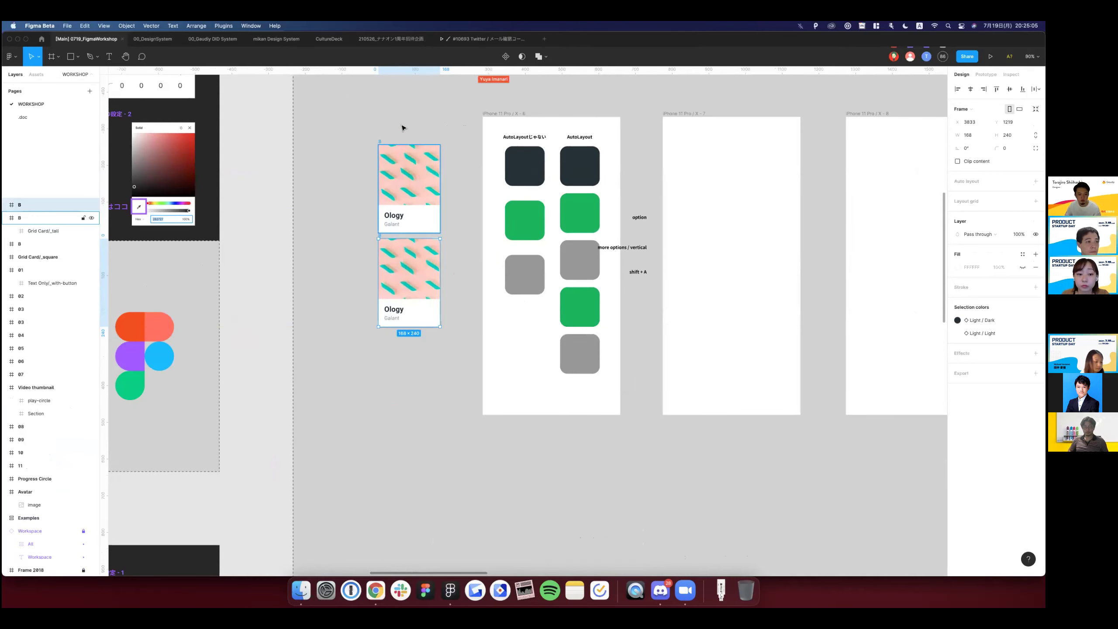
# Wrap the cards in auto layout with Shift+A and duplicate until the stack holds five.
pyautogui.hotkey('shift', 'a')
pyautogui.click(438, 292)
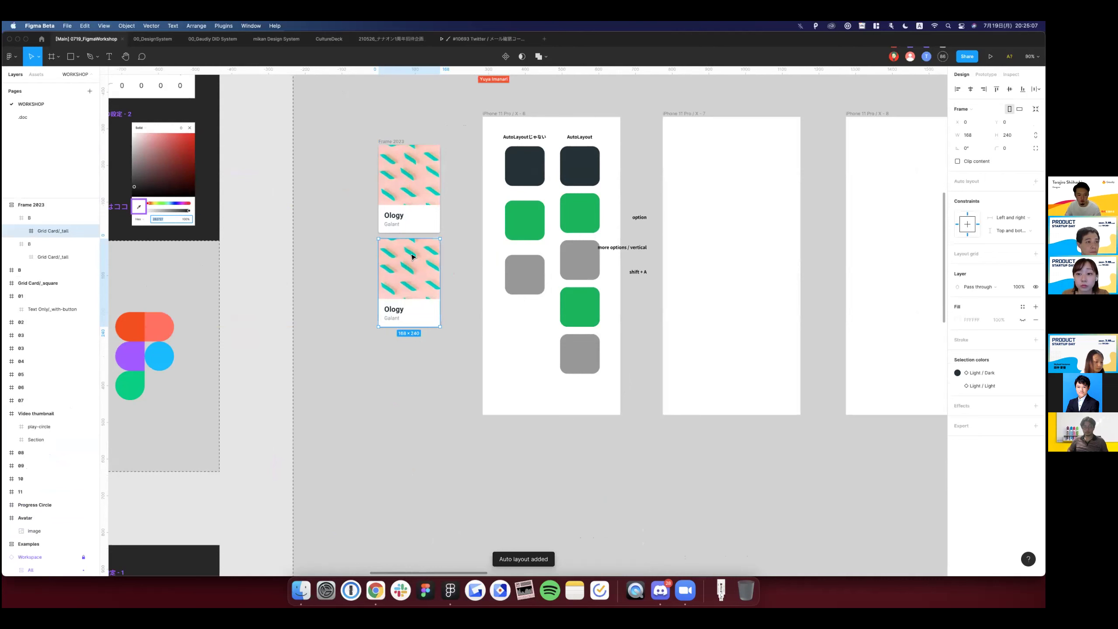
pyautogui.hotkey('shift', 'Return')
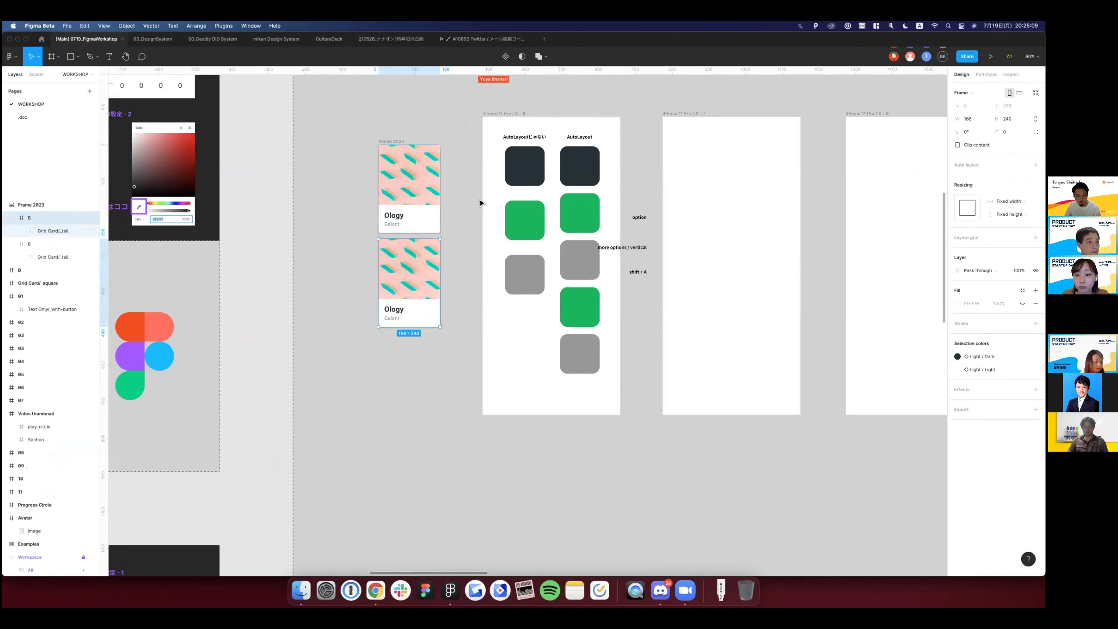
pyautogui.hotkey('ctrl', 'd')
pyautogui.hotkey('ctrl', 'd')
pyautogui.hotkey('ctrl', 'd')
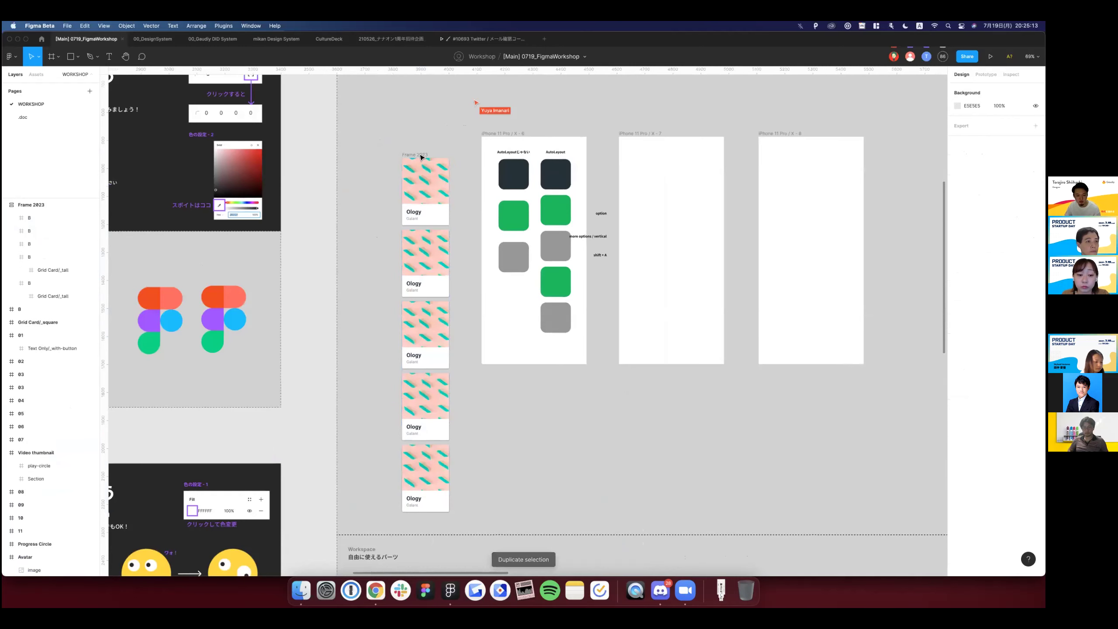
# Retitle the first two Ology cards '1' and '2'.
pyautogui.keyDown('super'); pyautogui.click(413, 212); pyautogui.keyUp('super')
pyautogui.scroll(2, 414, 214)
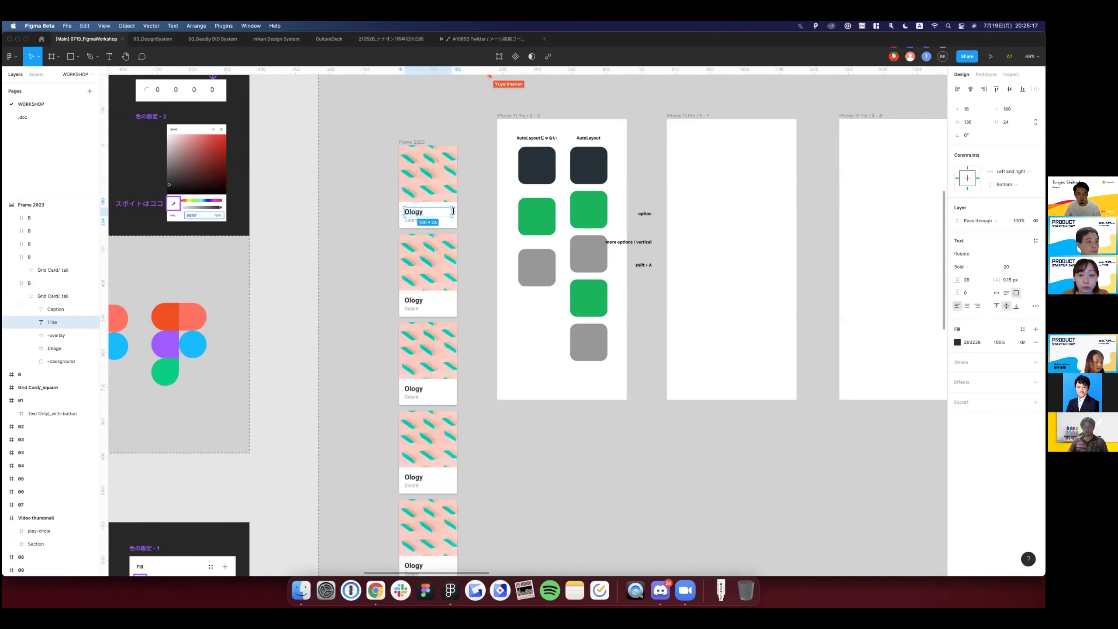
pyautogui.write('1')
pyautogui.doubleClick(416, 299)
pyautogui.write('2')
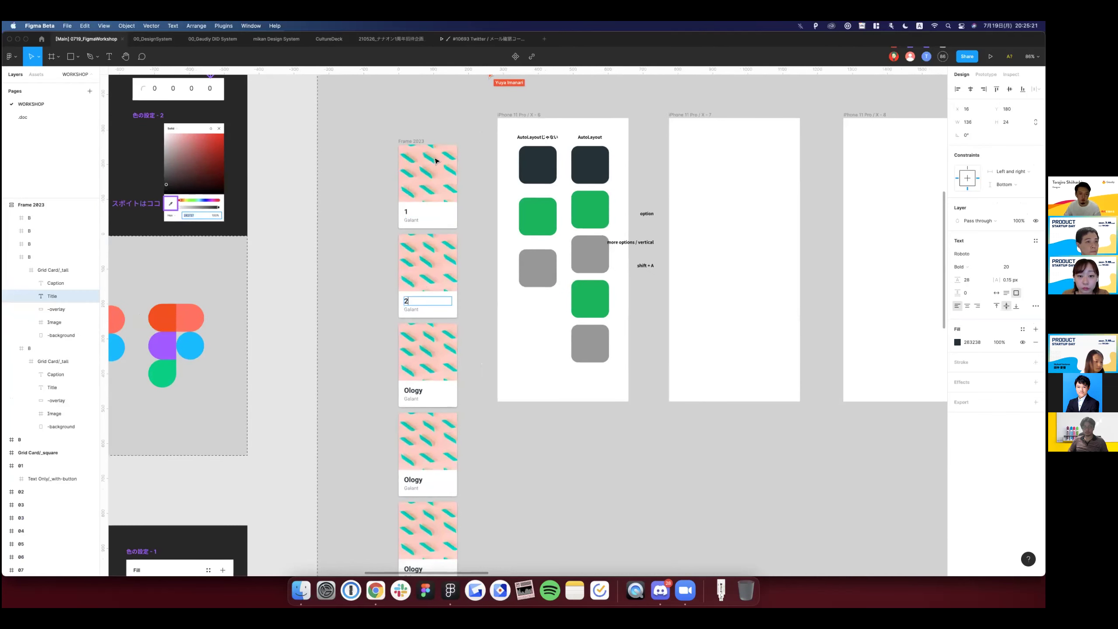
# Move card 1 down the stack, then undo to return it to the top.
pyautogui.click(436, 160)
pyautogui.press('Down')
pyautogui.press('Down')
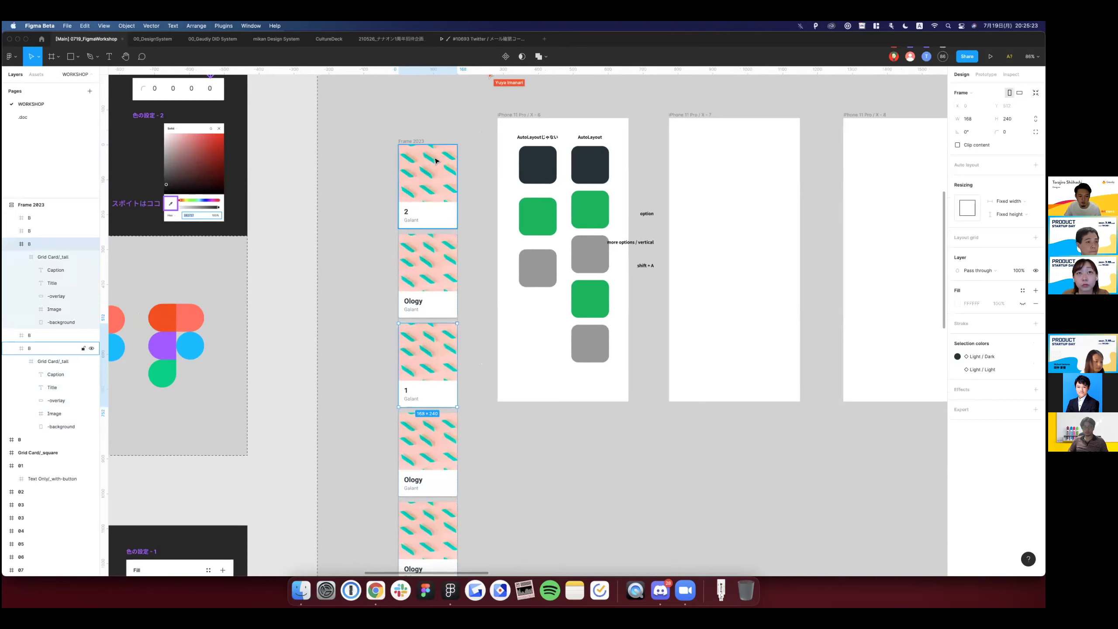
pyautogui.press('Down')
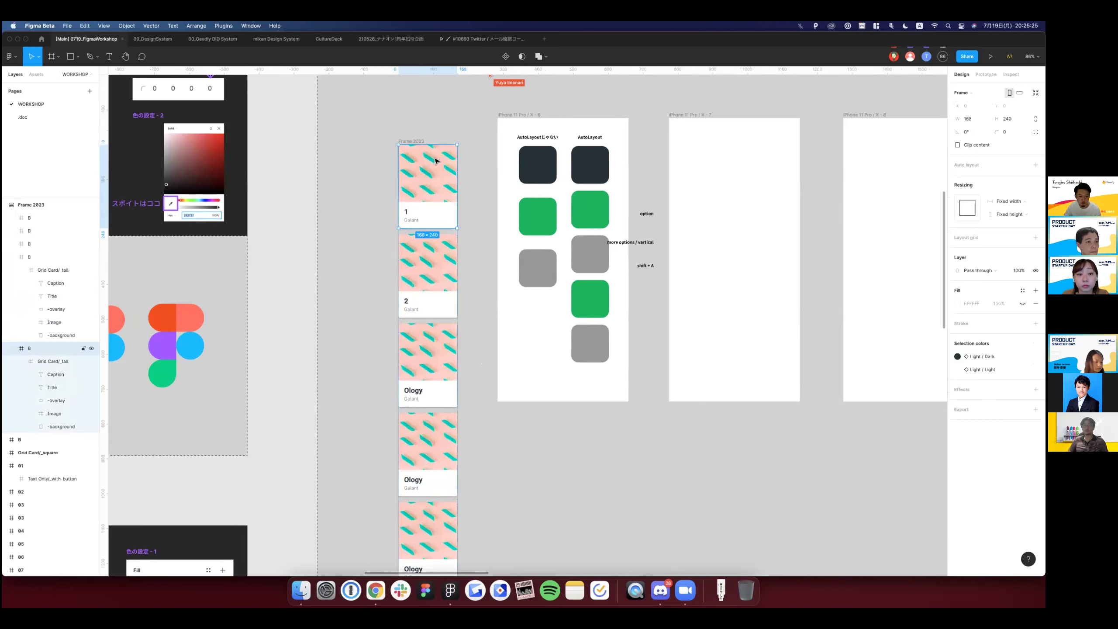
pyautogui.press('Down')
pyautogui.press('Escape')
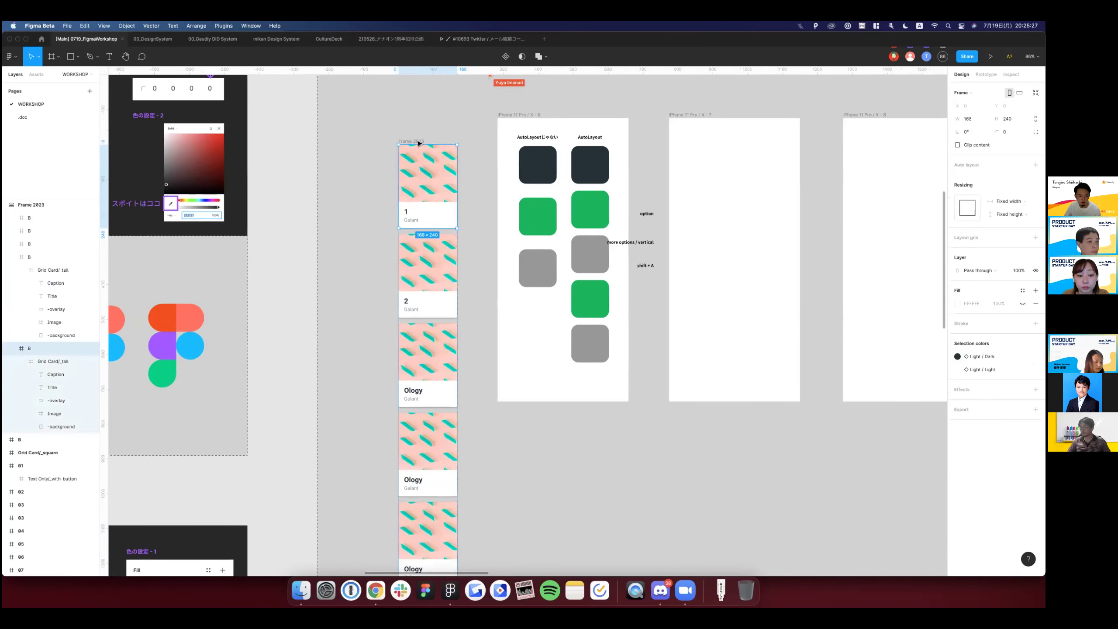
pyautogui.hotkey('ctrl', 'z')
pyautogui.hotkey('ctrl', 'z')
pyautogui.hotkey('ctrl', 'z')
pyautogui.click(418, 143)
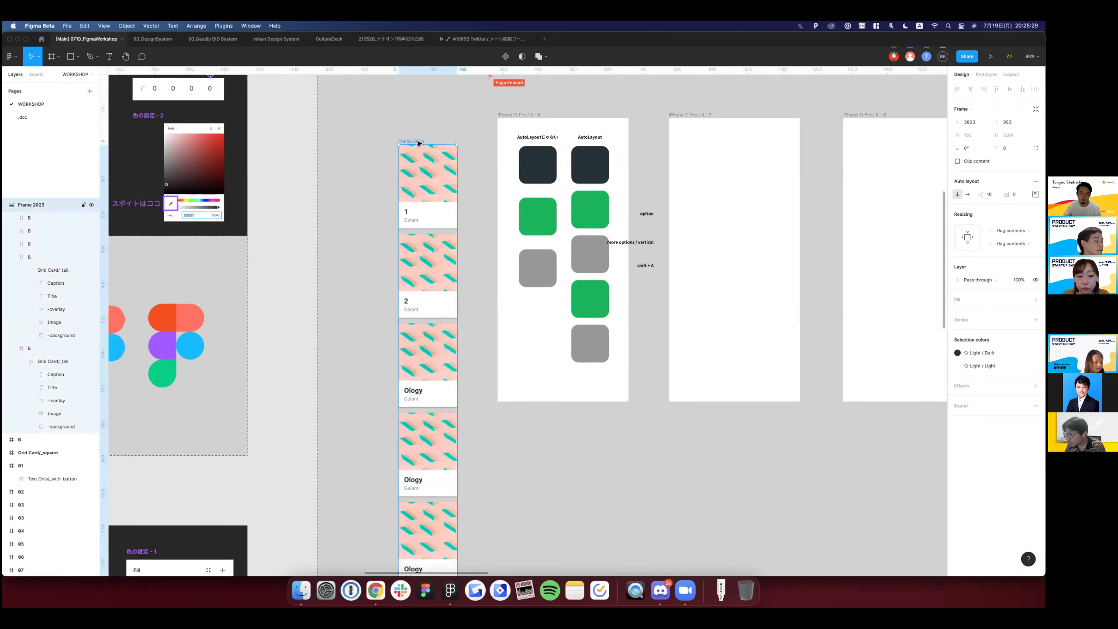
pyautogui.click(424, 180)
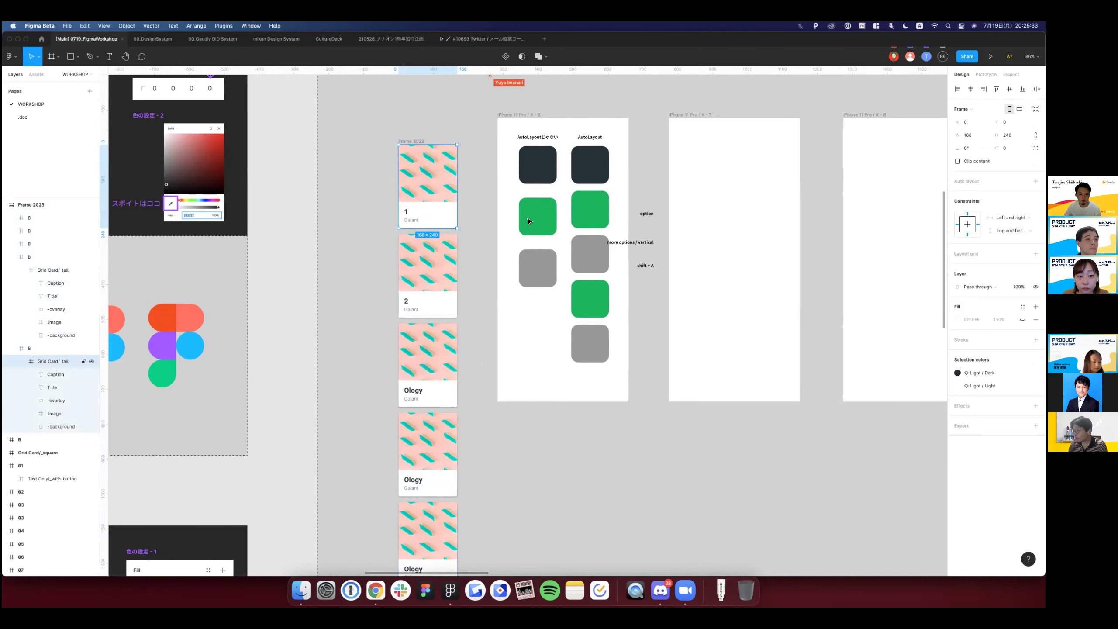
pyautogui.press('Escape')
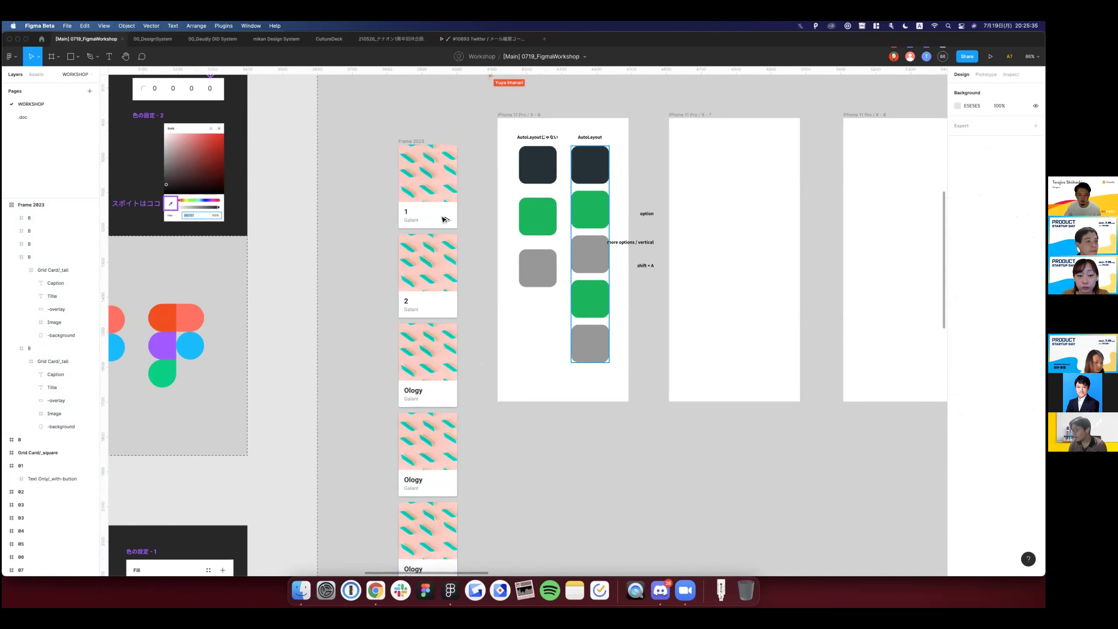
# Cut the green rounded square and paste it into the card stack.
pyautogui.moveTo(592, 214); pyautogui.dragTo(417, 204)
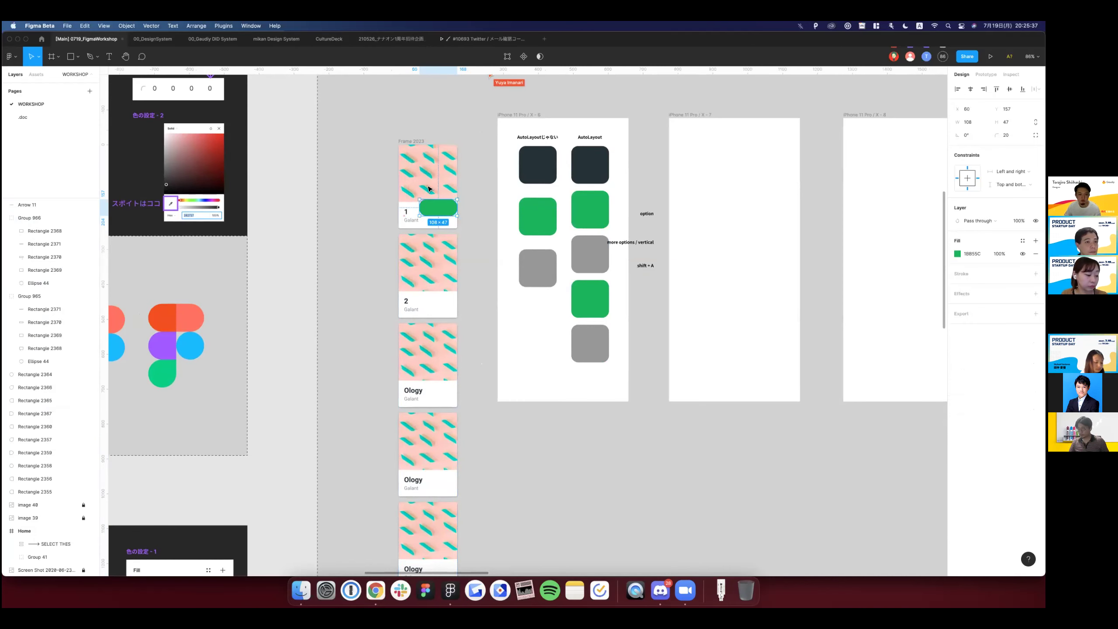
pyautogui.press('super+x')
pyautogui.press('super+v')
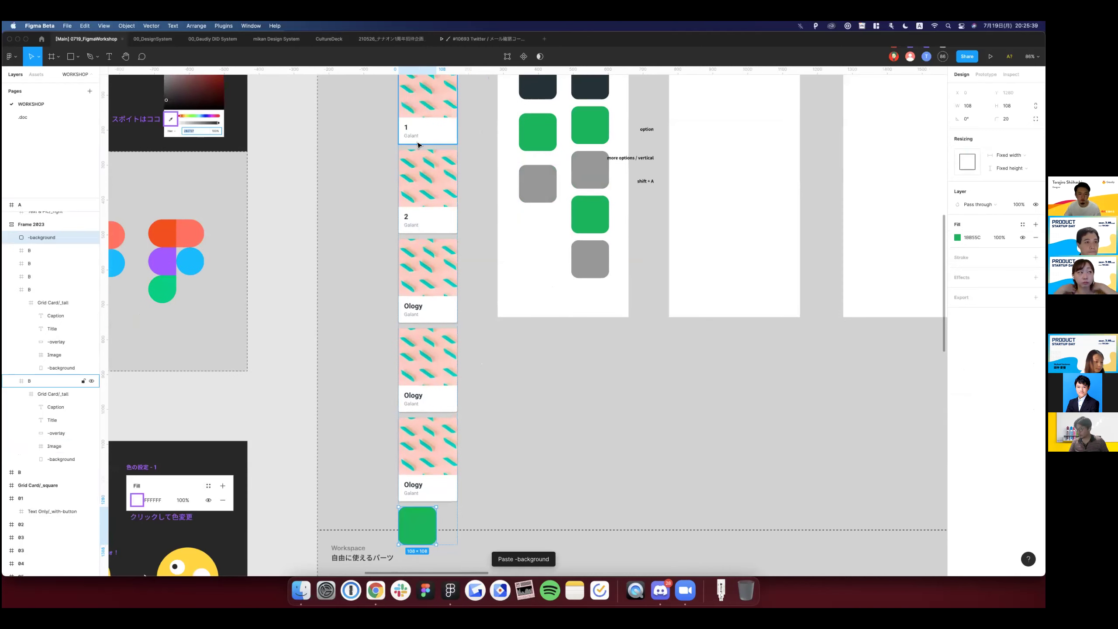
pyautogui.press('Up')
pyautogui.press('Up')
pyautogui.press('Up')
pyautogui.scroll(-3, 426, 345)
pyautogui.press('Escape')
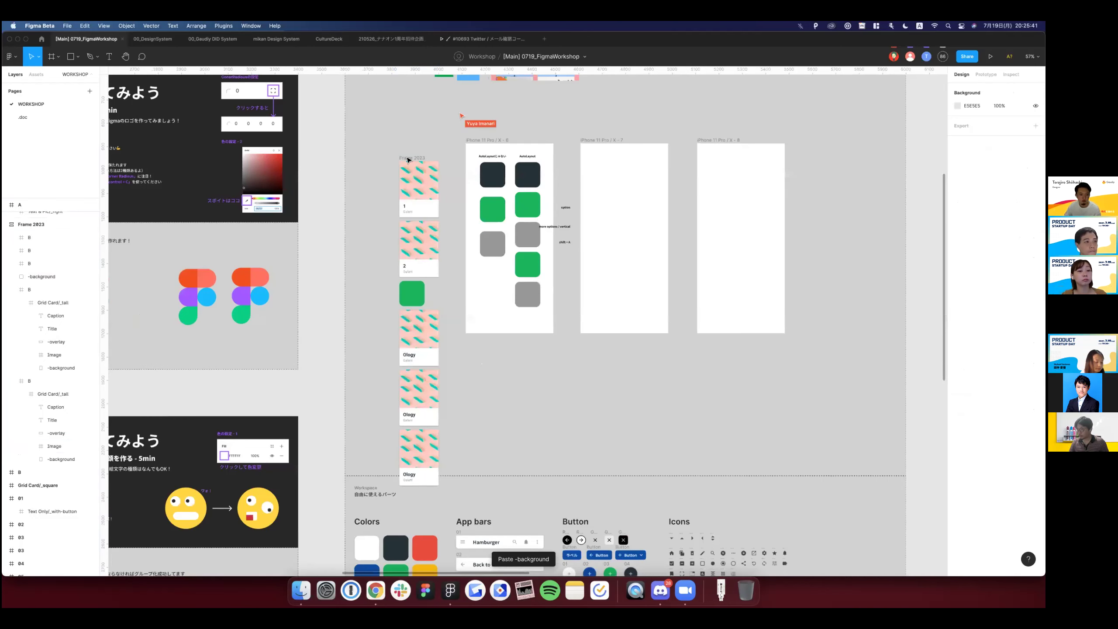
# Raise the card column slightly and position the 'shift + A' label above the AutoLayout column.
pyautogui.moveTo(408, 159); pyautogui.dragTo(406, 111)
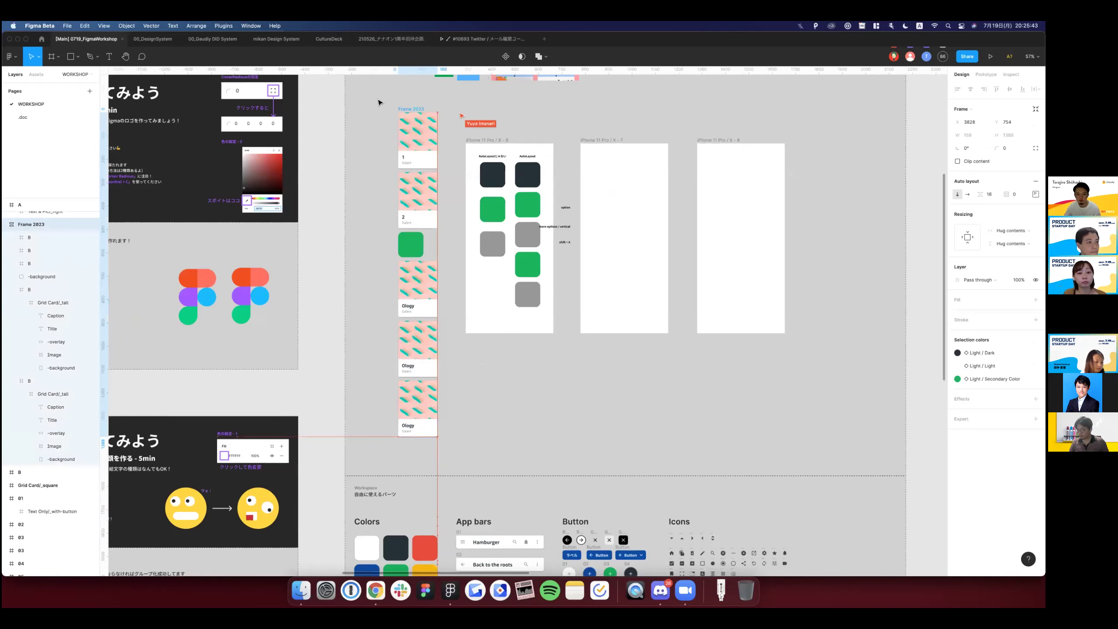
pyautogui.click(378, 102)
pyautogui.scroll(3, 471, 148)
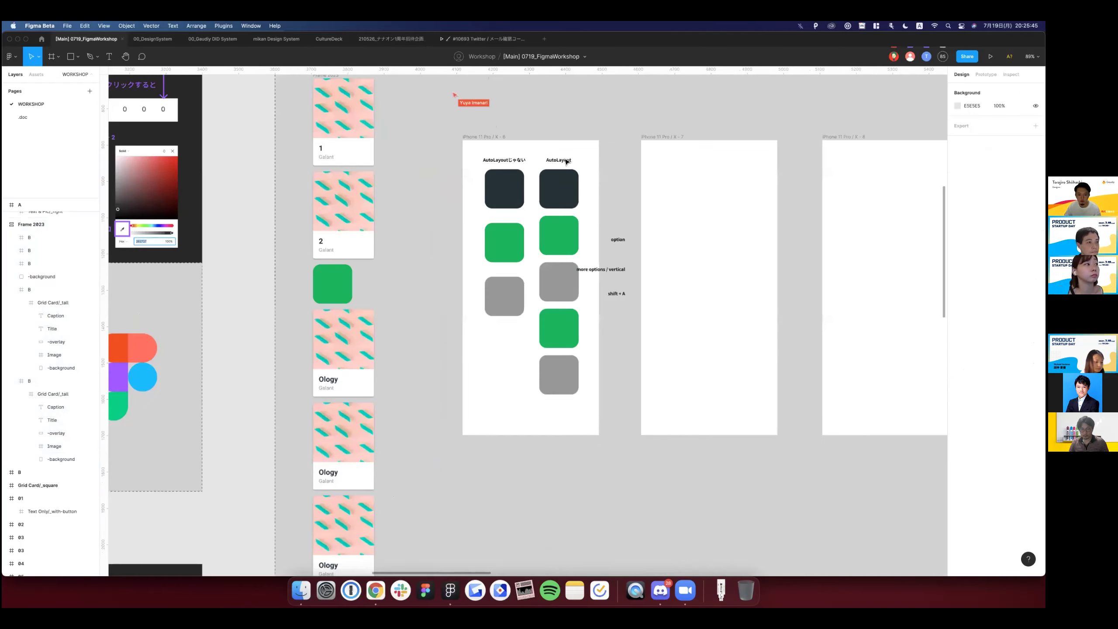
pyautogui.click(616, 294)
pyautogui.moveTo(562, 157); pyautogui.dragTo(567, 158)
pyautogui.click(638, 203)
pyautogui.scroll(5, 638, 204)
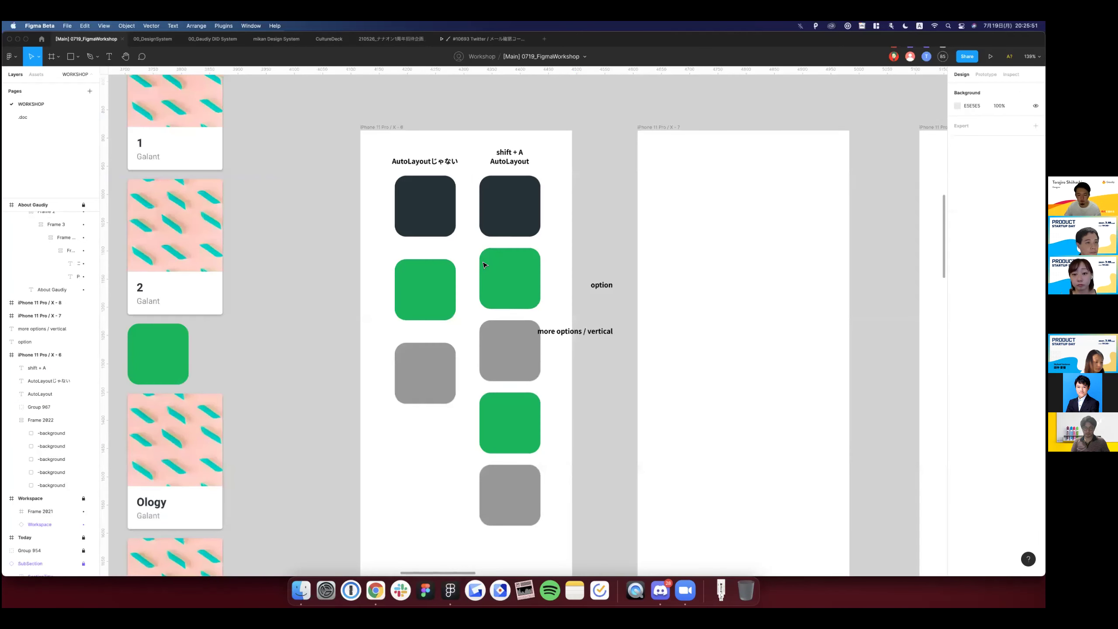
pyautogui.scroll(-3, 485, 265)
# Select and compare the auto-layout column Frame 2022 and the card column Frame 2023.
pyautogui.click(505, 266)
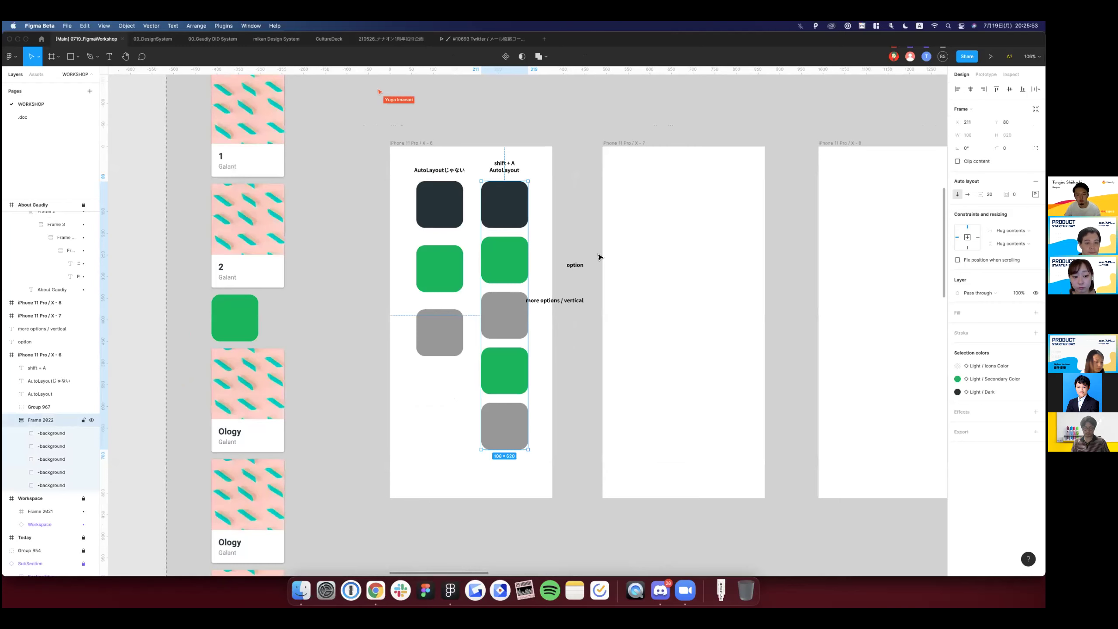
pyautogui.click(587, 246)
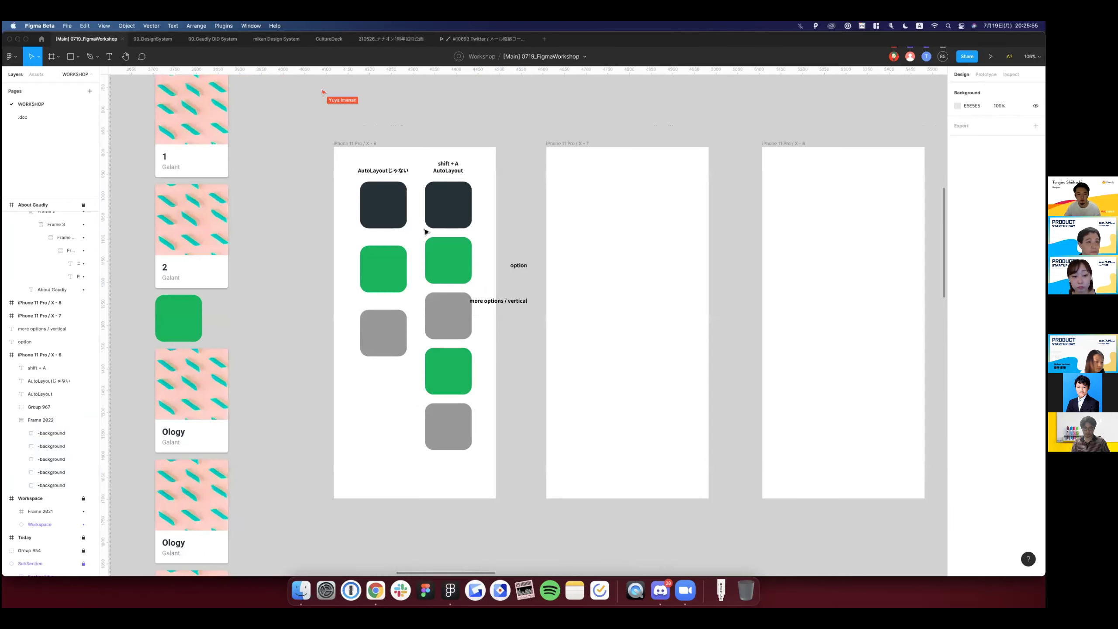
pyautogui.scroll(-2, 427, 232)
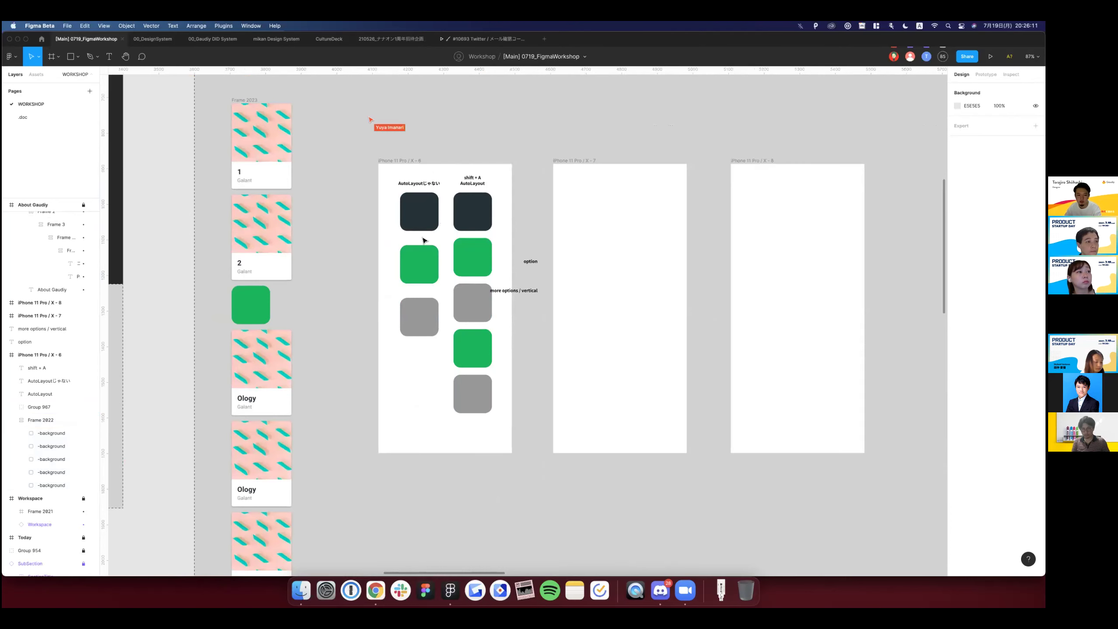
pyautogui.scroll(-2, 424, 240)
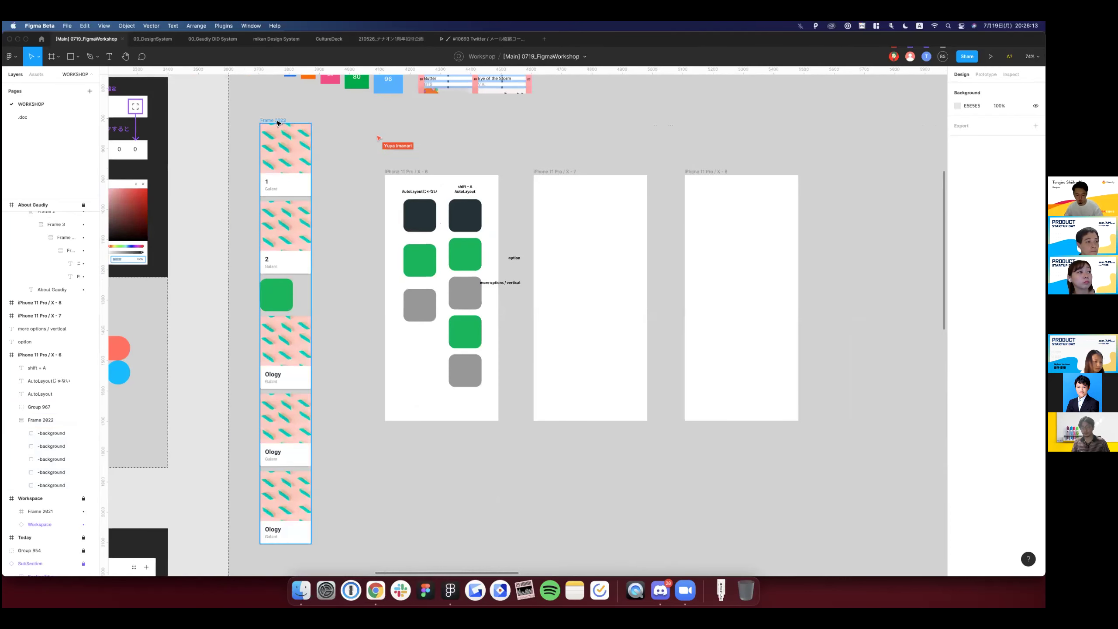
pyautogui.click(278, 123)
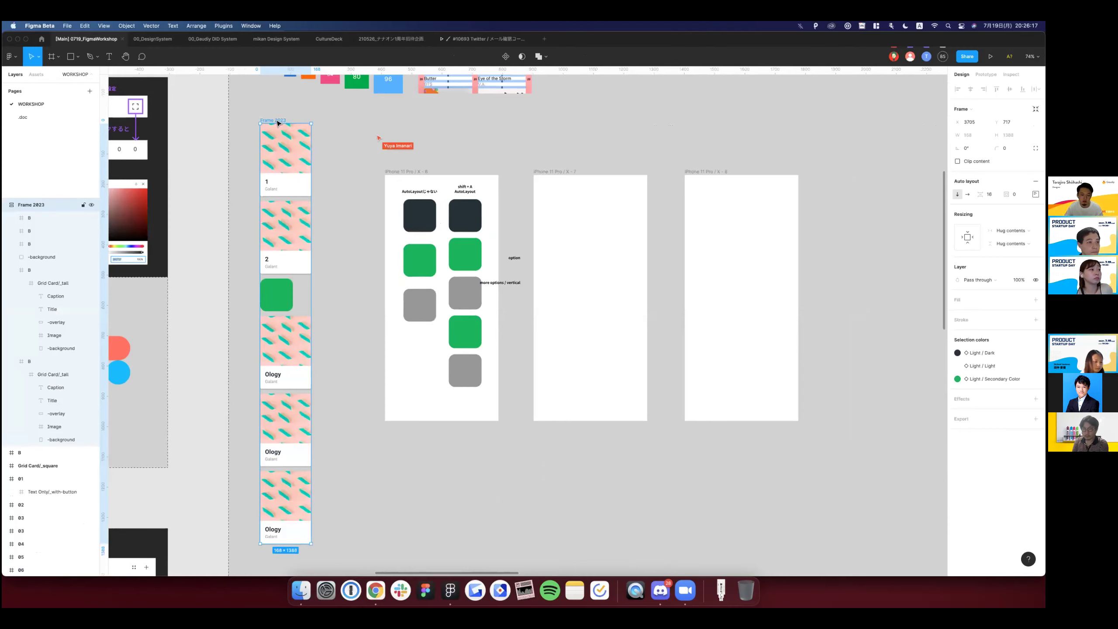
pyautogui.scroll(2, 278, 124)
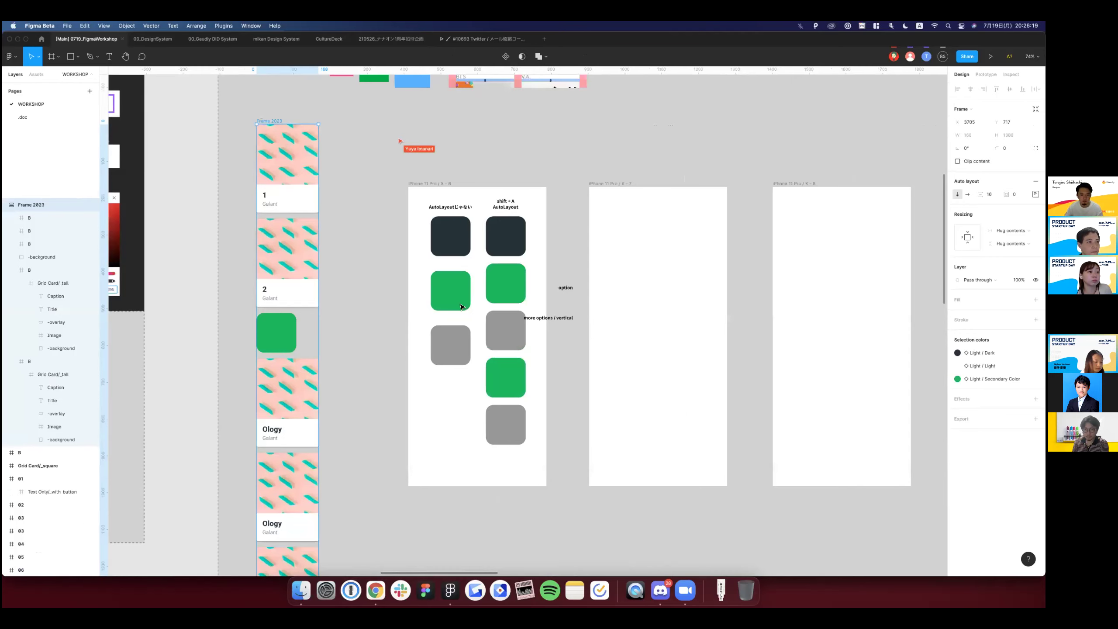
pyautogui.press('Escape')
pyautogui.scroll(-5, 461, 306)
pyautogui.scroll(5, 344, 243)
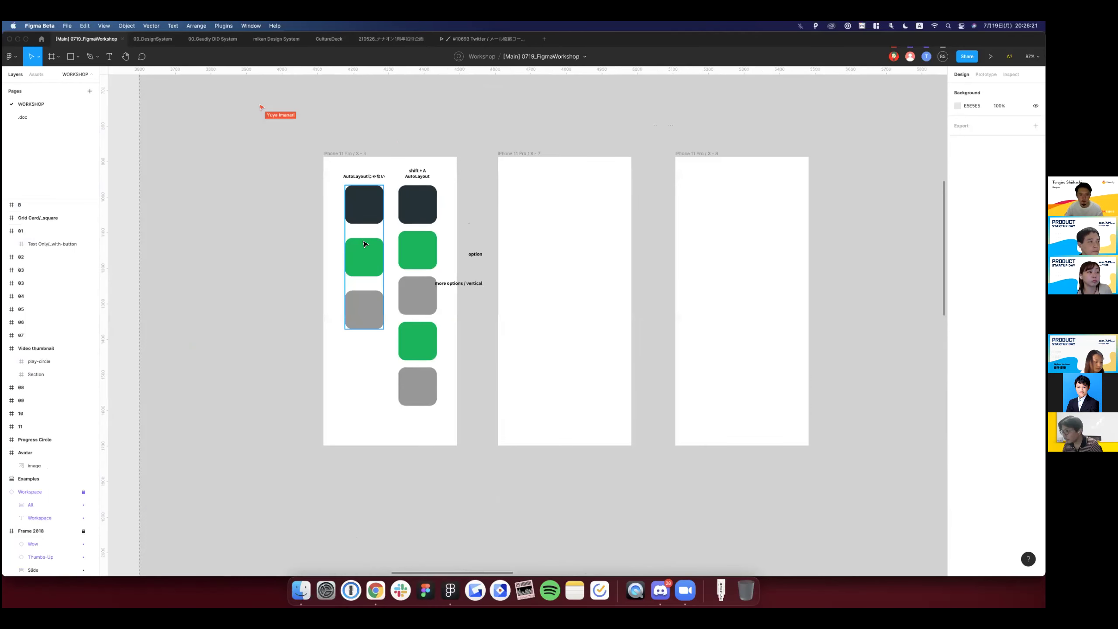
# Inspect the non-auto-layout group of squares beside the AutoLayout column.
pyautogui.click(364, 251)
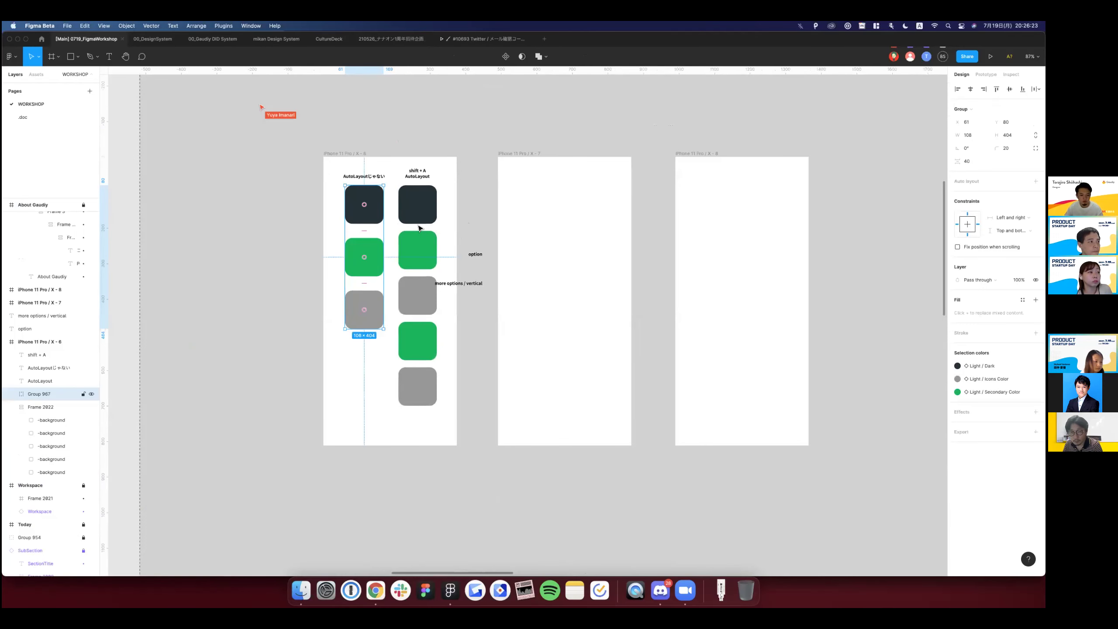
pyautogui.press('Escape')
pyautogui.scroll(-3, 418, 227)
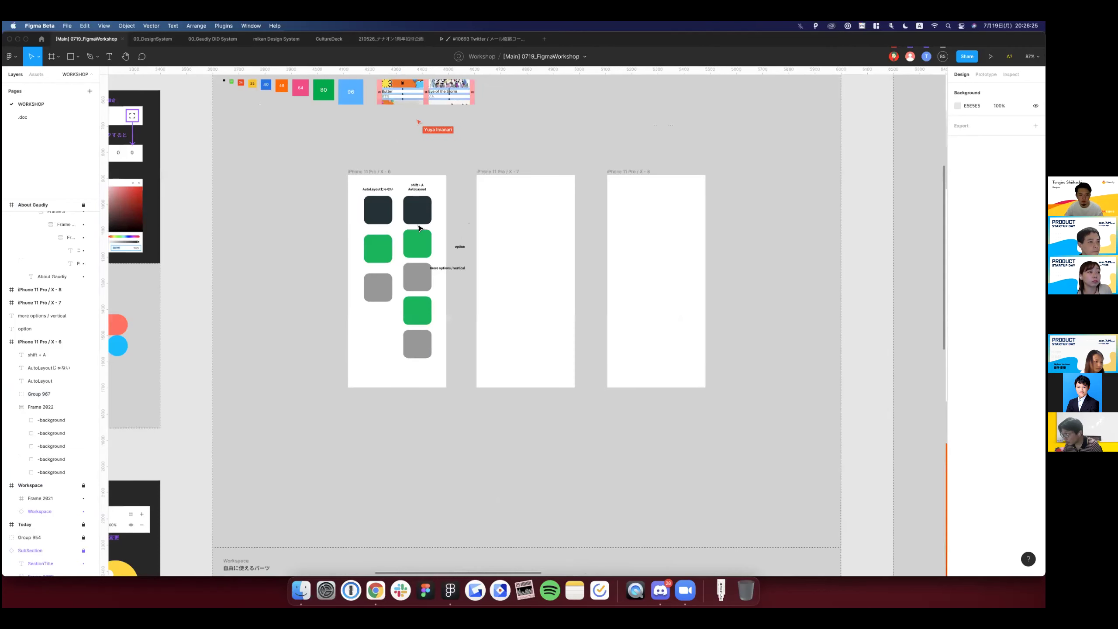
pyautogui.scroll(2, 429, 216)
pyautogui.scroll(-5, 429, 216)
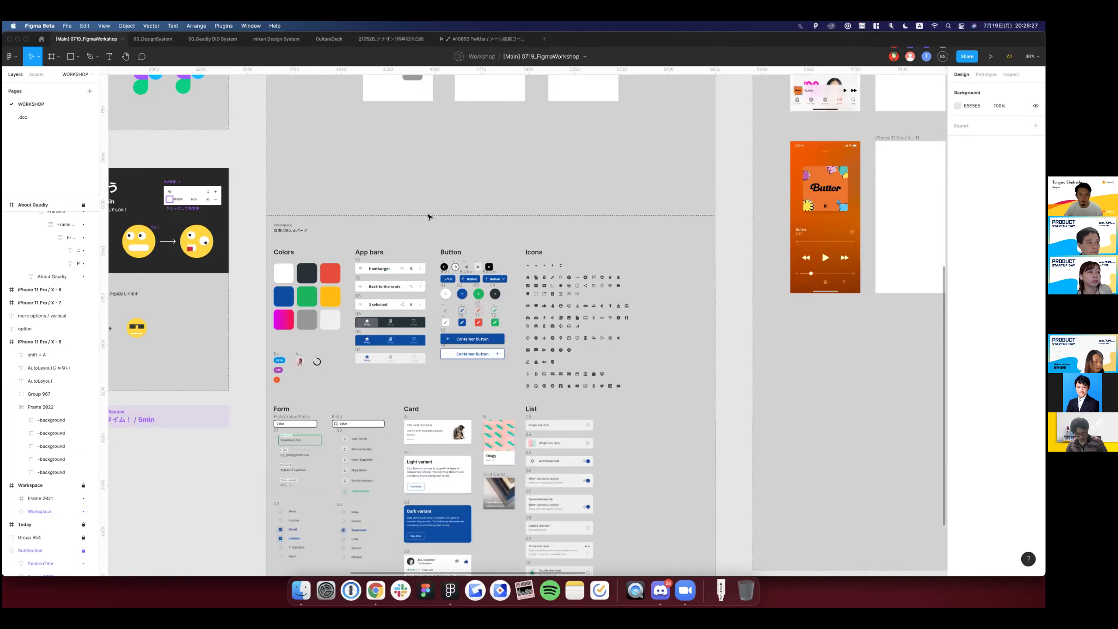
pyautogui.scroll(2, 429, 217)
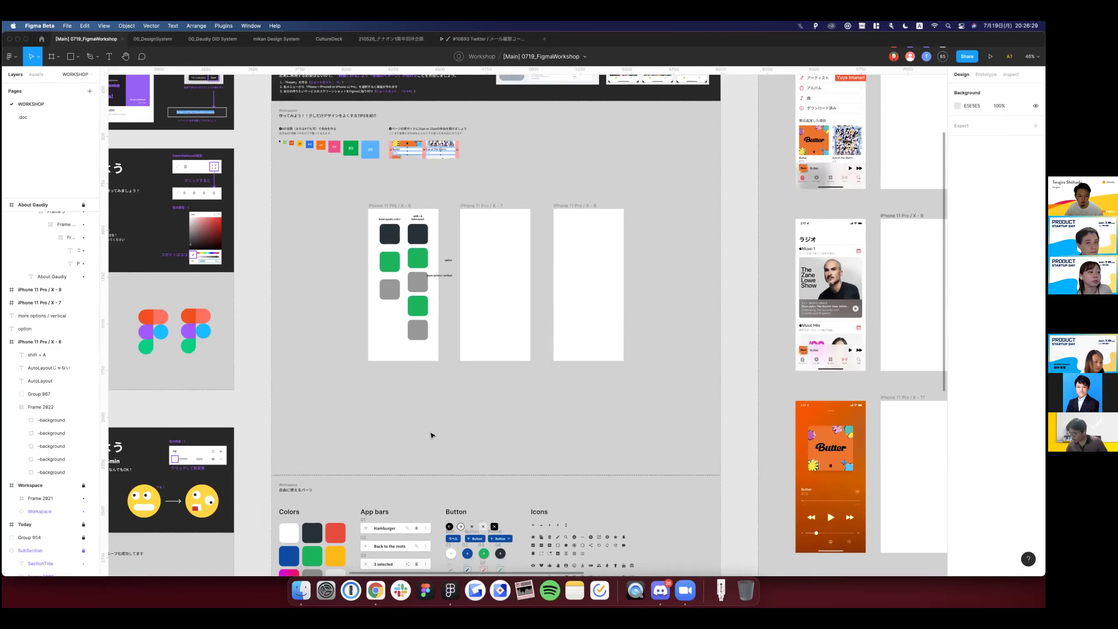
pyautogui.scroll(-5, 432, 433)
pyautogui.scroll(1, 431, 434)
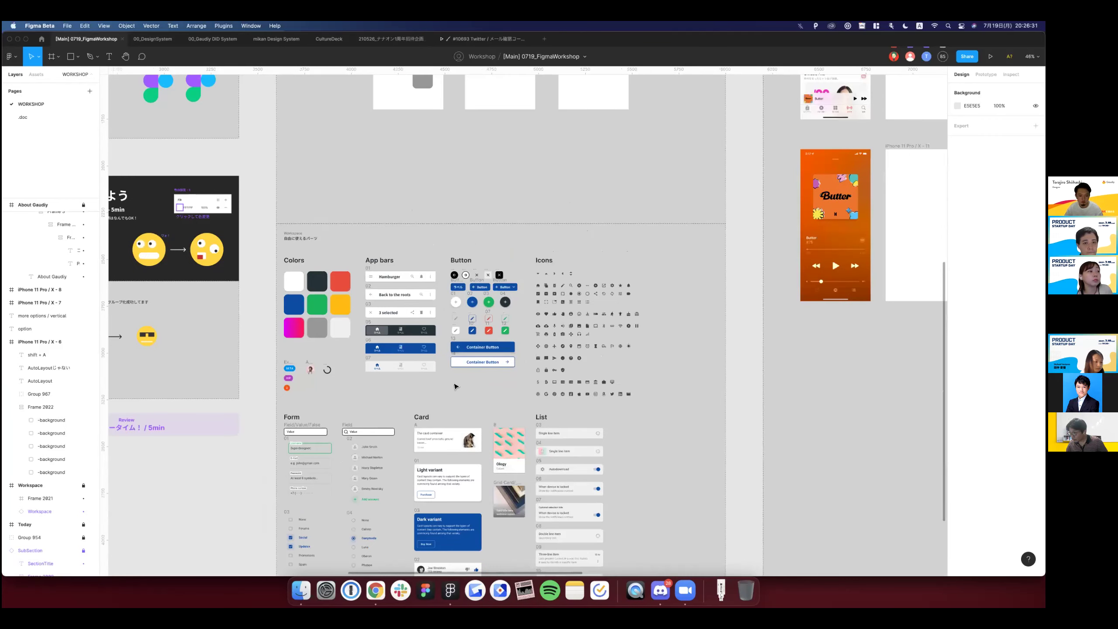
pyautogui.scroll(5, 411, 207)
pyautogui.scroll(-3, 531, 319)
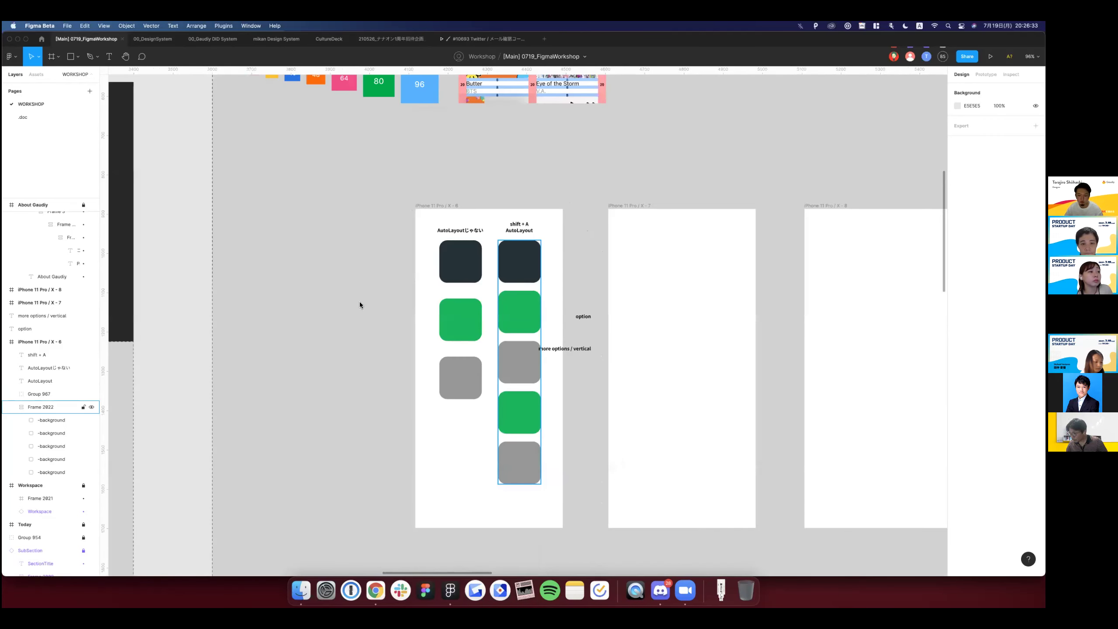
# Duplicate the auto-layout column beside the iPhone frame and give it 16 padding.
pyautogui.moveTo(519, 308); pyautogui.dragTo(348, 306)
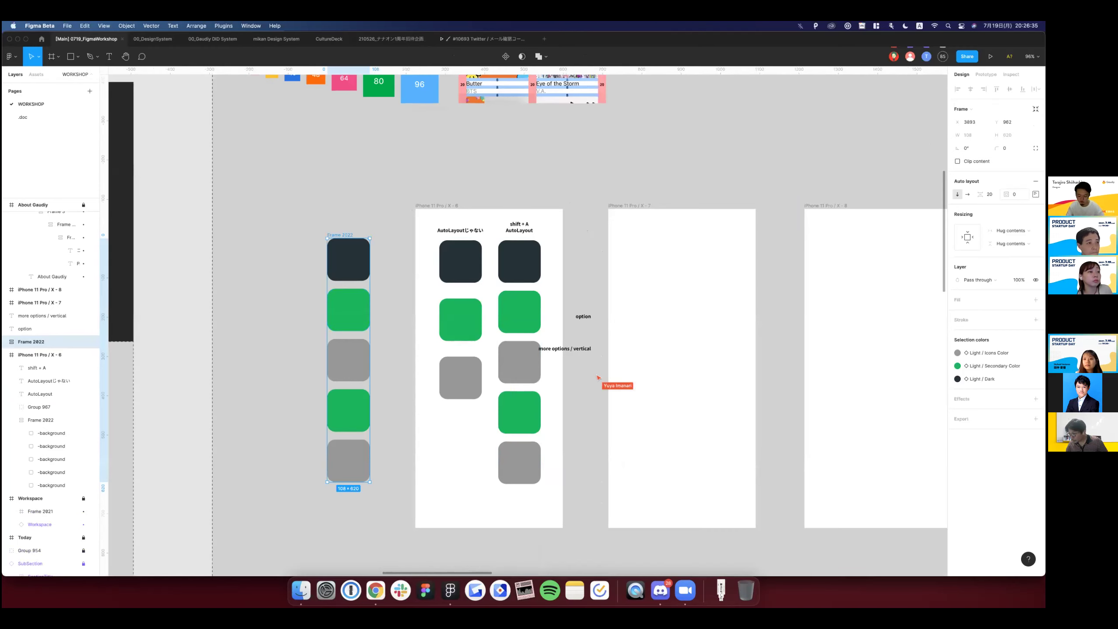
pyautogui.click(1012, 194)
pyautogui.write('16')
pyautogui.press('Return')
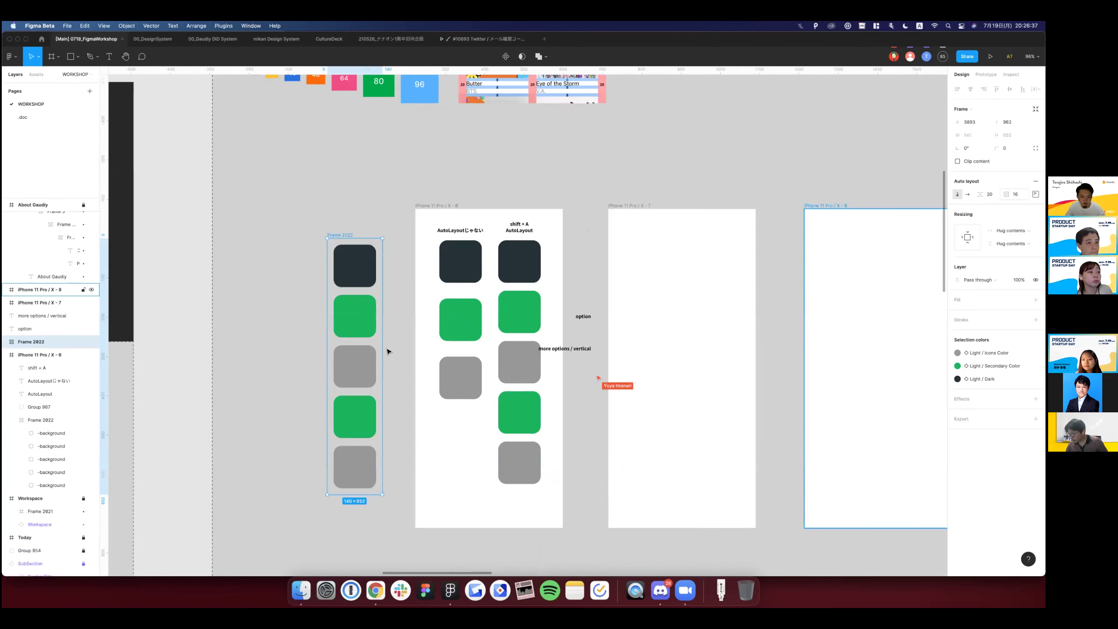
# Compare the column with and without padding, keeping the 16 padding.
pyautogui.scroll(1, 387, 351)
pyautogui.scroll(2, 339, 245)
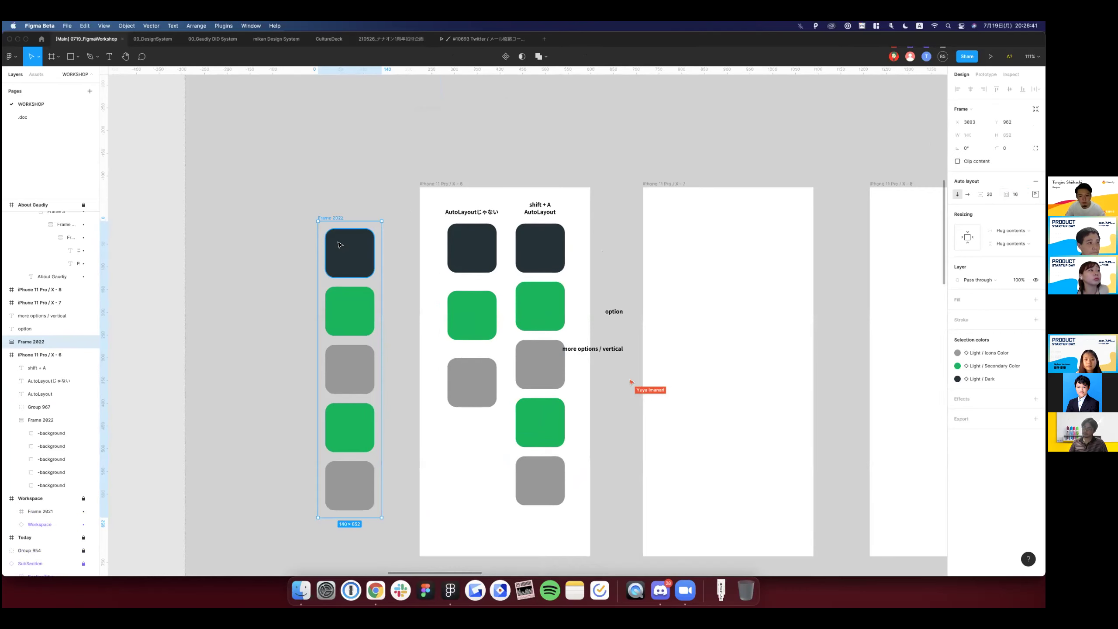
pyautogui.hotkey('ctrl', 'z')
pyautogui.hotkey('ctrl', 'shift', 'z')
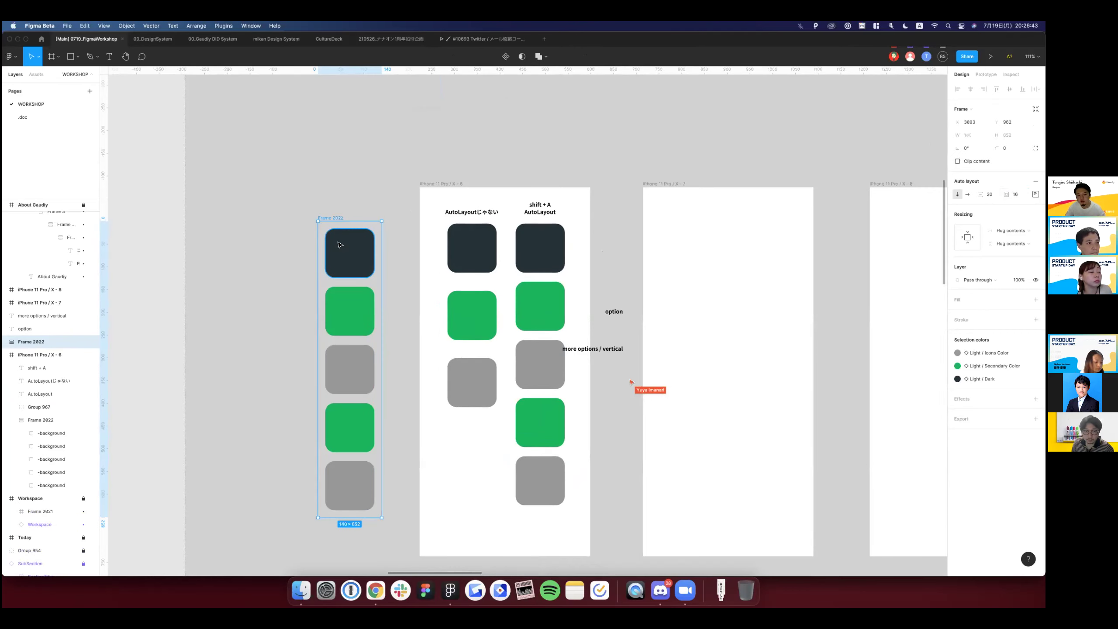
pyautogui.hotkey('ctrl', 'z')
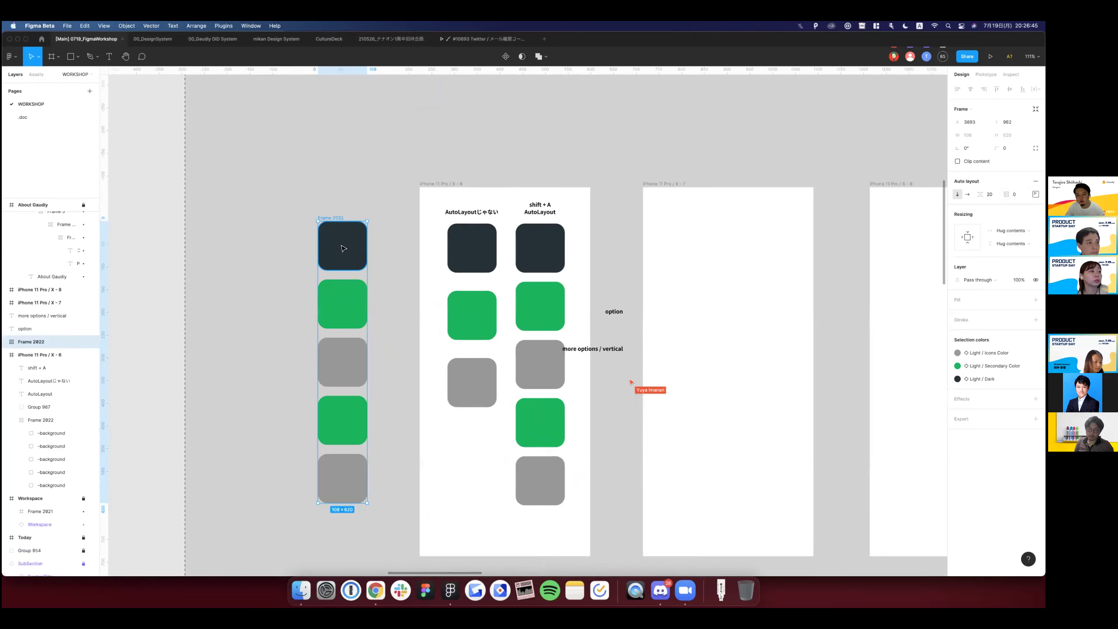
pyautogui.hotkey('ctrl', 'shift', 'z')
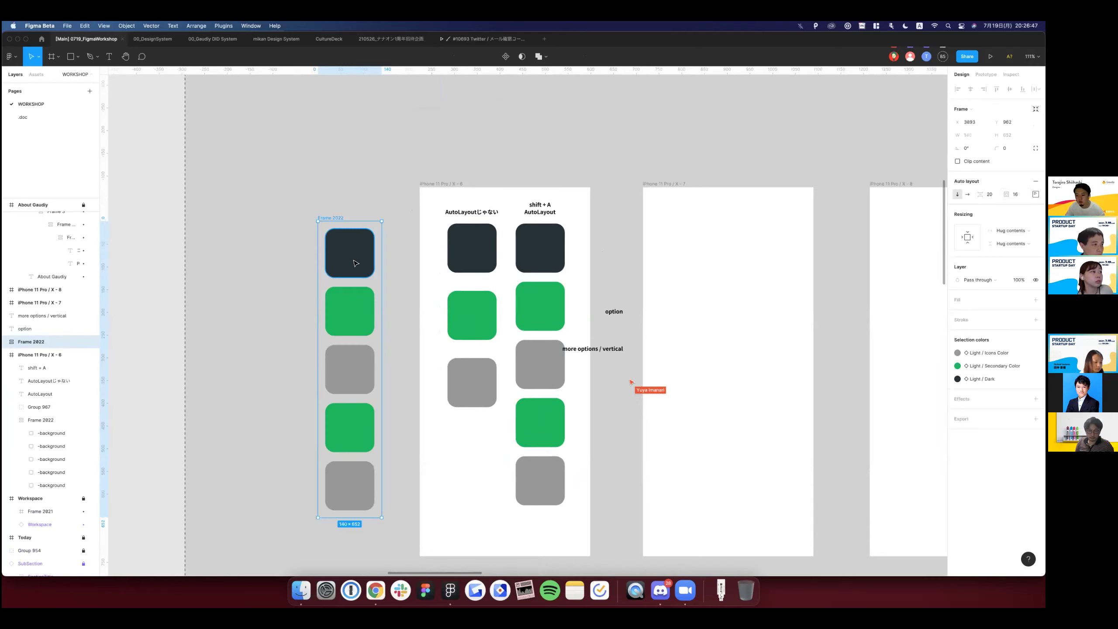
pyautogui.scroll(-5, 353, 261)
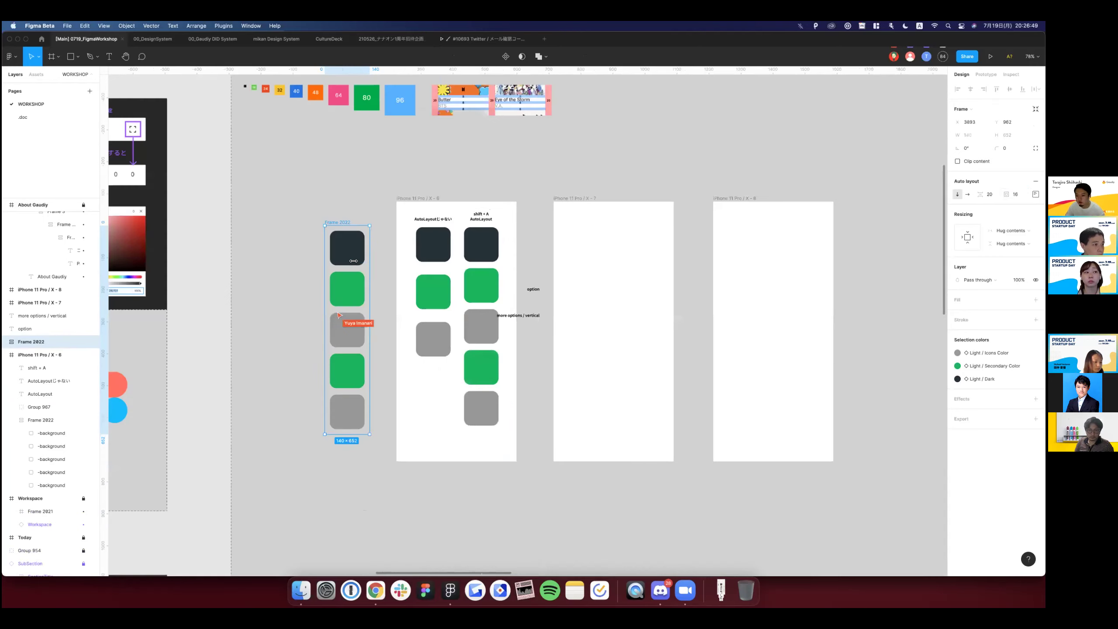
pyautogui.scroll(4, 353, 261)
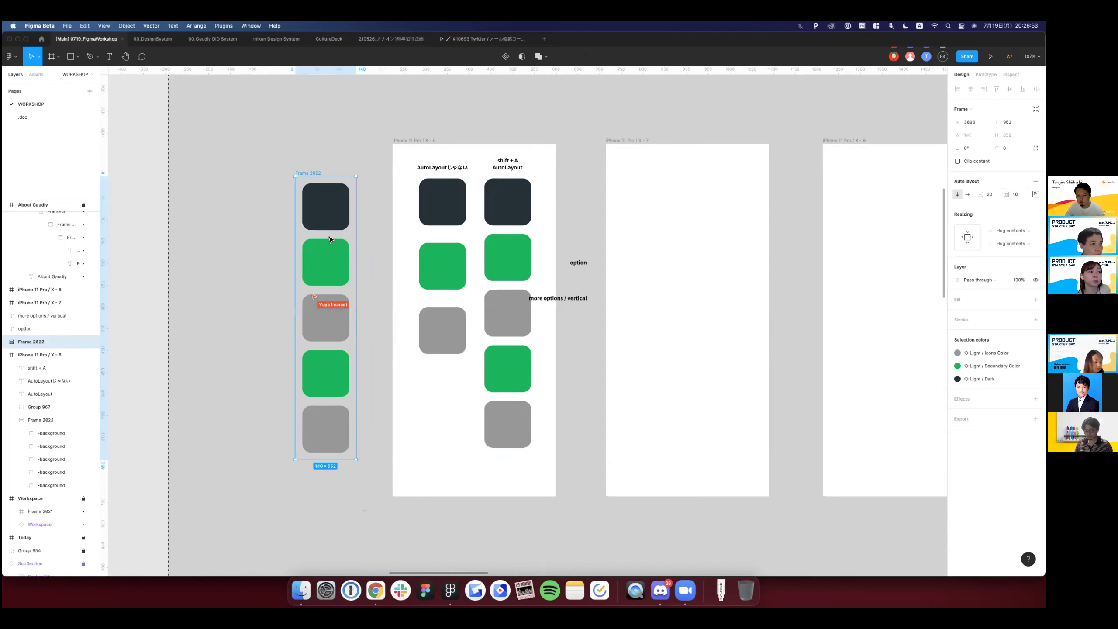
# Align the padded column's top with the iPhone frames.
pyautogui.click(331, 223)
pyautogui.click(332, 270)
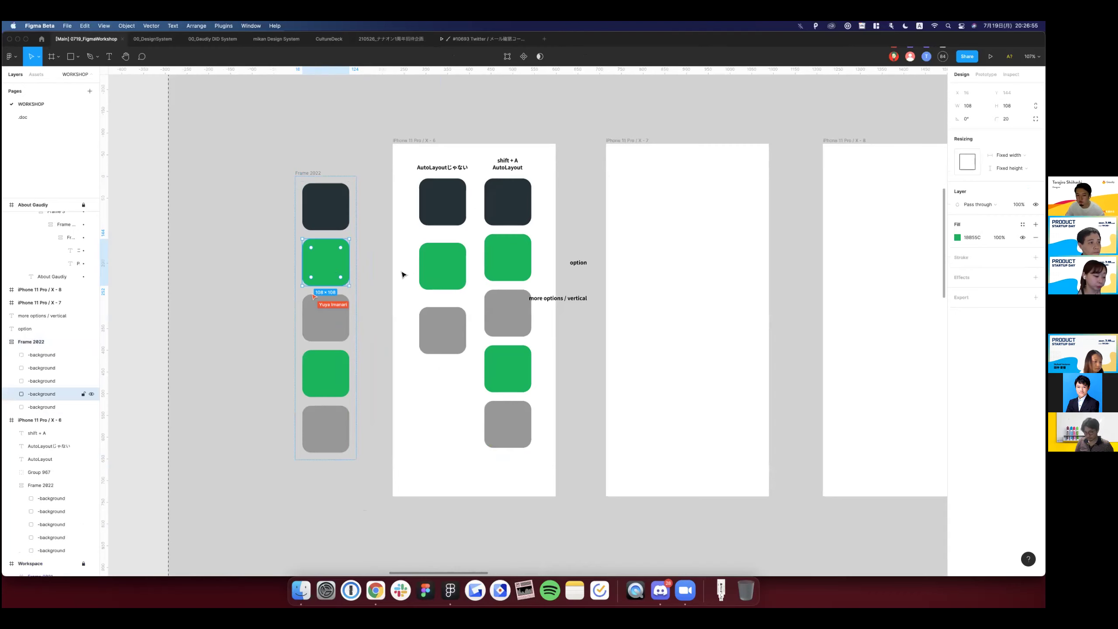
pyautogui.click(375, 241)
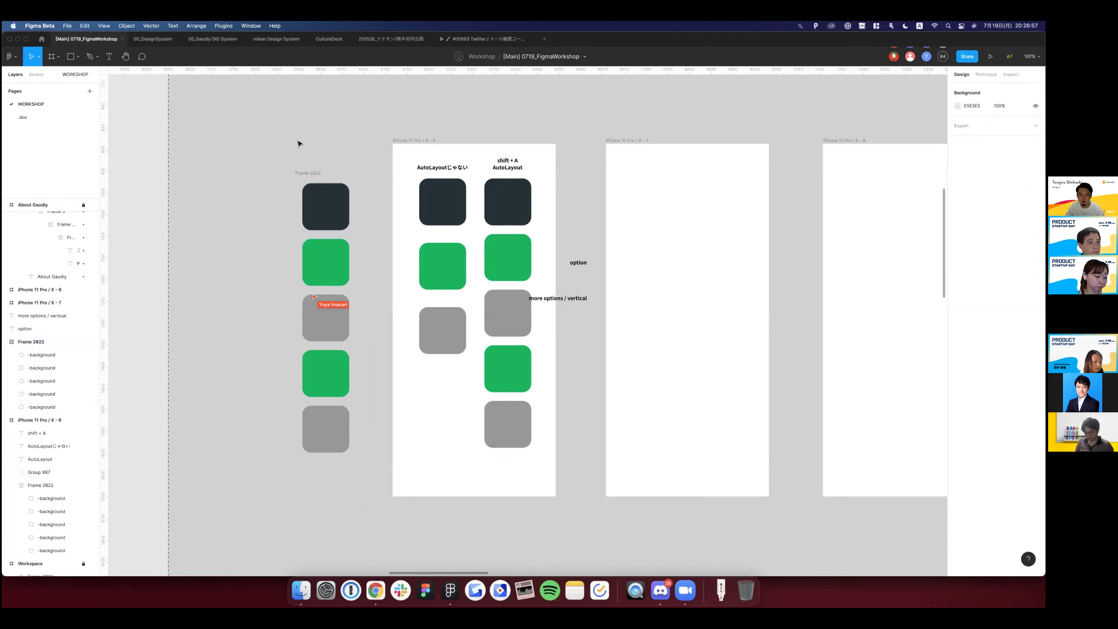
pyautogui.moveTo(315, 172); pyautogui.dragTo(297, 141)
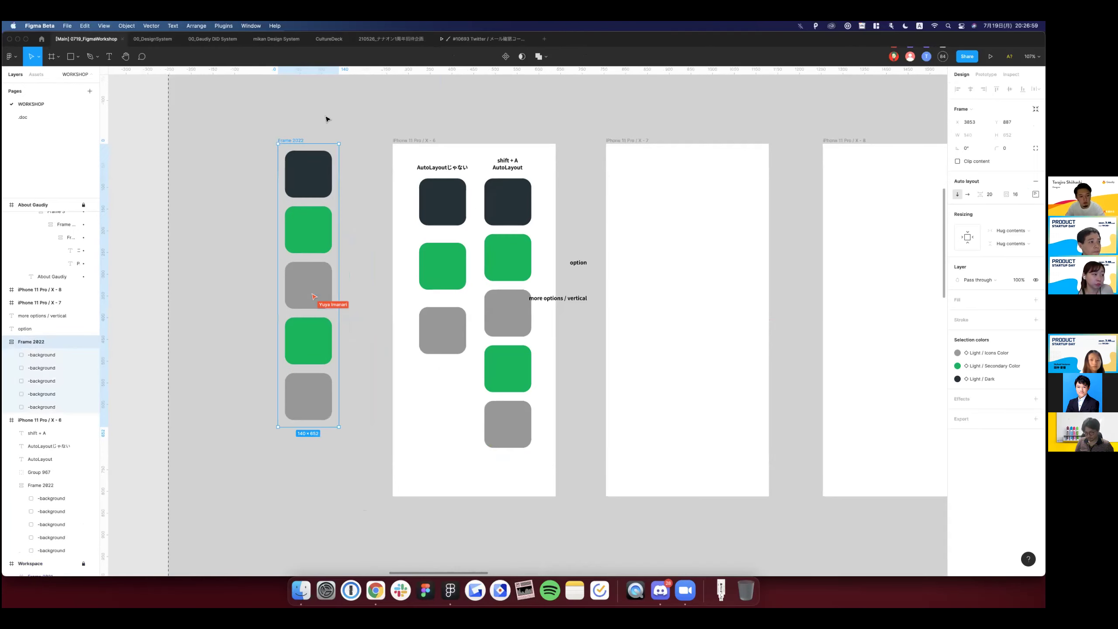
pyautogui.click(297, 142)
pyautogui.click(298, 142)
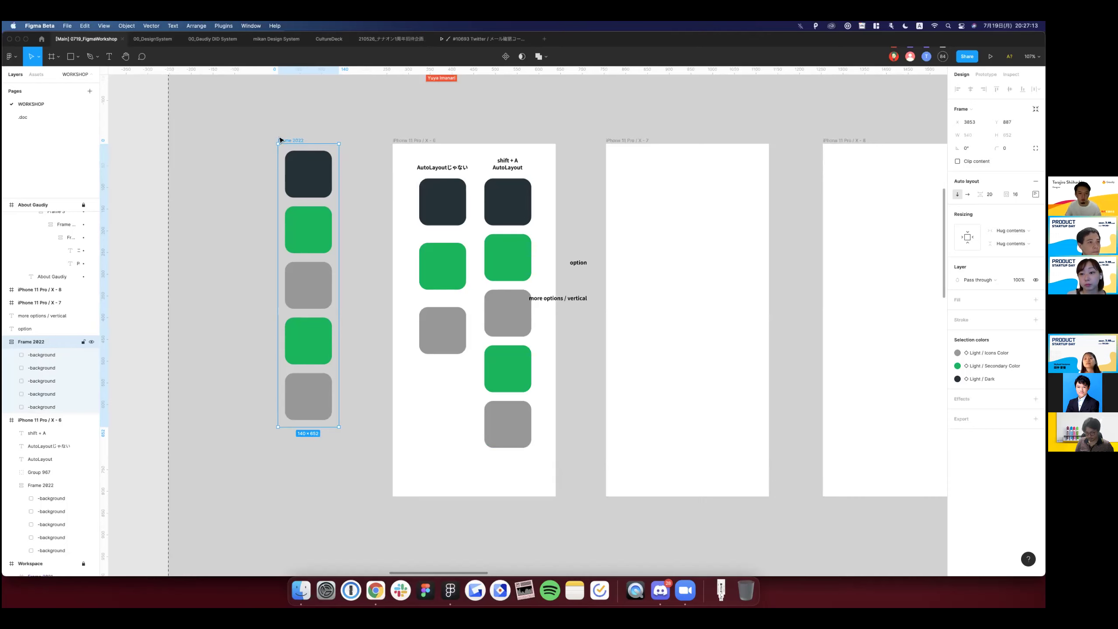
pyautogui.moveTo(280, 140); pyautogui.dragTo(284, 139)
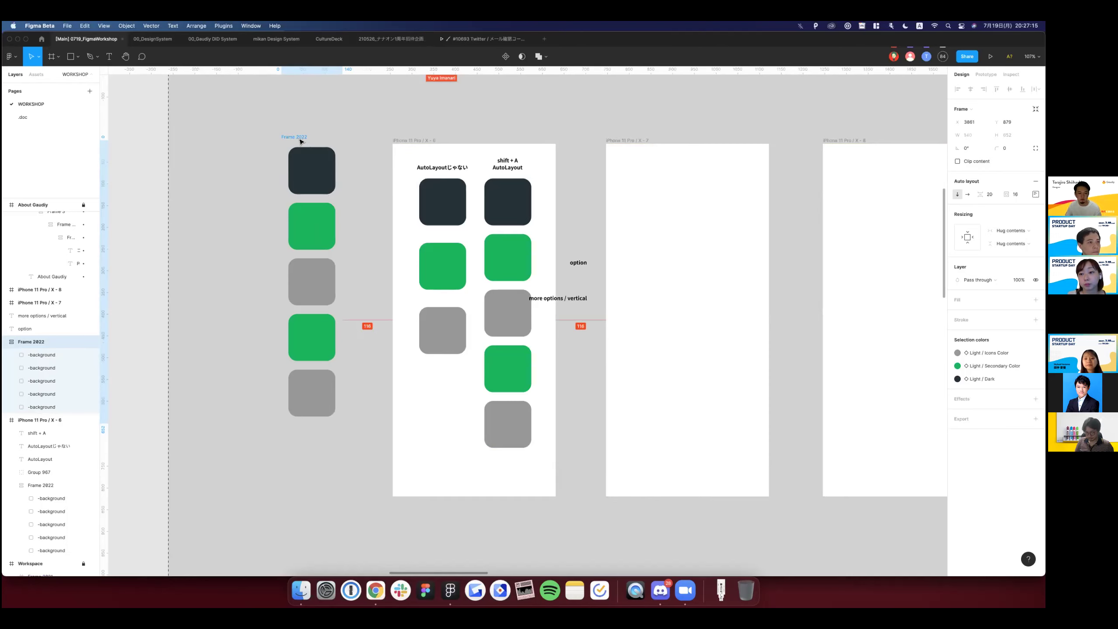
pyautogui.moveTo(300, 141); pyautogui.dragTo(340, 151)
pyautogui.press('Escape')
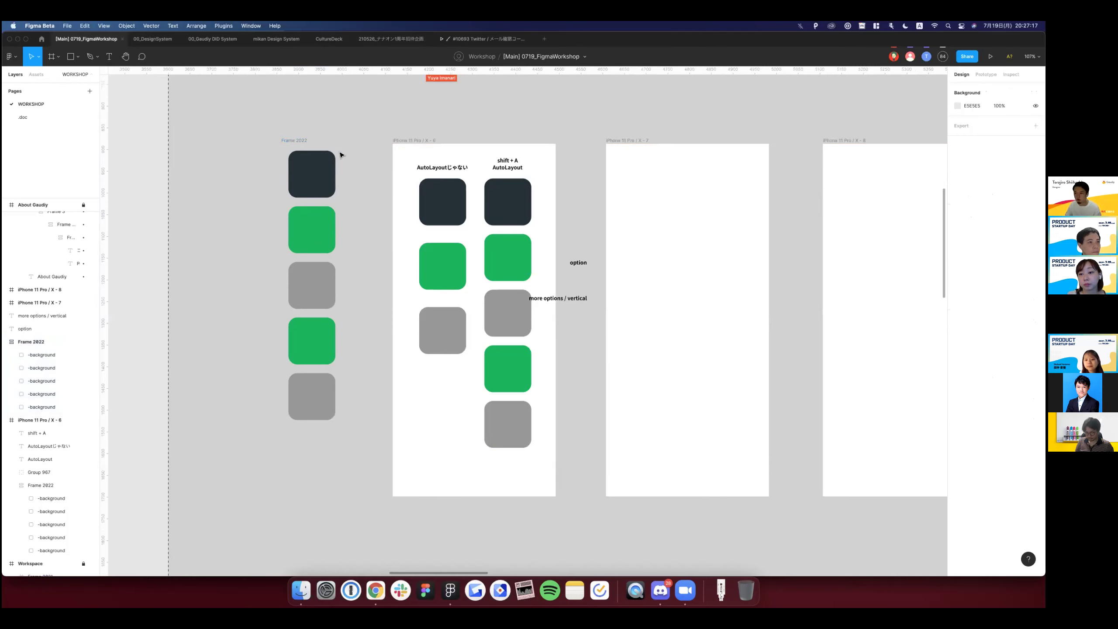
# Remove the Frame 2022 column of squares and zoom out.
pyautogui.scroll(-2, 339, 154)
pyautogui.scroll(-2, 282, 245)
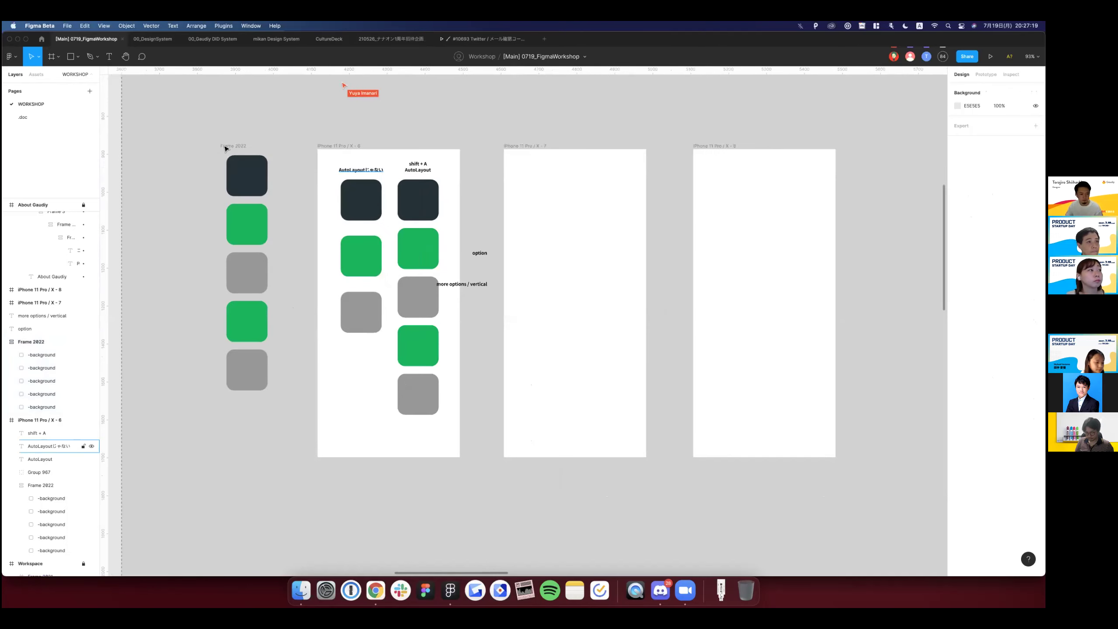
pyautogui.click(226, 146)
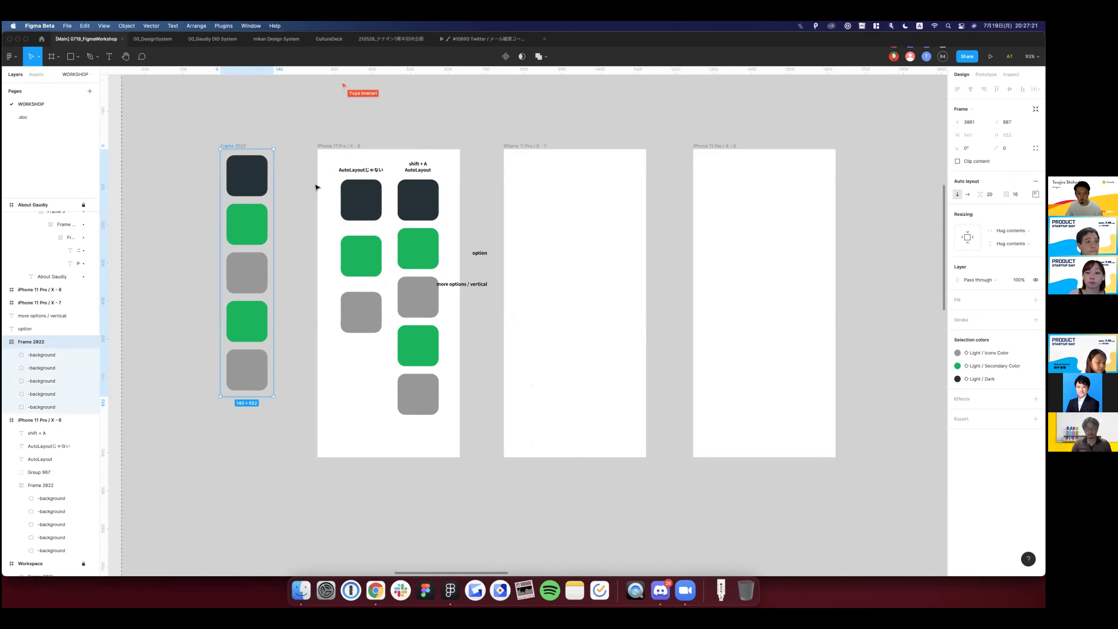
pyautogui.hotkey('ctrl', 'z')
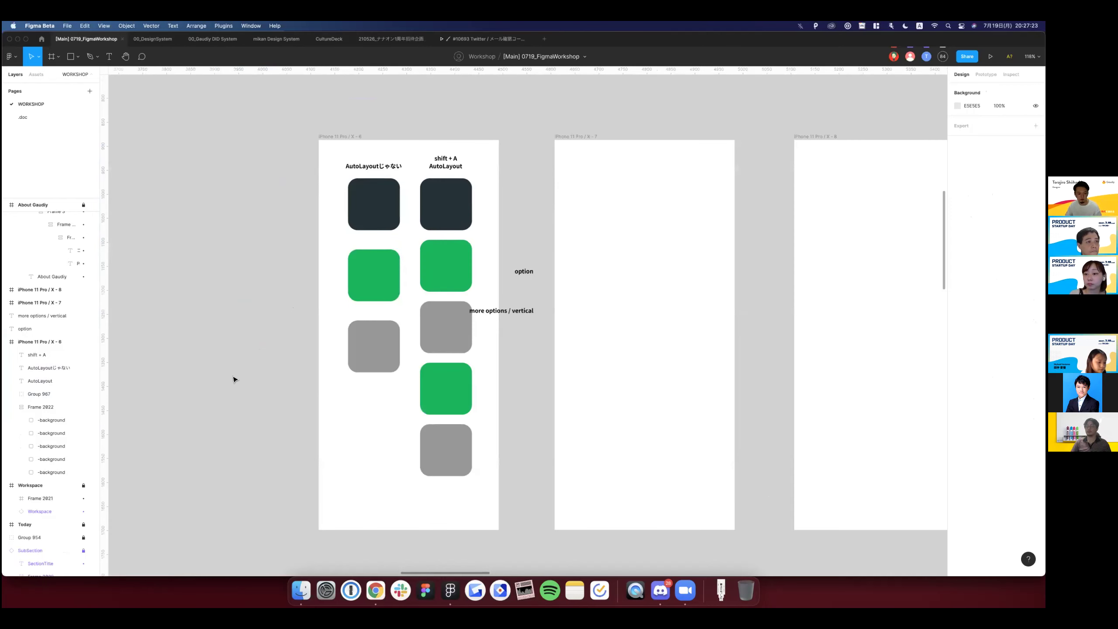
pyautogui.press('-')
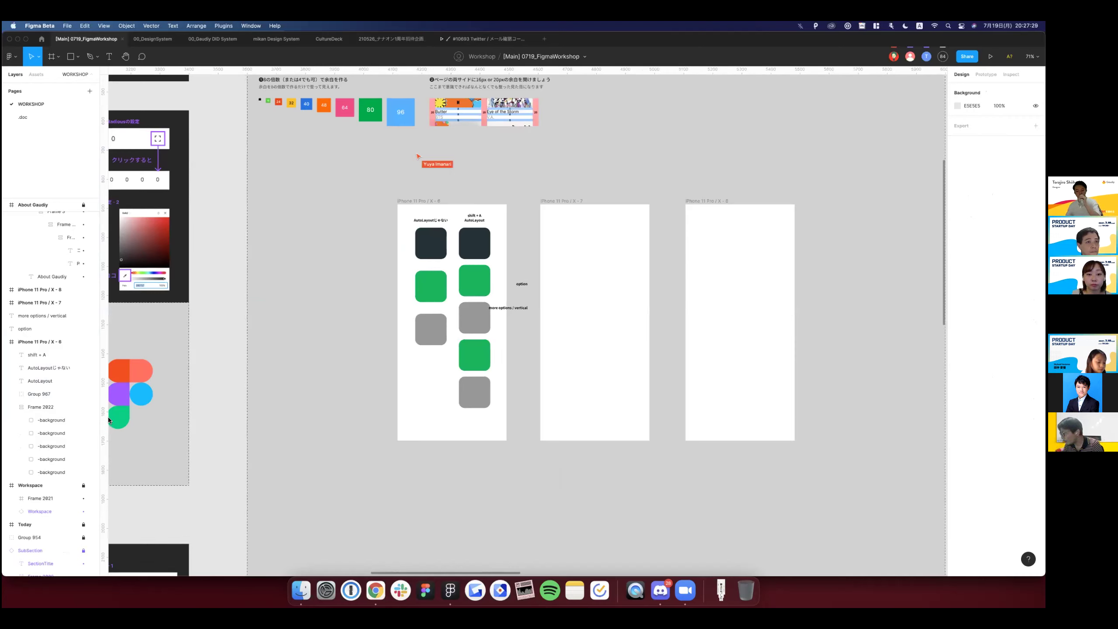
# Switch to the Discord chat, then return to the Figma workshop file.
pyautogui.press('super+Tab')
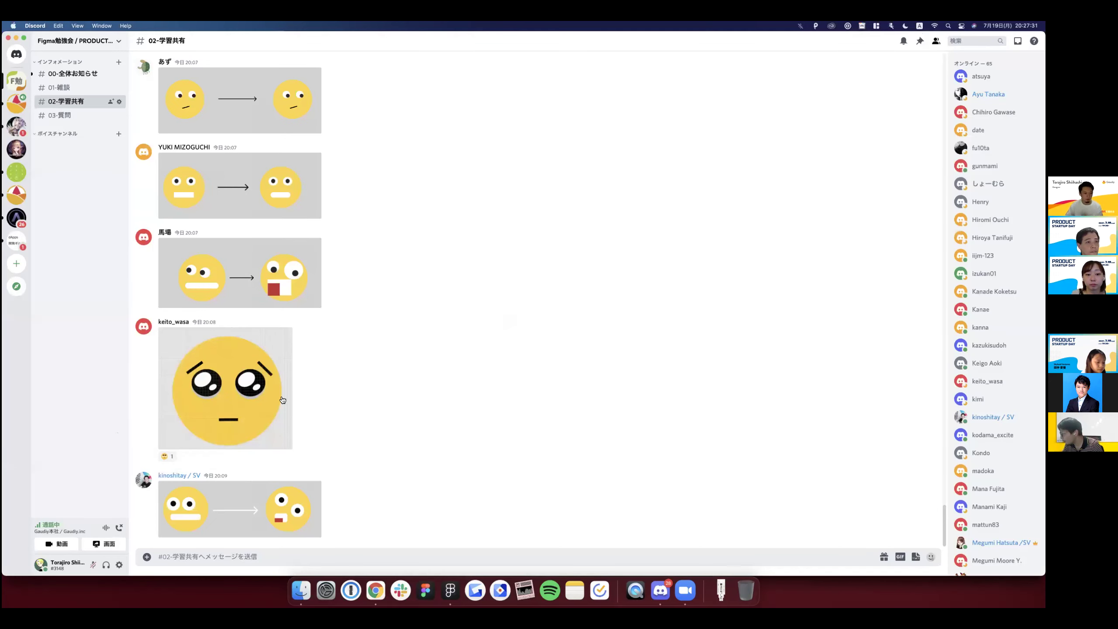
pyautogui.scroll(10, 281, 396)
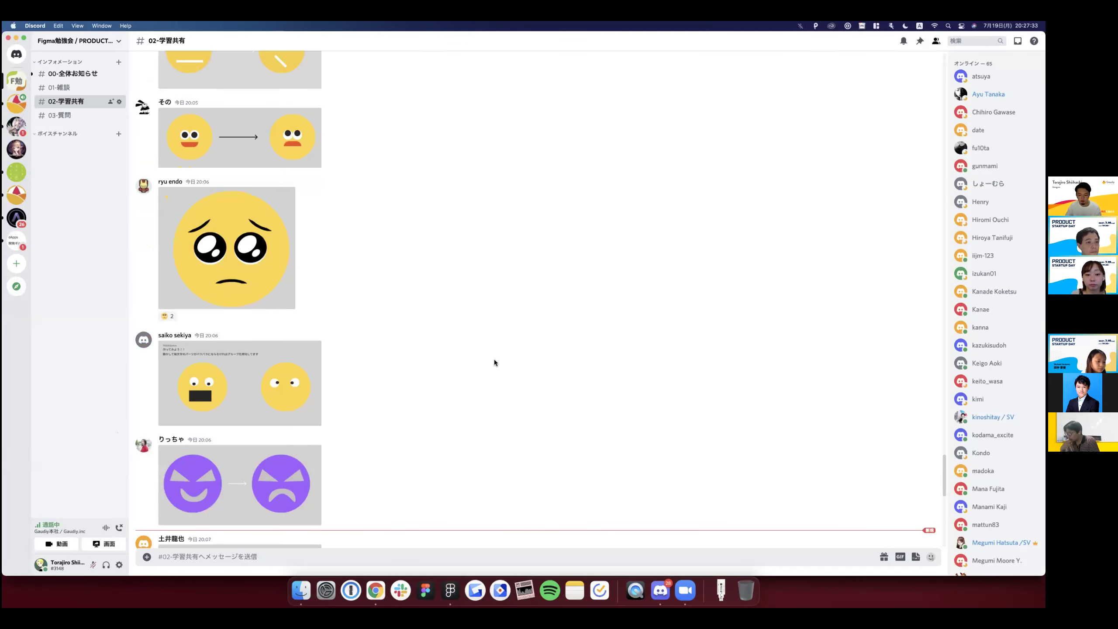
pyautogui.scroll(-10, 494, 361)
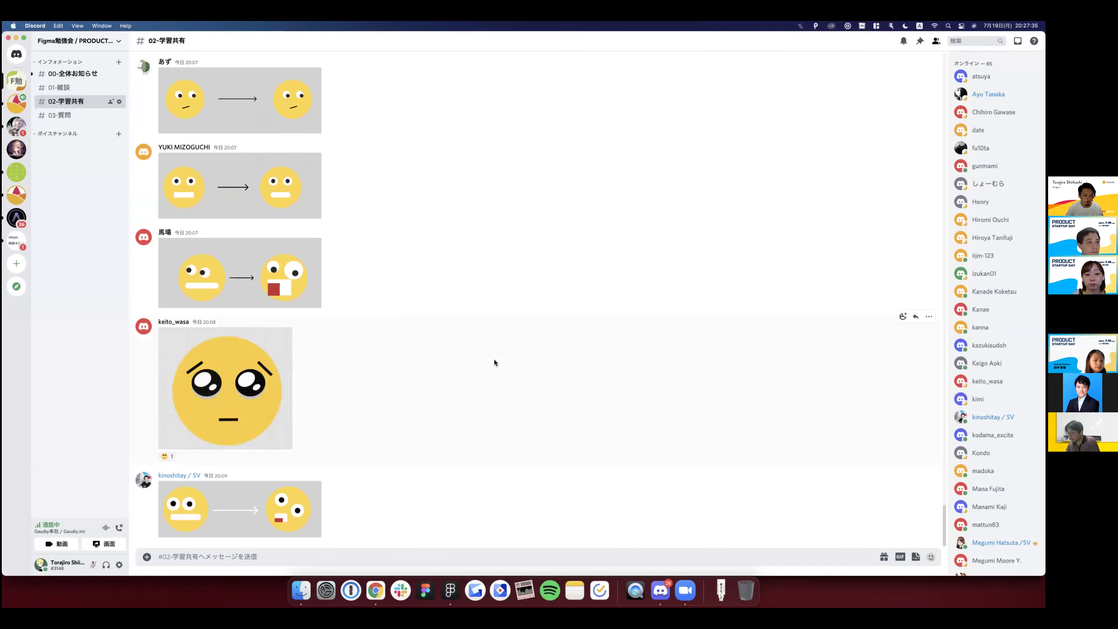
pyautogui.hotkey('ctrl', 'Right')
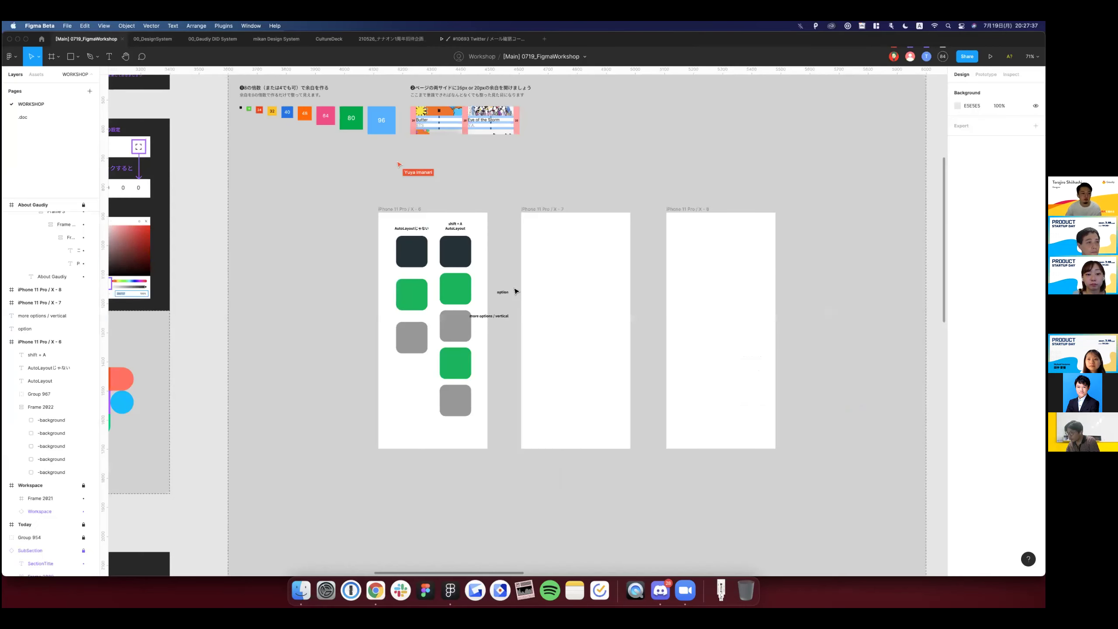
pyautogui.hscroll(5, 516, 291)
pyautogui.hscroll(-4, 516, 292)
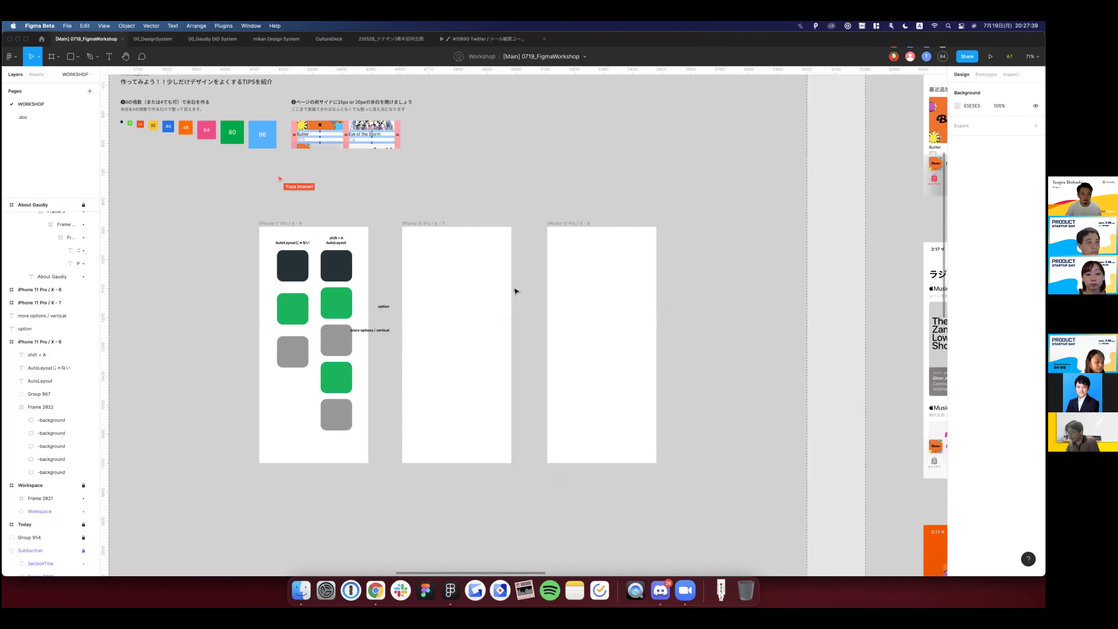
pyautogui.scroll(3, 516, 292)
pyautogui.scroll(-3, 516, 291)
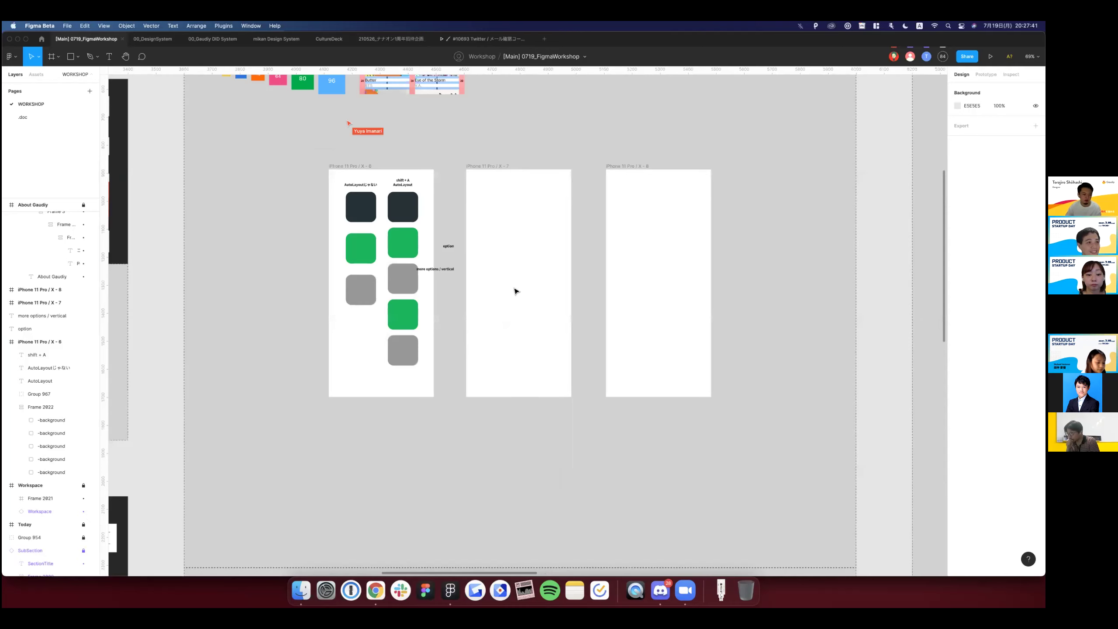
pyautogui.scroll(3, 515, 291)
pyautogui.scroll(1, 515, 291)
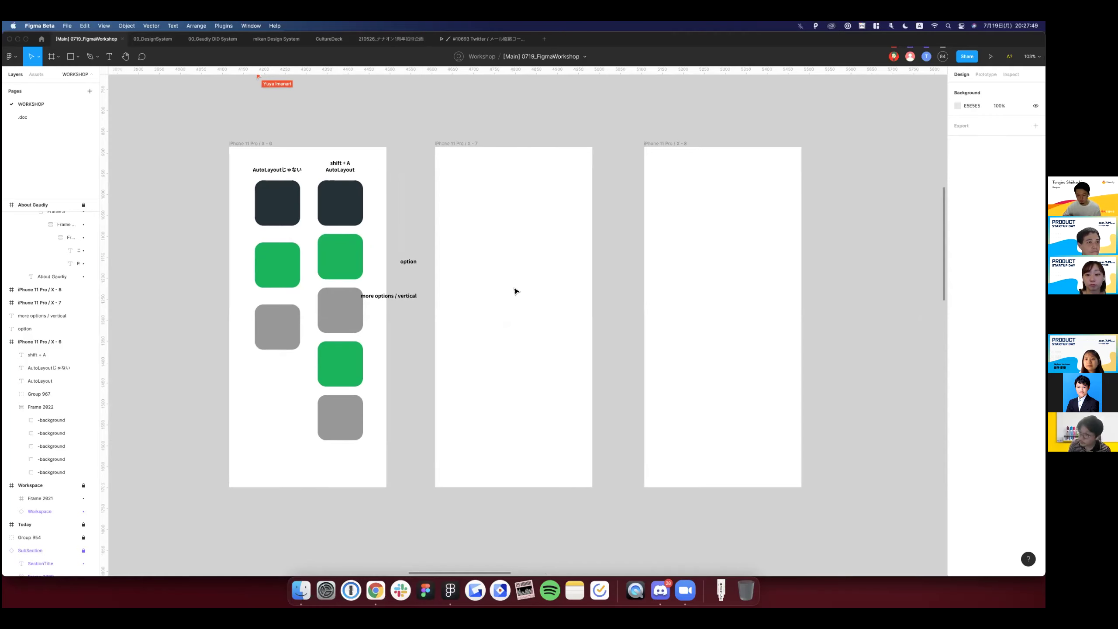
pyautogui.scroll(-5, 516, 291)
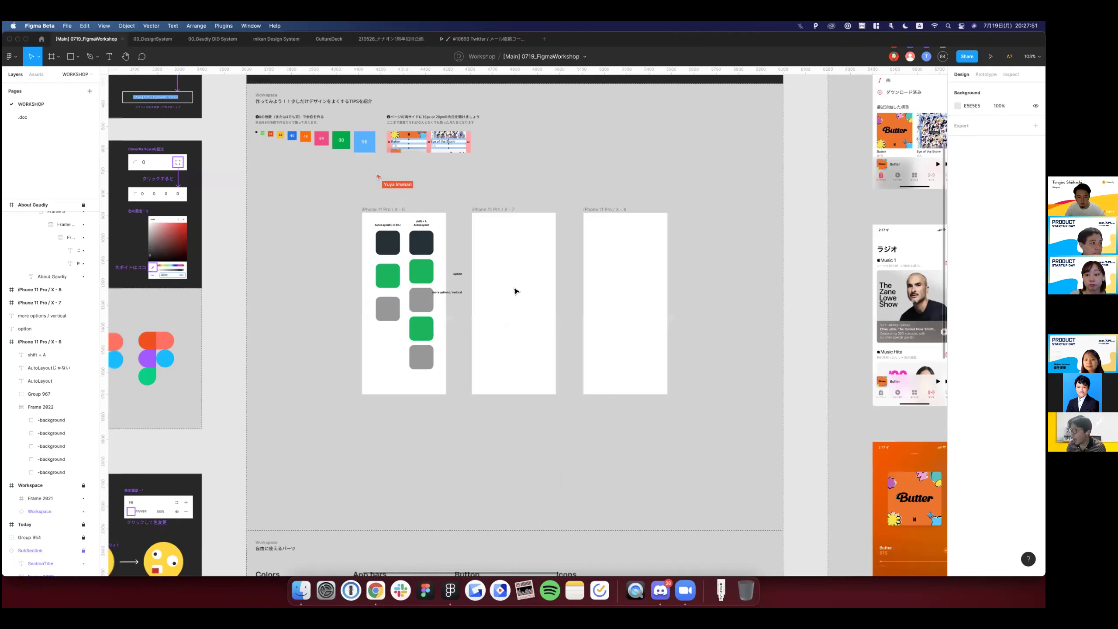
pyautogui.scroll(-5, 515, 291)
pyautogui.scroll(-3, 515, 291)
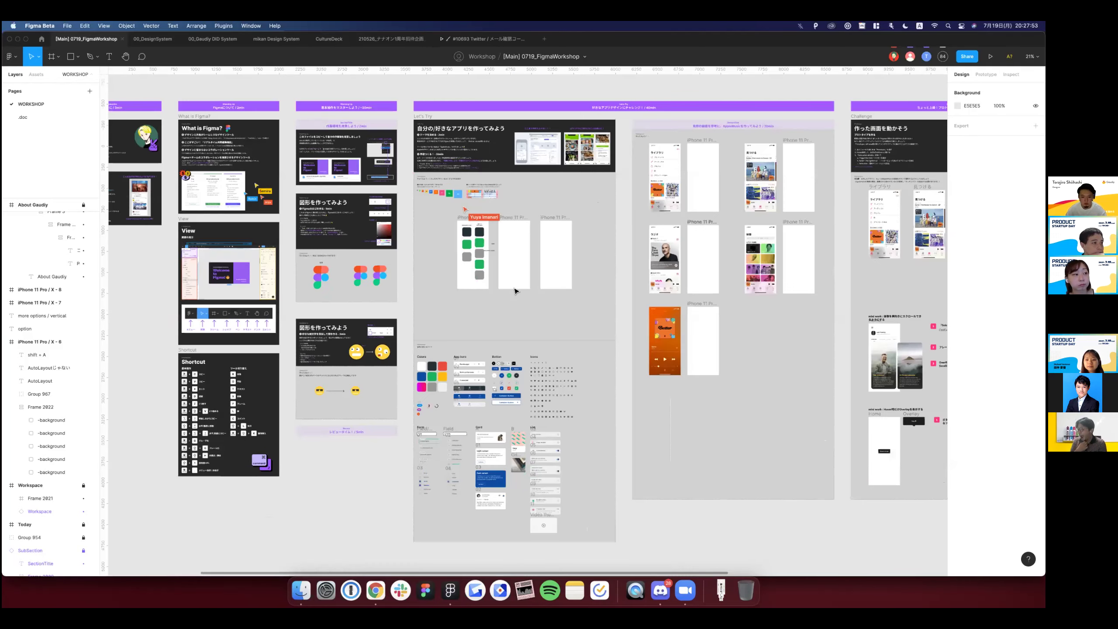
pyautogui.hscroll(5, 515, 291)
pyautogui.hscroll(5, 515, 291)
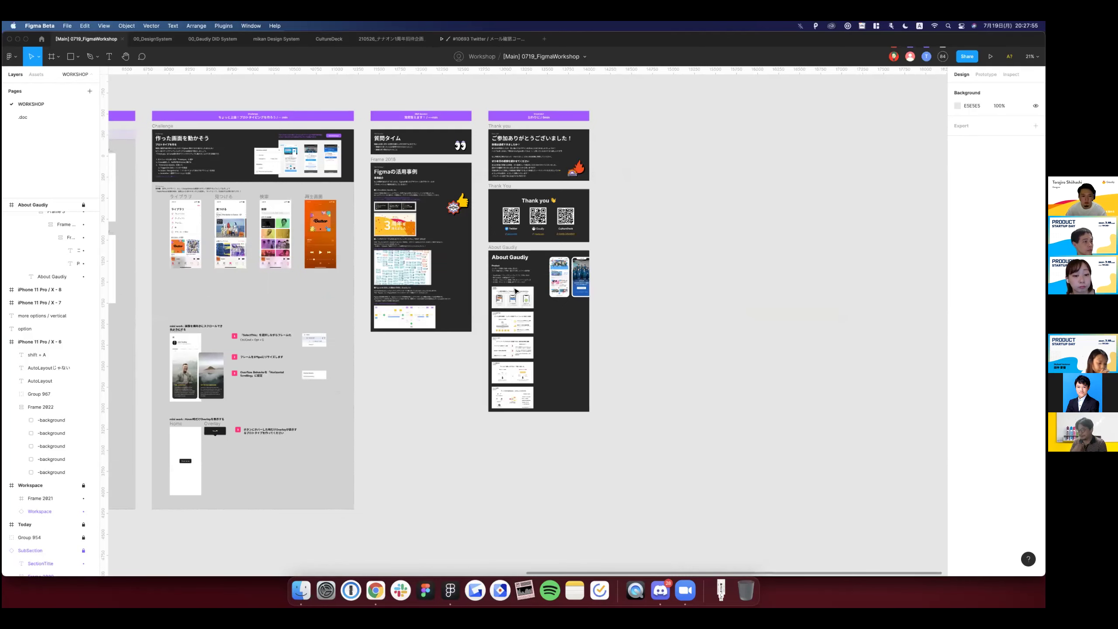
pyautogui.hscroll(-3, 516, 291)
pyautogui.hscroll(-5, 516, 292)
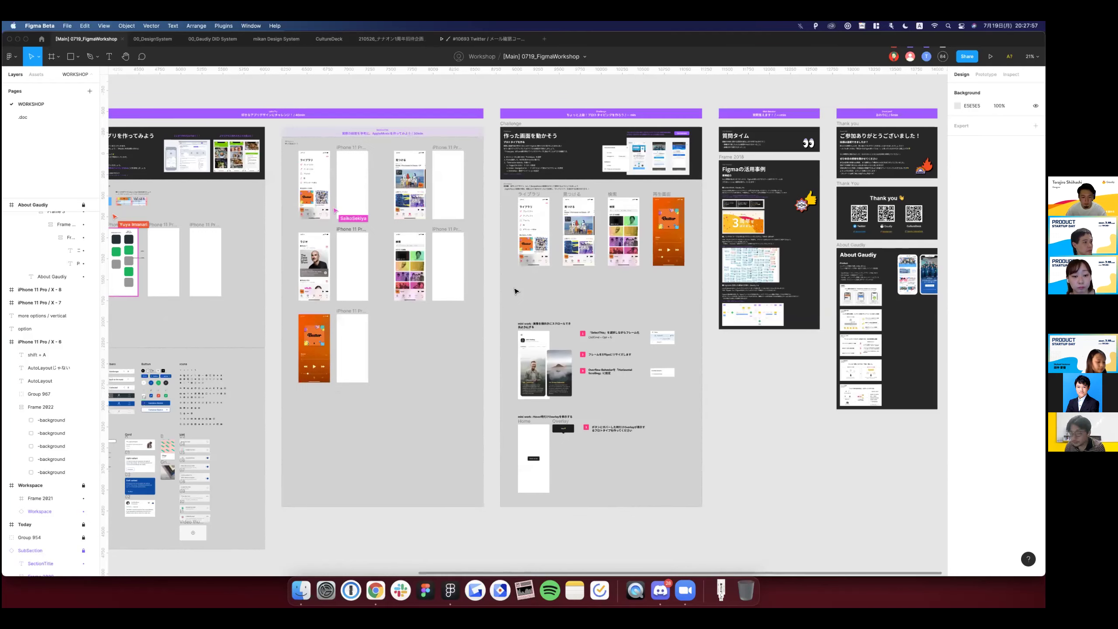
pyautogui.scroll(1, 516, 291)
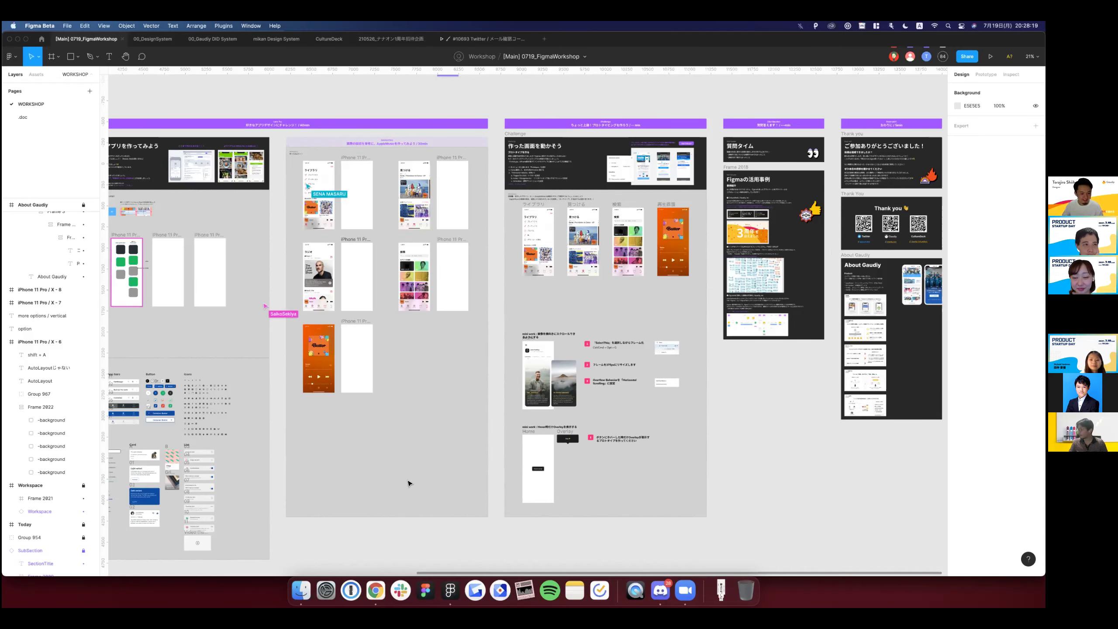
pyautogui.hscroll(-5, 349, 299)
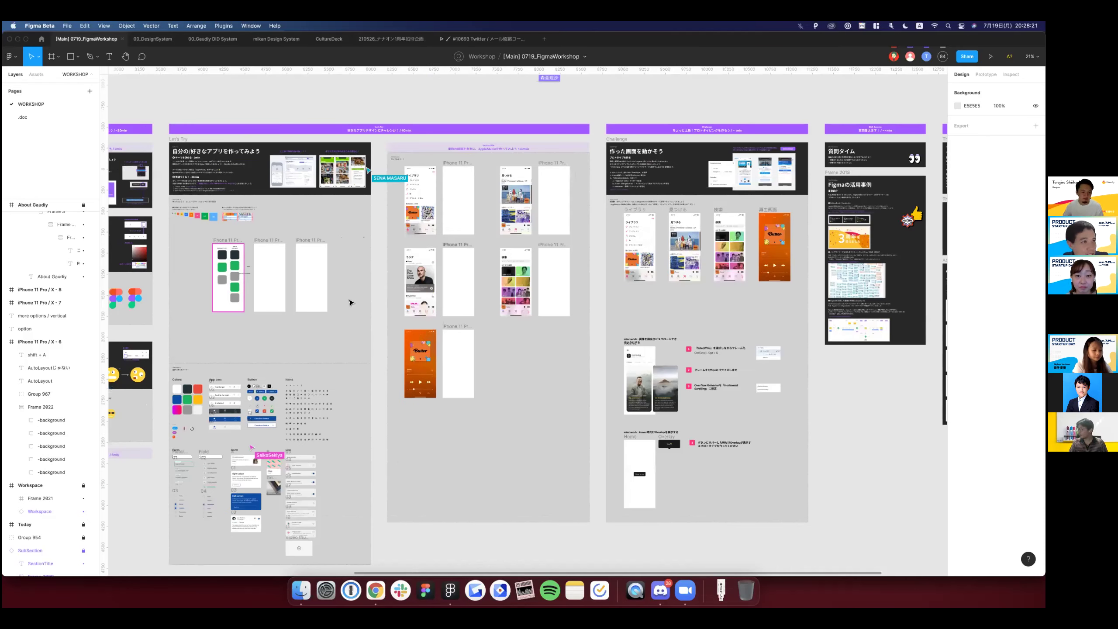
pyautogui.scroll(-3, 350, 302)
pyautogui.hscroll(-5, 351, 302)
pyautogui.hscroll(-1, 471, 240)
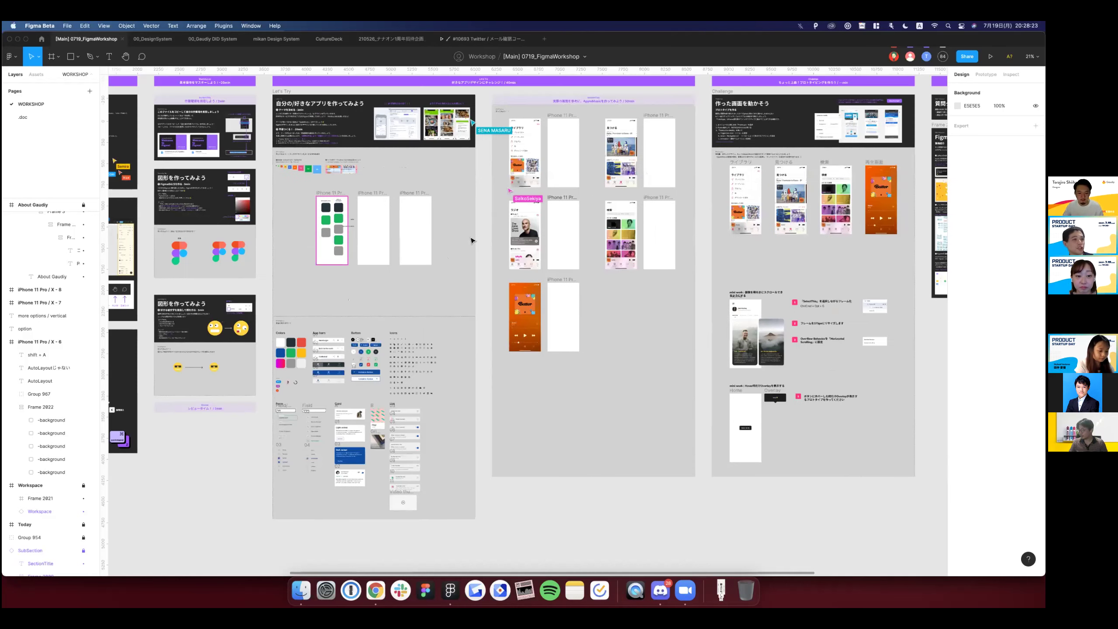
pyautogui.scroll(10, 471, 240)
pyautogui.scroll(1, 473, 260)
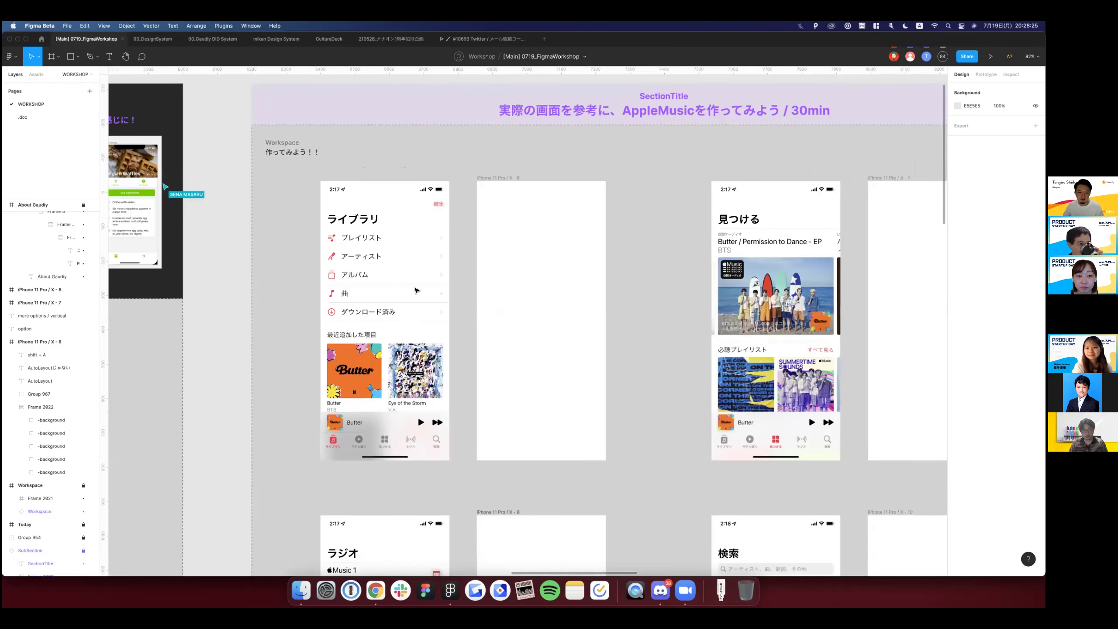
pyautogui.scroll(2, 415, 290)
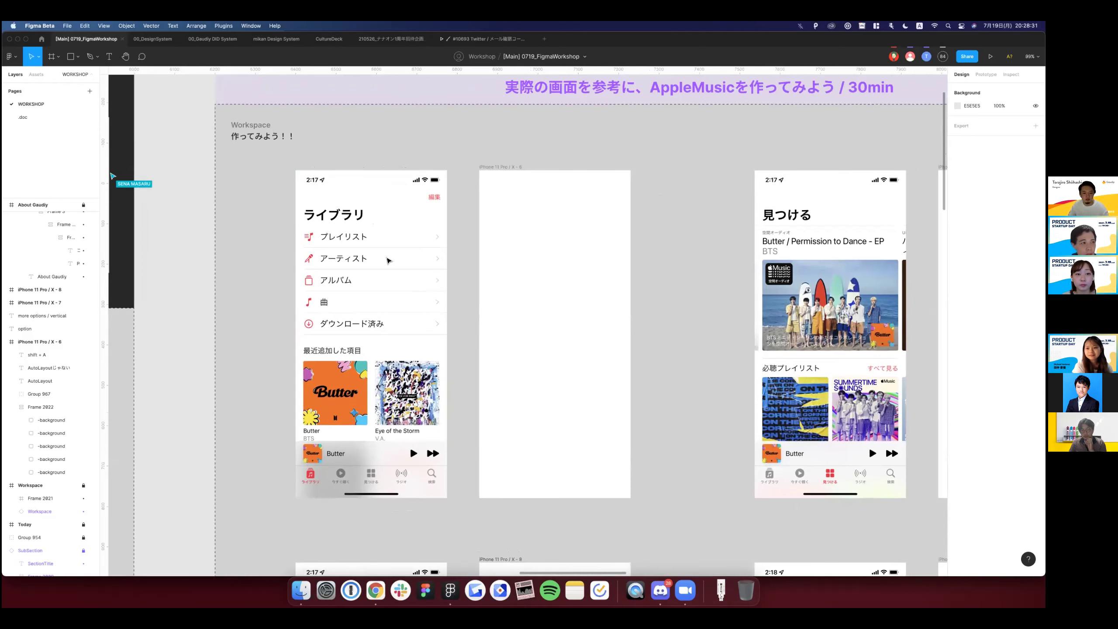
pyautogui.scroll(-2, 453, 320)
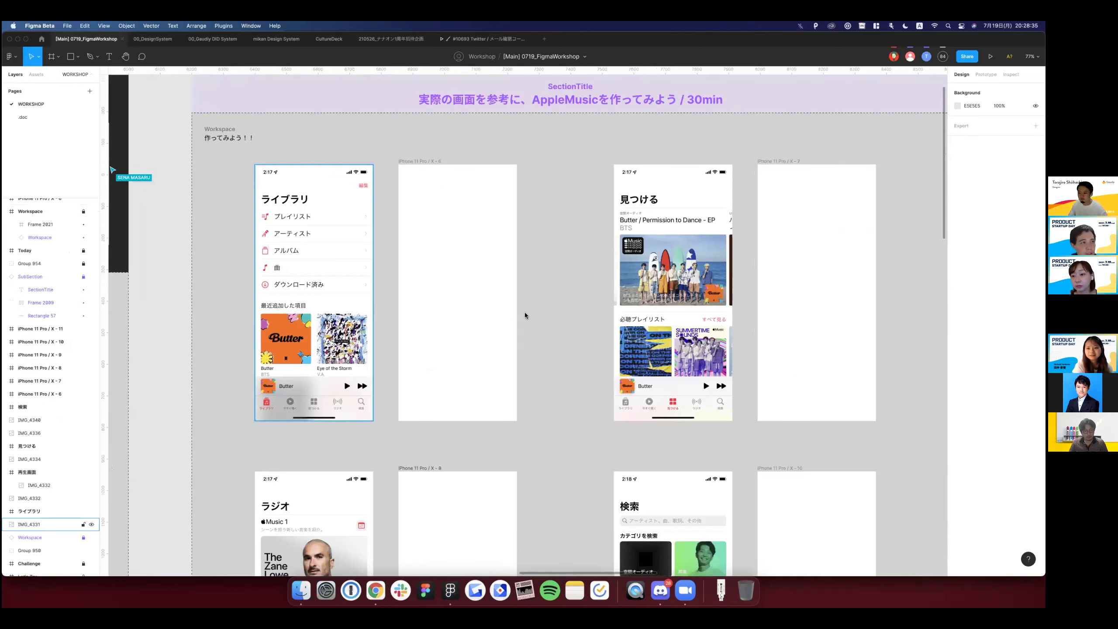
pyautogui.scroll(-2, 525, 315)
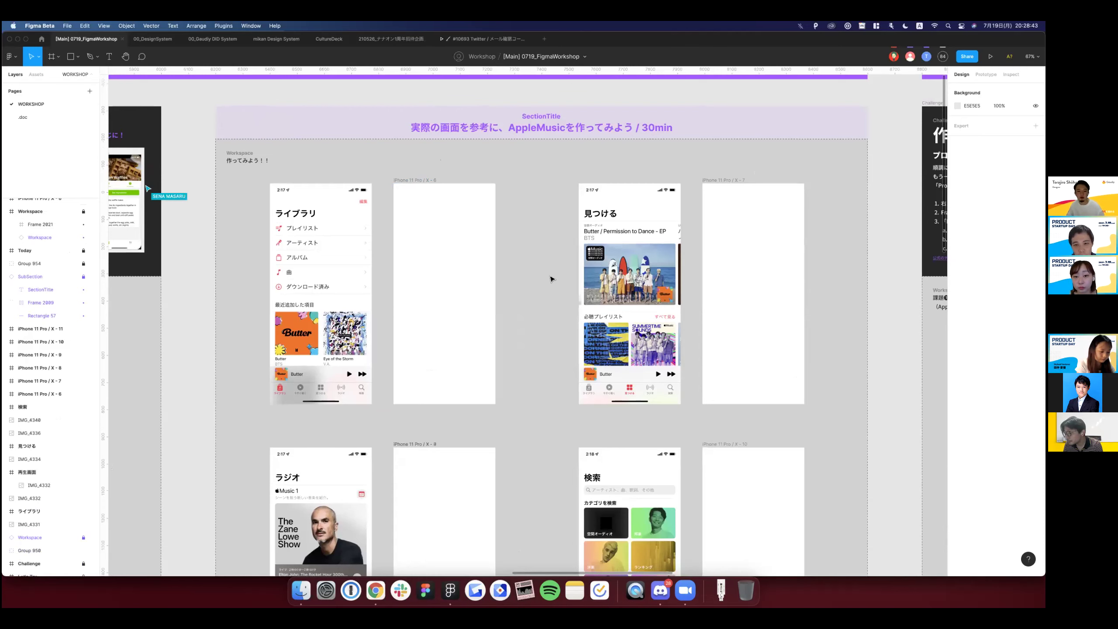
pyautogui.scroll(-3, 551, 278)
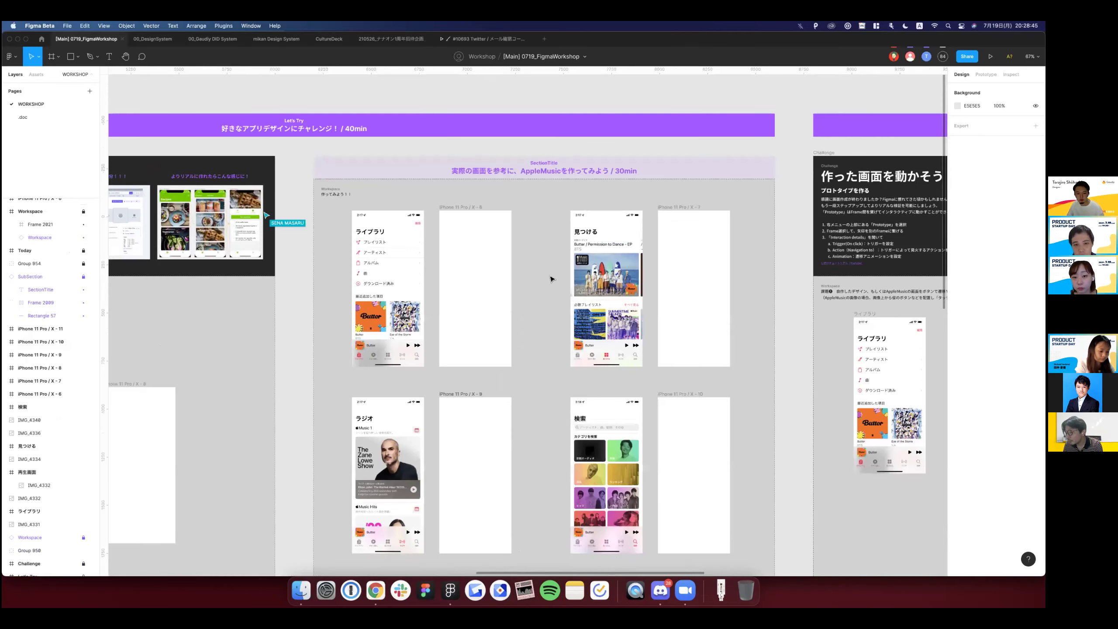
pyautogui.scroll(-5, 551, 279)
pyautogui.scroll(2, 551, 278)
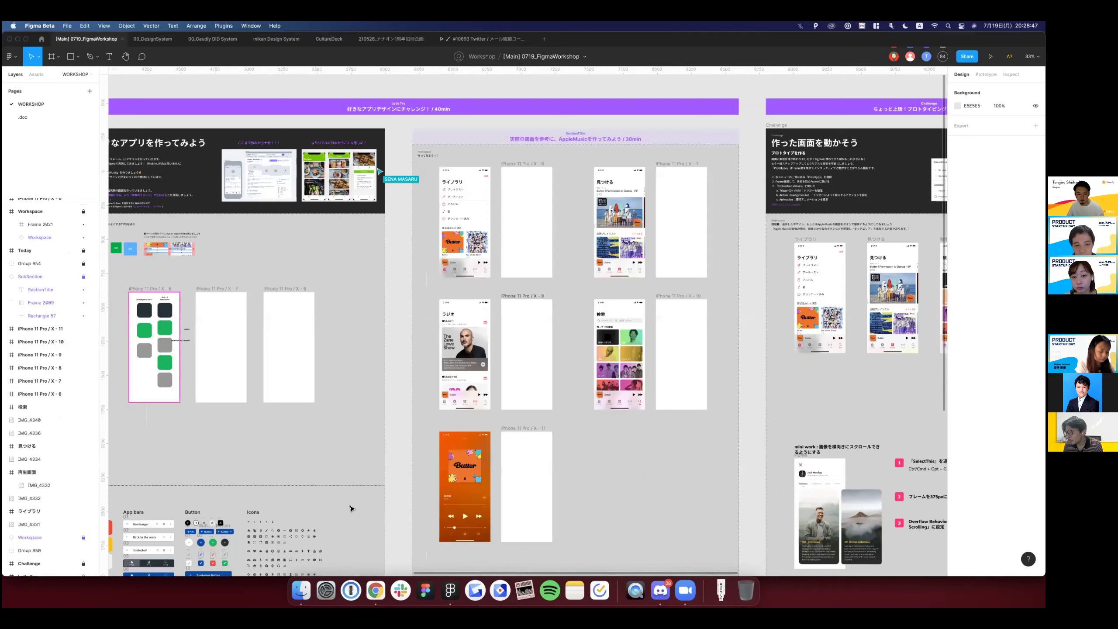
pyautogui.scroll(-1, 284, 523)
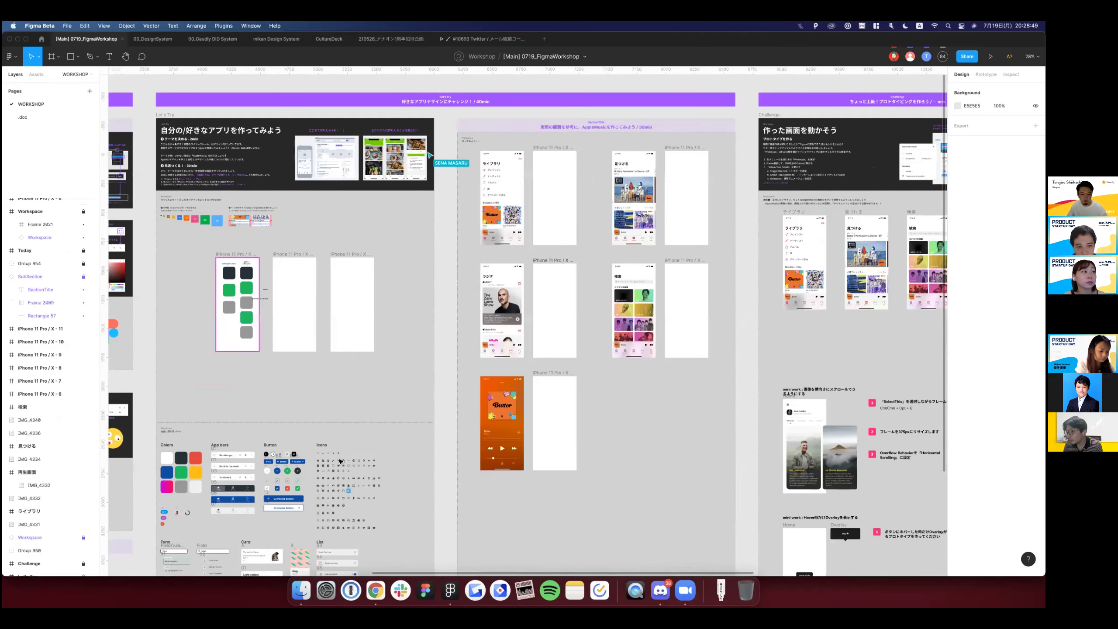
pyautogui.scroll(10, 332, 426)
pyautogui.scroll(5, 333, 426)
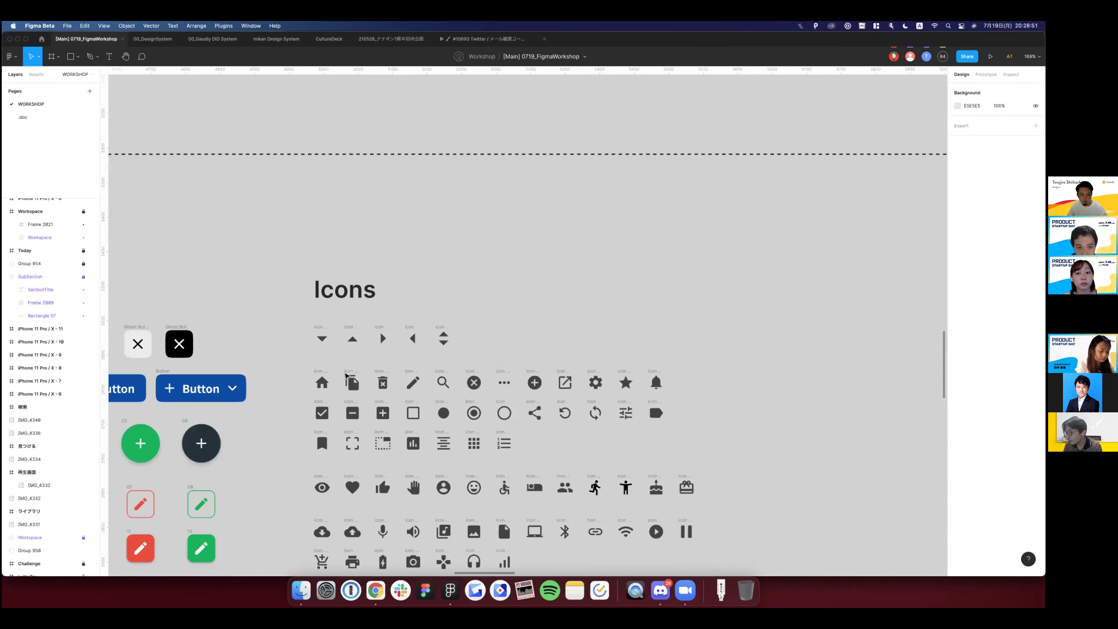
# Alt-drag a copy of the duplicate icon, then delete that extra copy.
pyautogui.scroll(5, 348, 376)
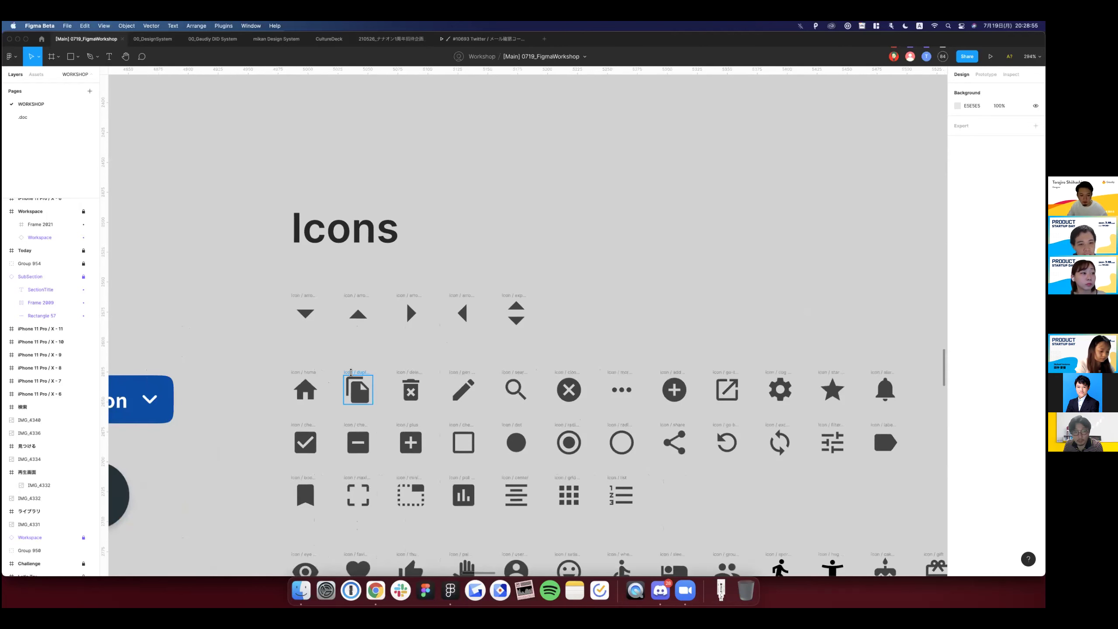
pyautogui.scroll(-3, 371, 337)
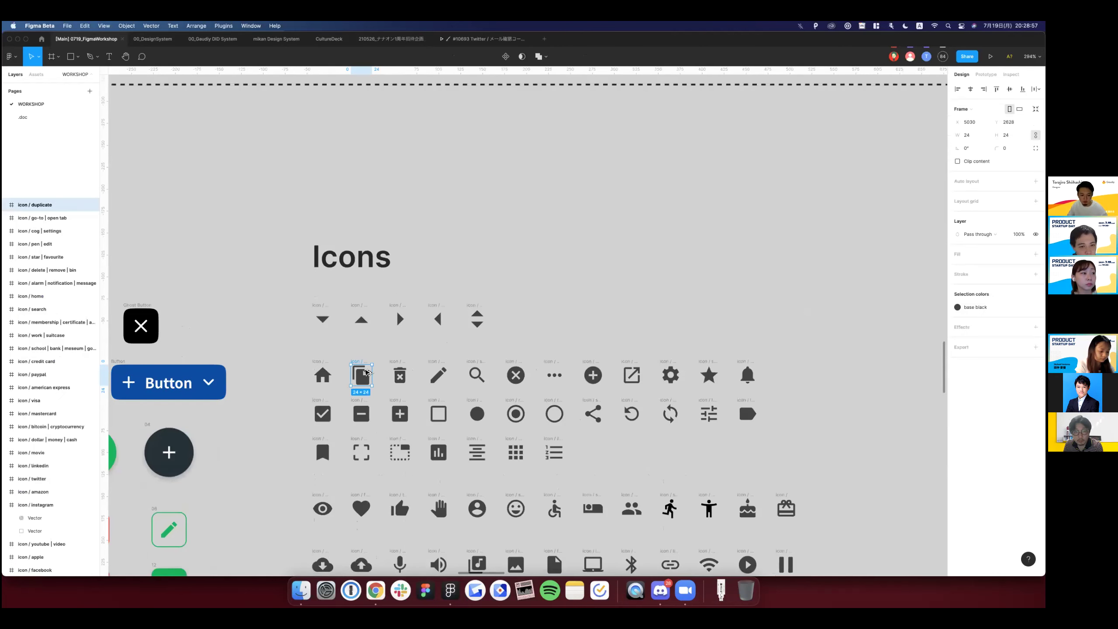
pyautogui.click(366, 373)
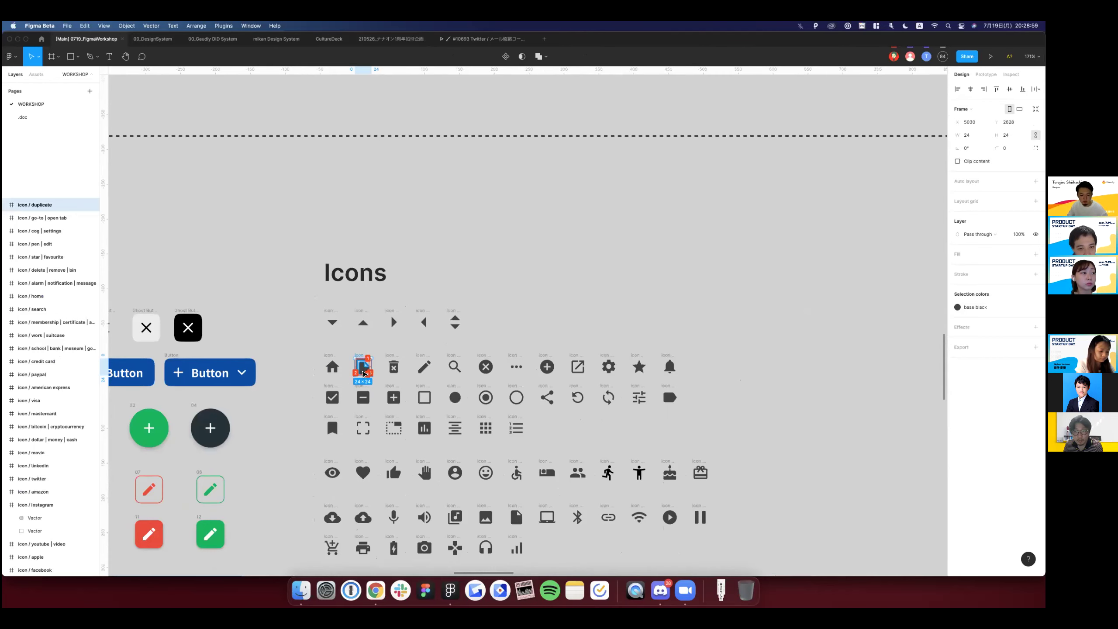
pyautogui.scroll(-2, 364, 373)
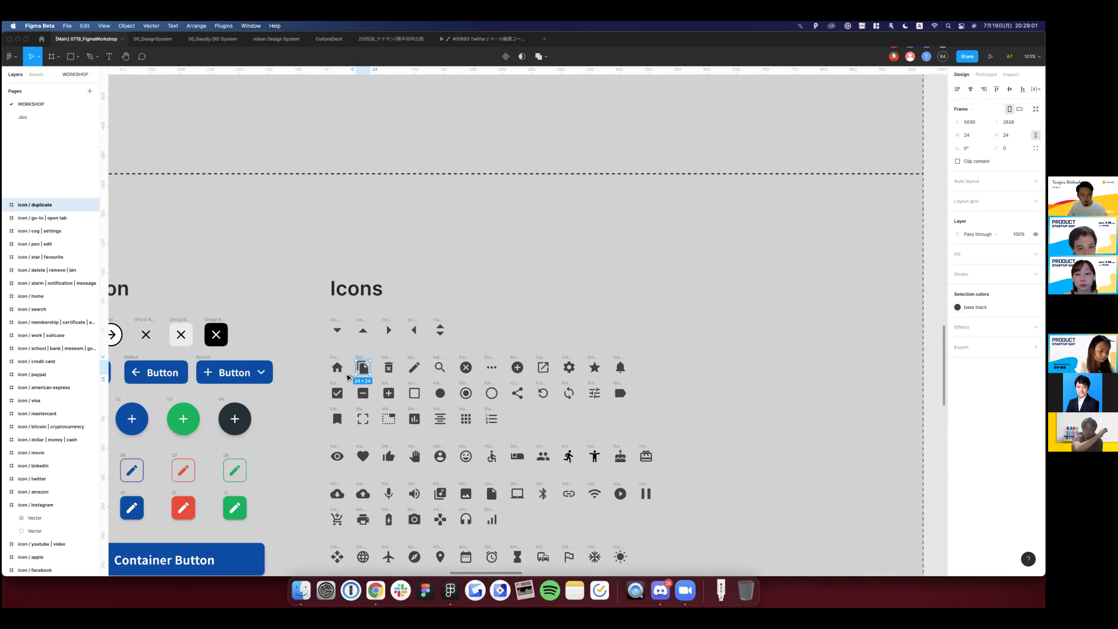
pyautogui.scroll(2, 396, 334)
pyautogui.moveTo(343, 373); pyautogui.dragTo(493, 252)
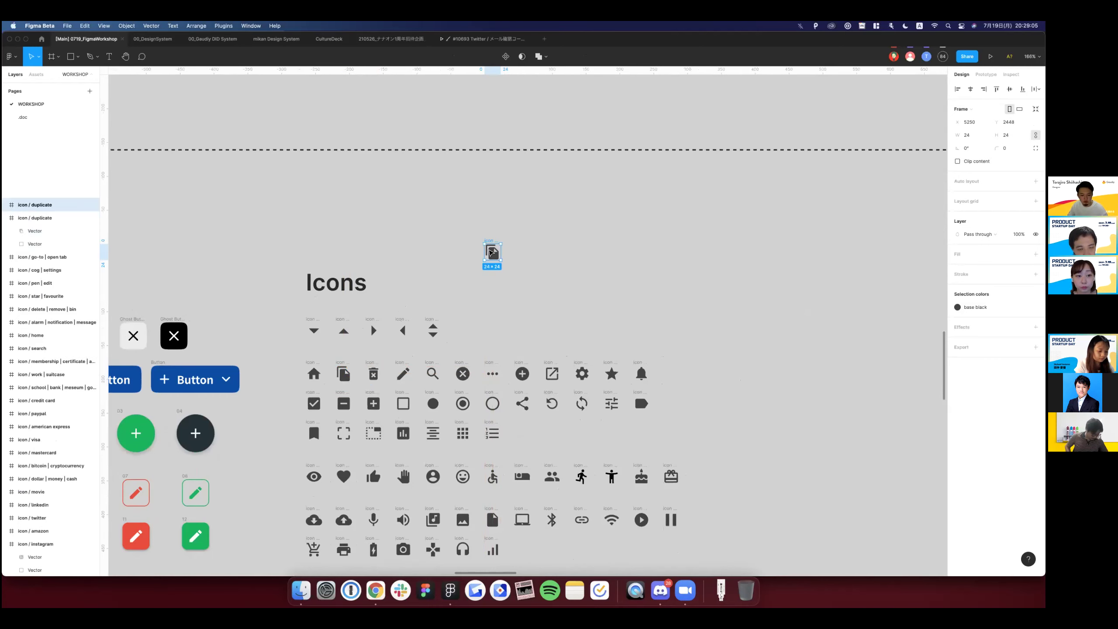
pyautogui.scroll(-2, 492, 252)
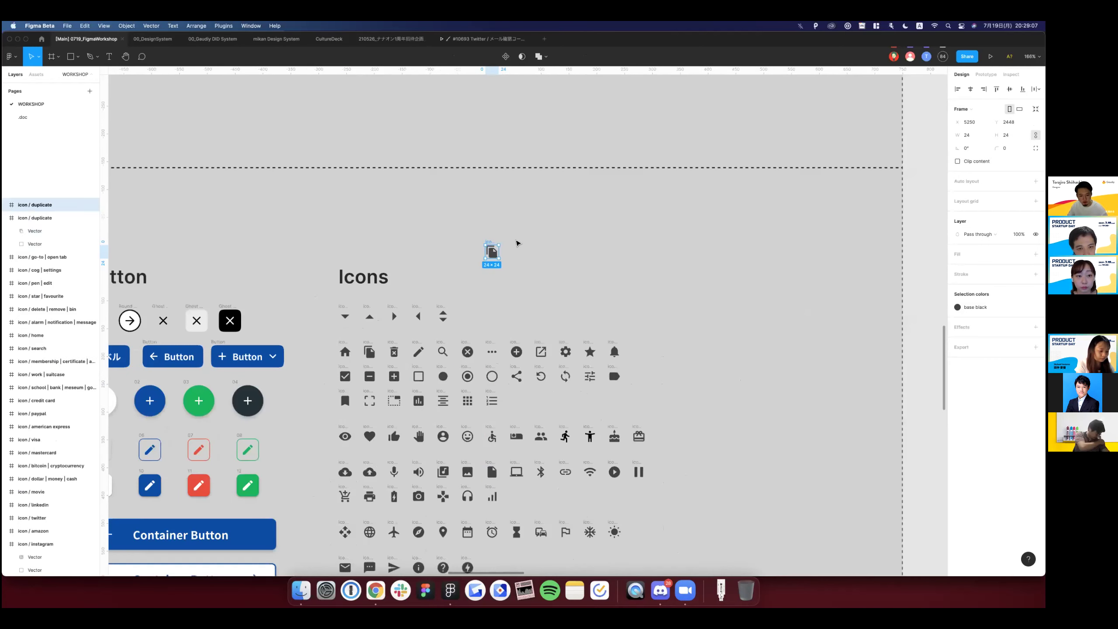
pyautogui.press('Delete')
pyautogui.scroll(-5, 517, 244)
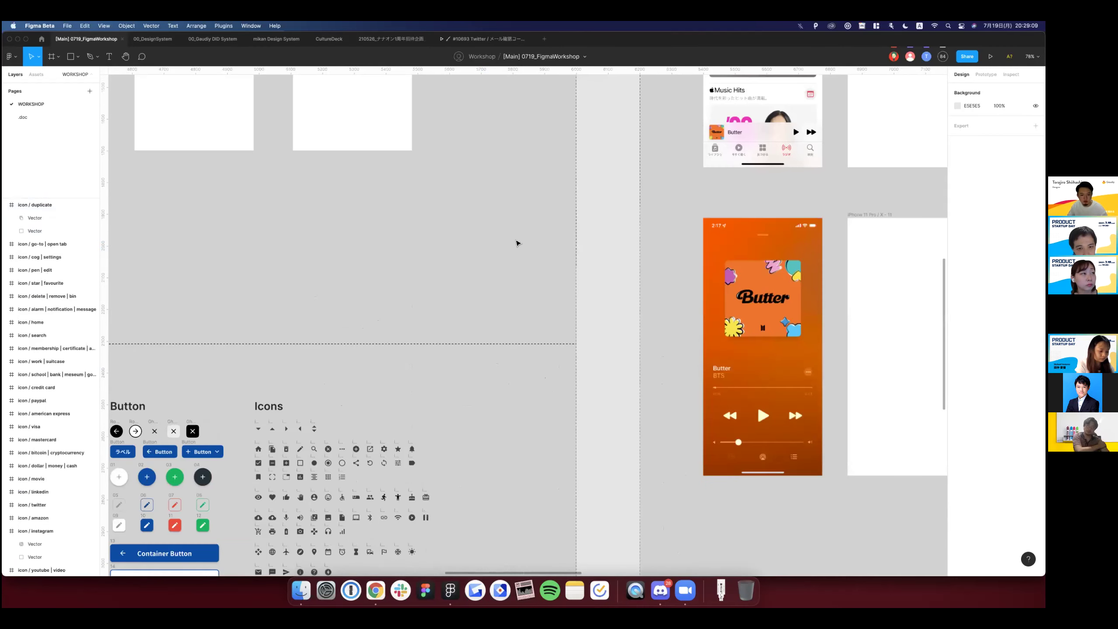
# Paste the copied icon into the blank iPhone 11 Pro / X - 6 frame, undoing an accidental frame move.
pyautogui.scroll(7, 517, 243)
pyautogui.hscroll(7, 517, 243)
pyautogui.scroll(5, 514, 224)
pyautogui.scroll(3, 458, 125)
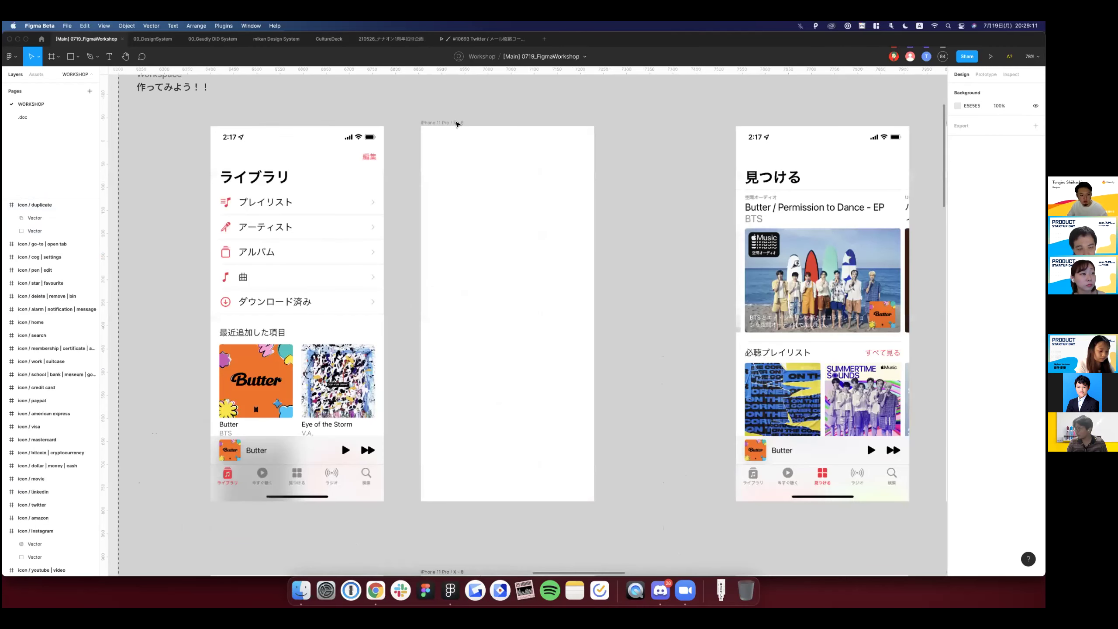
pyautogui.click(457, 123)
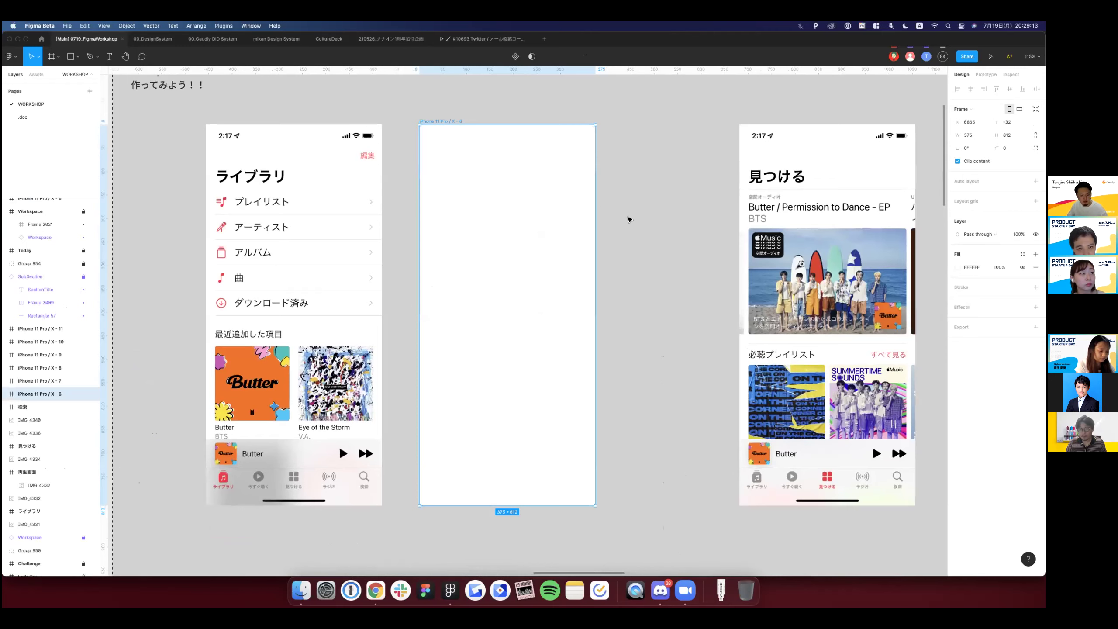
pyautogui.press('cmd+v')
pyautogui.click(449, 122)
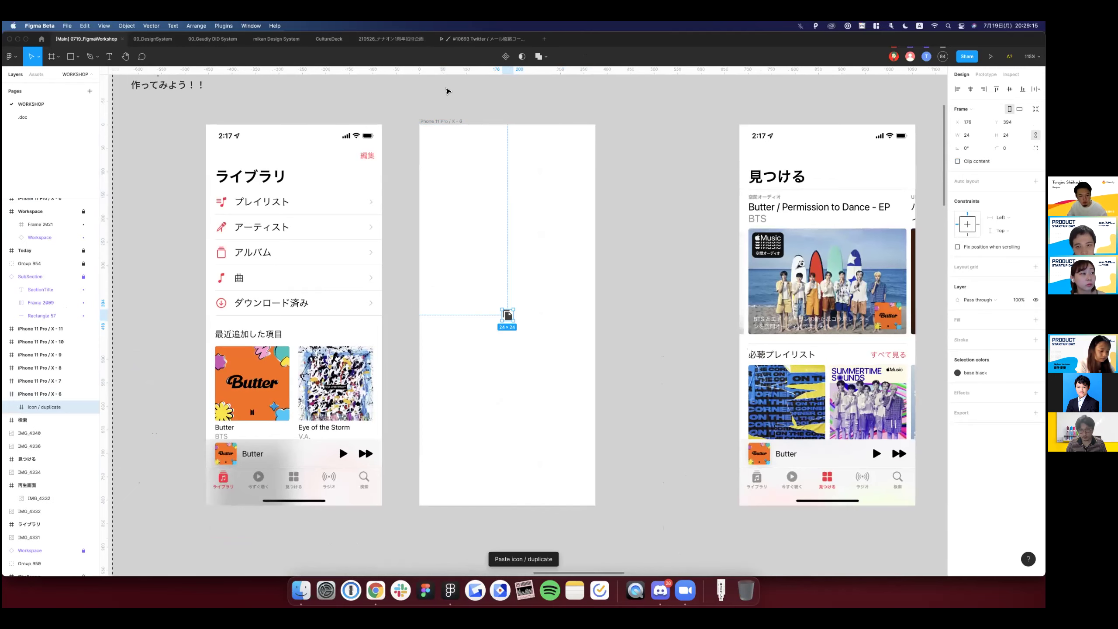
pyautogui.scroll(1, 409, 142)
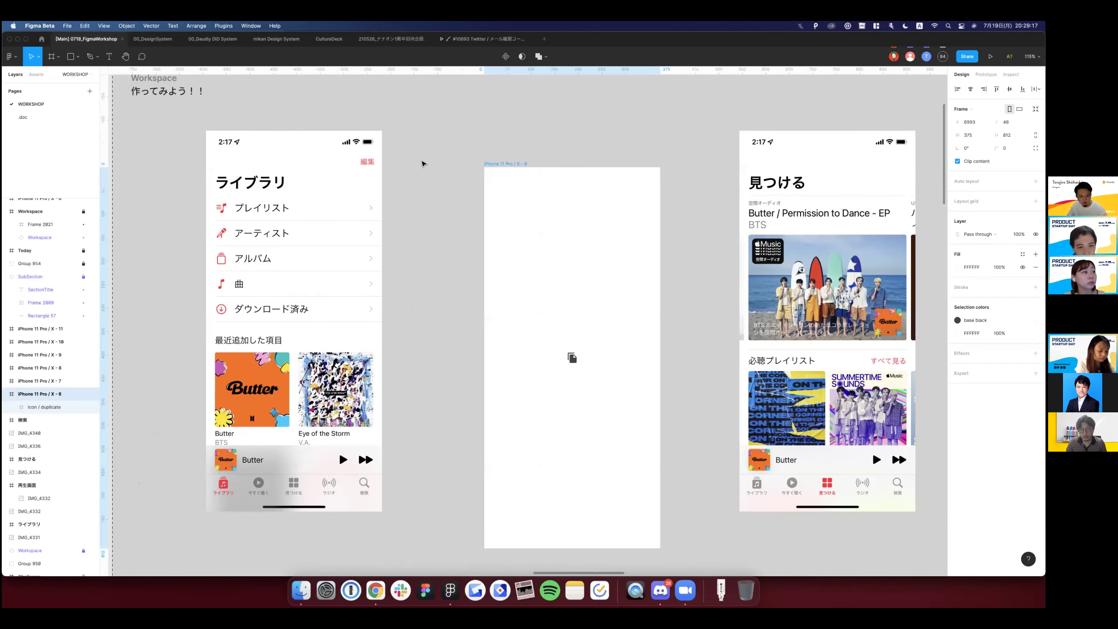
pyautogui.moveTo(422, 164); pyautogui.dragTo(463, 282)
pyautogui.hotkey('ctrl', 'z')
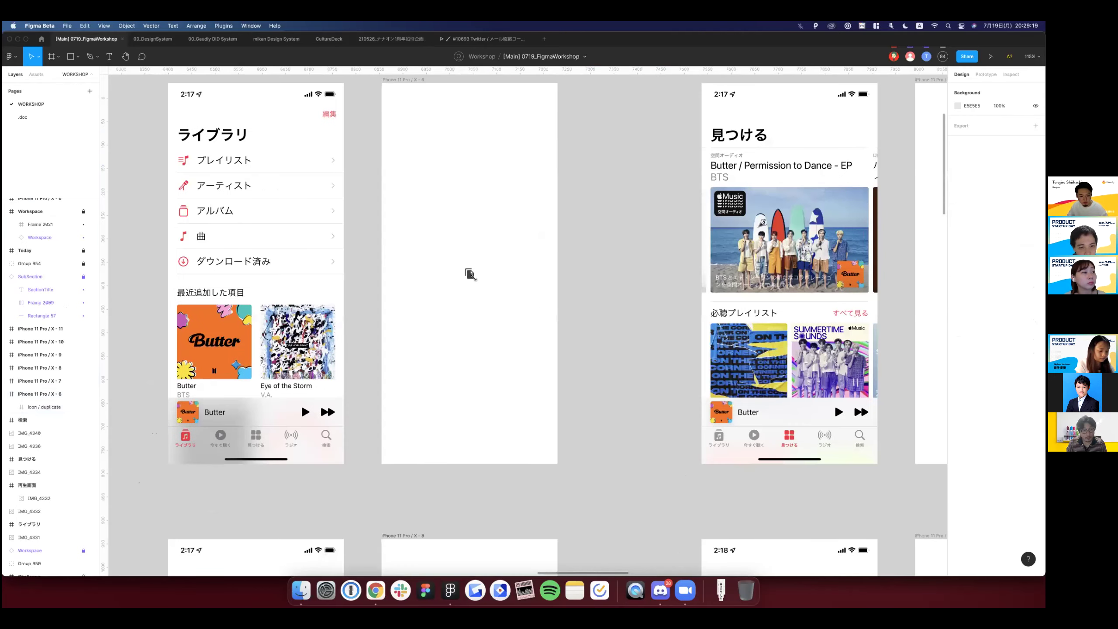
# Move the pasted duplicate icon out above the phone frames.
pyautogui.click(469, 273)
pyautogui.keyDown('ctrl'); pyautogui.scroll(-3, 471, 274); pyautogui.keyUp('ctrl')
pyautogui.moveTo(472, 276); pyautogui.dragTo(581, 172)
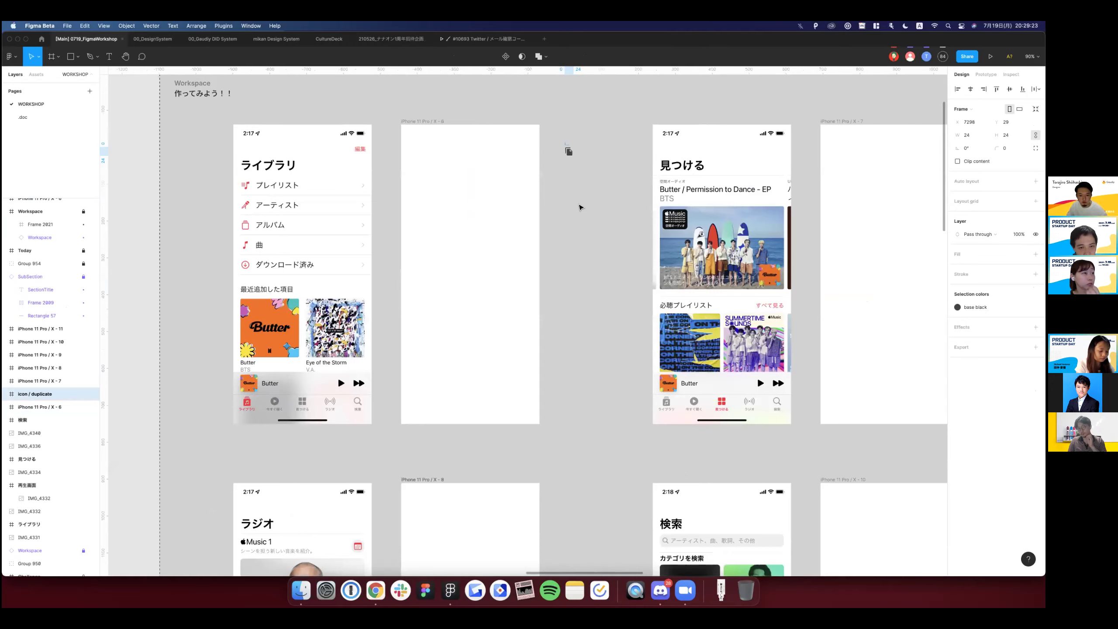
pyautogui.keyDown('ctrl'); pyautogui.scroll(5, 571, 155); pyautogui.keyUp('ctrl')
pyautogui.press('Escape')
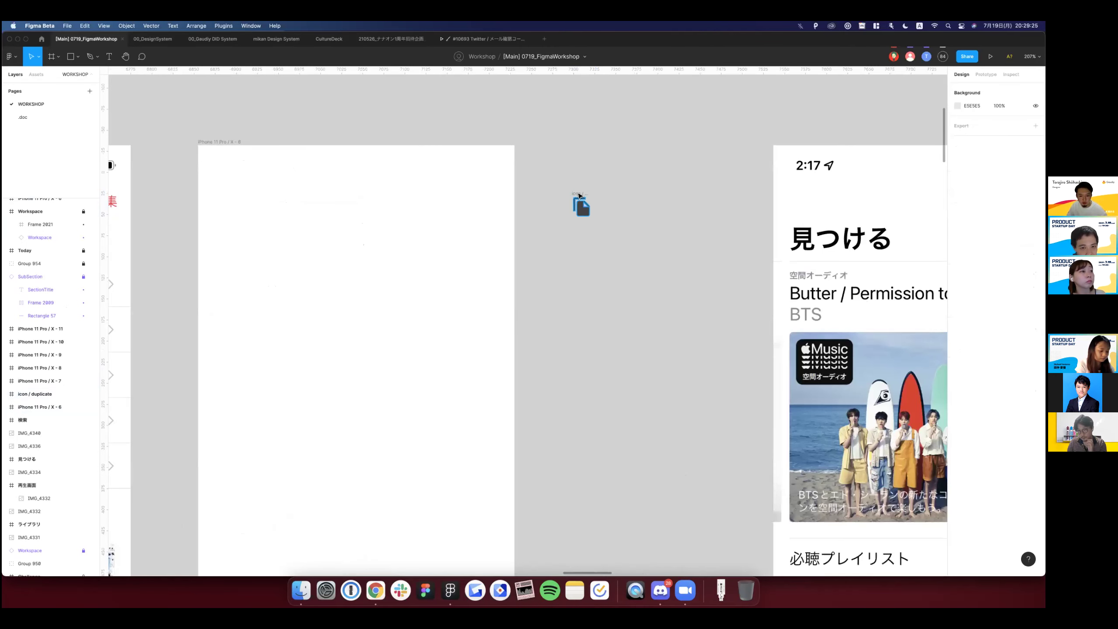
pyautogui.keyDown('ctrl'); pyautogui.scroll(5, 565, 206); pyautogui.keyUp('ctrl')
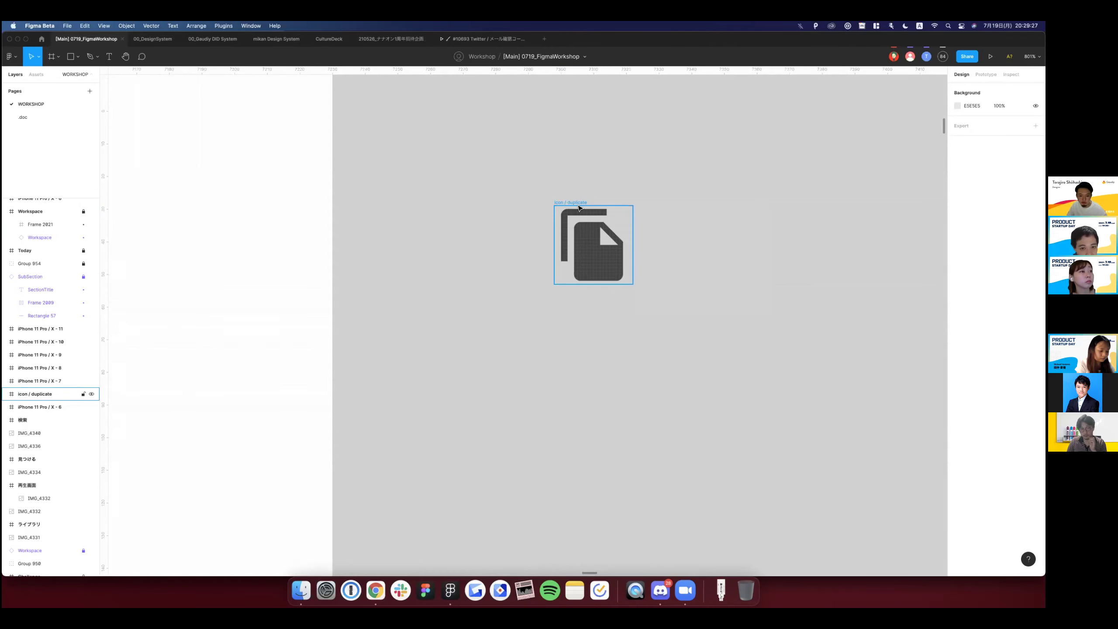
pyautogui.keyDown('ctrl'); pyautogui.scroll(-5, 579, 206); pyautogui.keyUp('ctrl')
pyautogui.keyDown('ctrl'); pyautogui.scroll(-5, 579, 206); pyautogui.keyUp('ctrl')
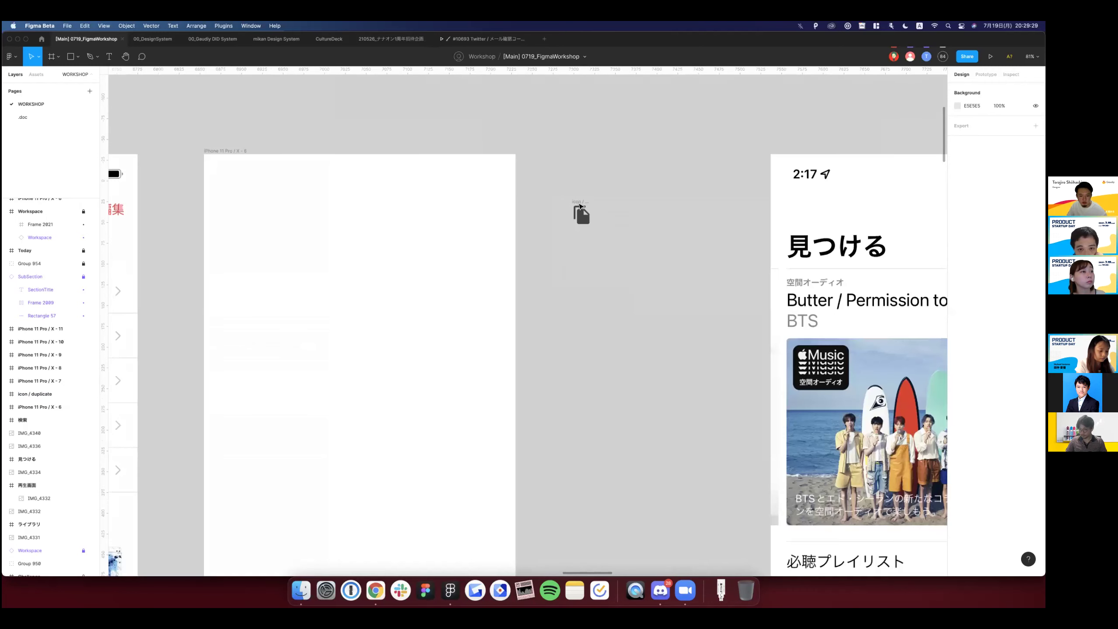
pyautogui.keyDown('ctrl'); pyautogui.scroll(5, 579, 206); pyautogui.keyUp('ctrl')
# Drag the icon into the blank frame's top right and nudge it into place.
pyautogui.click(585, 211)
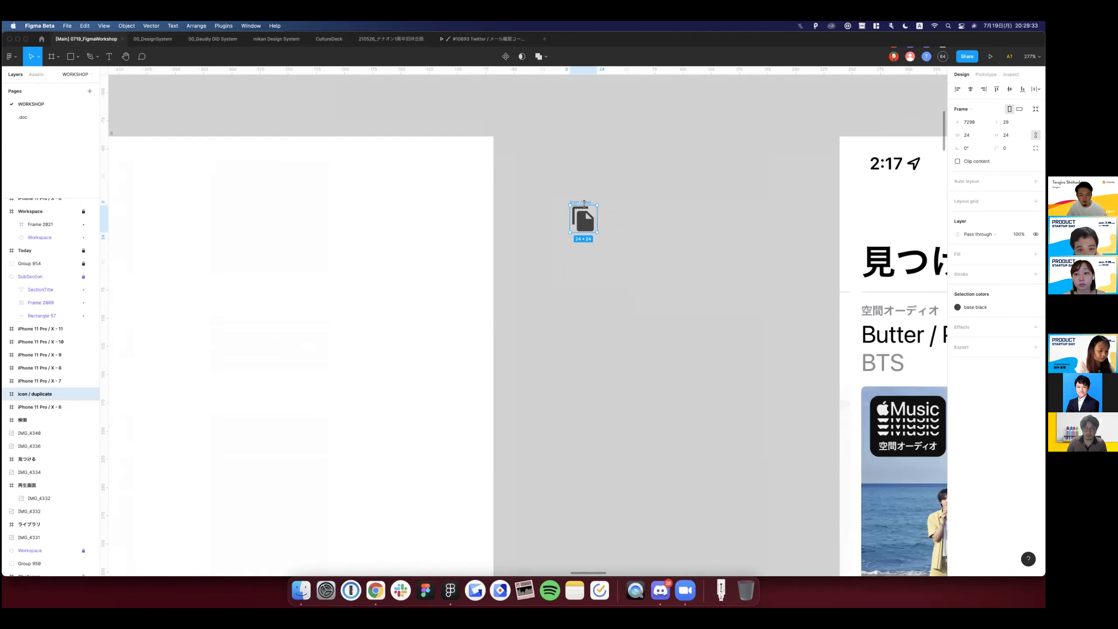
pyautogui.click(585, 198)
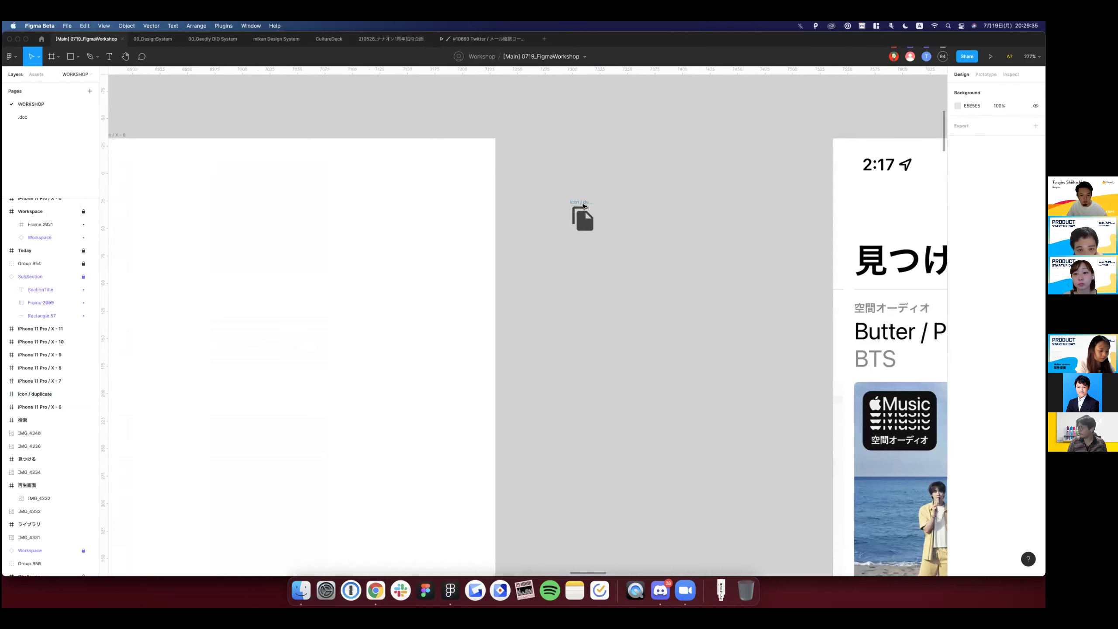
pyautogui.keyDown('ctrl'); pyautogui.scroll(-2, 584, 198); pyautogui.keyUp('ctrl')
pyautogui.moveTo(490, 177); pyautogui.dragTo(477, 177)
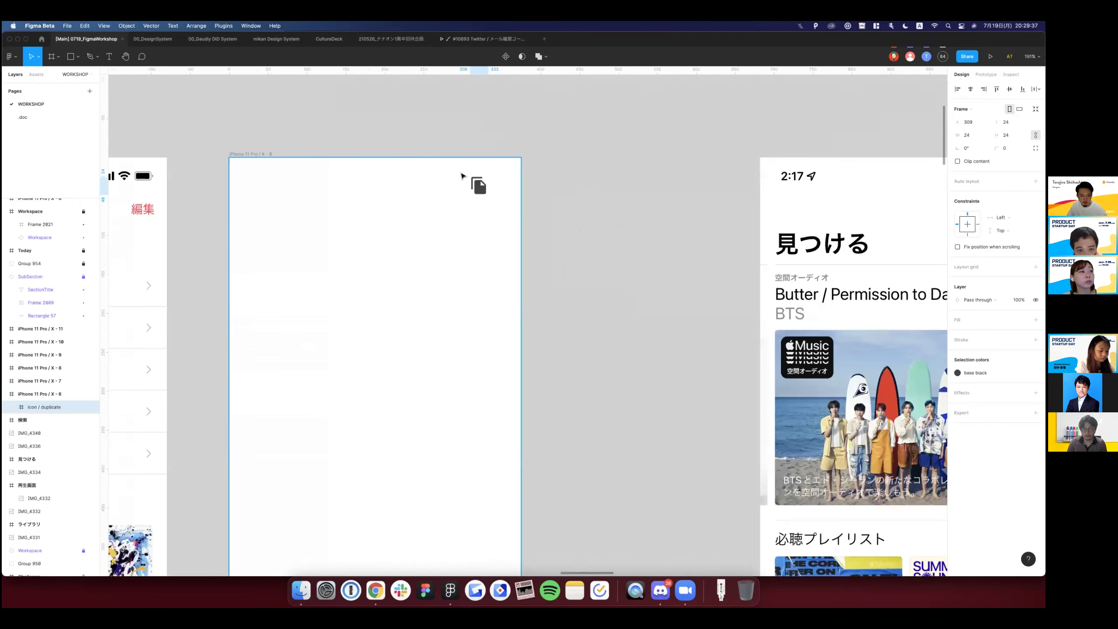
pyautogui.keyDown('ctrl'); pyautogui.scroll(5, 460, 175); pyautogui.keyUp('ctrl')
pyautogui.press('Left')
pyautogui.press('Down')
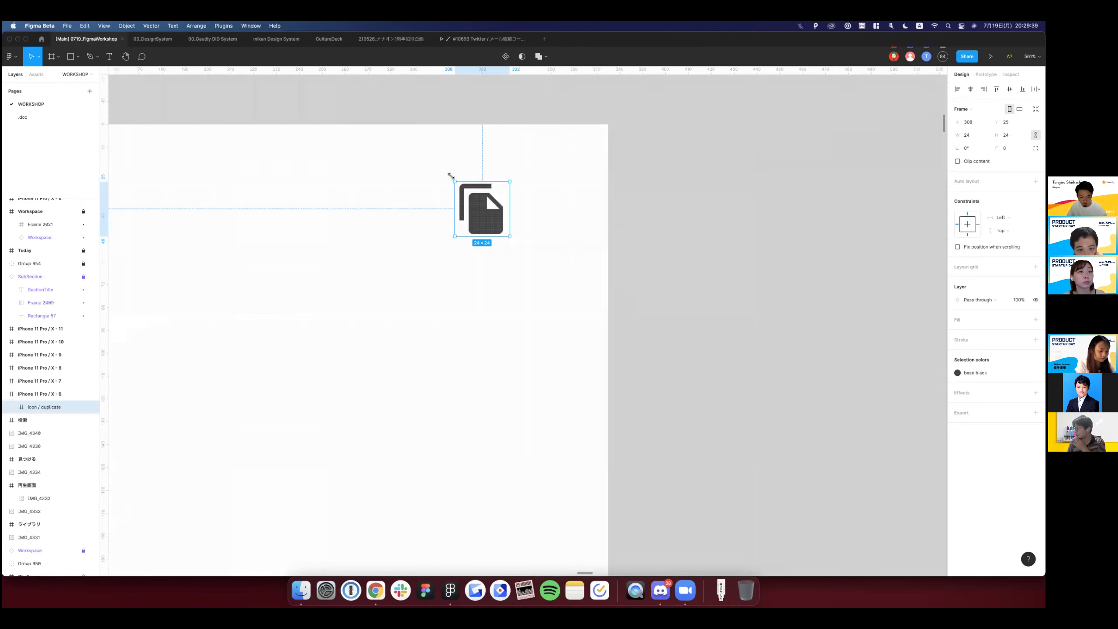
pyautogui.keyDown('ctrl'); pyautogui.scroll(-3, 482, 174); pyautogui.keyUp('ctrl')
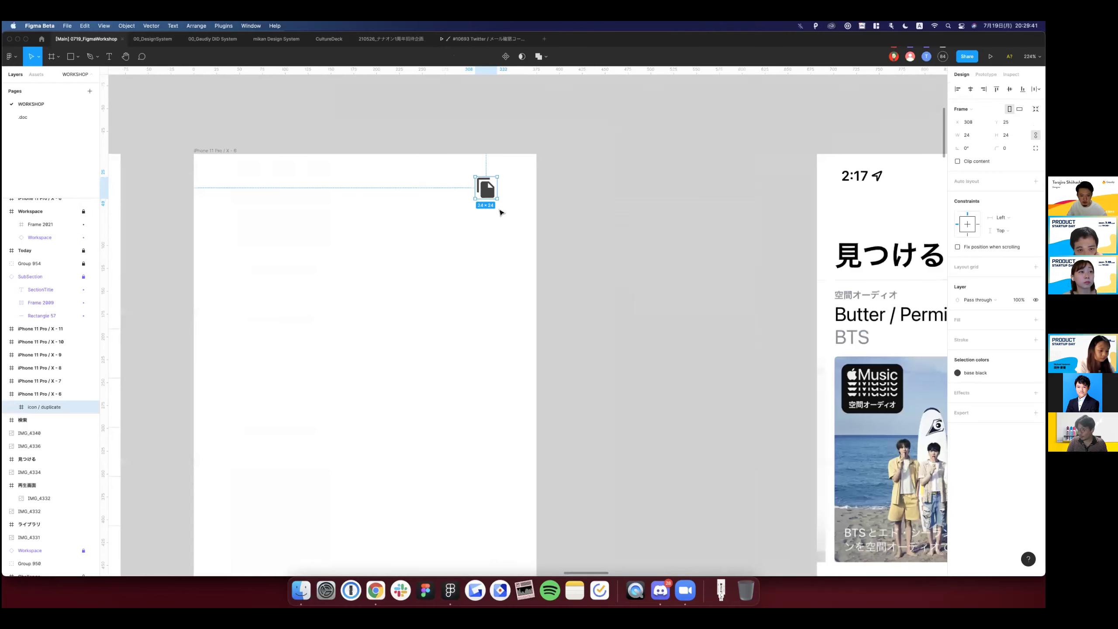
pyautogui.moveTo(489, 190); pyautogui.dragTo(541, 171)
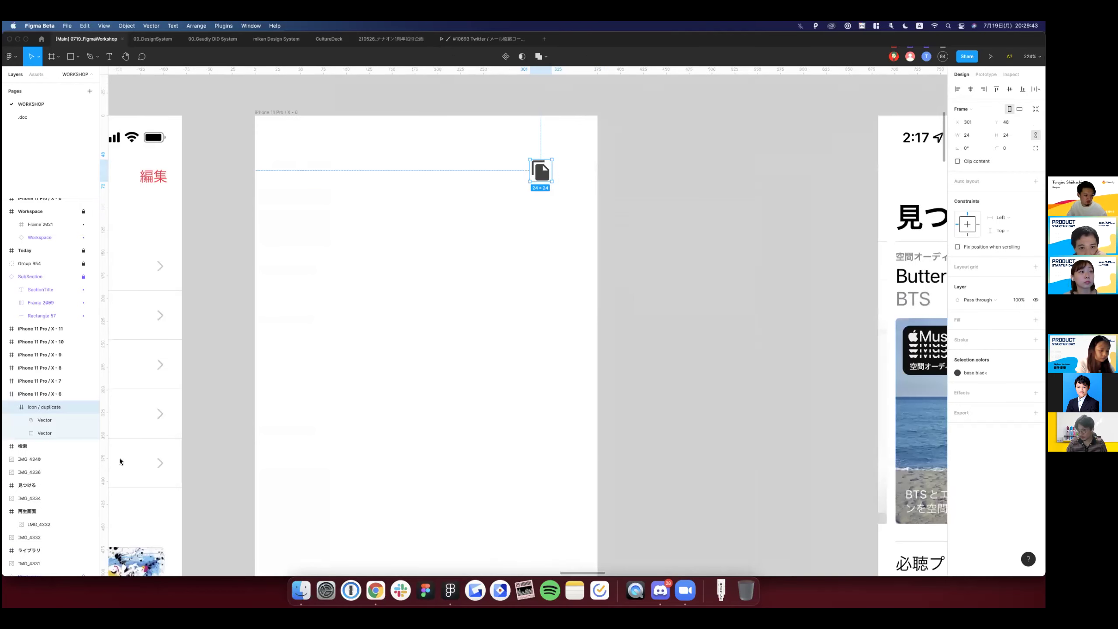
pyautogui.keyDown('ctrl'); pyautogui.scroll(-1, 482, 213); pyautogui.keyUp('ctrl')
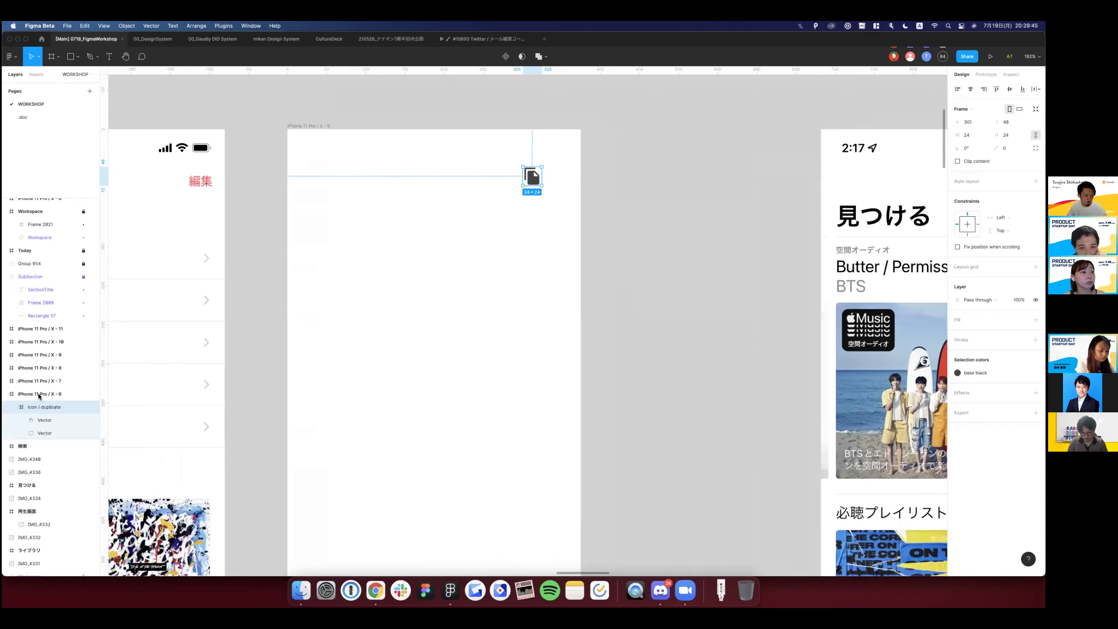
pyautogui.click(293, 336)
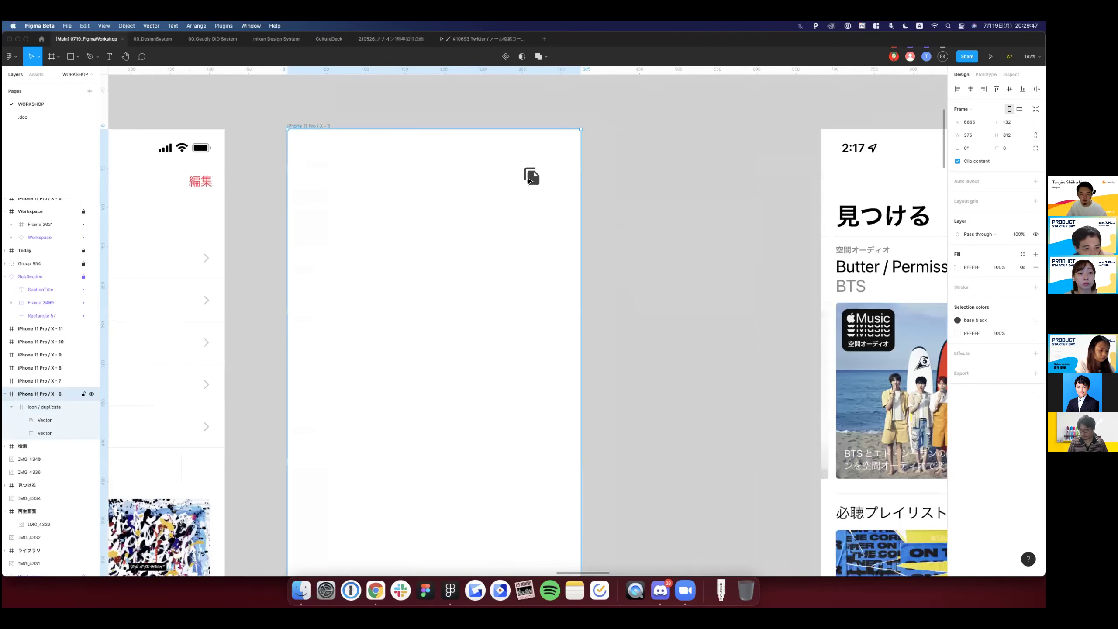
# Cut the icon, paste it into the frame, and centre it with Alt+H and Alt+V.
pyautogui.click(531, 176)
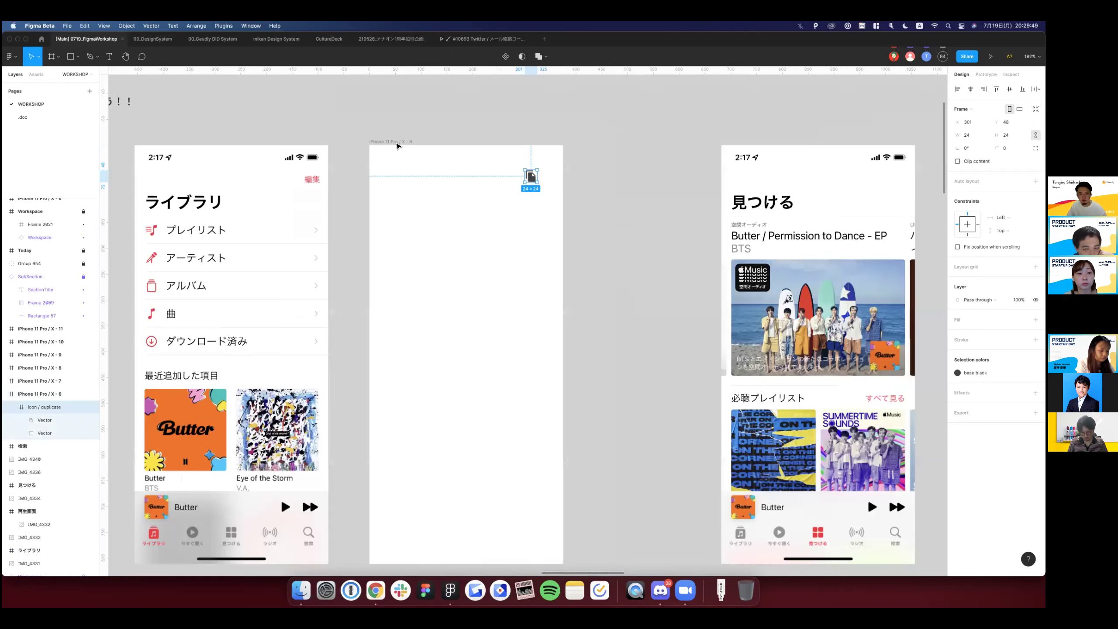
pyautogui.press('Delete')
pyautogui.click(531, 152)
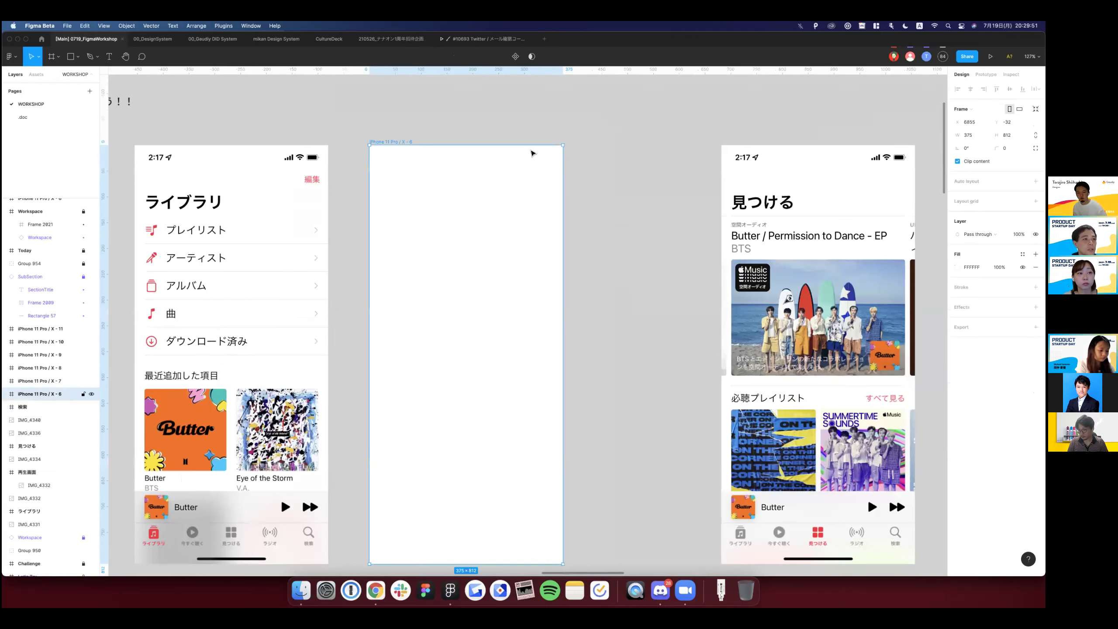
pyautogui.hotkey('ctrl', 'v')
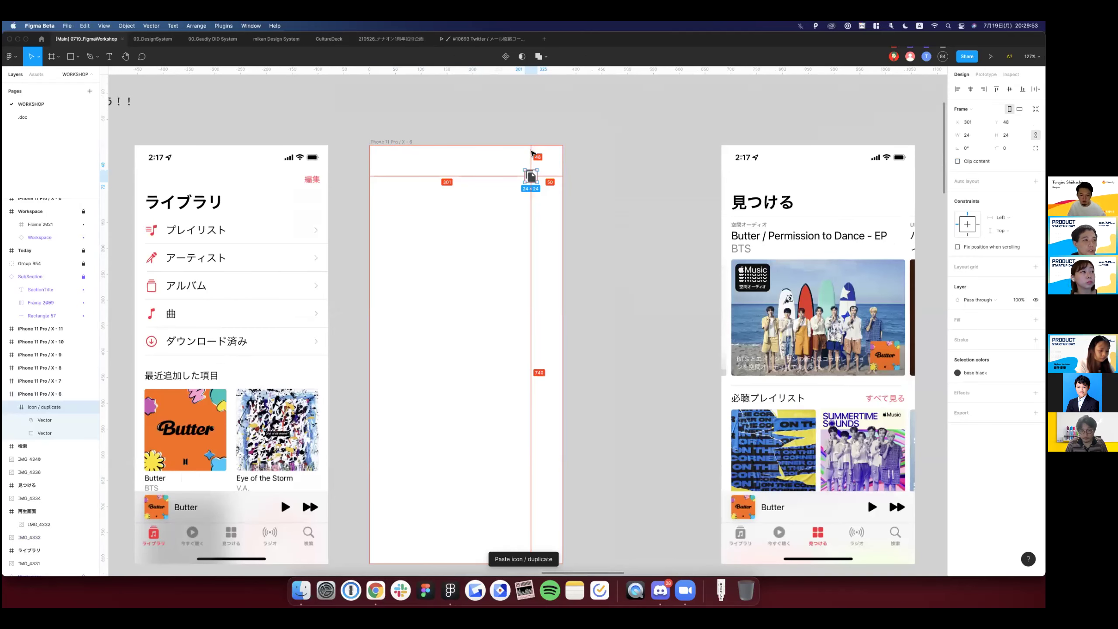
pyautogui.hotkey('alt', 'h')
pyautogui.hotkey('alt', 'v')
pyautogui.press('Escape')
pyautogui.scroll(-2, 468, 317)
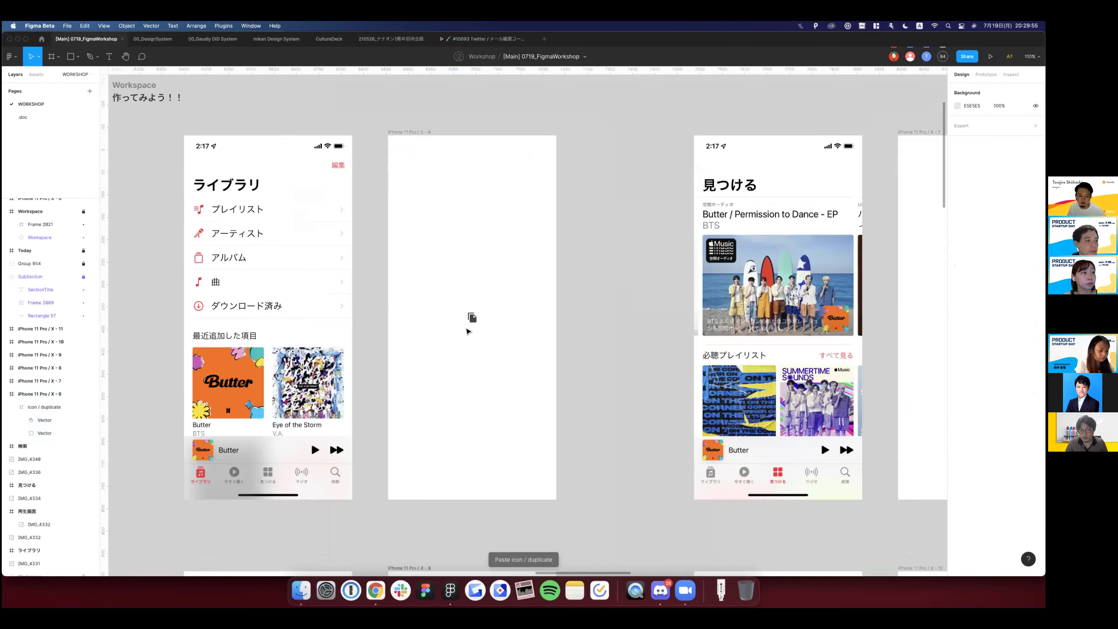
# Pan past the AppleMusic reference screens, then switch to Discord's 02-学習共有 channel.
pyautogui.scroll(-3, 468, 331)
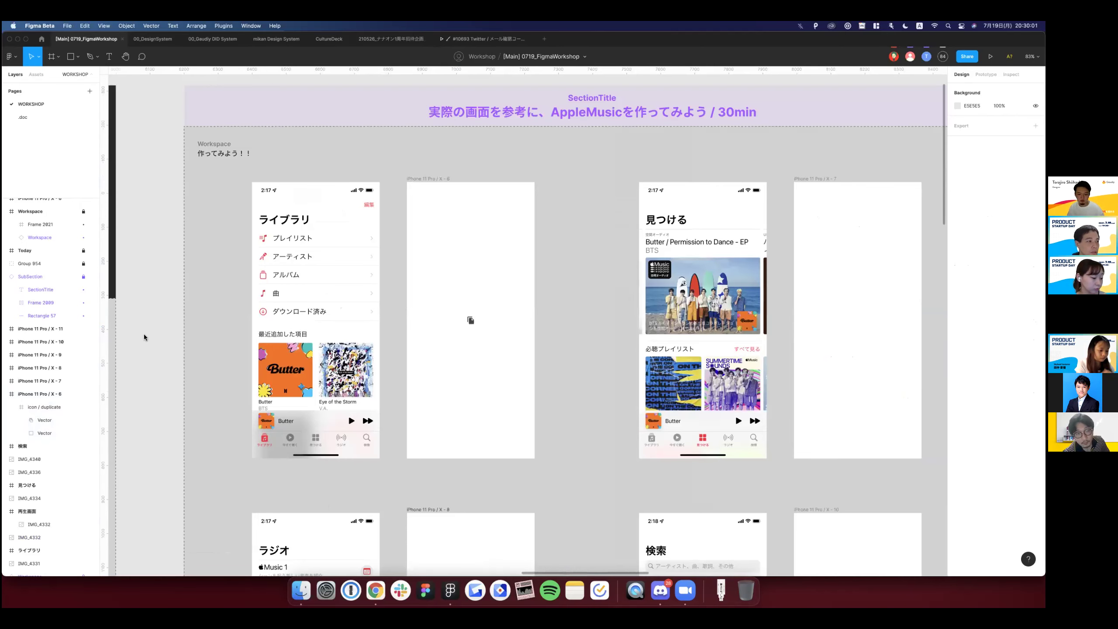
pyautogui.scroll(-5, 397, 314)
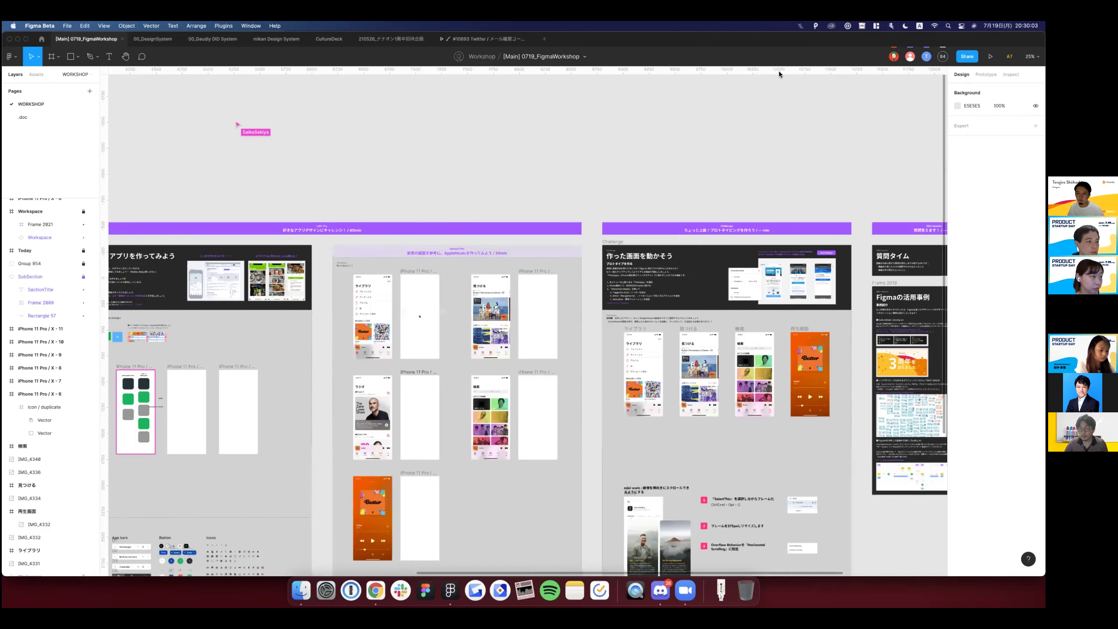
pyautogui.hscroll(3, 779, 71)
pyautogui.scroll(-1, 779, 71)
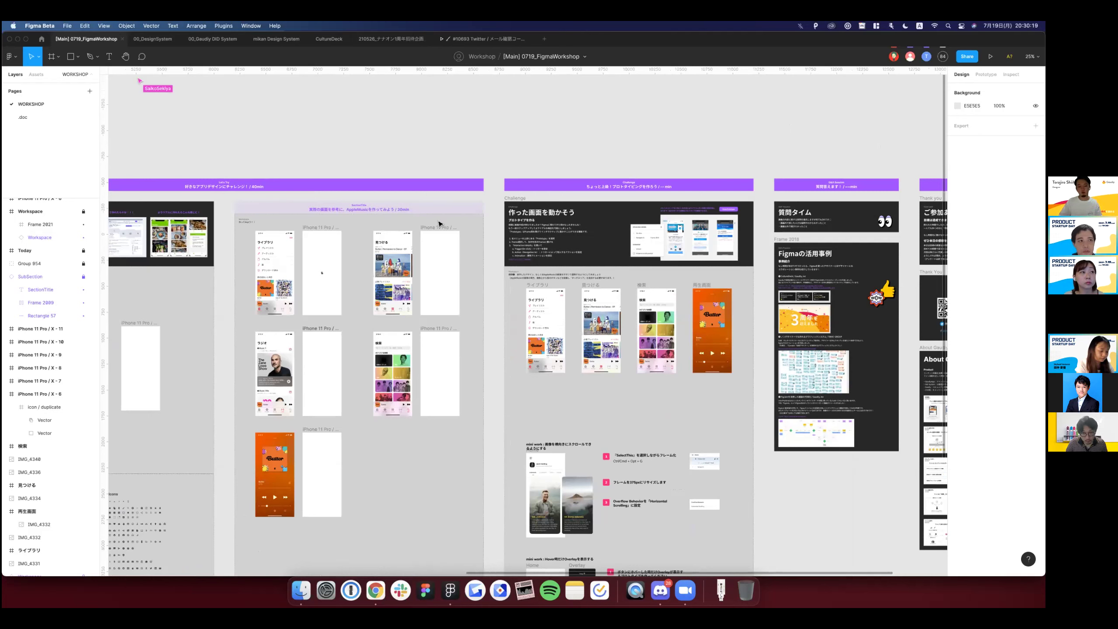
pyautogui.hscroll(-5, 439, 223)
pyautogui.scroll(-2, 438, 223)
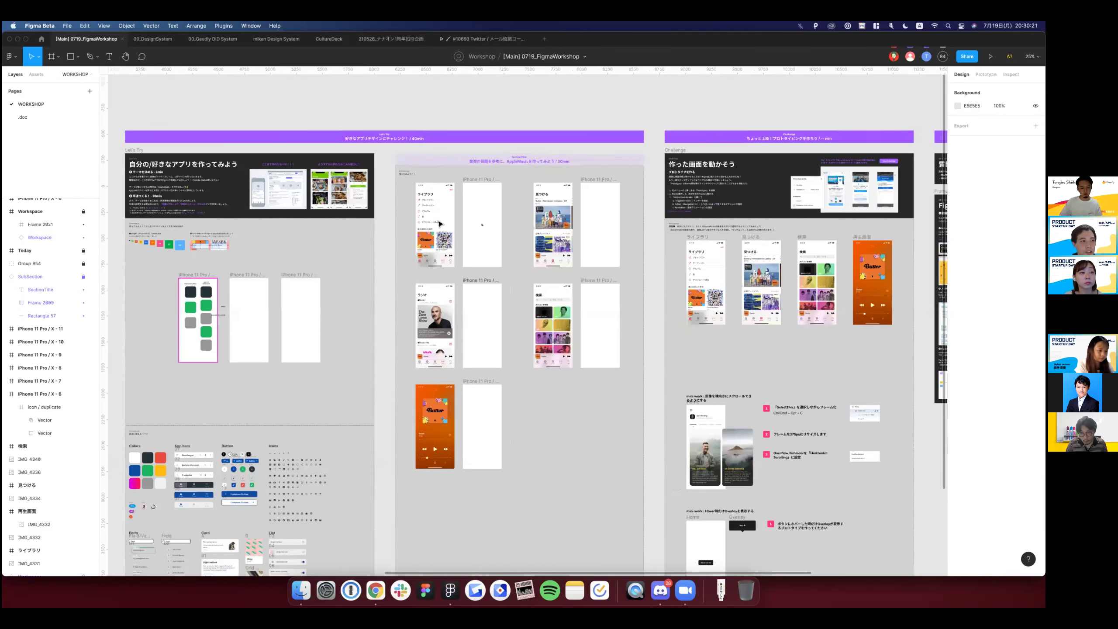
pyautogui.hscroll(-3, 438, 224)
pyautogui.scroll(2, 438, 223)
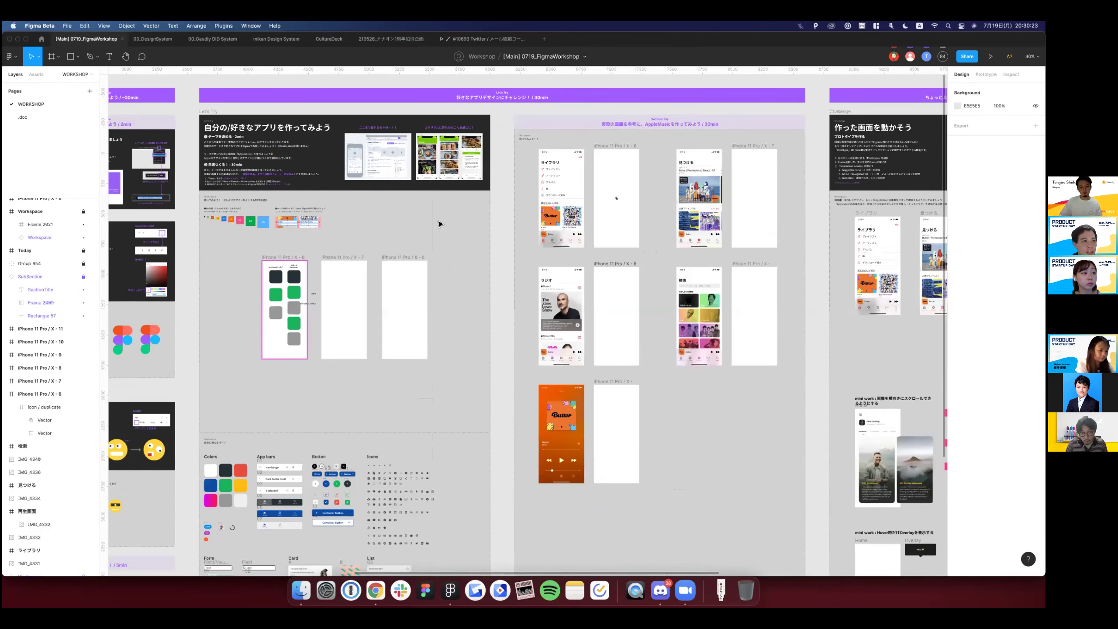
pyautogui.scroll(1, 438, 223)
pyautogui.scroll(2, 439, 224)
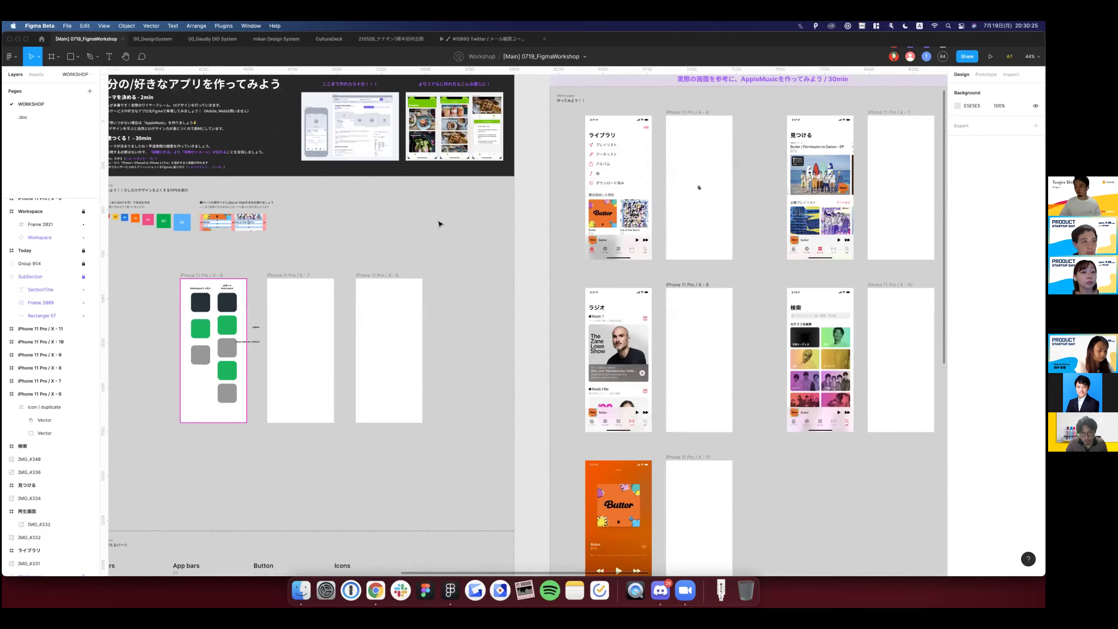
pyautogui.scroll(-1, 445, 256)
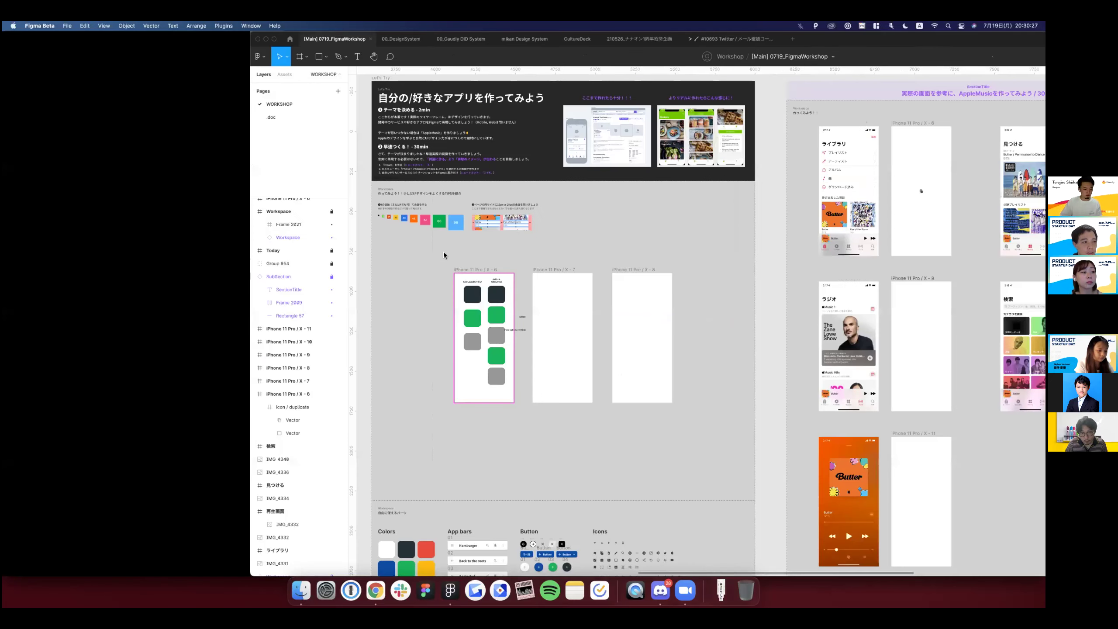
pyautogui.press('super+Tab')
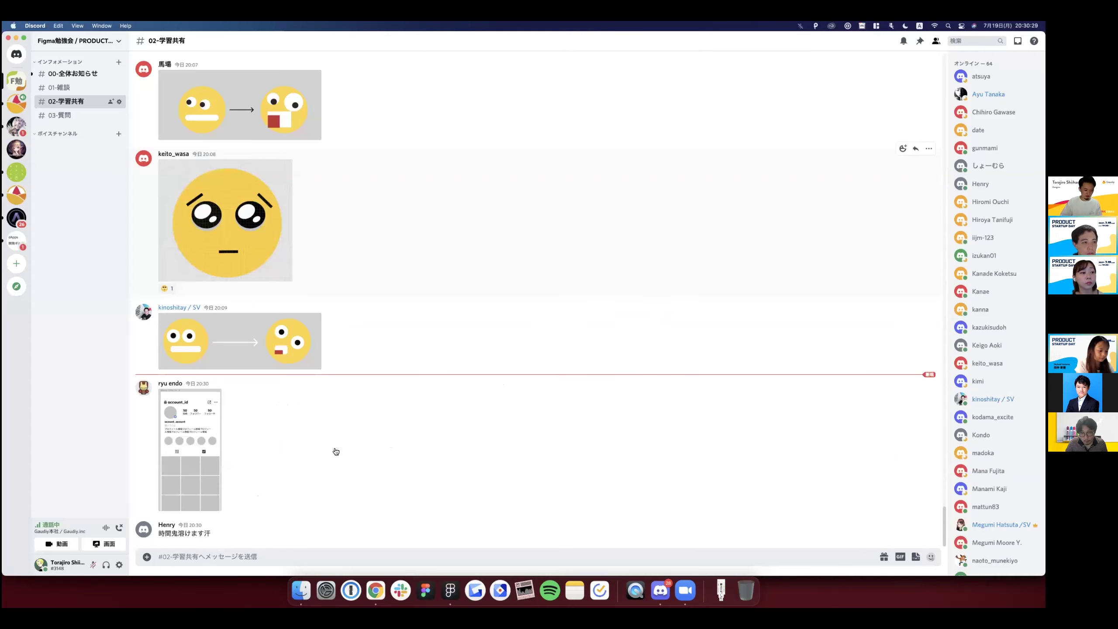
pyautogui.moveTo(524, 381)
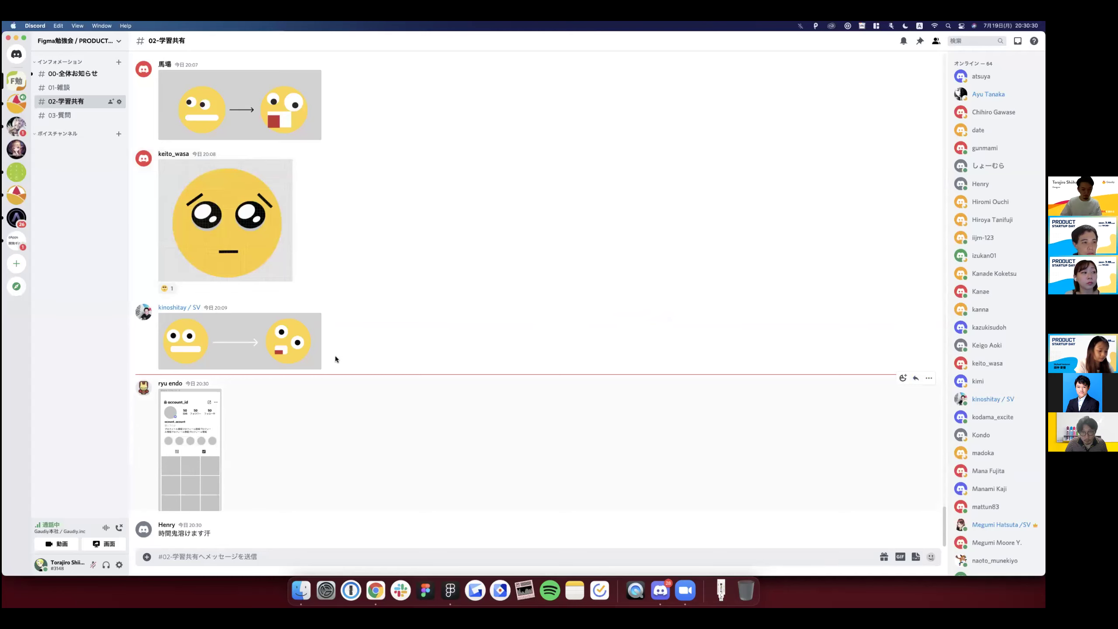
# Preview the participant's Instagram-style profile mockup full size, then return to Figma.
pyautogui.click(190, 449)
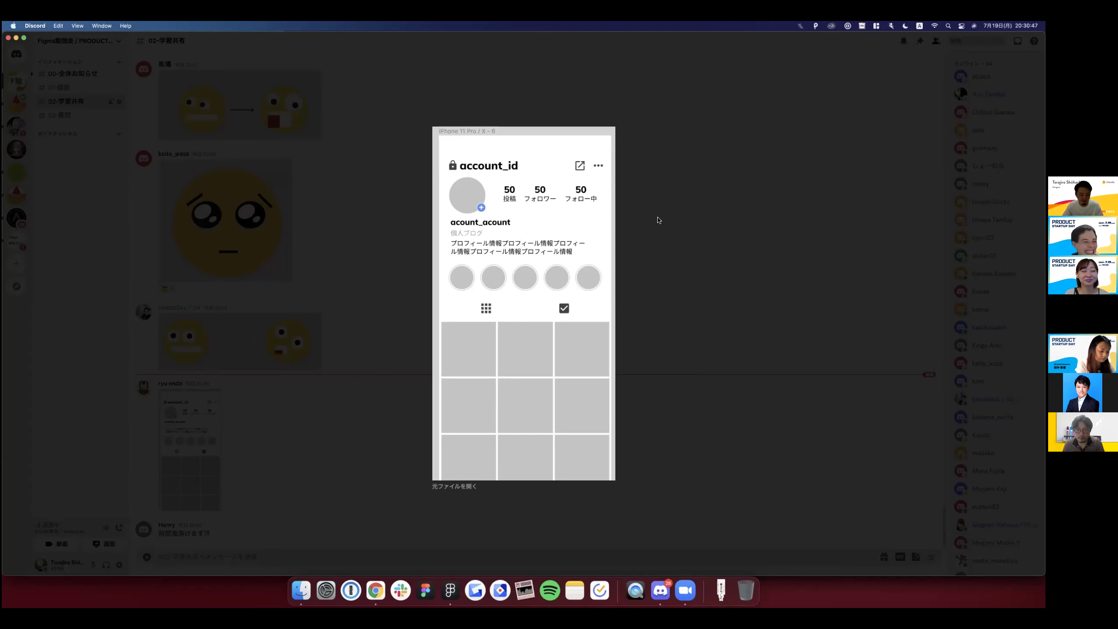
pyautogui.click(626, 261)
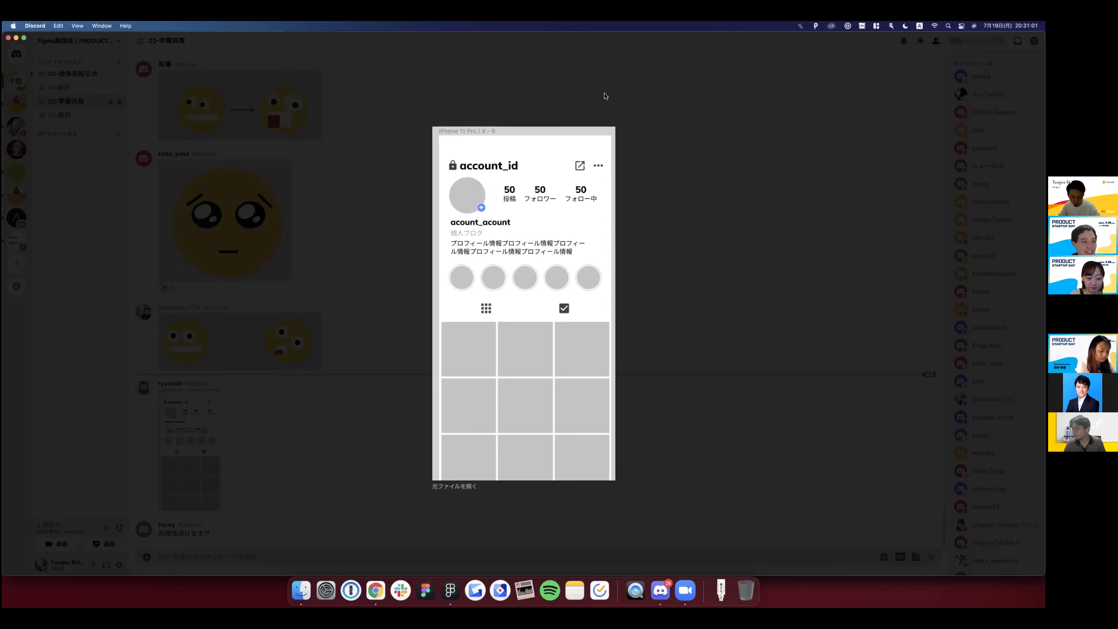
pyautogui.press('Escape')
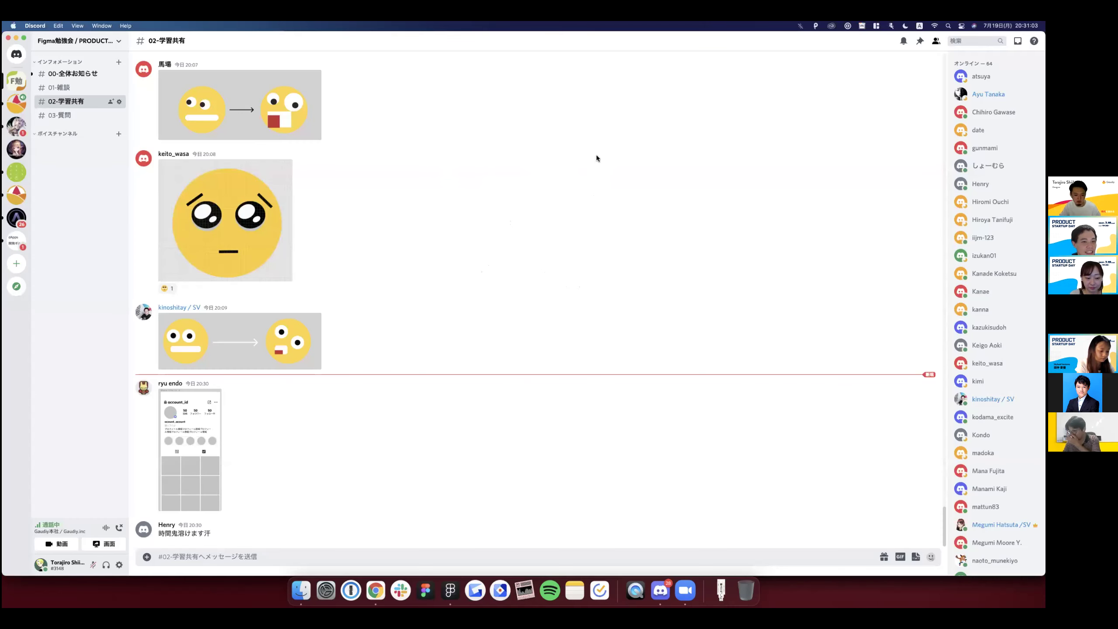
pyautogui.press('super+Tab')
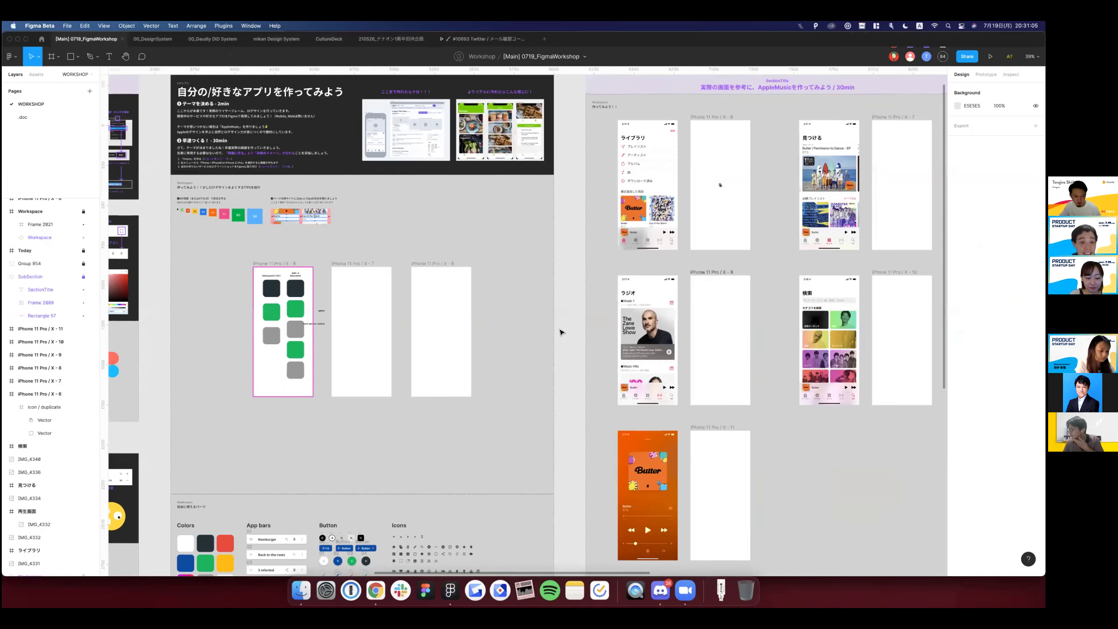
# Draw a 250×250 square inside the iPhone 11 Pro / X - 8 frame.
pyautogui.scroll(5, 560, 291)
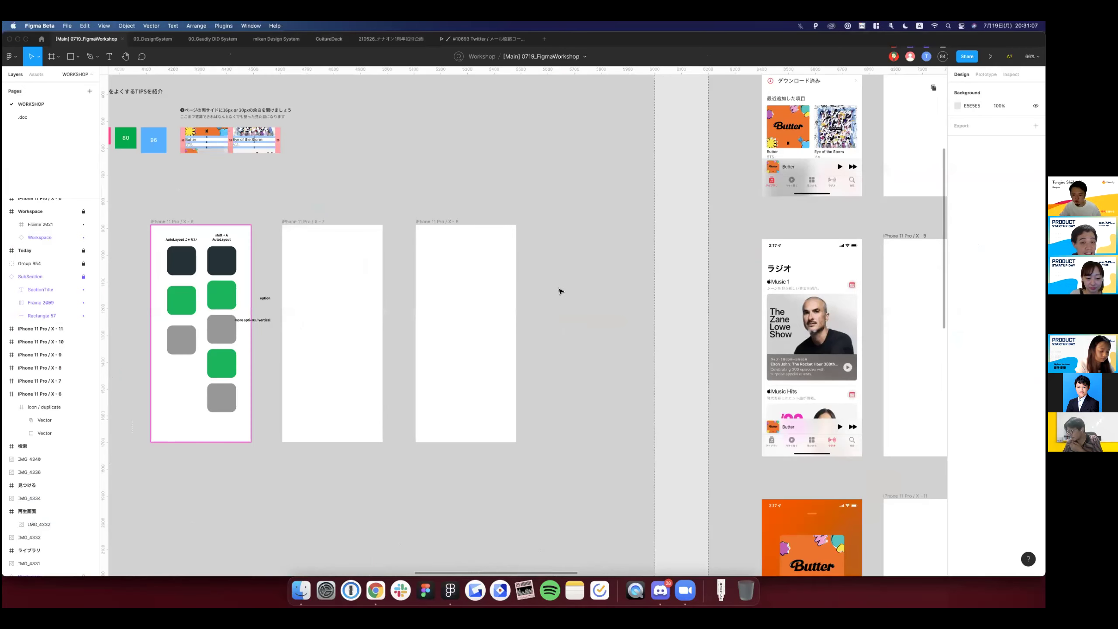
pyautogui.scroll(-3, 560, 292)
pyautogui.hscroll(-3, 560, 292)
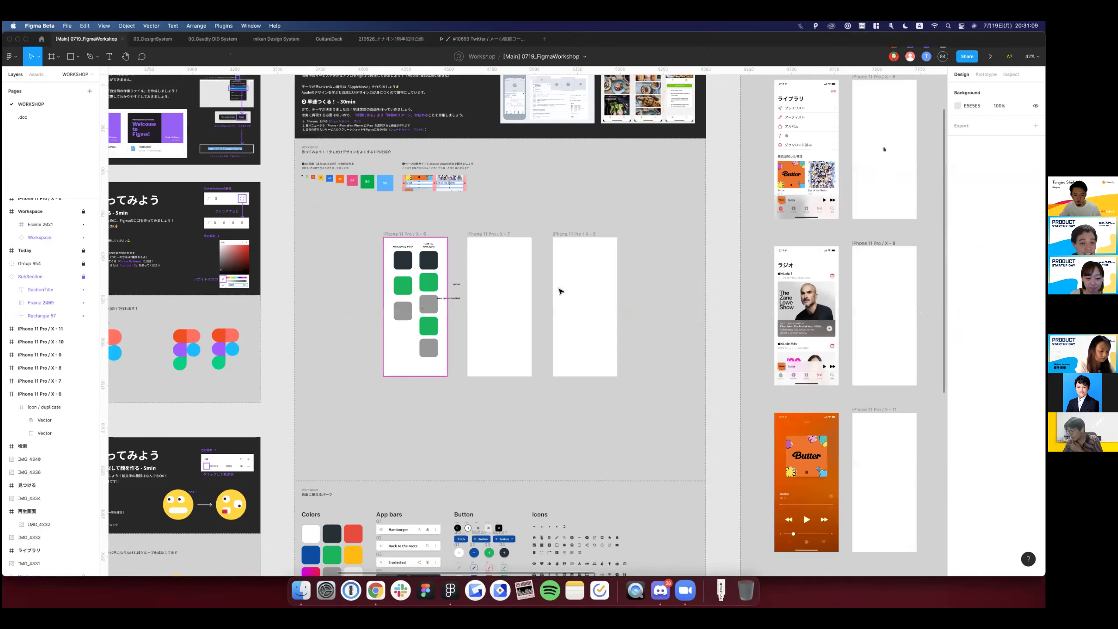
pyautogui.scroll(2, 600, 222)
pyautogui.scroll(3, 591, 223)
pyautogui.scroll(2, 265, 109)
pyautogui.moveTo(553, 256)
pyautogui.mouseDown()
pyautogui.moveTo(599, 301)
pyautogui.moveTo(571, 313)
pyautogui.moveTo(575, 347)
pyautogui.mouseUp()
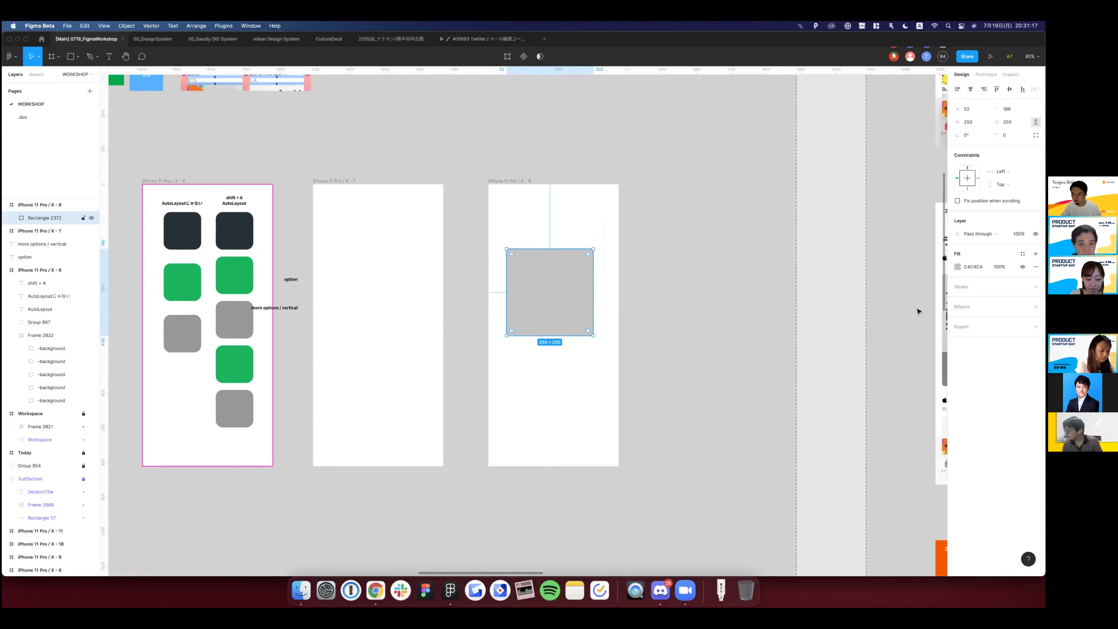
# Switch the square's fill from Solid to Image and open its image file chooser.
pyautogui.click(957, 266)
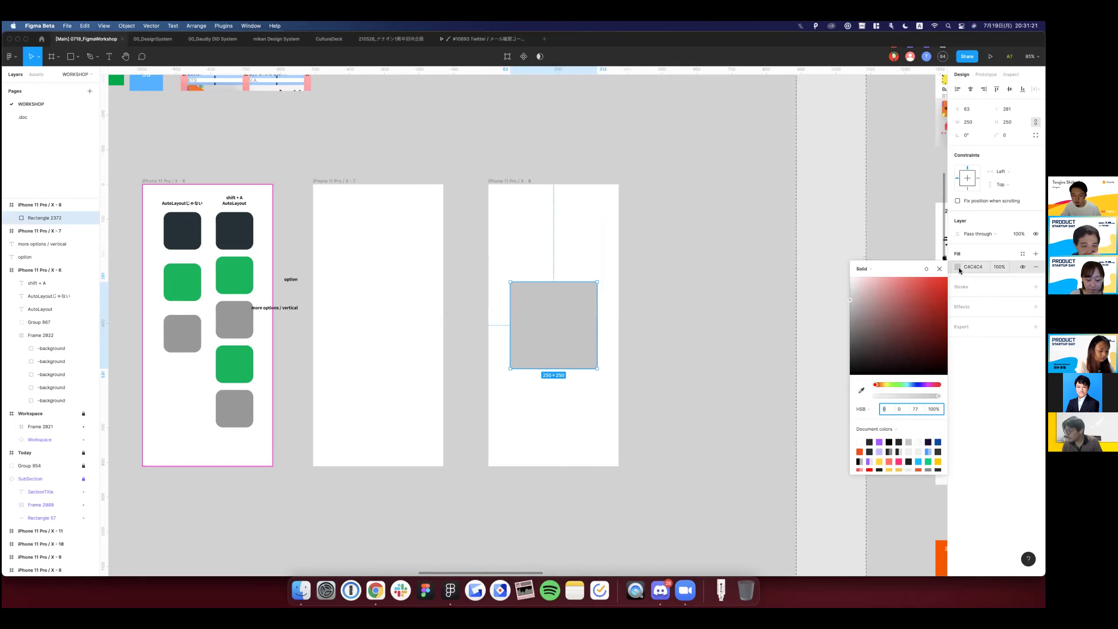
pyautogui.click(887, 269)
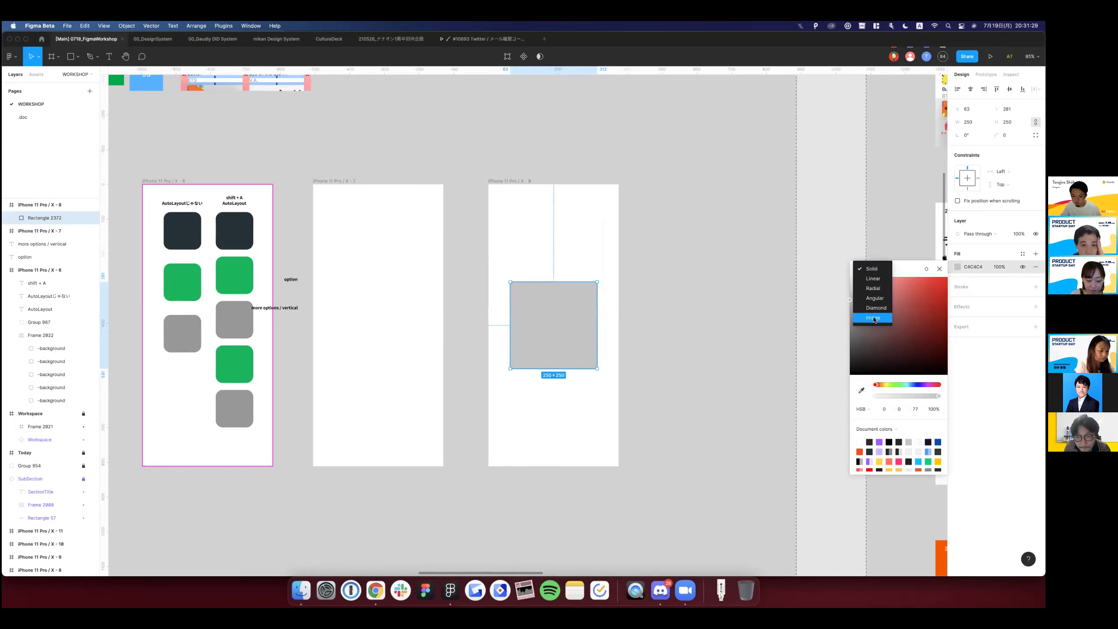
pyautogui.press('Return')
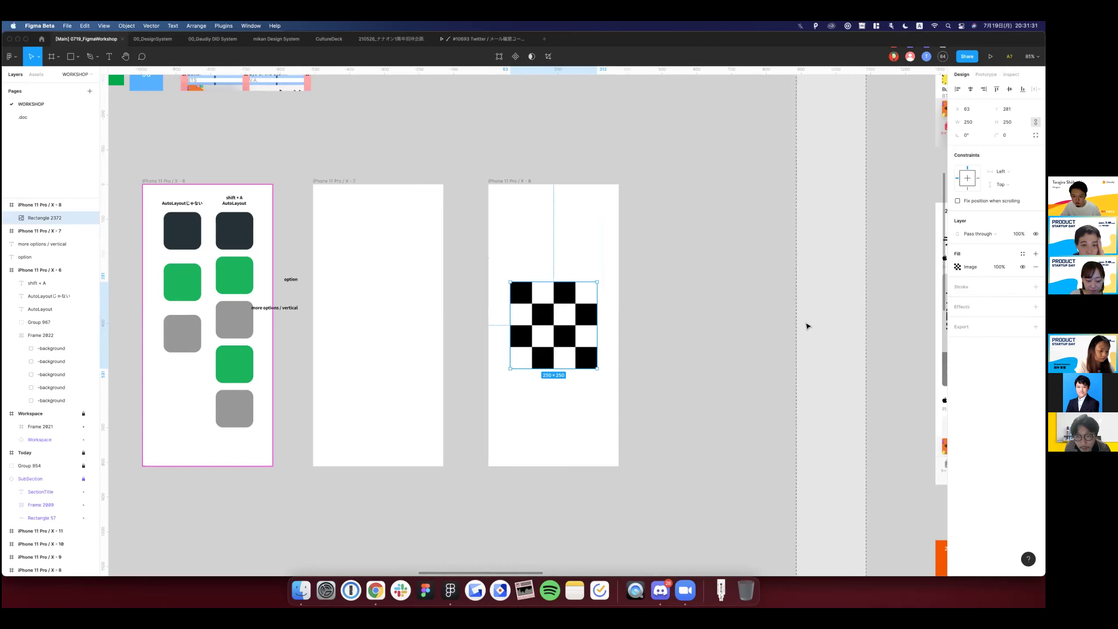
pyautogui.click(807, 326)
pyautogui.click(572, 325)
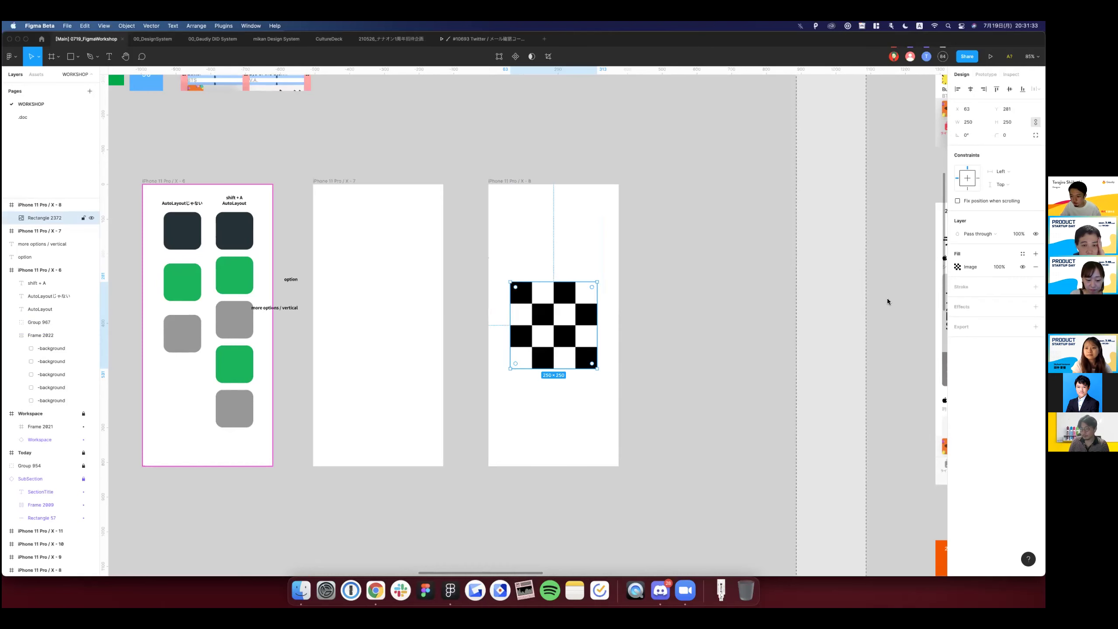
pyautogui.scroll(-1, 887, 301)
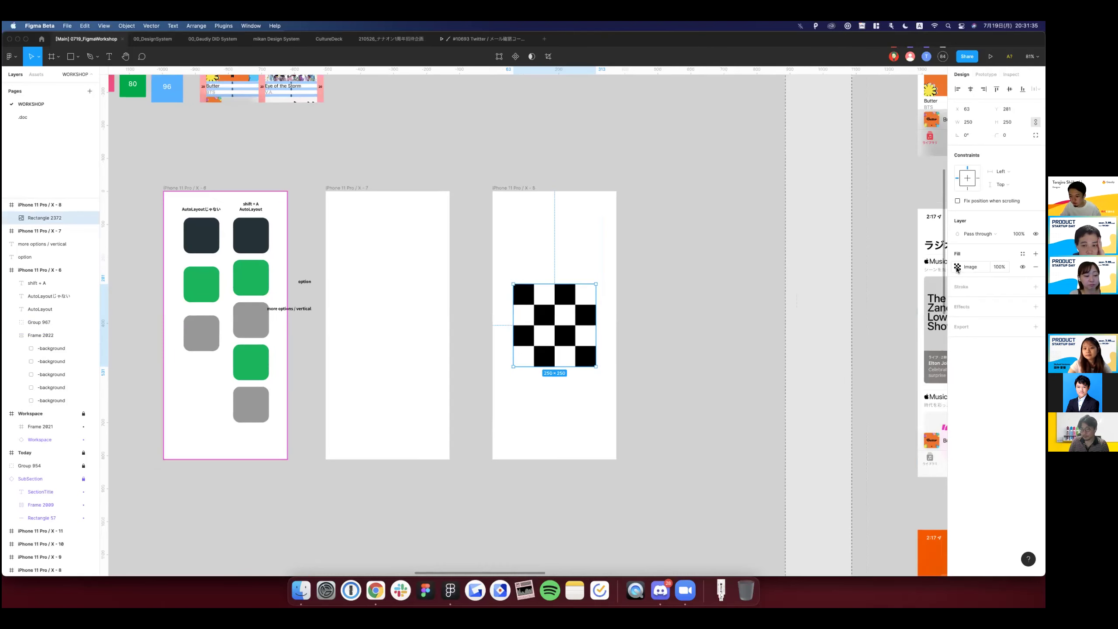
pyautogui.click(957, 267)
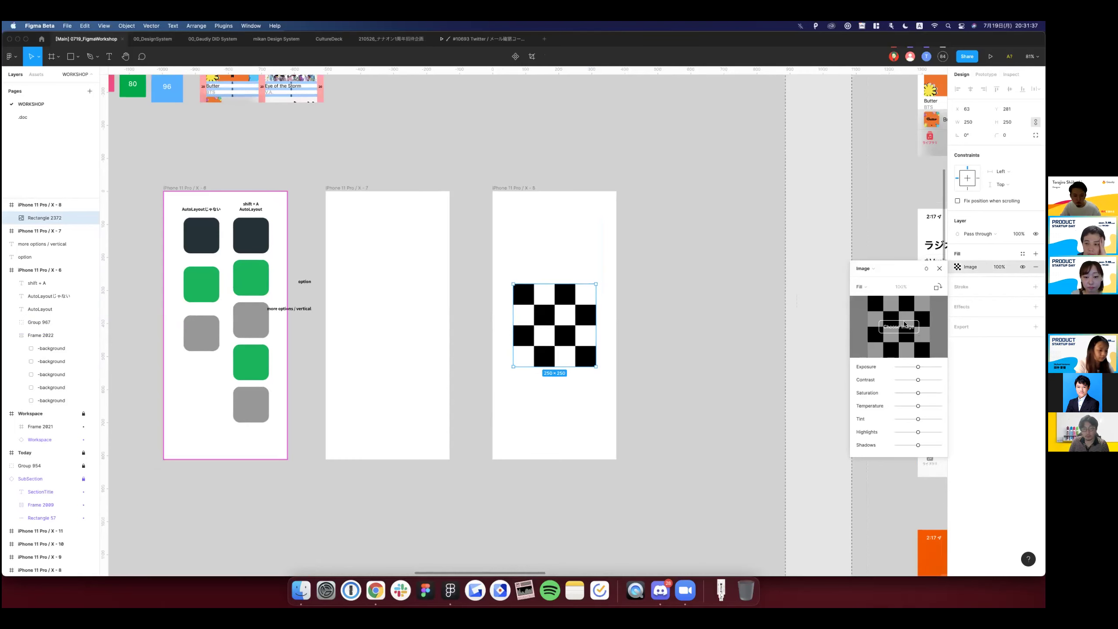
pyautogui.click(897, 326)
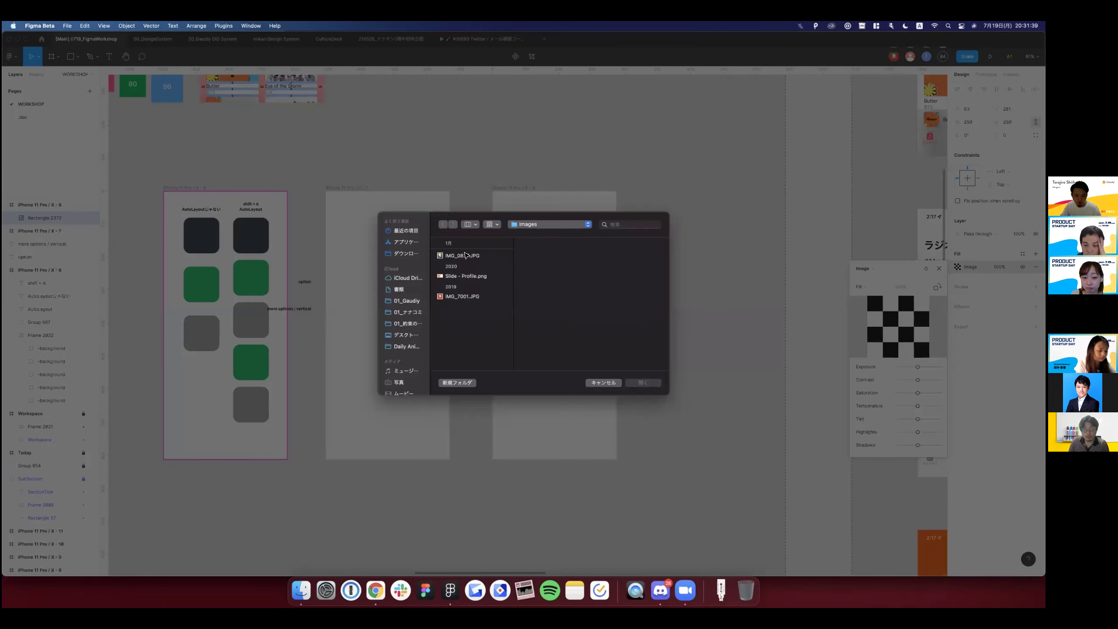
# Fill the square with IMG_0837.JPG and move it to the frame's top at 122×122.
pyautogui.click(465, 255)
pyautogui.press('Return')
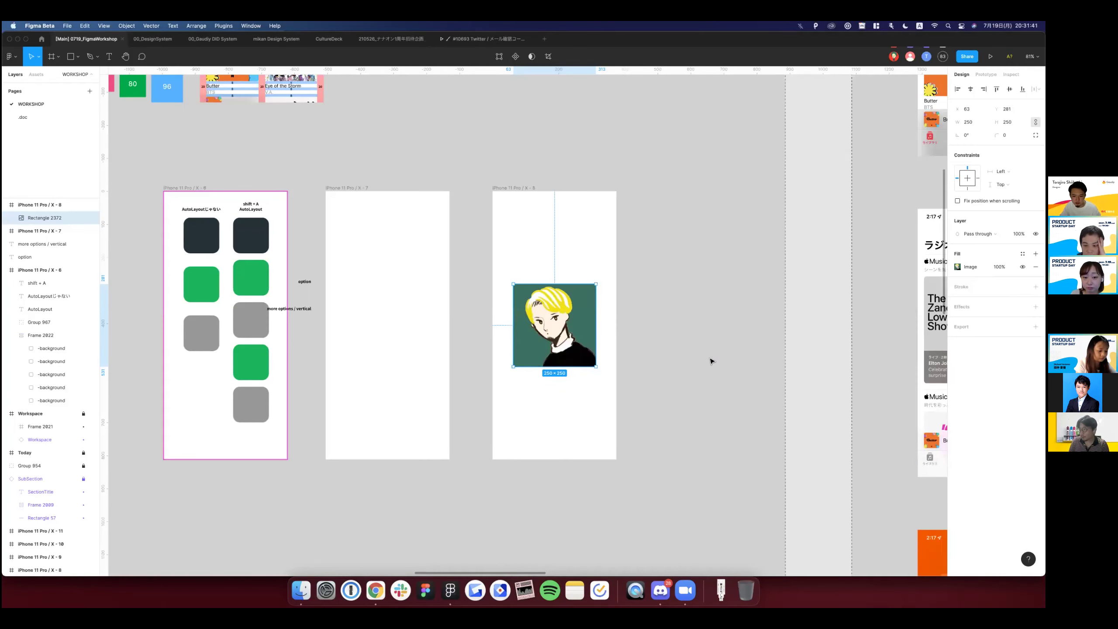
pyautogui.hscroll(-3, 709, 361)
pyautogui.hscroll(-2, 711, 308)
pyautogui.moveTo(704, 318)
pyautogui.mouseDown()
pyautogui.moveTo(694, 221)
pyautogui.moveTo(694, 275)
pyautogui.mouseUp()
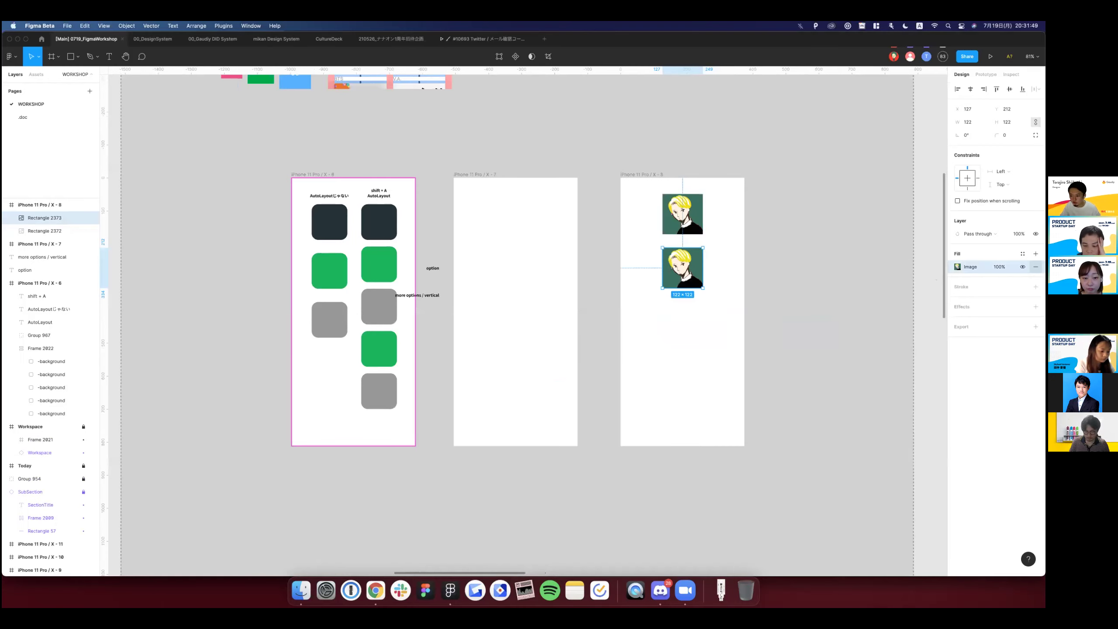
pyautogui.press('Escape')
# Make the copy light grey E5E5E5 and stack three grey squares beneath the portrait.
pyautogui.click(693, 253)
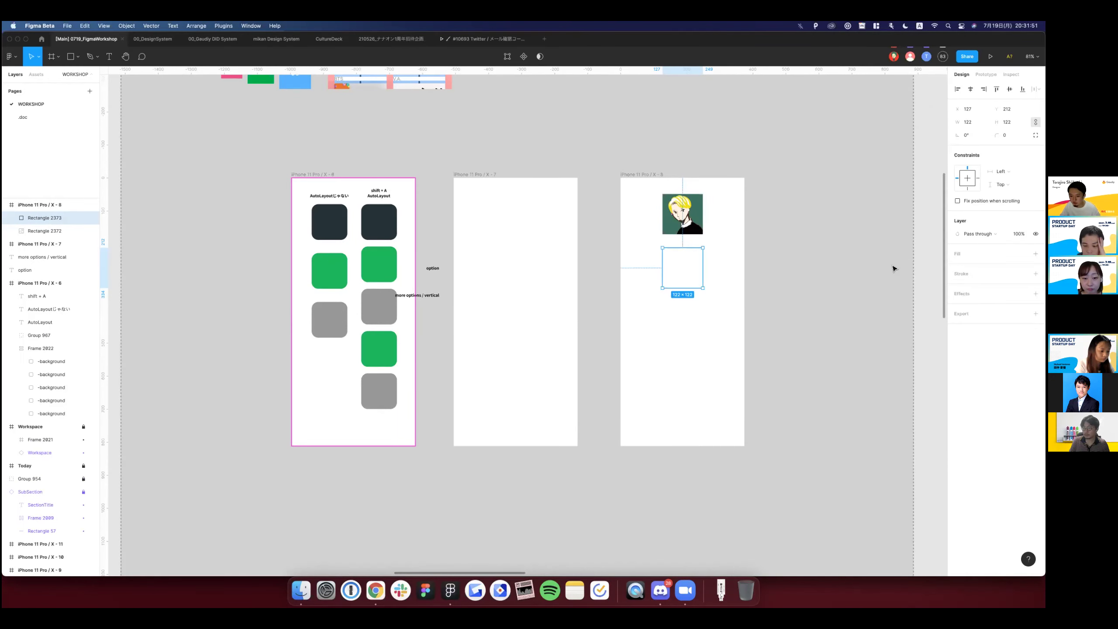
pyautogui.press('i')
pyautogui.click(676, 268)
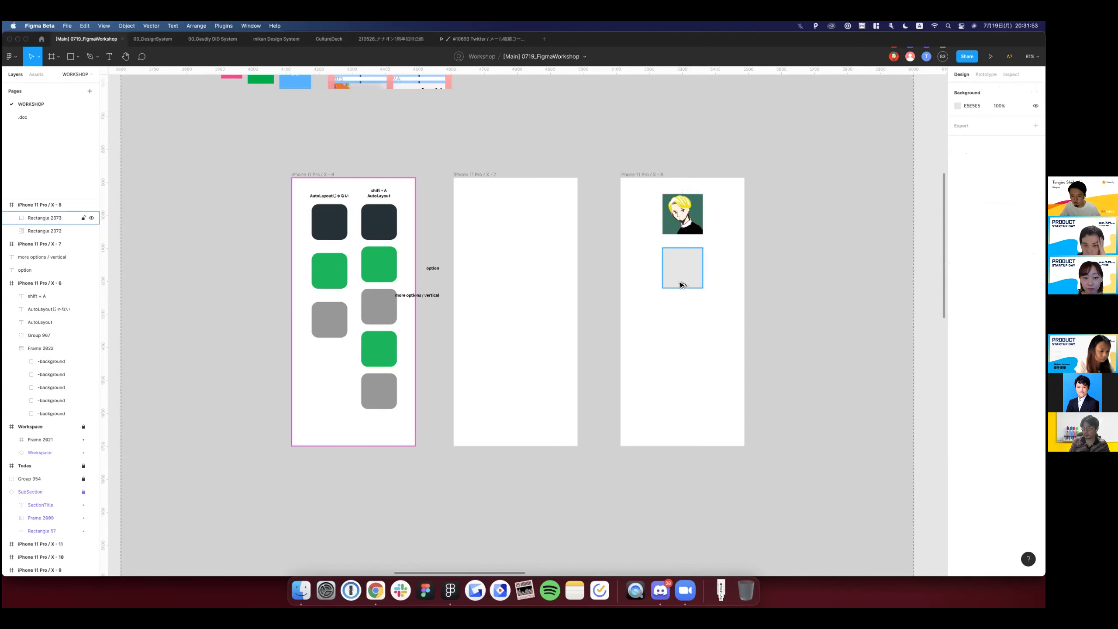
pyautogui.moveTo(679, 279); pyautogui.dragTo(680, 325)
pyautogui.hotkey('ctrl', 'd')
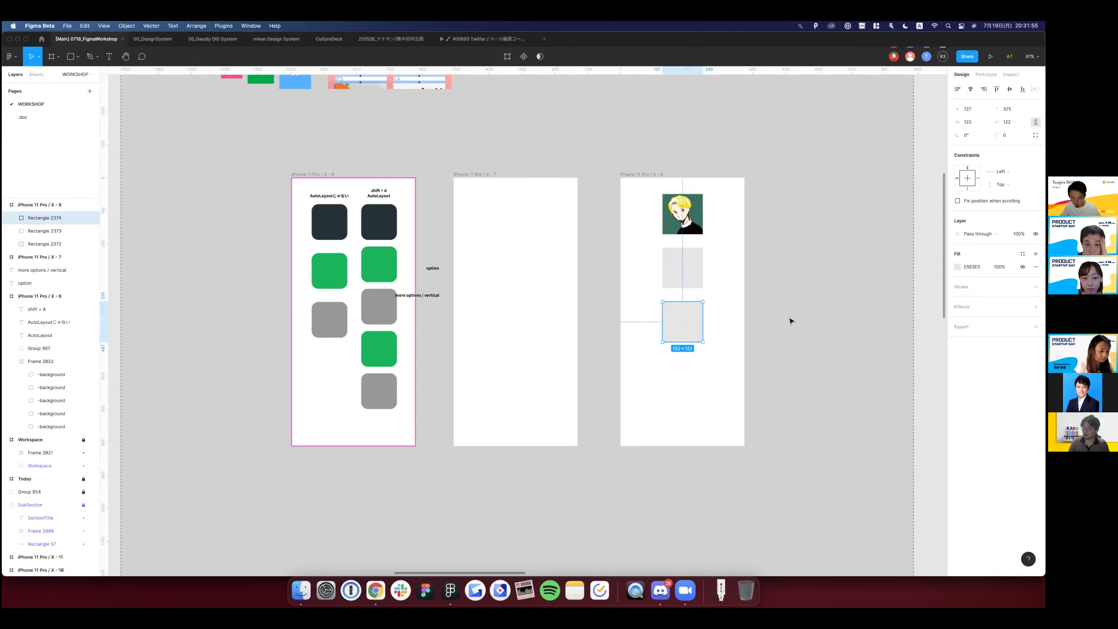
# Duplicate the shift + A label and place the copy above frame X-8.
pyautogui.click(791, 319)
pyautogui.hscroll(-2, 781, 213)
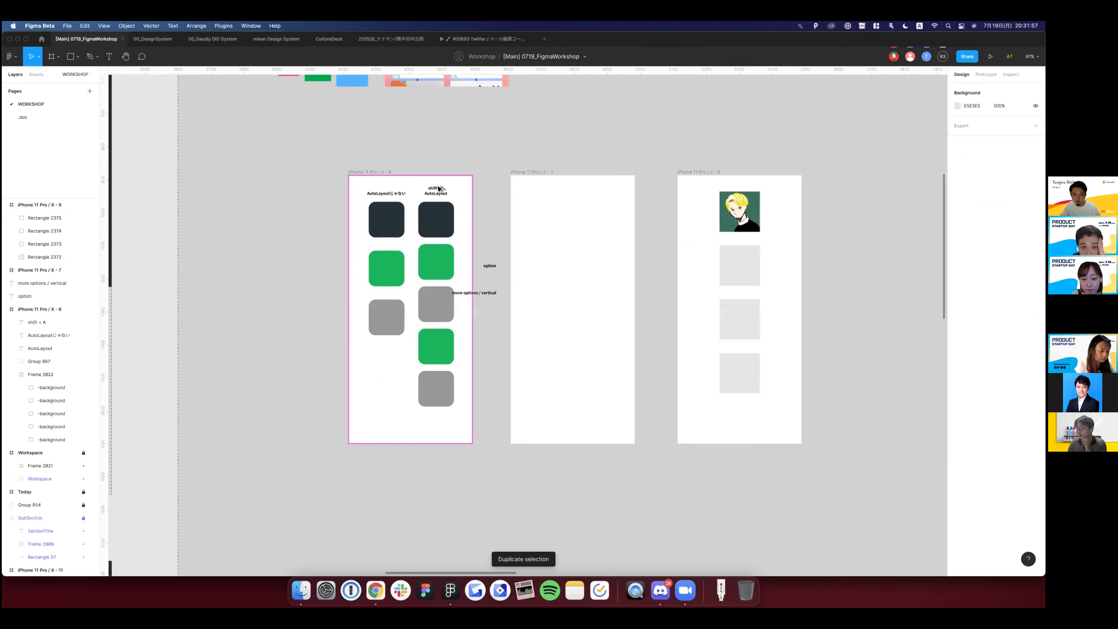
pyautogui.press('Tab')
pyautogui.moveTo(761, 164); pyautogui.dragTo(729, 145)
# Retype the copied label as コマンド＋Shift＋K.
pyautogui.press('Return')
pyautogui.write('こまん')
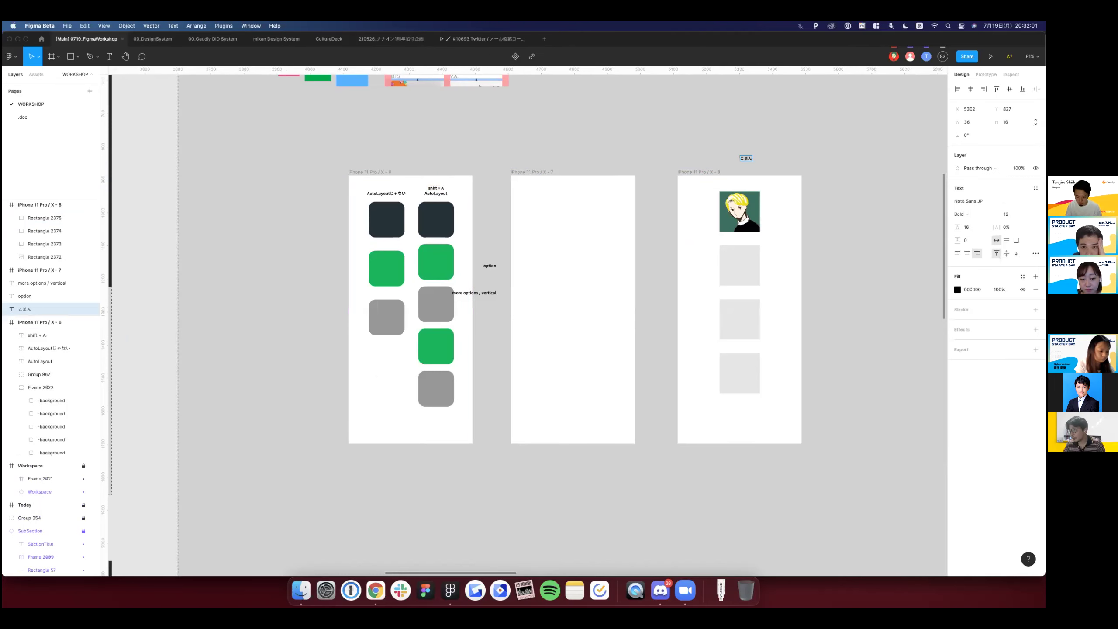
pyautogui.write('コマンド＋Shif')
pyautogui.write('t')
pyautogui.write('+K')
pyautogui.press('Escape')
pyautogui.press('Return')
pyautogui.press('Escape')
# Set the label's font size to 28 and launch the image-place picker.
pyautogui.write('20')
pyautogui.press('Return')
pyautogui.write('28')
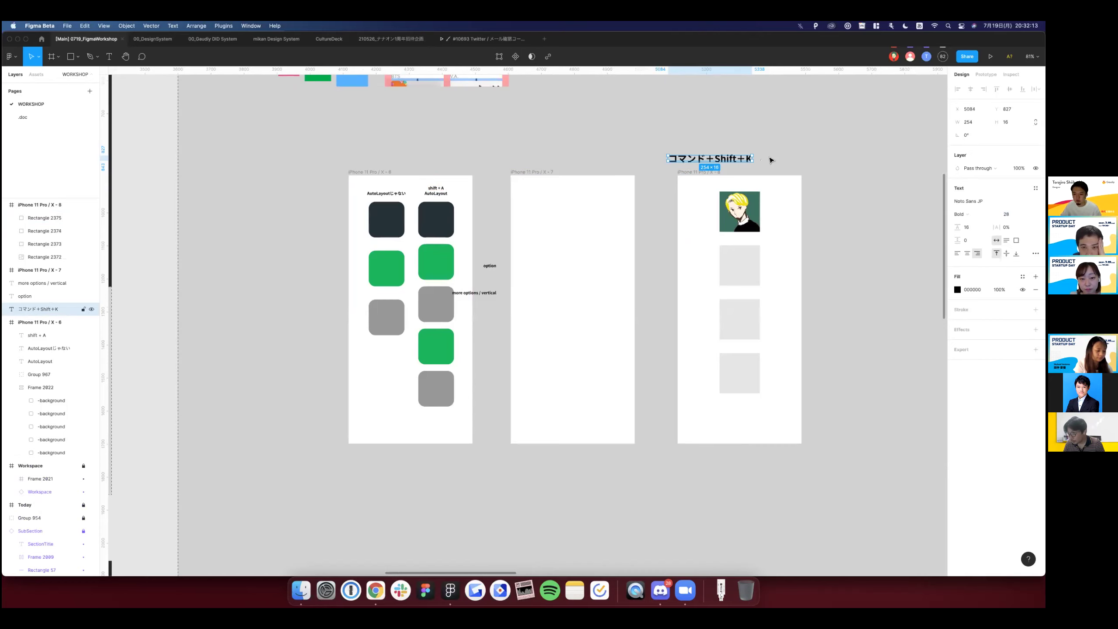
pyautogui.press('Return')
pyautogui.click(764, 135)
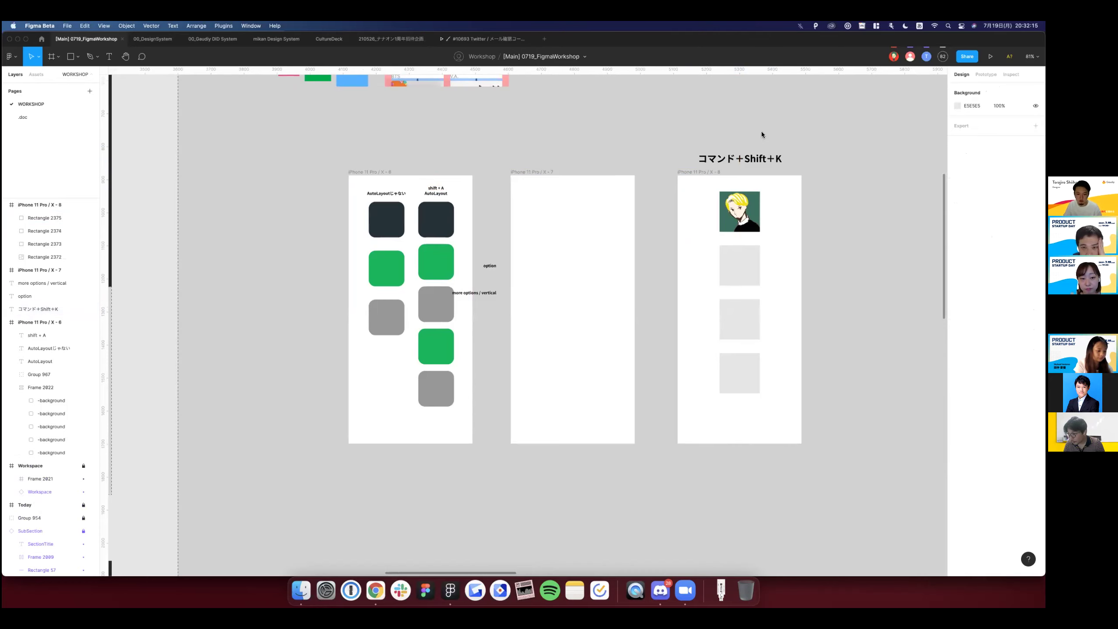
pyautogui.scroll(2, 624, 270)
pyautogui.press('super+shift+k')
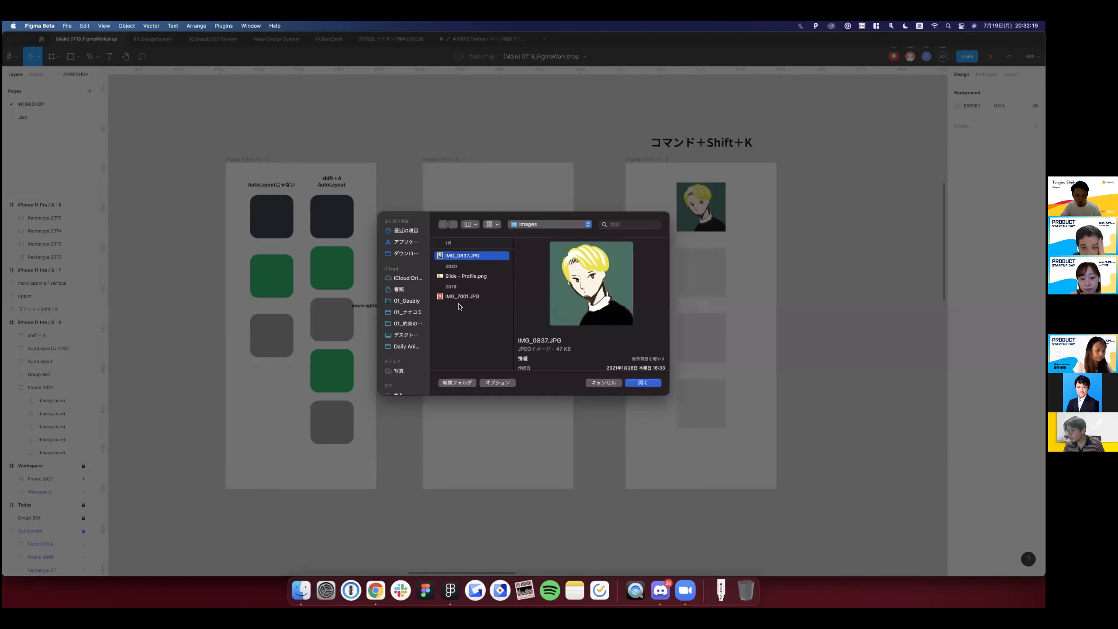
# Select all three avatar image files and load them for placing.
pyautogui.press('super+a')
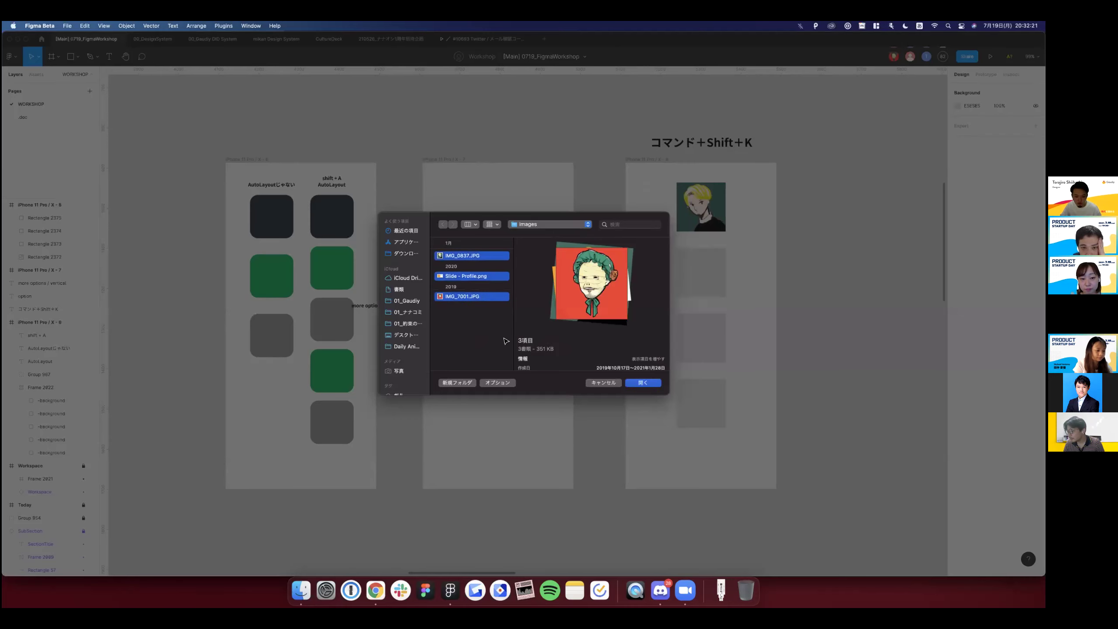
pyautogui.moveTo(505, 340); pyautogui.dragTo(503, 336)
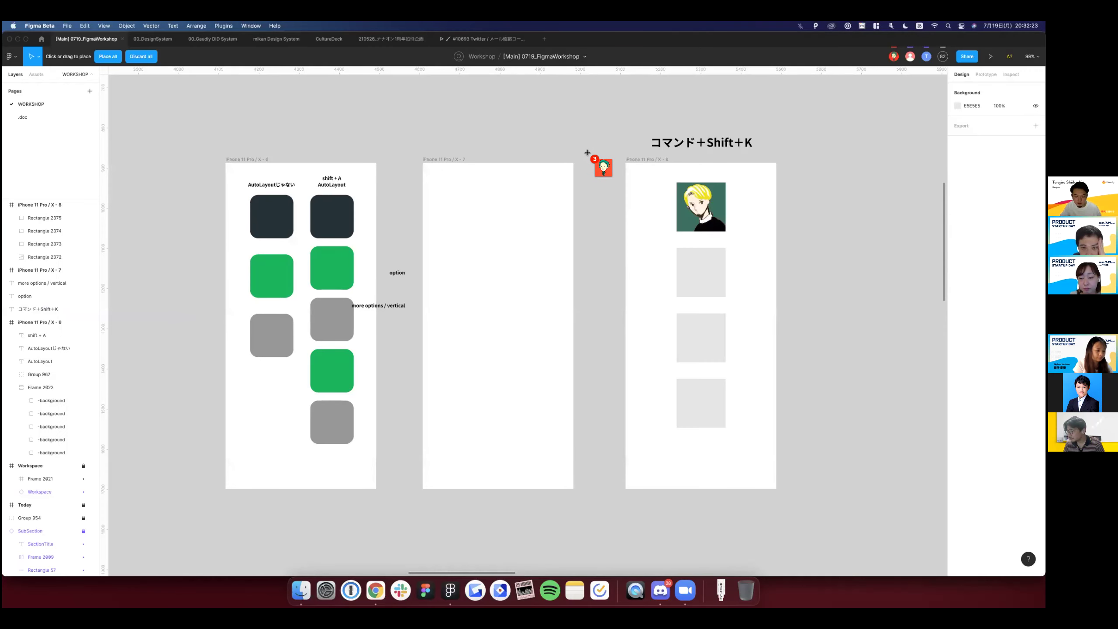
pyautogui.scroll(5, 588, 153)
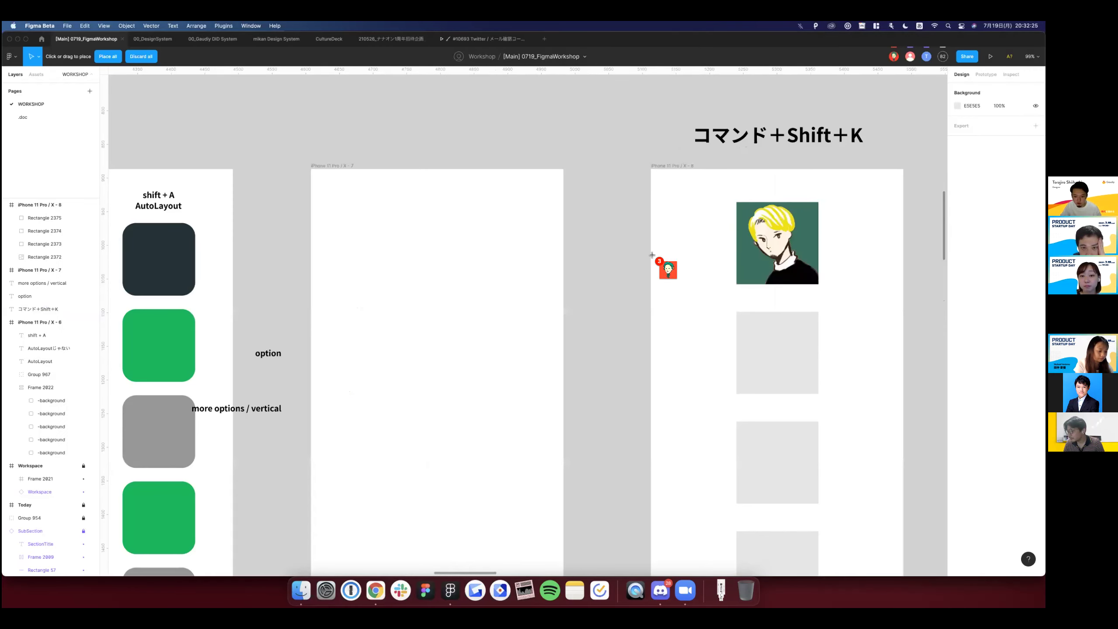
pyautogui.scroll(-5, 663, 265)
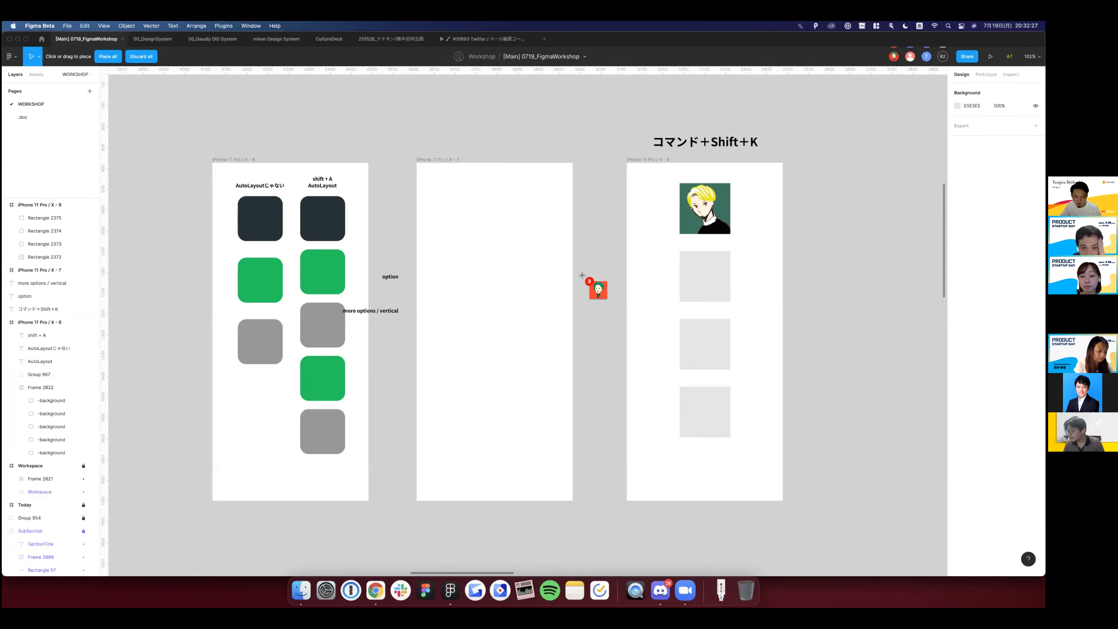
# Drop the red and blond avatars into the second and third grey squares of frame X-8.
pyautogui.click(712, 222)
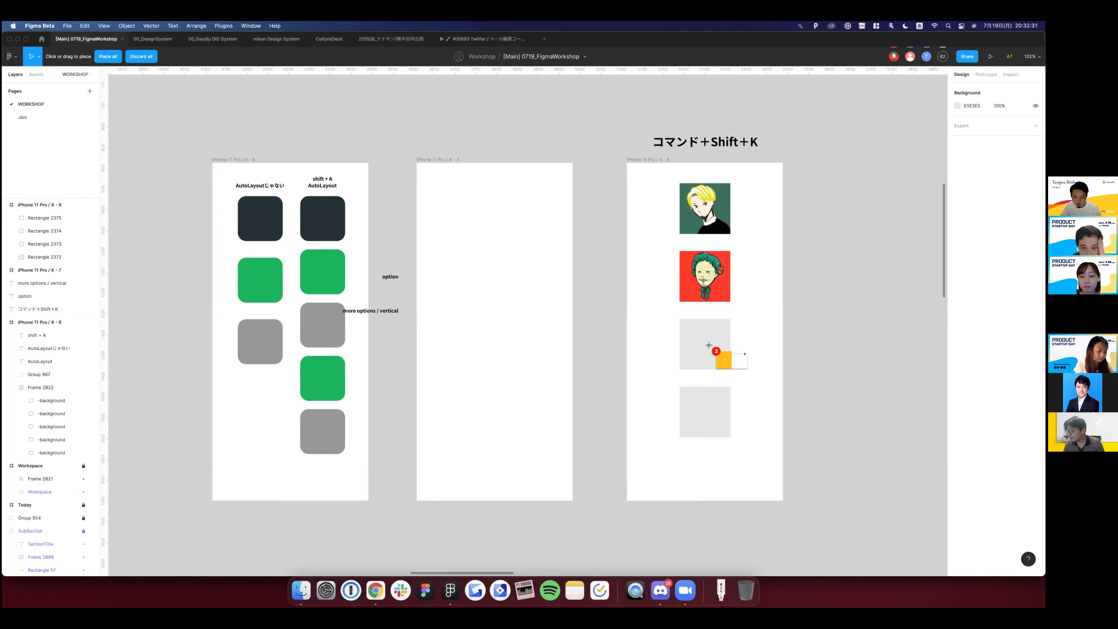
pyautogui.hscroll(5, 702, 343)
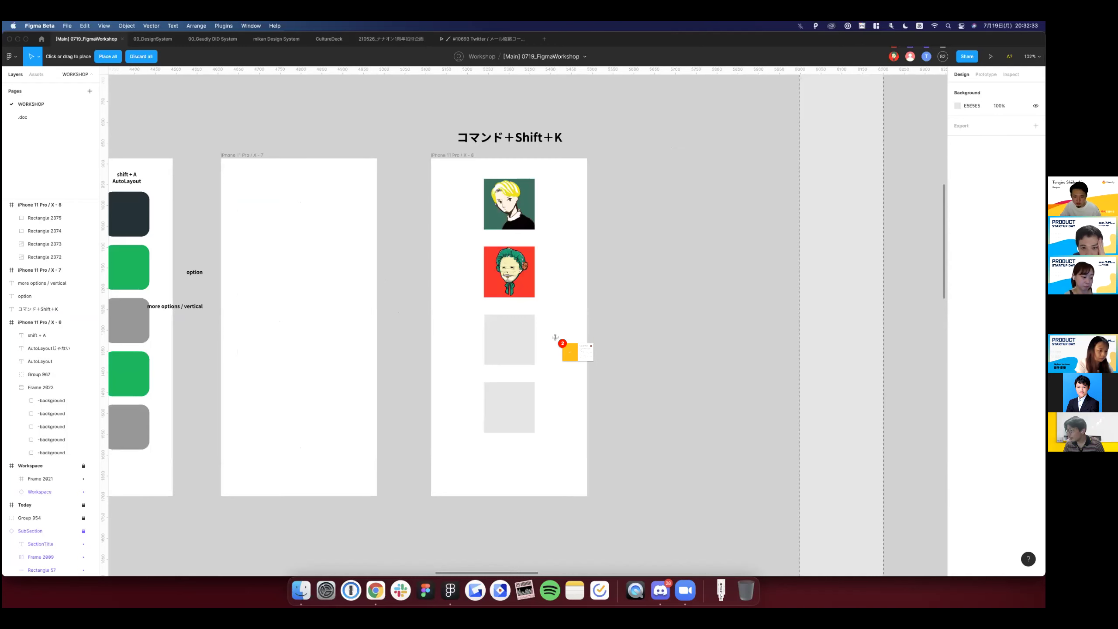
pyautogui.scroll(-3, 568, 347)
pyautogui.click(711, 138)
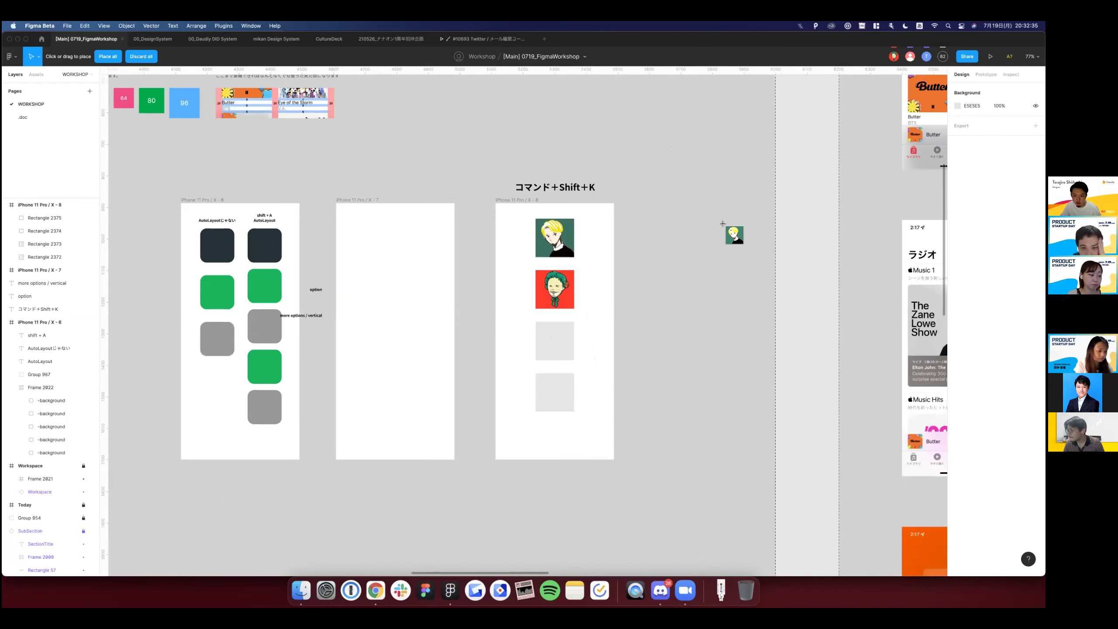
pyautogui.scroll(2, 719, 202)
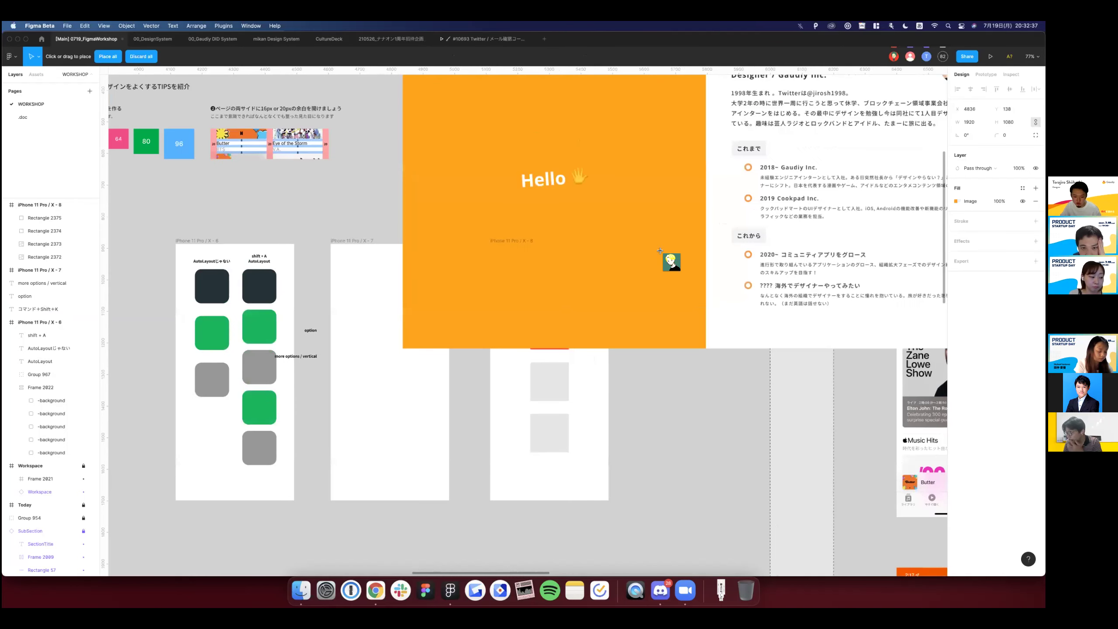
pyautogui.scroll(3, 657, 401)
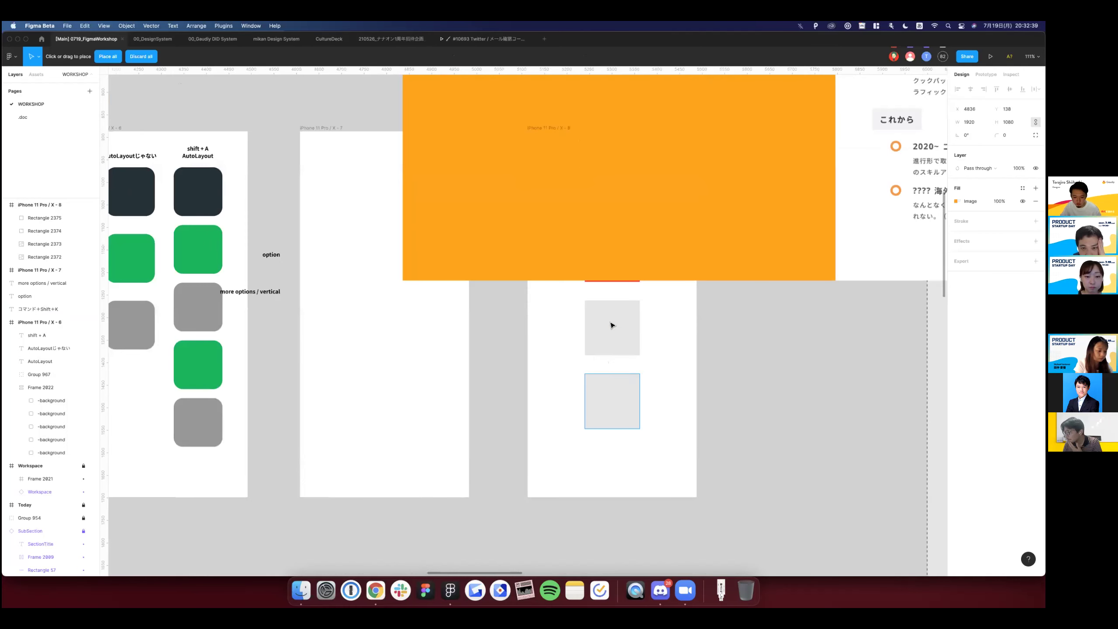
pyautogui.click(612, 326)
pyautogui.click(642, 358)
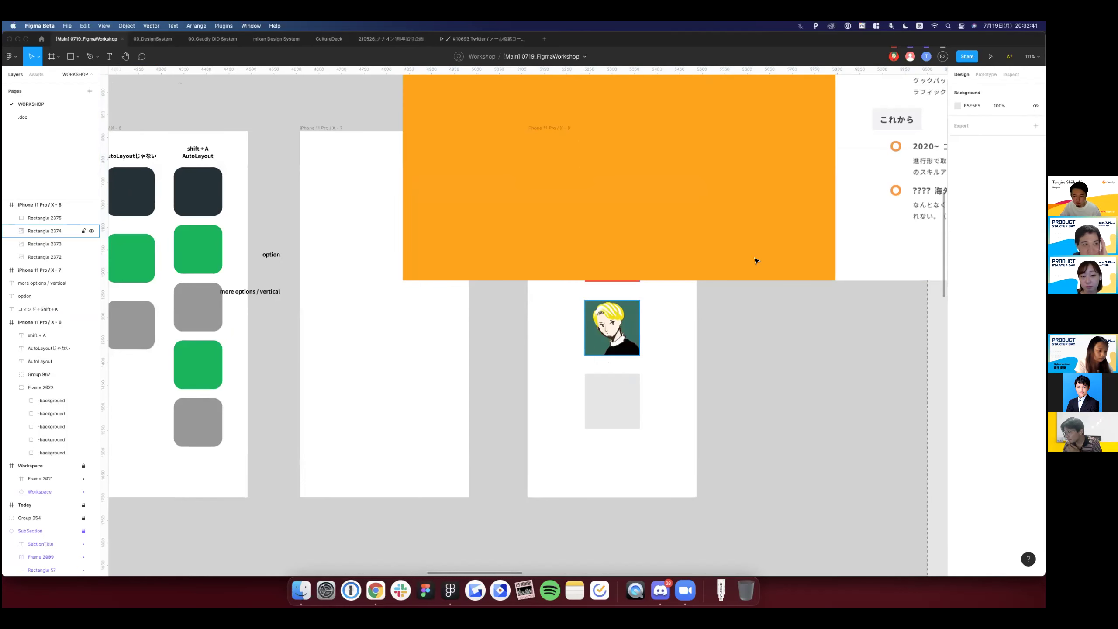
pyautogui.scroll(-5, 755, 259)
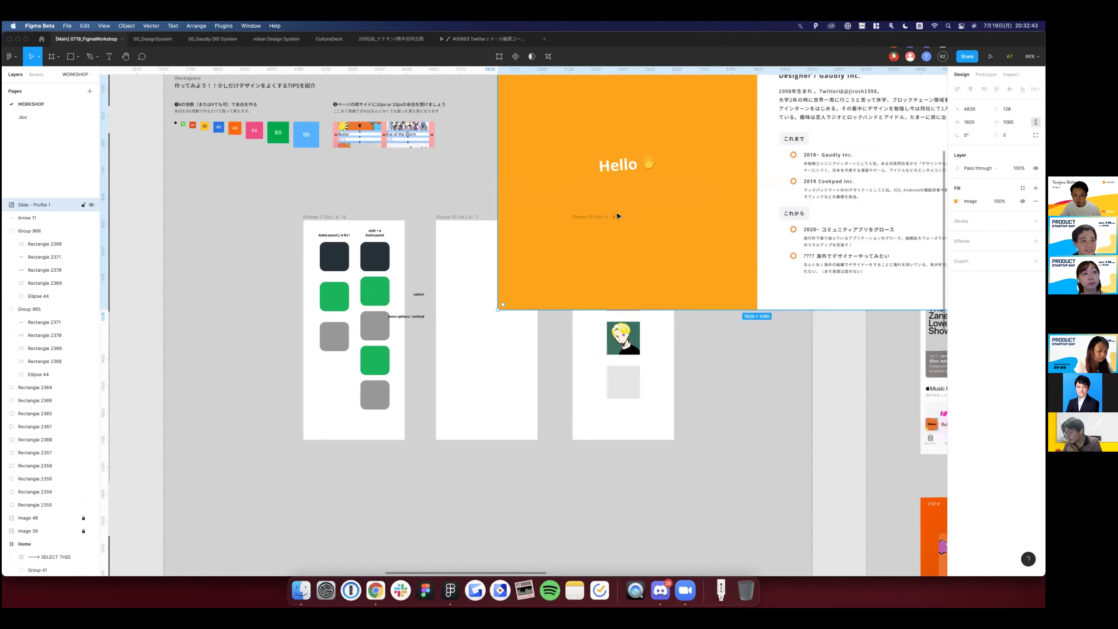
pyautogui.scroll(2, 631, 192)
pyautogui.click(631, 207)
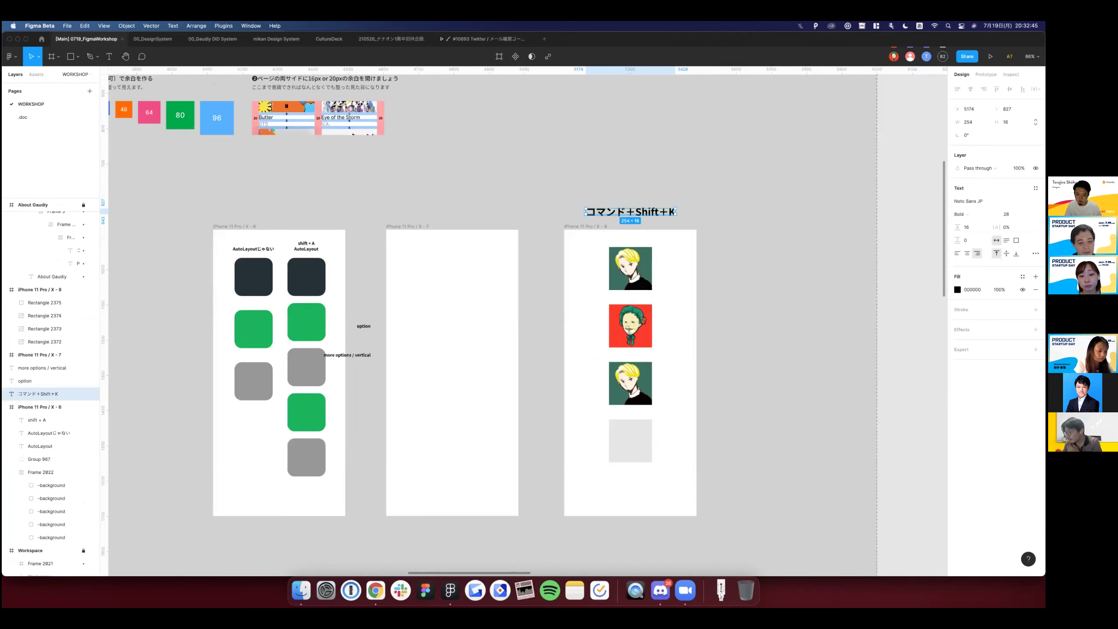
# Move the heading higher and append ＝画像挿入 to its text.
pyautogui.moveTo(631, 211); pyautogui.dragTo(631, 186)
pyautogui.doubleClick(674, 186)
pyautogui.write('〜')
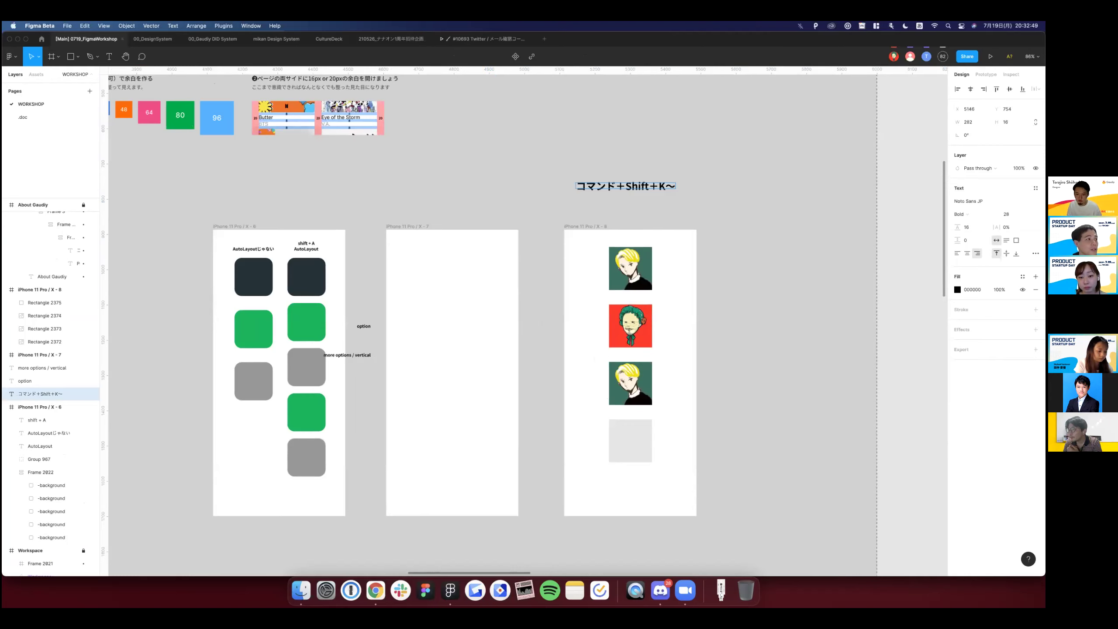
pyautogui.write('が')
pyautogui.write('画像')
pyautogui.write('ひ')
pyautogui.press('BackSpace')
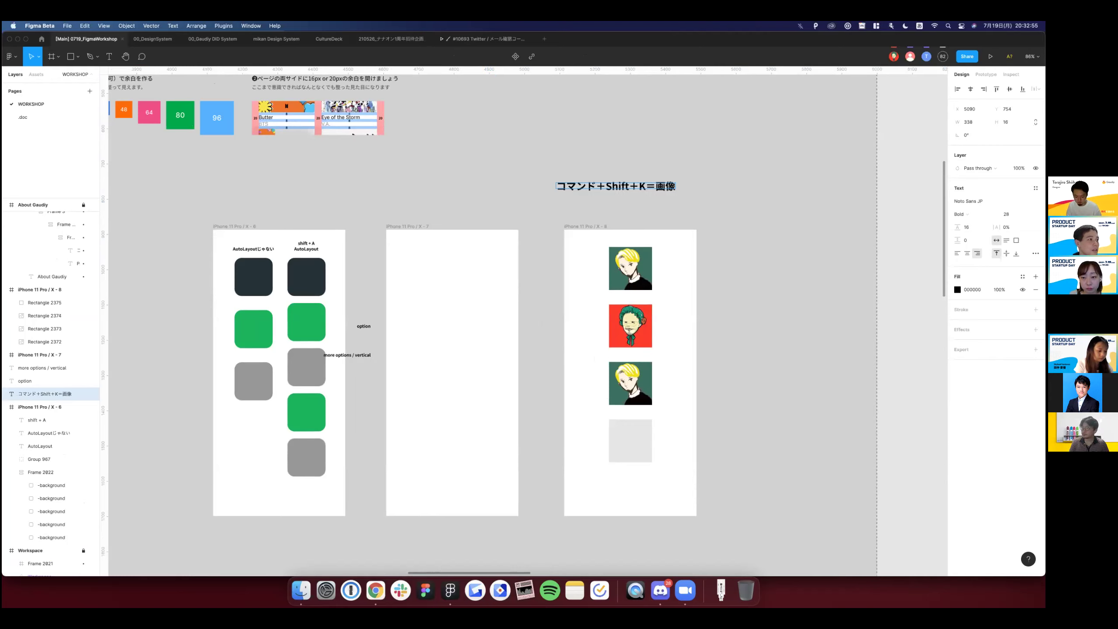
pyautogui.write('挿入')
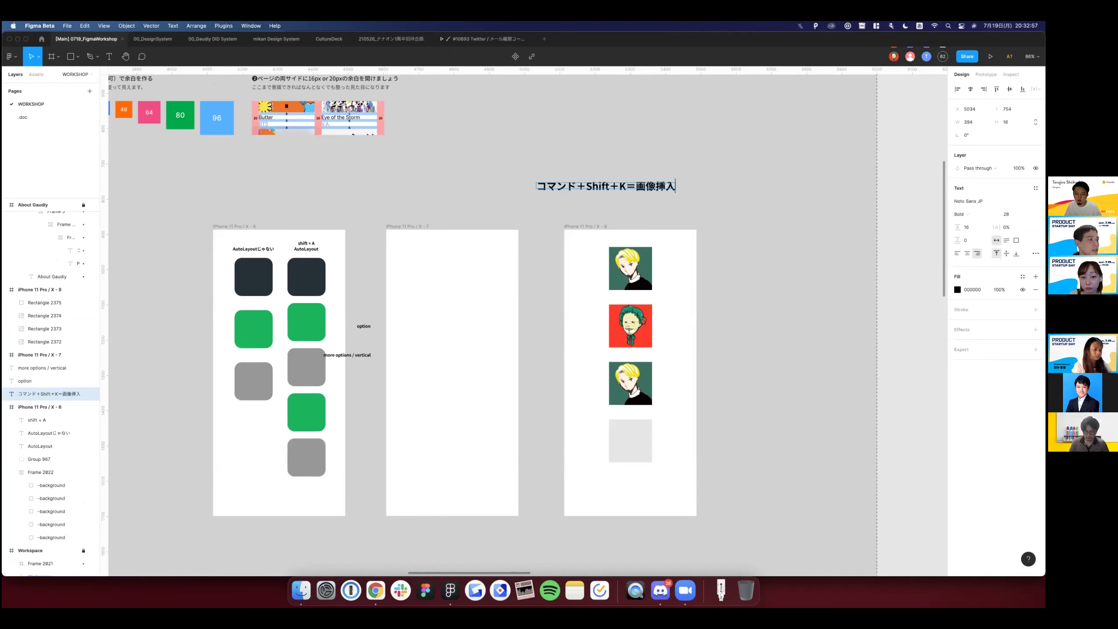
pyautogui.press('Escape')
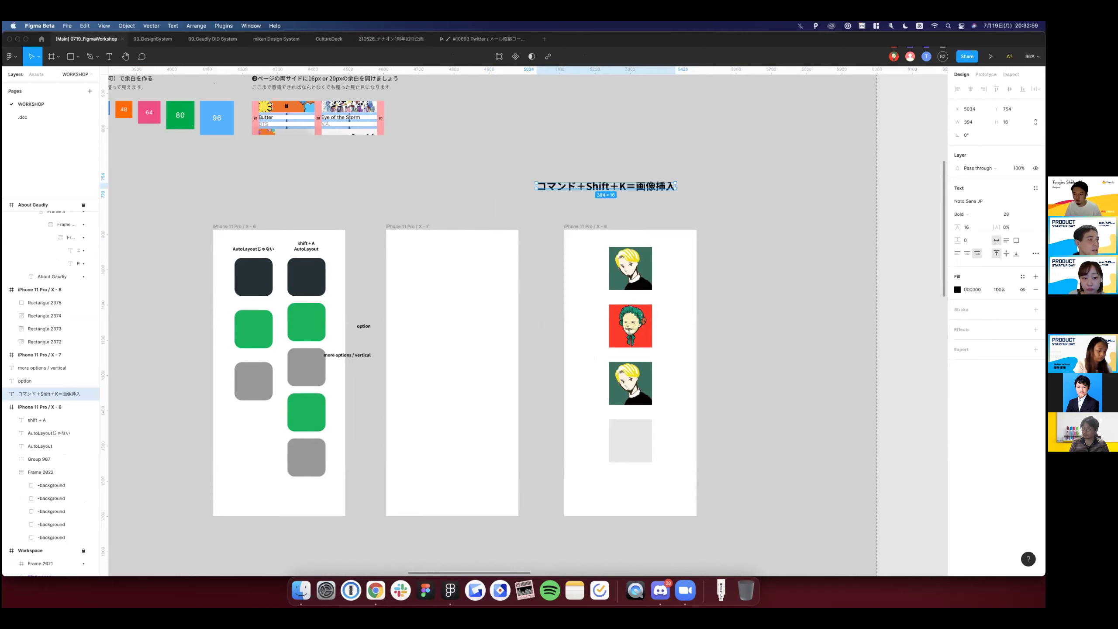
# Set the heading's line height to 32 and shift it right over the frame.
pyautogui.write('32')
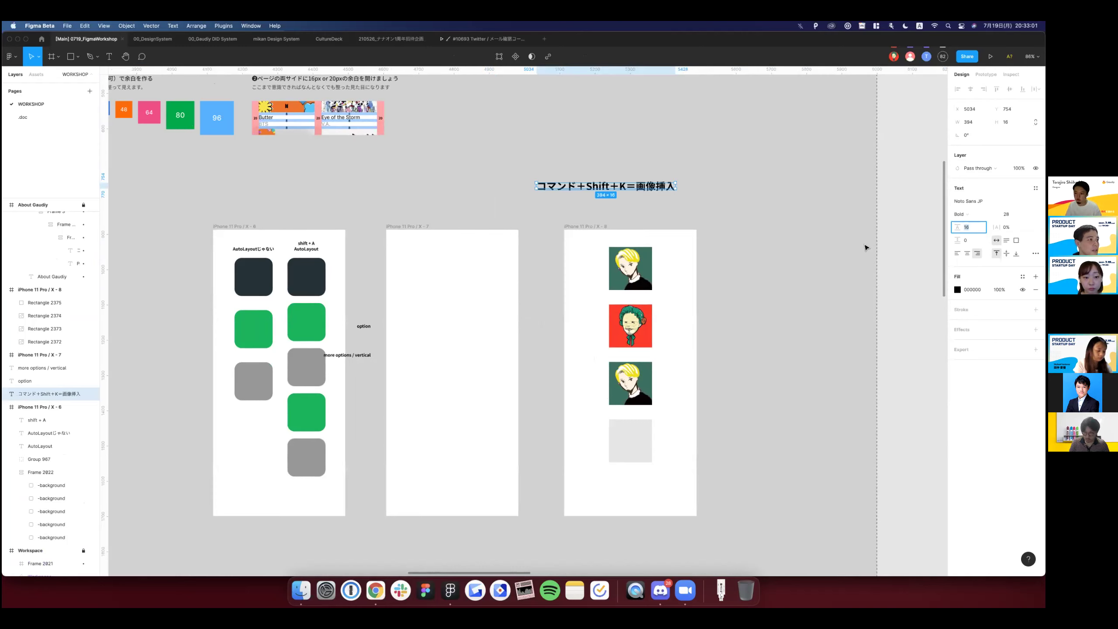
pyautogui.press('Return')
pyautogui.click(683, 187)
pyautogui.moveTo(640, 189); pyautogui.dragTo(664, 186)
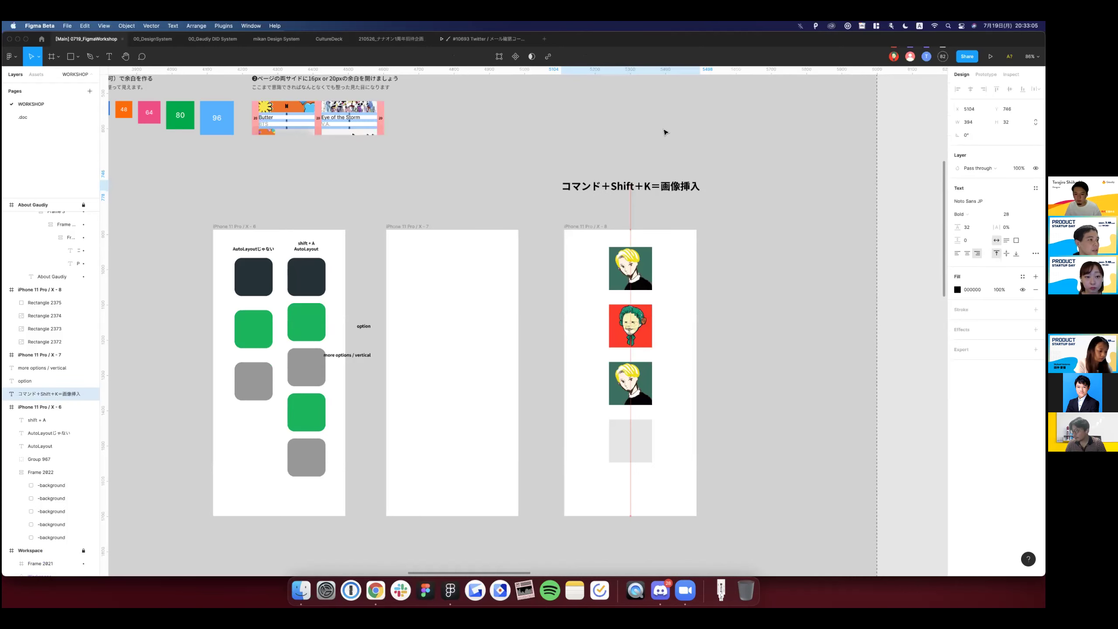
pyautogui.click(663, 132)
pyautogui.scroll(-3, 640, 370)
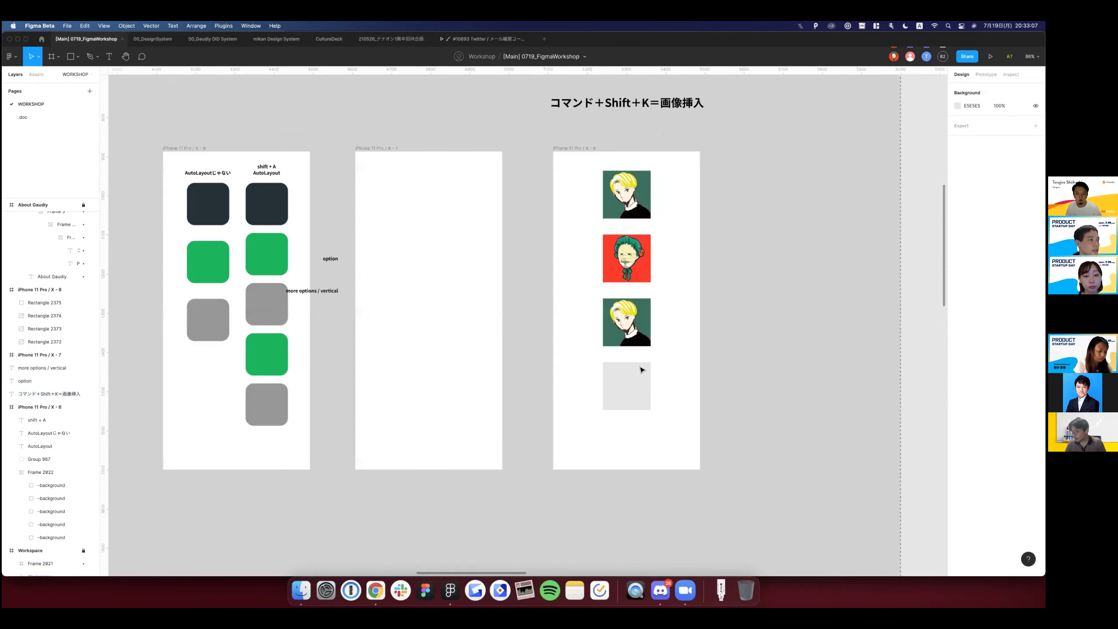
# Duplicate the heading and rewrite it as コマンド＋Option＋C＝プロパティコピー.
pyautogui.scroll(3, 640, 370)
pyautogui.scroll(2, 633, 264)
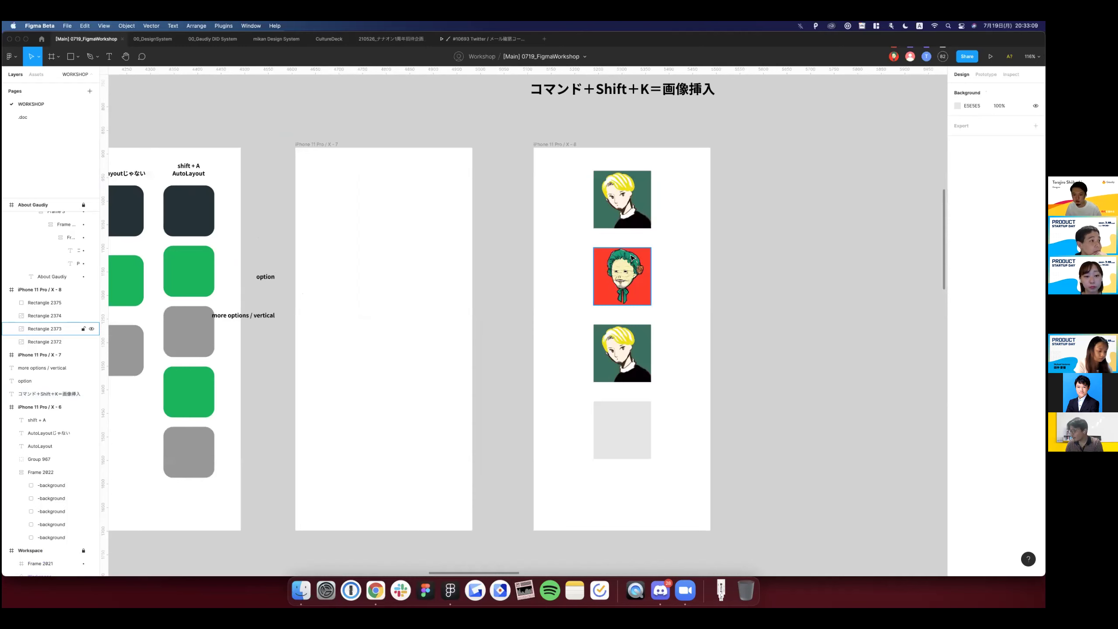
pyautogui.scroll(-3, 632, 258)
pyautogui.moveTo(620, 140); pyautogui.dragTo(620, 159)
pyautogui.press('Return')
pyautogui.press('BackSpace')
pyautogui.press('BackSpace')
pyautogui.press('BackSpace')
pyautogui.press('BackSpace')
pyautogui.write('Option＋C＝画像挿入')
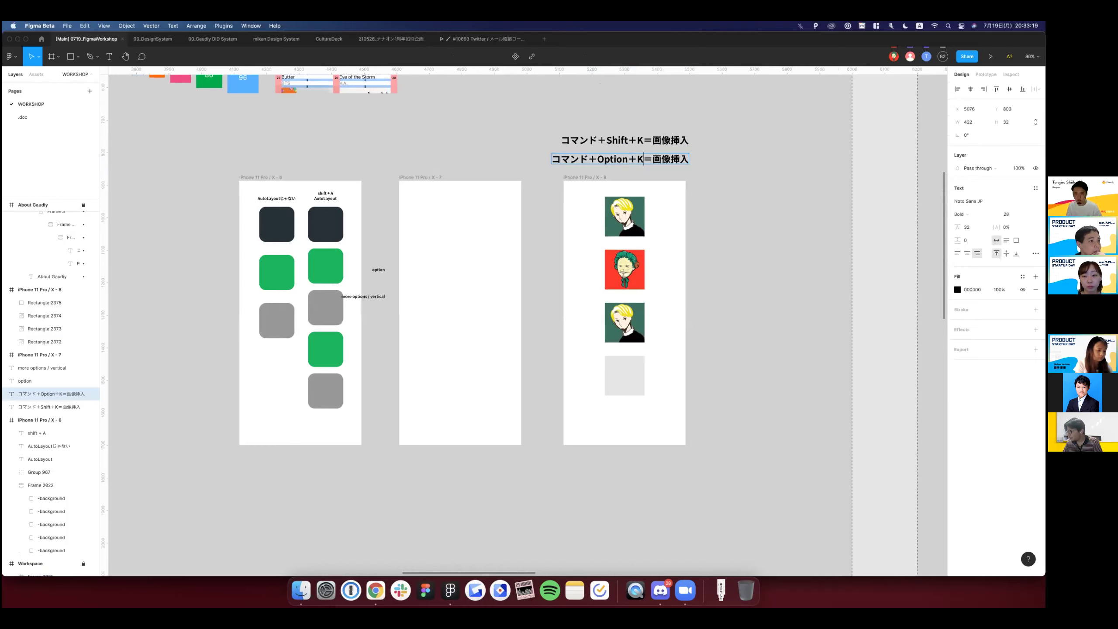
pyautogui.press('BackSpace')
pyautogui.hotkey('shift', 'End')
pyautogui.write('C=画')
pyautogui.press('BackSpace')
pyautogui.write('ぷ')
pyautogui.write('ロパティこ')
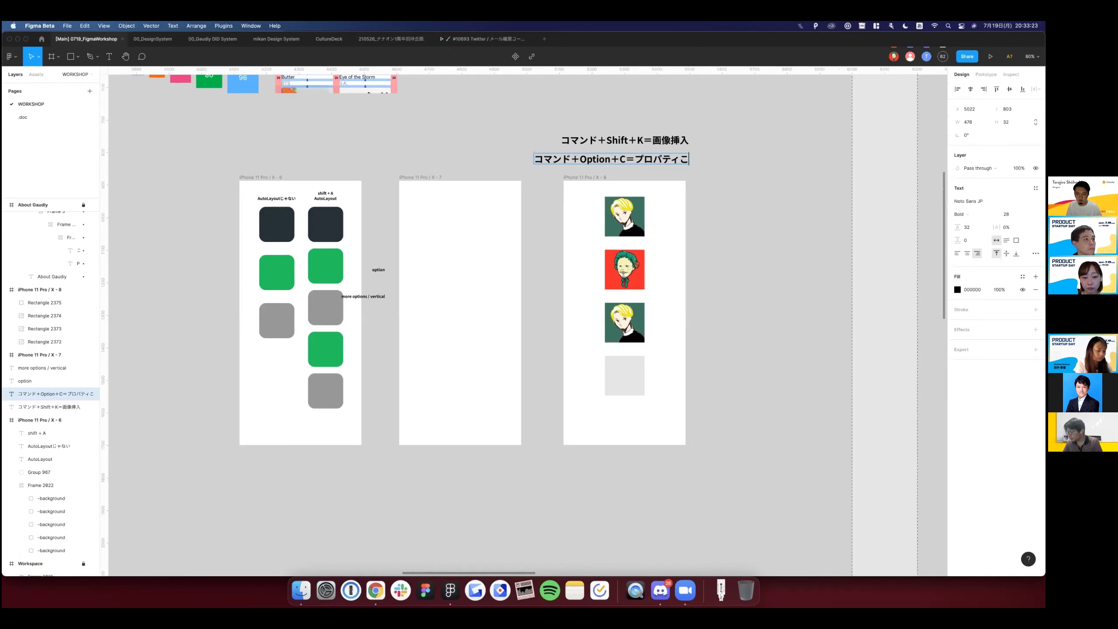
pyautogui.write('ピー')
# Add the second line コマンド＋Option＋V＝プロパティペースト and move the label below the frame.
pyautogui.press('Return')
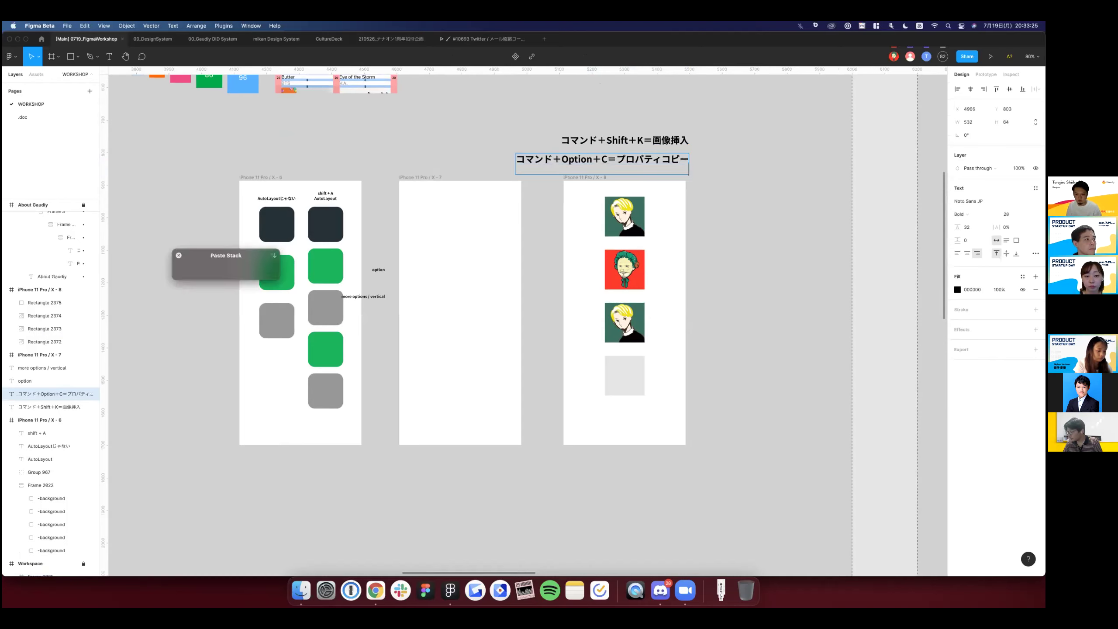
pyautogui.press('super+v')
pyautogui.write('ぺ')
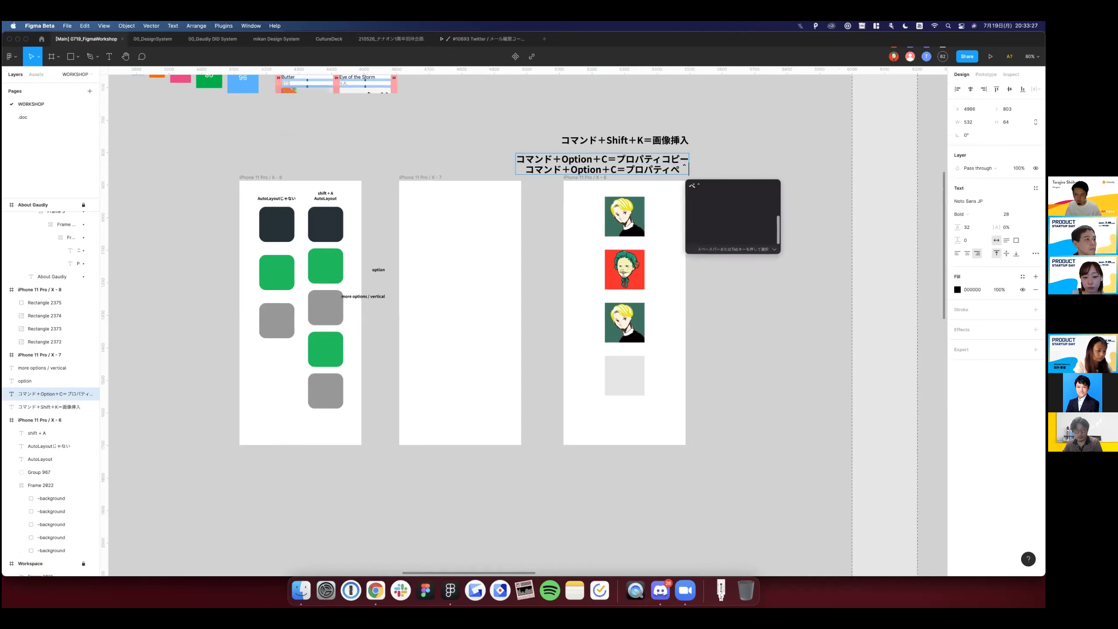
pyautogui.press('Return')
pyautogui.write('ースト')
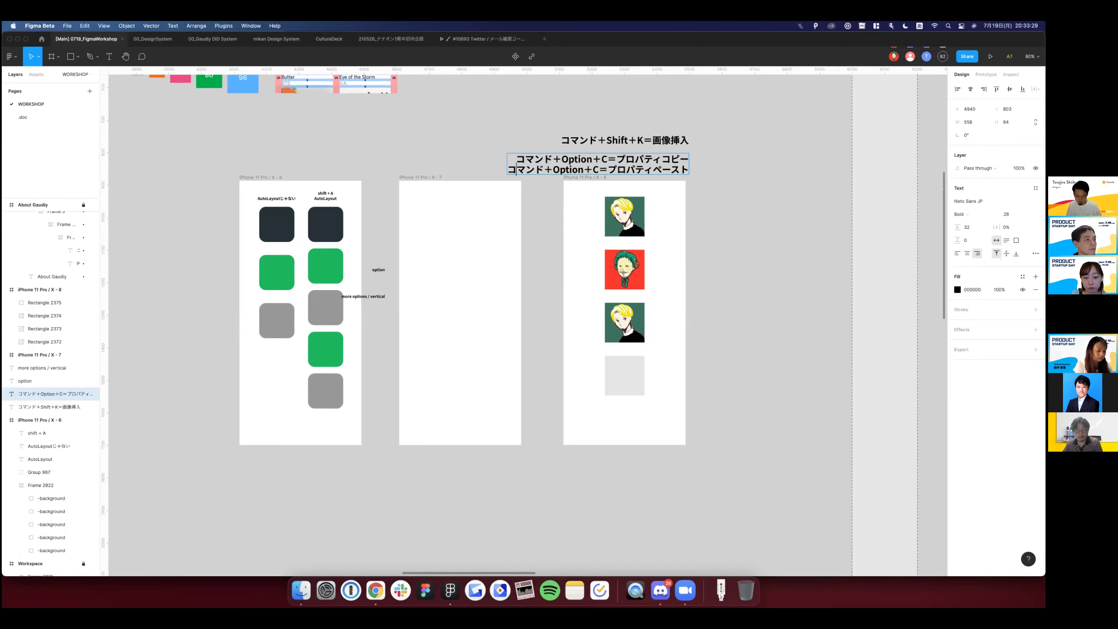
pyautogui.press('BackSpace')
pyautogui.write('V')
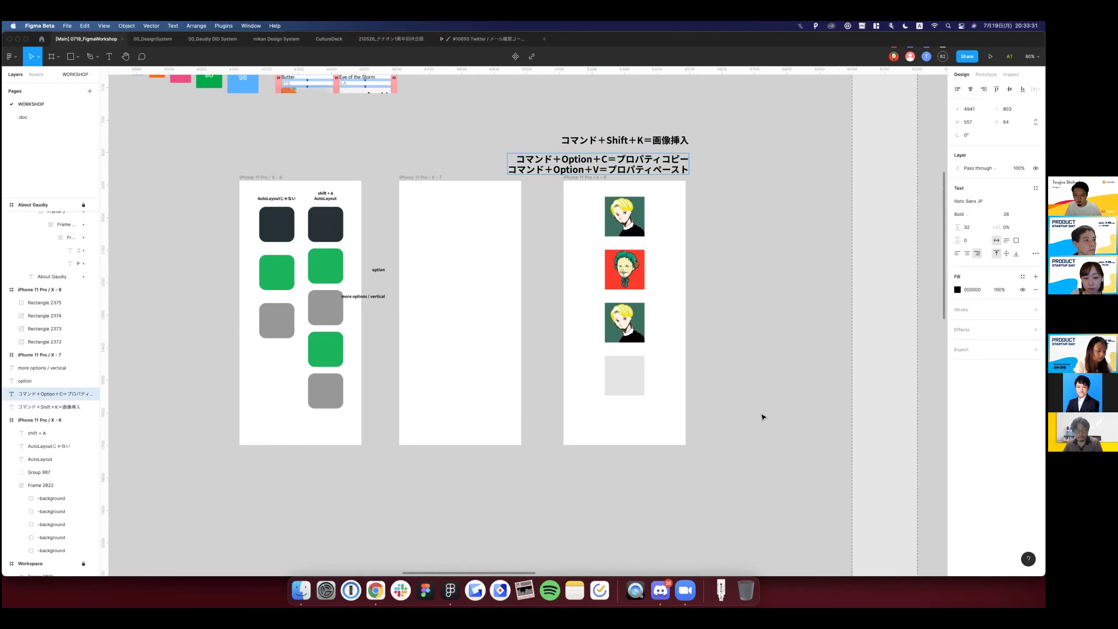
pyautogui.moveTo(647, 169); pyautogui.dragTo(661, 489)
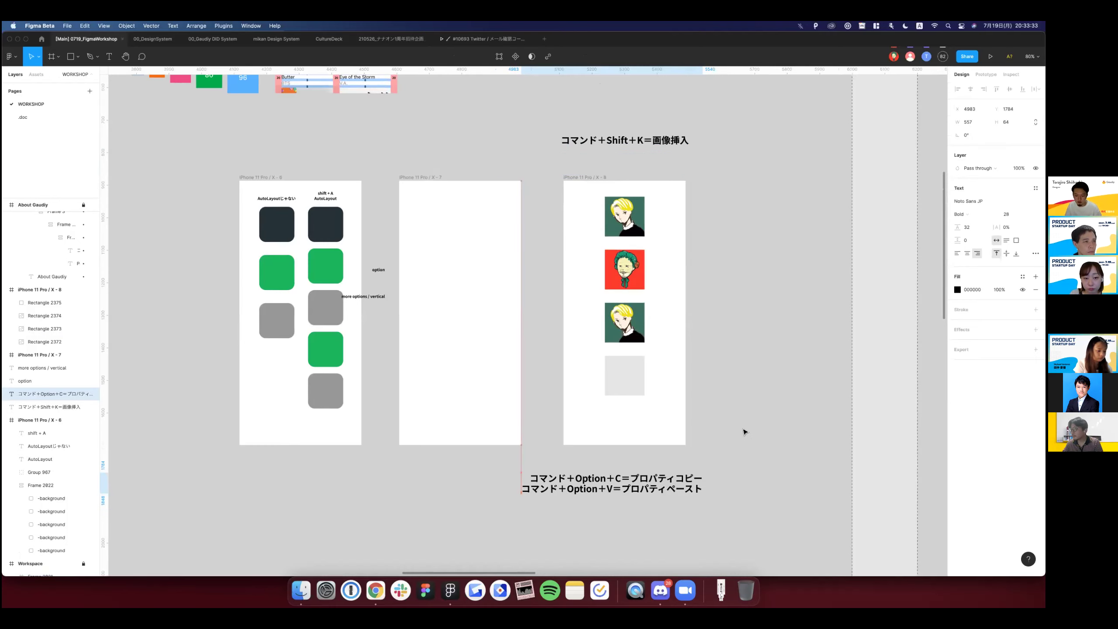
pyautogui.click(744, 431)
# Try filling the empty fourth square with the portrait, then undo it.
pyautogui.scroll(2, 651, 417)
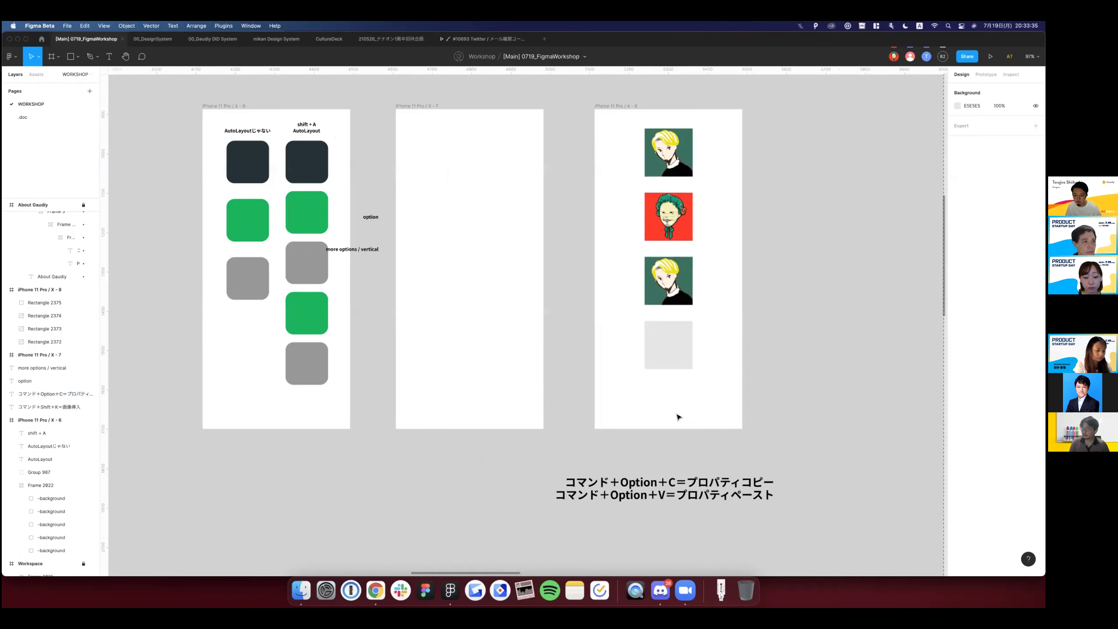
pyautogui.scroll(-1, 678, 417)
pyautogui.click(666, 303)
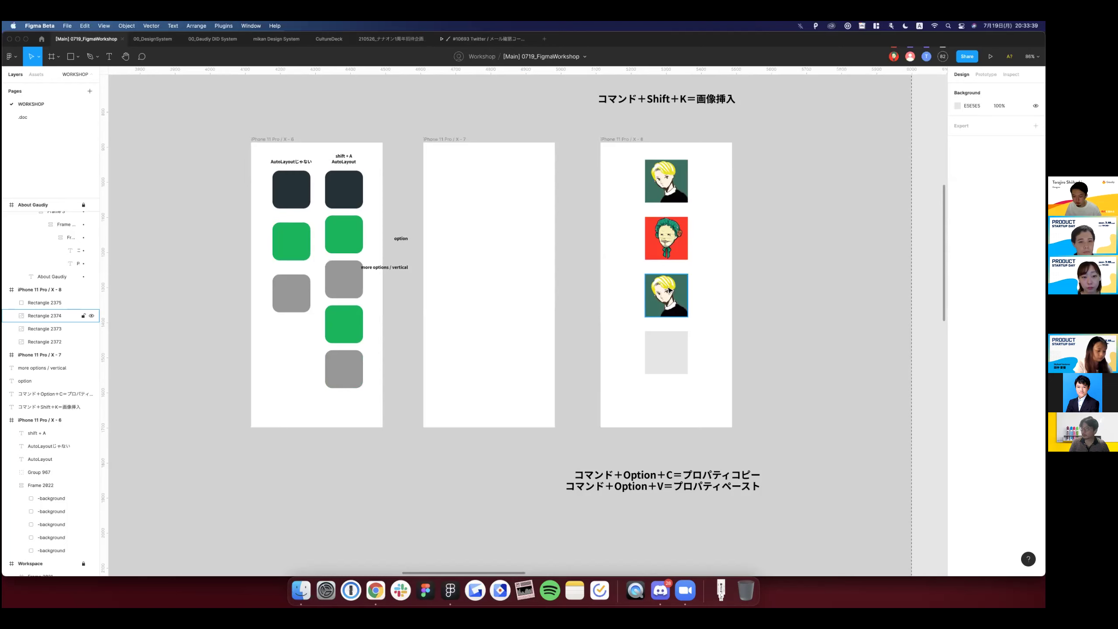
pyautogui.click(669, 289)
pyautogui.scroll(3, 668, 290)
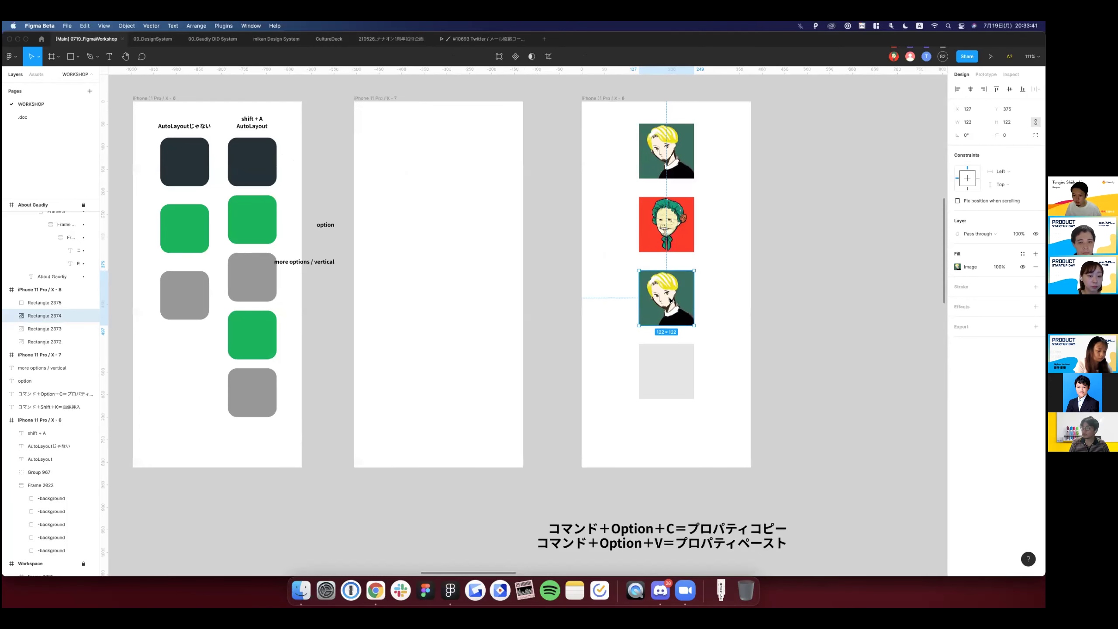
pyautogui.scroll(3, 670, 300)
pyautogui.scroll(-4, 670, 308)
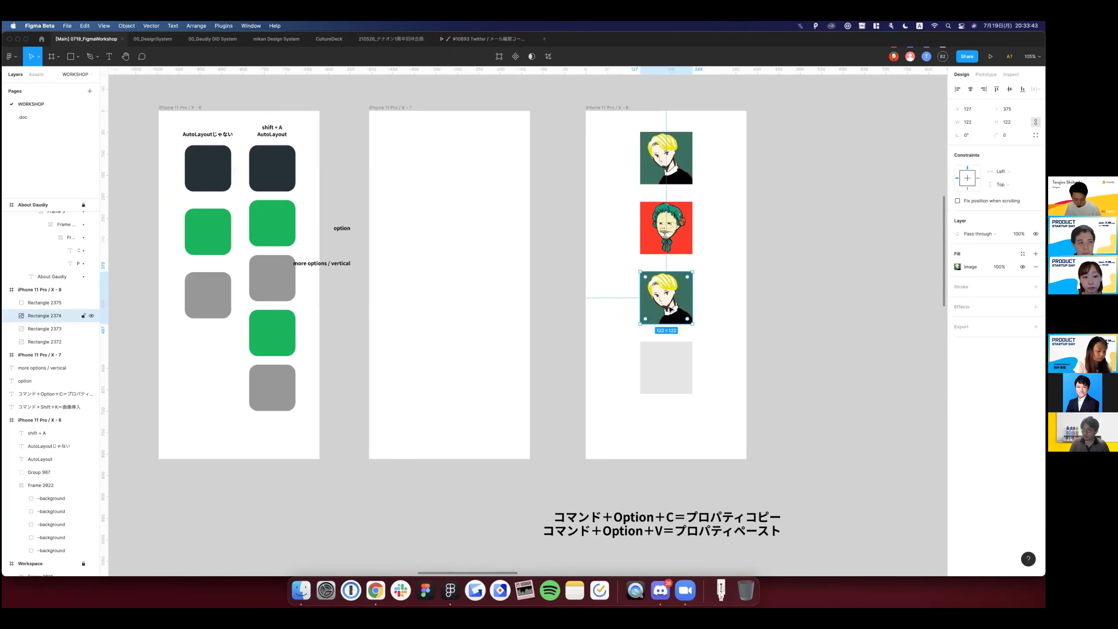
pyautogui.scroll(2, 670, 308)
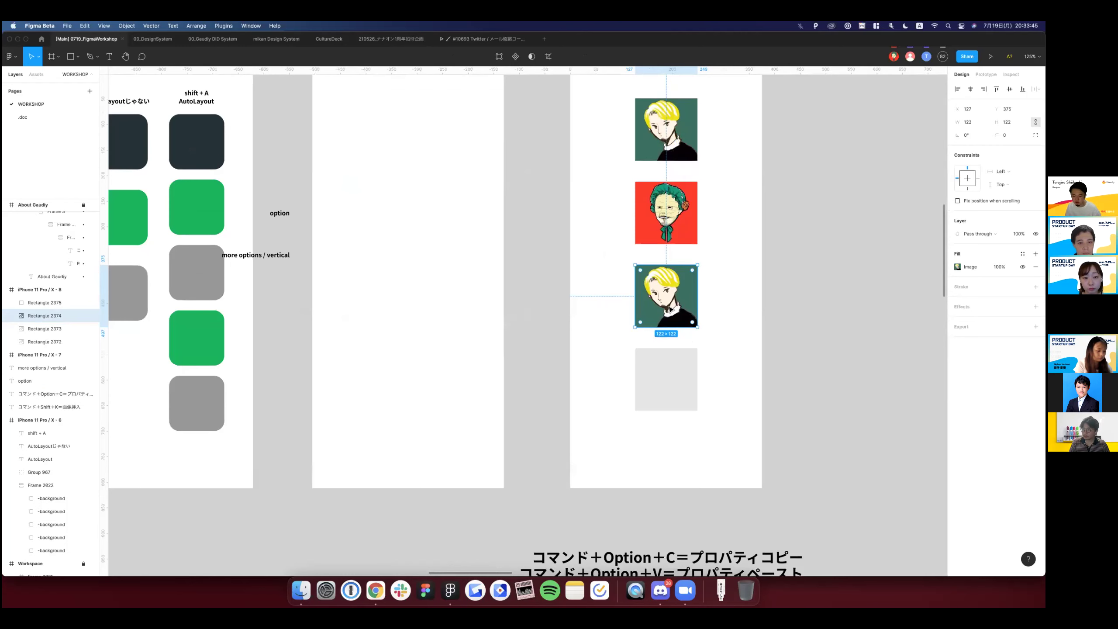
pyautogui.scroll(-2, 670, 309)
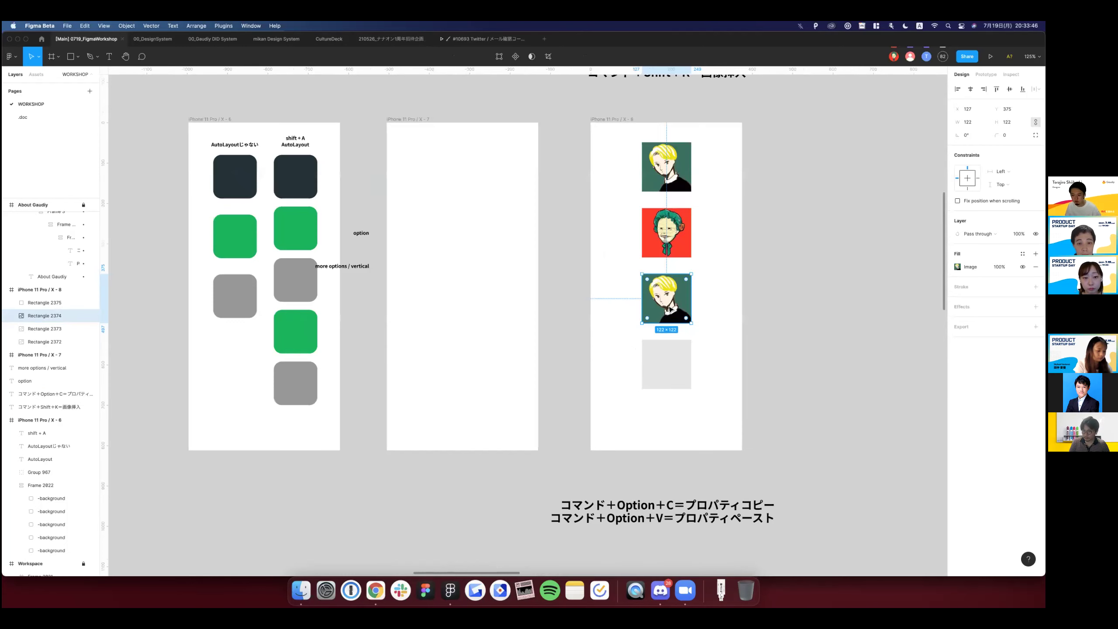
pyautogui.click(671, 377)
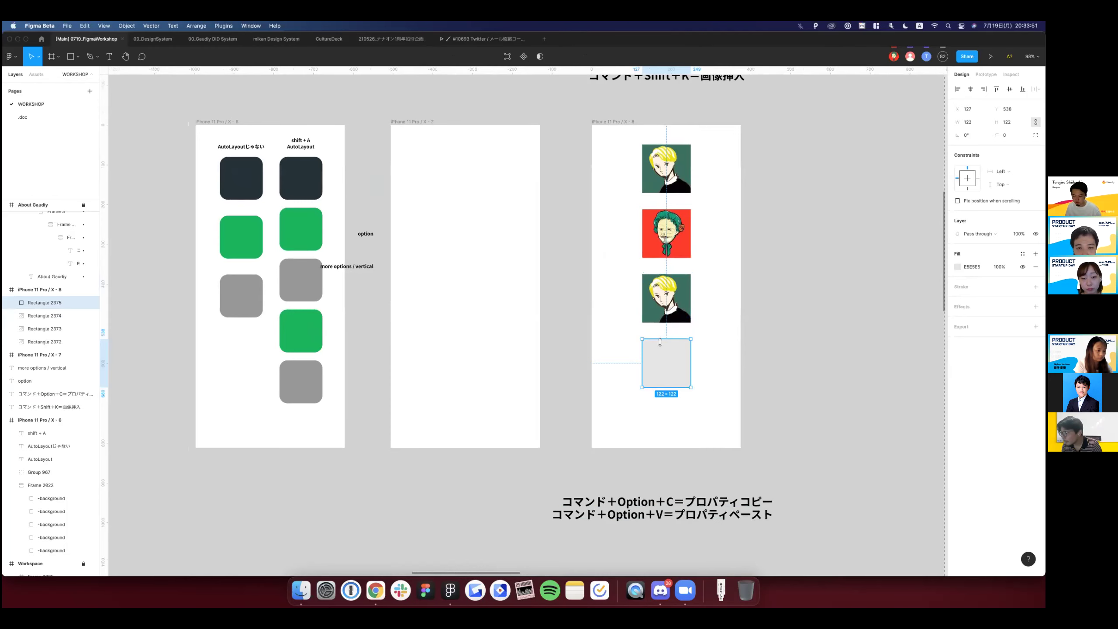
pyautogui.press('super+alt+v')
pyautogui.press('super+plus')
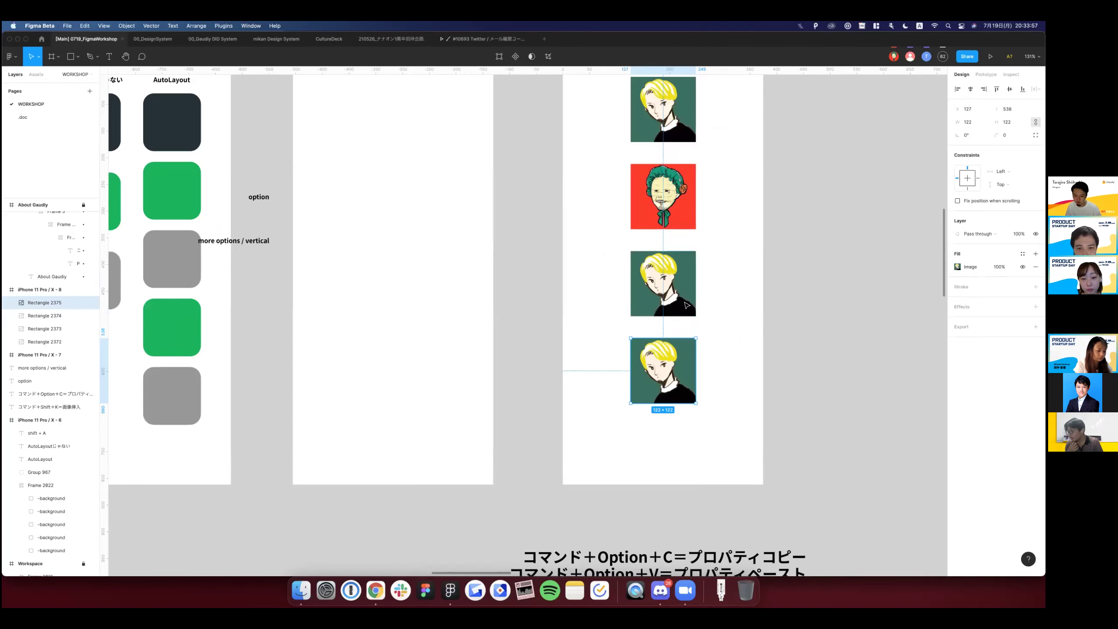
pyautogui.press('super+alt+v')
# Round the third portrait into a circle with corner radius 128.
pyautogui.press('Tab')
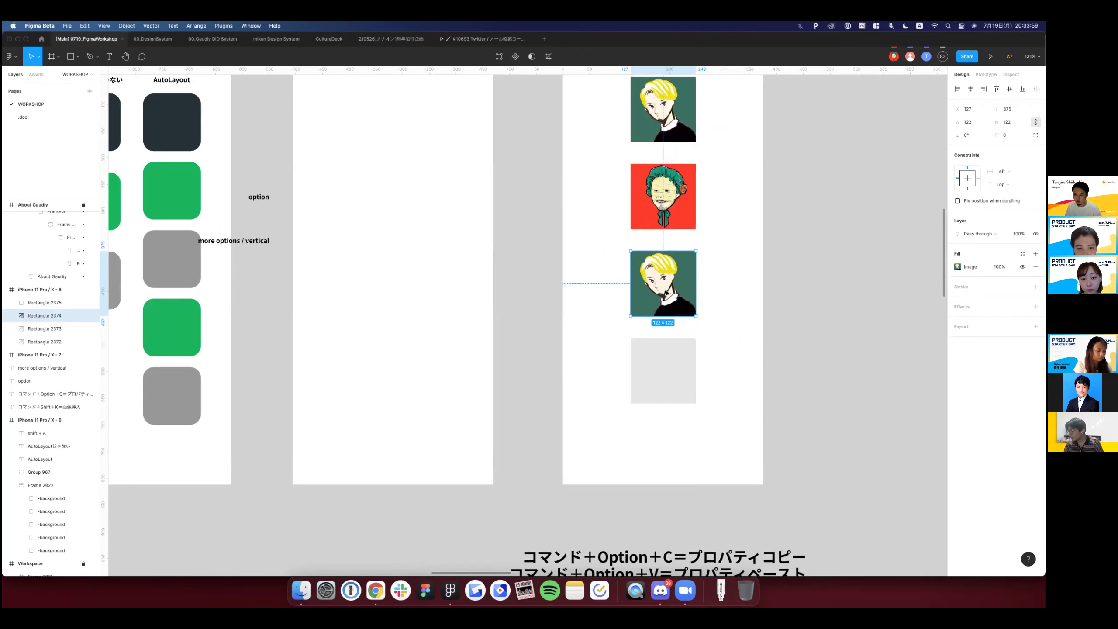
pyautogui.click(930, 176)
pyautogui.click(663, 282)
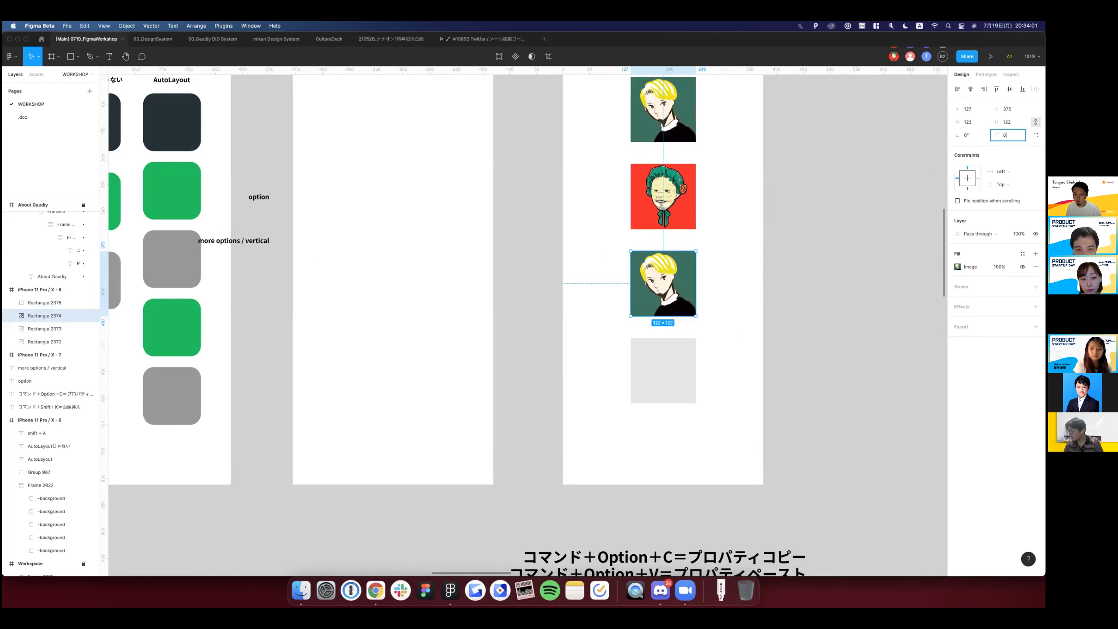
pyautogui.press('super+alt+v')
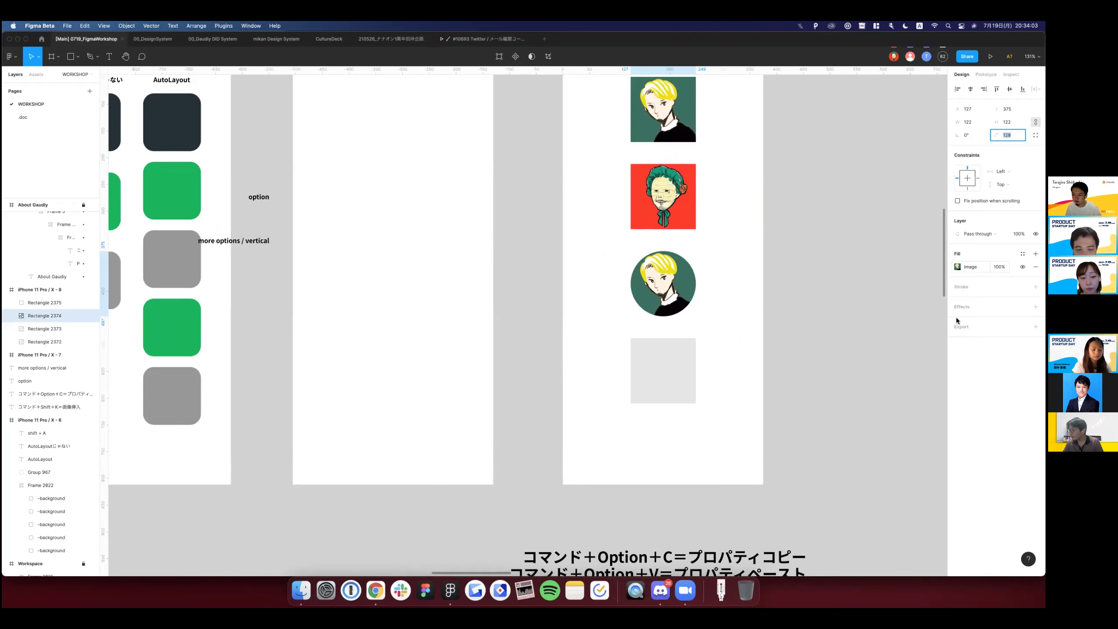
# Give the circular portrait a 5 px black inside border and a drop shadow.
pyautogui.click(968, 312)
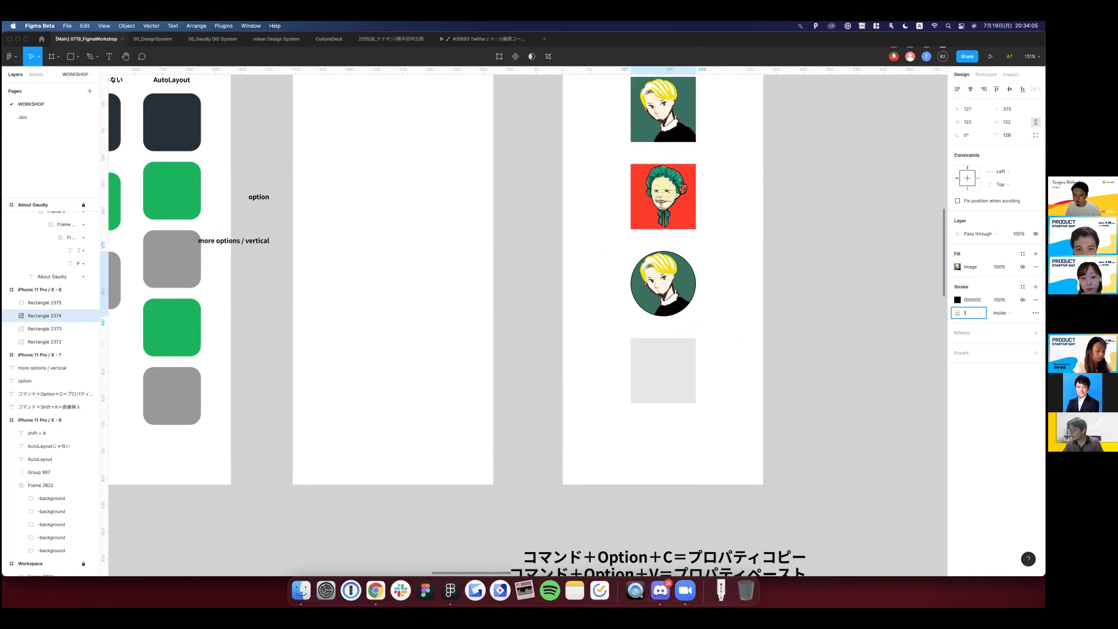
pyautogui.write('3')
pyautogui.press('Return')
pyautogui.write('5')
pyautogui.press('Return')
pyautogui.click(1036, 333)
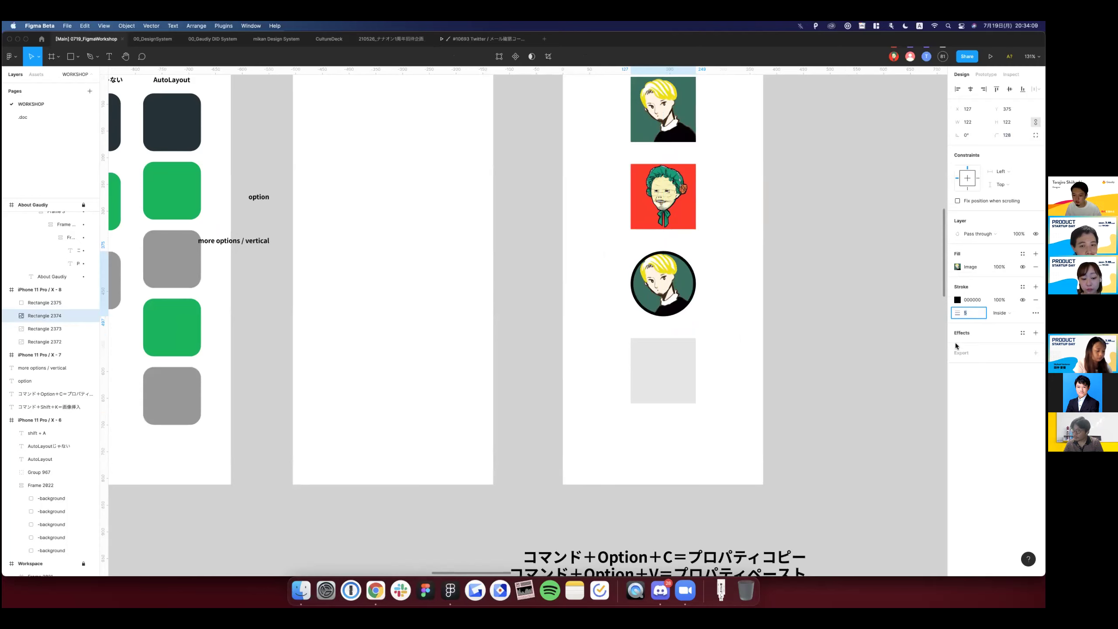
pyautogui.click(958, 346)
pyautogui.press('Escape')
pyautogui.press('Escape')
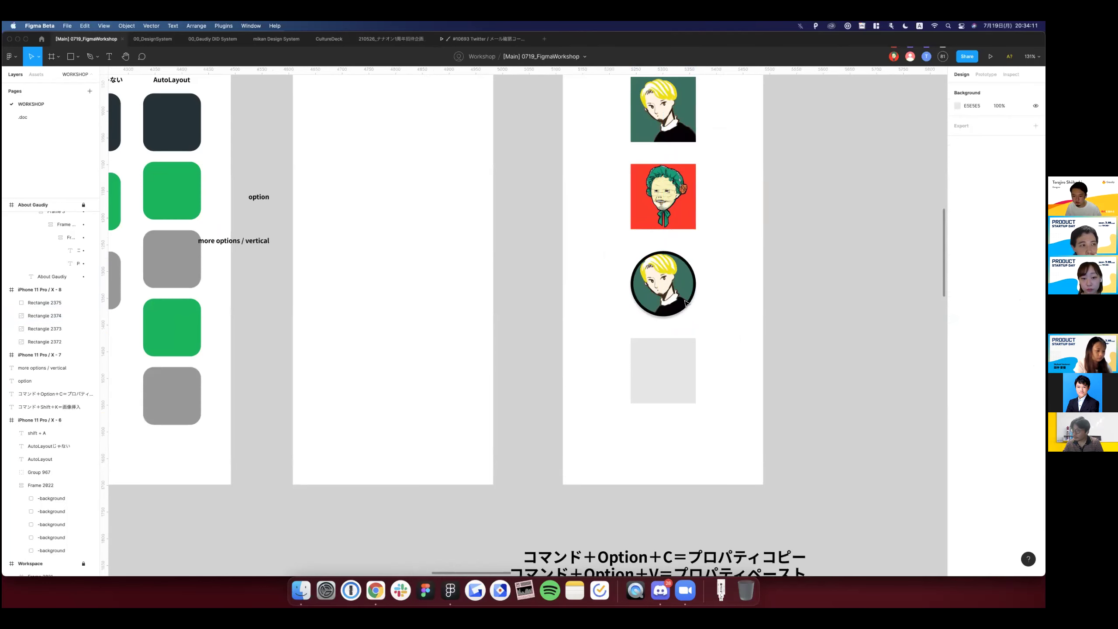
pyautogui.click(685, 303)
pyautogui.hotkey('shift', '2')
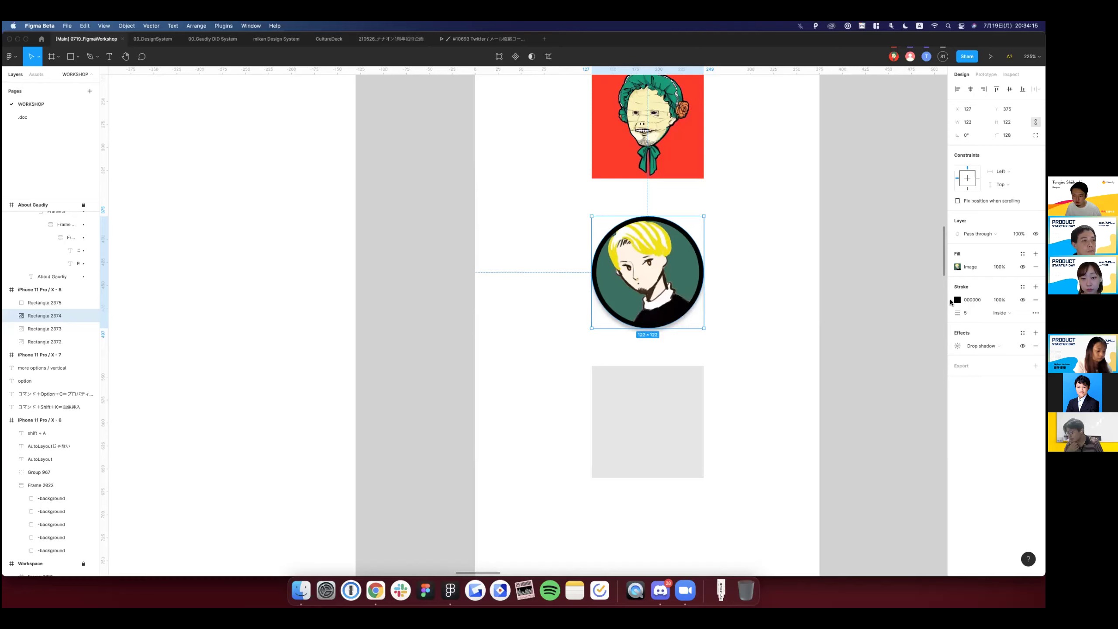
# Check the circle's corner radius value and leave it unchanged.
pyautogui.click(1007, 135)
pyautogui.press('Escape')
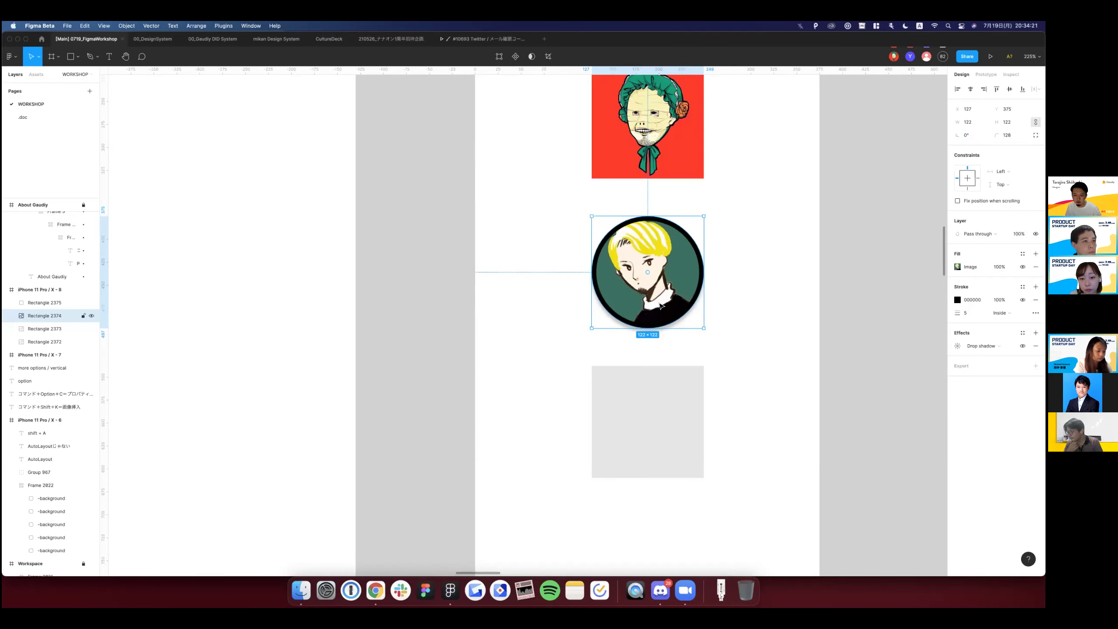
pyautogui.scroll(-2, 729, 429)
pyautogui.scroll(2, 721, 433)
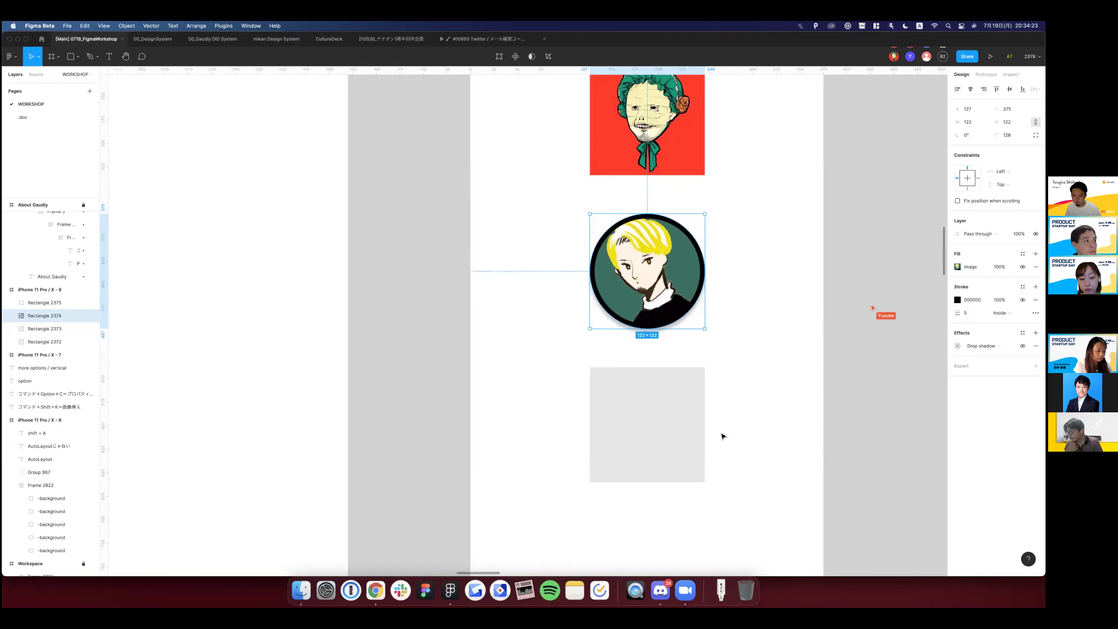
# Paste the circle's bordered, shadowed style onto the empty bottom square.
pyautogui.click(683, 418)
pyautogui.press('super+alt+v')
pyautogui.scroll(-3, 750, 406)
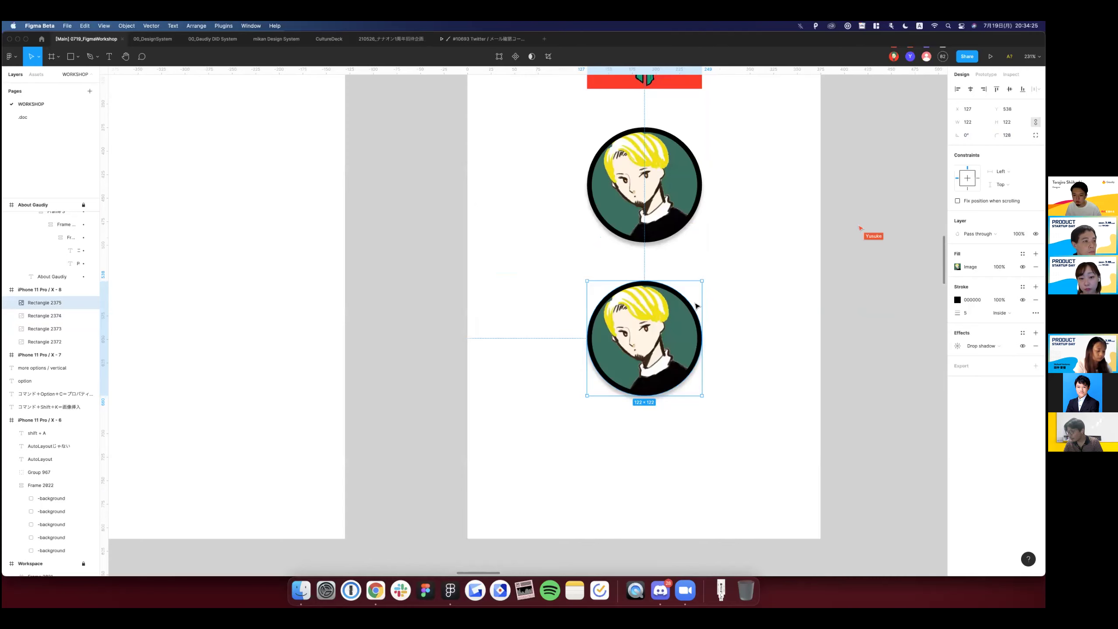
pyautogui.press('Escape')
pyautogui.scroll(-3, 739, 352)
pyautogui.scroll(3, 683, 158)
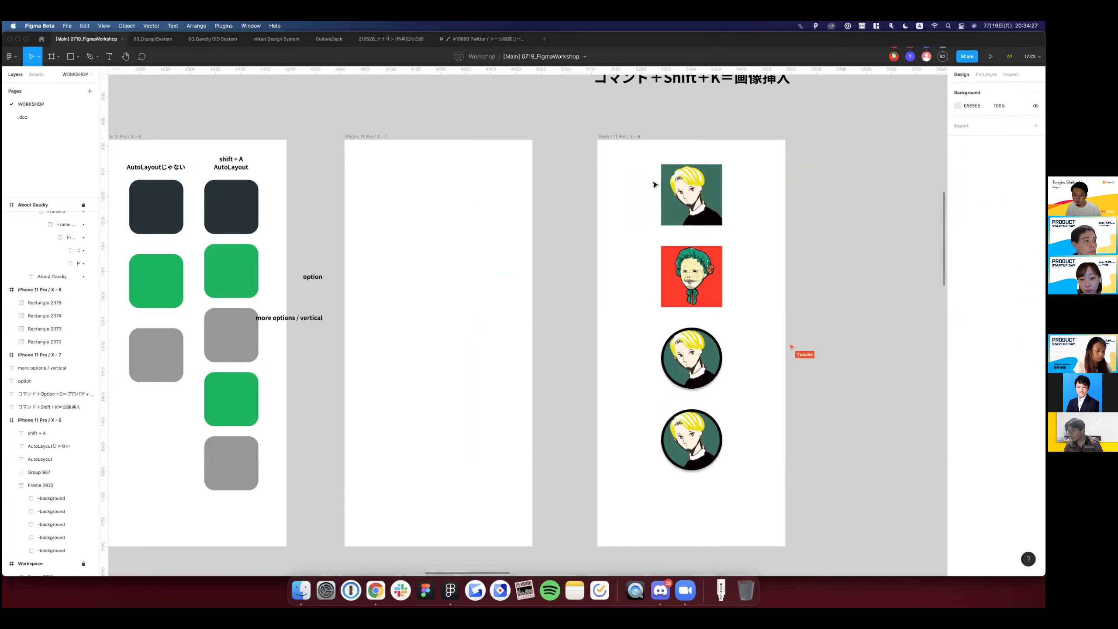
# Paste the circle style onto both top portraits so all four avatars match.
pyautogui.click(736, 238)
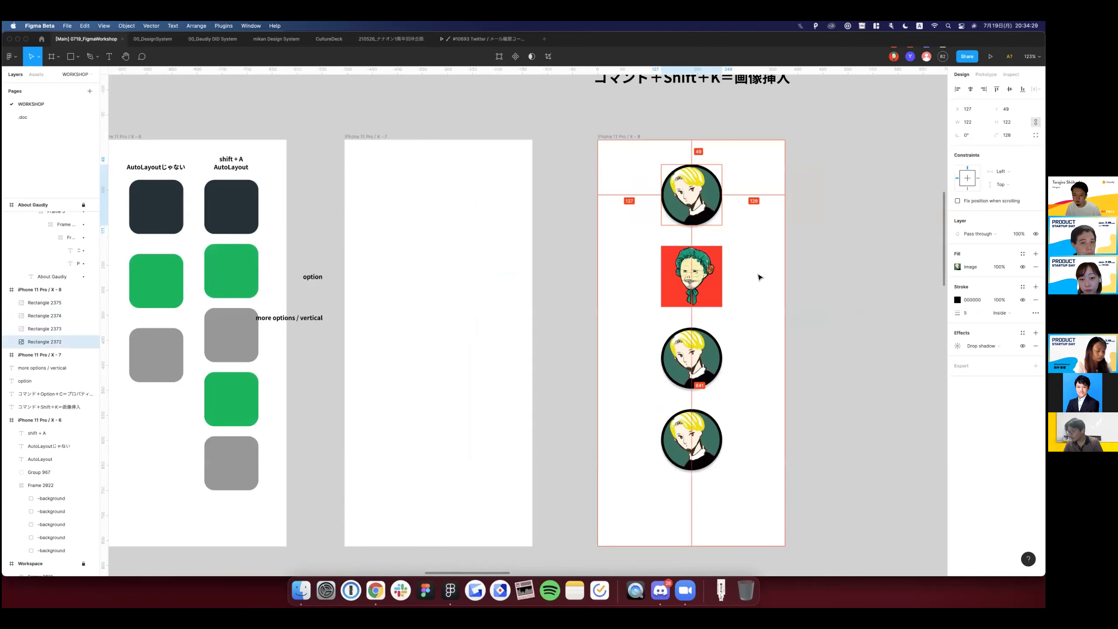
pyautogui.press('super+alt+v')
pyautogui.press('Escape')
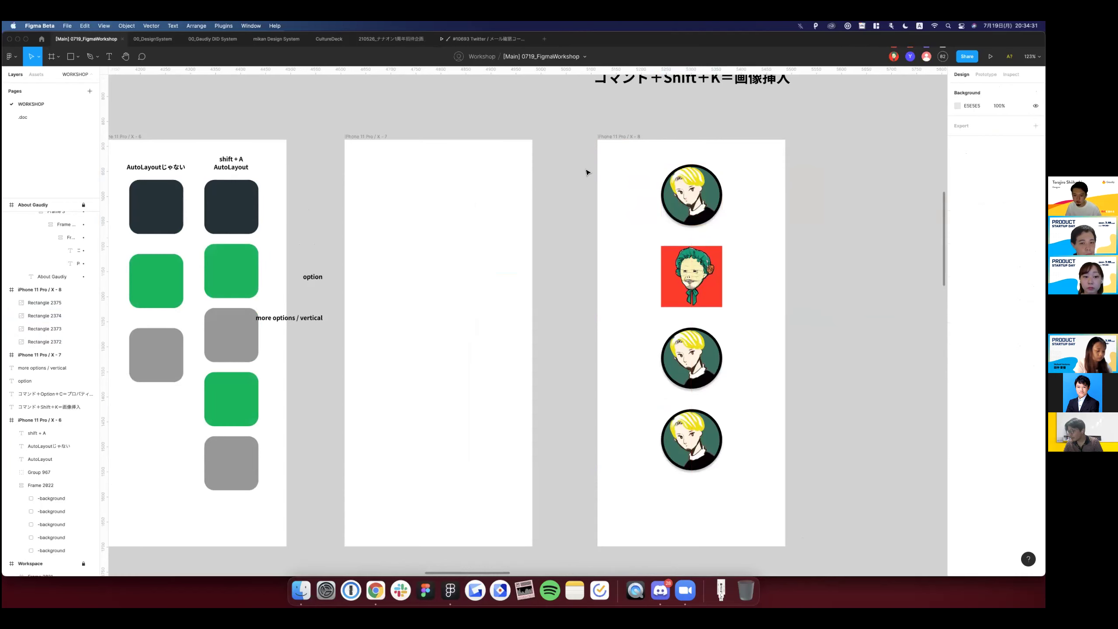
pyautogui.press('super+z')
pyautogui.press('super+alt+v')
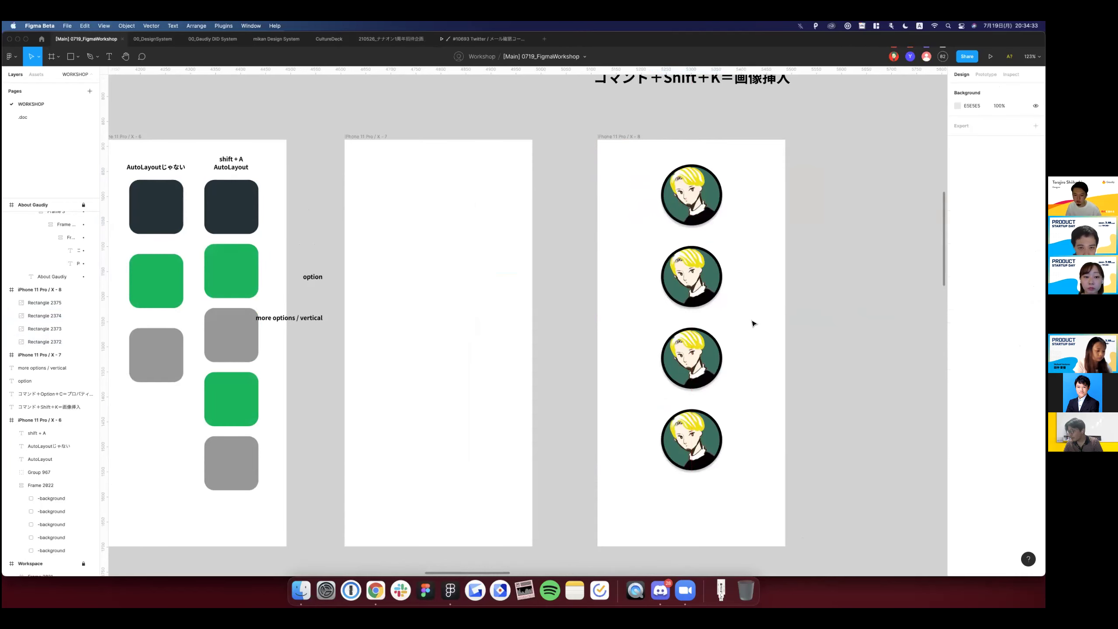
pyautogui.press('super+a')
pyautogui.click(824, 419)
# Zoom over the phone frame to review the four circular avatars, then switch to Discord.
pyautogui.scroll(-5, 824, 419)
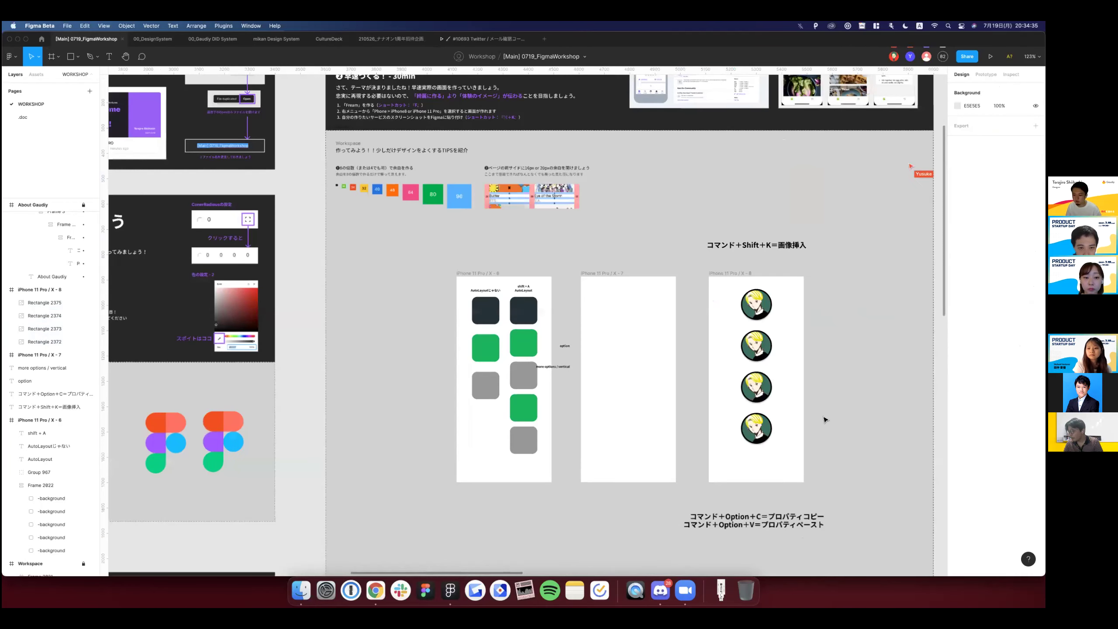
pyautogui.scroll(3, 825, 419)
pyautogui.scroll(-3, 824, 419)
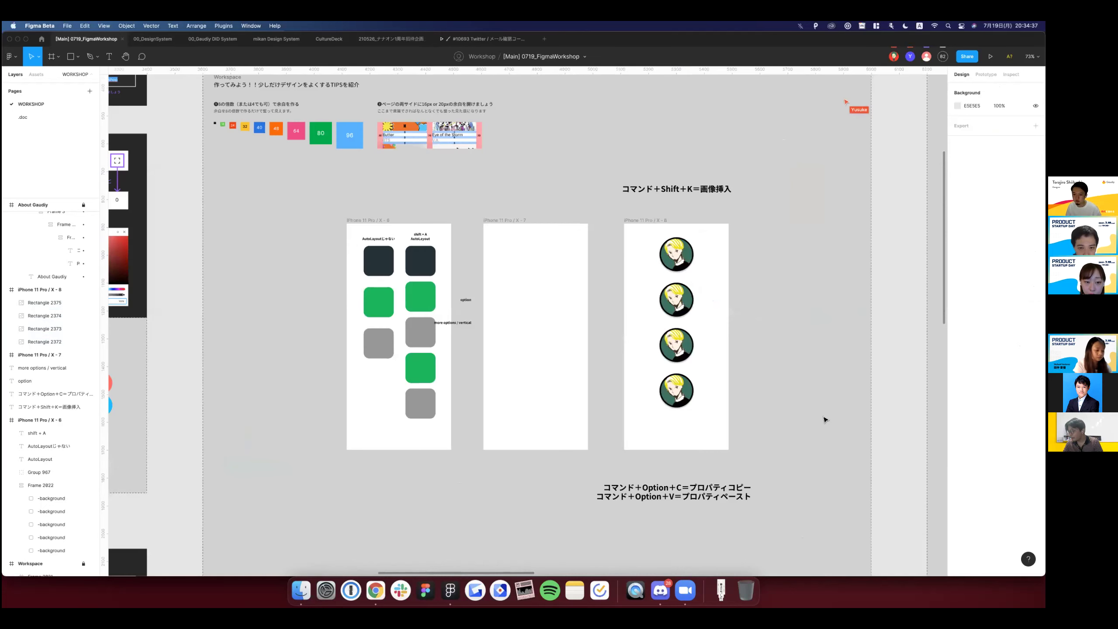
pyautogui.scroll(2, 750, 375)
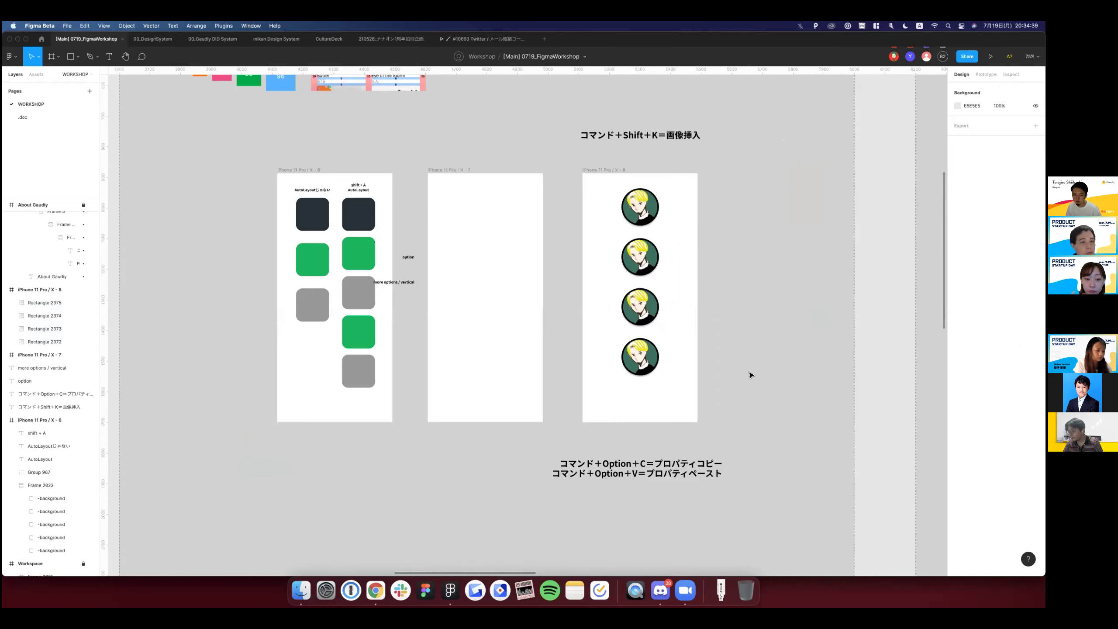
pyautogui.scroll(-2, 751, 374)
pyautogui.scroll(2, 751, 374)
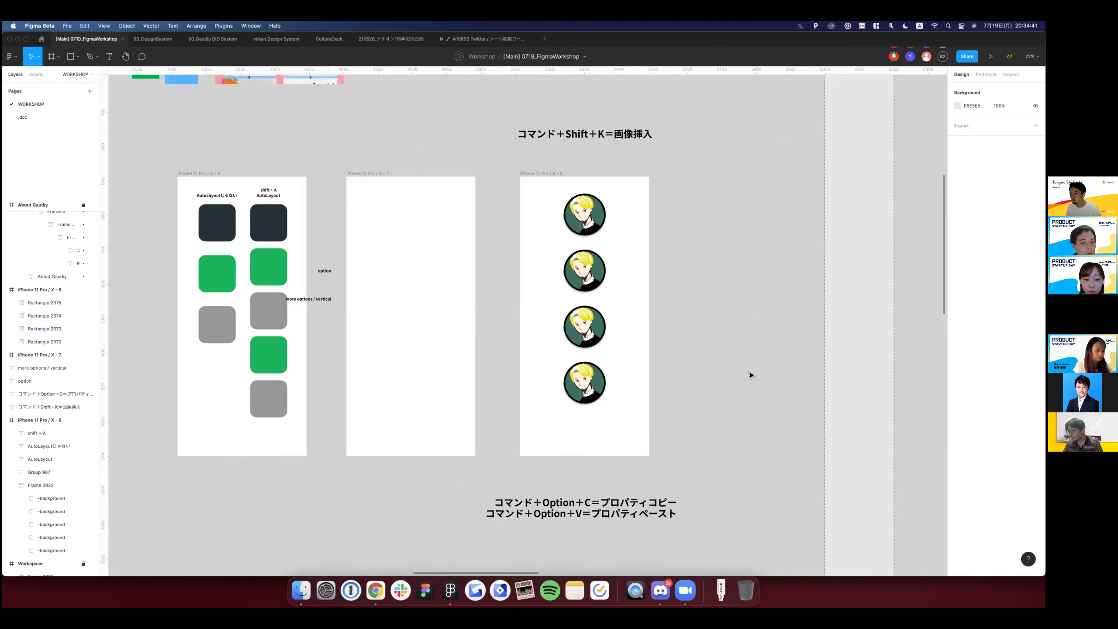
pyautogui.scroll(-1, 750, 375)
pyautogui.scroll(-1, 661, 459)
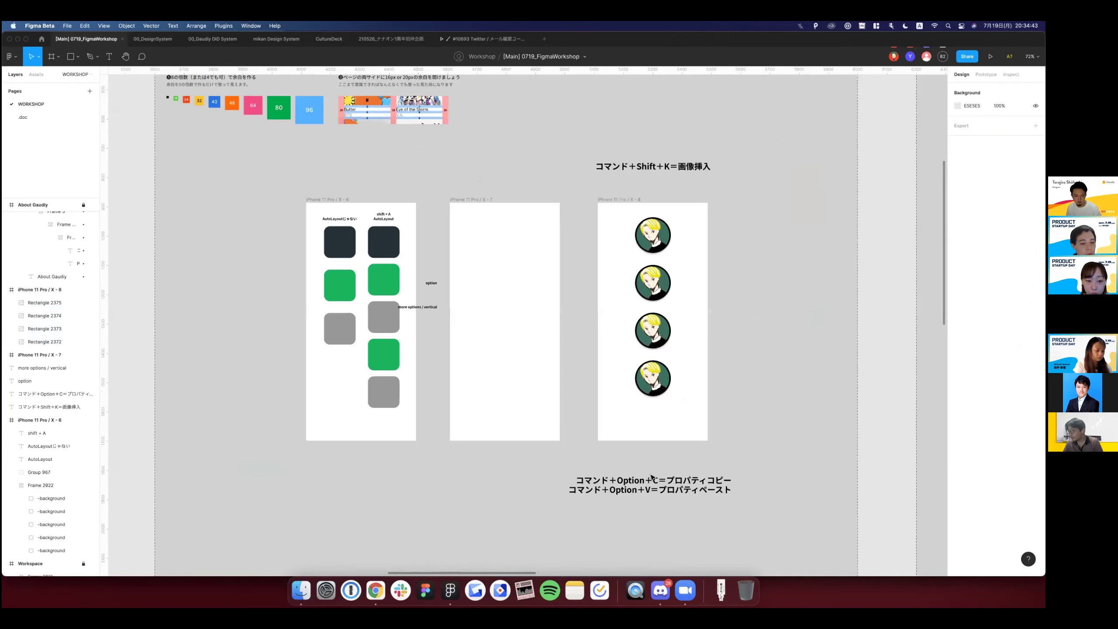
pyautogui.press('super+Tab')
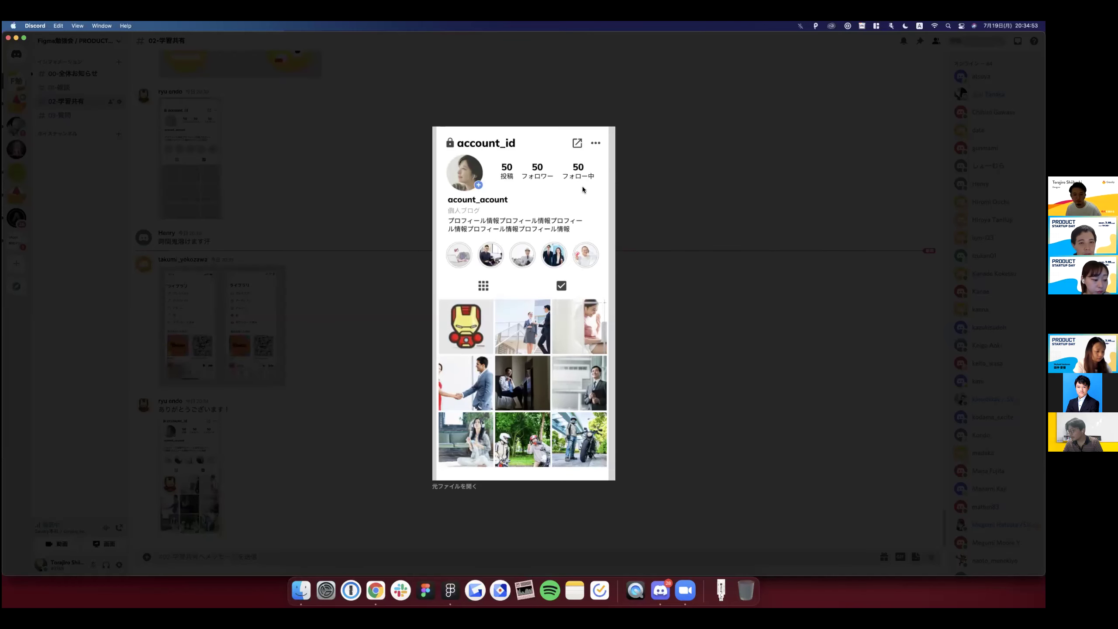
# Close the enlarged image, glance back at Figma, then enlarge the music-library screenshot in #02-学習共有.
pyautogui.click(694, 235)
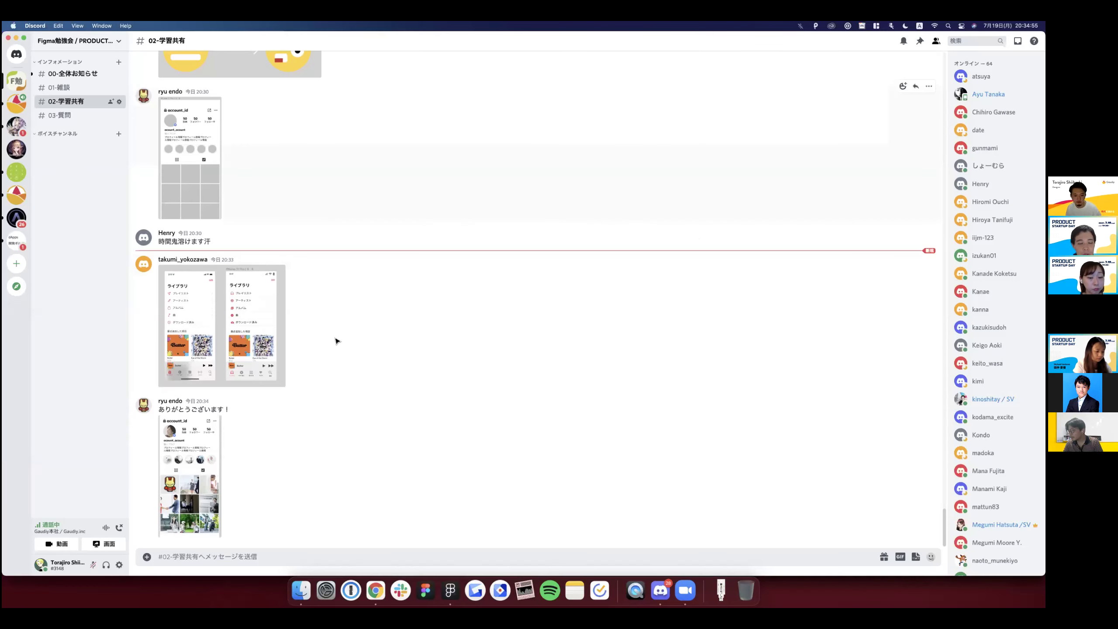
pyautogui.press('super+Tab')
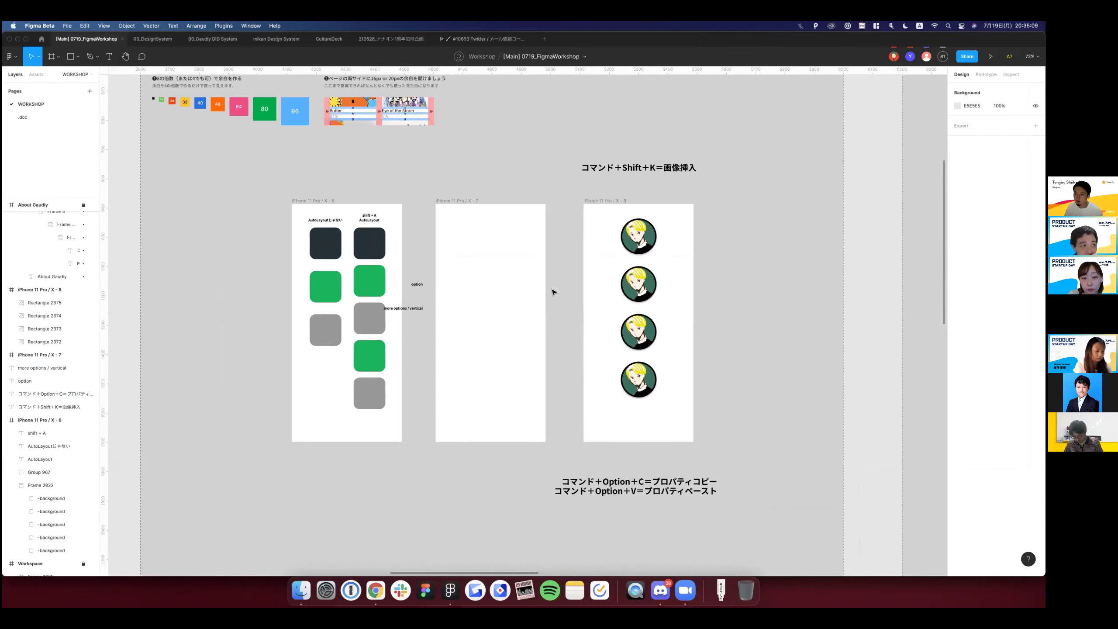
pyautogui.scroll(-2, 553, 292)
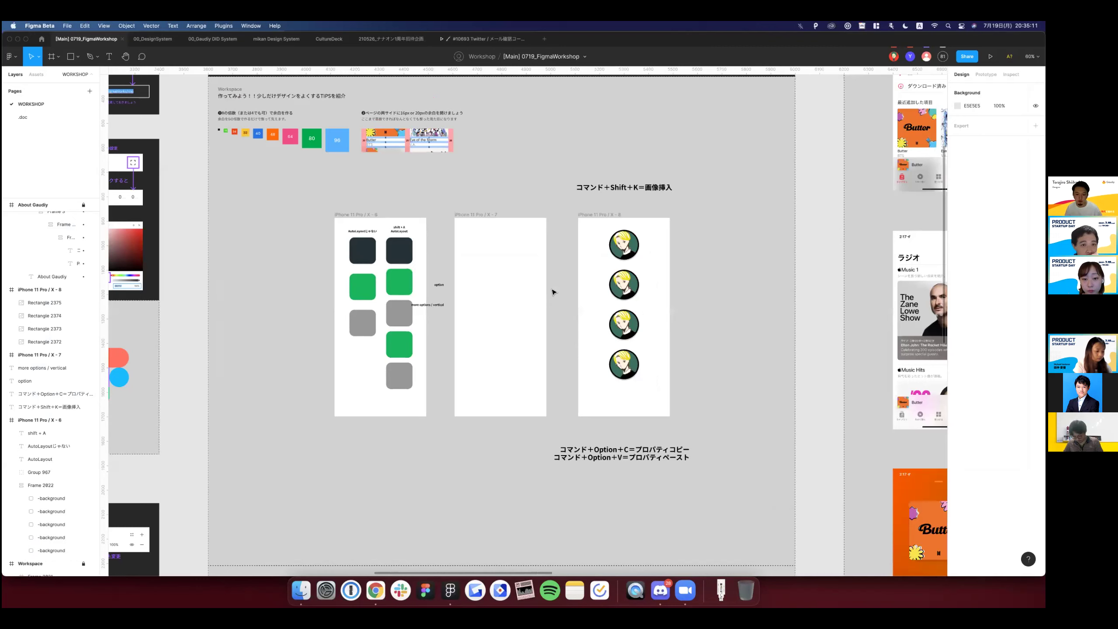
pyautogui.press('super+Tab')
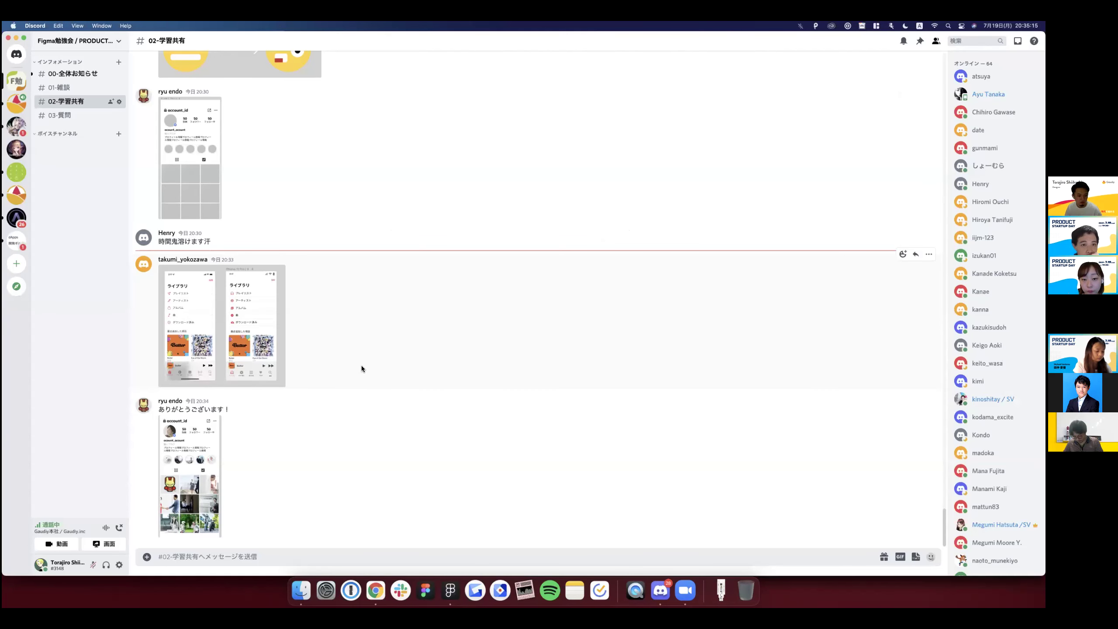
pyautogui.click(362, 369)
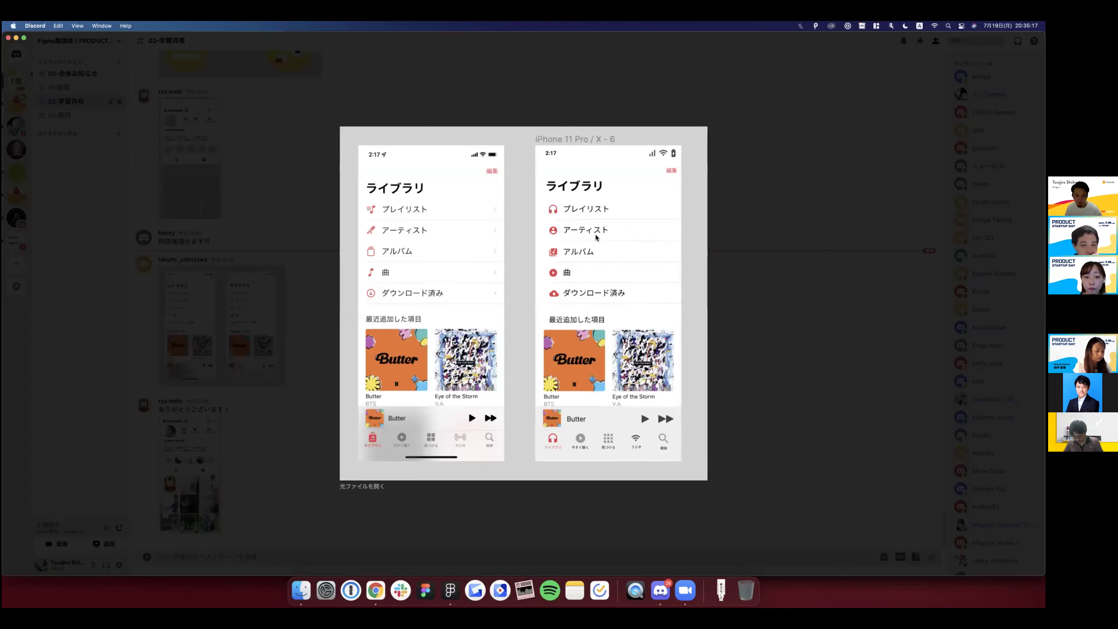
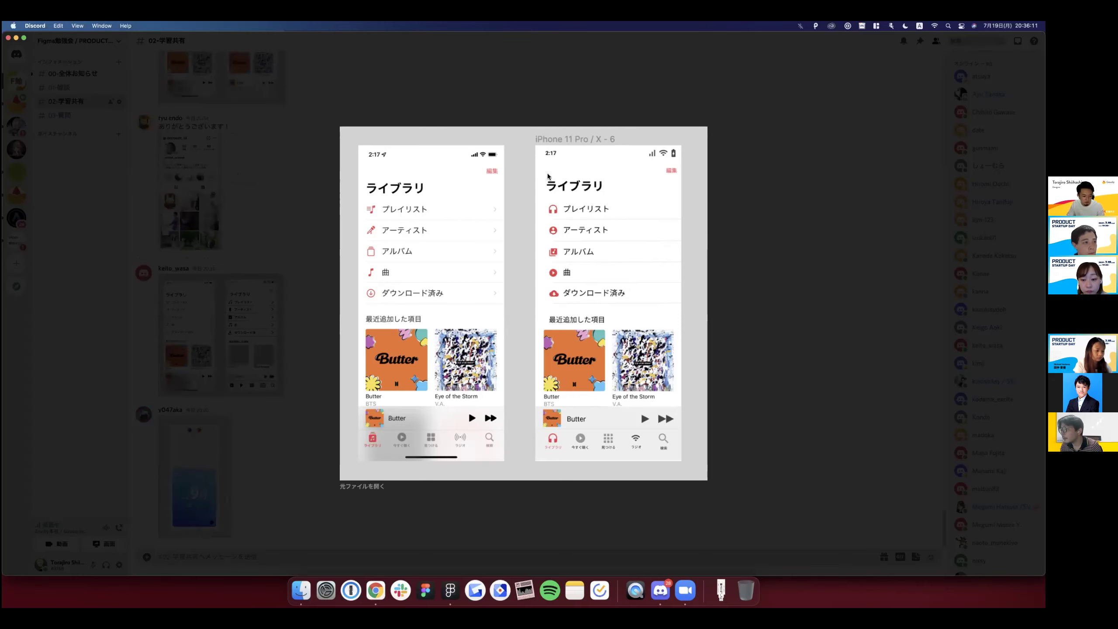
# View the posted library-screen vs. wireframe comparison image full-size, then close the preview.
pyautogui.click(567, 94)
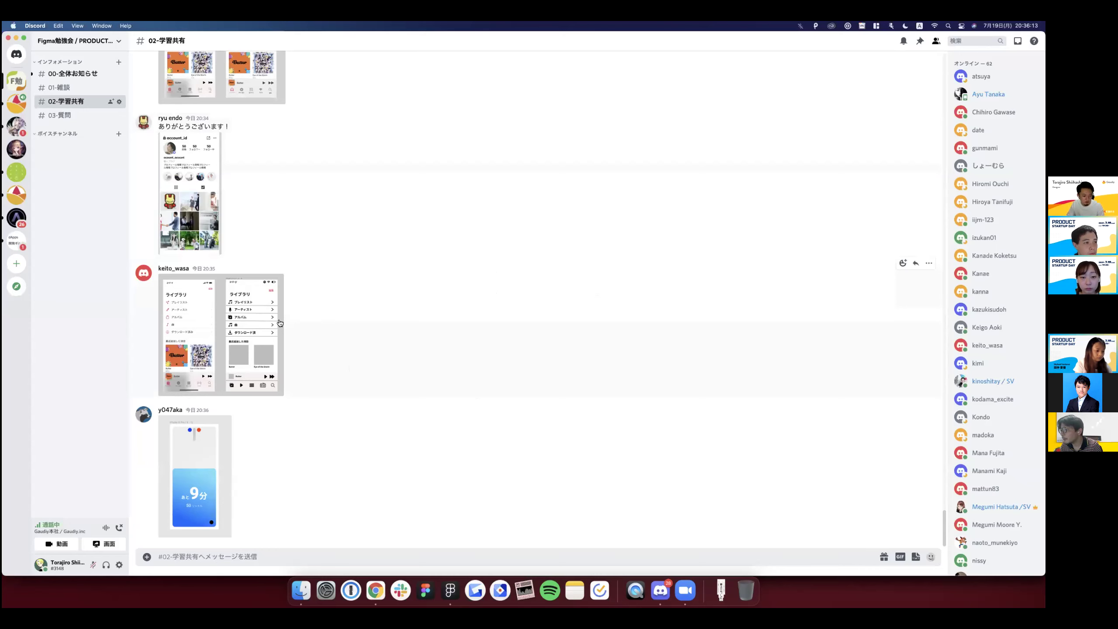
pyautogui.click(256, 331)
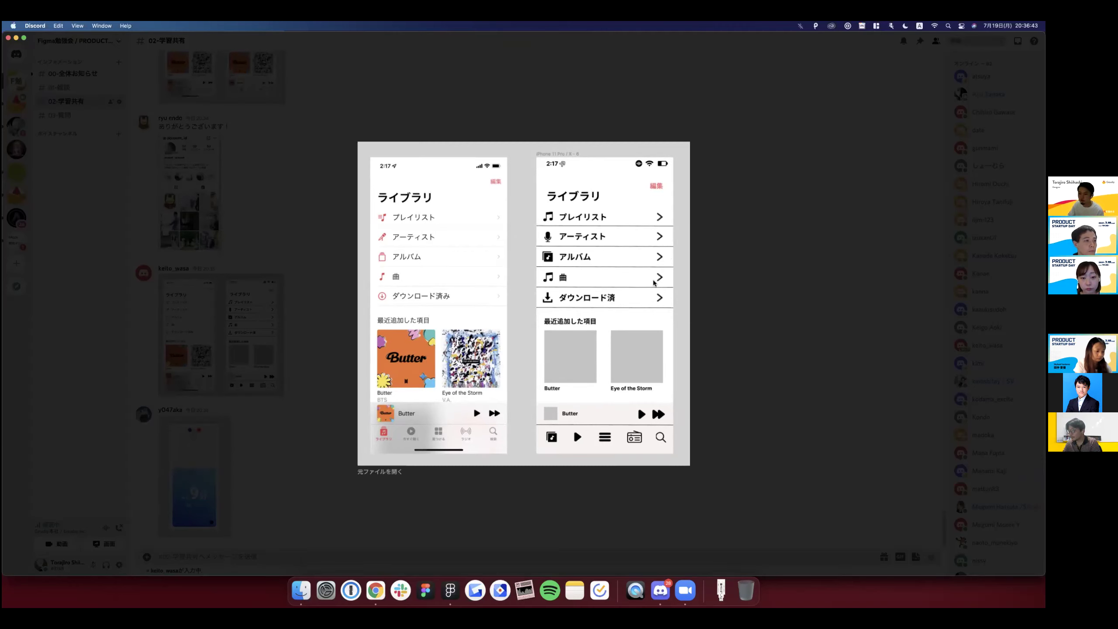
pyautogui.press('XF86MonBrightnessUp')
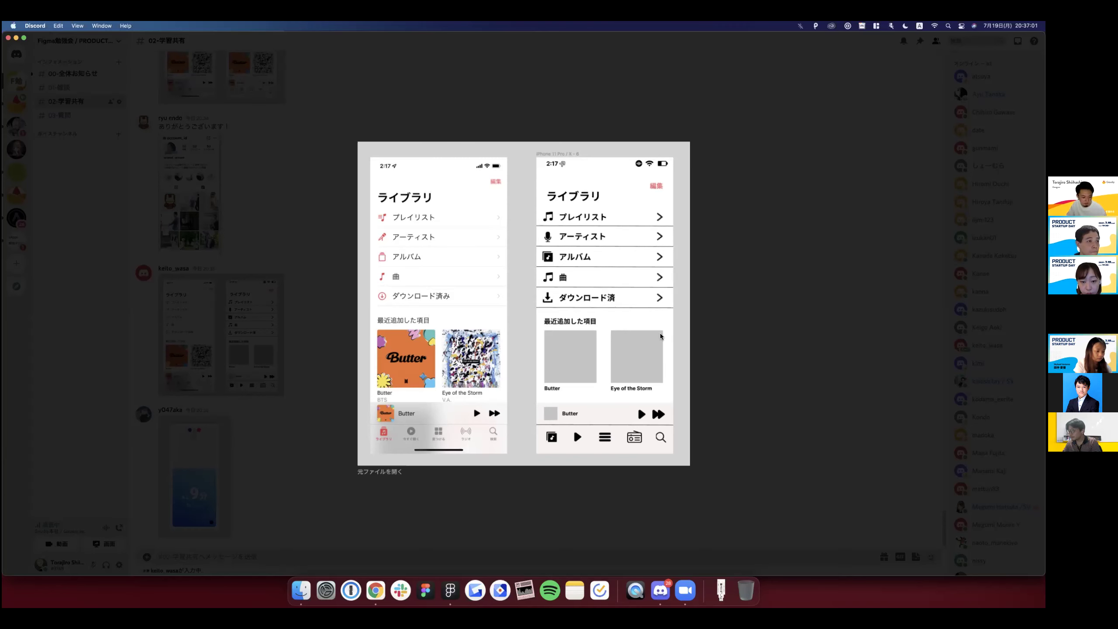
pyautogui.press('Escape')
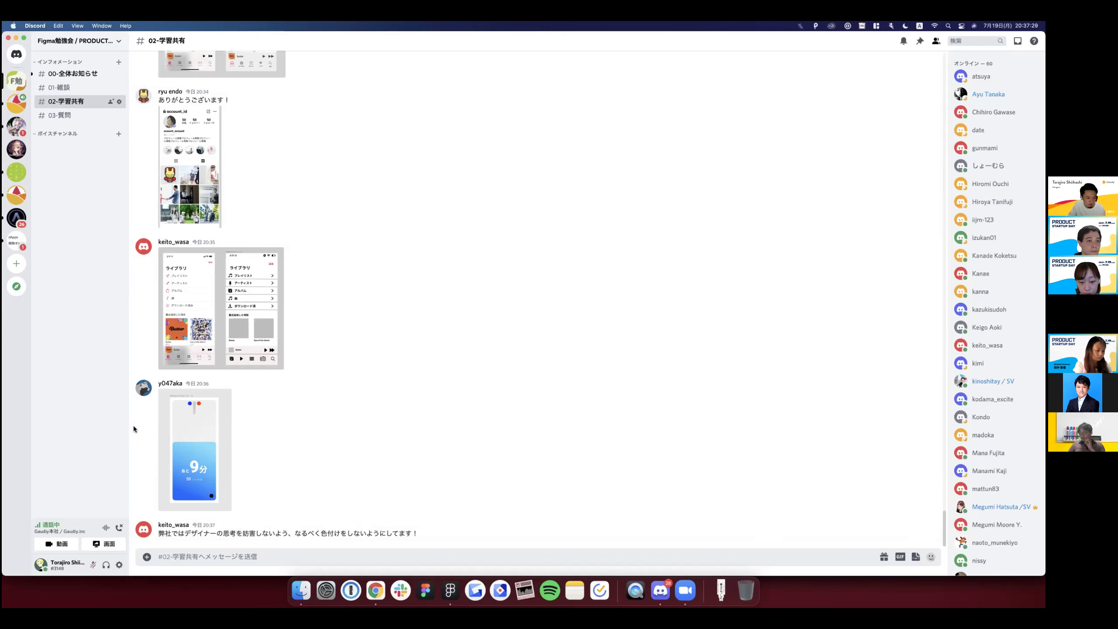
# Review the enlarged water-timer screen design, close it, and switch back to Figma.
pyautogui.click(202, 461)
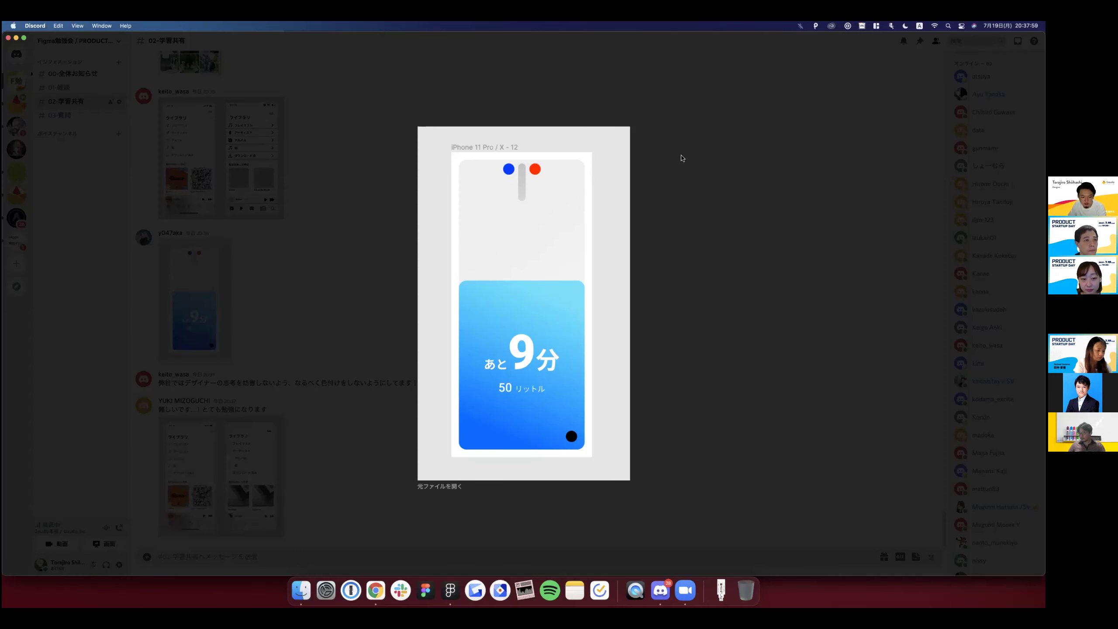
pyautogui.click(681, 158)
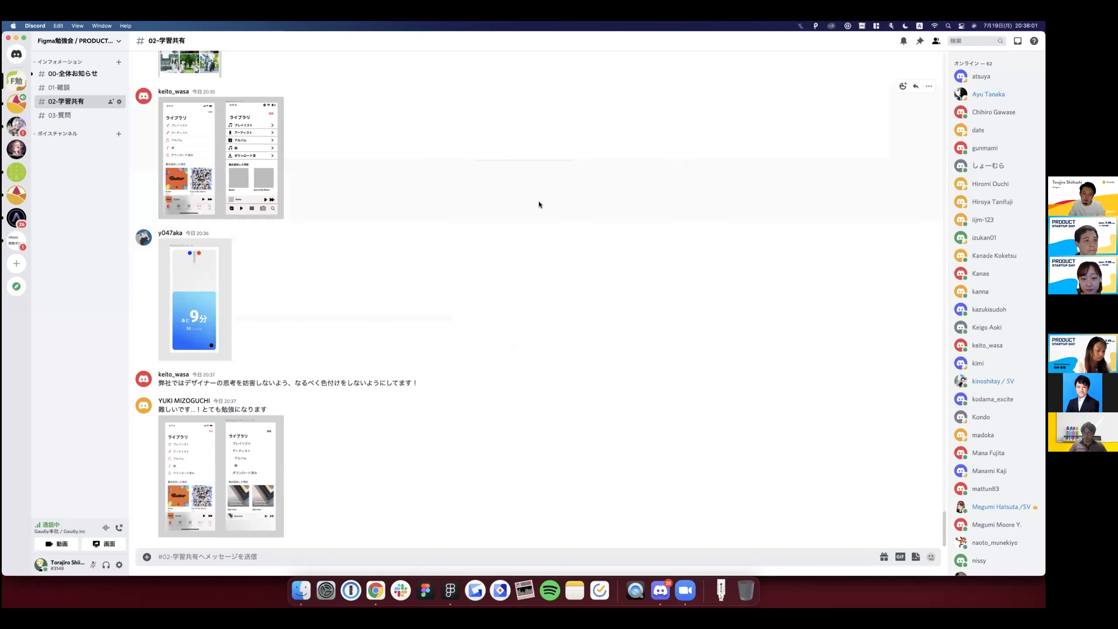
pyautogui.press('super+Tab')
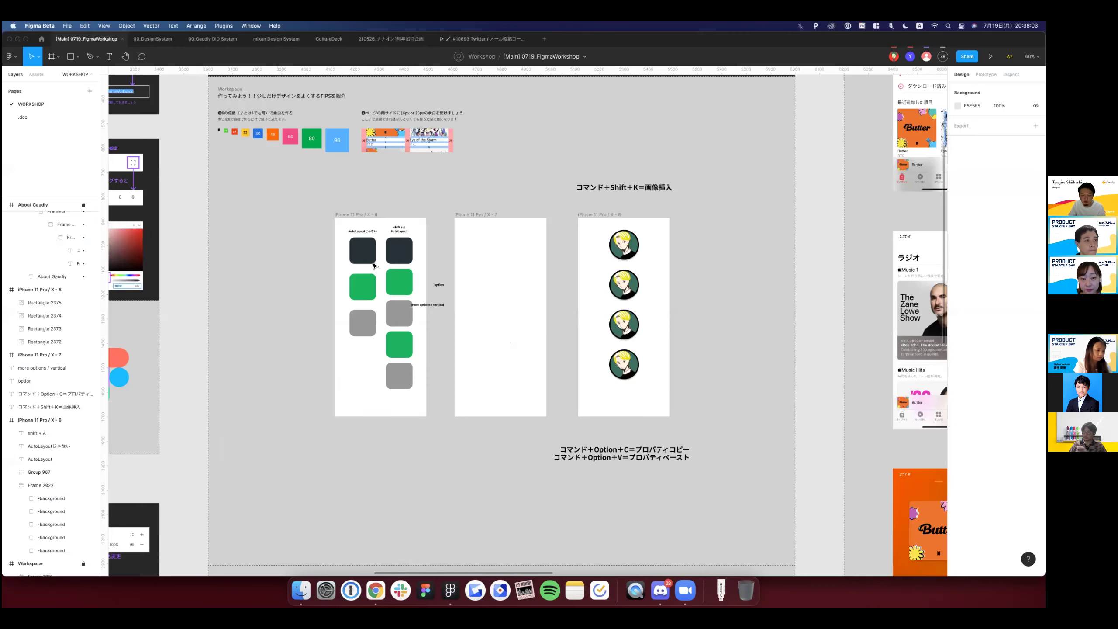
# Change the green square's fill in the non-auto-layout column to a linear gradient.
pyautogui.scroll(5, 373, 265)
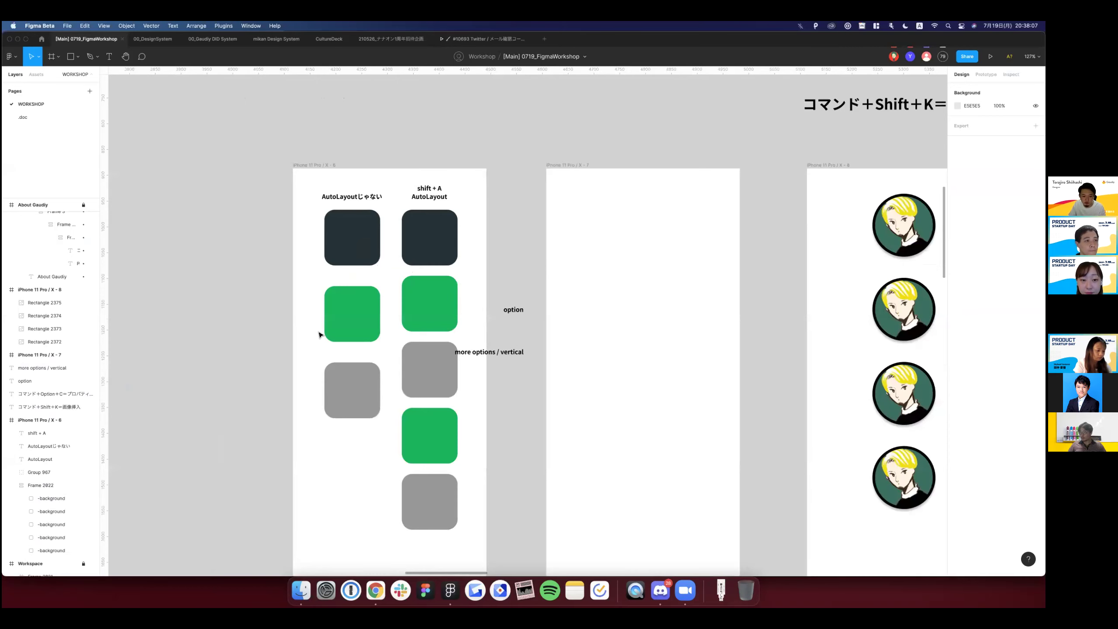
pyautogui.click(352, 313)
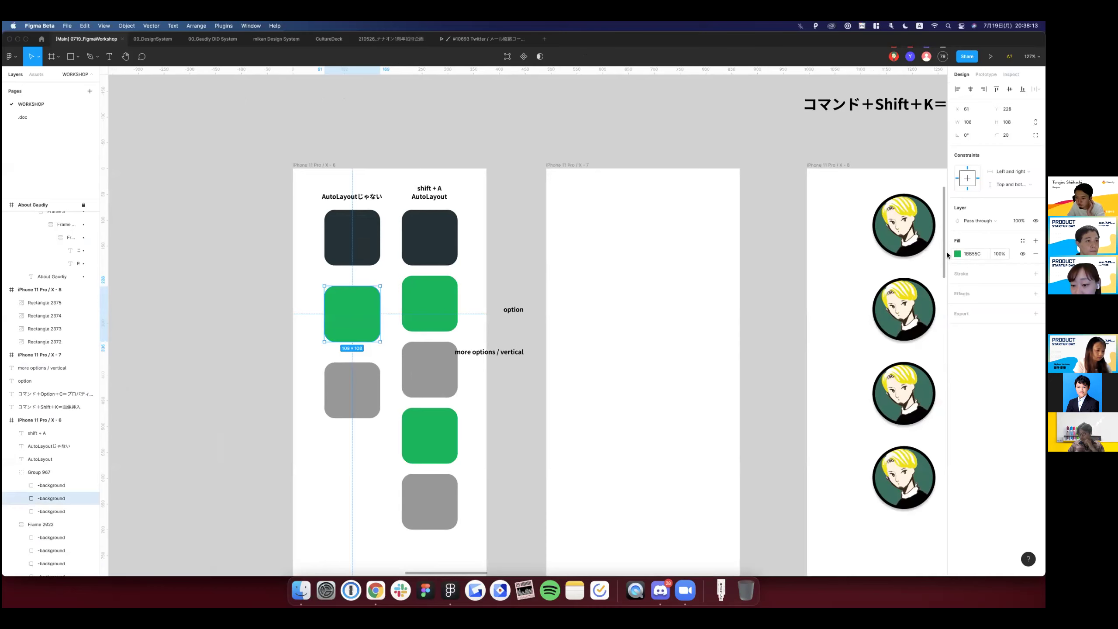
pyautogui.click(957, 253)
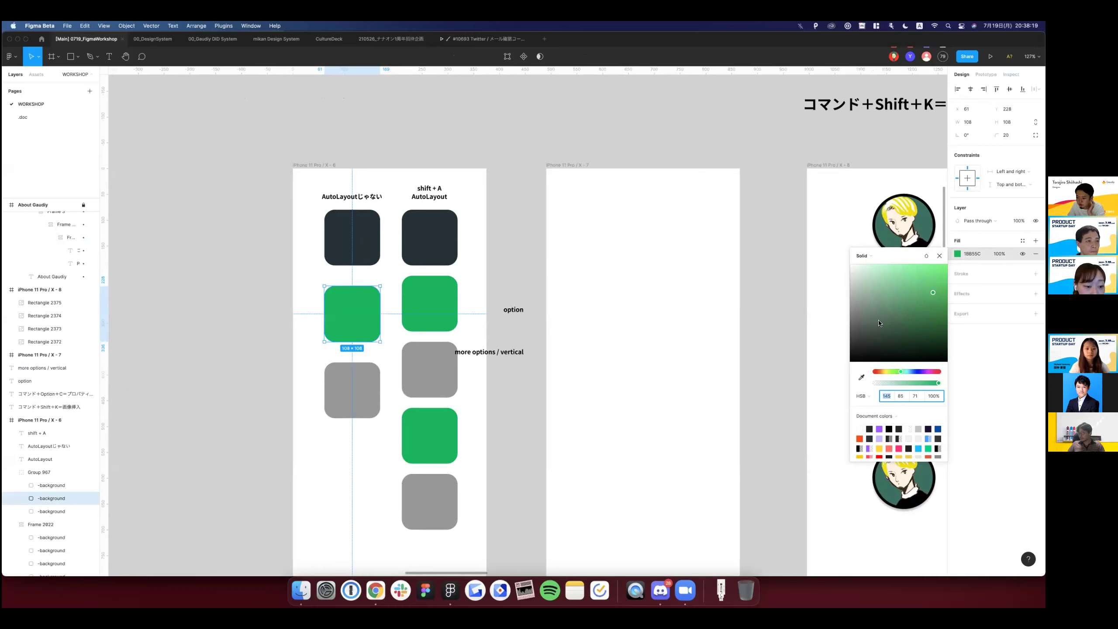
pyautogui.click(862, 256)
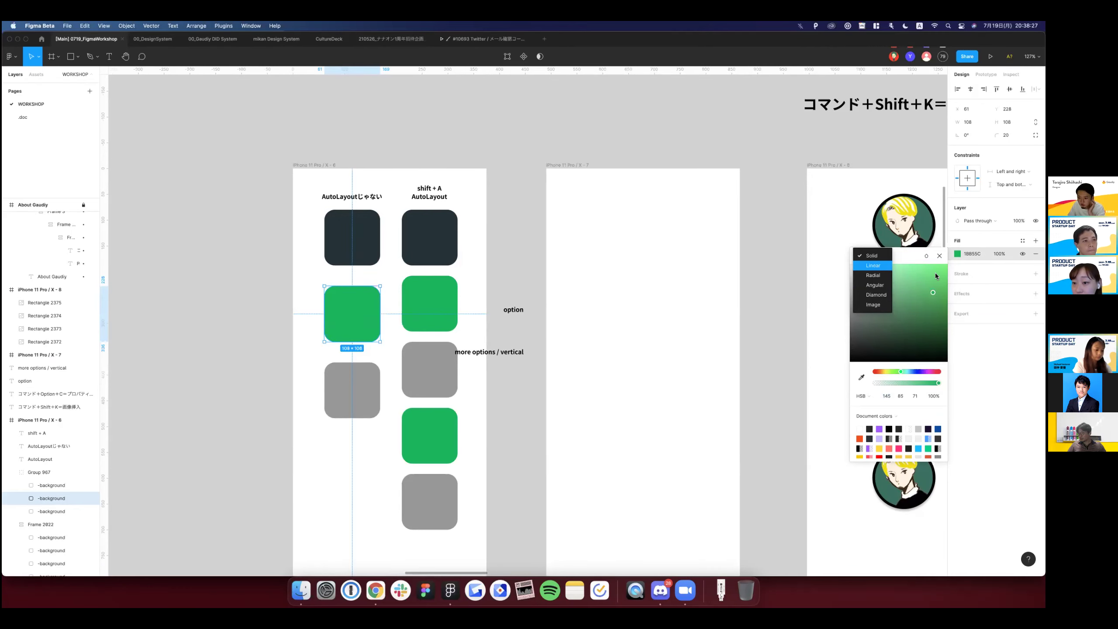
pyautogui.click(874, 265)
# Set the gradient's end stop to 100% opacity light lavender, then check and deselect the square.
pyautogui.click(937, 274)
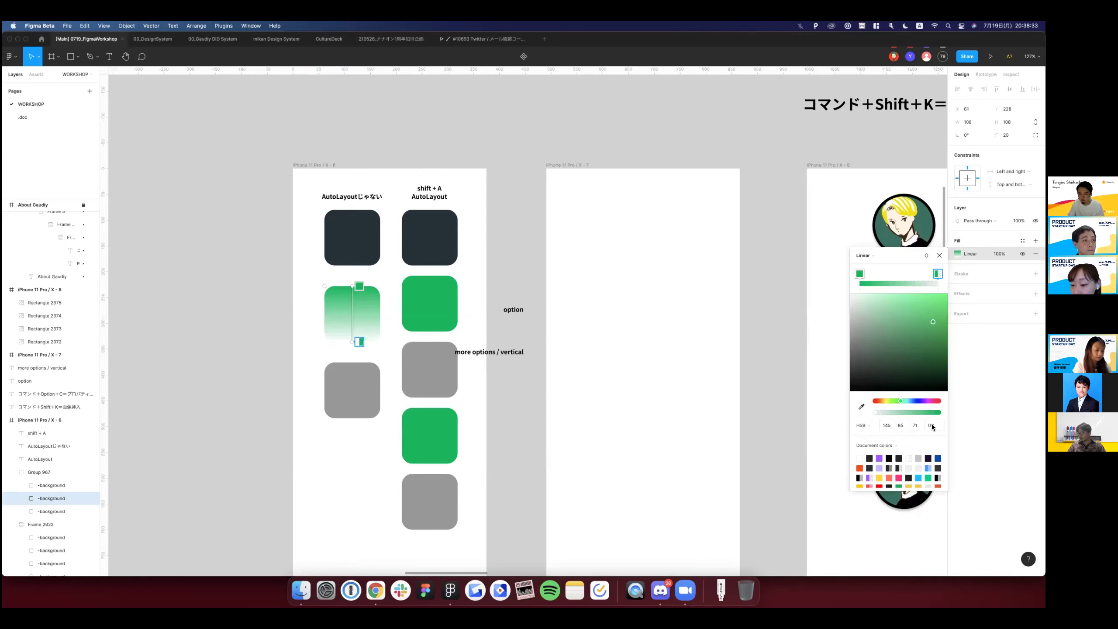
pyautogui.write('100')
pyautogui.press('Return')
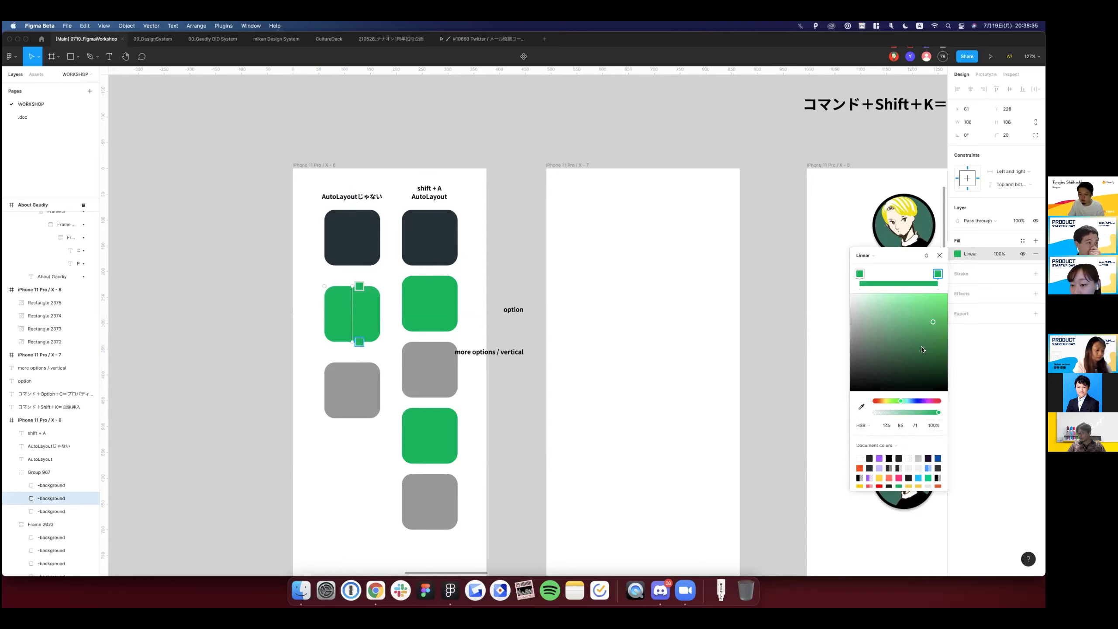
pyautogui.click(864, 293)
pyautogui.click(870, 293)
pyautogui.click(319, 331)
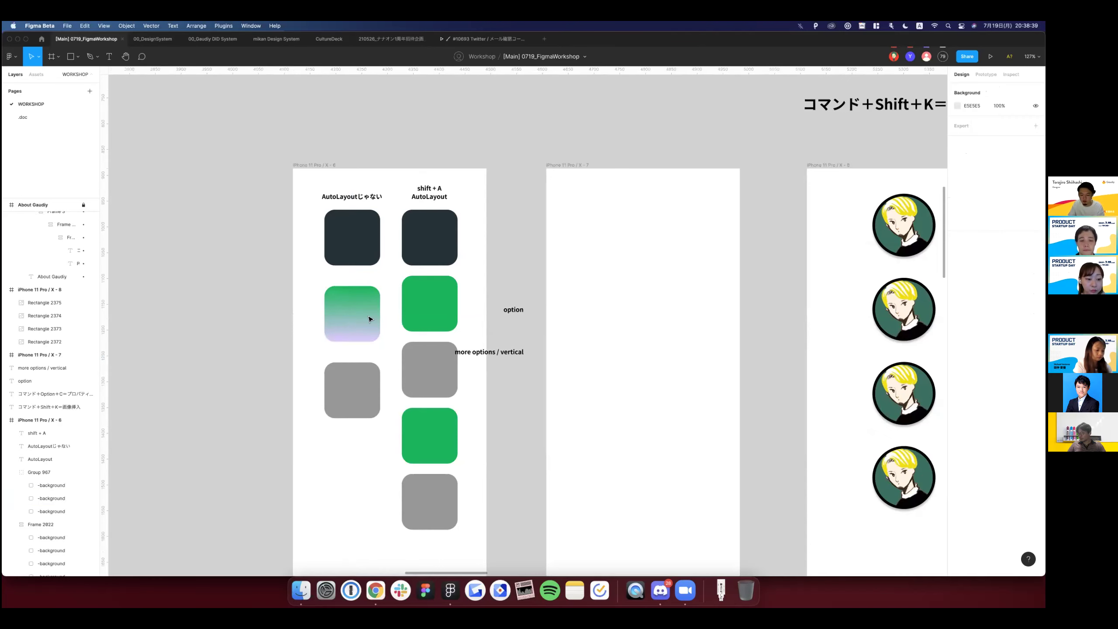
pyautogui.click(51, 499)
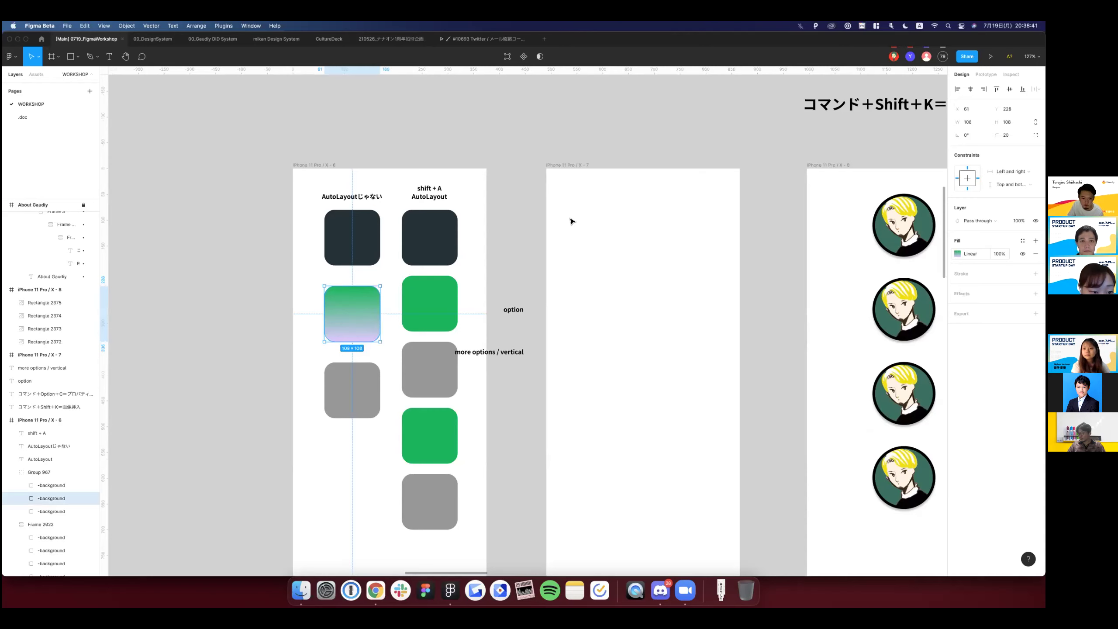
pyautogui.click(527, 242)
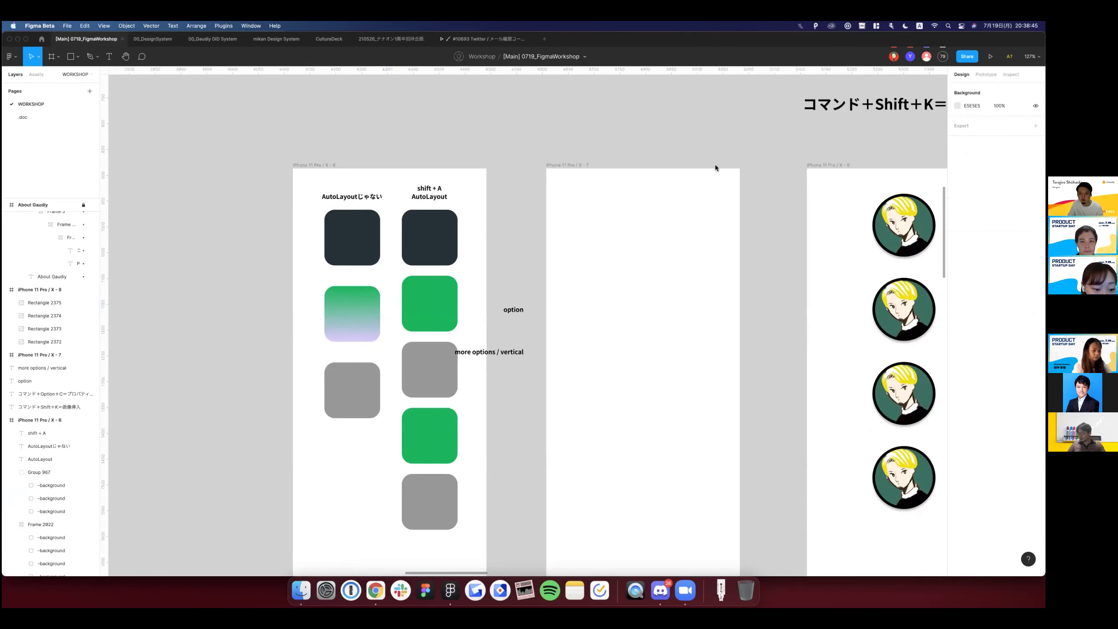
# Zoom out to 25% and pan so the challenge, Q&A and thank-you slides show together.
pyautogui.scroll(-5, 714, 165)
pyautogui.hotkey('shift', '1')
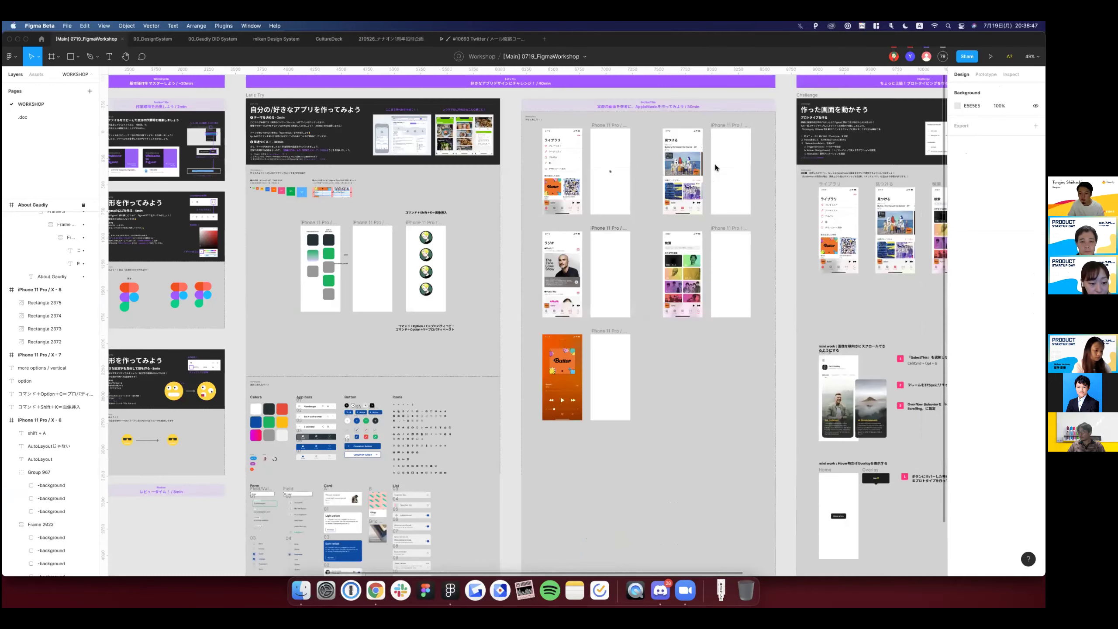
pyautogui.hscroll(6, 714, 164)
pyautogui.scroll(1, 714, 164)
pyautogui.hscroll(4, 715, 167)
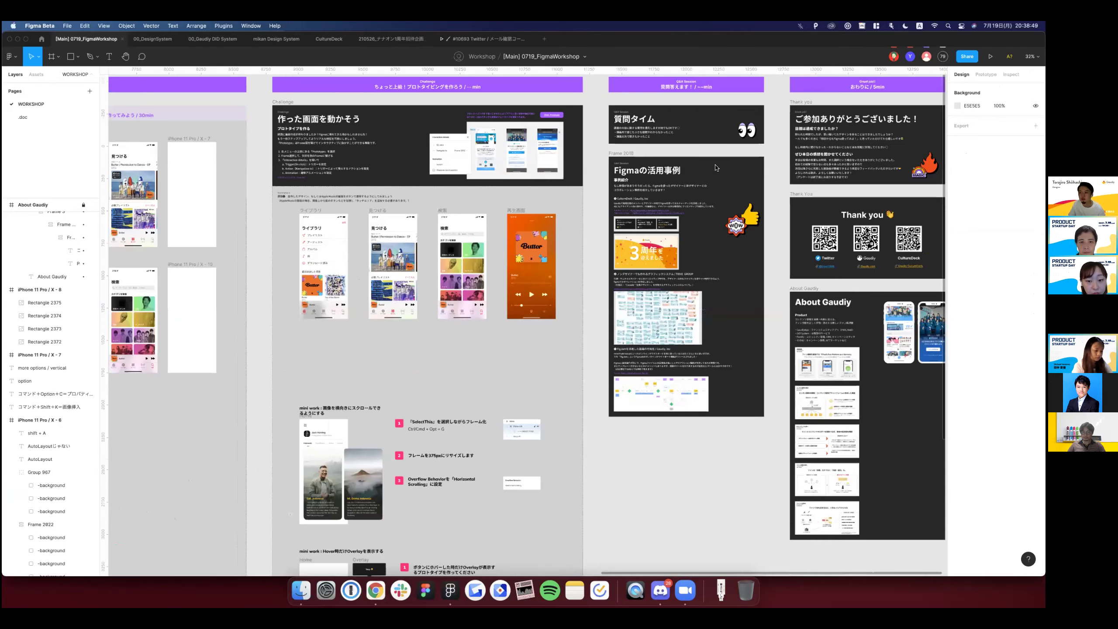
pyautogui.scroll(1, 716, 167)
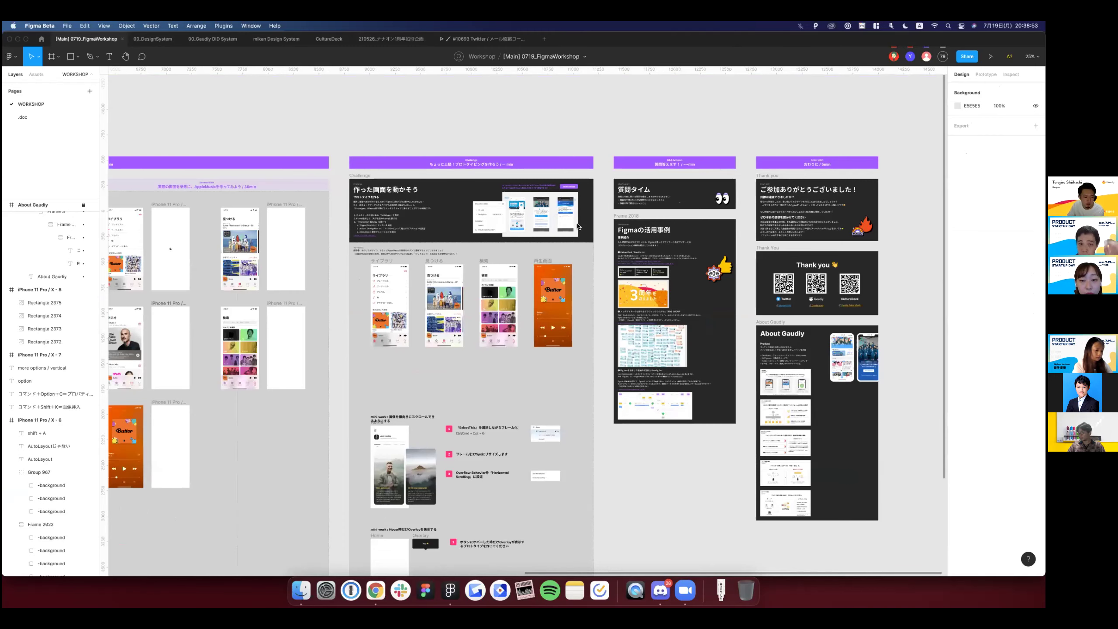
pyautogui.hscroll(-3, 578, 225)
pyautogui.hscroll(-2, 578, 226)
pyautogui.scroll(-1, 578, 226)
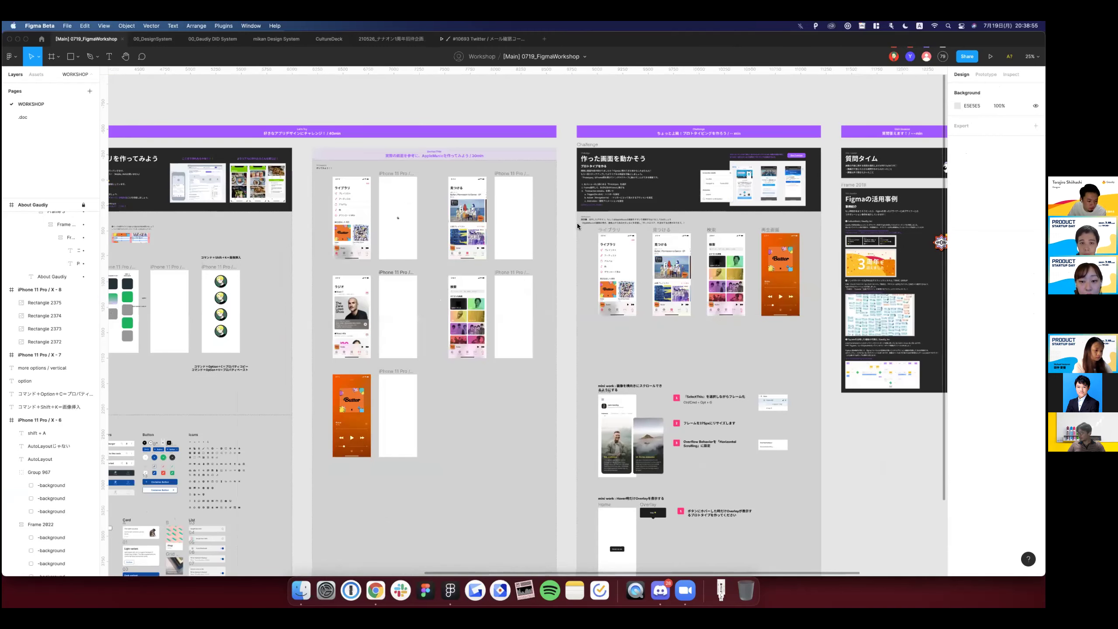
pyautogui.scroll(-2, 577, 226)
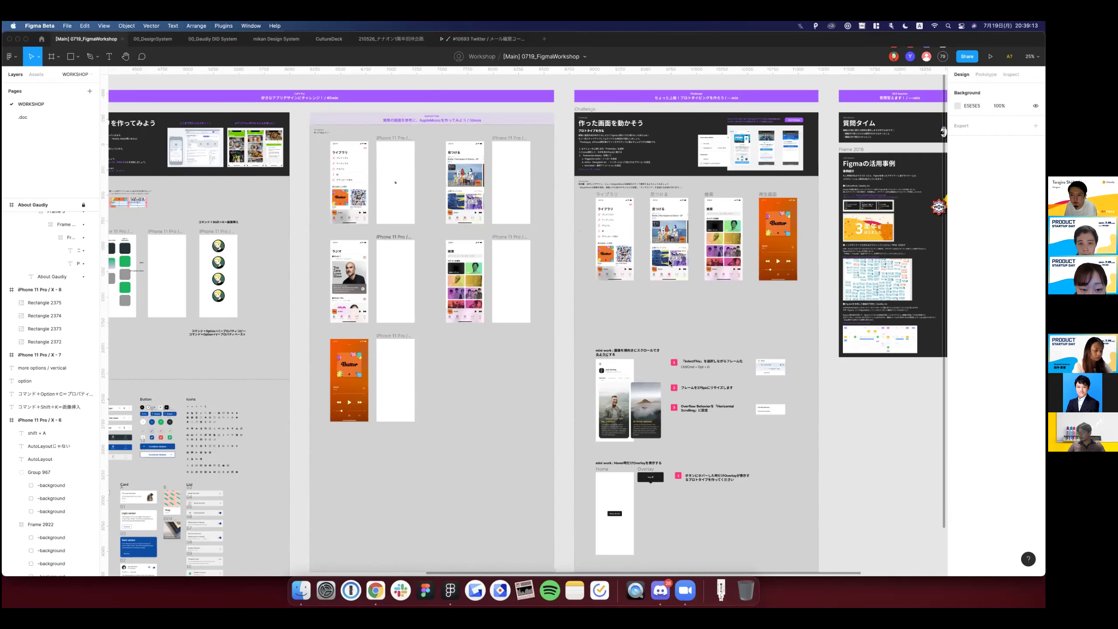
pyautogui.hscroll(1, 669, 263)
pyautogui.hscroll(5, 669, 263)
pyautogui.scroll(-1, 669, 263)
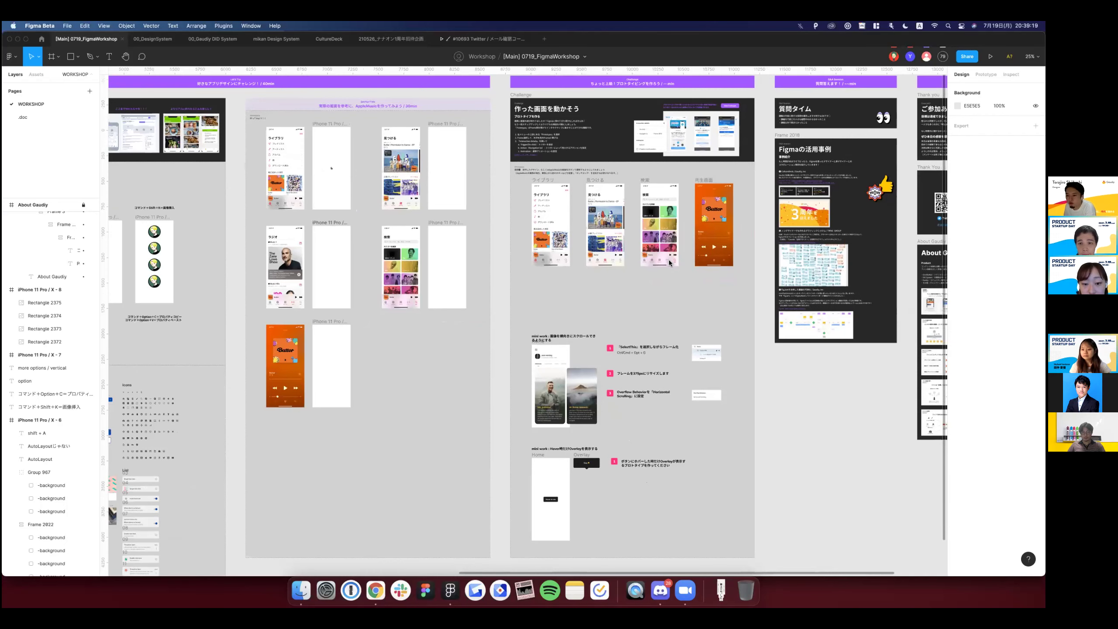
pyautogui.hscroll(1, 687, 198)
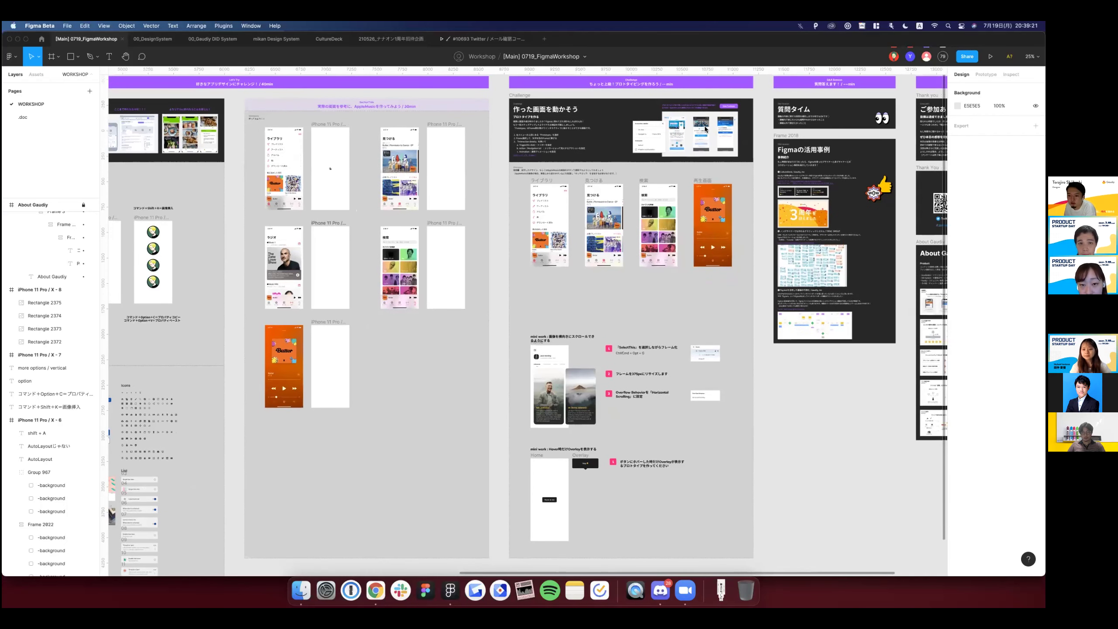
pyautogui.keyDown('ctrl'); pyautogui.scroll(3, 705, 128); pyautogui.keyUp('ctrl')
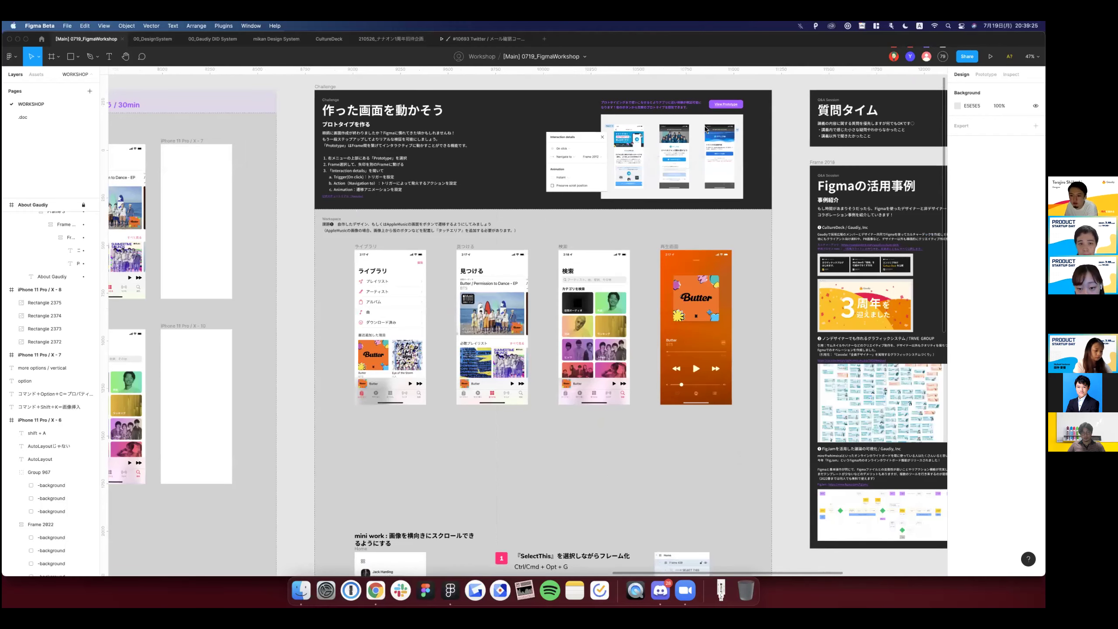
pyautogui.keyDown('ctrl'); pyautogui.scroll(-2, 705, 128); pyautogui.keyUp('ctrl')
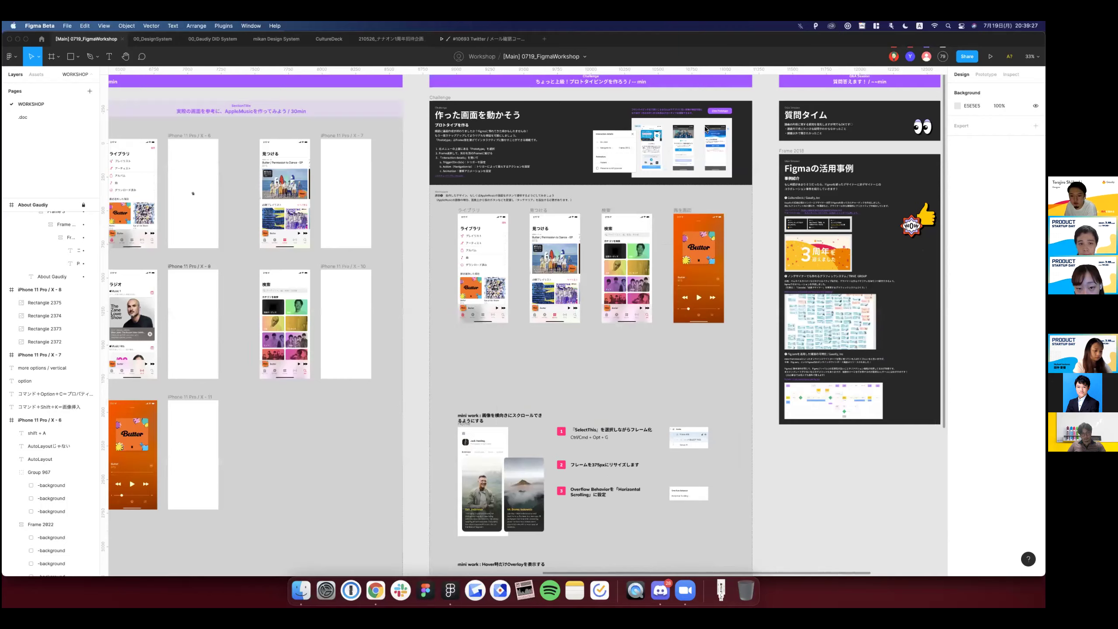
pyautogui.hscroll(2, 705, 129)
pyautogui.hscroll(-5, 706, 128)
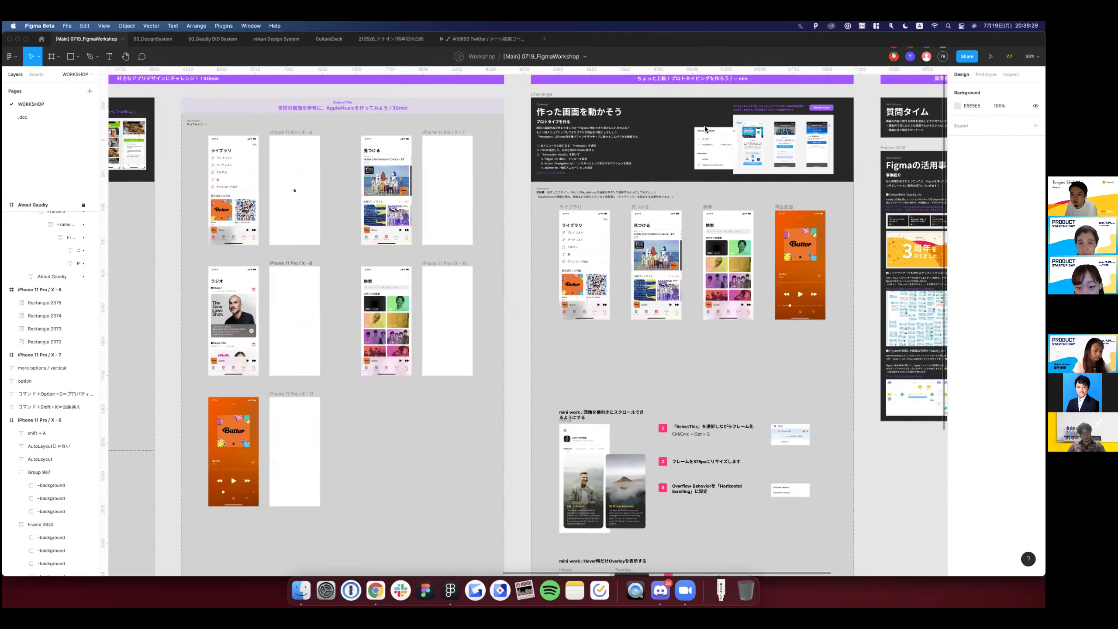
pyautogui.hscroll(3, 706, 128)
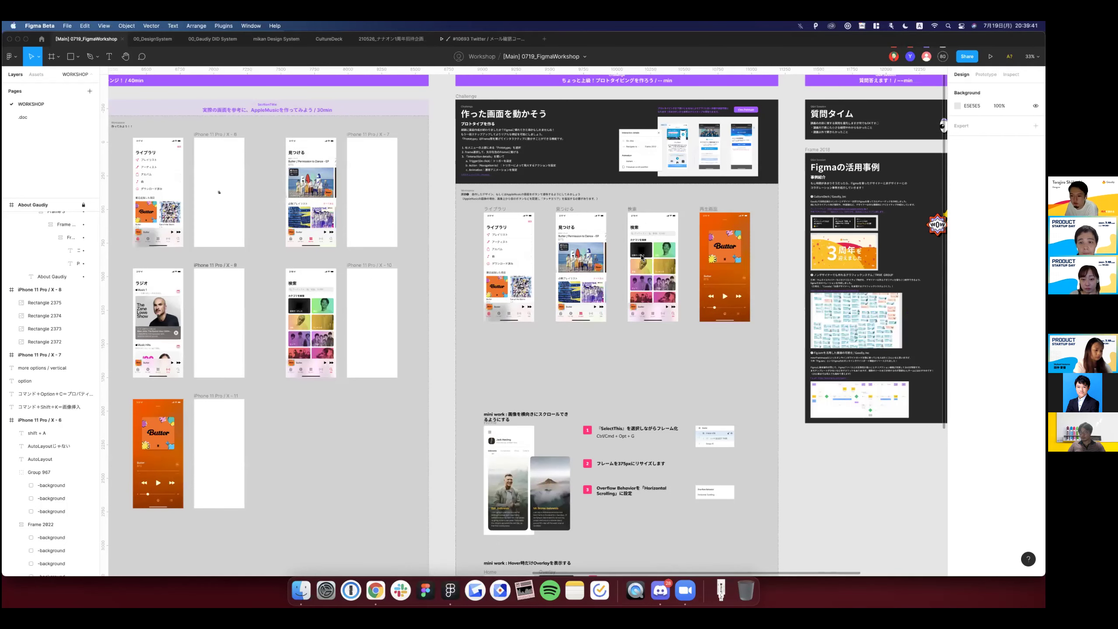
pyautogui.scroll(-5, 641, 258)
pyautogui.scroll(3, 641, 257)
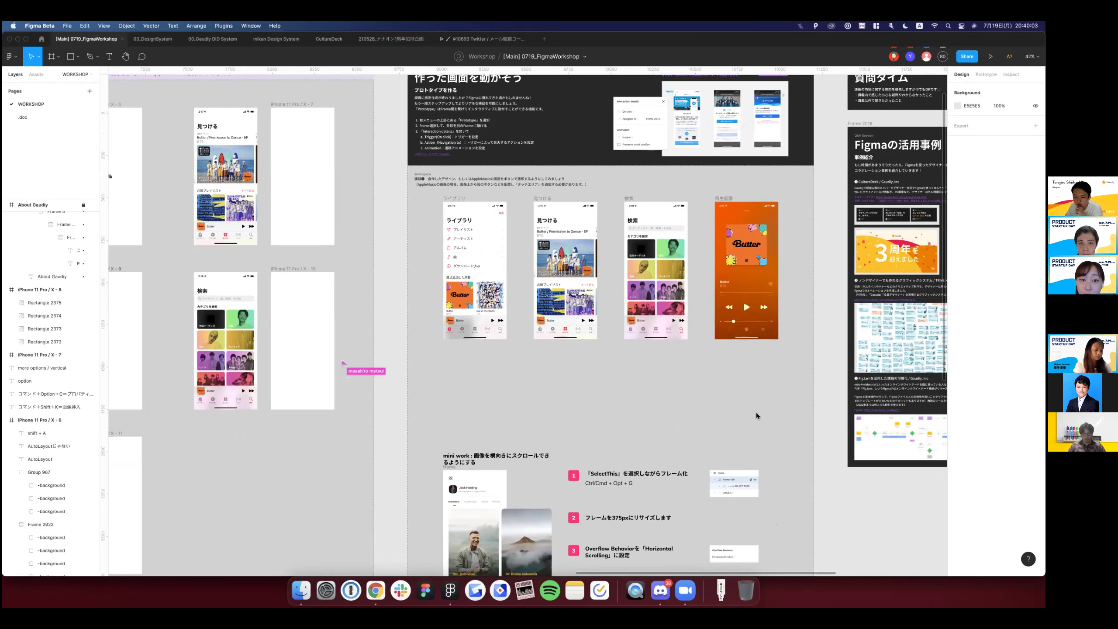
pyautogui.hscroll(1, 670, 386)
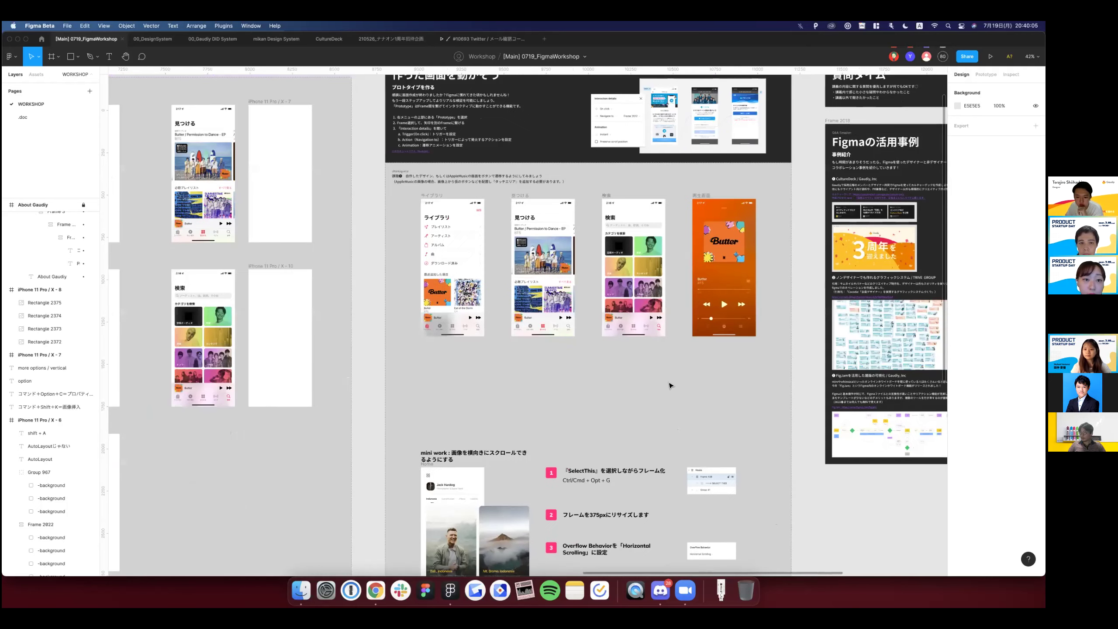
pyautogui.scroll(-2, 669, 386)
pyautogui.scroll(-2, 670, 385)
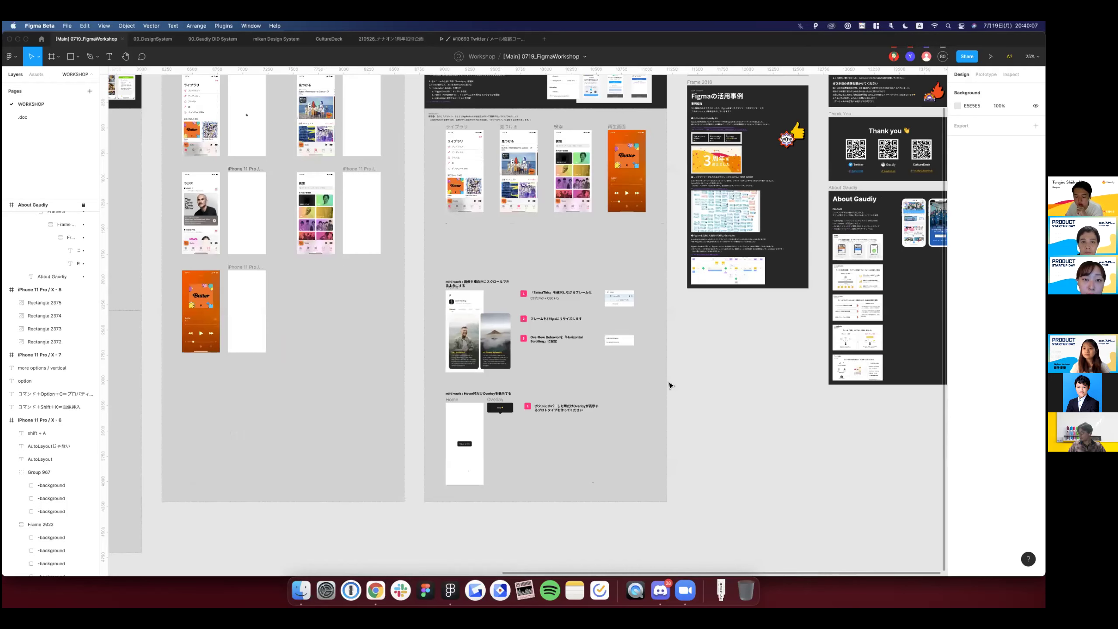
pyautogui.scroll(1, 669, 386)
pyautogui.scroll(1, 670, 385)
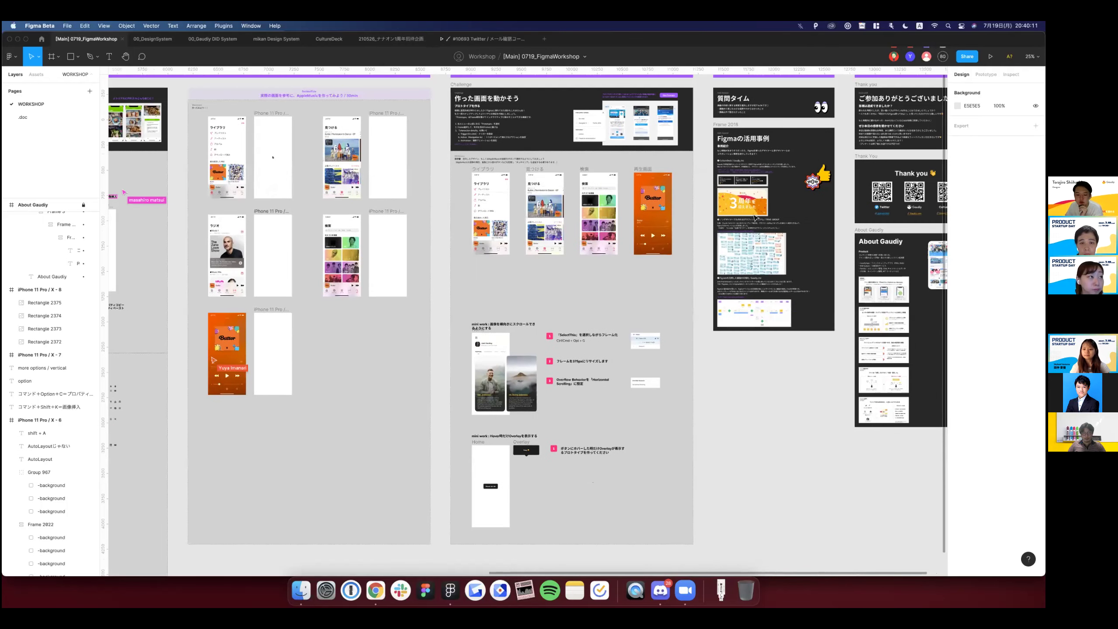
# Switch to Discord and enlarge a participant's Library screen screenshot, then close it.
pyautogui.press('super+Tab')
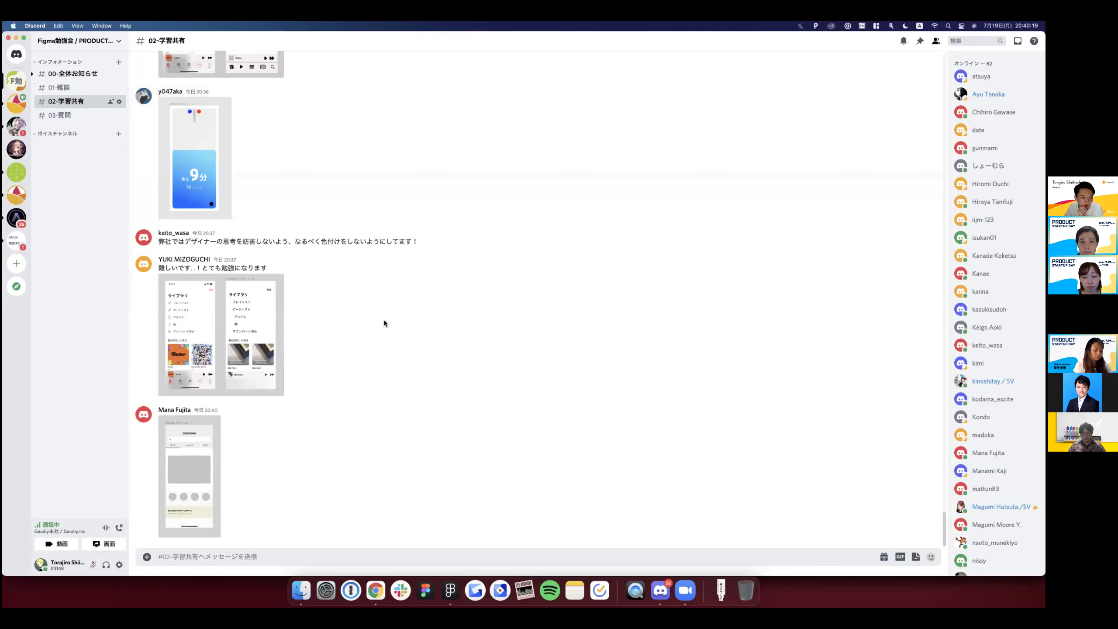
pyautogui.click(221, 343)
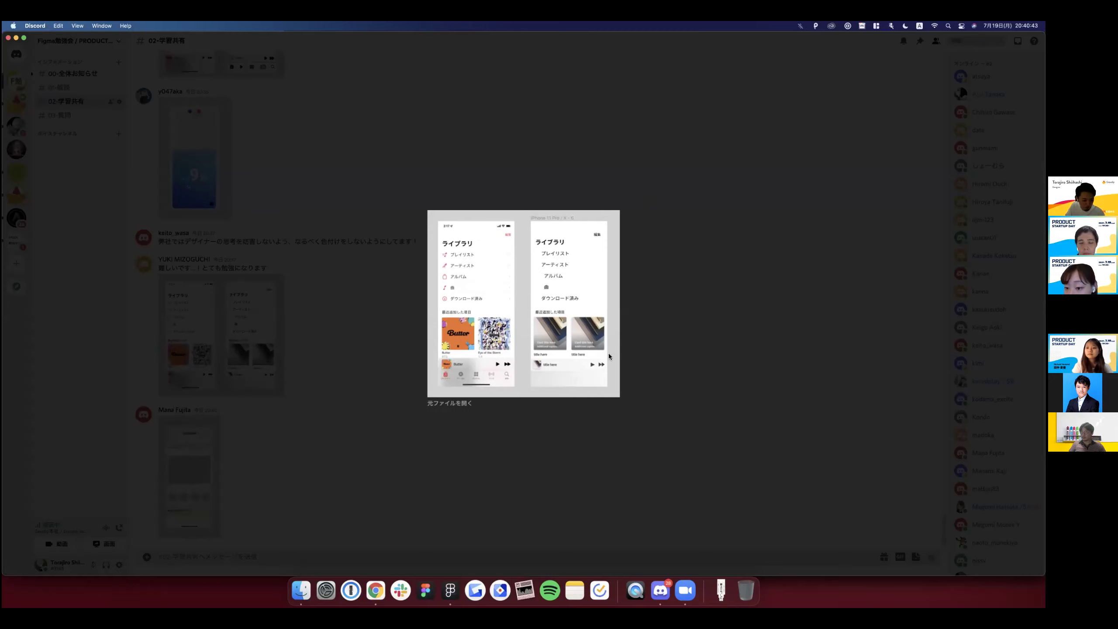
pyautogui.press('Escape')
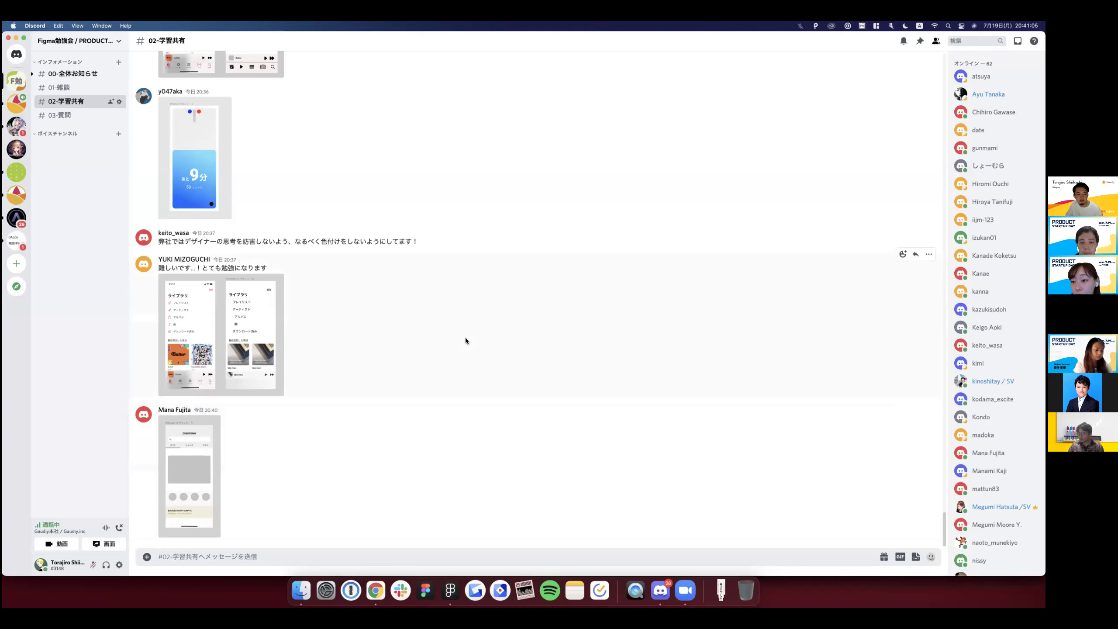
# Scroll through the 02-学習共有 channel's shared music library and timer mockups.
pyautogui.scroll(5, 465, 340)
pyautogui.scroll(3, 465, 340)
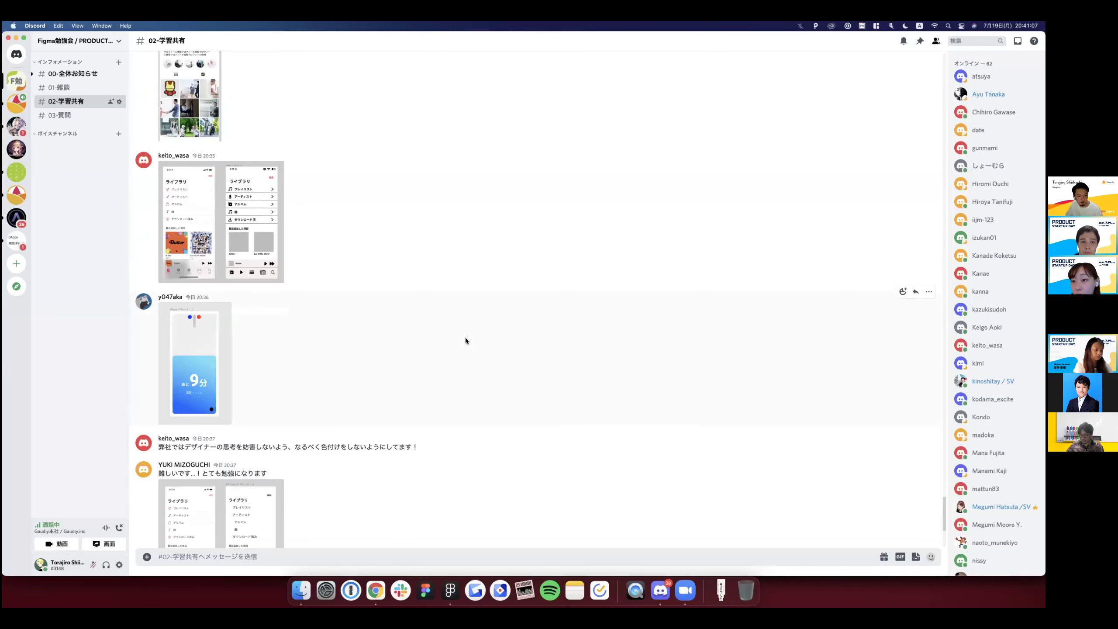
pyautogui.scroll(-4, 464, 337)
pyautogui.scroll(4, 465, 337)
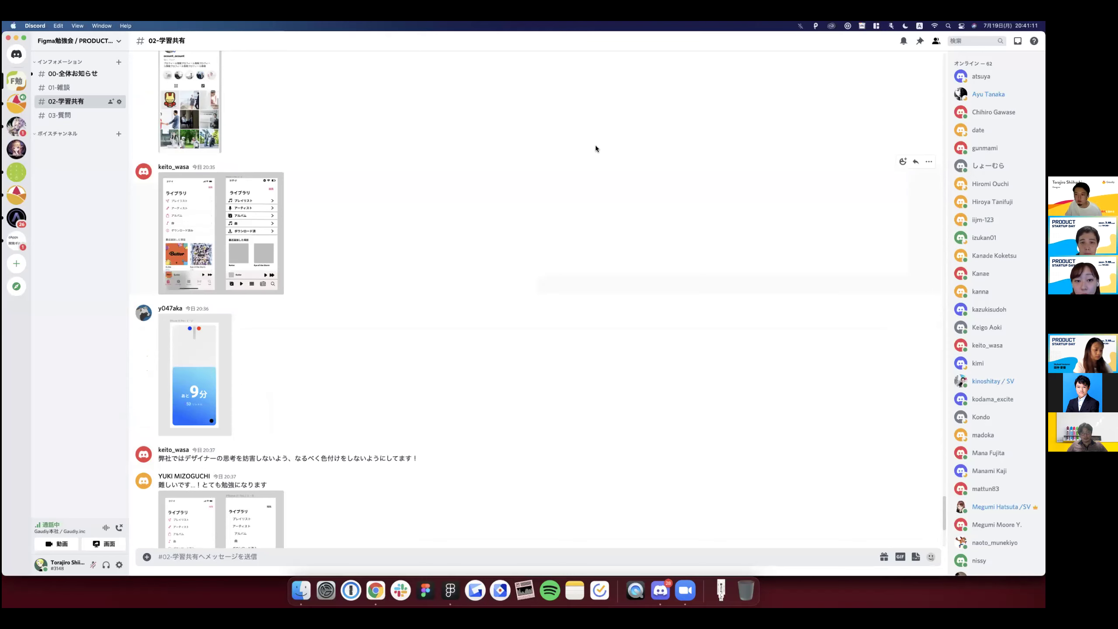
pyautogui.scroll(-5, 595, 148)
pyautogui.scroll(3, 595, 148)
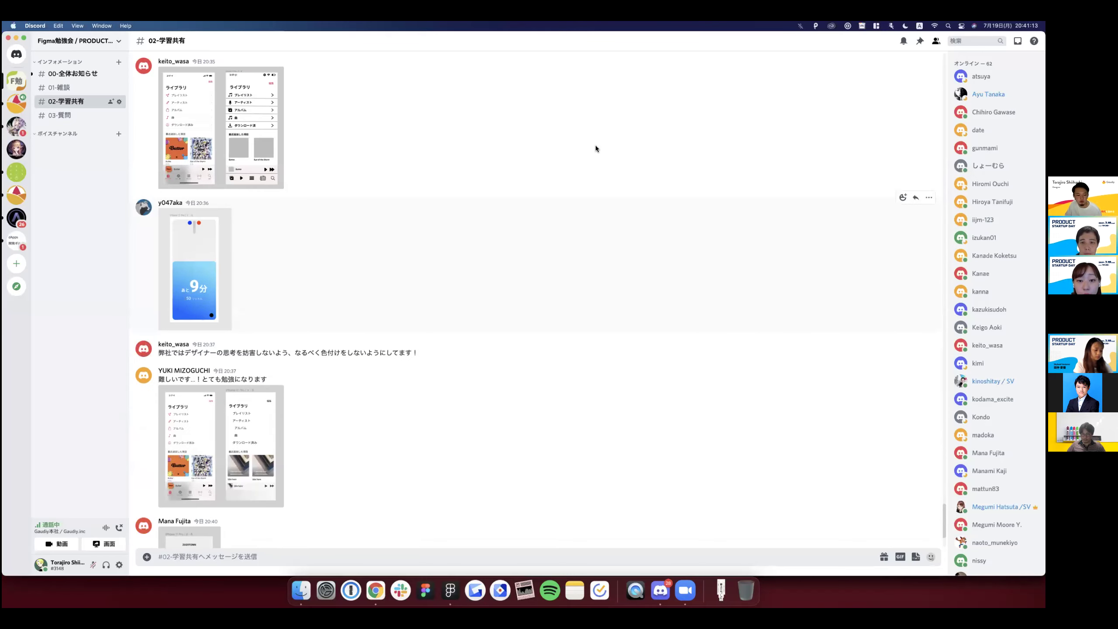
pyautogui.scroll(-3, 595, 149)
# Return to Figma and pan the workshop board toward the Q&A 質問タイム slide.
pyautogui.press('super+Tab')
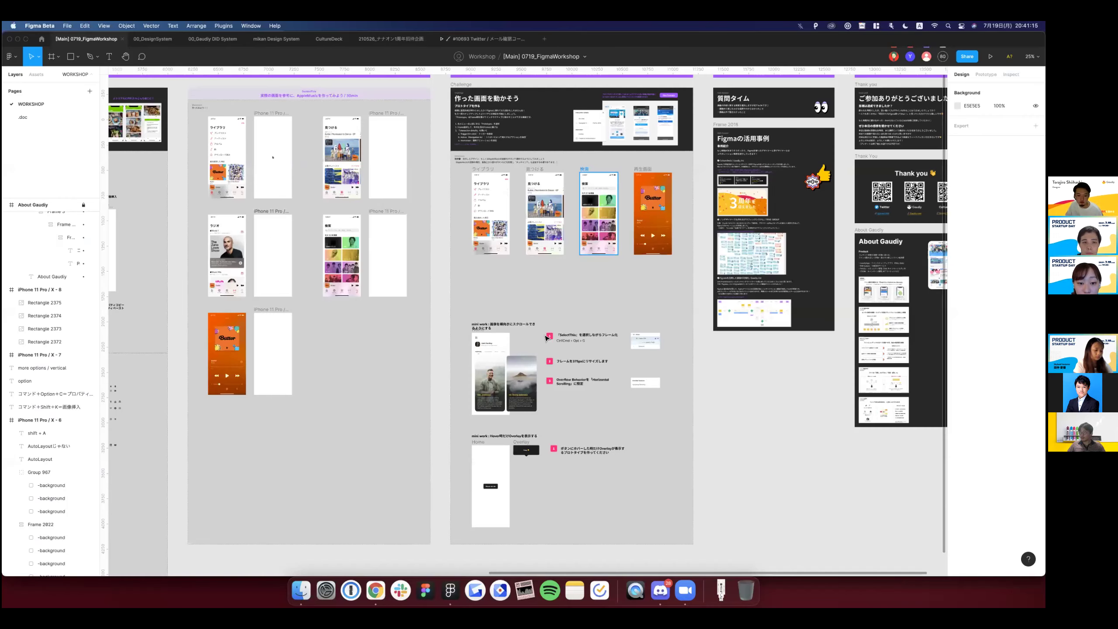
pyautogui.hscroll(5, 379, 353)
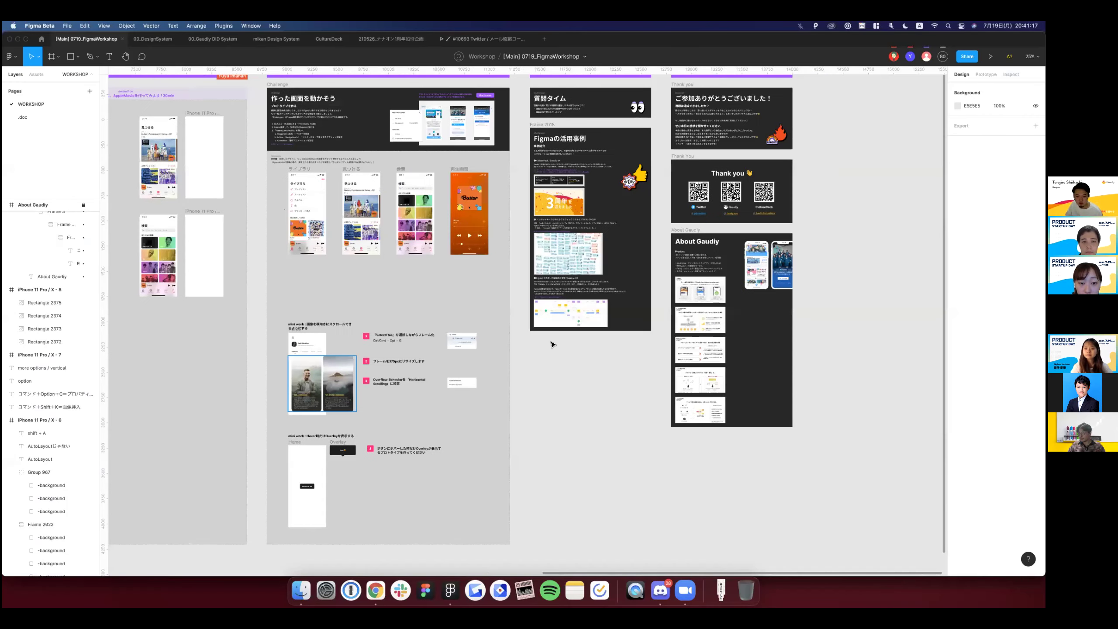
pyautogui.hscroll(-3, 551, 343)
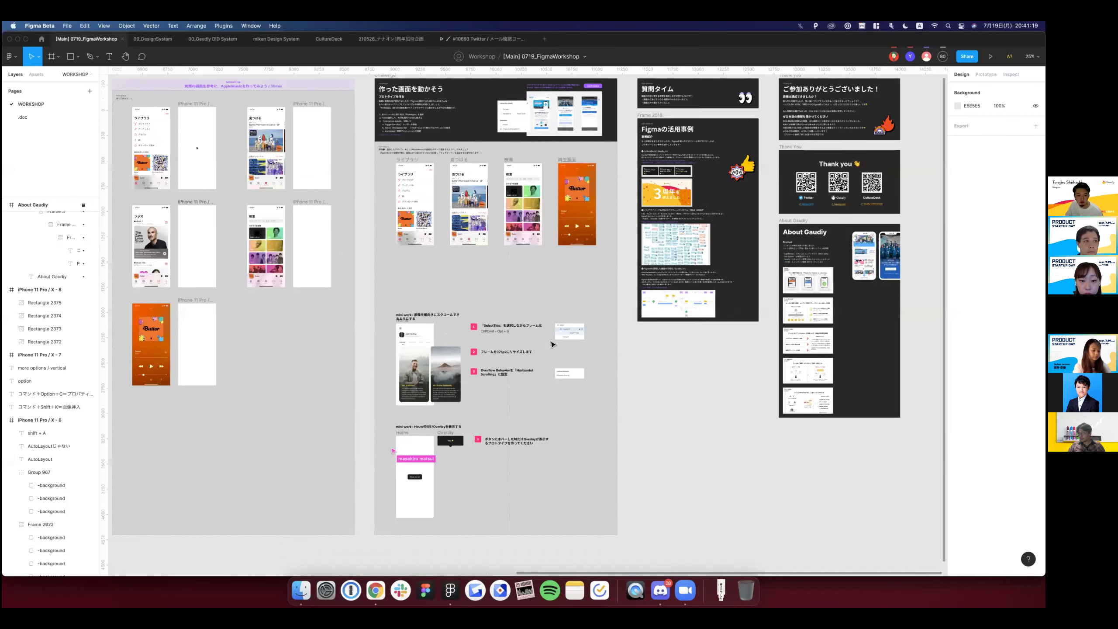
pyautogui.hscroll(-2, 551, 344)
pyautogui.scroll(-2, 552, 344)
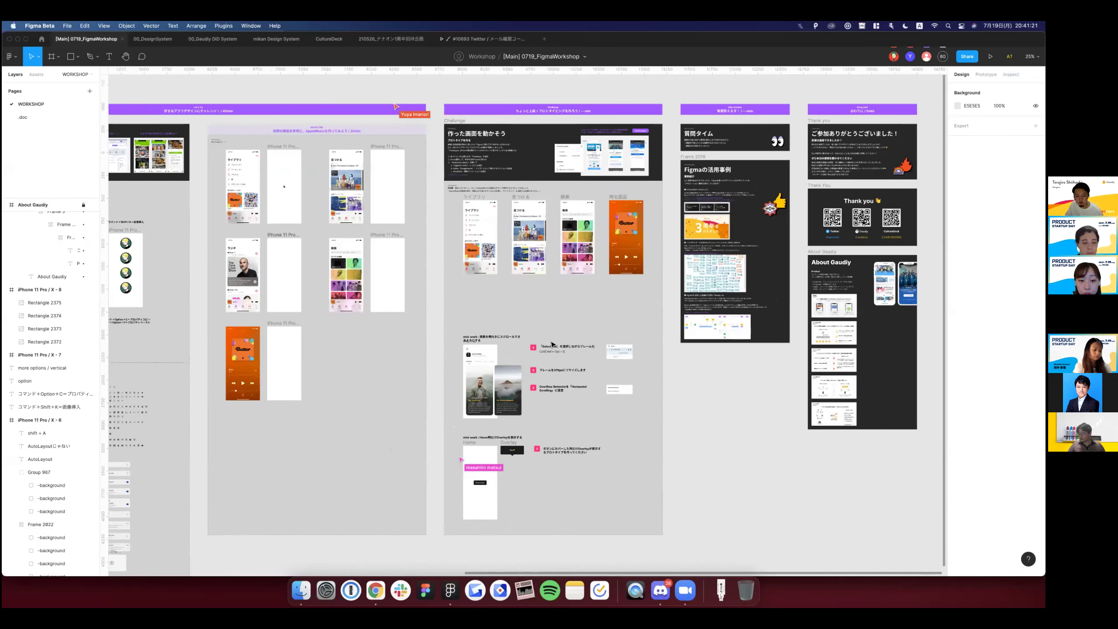
pyautogui.hscroll(4, 552, 343)
pyautogui.hscroll(1, 552, 343)
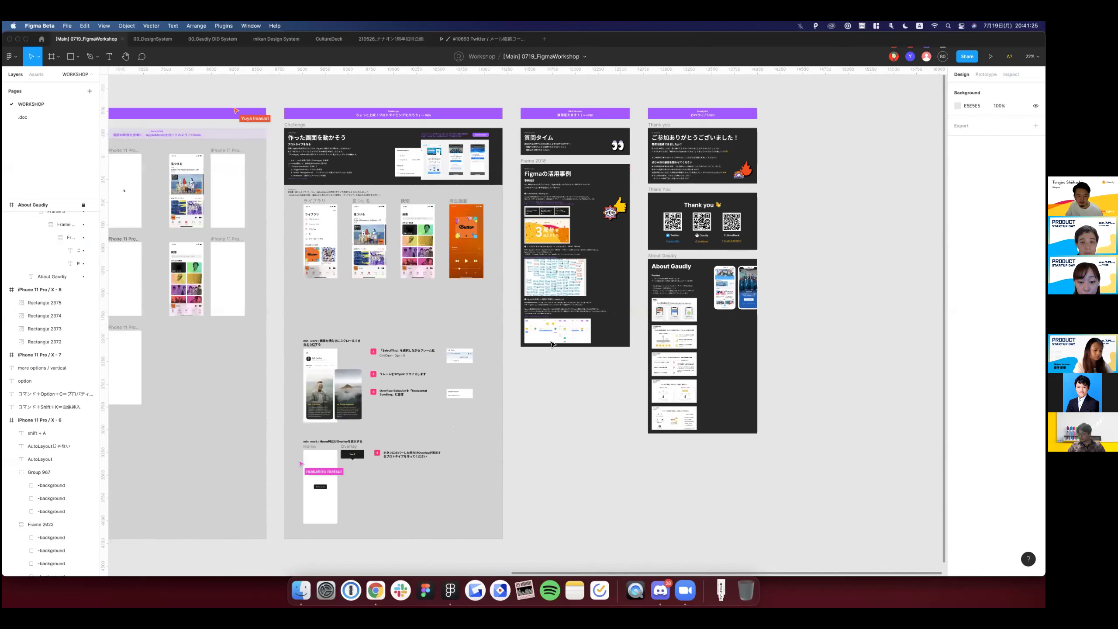
pyautogui.scroll(2, 552, 343)
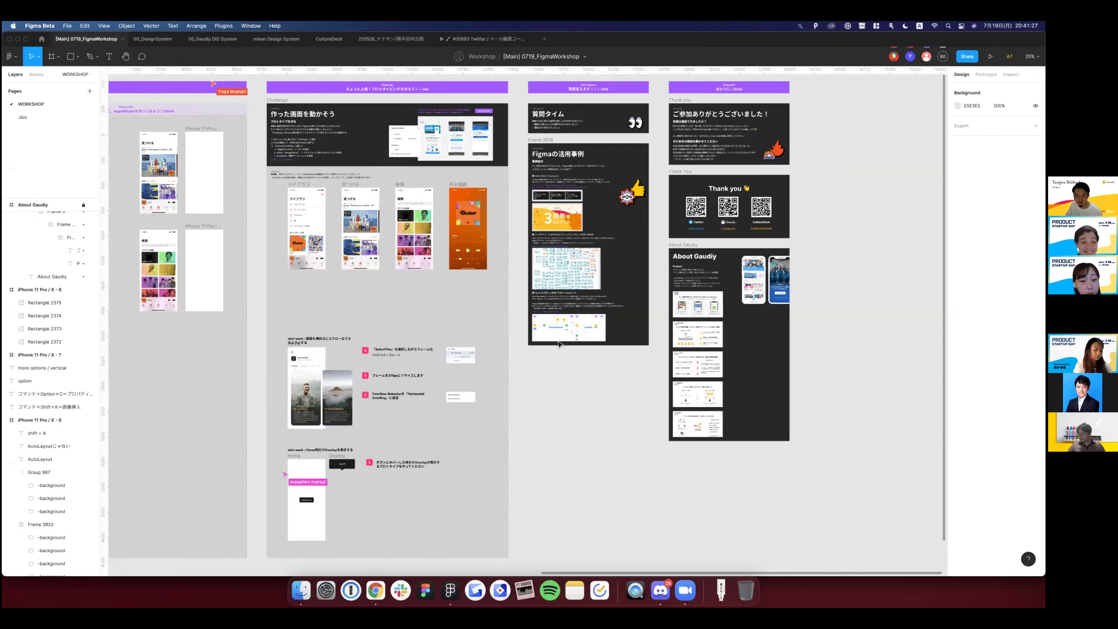
pyautogui.scroll(-1, 552, 344)
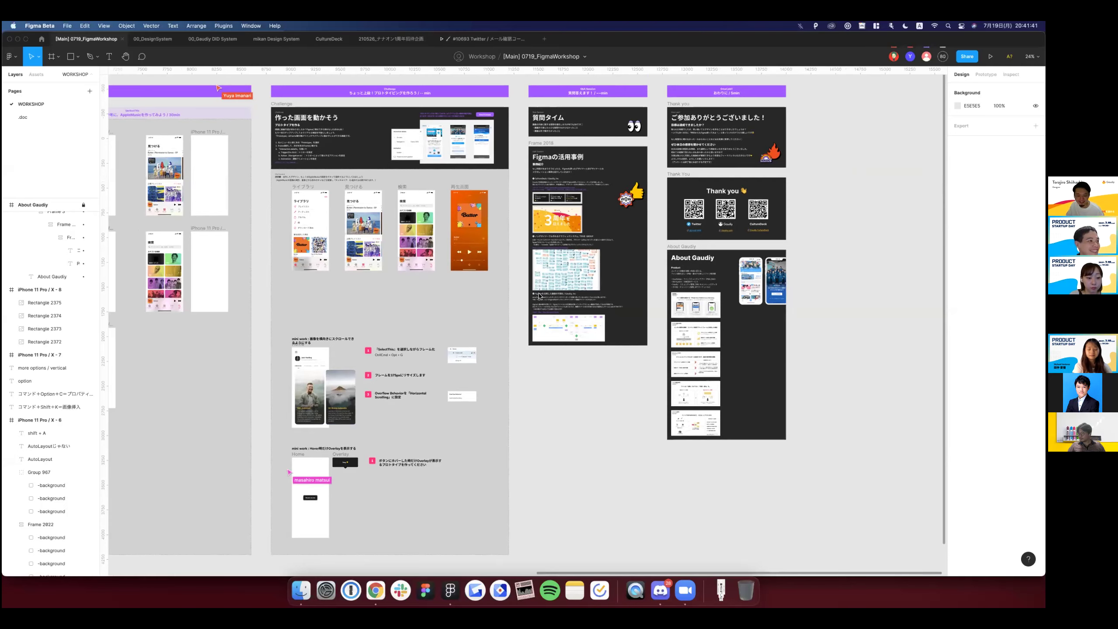
pyautogui.scroll(2, 538, 296)
pyautogui.hscroll(3, 538, 296)
pyautogui.hscroll(-8, 538, 296)
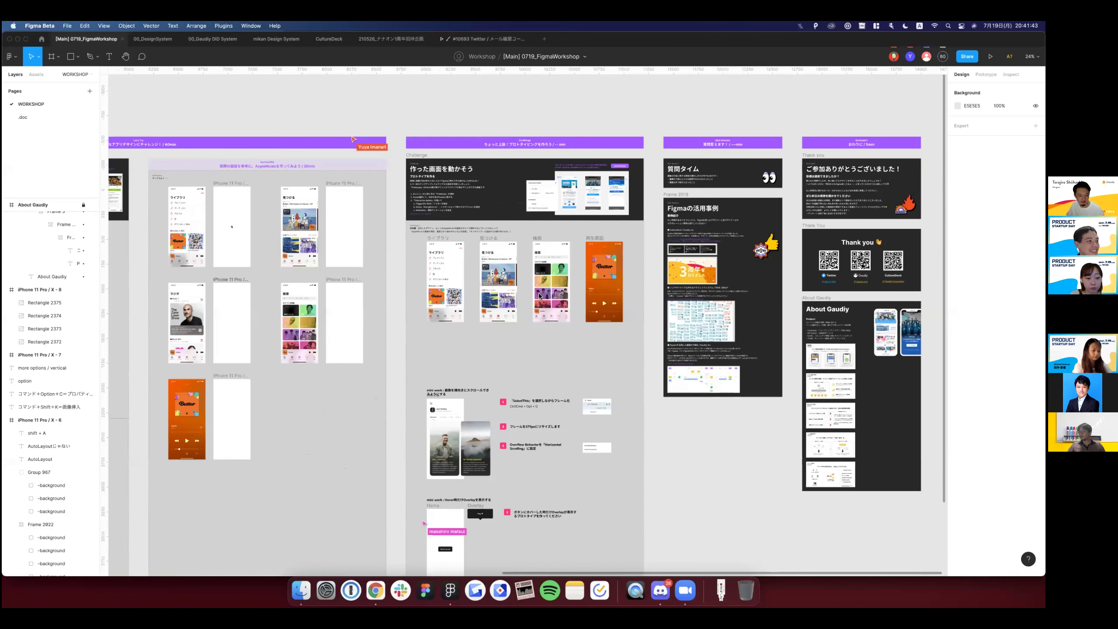
# Zoom in close on the Figmaの活用事例 case-study slide.
pyautogui.hotkey('ctrl', 'Left')
pyautogui.hotkey('ctrl', 'Right')
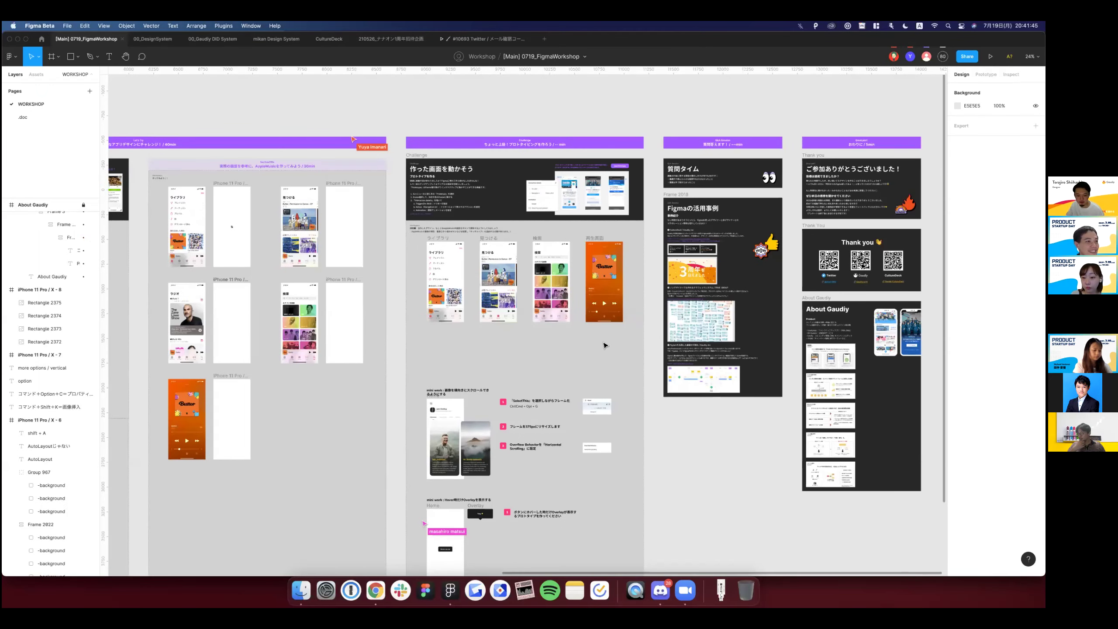
pyautogui.scroll(3, 590, 194)
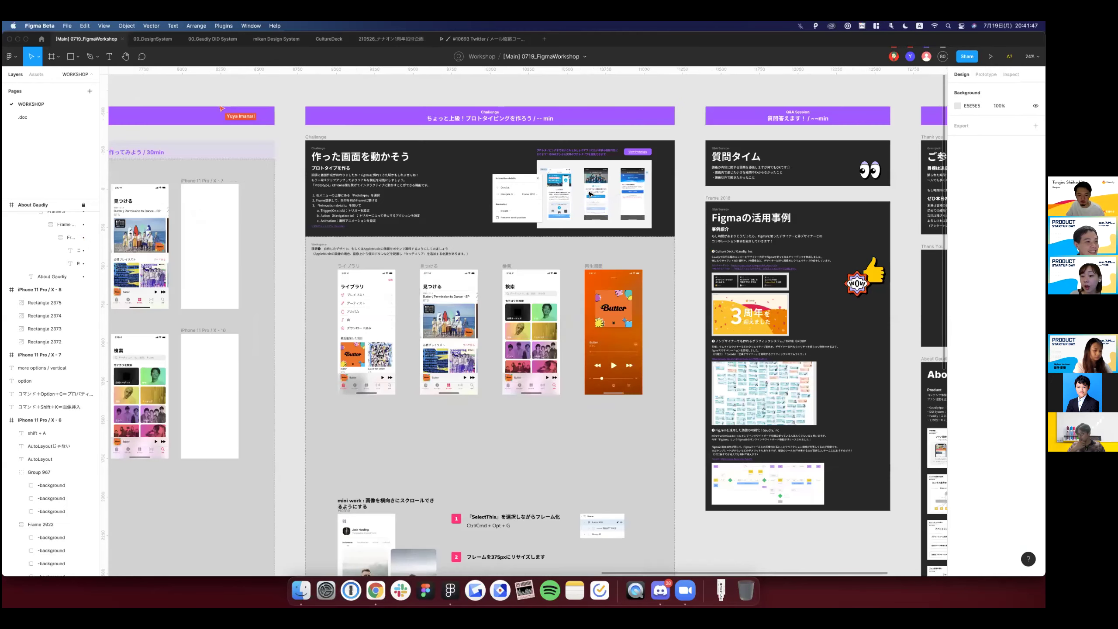
pyautogui.scroll(2, 590, 194)
pyautogui.hscroll(10, 590, 194)
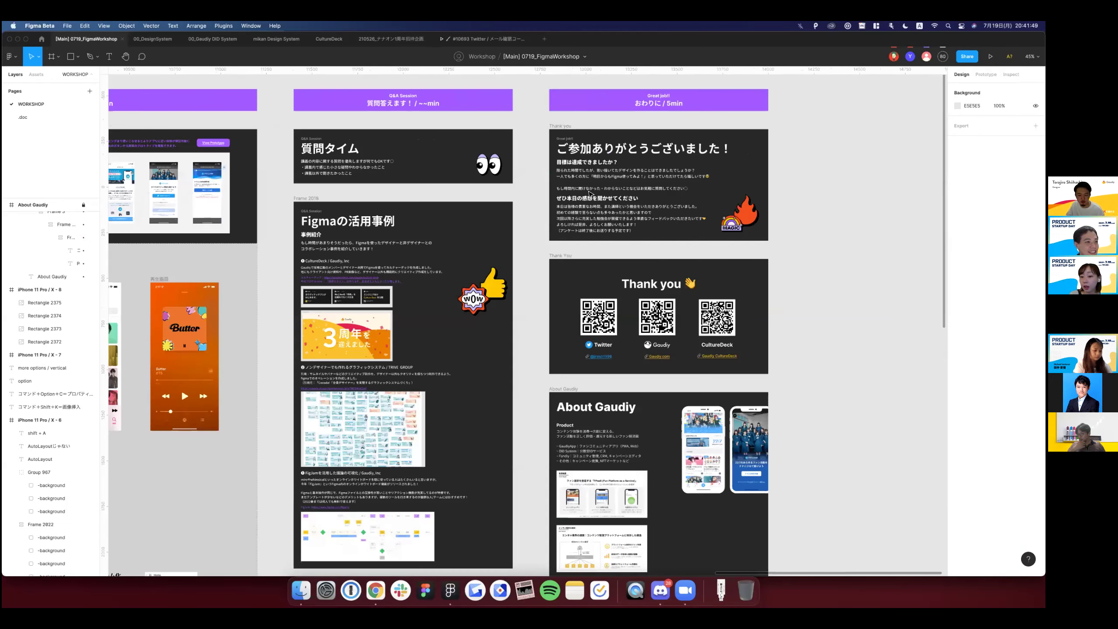
pyautogui.scroll(2, 590, 193)
pyautogui.scroll(2, 590, 194)
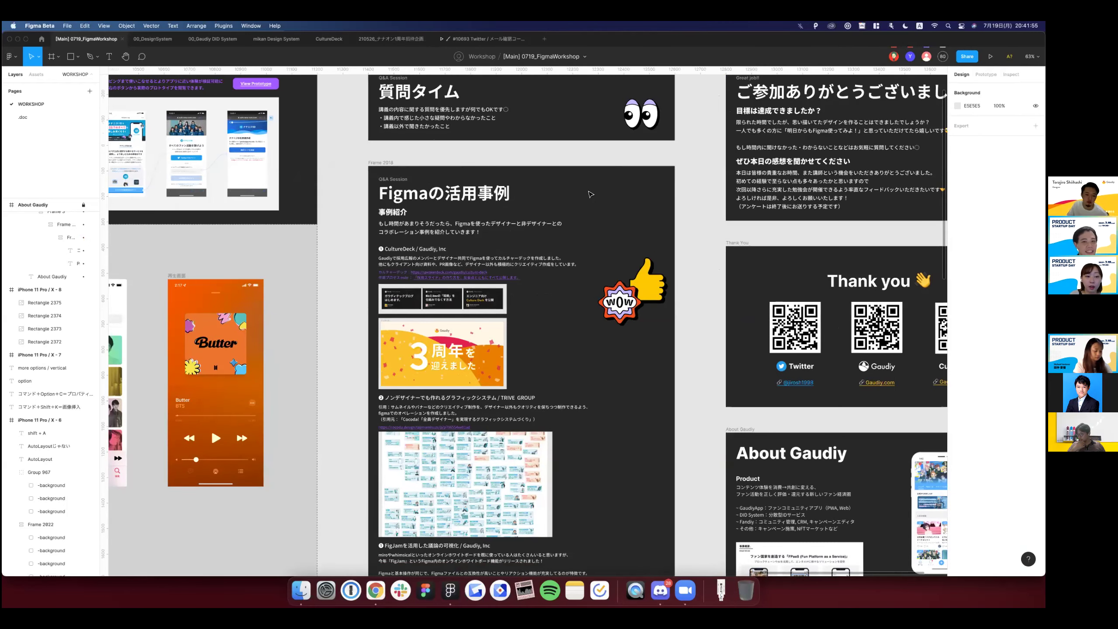
pyautogui.scroll(3, 513, 214)
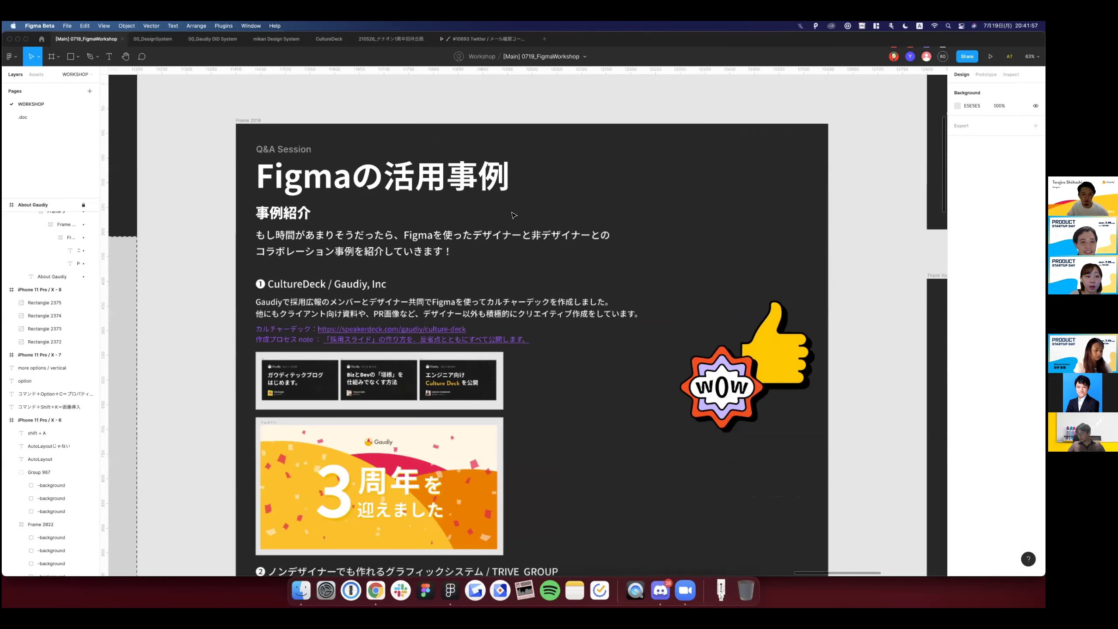
pyautogui.scroll(-5, 513, 215)
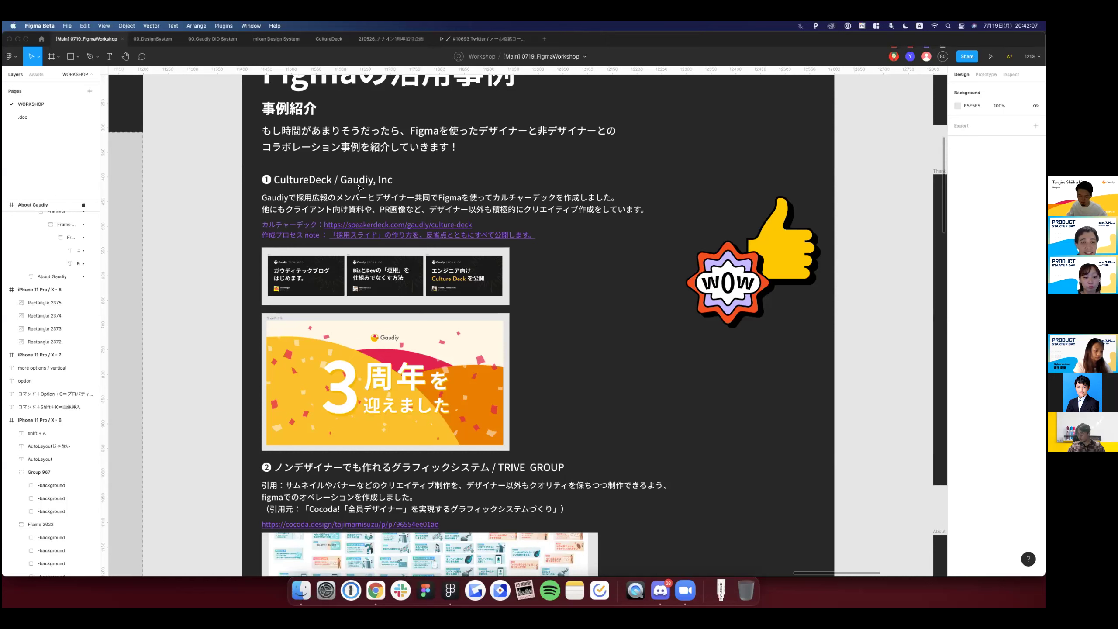
pyautogui.press('XF86MonBrightnessUp')
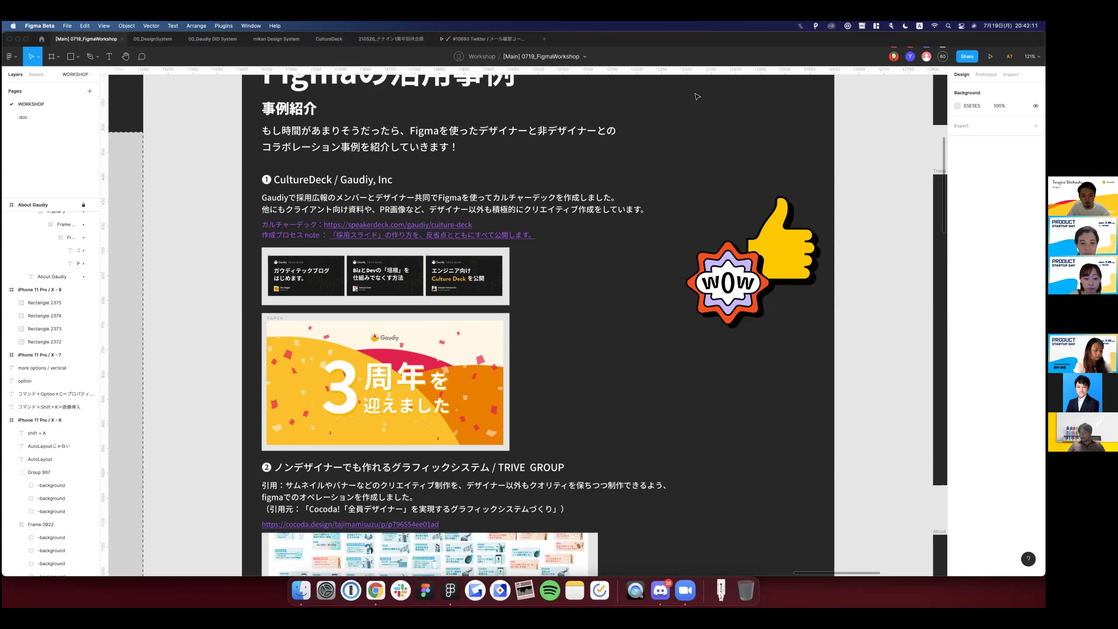
pyautogui.press('XF86MonBrightnessUp')
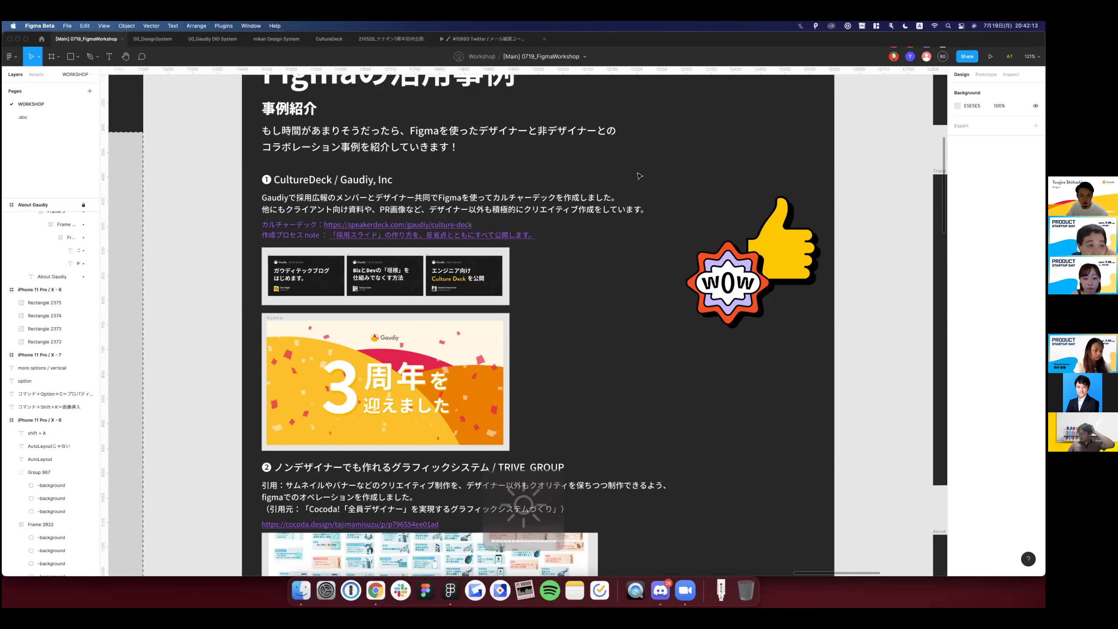
pyautogui.press('XF86MonBrightnessUp')
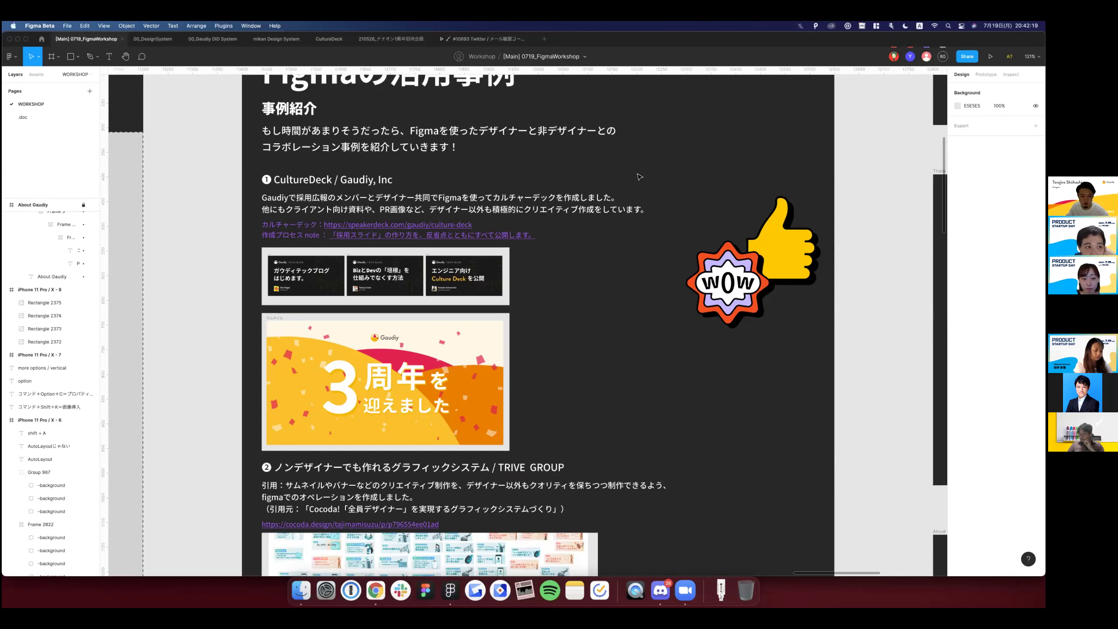
pyautogui.press('XF86MonBrightnessUp')
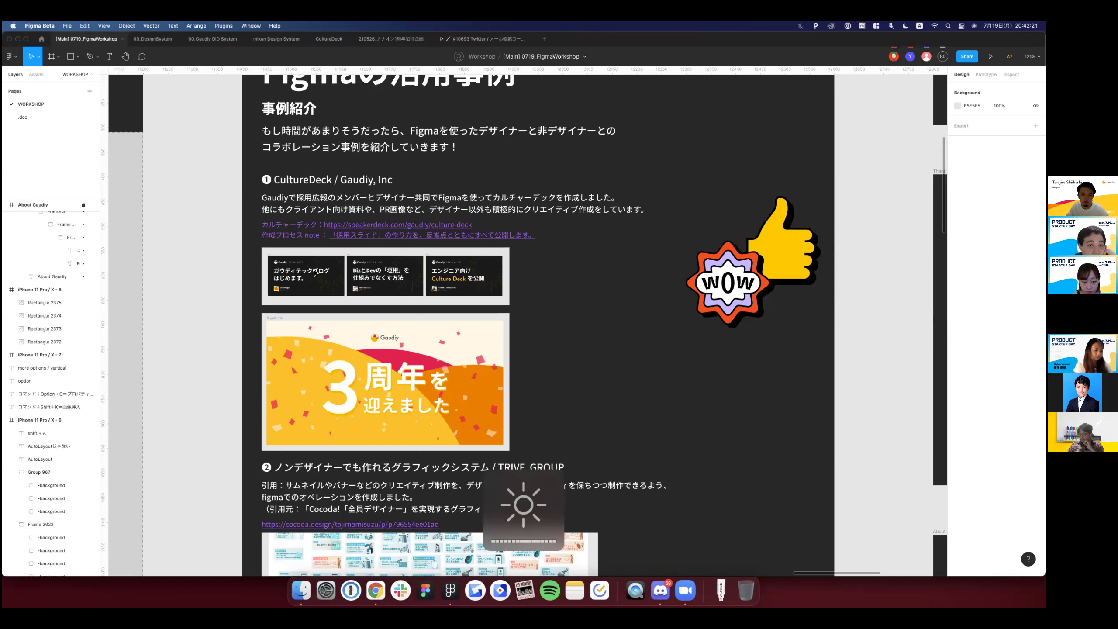
pyautogui.scroll(2, 315, 273)
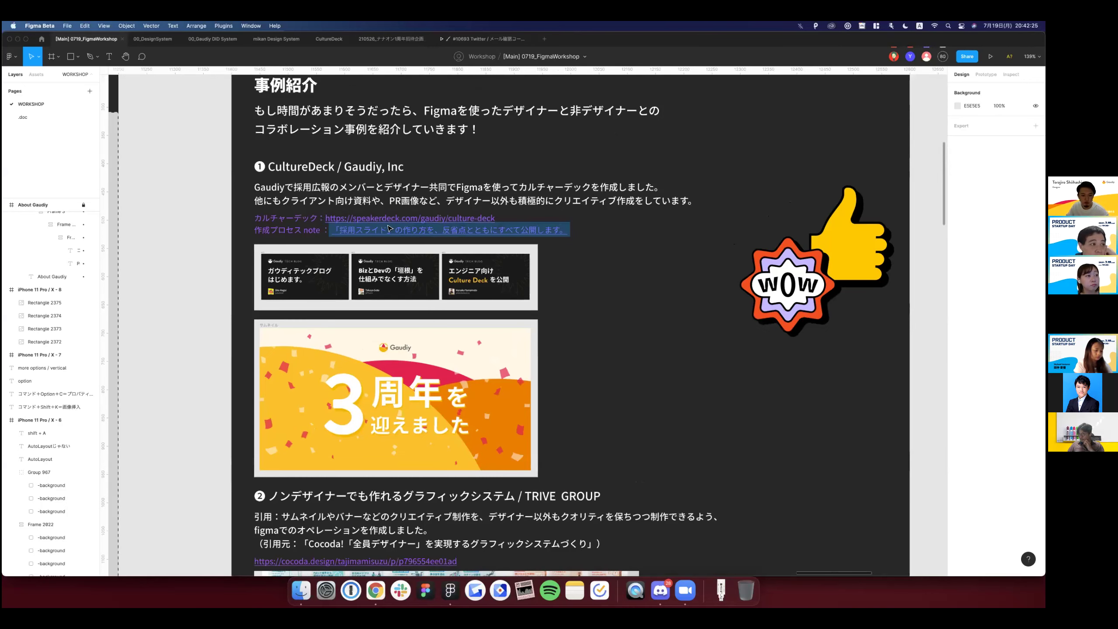
pyautogui.scroll(-2, 433, 249)
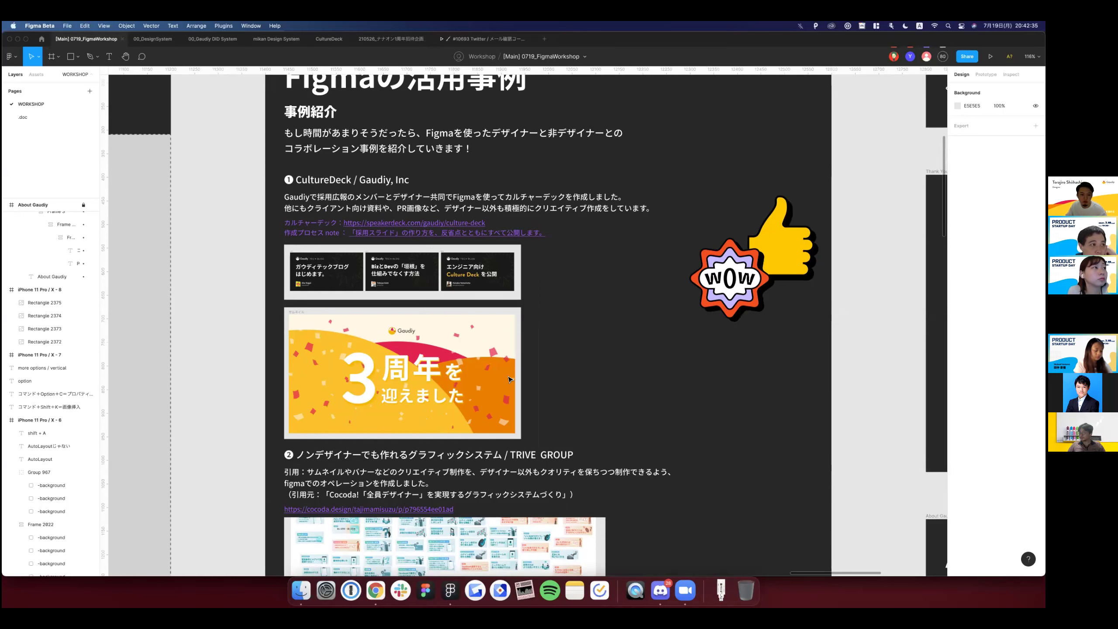
pyautogui.hscroll(2, 509, 379)
pyautogui.hscroll(3, 509, 379)
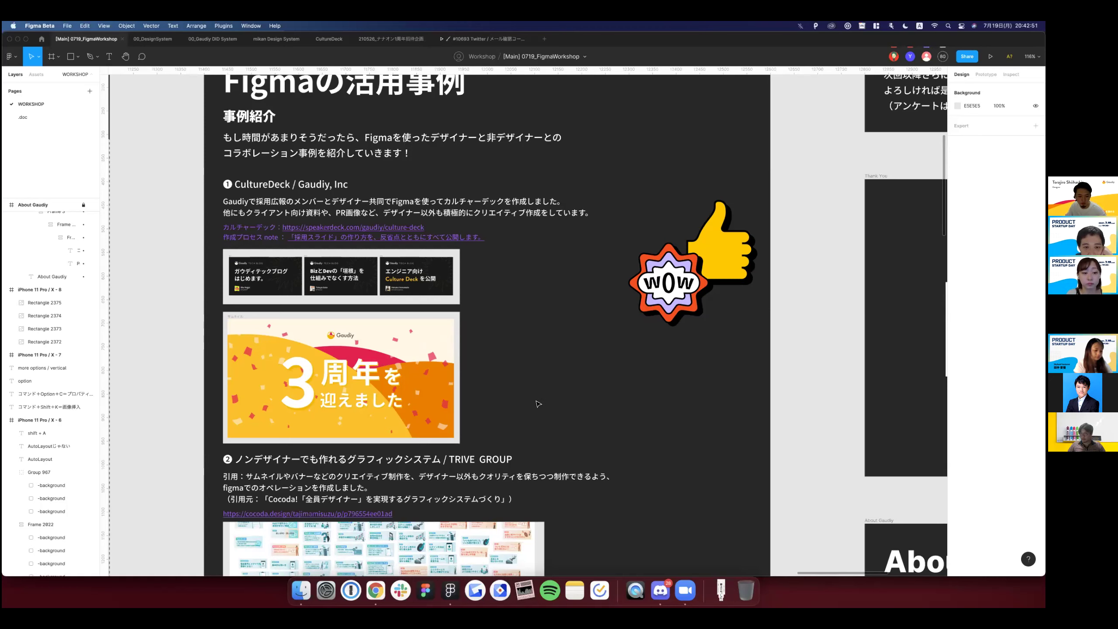
pyautogui.scroll(2, 538, 404)
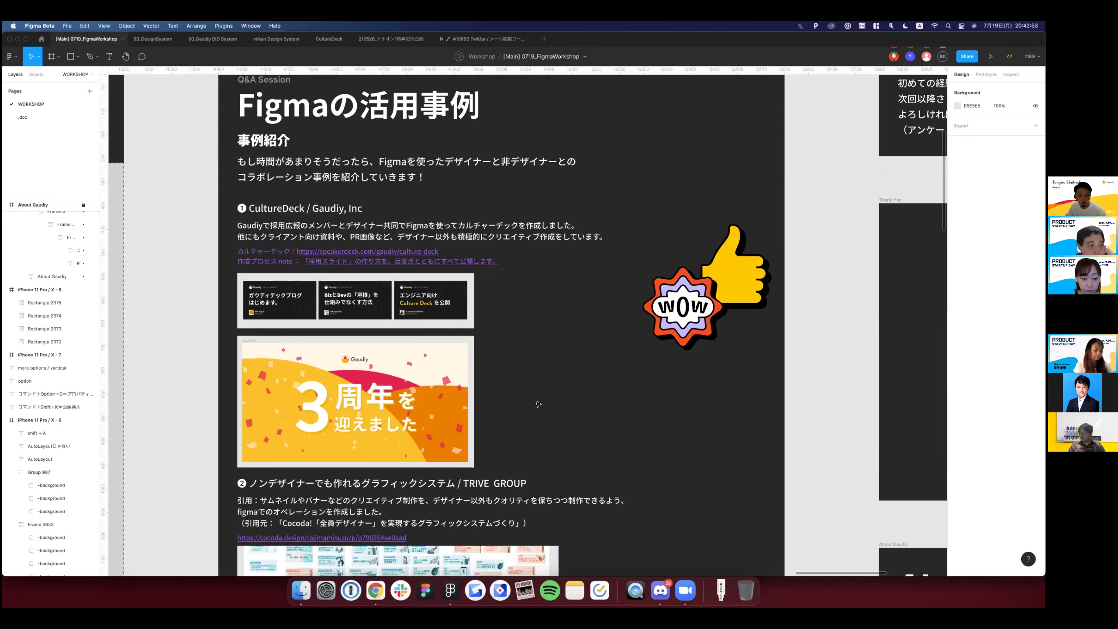
pyautogui.scroll(2, 538, 404)
pyautogui.scroll(2, 537, 404)
pyautogui.hscroll(2, 537, 404)
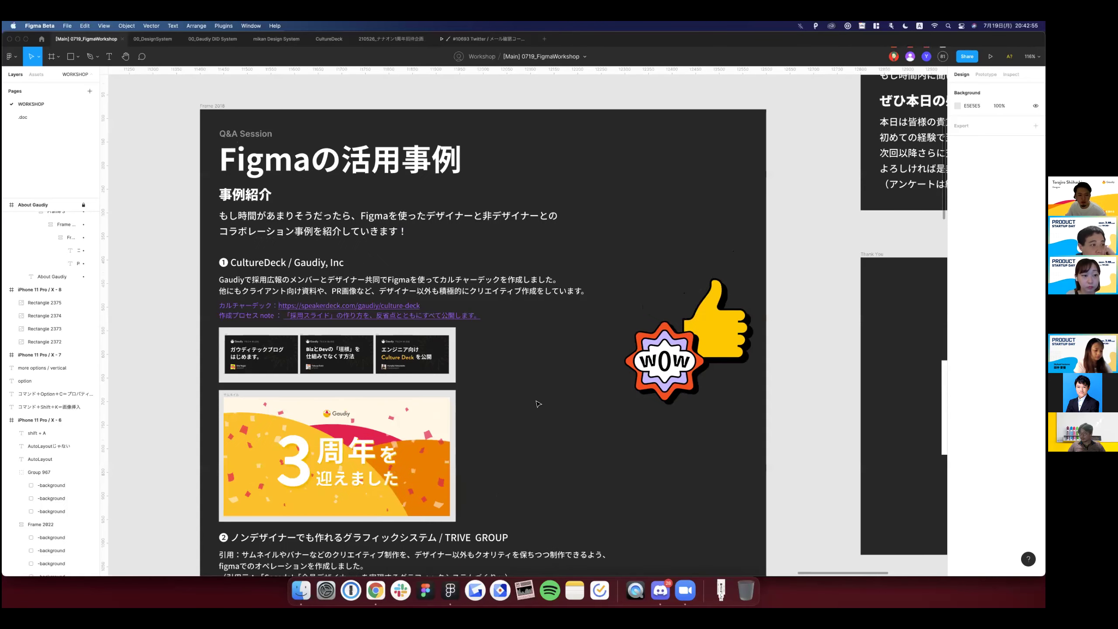
pyautogui.scroll(2, 538, 403)
pyautogui.scroll(-2, 538, 404)
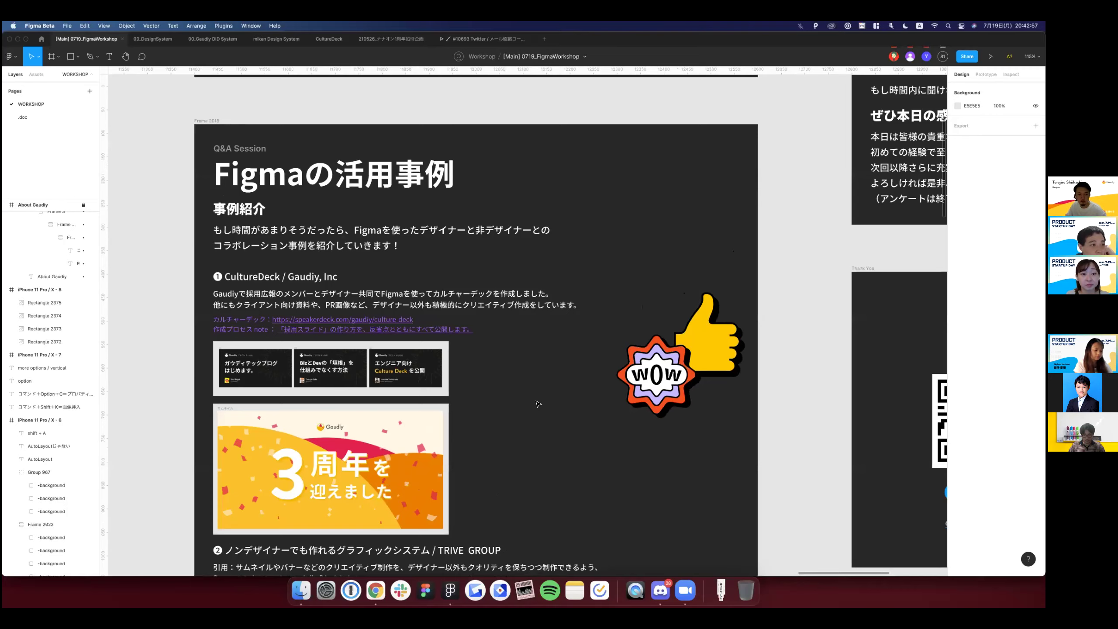
pyautogui.scroll(2, 538, 404)
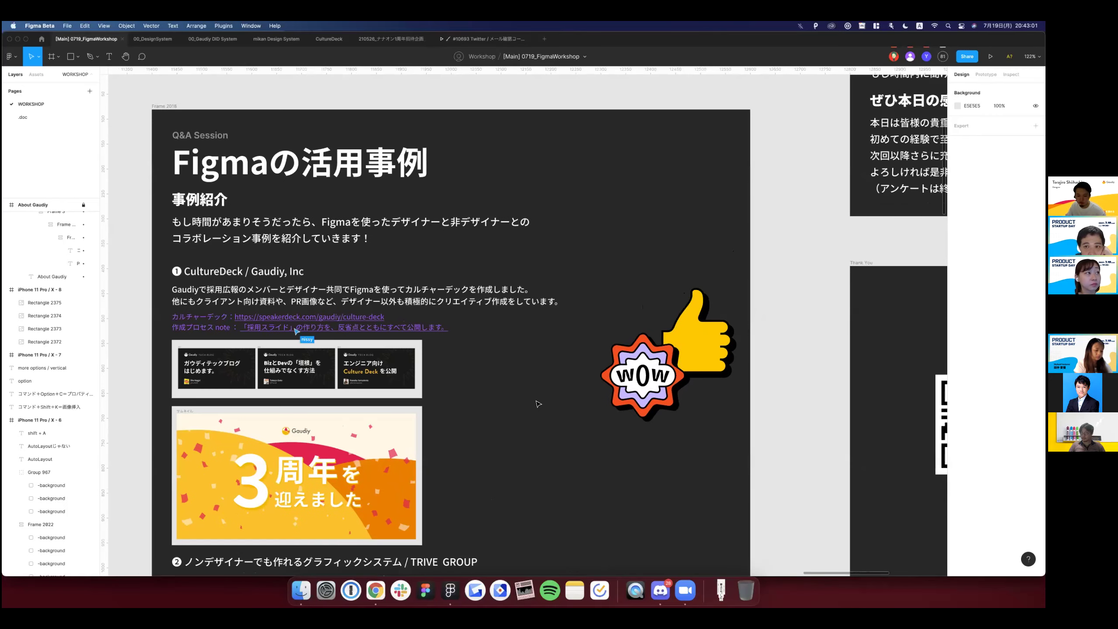
pyautogui.hscroll(-3, 538, 403)
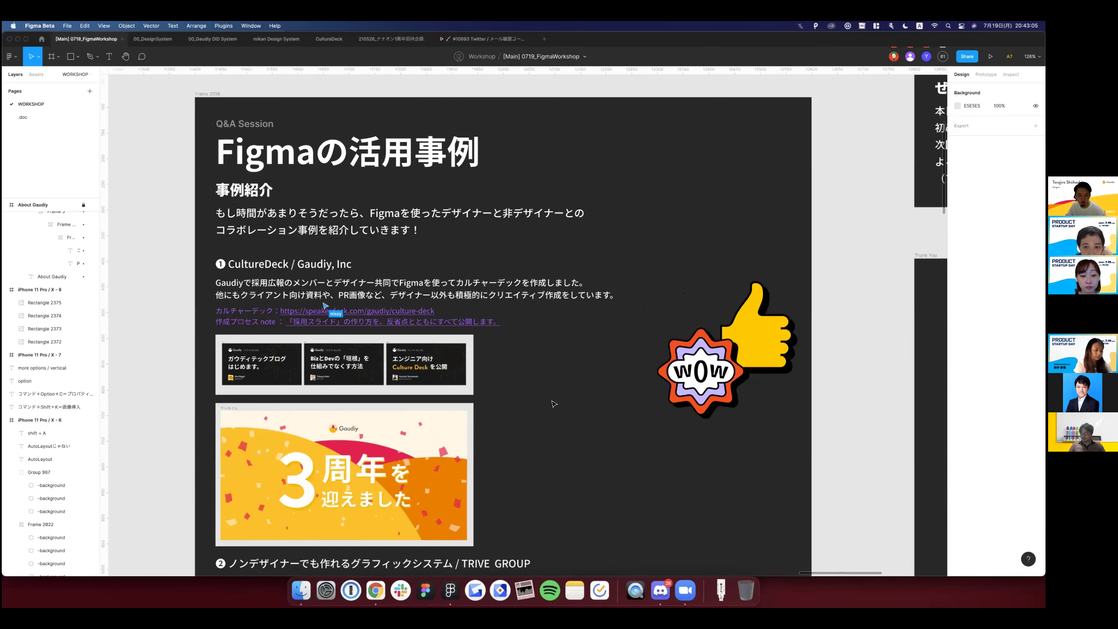
pyautogui.scroll(1, 552, 404)
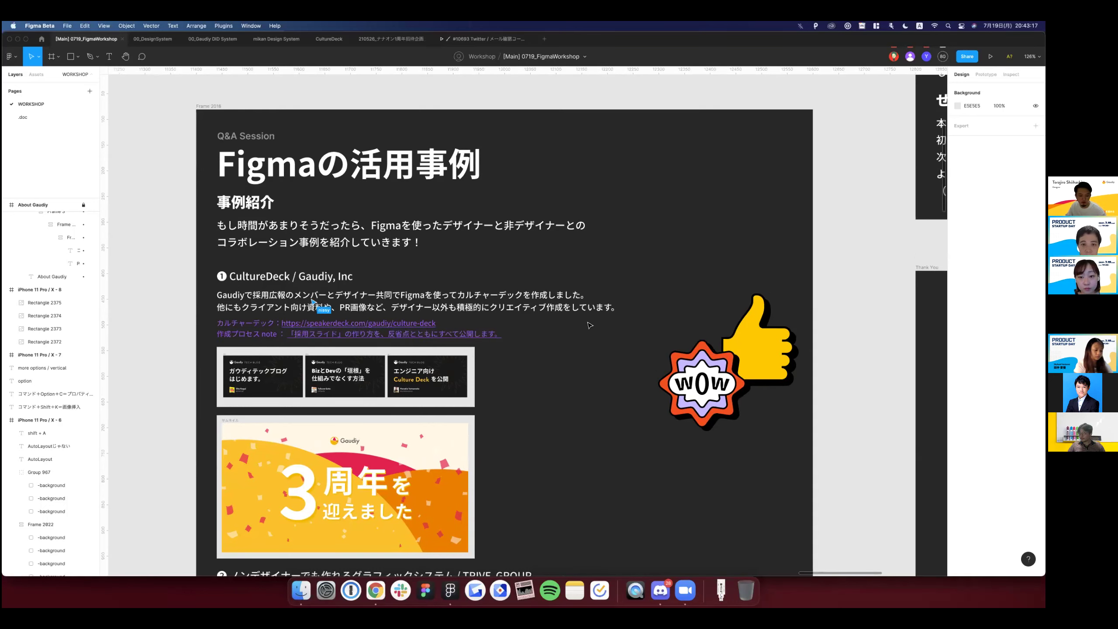
pyautogui.scroll(-5, 590, 324)
# Scroll down to case ❷, TRIVE GROUP's graphic system, and zoom in on it.
pyautogui.scroll(-2, 589, 325)
pyautogui.hscroll(-2, 590, 324)
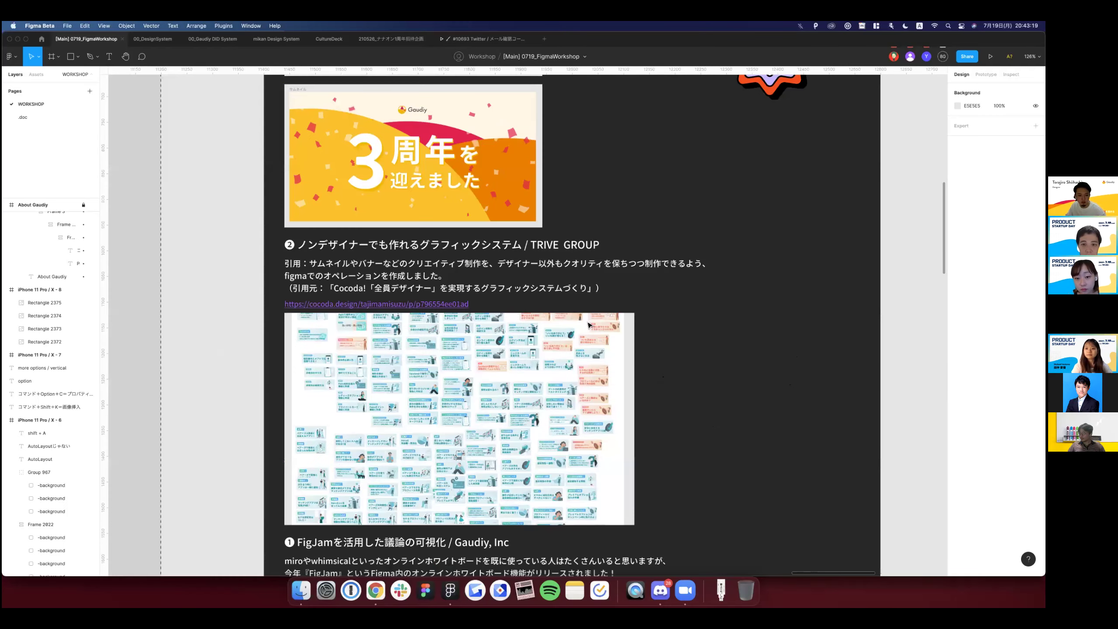
pyautogui.scroll(-3, 589, 325)
pyautogui.scroll(2, 590, 194)
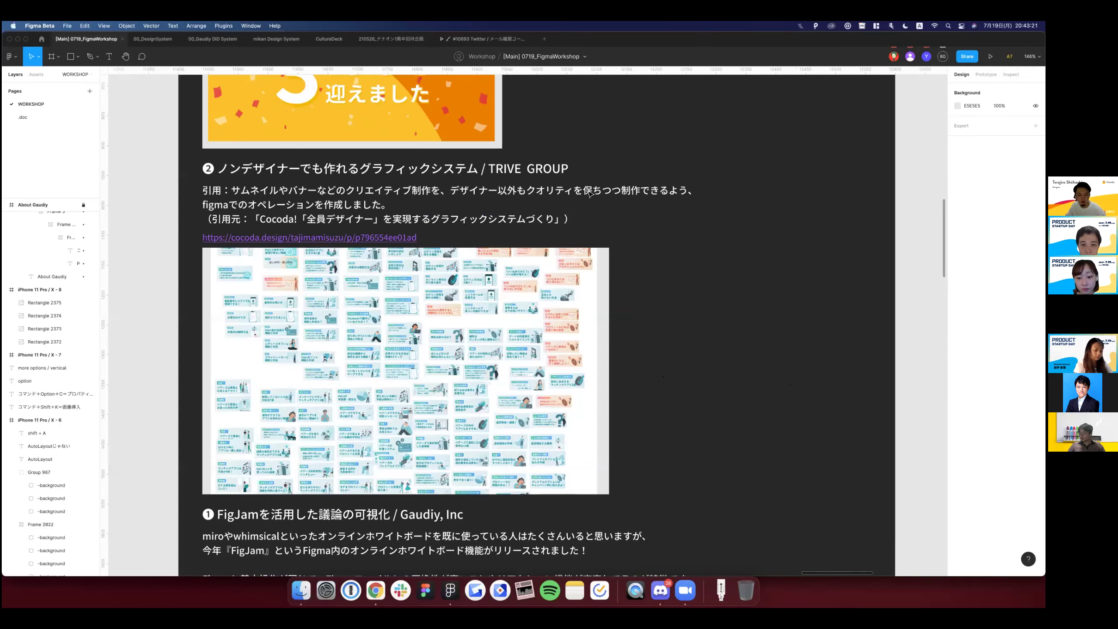
pyautogui.scroll(1, 589, 193)
pyautogui.scroll(1, 396, 189)
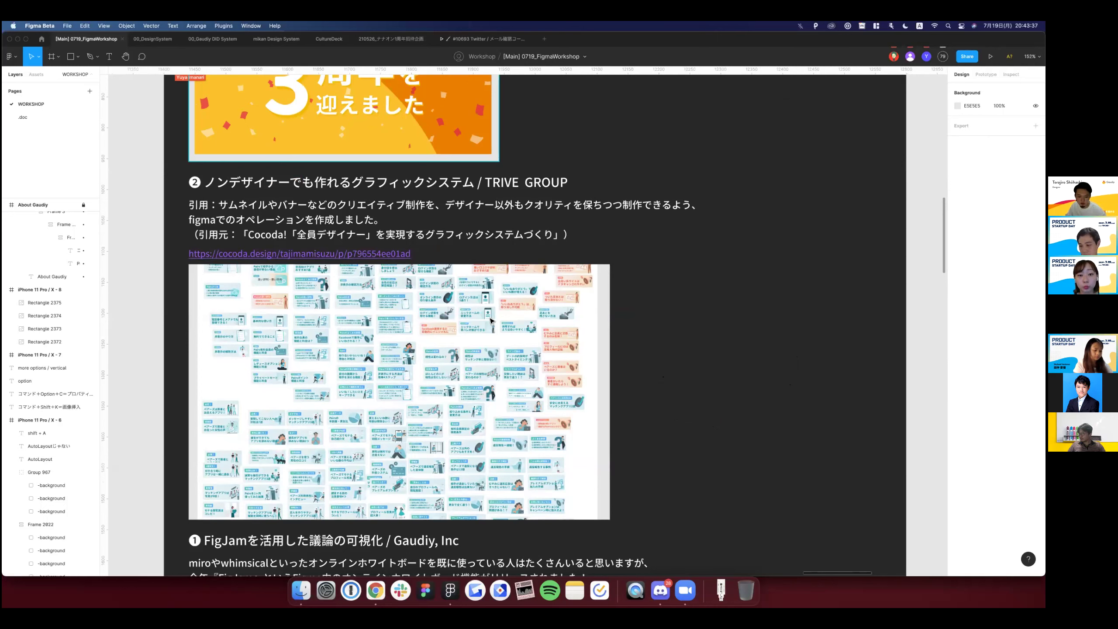
# Zoom into the Pairs cards and add a テキスト text label among them.
pyautogui.scroll(5, 469, 337)
pyautogui.scroll(10, 532, 367)
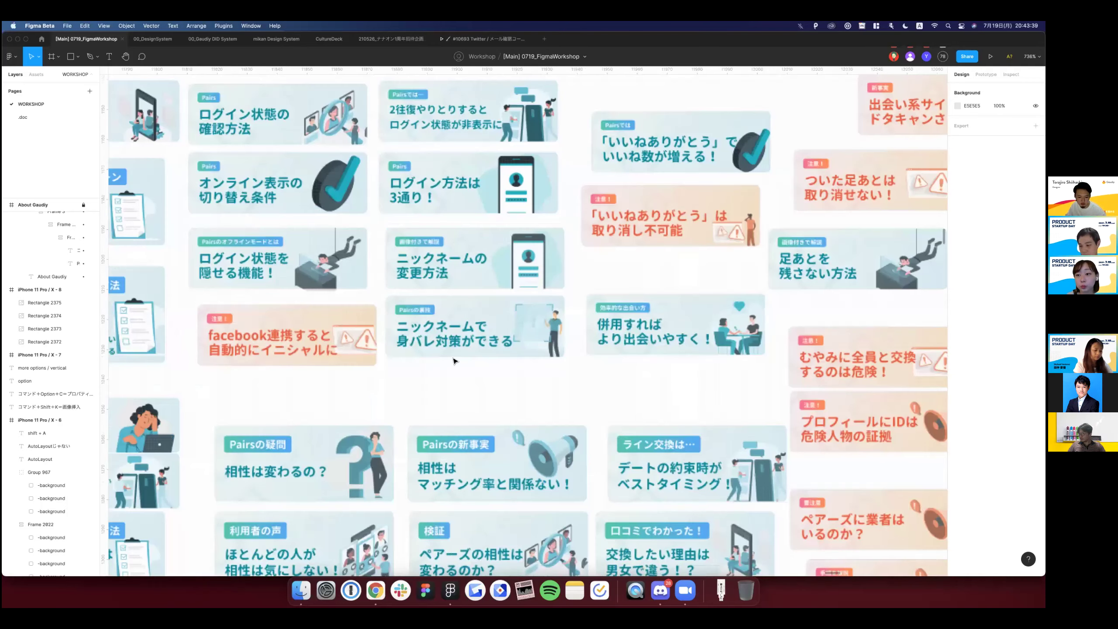
pyautogui.press('r')
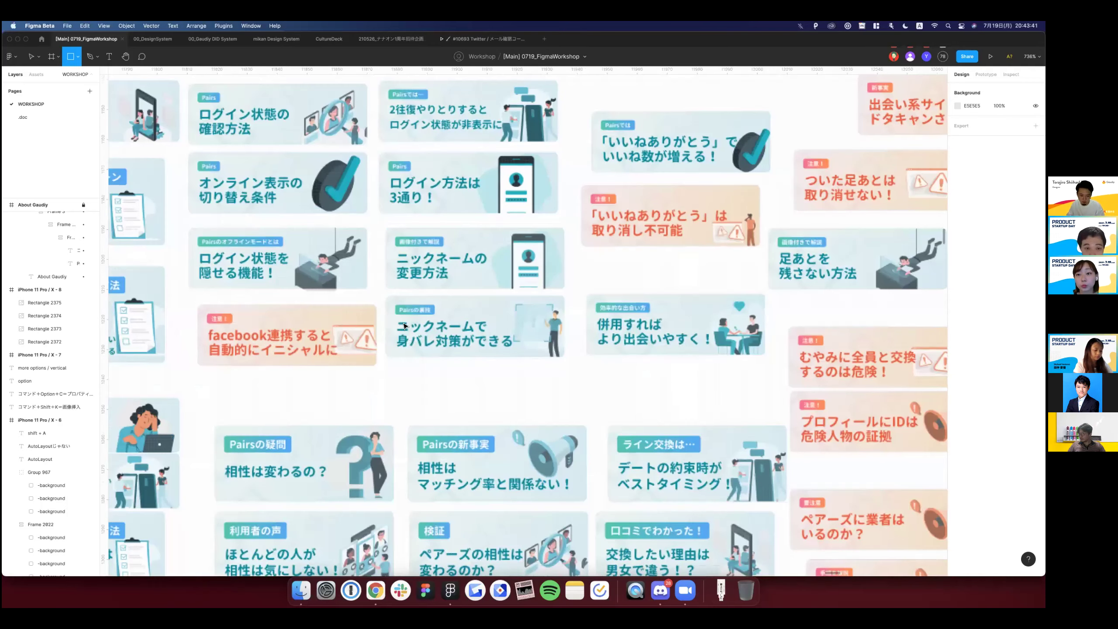
pyautogui.click(405, 326)
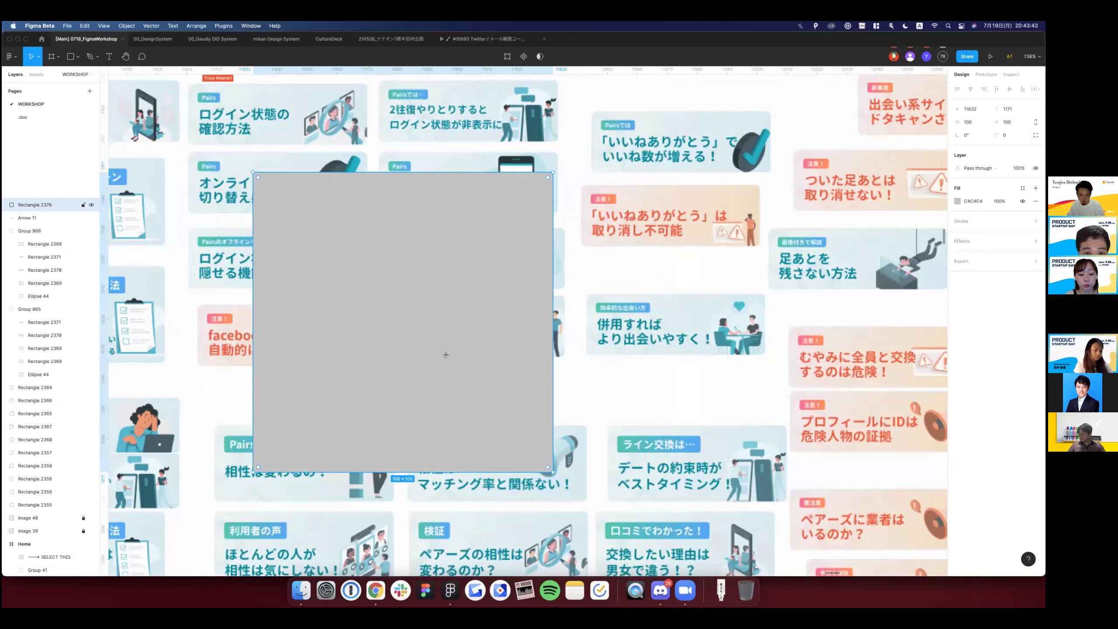
pyautogui.press('Delete')
pyautogui.click(411, 325)
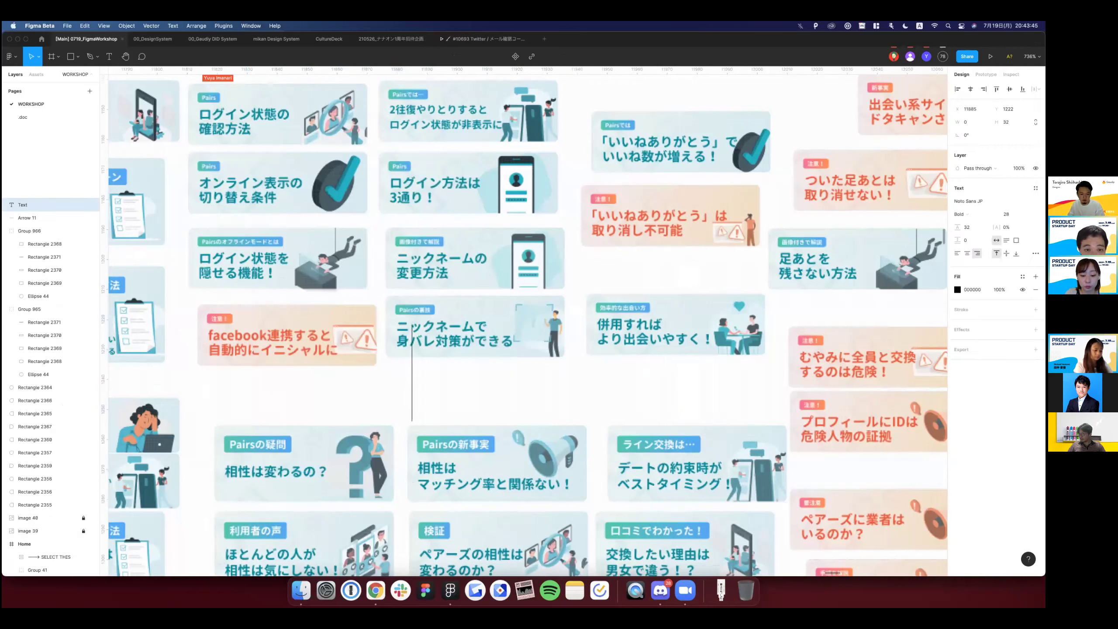
pyautogui.write('テキsつ')
pyautogui.press('BackSpace')
pyautogui.press('BackSpace')
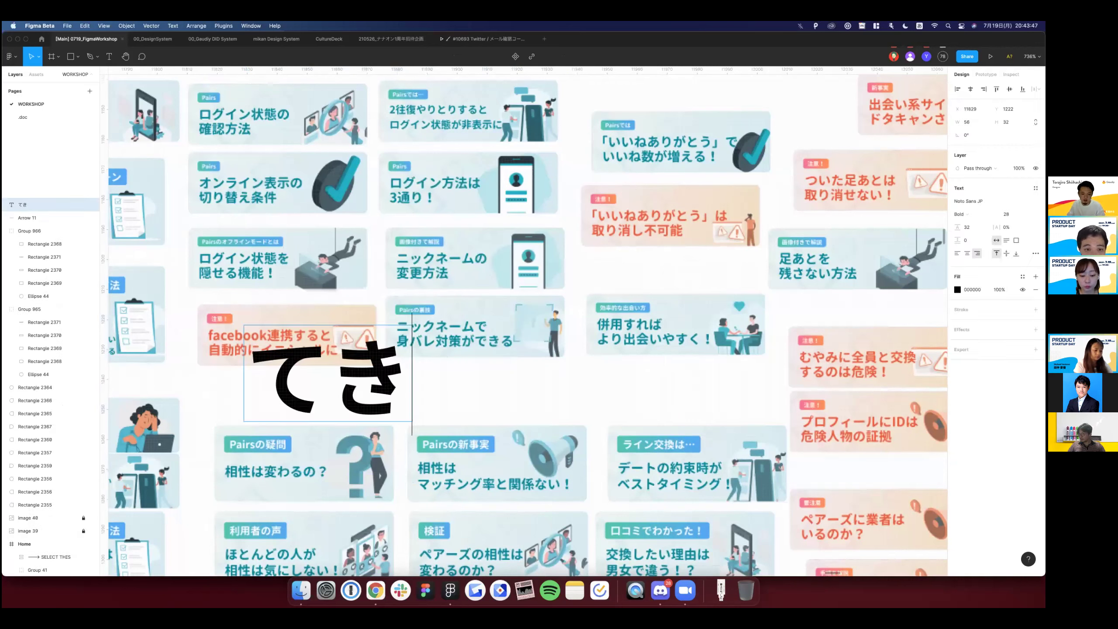
pyautogui.write('スト')
pyautogui.press('Escape')
# Draw a small grey square beside the ニックネーム card and move テキスト onto it.
pyautogui.press('r')
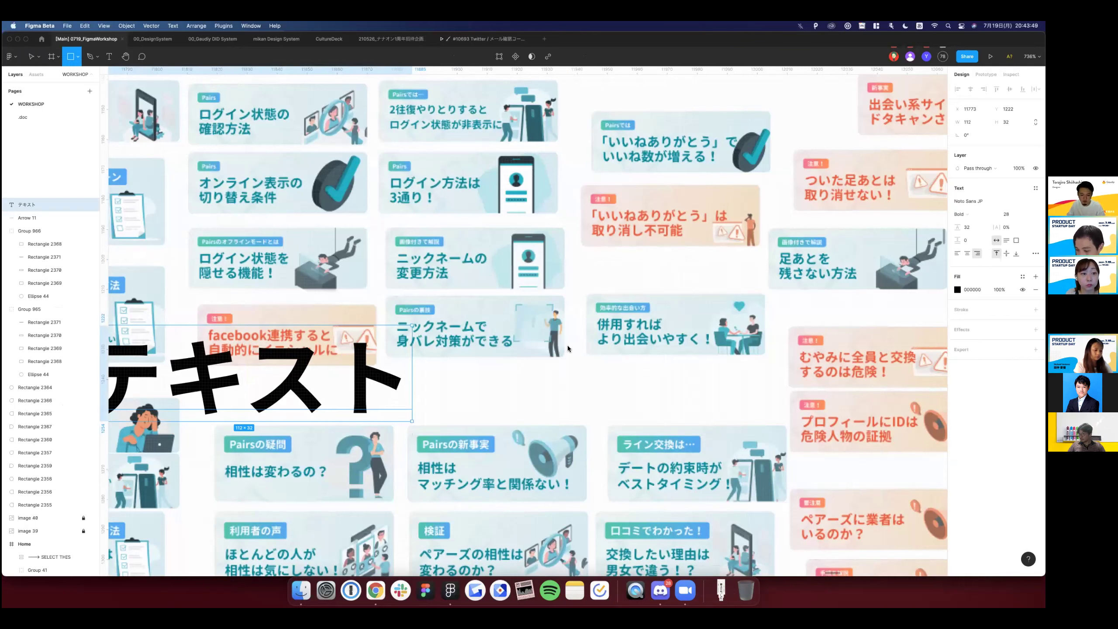
pyautogui.moveTo(510, 295); pyautogui.dragTo(573, 358)
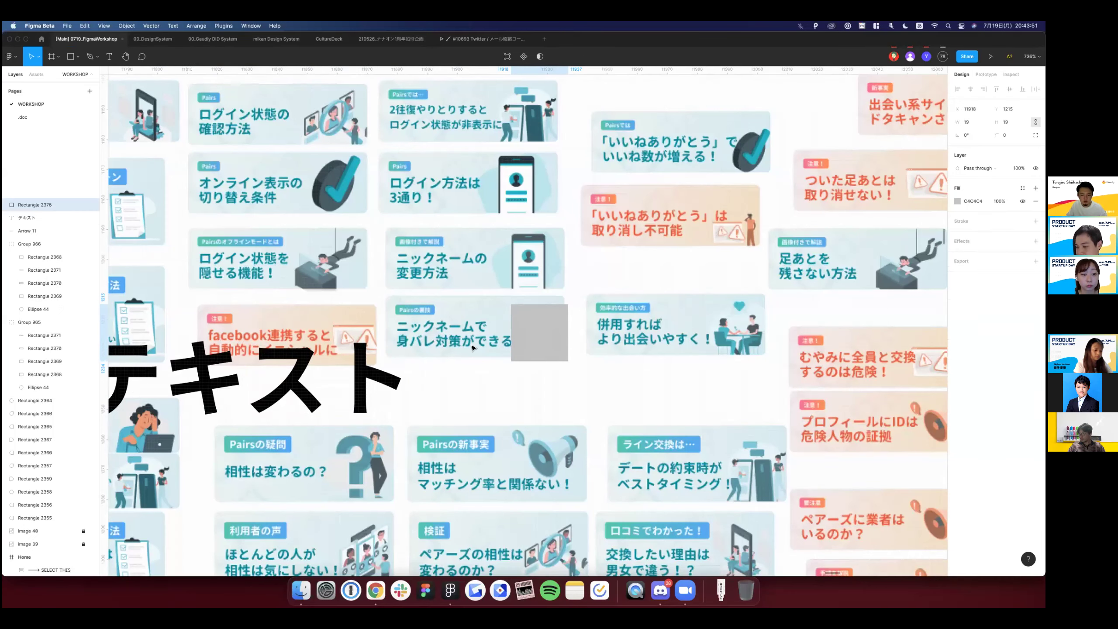
pyautogui.moveTo(286, 378); pyautogui.dragTo(416, 342)
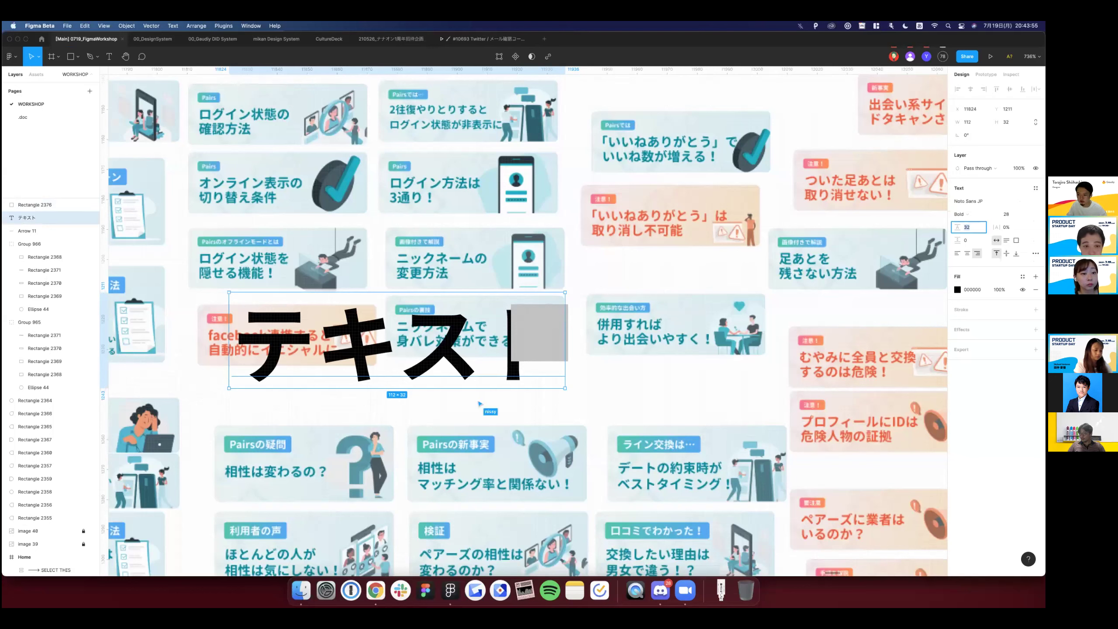
# Return the テキスト text to size 12 and deselect it.
pyautogui.press('Tab')
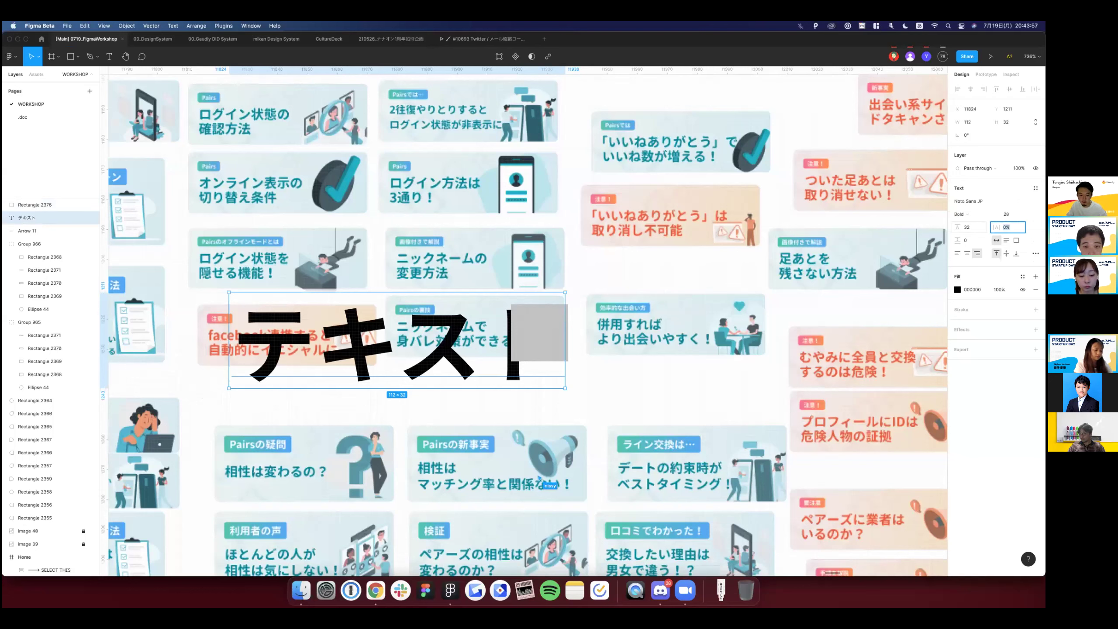
pyautogui.hotkey('ctrl', 'z')
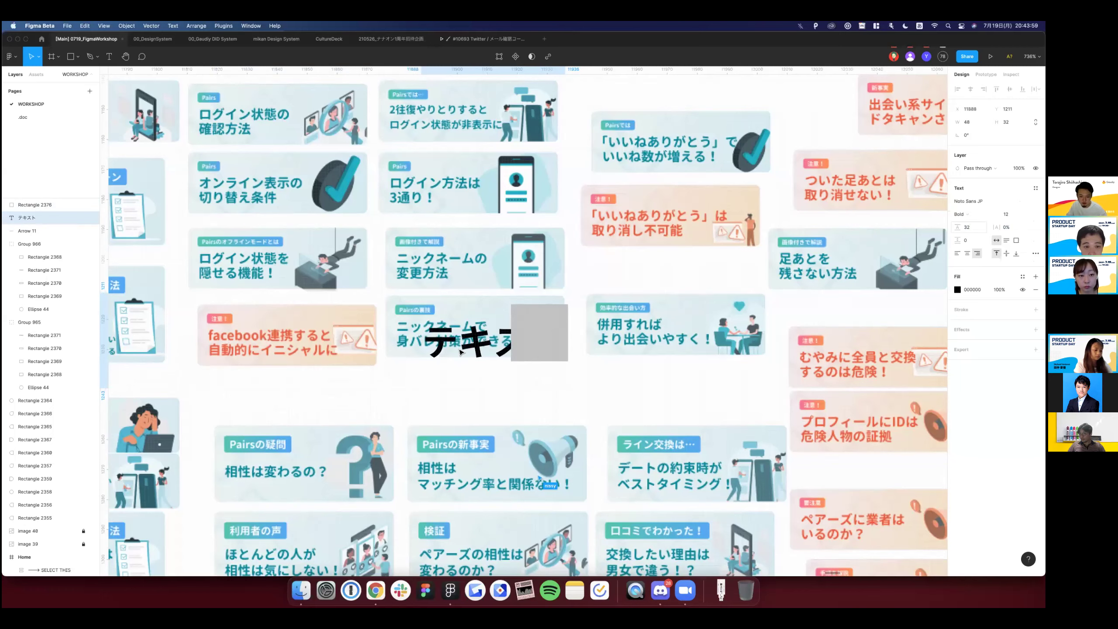
pyautogui.doubleClick(446, 349)
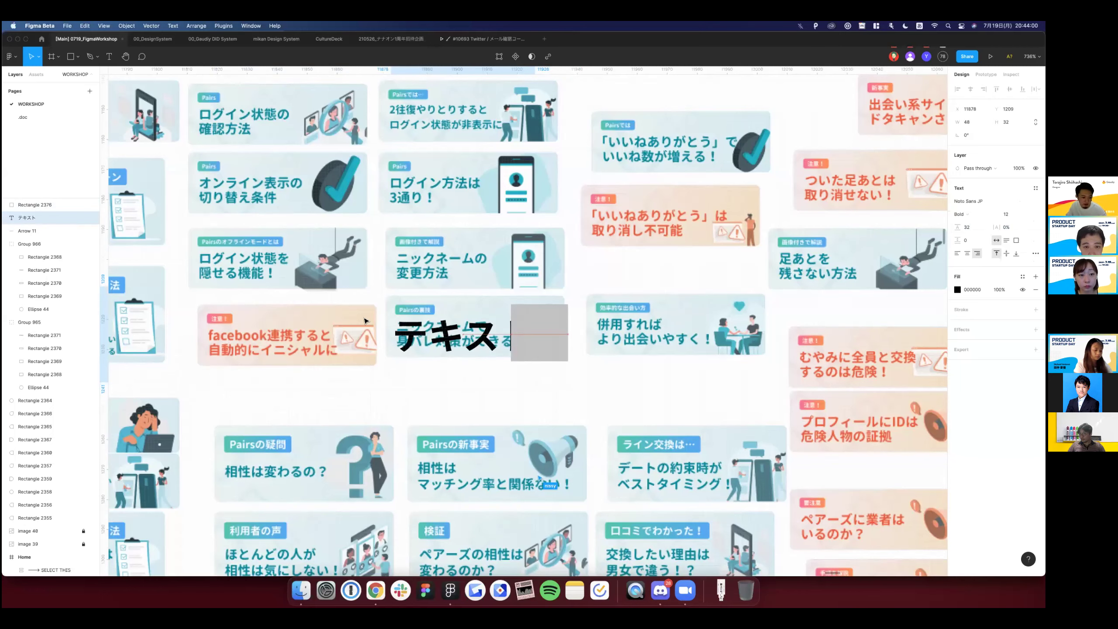
pyautogui.press('Escape')
pyautogui.keyDown('ctrl'); pyautogui.scroll(-3, 356, 312); pyautogui.keyUp('ctrl')
pyautogui.press('Escape')
pyautogui.keyDown('ctrl'); pyautogui.scroll(-10, 351, 310); pyautogui.keyUp('ctrl')
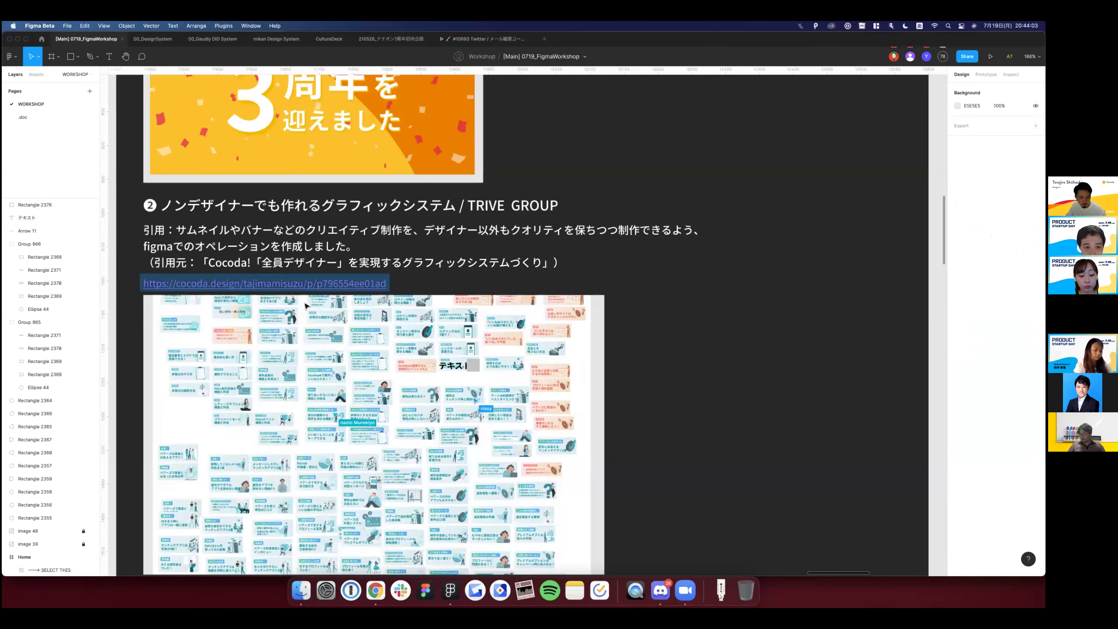
pyautogui.scroll(-3, 304, 305)
pyautogui.keyDown('ctrl'); pyautogui.scroll(2, 305, 305); pyautogui.keyUp('ctrl')
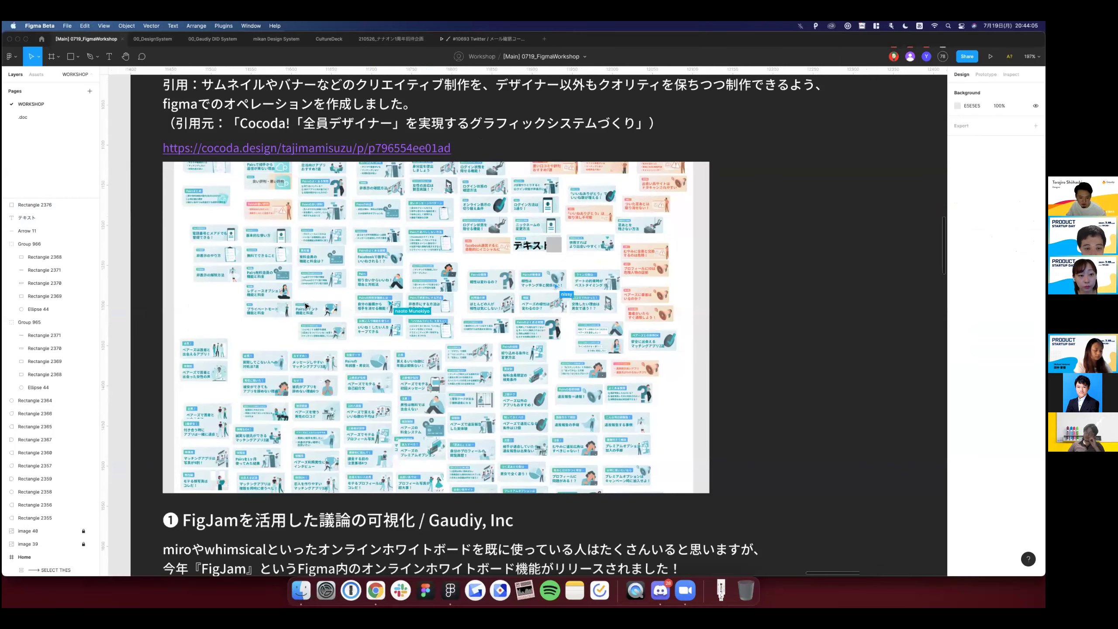
pyautogui.scroll(-3, 306, 305)
pyautogui.keyDown('ctrl'); pyautogui.scroll(3, 306, 305); pyautogui.keyUp('ctrl')
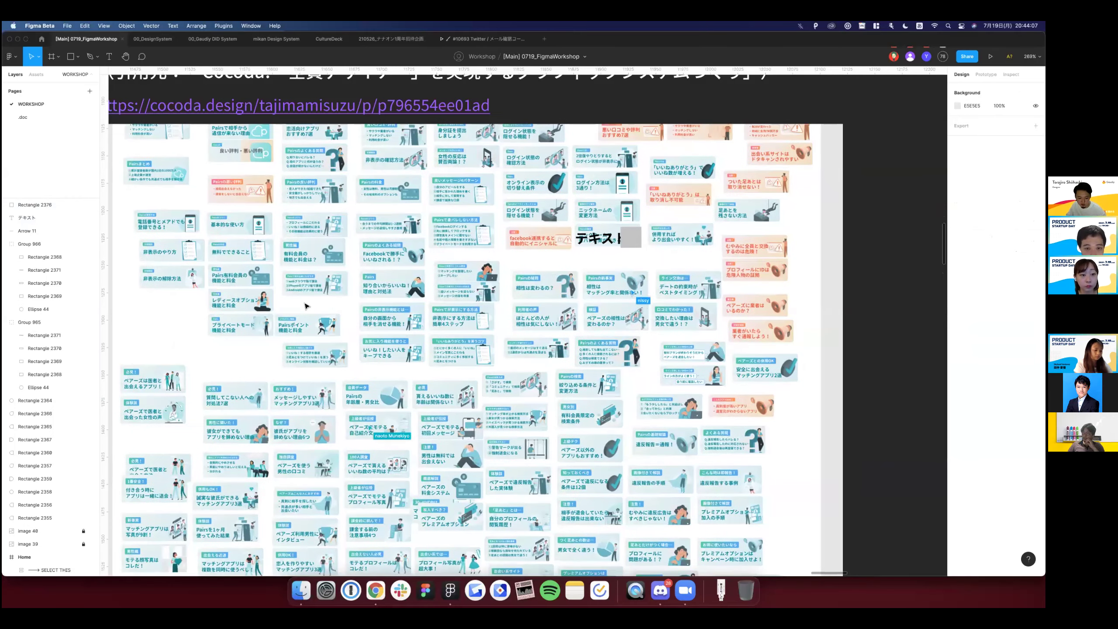
pyautogui.scroll(-2, 384, 352)
pyautogui.keyDown('ctrl'); pyautogui.scroll(2, 733, 133); pyautogui.keyUp('ctrl')
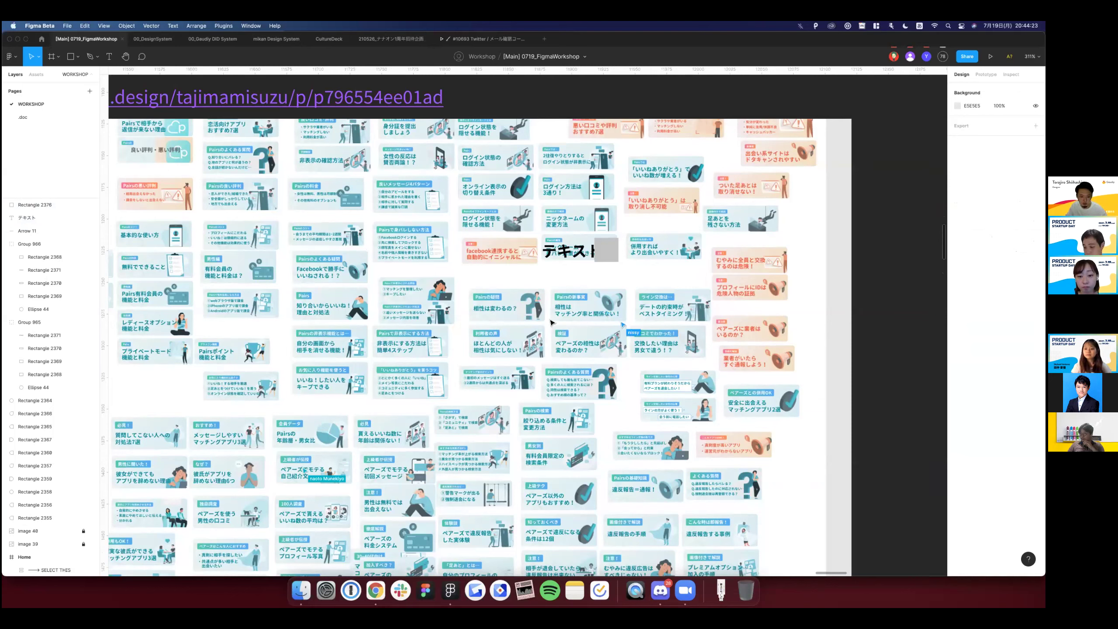
pyautogui.click(596, 264)
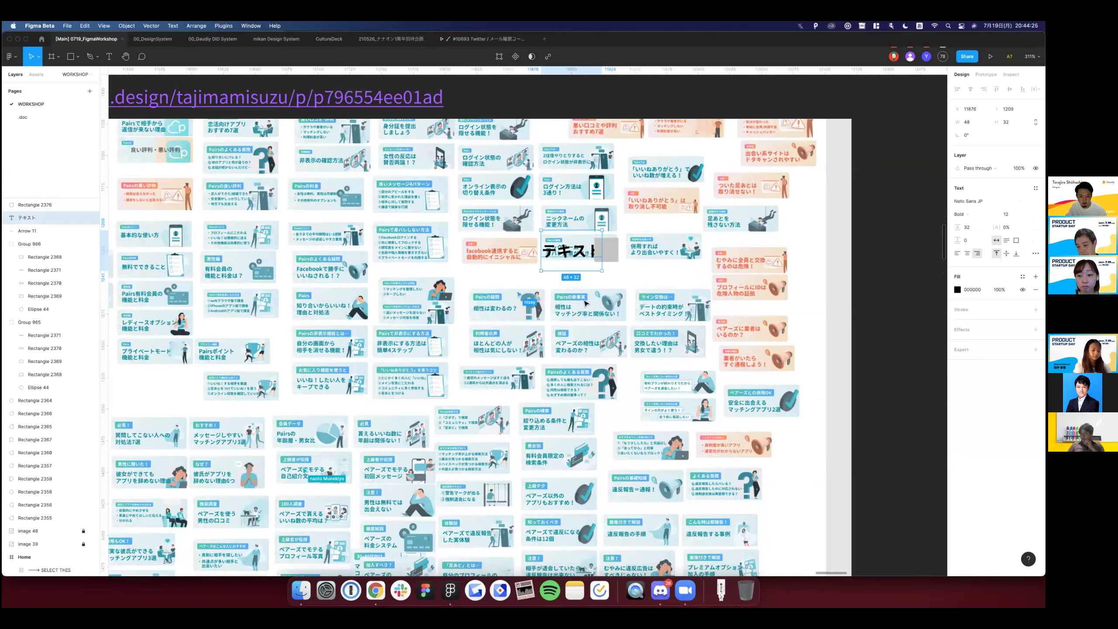
pyautogui.press('Escape')
pyautogui.scroll(-3, 586, 303)
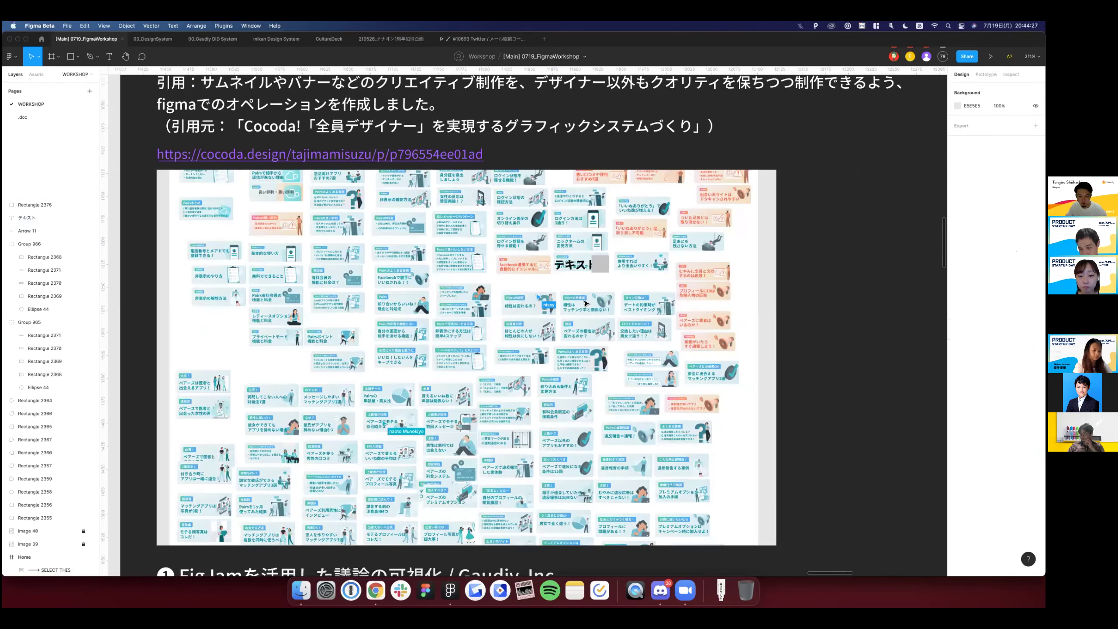
pyautogui.scroll(-5, 585, 303)
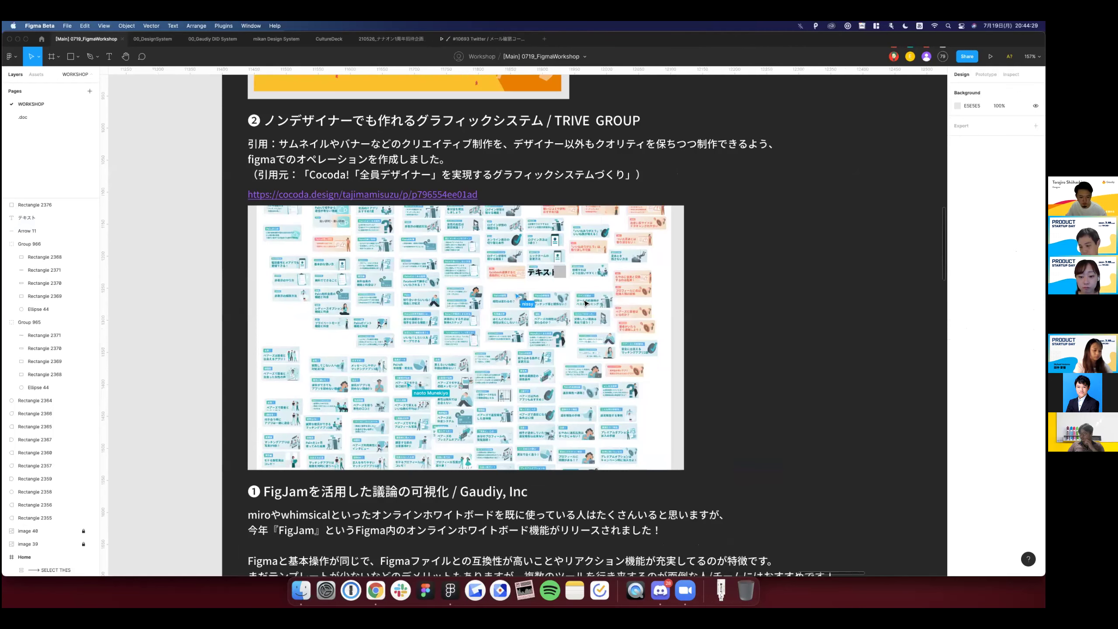
# Zoom and pan around the FigJam flowchart case on the Figmaの活用事例 slide.
pyautogui.scroll(-5, 586, 303)
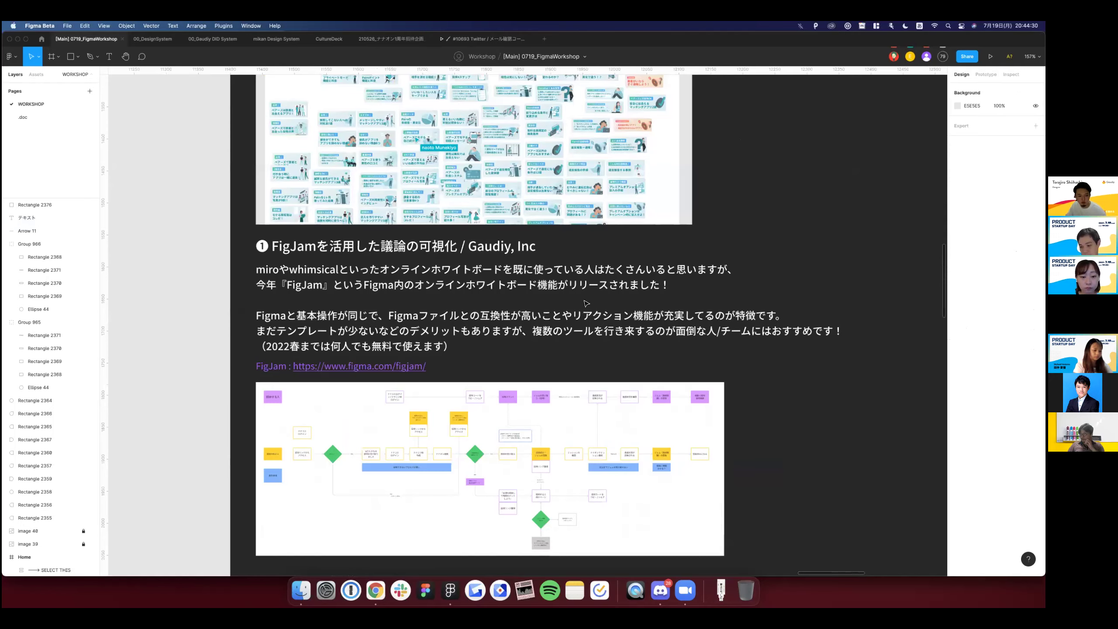
pyautogui.scroll(-5, 585, 303)
pyautogui.scroll(2, 585, 302)
pyautogui.scroll(-2, 585, 302)
pyautogui.scroll(2, 586, 302)
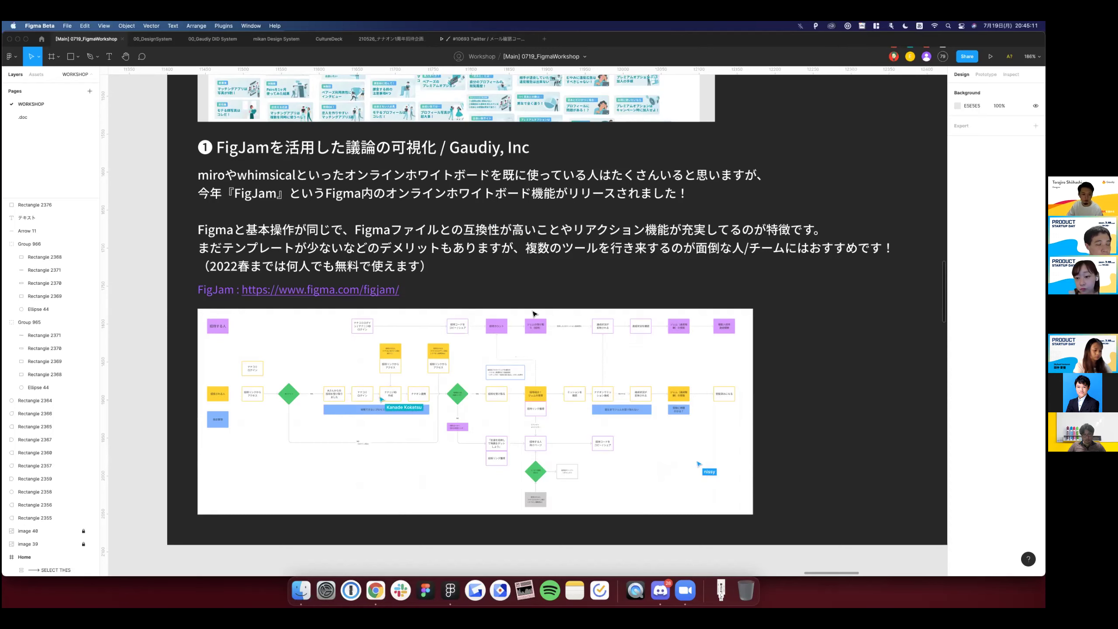
pyautogui.scroll(-5, 525, 323)
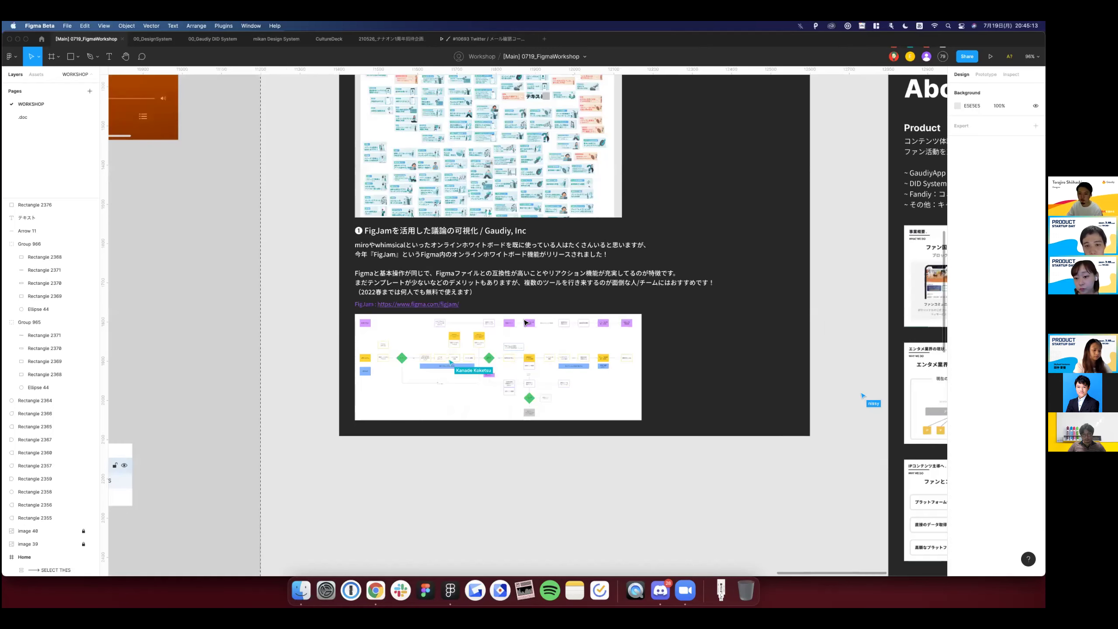
pyautogui.scroll(-3, 525, 323)
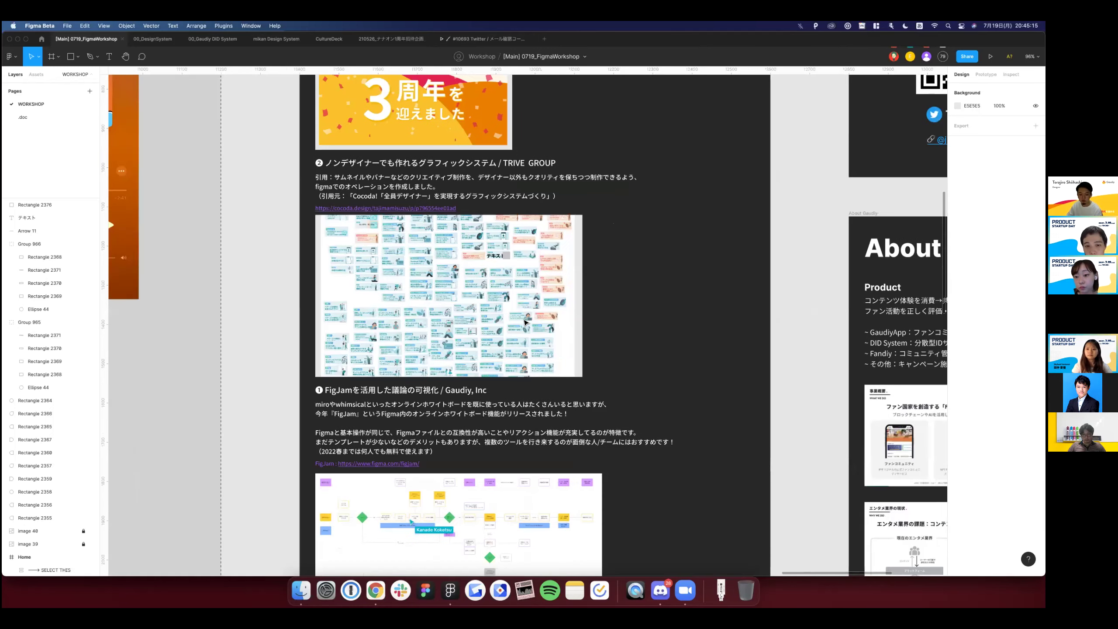
pyautogui.scroll(4, 525, 322)
pyautogui.scroll(5, 524, 323)
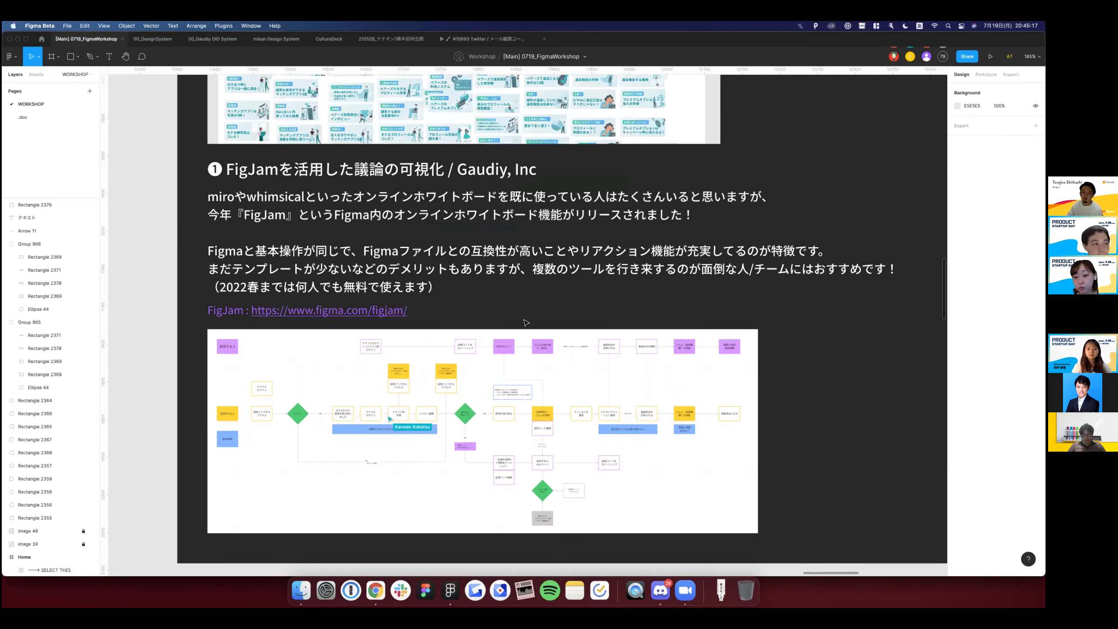
pyautogui.scroll(-4, 857, 167)
pyautogui.hscroll(-1, 861, 148)
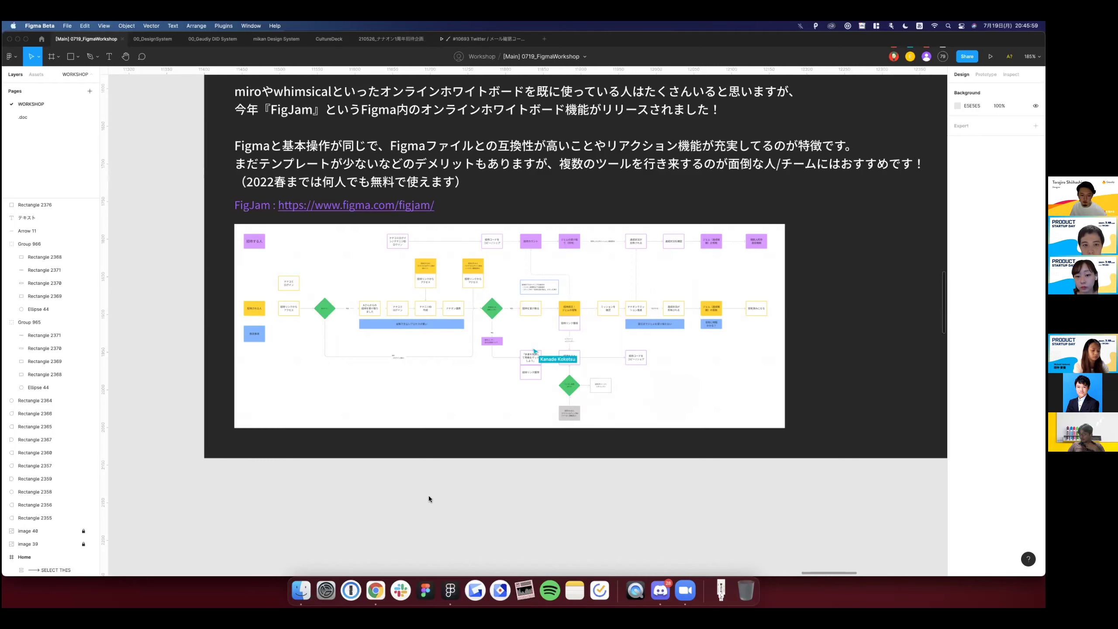
pyautogui.hscroll(2, 428, 495)
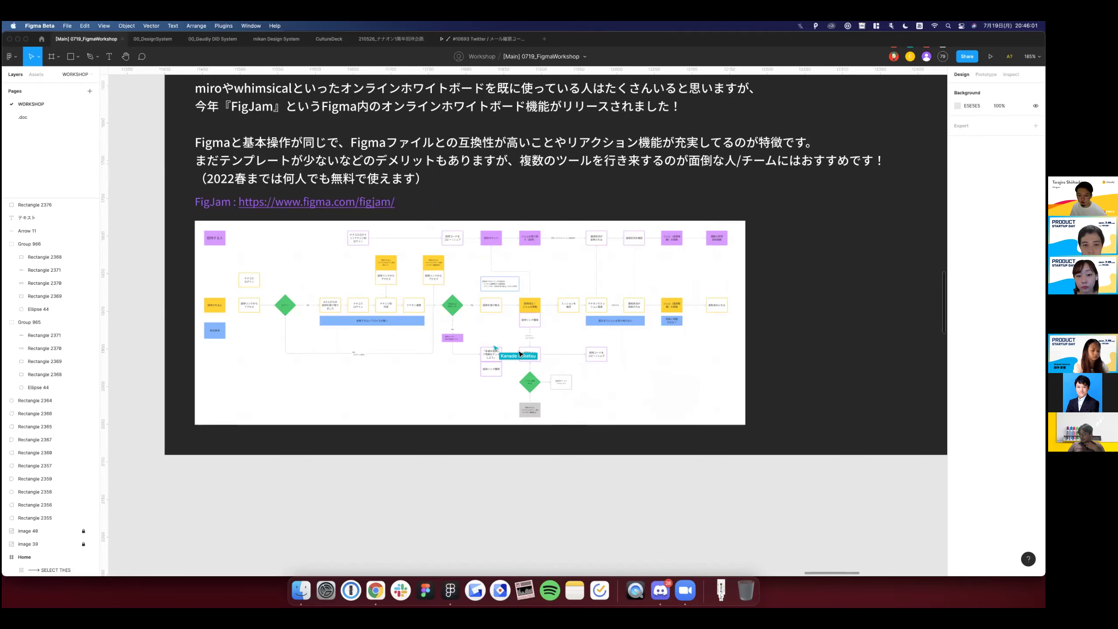
pyautogui.scroll(1, 519, 354)
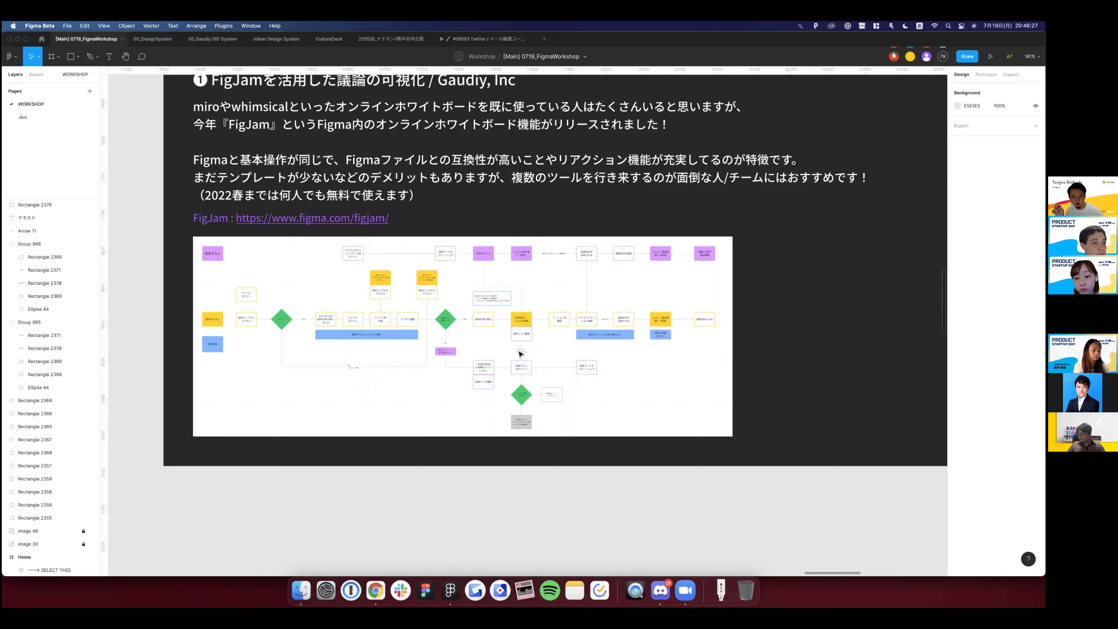
# Check the Figma home page, return to the workshop slide, then switch to Discord.
pyautogui.click(42, 39)
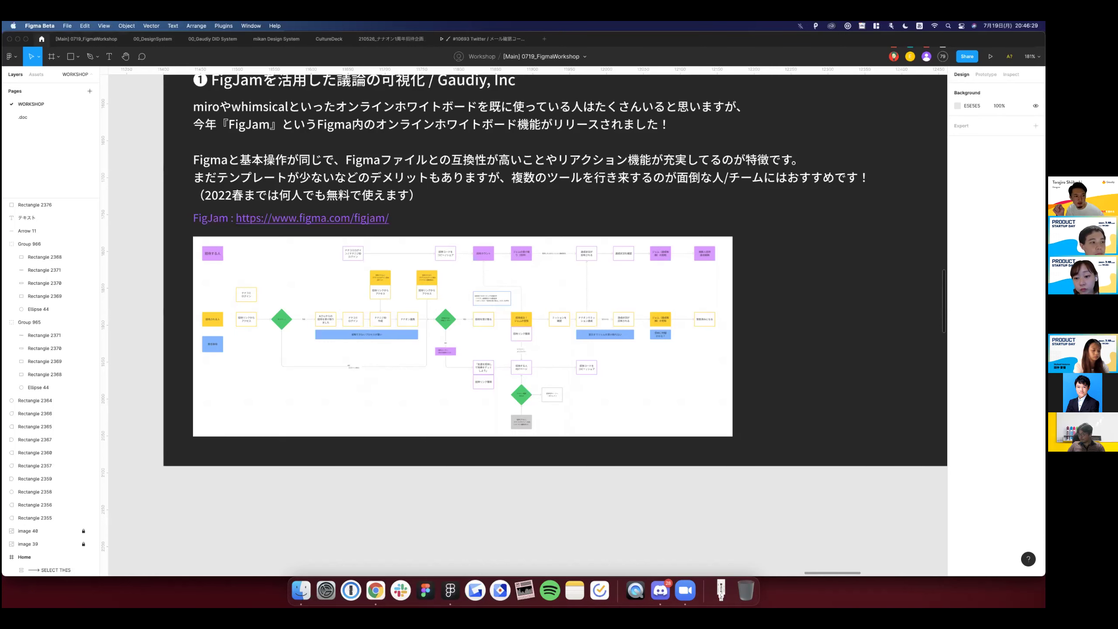
pyautogui.hotkey('ctrl', 'Tab')
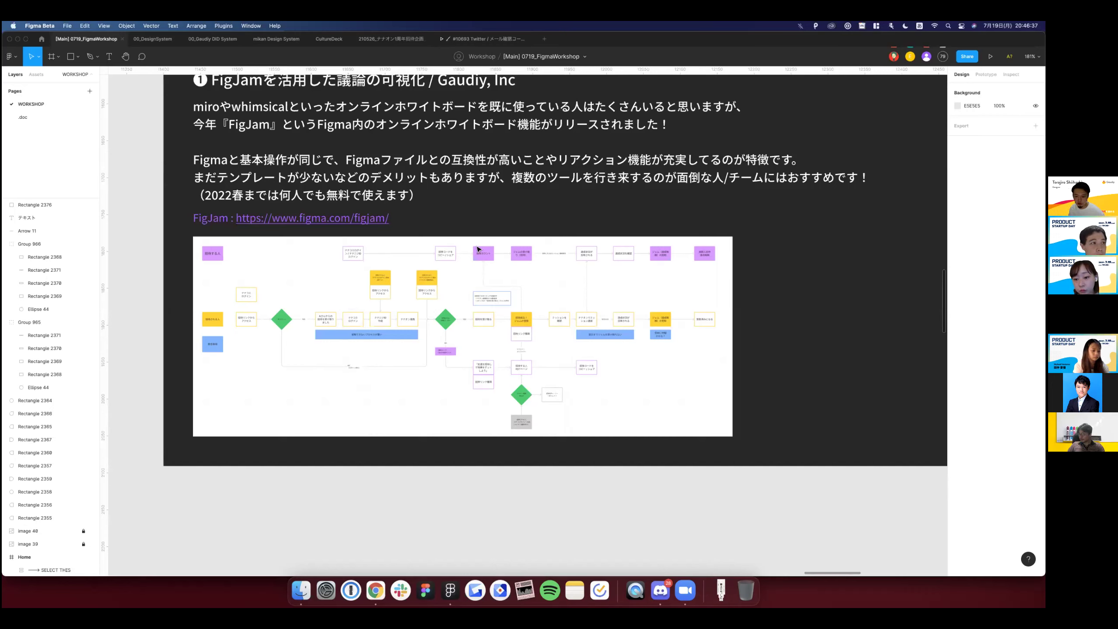
pyautogui.scroll(-3, 478, 248)
pyautogui.scroll(-1, 479, 248)
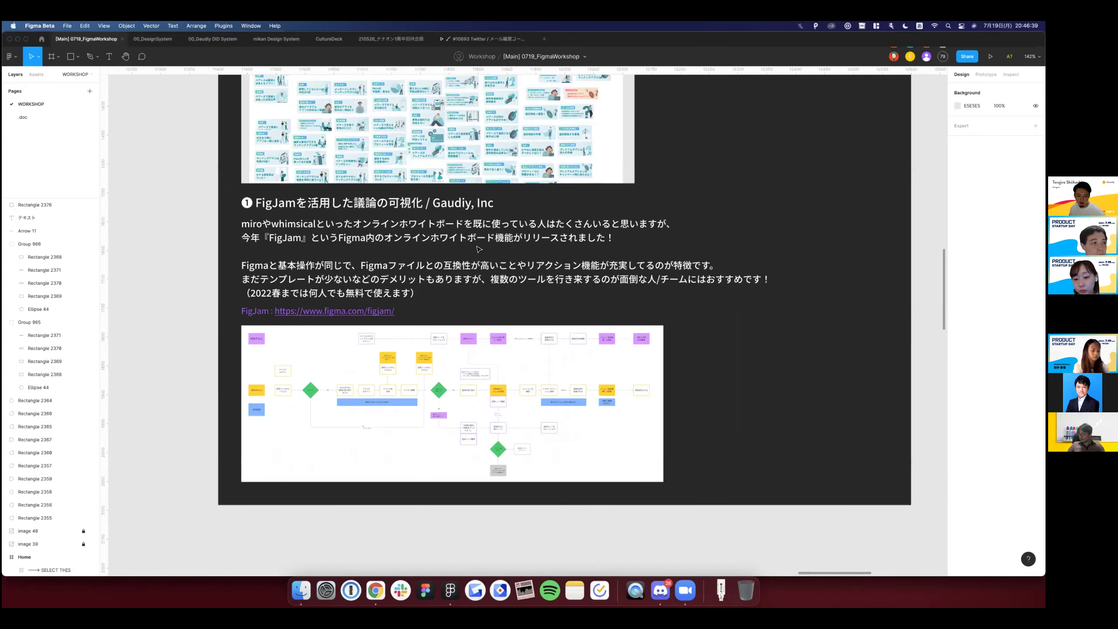
pyautogui.scroll(1, 479, 249)
pyautogui.scroll(1, 479, 249)
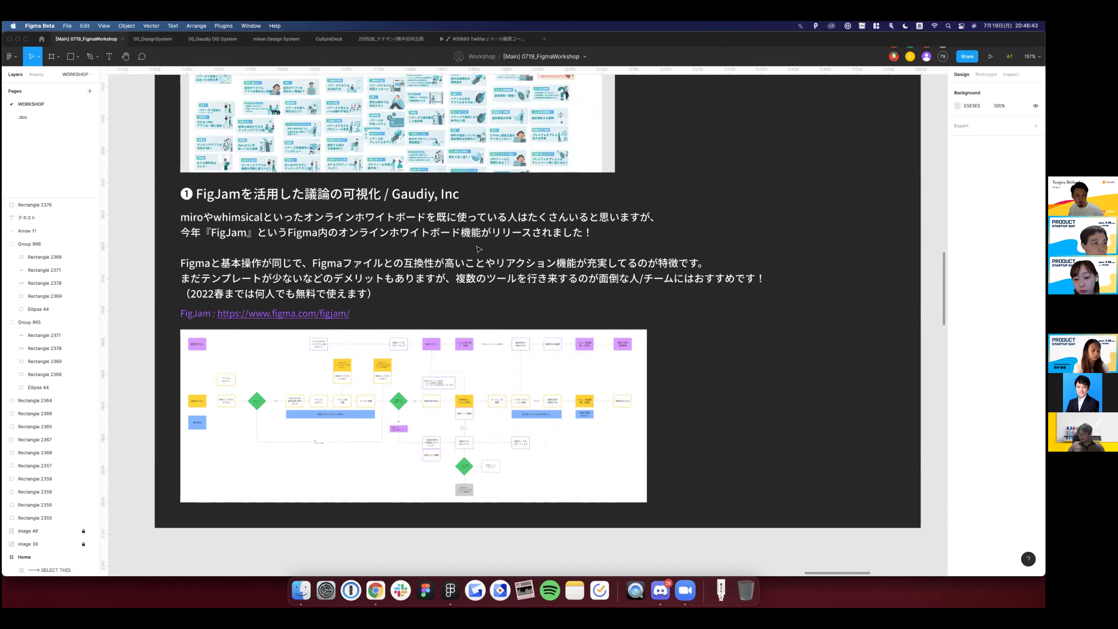
pyautogui.scroll(2, 479, 250)
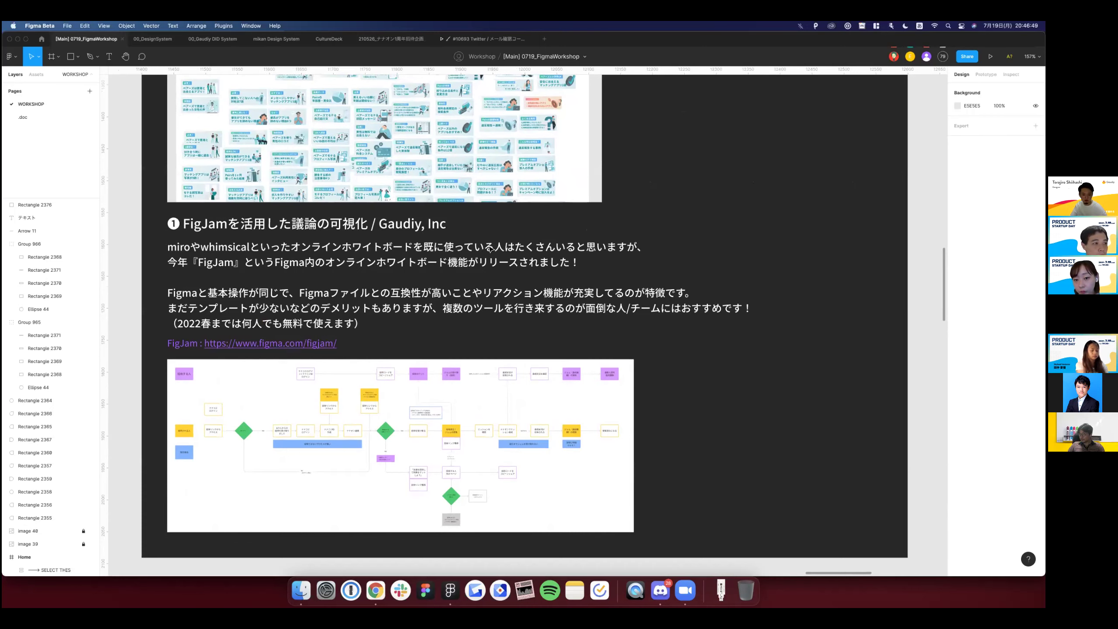
pyautogui.scroll(-2, 490, 250)
pyautogui.scroll(-1, 544, 251)
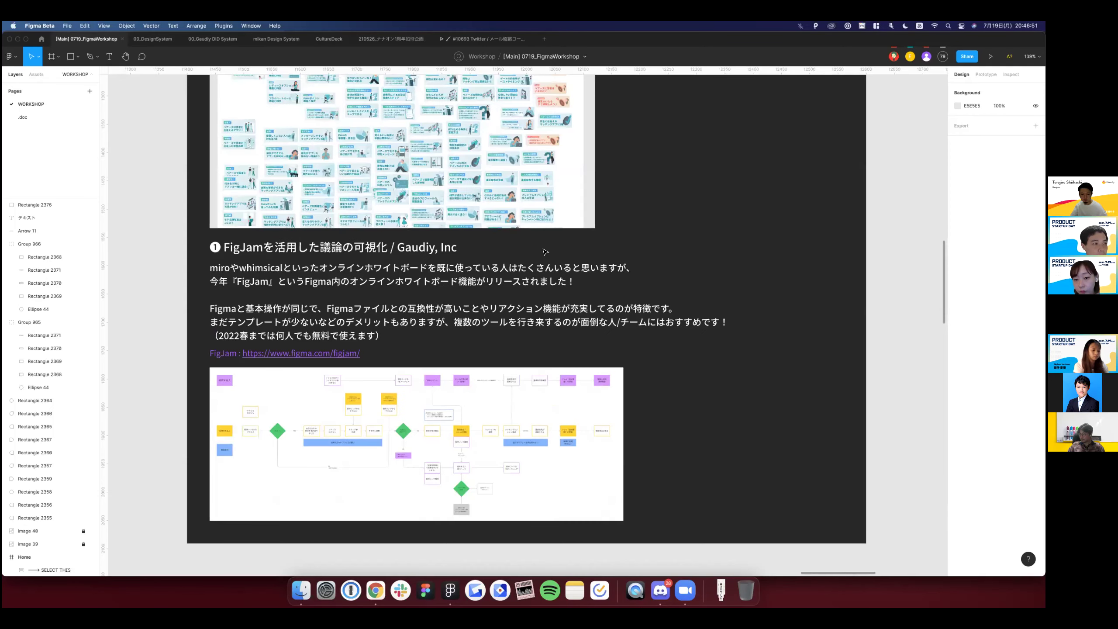
pyautogui.scroll(1, 545, 251)
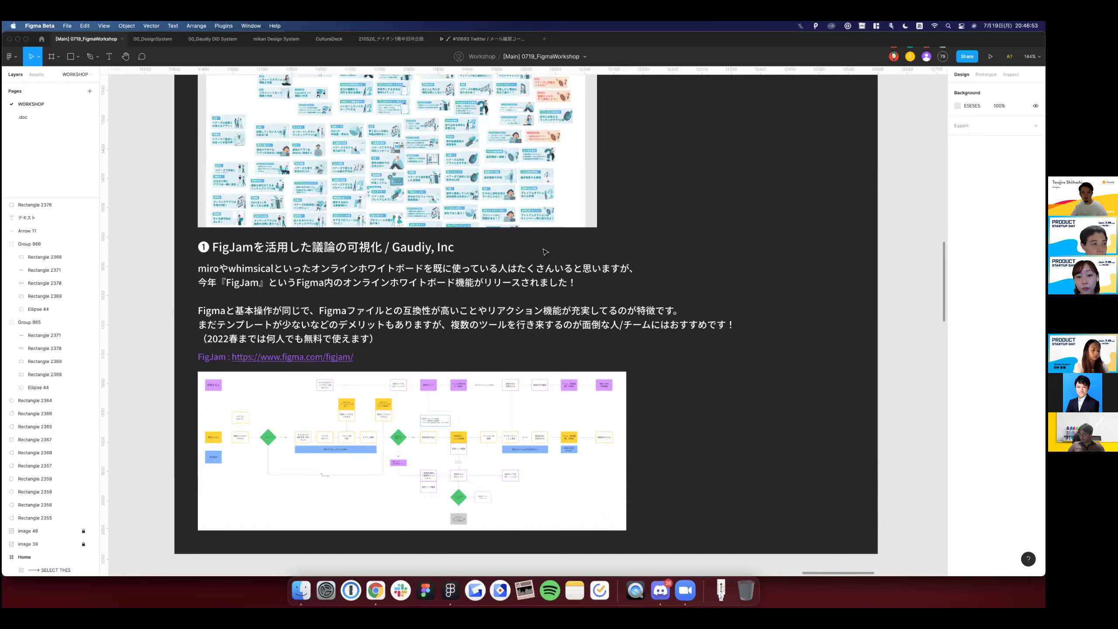
pyautogui.scroll(3, 545, 252)
pyautogui.scroll(-3, 545, 251)
pyautogui.scroll(5, 545, 252)
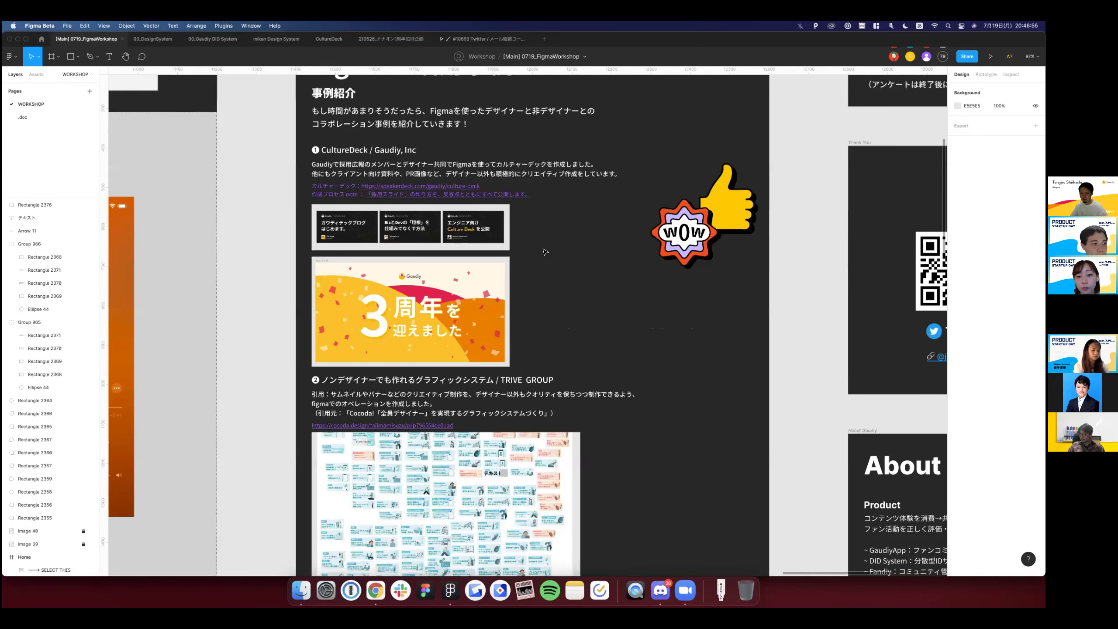
pyautogui.scroll(-5, 545, 252)
pyautogui.scroll(-2, 545, 252)
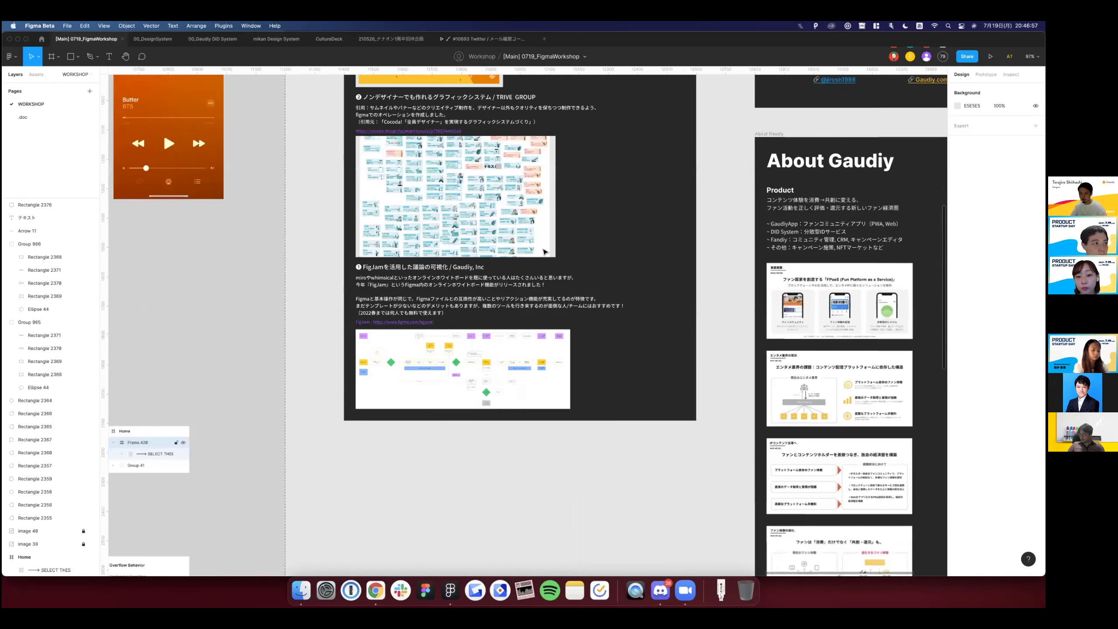
pyautogui.scroll(-3, 545, 251)
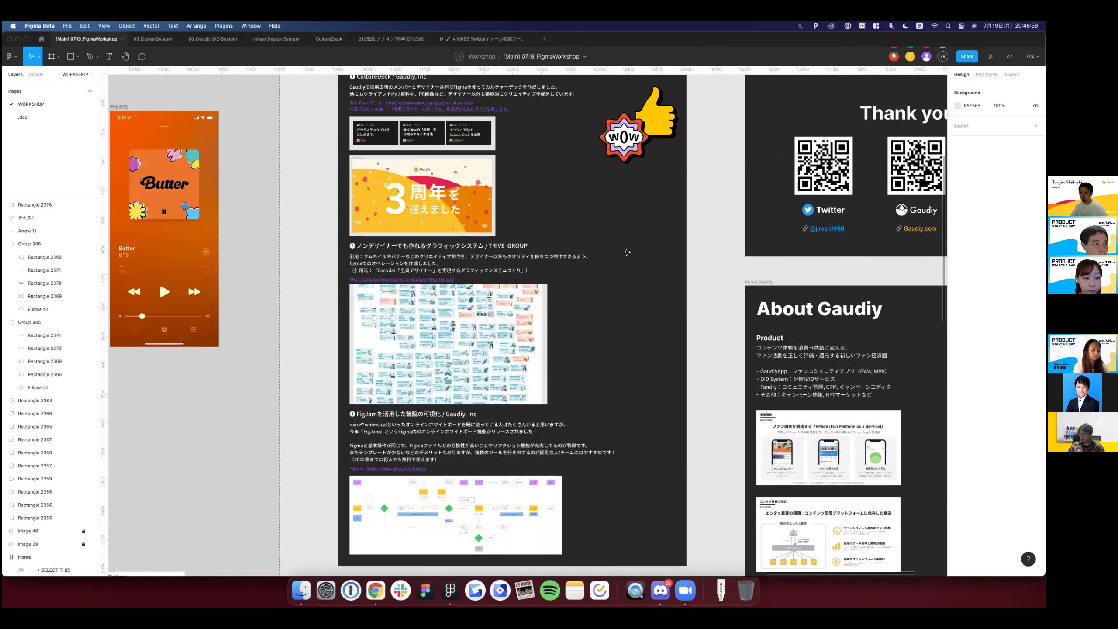
pyautogui.scroll(-2, 545, 252)
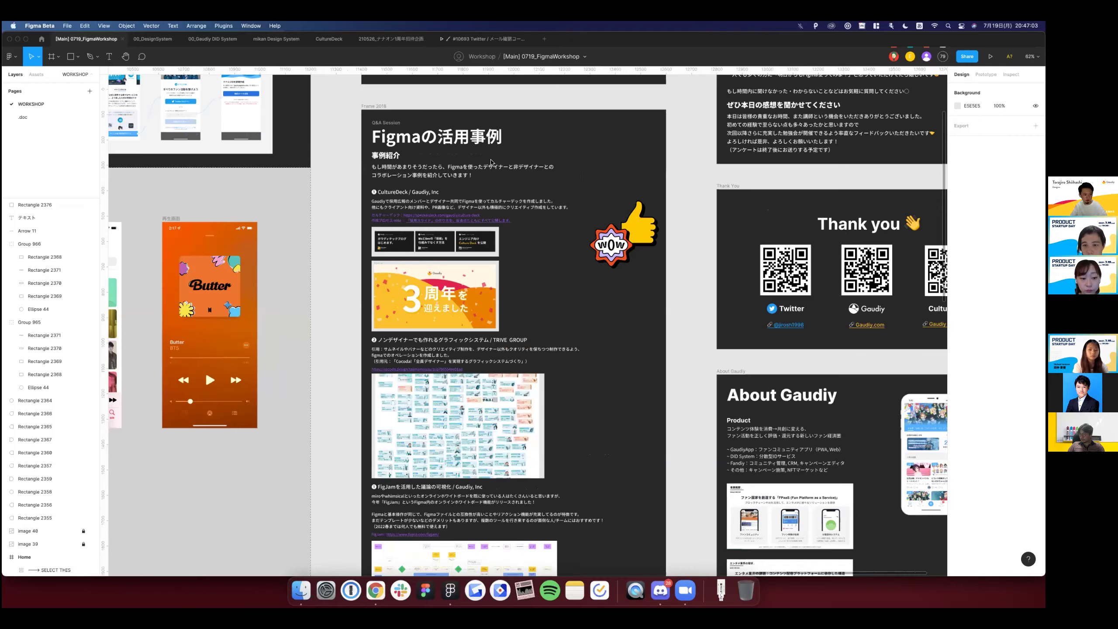
pyautogui.press('super+Tab')
# Scroll through the app mockups posted in #02-学習共有, including library screens and a self-run app redesign.
pyautogui.scroll(2, 491, 162)
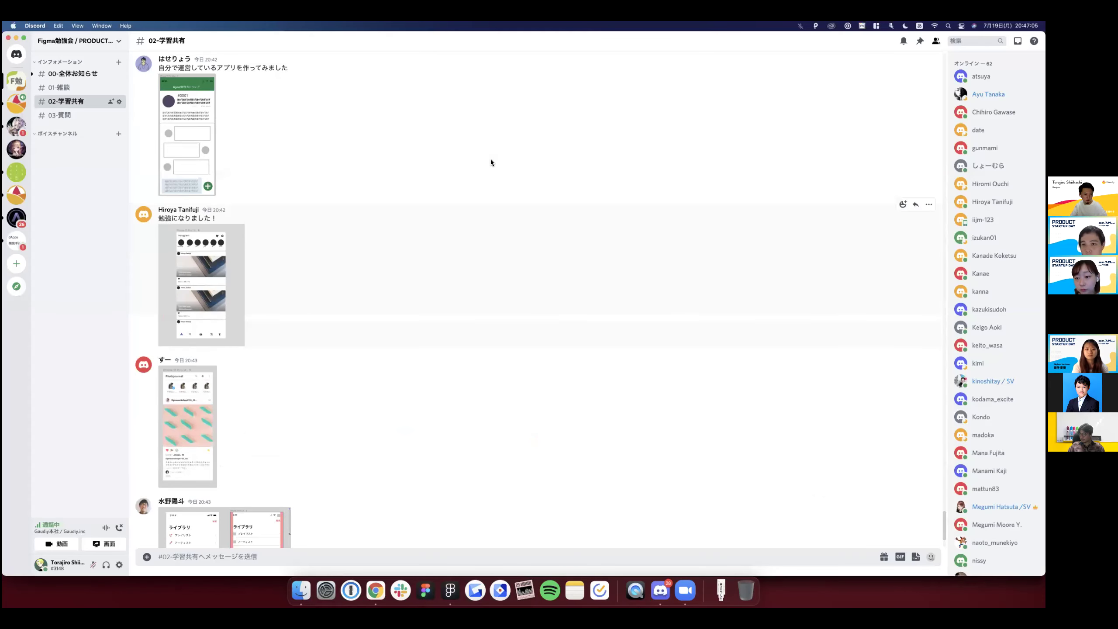
pyautogui.scroll(5, 491, 162)
pyautogui.scroll(4, 491, 162)
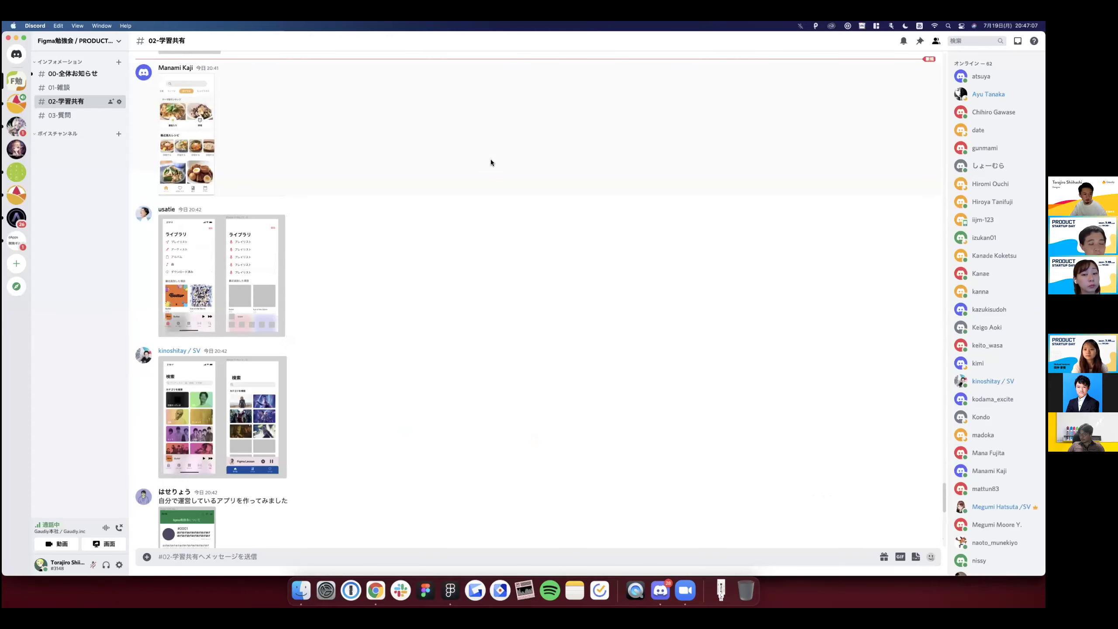
pyautogui.scroll(1, 491, 162)
pyautogui.moveTo(500, 140)
pyautogui.scroll(-1, 396, 344)
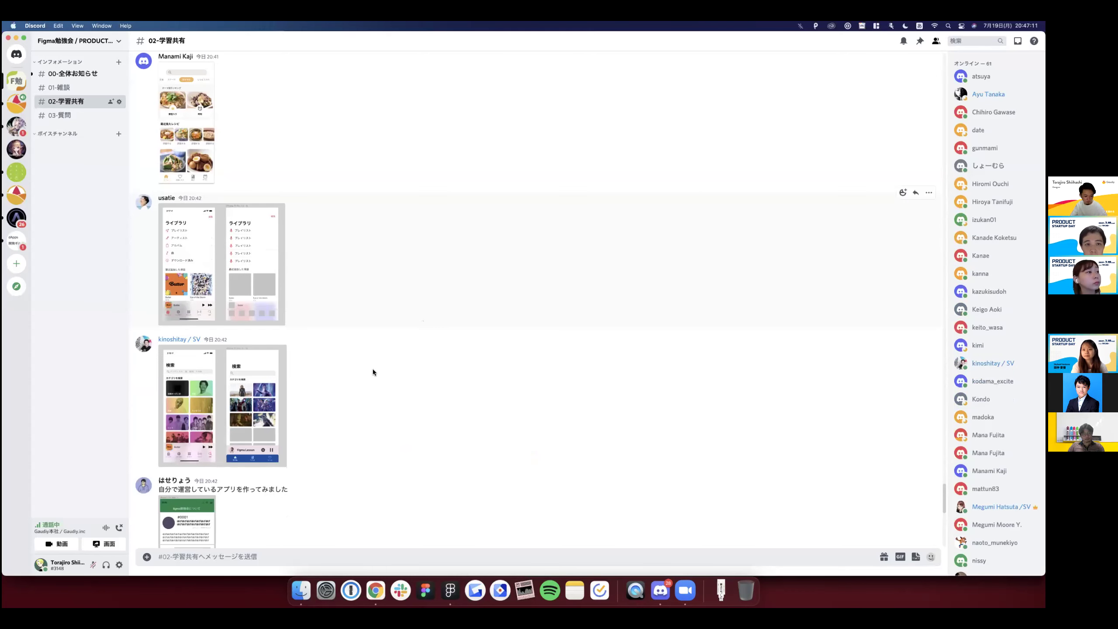
pyautogui.scroll(-1, 372, 371)
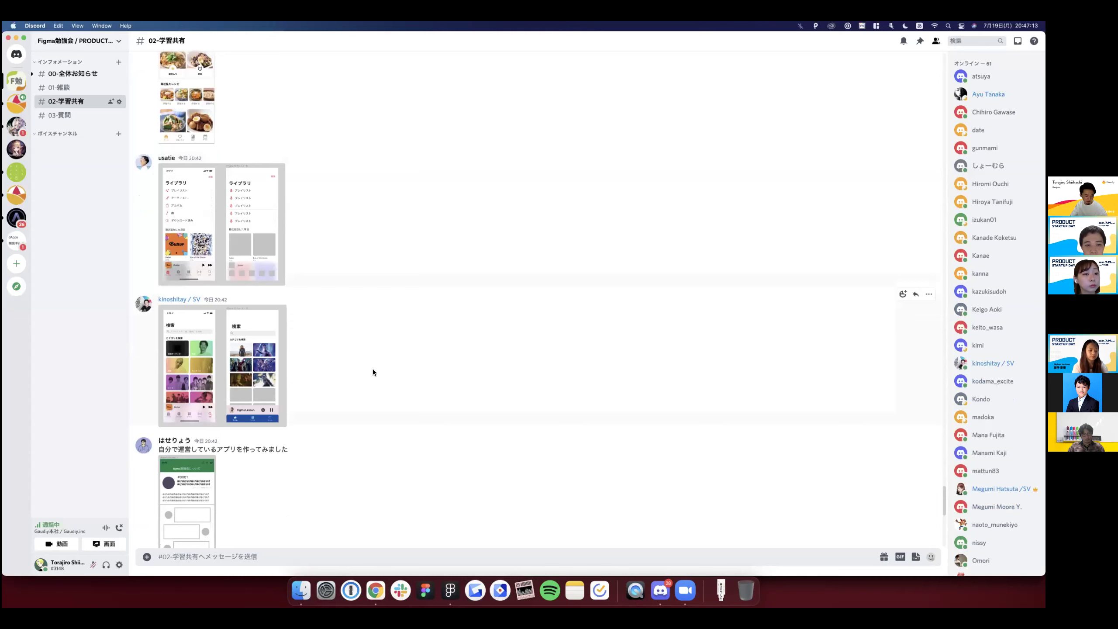
pyautogui.scroll(-4, 372, 371)
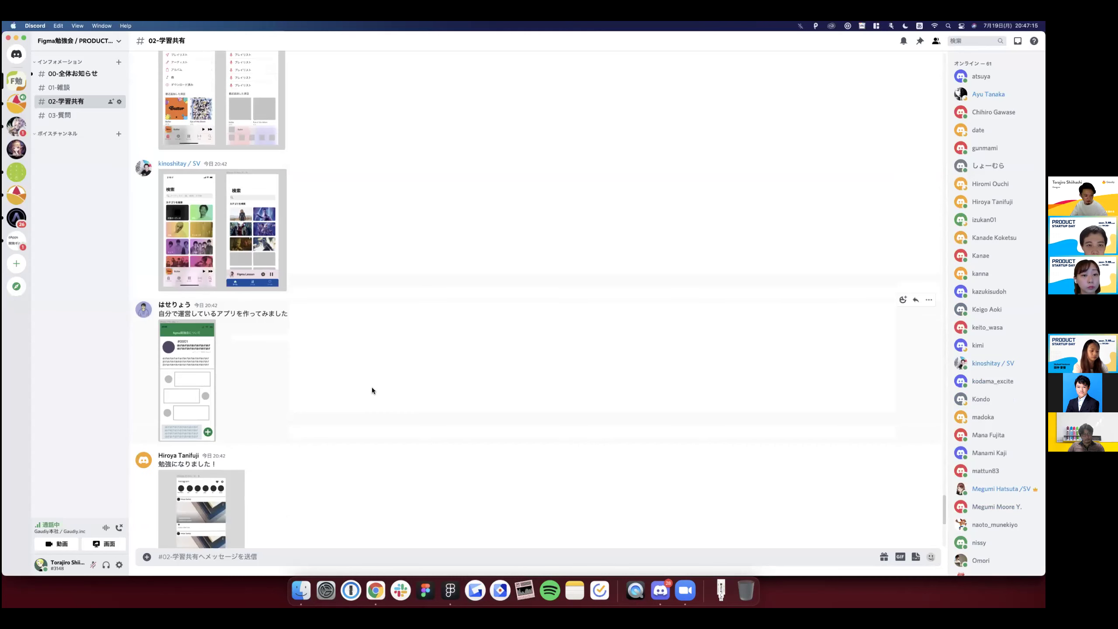
pyautogui.scroll(-5, 372, 390)
pyautogui.scroll(-1, 507, 316)
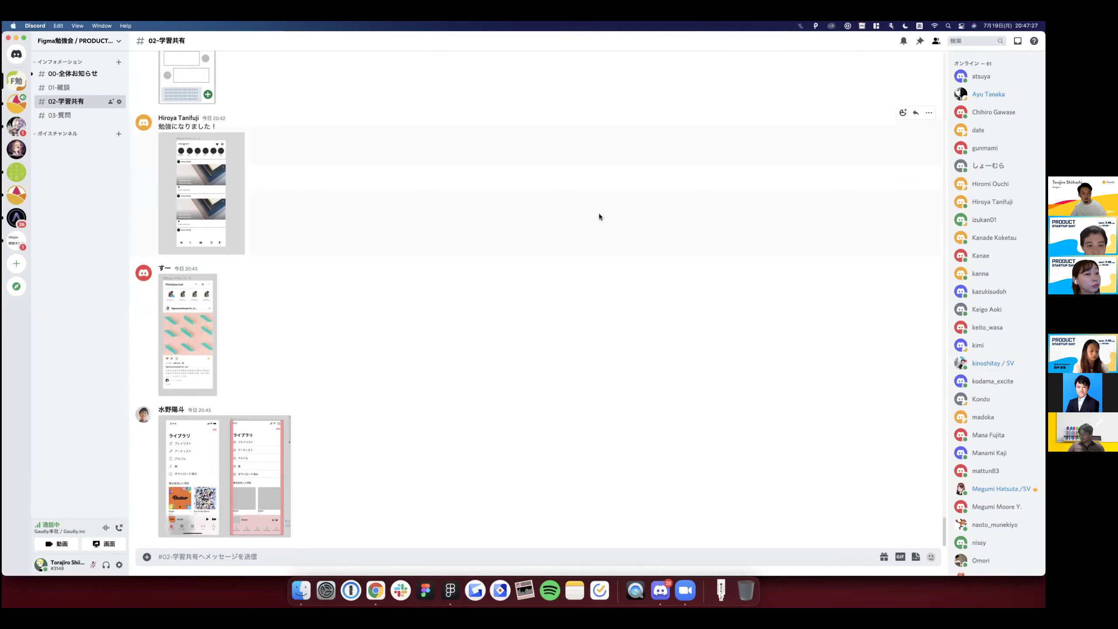
pyautogui.scroll(4, 600, 214)
pyautogui.scroll(3, 600, 215)
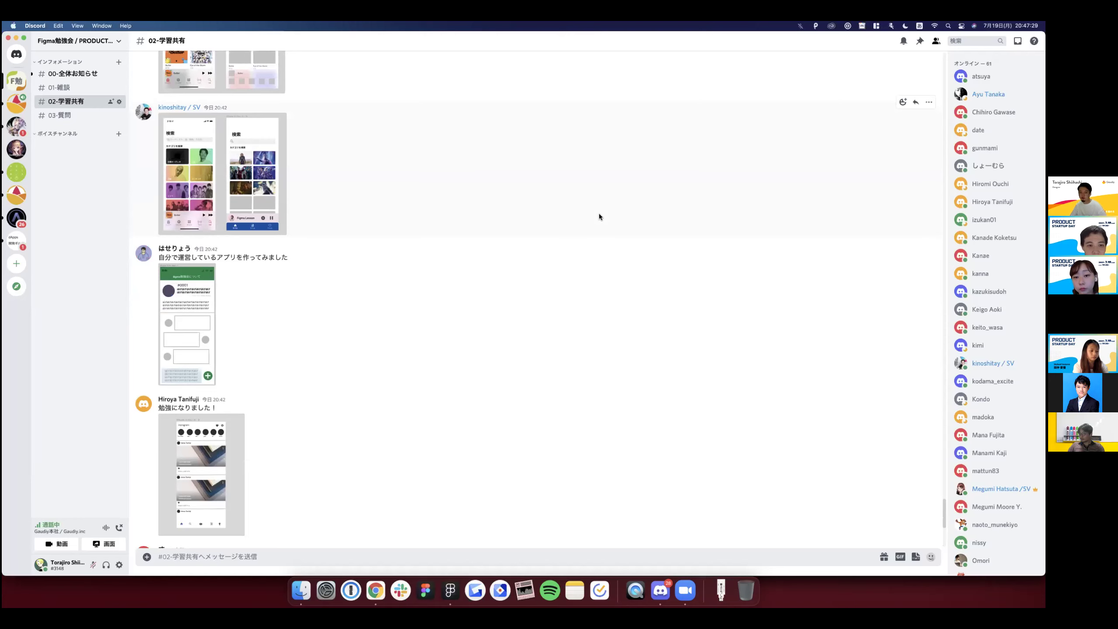
# Return to the Figma workshop file and pan across its closing slides.
pyautogui.hotkey('ctrl', 'Right')
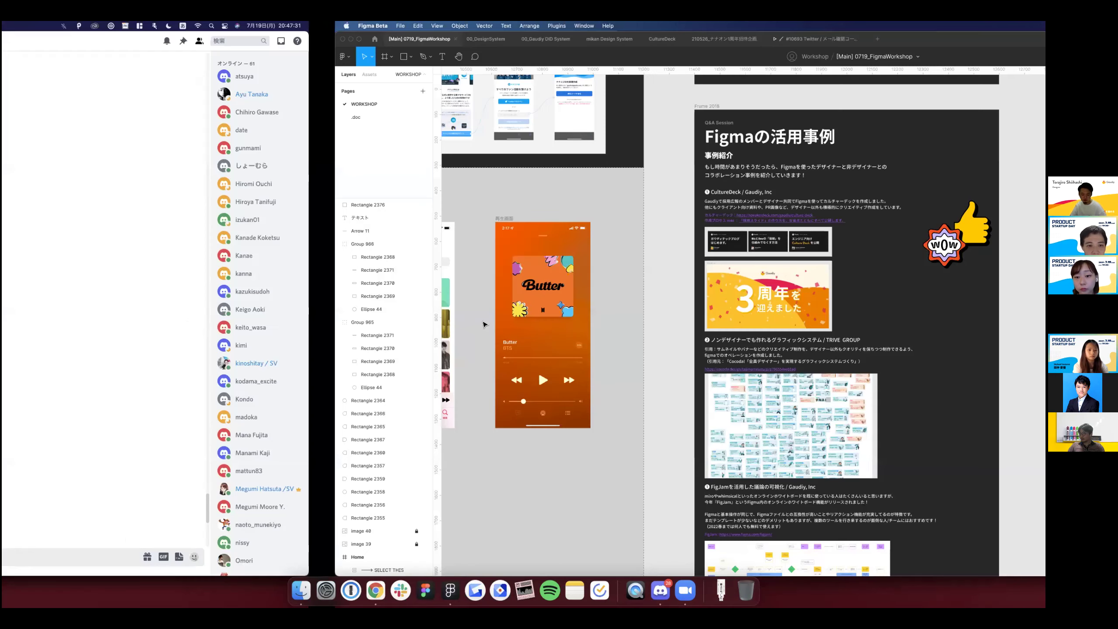
pyautogui.scroll(-3, 485, 325)
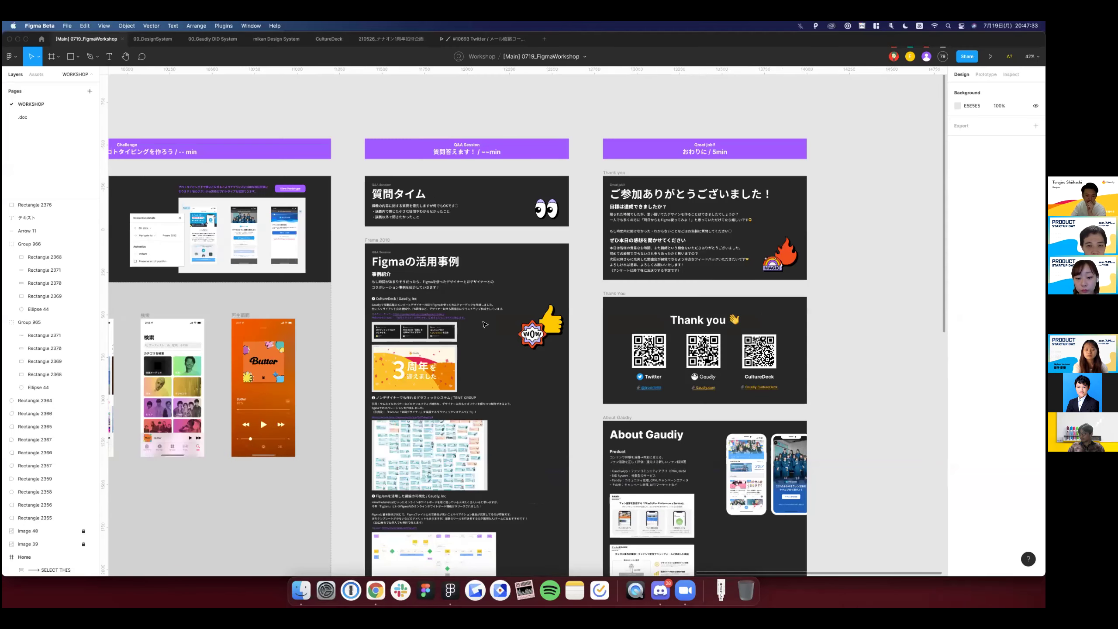
pyautogui.hscroll(-10, 484, 324)
pyautogui.scroll(-2, 484, 324)
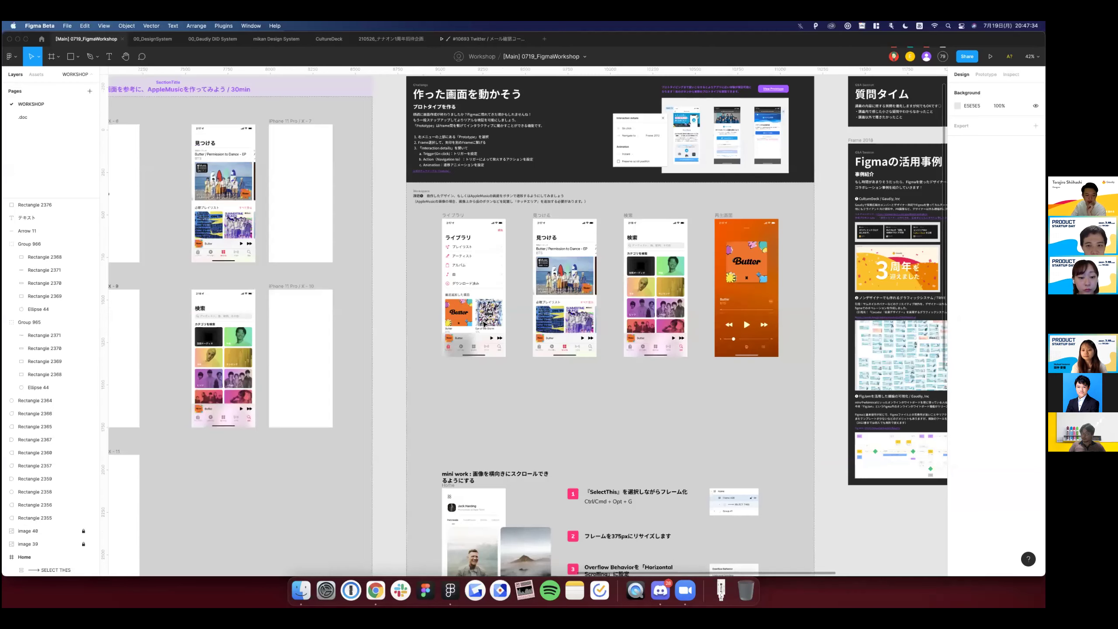
pyautogui.hscroll(-5, 484, 325)
pyautogui.hscroll(15, 483, 177)
pyautogui.scroll(3, 483, 178)
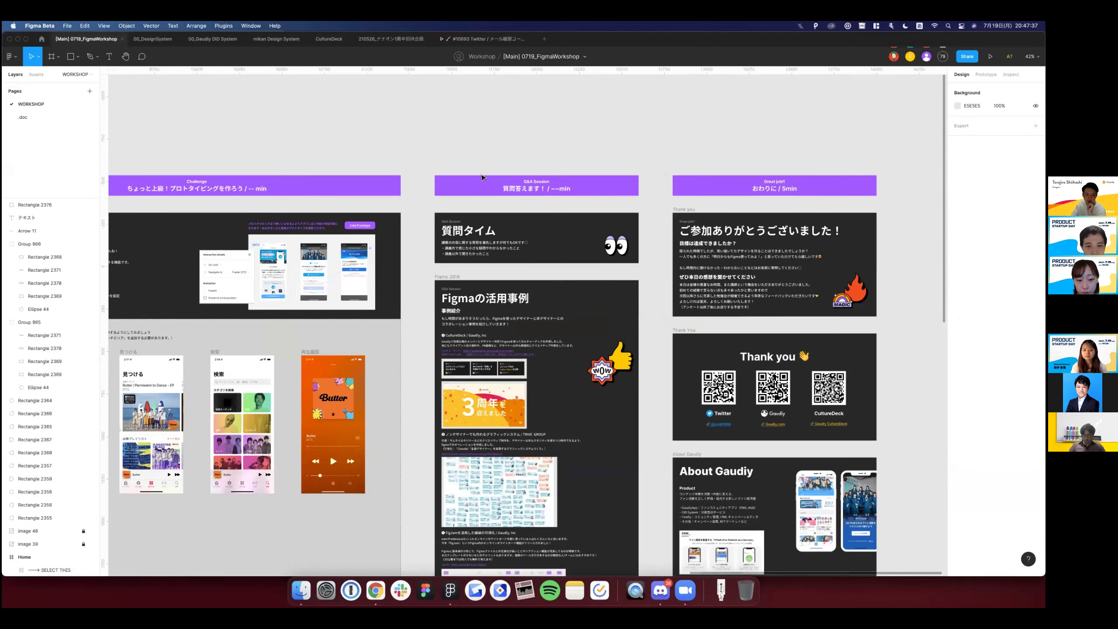
pyautogui.hscroll(5, 483, 178)
pyautogui.keyDown('ctrl'); pyautogui.scroll(2, 483, 177); pyautogui.keyUp('ctrl')
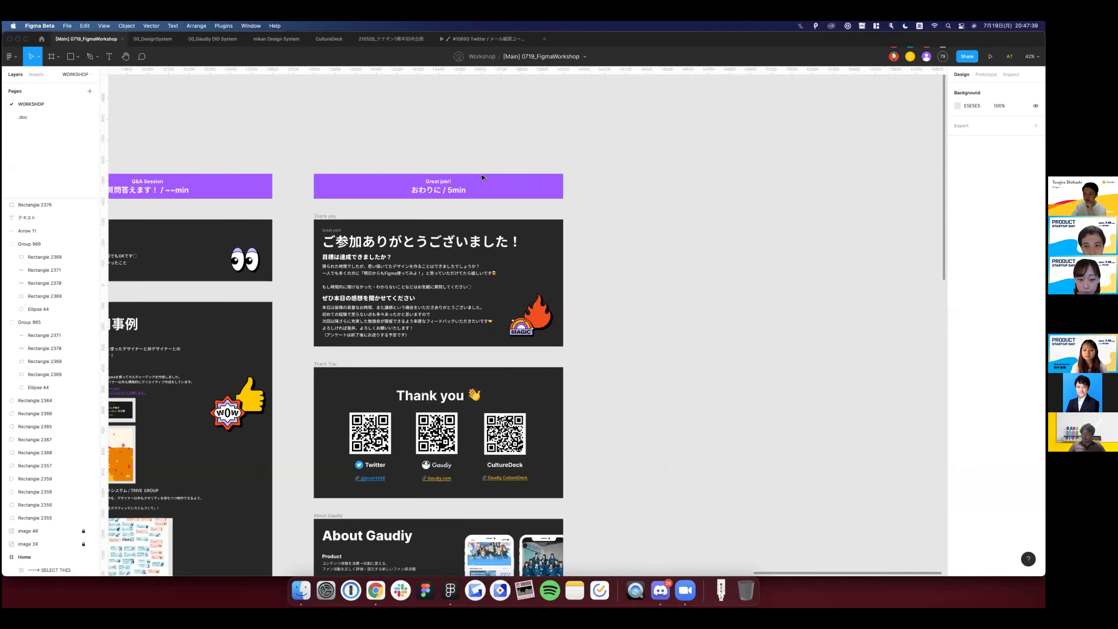
pyautogui.keyDown('ctrl'); pyautogui.scroll(5, 483, 177); pyautogui.keyUp('ctrl')
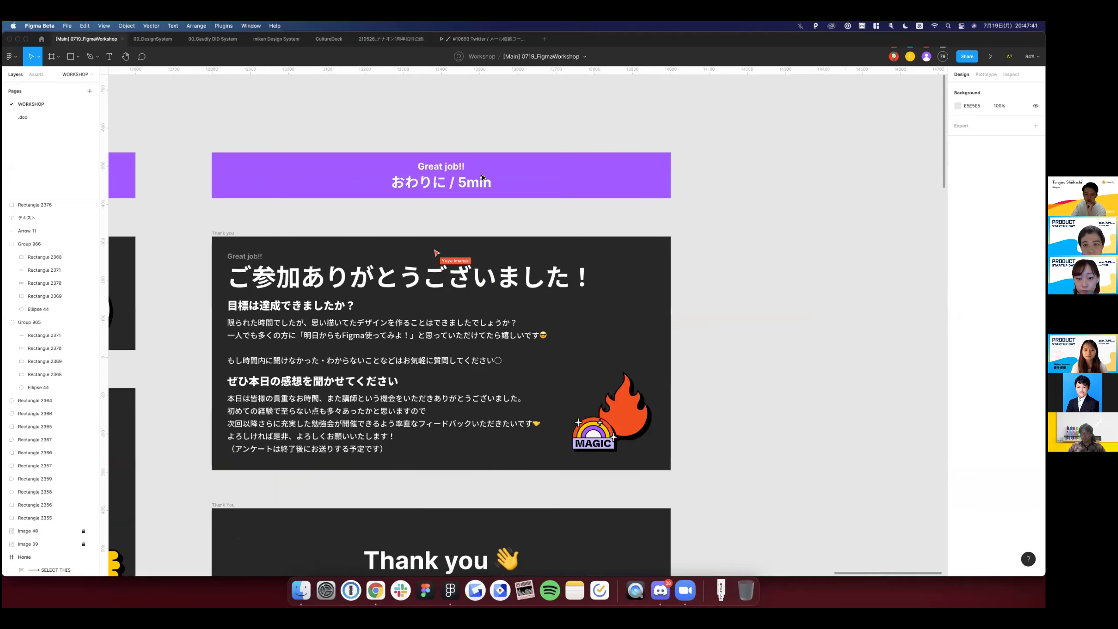
pyautogui.scroll(1, 482, 178)
pyautogui.hscroll(-1, 482, 178)
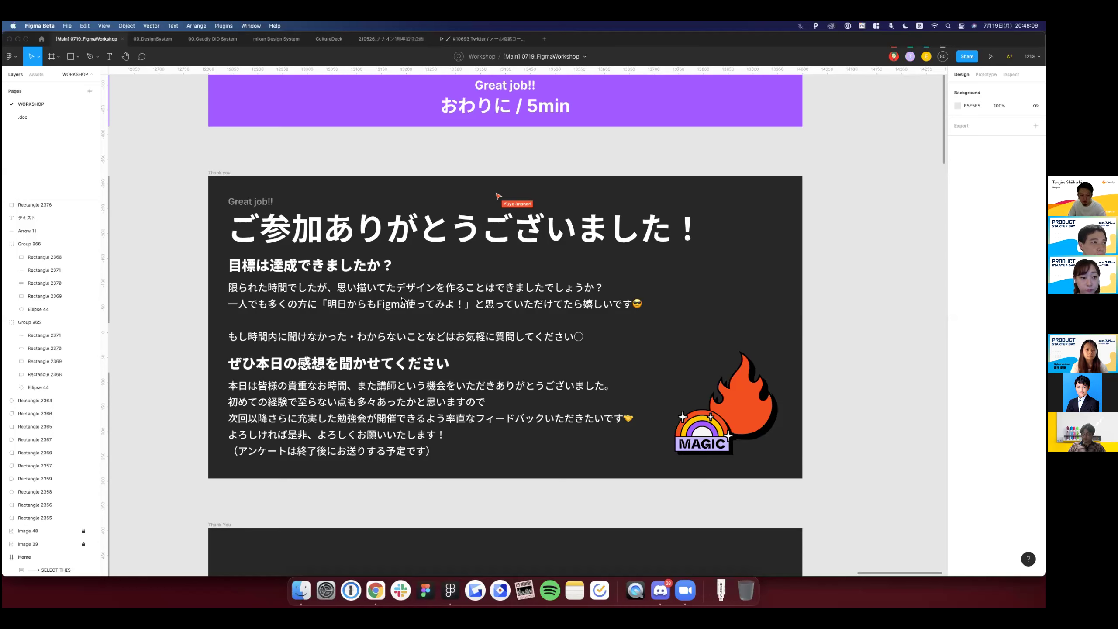
# Scroll to the Thank you slide with Twitter, Gaudiy and CultureDeck QR codes.
pyautogui.scroll(2, 402, 300)
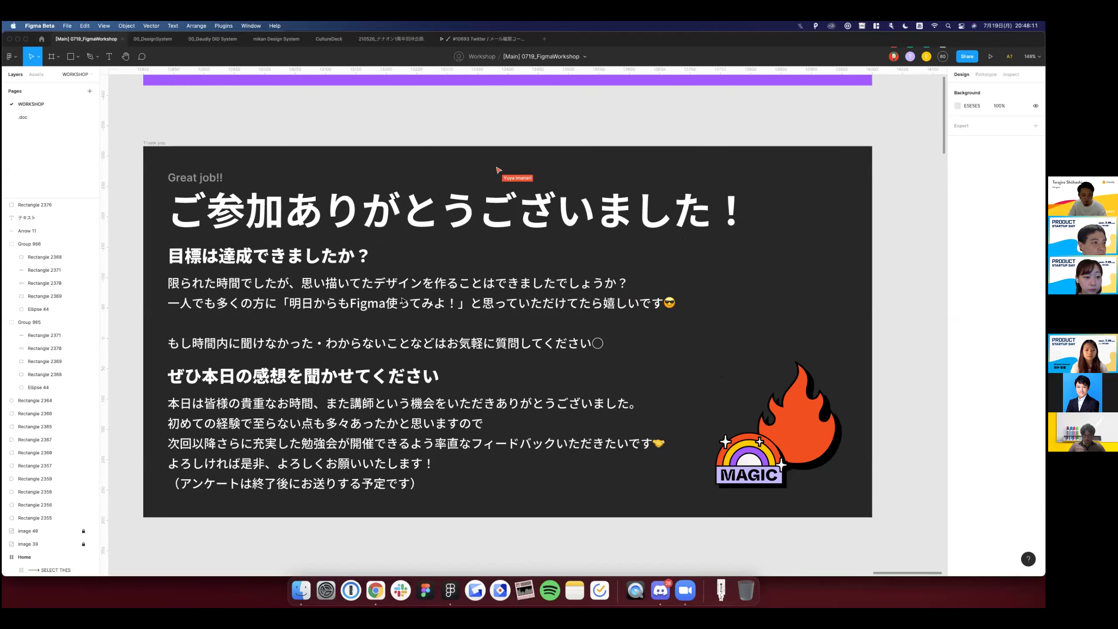
pyautogui.hscroll(-1, 402, 300)
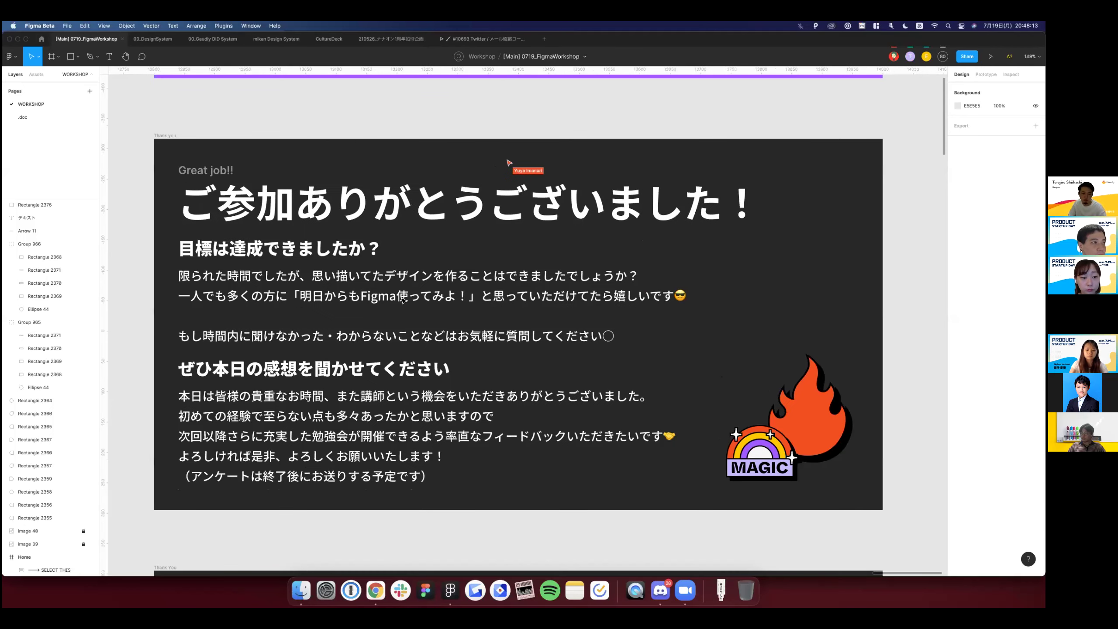
pyautogui.scroll(-1, 401, 300)
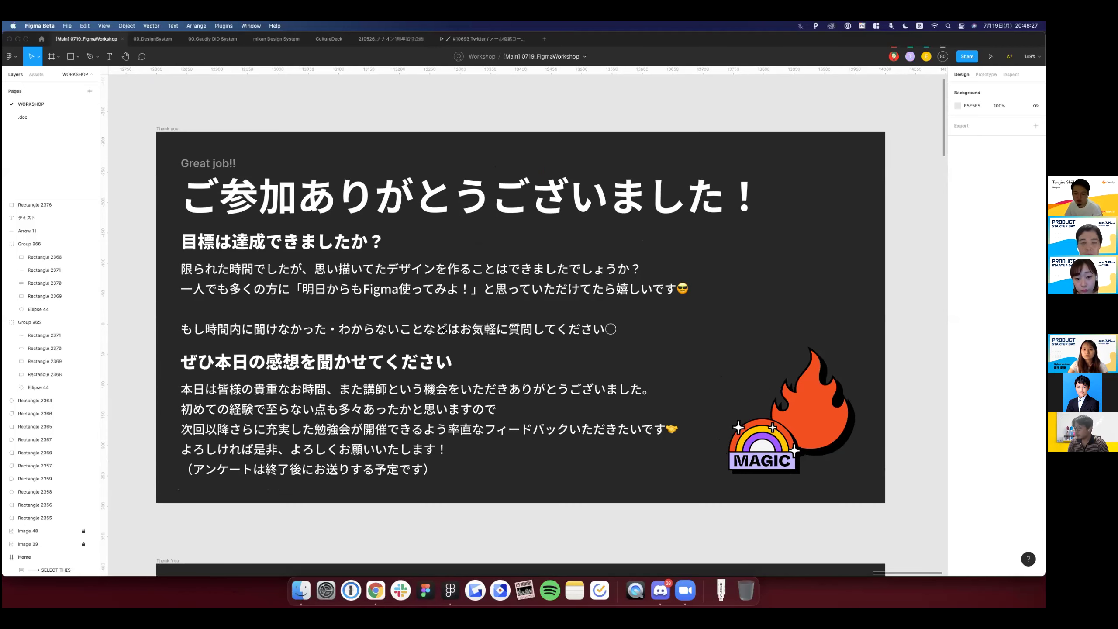
pyautogui.hscroll(-2, 443, 329)
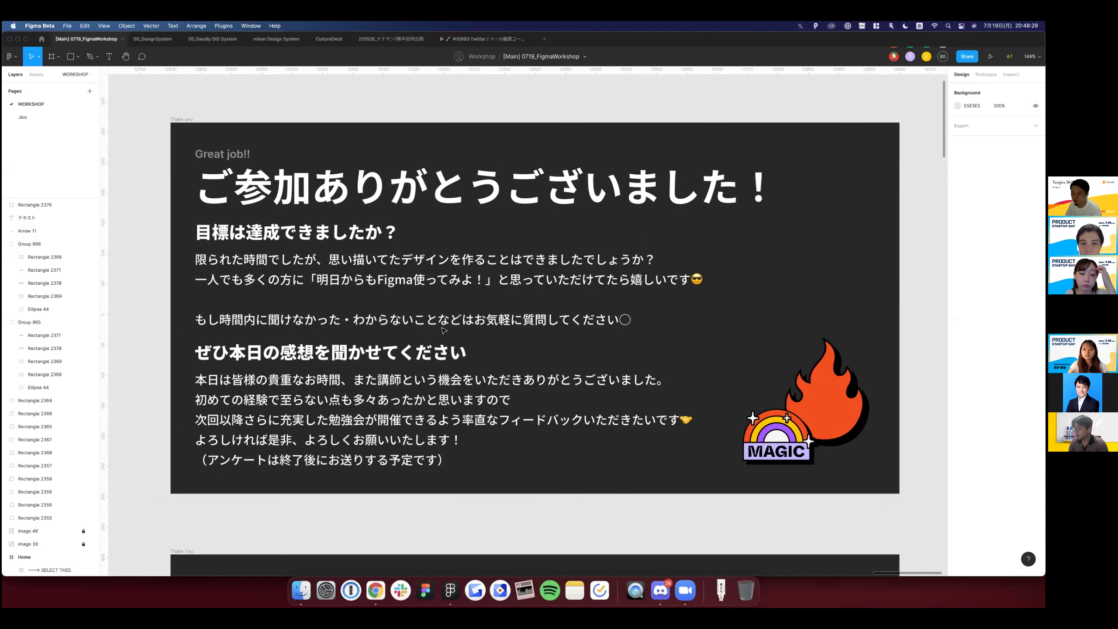
pyautogui.scroll(-3, 443, 329)
pyautogui.scroll(3, 443, 329)
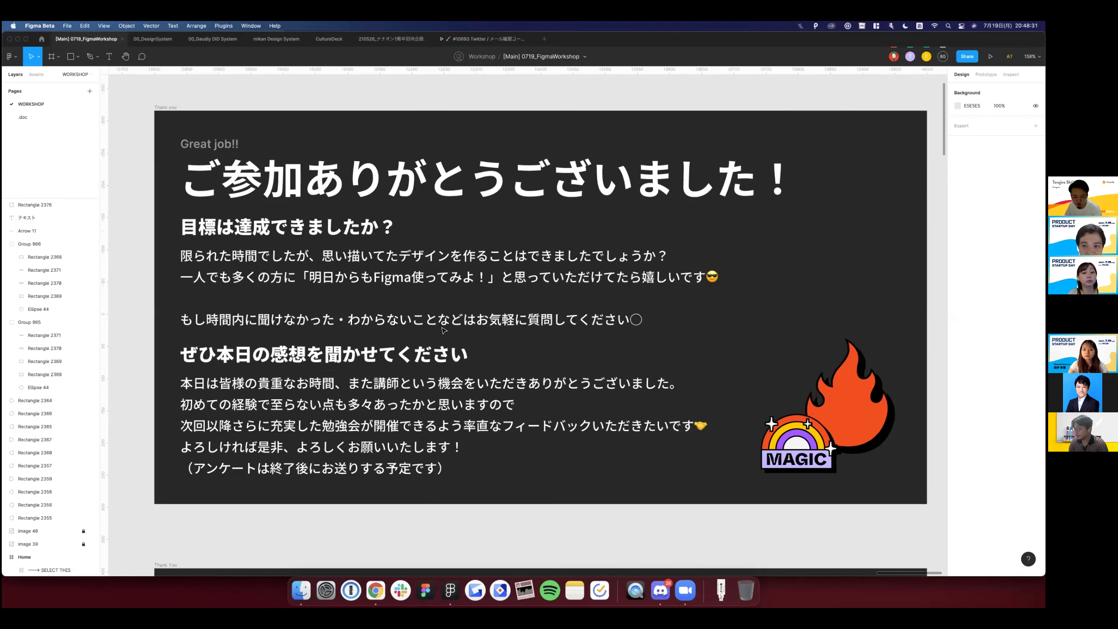
pyautogui.scroll(1, 443, 329)
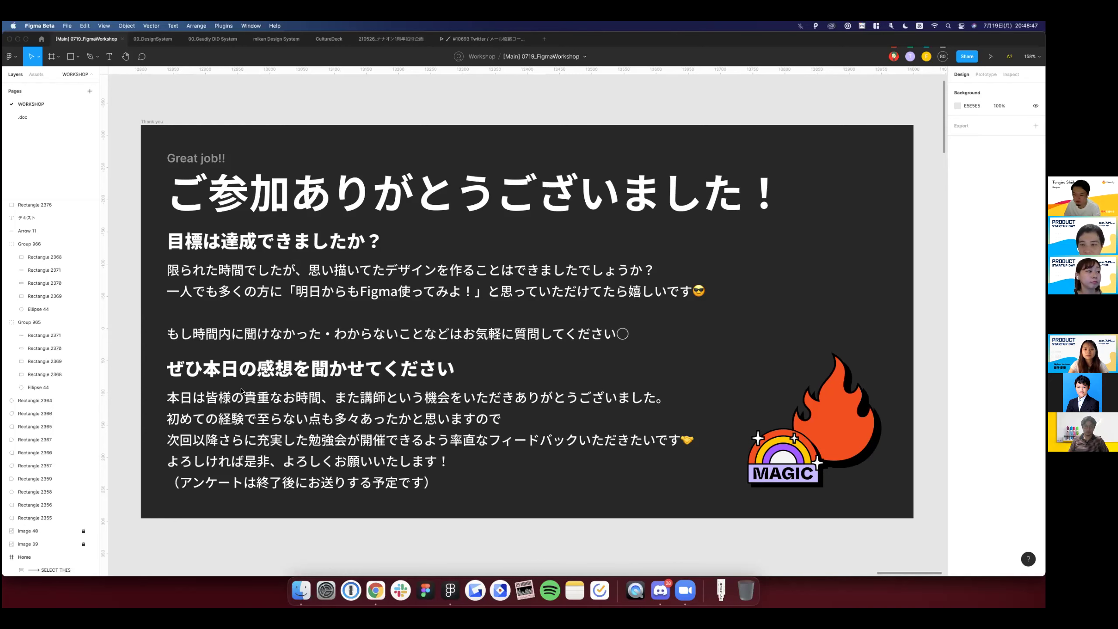
pyautogui.scroll(-5, 241, 390)
pyautogui.scroll(2, 241, 390)
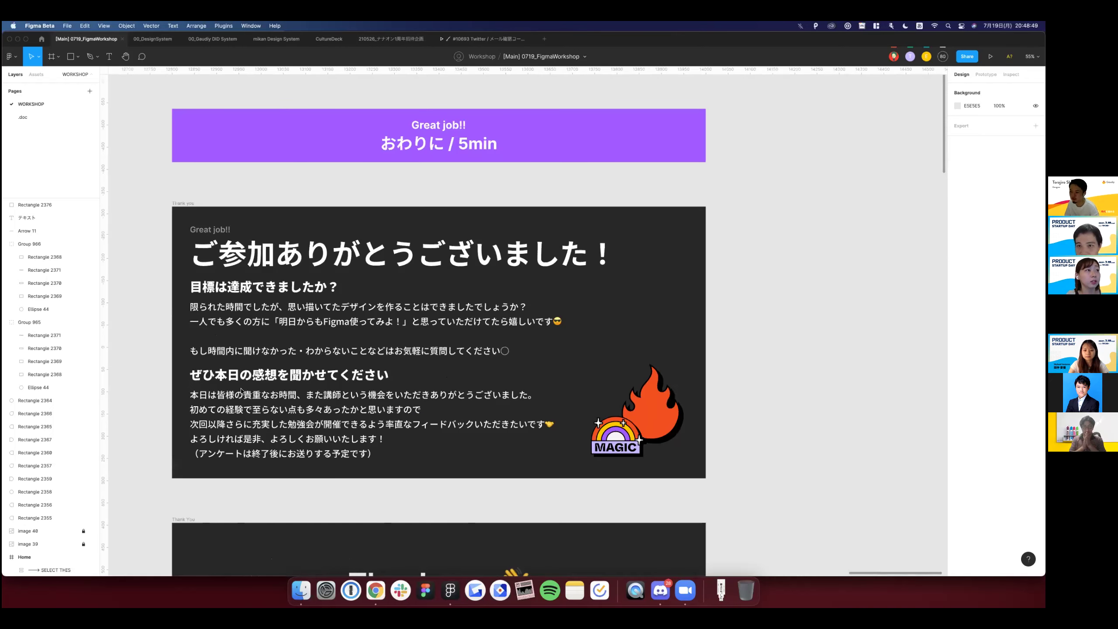
pyautogui.scroll(-5, 241, 391)
pyautogui.scroll(-3, 241, 390)
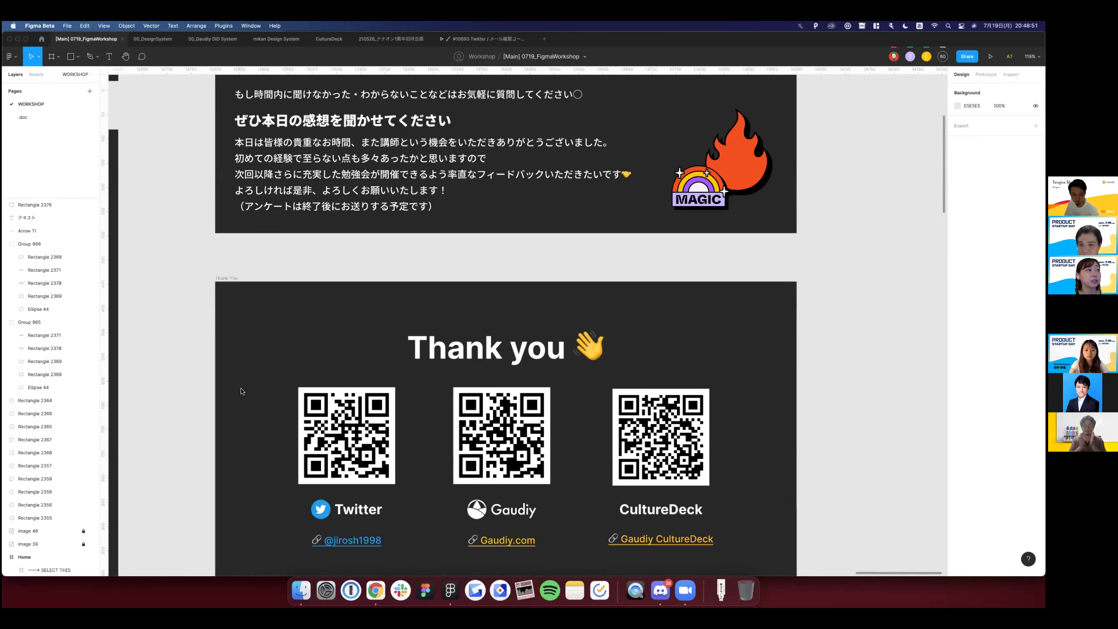
# Zoom out over all workshop slides, then switch to the 00_DesignSystem file tab.
pyautogui.scroll(-2, 241, 390)
pyautogui.scroll(-3, 241, 391)
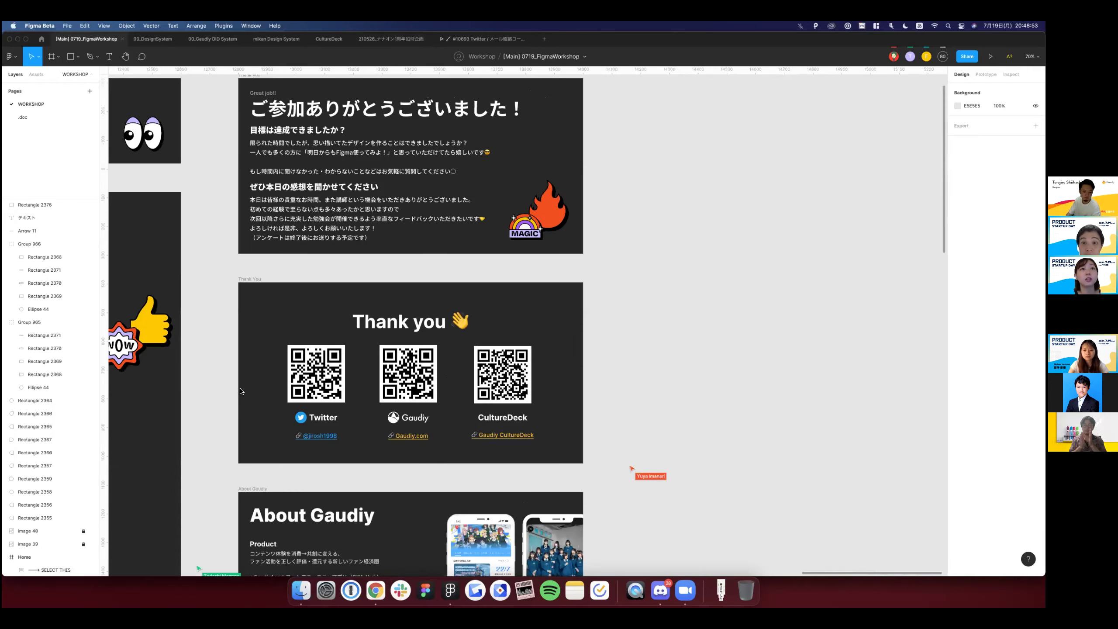
pyautogui.scroll(-2, 240, 391)
pyautogui.scroll(-1, 239, 390)
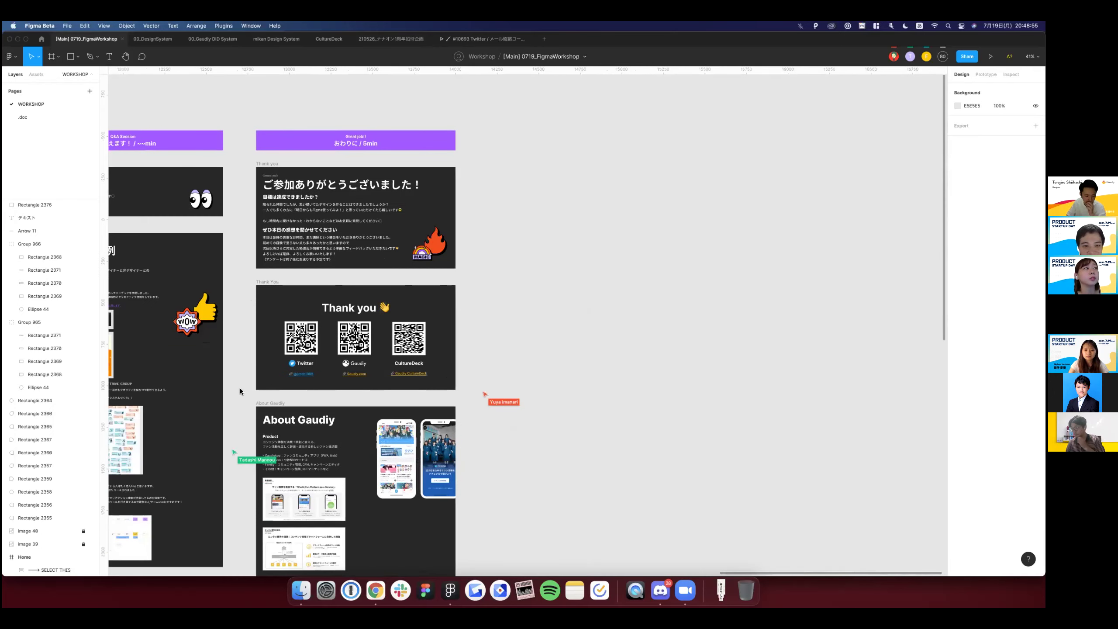
pyautogui.hscroll(-2, 239, 390)
pyautogui.hscroll(-1, 241, 391)
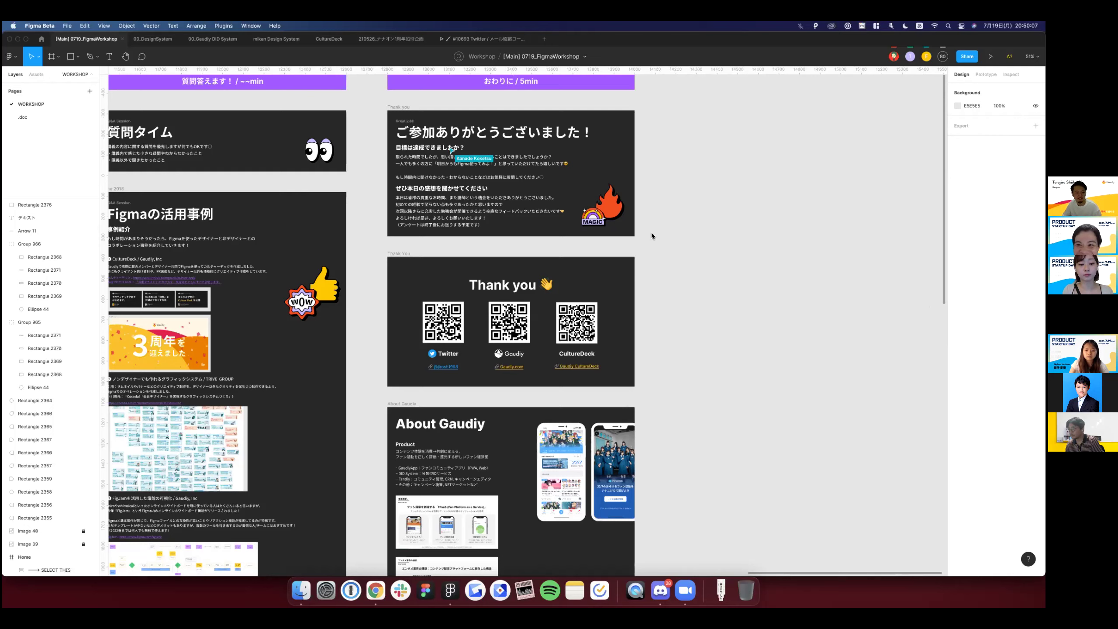
pyautogui.scroll(-2, 651, 233)
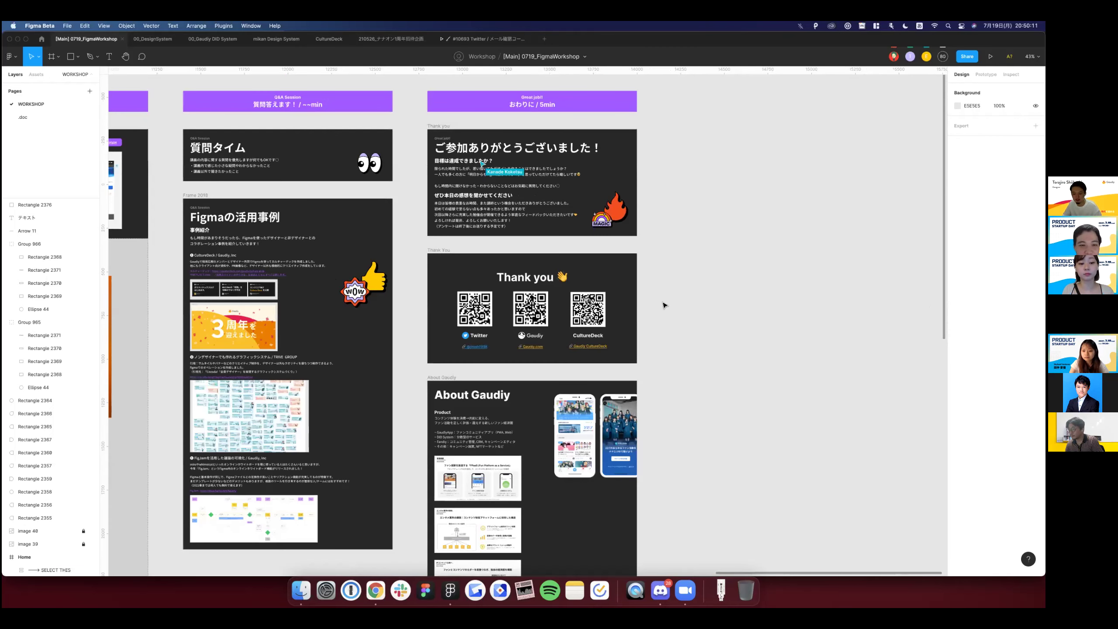
pyautogui.hotkey('ctrl', 'Tab')
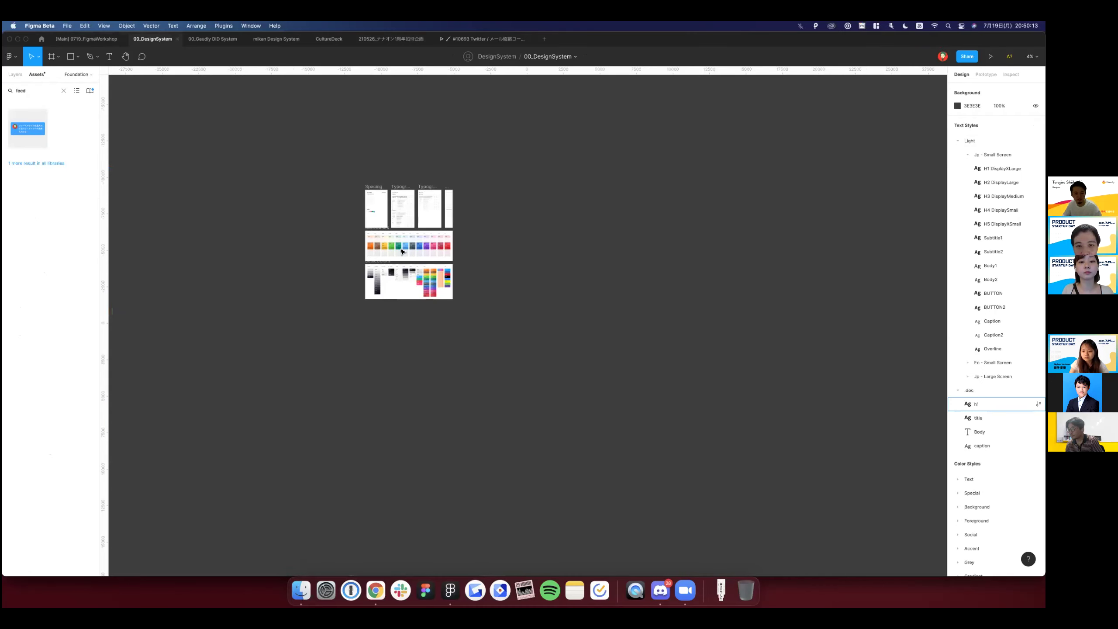
# Show the Pages list and open MainComponent, with its Button, Form, Modal and Header frames.
pyautogui.click(87, 75)
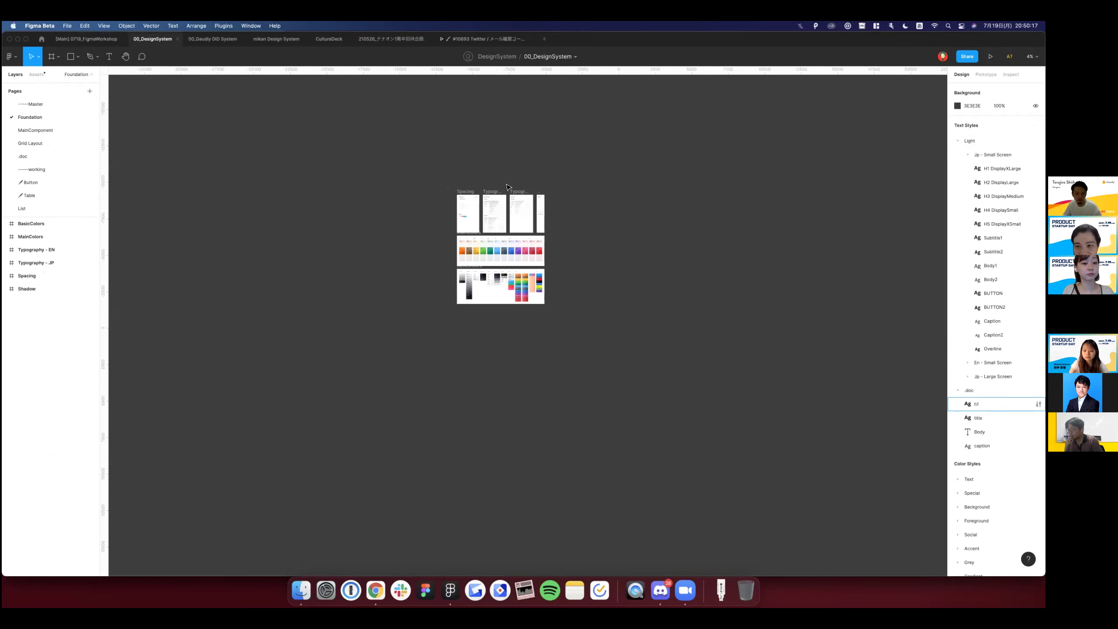
pyautogui.scroll(3, 507, 187)
pyautogui.scroll(2, 507, 187)
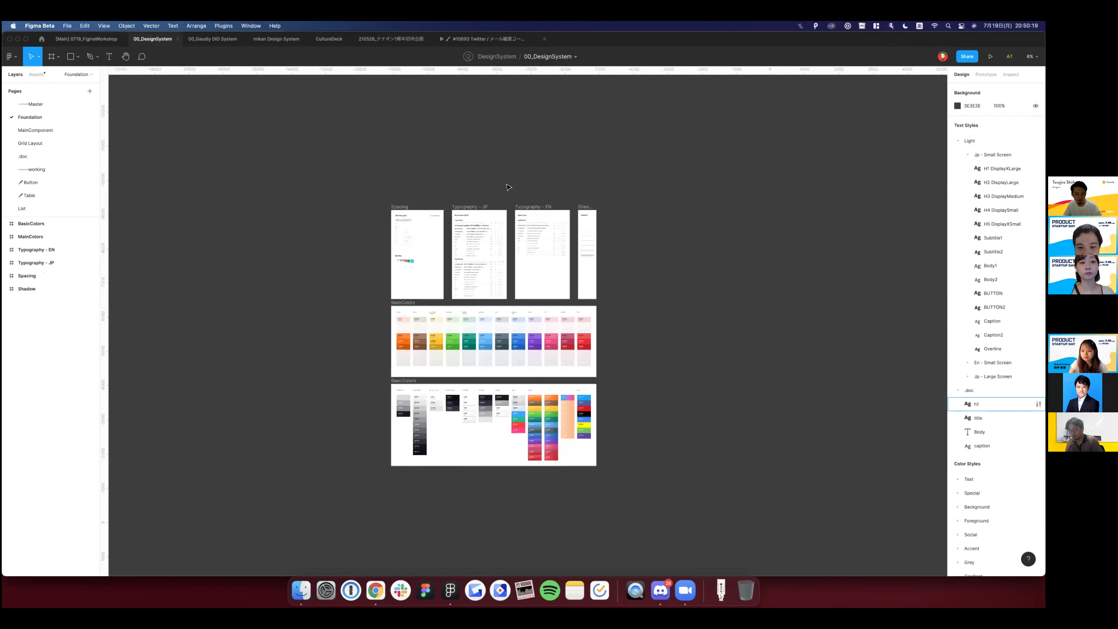
pyautogui.scroll(-3, 508, 186)
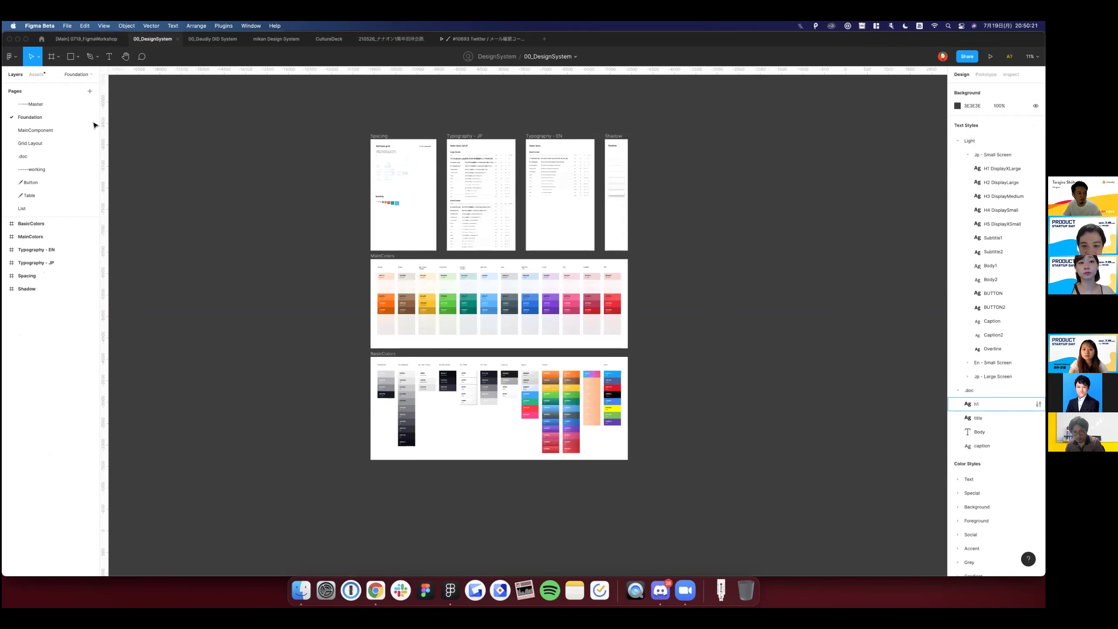
pyautogui.scroll(2, 461, 133)
pyautogui.click(37, 130)
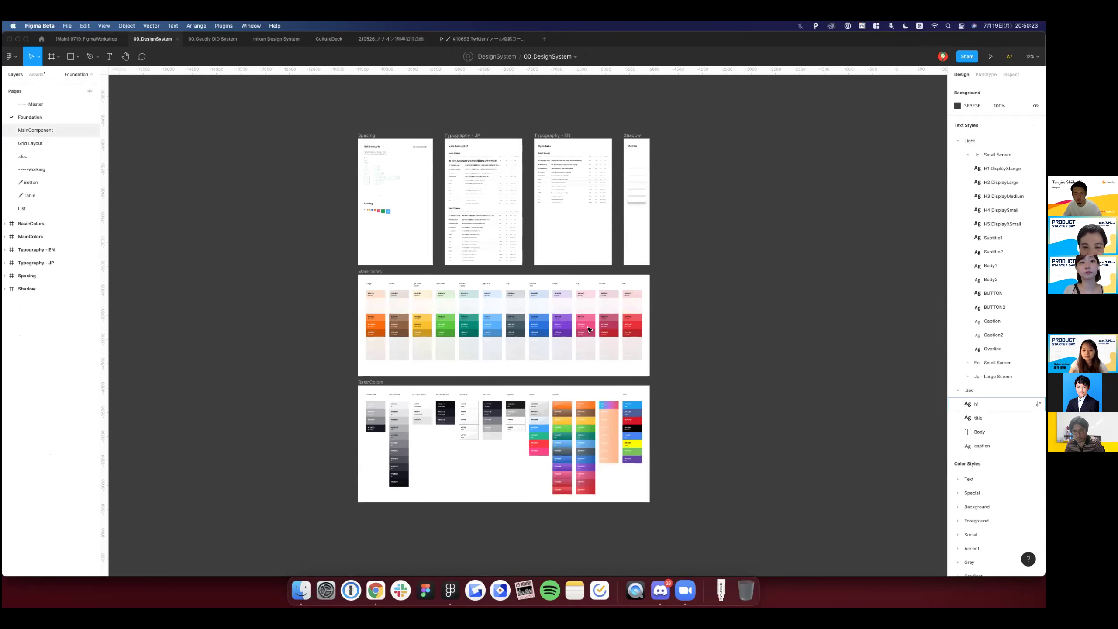
pyautogui.scroll(-3, 589, 329)
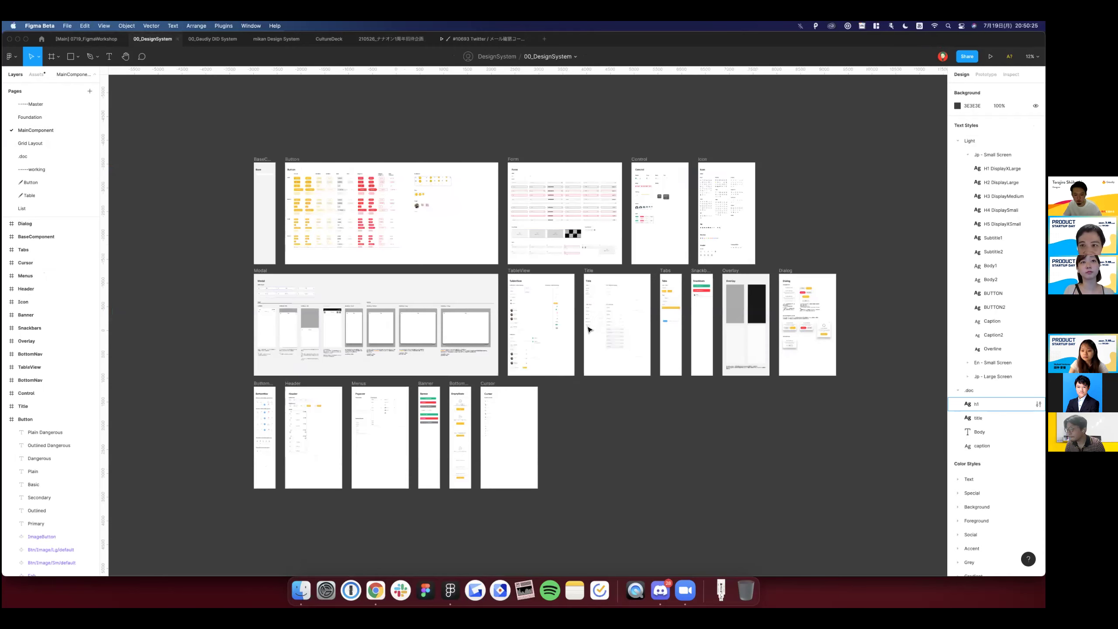
pyautogui.scroll(2, 588, 329)
pyautogui.scroll(1, 588, 329)
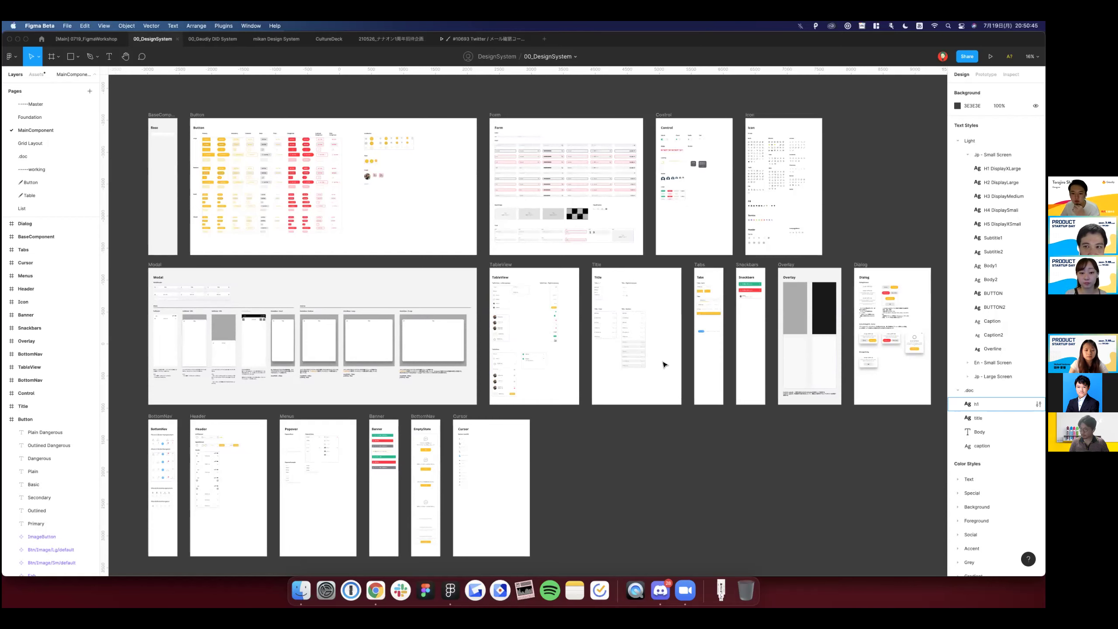
# Zoom into the Icon frame and inspect the arrow-down, arrow-left and corner-down-left icons.
pyautogui.scroll(2, 702, 141)
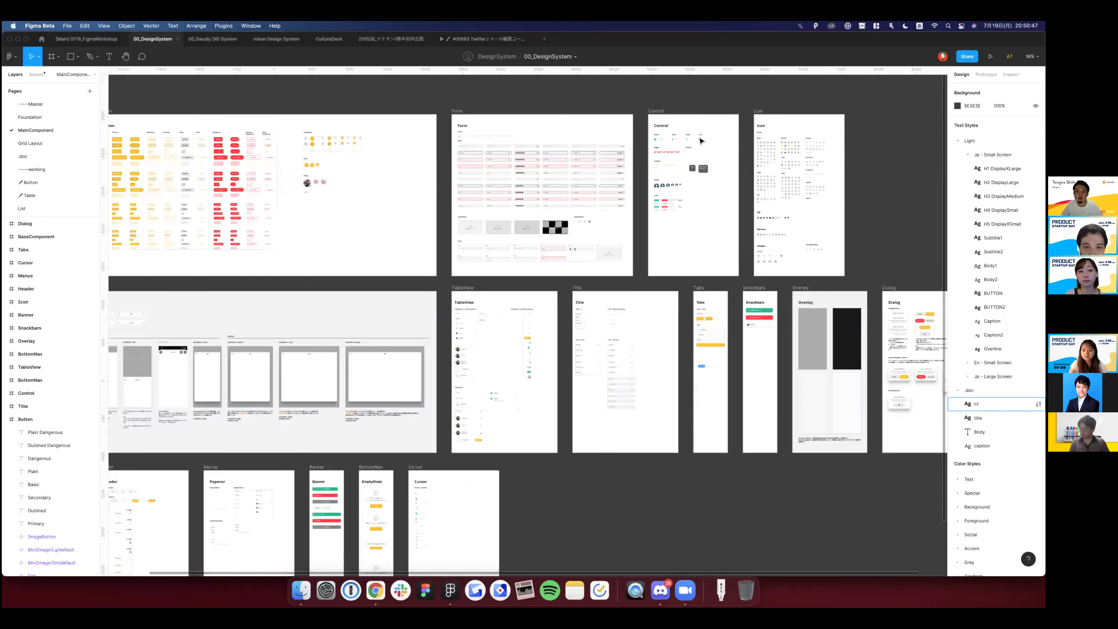
pyautogui.scroll(5, 701, 141)
pyautogui.hscroll(3, 623, 163)
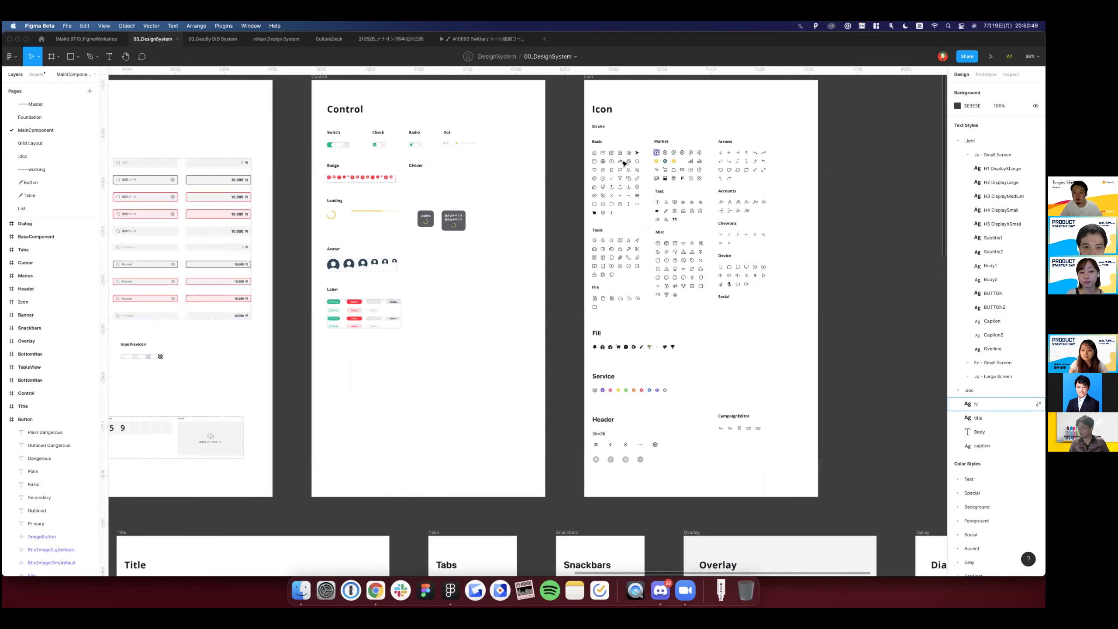
pyautogui.scroll(5, 569, 155)
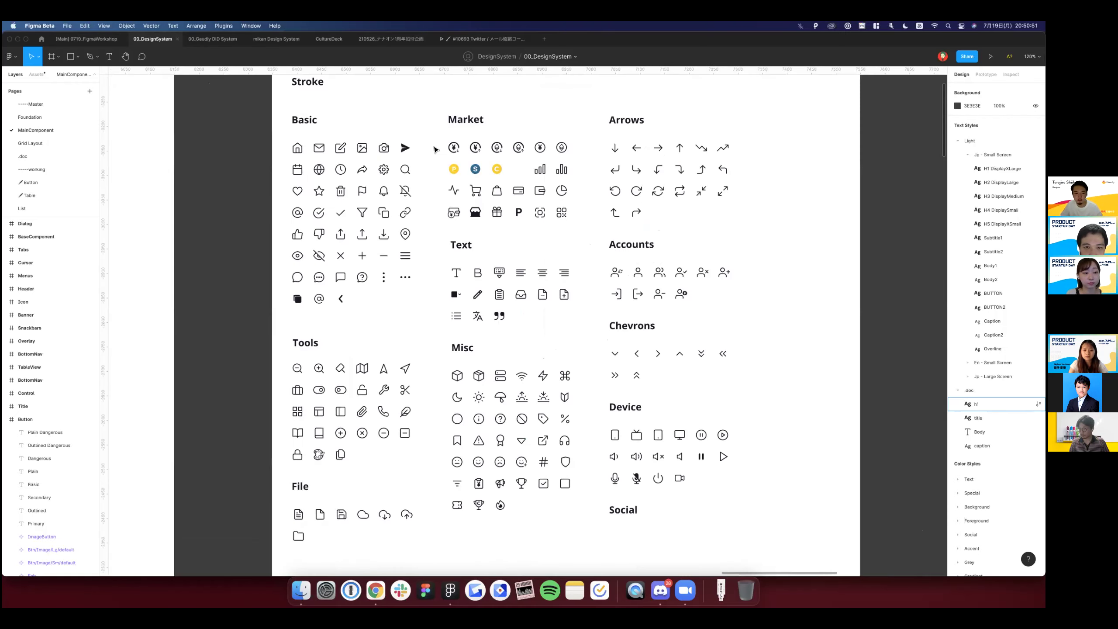
pyautogui.hscroll(3, 434, 150)
pyautogui.scroll(1, 435, 150)
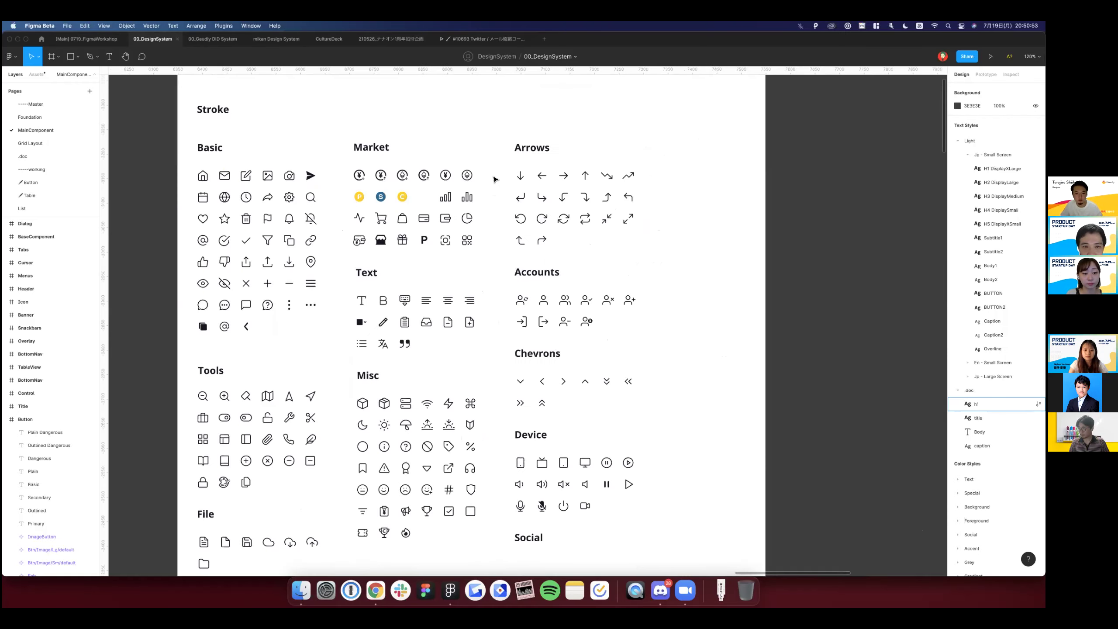
pyautogui.scroll(5, 530, 181)
pyautogui.click(530, 184)
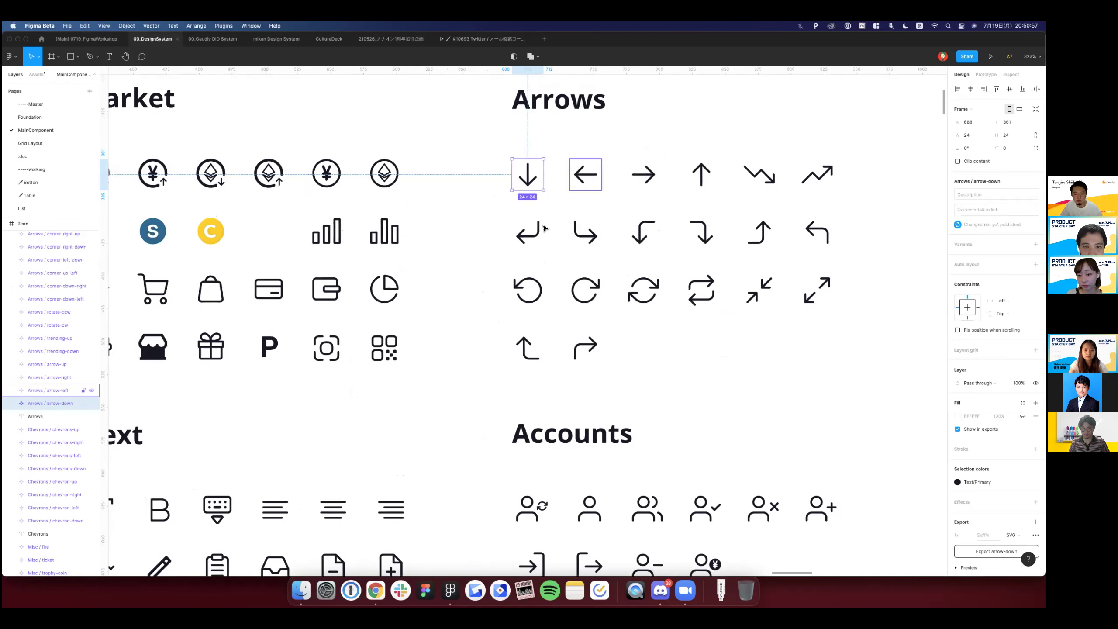
pyautogui.click(577, 186)
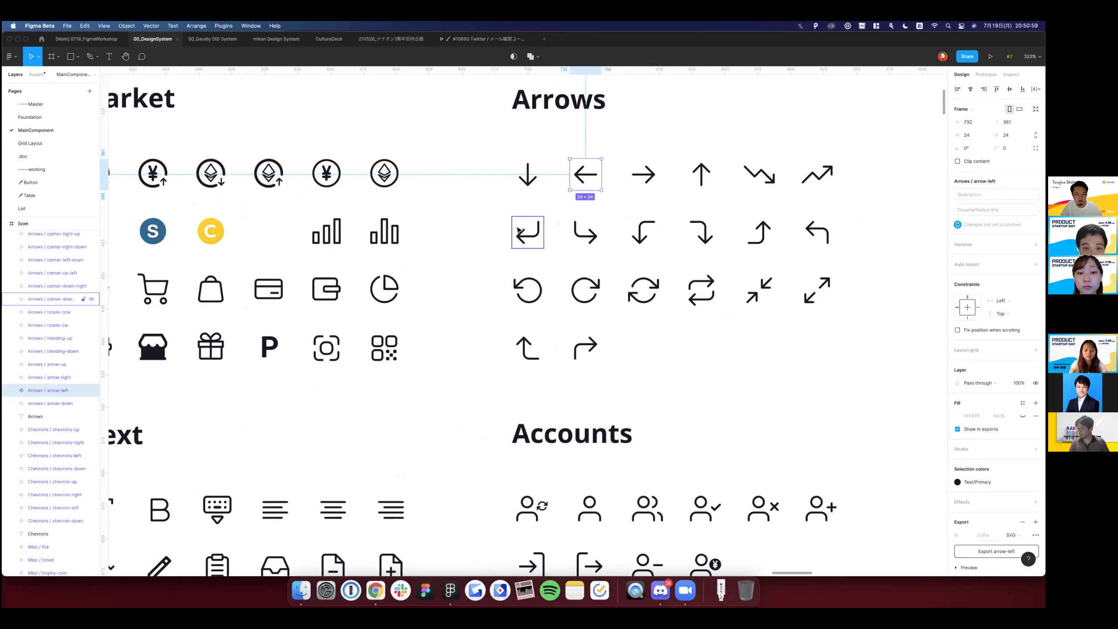
pyautogui.click(518, 230)
# Inspect the trending-up arrow icon, then bring up the Frame tool's phone presets.
pyautogui.hscroll(3, 519, 230)
pyautogui.scroll(-3, 304, 307)
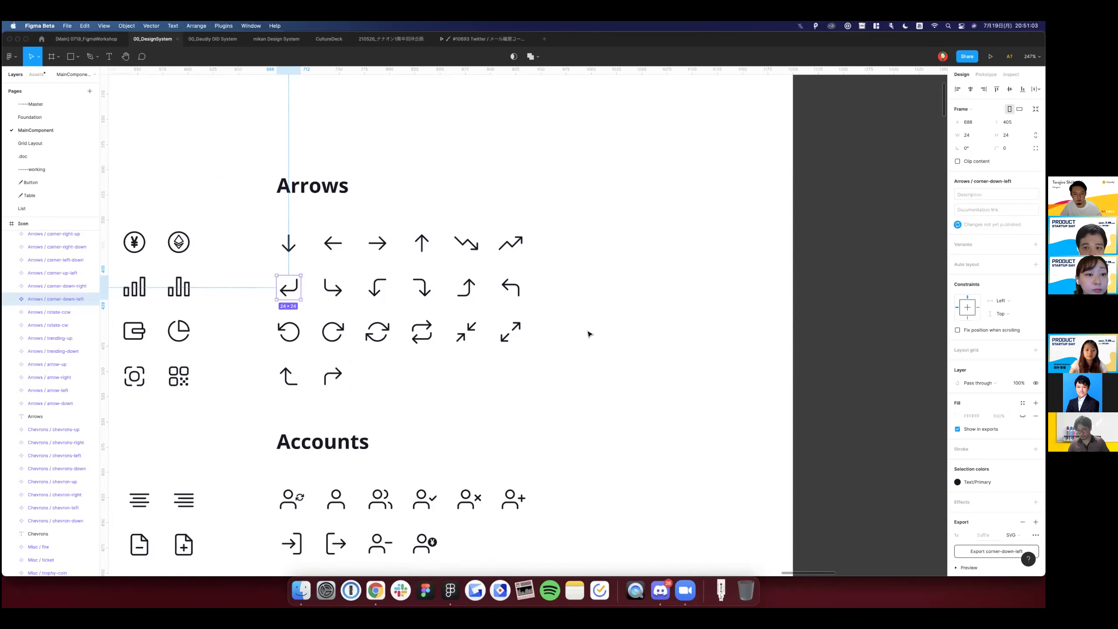
pyautogui.scroll(-2, 590, 333)
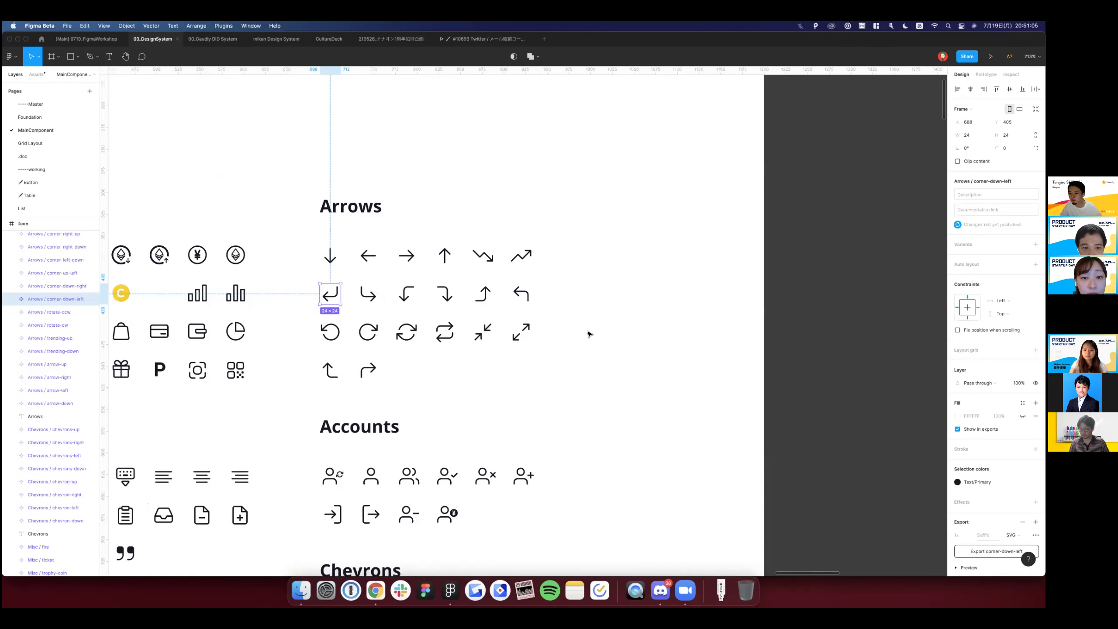
pyautogui.click(590, 333)
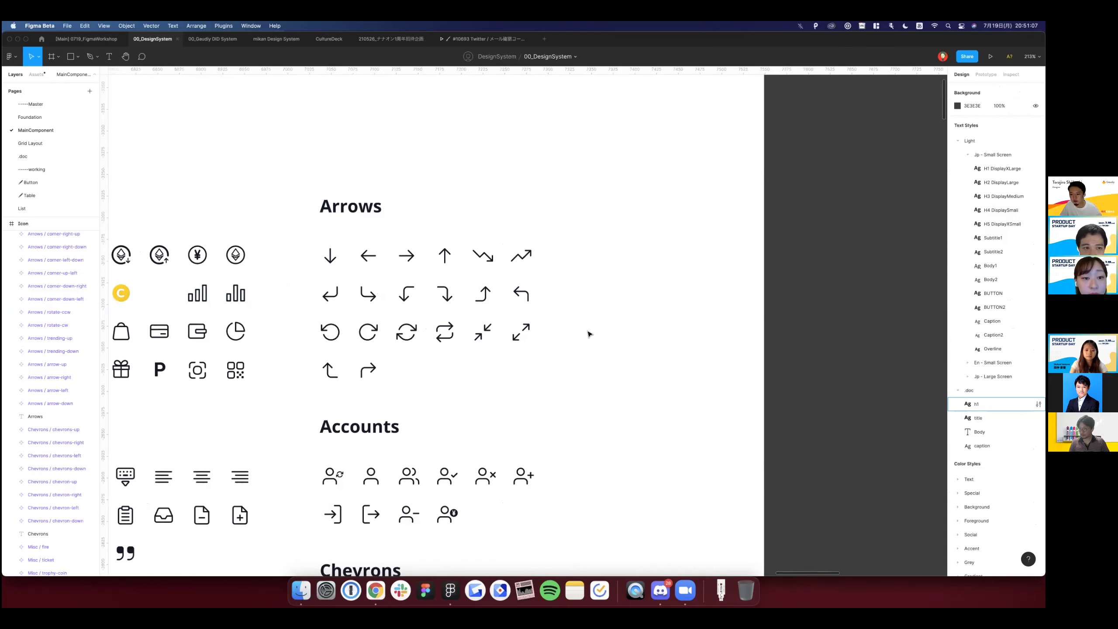
pyautogui.click(523, 266)
pyautogui.scroll(3, 523, 267)
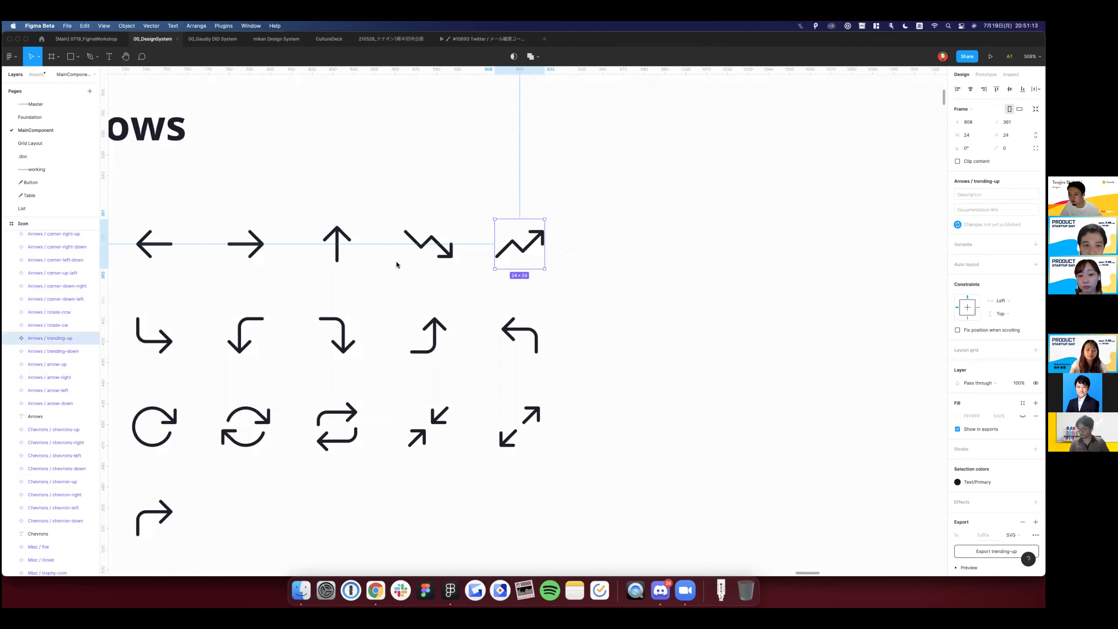
pyautogui.scroll(-5, 503, 297)
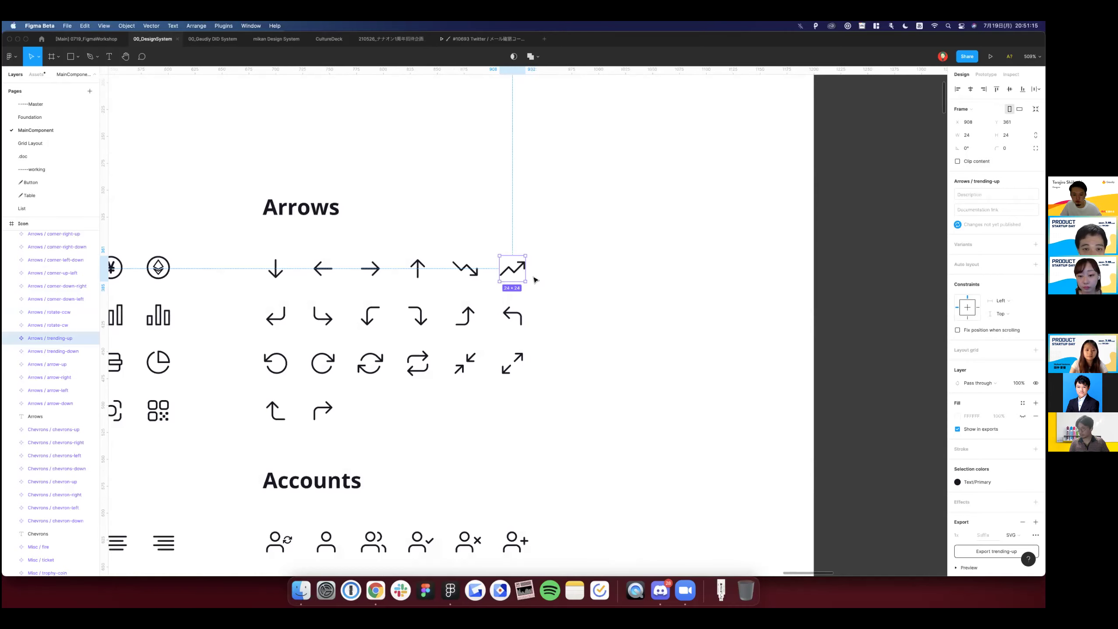
pyautogui.hscroll(5, 600, 238)
pyautogui.hscroll(10, 524, 321)
pyautogui.press('f')
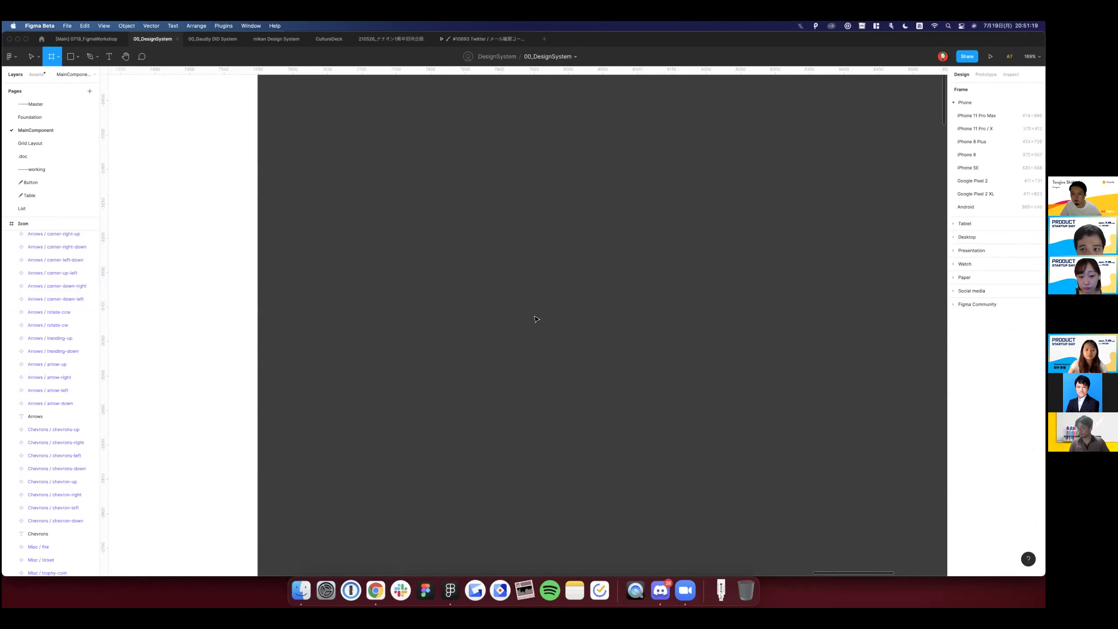
# Create an iPhone 11 Pro frame and move it onto empty canvas.
pyautogui.click(972, 168)
pyautogui.scroll(-5, 696, 118)
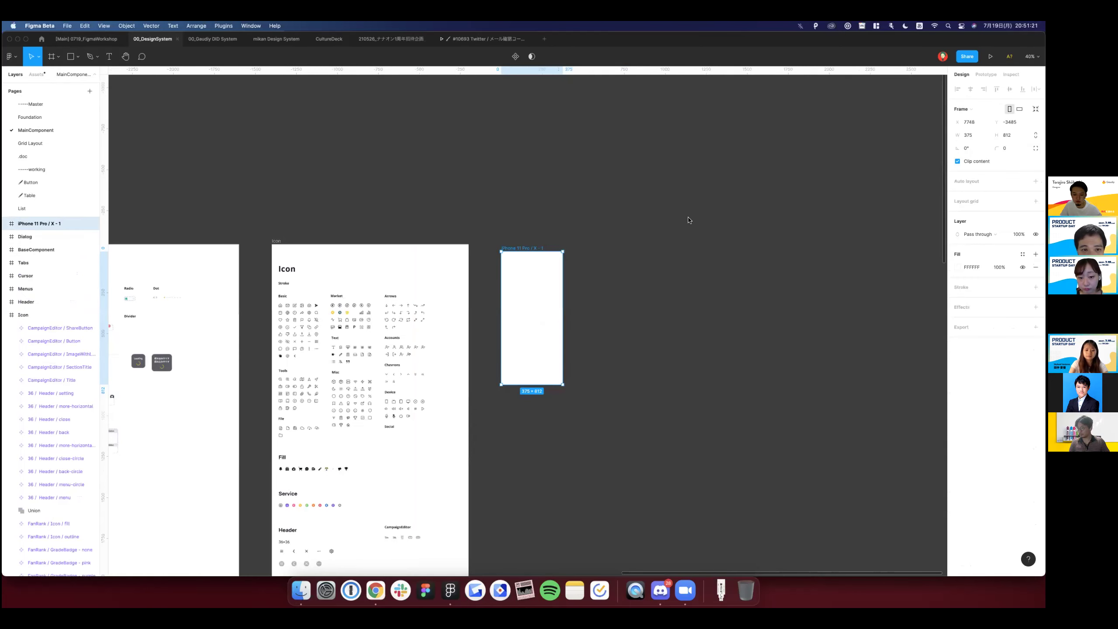
pyautogui.scroll(3, 403, 321)
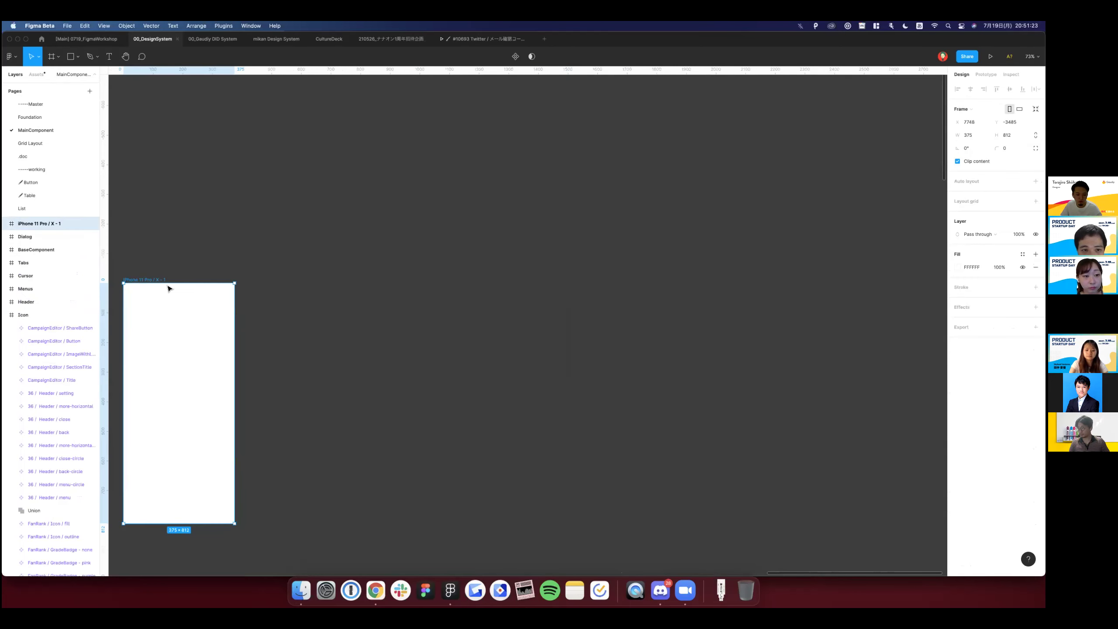
pyautogui.moveTo(170, 290); pyautogui.dragTo(506, 304)
pyautogui.scroll(-5, 506, 305)
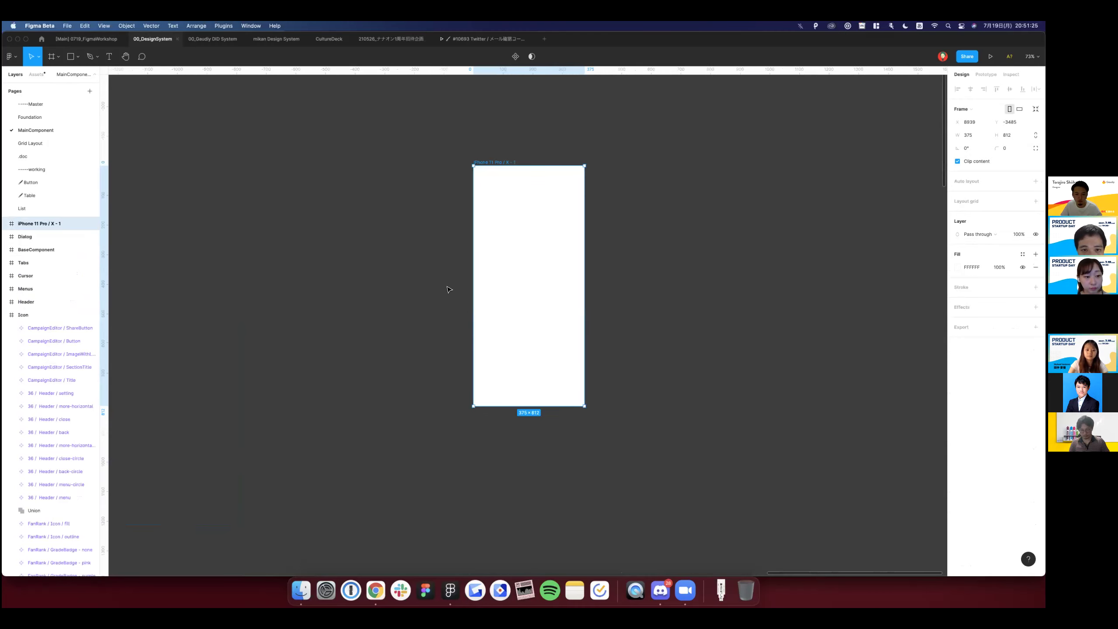
pyautogui.scroll(2, 357, 220)
pyautogui.press('Escape')
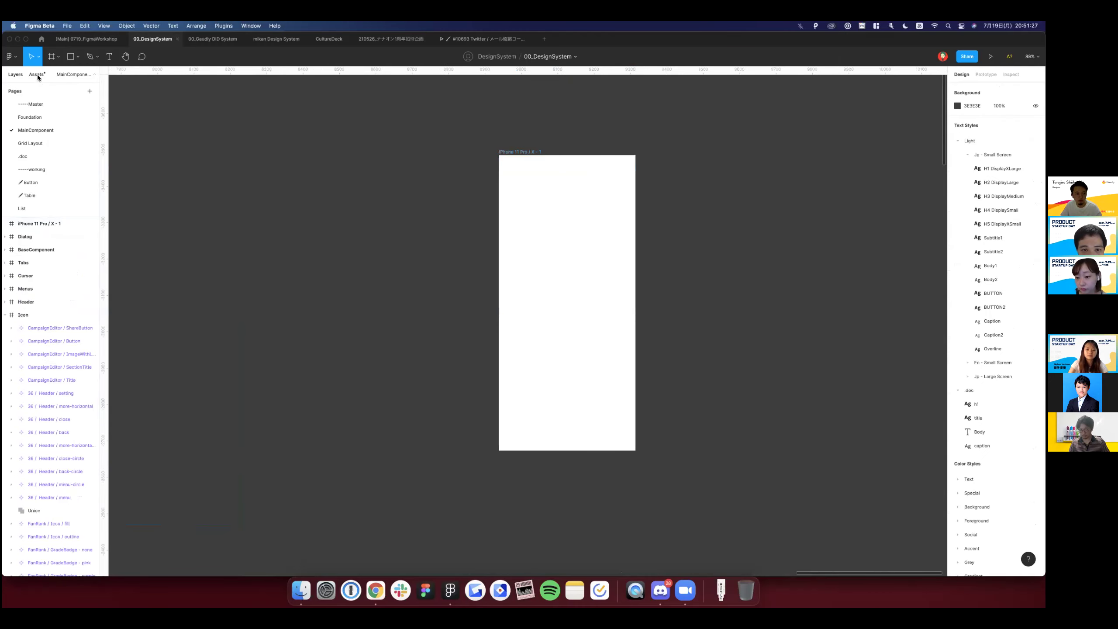
# Search Assets for 'header' and place the Header component into the phone frame.
pyautogui.click(37, 74)
pyautogui.press('BackSpace')
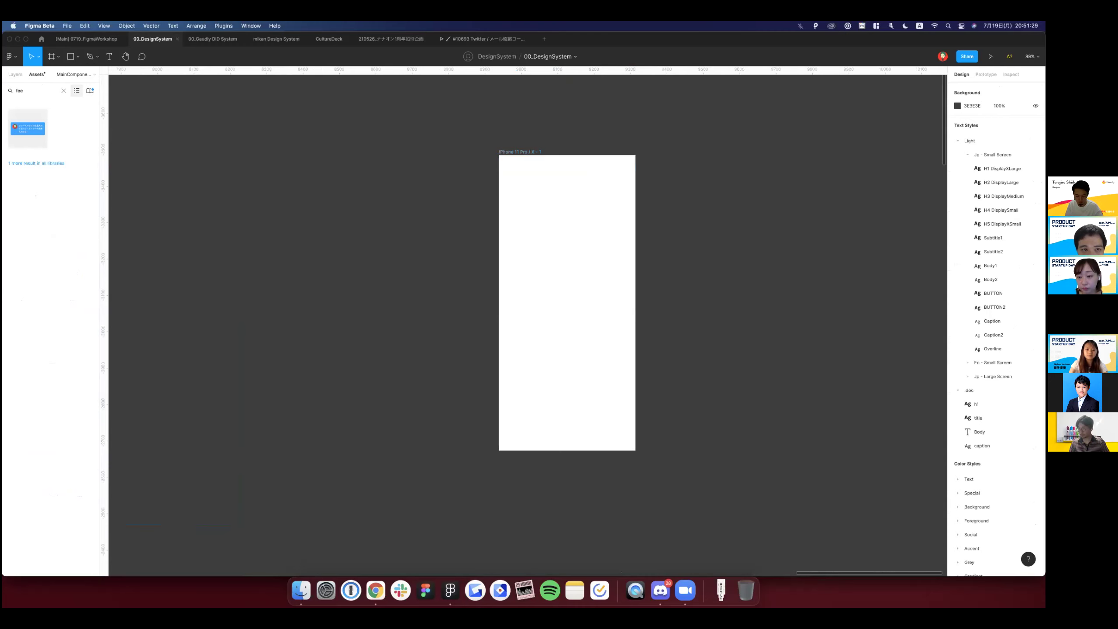
pyautogui.press('BackSpace')
pyautogui.press('BackSpace')
pyautogui.press('BackSpace')
pyautogui.write('header')
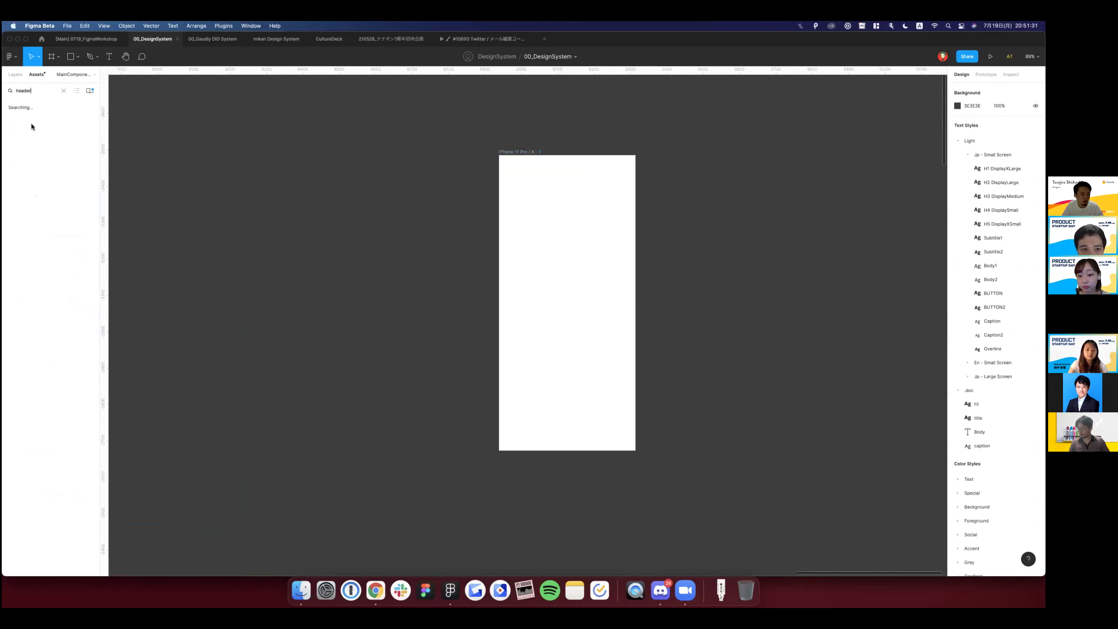
pyautogui.click(531, 153)
pyautogui.press('super+v')
pyautogui.press('super+z')
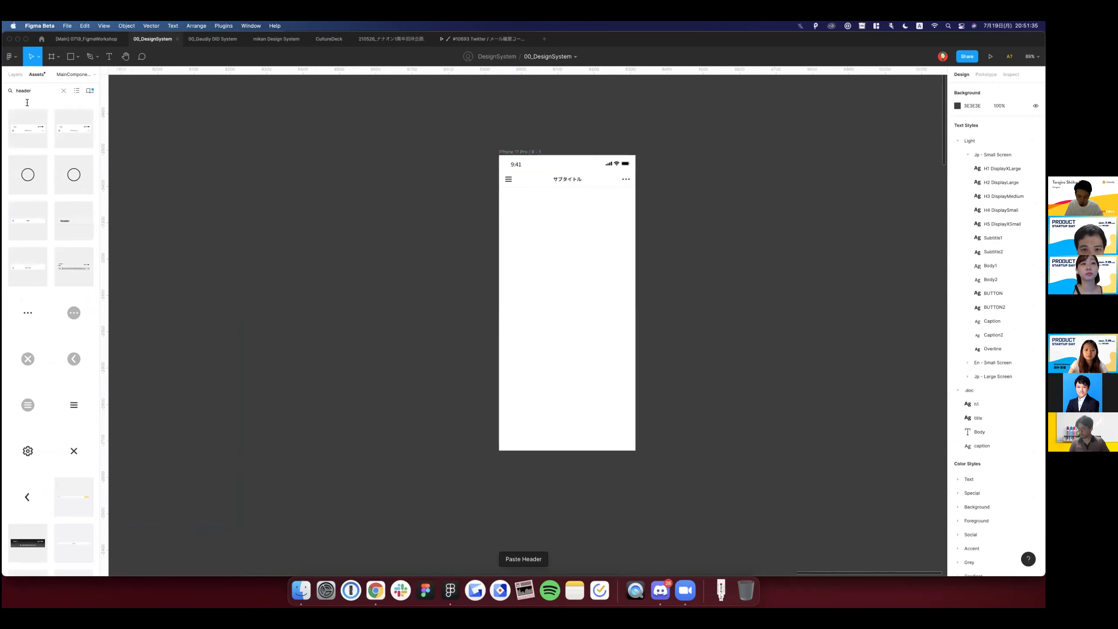
pyautogui.press('BackSpace')
pyautogui.press('BackSpace')
pyautogui.press('BackSpace')
# Insert the BottomNavigation component into the phone and move the Header above the frame.
pyautogui.write('bottom')
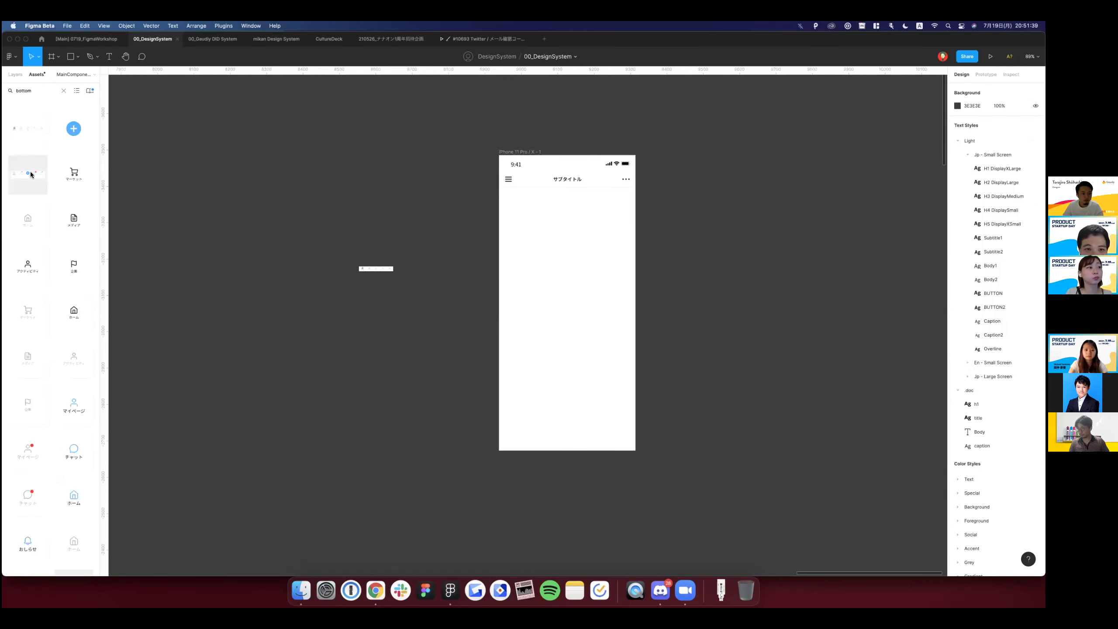
pyautogui.moveTo(32, 175); pyautogui.dragTo(518, 154)
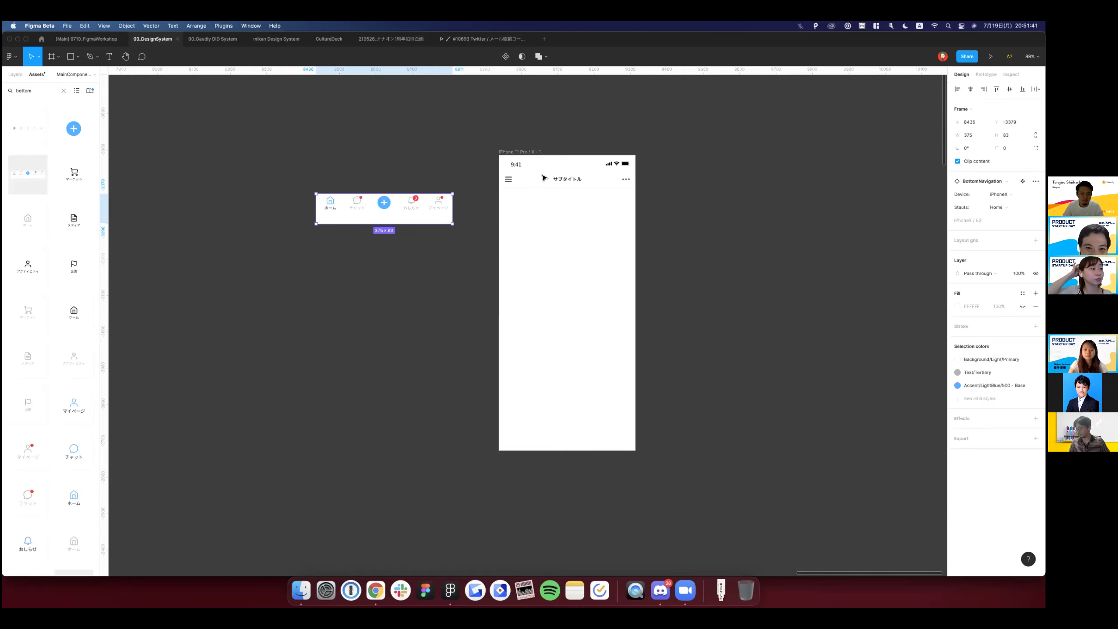
pyautogui.scroll(2, 518, 154)
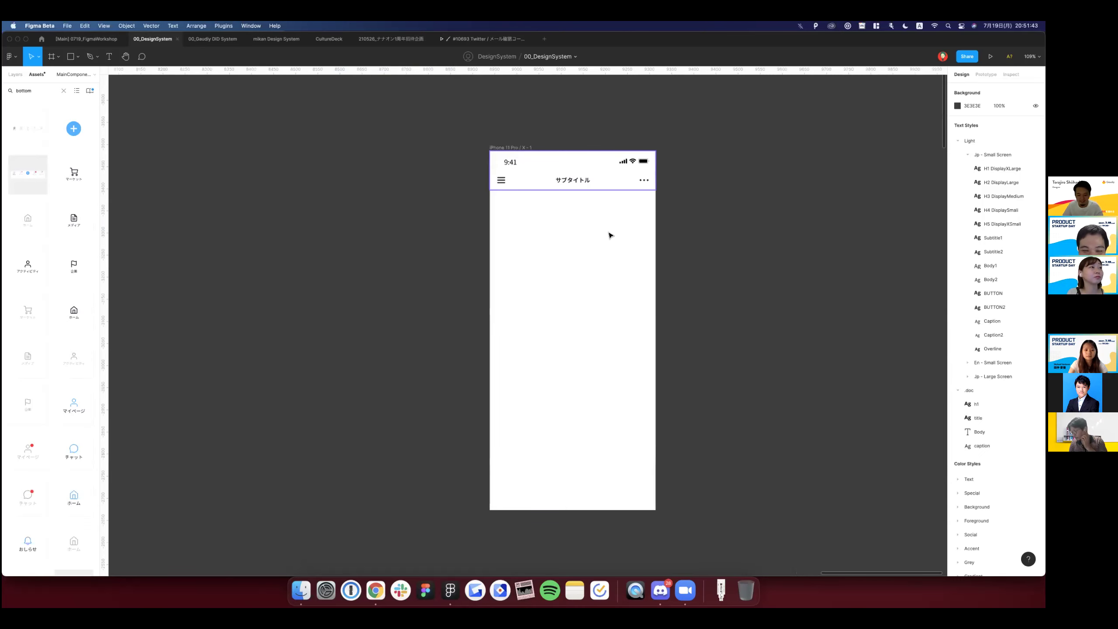
pyautogui.hotkey('ctrl', 'v')
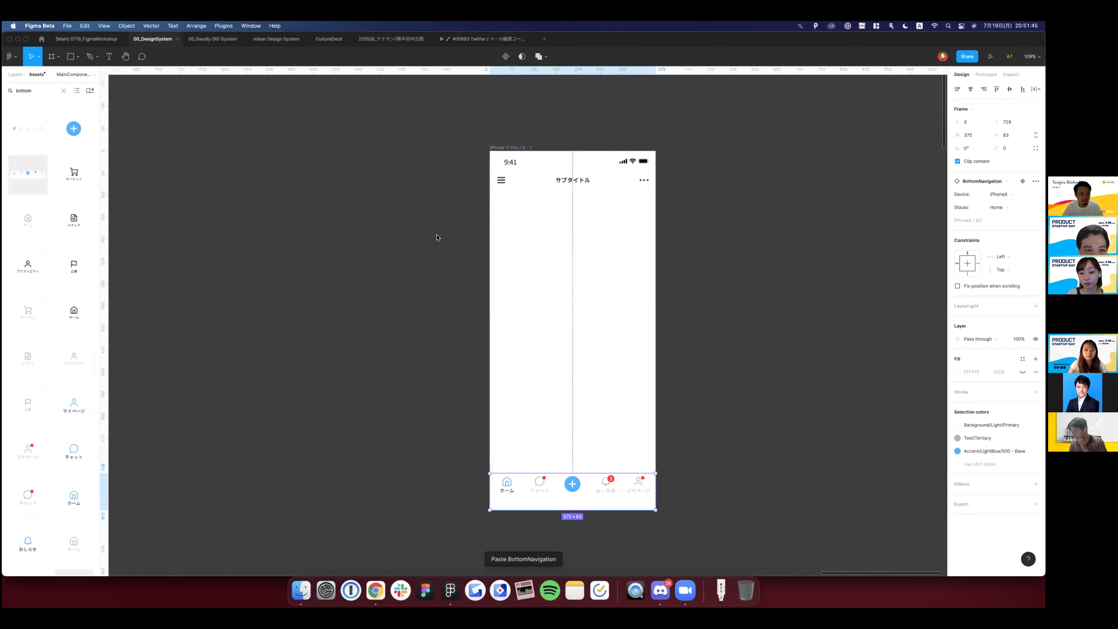
pyautogui.click(436, 238)
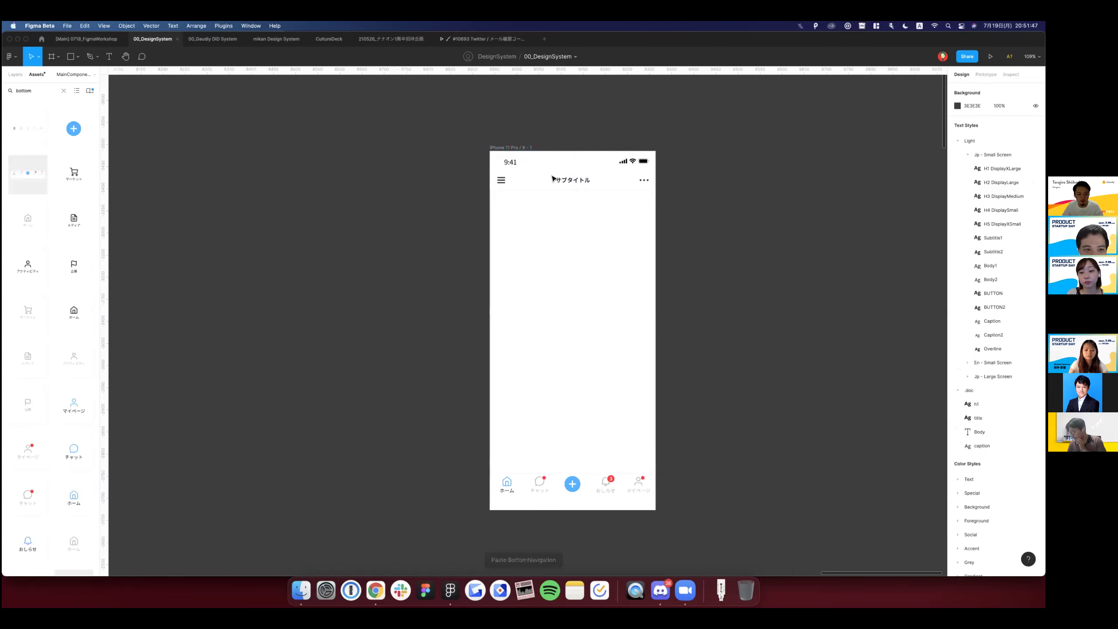
pyautogui.click(577, 180)
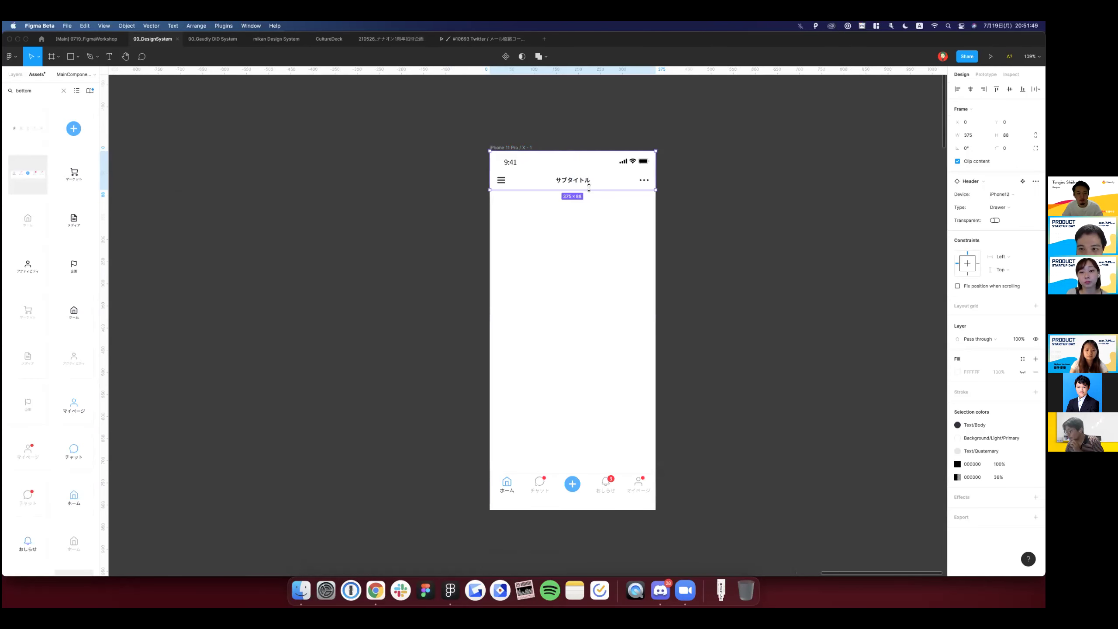
pyautogui.moveTo(588, 187); pyautogui.dragTo(591, 110)
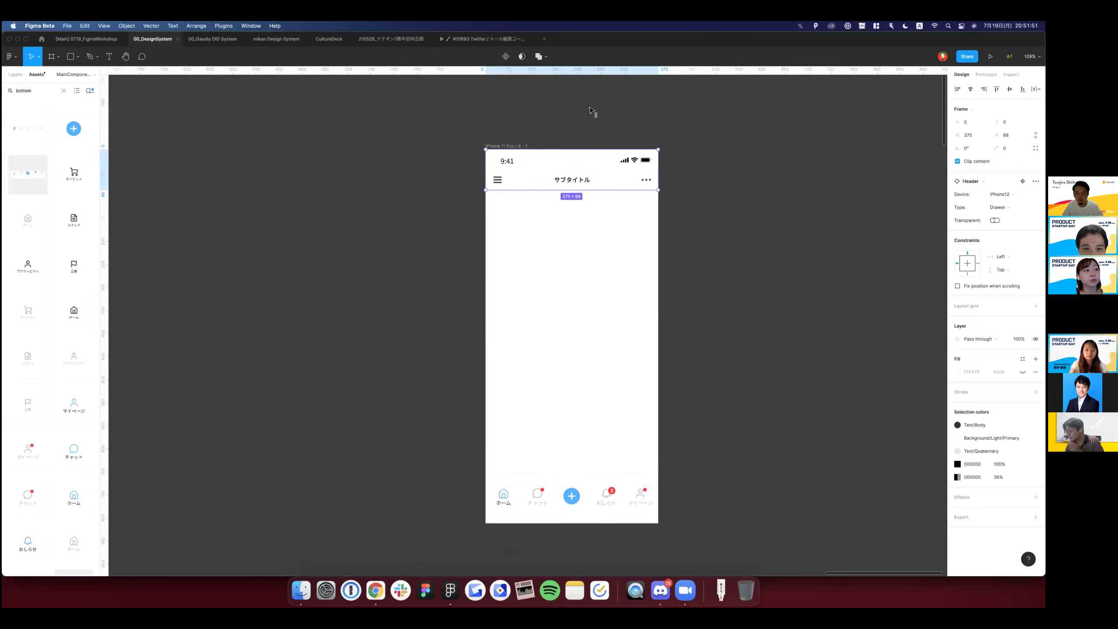
# Switch to the 00_Gaudiy DID System file's #10693 Twitter login-flow page.
pyautogui.scroll(2, 591, 110)
pyautogui.scroll(5, 591, 126)
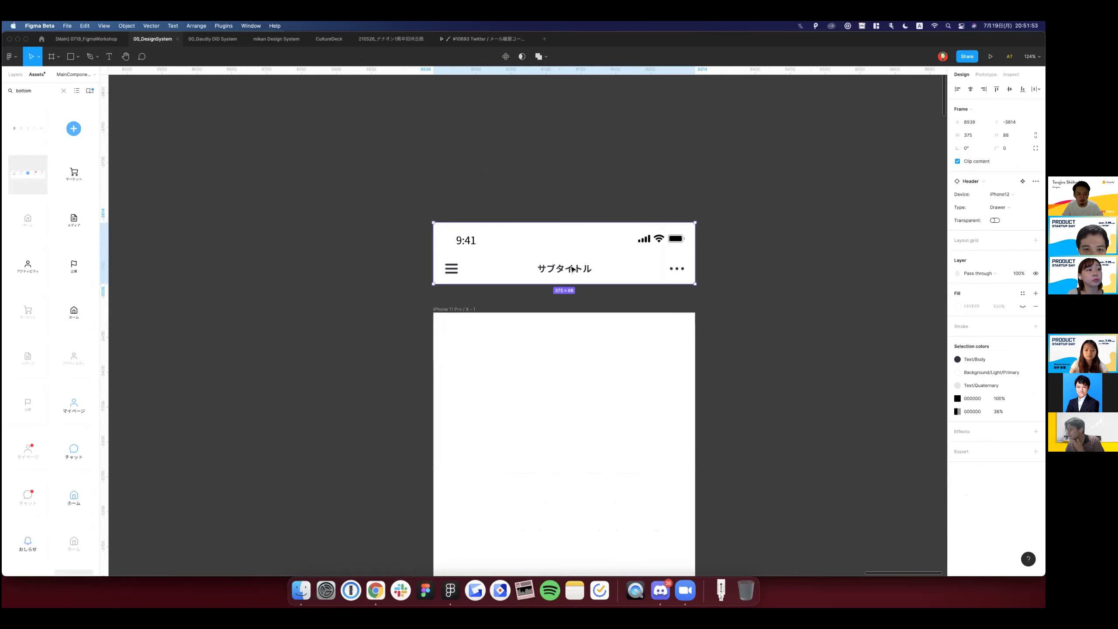
pyautogui.scroll(-5, 536, 255)
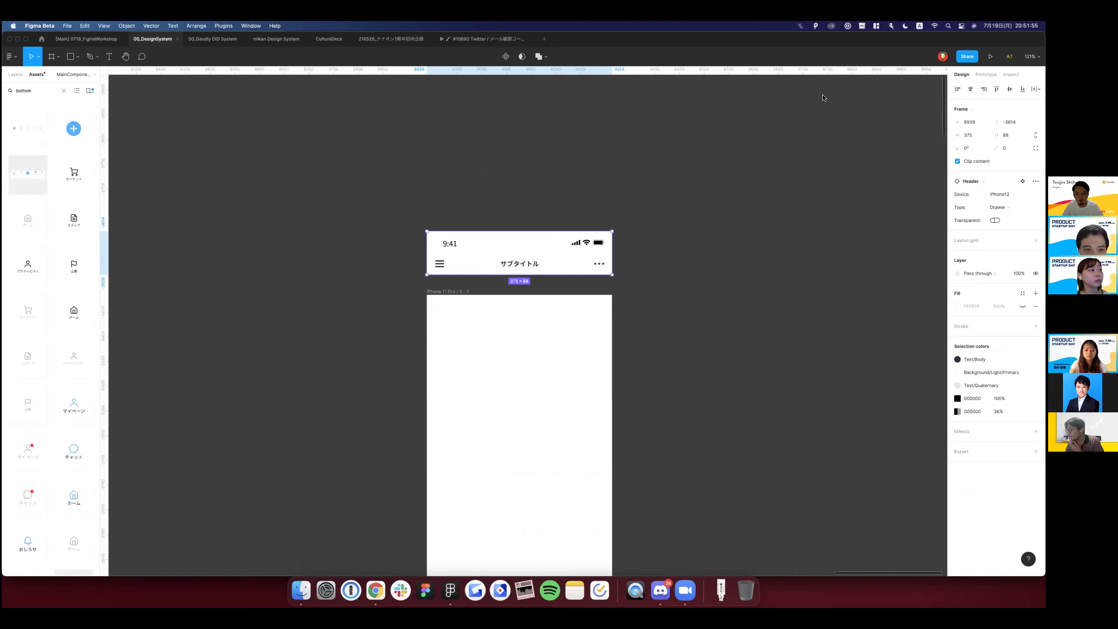
pyautogui.doubleClick(39, 92)
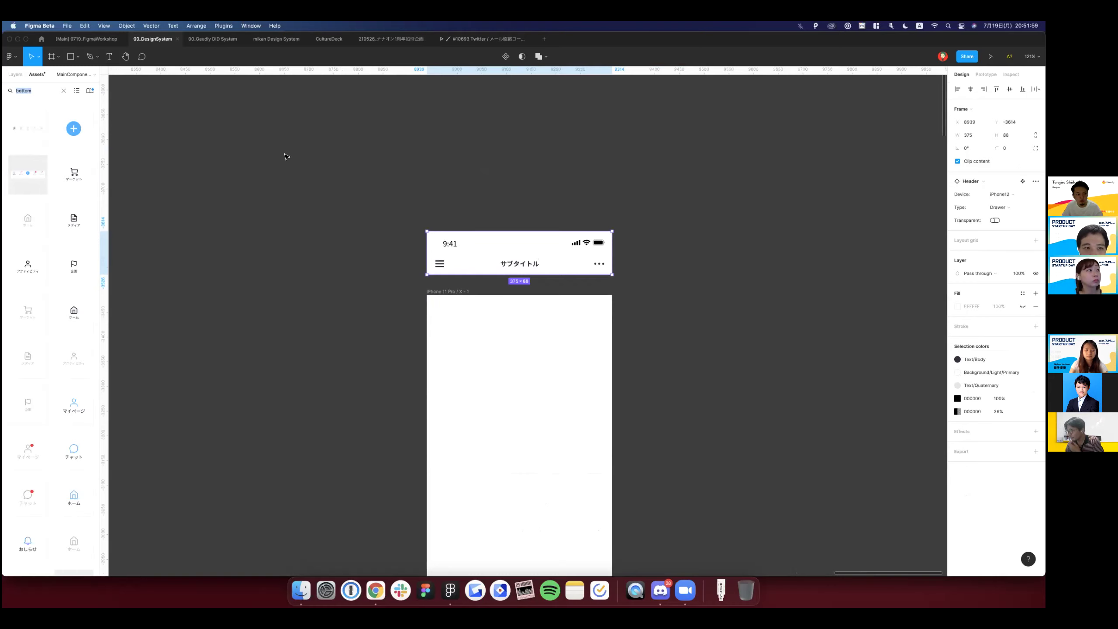
pyautogui.hotkey('ctrl', 'Tab')
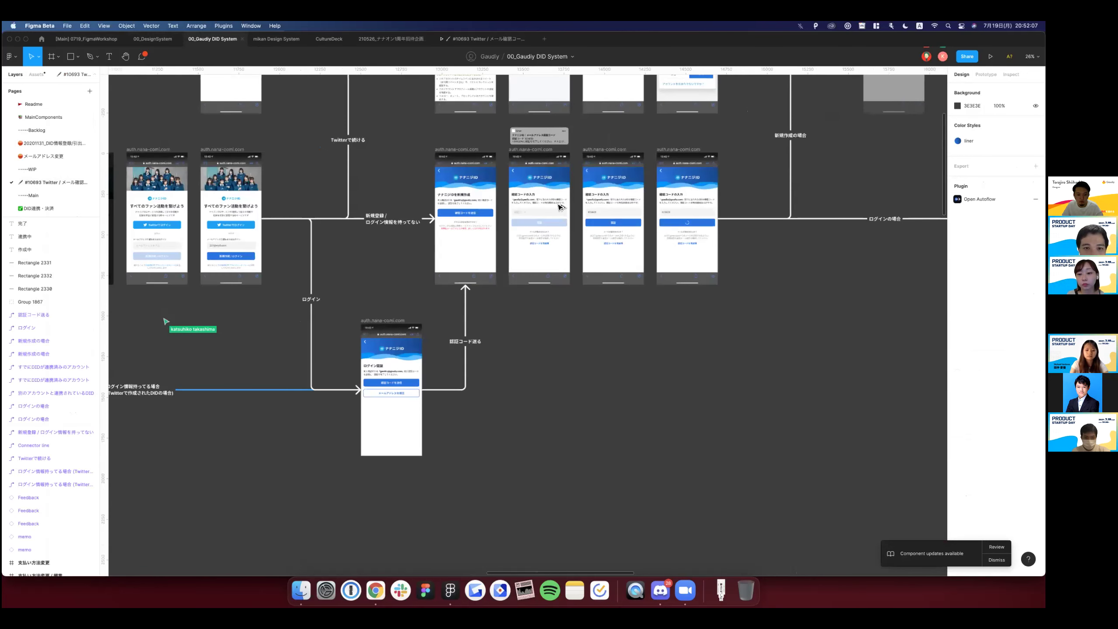
# Duplicate the phone screen and place a yellow BUTTON component beside it.
pyautogui.click(474, 128)
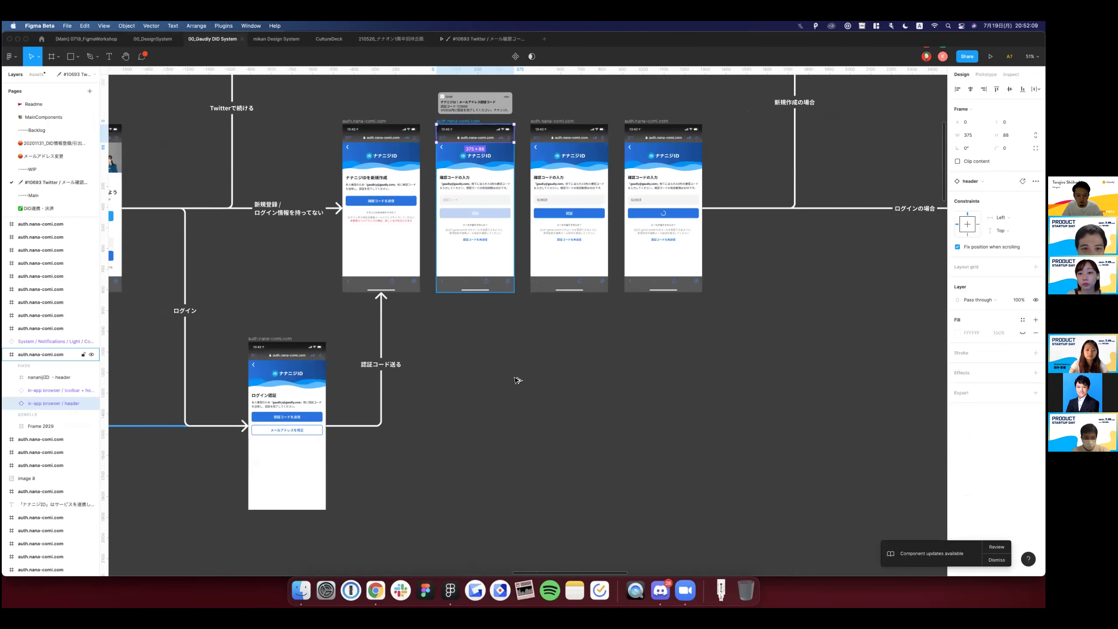
pyautogui.hotkey('ctrl', 'v')
pyautogui.hotkey('shift', '2')
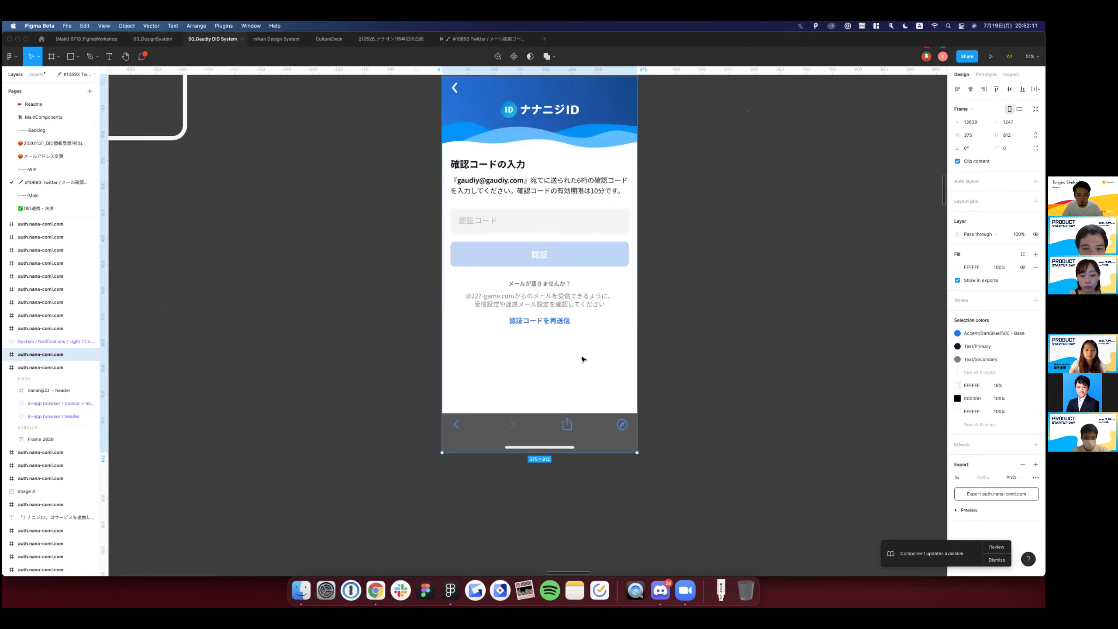
pyautogui.click(308, 325)
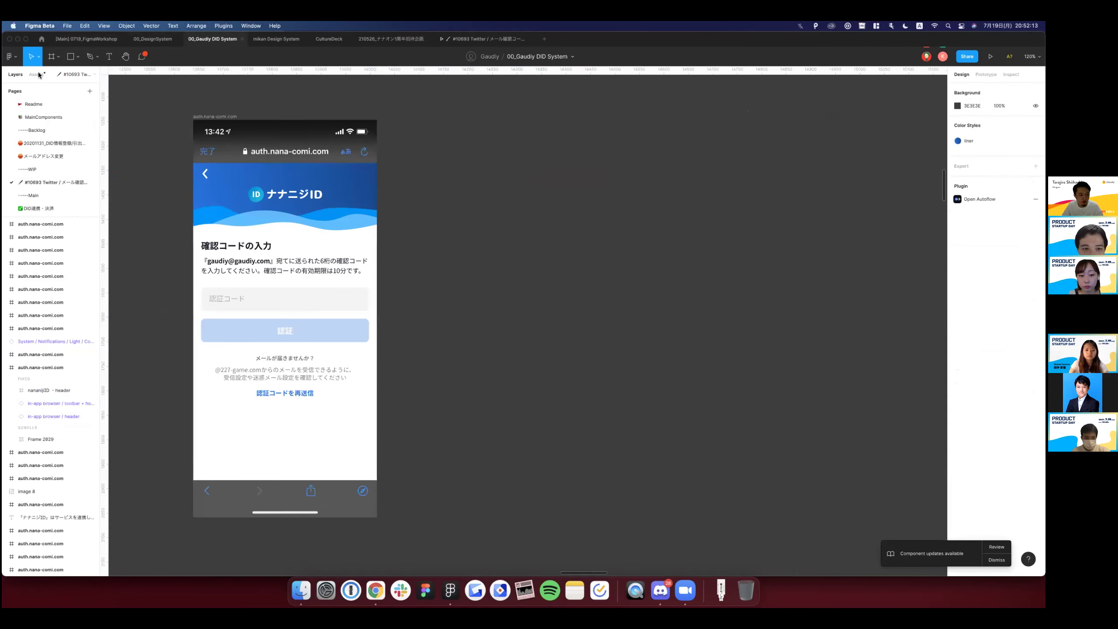
pyautogui.hotkey('alt', '2')
pyautogui.write('button')
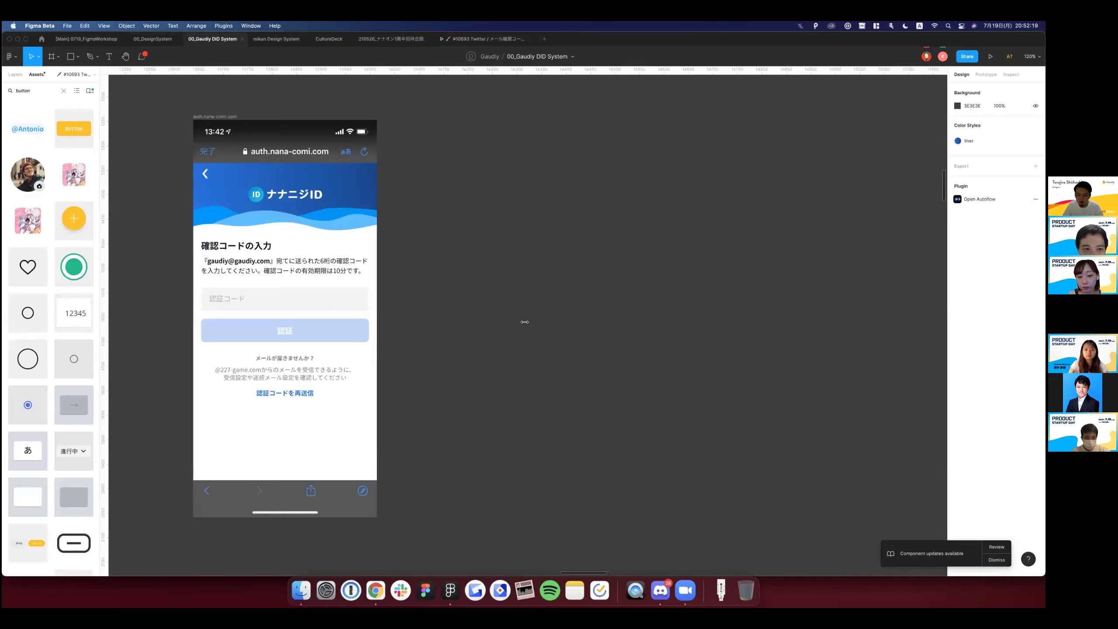
pyautogui.moveTo(524, 322); pyautogui.dragTo(525, 321)
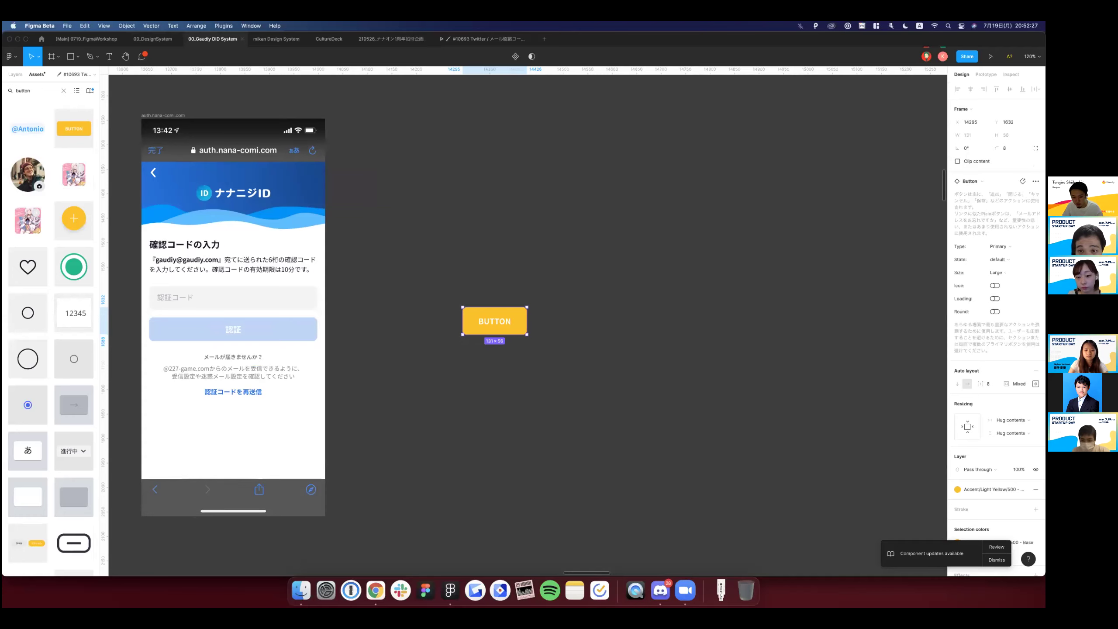
# Toggle the button's icon, loading and pill options off again and try Medium and Small sizes.
pyautogui.click(994, 286)
pyautogui.click(995, 285)
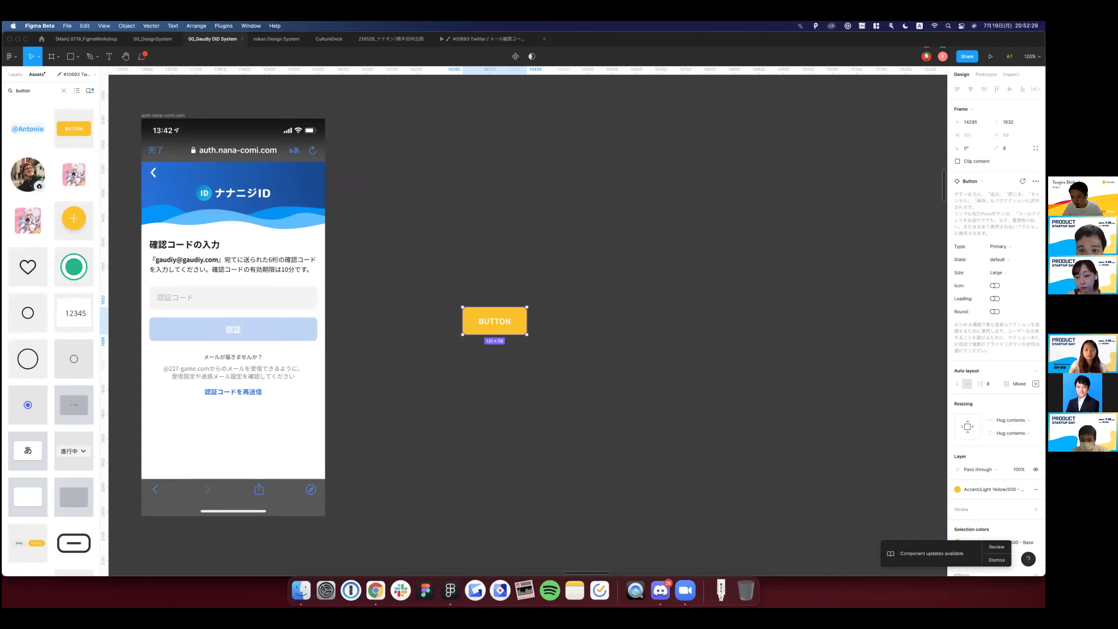
pyautogui.click(995, 298)
pyautogui.click(994, 298)
pyautogui.click(995, 312)
pyautogui.click(994, 311)
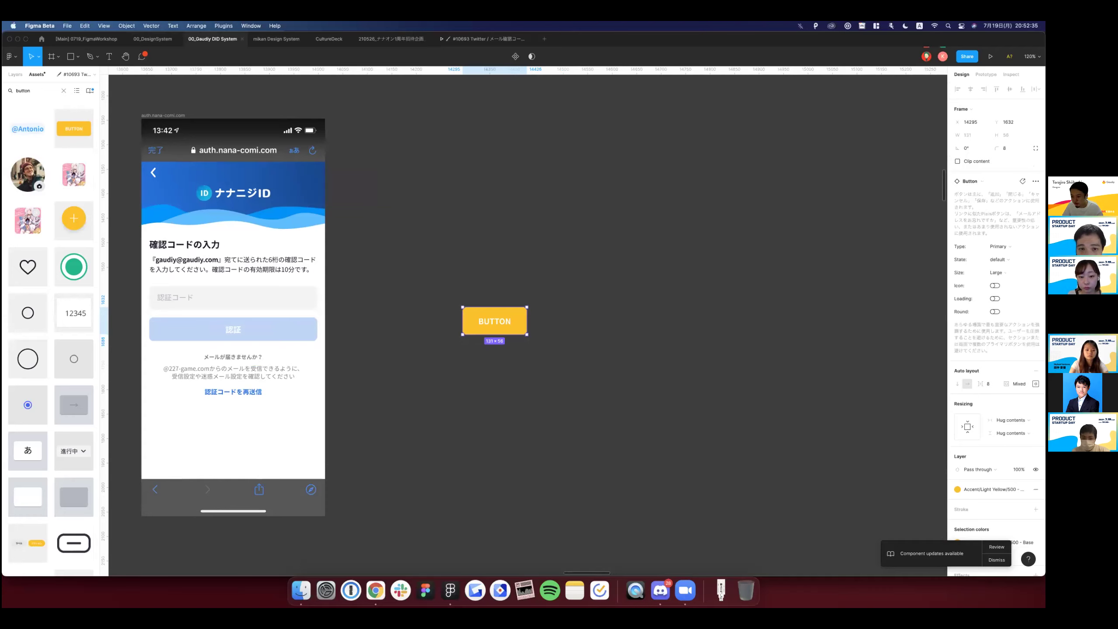
pyautogui.click(996, 272)
pyautogui.click(1008, 281)
pyautogui.click(997, 272)
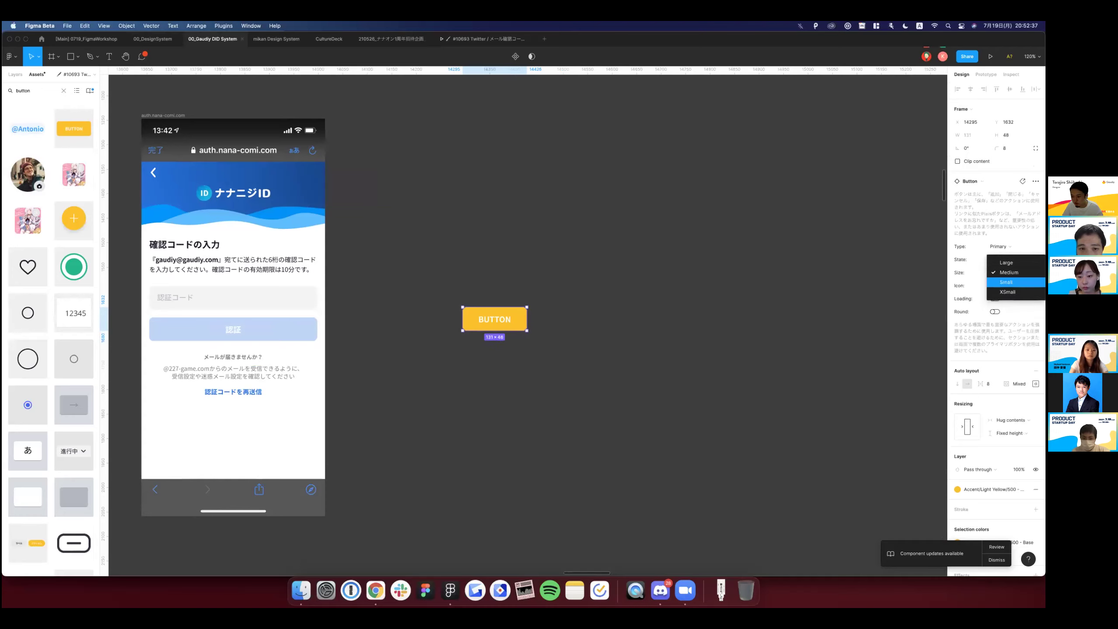
pyautogui.click(1008, 282)
# Set the button's State to disabled, keep Primary type, then delete the test button.
pyautogui.click(996, 259)
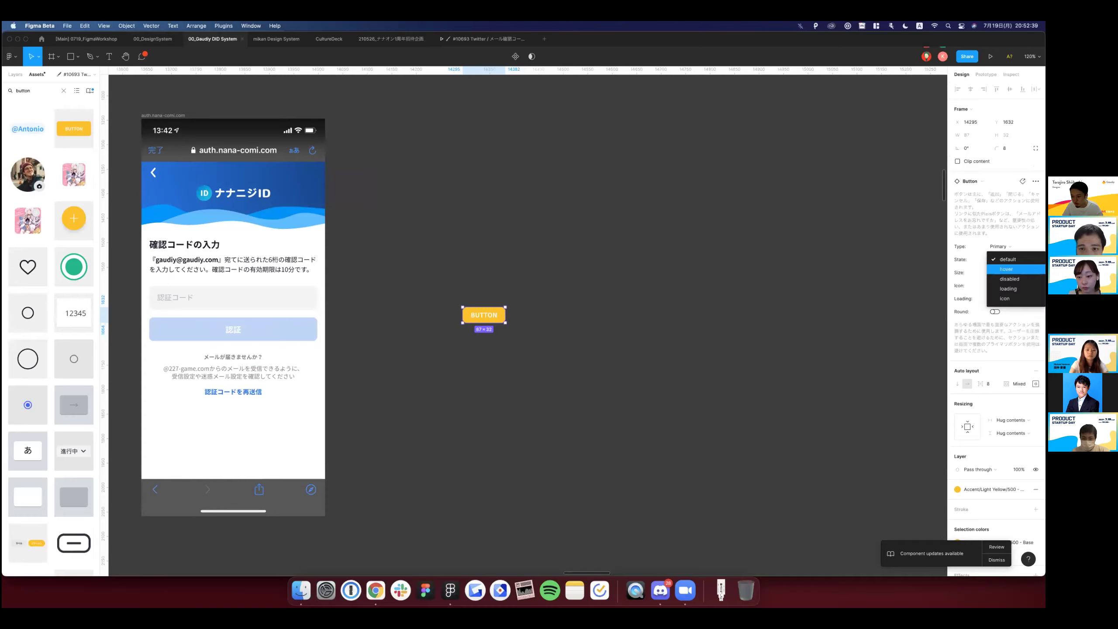
pyautogui.click(1004, 298)
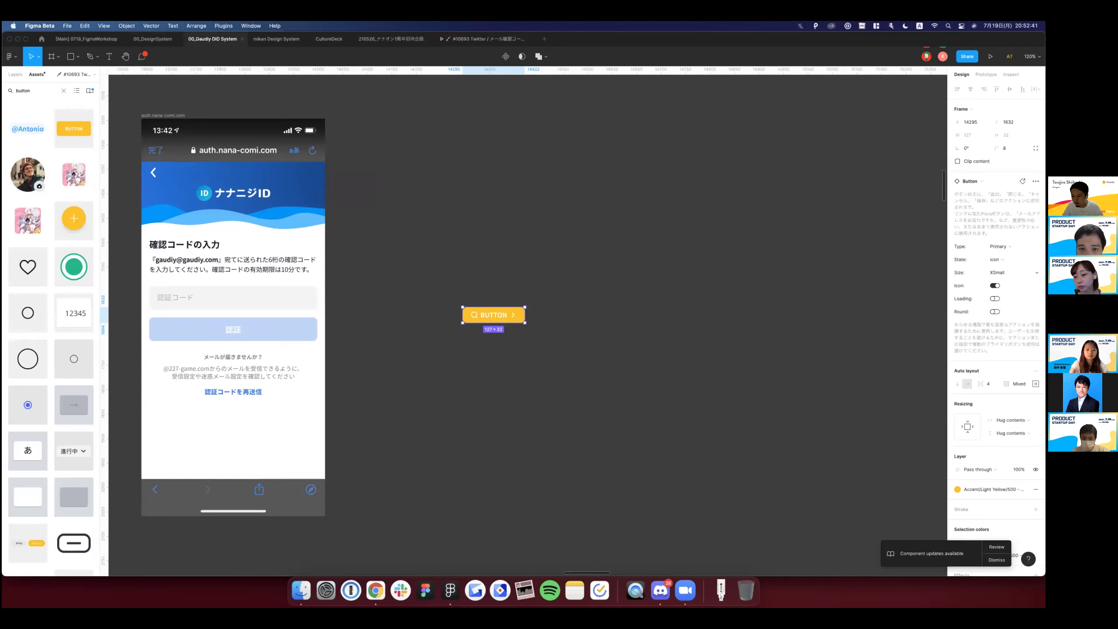
pyautogui.hotkey('ctrl', 'z')
pyautogui.click(1012, 259)
pyautogui.click(1008, 272)
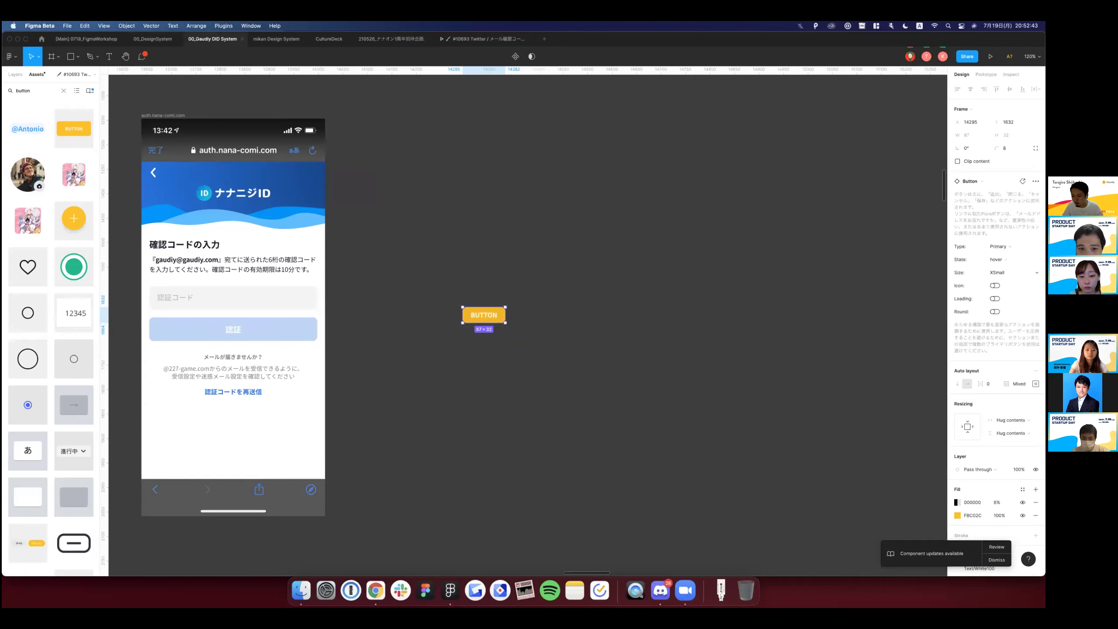
pyautogui.click(997, 260)
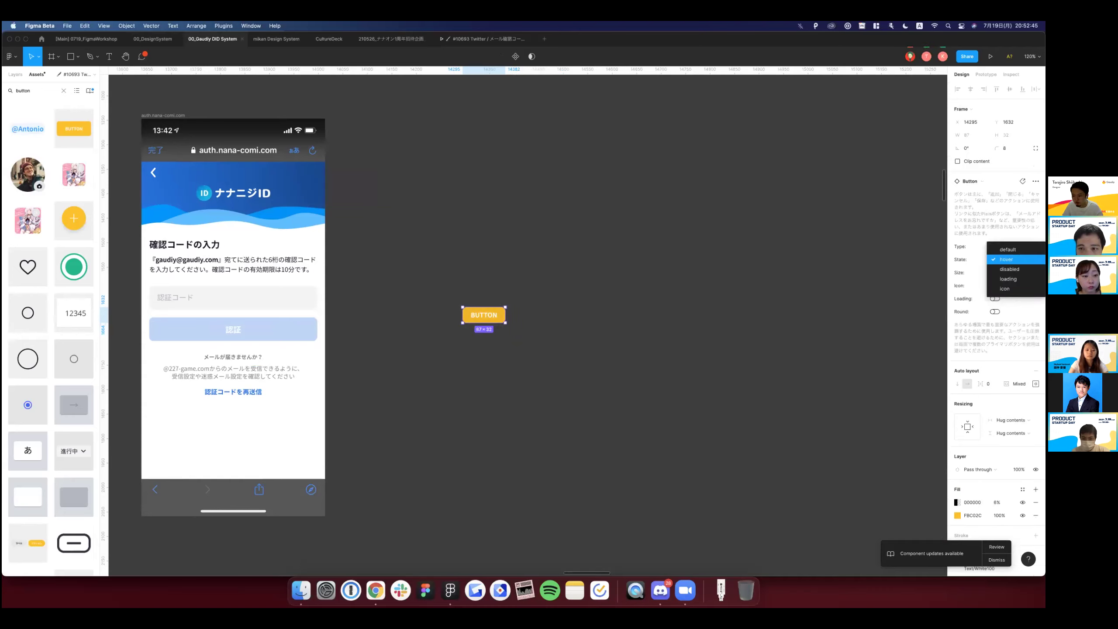
pyautogui.click(1007, 259)
pyautogui.click(1012, 259)
pyautogui.click(1007, 271)
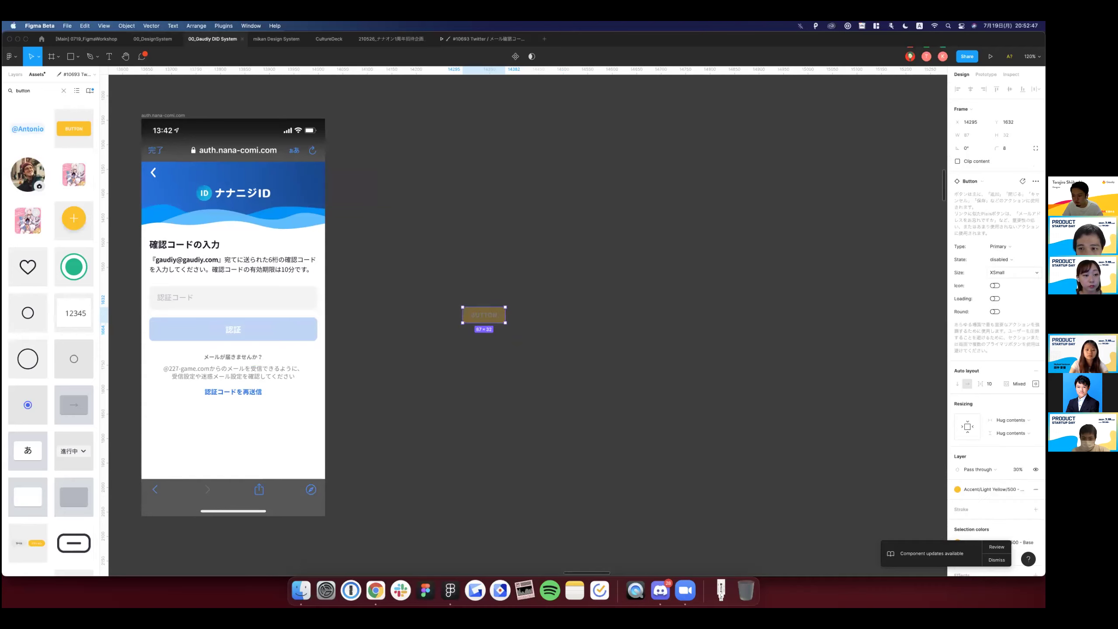
pyautogui.click(964, 243)
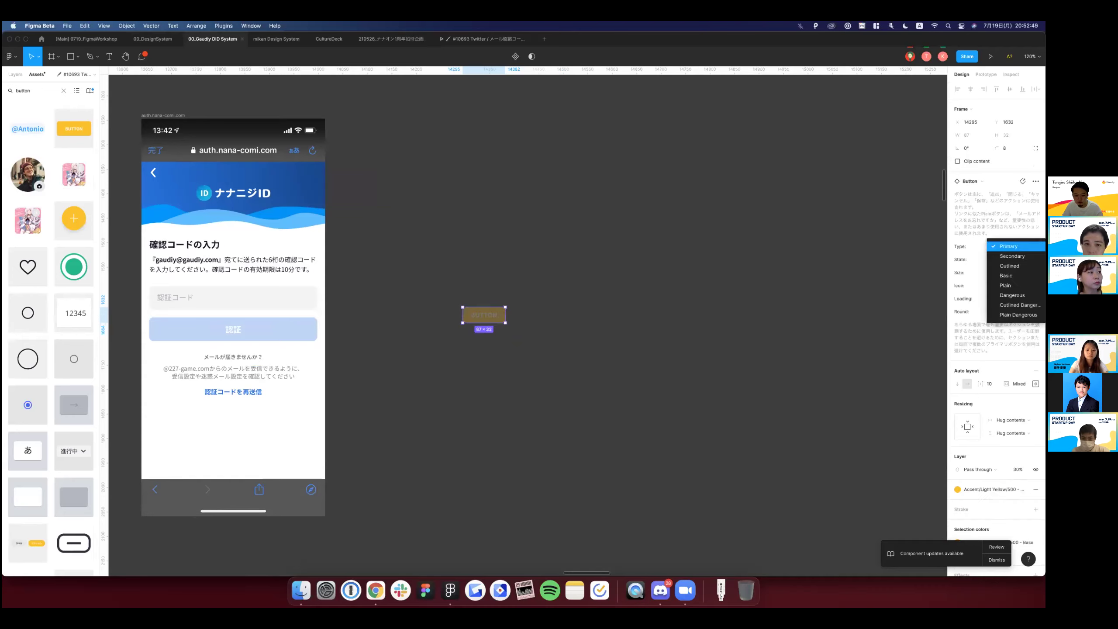
pyautogui.press('Escape')
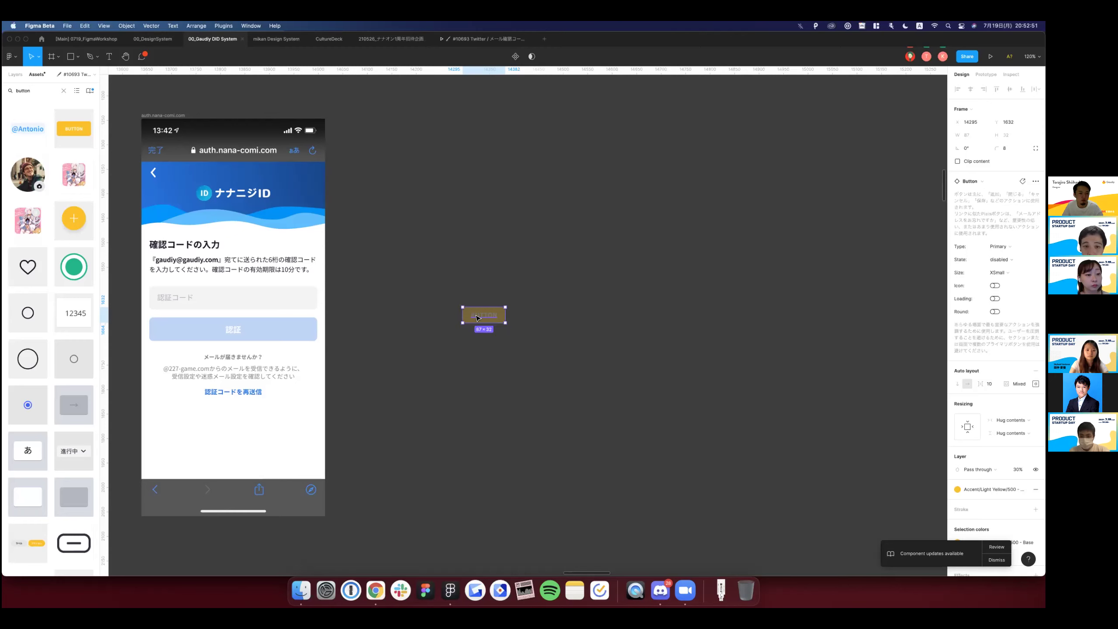
pyautogui.press('Delete')
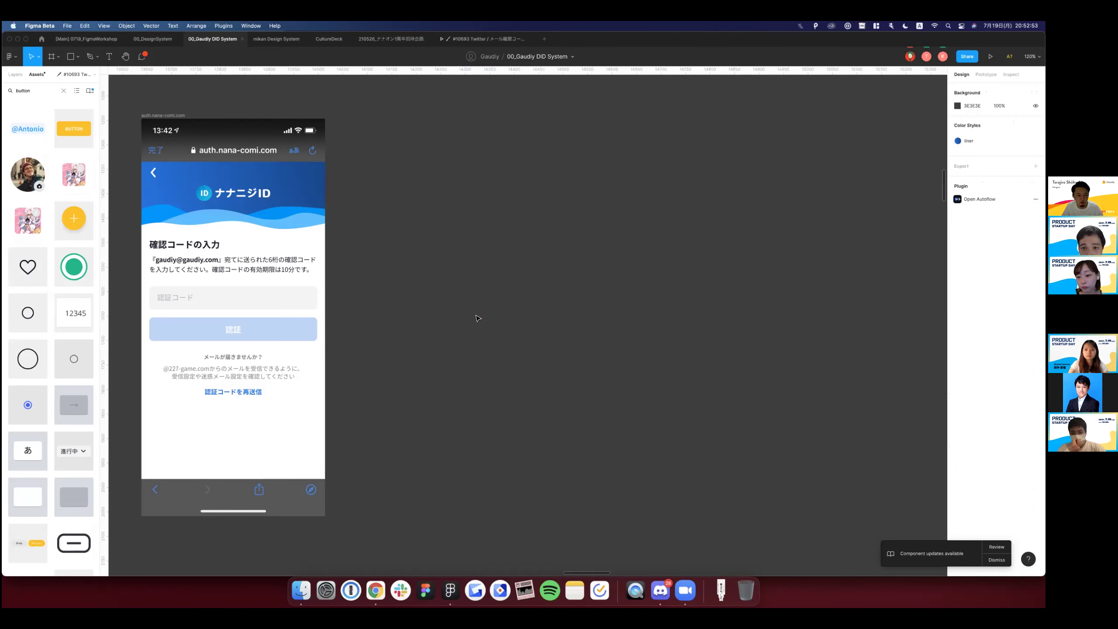
# Switch to the 00_DesignSystem file and pan over to the Button component set.
pyautogui.hotkey('ctrl', 'shift', 'Tab')
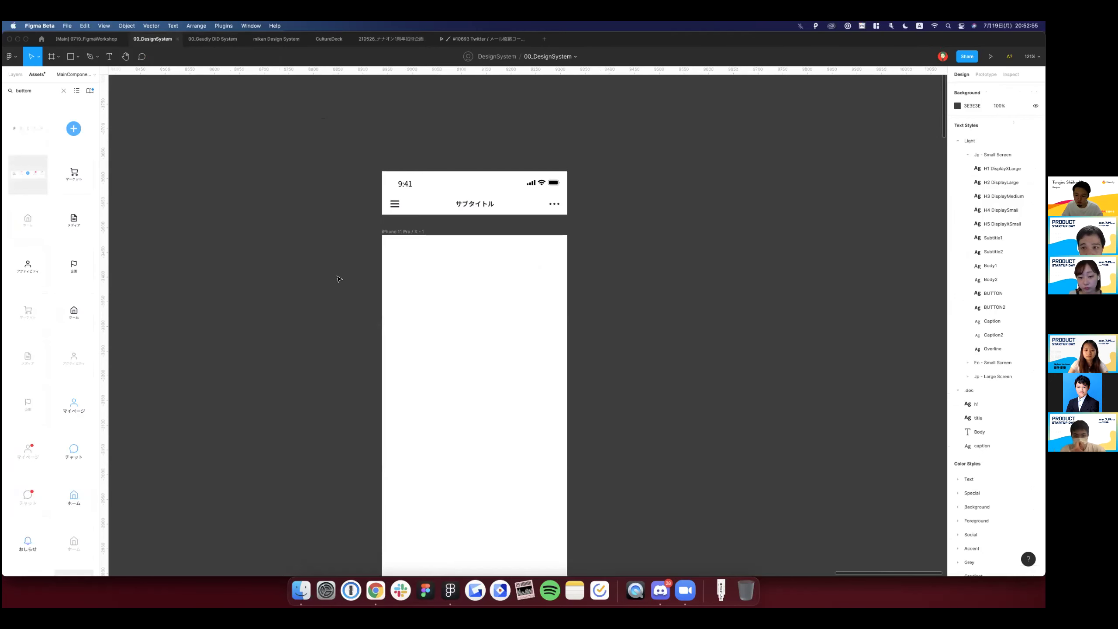
pyautogui.scroll(-5, 339, 279)
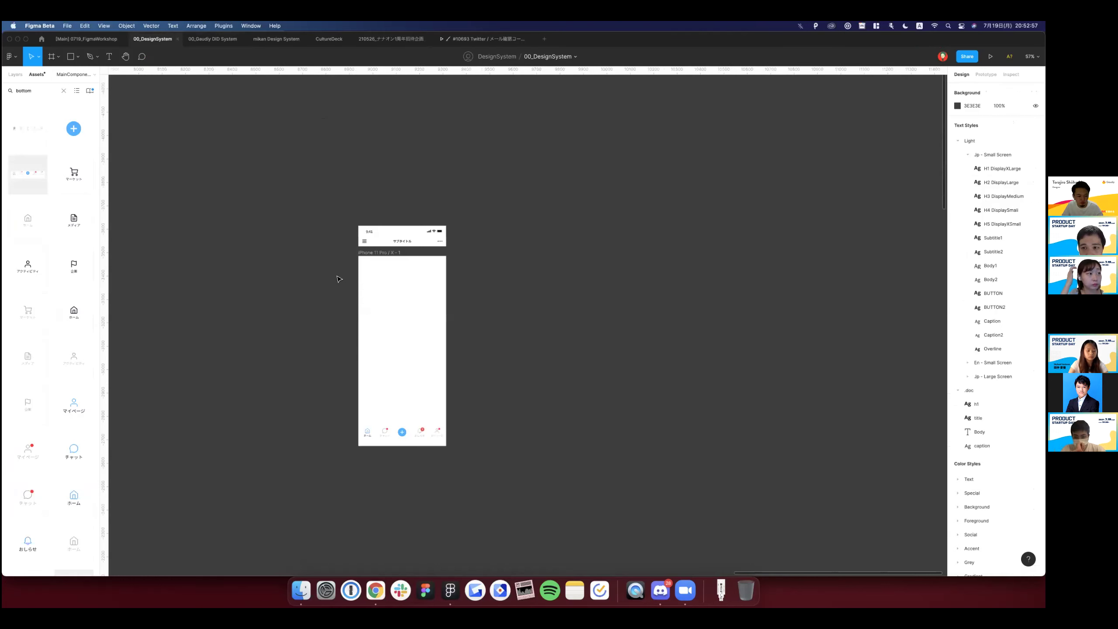
pyautogui.scroll(-1, 338, 279)
pyautogui.hscroll(-5, 338, 278)
pyautogui.scroll(-4, 339, 278)
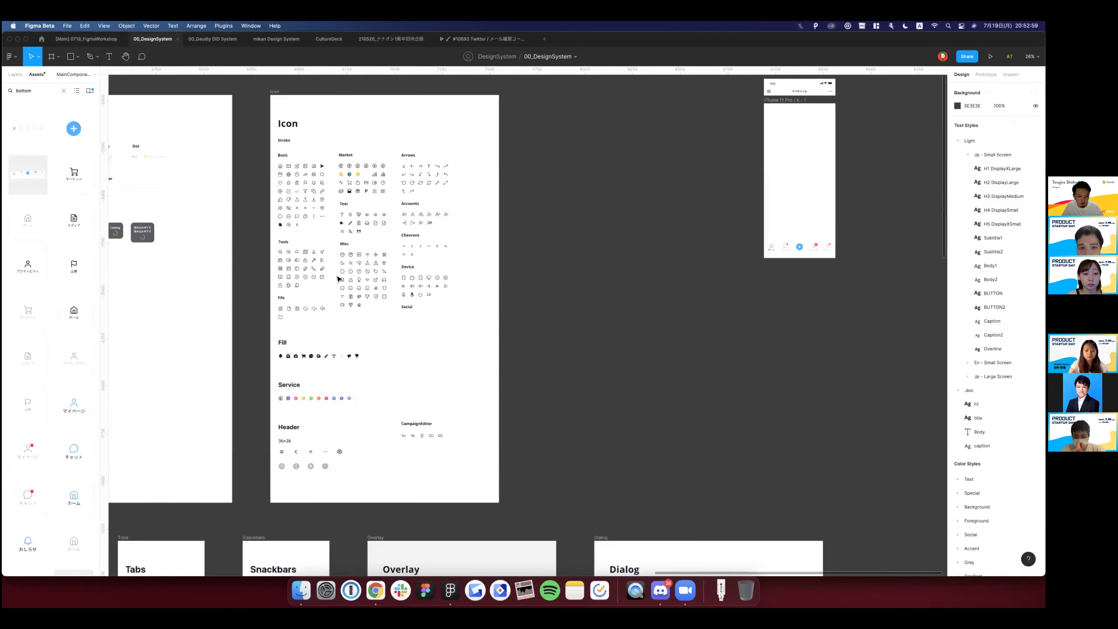
pyautogui.scroll(-8, 339, 278)
pyautogui.hscroll(-3, 339, 278)
pyautogui.hscroll(-4, 407, 293)
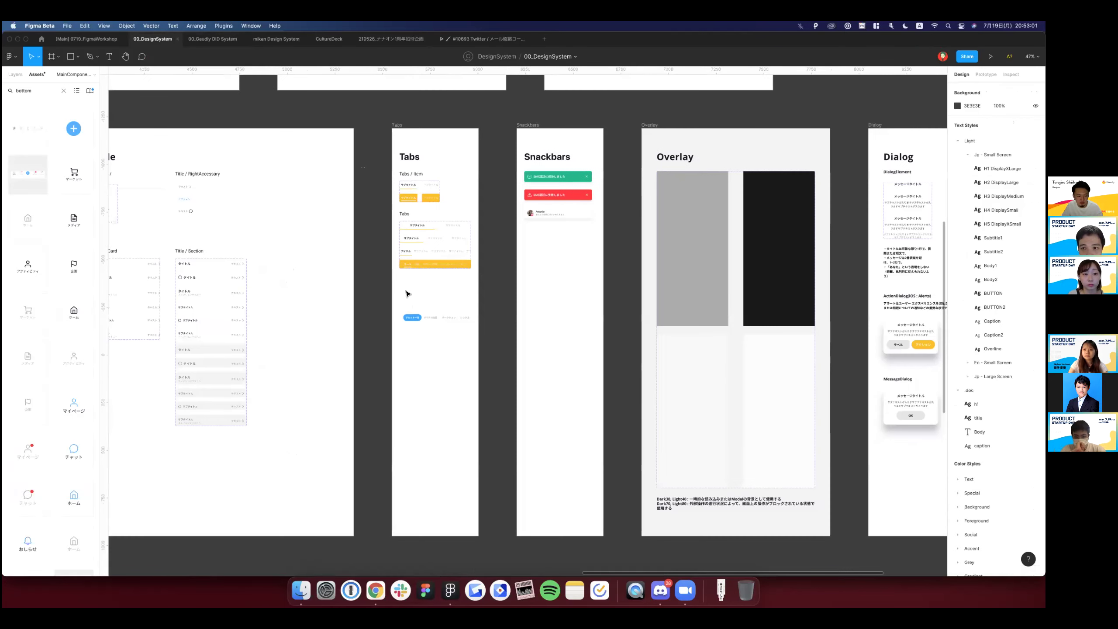
pyautogui.scroll(-2, 406, 293)
pyautogui.scroll(-3, 407, 294)
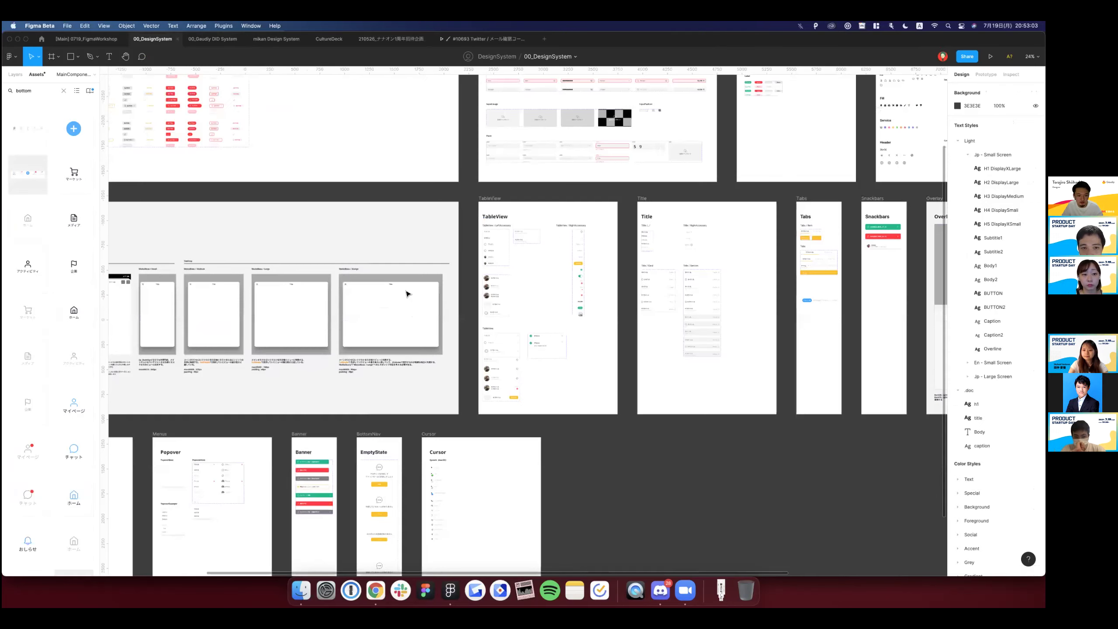
pyautogui.scroll(3, 406, 294)
pyautogui.hscroll(-6, 407, 294)
pyautogui.scroll(2, 519, 232)
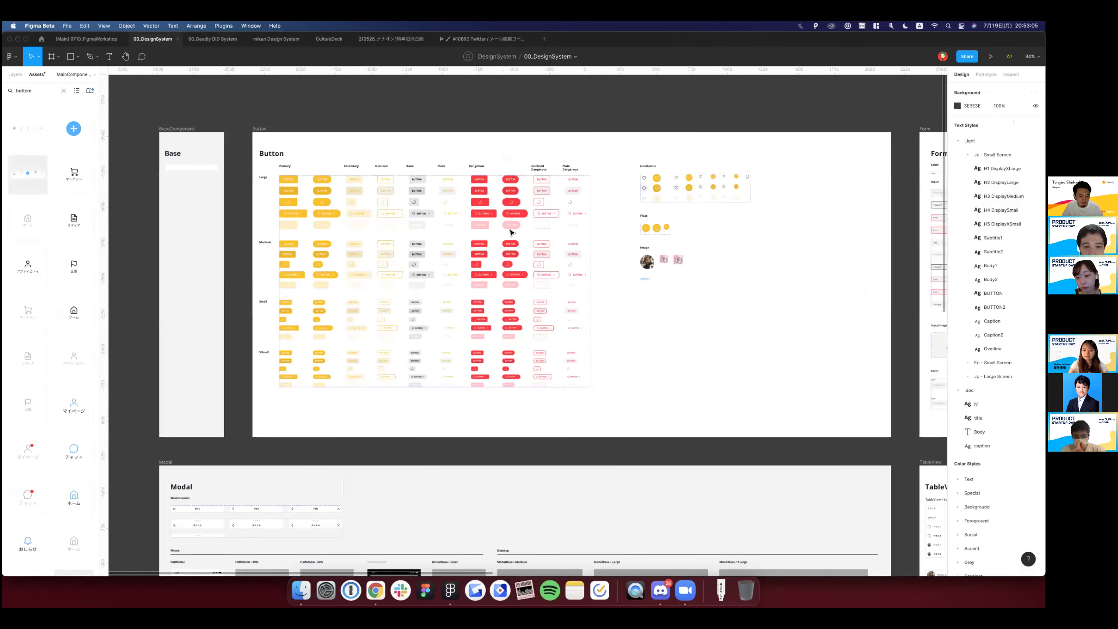
pyautogui.scroll(2, 519, 232)
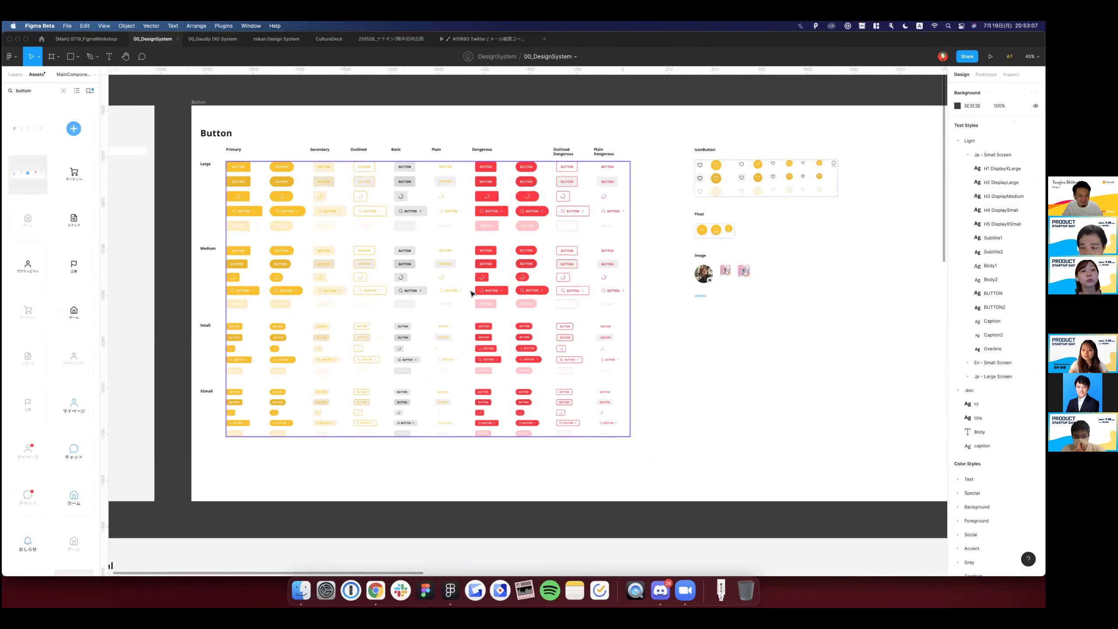
pyautogui.scroll(1, 367, 264)
# Inspect the Button set's Large Primary variant, then pan back to the iPhone frame.
pyautogui.click(212, 153)
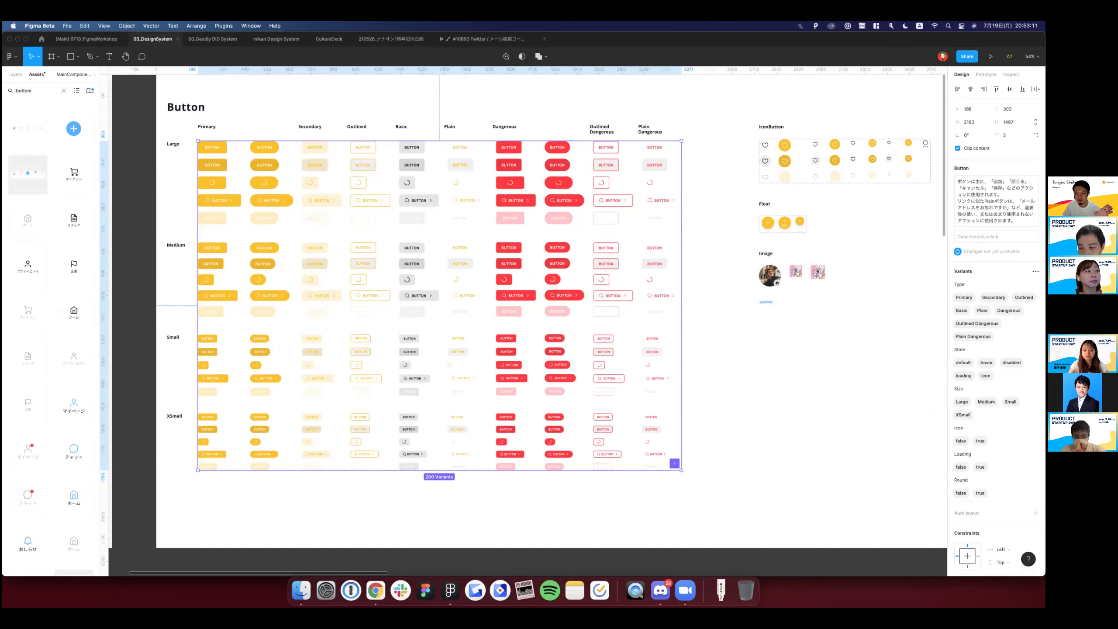
pyautogui.click(212, 150)
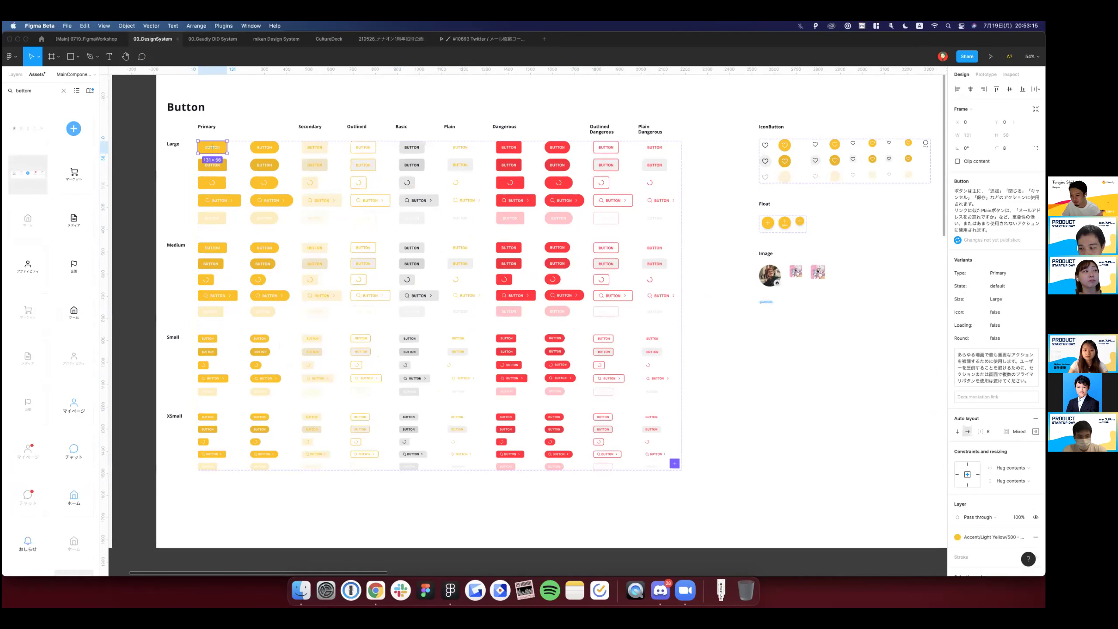
pyautogui.scroll(-2, 527, 133)
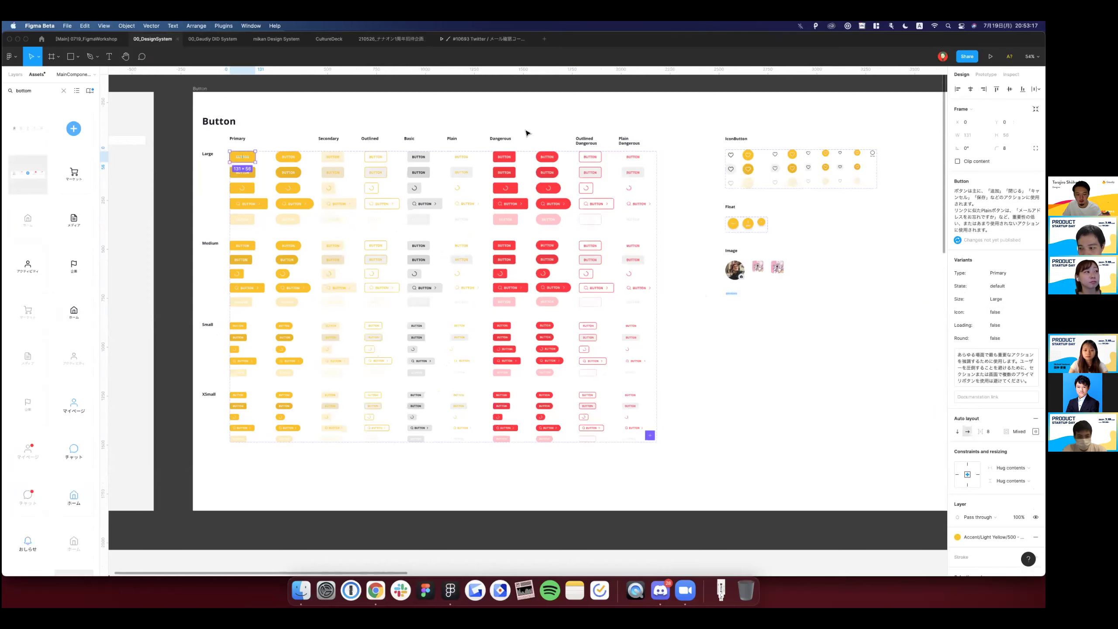
pyautogui.click(526, 133)
pyautogui.scroll(-3, 527, 134)
pyautogui.scroll(1, 527, 133)
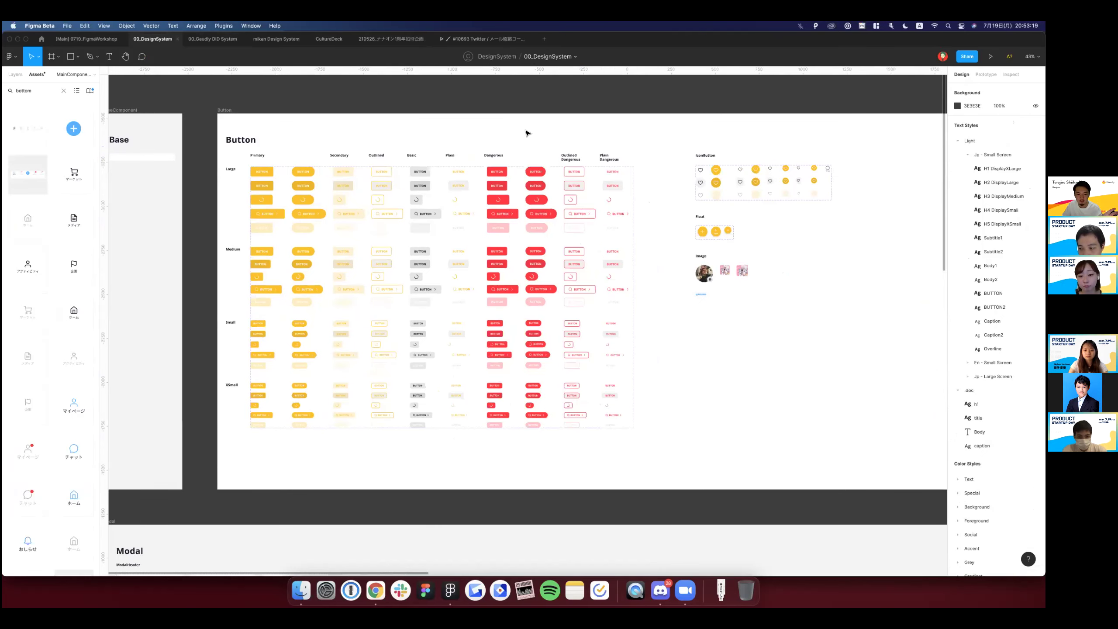
pyautogui.hscroll(10, 524, 131)
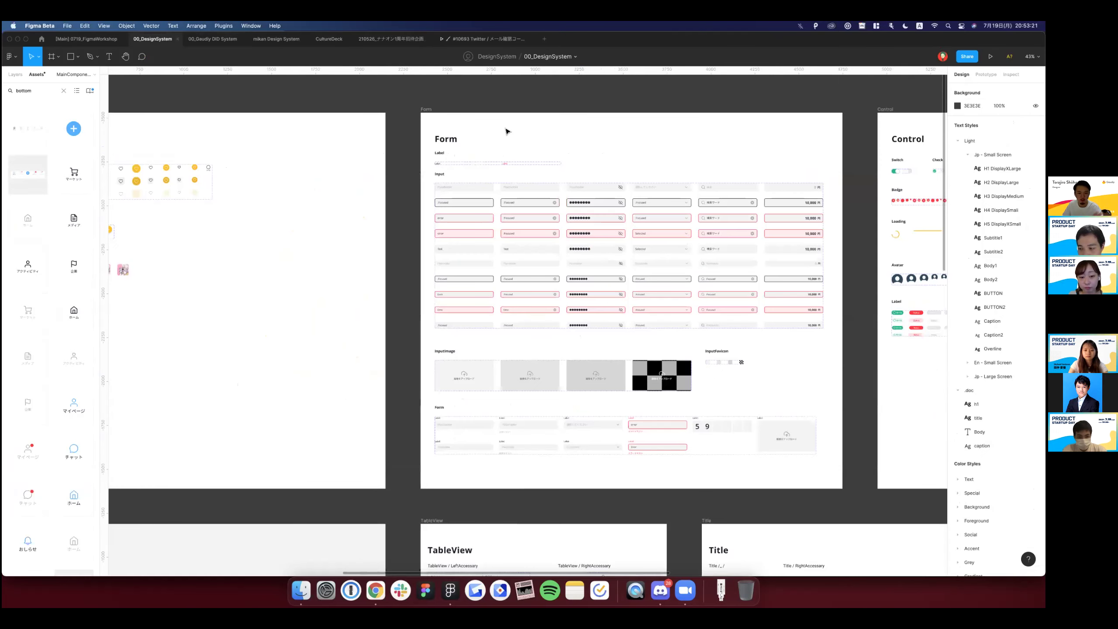
pyautogui.hscroll(10, 507, 132)
pyautogui.scroll(5, 507, 131)
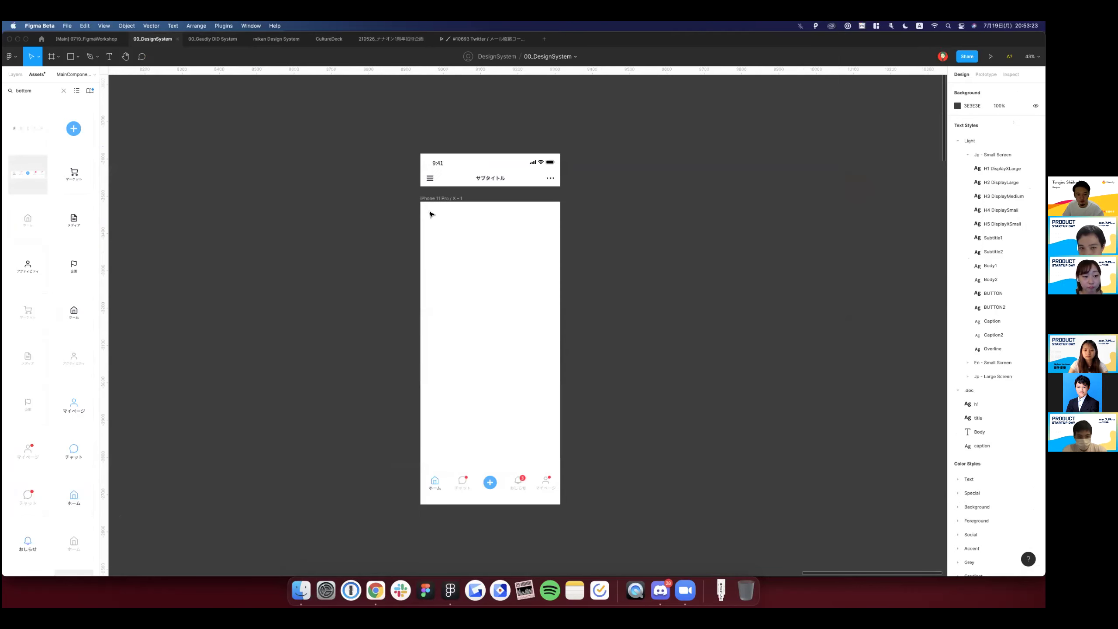
# Cut the header from above the phone and paste it inside the iPhone frame.
pyautogui.scroll(2, 429, 215)
pyautogui.click(425, 195)
pyautogui.hotkey('ctrl', 'x')
pyautogui.hotkey('ctrl', 'v')
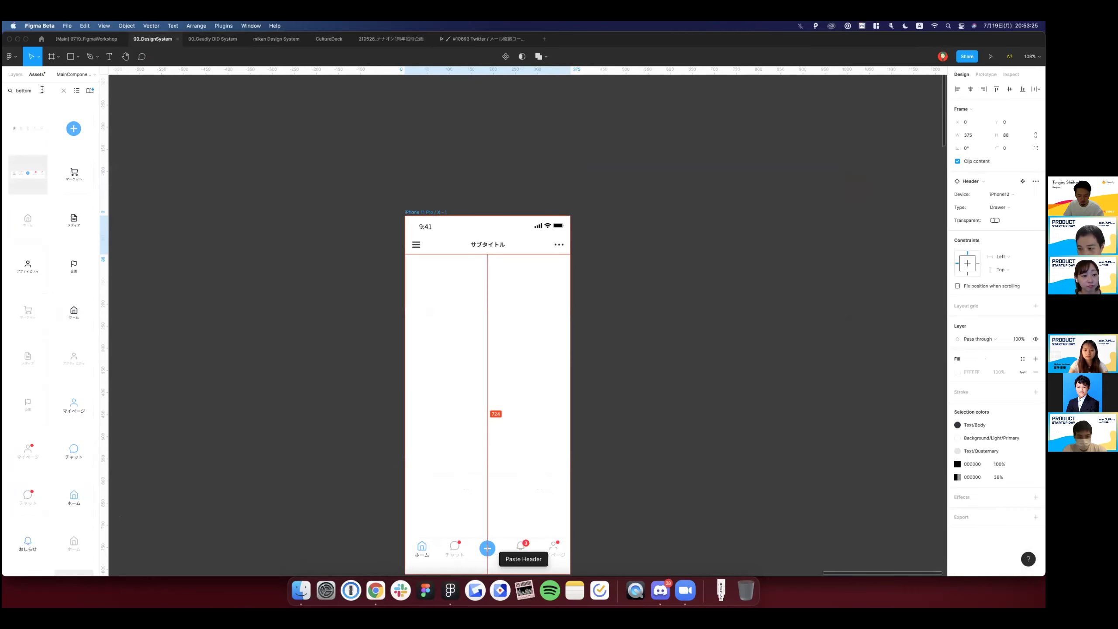
pyautogui.press('Escape')
# Search Assets for 'form' and drag the form field into the phone frame.
pyautogui.click(64, 90)
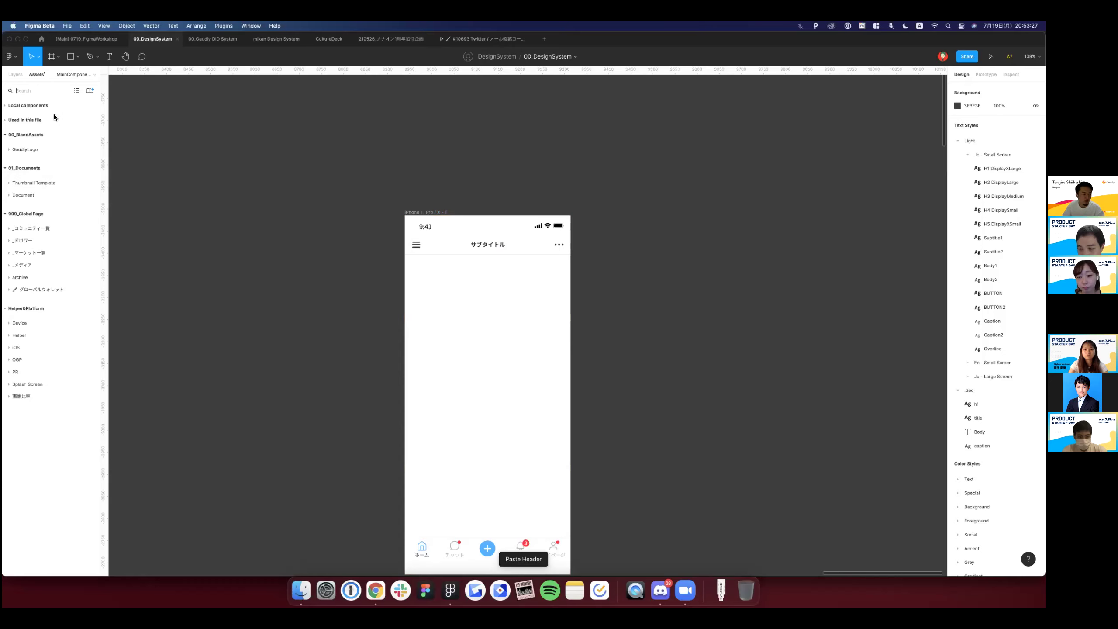
pyautogui.write('form')
pyautogui.moveTo(57, 131); pyautogui.dragTo(492, 295)
pyautogui.press('Escape')
# Add the yellow Button, widen it to span the frame, and move the field and button lower.
pyautogui.doubleClick(31, 91)
pyautogui.write('button')
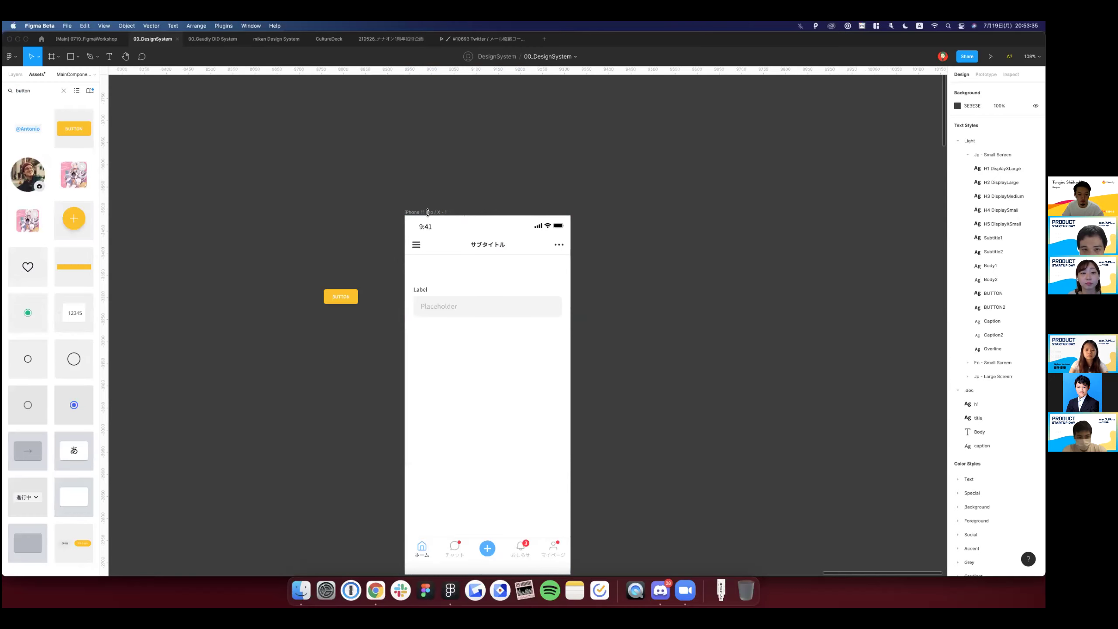
pyautogui.press('super+v')
pyautogui.moveTo(458, 391)
pyautogui.mouseDown()
pyautogui.moveTo(411, 390)
pyautogui.moveTo(456, 348)
pyautogui.mouseUp()
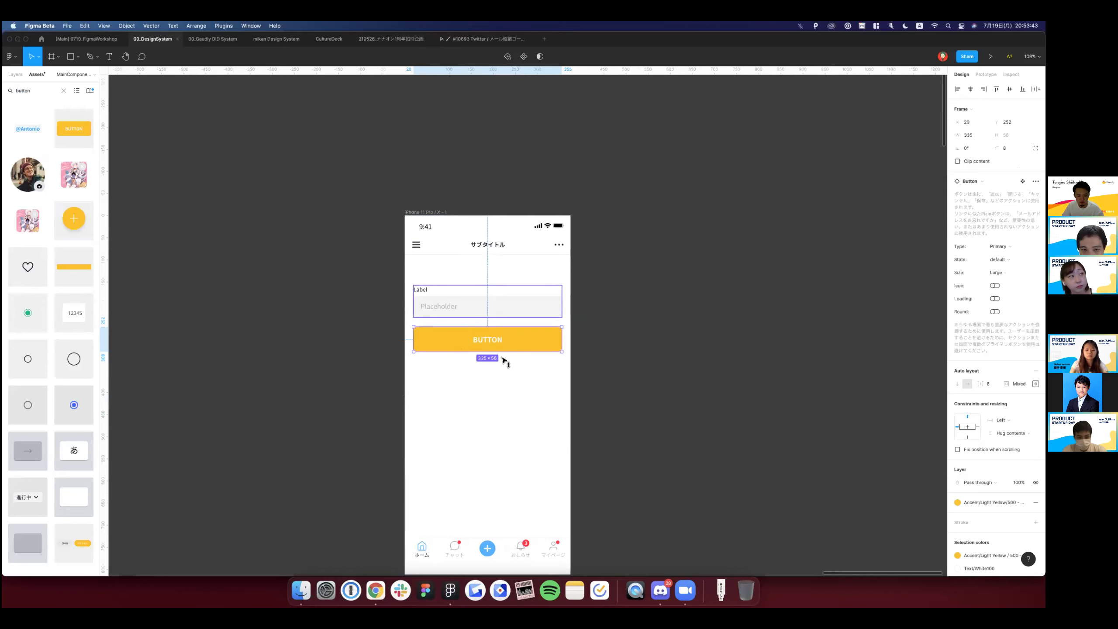
pyautogui.keyDown('shift'); pyautogui.click(484, 346); pyautogui.keyUp('shift')
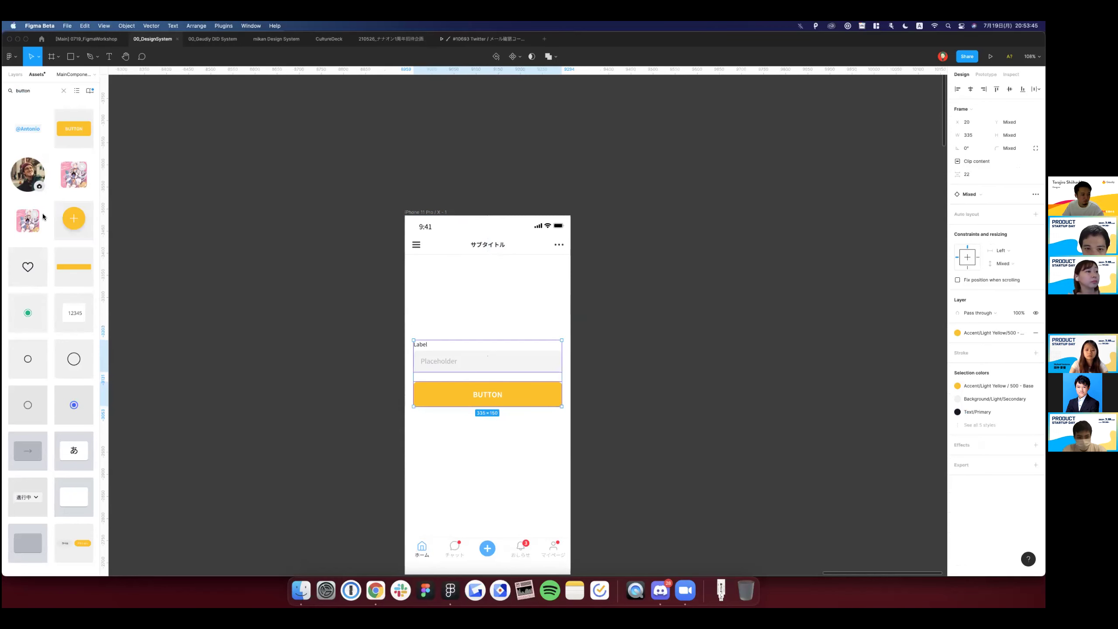
pyautogui.scroll(-5, 27, 252)
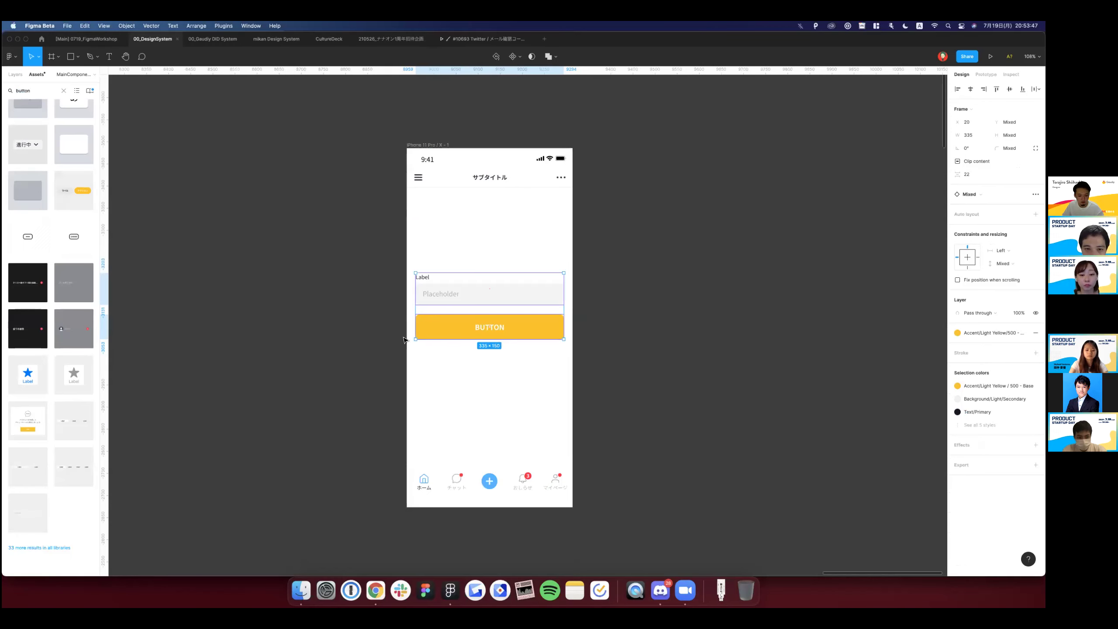
# Zoom out to all design-system frames and look over the finished phone screen.
pyautogui.hotkey('shift', '1')
pyautogui.scroll(-5, 404, 340)
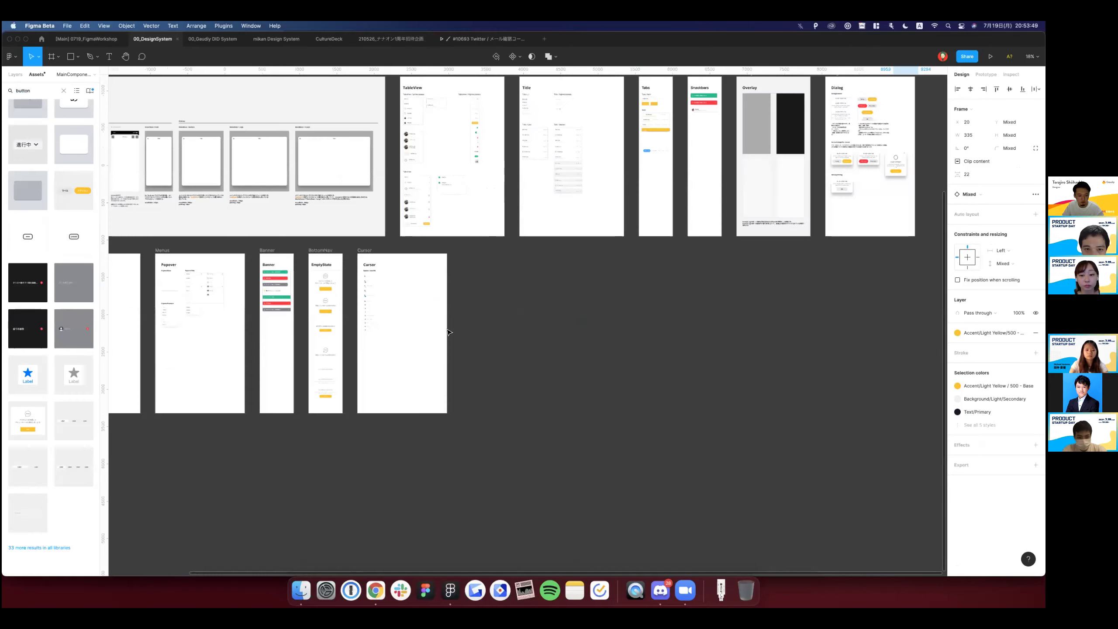
pyautogui.hscroll(-5, 422, 337)
pyautogui.scroll(3, 325, 469)
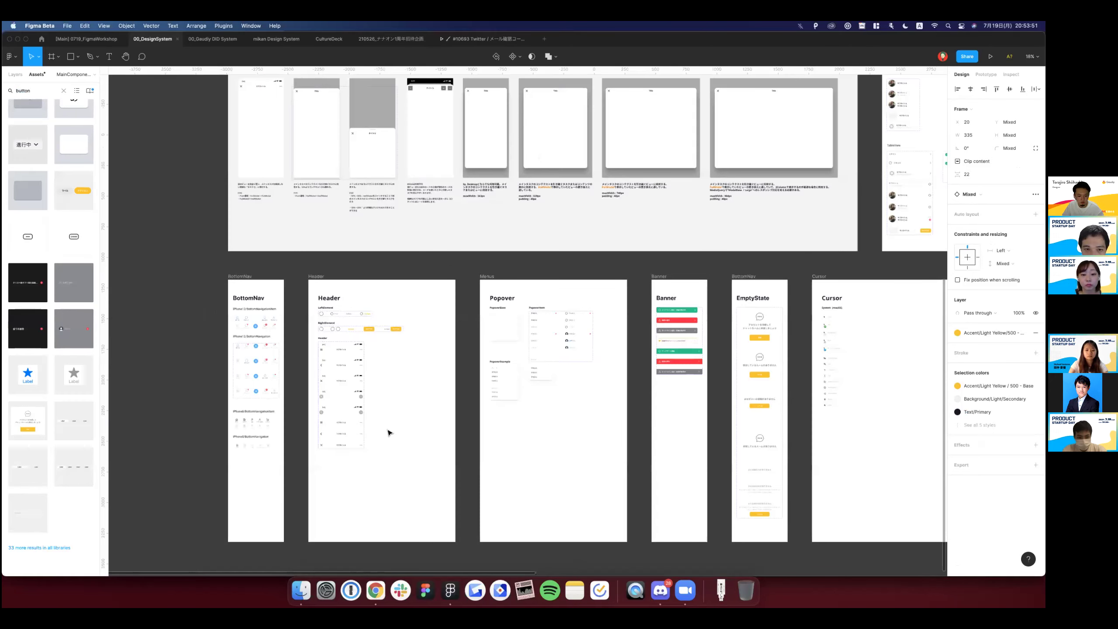
pyautogui.scroll(2, 521, 334)
pyautogui.scroll(-3, 521, 335)
pyautogui.hscroll(2, 520, 335)
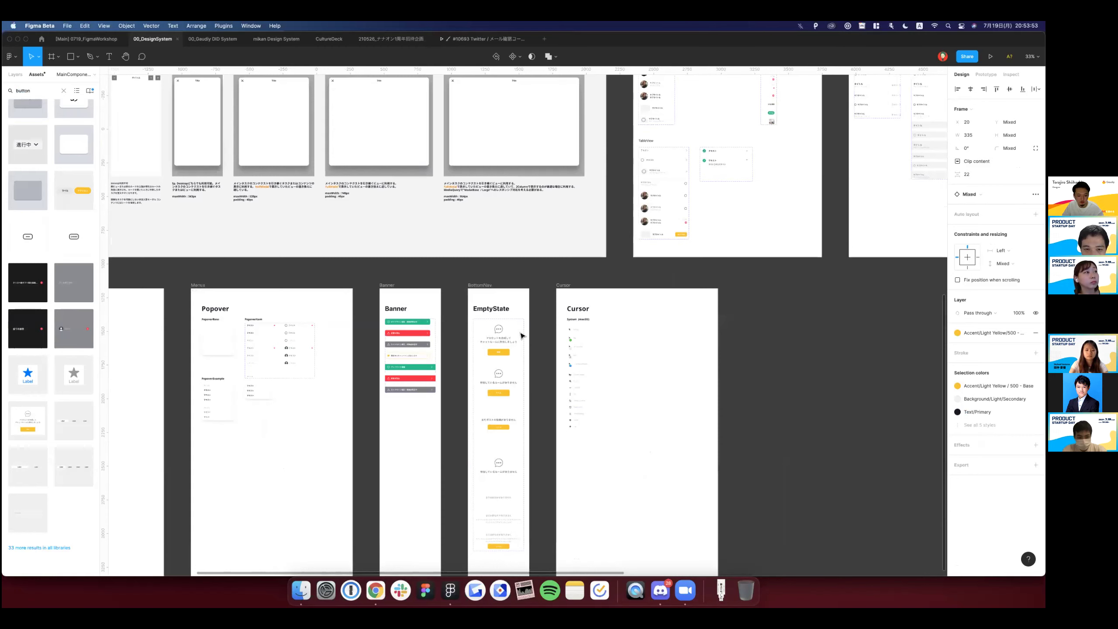
pyautogui.scroll(8, 521, 335)
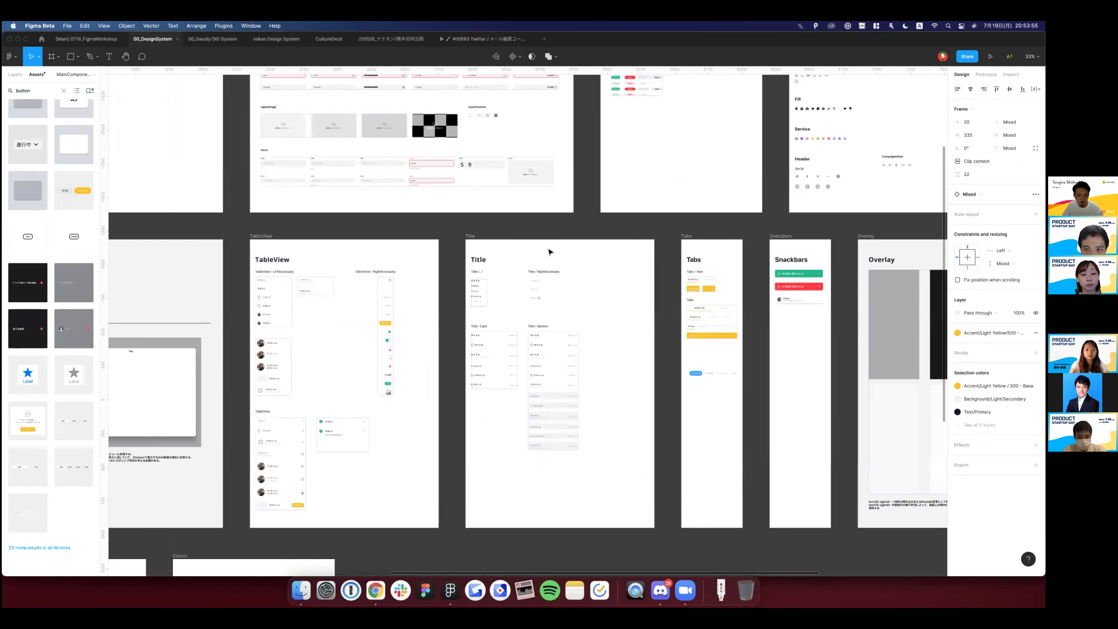
pyautogui.scroll(-5, 561, 212)
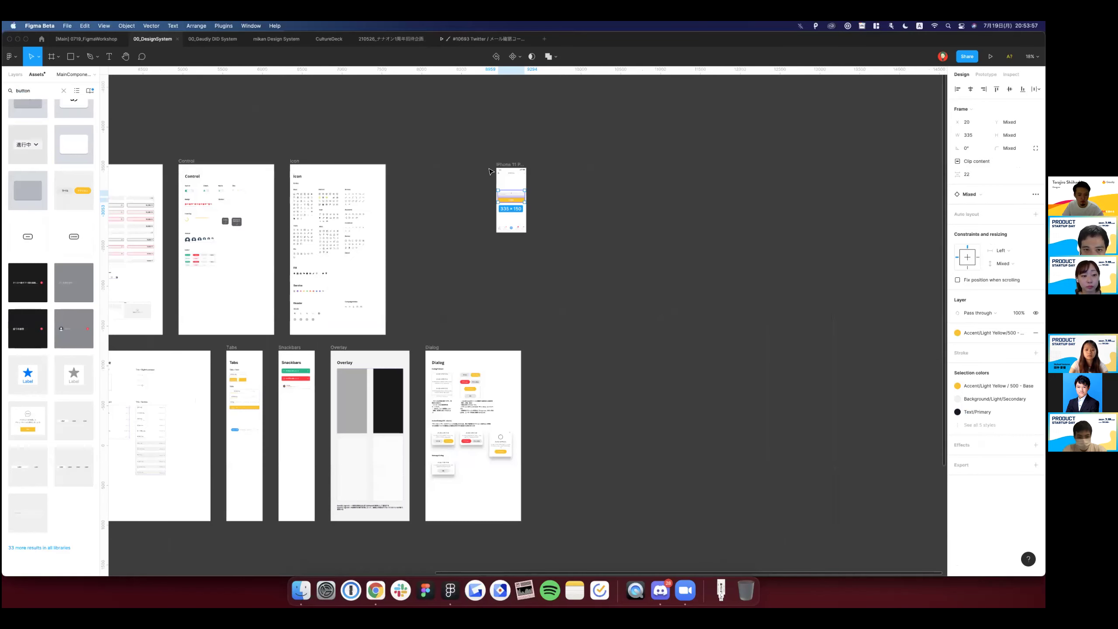
pyautogui.scroll(5, 492, 172)
pyautogui.scroll(3, 471, 196)
pyautogui.press('Escape')
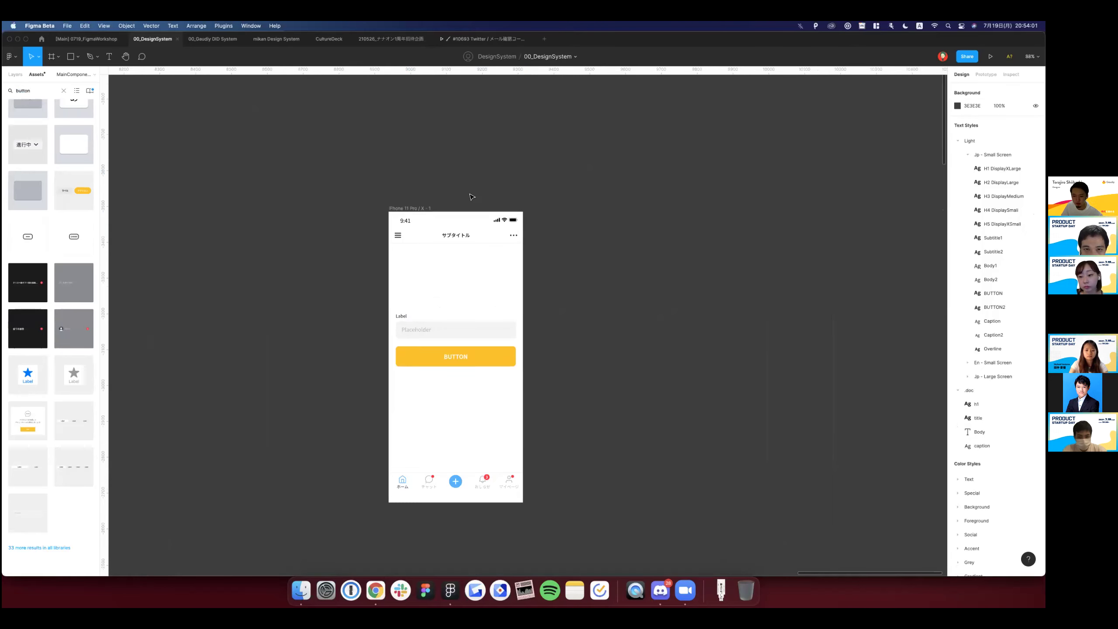
# Switch to the 00_Gaudiy DID System file with the verification-code screen.
pyautogui.press('XF86MonBrightnessUp')
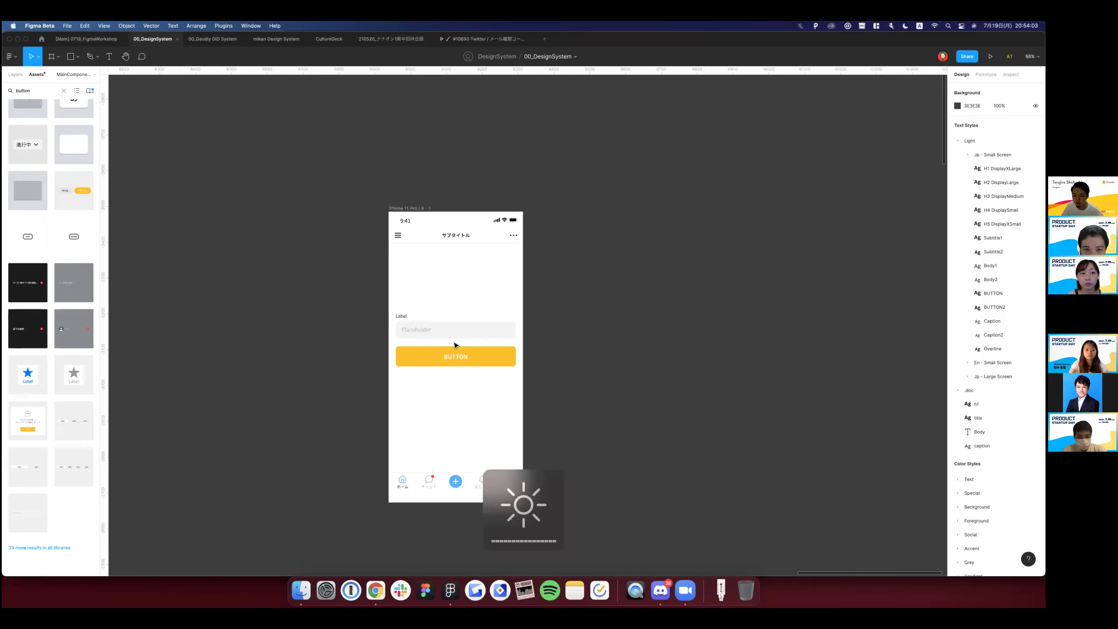
pyautogui.scroll(2, 454, 345)
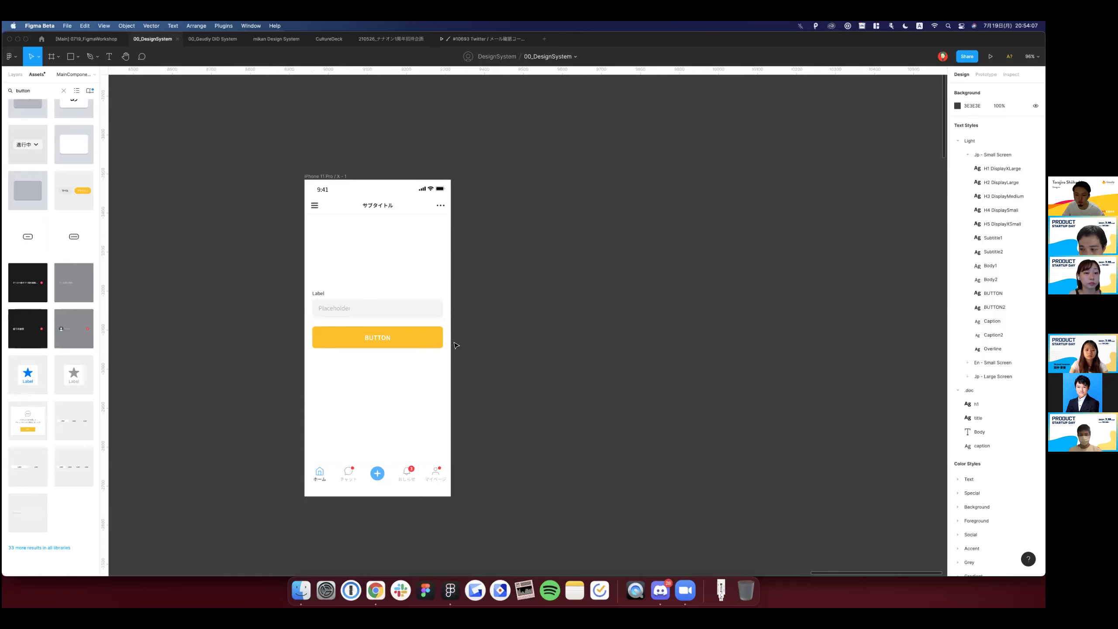
pyautogui.scroll(2, 456, 345)
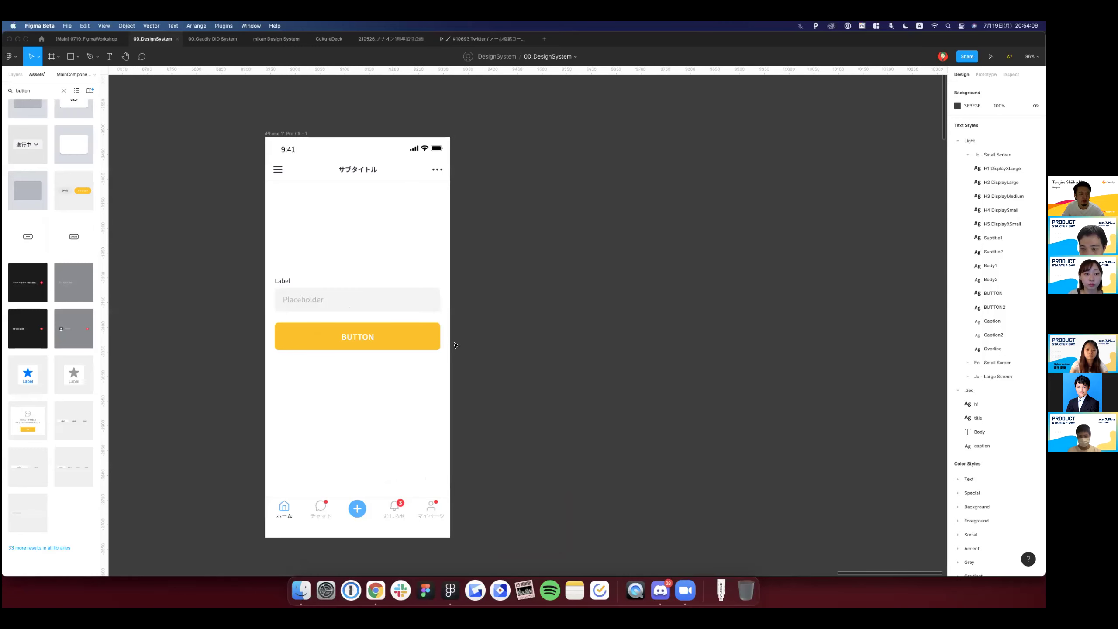
pyautogui.hotkey('ctrl', 'Tab')
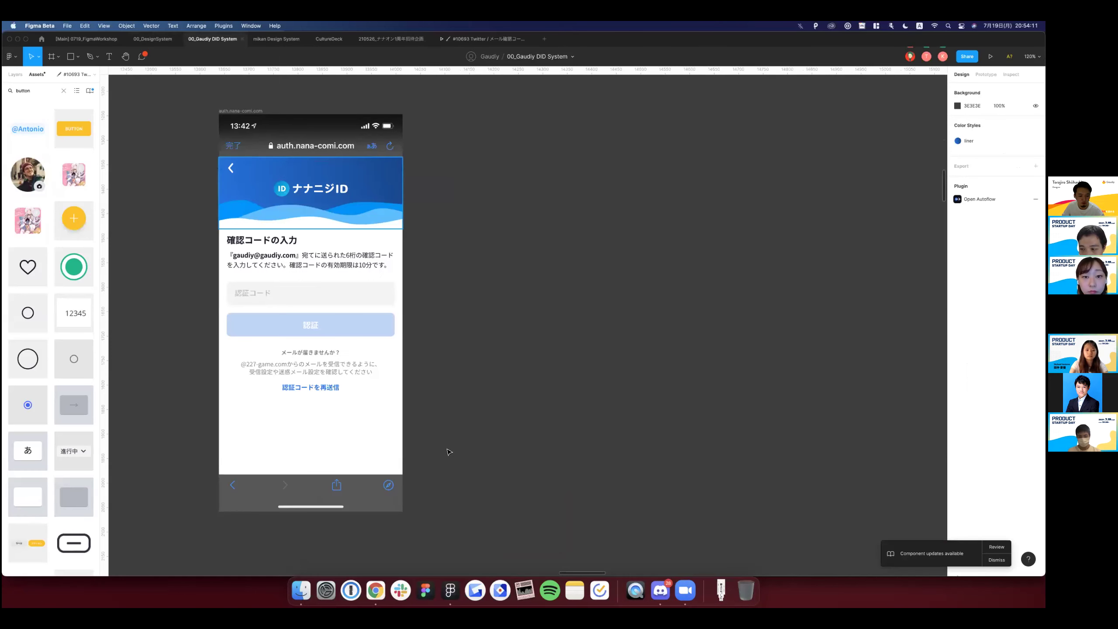
# Duplicate the verification-code screen contents, place the copy beside it, then delete it.
pyautogui.moveTo(448, 452); pyautogui.dragTo(189, 163)
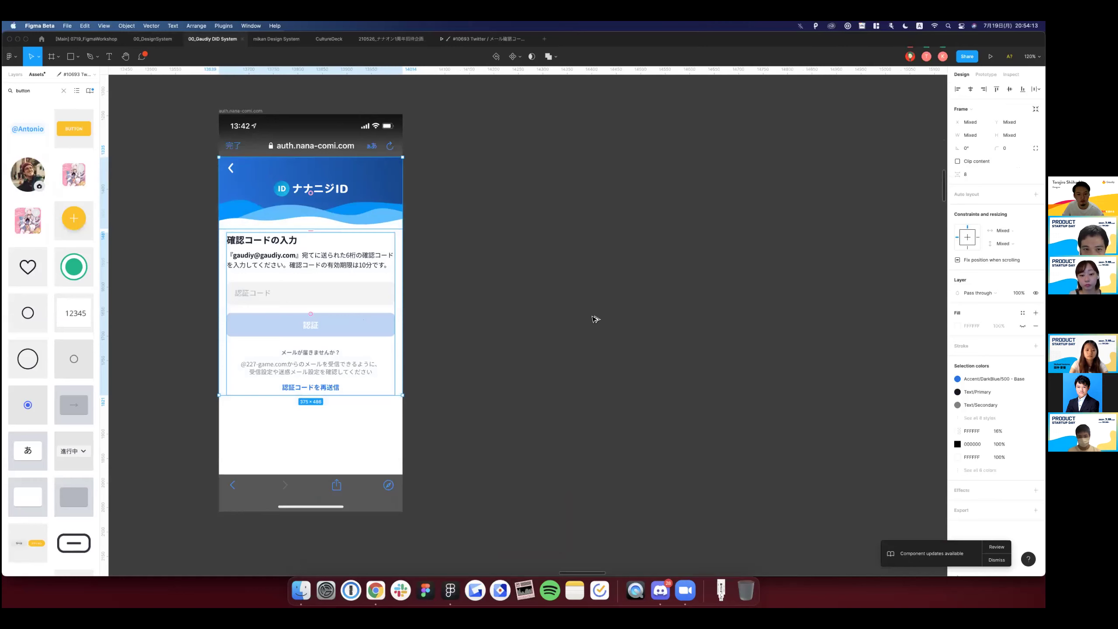
pyautogui.hotkey('ctrl', 'd')
pyautogui.moveTo(594, 319); pyautogui.dragTo(594, 318)
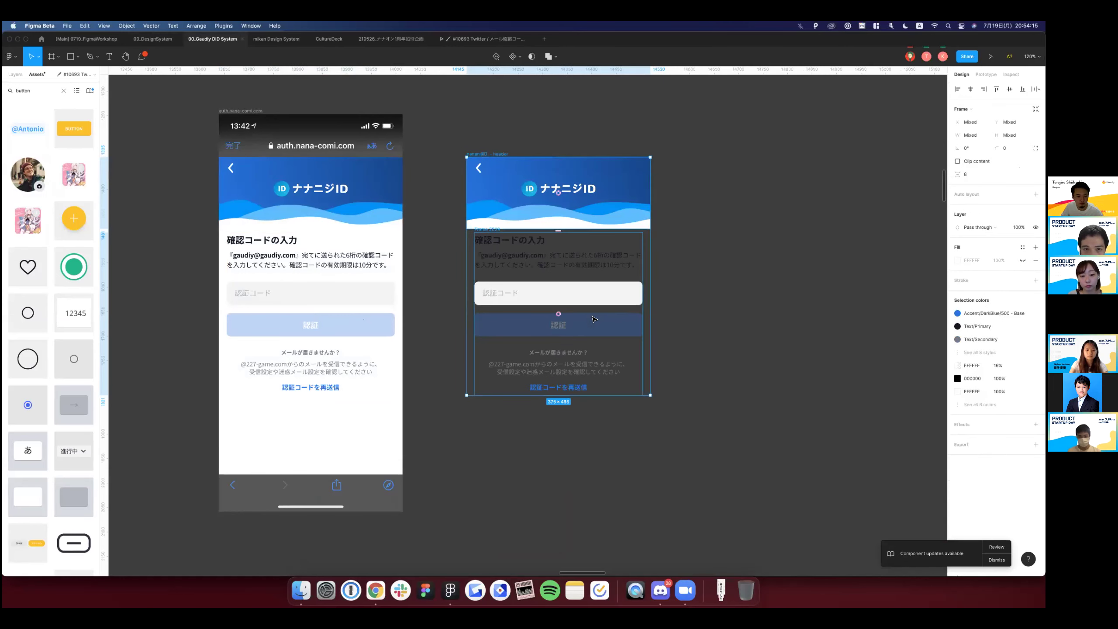
pyautogui.press('Delete')
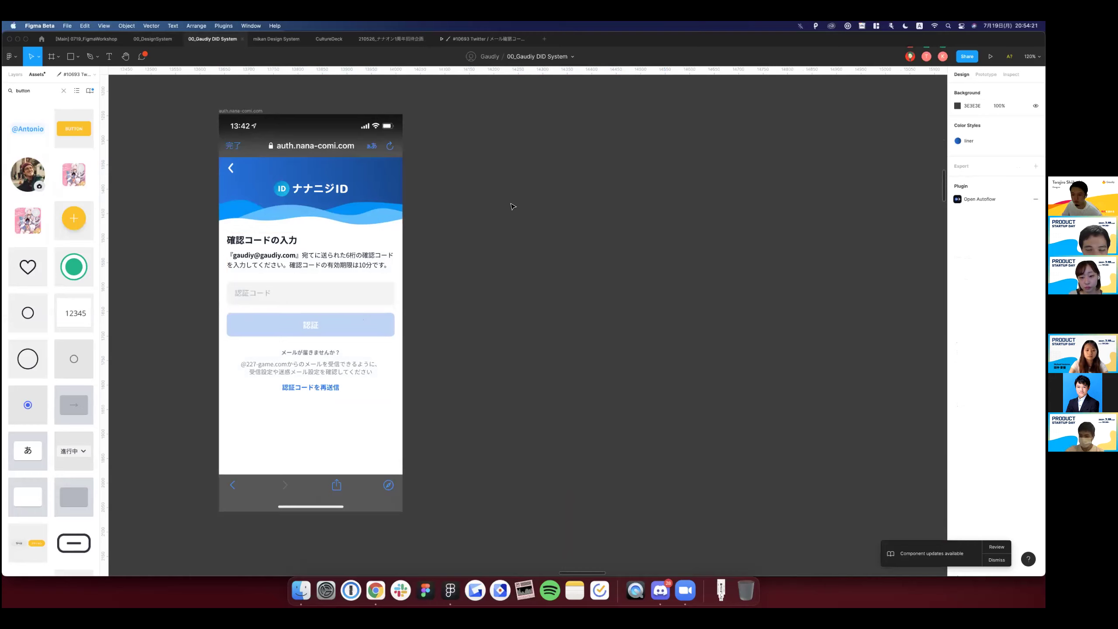
# Delete the selected phone frame and return to the 00_DesignSystem file.
pyautogui.press('F2')
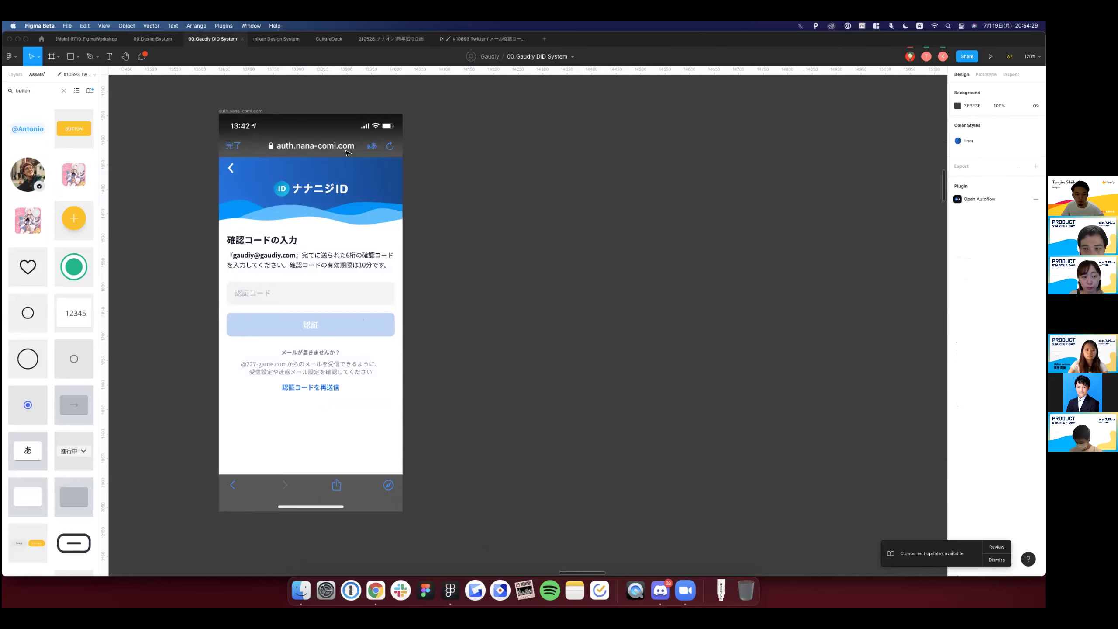
pyautogui.scroll(-5, 547, 214)
pyautogui.press('Delete')
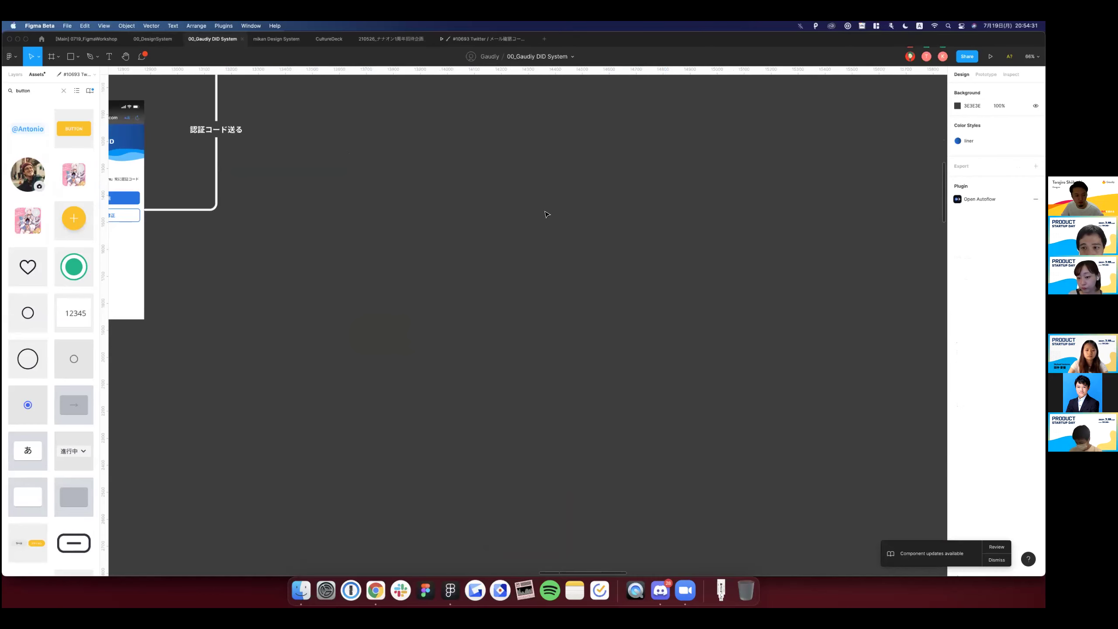
pyautogui.scroll(-2, 546, 214)
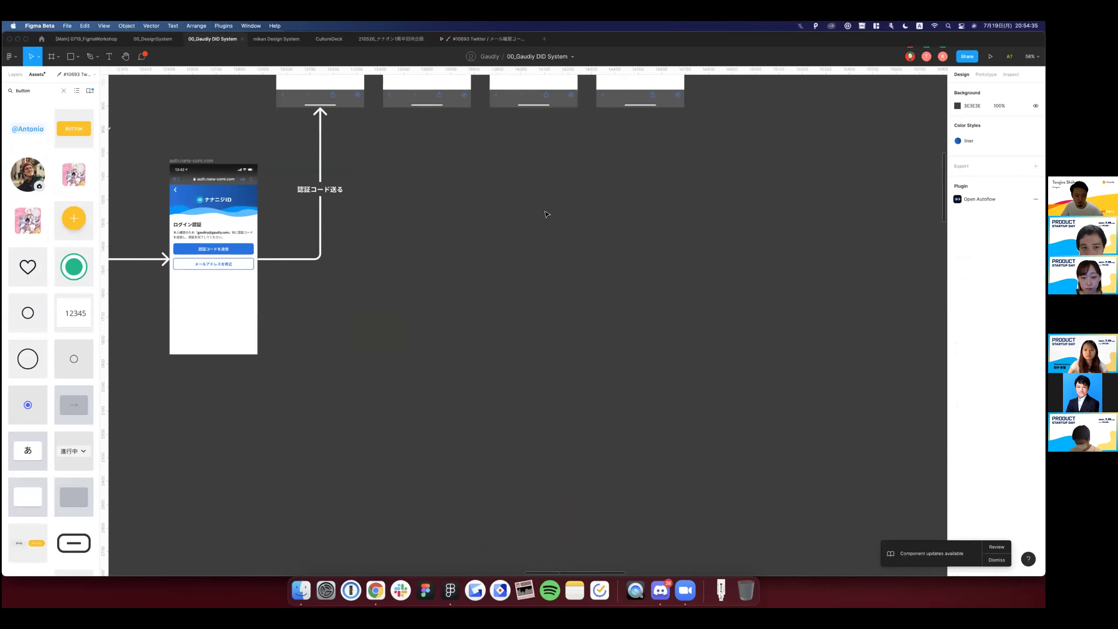
pyautogui.scroll(-2, 547, 214)
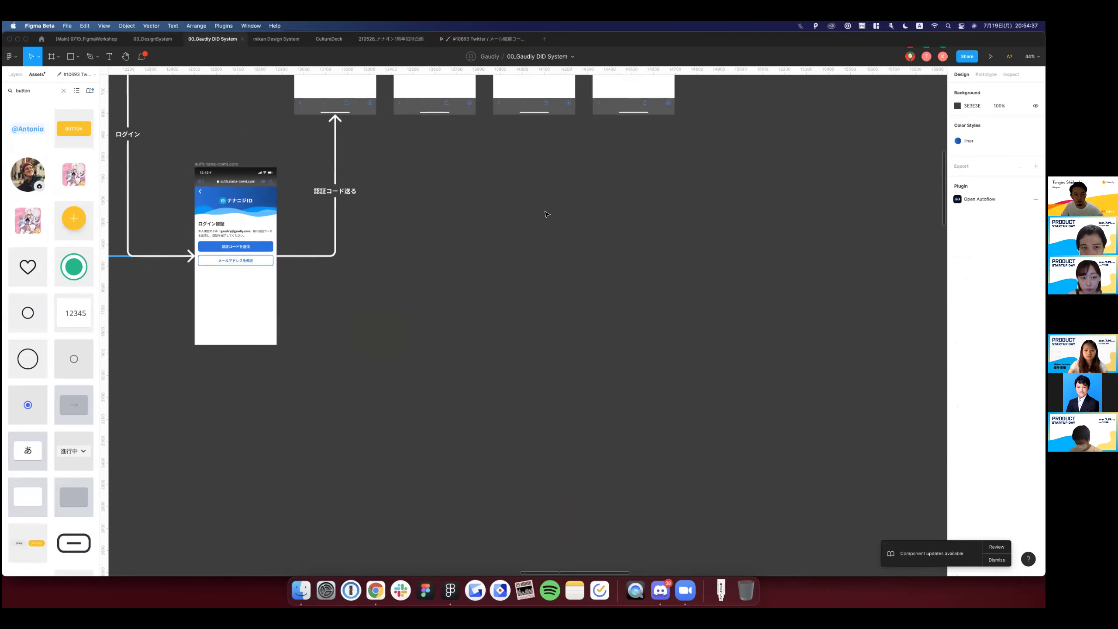
pyautogui.scroll(1, 547, 214)
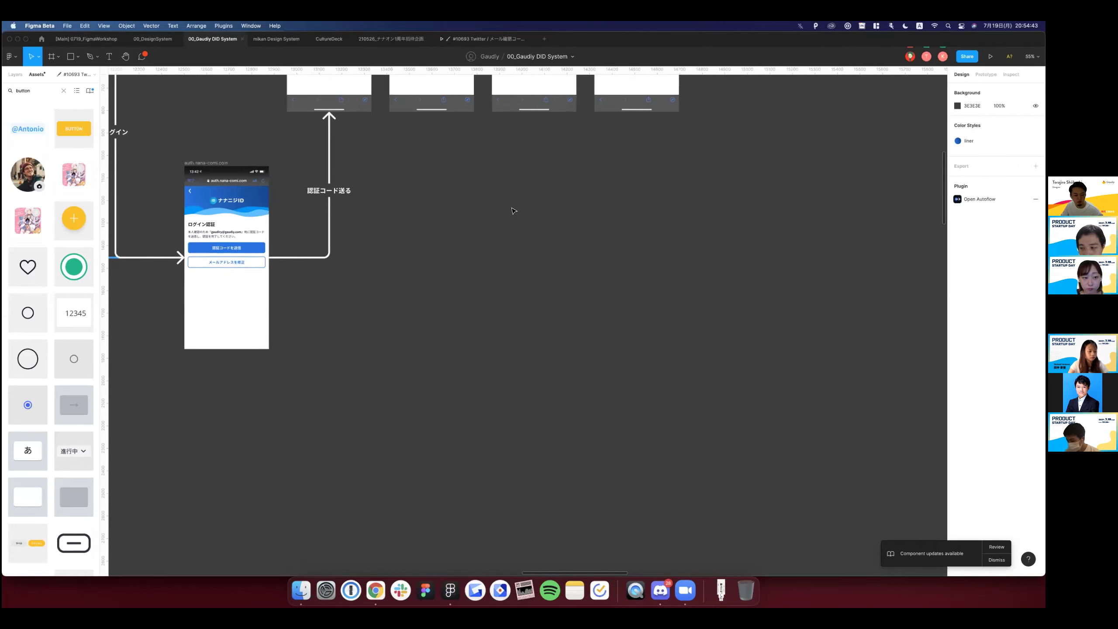
pyautogui.scroll(-2, 513, 210)
pyautogui.hotkey('ctrl', 'shift', 'Tab')
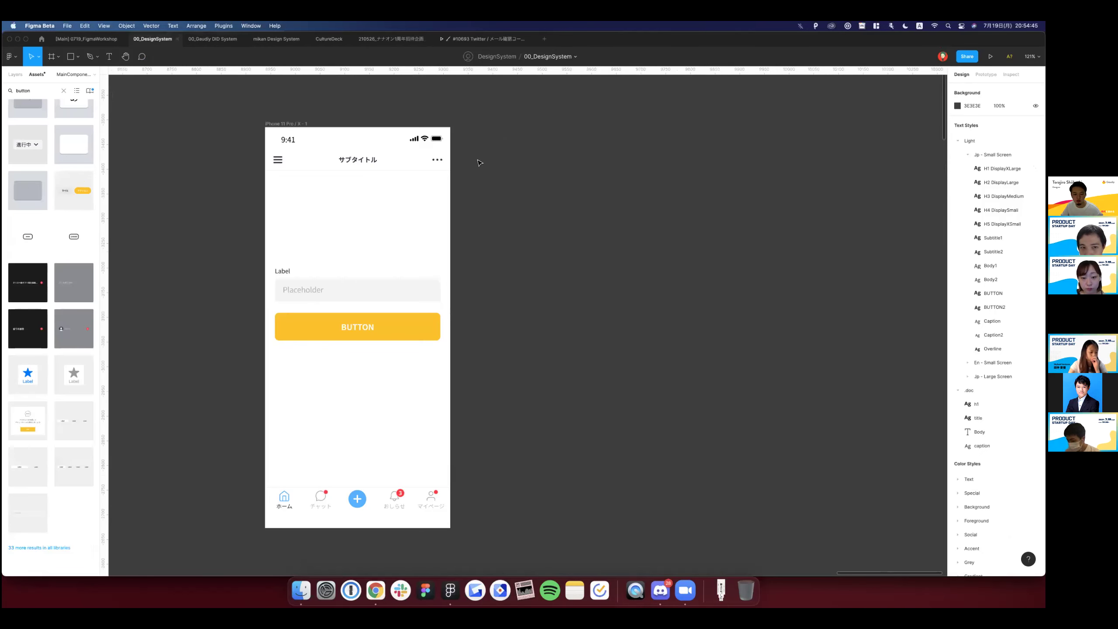
# Move the iPhone frame about 214 px down the page and zoom to fit it.
pyautogui.scroll(1, 476, 259)
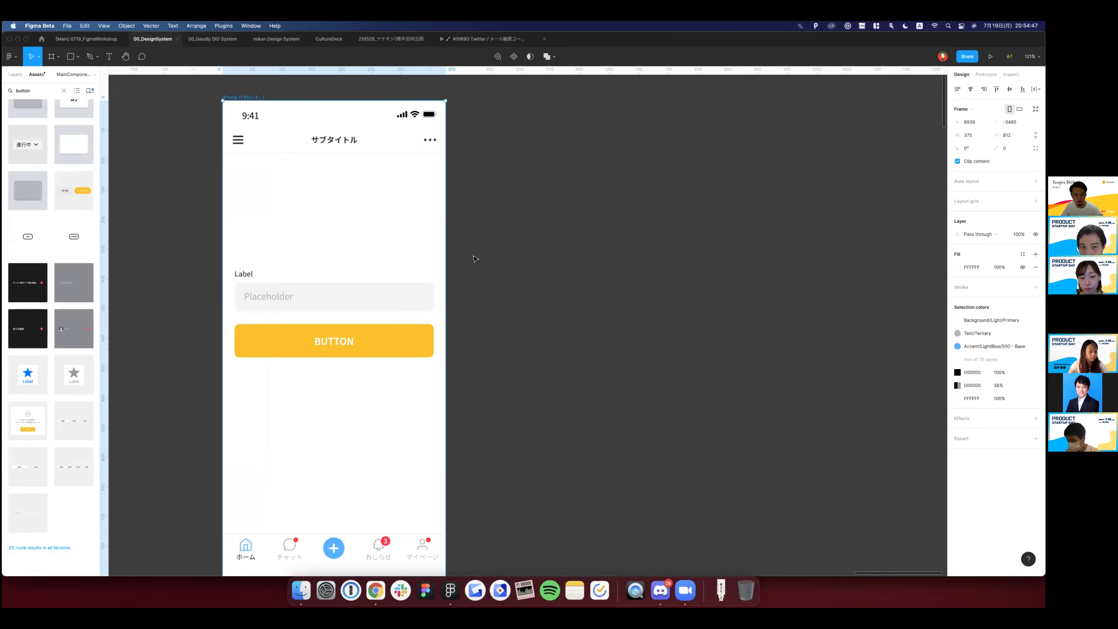
pyautogui.scroll(-2, 475, 259)
pyautogui.scroll(1, 456, 309)
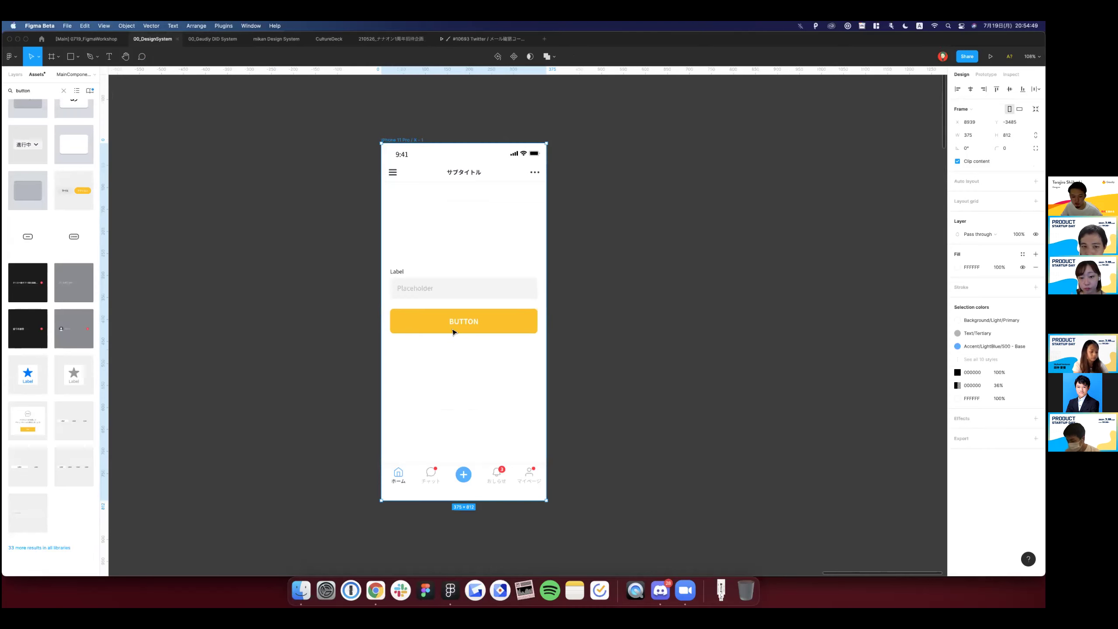
pyautogui.hotkey('ctrl', 'z')
pyautogui.click(530, 345)
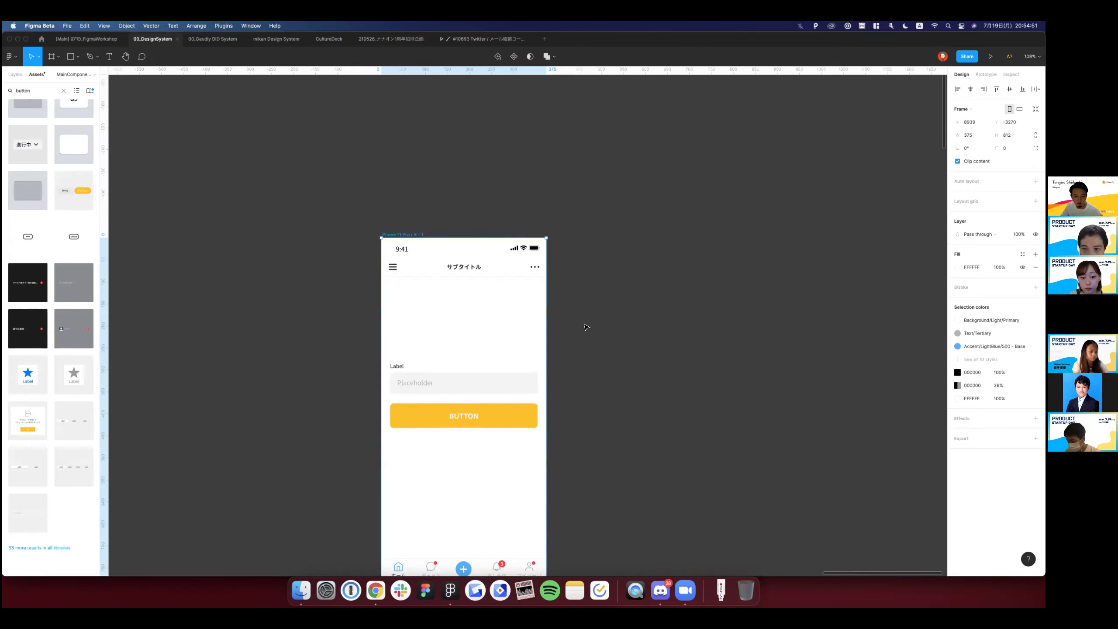
pyautogui.hotkey('shift', '2')
# Select the yellow BUTTON, then zoom out to view the Control, Icon, Tabs and Dialog frames.
pyautogui.click(394, 317)
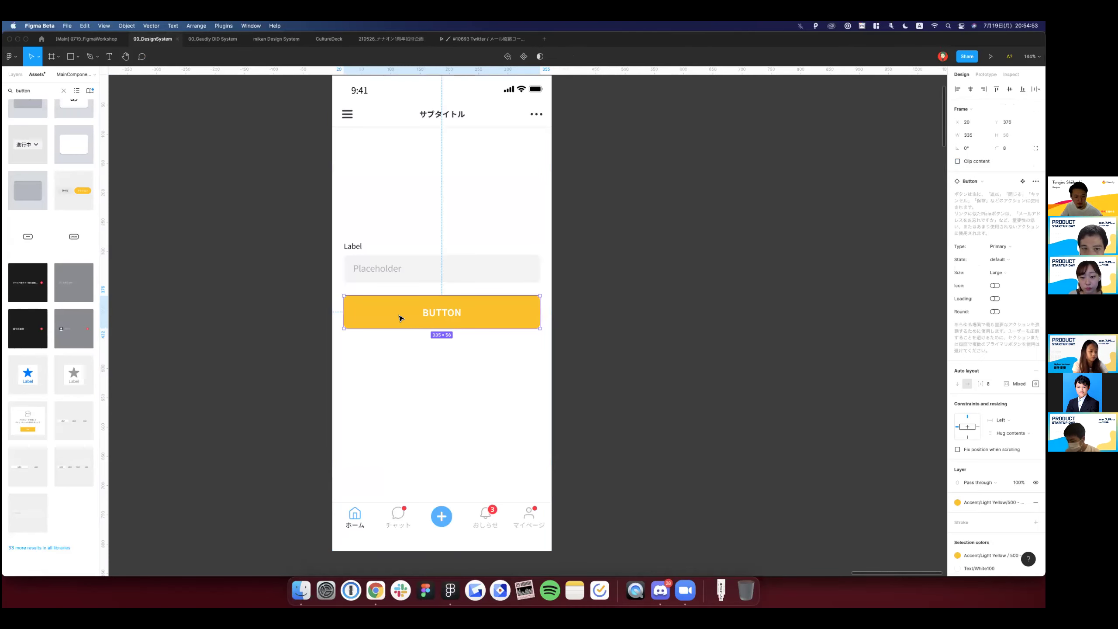
pyautogui.hotkey('shift', '1')
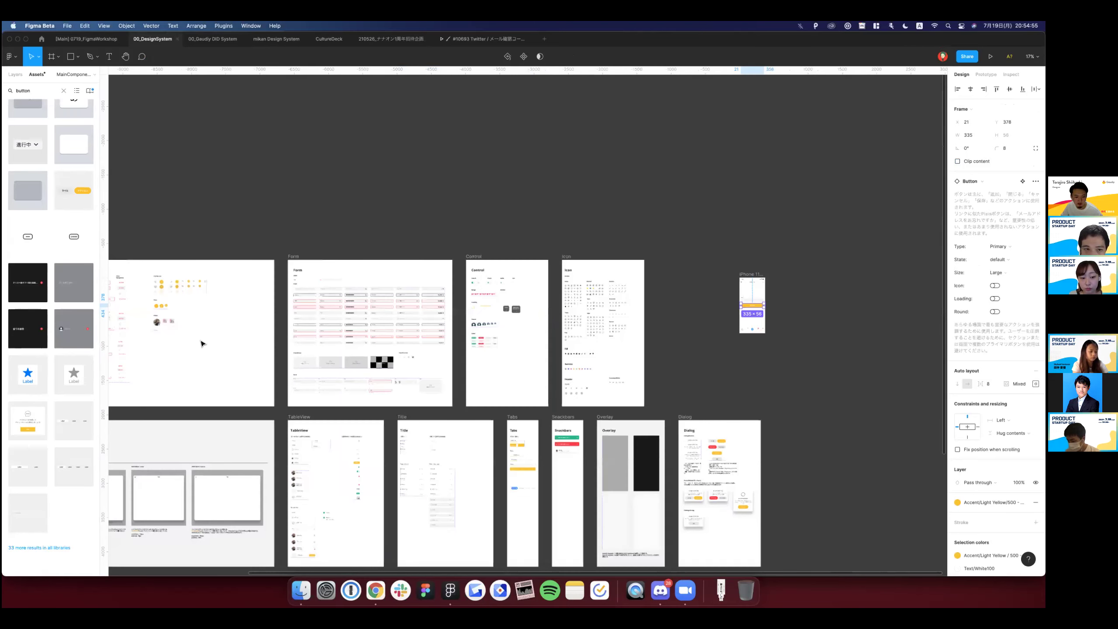
pyautogui.scroll(3, 238, 296)
pyautogui.hscroll(-3, 238, 296)
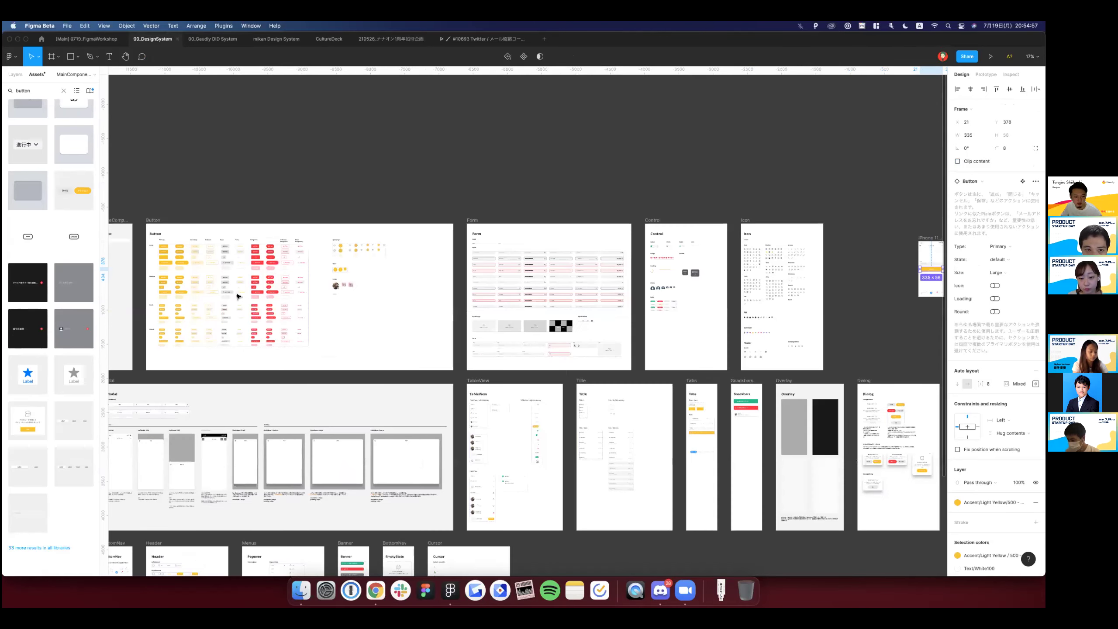
pyautogui.scroll(2, 294, 332)
pyautogui.scroll(3, 561, 436)
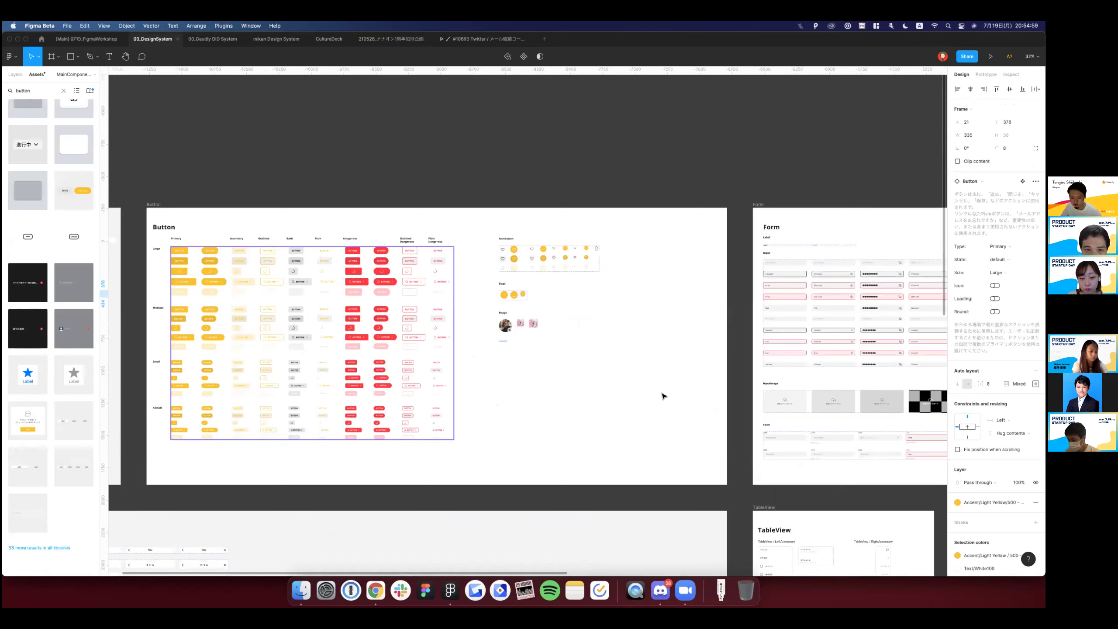
pyautogui.scroll(-1, 549, 371)
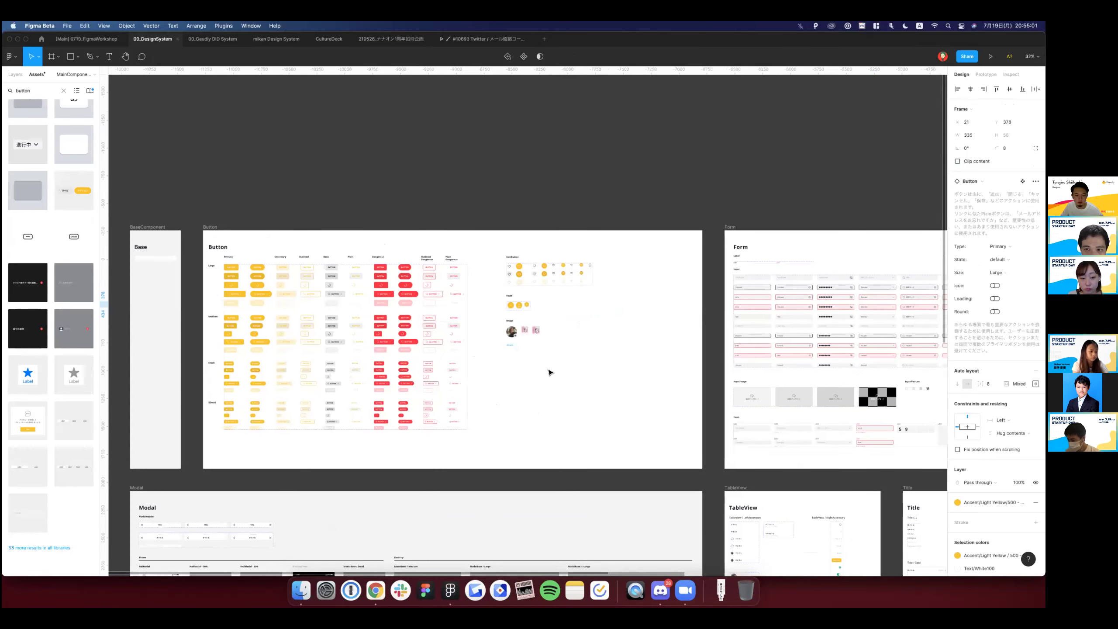
pyautogui.scroll(-2, 549, 372)
pyautogui.hscroll(3, 550, 372)
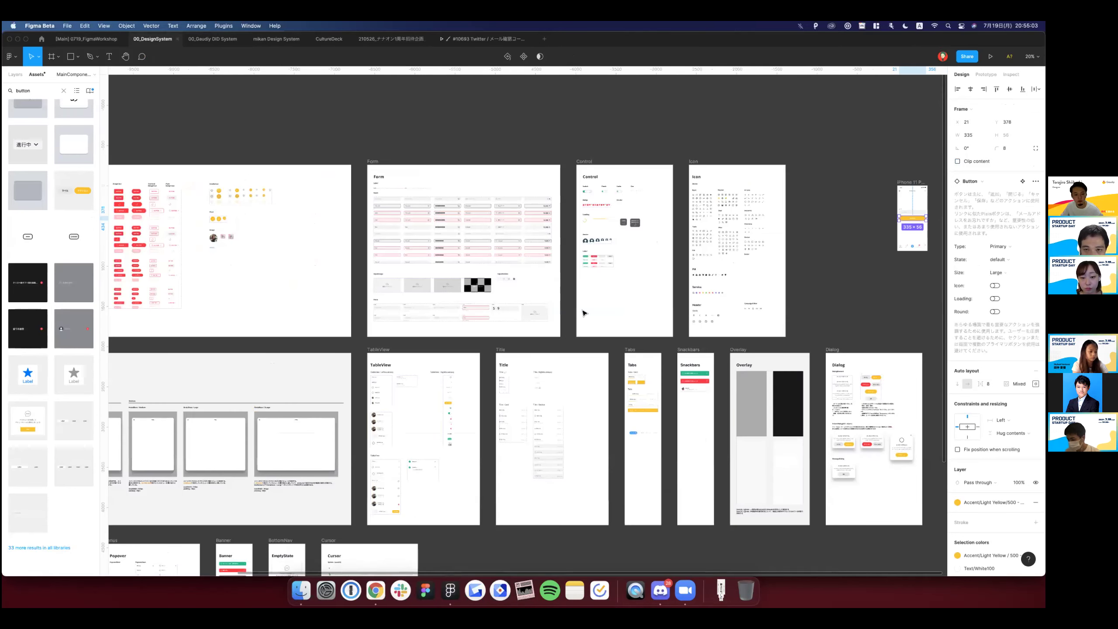
pyautogui.hscroll(5, 583, 312)
pyautogui.click(612, 218)
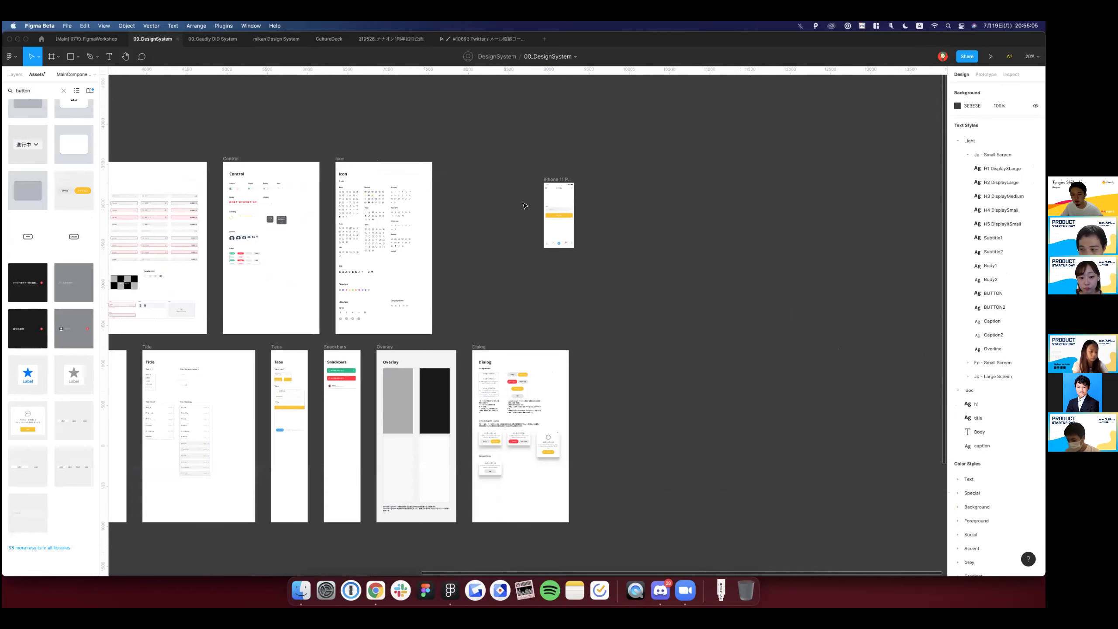
pyautogui.scroll(2, 523, 205)
pyautogui.scroll(2, 506, 194)
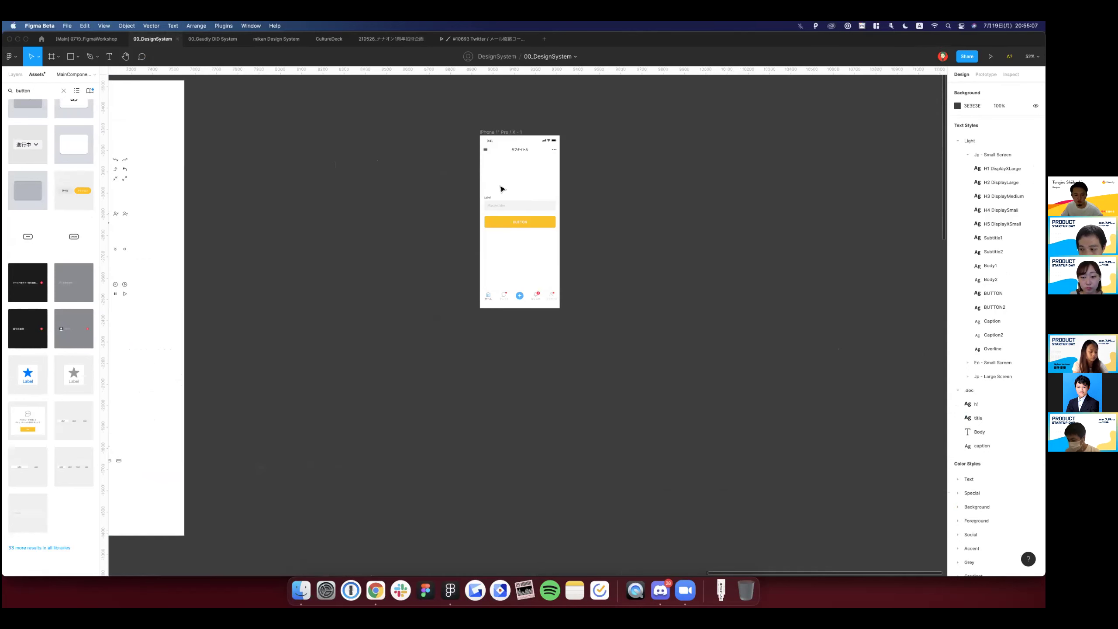
pyautogui.scroll(3, 501, 189)
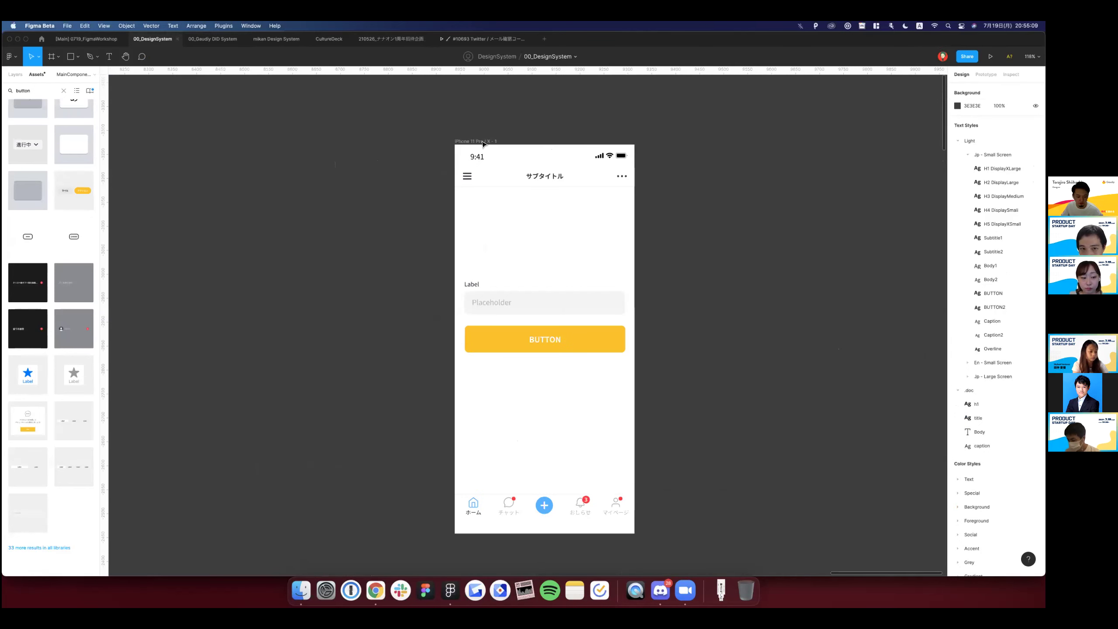
pyautogui.click(483, 144)
pyautogui.scroll(-4, 545, 282)
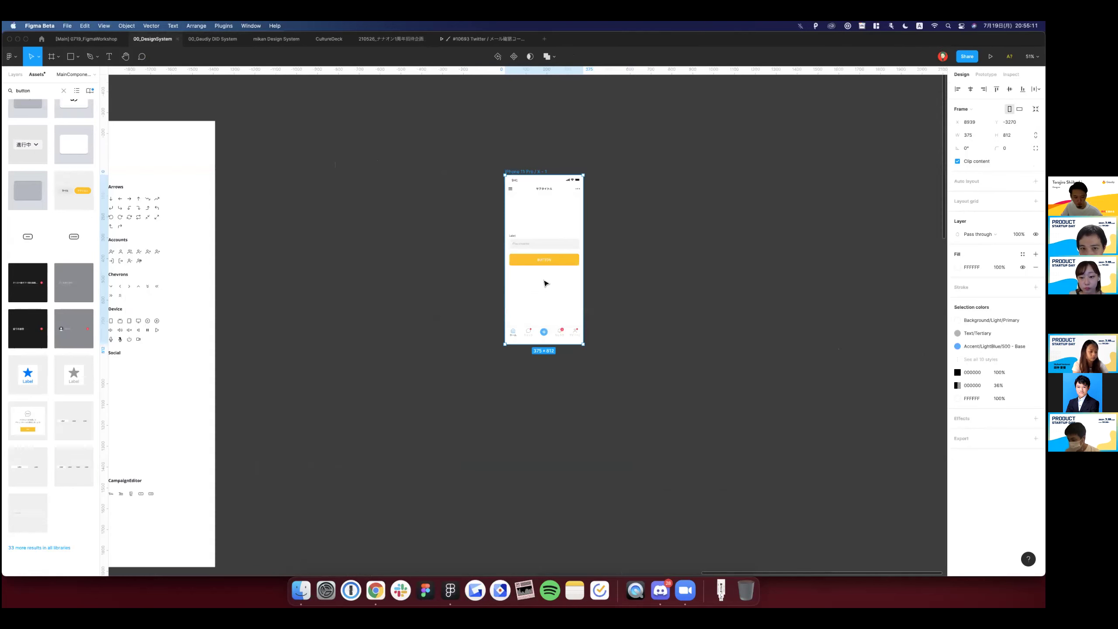
pyautogui.scroll(-2, 545, 283)
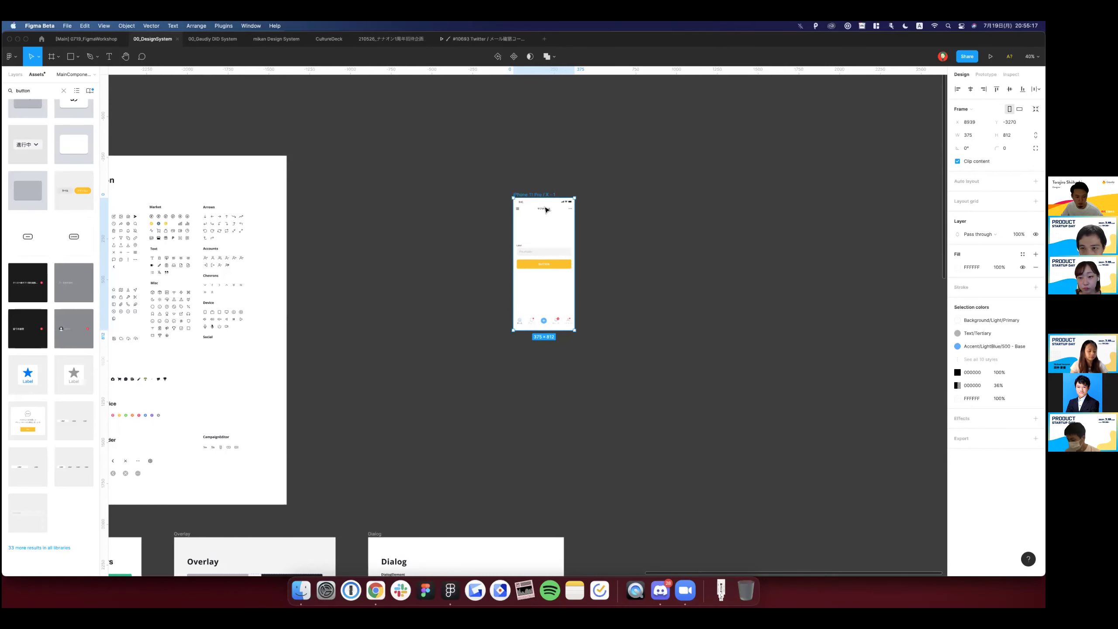
pyautogui.press('Delete')
pyautogui.keyDown('ctrl'); pyautogui.scroll(-3, 546, 210); pyautogui.keyUp('ctrl')
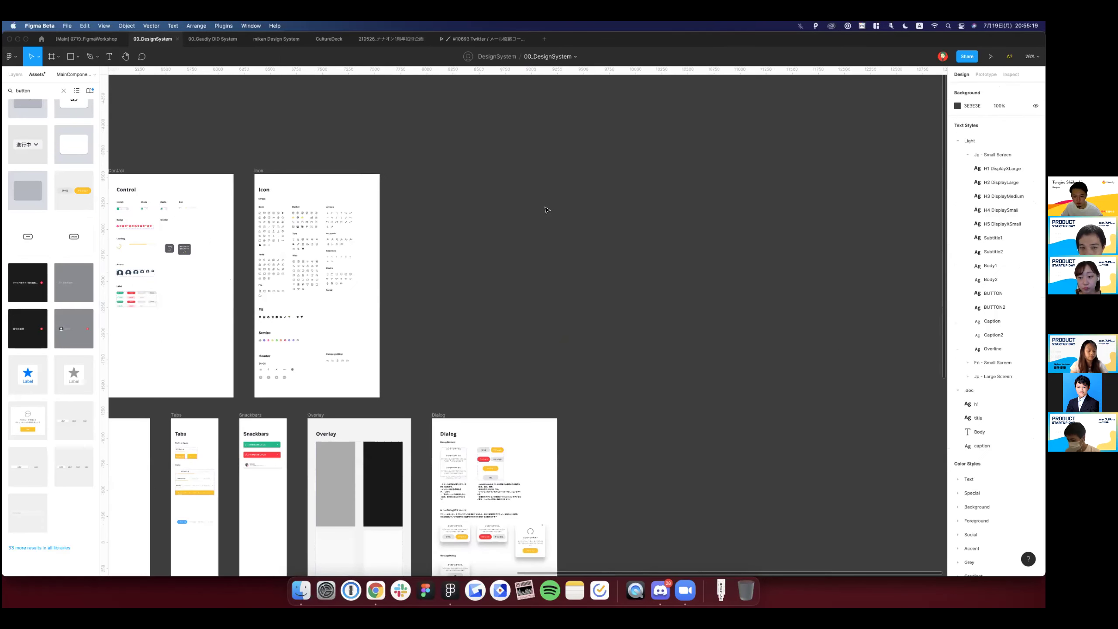
pyautogui.scroll(-2, 546, 210)
pyautogui.hscroll(-3, 546, 209)
pyautogui.keyDown('ctrl'); pyautogui.scroll(-1, 546, 210); pyautogui.keyUp('ctrl')
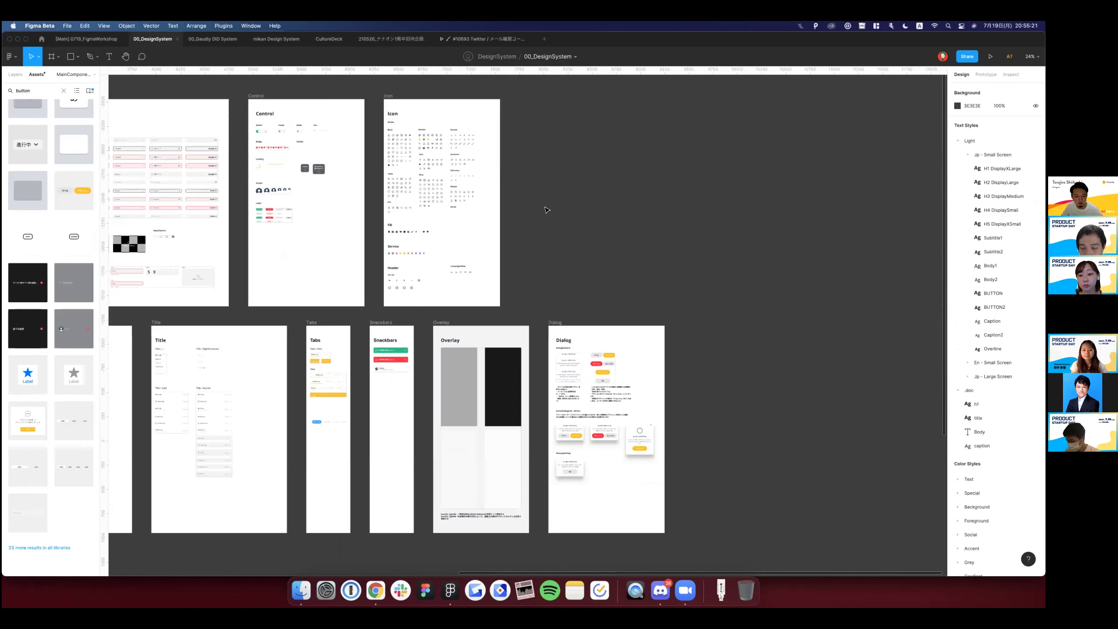
pyautogui.keyDown('ctrl'); pyautogui.scroll(2, 546, 209); pyautogui.keyUp('ctrl')
pyautogui.keyDown('ctrl'); pyautogui.scroll(-1, 545, 209); pyautogui.keyUp('ctrl')
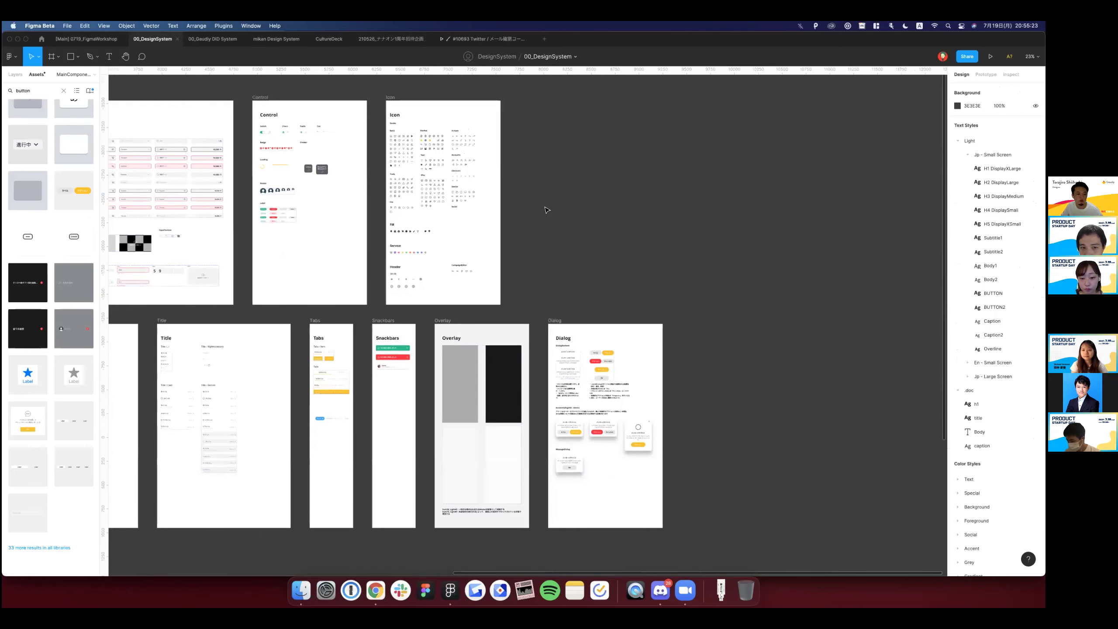
pyautogui.scroll(1, 541, 170)
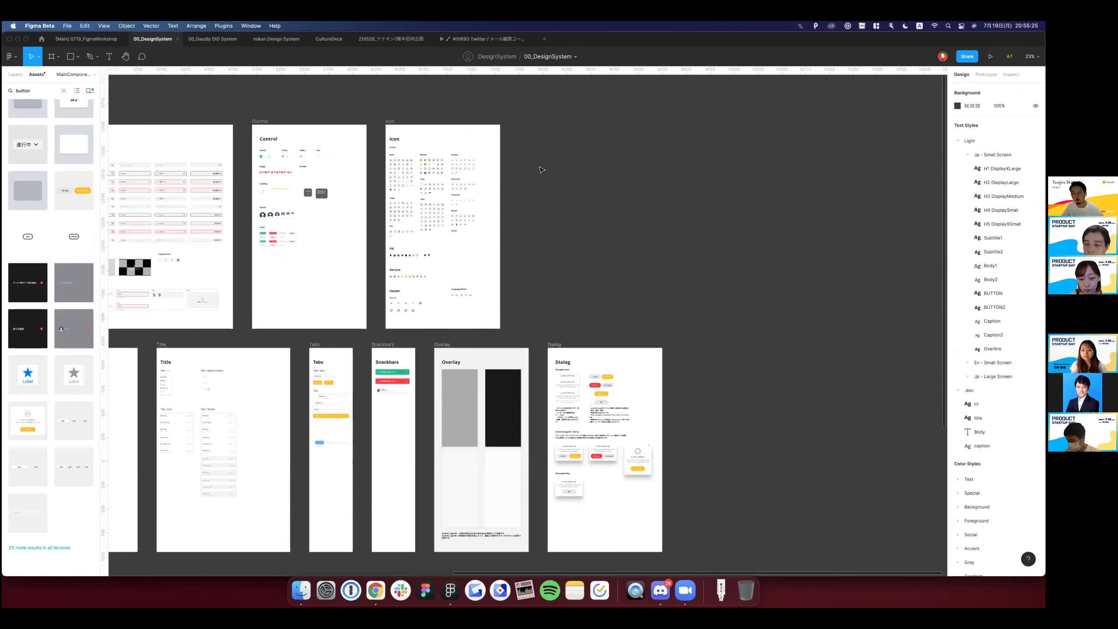
pyautogui.hscroll(-5, 541, 169)
pyautogui.hscroll(1, 541, 169)
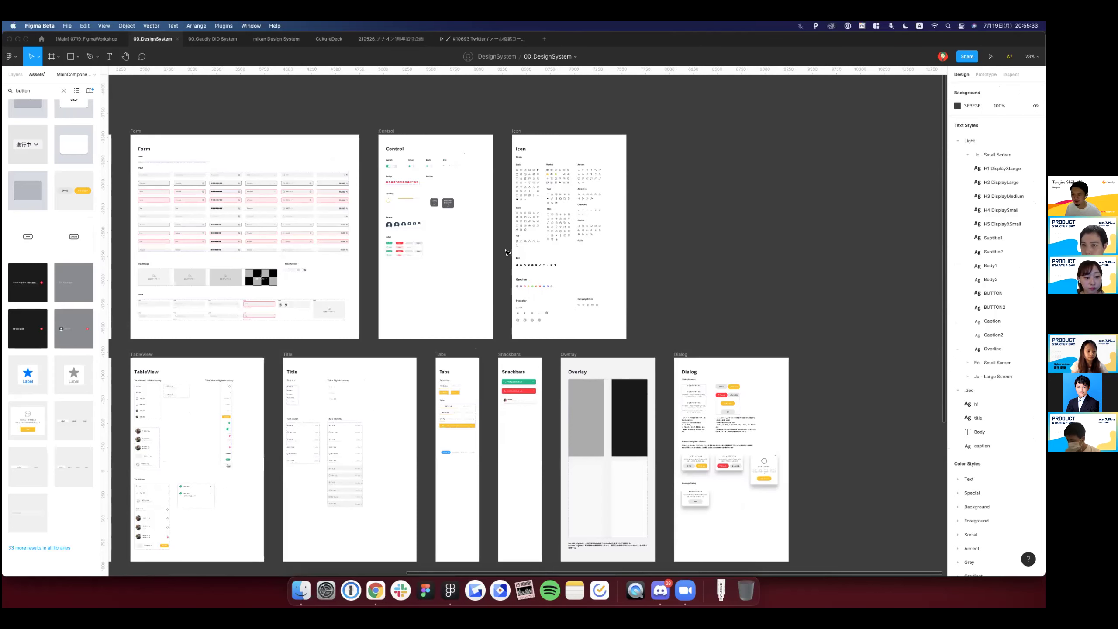
pyautogui.hscroll(1, 506, 252)
pyautogui.hscroll(5, 578, 234)
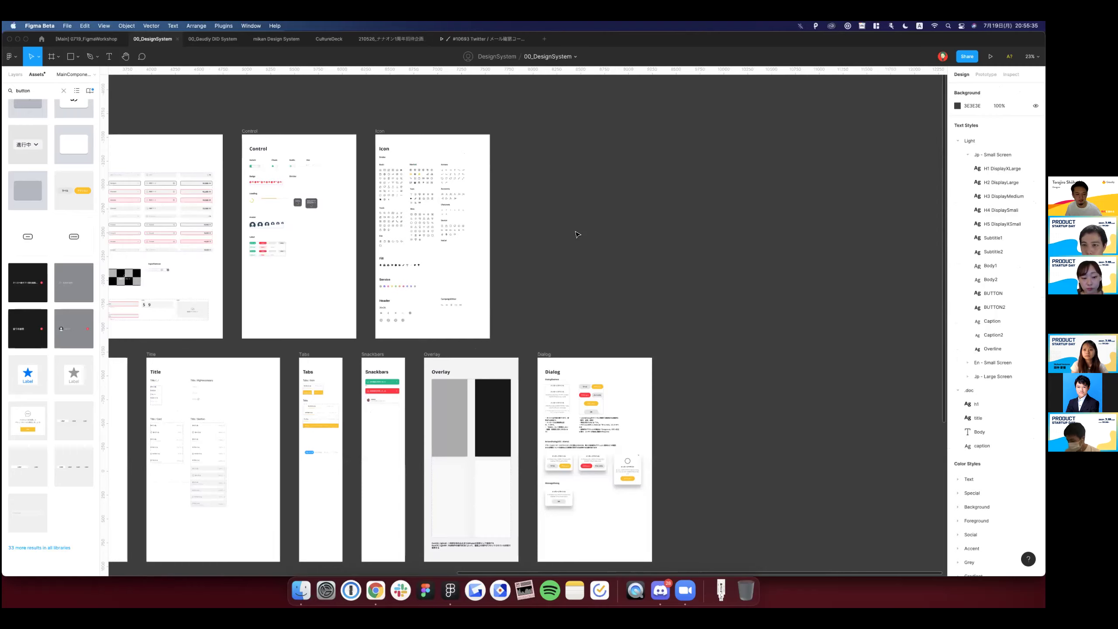
pyautogui.hscroll(-5, 578, 234)
pyautogui.scroll(-2, 577, 234)
pyautogui.hscroll(-7, 480, 360)
pyautogui.scroll(-1, 480, 360)
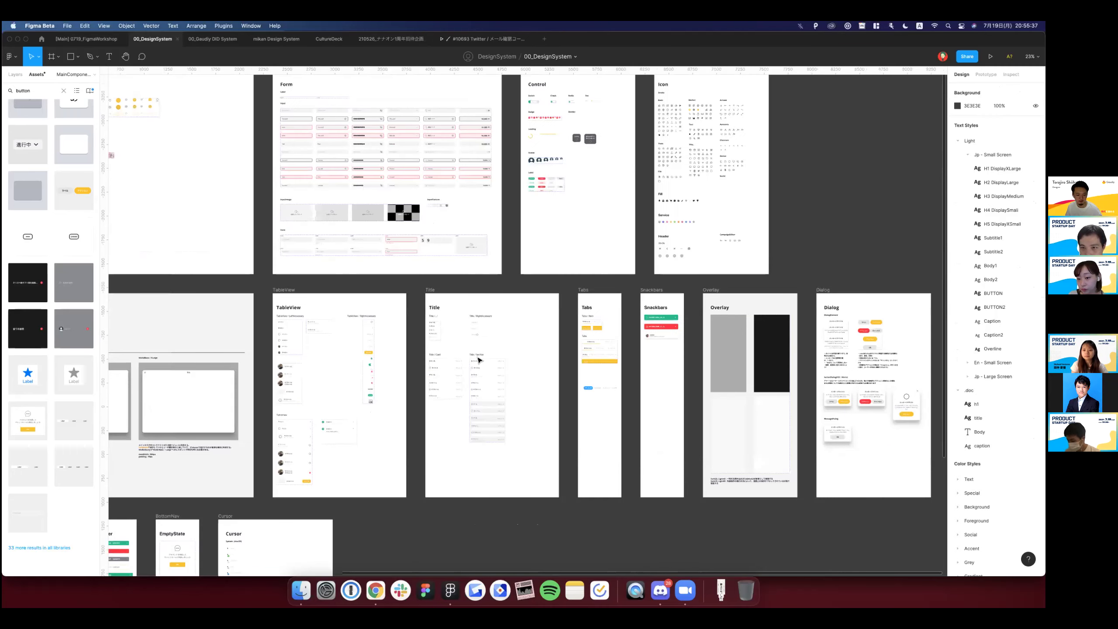
pyautogui.hscroll(-3, 480, 360)
pyautogui.scroll(-1, 480, 360)
pyautogui.hscroll(-4, 478, 359)
pyautogui.scroll(-4, 479, 360)
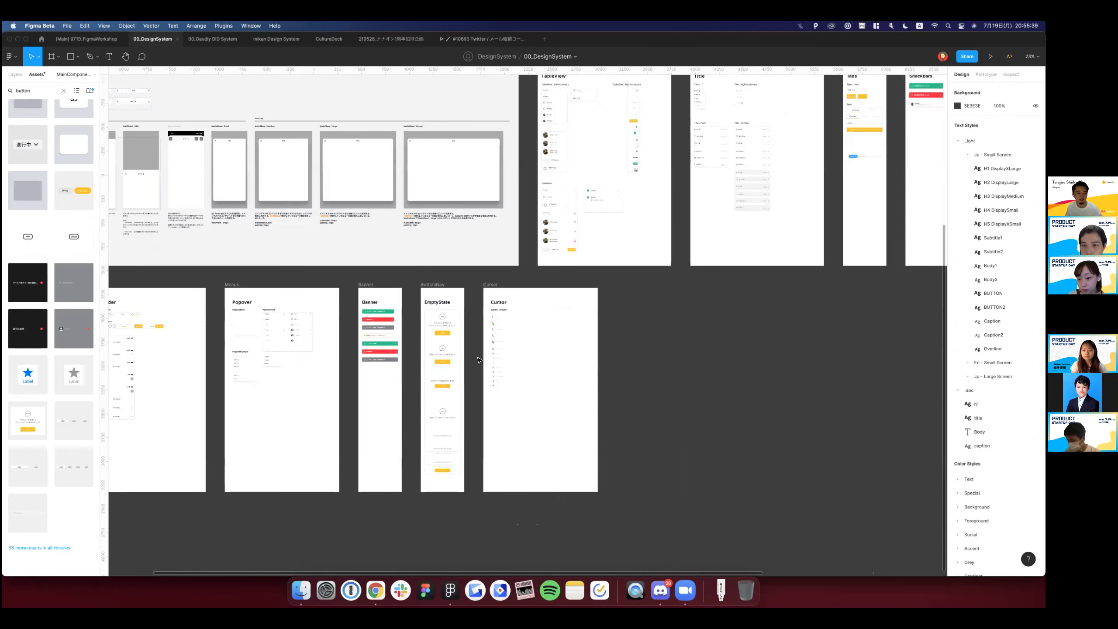
pyautogui.scroll(1, 479, 360)
pyautogui.hscroll(-1, 479, 360)
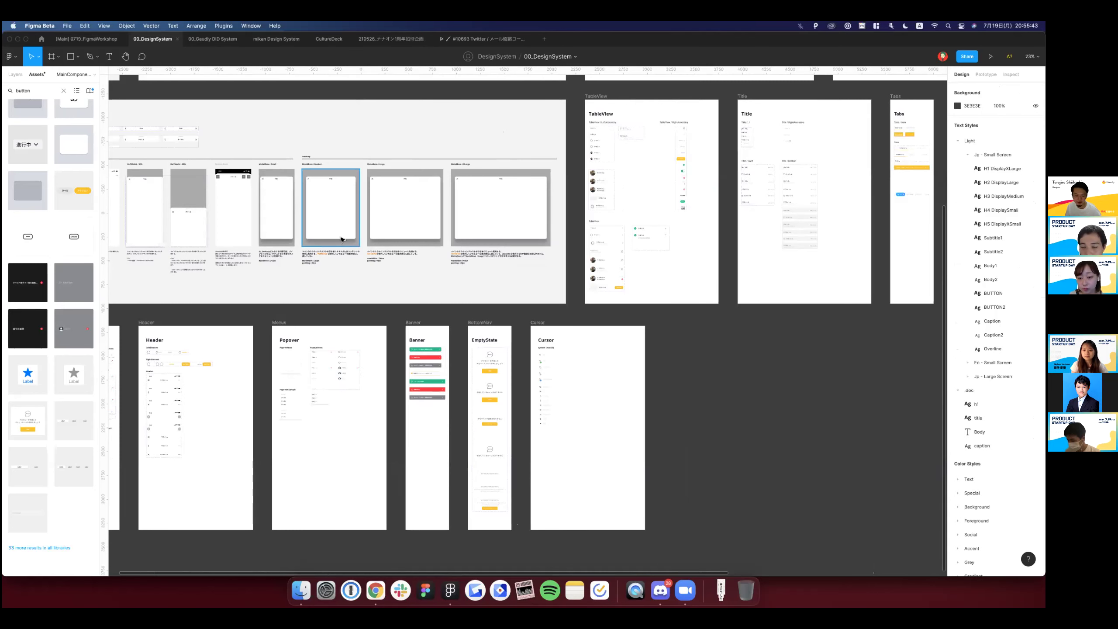
pyautogui.scroll(3, 341, 240)
pyautogui.hscroll(-4, 341, 240)
pyautogui.scroll(-5, 341, 239)
pyautogui.hscroll(1, 341, 239)
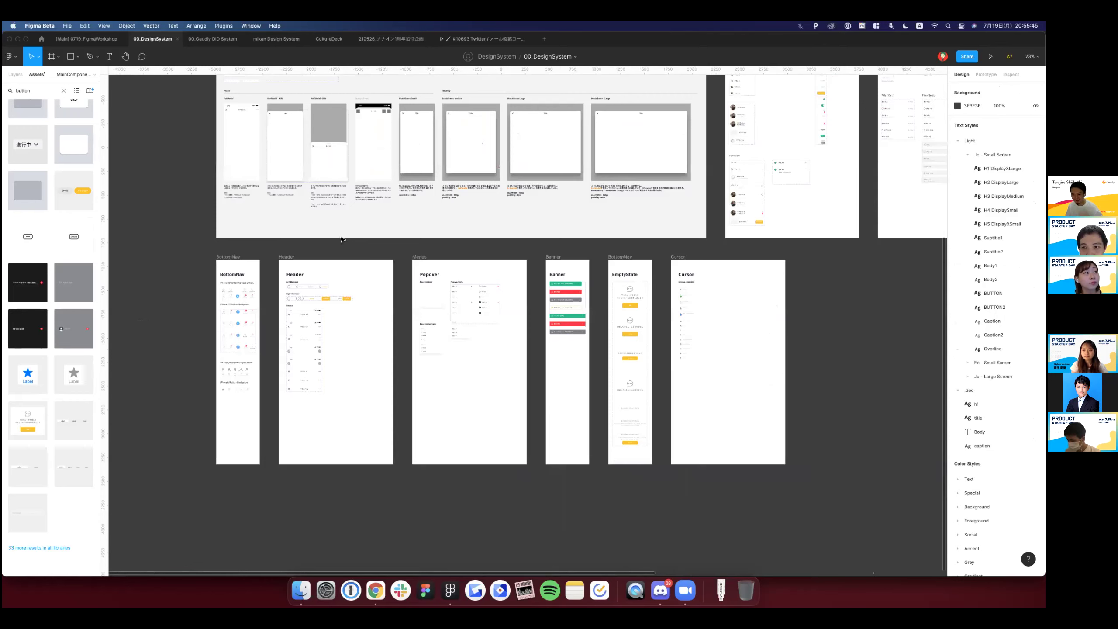
pyautogui.scroll(1, 341, 239)
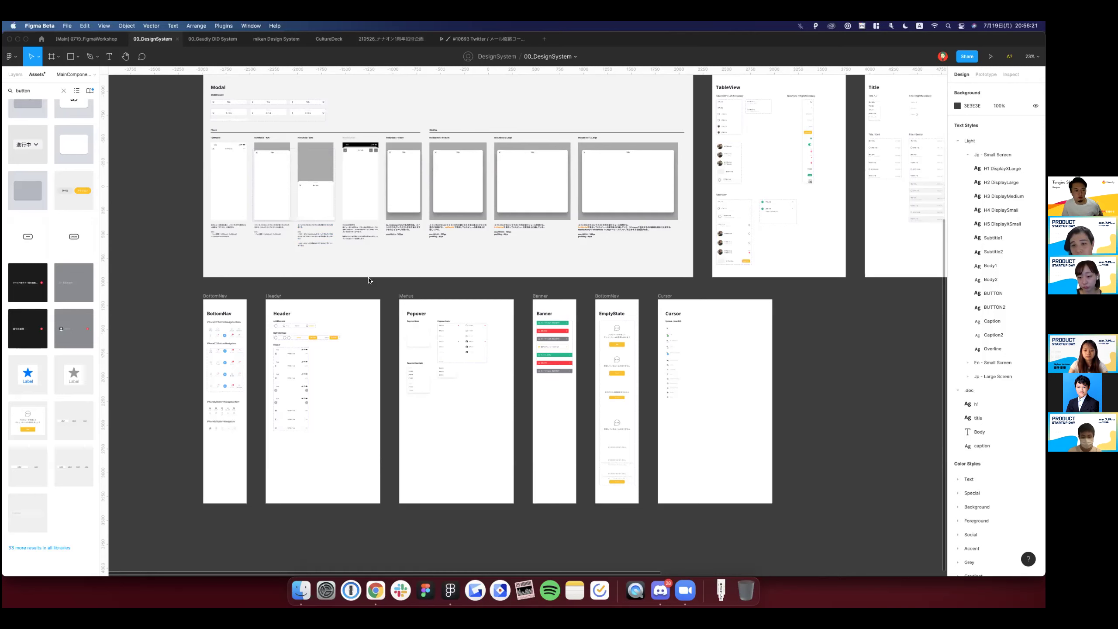
# Show the pages and layer list, then switch to the [Main] 0719_FigmaWorkshop file.
pyautogui.click(81, 80)
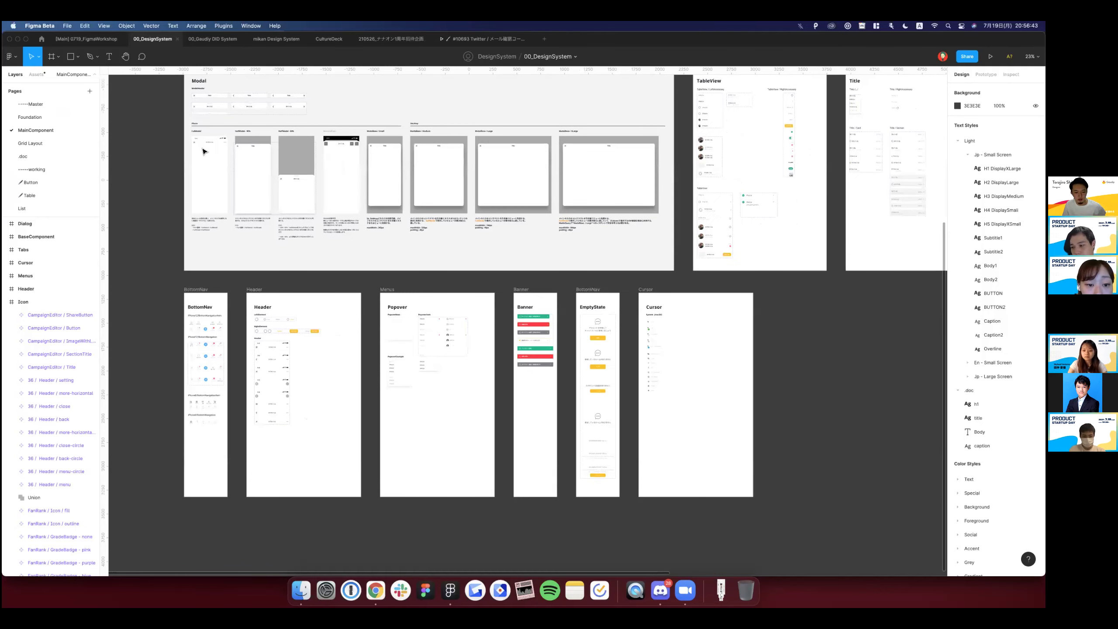
pyautogui.hscroll(3, 203, 151)
pyautogui.scroll(2, 202, 151)
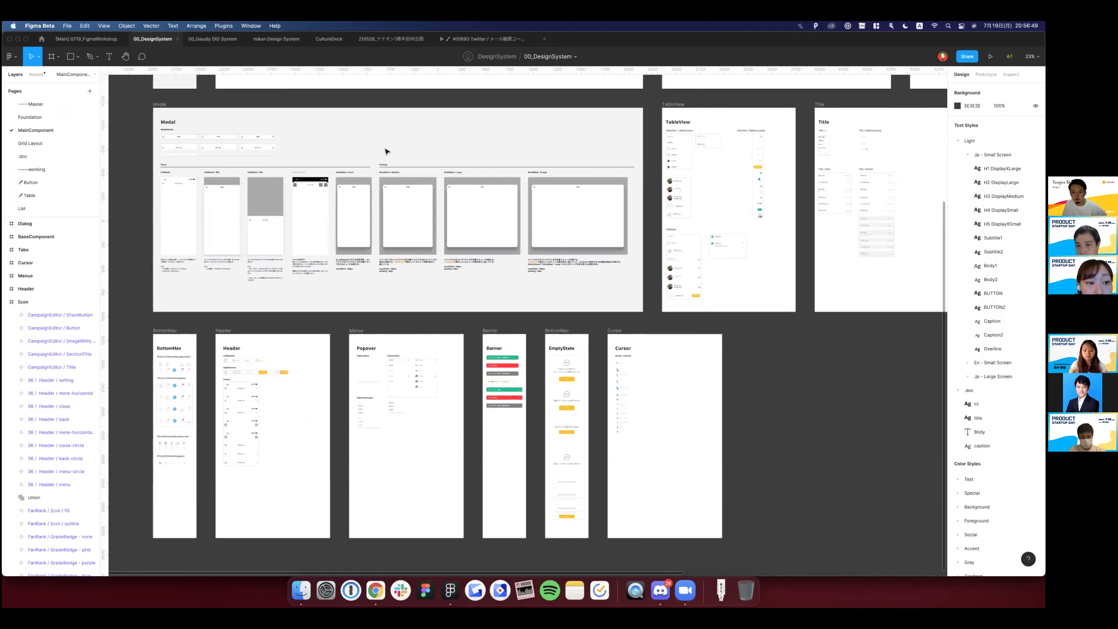
pyautogui.scroll(5, 398, 153)
pyautogui.hscroll(5, 398, 152)
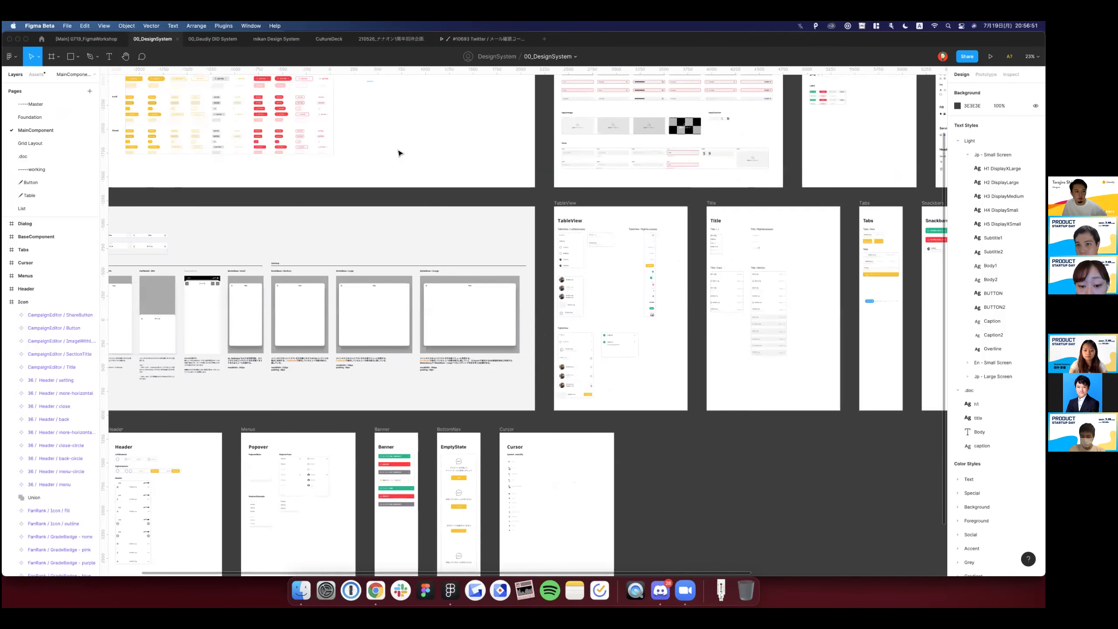
pyautogui.scroll(4, 398, 153)
pyautogui.hscroll(3, 399, 153)
pyautogui.scroll(2, 306, 200)
pyautogui.hscroll(1, 306, 200)
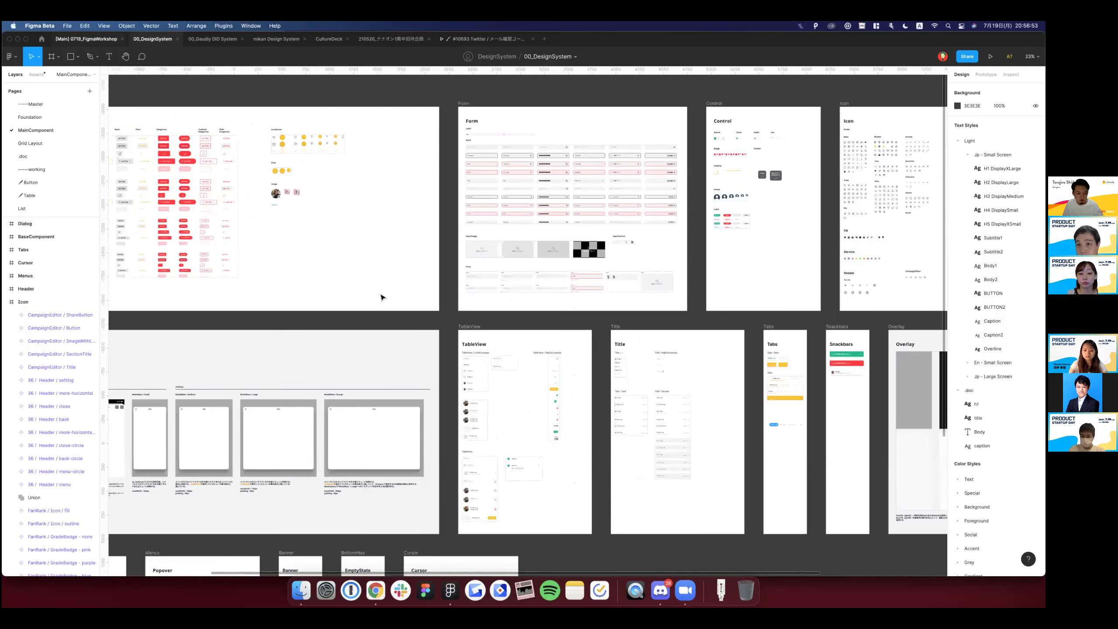
pyautogui.hotkey('ctrl', 'shift', 'Tab')
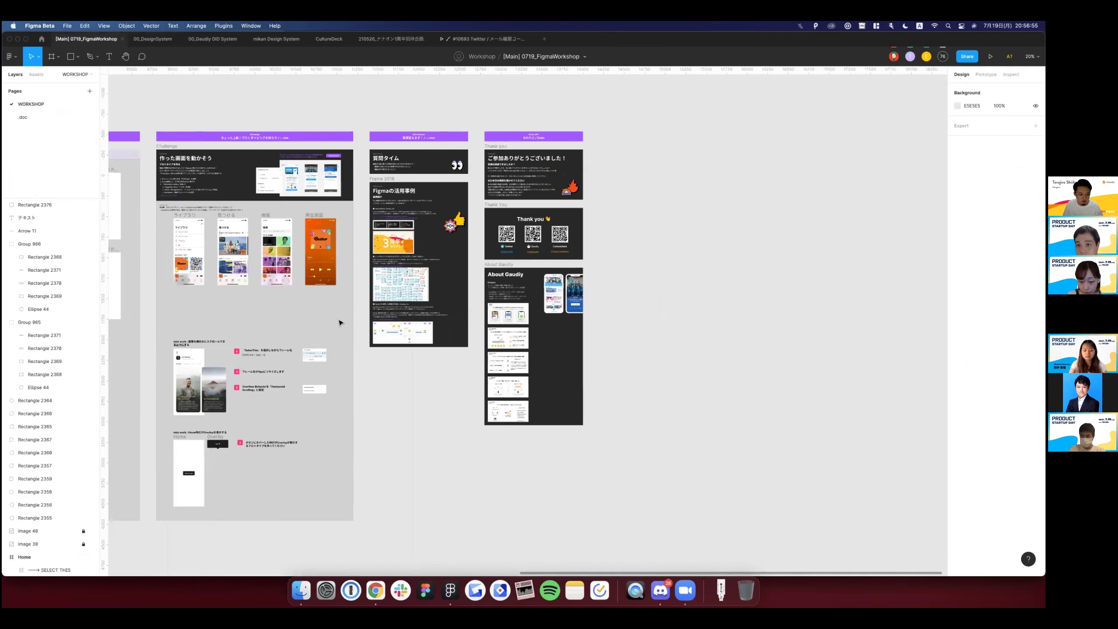
# Inspect the horizontal-scrolling mini work's SELECT THIS card row and its Bali image card.
pyautogui.scroll(-2, 339, 320)
pyautogui.hscroll(-3, 339, 320)
pyautogui.scroll(5, 339, 321)
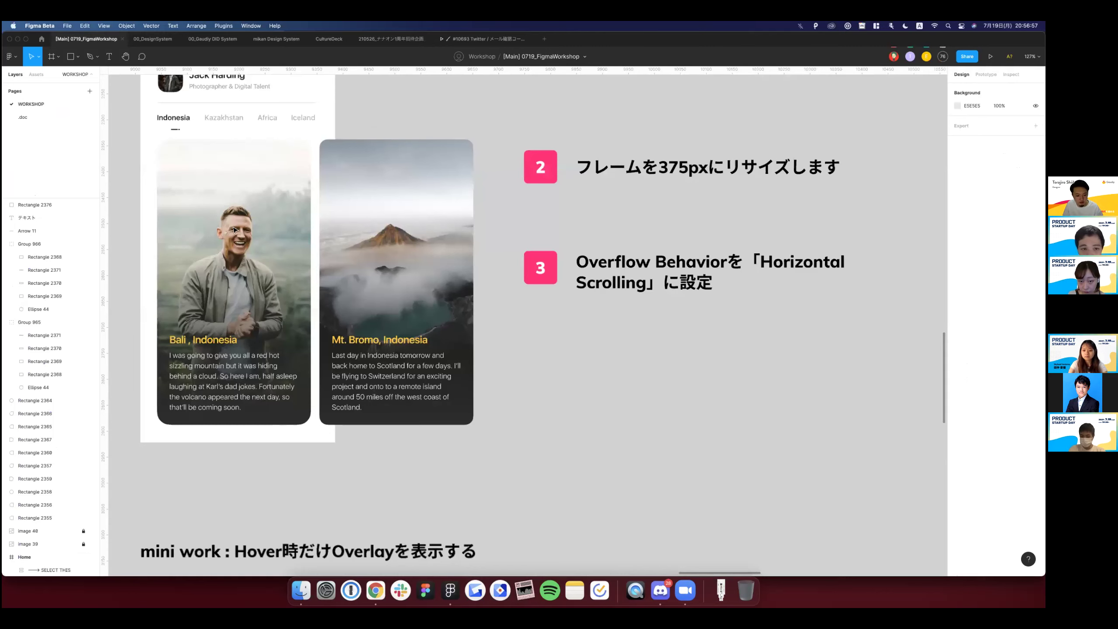
pyautogui.hscroll(-2, 282, 229)
pyautogui.scroll(1, 282, 229)
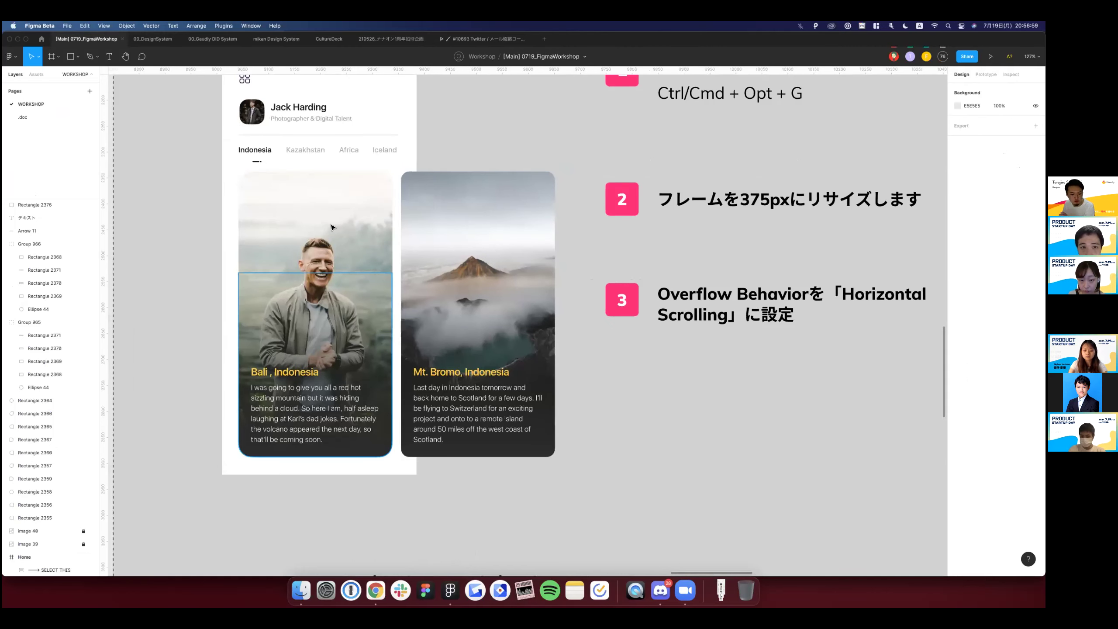
pyautogui.click(331, 249)
pyautogui.doubleClick(331, 249)
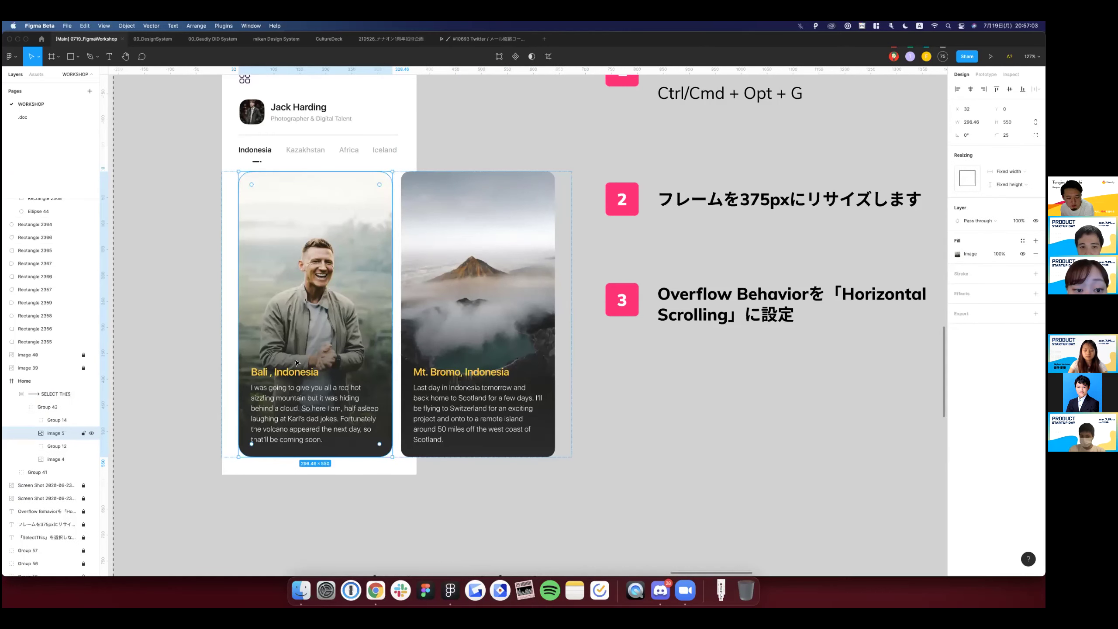
pyautogui.click(195, 304)
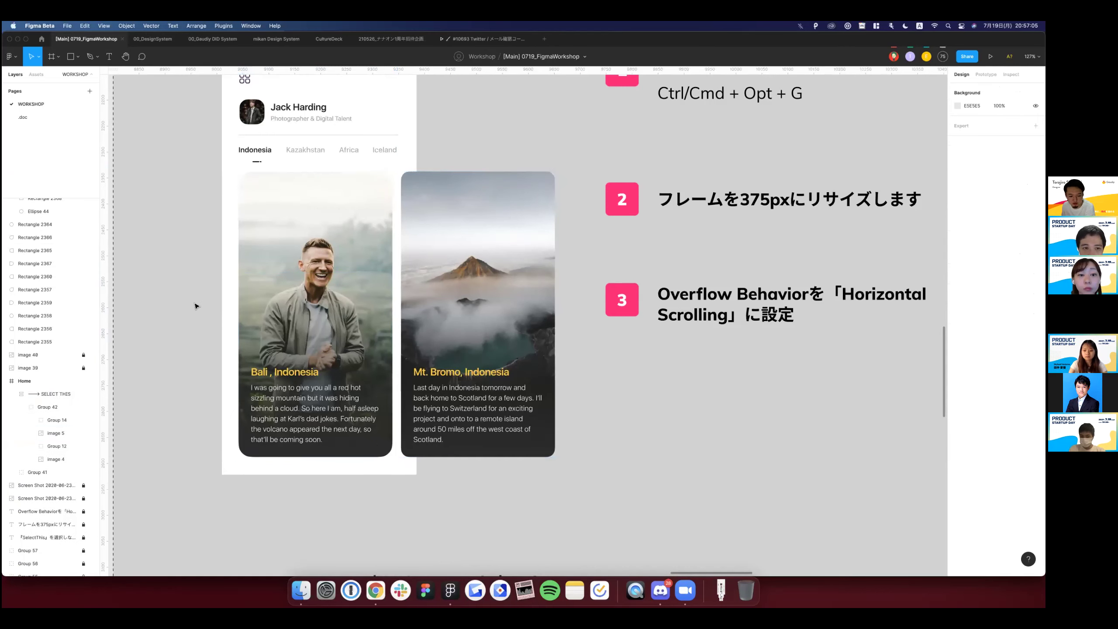
pyautogui.click(302, 349)
pyautogui.click(434, 497)
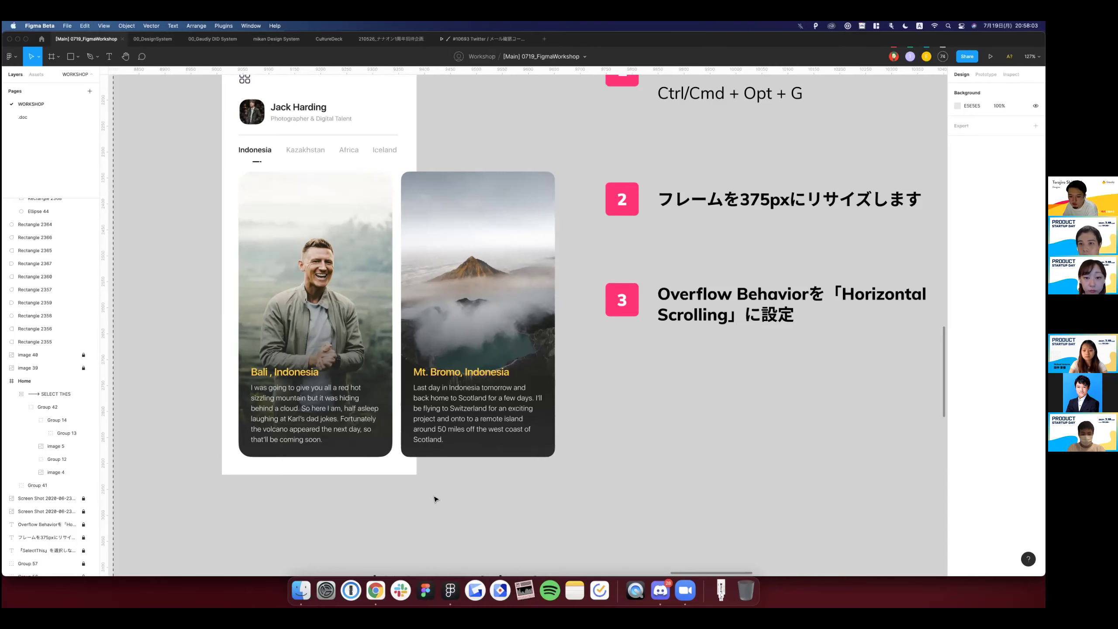
pyautogui.scroll(-1, 435, 499)
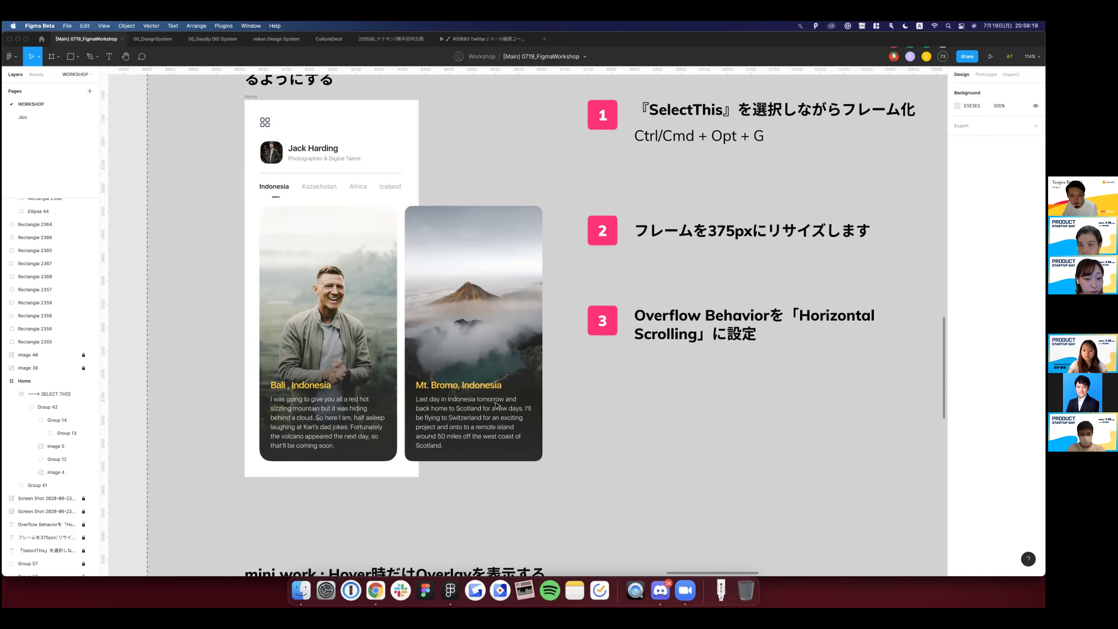
pyautogui.scroll(-3, 495, 404)
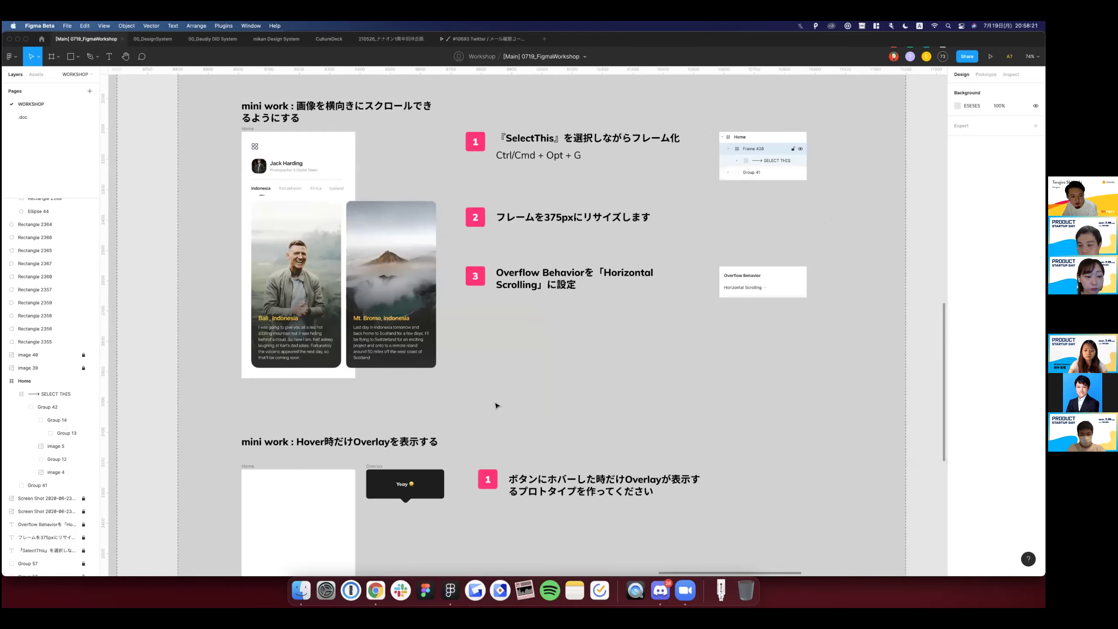
pyautogui.hscroll(2, 495, 405)
pyautogui.hscroll(2, 495, 405)
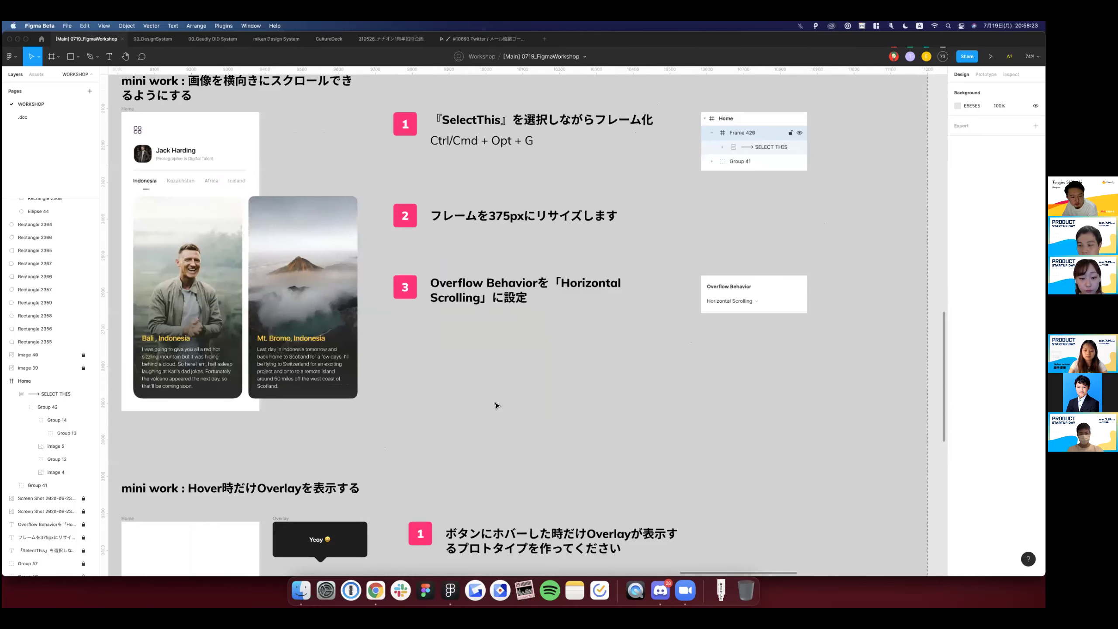
pyautogui.scroll(2, 495, 405)
pyautogui.scroll(-2, 496, 405)
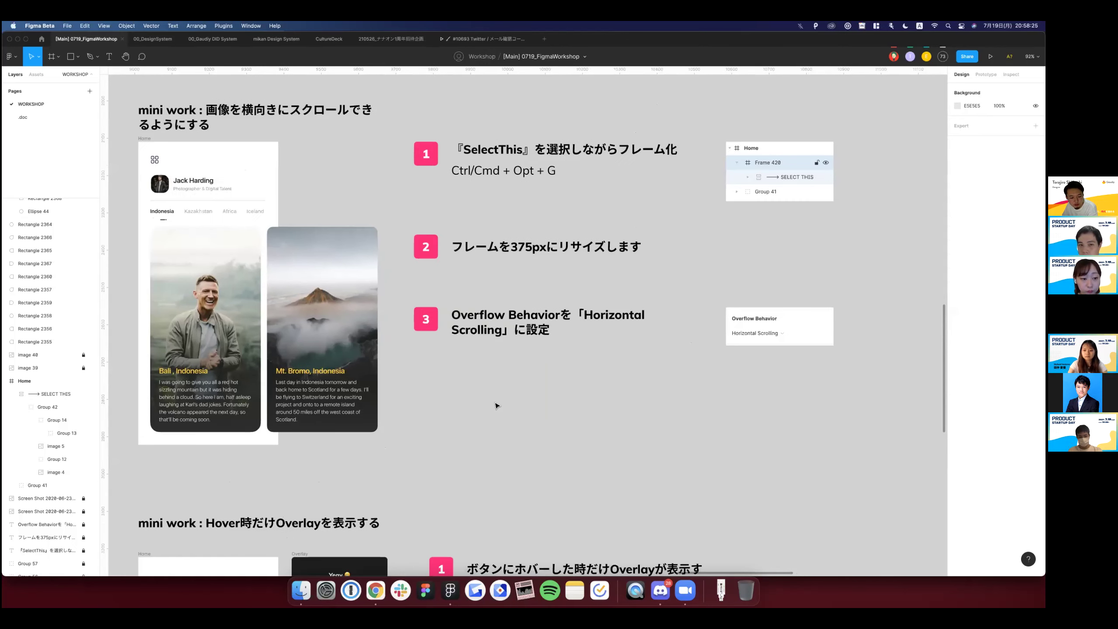
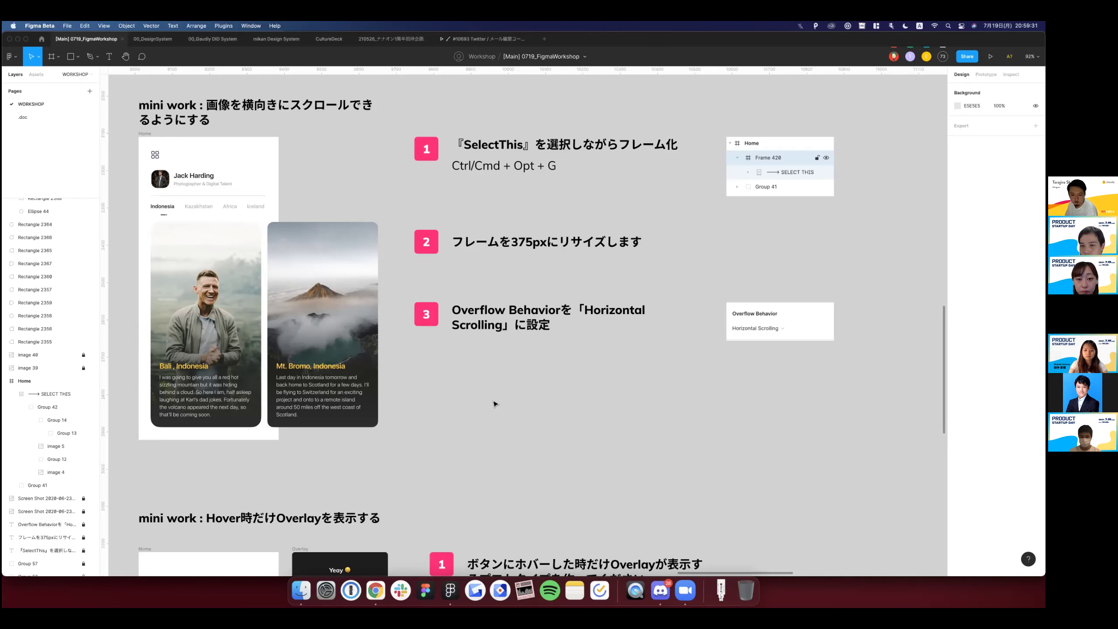
# Look over the workshop board, then switch to Discord's 02-学習共有 channel.
pyautogui.scroll(-5, 495, 405)
pyautogui.scroll(2, 495, 403)
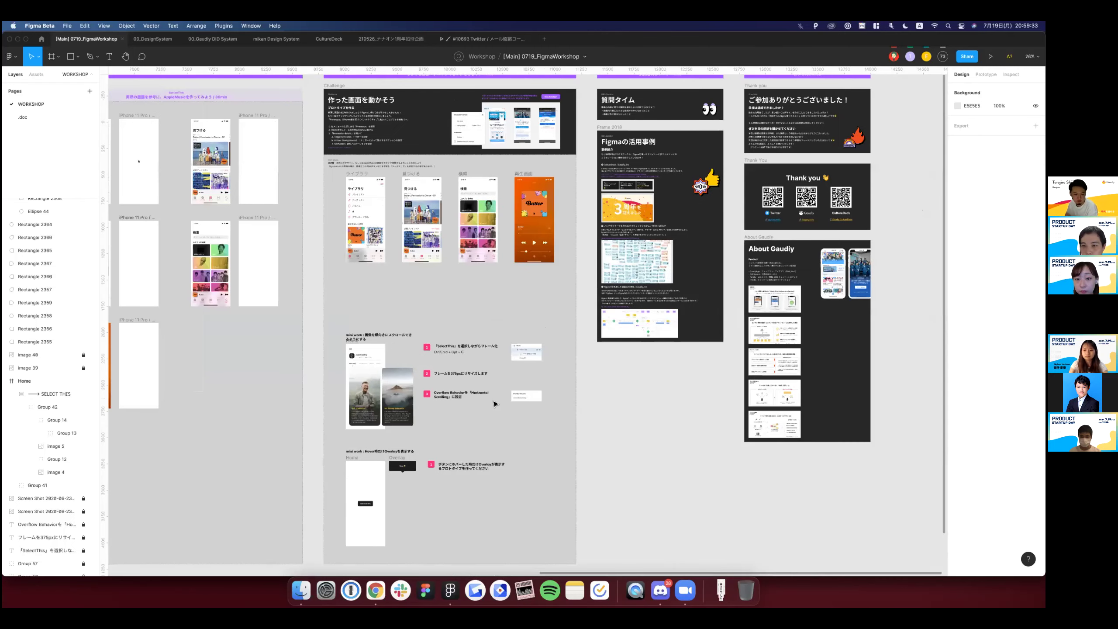
pyautogui.hscroll(2, 495, 403)
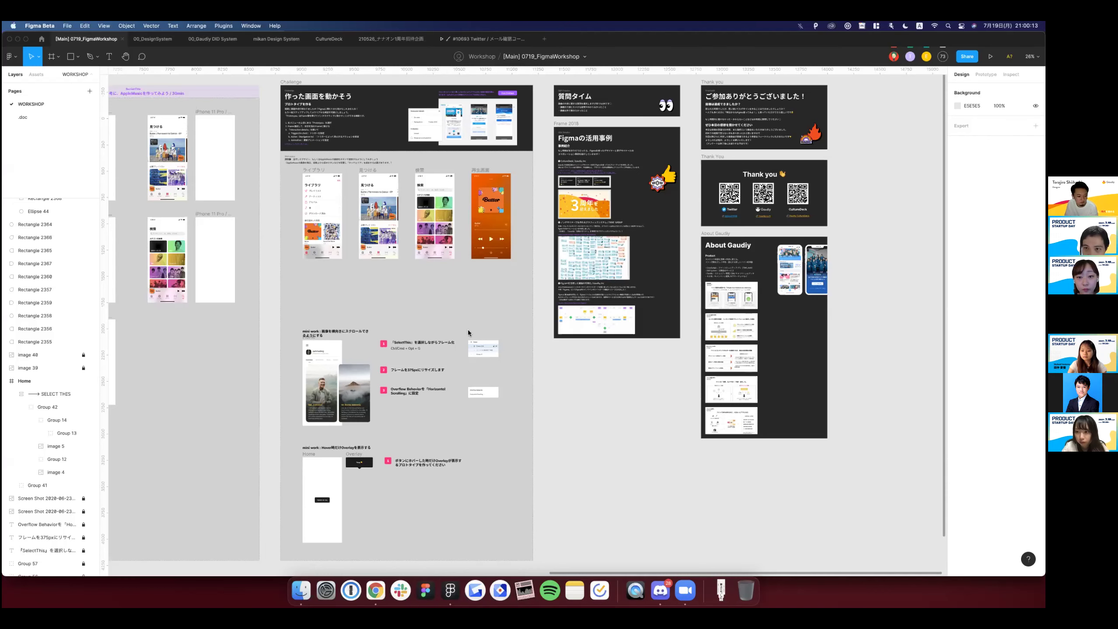
pyautogui.press('super+Tab')
pyautogui.scroll(-8, 482, 338)
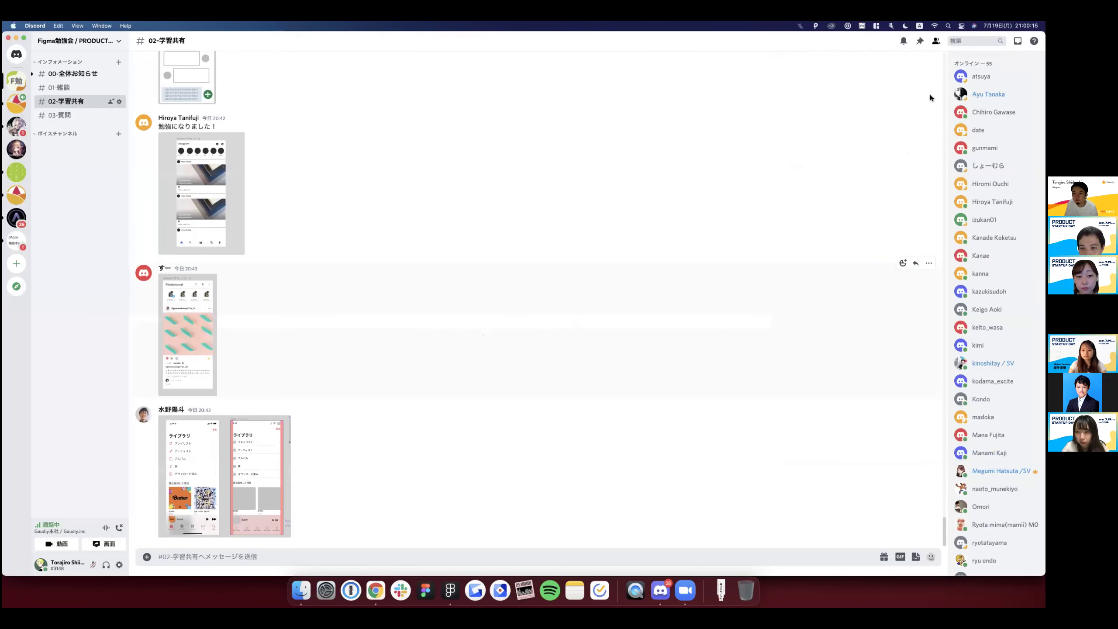
# Switch from Discord back to the Figma workshop file.
pyautogui.press('super+Tab')
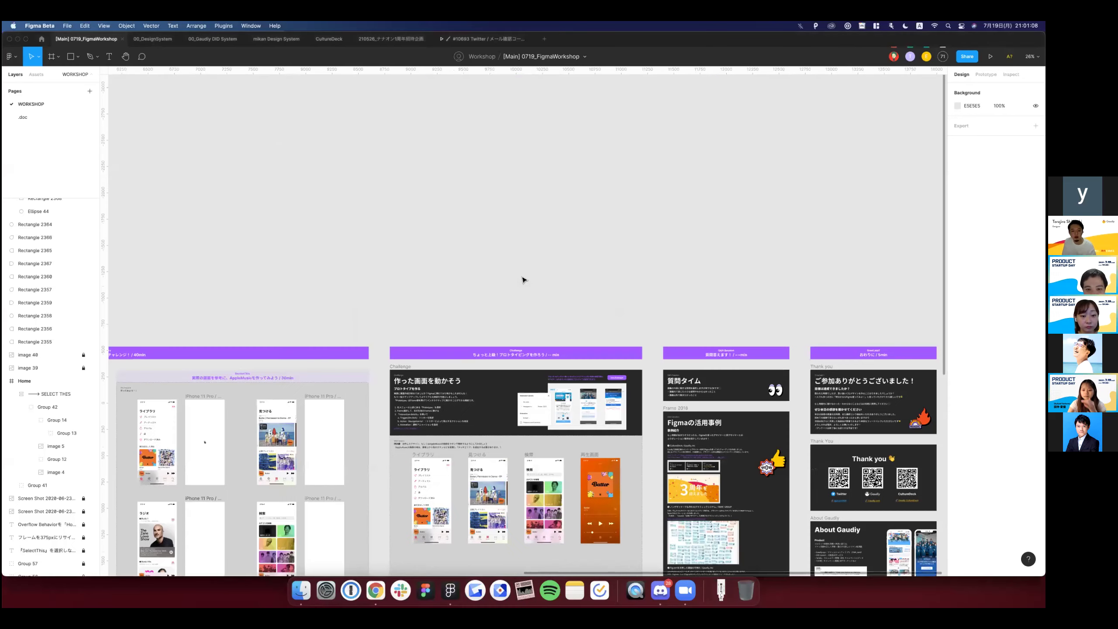
# Draw a grey square and place a matching copy to its right.
pyautogui.press('r')
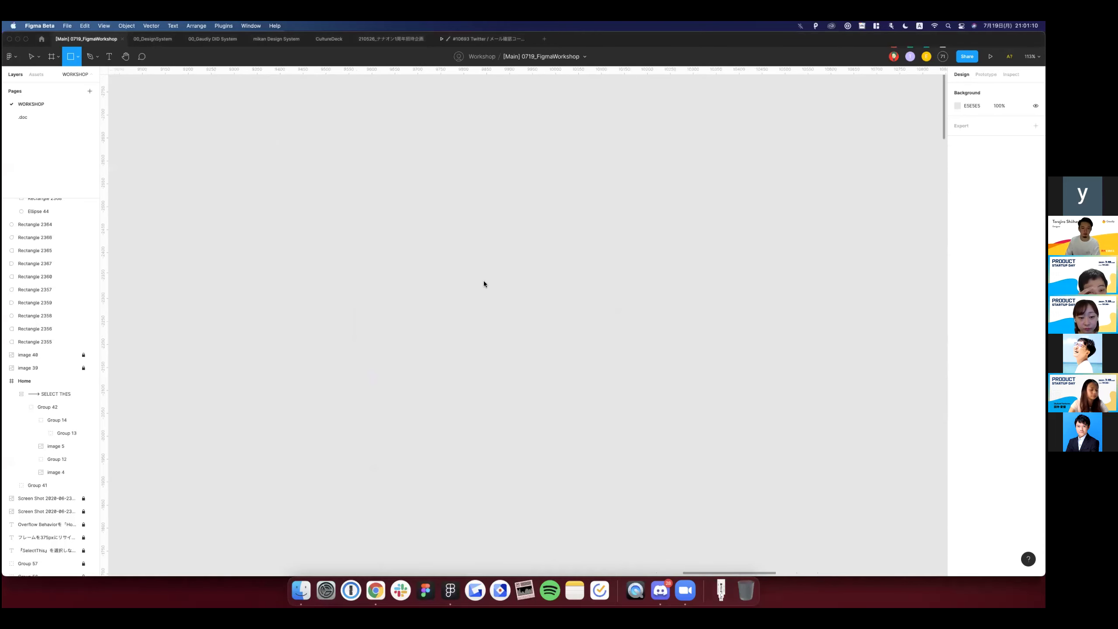
pyautogui.moveTo(430, 213); pyautogui.dragTo(527, 311)
pyautogui.click(567, 291)
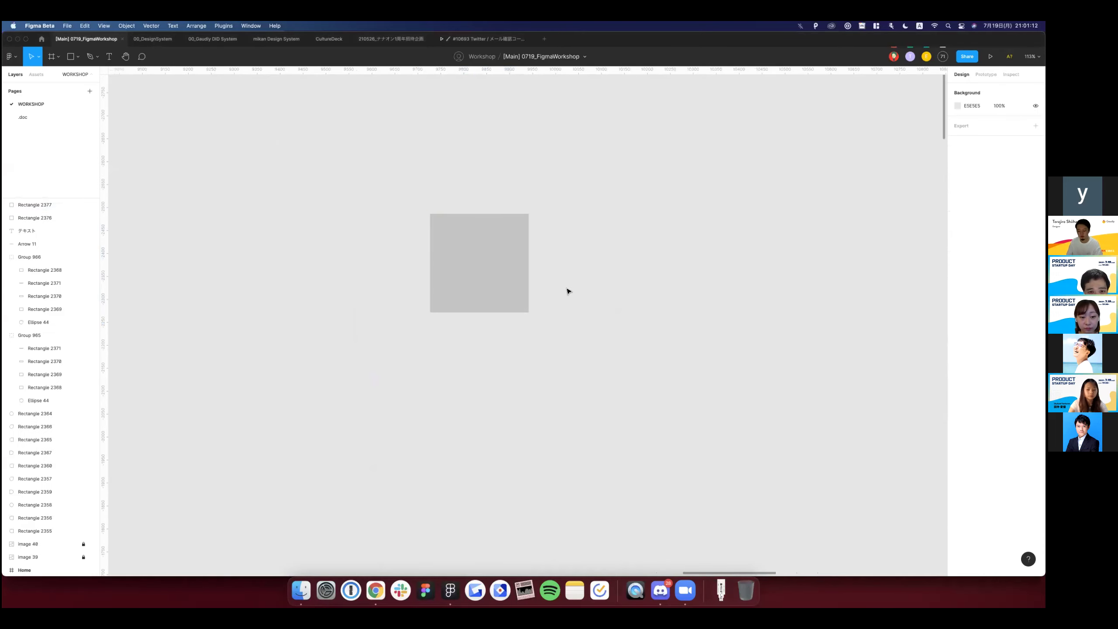
pyautogui.click(508, 272)
pyautogui.moveTo(502, 262); pyautogui.dragTo(659, 261)
pyautogui.click(553, 220)
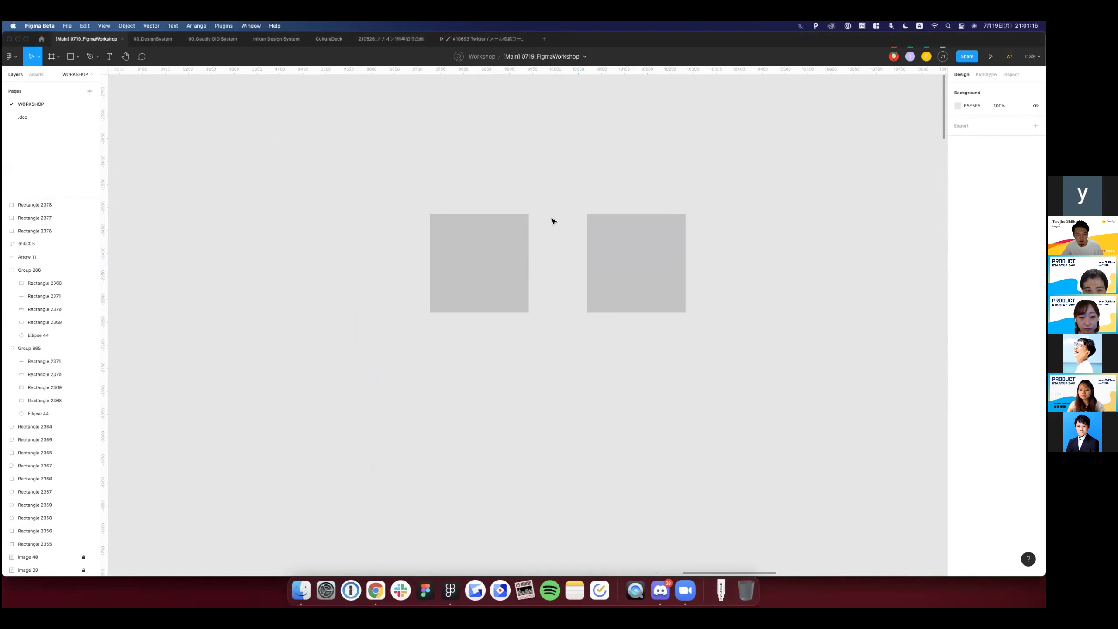
pyautogui.click(466, 257)
pyautogui.click(489, 377)
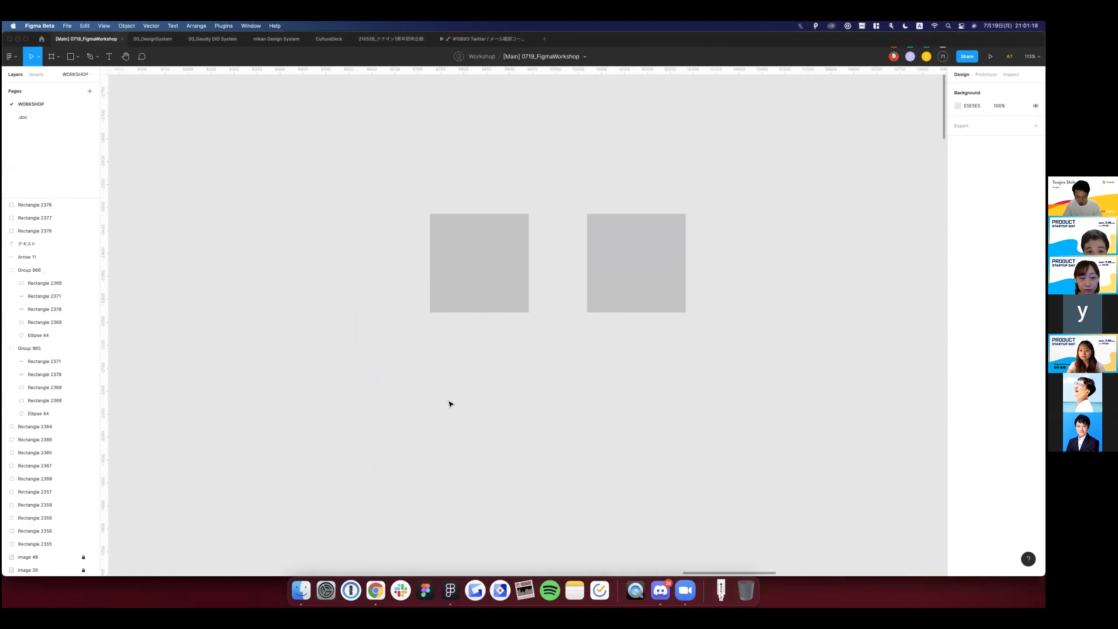
# Draw a 115×115 circle filled A31E1E and centre it in the left square.
pyautogui.press('o')
pyautogui.moveTo(448, 401); pyautogui.dragTo(501, 454)
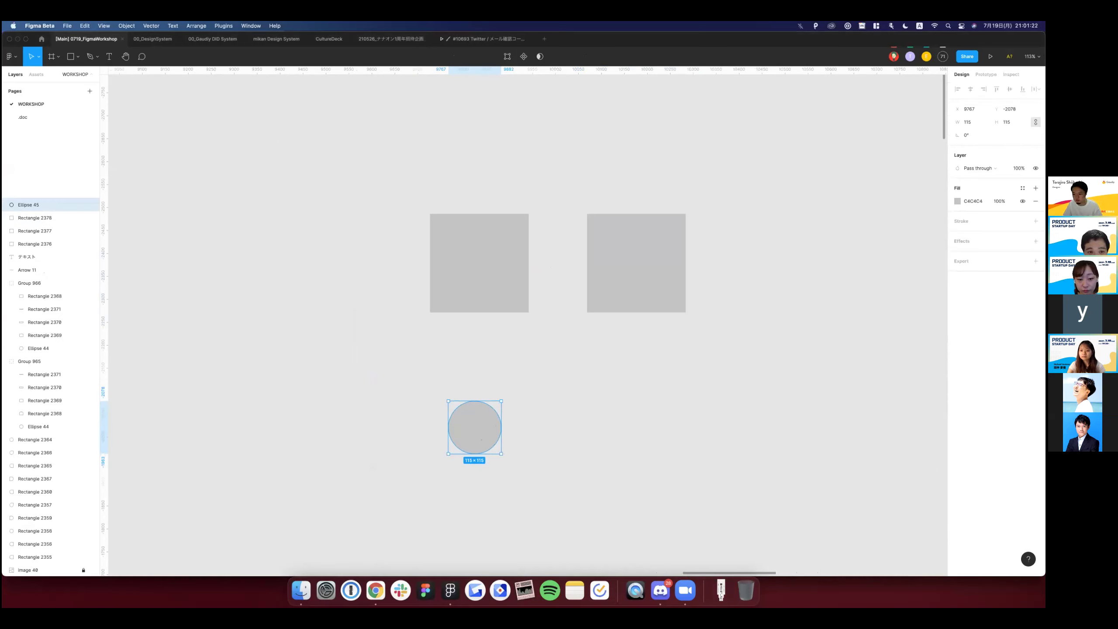
pyautogui.click(957, 202)
pyautogui.click(932, 253)
pyautogui.click(538, 497)
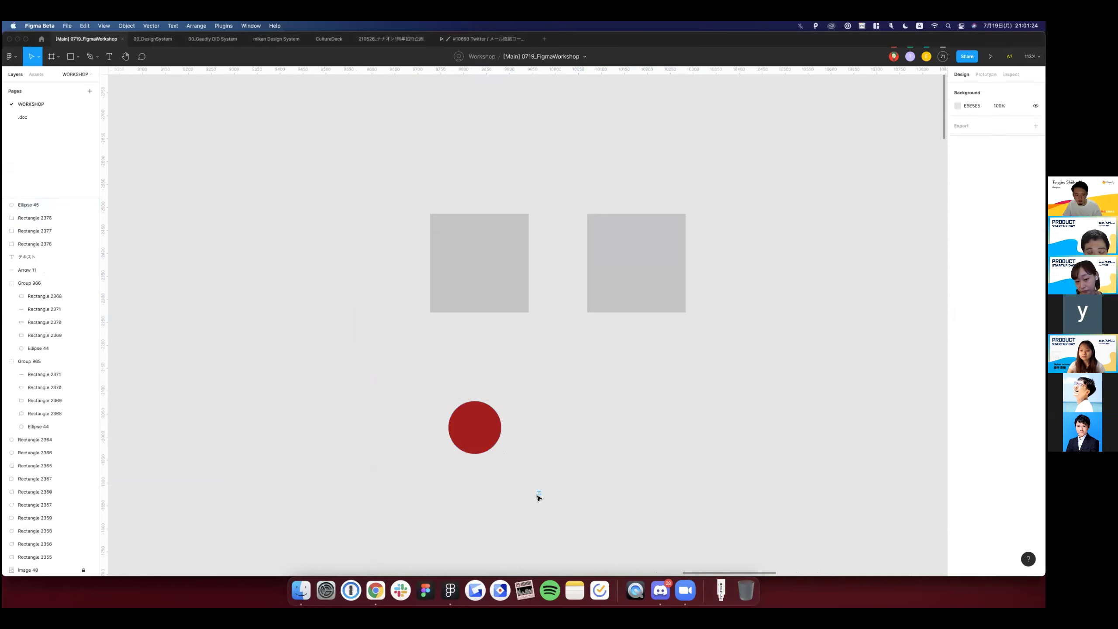
pyautogui.moveTo(462, 444); pyautogui.dragTo(477, 269)
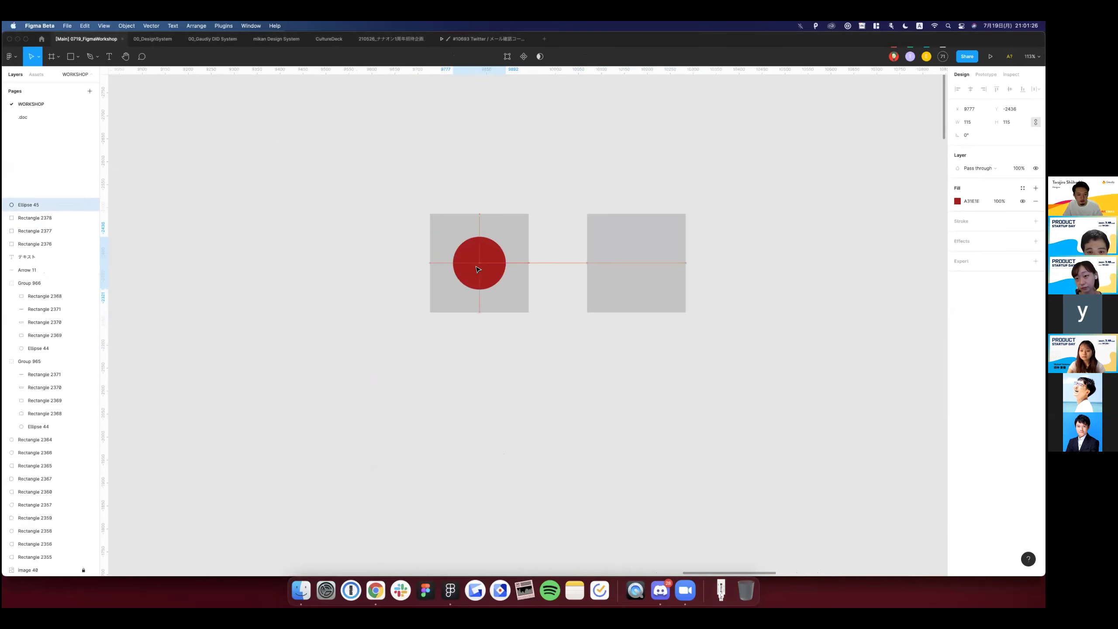
pyautogui.click(523, 151)
pyautogui.hscroll(-4, 522, 185)
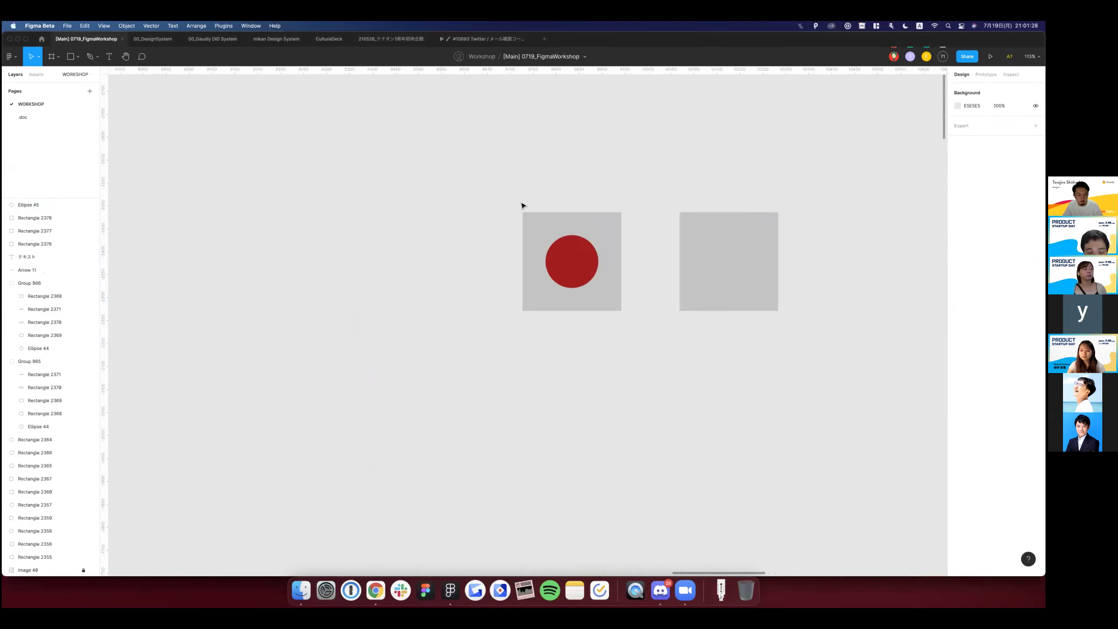
pyautogui.moveTo(514, 196); pyautogui.dragTo(625, 328)
# Add the text label 'コマンド+G' above the left square.
pyautogui.press('Escape')
pyautogui.press('t')
pyautogui.click(566, 159)
pyautogui.write('コマンド+')
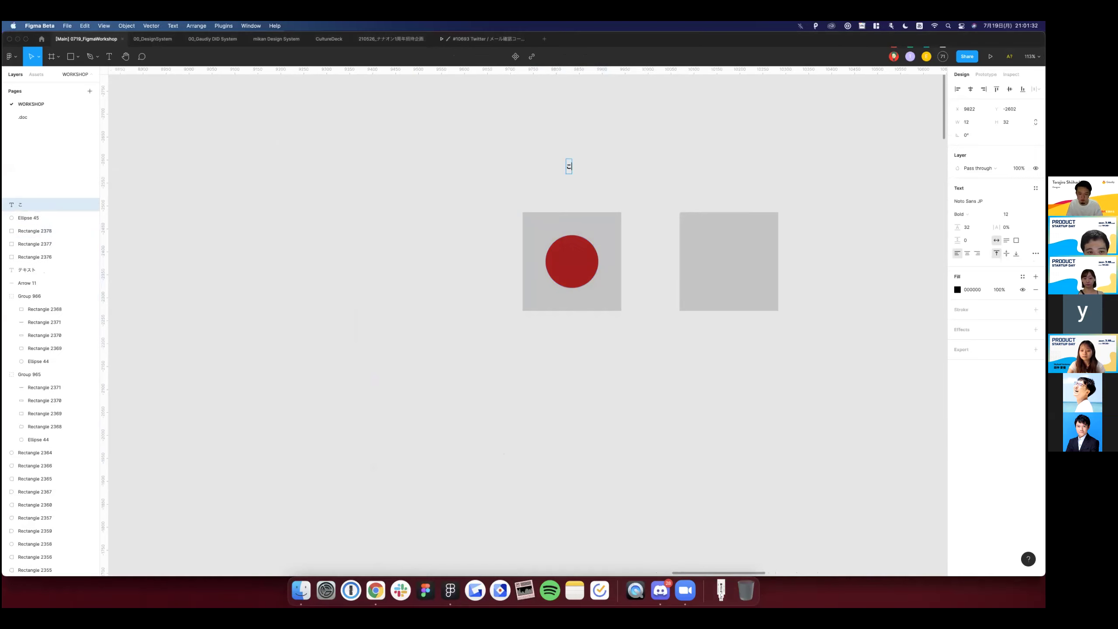
pyautogui.write('G')
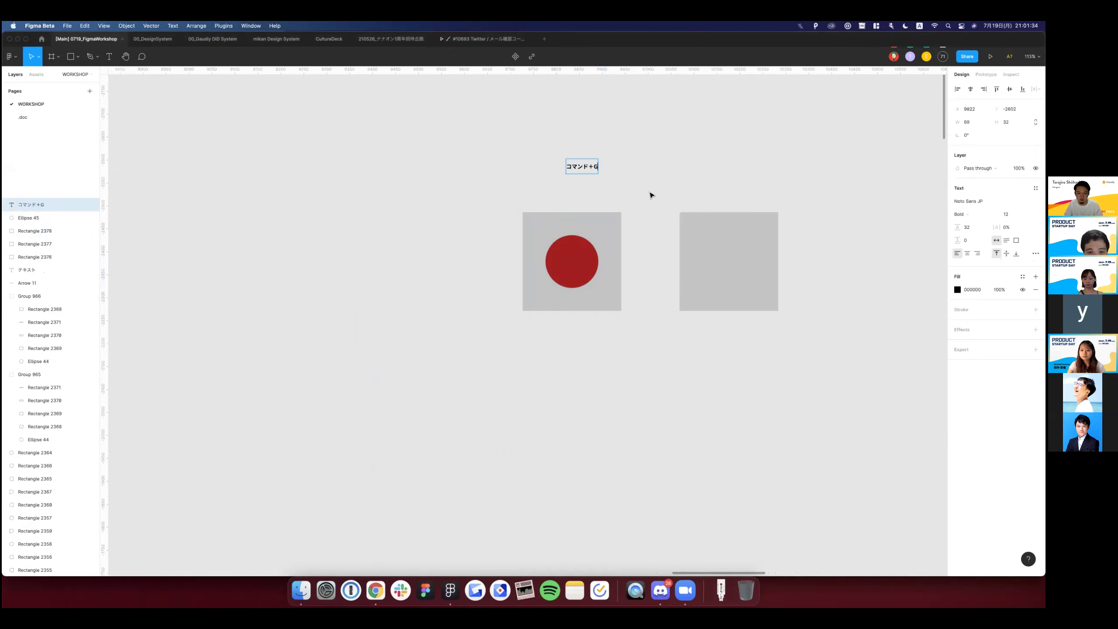
# Group the red circle with the left grey square as Group 968.
pyautogui.moveTo(652, 195); pyautogui.dragTo(484, 379)
pyautogui.press('super+g')
pyautogui.press('shift+super+g')
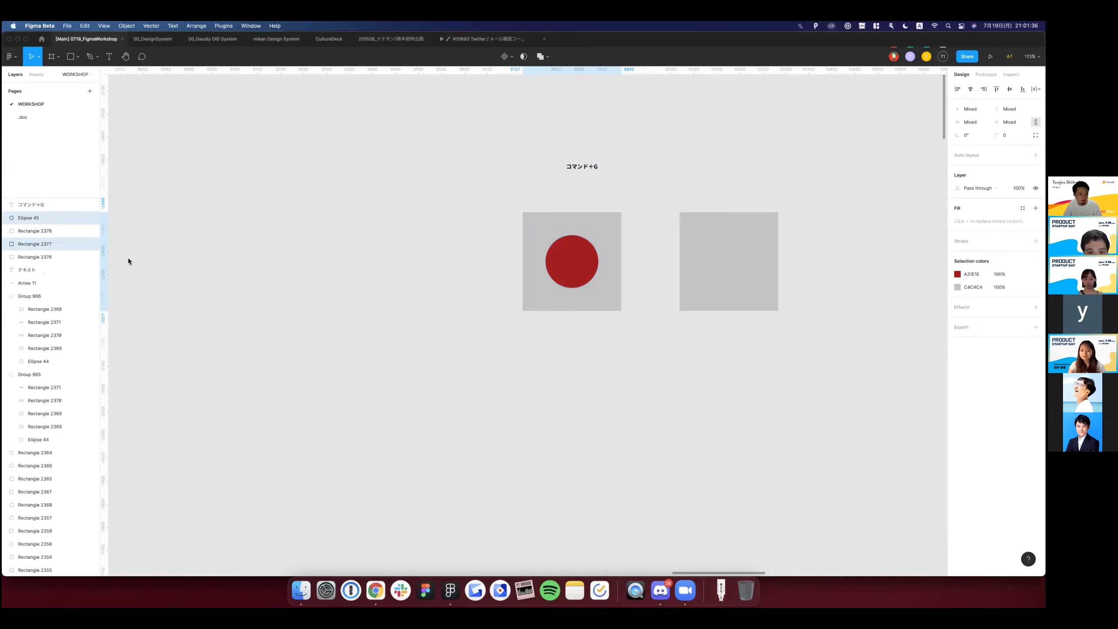
pyautogui.click(31, 230)
pyautogui.moveTo(27, 218); pyautogui.dragTo(38, 244)
pyautogui.keyDown('shift'); pyautogui.click(38, 245); pyautogui.keyUp('shift')
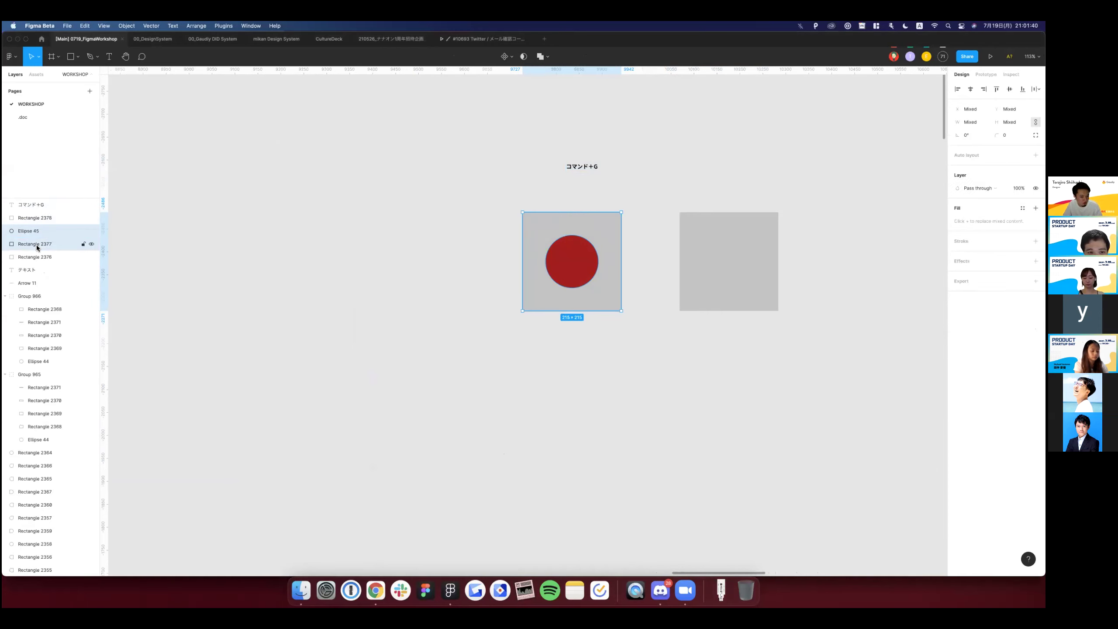
pyautogui.press('super+g')
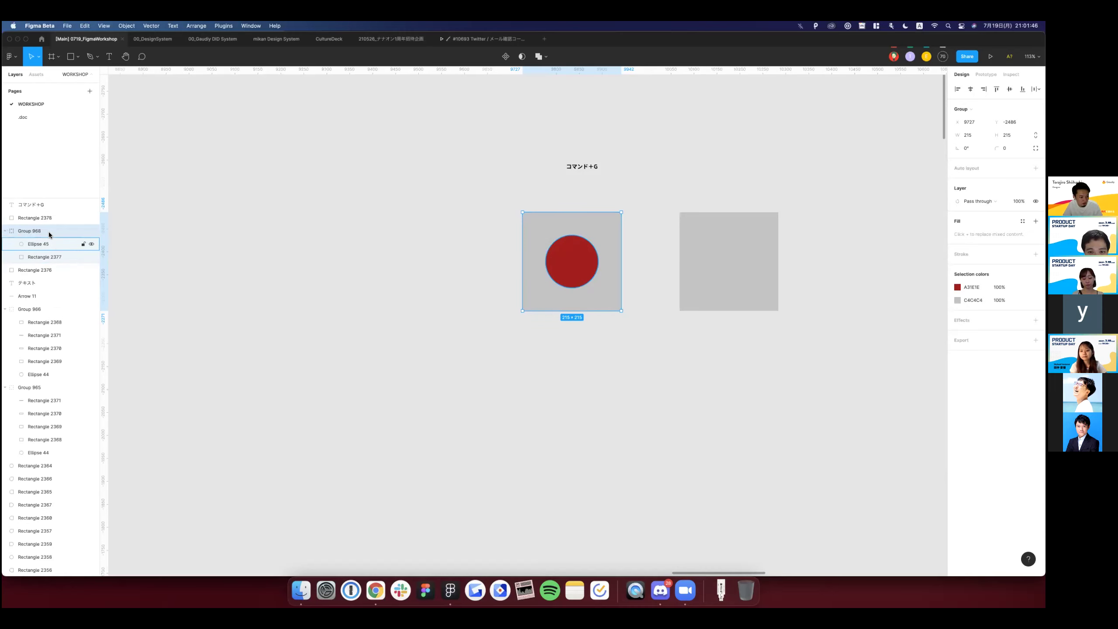
pyautogui.click(629, 332)
pyautogui.click(742, 243)
pyautogui.click(652, 281)
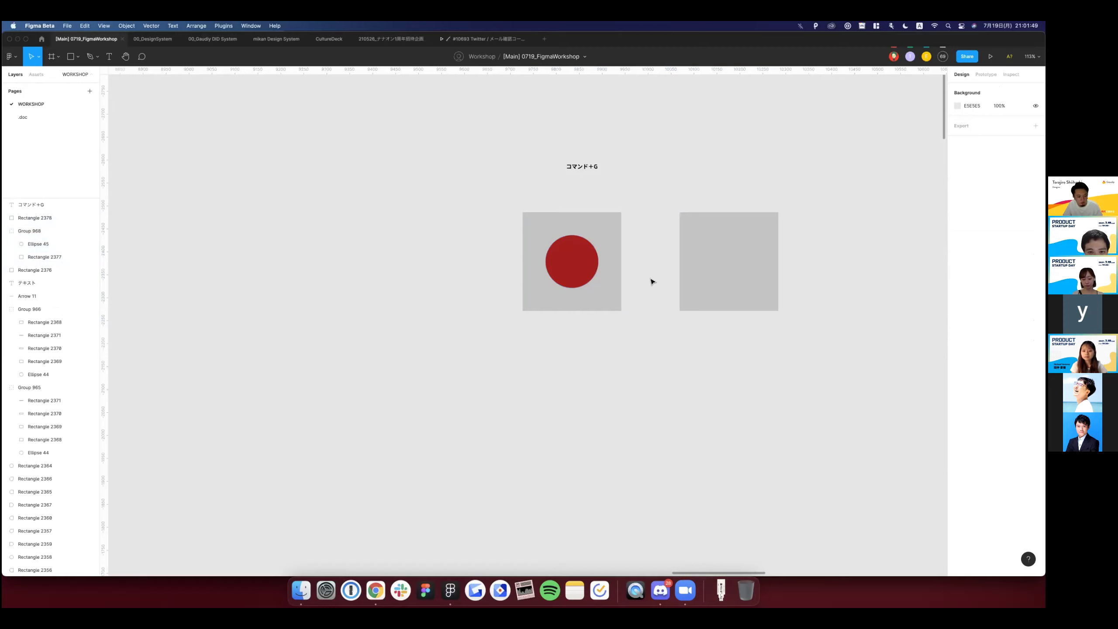
# Centre the コマンド+G label over the left square and copy it above the right square.
pyautogui.click(588, 167)
pyautogui.moveTo(575, 186); pyautogui.dragTo(563, 201)
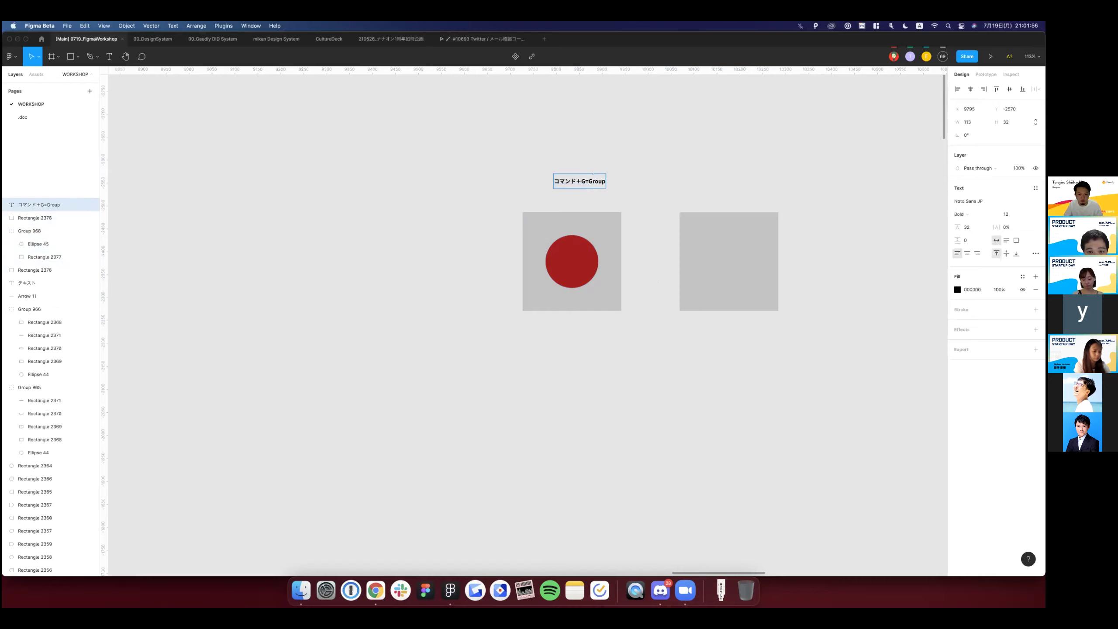
pyautogui.moveTo(579, 181); pyautogui.dragTo(729, 181)
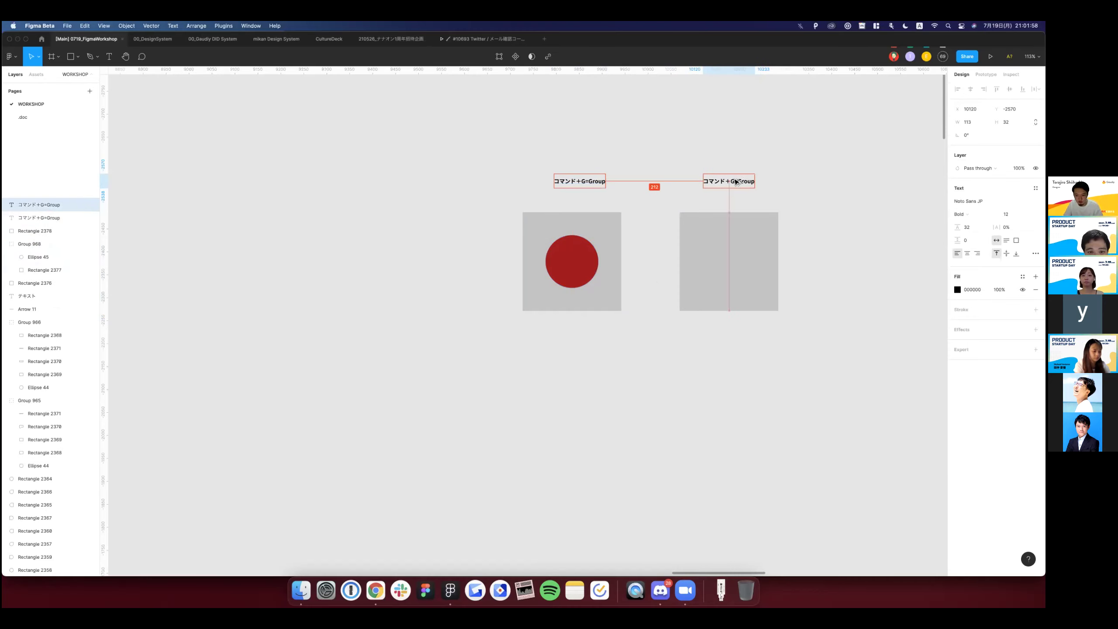
pyautogui.press('Escape')
# Copy the red circle into the right square and make both Frame 2023.
pyautogui.moveTo(594, 264); pyautogui.dragTo(742, 264)
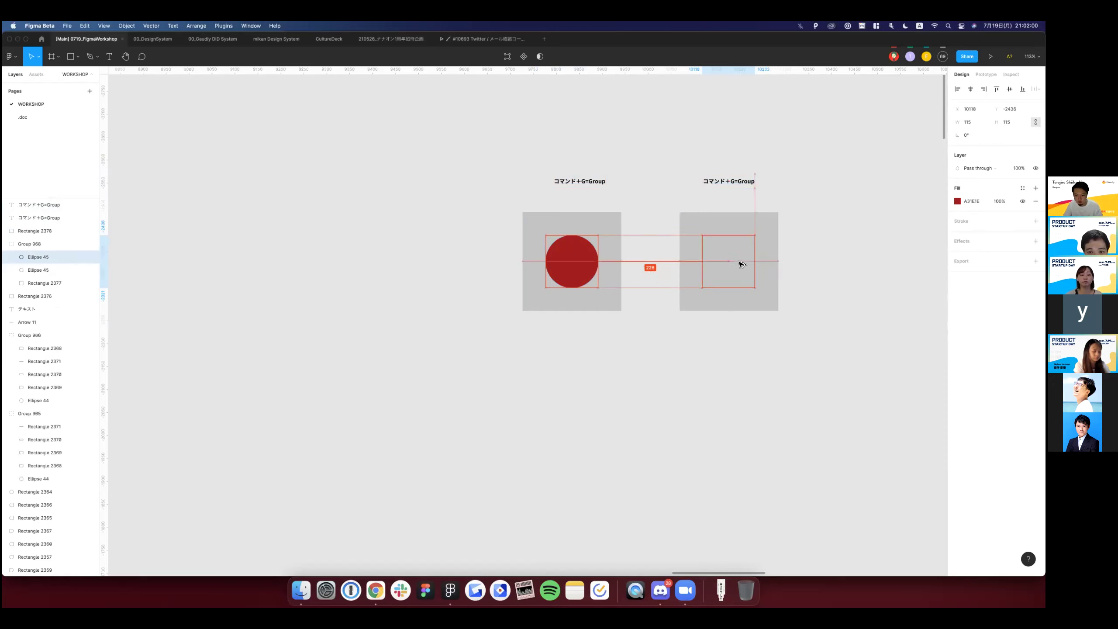
pyautogui.click(741, 266)
pyautogui.press('super+bracketleft')
pyautogui.keyDown('shift'); pyautogui.click(741, 282); pyautogui.keyUp('shift')
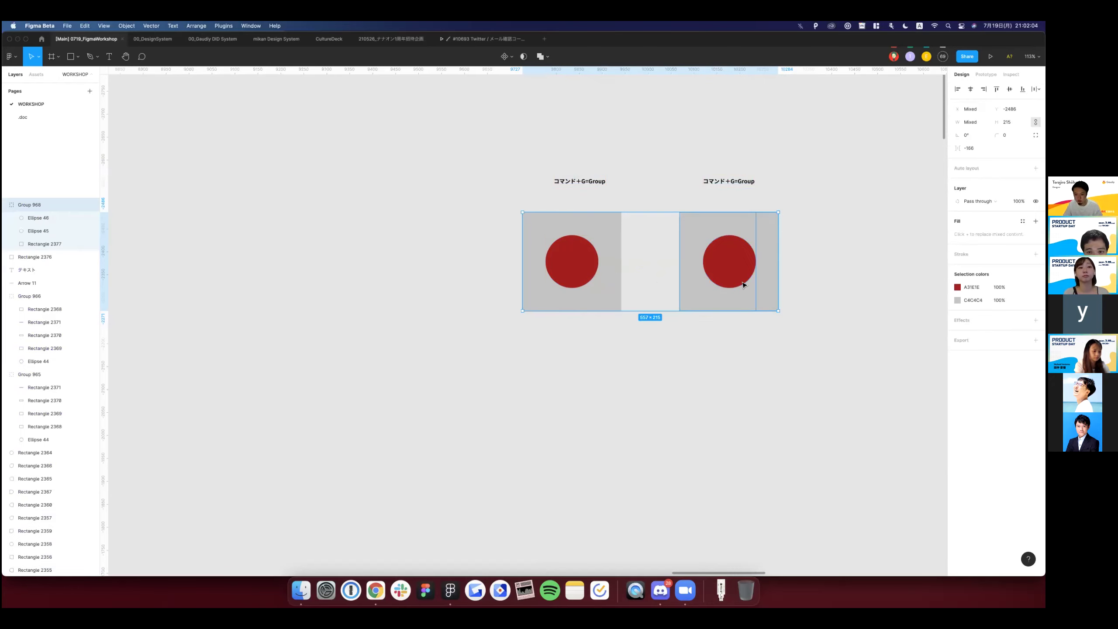
pyautogui.click(732, 264)
pyautogui.press('super+x')
pyautogui.press('super+v')
pyautogui.moveTo(793, 256); pyautogui.dragTo(729, 264)
pyautogui.press('Escape')
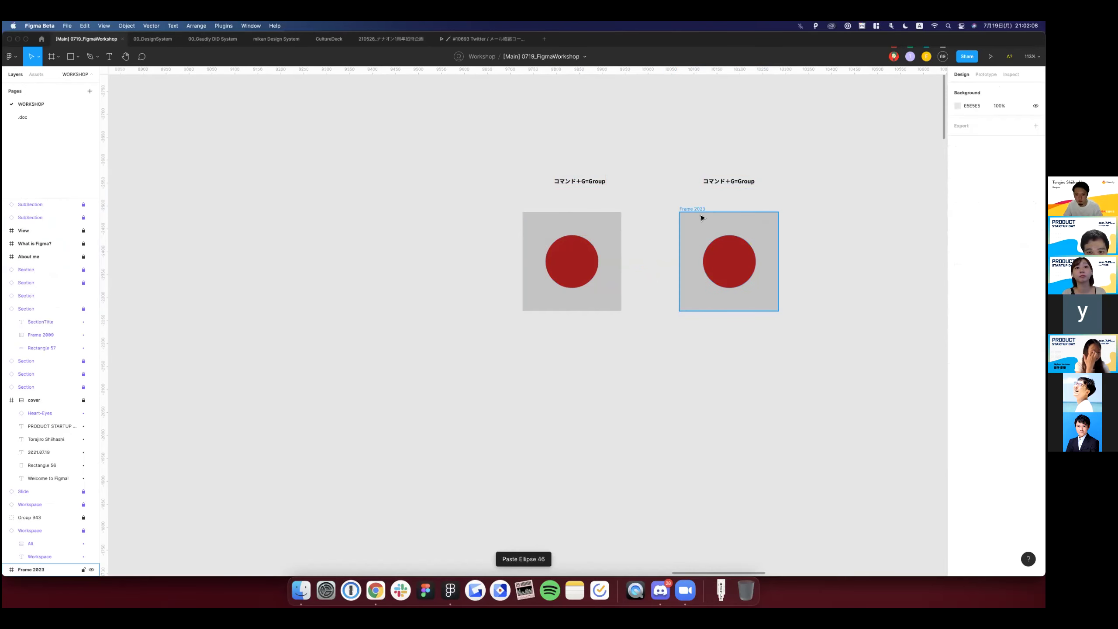
# Retype the right label to read 'コマンド+F=Fream'.
pyautogui.doubleClick(735, 181)
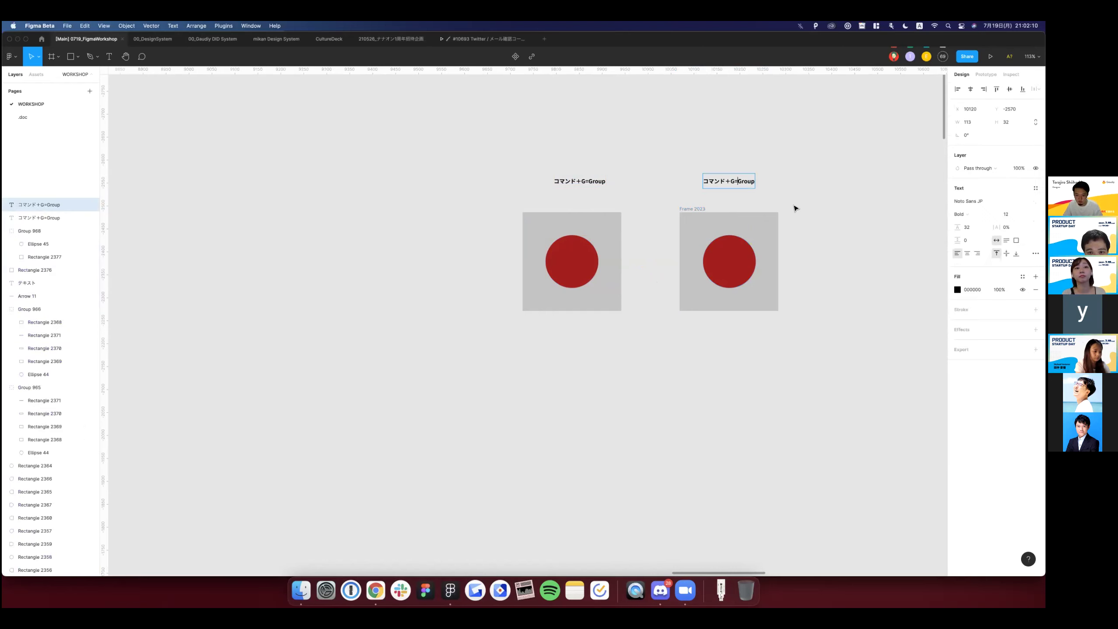
pyautogui.press('BackSpace')
pyautogui.write('f')
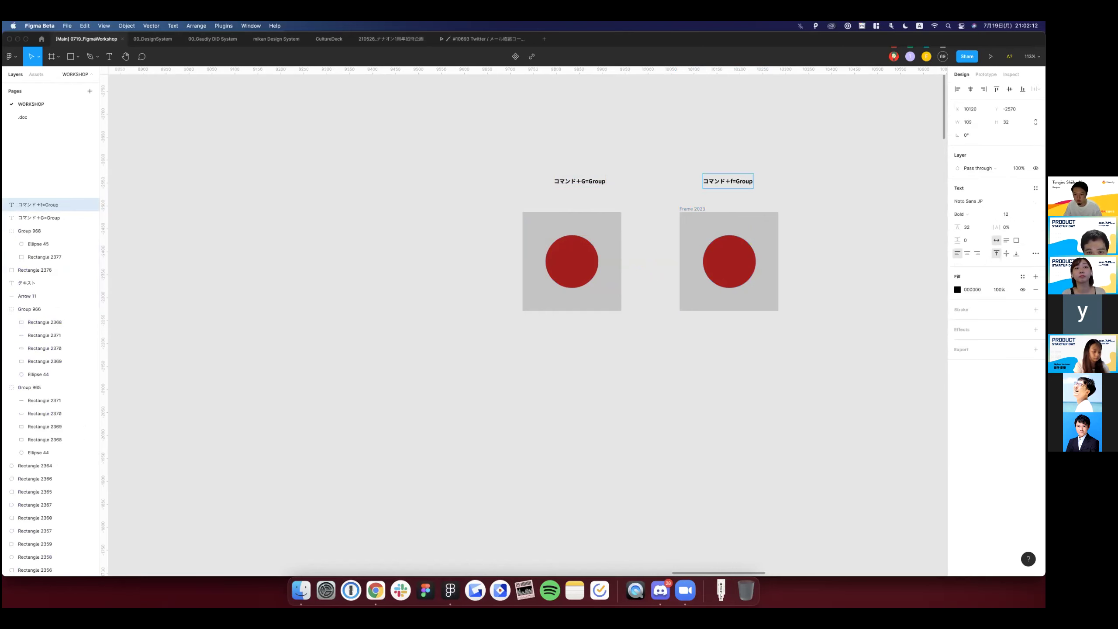
pyautogui.press('BackSpace')
pyautogui.write('F')
pyautogui.moveTo(752, 193); pyautogui.dragTo(738, 188)
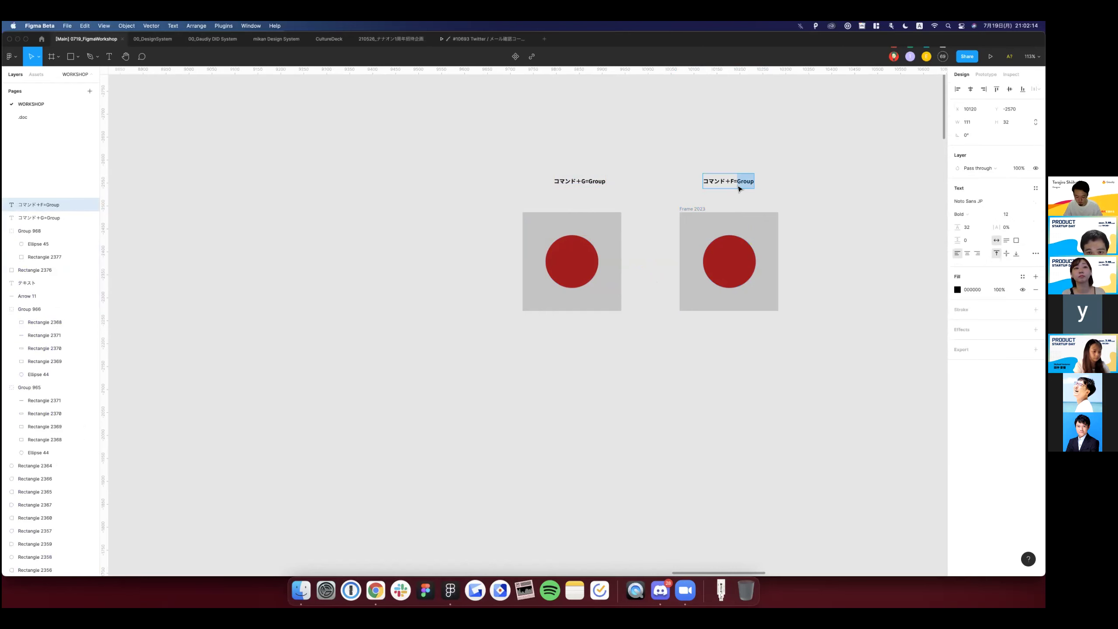
pyautogui.write('Fream')
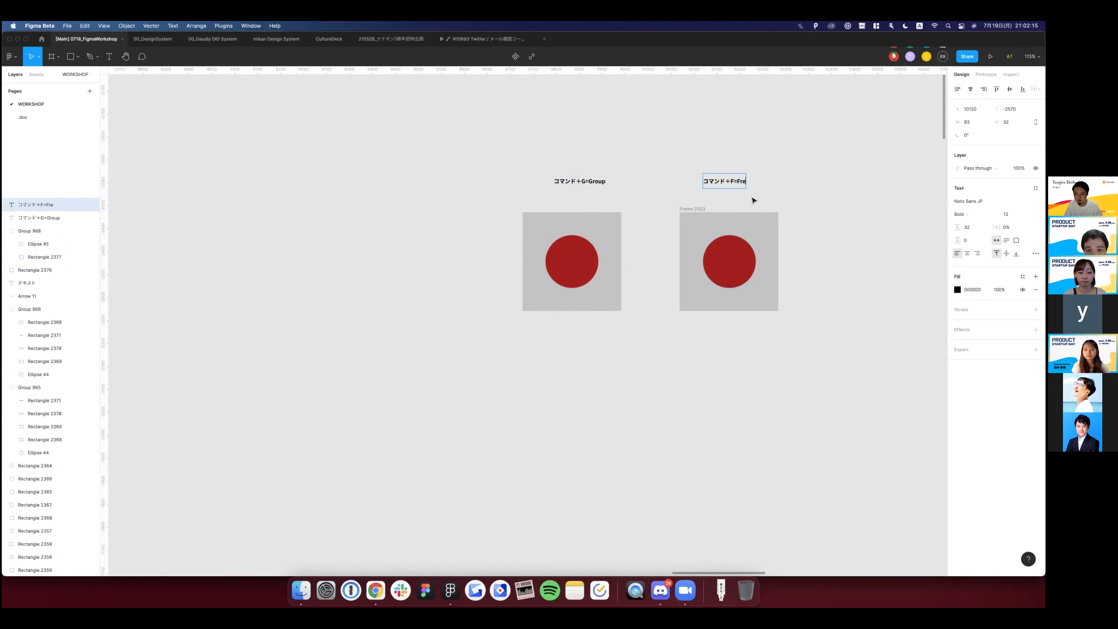
pyautogui.press('Escape')
pyautogui.press('Escape')
# Change the right label to 'コマンド+Opt+G=Fream'.
pyautogui.scroll(3, 680, 212)
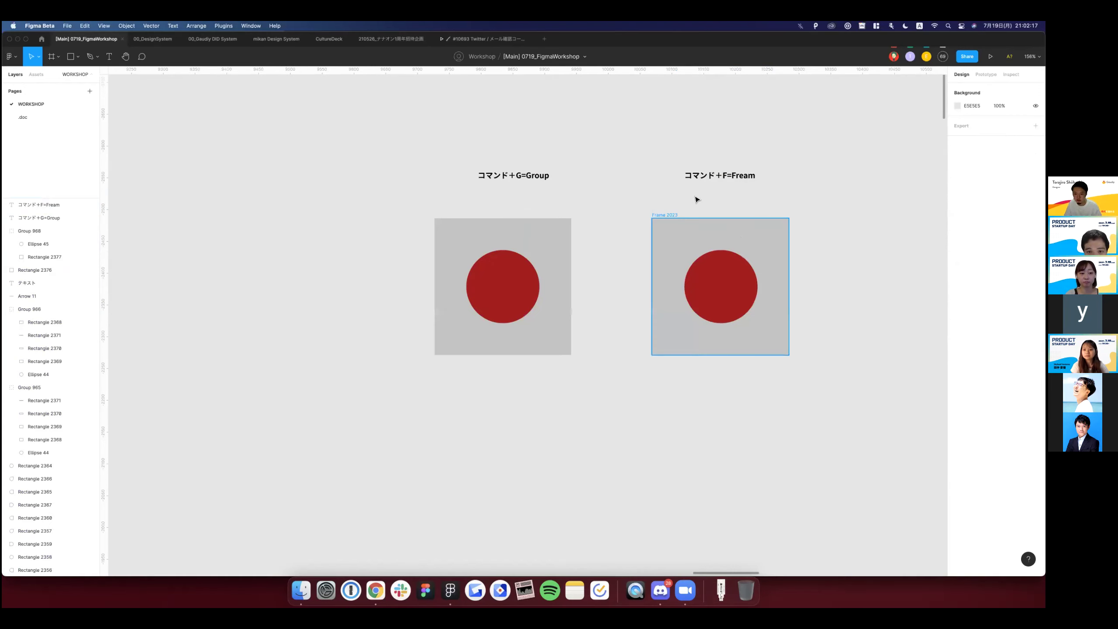
pyautogui.click(727, 174)
pyautogui.press('BackSpace')
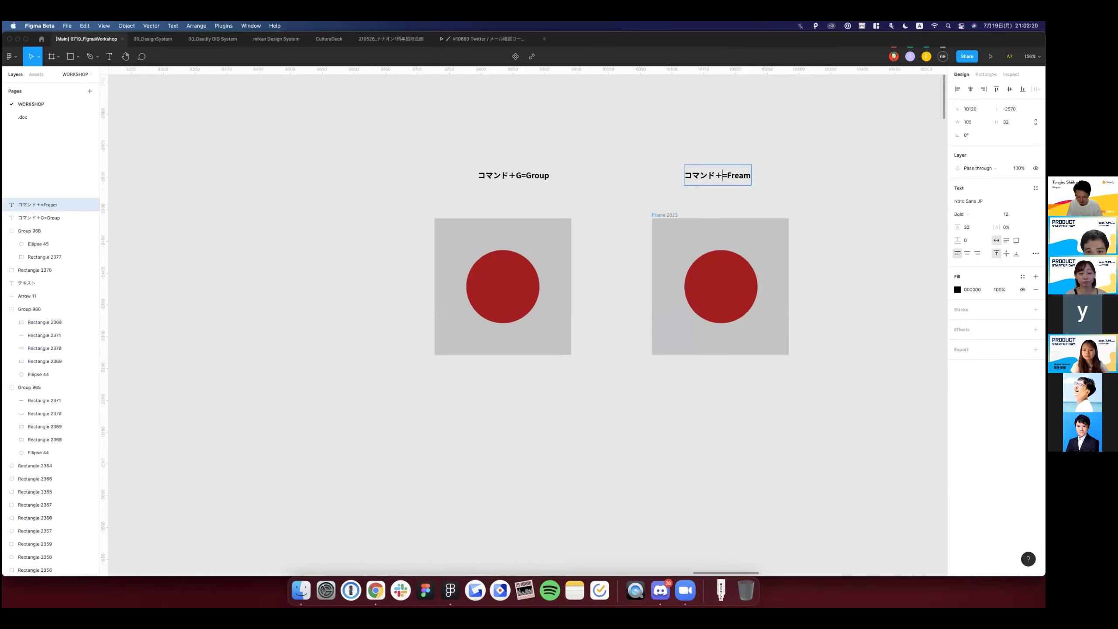
pyautogui.write('Opt')
pyautogui.press('BackSpace')
pyautogui.write('+')
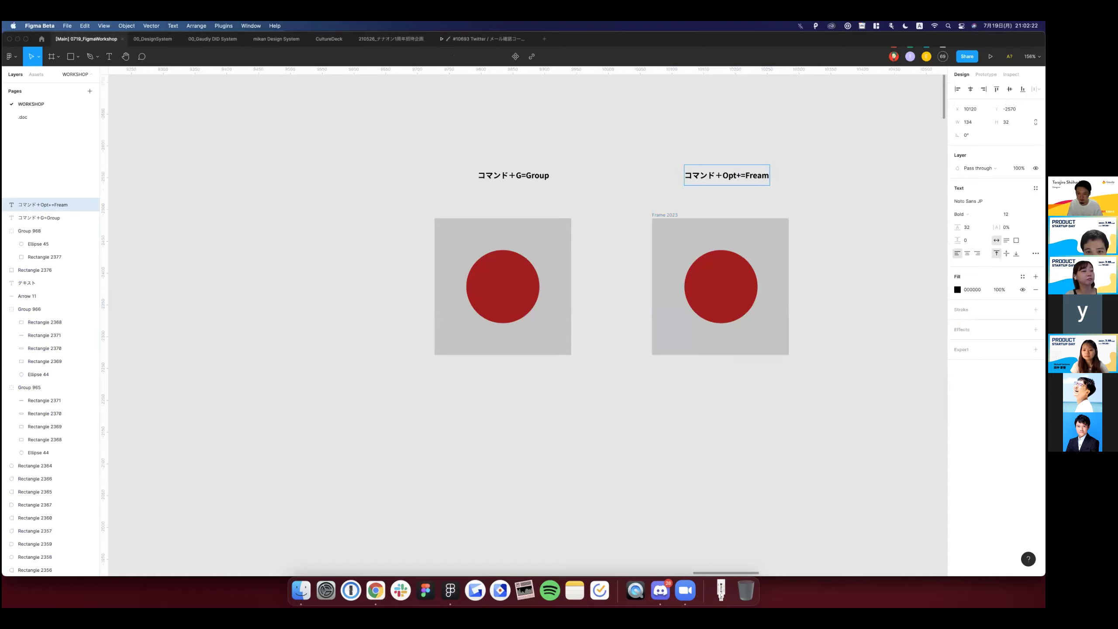
pyautogui.write('G')
pyautogui.press('Escape')
pyautogui.press('Escape')
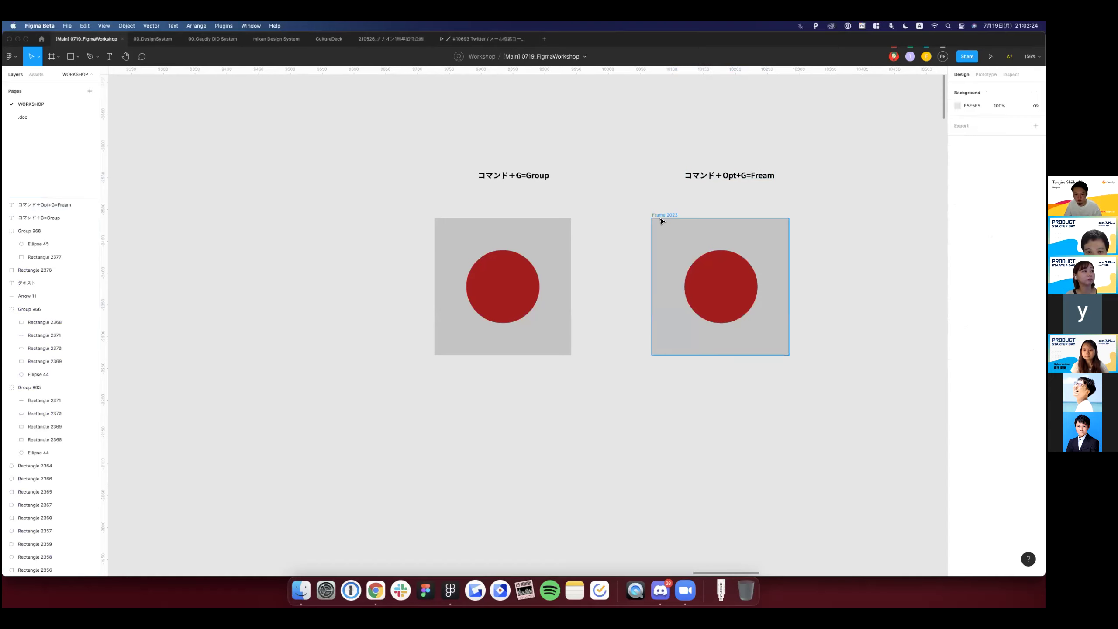
# Test-move and resize the left group and right frame, undoing each change.
pyautogui.scroll(-2, 667, 225)
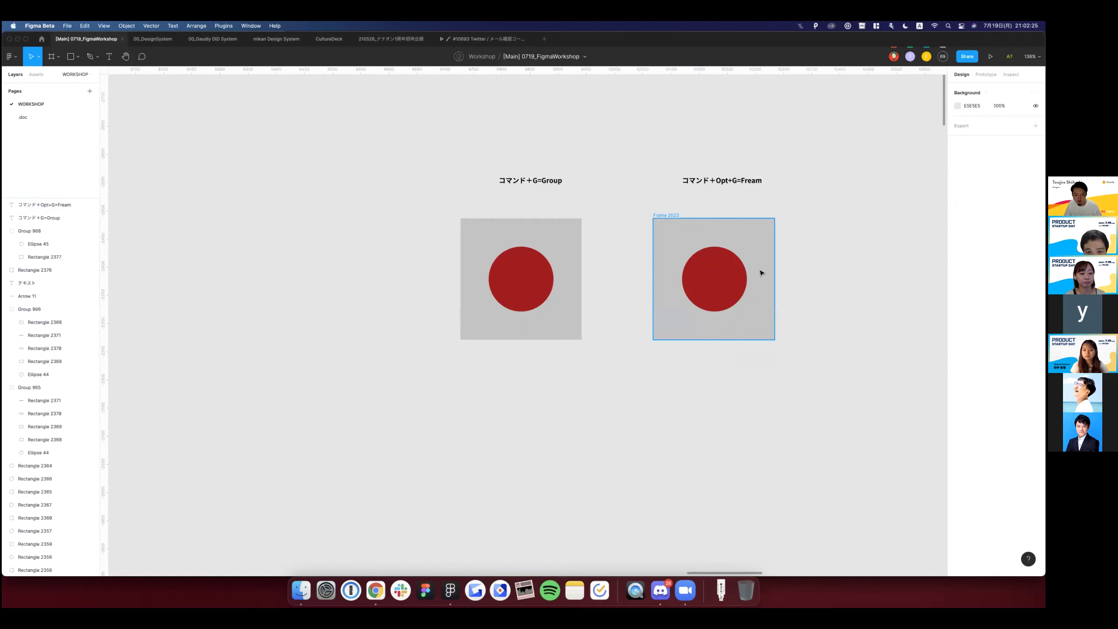
pyautogui.moveTo(761, 272); pyautogui.dragTo(824, 293)
pyautogui.hotkey('ctrl', 'z')
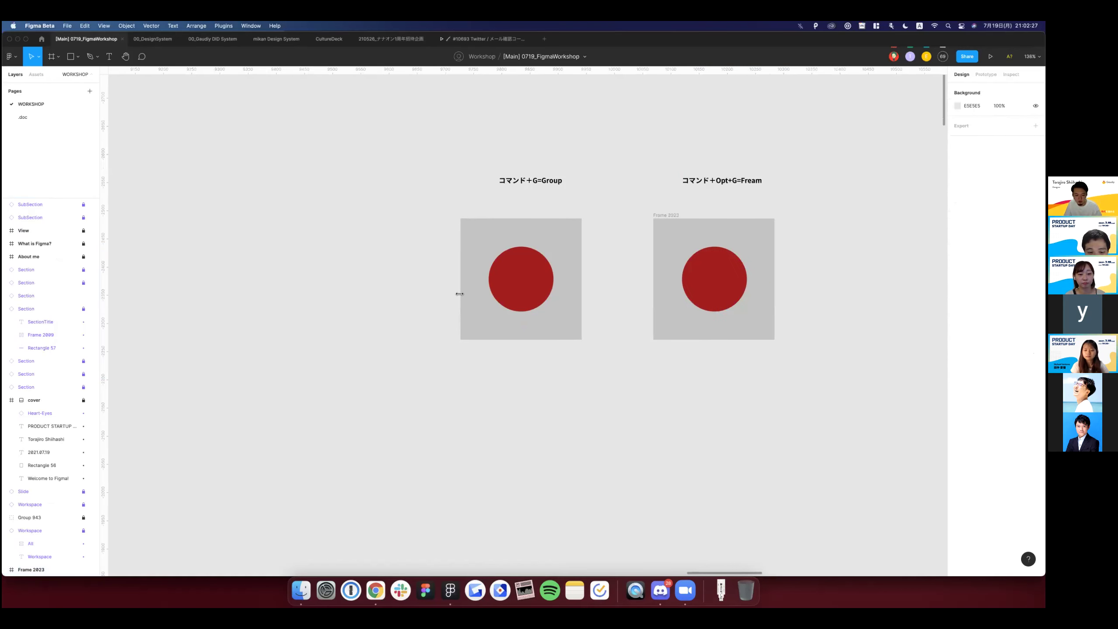
pyautogui.moveTo(460, 294); pyautogui.dragTo(377, 294)
pyautogui.hotkey('ctrl', 'z')
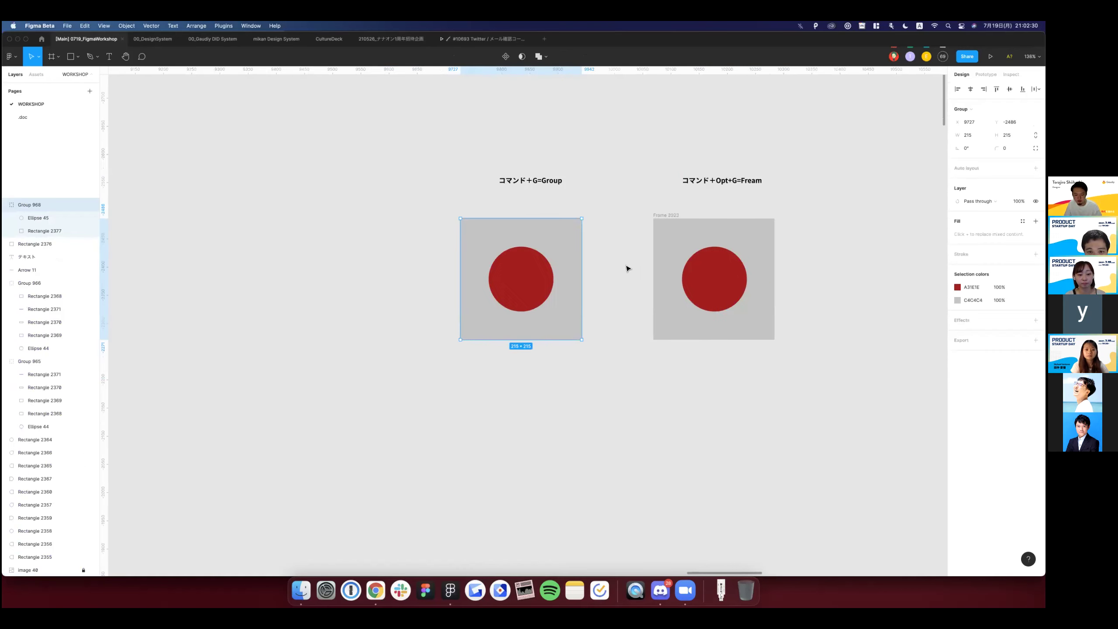
pyautogui.click(628, 268)
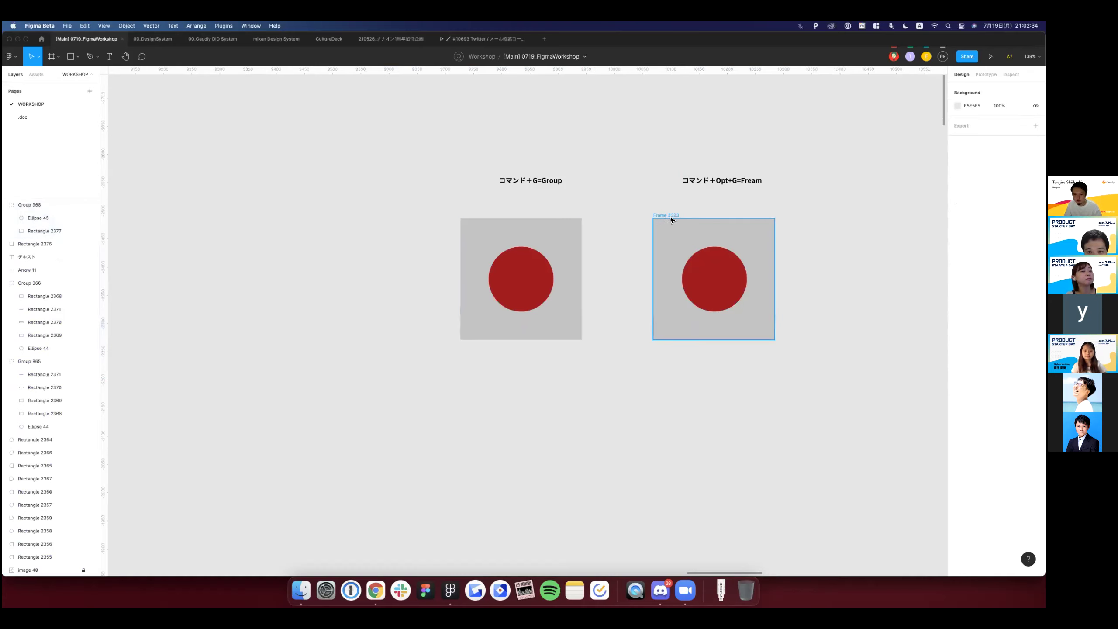
pyautogui.click(666, 223)
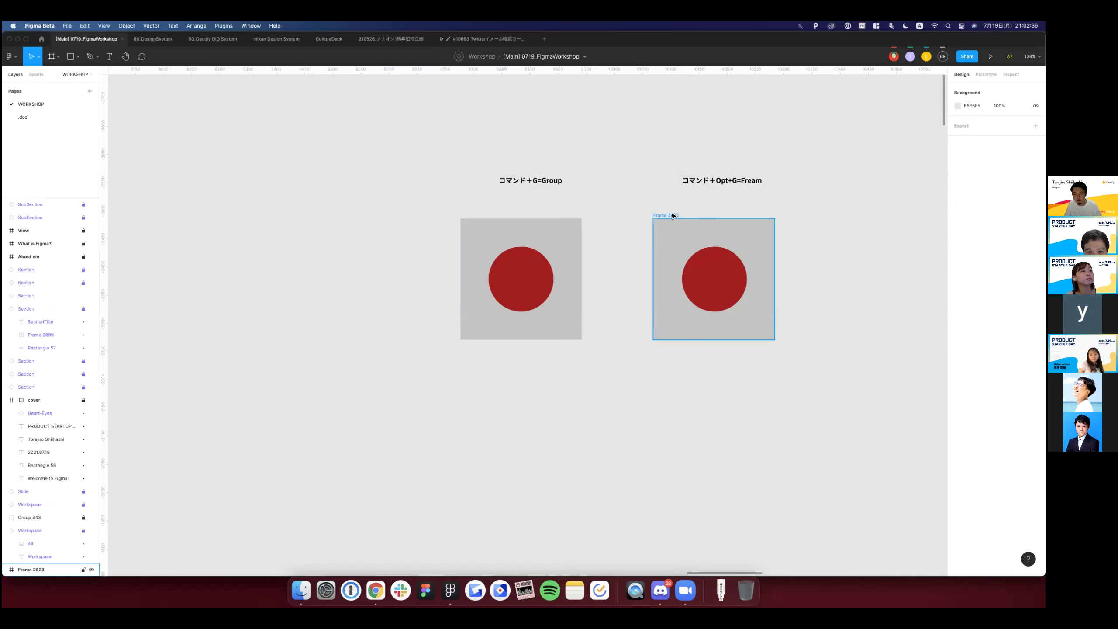
pyautogui.click(671, 218)
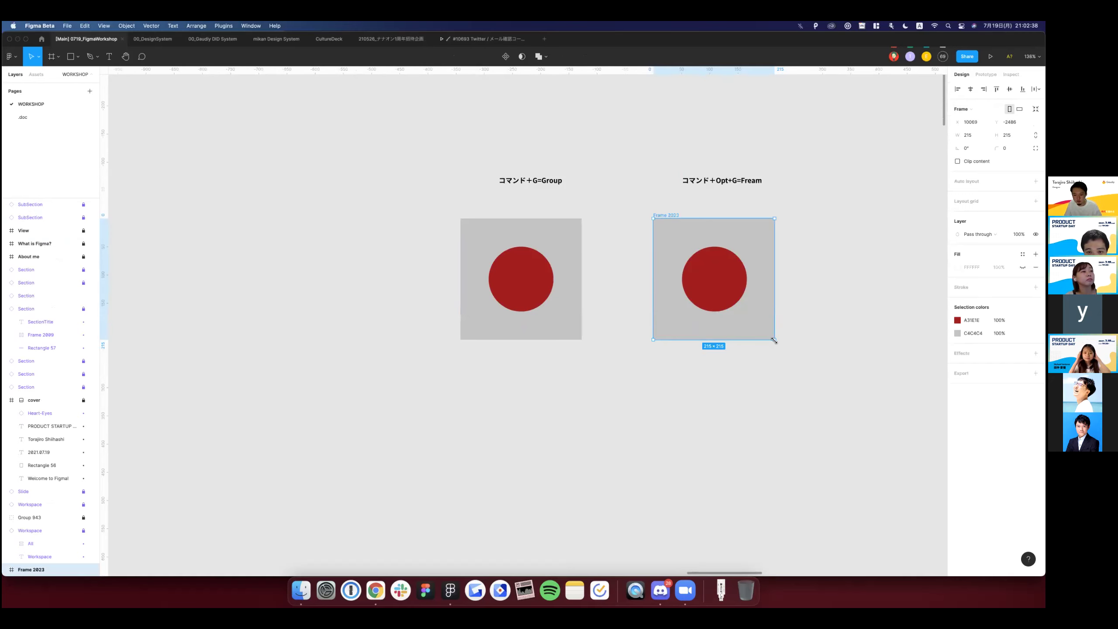
pyautogui.moveTo(712, 289); pyautogui.dragTo(724, 289)
pyautogui.press('super+z')
pyautogui.click(681, 360)
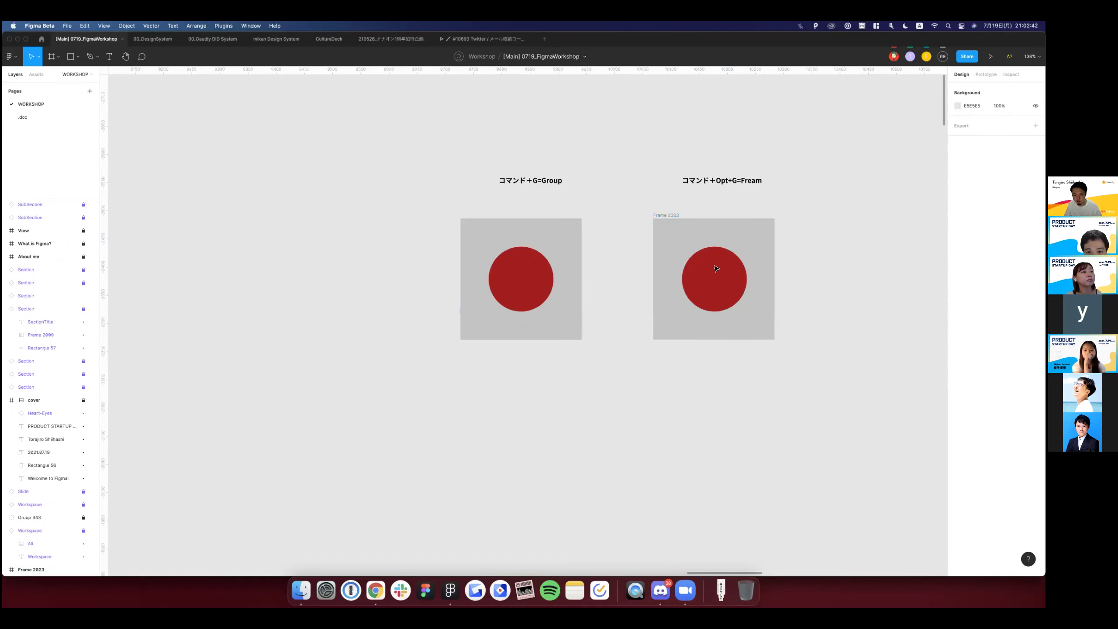
pyautogui.click(561, 283)
pyautogui.press('Escape')
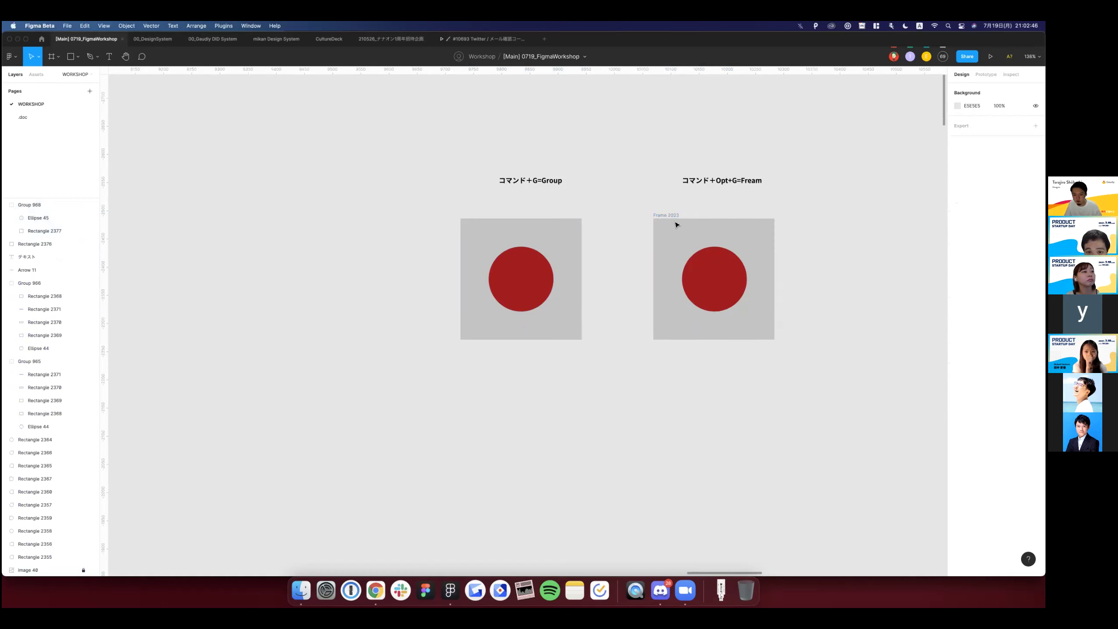
# Set the red circle inside Frame 2023 to Center/Center constraints.
pyautogui.click(736, 282)
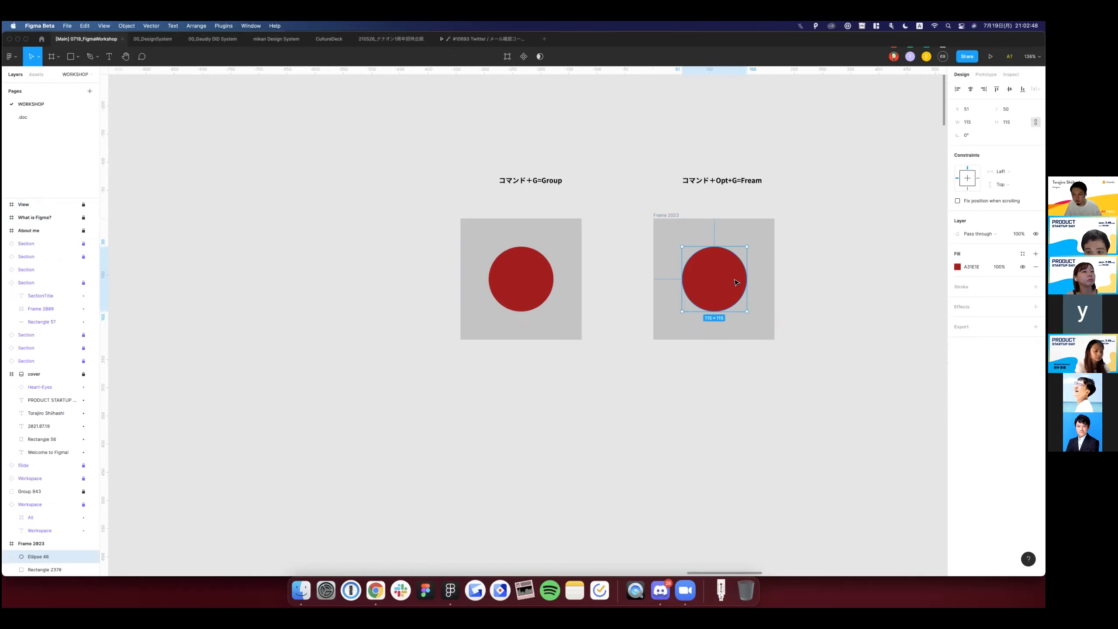
pyautogui.click(966, 176)
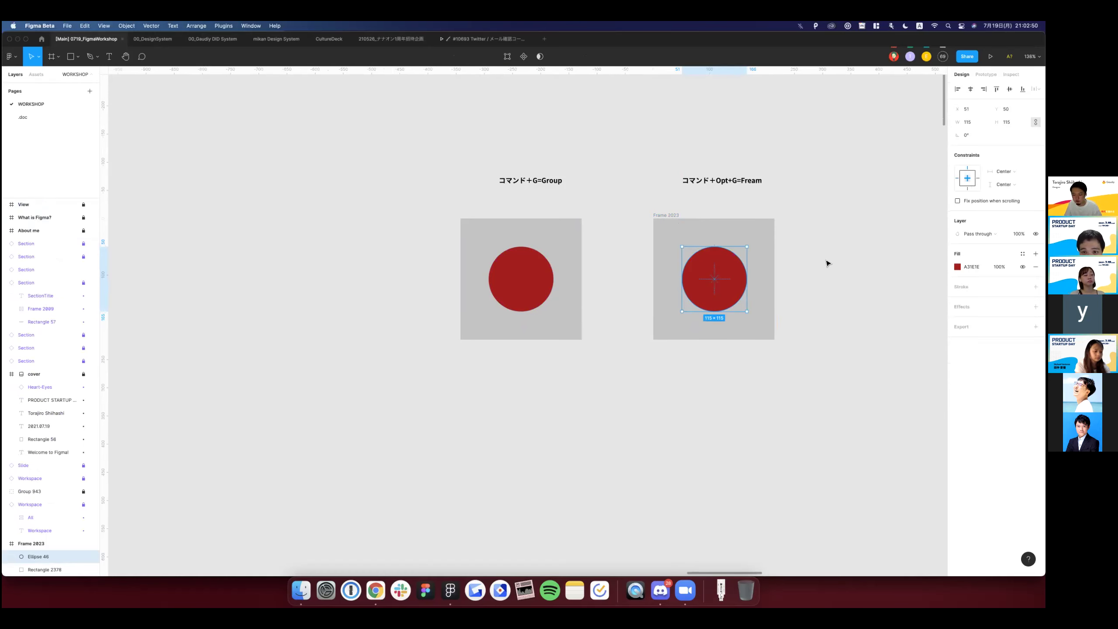
pyautogui.click(802, 274)
pyautogui.hscroll(3, 743, 286)
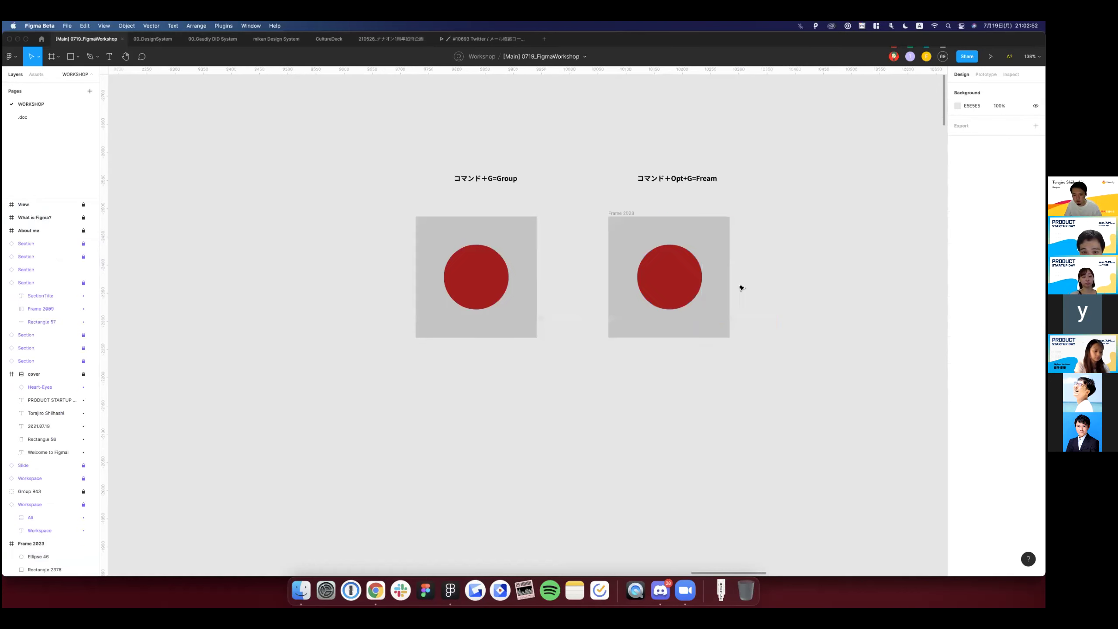
pyautogui.scroll(2, 644, 249)
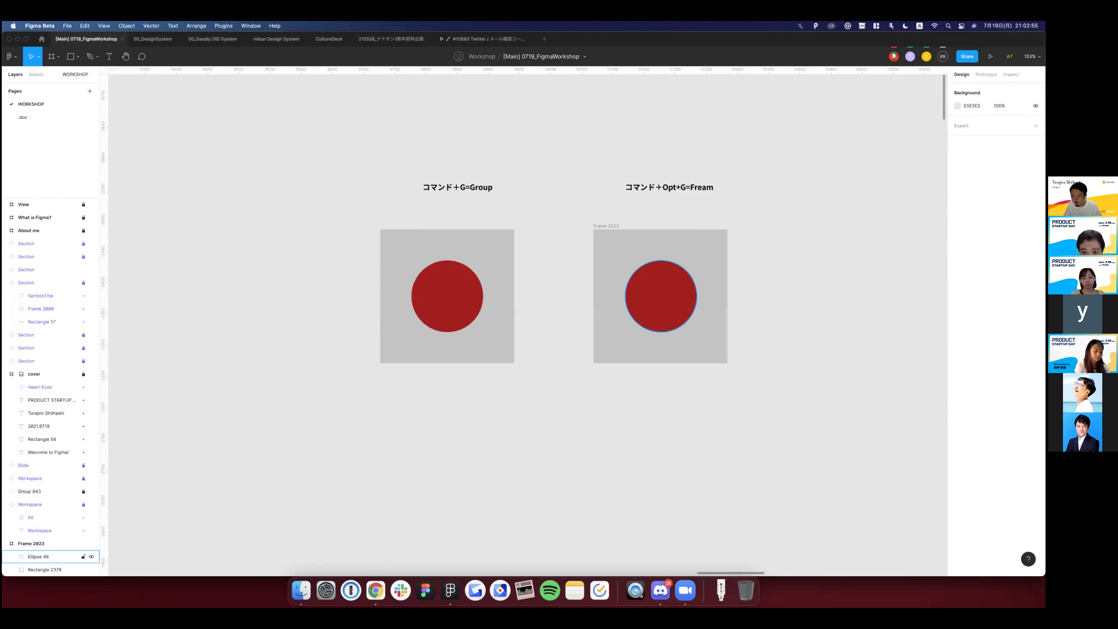
pyautogui.click(660, 296)
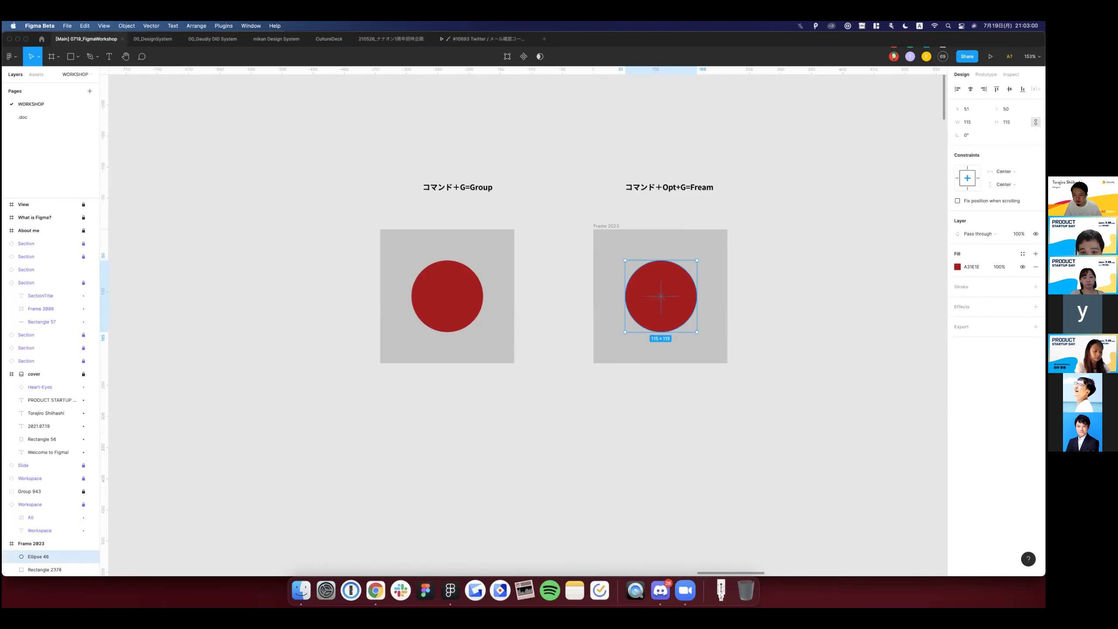
# Set the frame's grey rectangle constraints to Left and right / Top and bottom.
pyautogui.click(640, 236)
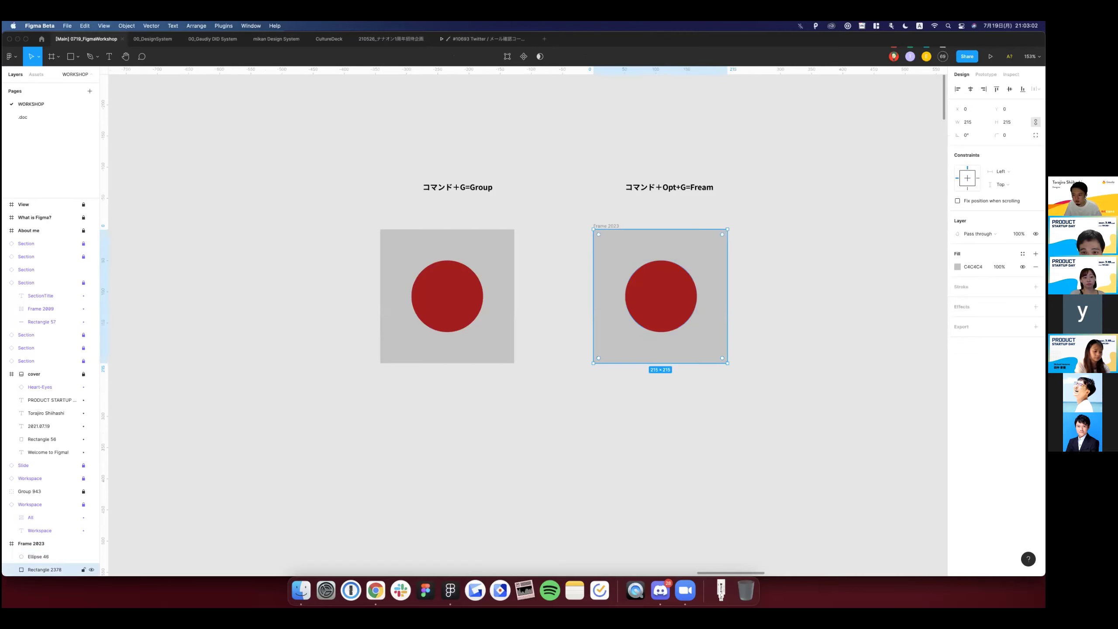
pyautogui.click(1001, 185)
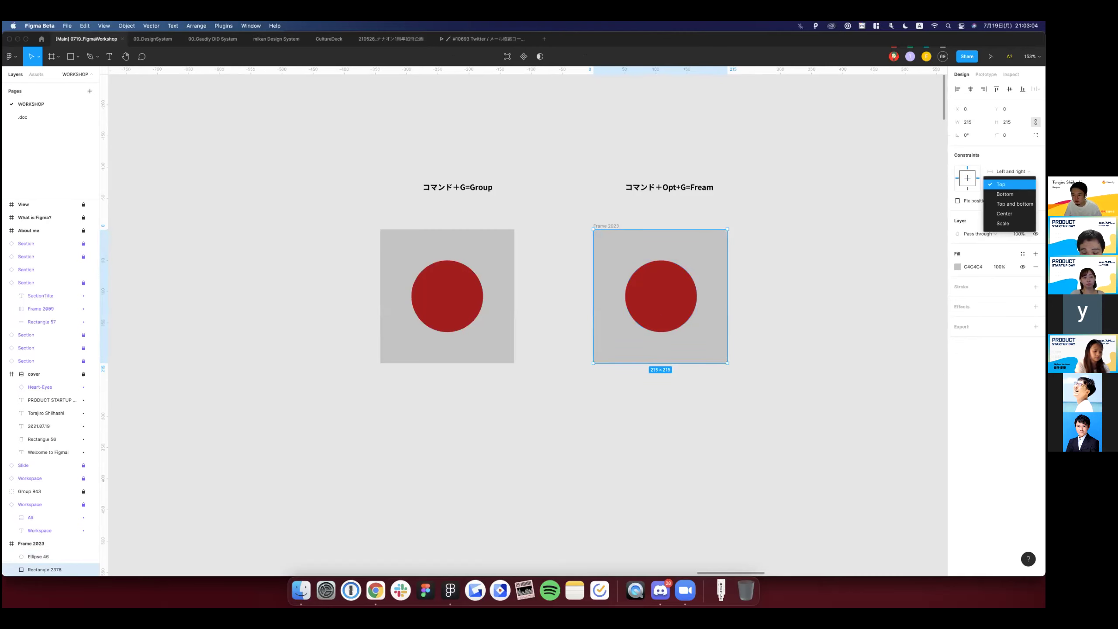
pyautogui.click(1015, 203)
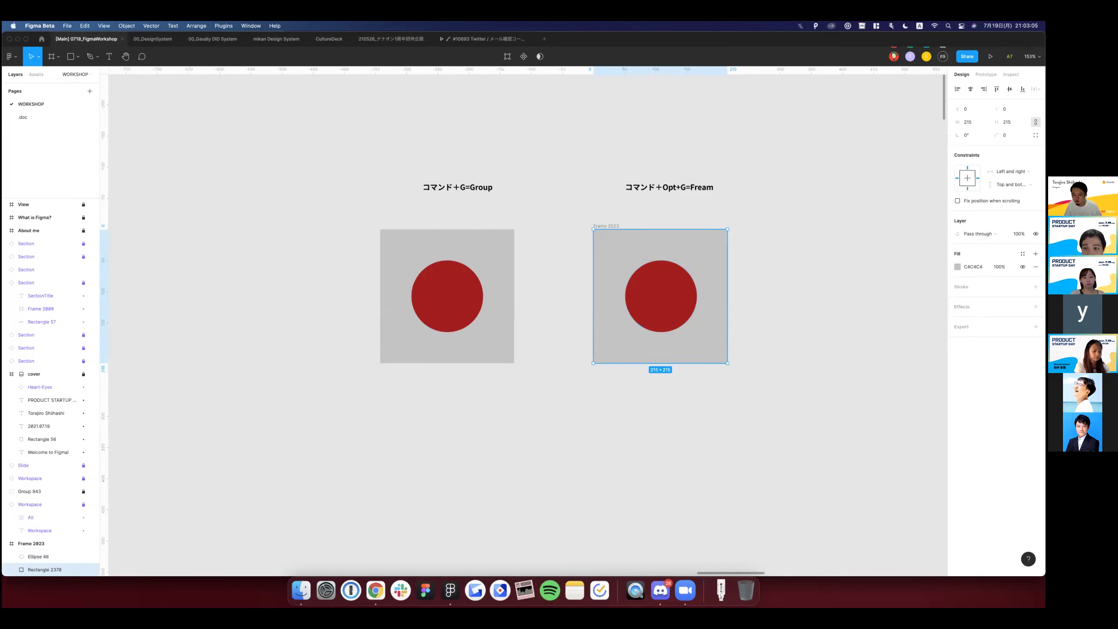
# Check the constraints of the rectangle and red circle inside Frame 2023.
pyautogui.click(611, 226)
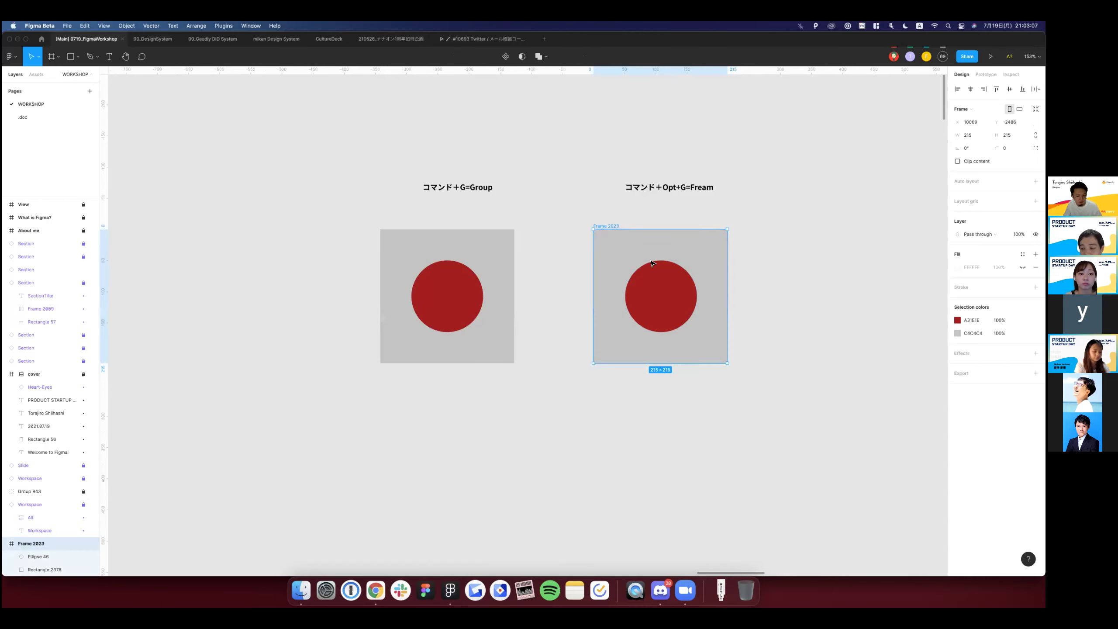
pyautogui.press('Return')
pyautogui.keyDown('shift'); pyautogui.click(627, 256); pyautogui.keyUp('shift')
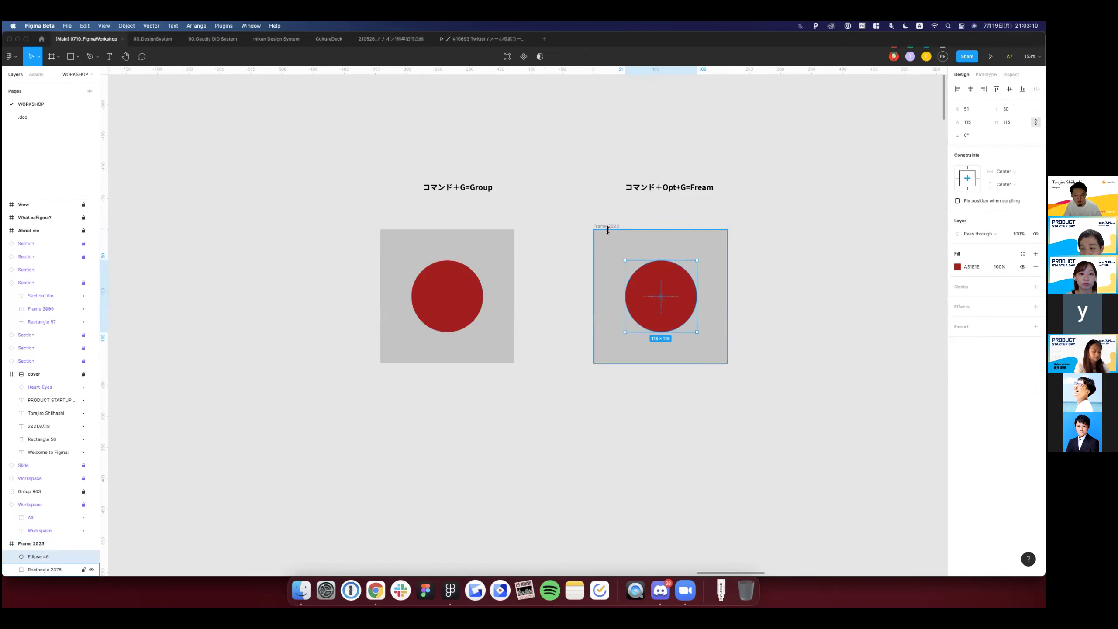
pyautogui.click(607, 230)
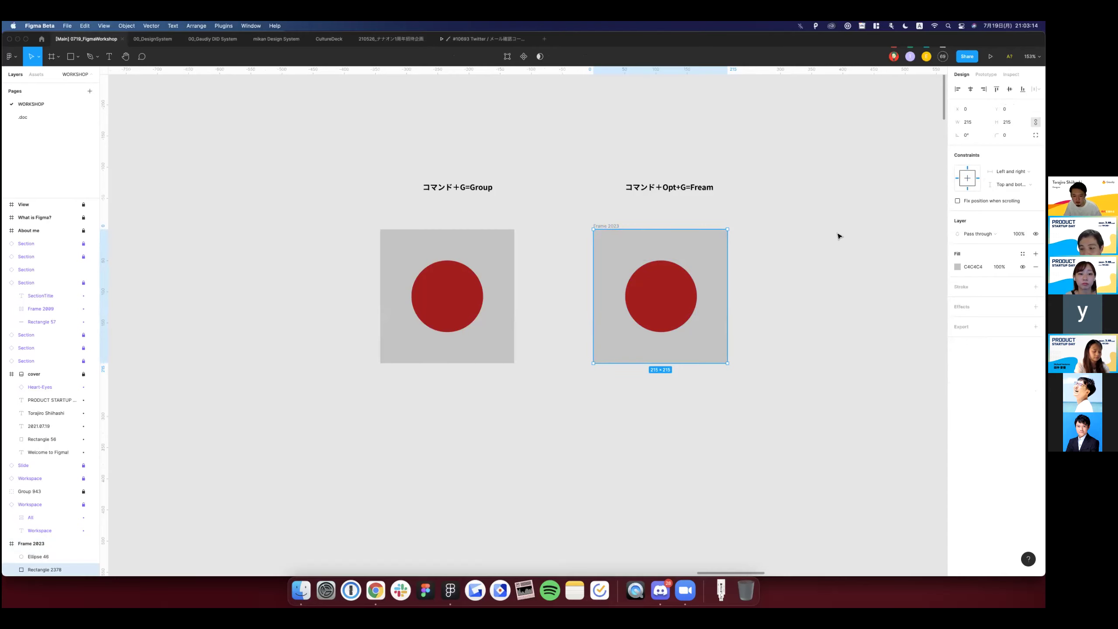
pyautogui.click(584, 226)
pyautogui.click(643, 251)
pyautogui.click(691, 294)
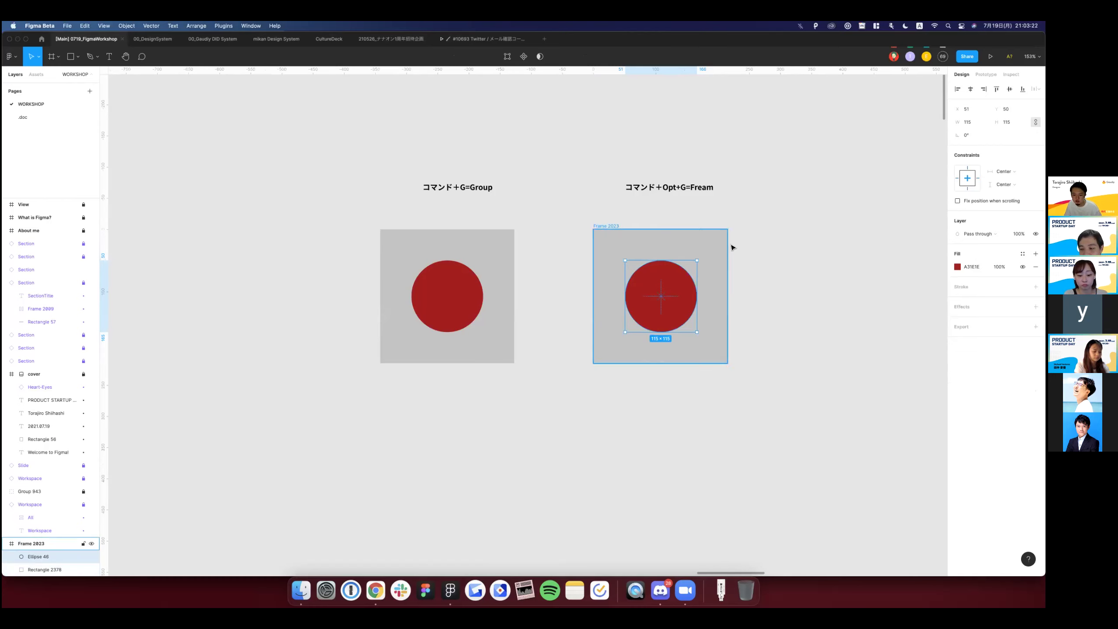
# Enlarge Frame 2023 from its corner to test the centred circle, then undo.
pyautogui.click(606, 226)
pyautogui.scroll(-2, 656, 320)
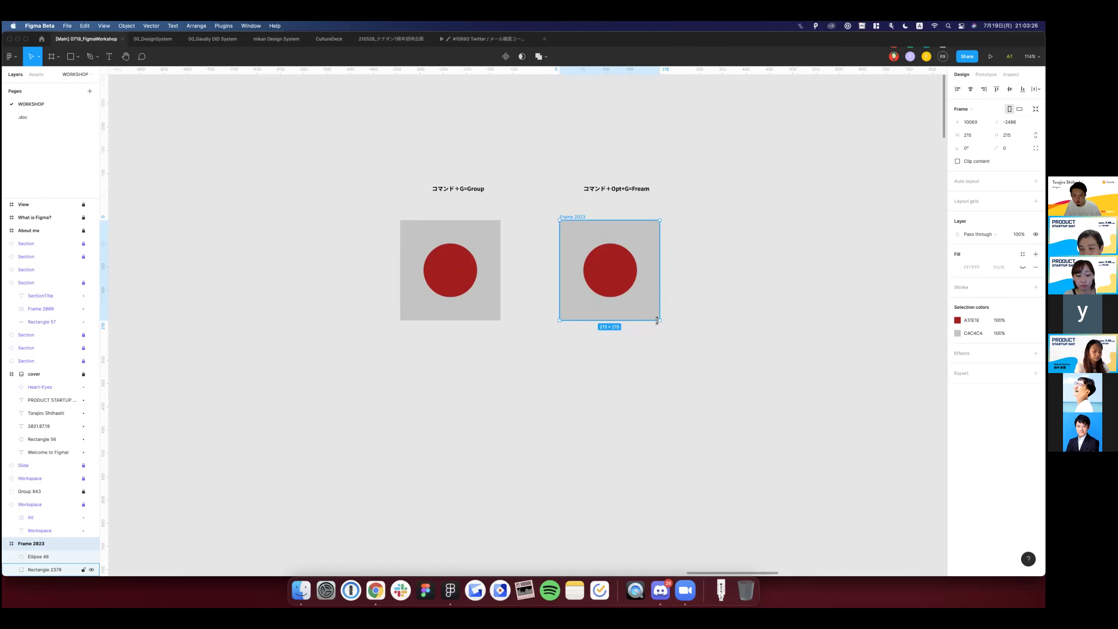
pyautogui.moveTo(680, 338)
pyautogui.mouseDown()
pyautogui.moveTo(748, 399)
pyautogui.moveTo(657, 322)
pyautogui.moveTo(726, 378)
pyautogui.mouseUp()
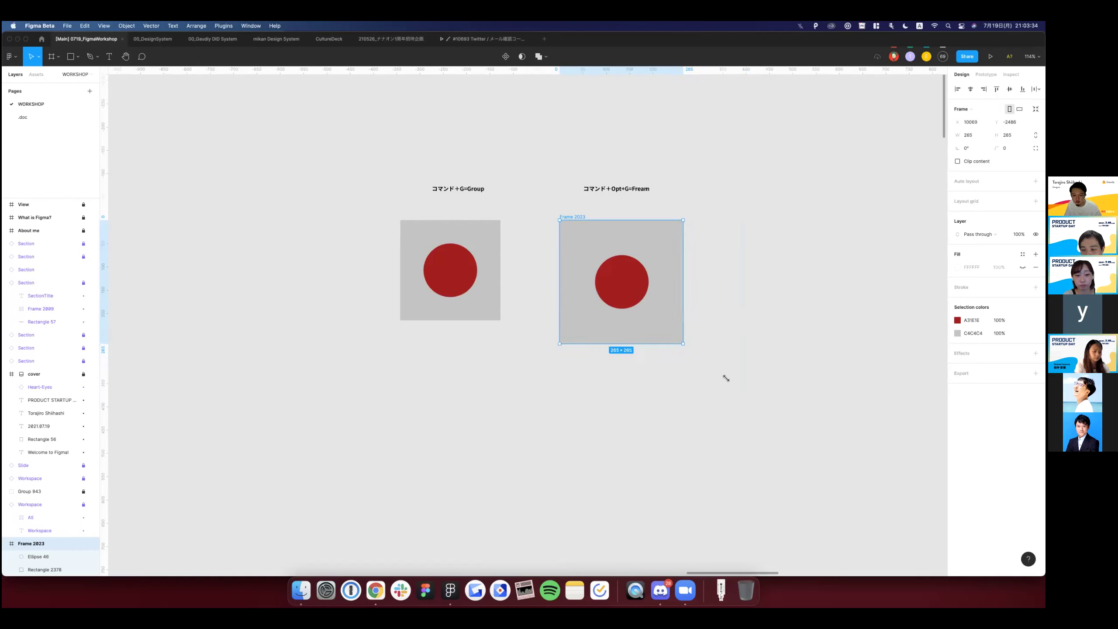
pyautogui.moveTo(778, 427)
pyautogui.mouseDown()
pyautogui.moveTo(665, 328)
pyautogui.moveTo(826, 456)
pyautogui.mouseUp()
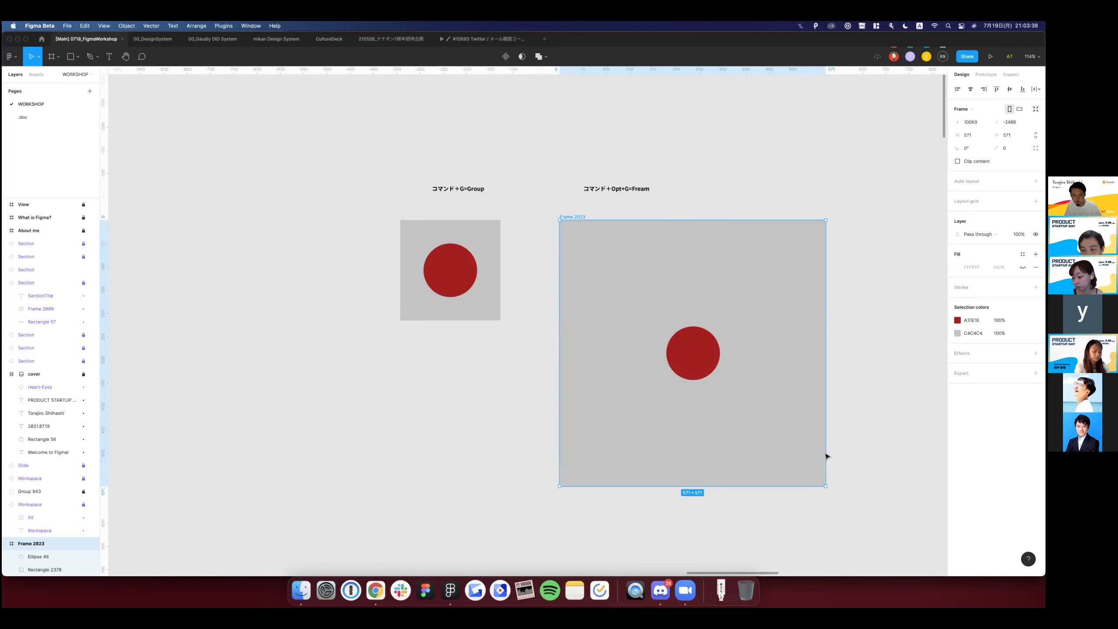
pyautogui.press('super+z')
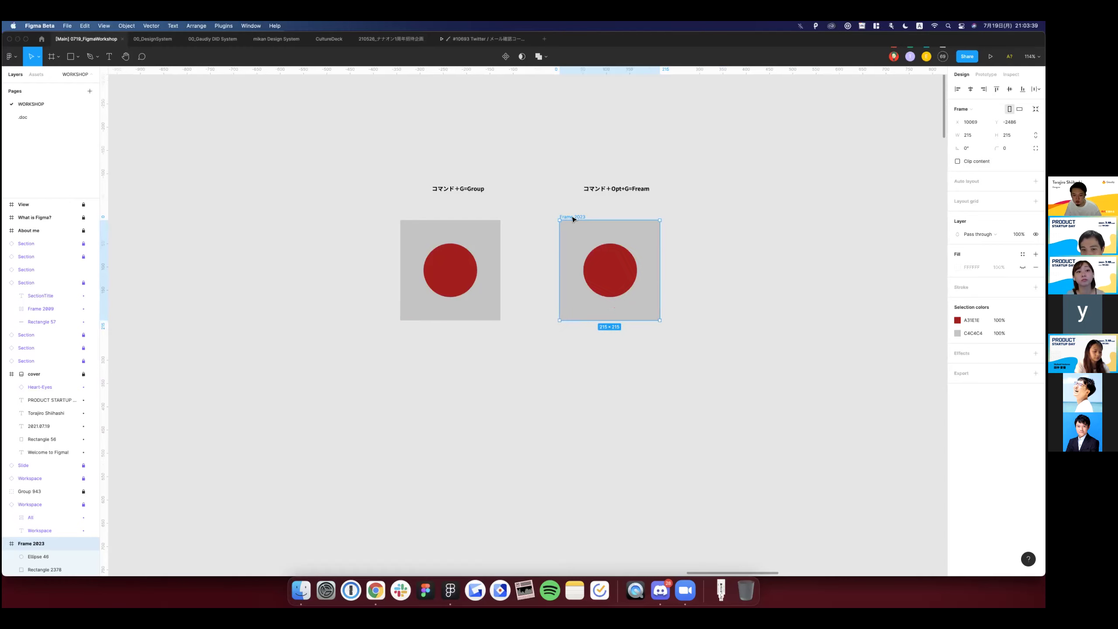
# Widen Frame 2023 to about 746 px by dragging its right edge.
pyautogui.click(691, 242)
pyautogui.press('Tab')
pyautogui.press('Return')
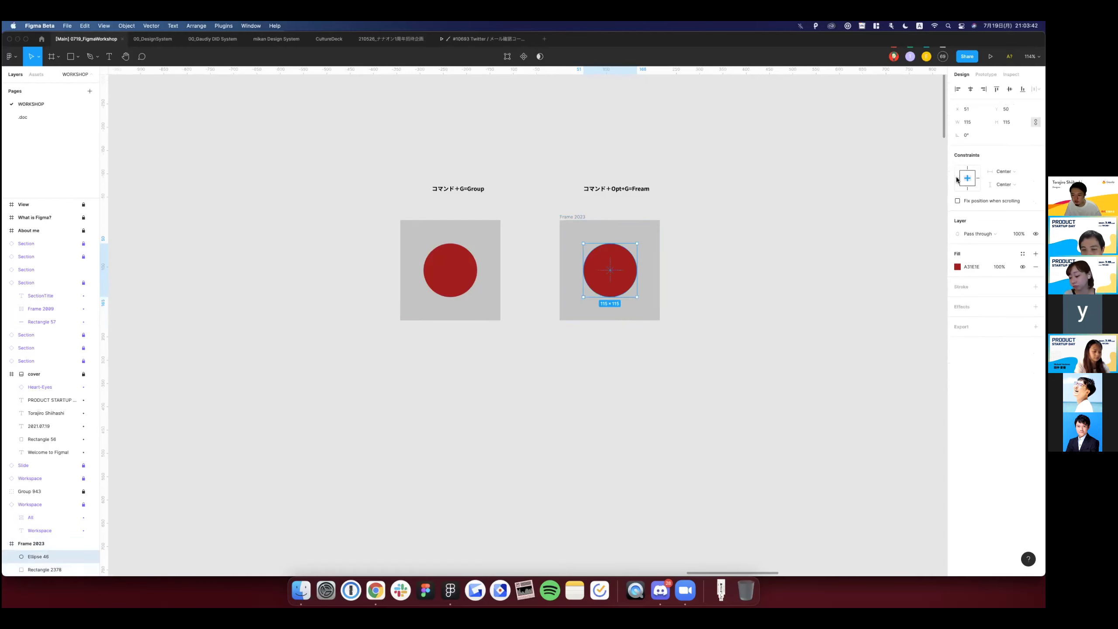
pyautogui.press('Escape')
pyautogui.press('Escape')
pyautogui.click(626, 224)
pyautogui.moveTo(660, 252); pyautogui.dragTo(911, 252)
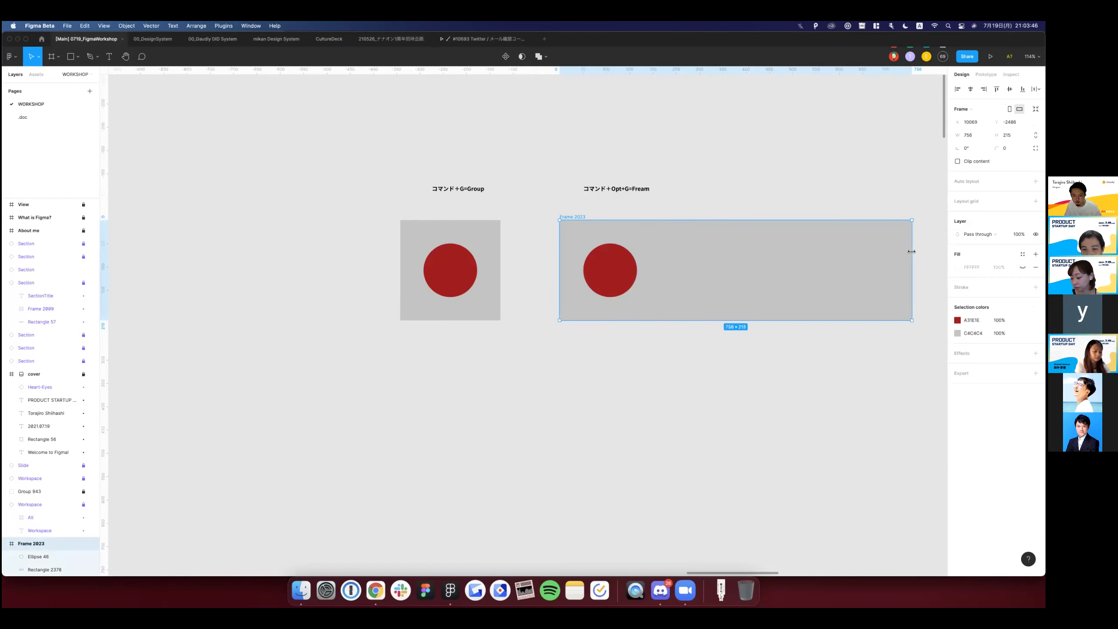
pyautogui.click(508, 279)
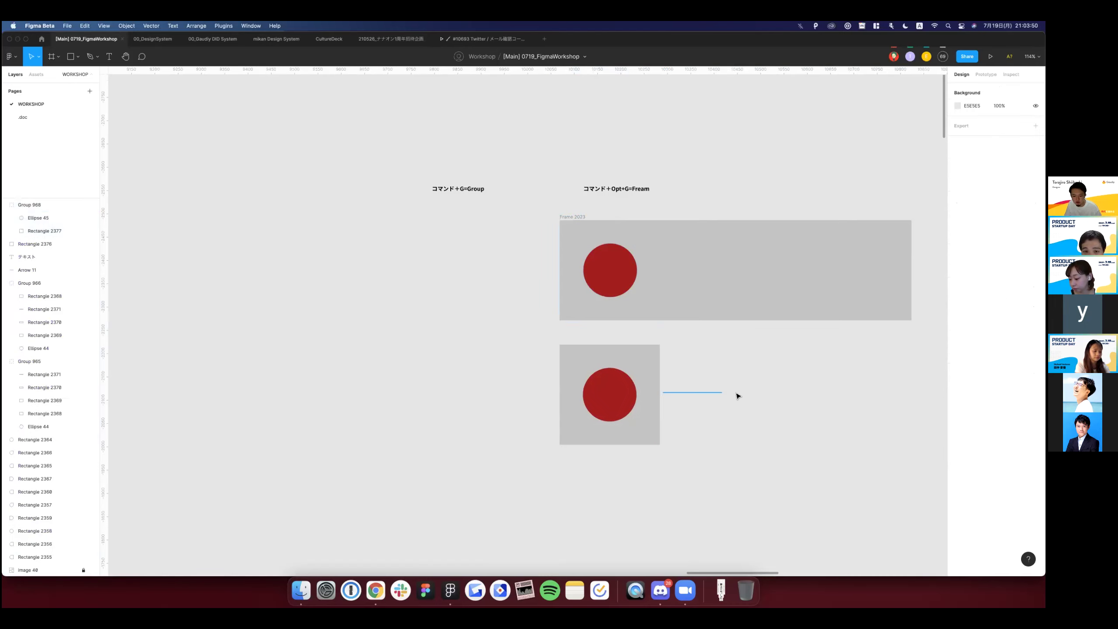
# Stretch Group 968 wide, squashing its red circle into an ellipse.
pyautogui.click(661, 398)
pyautogui.moveTo(815, 394); pyautogui.dragTo(912, 392)
pyautogui.hscroll(1, 720, 390)
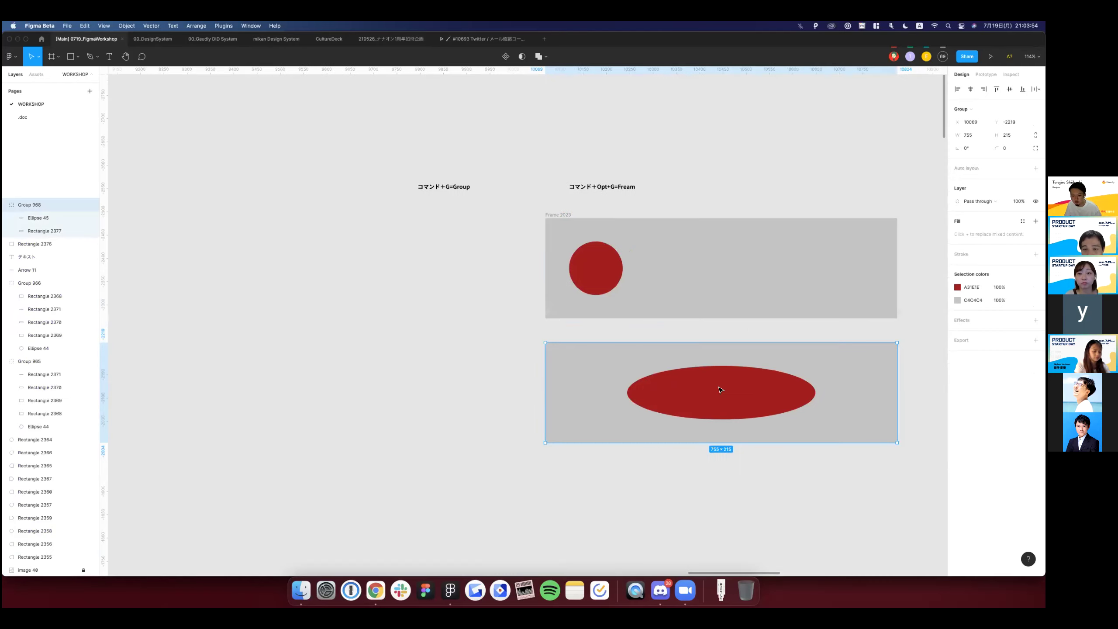
# Select the stretched ellipse and grey rectangle inside Group 968.
pyautogui.doubleClick(700, 390)
pyautogui.hscroll(2, 700, 390)
pyautogui.click(849, 399)
pyautogui.doubleClick(788, 392)
pyautogui.press('Escape')
pyautogui.doubleClick(726, 391)
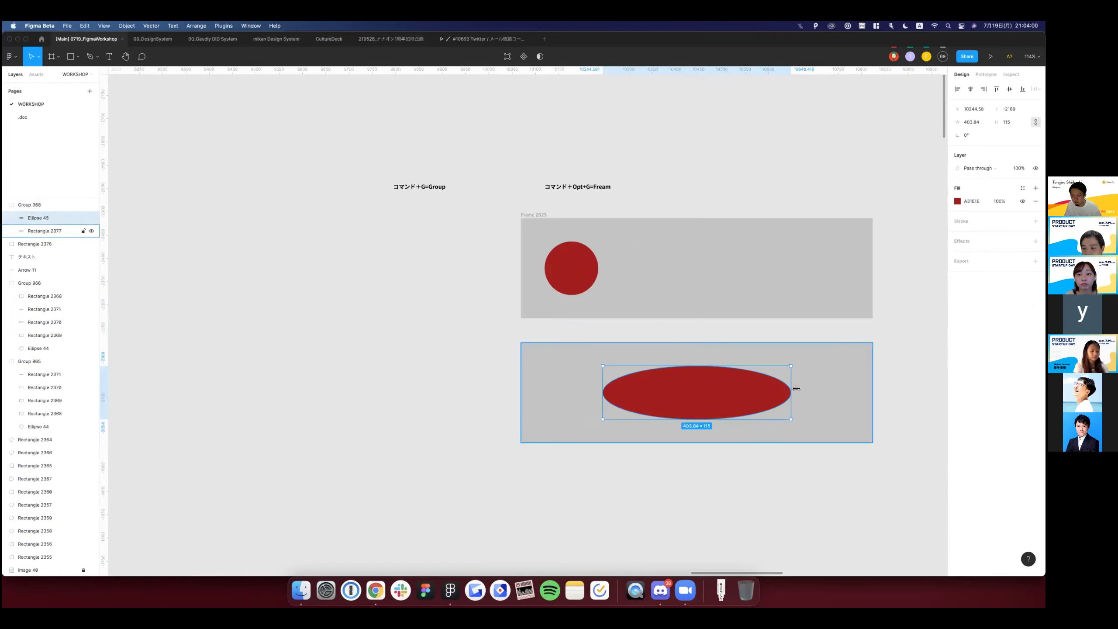
pyautogui.press('Escape')
pyautogui.click(862, 374)
pyautogui.press('Escape')
pyautogui.click(704, 408)
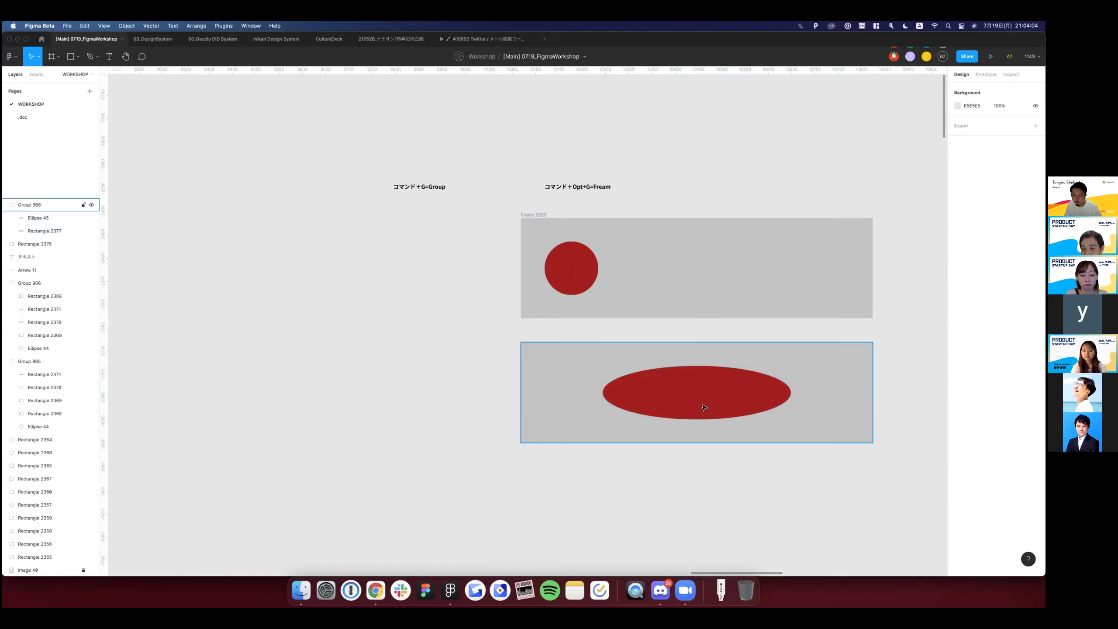
pyautogui.press('Escape')
pyautogui.click(586, 422)
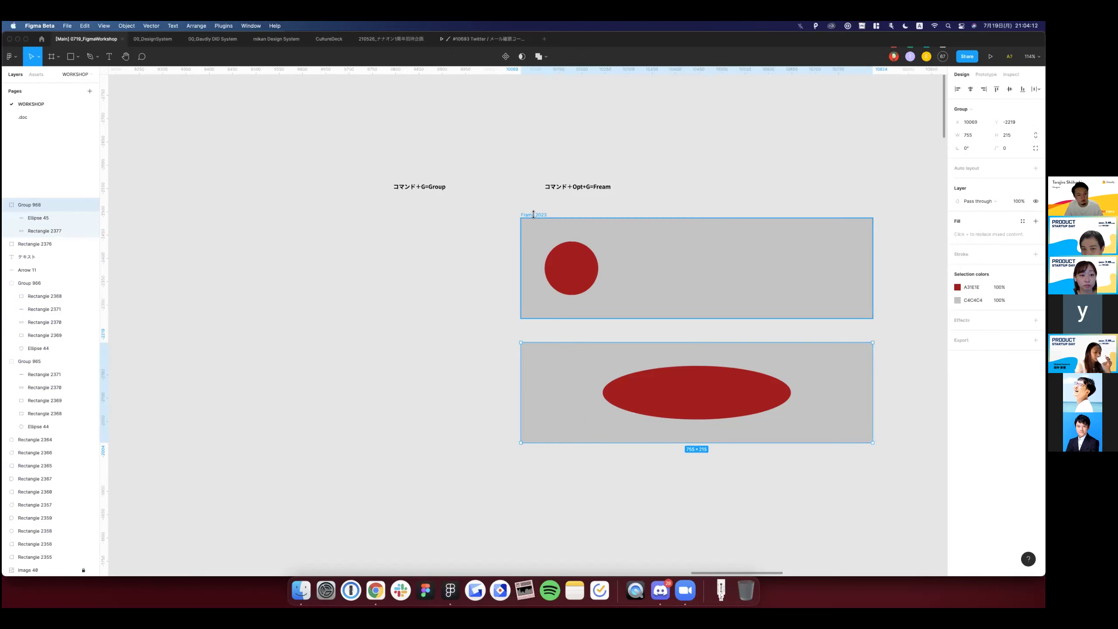
# Compare with Frame 2023, then undo the stretch so the circle is round again.
pyautogui.click(534, 215)
pyautogui.click(492, 194)
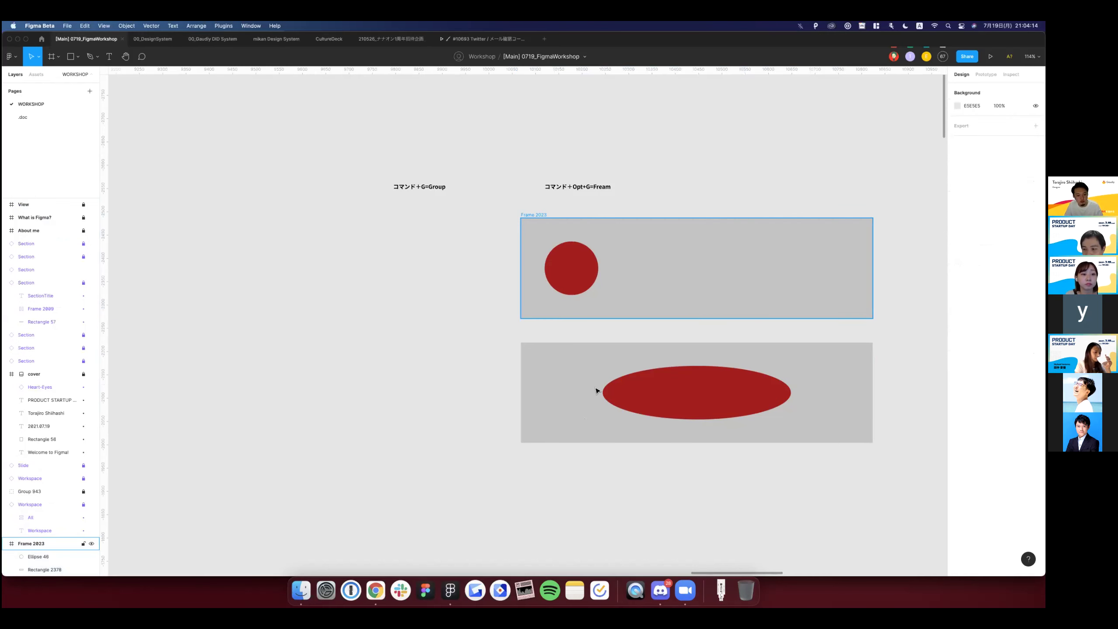
pyautogui.doubleClick(687, 402)
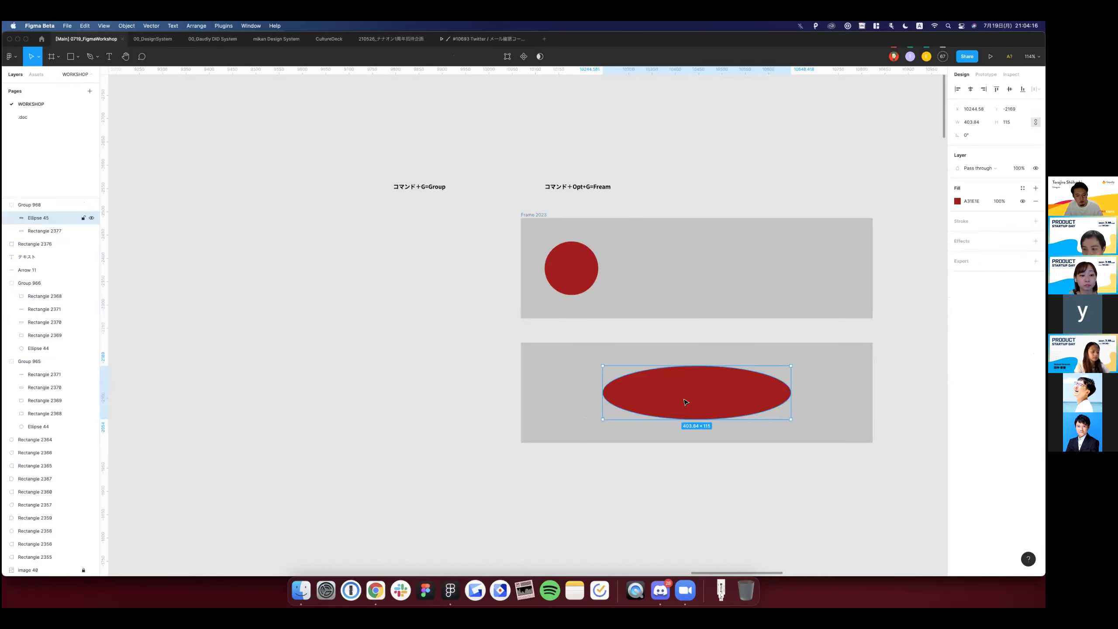
pyautogui.press('super+z')
pyautogui.press('super+z')
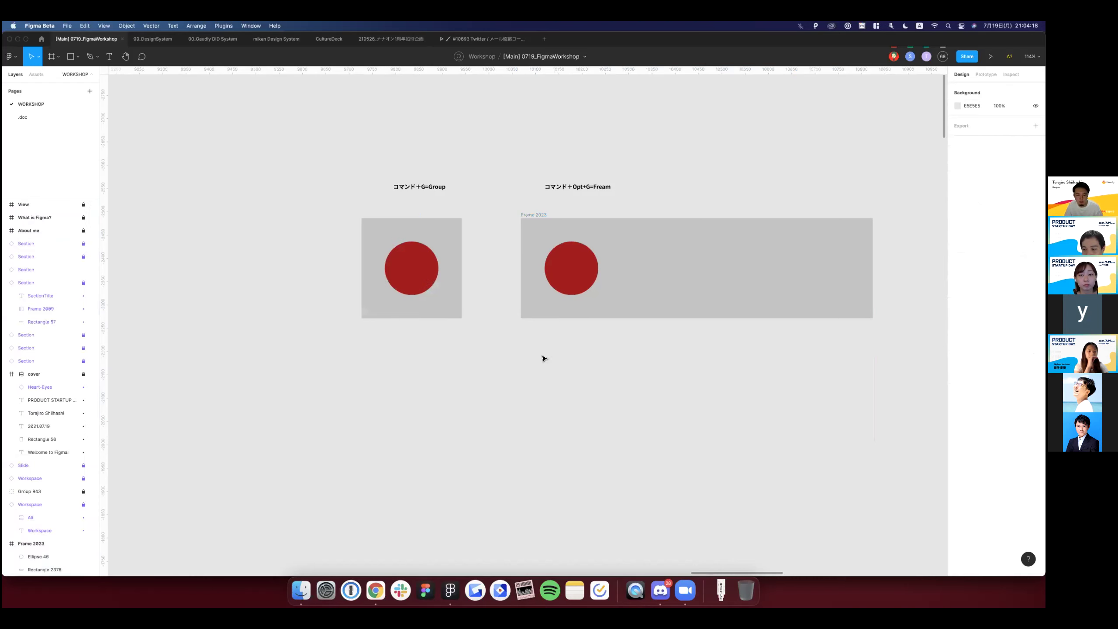
pyautogui.hscroll(-2, 656, 251)
pyautogui.scroll(2, 656, 251)
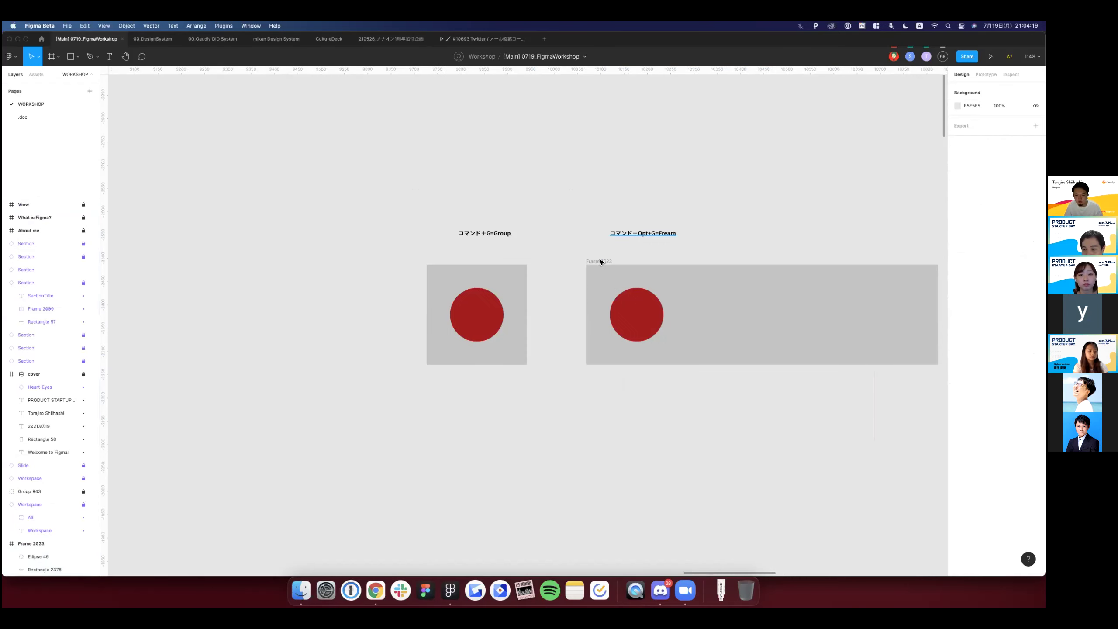
pyautogui.scroll(2, 601, 262)
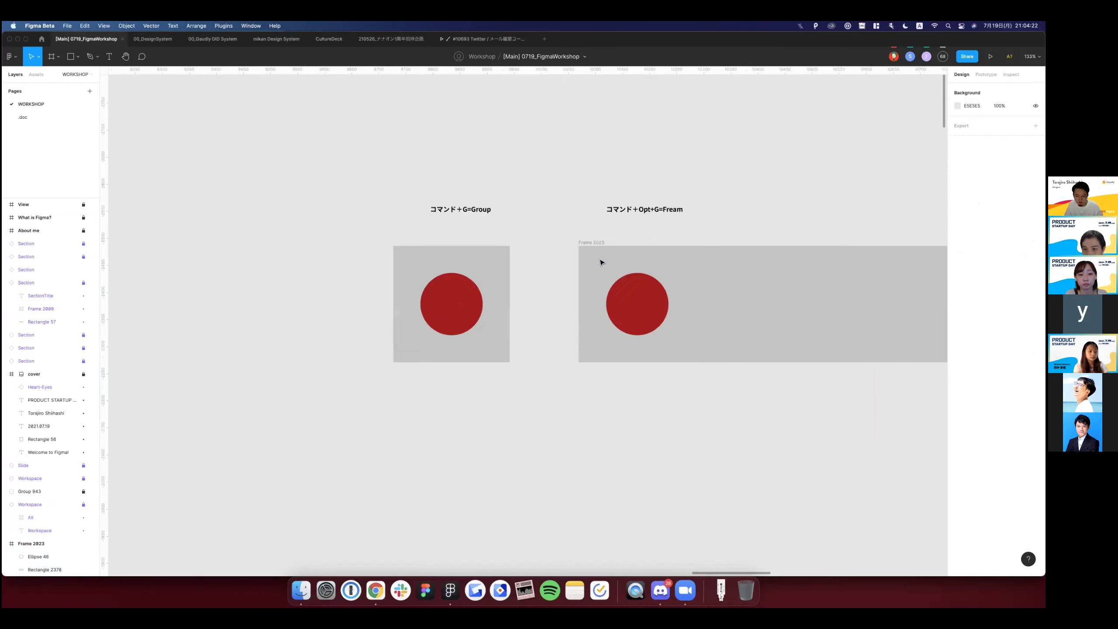
pyautogui.hscroll(2, 601, 262)
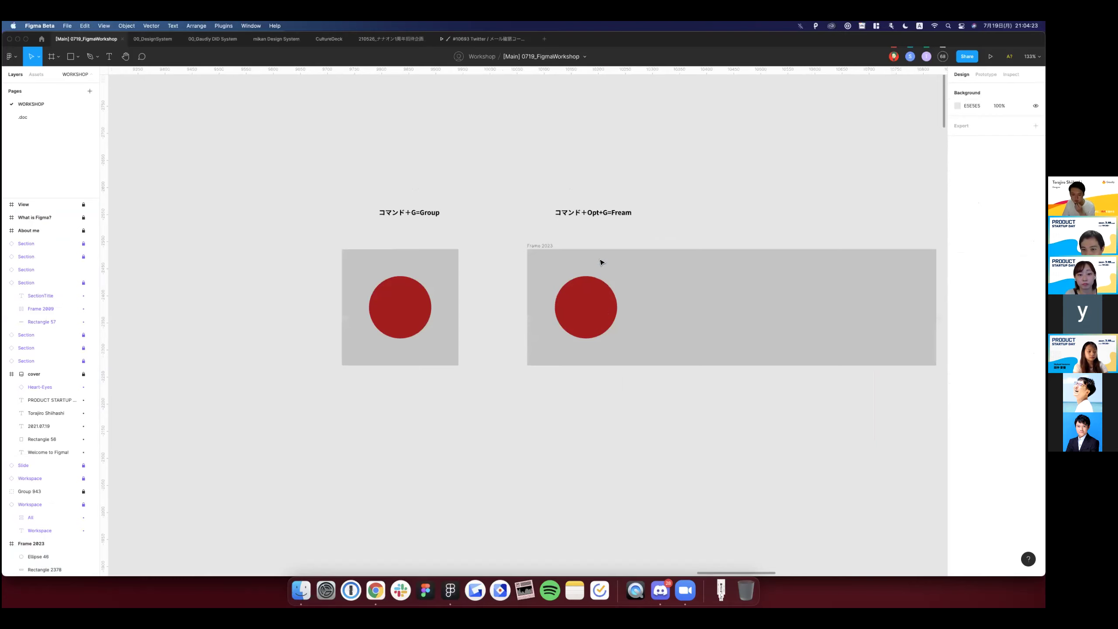
pyautogui.scroll(-3, 601, 263)
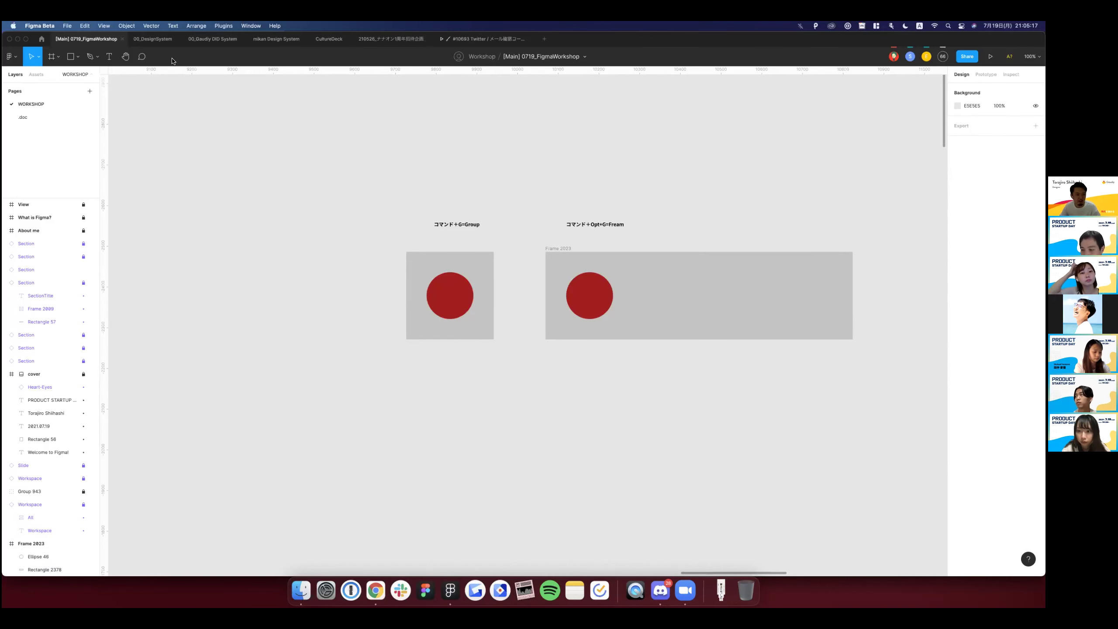
# Browse the open file tabs and the 00_Gaudiy DID System page list.
pyautogui.click(153, 38)
pyautogui.click(275, 39)
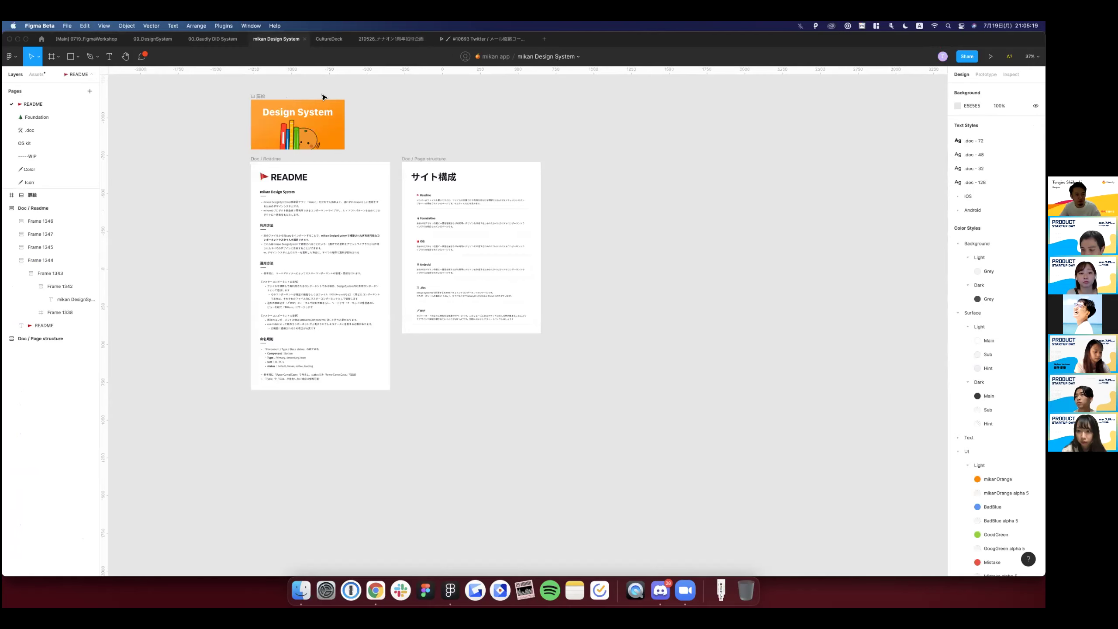
pyautogui.hotkey('ctrl', 'shift', 'Tab')
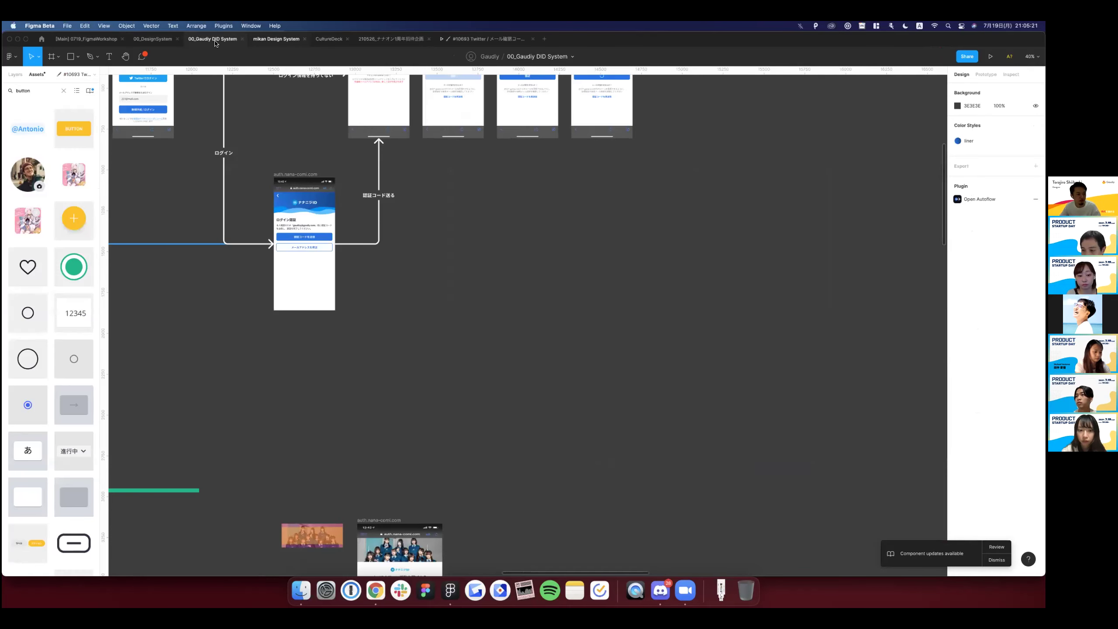
pyautogui.click(92, 74)
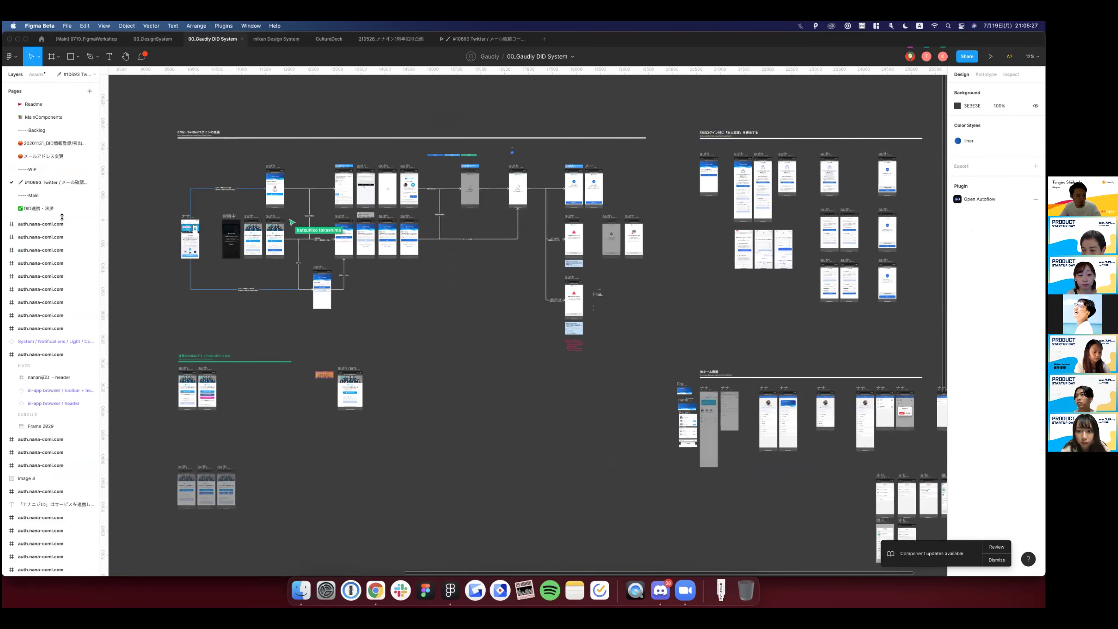
pyautogui.moveTo(62, 217); pyautogui.dragTo(61, 365)
pyautogui.click(153, 94)
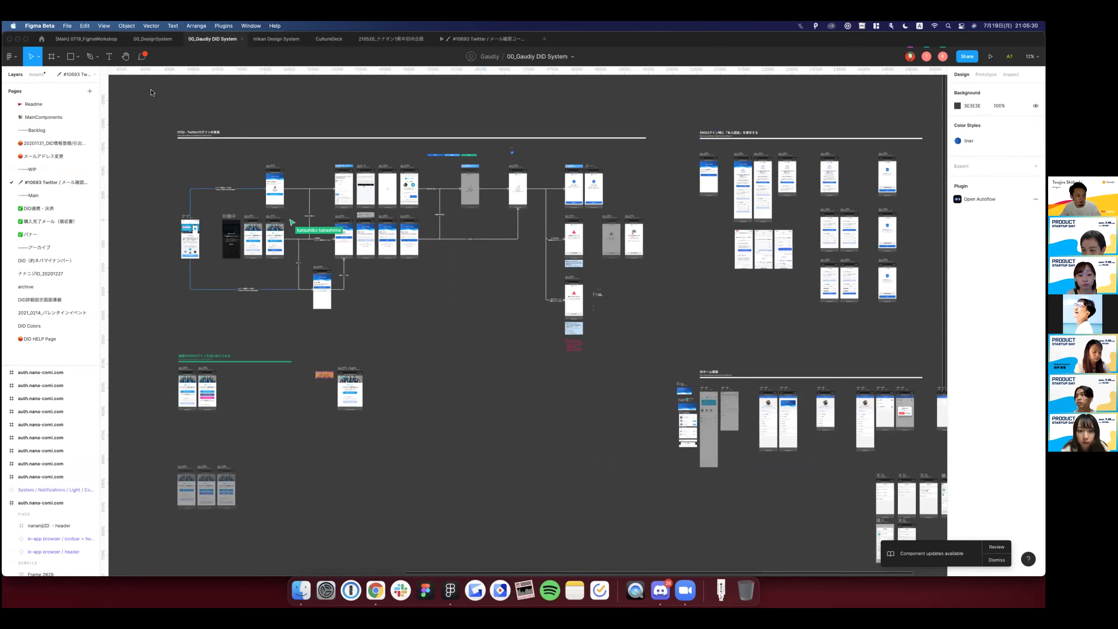
# Open 00_Gaudiy DID System from the Gaudiy project's file list.
pyautogui.hotkey('ctrl', 'shift', 'Tab')
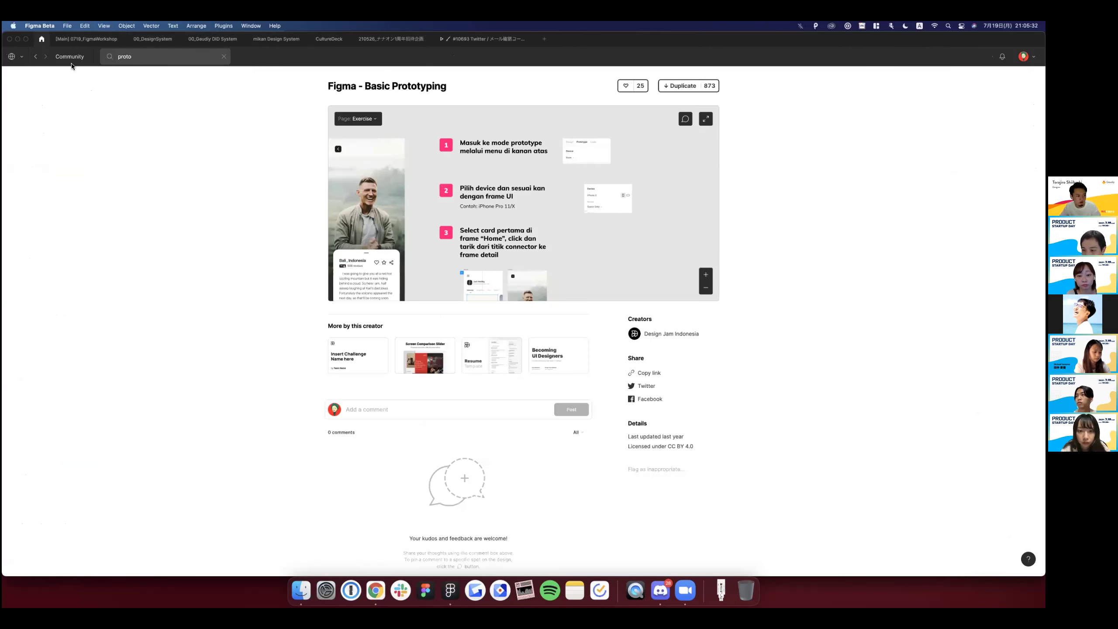
pyautogui.click(19, 57)
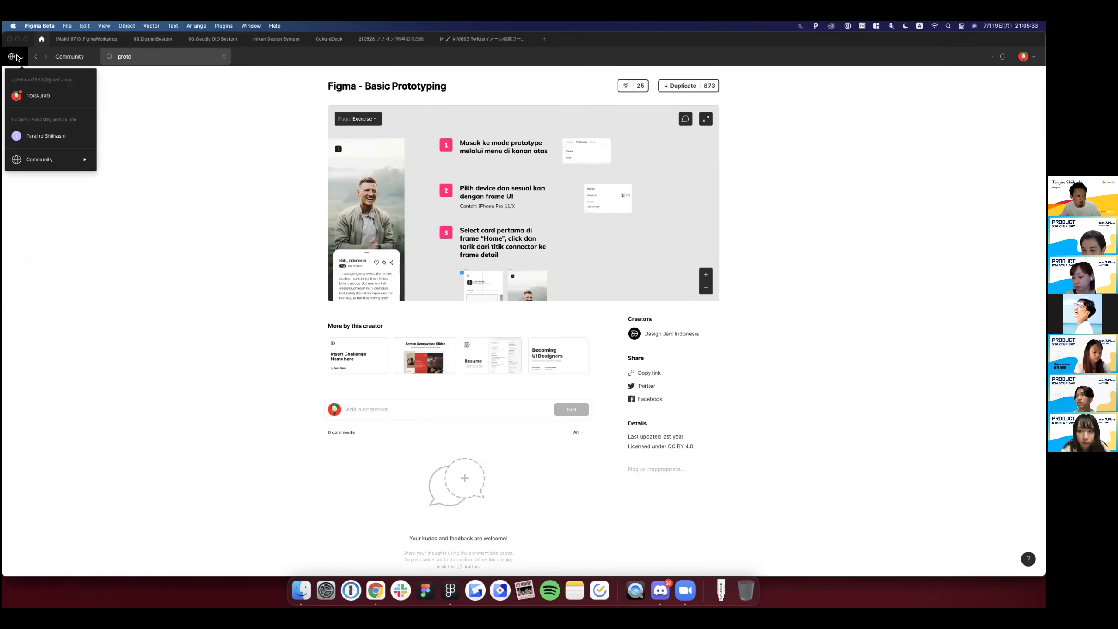
pyautogui.click(29, 98)
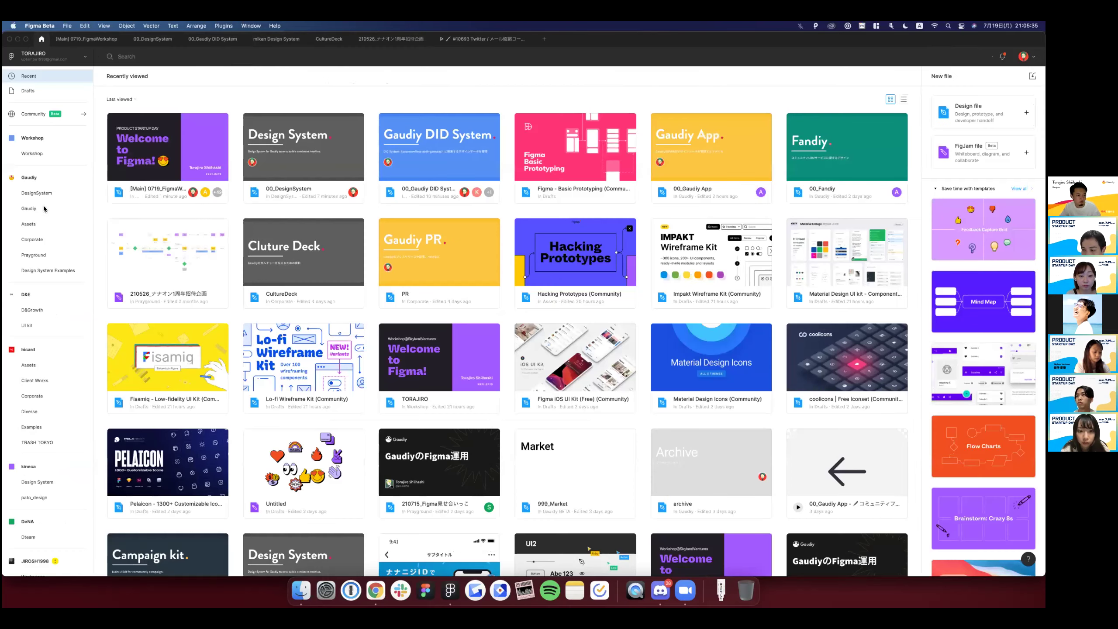
pyautogui.click(29, 208)
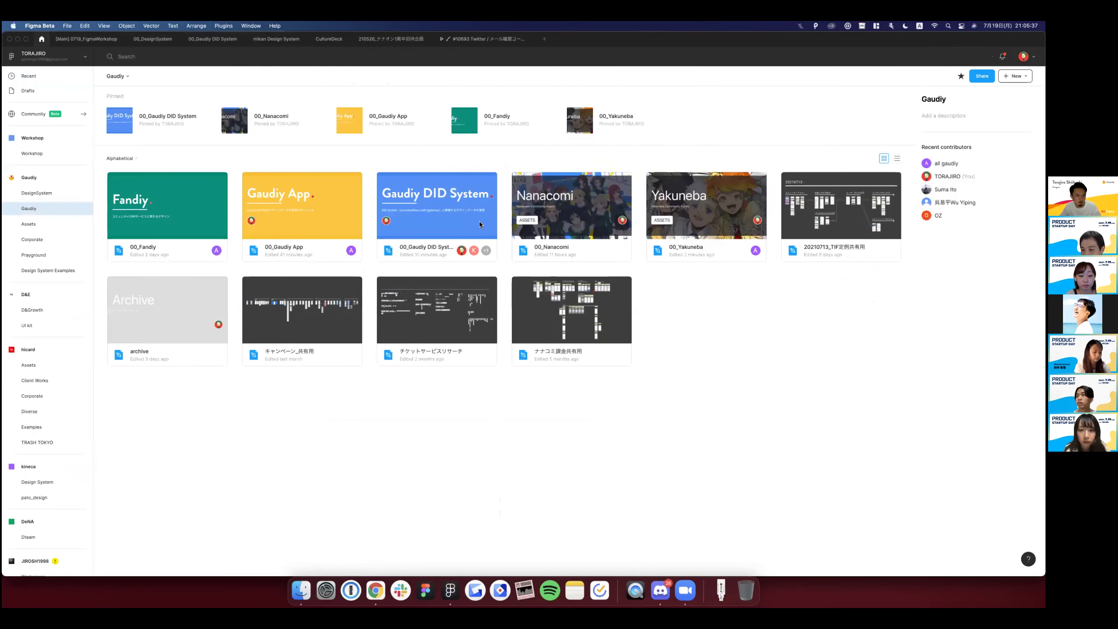
pyautogui.click(217, 38)
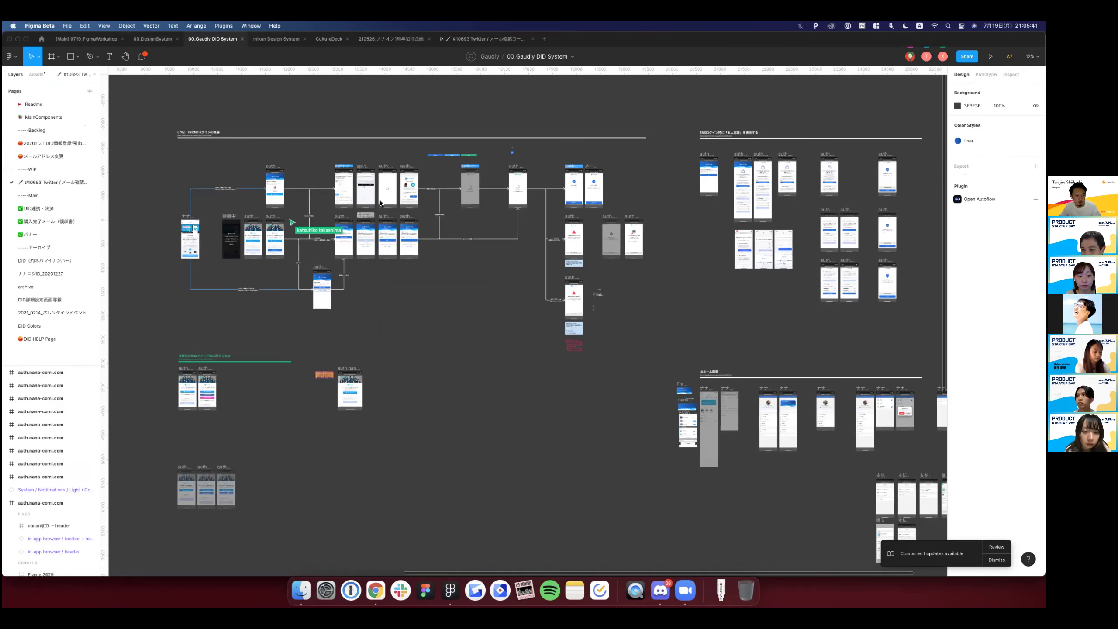
pyautogui.click(41, 39)
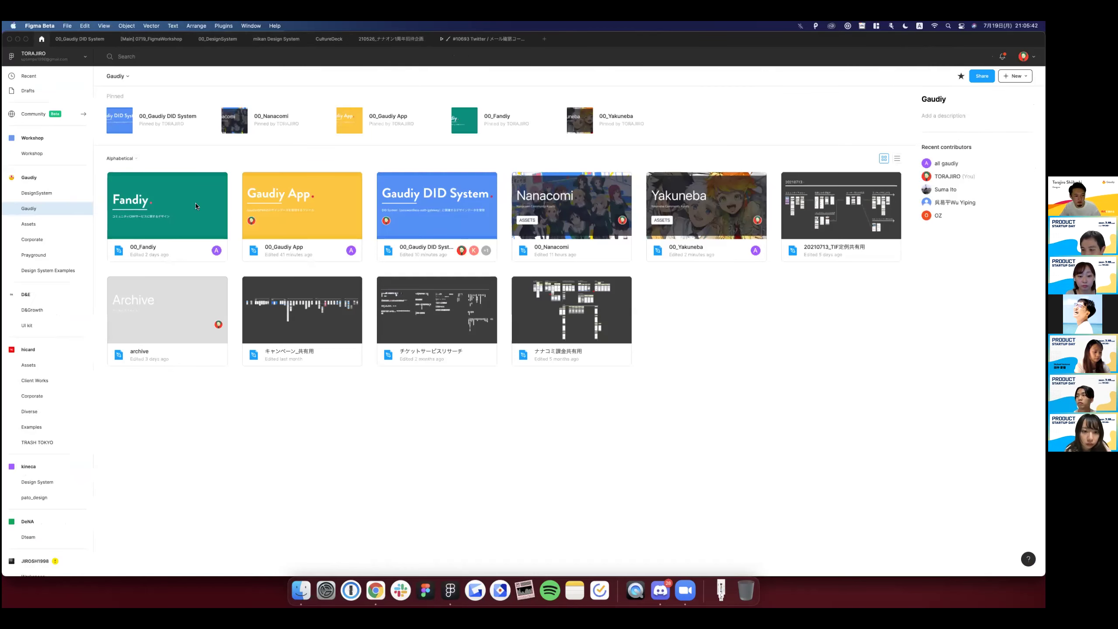
pyautogui.click(178, 223)
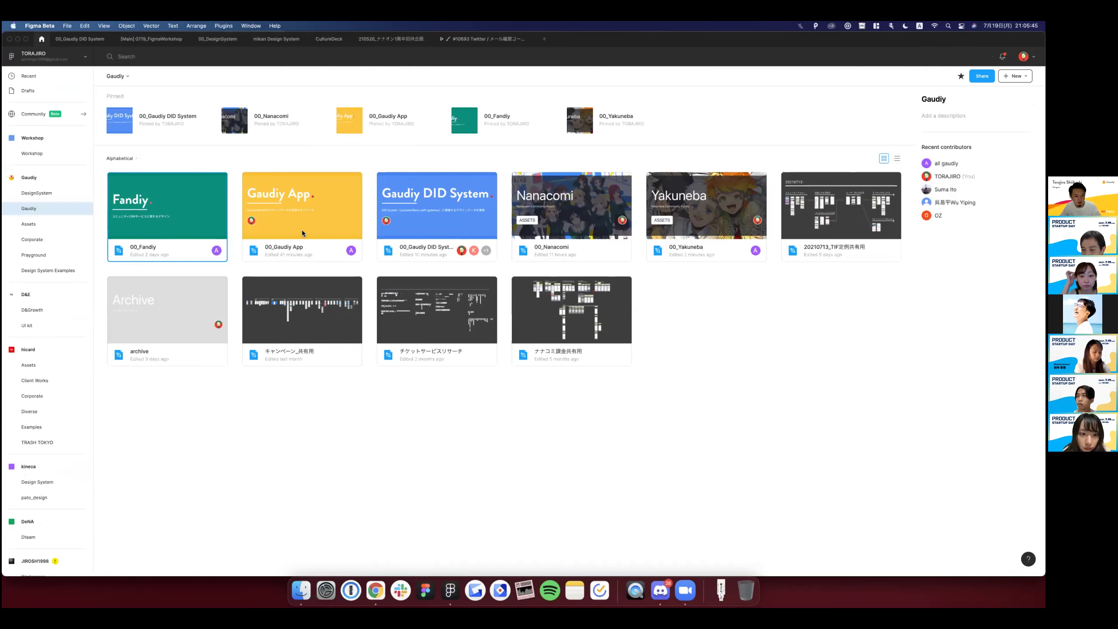
pyautogui.click(348, 223)
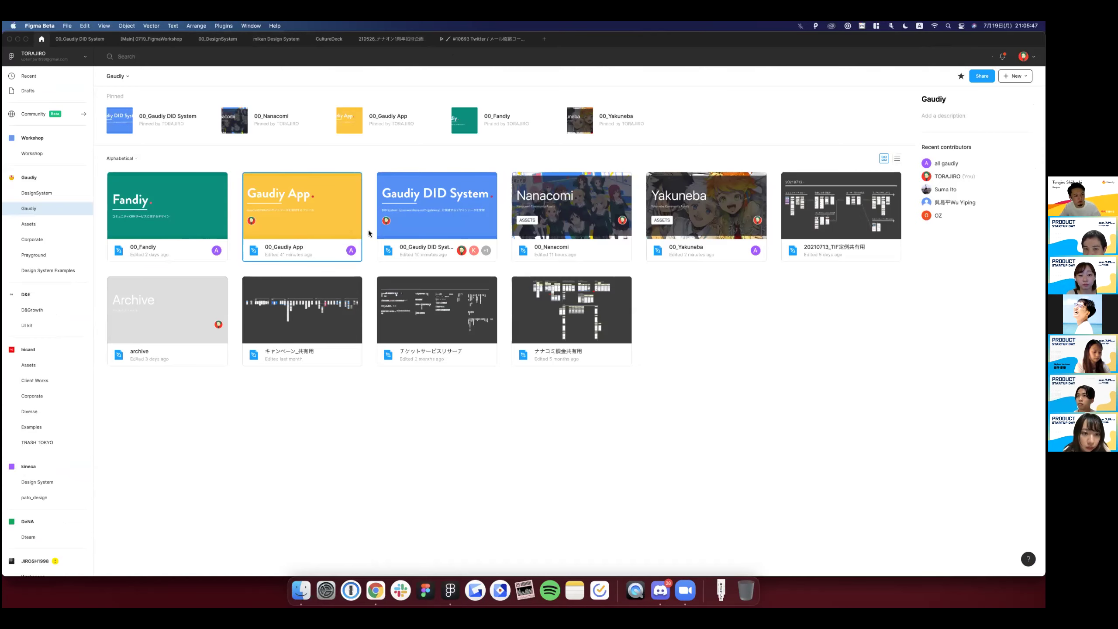
pyautogui.doubleClick(446, 234)
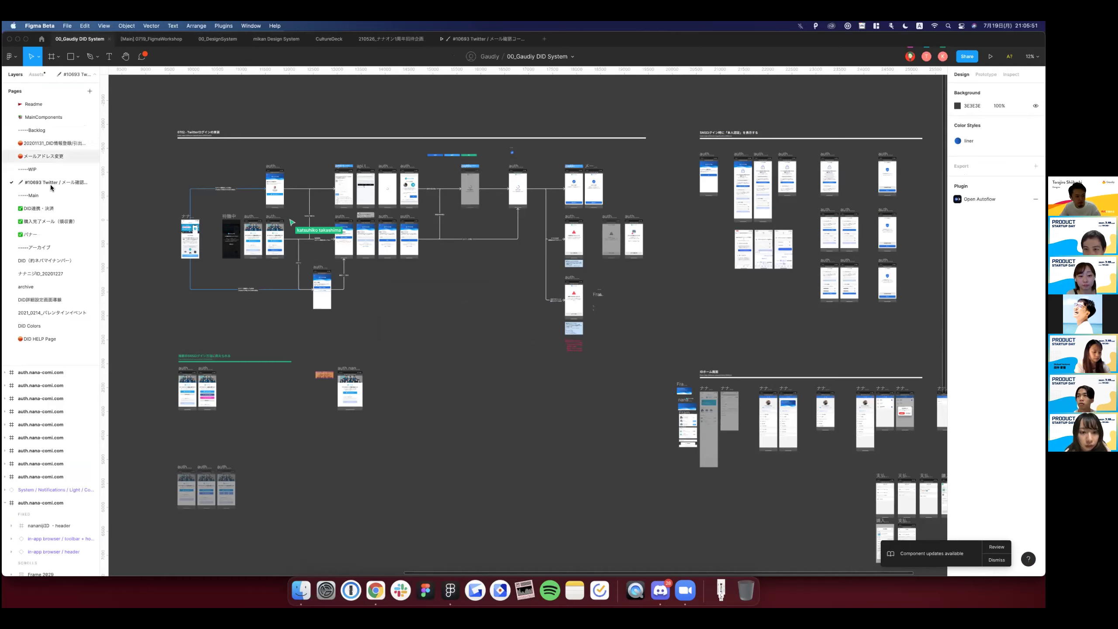
# Open the DID連携・決済 page and scroll left away from the payment-method-change frames.
pyautogui.click(66, 210)
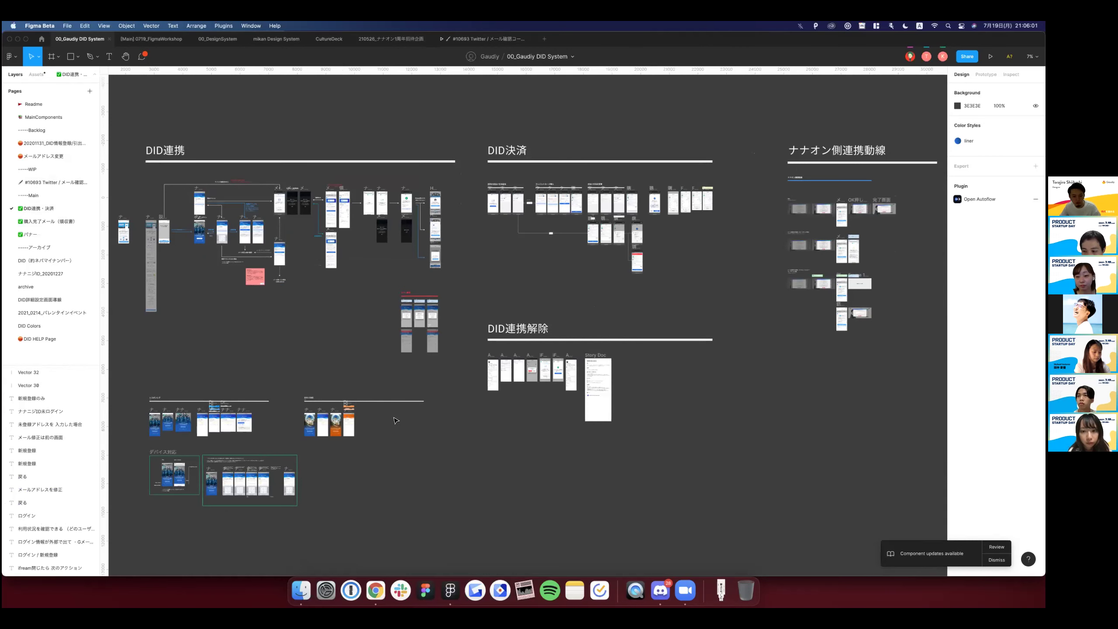
pyautogui.hscroll(-1, 395, 420)
pyautogui.hscroll(-3, 395, 420)
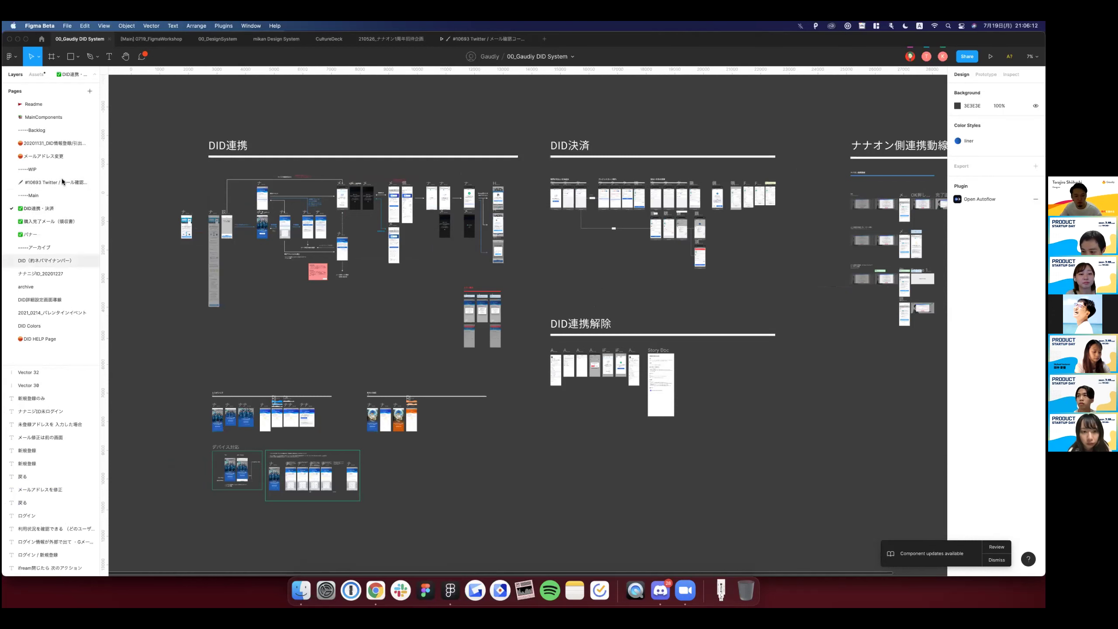
pyautogui.hscroll(-3, 357, 276)
pyautogui.scroll(1, 357, 276)
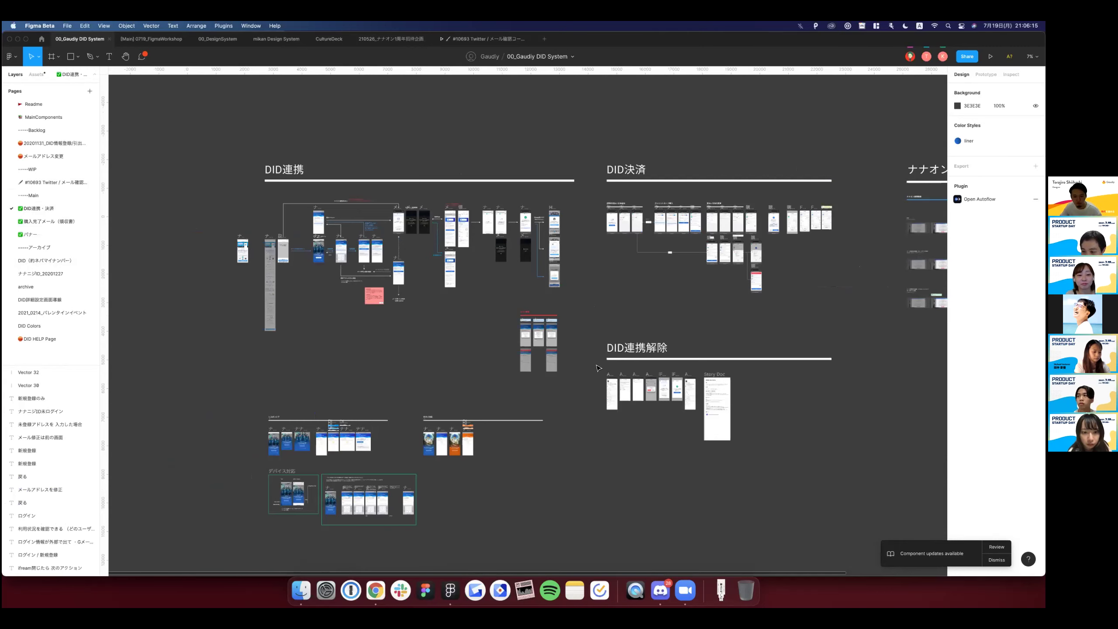
# Bring the login flow frames beside the DID決済 section into view.
pyautogui.hscroll(3, 598, 367)
pyautogui.scroll(-1, 597, 367)
pyautogui.hscroll(1, 597, 367)
pyautogui.scroll(-1, 597, 367)
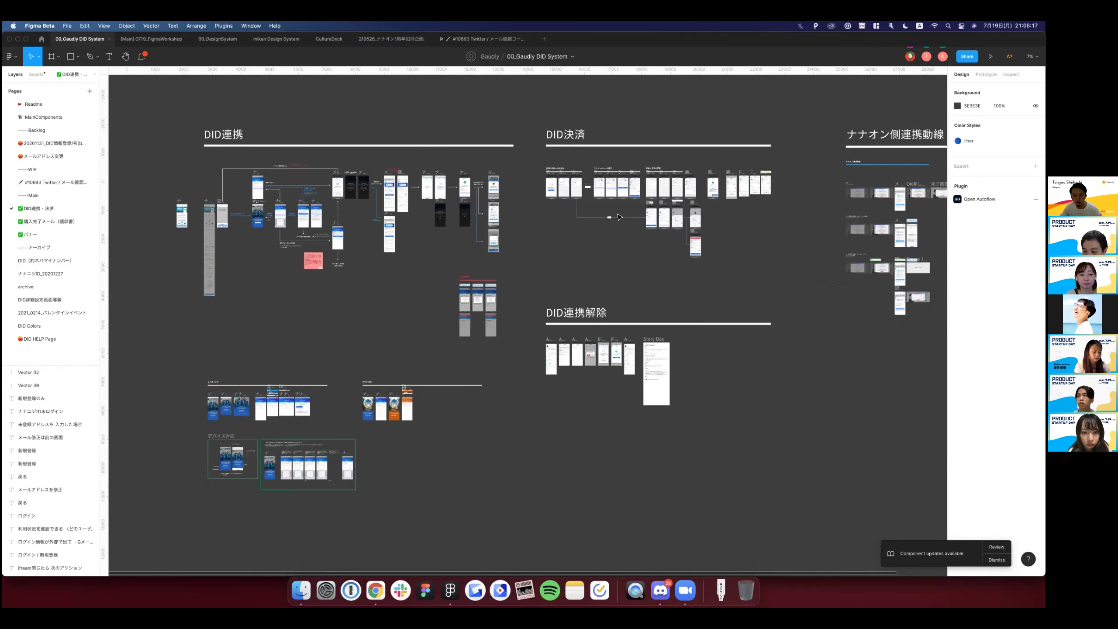
pyautogui.hscroll(3, 619, 216)
pyautogui.scroll(1, 619, 216)
pyautogui.keyDown('ctrl'); pyautogui.scroll(5, 619, 217); pyautogui.keyUp('ctrl')
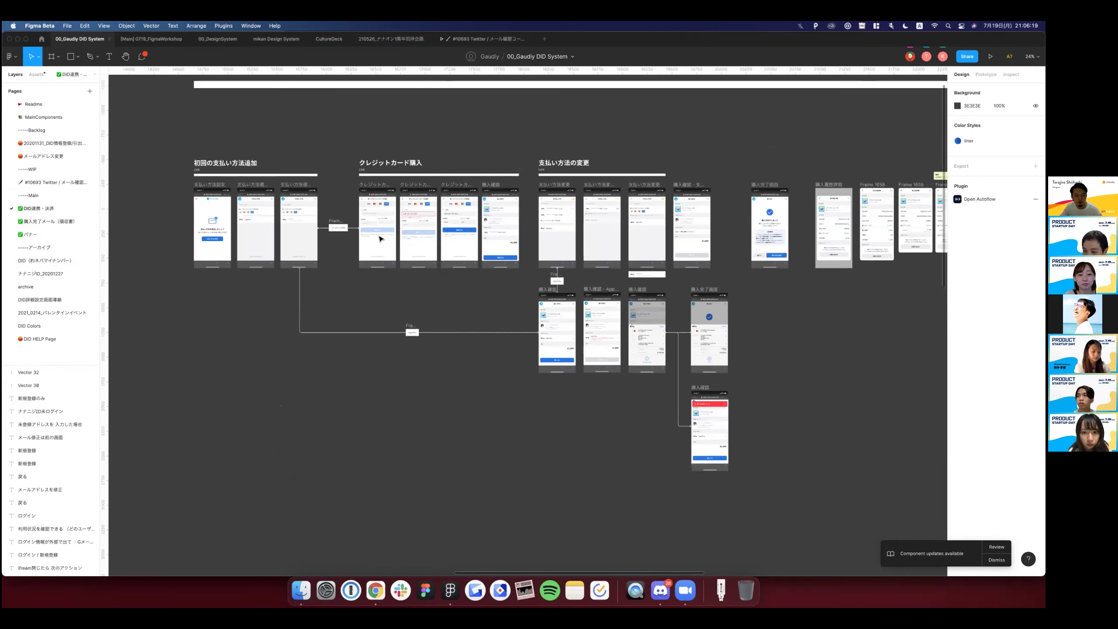
pyautogui.keyDown('ctrl'); pyautogui.scroll(2, 379, 238); pyautogui.keyUp('ctrl')
pyautogui.keyDown('ctrl'); pyautogui.scroll(-1, 211, 207); pyautogui.keyUp('ctrl')
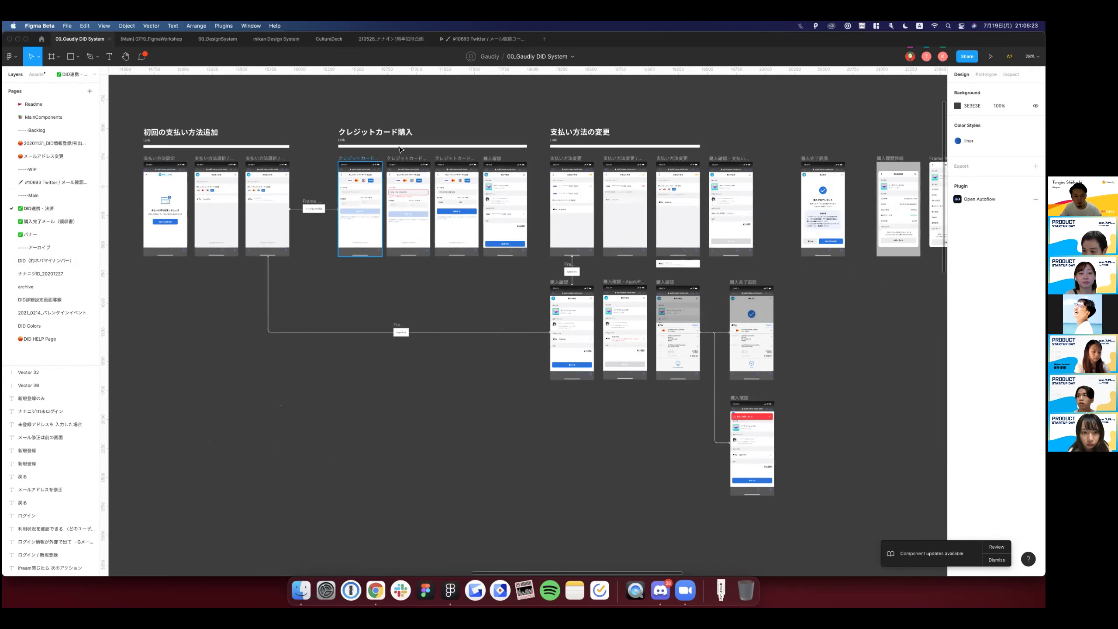
pyautogui.keyDown('ctrl'); pyautogui.scroll(2, 401, 150); pyautogui.keyUp('ctrl')
pyautogui.keyDown('ctrl'); pyautogui.scroll(2, 406, 150); pyautogui.keyUp('ctrl')
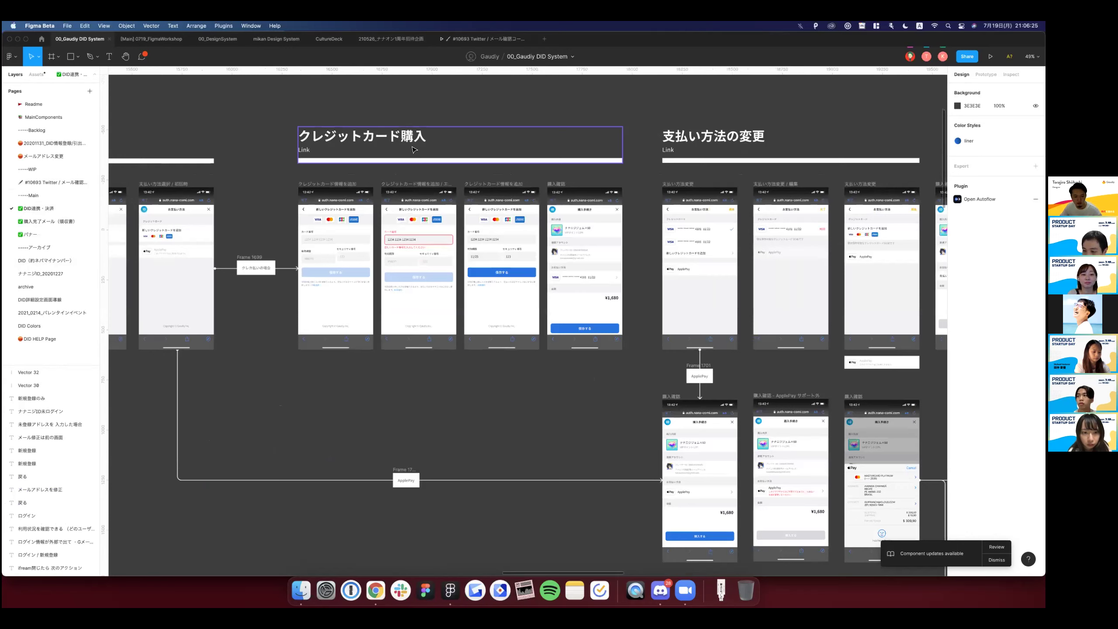
pyautogui.keyDown('ctrl'); pyautogui.scroll(-2, 414, 150); pyautogui.keyUp('ctrl')
pyautogui.keyDown('ctrl'); pyautogui.scroll(-2, 484, 149); pyautogui.keyUp('ctrl')
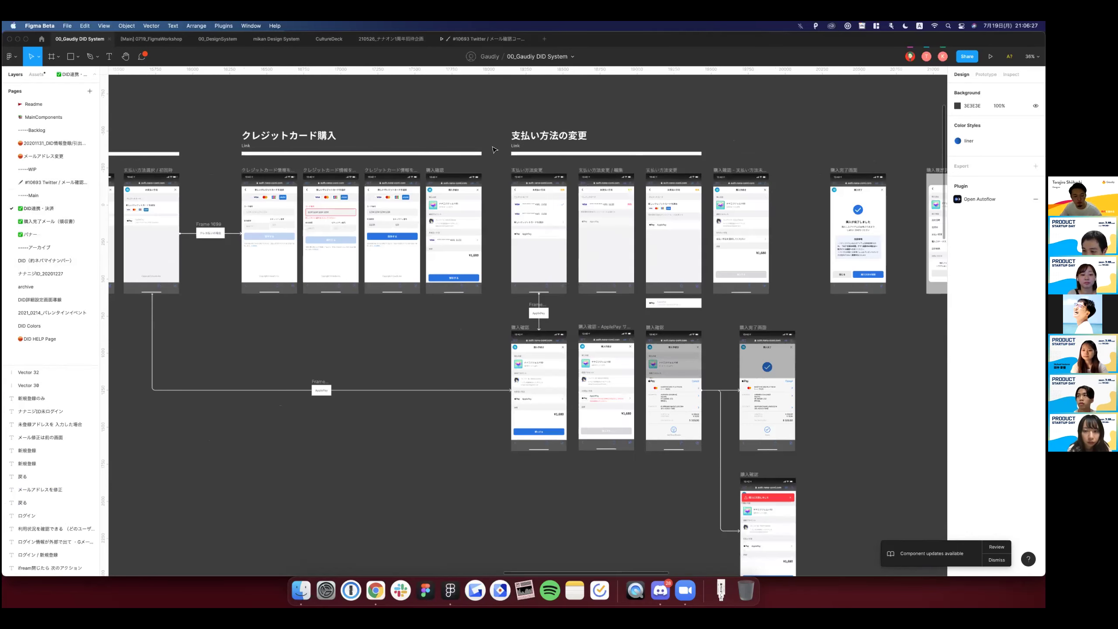
pyautogui.hscroll(3, 494, 149)
pyautogui.keyDown('ctrl'); pyautogui.scroll(-1, 497, 286); pyautogui.keyUp('ctrl')
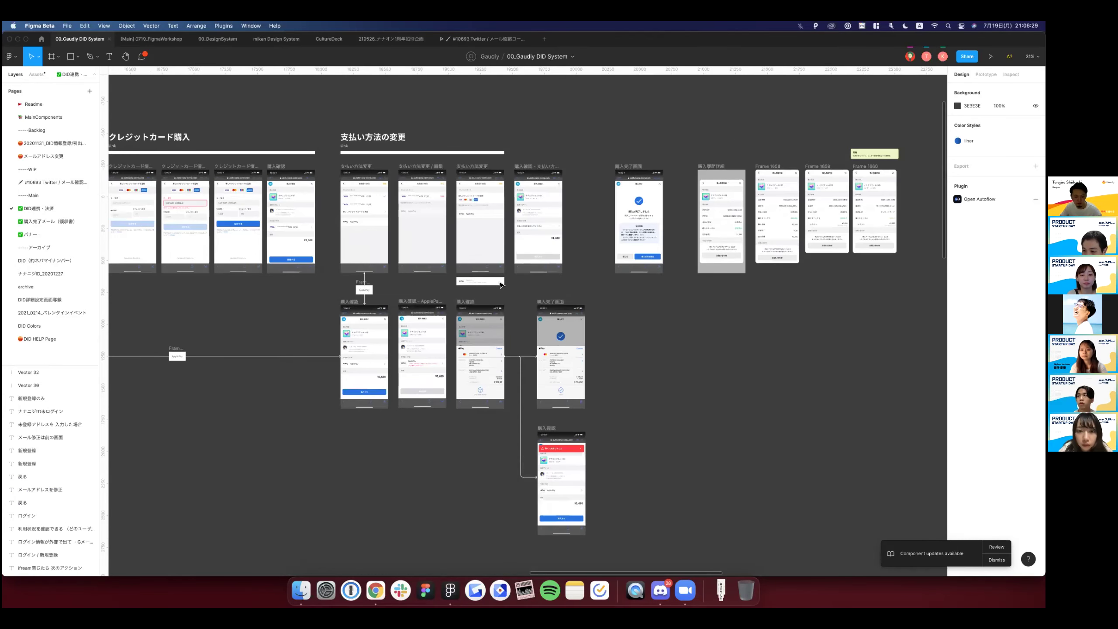
pyautogui.keyDown('ctrl'); pyautogui.scroll(-1, 501, 284); pyautogui.keyUp('ctrl')
pyautogui.hscroll(3, 500, 286)
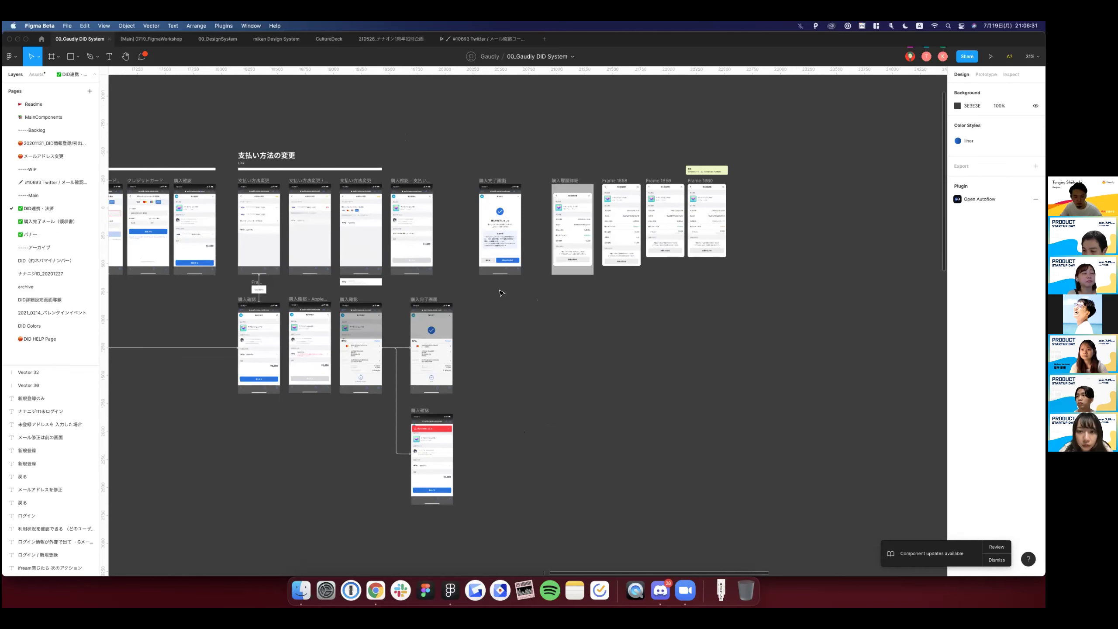
pyautogui.keyDown('ctrl'); pyautogui.scroll(-2, 500, 292); pyautogui.keyUp('ctrl')
pyautogui.hscroll(-10, 501, 293)
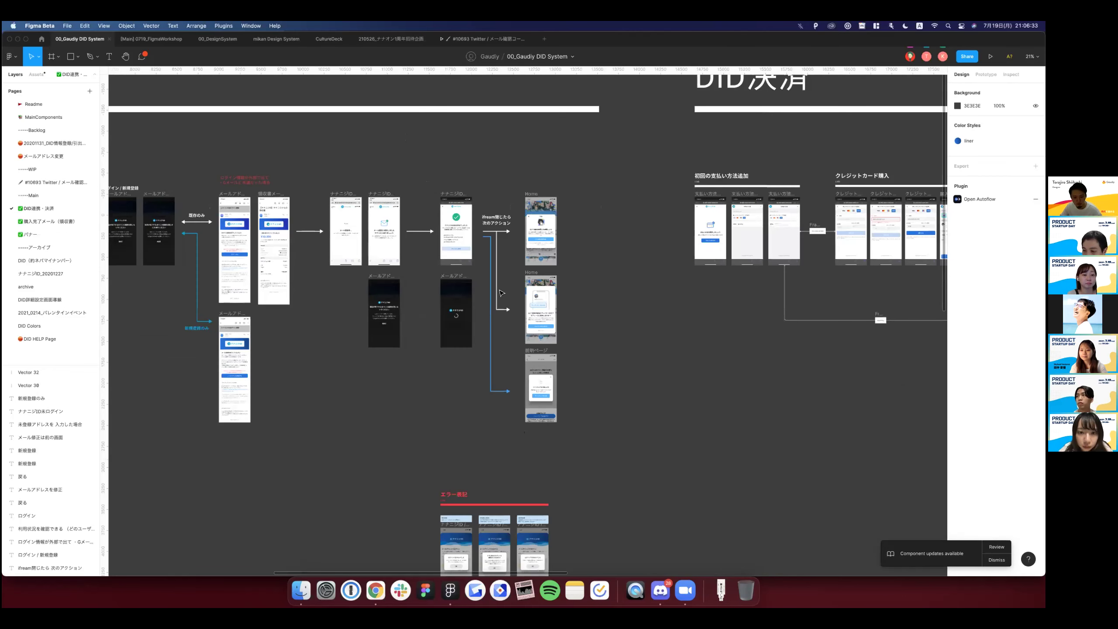
# Inspect the login flow frames and their ERRORCASE memo.
pyautogui.hscroll(-10, 572, 281)
pyautogui.hscroll(-2, 578, 281)
pyautogui.scroll(-1, 577, 280)
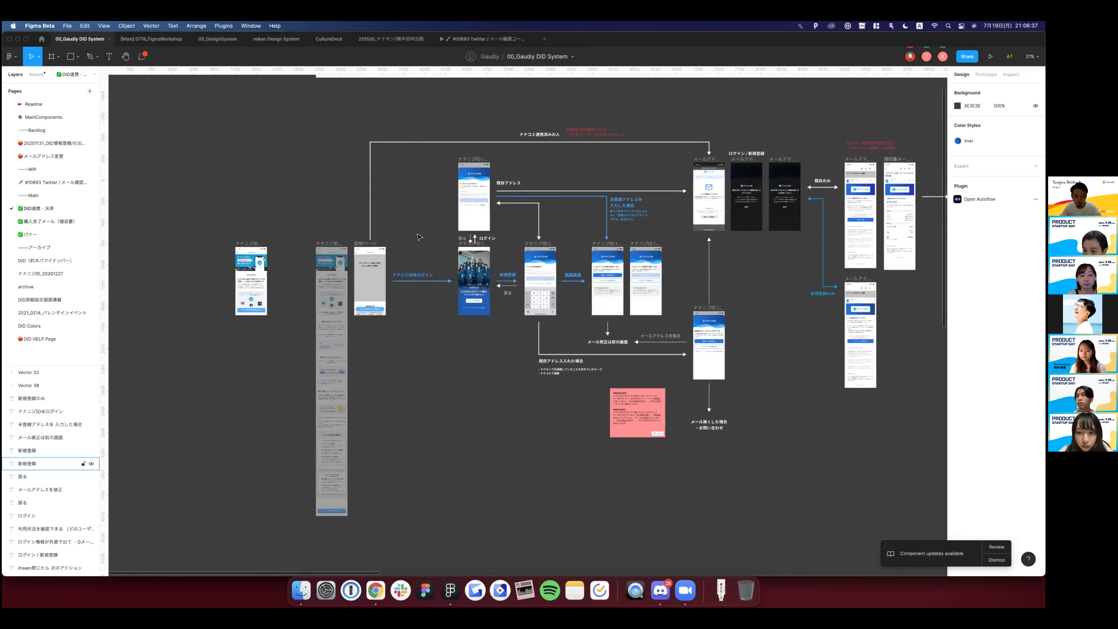
pyautogui.keyDown('ctrl'); pyautogui.scroll(2, 419, 237); pyautogui.keyUp('ctrl')
pyautogui.hscroll(1, 419, 237)
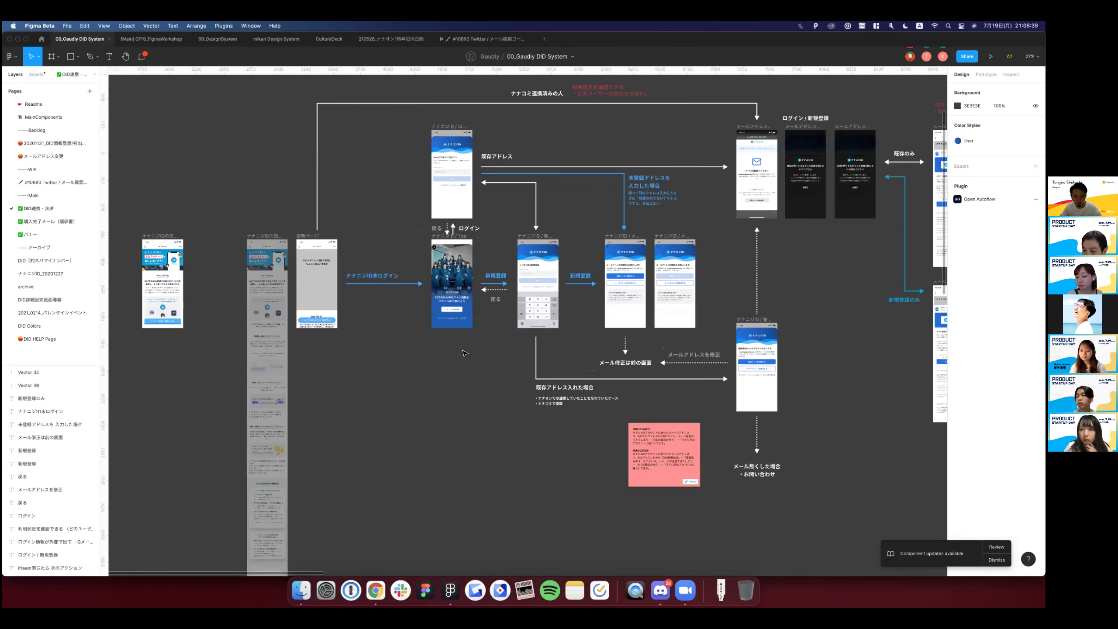
pyautogui.keyDown('ctrl'); pyautogui.scroll(3, 538, 234); pyautogui.keyUp('ctrl')
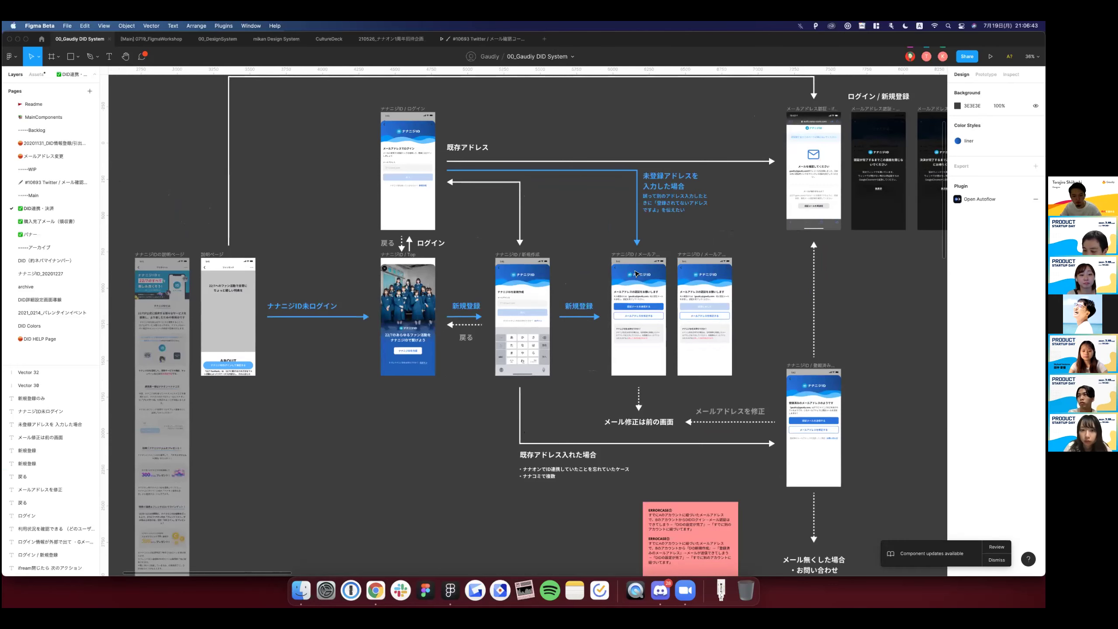
pyautogui.hscroll(2, 636, 274)
pyautogui.scroll(1, 637, 273)
pyautogui.hscroll(2, 570, 249)
pyautogui.scroll(1, 570, 249)
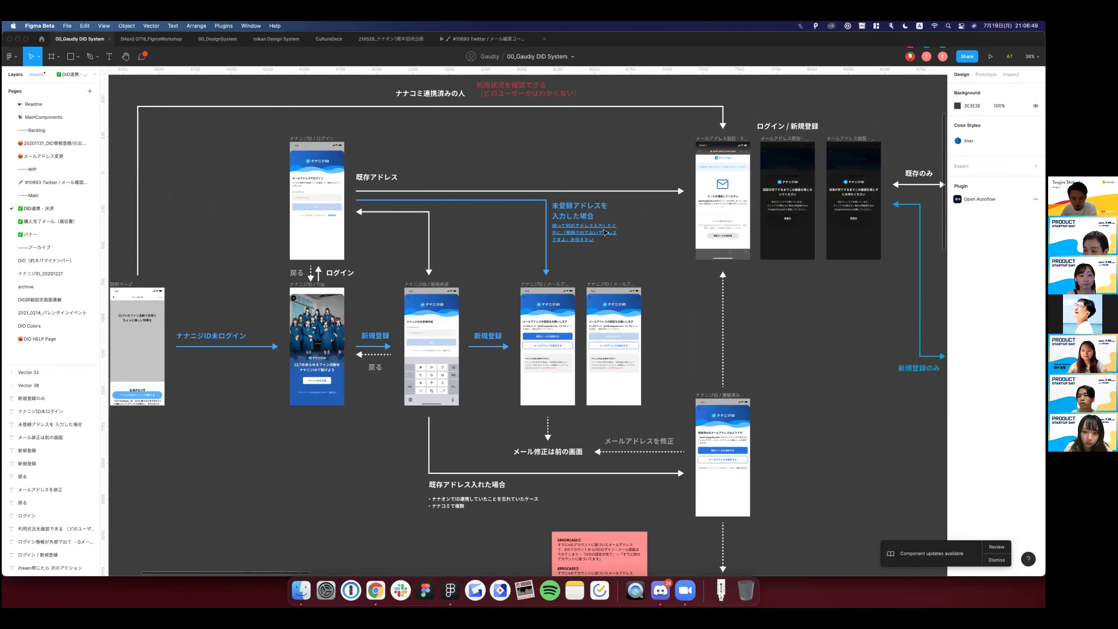
pyautogui.scroll(-3, 605, 232)
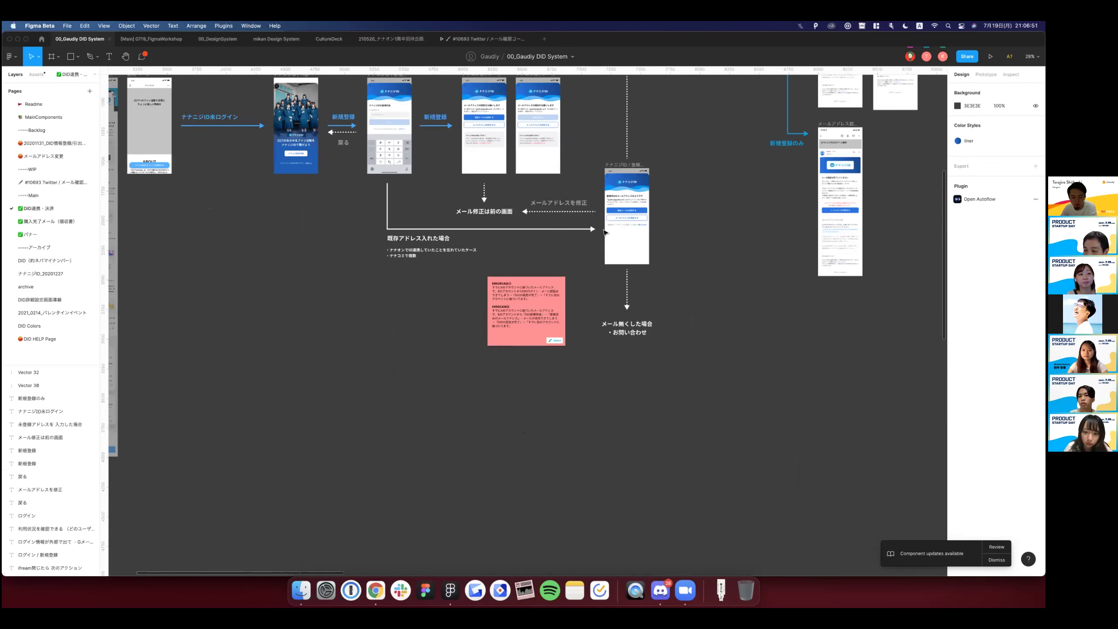
# Review the エラー表記 error screens, then zoom out to the full board including DID連携解除.
pyautogui.hscroll(5, 605, 233)
pyautogui.scroll(5, 605, 232)
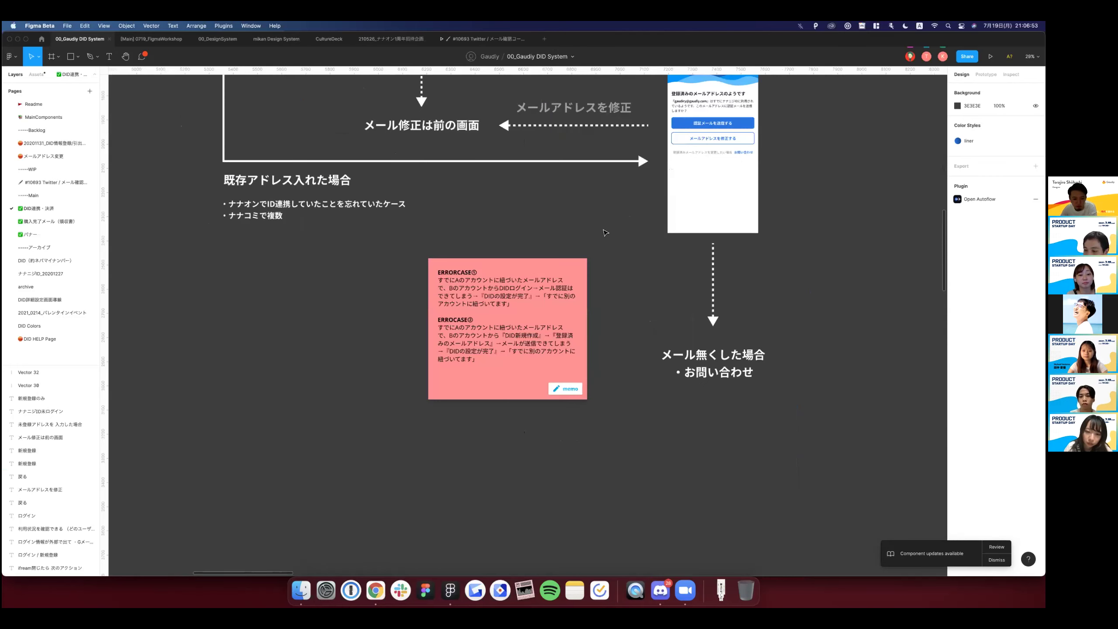
pyautogui.scroll(1, 502, 285)
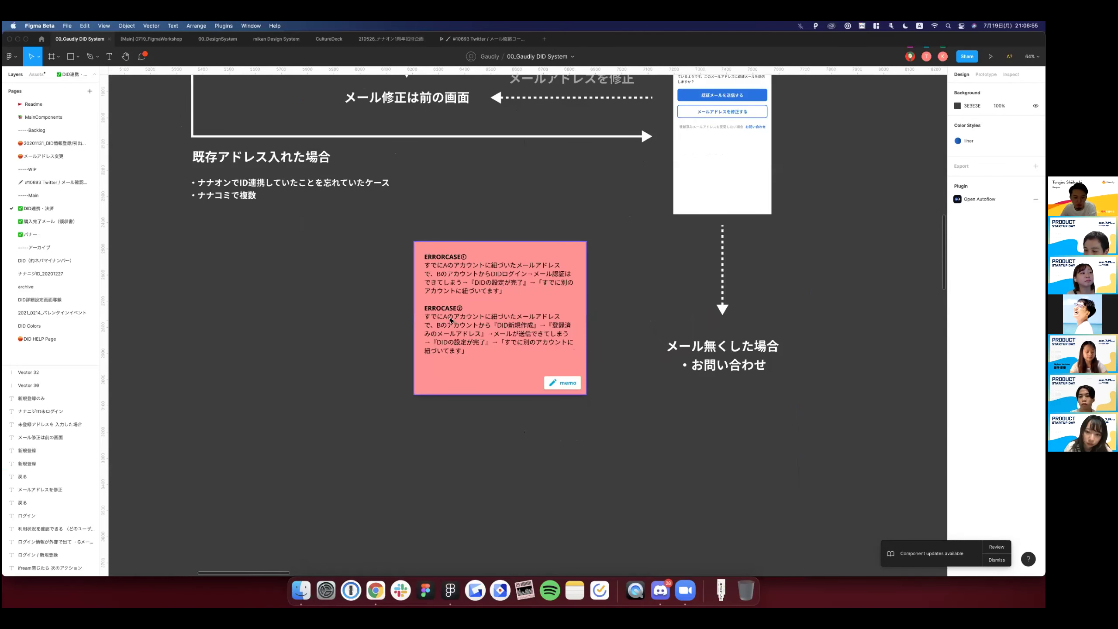
pyautogui.scroll(-2, 503, 285)
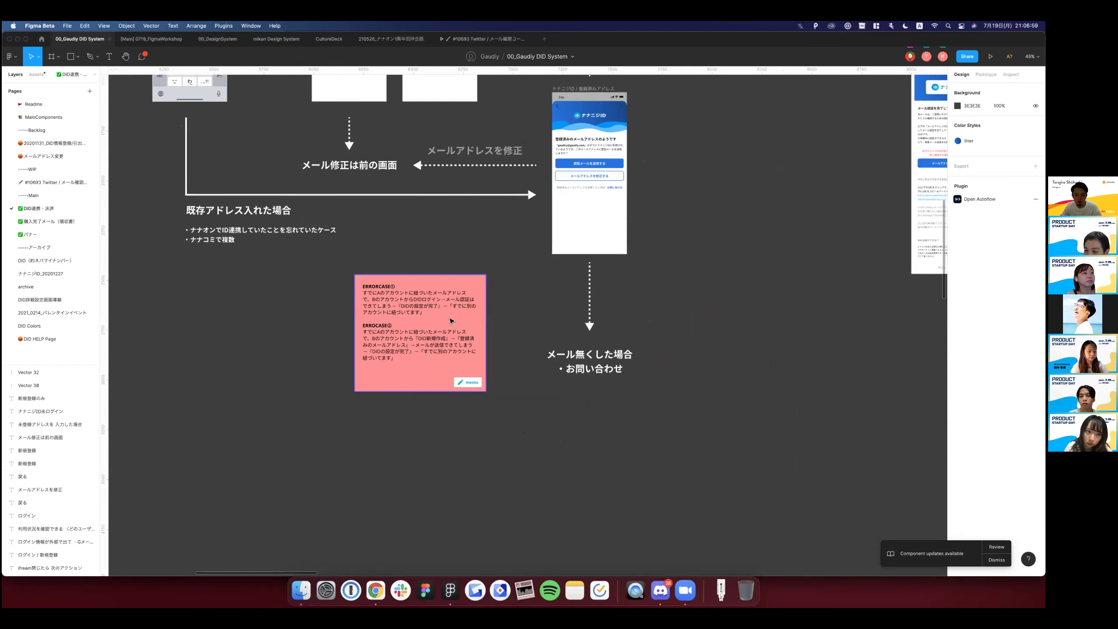
pyautogui.scroll(-5, 451, 320)
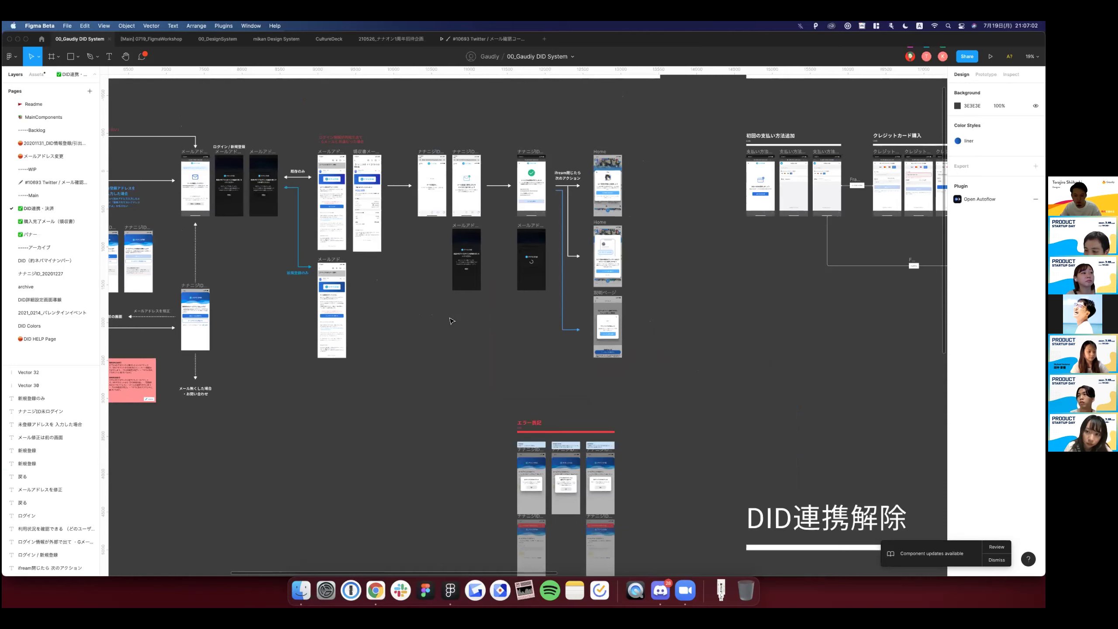
pyautogui.scroll(-3, 451, 320)
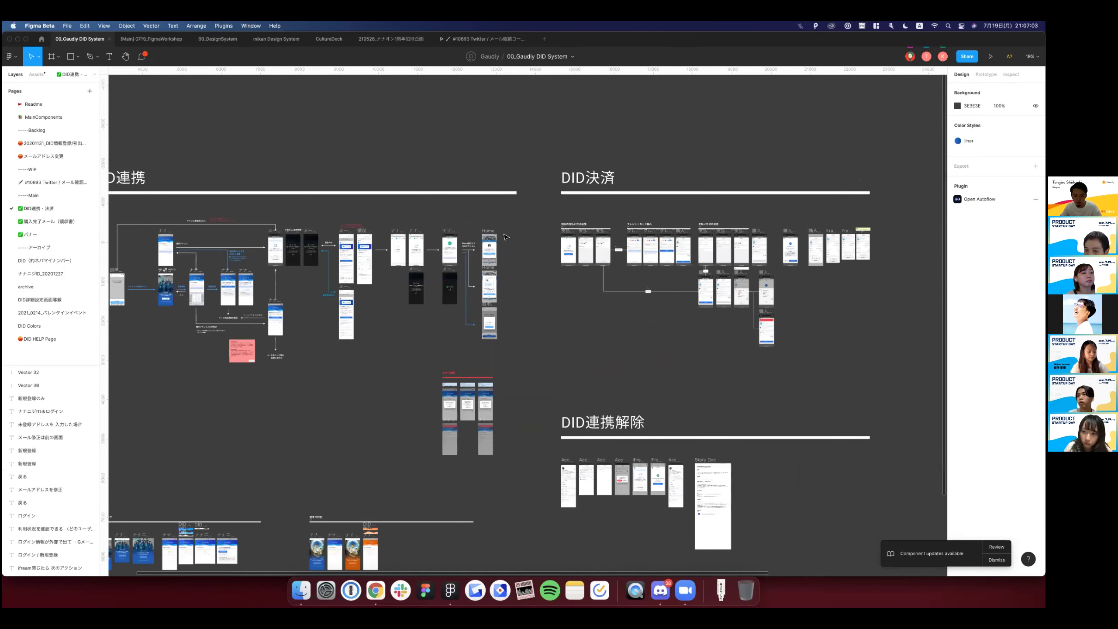
pyautogui.scroll(-5, 506, 237)
pyautogui.scroll(5, 444, 217)
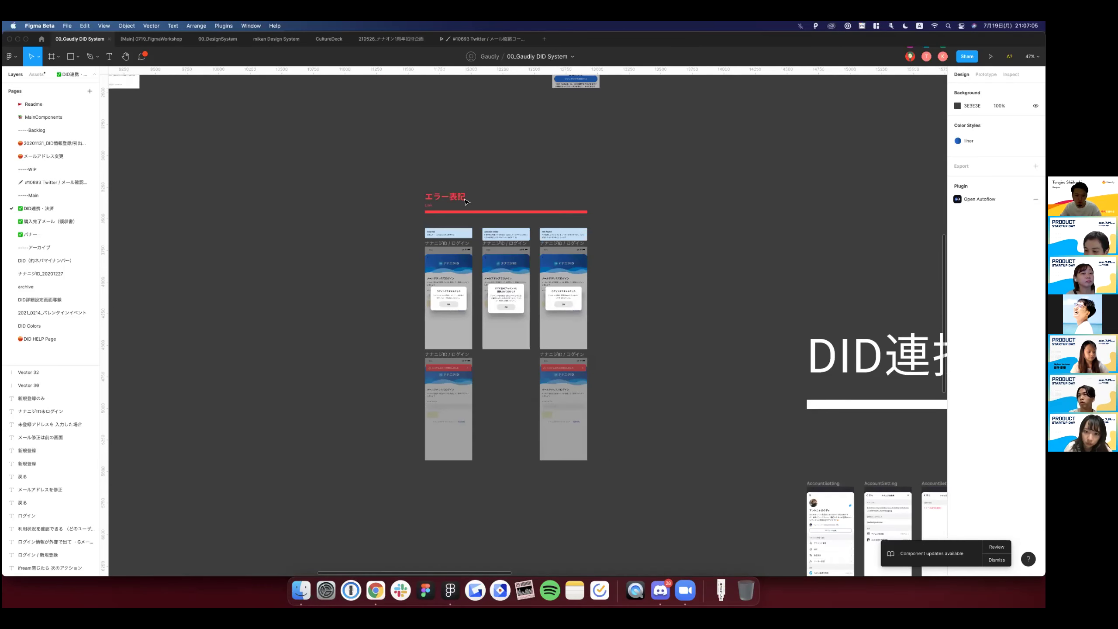
pyautogui.scroll(-5, 466, 201)
pyautogui.scroll(1, 534, 330)
pyautogui.hscroll(-2, 535, 330)
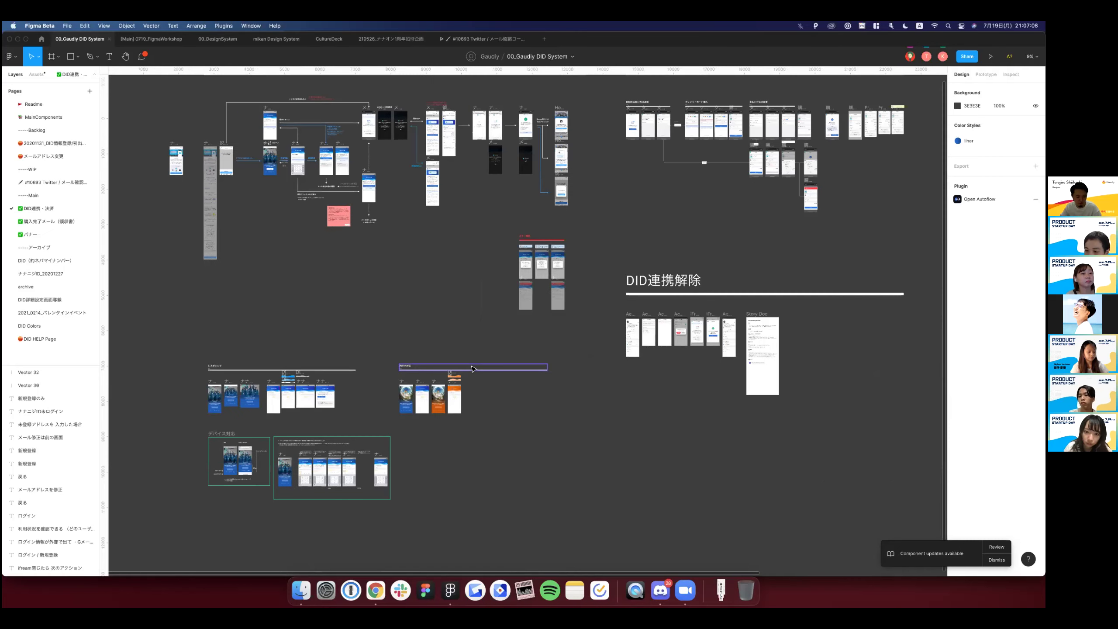
pyautogui.hscroll(5, 452, 369)
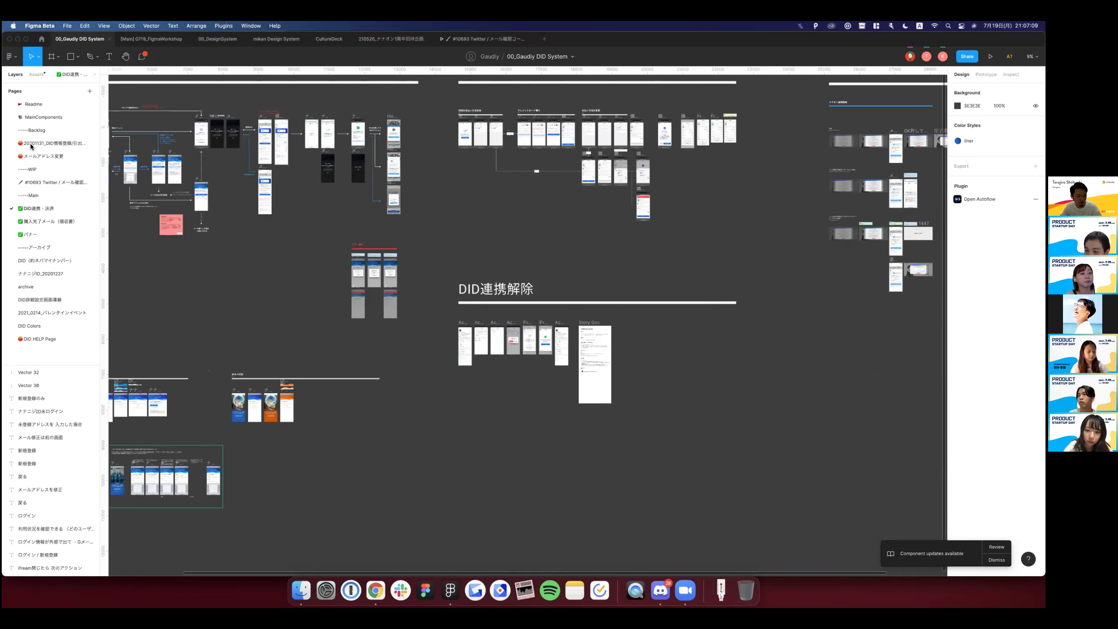
# Go via the 購入完了メール（領収書） page to the #10693 Twitter page.
pyautogui.click(52, 219)
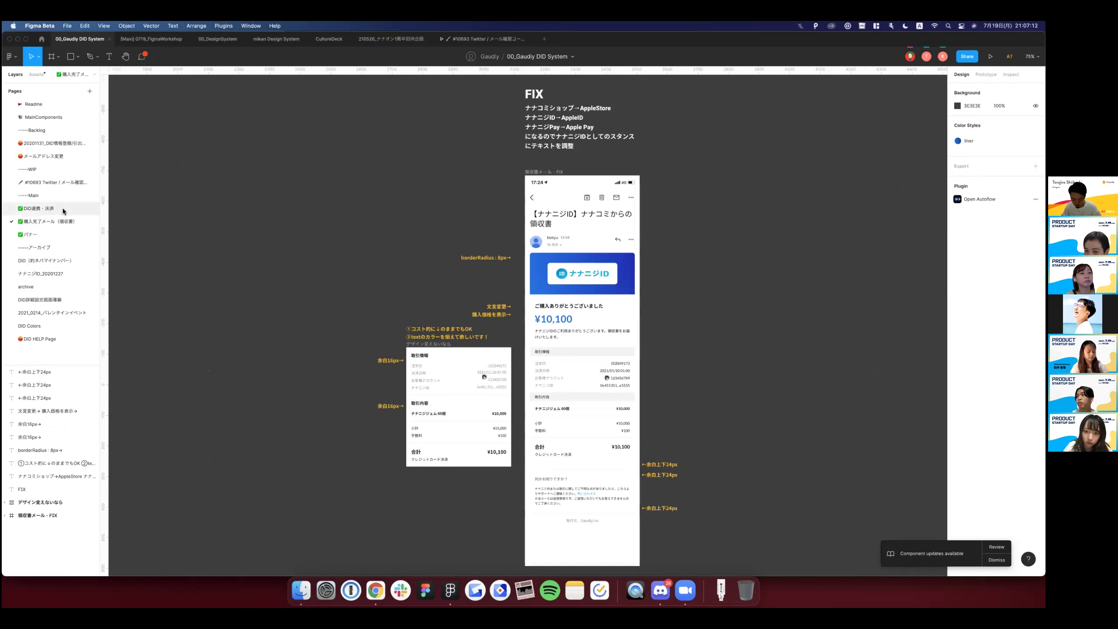
pyautogui.press('pageup')
pyautogui.press('pageup')
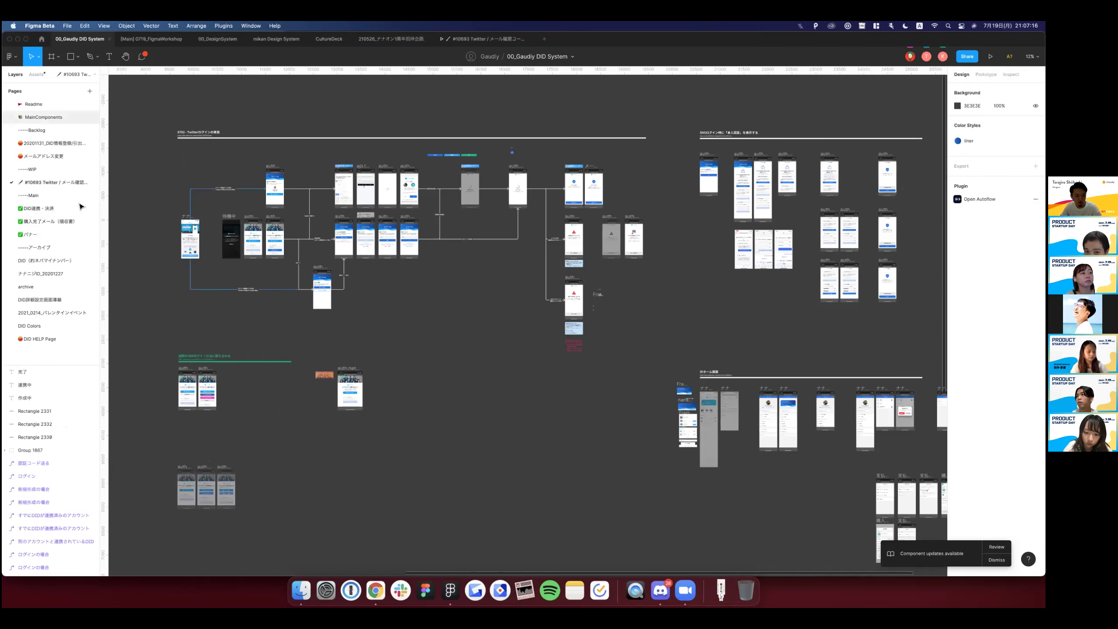
pyautogui.scroll(2, 529, 250)
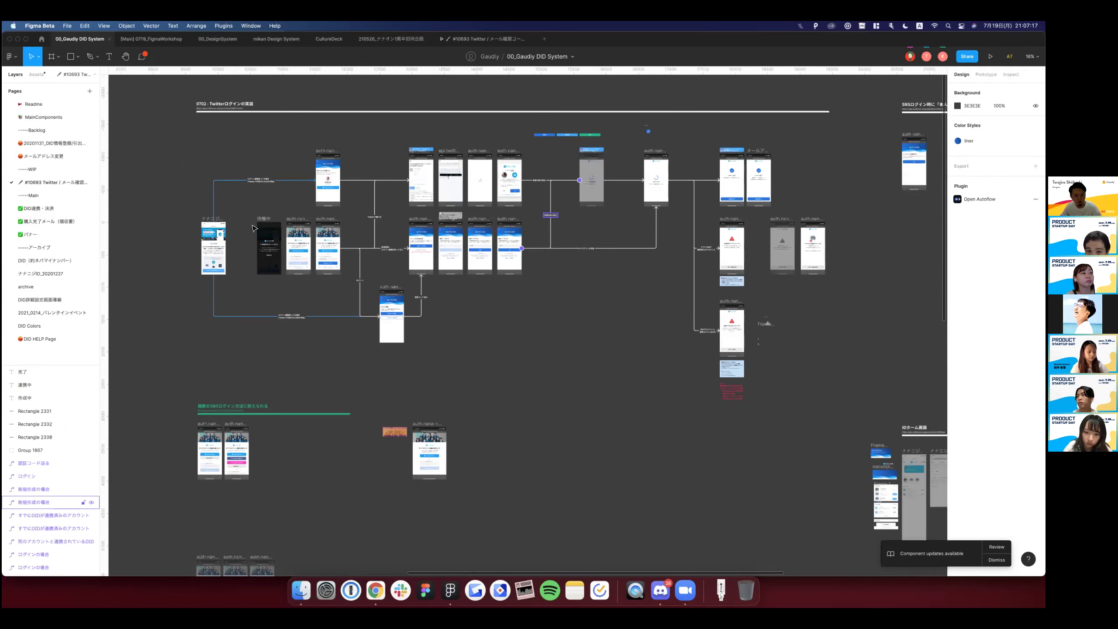
pyautogui.scroll(-1, 537, 245)
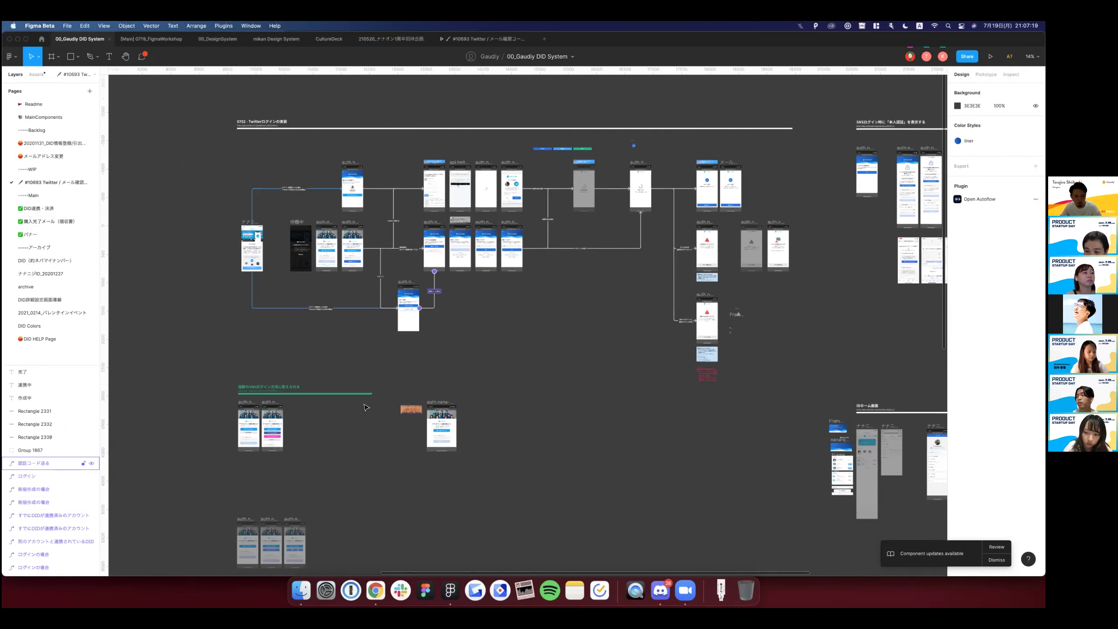
pyautogui.scroll(-2, 409, 273)
pyautogui.scroll(2, 365, 410)
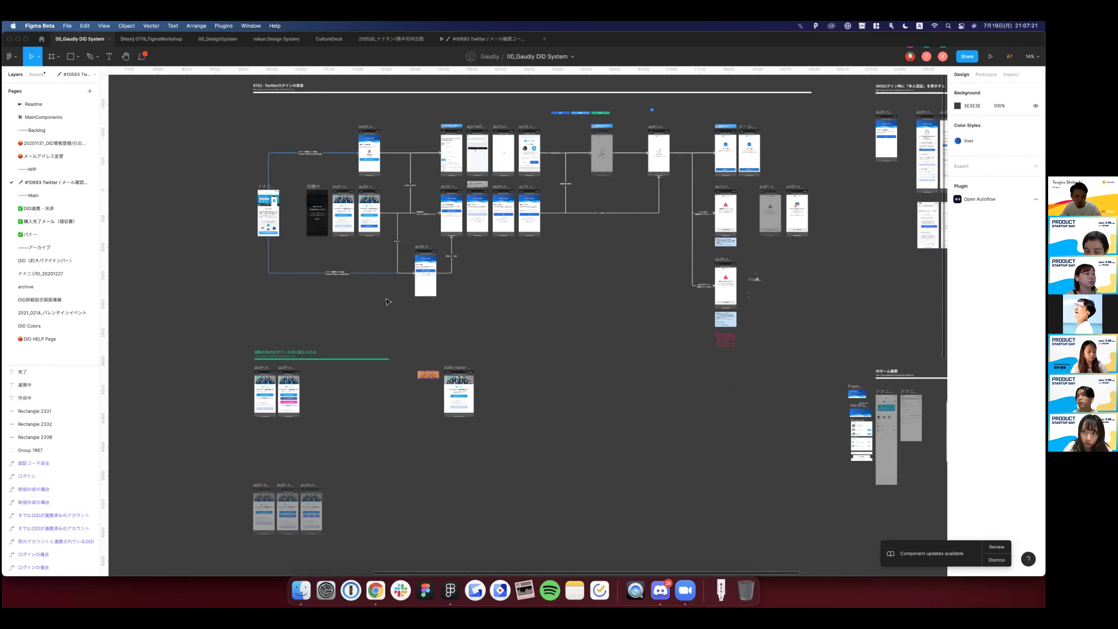
# Look over the Twitter login flow frames and warning-style error screens, then adjust display brightness.
pyautogui.scroll(-1, 442, 327)
pyautogui.scroll(10, 268, 383)
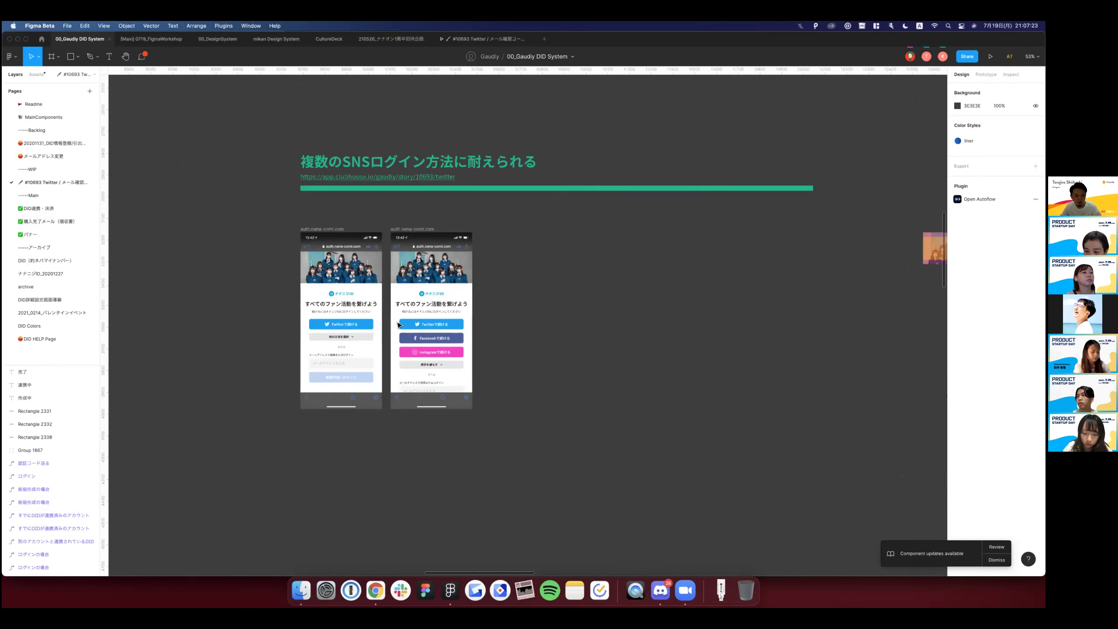
pyautogui.scroll(4, 420, 78)
pyautogui.scroll(-3, 488, 488)
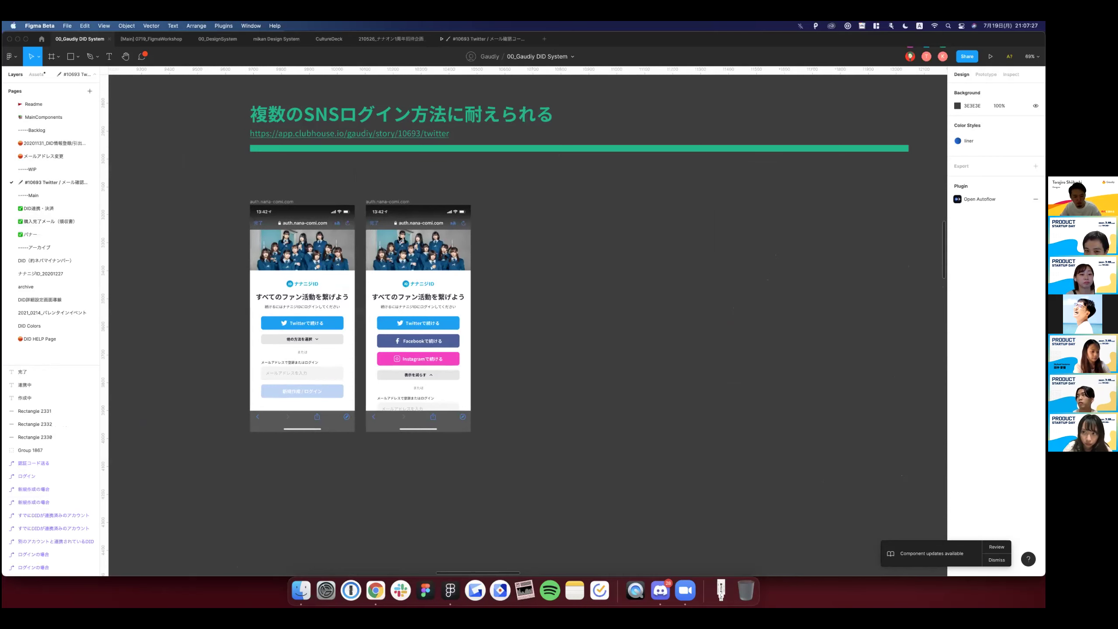
pyautogui.scroll(-10, 399, 239)
pyautogui.scroll(5, 390, 355)
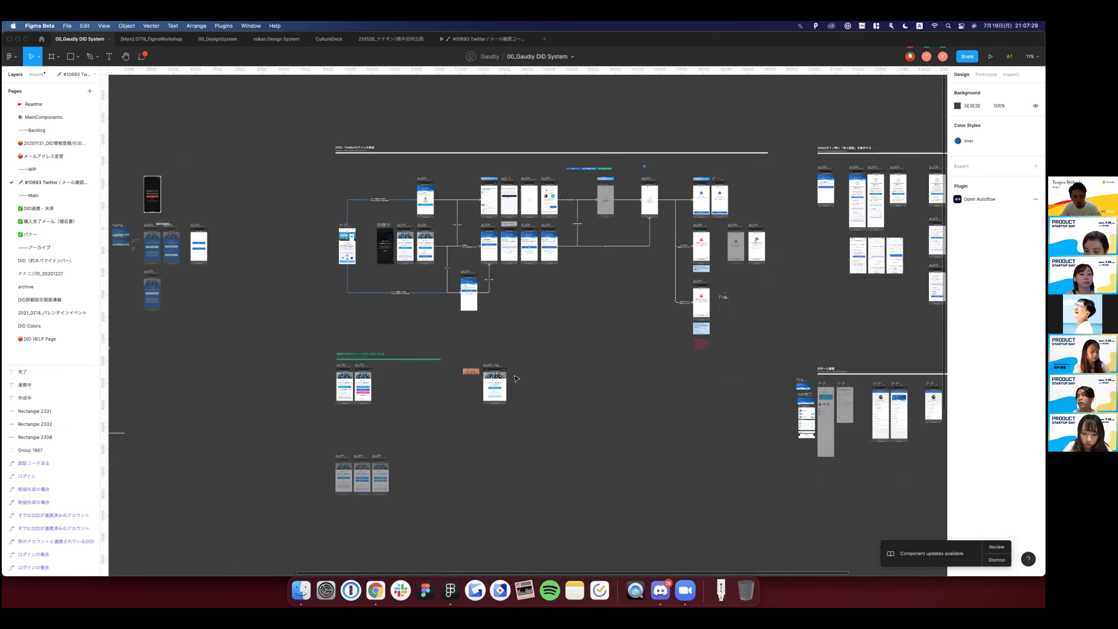
pyautogui.hscroll(10, 517, 378)
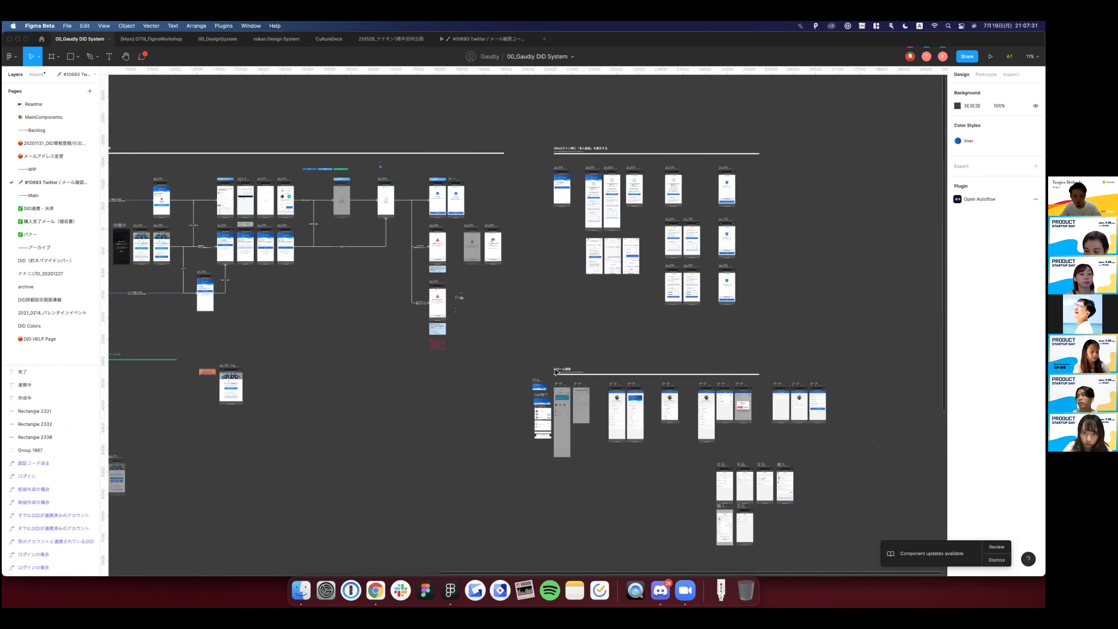
pyautogui.hscroll(5, 556, 372)
pyautogui.scroll(3, 556, 372)
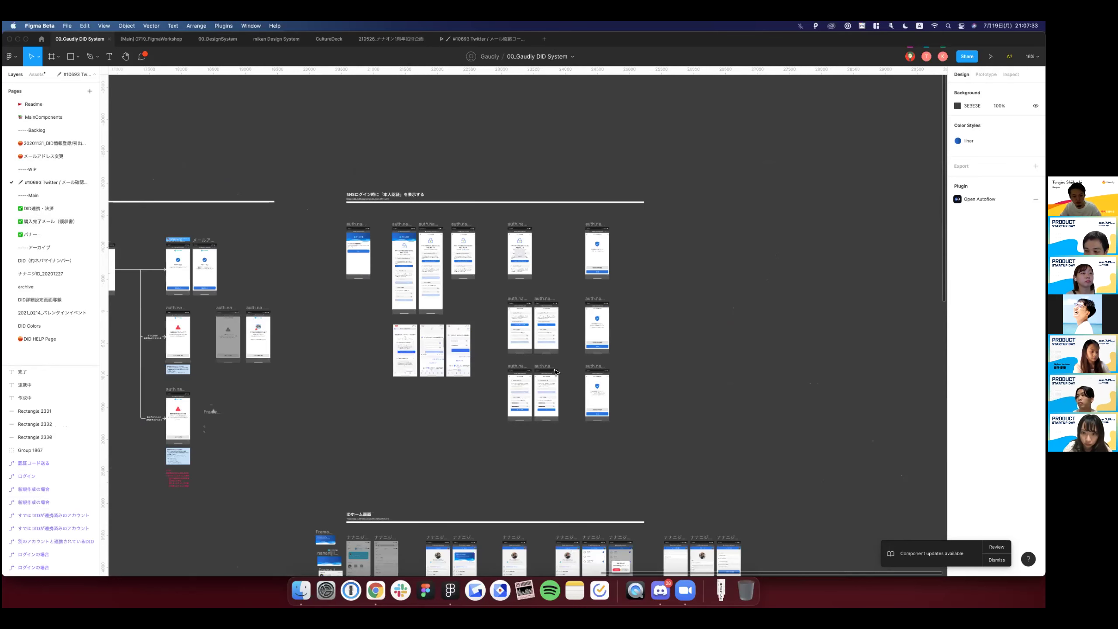
pyautogui.scroll(3, 556, 372)
pyautogui.scroll(-3, 556, 372)
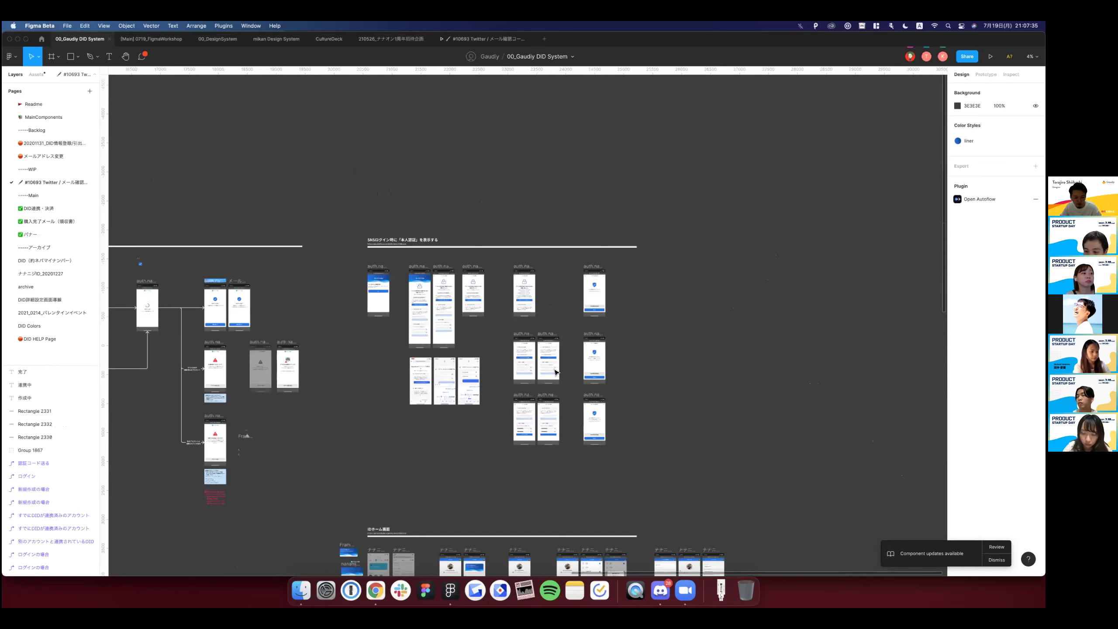
pyautogui.hscroll(-10, 556, 371)
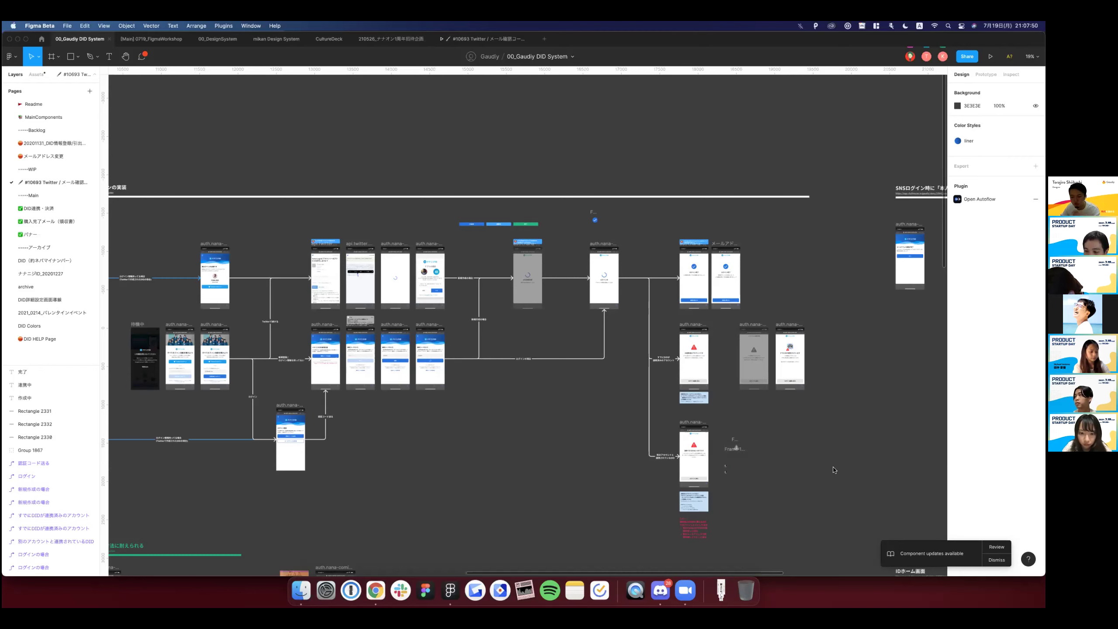
pyautogui.press('F2')
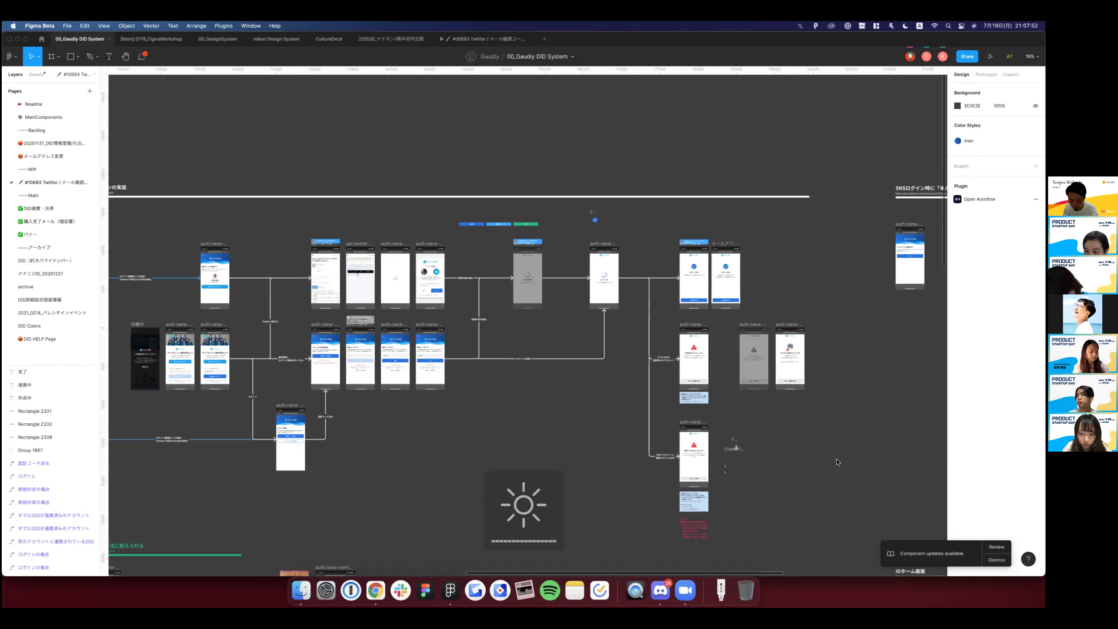